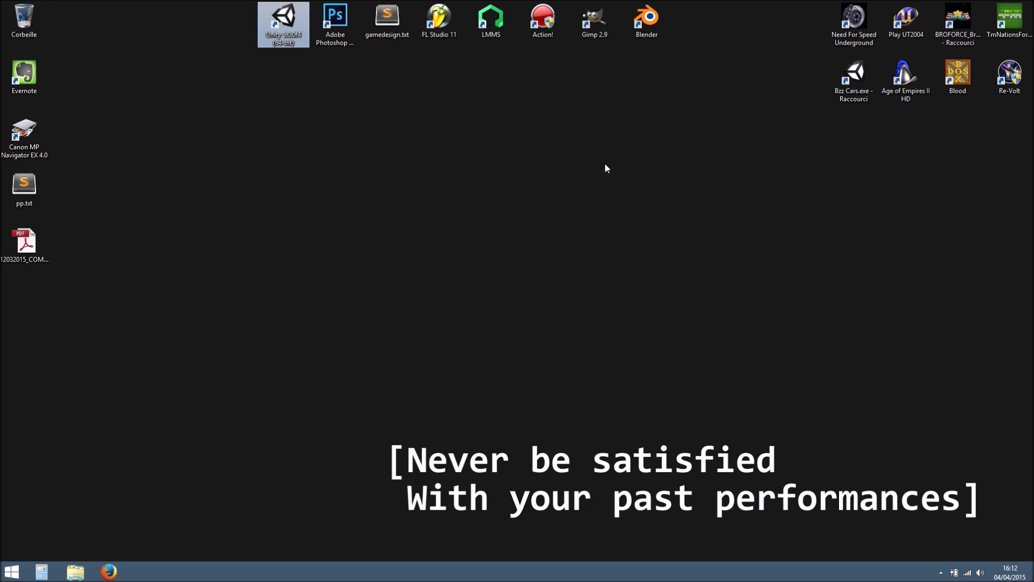
# Launch Unity 5.0.0f4 and open the Bzz Cars project
pyautogui.click(644, 48)
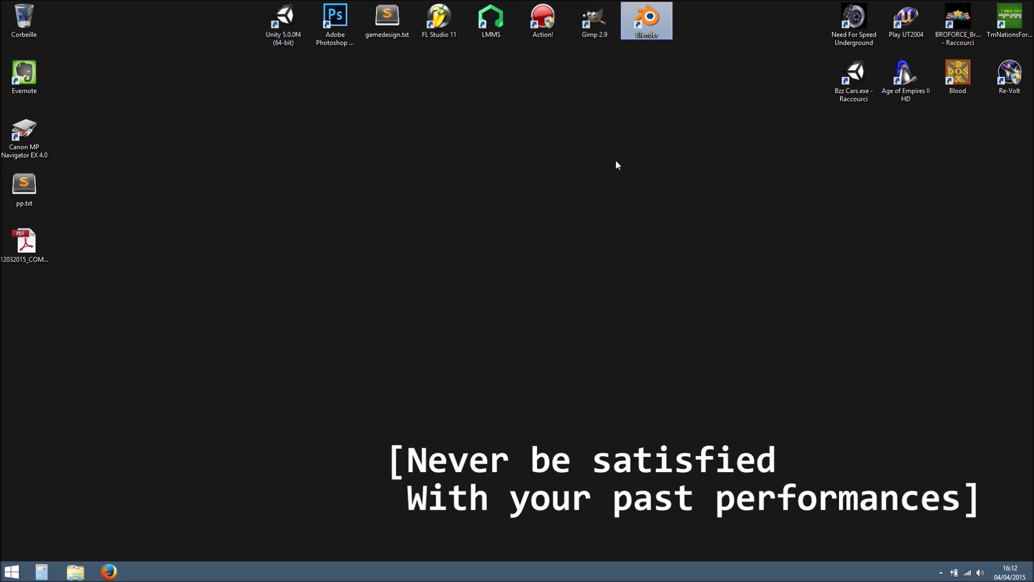
pyautogui.click(283, 25)
pyautogui.click(296, 57)
pyautogui.doubleClick(296, 49)
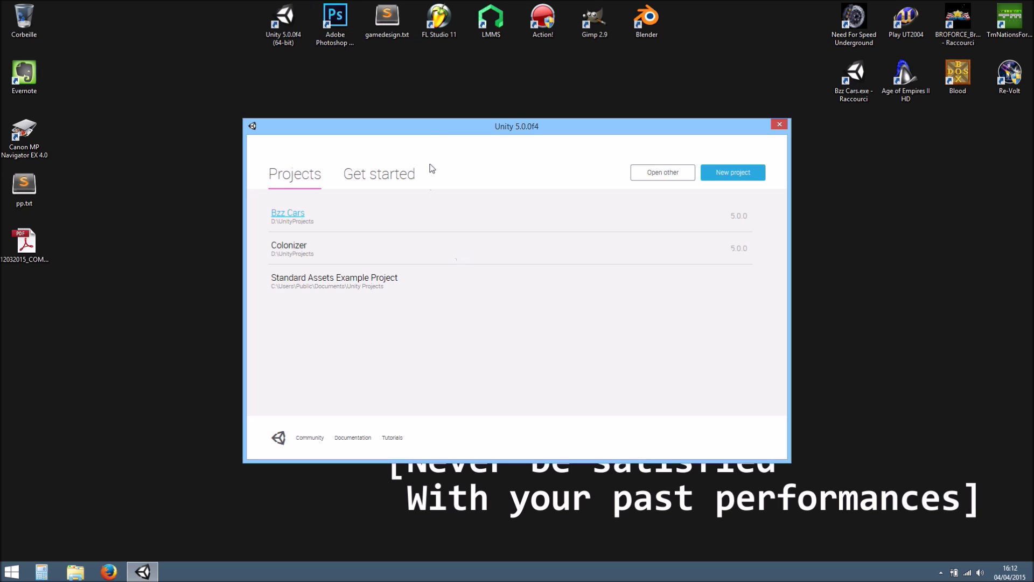
pyautogui.moveTo(434, 126); pyautogui.dragTo(431, 95)
pyautogui.click(288, 183)
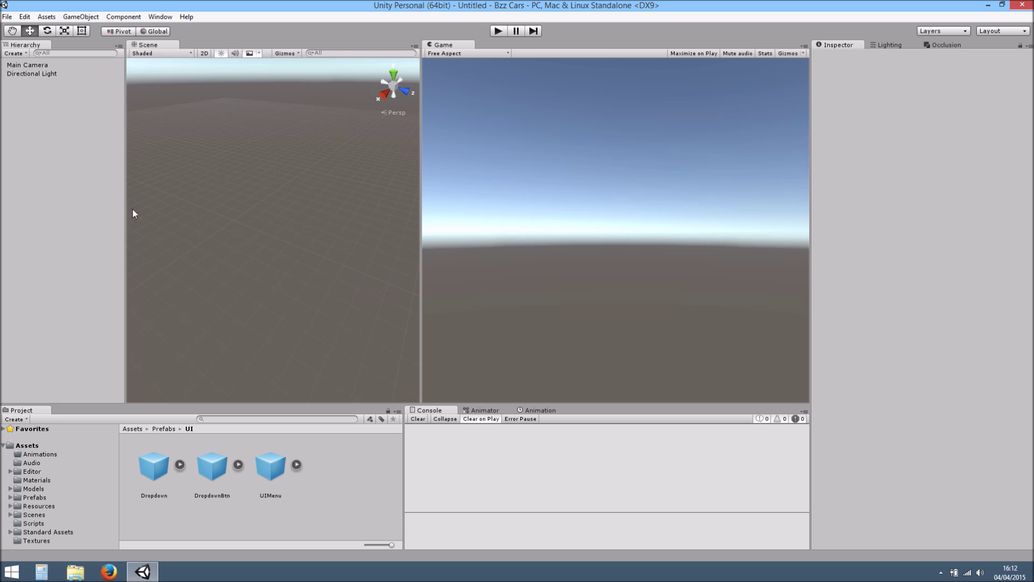
# Open the TestScene scene from the project's Scenes folder
pyautogui.click(10, 515)
pyautogui.click(28, 516)
pyautogui.doubleClick(212, 467)
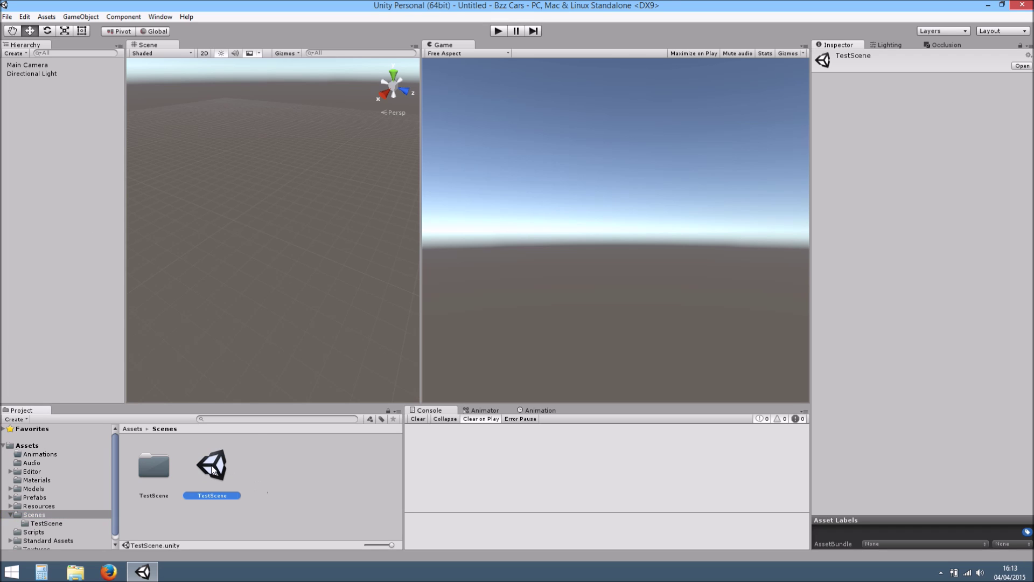
# Play the scene, test-drive the green buggy around the track, and stop play mode
pyautogui.click(499, 31)
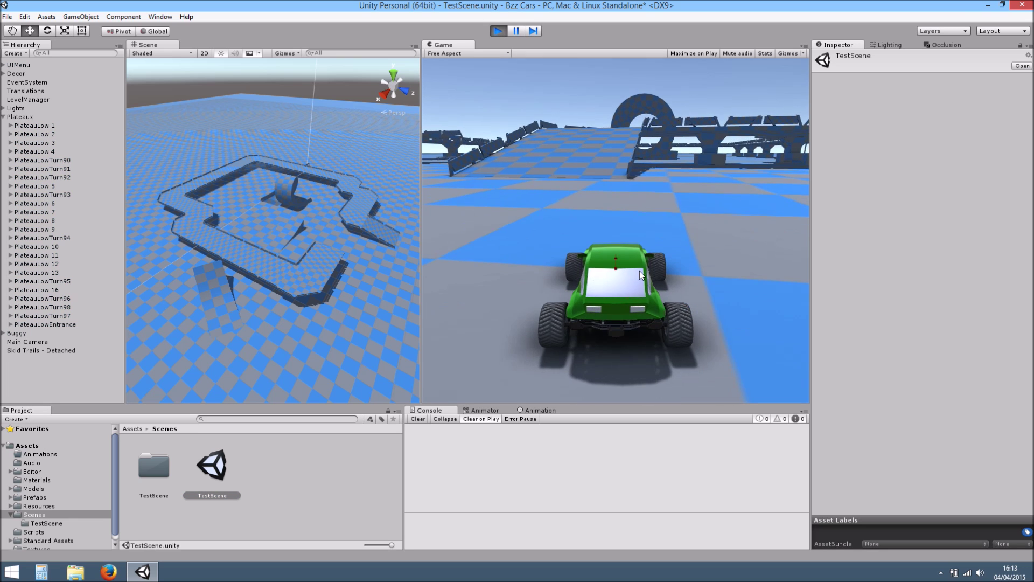
pyautogui.press('Up')
pyautogui.press('Left')
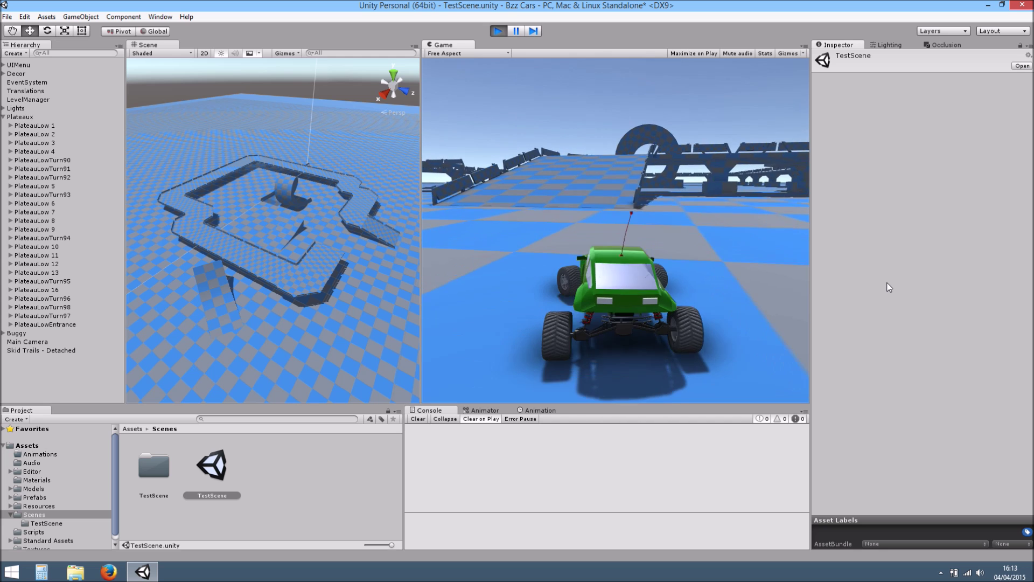
pyautogui.press('Up')
pyautogui.press('Right')
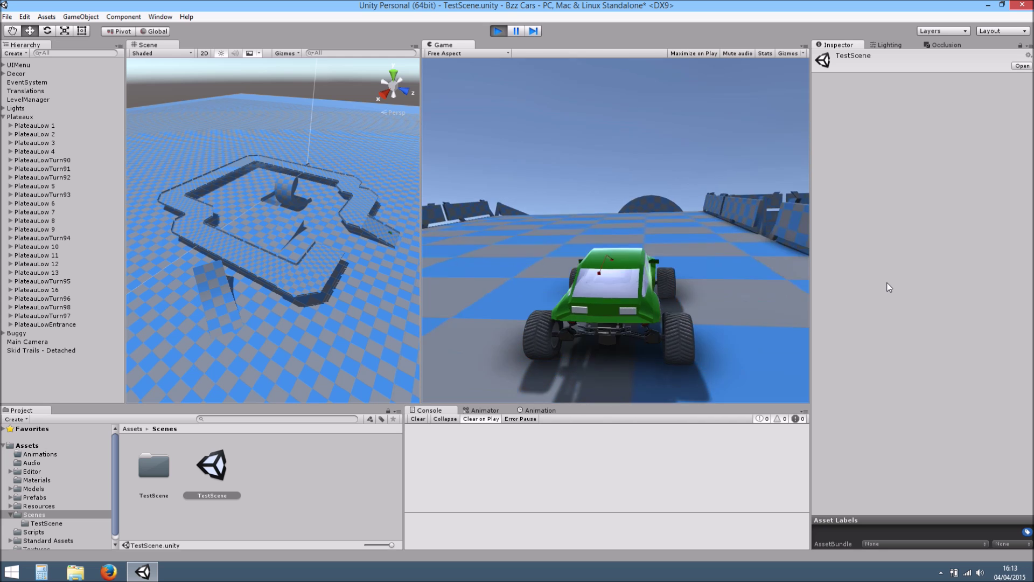
pyautogui.press('Up')
pyautogui.press('Left')
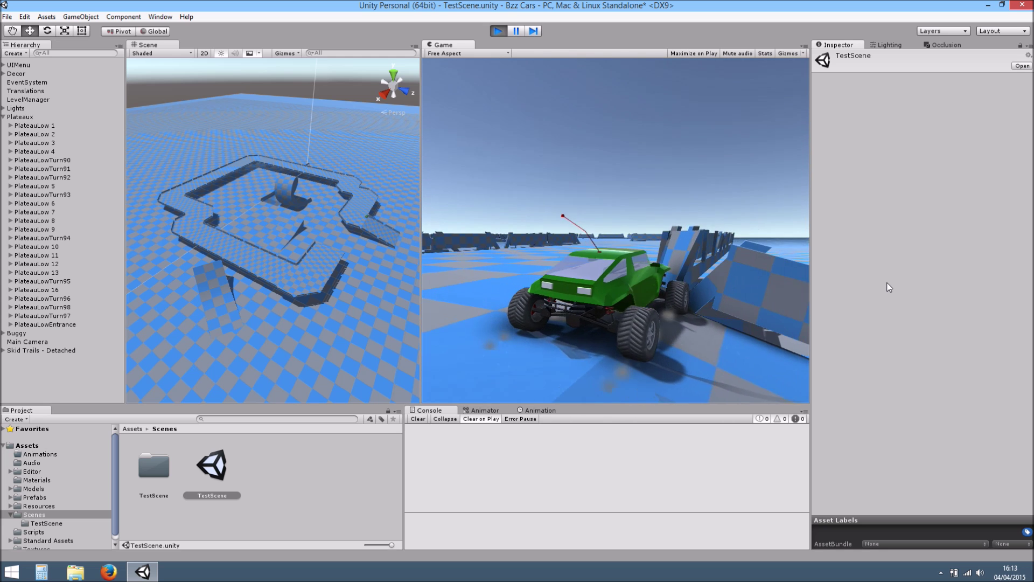
pyautogui.press('Up')
pyautogui.press('Left')
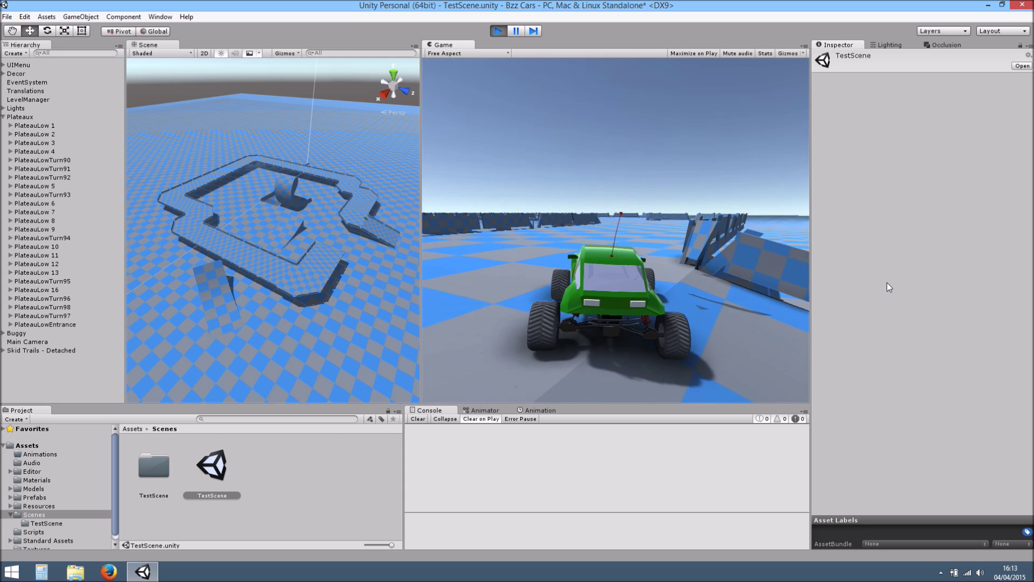
pyautogui.press('Up')
pyautogui.press('Left')
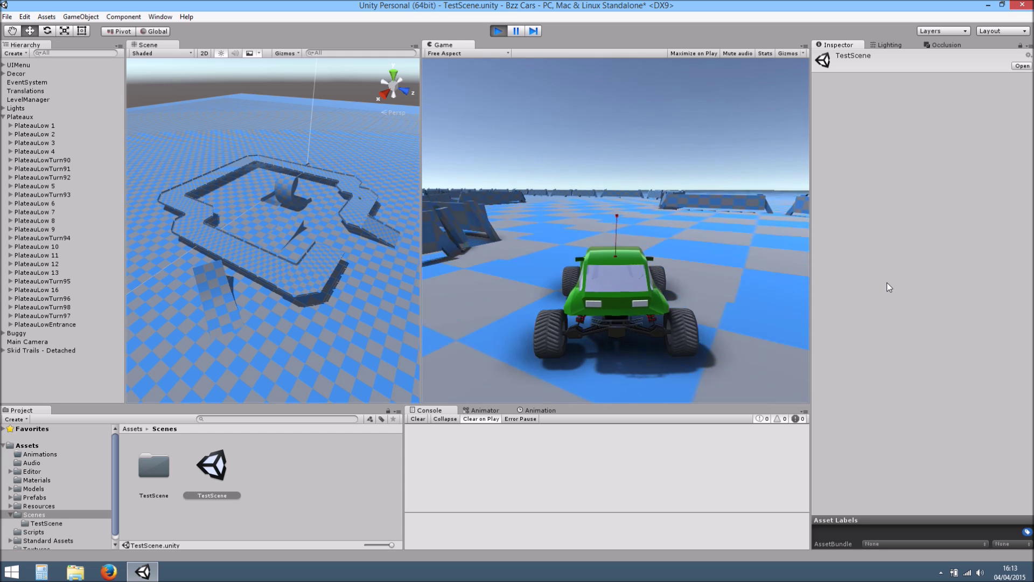
pyautogui.press('Right')
pyautogui.press('Up')
pyautogui.press('Left')
pyautogui.press('Right')
pyautogui.press('Up')
pyautogui.press('Right')
pyautogui.press('Left')
pyautogui.press('Up')
pyautogui.press('Left')
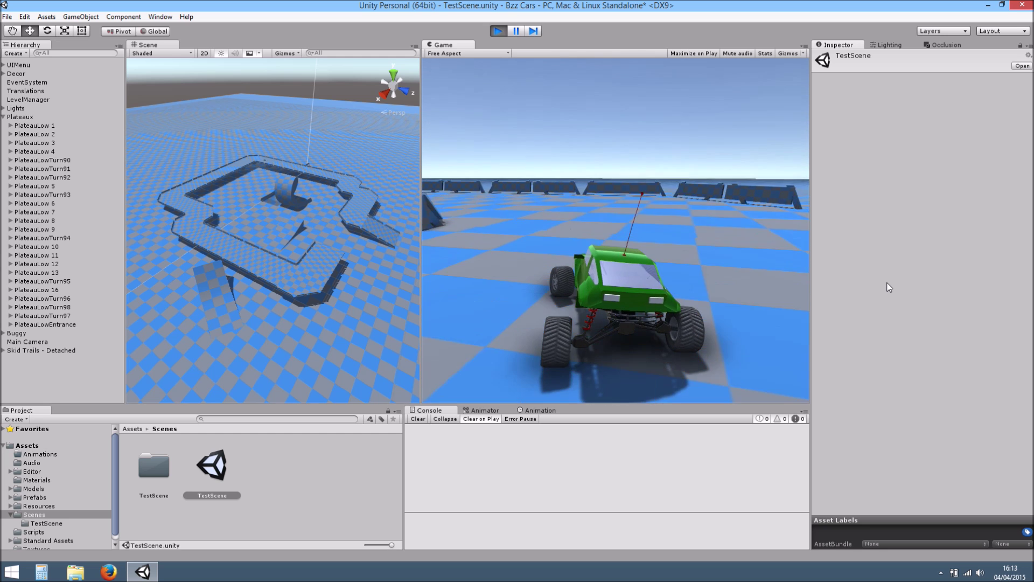
pyautogui.press('Up')
pyautogui.press('Left')
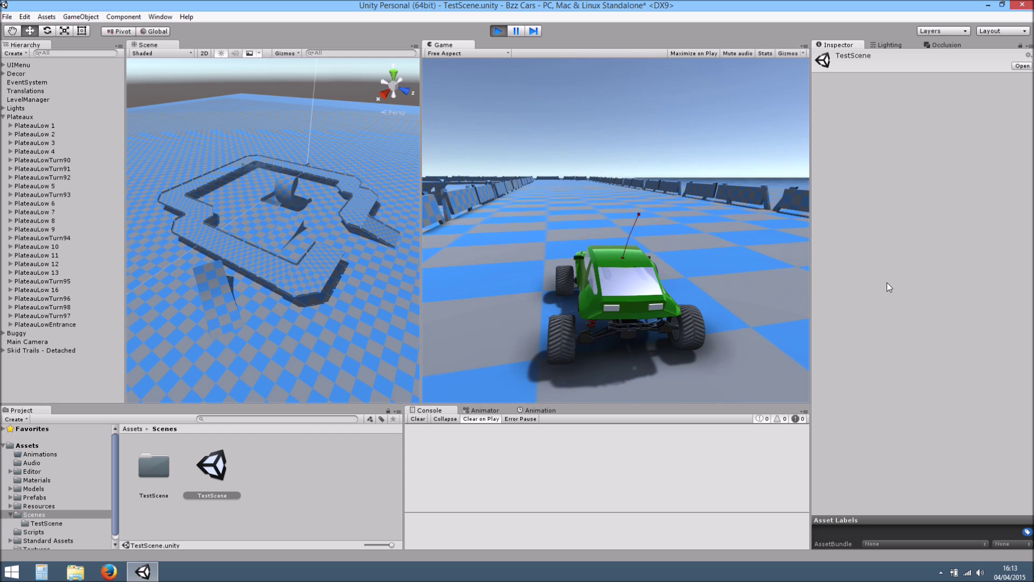
pyautogui.press('Up')
pyautogui.press('Right')
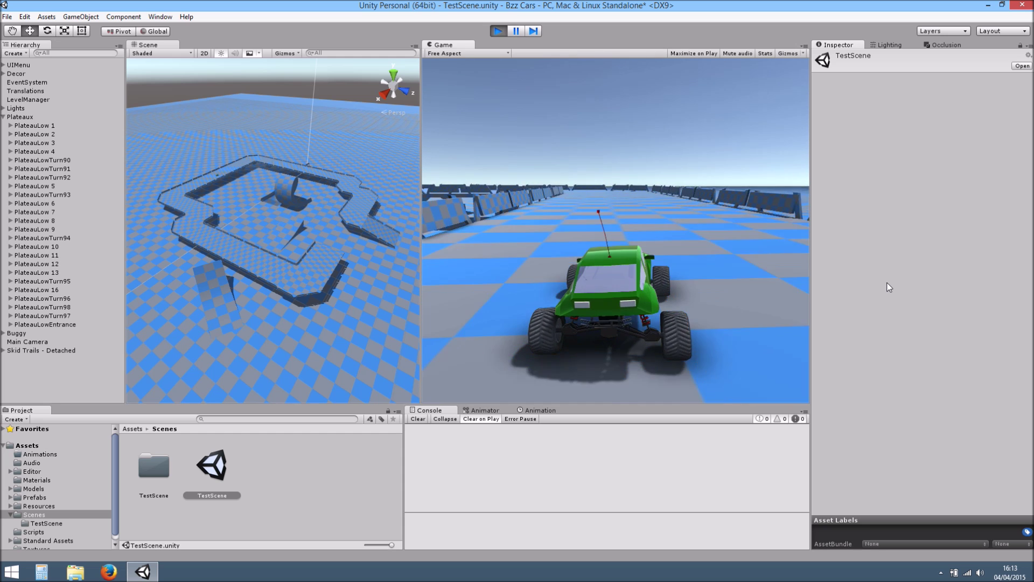
pyautogui.press('Left')
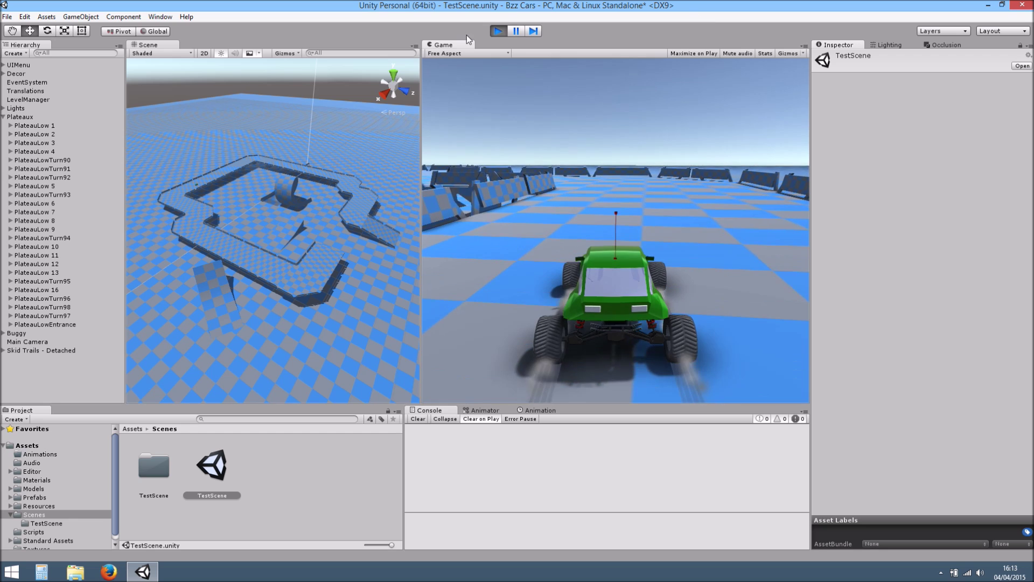
pyautogui.hotkey('ctrl', 'p')
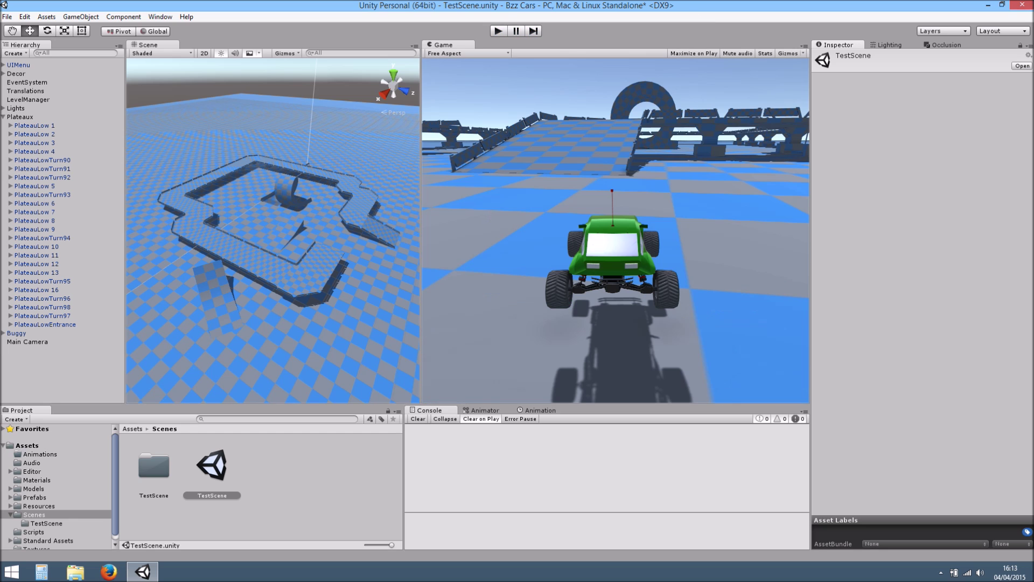
# Close the Bzz Cars project and relaunch Unity 5.0.0f4
pyautogui.click(1022, 4)
pyautogui.click(550, 307)
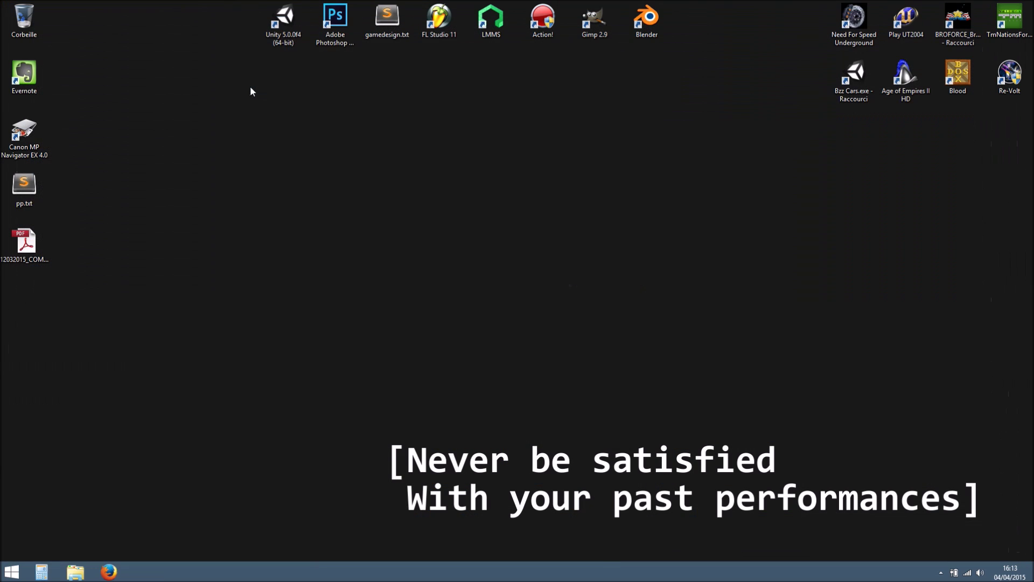
pyautogui.doubleClick(282, 19)
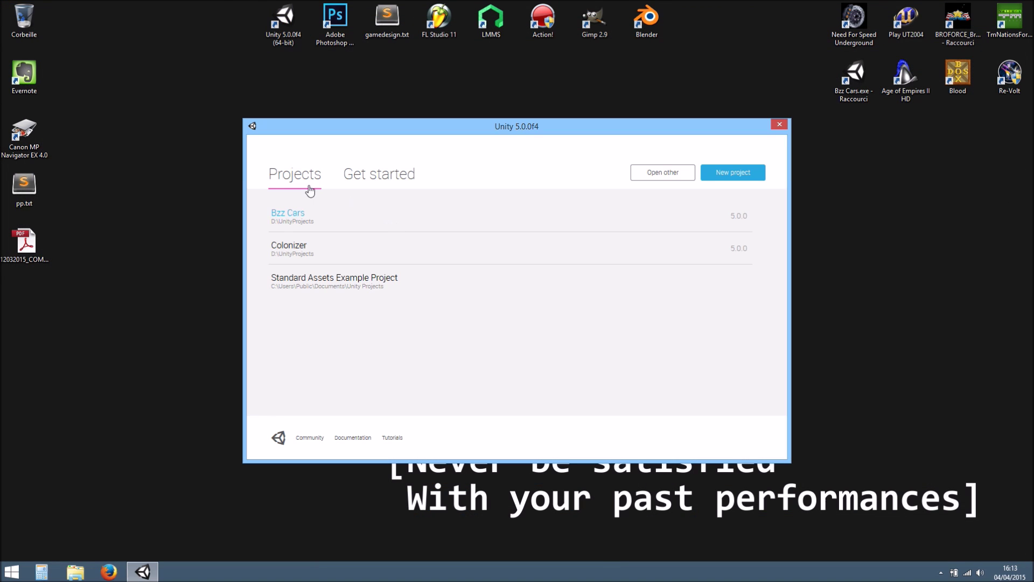
# Create a new 3D project named Unity Car Test in D:\UnityProjects
pyautogui.click(733, 172)
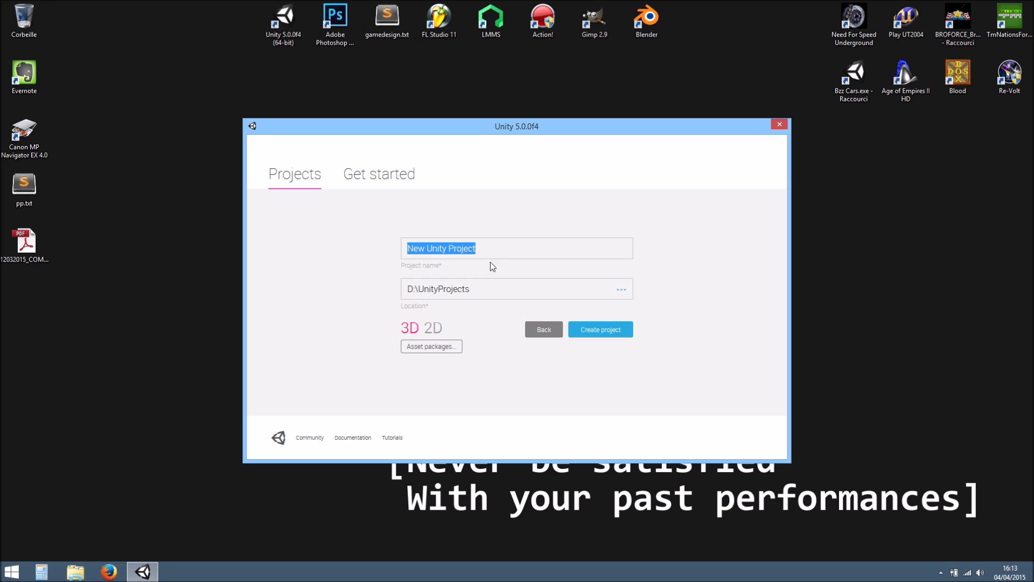
pyautogui.click(510, 246)
pyautogui.hotkey('ctrl', 'a')
pyautogui.write('Unity Car')
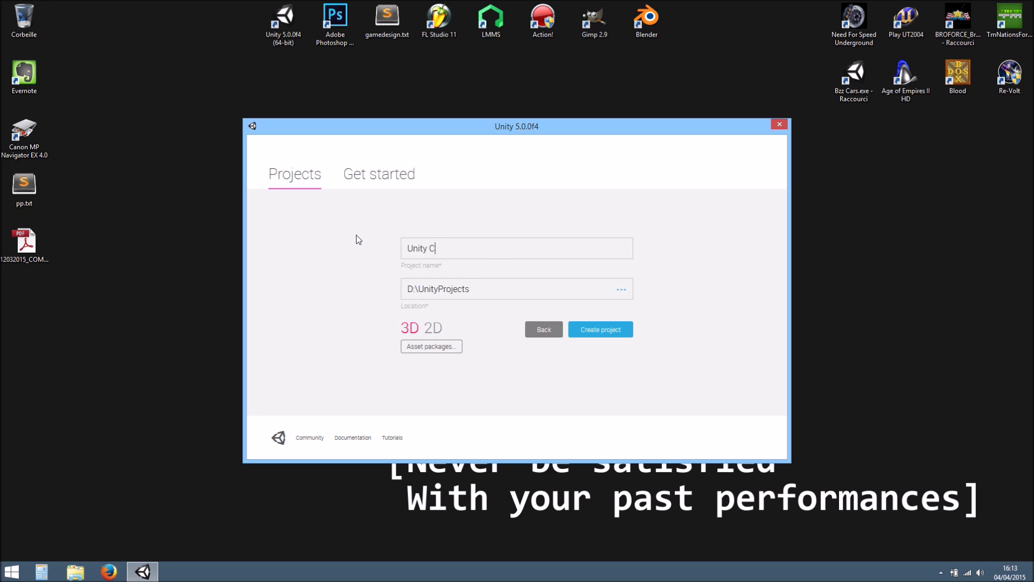
pyautogui.write(' Test')
pyautogui.click(597, 328)
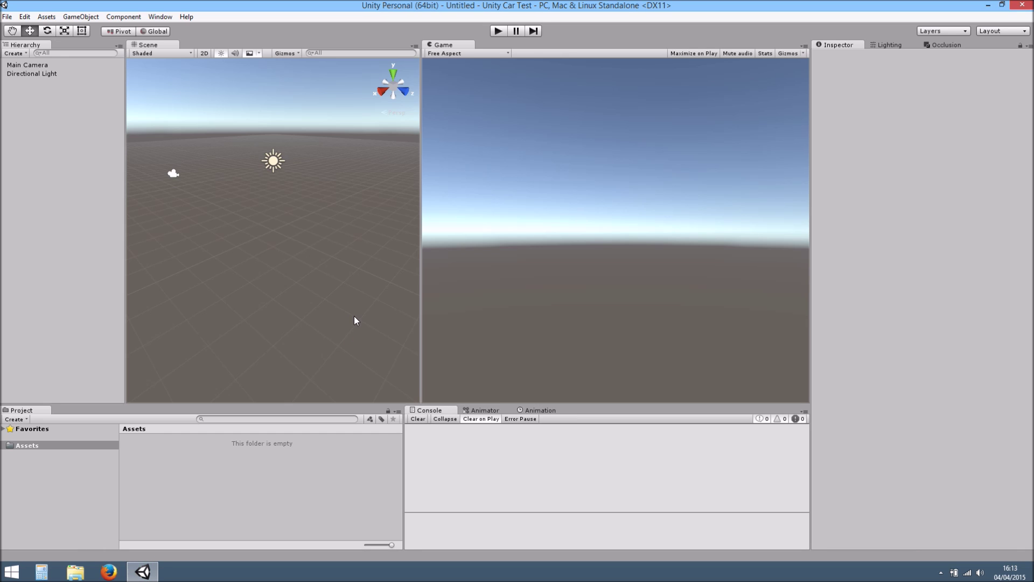
# Add a 3D cube to the empty scene
pyautogui.keyDown('alt'); pyautogui.moveTo(230, 289); pyautogui.dragTo(285, 256); pyautogui.keyUp('alt')
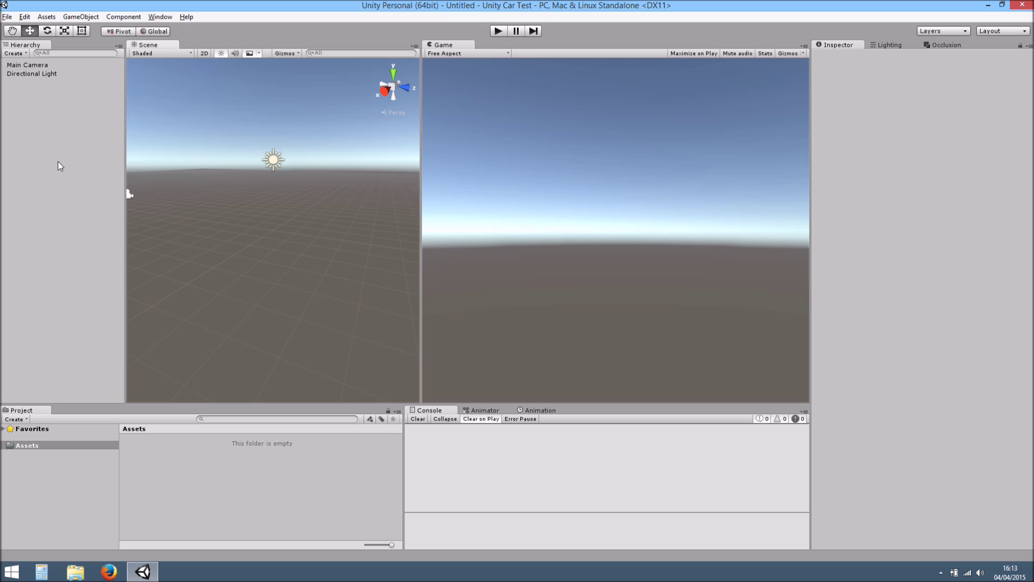
pyautogui.rightClick(43, 180)
pyautogui.moveTo(90, 280)
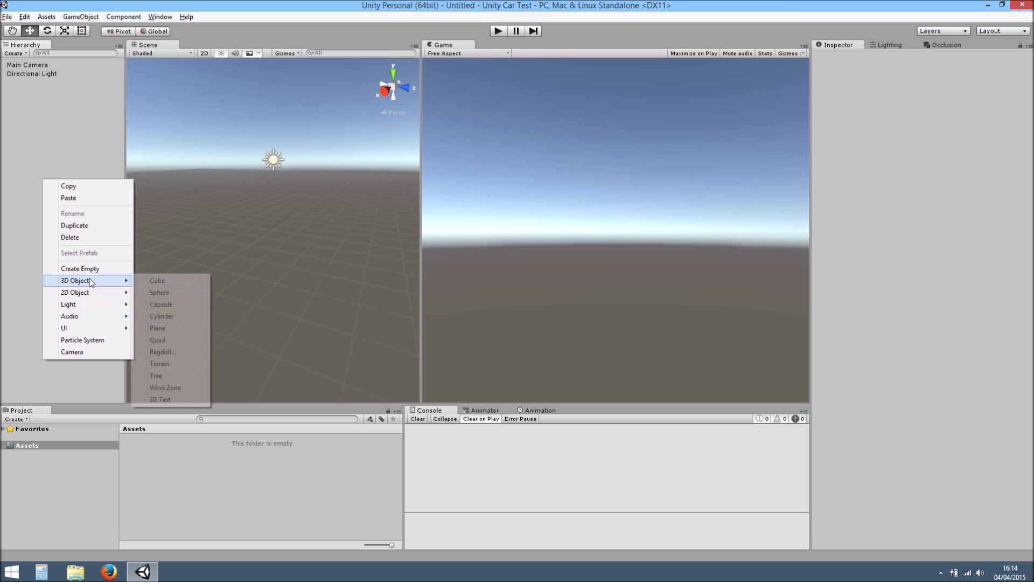
pyautogui.click(193, 280)
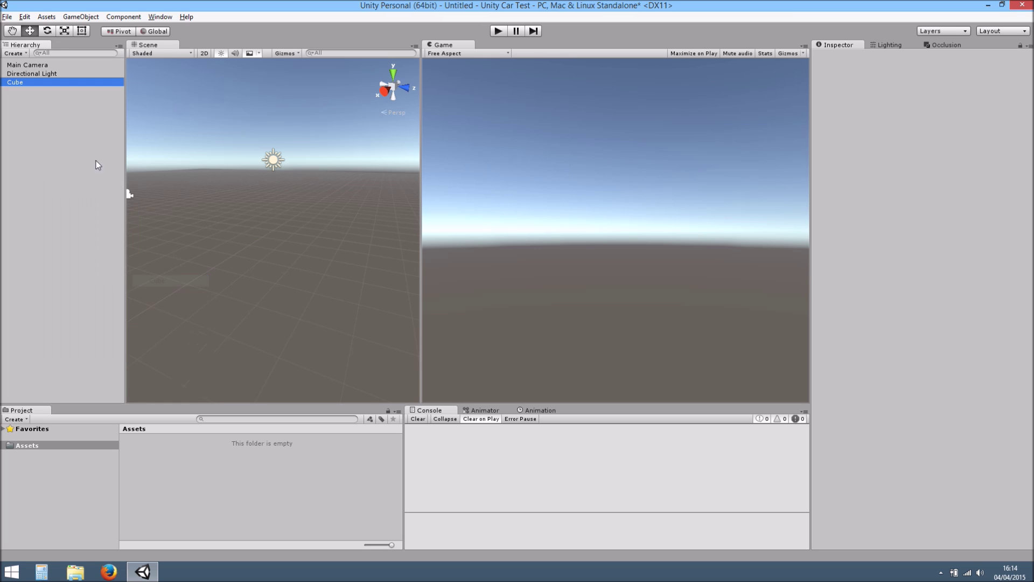
# Create an empty root-level game object named Car
pyautogui.click(49, 138)
pyautogui.rightClick(42, 130)
pyautogui.click(90, 219)
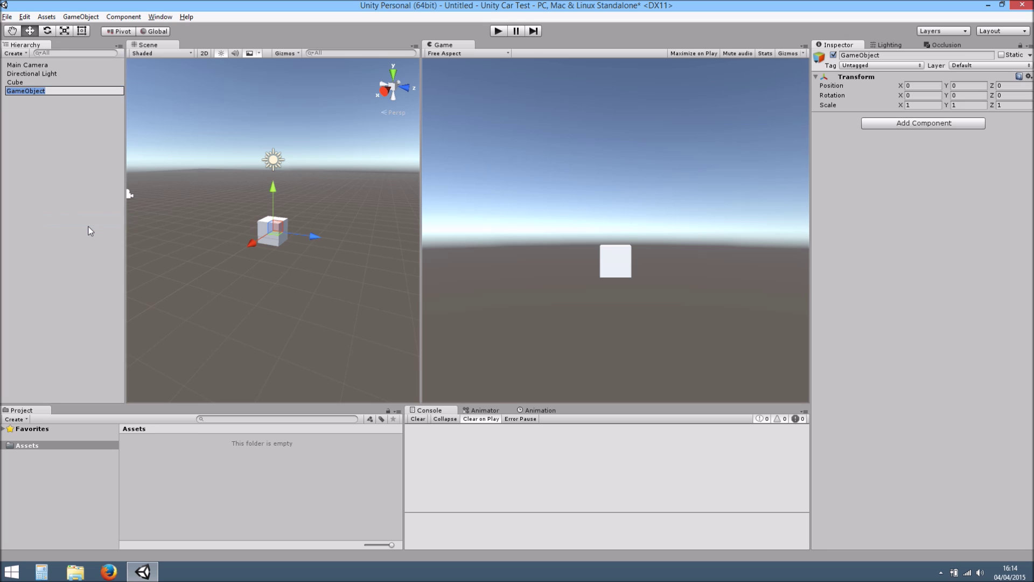
pyautogui.write('Car')
pyautogui.press('Return')
# Create an empty child object named BodyColliders under Car
pyautogui.rightClick(19, 93)
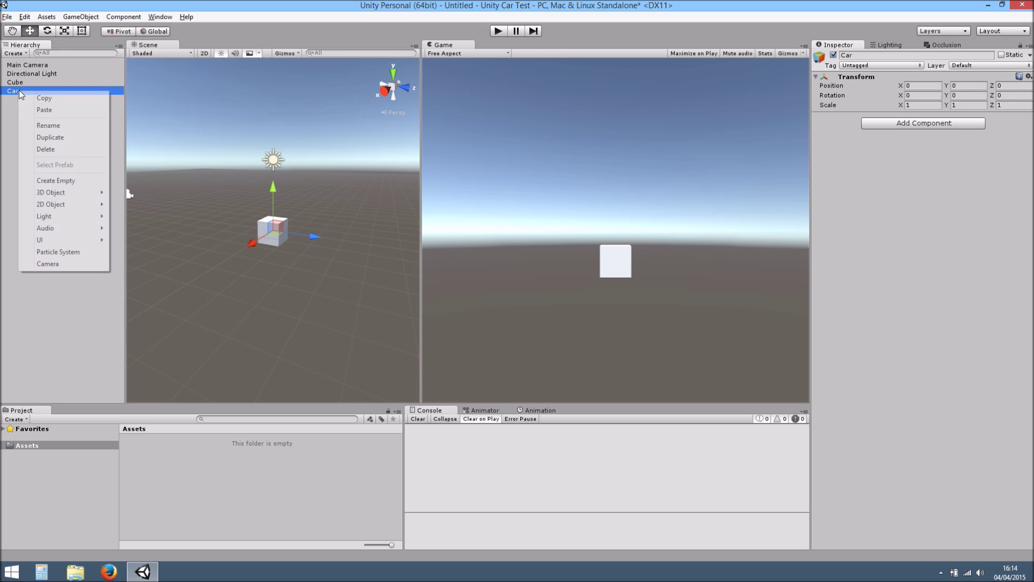
pyautogui.click(76, 184)
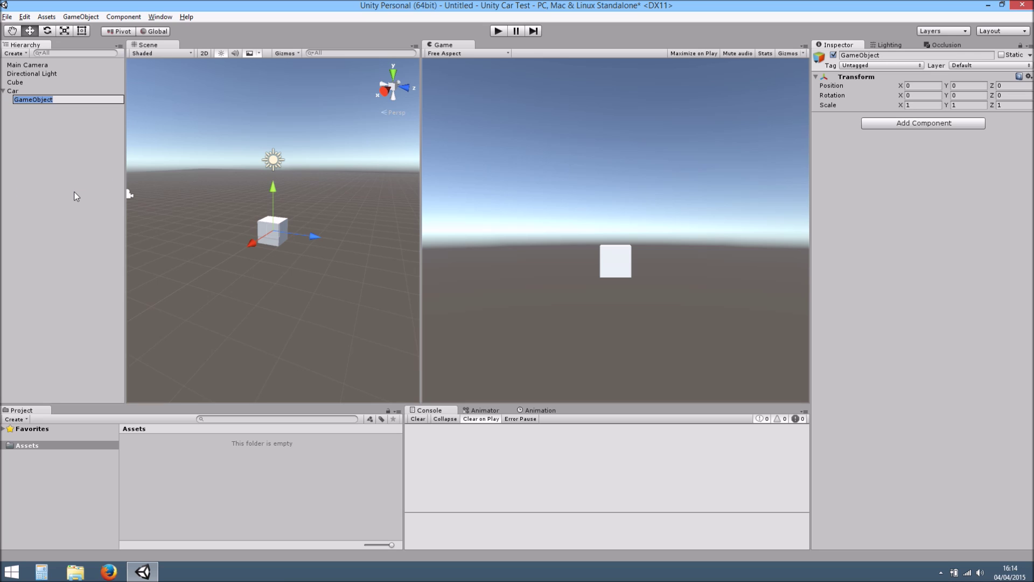
pyautogui.write('BodyColliders')
pyautogui.press('Return')
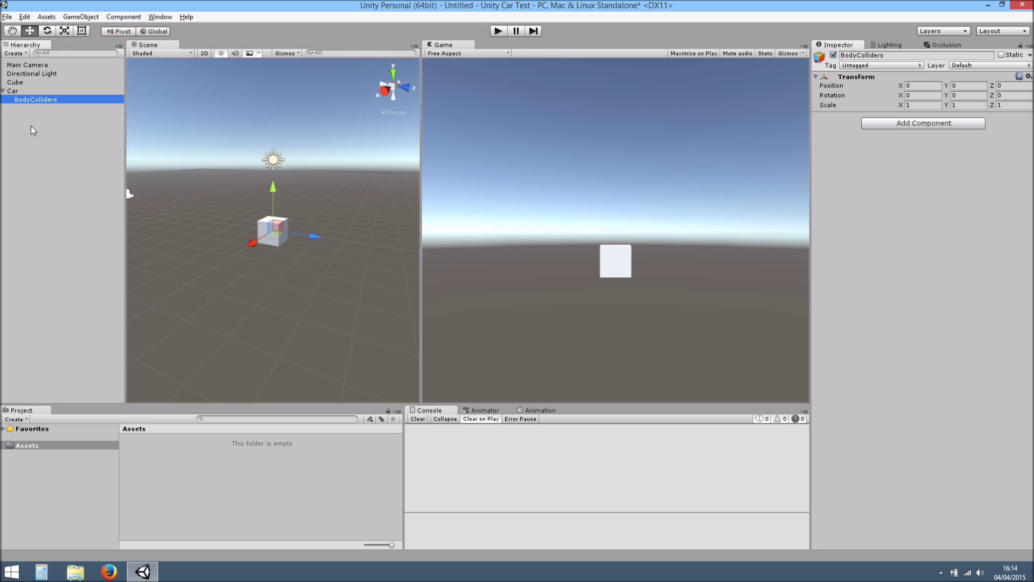
# Create a second empty child object under Car and name it WheelsColliders
pyautogui.rightClick(23, 89)
pyautogui.click(62, 177)
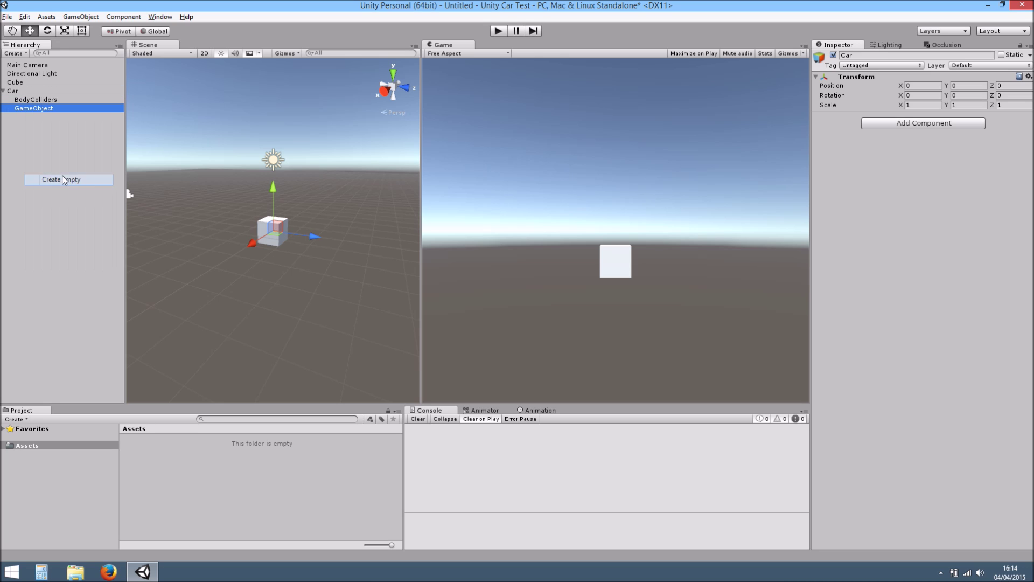
pyautogui.press('F2')
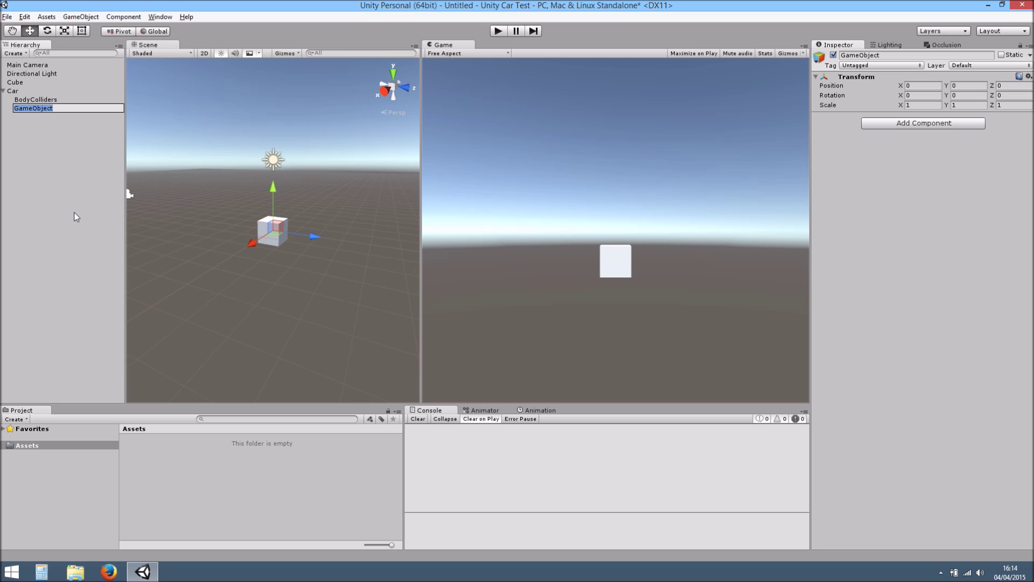
pyautogui.write('WheelsColliders')
pyautogui.press('Return')
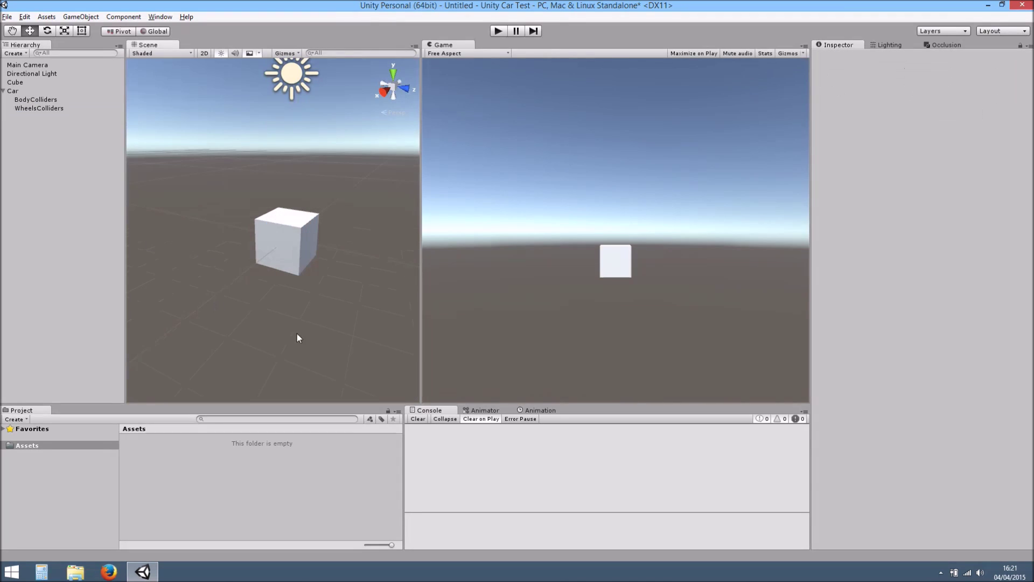
# Delete the cube from the scene
pyautogui.click(941, 574)
pyautogui.click(26, 83)
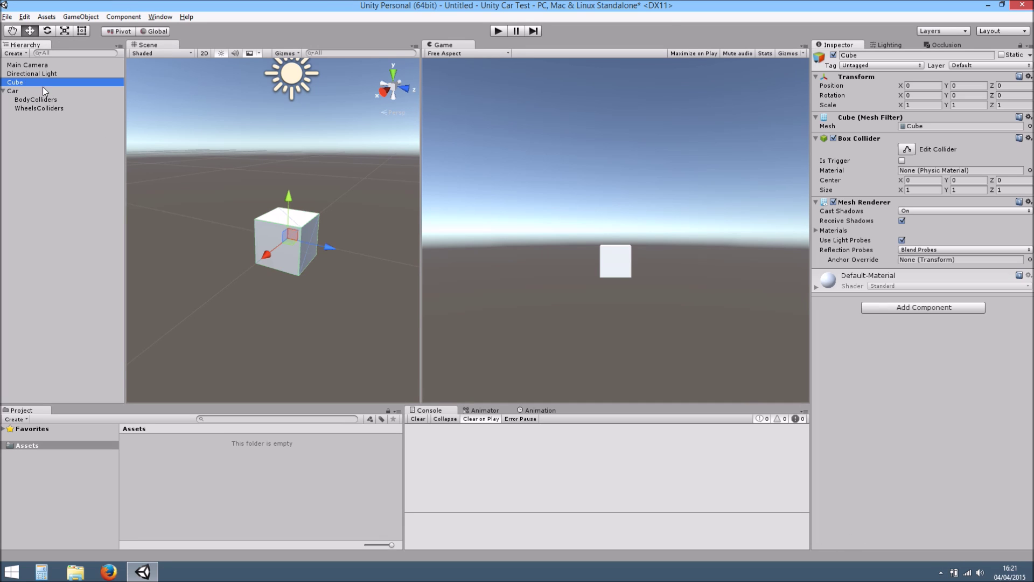
pyautogui.keyDown('alt'); pyautogui.moveTo(160, 189); pyautogui.dragTo(182, 197); pyautogui.keyUp('alt')
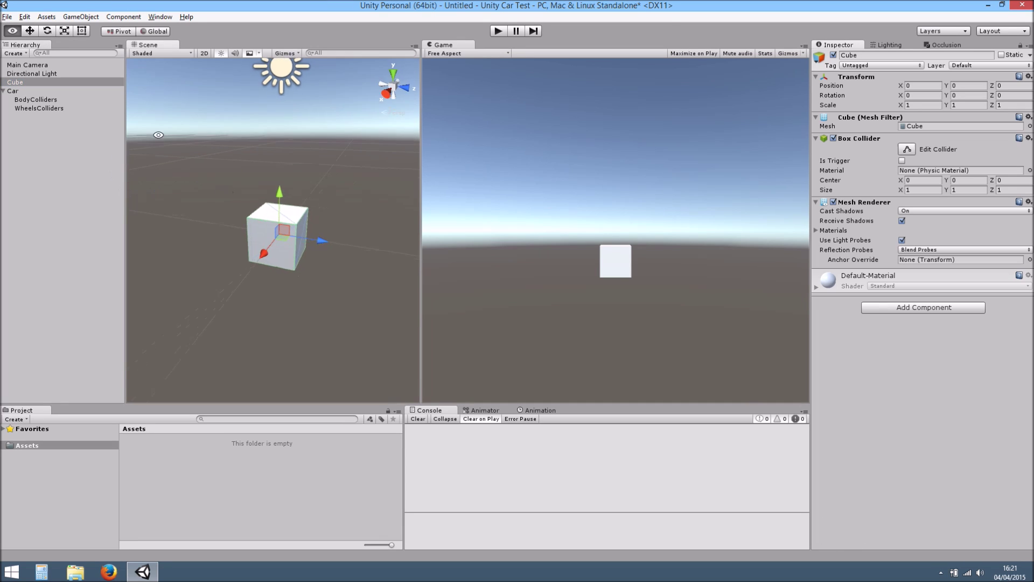
pyautogui.click(23, 81)
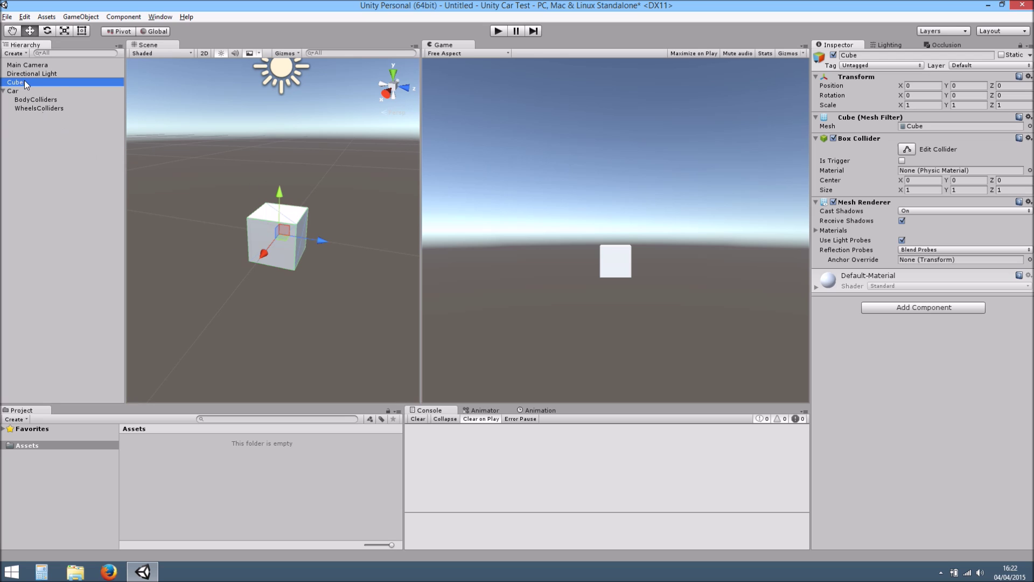
pyautogui.press('Delete')
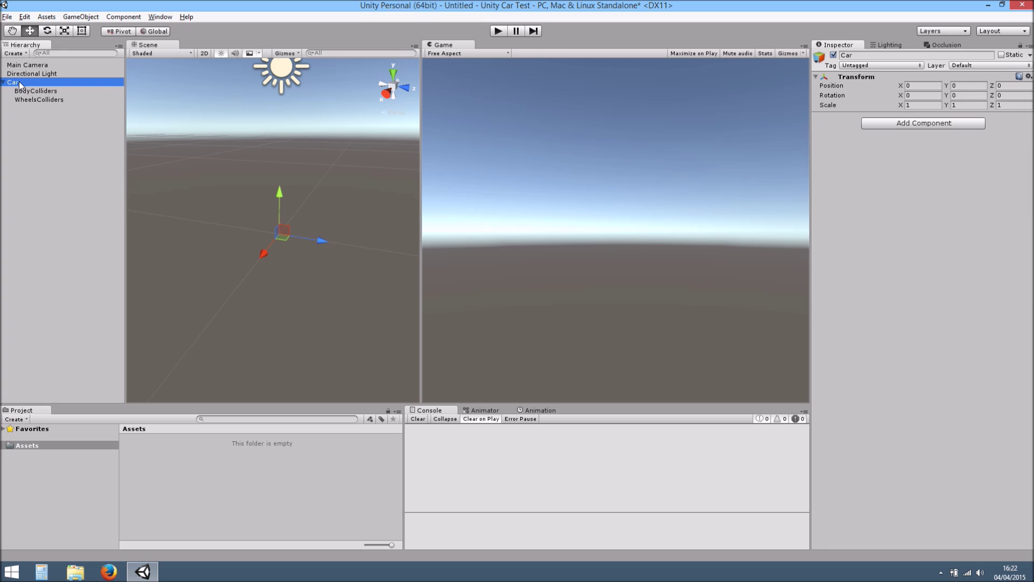
# Create another empty child object under Car and name it Meshes
pyautogui.rightClick(20, 82)
pyautogui.click(53, 171)
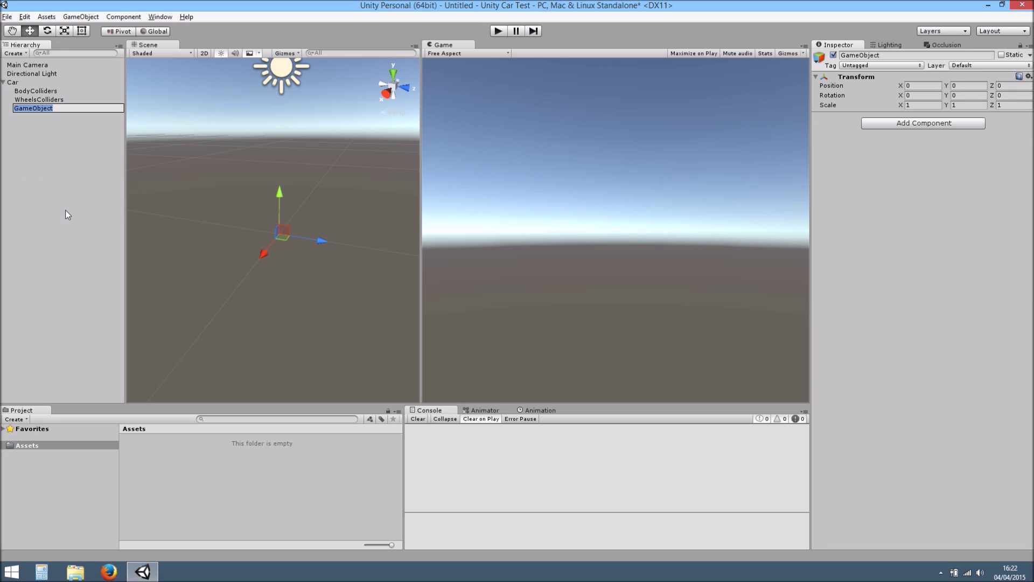
pyautogui.write('Meshes')
pyautogui.press('Return')
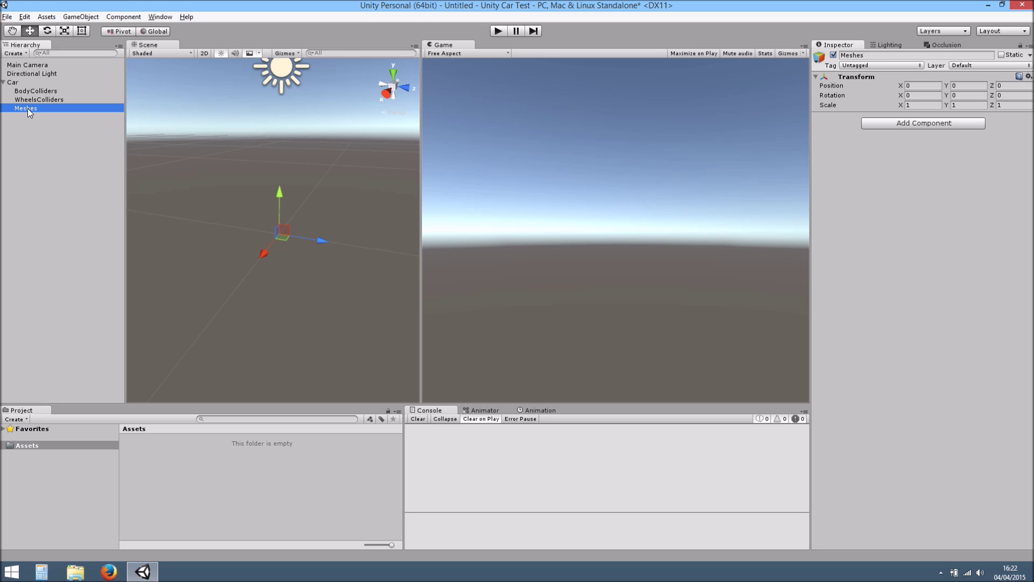
pyautogui.moveTo(207, 158); pyautogui.dragTo(205, 156, button='middle')
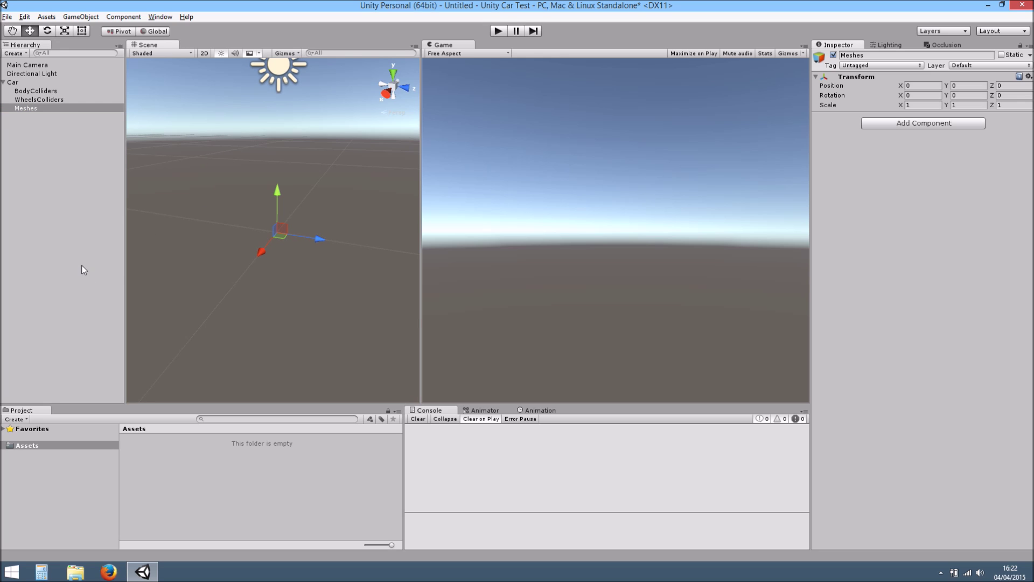
# Create a folder named Scenes in the project's Assets
pyautogui.rightClick(38, 445)
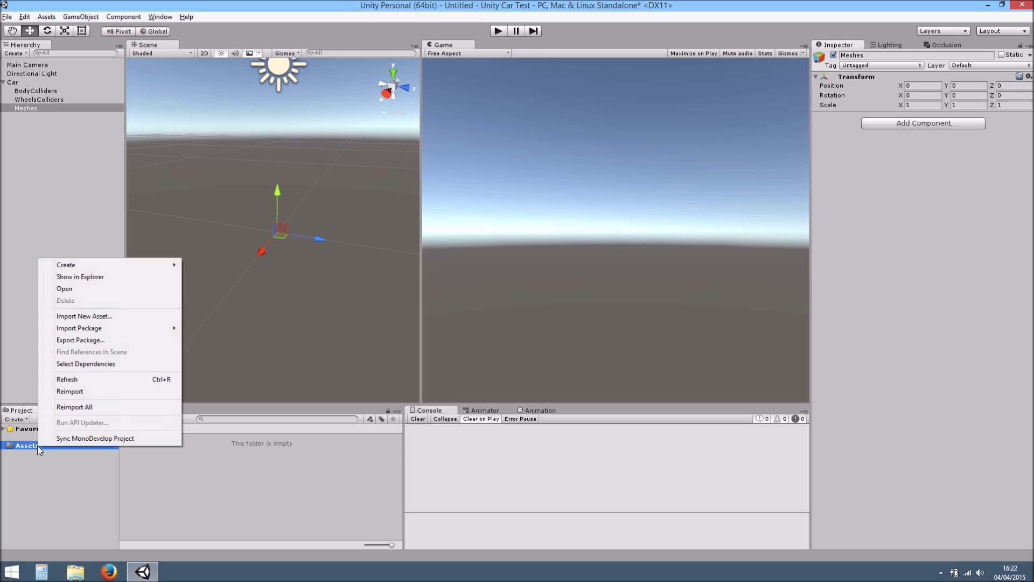
pyautogui.moveTo(136, 265)
pyautogui.click(242, 266)
pyautogui.write('Scenes')
pyautogui.press('Return')
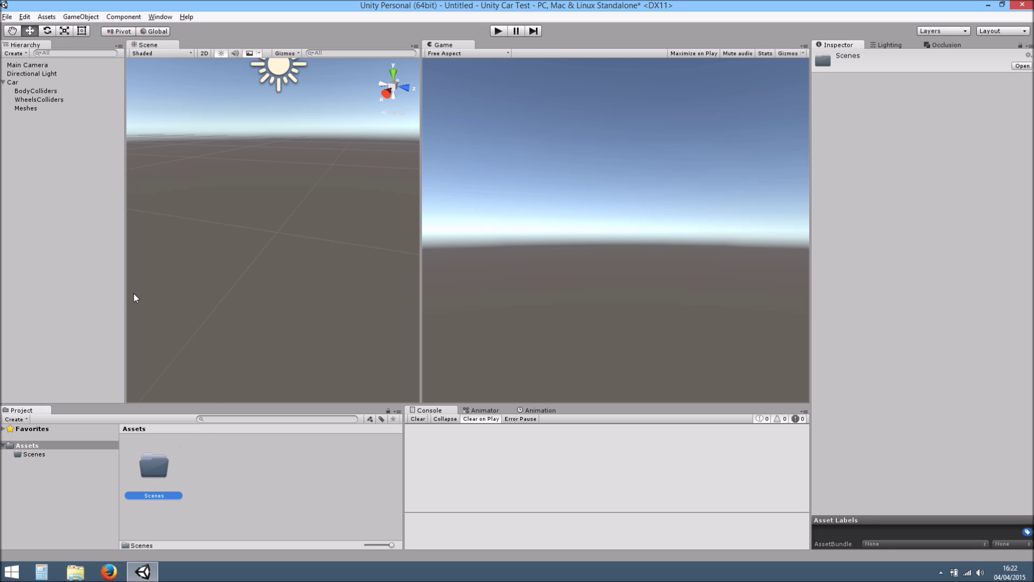
# Save the current scene as Test inside the Scenes folder
pyautogui.hotkey('ctrl', 's')
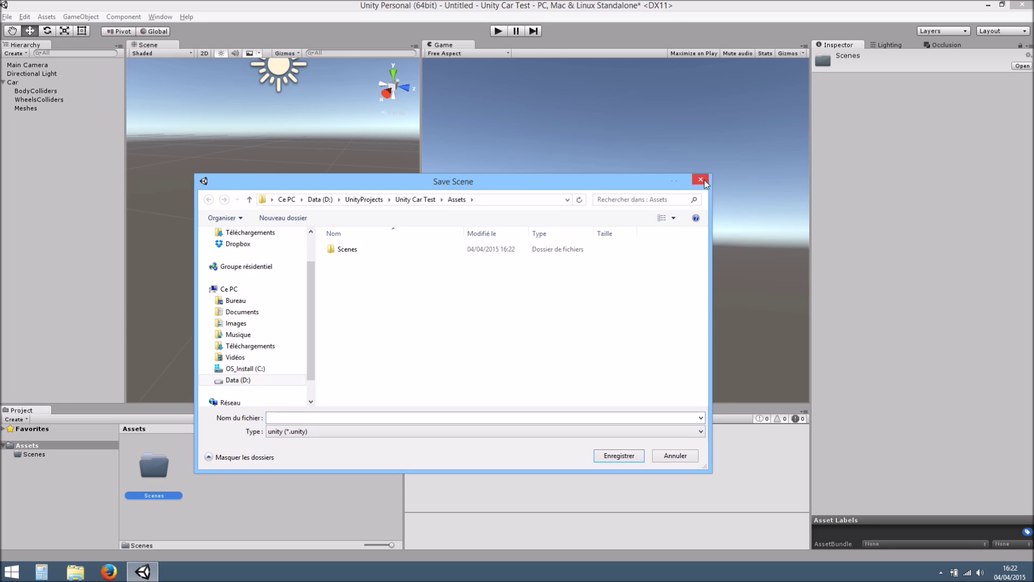
pyautogui.press('Escape')
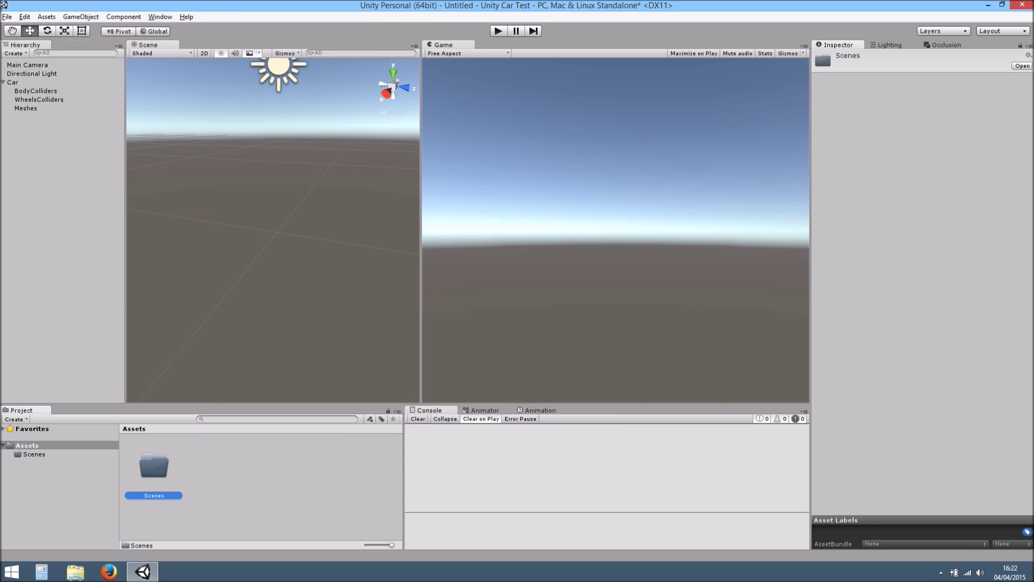
pyautogui.click(7, 17)
pyautogui.click(51, 57)
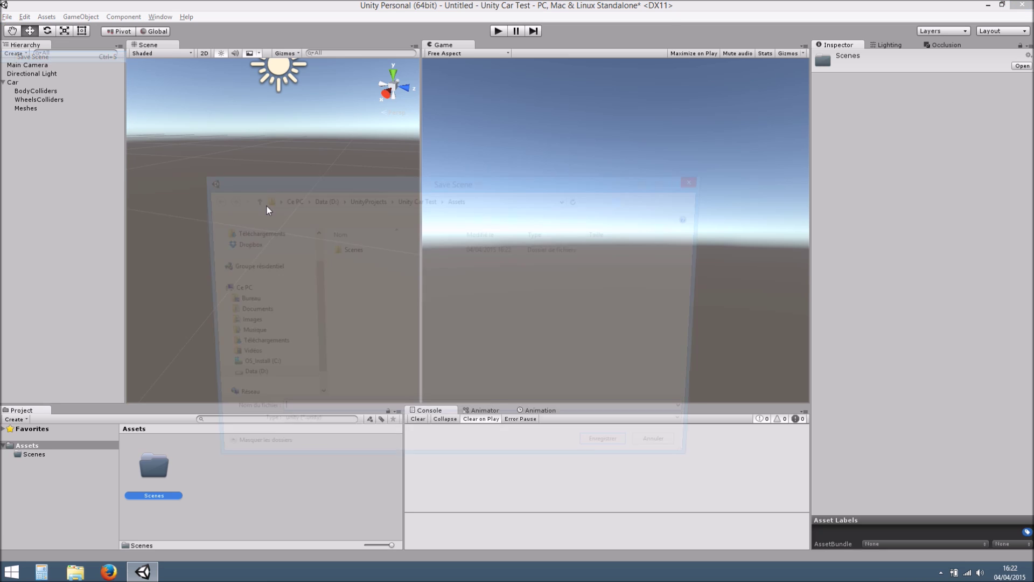
pyautogui.doubleClick(339, 251)
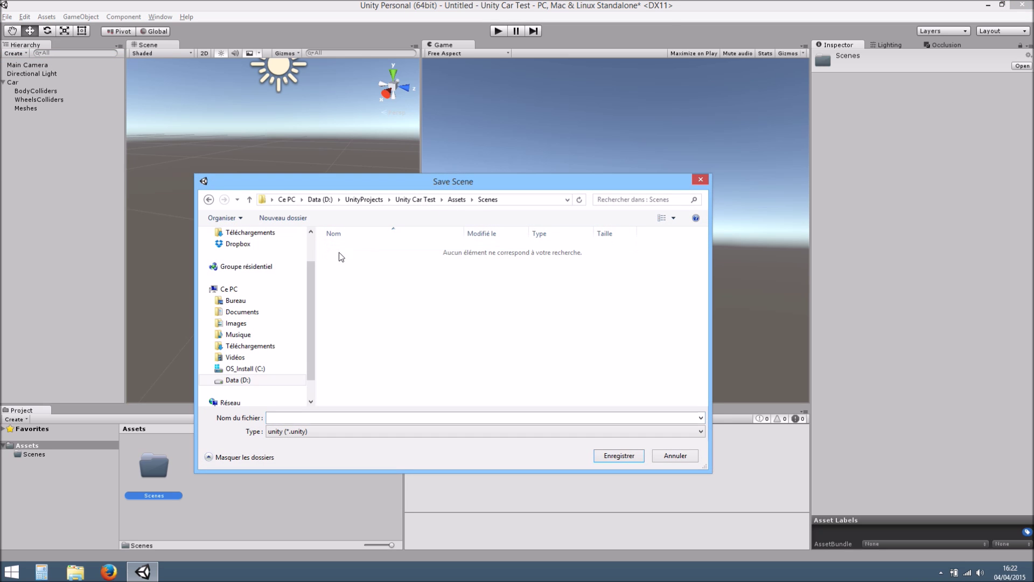
pyautogui.click(296, 417)
pyautogui.write('Test')
pyautogui.press('Return')
pyautogui.click(74, 168)
pyautogui.keyDown('alt'); pyautogui.moveTo(282, 265); pyautogui.dragTo(295, 250); pyautogui.keyUp('alt')
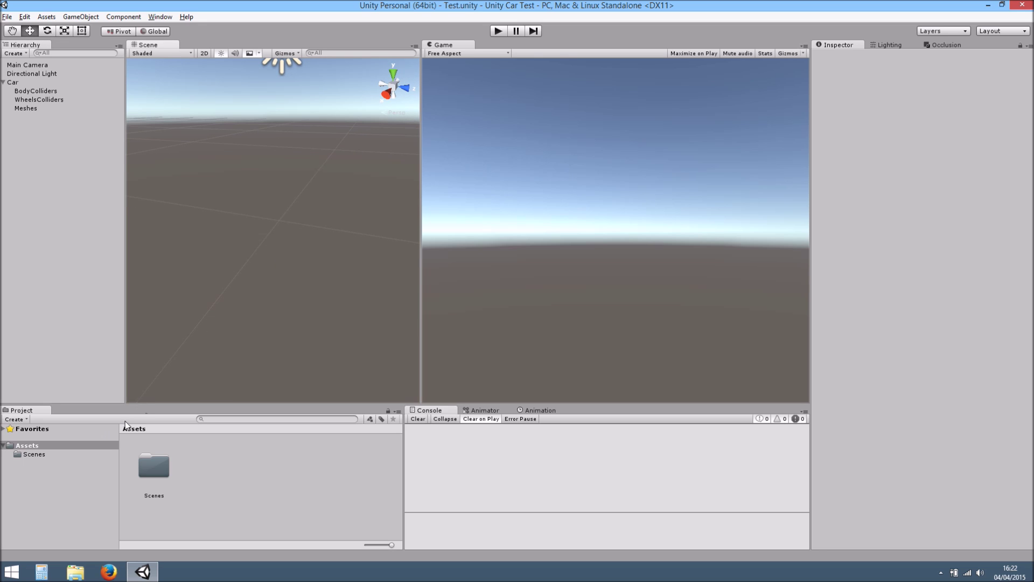
# Create a second folder named Models in the project's Assets
pyautogui.rightClick(63, 445)
pyautogui.moveTo(137, 264)
pyautogui.click(237, 263)
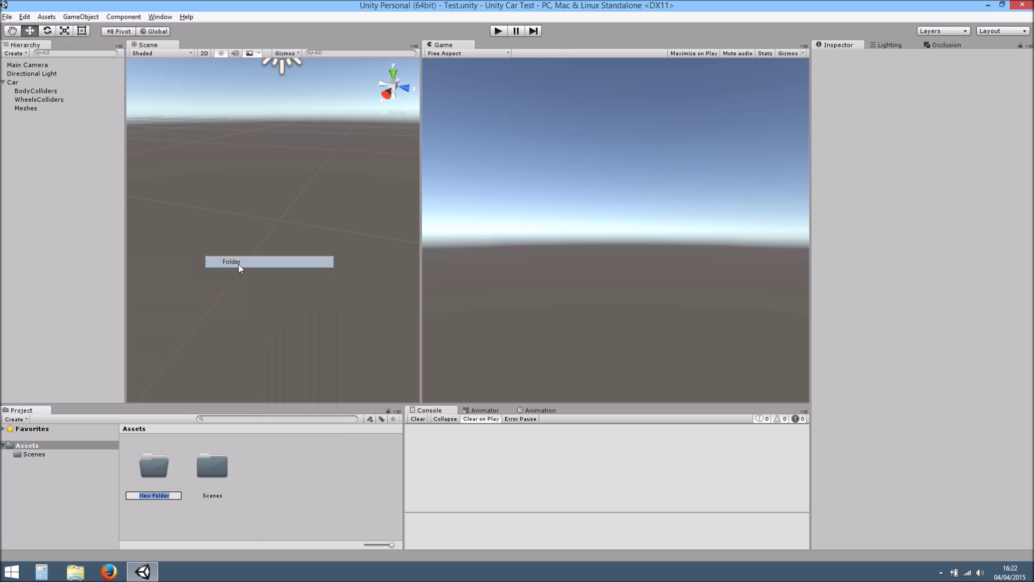
pyautogui.click(145, 494)
pyautogui.write('Model')
pyautogui.write('s')
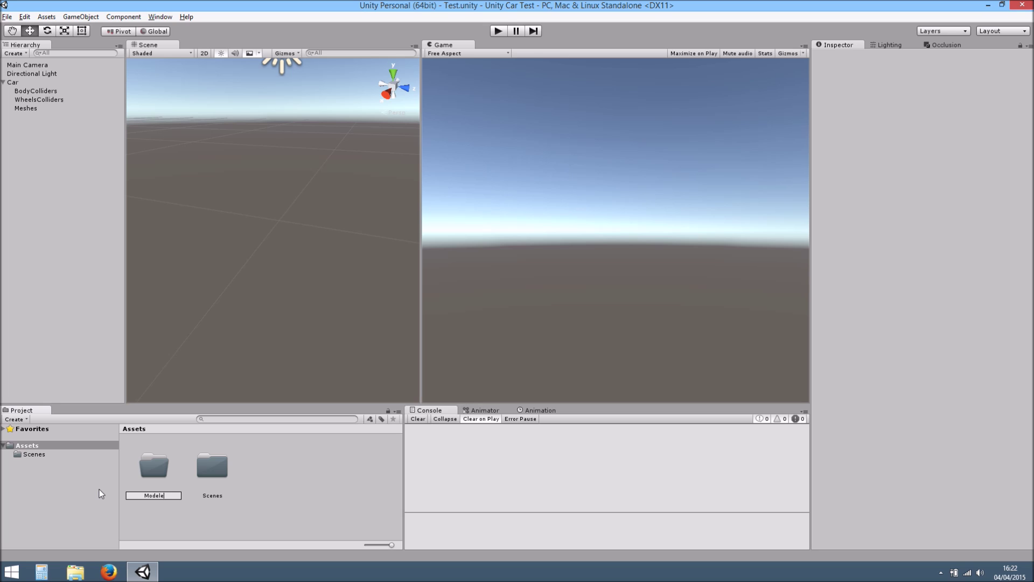
pyautogui.press('Return')
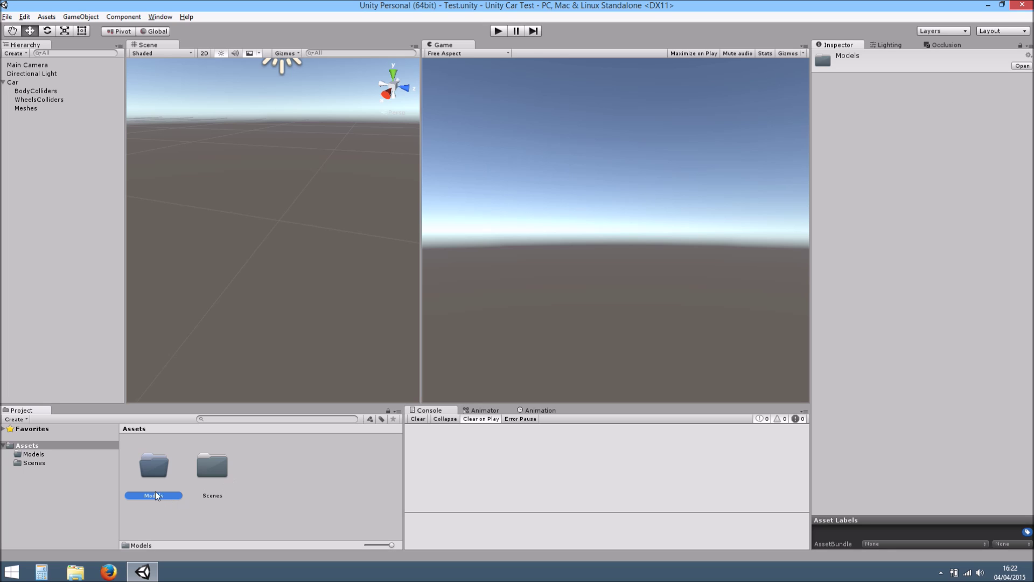
# Switch to Blender and dismiss its splash screen to reach the empty scene
pyautogui.click(989, 5)
pyautogui.doubleClick(641, 21)
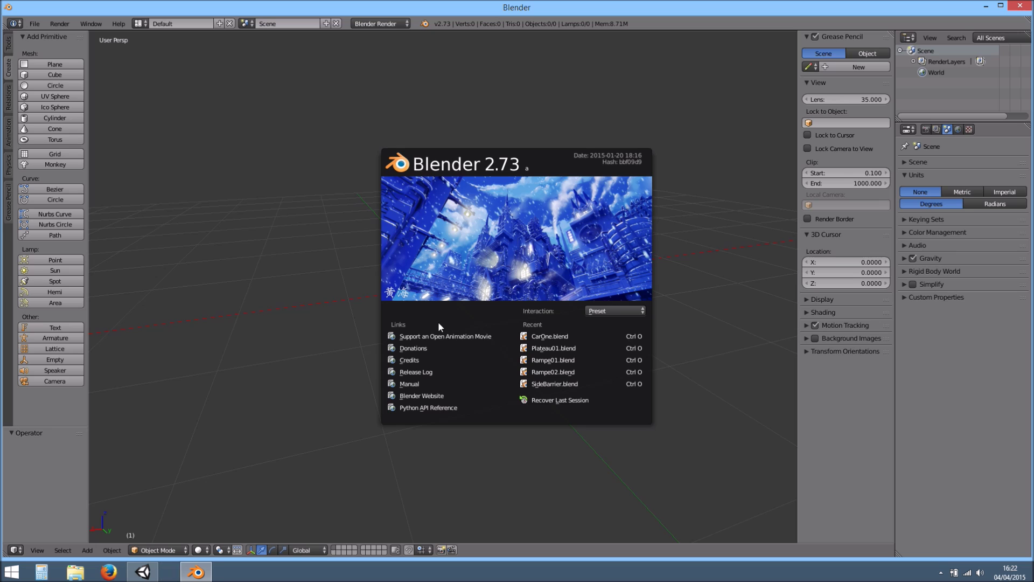
pyautogui.click(340, 265)
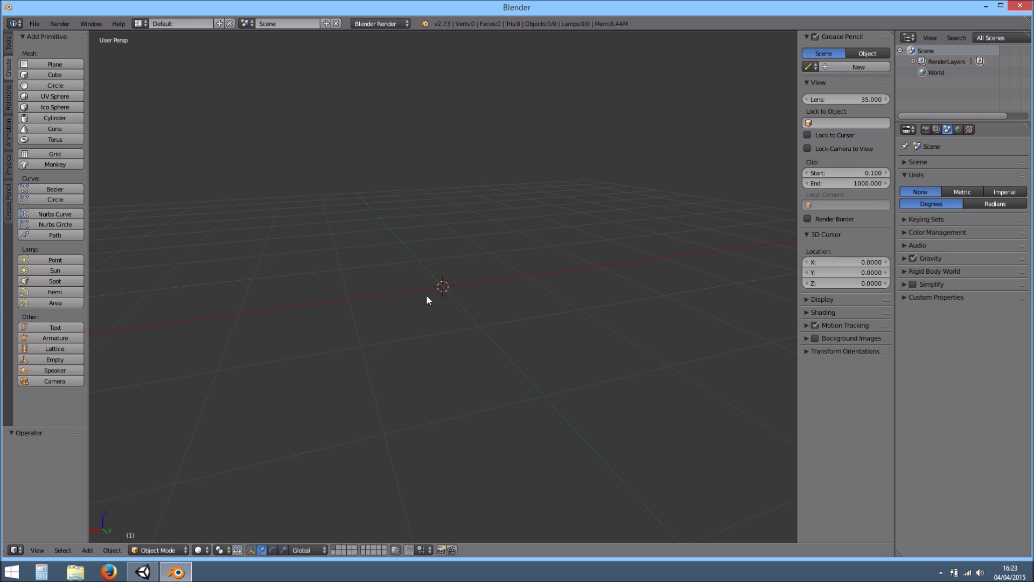
# Add a cube mesh at the origin of the empty scene
pyautogui.moveTo(419, 231); pyautogui.dragTo(472, 312, button='middle')
pyautogui.click(55, 75)
pyautogui.moveTo(431, 274); pyautogui.dragTo(628, 250, button='middle')
pyautogui.scroll(6, 480, 309)
pyautogui.moveTo(506, 291); pyautogui.dragTo(538, 299, button='middle')
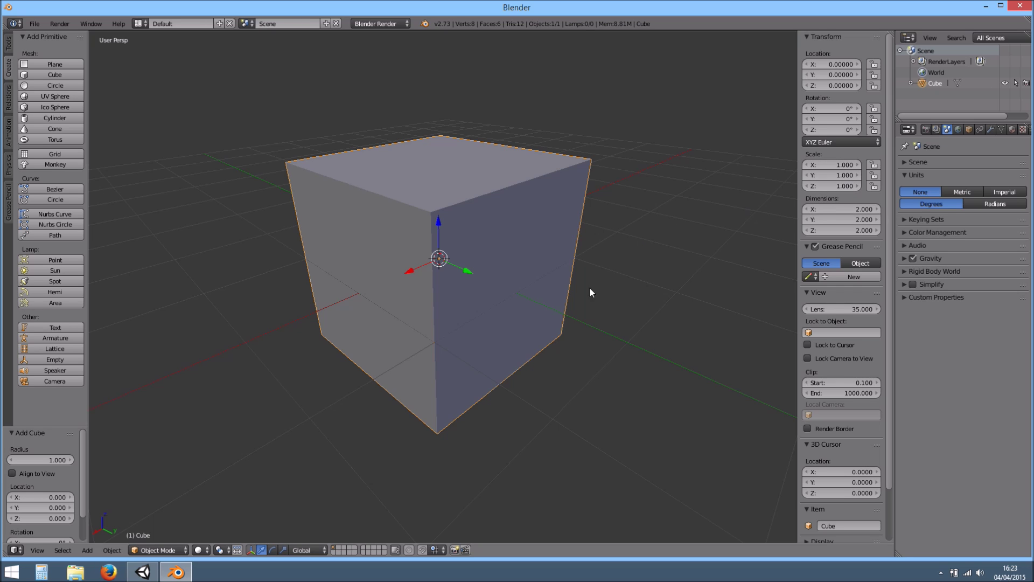
pyautogui.moveTo(558, 290); pyautogui.dragTo(604, 296, button='middle')
pyautogui.scroll(4, 518, 305)
pyautogui.scroll(-5, 519, 304)
pyautogui.moveTo(517, 305); pyautogui.dragTo(486, 326, button='middle')
# Enter Edit Mode on the cube and delete its face on the negative X side
pyautogui.press('Tab')
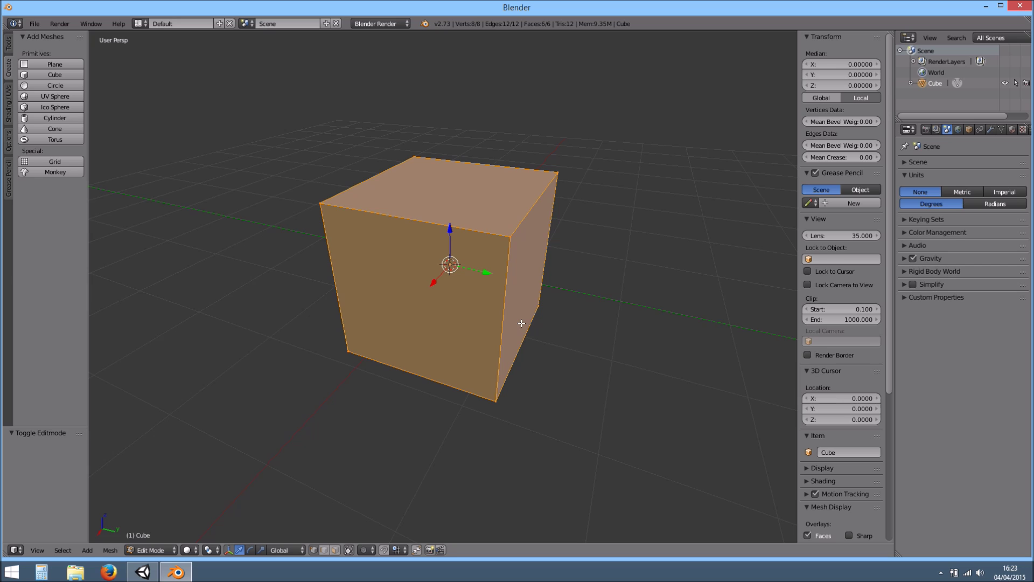
pyautogui.moveTo(521, 327); pyautogui.dragTo(529, 309, button='middle')
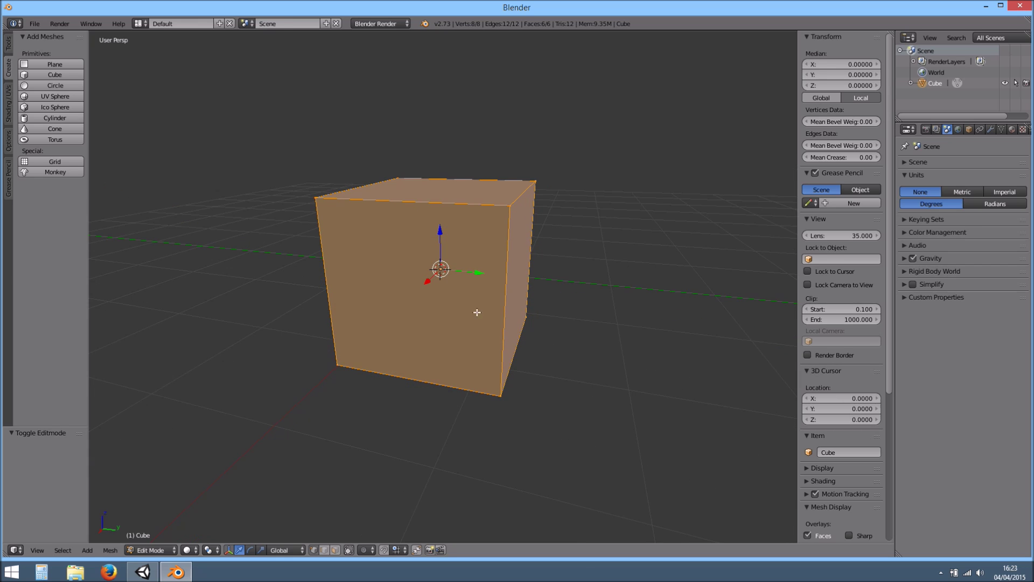
pyautogui.rightClick(510, 206)
pyautogui.keyDown('shift'); pyautogui.rightClick(501, 395); pyautogui.keyUp('shift')
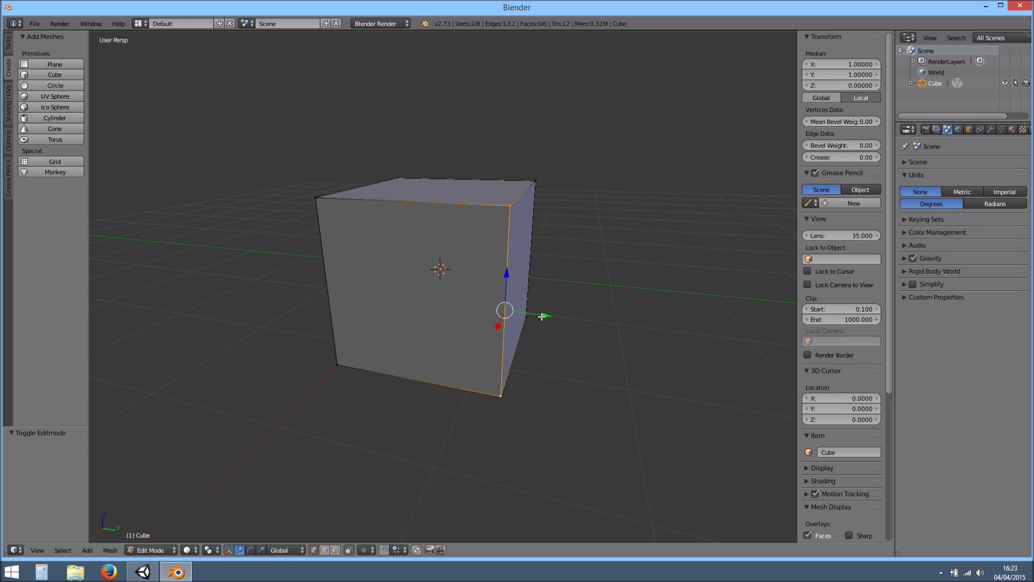
pyautogui.moveTo(546, 315); pyautogui.dragTo(517, 264, button='middle')
pyautogui.rightClick(518, 264)
pyautogui.moveTo(545, 348); pyautogui.dragTo(507, 376, button='middle')
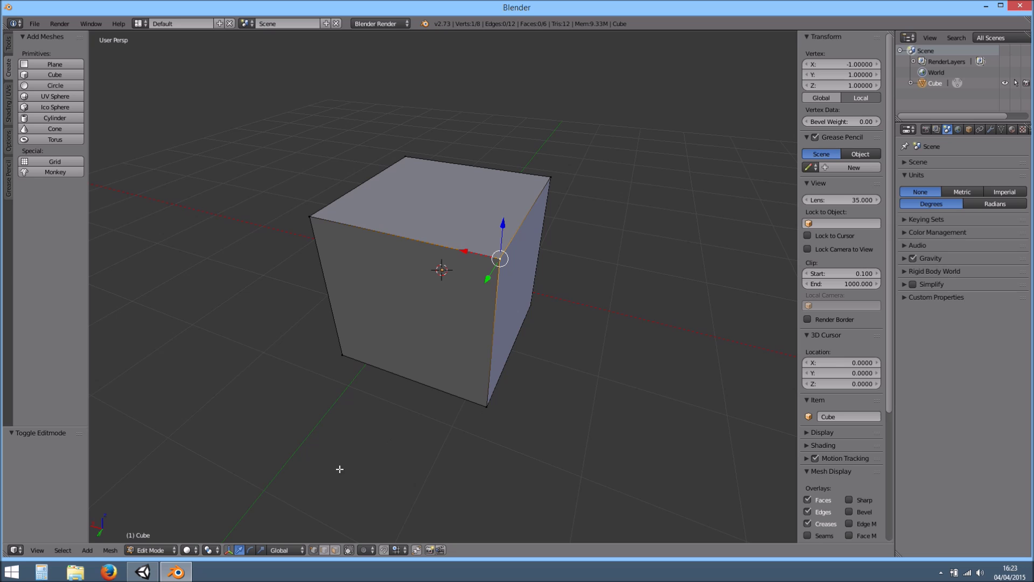
pyautogui.click(335, 550)
pyautogui.moveTo(461, 362); pyautogui.dragTo(507, 326, button='middle')
pyautogui.rightClick(507, 326)
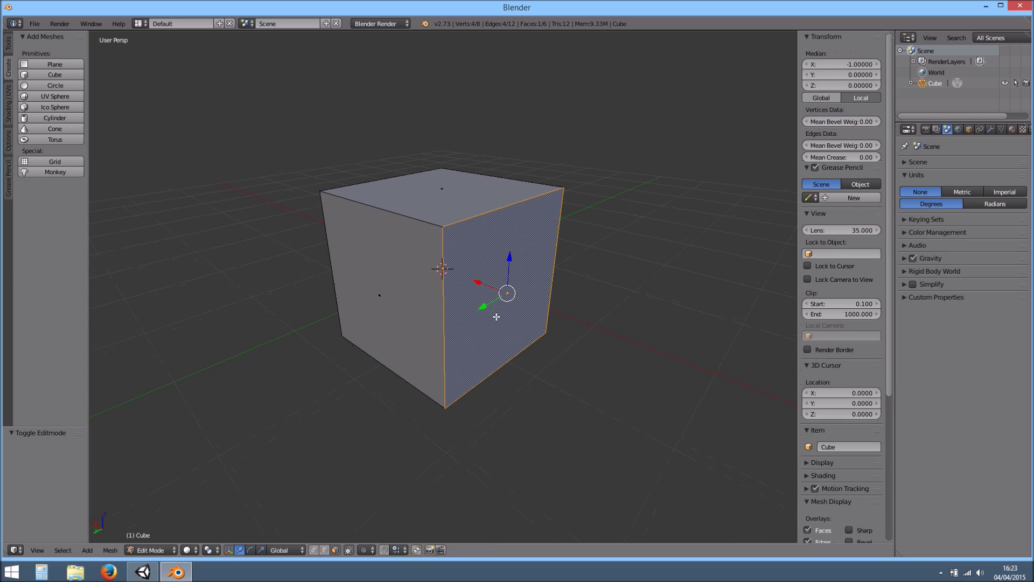
pyautogui.press('x')
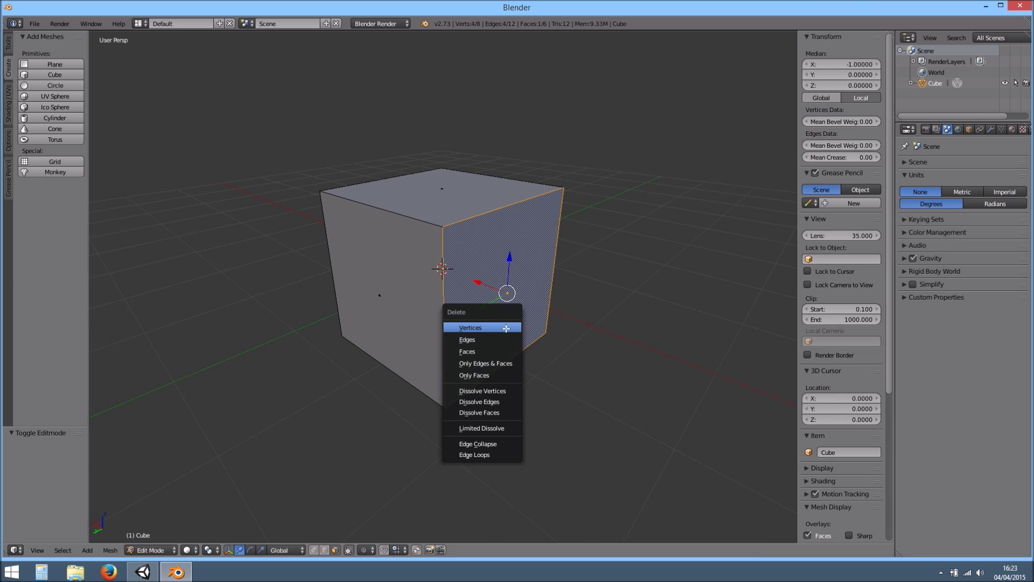
pyautogui.click(491, 352)
# Select the four vertices around the cube's open side and set their median X to 0
pyautogui.moveTo(491, 351); pyautogui.dragTo(431, 387, button='middle')
pyautogui.rightClick(465, 380)
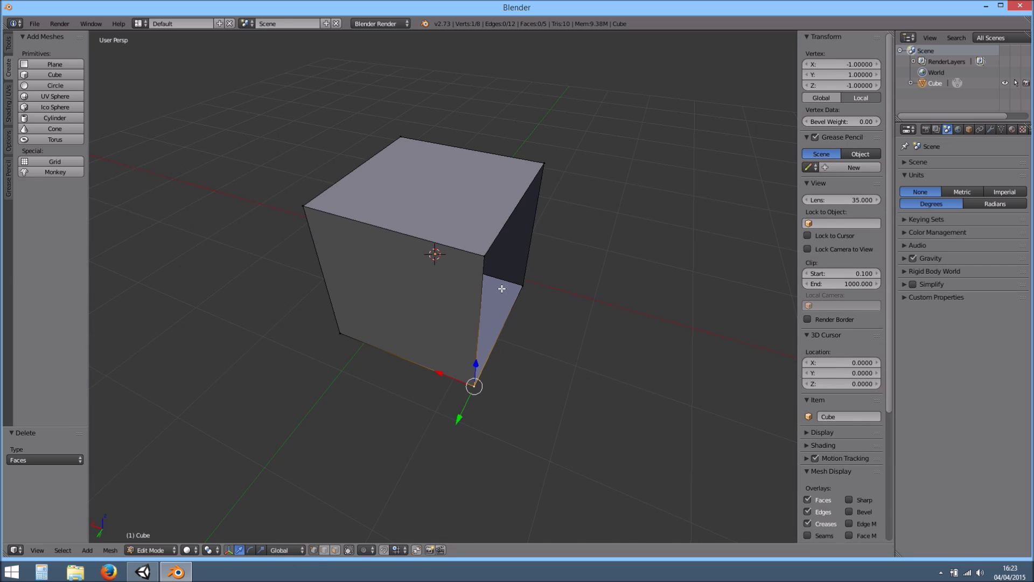
pyautogui.keyDown('shift'); pyautogui.rightClick(485, 251); pyautogui.keyUp('shift')
pyautogui.keyDown('shift'); pyautogui.rightClick(534, 168); pyautogui.keyUp('shift')
pyautogui.keyDown('shift'); pyautogui.rightClick(520, 285); pyautogui.keyUp('shift')
pyautogui.moveTo(526, 369)
pyautogui.mouseDown(button='middle')
pyautogui.moveTo(512, 354)
pyautogui.moveTo(534, 360)
pyautogui.mouseUp(button='middle')
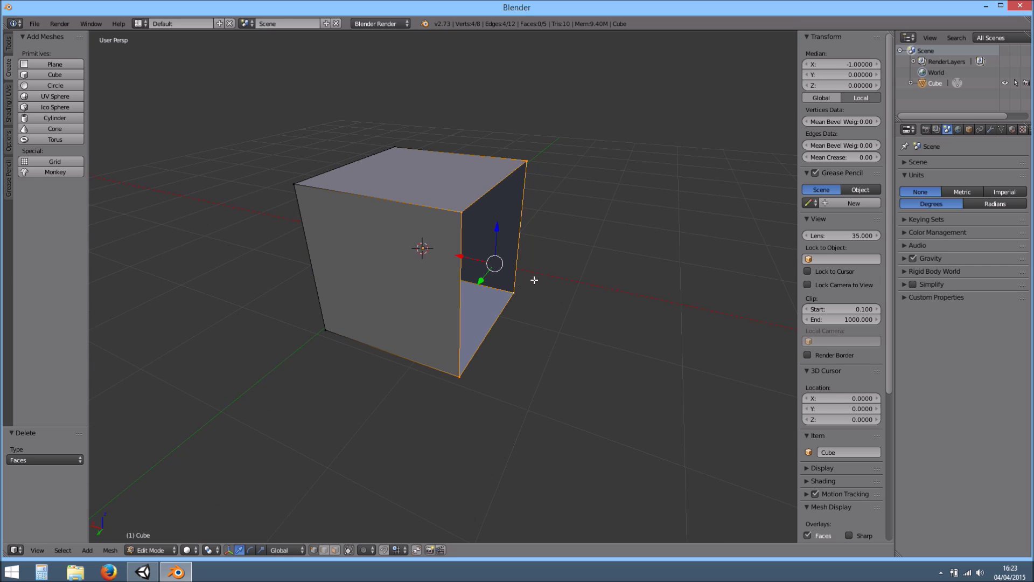
pyautogui.moveTo(543, 266); pyautogui.dragTo(553, 270, button='middle')
pyautogui.moveTo(470, 254); pyautogui.dragTo(438, 252)
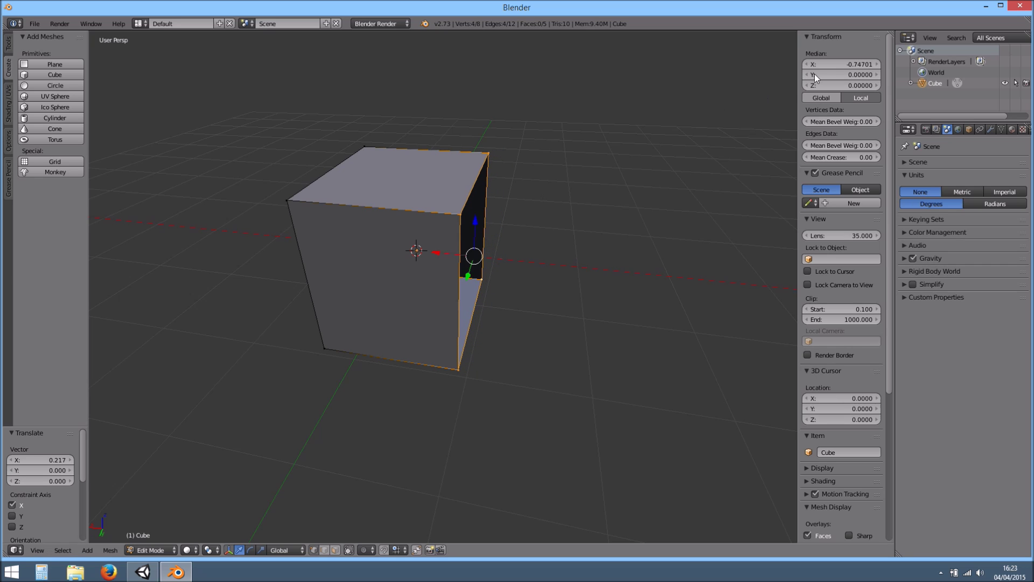
pyautogui.click(837, 61)
pyautogui.write('0')
pyautogui.press('Return')
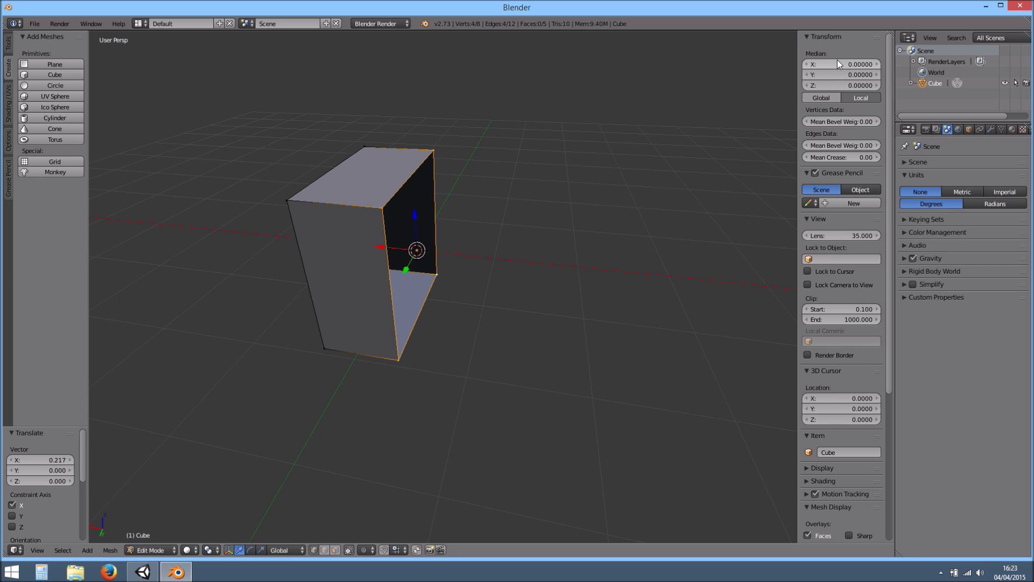
# Return to Object Mode and add a Mirror modifier to the half cube
pyautogui.moveTo(439, 289); pyautogui.dragTo(489, 302, button='middle')
pyautogui.press('Tab')
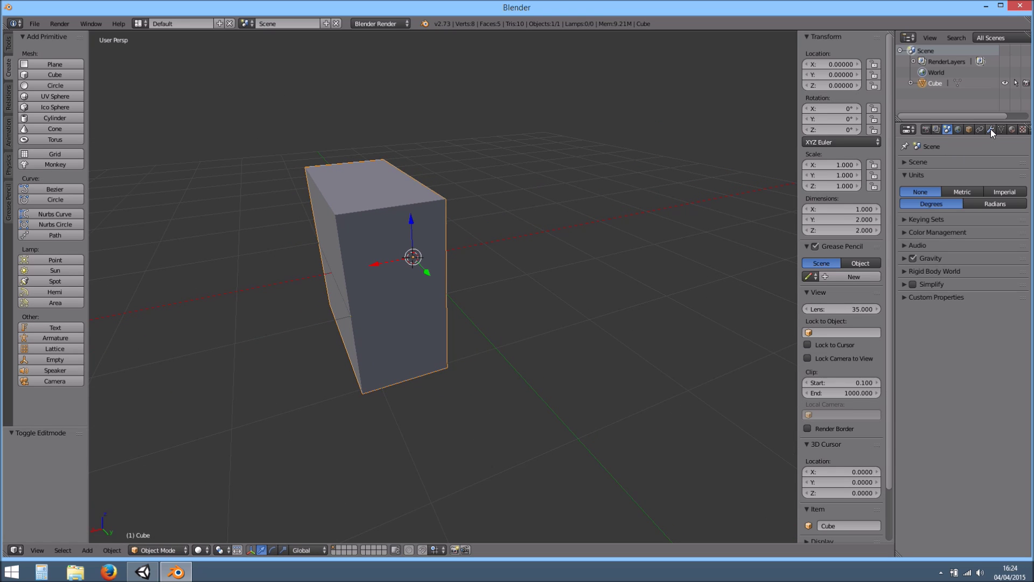
pyautogui.click(991, 129)
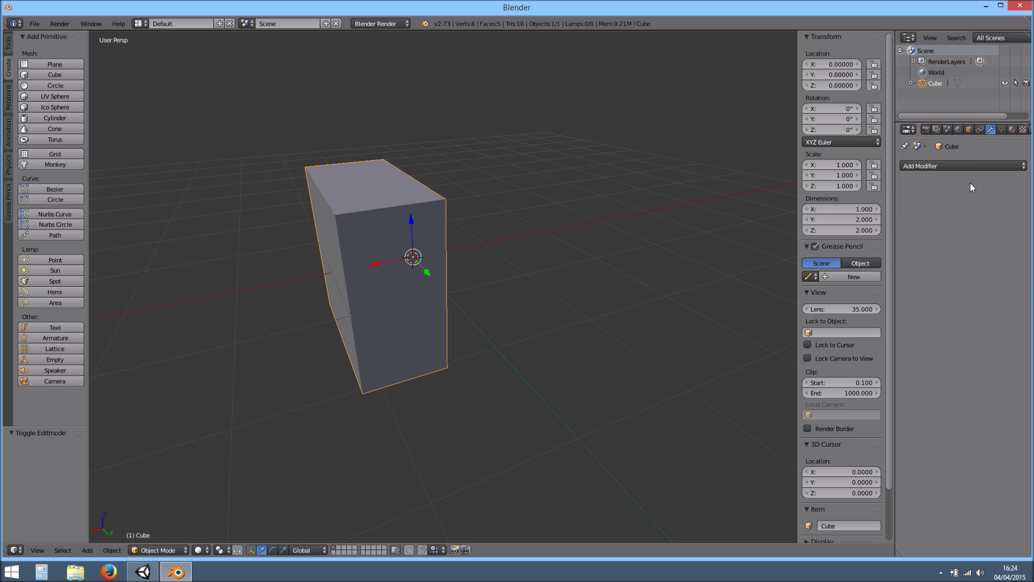
pyautogui.click(933, 167)
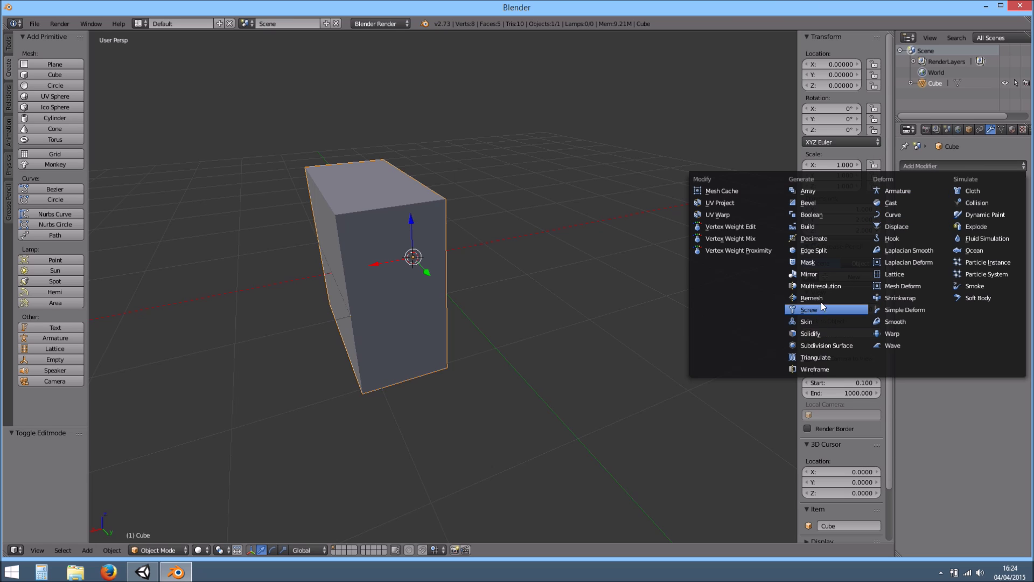
pyautogui.click(821, 276)
pyautogui.moveTo(658, 249); pyautogui.dragTo(484, 266, button='middle')
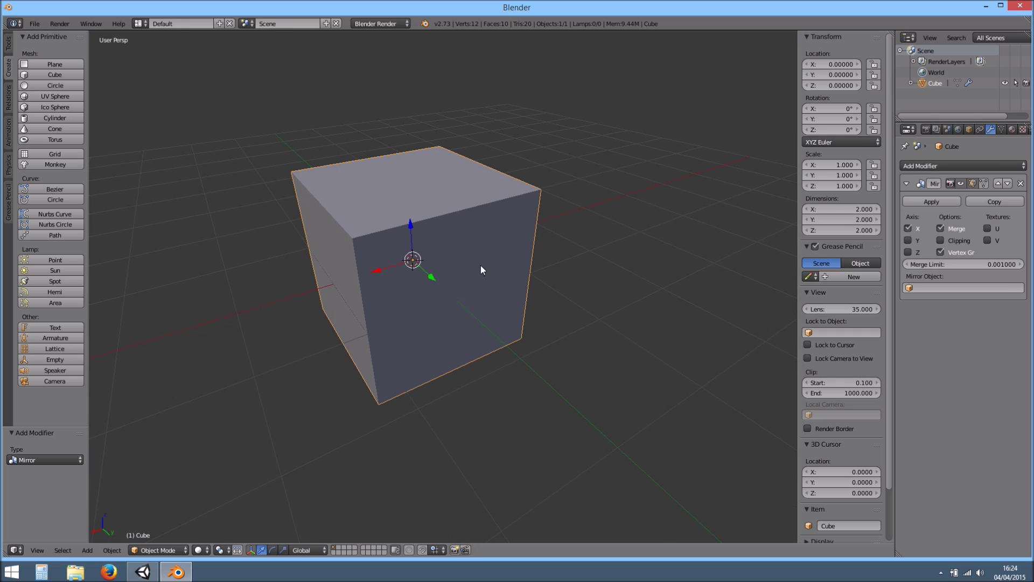
# In Edit Mode, select the half cube's four bottom vertices and set their median Z to 0
pyautogui.press('Tab')
pyautogui.moveTo(455, 267); pyautogui.dragTo(435, 245, button='middle')
pyautogui.rightClick(352, 206)
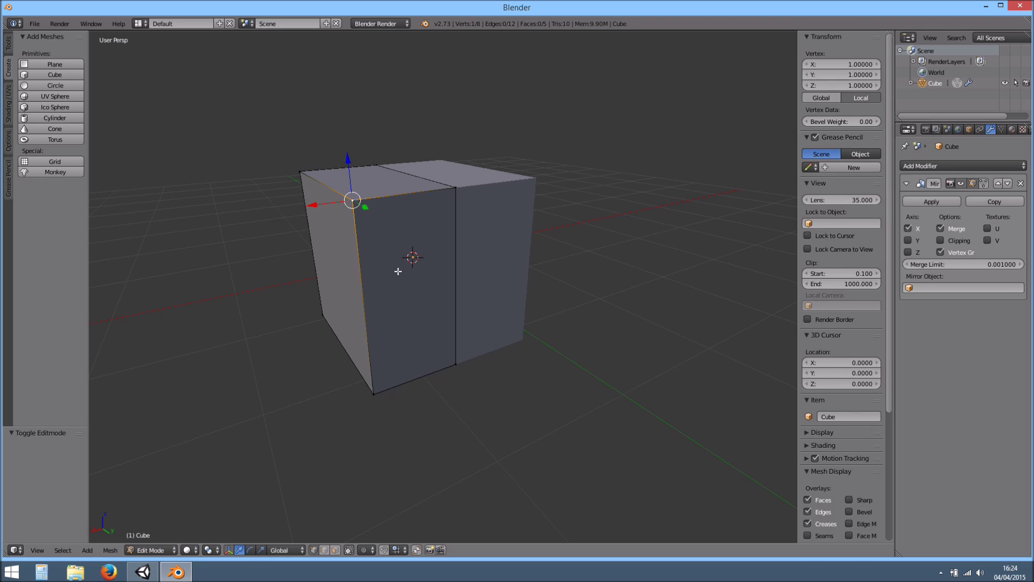
pyautogui.moveTo(399, 282); pyautogui.dragTo(419, 309, button='middle')
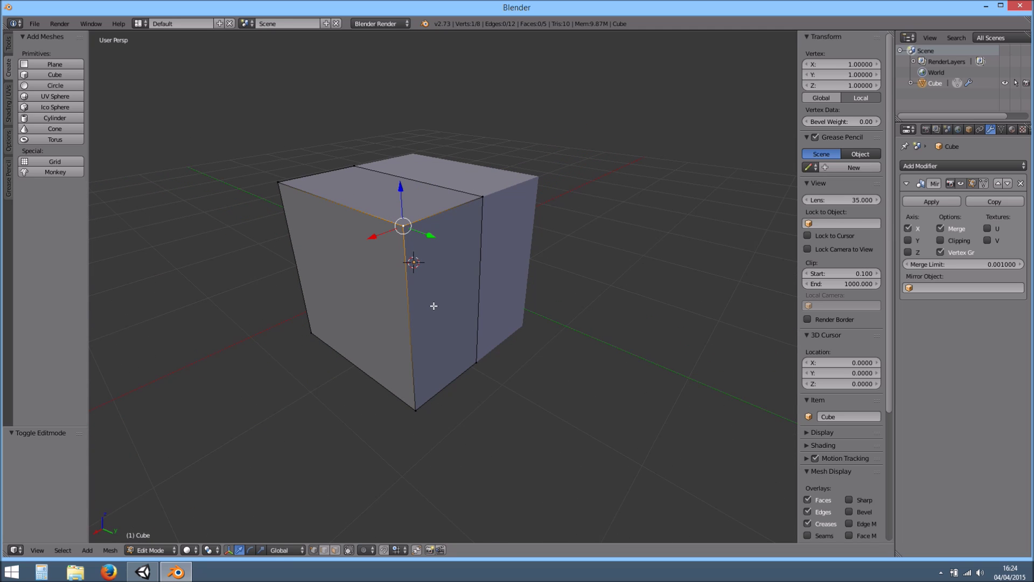
pyautogui.moveTo(433, 305); pyautogui.dragTo(464, 259, button='middle')
pyautogui.rightClick(474, 276)
pyautogui.keyDown('shift'); pyautogui.rightClick(497, 300); pyautogui.keyUp('shift')
pyautogui.moveTo(318, 284); pyautogui.dragTo(385, 264, button='middle')
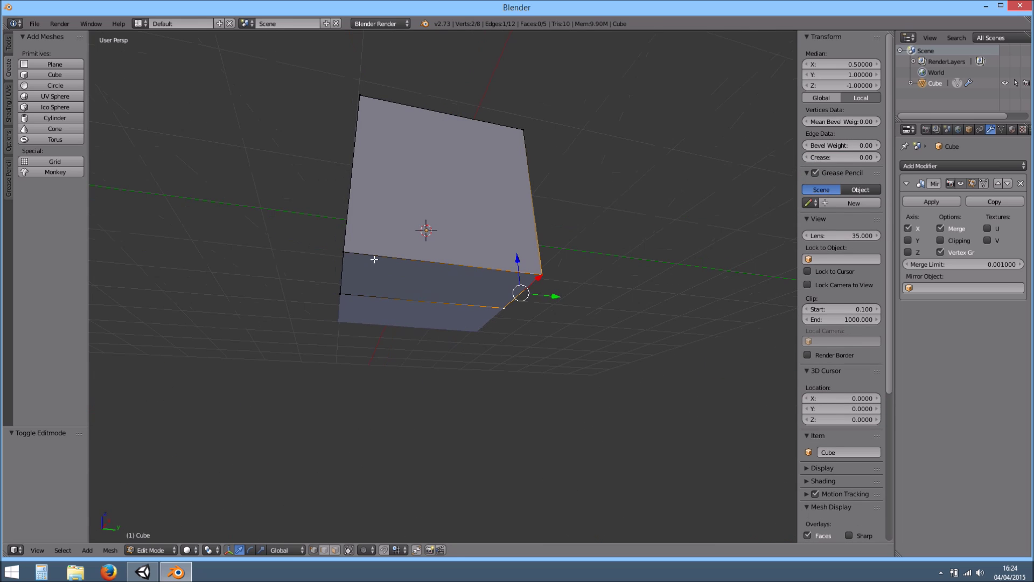
pyautogui.keyDown('shift'); pyautogui.rightClick(343, 269); pyautogui.keyUp('shift')
pyautogui.keyDown('shift'); pyautogui.rightClick(341, 291); pyautogui.keyUp('shift')
pyautogui.moveTo(443, 301); pyautogui.dragTo(472, 343, button='middle')
pyautogui.moveTo(444, 269); pyautogui.dragTo(458, 173)
pyautogui.write('0')
pyautogui.press('Return')
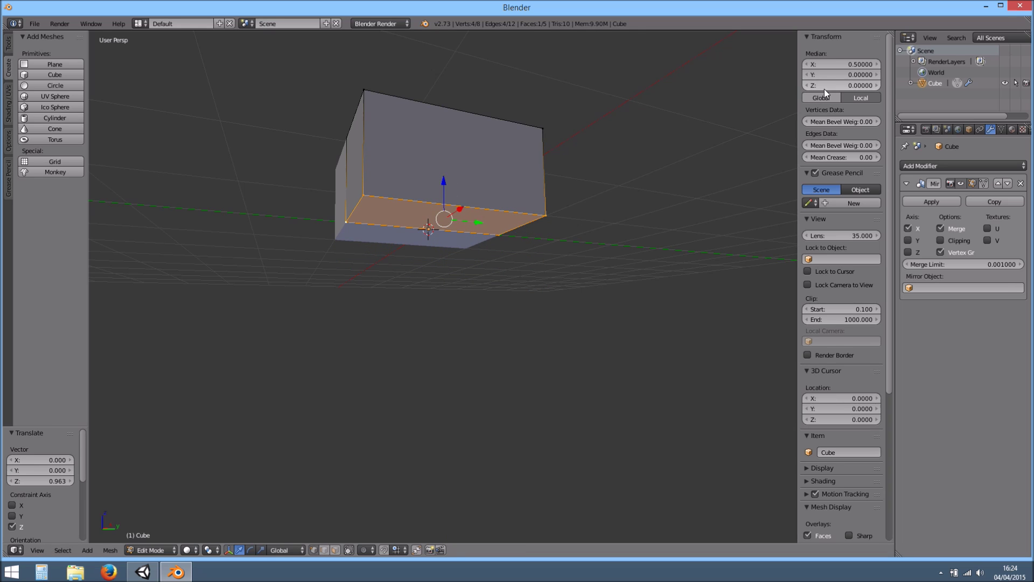
pyautogui.moveTo(461, 265); pyautogui.dragTo(478, 298, button='middle')
pyautogui.rightClick(434, 225)
pyautogui.keyDown('shift'); pyautogui.rightClick(492, 190); pyautogui.keyUp('shift')
pyautogui.keyDown('shift'); pyautogui.rightClick(487, 280); pyautogui.keyUp('shift')
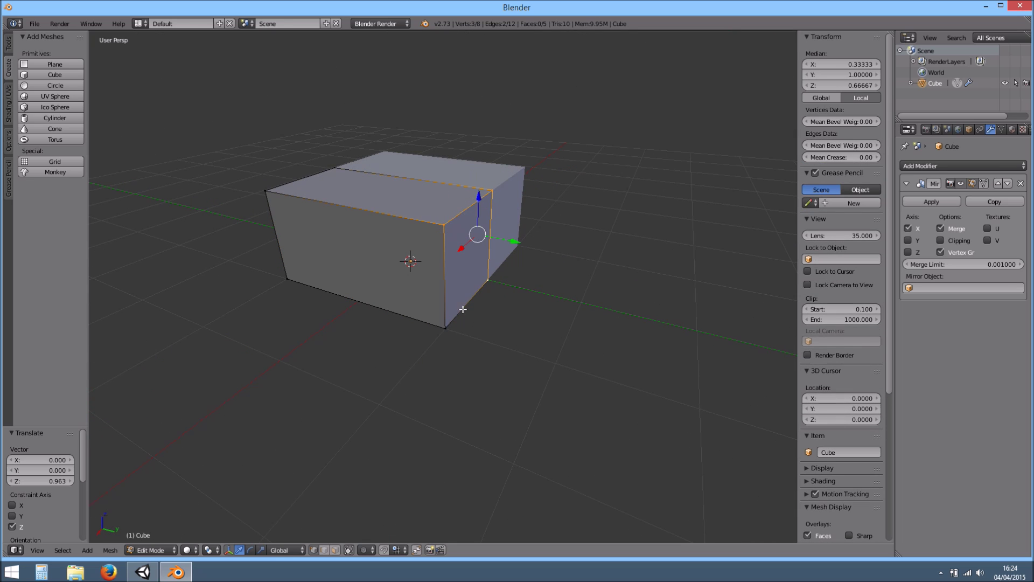
pyautogui.keyDown('shift'); pyautogui.rightClick(445, 326); pyautogui.keyUp('shift')
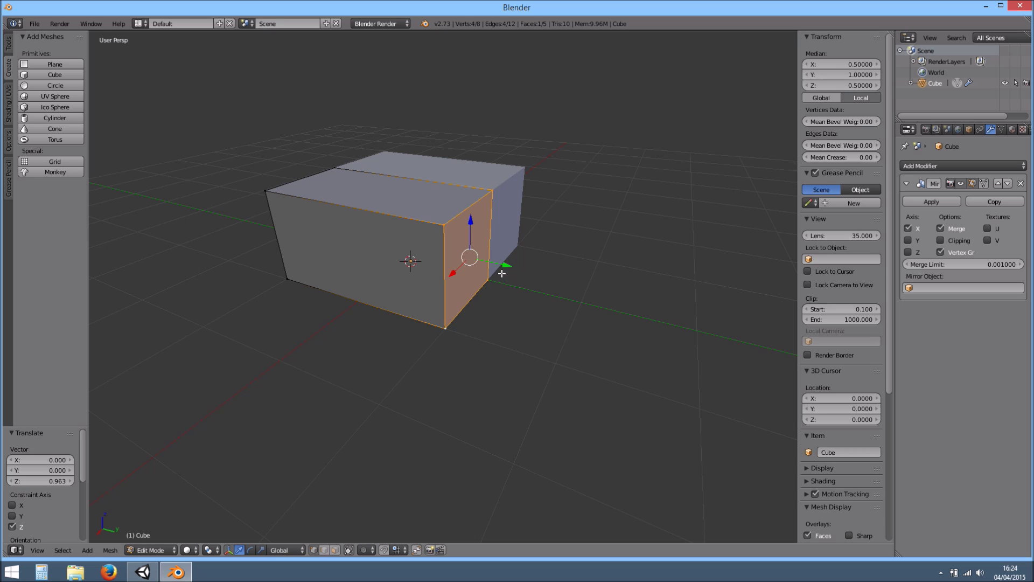
pyautogui.press('a')
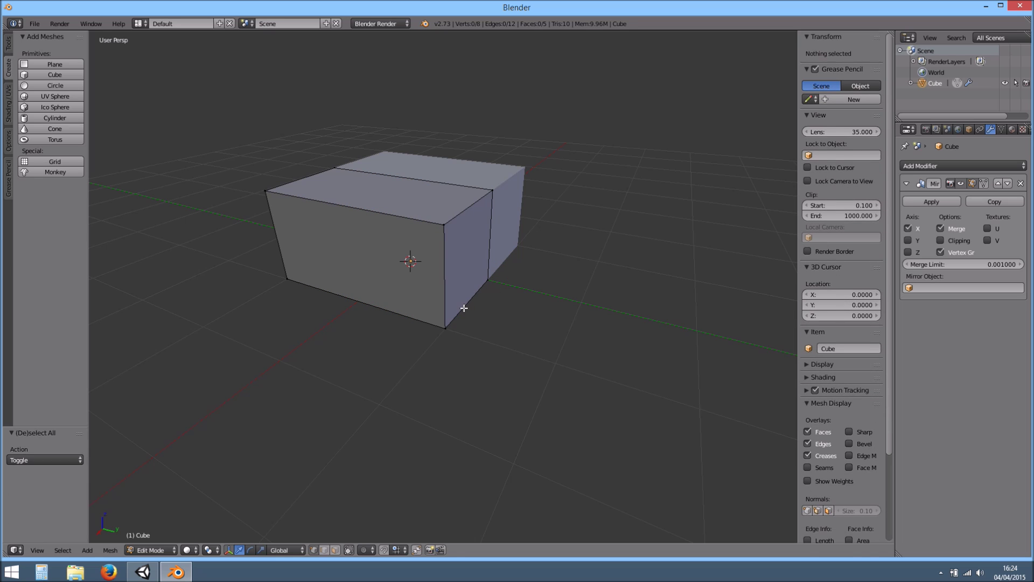
pyautogui.press('a')
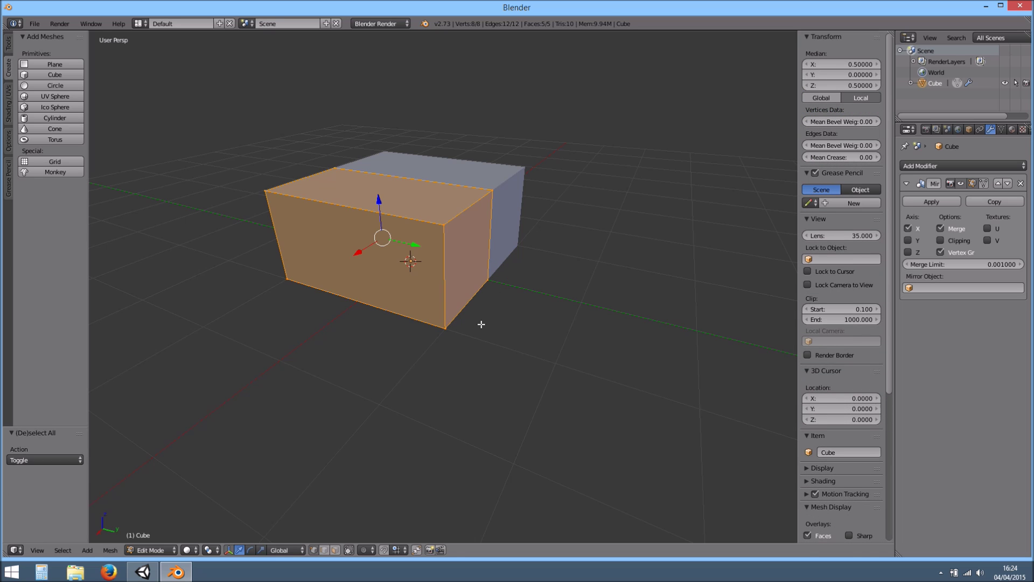
pyautogui.press('s')
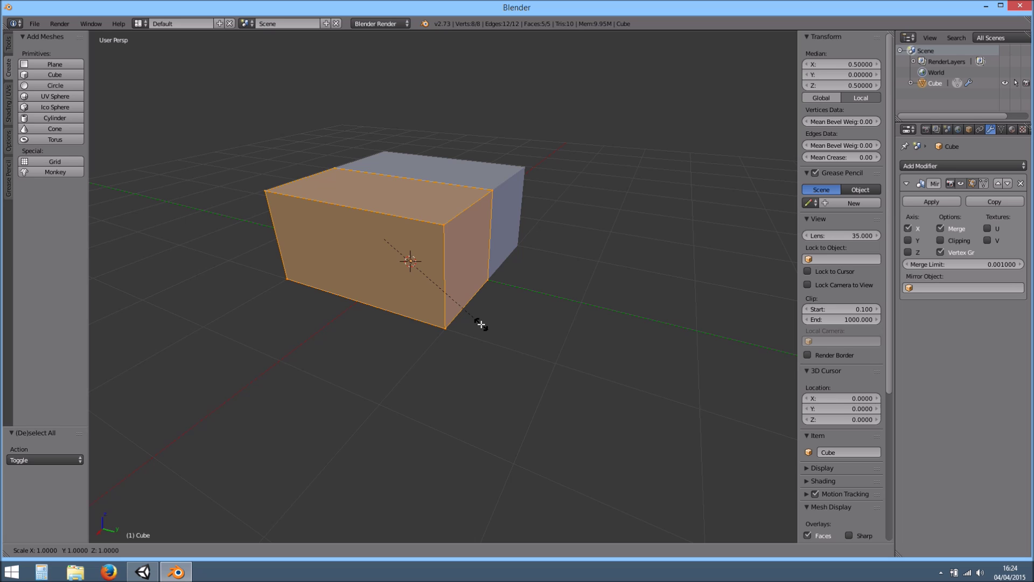
pyautogui.press('y')
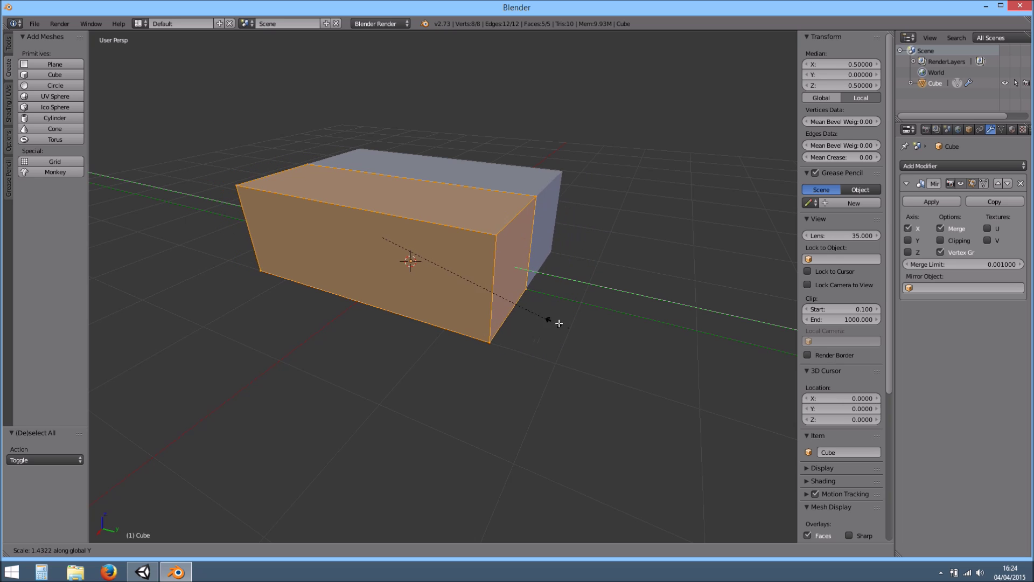
pyautogui.click(480, 338)
# Select the half cube's four top vertices and lower them about 0.55 along Z
pyautogui.moveTo(480, 338); pyautogui.dragTo(506, 226, button='middle')
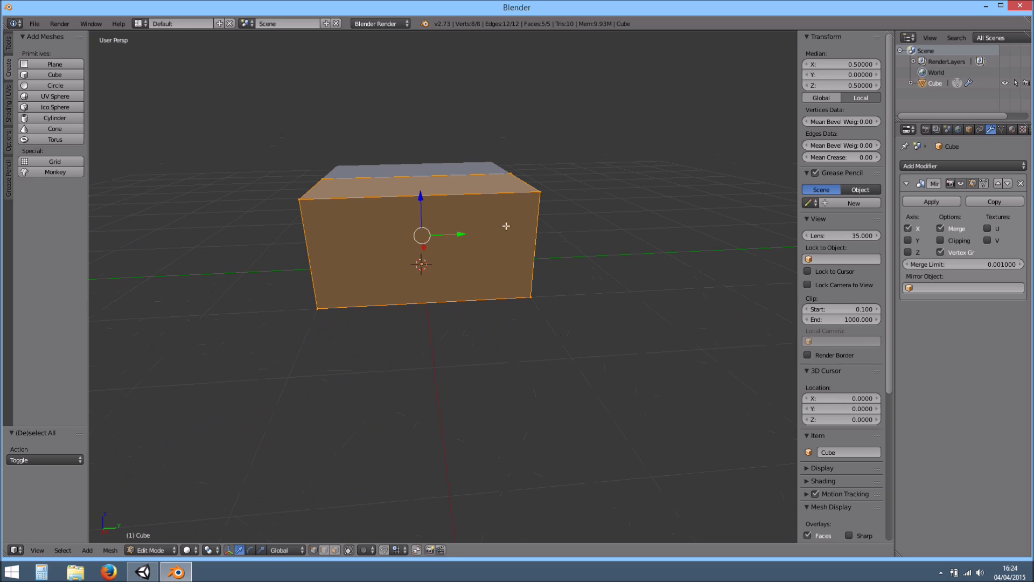
pyautogui.rightClick(512, 173)
pyautogui.keyDown('shift'); pyautogui.rightClick(540, 191); pyautogui.keyUp('shift')
pyautogui.keyDown('shift'); pyautogui.rightClick(324, 177); pyautogui.keyUp('shift')
pyautogui.keyDown('shift'); pyautogui.rightClick(301, 199); pyautogui.keyUp('shift')
pyautogui.moveTo(416, 158); pyautogui.dragTo(429, 204)
# Extrude the half cube's top face upward by about 0.24 along Z
pyautogui.scroll(2, 464, 265)
pyautogui.moveTo(464, 264); pyautogui.dragTo(448, 302, button='middle')
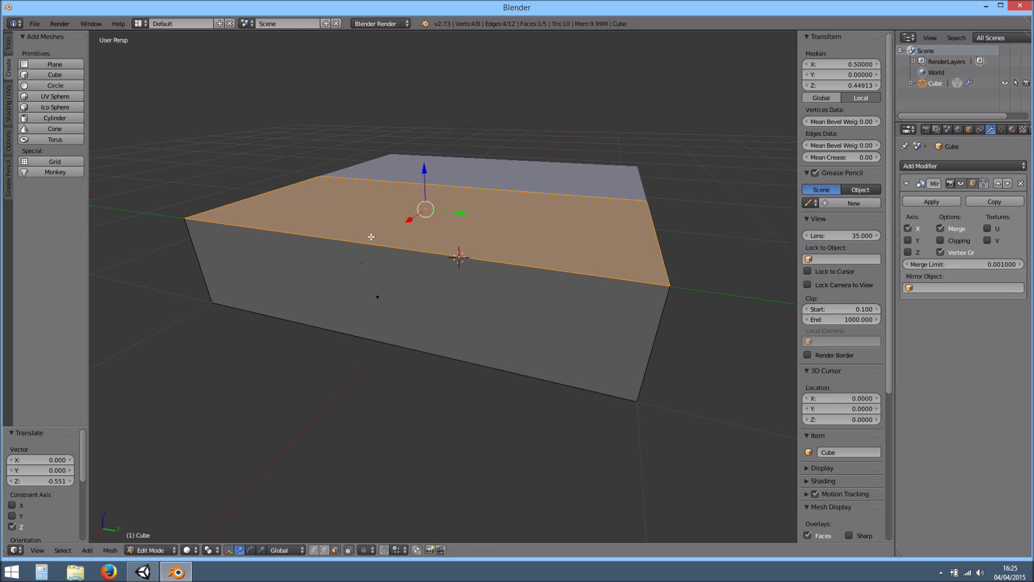
pyautogui.press('e')
pyautogui.click(423, 222)
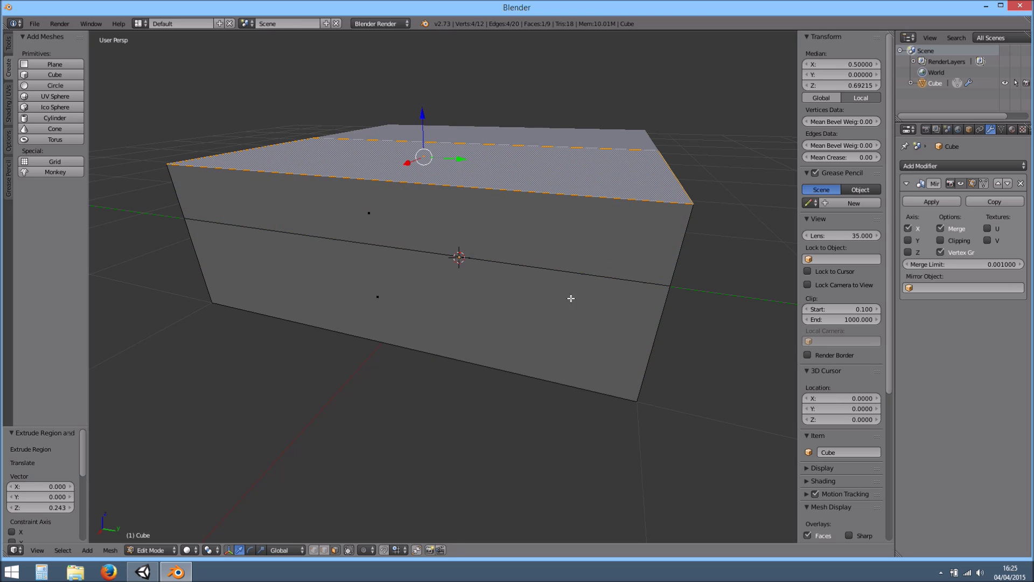
pyautogui.moveTo(526, 296); pyautogui.dragTo(499, 315, button='middle')
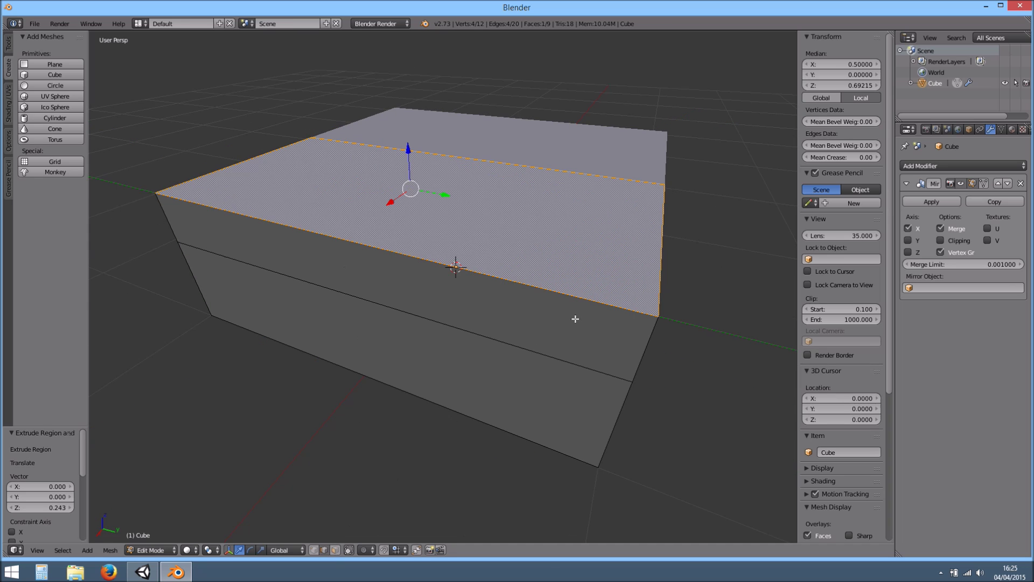
# Move the extruded top's edge on the positive Y side back along Y to form a sloping bonnet
pyautogui.rightClick(659, 257)
pyautogui.moveTo(660, 258); pyautogui.dragTo(640, 272, button='middle')
pyautogui.press('g')
pyautogui.press('y')
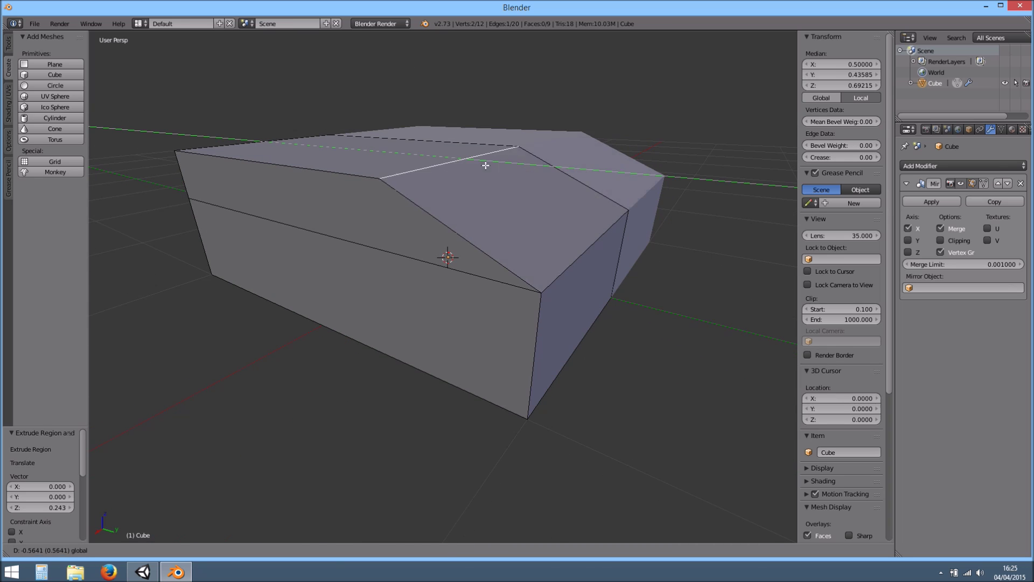
pyautogui.moveTo(434, 166); pyautogui.dragTo(433, 166)
# Move the top's rear edge forward to about Y -0.92 and its outer side edge inward along X
pyautogui.moveTo(419, 215); pyautogui.dragTo(521, 284, button='middle')
pyautogui.rightClick(461, 263)
pyautogui.moveTo(370, 280); pyautogui.dragTo(420, 257)
pyautogui.moveTo(397, 307); pyautogui.dragTo(485, 274, button='middle')
pyautogui.rightClick(446, 210)
pyautogui.moveTo(487, 210); pyautogui.dragTo(497, 209)
# In face select mode, extrude the top face behind the bonnet upward by about 0.21 to form the cabin
pyautogui.moveTo(498, 209); pyautogui.dragTo(534, 235, button='middle')
pyautogui.rightClick(534, 235)
pyautogui.click(335, 550)
pyautogui.rightClick(454, 220)
pyautogui.moveTo(469, 294); pyautogui.dragTo(486, 264, button='middle')
pyautogui.press('e')
pyautogui.click(495, 227)
pyautogui.moveTo(441, 292); pyautogui.dragTo(480, 325, button='middle')
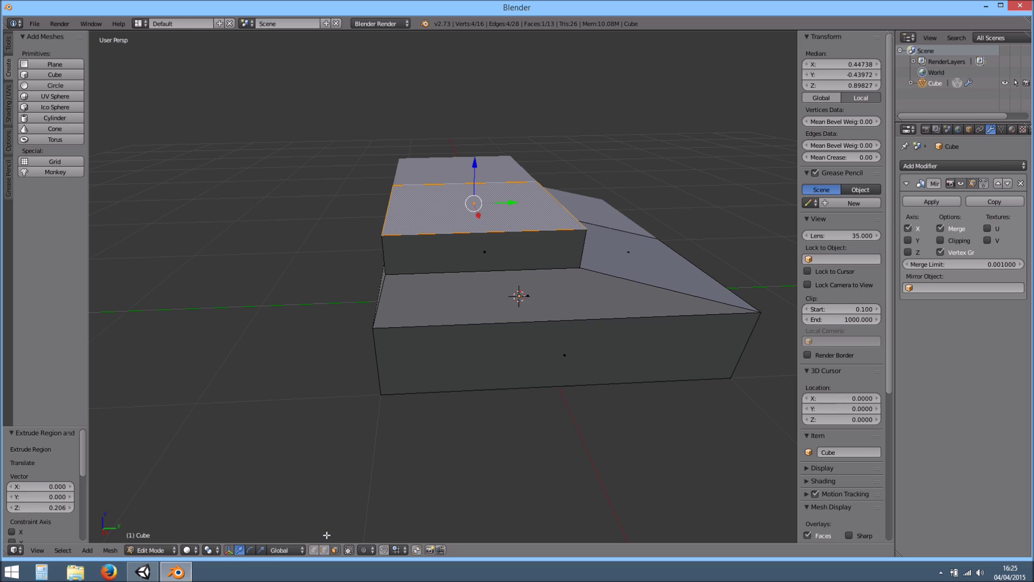
# Select the cabin roof's front and rear edges and scale them along Y by about 0.73
pyautogui.keyDown('shift'); pyautogui.moveTo(439, 393); pyautogui.dragTo(470, 405, button='middle'); pyautogui.keyUp('shift')
pyautogui.rightClick(399, 248)
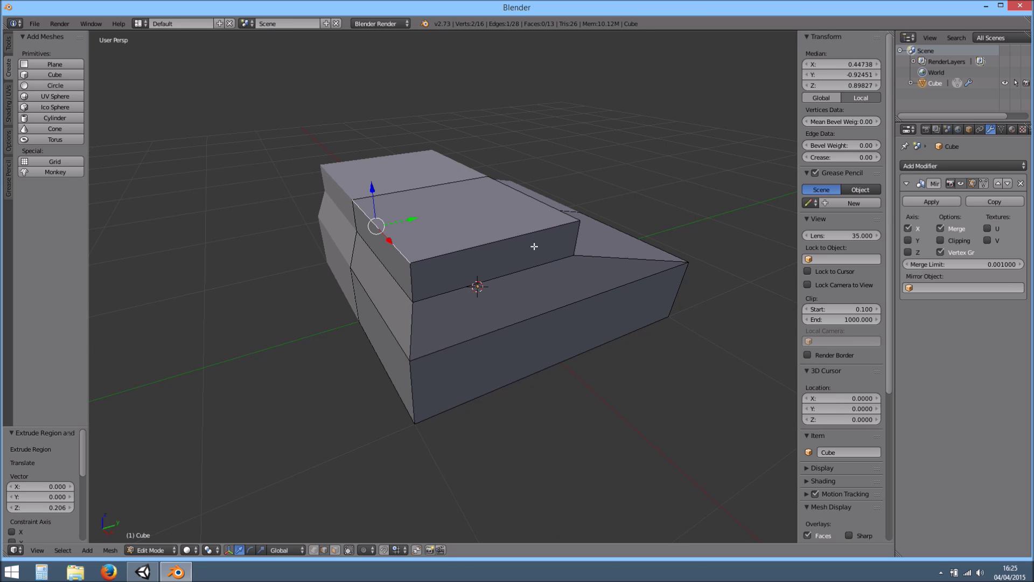
pyautogui.moveTo(534, 246); pyautogui.dragTo(440, 244, button='middle')
pyautogui.keyDown('shift'); pyautogui.rightClick(426, 221); pyautogui.keyUp('shift')
pyautogui.moveTo(423, 296); pyautogui.dragTo(436, 296, button='middle')
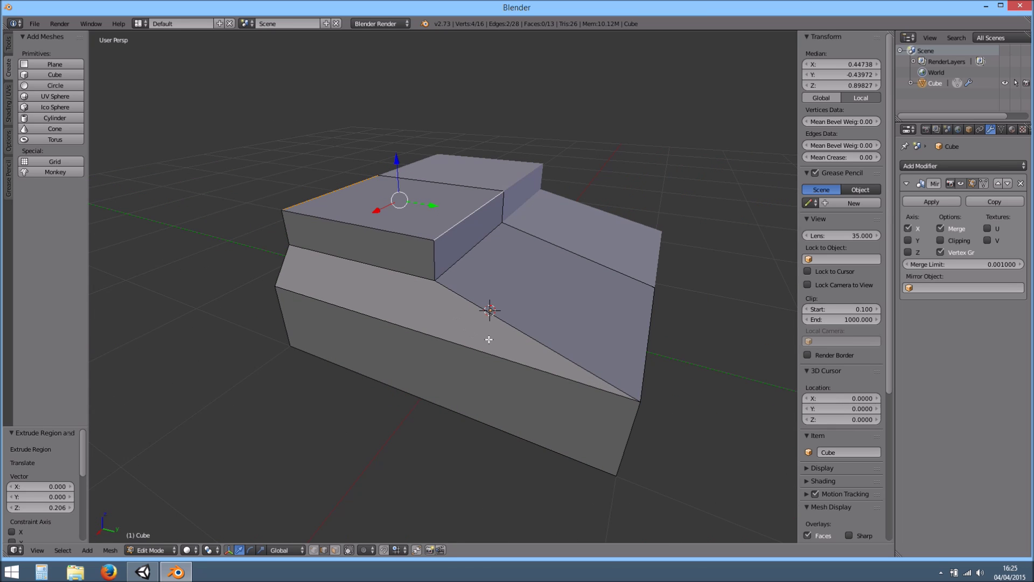
pyautogui.press('s')
pyautogui.press('y')
pyautogui.click(468, 302)
pyautogui.moveTo(468, 302); pyautogui.dragTo(394, 461, button='middle')
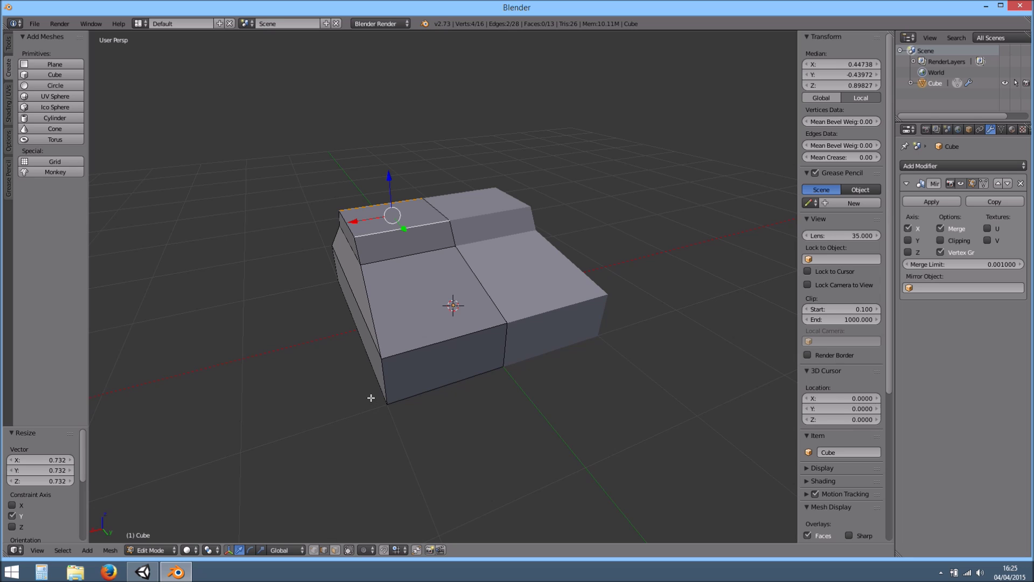
# In wireframe, box-select all the outer side vertices and move them about 0.55 inward along X, then return to solid display
pyautogui.press('z')
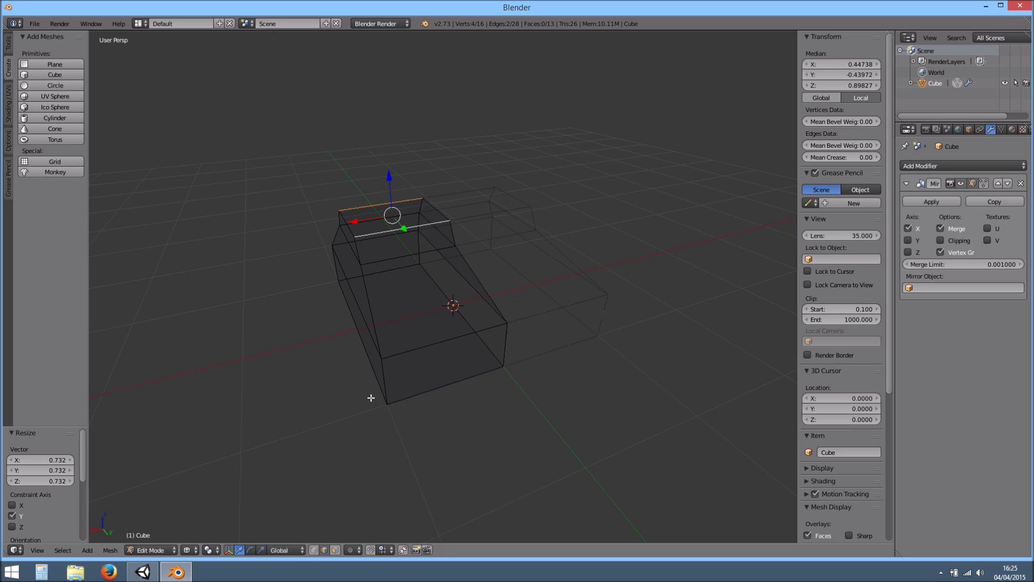
pyautogui.click(313, 549)
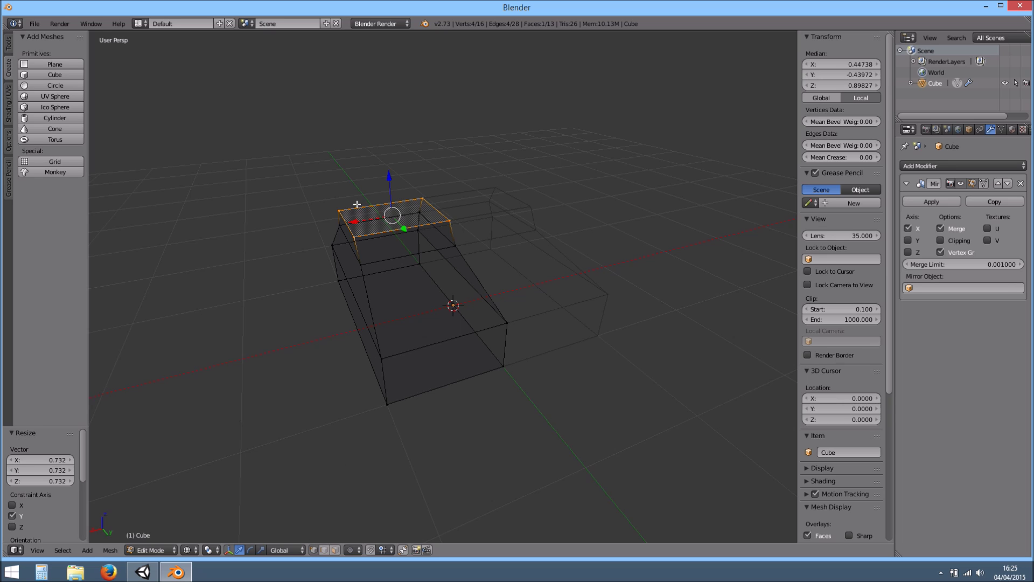
pyautogui.press('b')
pyautogui.moveTo(275, 178); pyautogui.dragTo(404, 441)
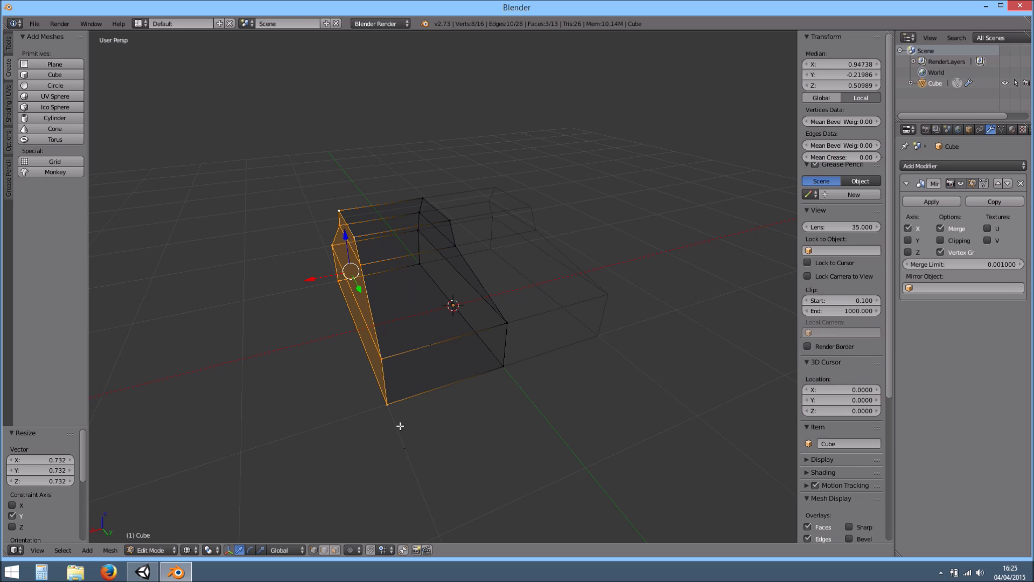
pyautogui.press('b')
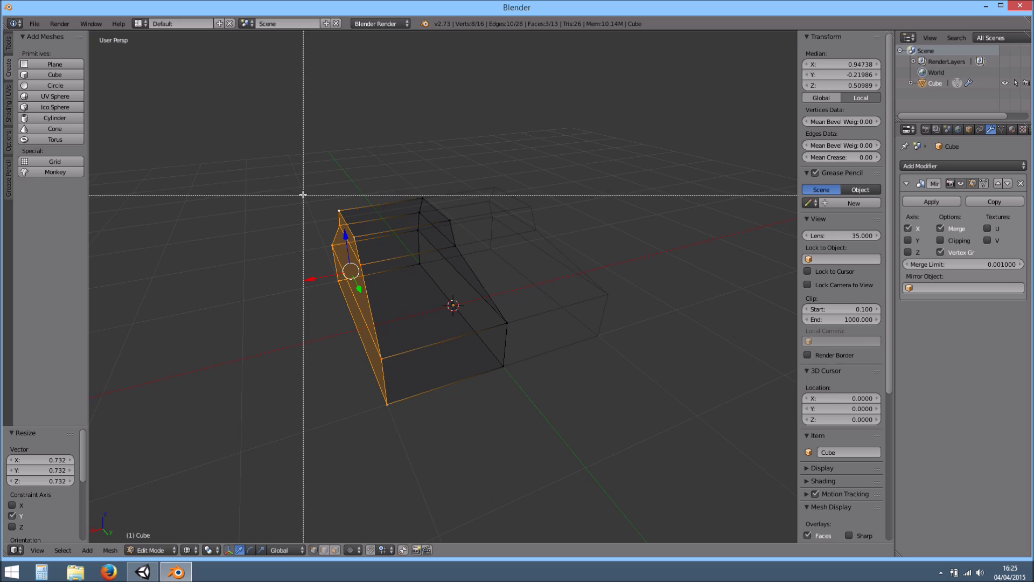
pyautogui.moveTo(293, 173); pyautogui.dragTo(404, 441)
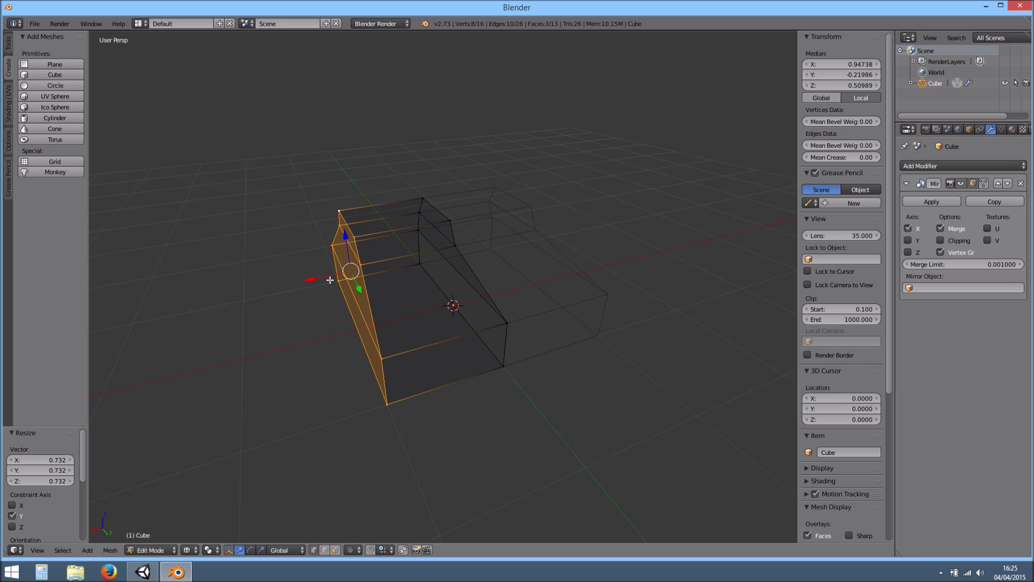
pyautogui.moveTo(313, 277); pyautogui.dragTo(374, 268)
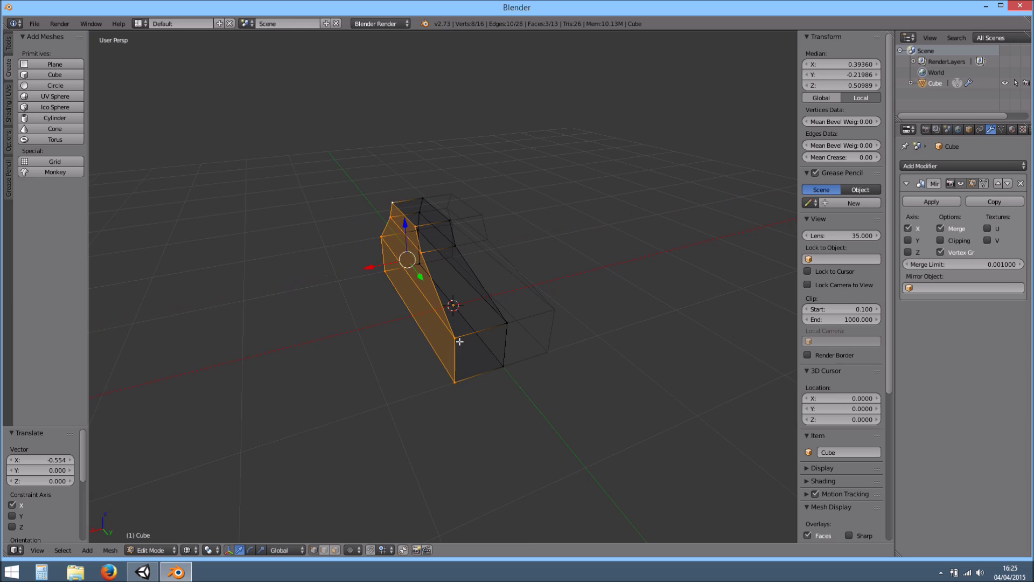
pyautogui.moveTo(377, 269); pyautogui.dragTo(427, 330, button='middle')
pyautogui.press('z')
pyautogui.scroll(5, 431, 337)
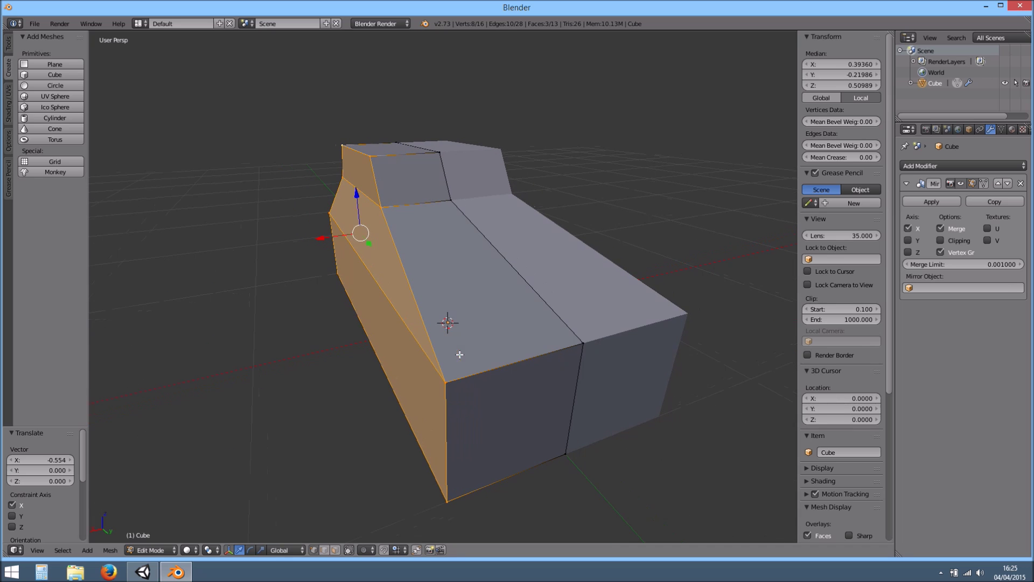
# Adjust the body's width by moving the outer side vertices along X to a median of about 0.42
pyautogui.moveTo(322, 239); pyautogui.dragTo(301, 241)
pyautogui.scroll(-4, 415, 312)
pyautogui.moveTo(425, 317); pyautogui.dragTo(505, 273, button='middle')
pyautogui.press('g')
pyautogui.press('x')
pyautogui.click(358, 305)
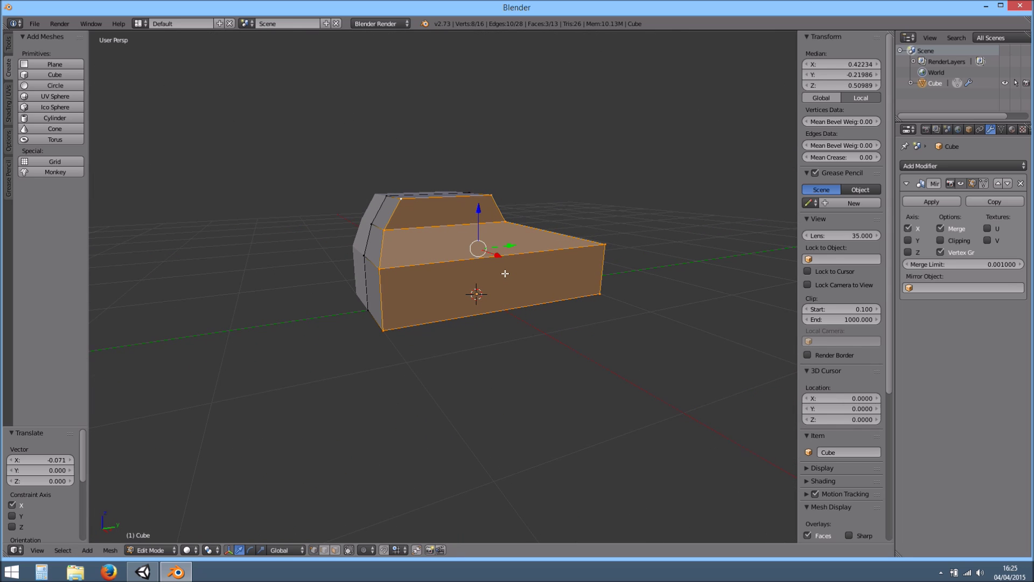
# In right orthographic view, lower all vertices above the base to an overall height of about 0.65, and return to Object Mode
pyautogui.press('KP_1')
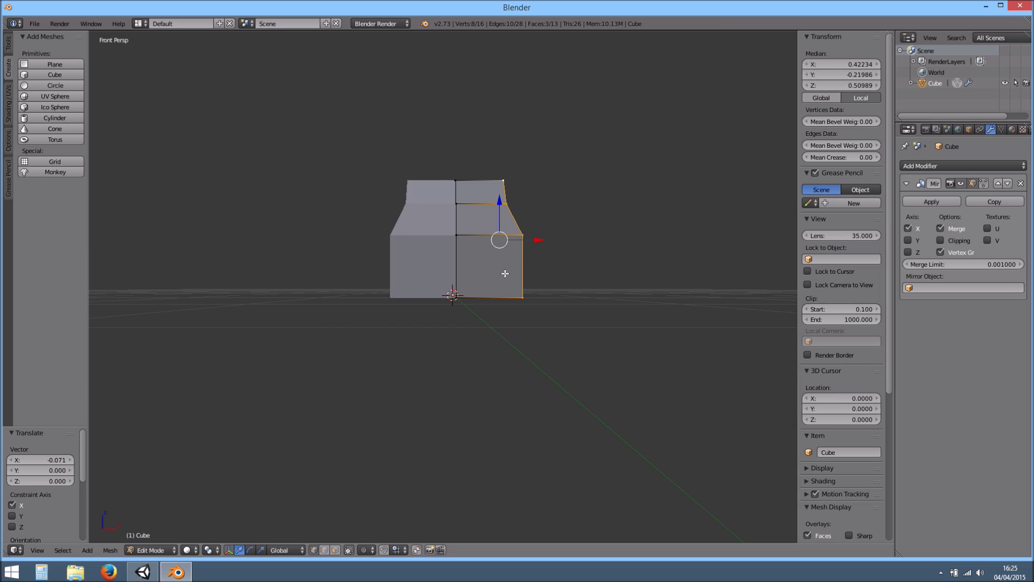
pyautogui.press('KP_3')
pyautogui.press('a')
pyautogui.press('a')
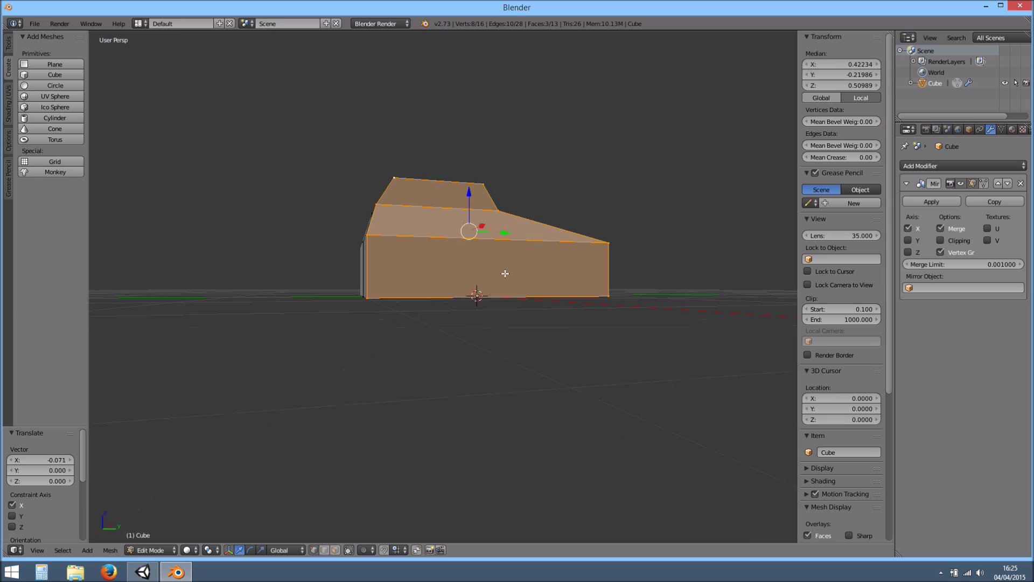
pyautogui.press('KP_5')
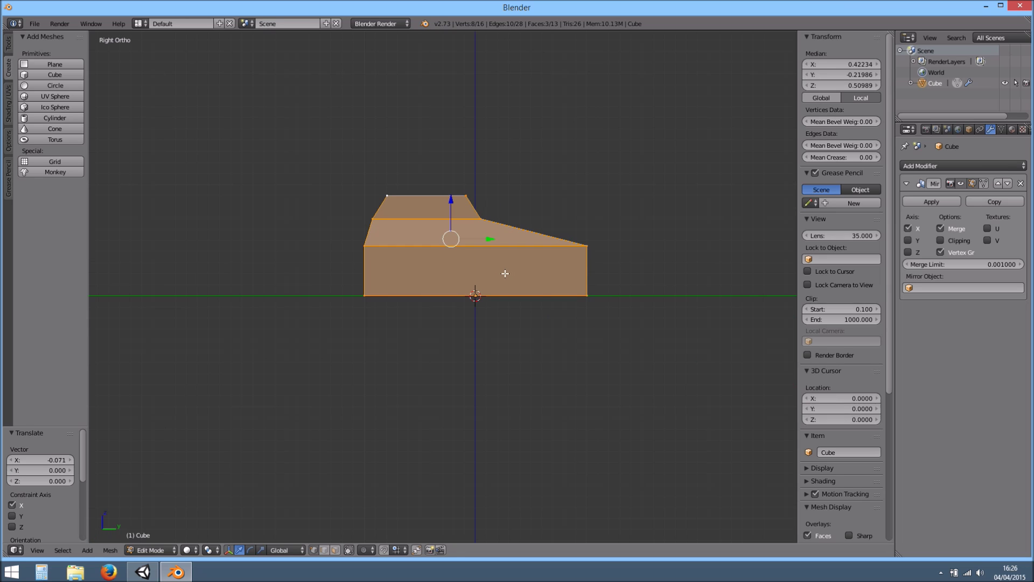
pyautogui.press('a')
pyautogui.press('b')
pyautogui.moveTo(318, 161); pyautogui.dragTo(679, 261)
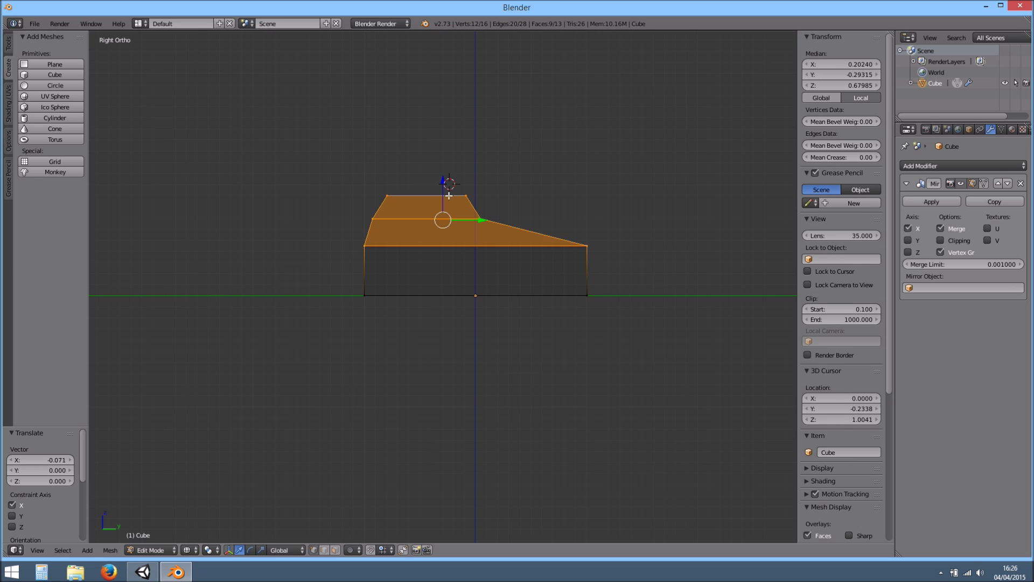
pyautogui.moveTo(443, 183); pyautogui.dragTo(447, 211)
pyautogui.moveTo(446, 210)
pyautogui.mouseDown(button='middle')
pyautogui.moveTo(388, 279)
pyautogui.moveTo(428, 278)
pyautogui.moveTo(471, 327)
pyautogui.moveTo(462, 335)
pyautogui.moveTo(416, 267)
pyautogui.mouseUp(button='middle')
pyautogui.press('z')
pyautogui.scroll(3, 409, 262)
pyautogui.press('Tab')
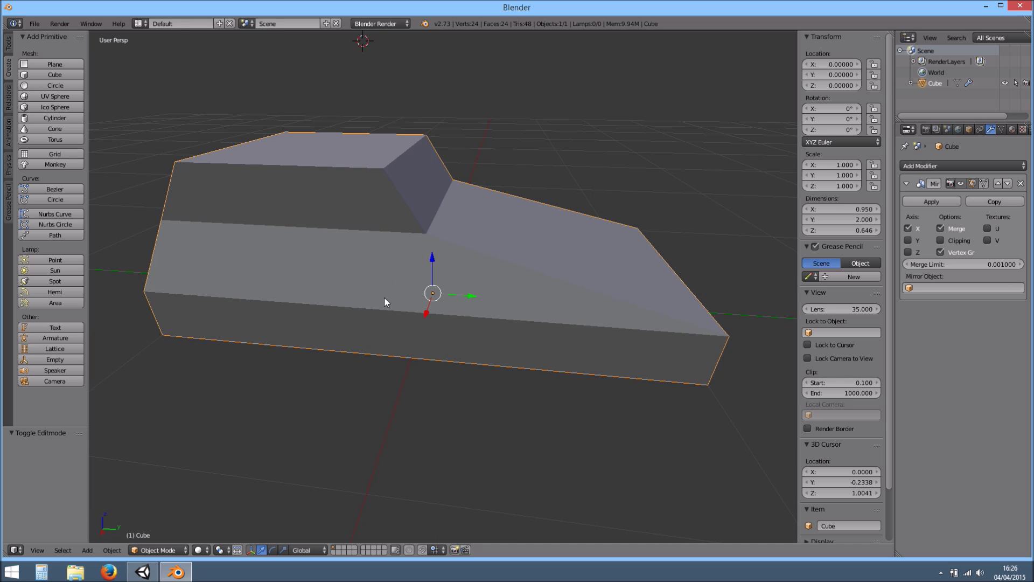
# Try smooth shading on the car body and set it back to flat shading
pyautogui.moveTo(525, 354); pyautogui.dragTo(447, 324, button='middle')
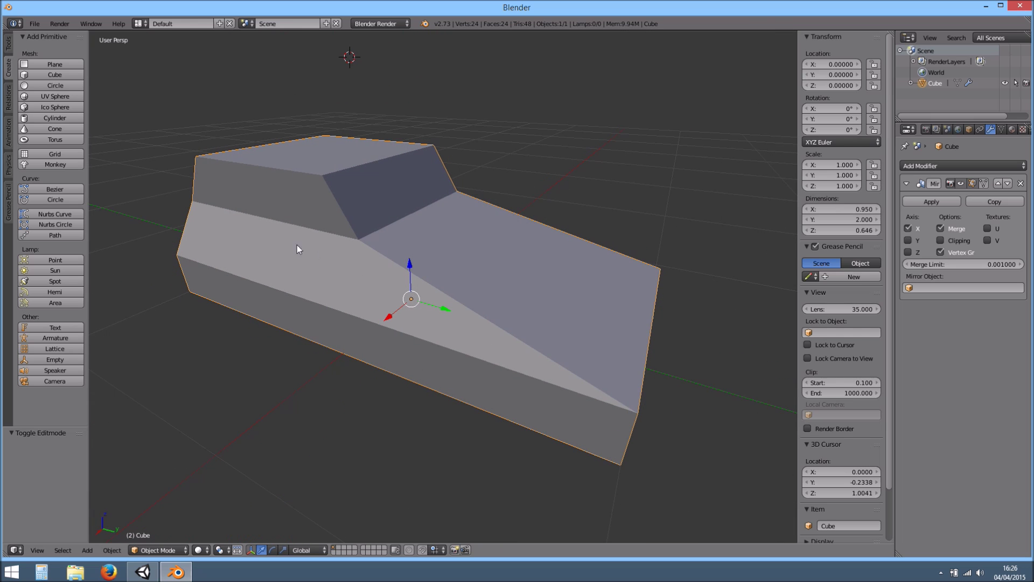
pyautogui.click(9, 47)
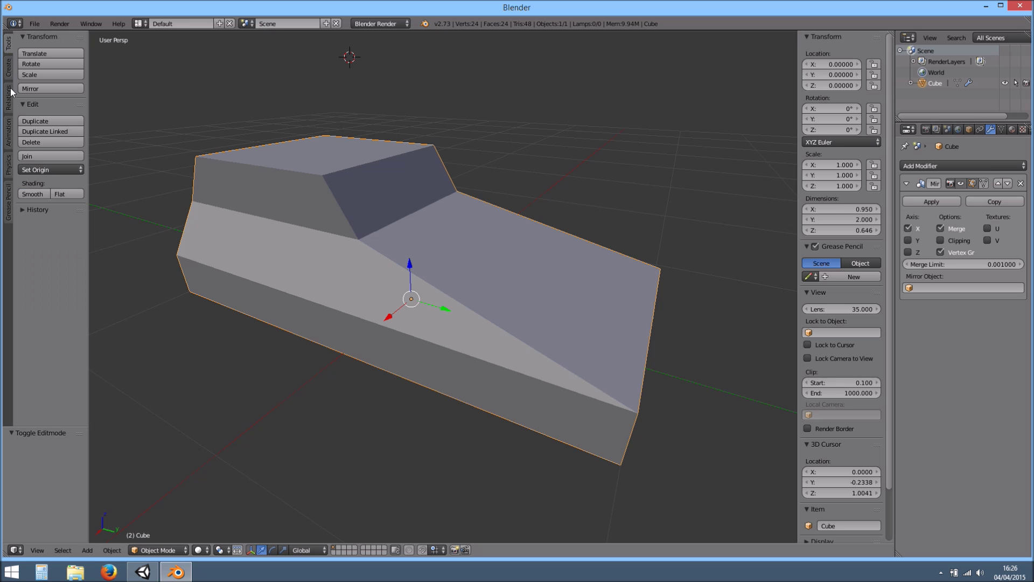
pyautogui.click(33, 194)
pyautogui.moveTo(521, 305)
pyautogui.mouseDown(button='middle')
pyautogui.moveTo(423, 261)
pyautogui.moveTo(361, 266)
pyautogui.moveTo(501, 276)
pyautogui.mouseUp(button='middle')
pyautogui.click(61, 194)
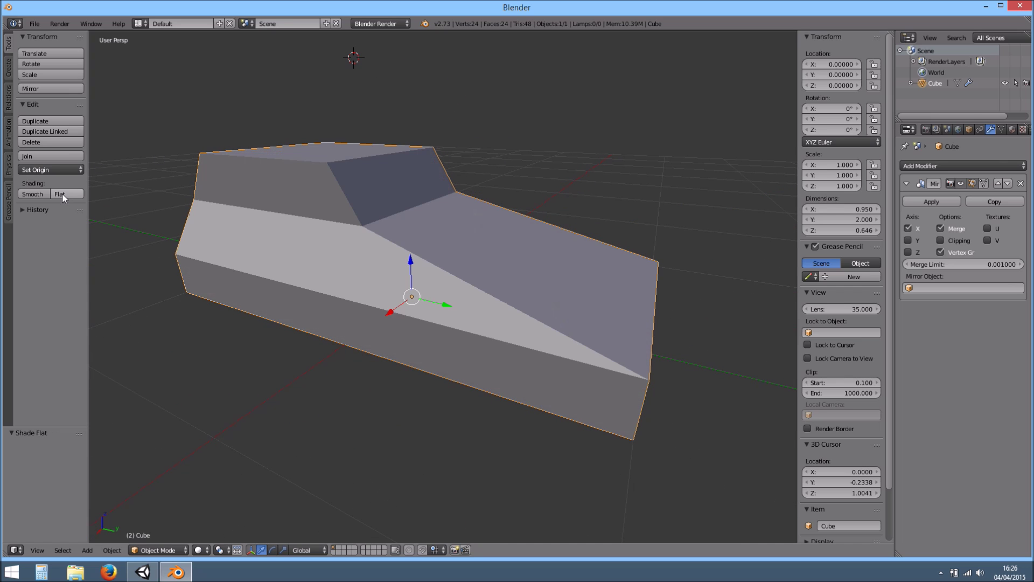
pyautogui.moveTo(384, 281)
pyautogui.mouseDown(button='middle')
pyautogui.moveTo(500, 301)
pyautogui.moveTo(621, 272)
pyautogui.moveTo(506, 261)
pyautogui.moveTo(528, 259)
pyautogui.moveTo(500, 278)
pyautogui.moveTo(594, 271)
pyautogui.moveTo(529, 303)
pyautogui.mouseUp(button='middle')
pyautogui.press('Tab')
pyautogui.press('Tab')
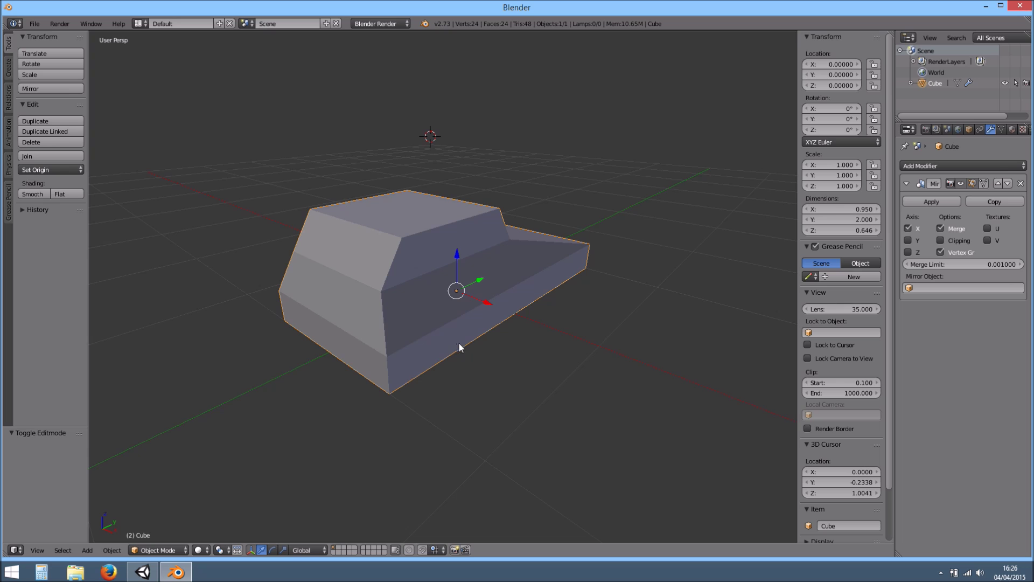
pyautogui.moveTo(592, 320); pyautogui.dragTo(517, 329, button='middle')
# Enable Backface Culling in the viewport's shading settings
pyautogui.scroll(-2, 838, 340)
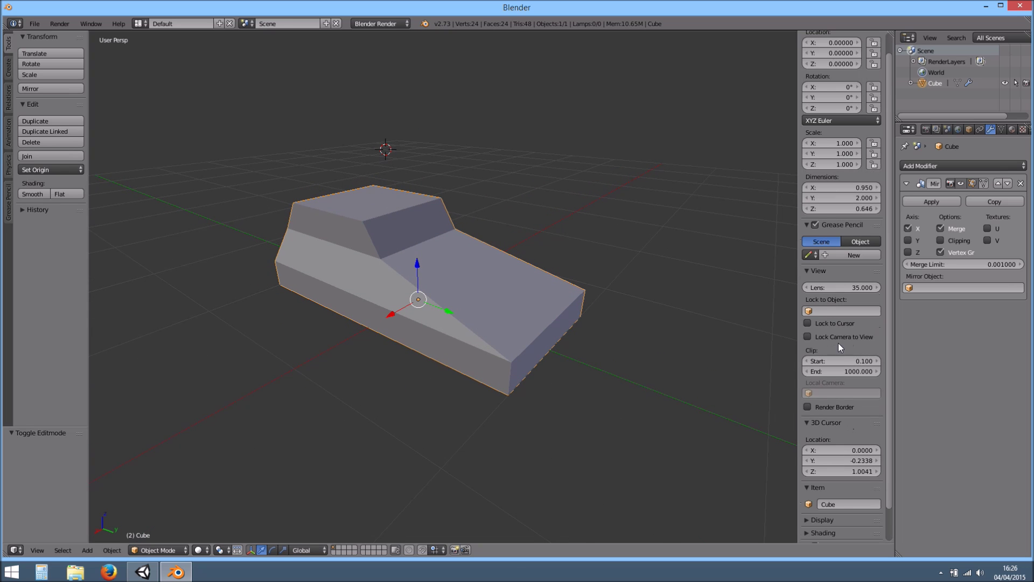
pyautogui.scroll(-2, 830, 416)
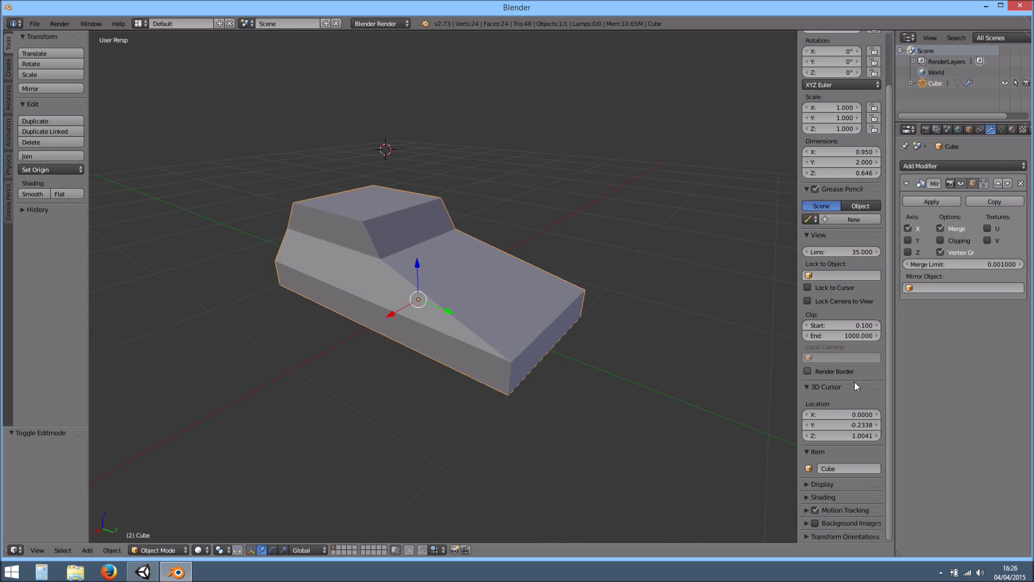
pyautogui.click(817, 496)
pyautogui.scroll(-3, 840, 458)
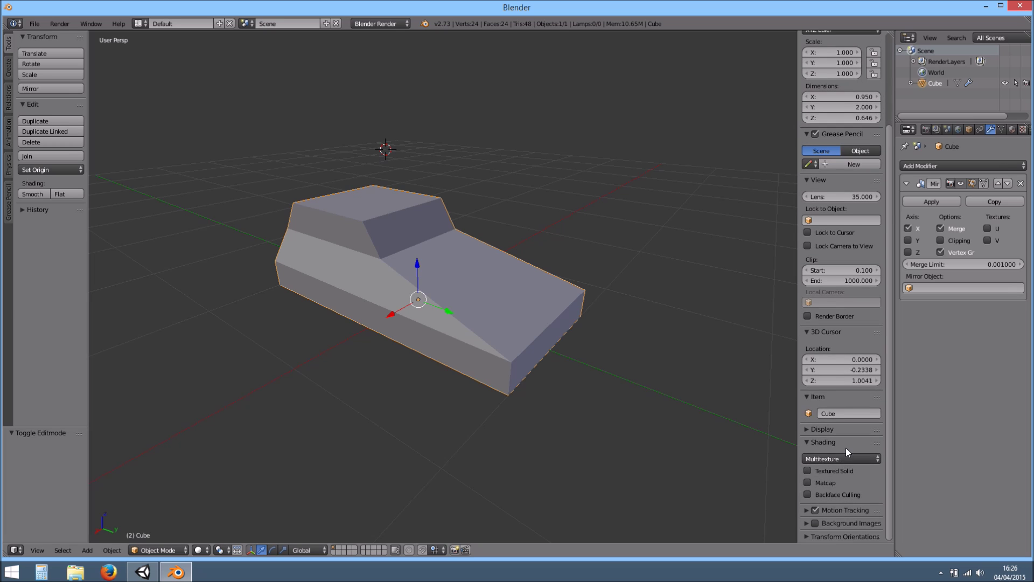
pyautogui.click(808, 494)
# Examine the car body from the inside, comparing its faces with Backface Culling turned off and back on
pyautogui.scroll(5, 559, 370)
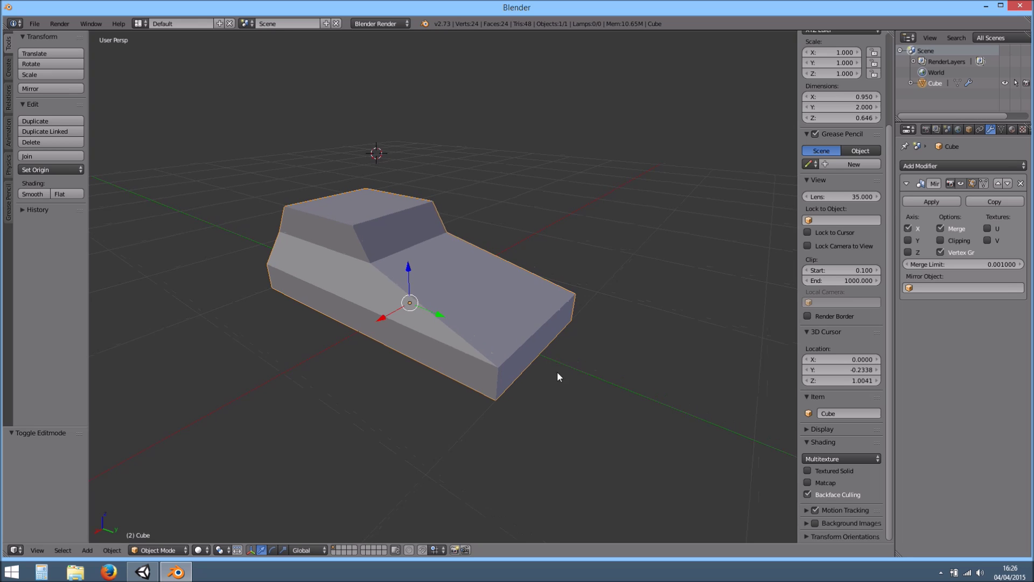
pyautogui.scroll(5, 547, 386)
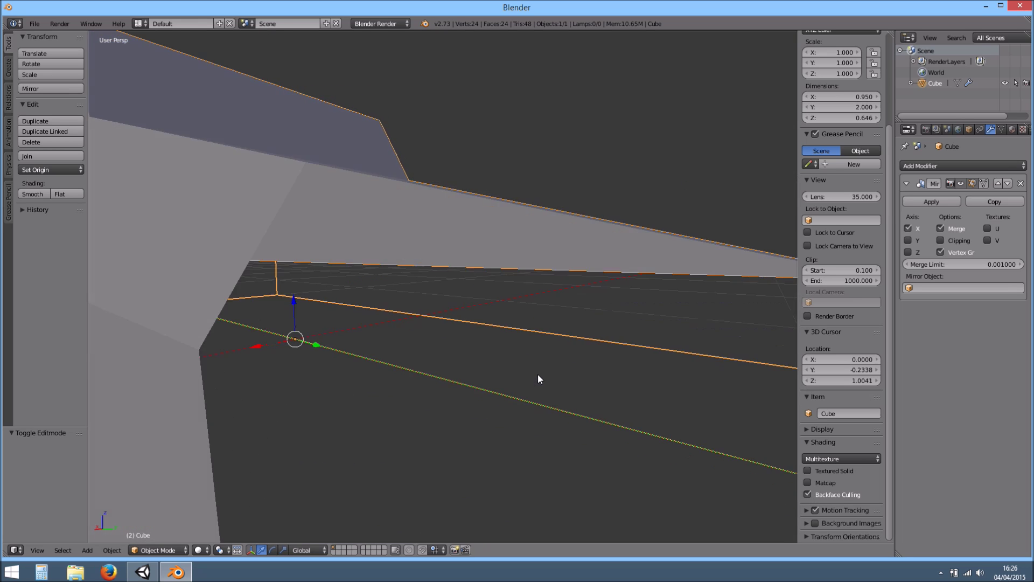
pyautogui.scroll(1, 534, 377)
pyautogui.moveTo(360, 297); pyautogui.dragTo(532, 277, button='middle')
pyautogui.scroll(4, 531, 273)
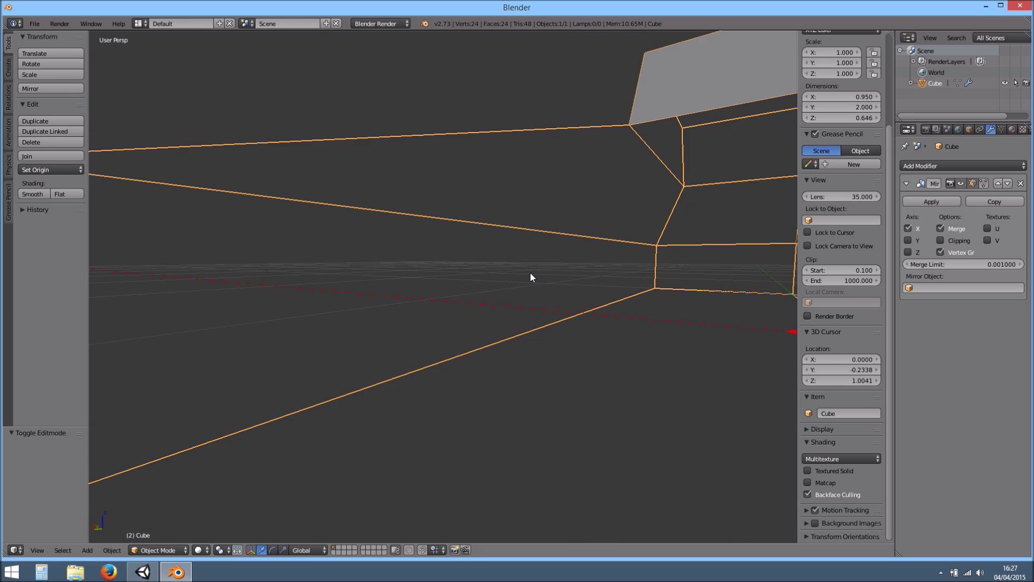
pyautogui.click(808, 493)
pyautogui.moveTo(783, 476); pyautogui.dragTo(725, 455, button='middle')
pyautogui.click(808, 494)
pyautogui.moveTo(490, 319); pyautogui.dragTo(540, 335, button='middle')
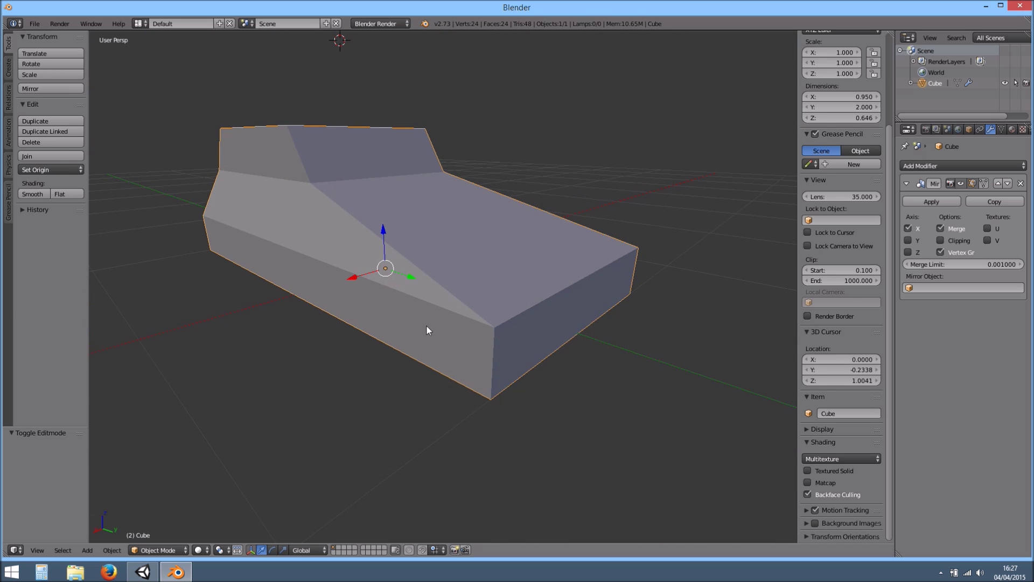
# In Edit Mode, select the whole car body mesh and recalculate its normals to face outside
pyautogui.press('Tab')
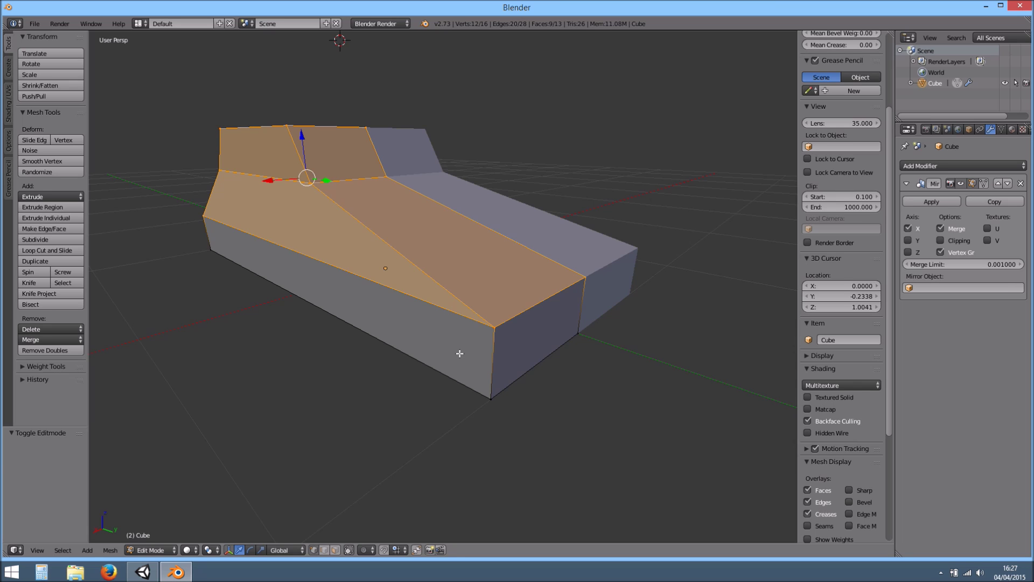
pyautogui.press('a')
pyautogui.press('a')
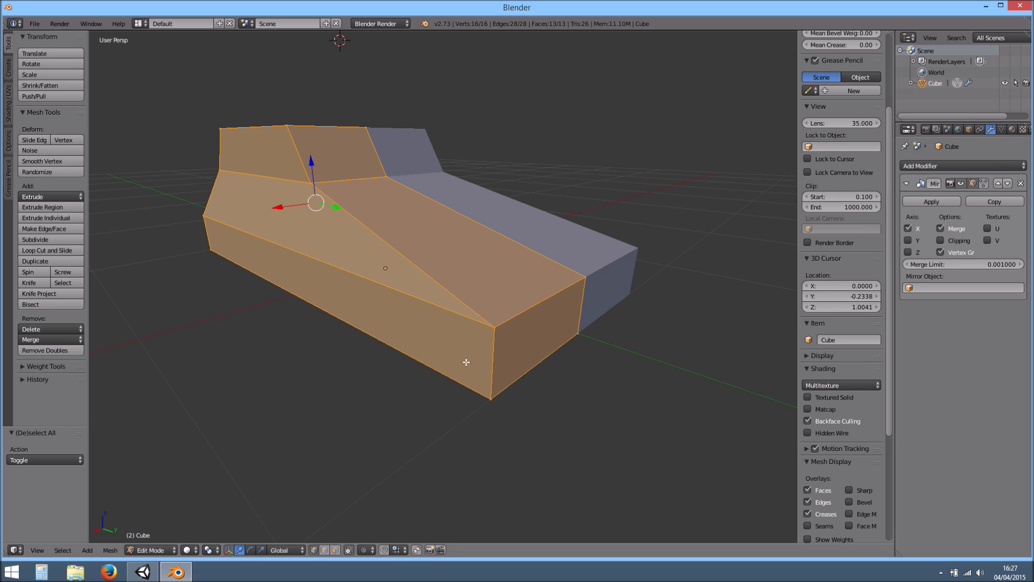
pyautogui.hotkey('ctrl', 'n')
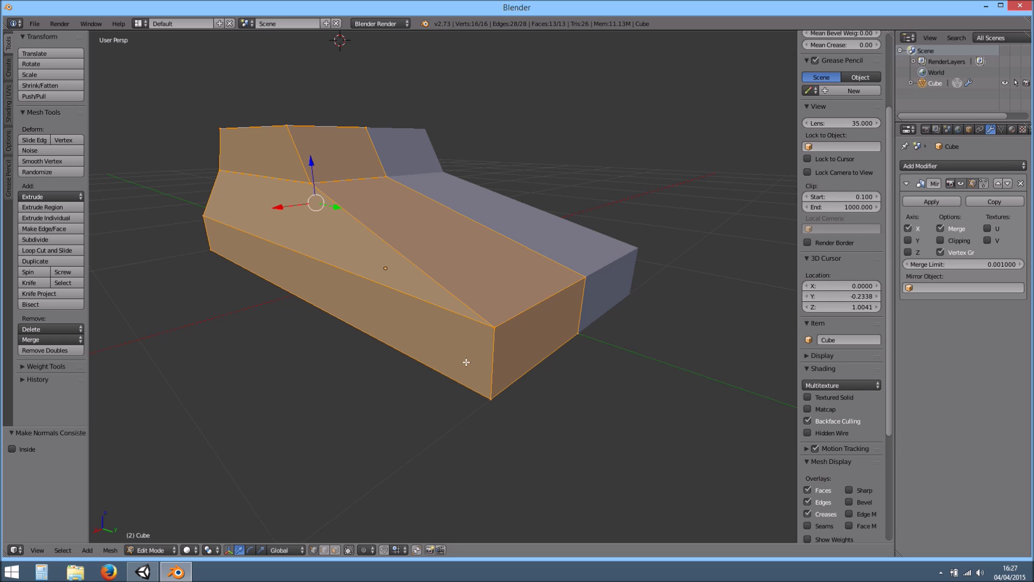
# Try recalculating the car body's normals to face inside, and view the result in Object Mode
pyautogui.hotkey('ctrl', 'shift', 'n')
pyautogui.press('Tab')
pyautogui.moveTo(425, 345); pyautogui.dragTo(494, 356, button='middle')
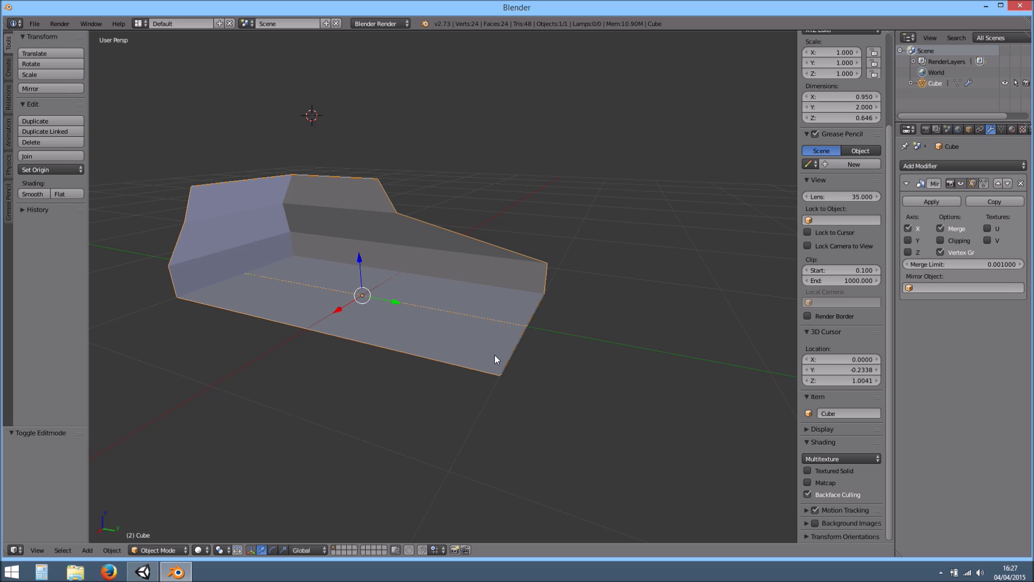
# Recalculate the car body's normals to face outside again and return to Object Mode
pyautogui.press('Tab')
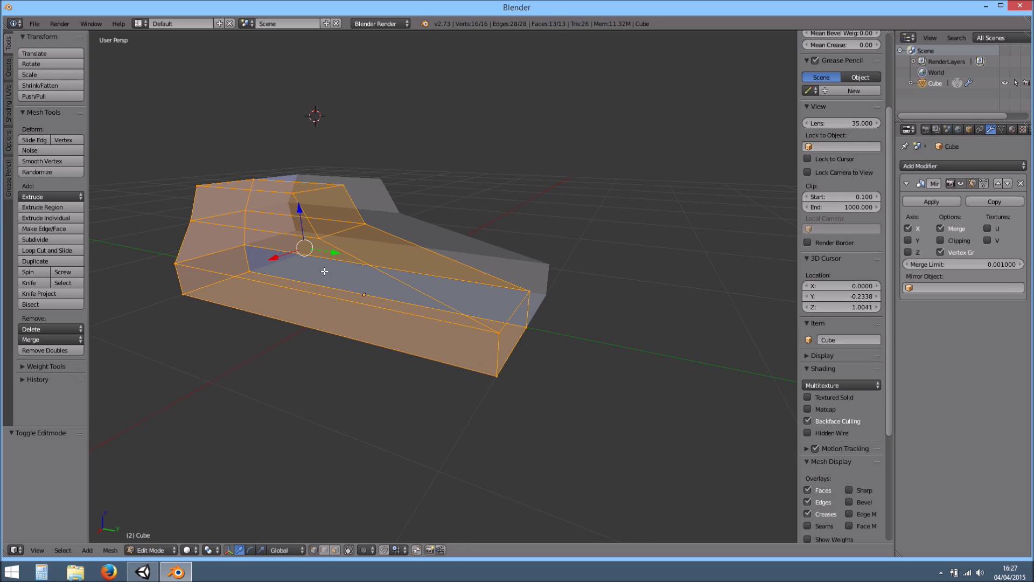
pyautogui.hotkey('ctrl', 'n')
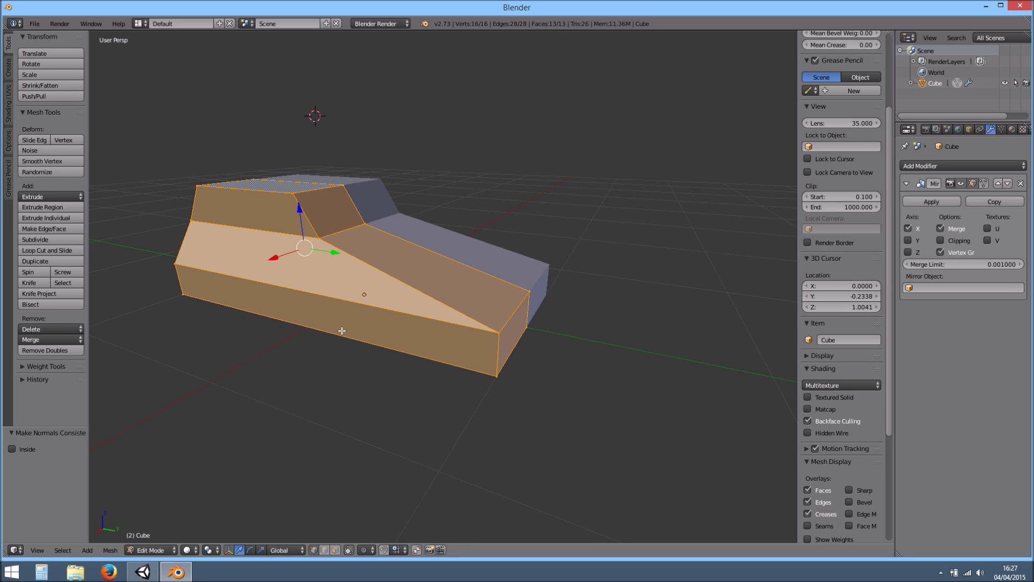
pyautogui.press('Tab')
pyautogui.scroll(3, 419, 313)
pyautogui.moveTo(430, 316); pyautogui.dragTo(501, 326, button='middle')
pyautogui.scroll(-1, 547, 312)
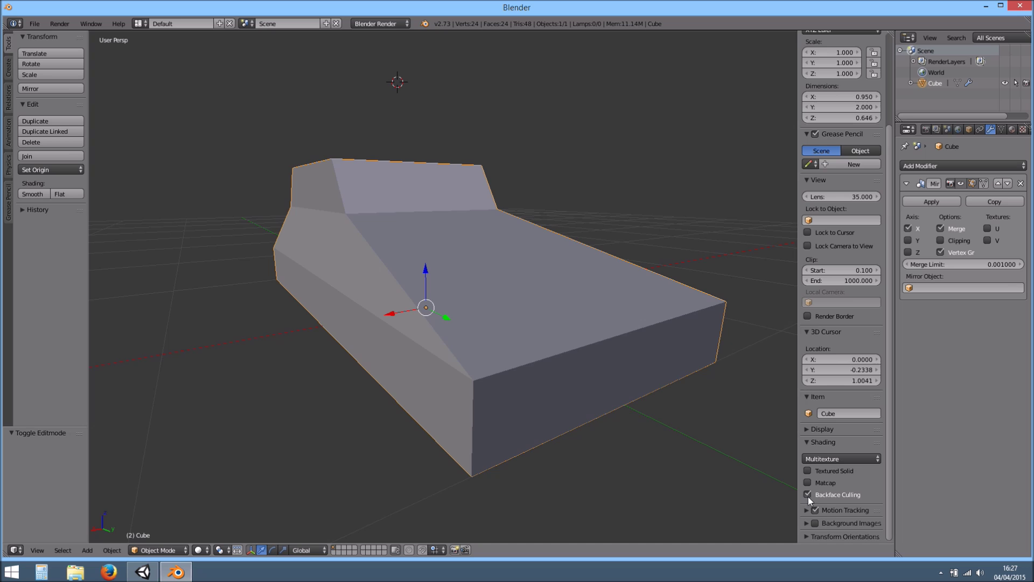
# In face select mode, delete the two interior faces inside the car body, and return to Object Mode
pyautogui.scroll(6, 548, 343)
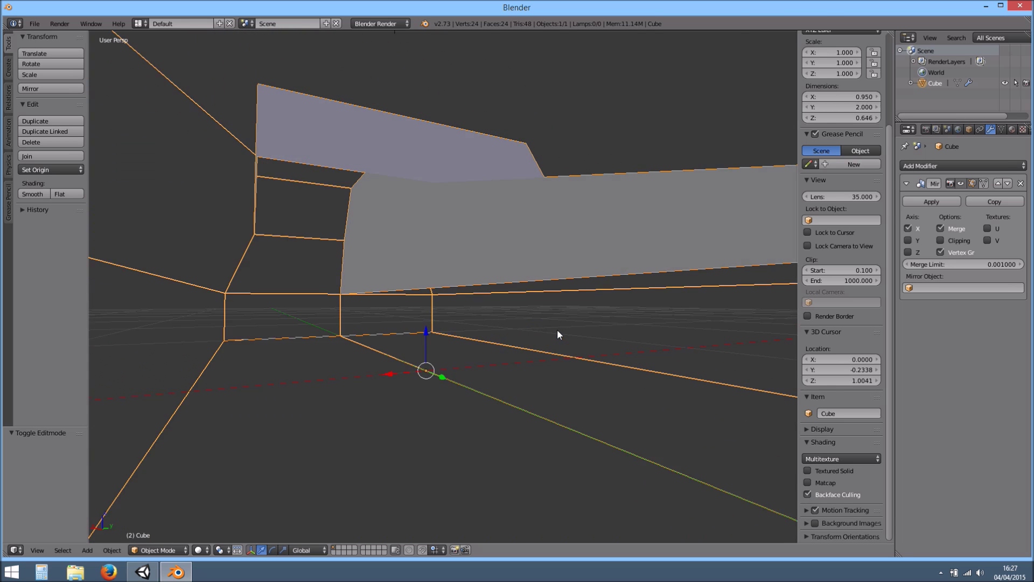
pyautogui.press('Tab')
pyautogui.moveTo(559, 301); pyautogui.dragTo(391, 294, button='middle')
pyautogui.click(335, 550)
pyautogui.rightClick(316, 290)
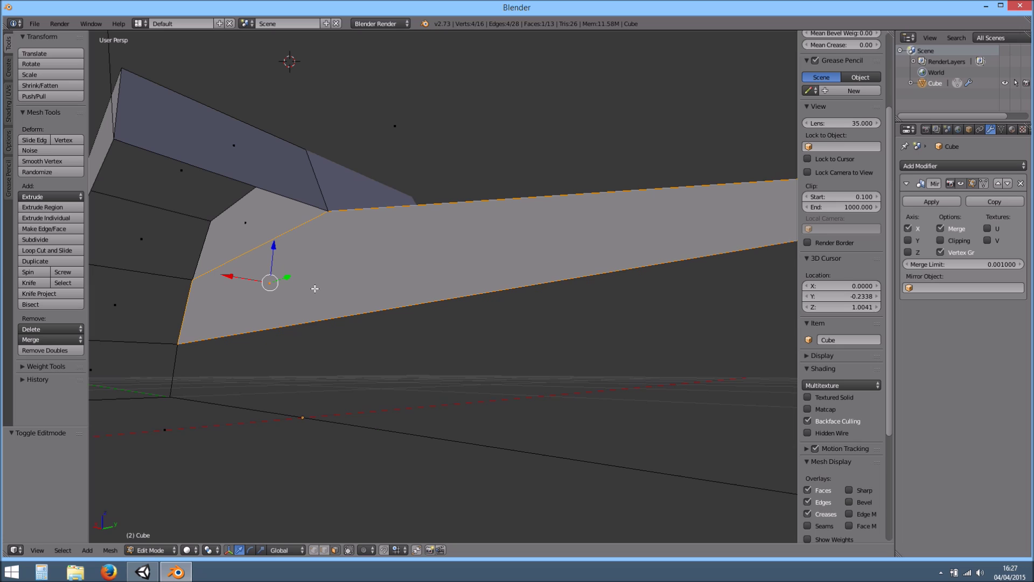
pyautogui.keyDown('shift'); pyautogui.rightClick(244, 218); pyautogui.keyUp('shift')
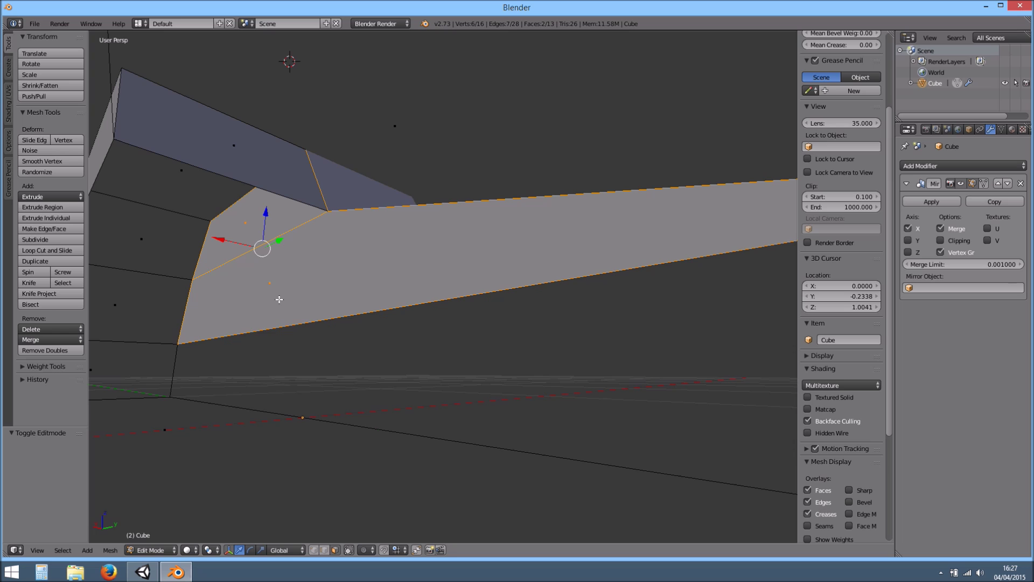
pyautogui.press('x')
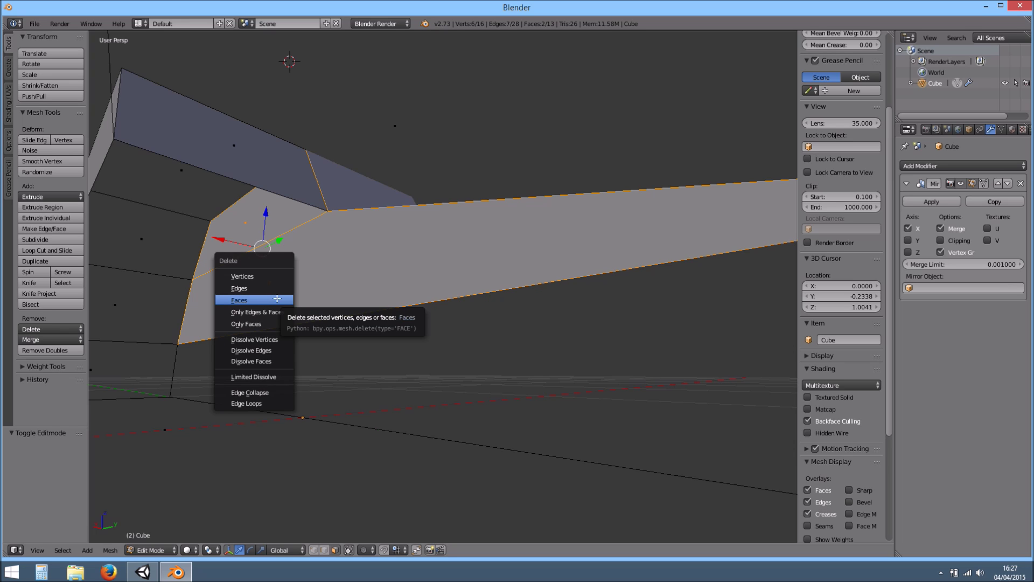
pyautogui.click(279, 299)
pyautogui.moveTo(259, 298); pyautogui.dragTo(289, 319, button='middle')
pyautogui.press('Tab')
pyautogui.moveTo(356, 328); pyautogui.dragTo(451, 318, button='middle')
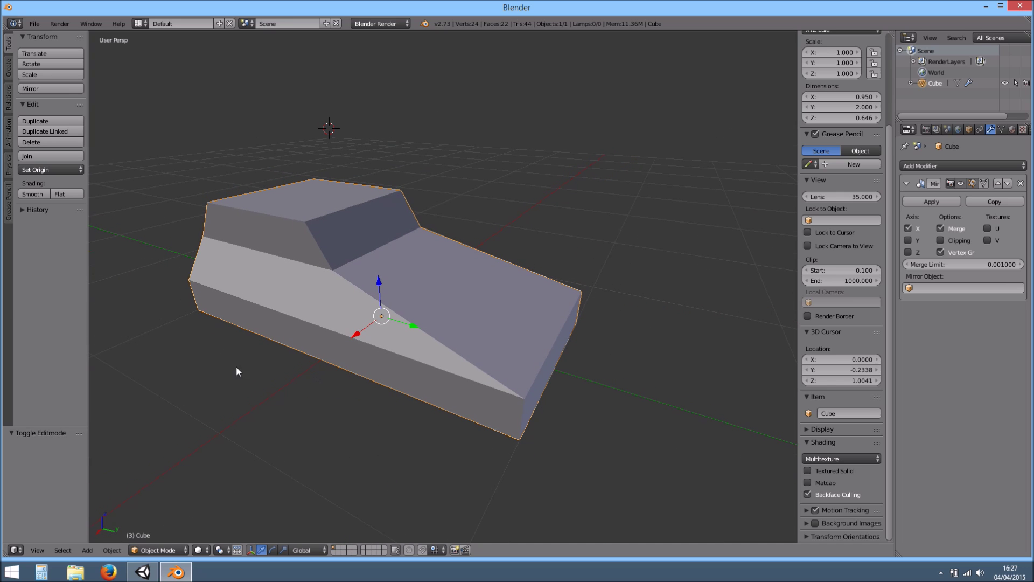
pyautogui.moveTo(575, 323); pyautogui.dragTo(579, 295, button='middle')
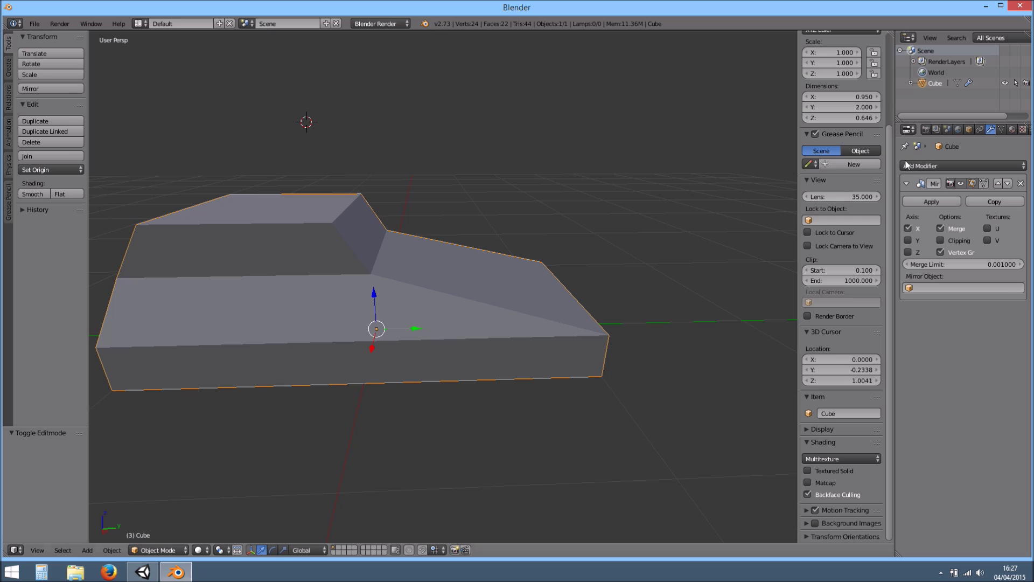
# Rename the cube object as CarBody
pyautogui.doubleClick(936, 84)
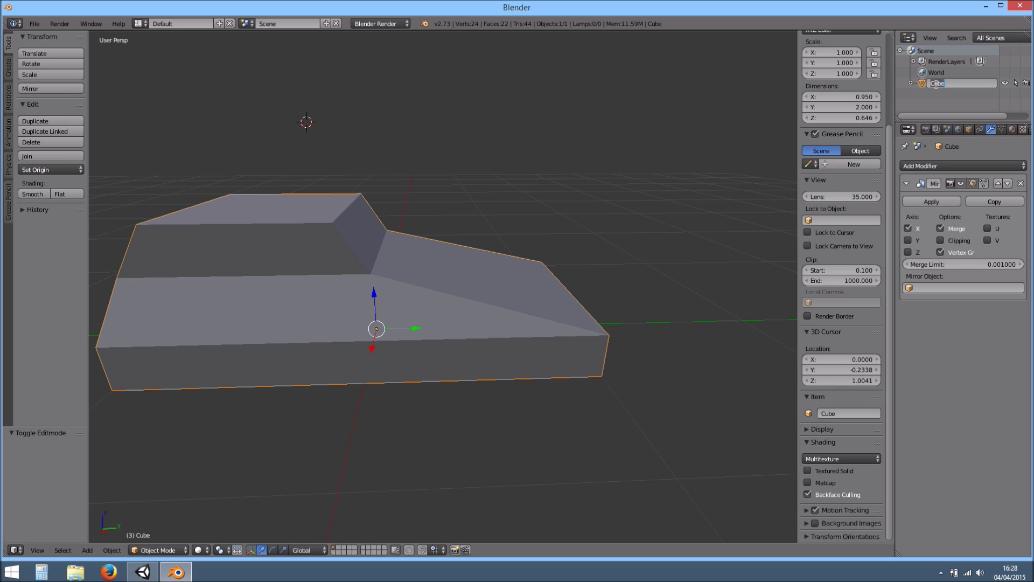
pyautogui.write('CarBody')
pyautogui.press('Return')
pyautogui.moveTo(592, 230); pyautogui.dragTo(584, 207, button='middle')
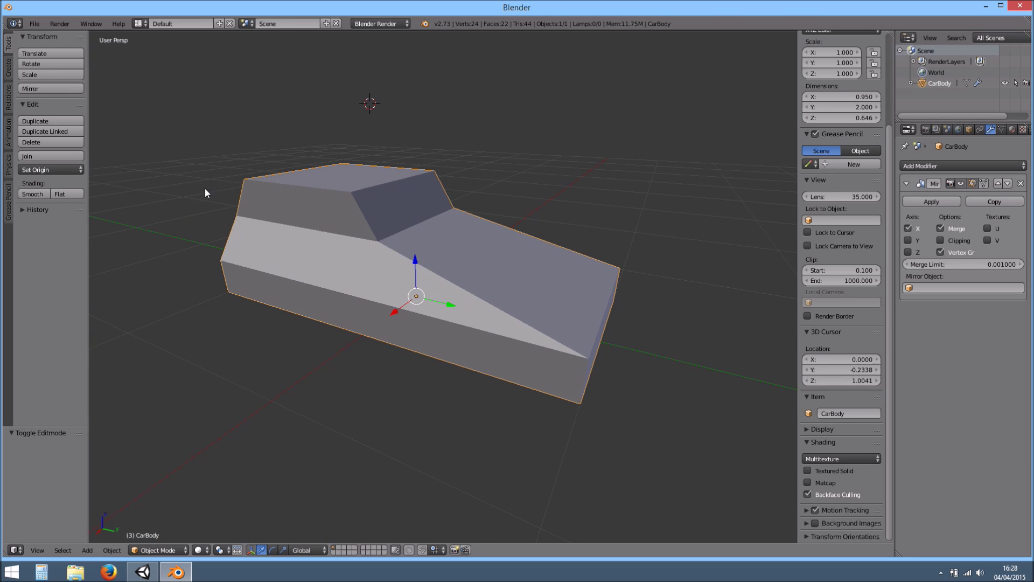
# Add a cylinder mesh to the scene
pyautogui.click(9, 67)
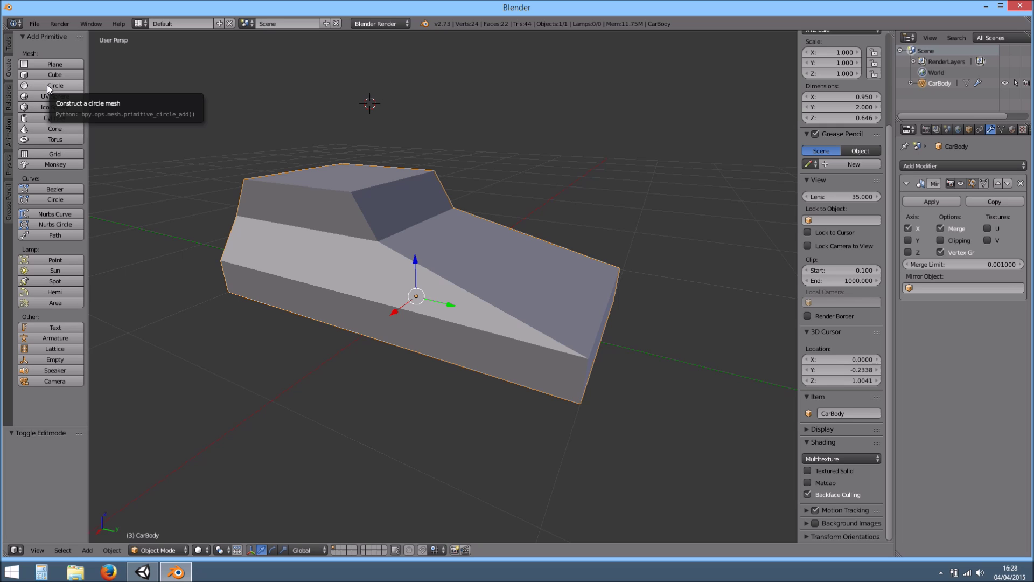
pyautogui.click(53, 118)
pyautogui.scroll(-5, 383, 225)
pyautogui.scroll(5, 396, 223)
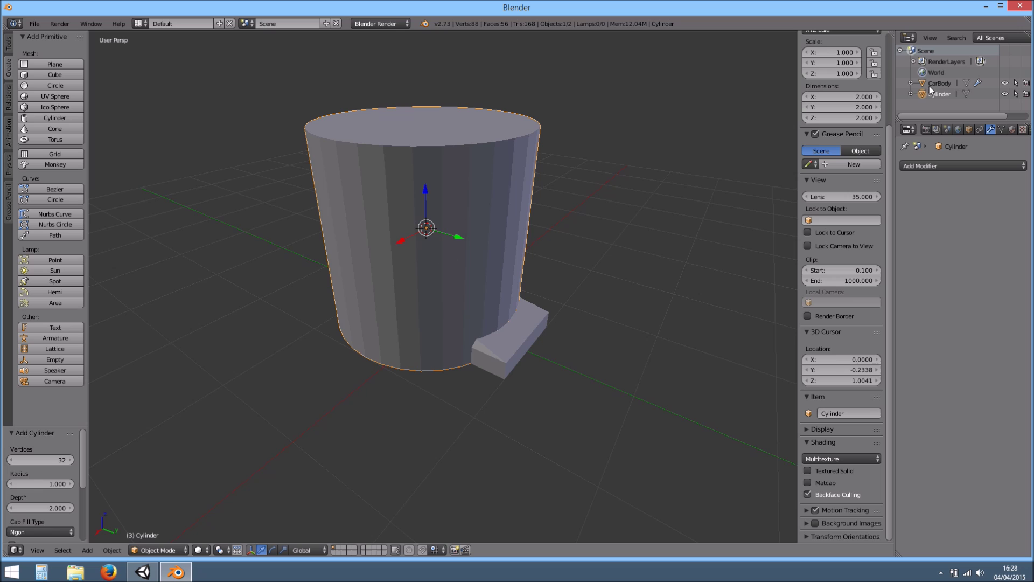
# Set the cylinder's location to 0 on the X, Y and Z axes
pyautogui.scroll(5, 828, 50)
pyautogui.click(831, 60)
pyautogui.write('0')
pyautogui.press('Tab')
pyautogui.write('0')
pyautogui.press('Tab')
pyautogui.write('0')
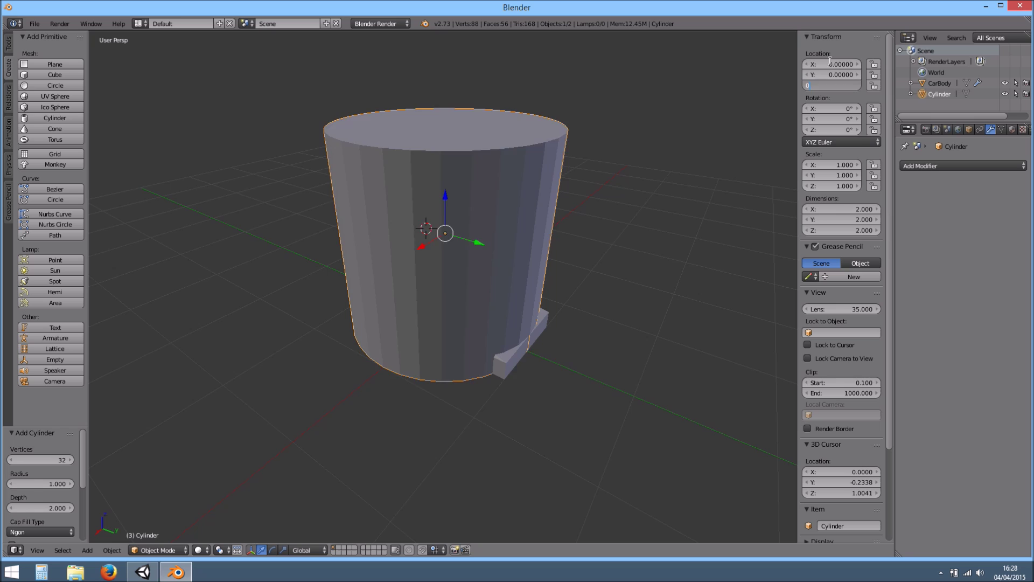
pyautogui.press('Return')
# Show the cylinder and car body in wireframe from the right orthographic view
pyautogui.moveTo(677, 265); pyautogui.dragTo(528, 319, button='middle')
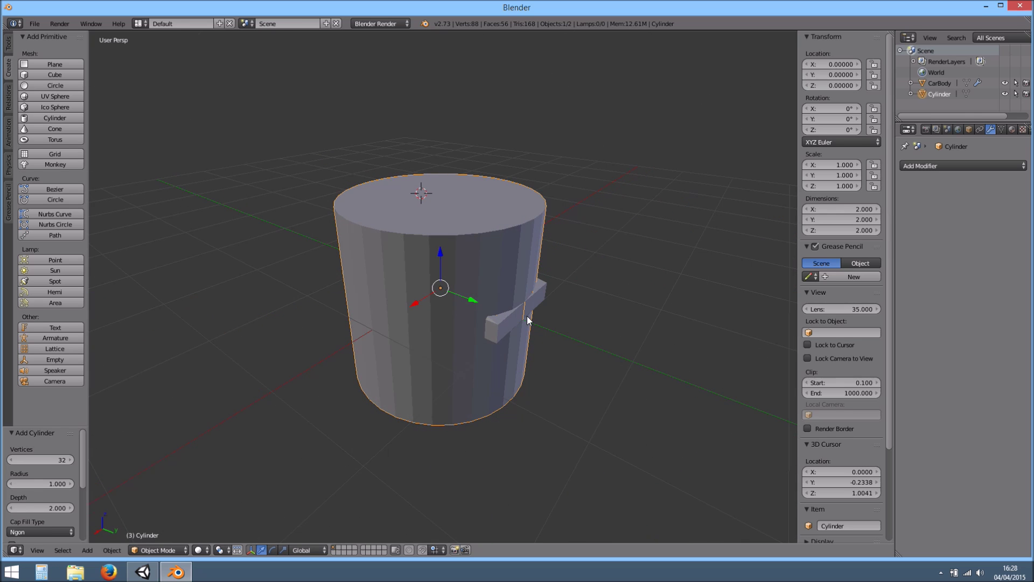
pyautogui.scroll(-1, 499, 316)
pyautogui.scroll(5, 496, 337)
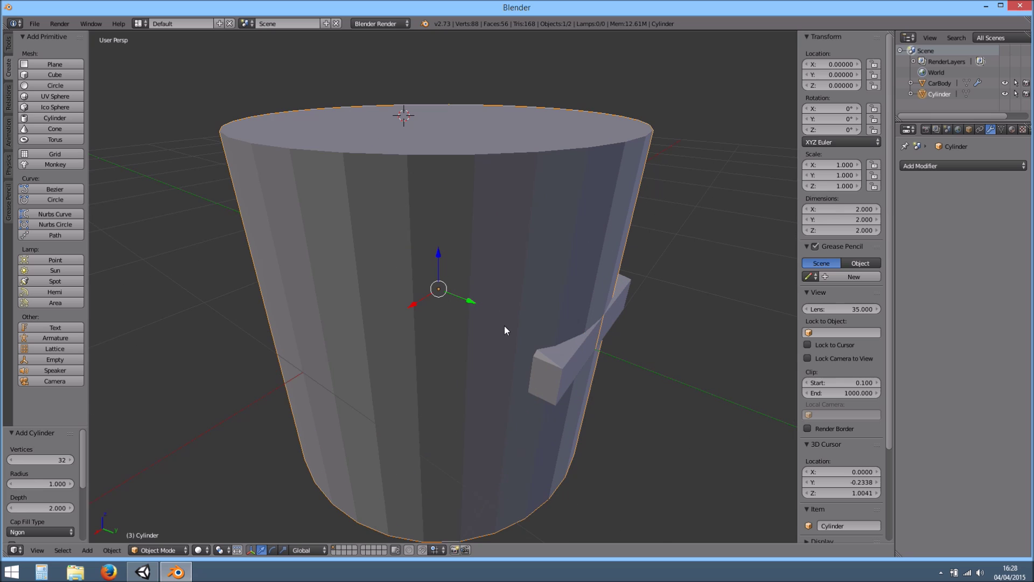
pyautogui.moveTo(534, 325); pyautogui.dragTo(533, 283, button='middle')
pyautogui.scroll(-3, 540, 294)
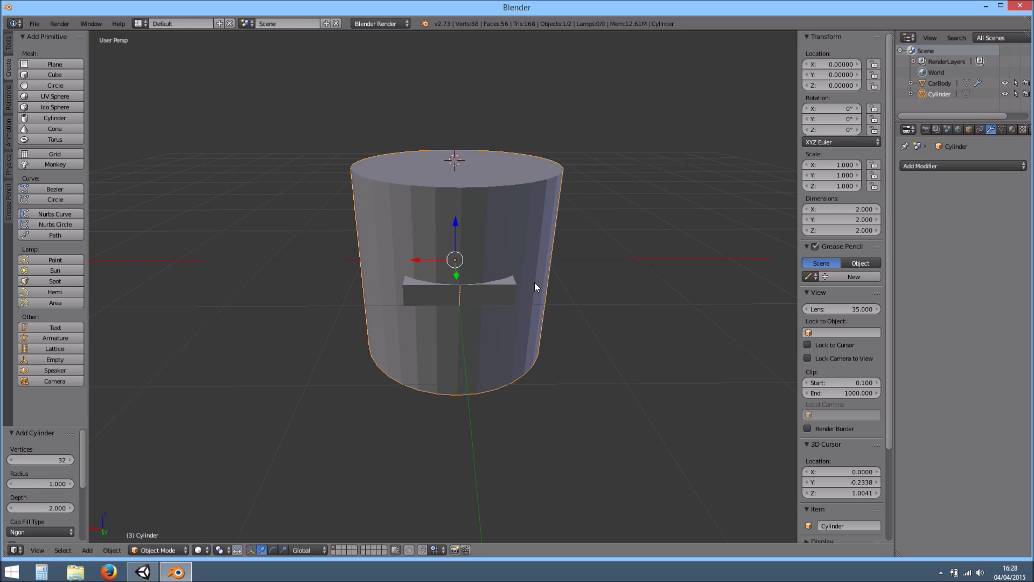
pyautogui.press('KP_1')
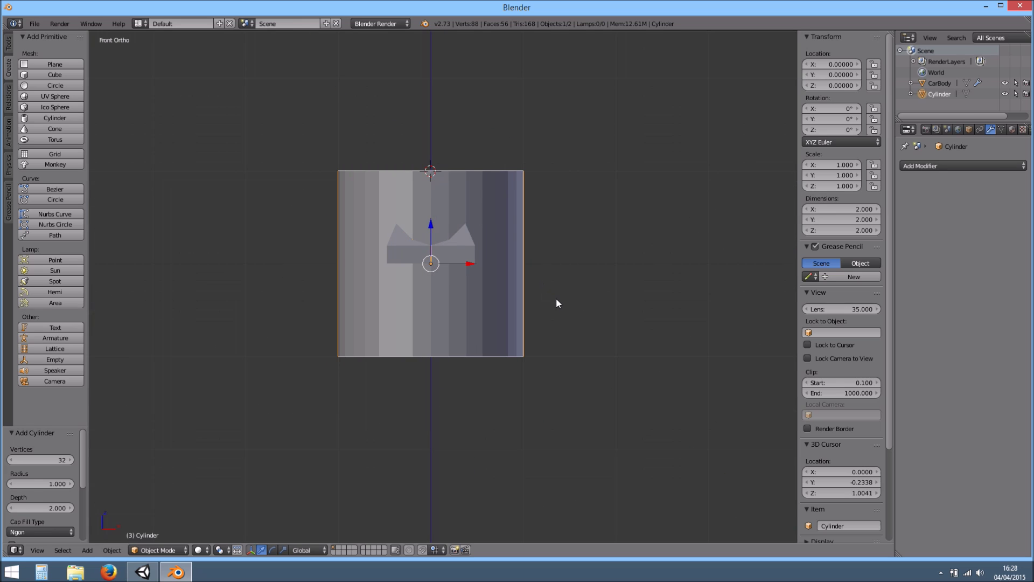
pyautogui.press('KP_3')
pyautogui.press('z')
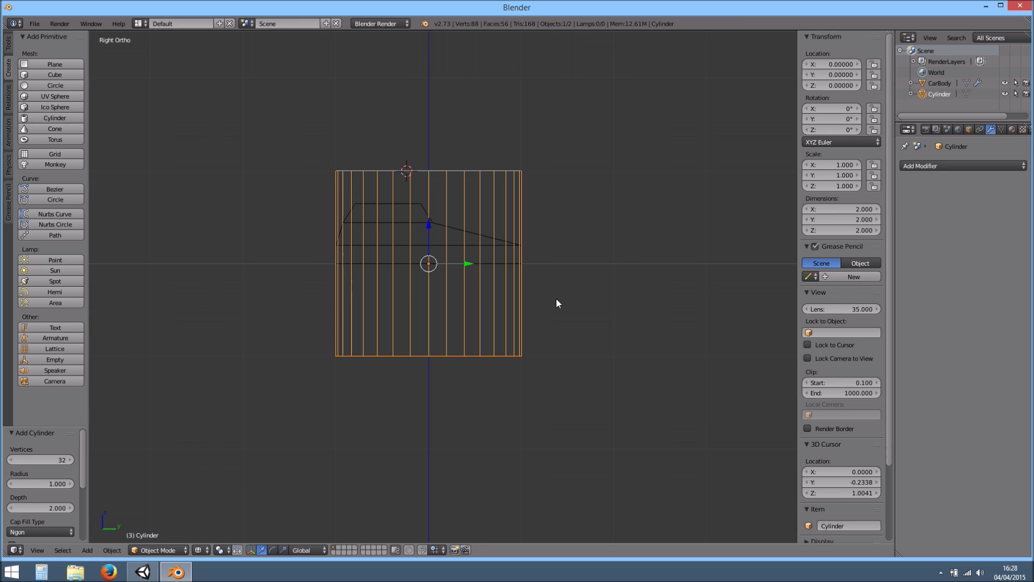
# In back orthographic view, rotate the cylinder by -90° so it lies along the car's width
pyautogui.press('KP_1')
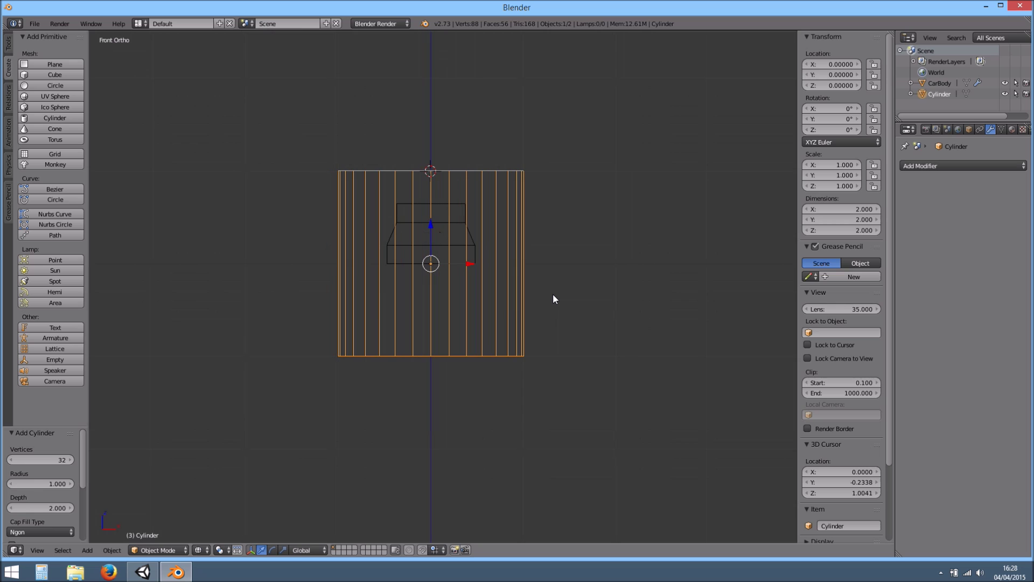
pyautogui.press('ctrl+KP_1')
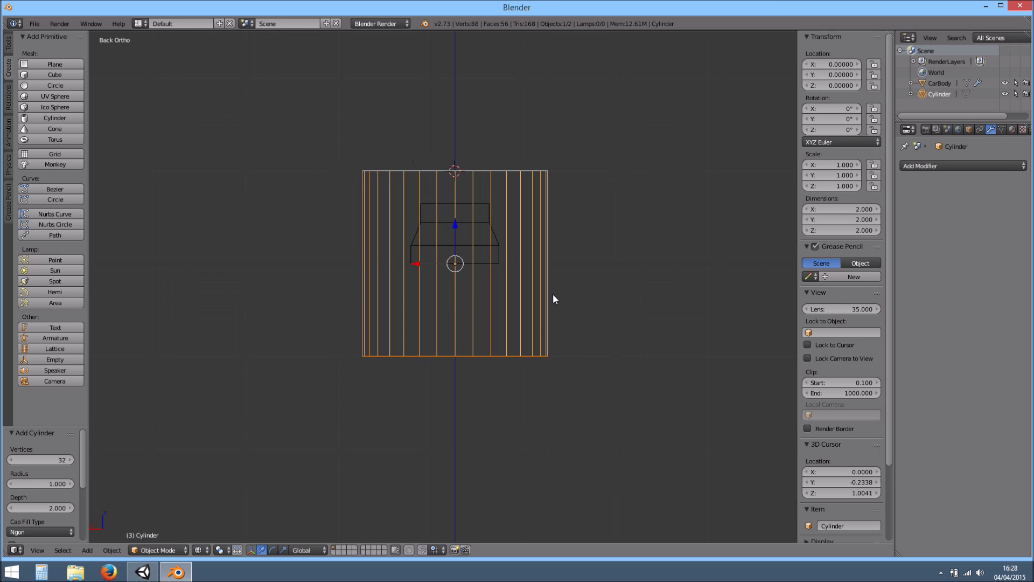
pyautogui.moveTo(553, 295); pyautogui.dragTo(494, 349, button='middle')
pyautogui.press('ctrl+KP_1')
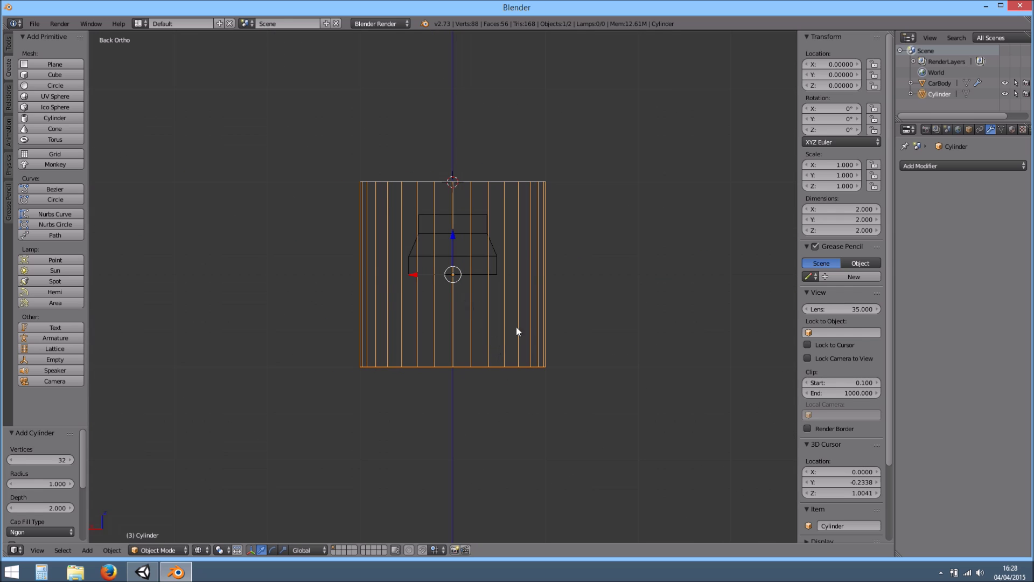
pyautogui.press('r')
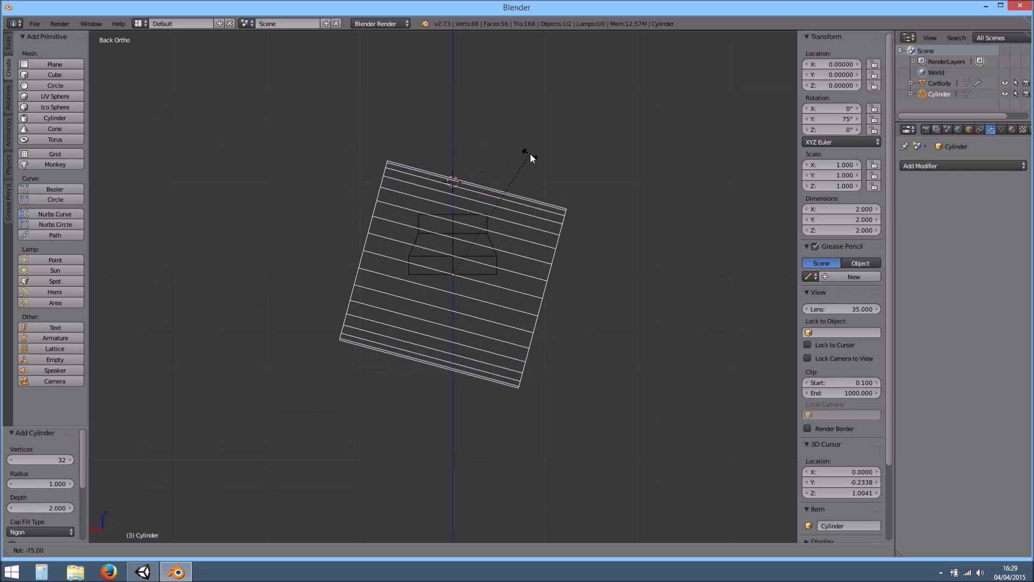
pyautogui.click(501, 137)
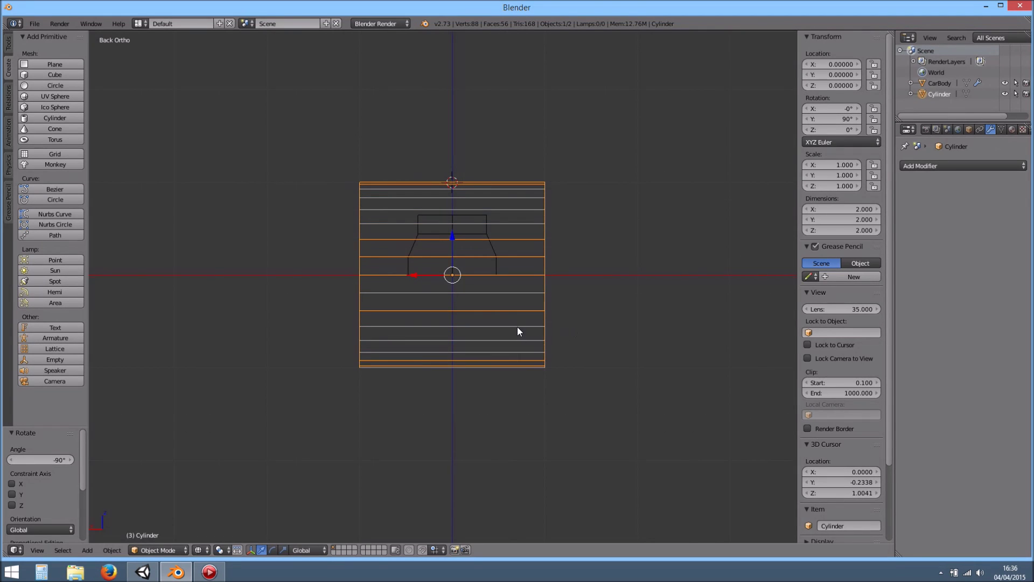
pyautogui.scroll(-2, 517, 327)
pyautogui.scroll(1, 518, 327)
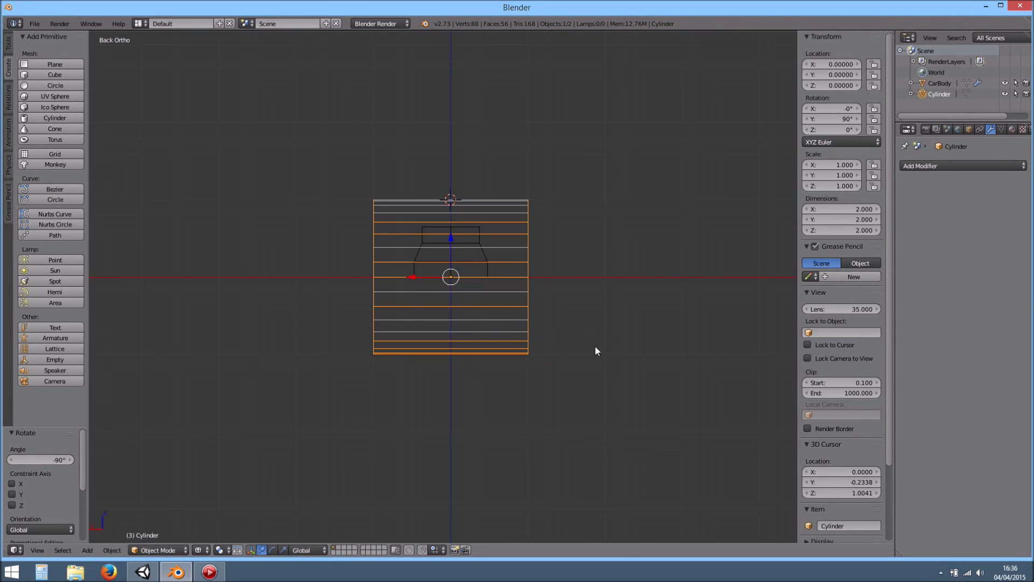
pyautogui.press('r')
pyautogui.press('Escape')
pyautogui.scroll(1, 517, 345)
pyautogui.scroll(3, 517, 345)
pyautogui.scroll(-5, 682, 384)
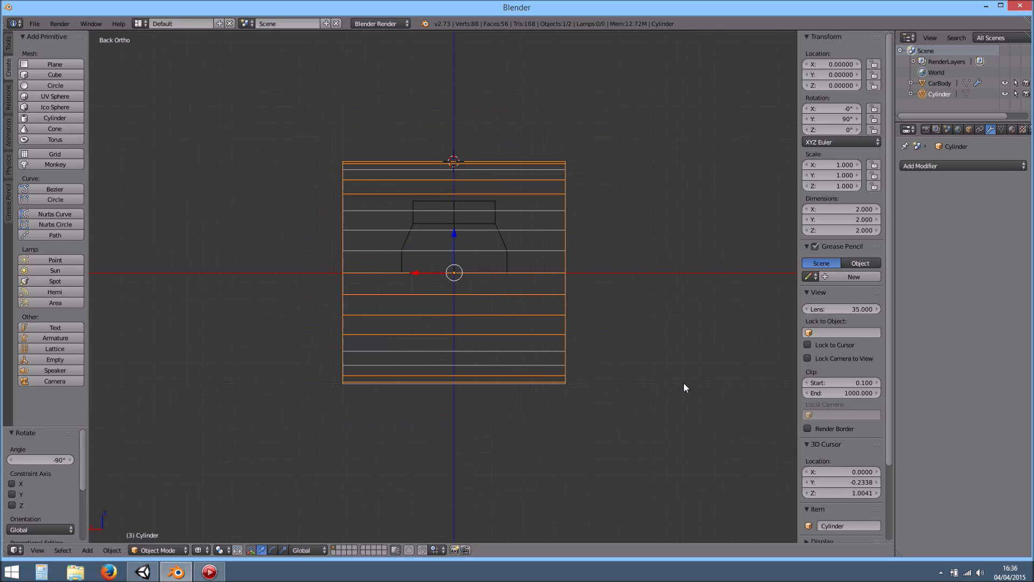
pyautogui.scroll(2, 674, 377)
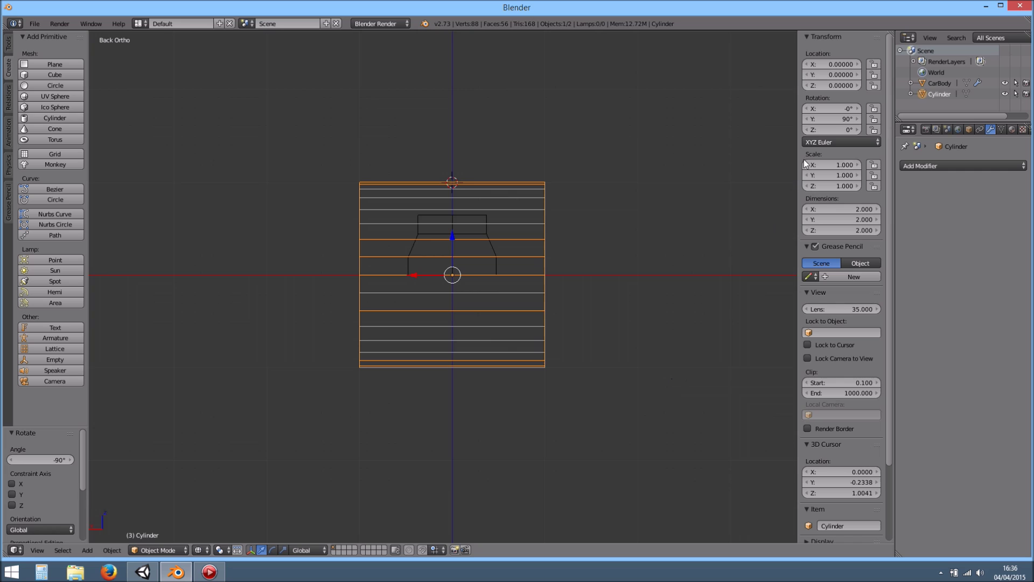
# In edit mode, scale the whole cylinder mesh down uniformly to about 0.203
pyautogui.press('Tab')
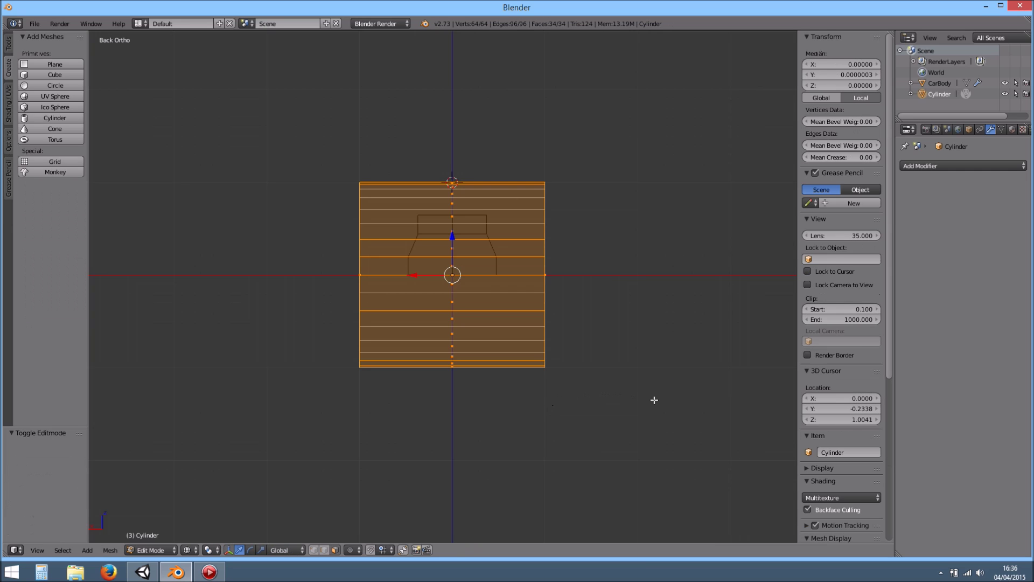
pyautogui.press('a')
pyautogui.press('a')
pyautogui.moveTo(606, 376); pyautogui.dragTo(443, 362, button='middle')
pyautogui.press('ctrl+KP_1')
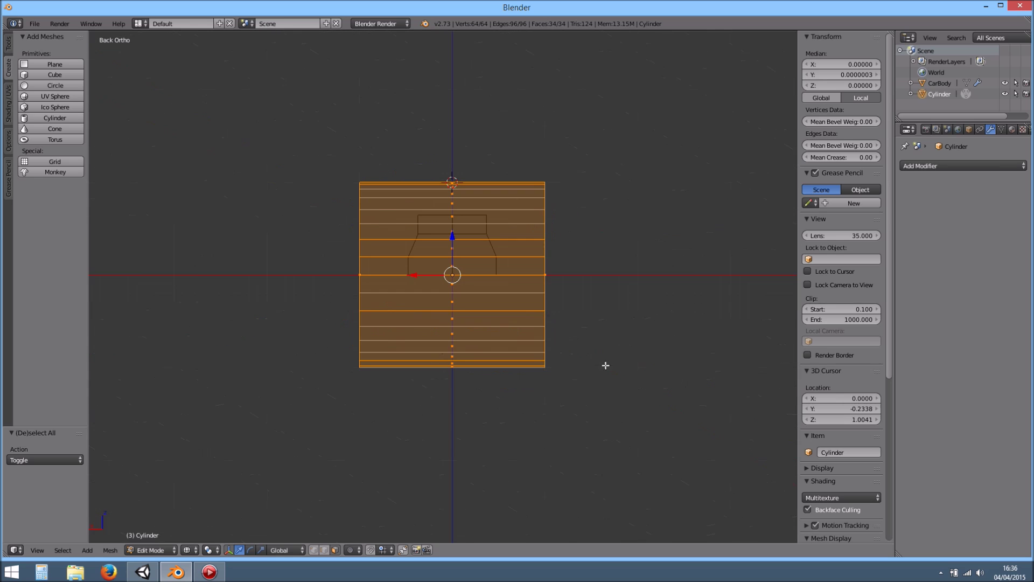
pyautogui.press('s')
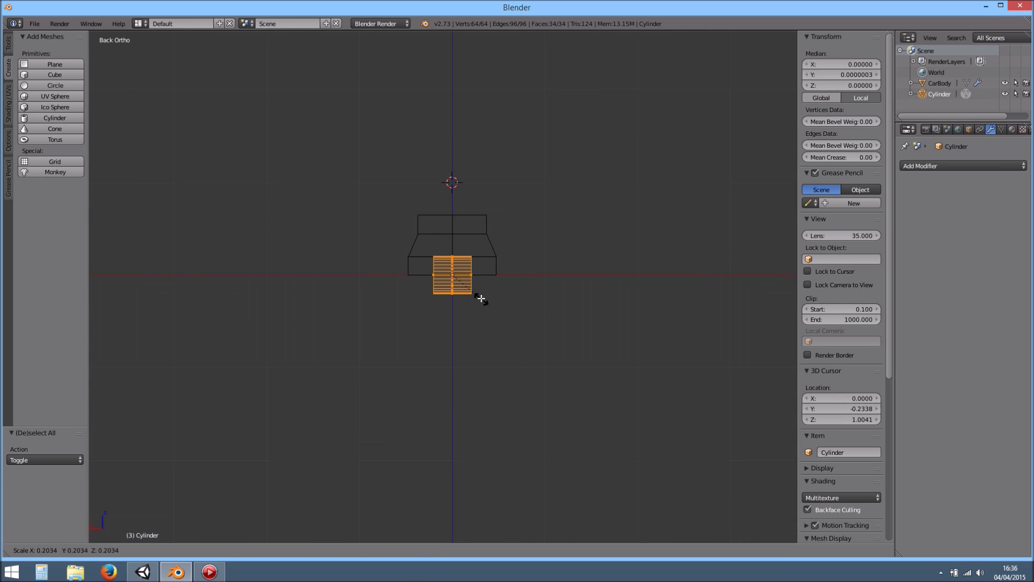
pyautogui.click(481, 298)
# Narrow the cylinder mesh along the X axis by a factor of about 0.481 and return to object mode
pyautogui.scroll(9, 492, 298)
pyautogui.keyDown('shift'); pyautogui.moveTo(591, 294); pyautogui.dragTo(565, 367, button='middle'); pyautogui.keyUp('shift')
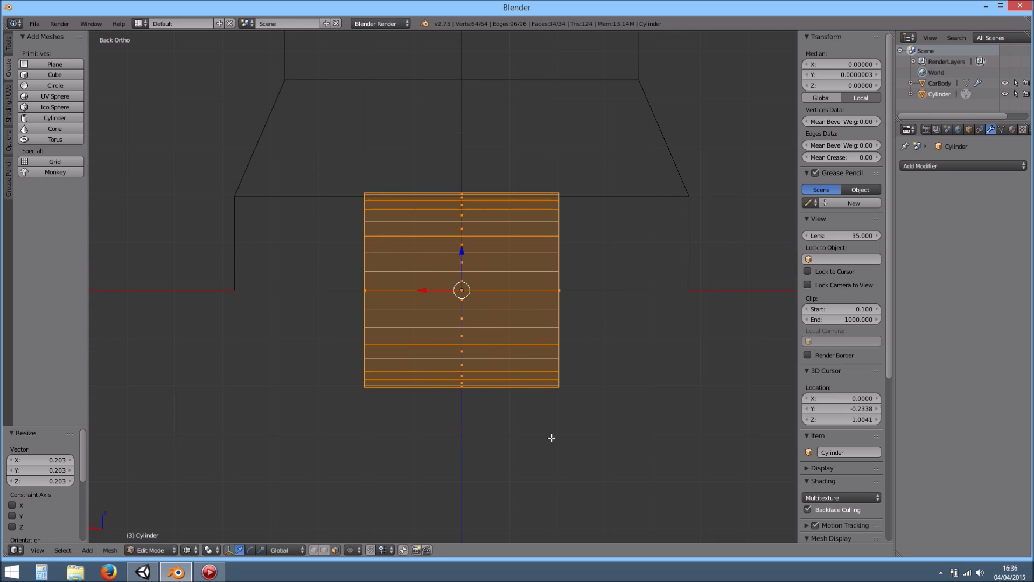
pyautogui.press('s')
pyautogui.press('x')
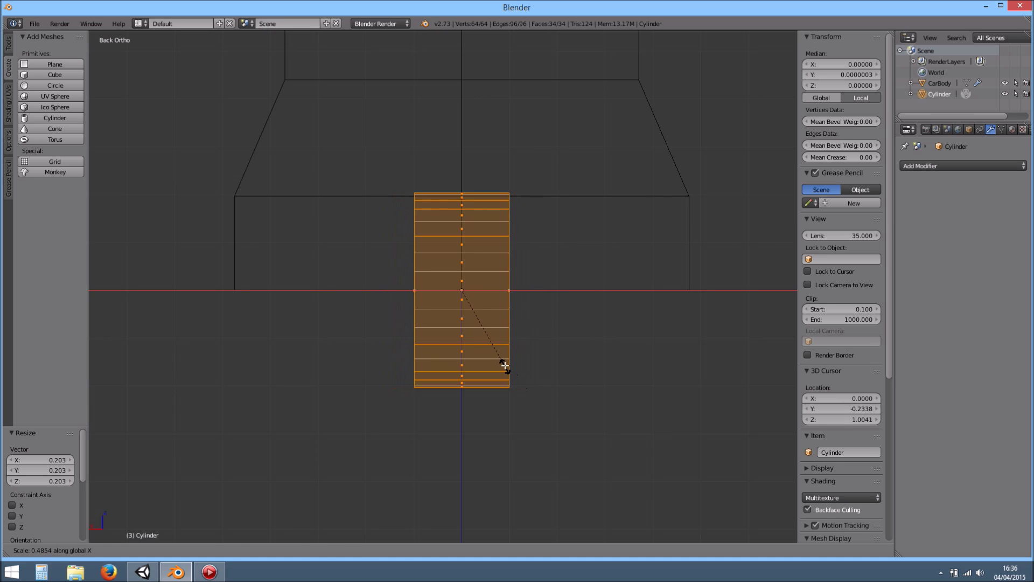
pyautogui.click(505, 366)
pyautogui.scroll(-2, 484, 311)
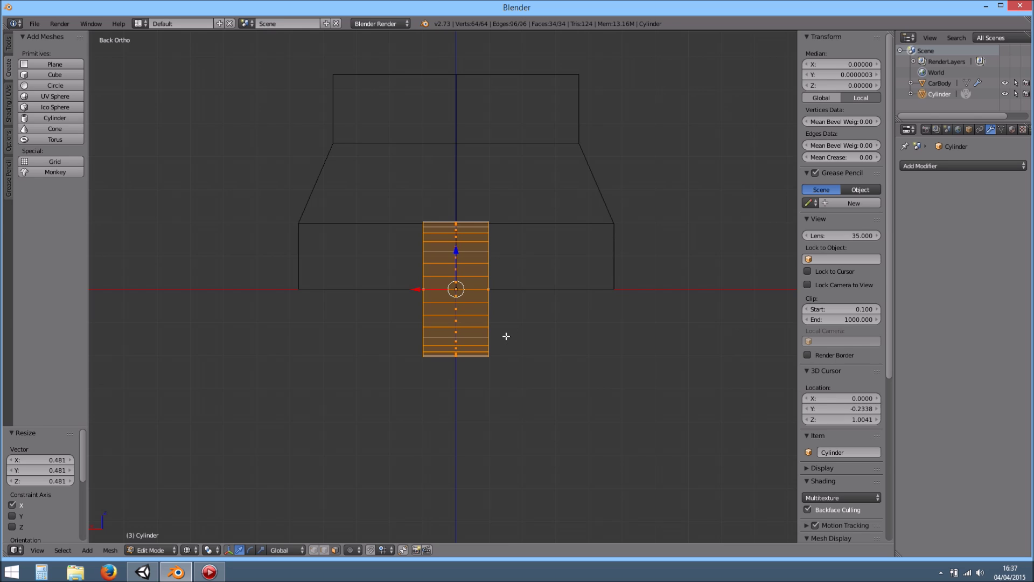
pyautogui.press('Tab')
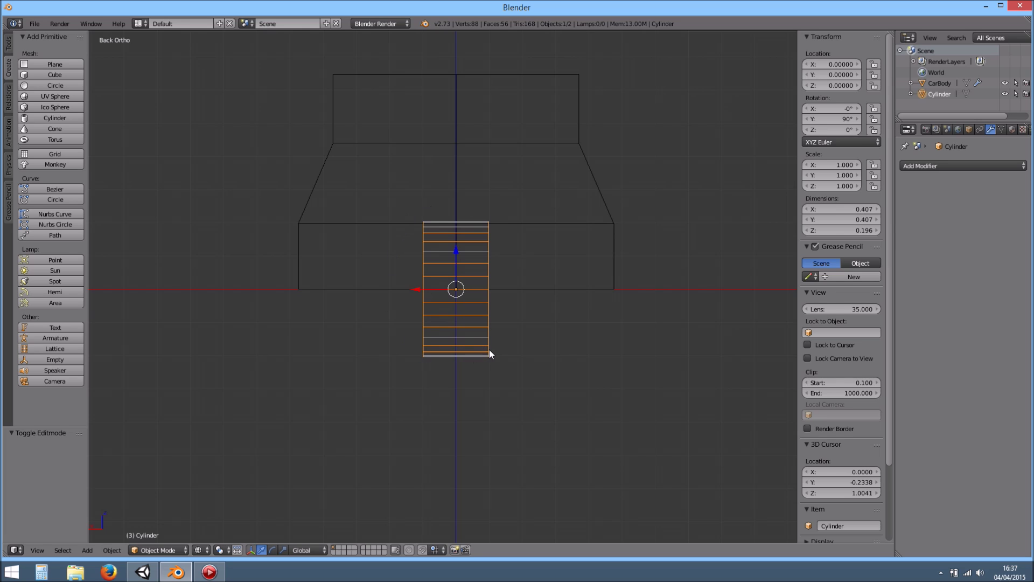
pyautogui.press('Tab')
pyautogui.press('Tab')
# Move the cylinder out to the car body's side at X about 0.584 and shift it about -0.3 along Y
pyautogui.moveTo(418, 290); pyautogui.dragTo(247, 296)
pyautogui.moveTo(247, 296); pyautogui.dragTo(380, 306, button='middle')
pyautogui.press('KP_5')
pyautogui.scroll(-4, 379, 303)
pyautogui.moveTo(308, 351); pyautogui.dragTo(325, 370, button='middle')
pyautogui.keyDown('shift'); pyautogui.moveTo(442, 338); pyautogui.dragTo(467, 341, button='middle'); pyautogui.keyUp('shift')
pyautogui.moveTo(468, 341); pyautogui.dragTo(425, 335)
pyautogui.scroll(1, 436, 335)
pyautogui.scroll(1, 436, 339)
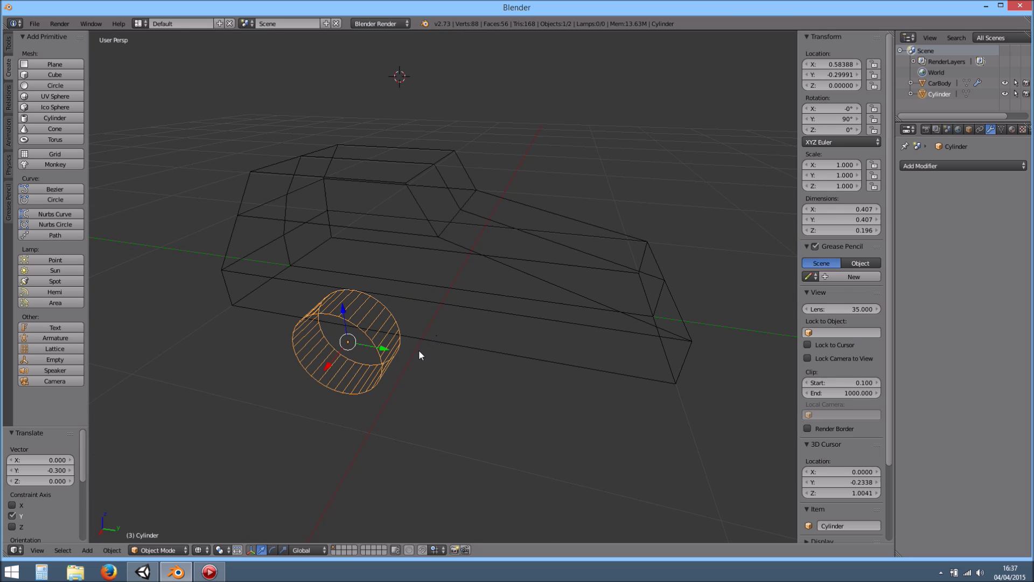
# Switch to solid shading and move the wheel about 0.918 along Y towards the car's front end
pyautogui.press('z')
pyautogui.scroll(-2, 393, 335)
pyautogui.moveTo(422, 328); pyautogui.dragTo(566, 350)
pyautogui.moveTo(566, 349)
pyautogui.mouseDown(button='middle')
pyautogui.moveTo(443, 337)
pyautogui.moveTo(547, 345)
pyautogui.mouseUp(button='middle')
# Examine the wheel's size and position against the front of the car body
pyautogui.moveTo(581, 354); pyautogui.dragTo(461, 274, button='middle')
pyautogui.scroll(4, 479, 293)
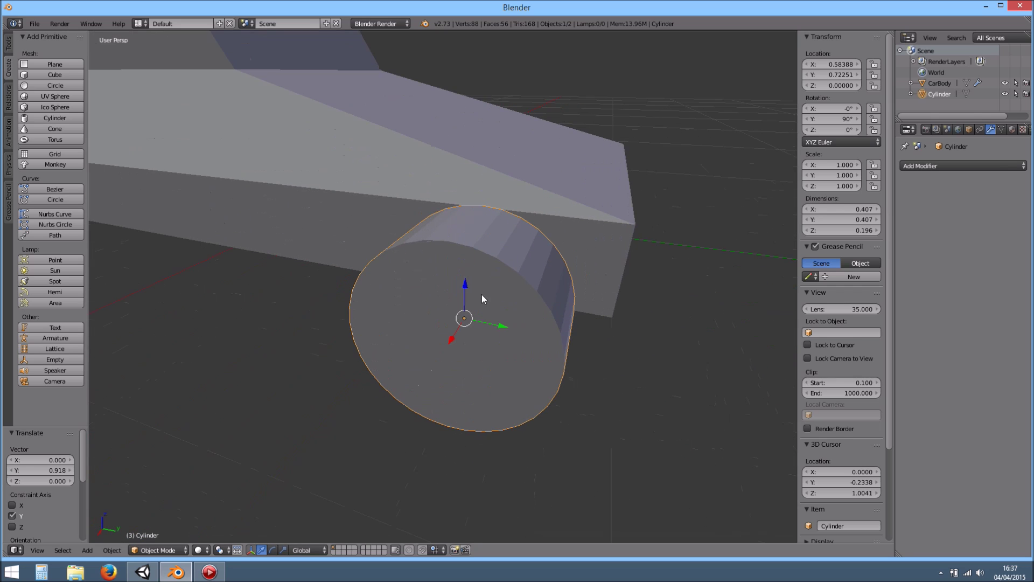
pyautogui.moveTo(536, 291); pyautogui.dragTo(545, 319, button='middle')
pyautogui.scroll(2, 545, 288)
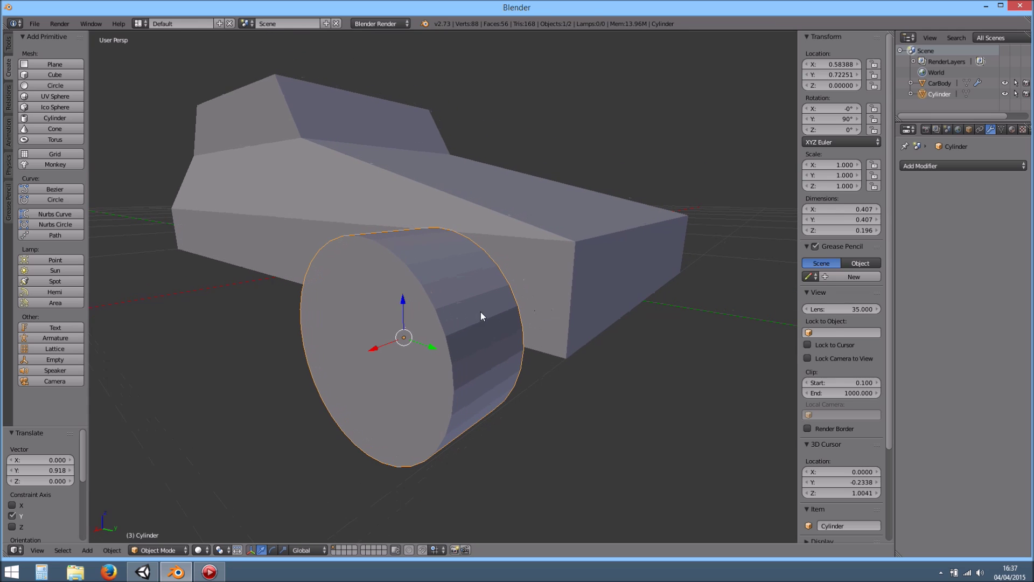
pyautogui.press('Tab')
pyautogui.press('Tab')
pyautogui.scroll(-5, 477, 311)
pyautogui.moveTo(507, 284); pyautogui.dragTo(466, 314, button='middle')
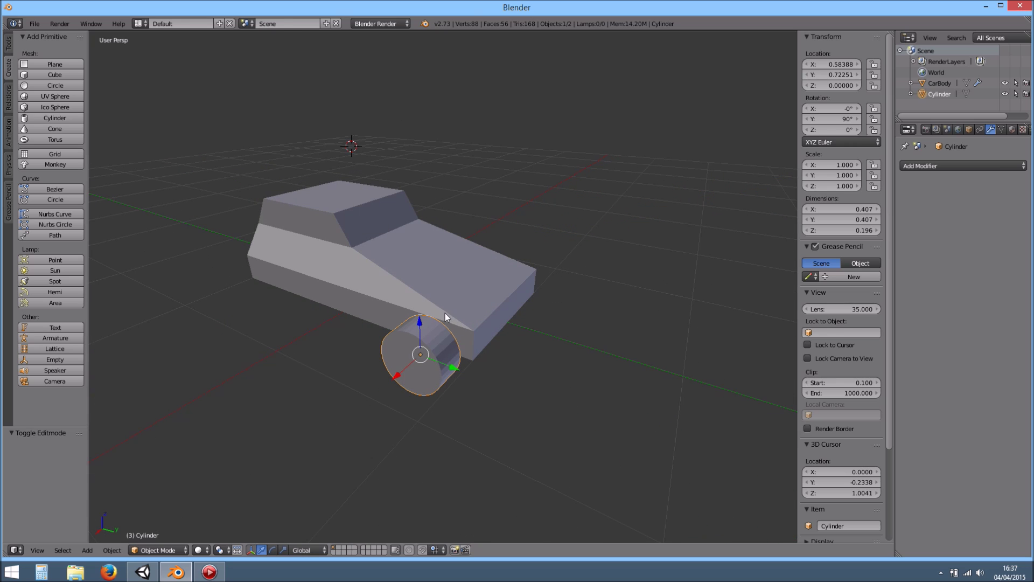
# Save the project as GreatCar3D.blend in the D:\BlendFiles folder
pyautogui.hotkey('ctrl', 's')
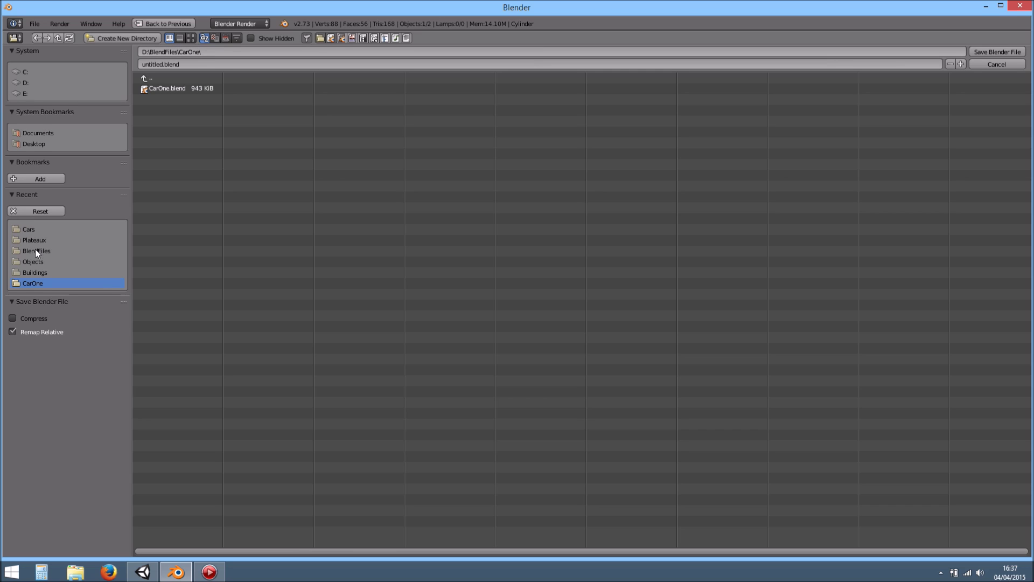
pyautogui.click(27, 81)
pyautogui.click(168, 121)
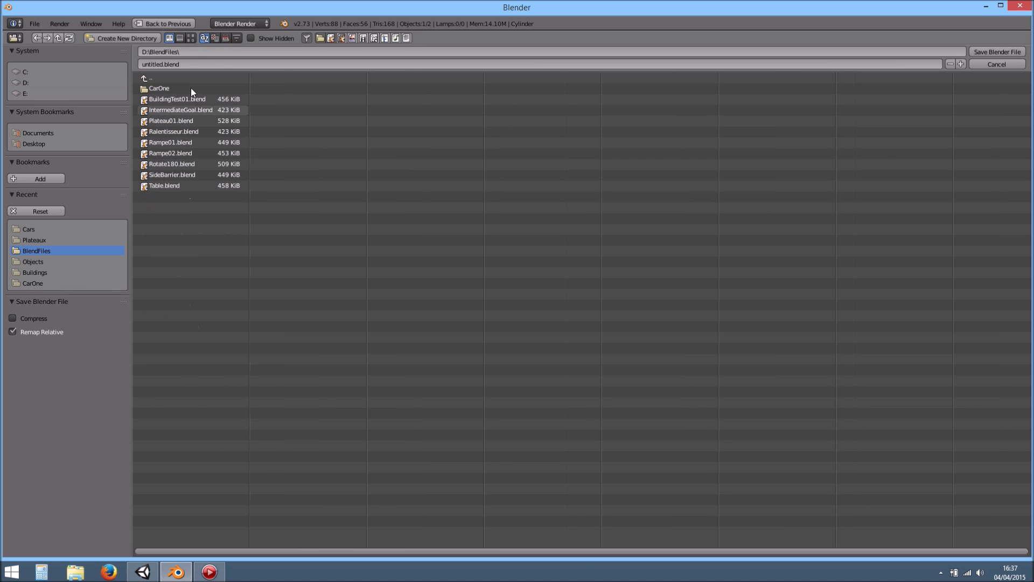
pyautogui.click(186, 62)
pyautogui.moveTo(161, 65); pyautogui.dragTo(132, 56)
pyautogui.write('GreatCar3D')
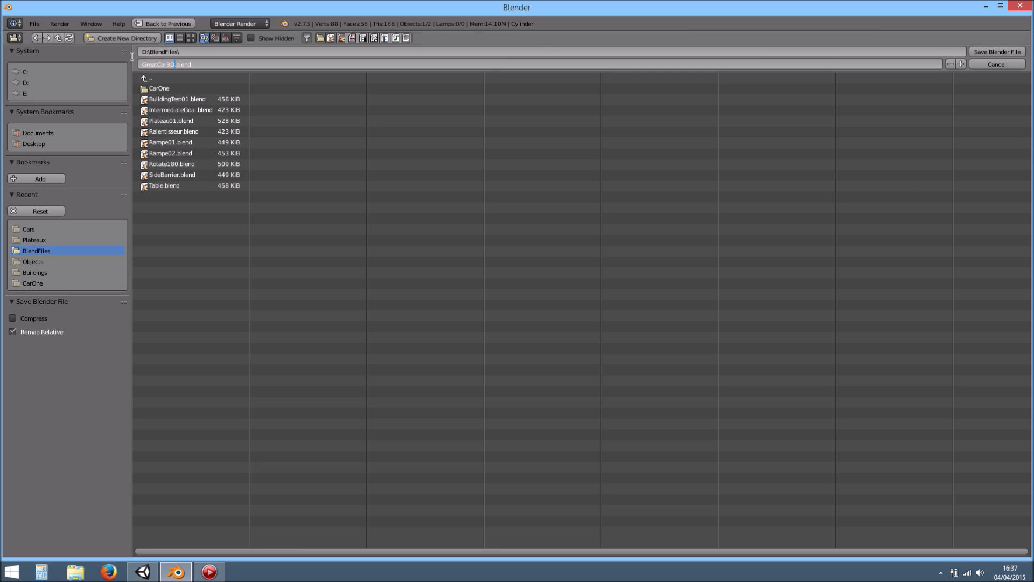
pyautogui.press('Return')
pyautogui.click(996, 52)
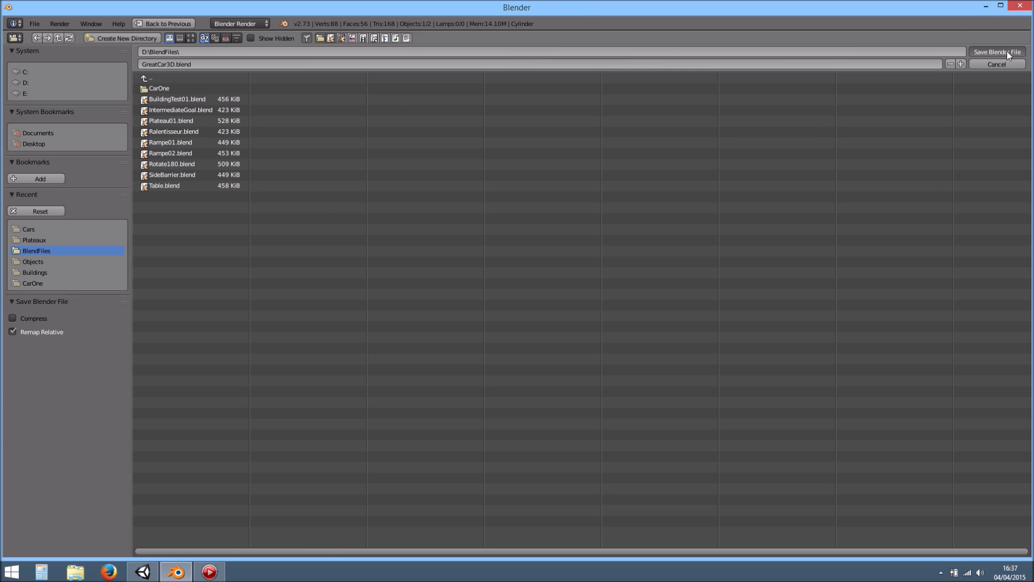
# Isolate the wheel cylinder in local view and enter edit mode on it
pyautogui.moveTo(509, 303); pyautogui.dragTo(473, 330, button='middle')
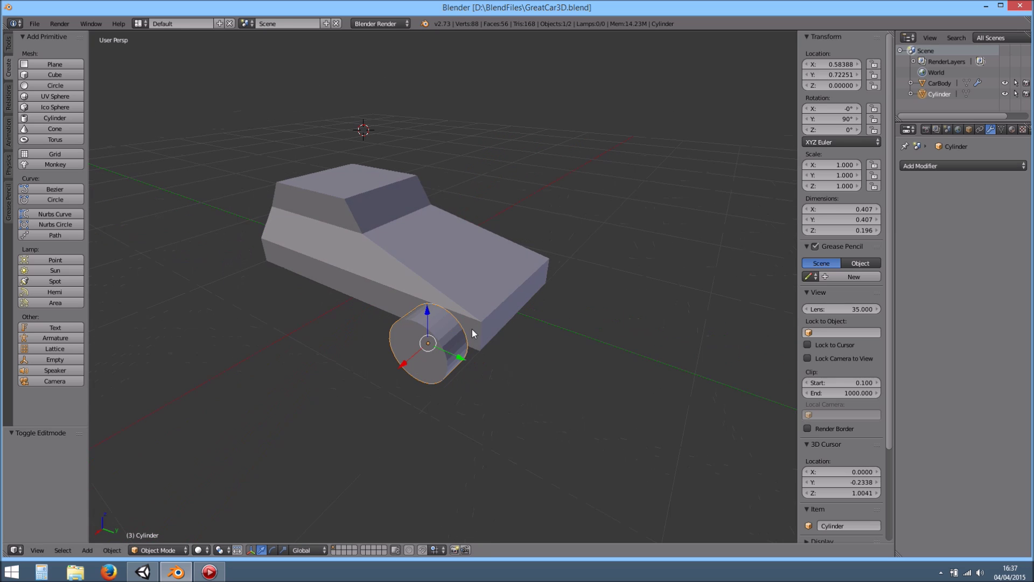
pyautogui.moveTo(401, 362)
pyautogui.mouseDown(button='middle')
pyautogui.moveTo(399, 339)
pyautogui.moveTo(403, 351)
pyautogui.mouseUp(button='middle')
pyautogui.scroll(2, 403, 351)
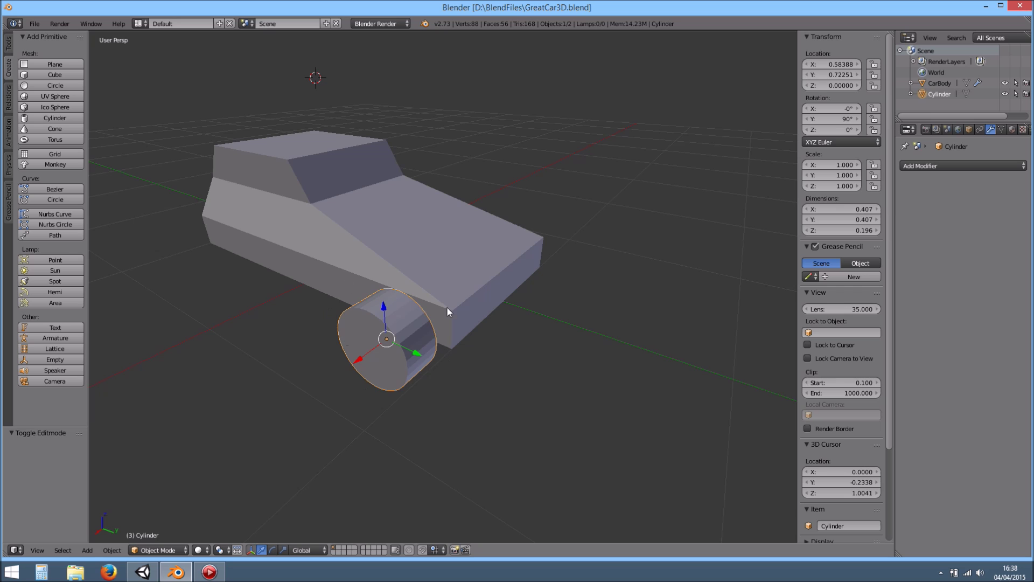
pyautogui.moveTo(470, 370); pyautogui.dragTo(448, 351, button='middle')
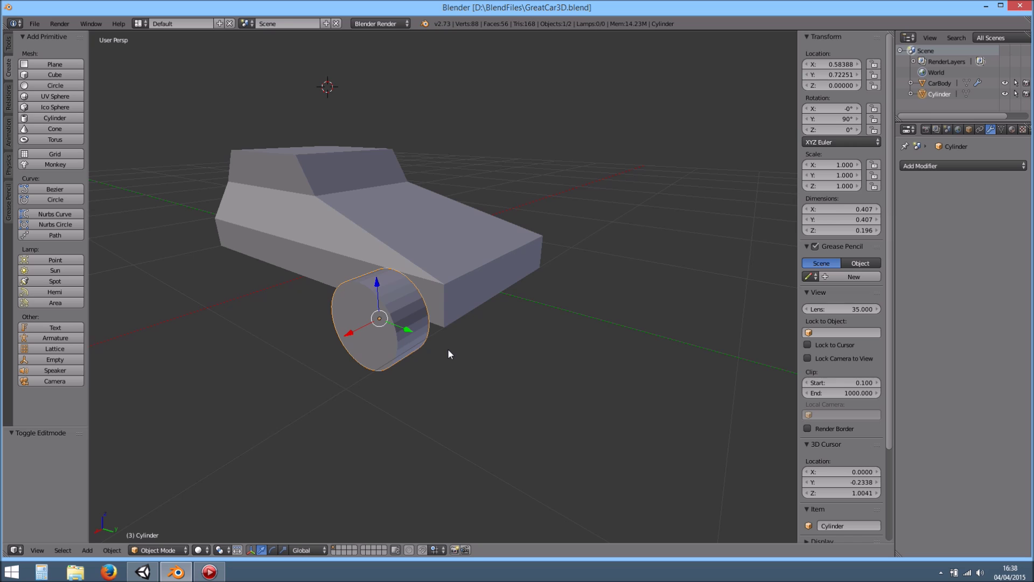
pyautogui.press('KP_Divide')
pyautogui.moveTo(530, 341); pyautogui.dragTo(487, 328, button='middle')
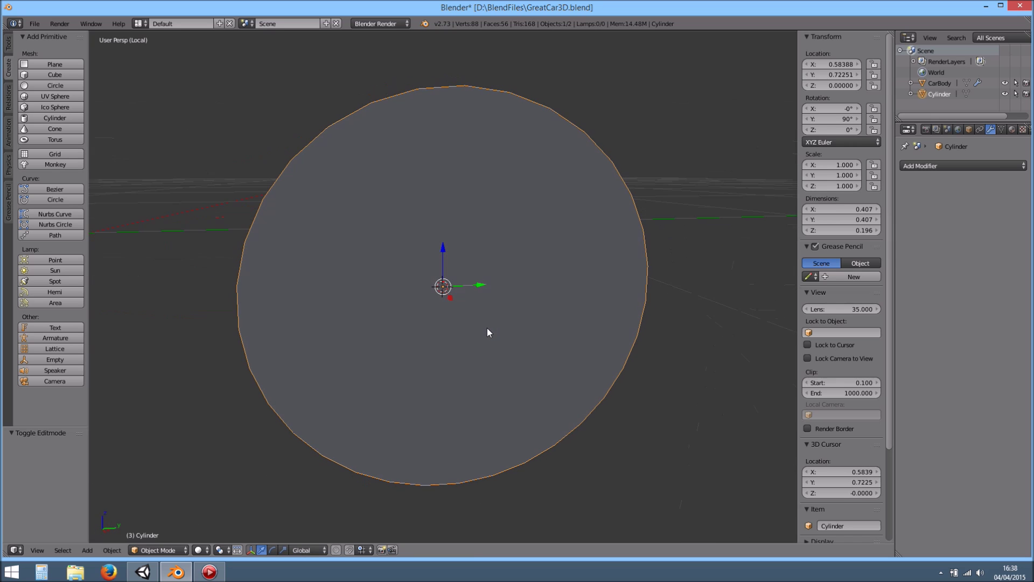
pyautogui.scroll(-2, 487, 327)
pyautogui.press('Tab')
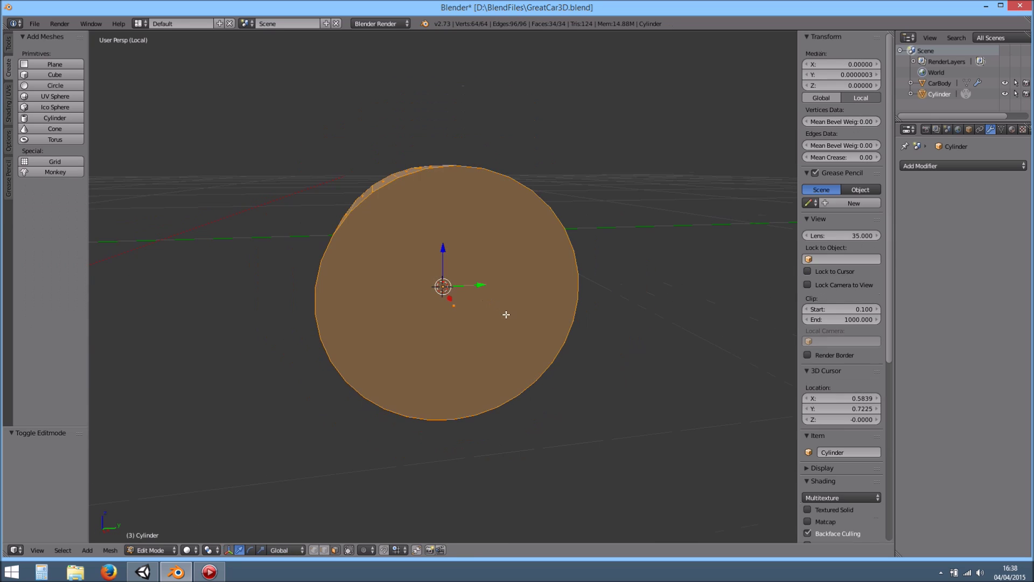
# Select the two round cap faces of the wheel and delete them, leaving an open tube
pyautogui.moveTo(542, 330); pyautogui.dragTo(473, 326, button='middle')
pyautogui.moveTo(561, 306); pyautogui.dragTo(323, 418, button='middle')
pyautogui.rightClick(391, 282)
pyautogui.keyDown('shift'); pyautogui.rightClick(389, 309); pyautogui.keyUp('shift')
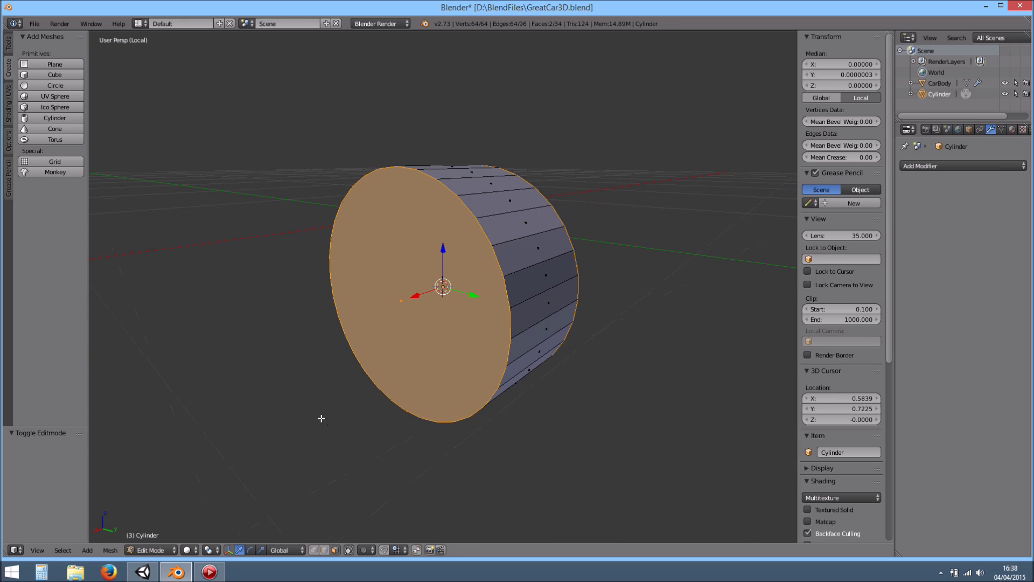
pyautogui.press('x')
pyautogui.click(263, 355)
pyautogui.moveTo(263, 356); pyautogui.dragTo(475, 379, button='middle')
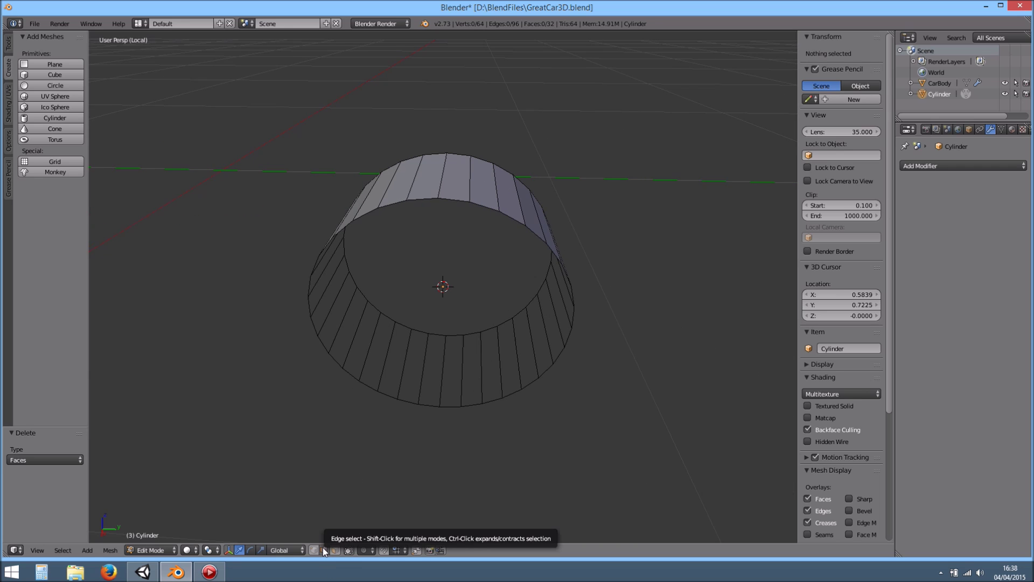
# Try to select the edges around the wheel's outer opening one by one in edge select mode
pyautogui.moveTo(481, 365); pyautogui.dragTo(466, 224, button='middle')
pyautogui.rightClick(465, 220)
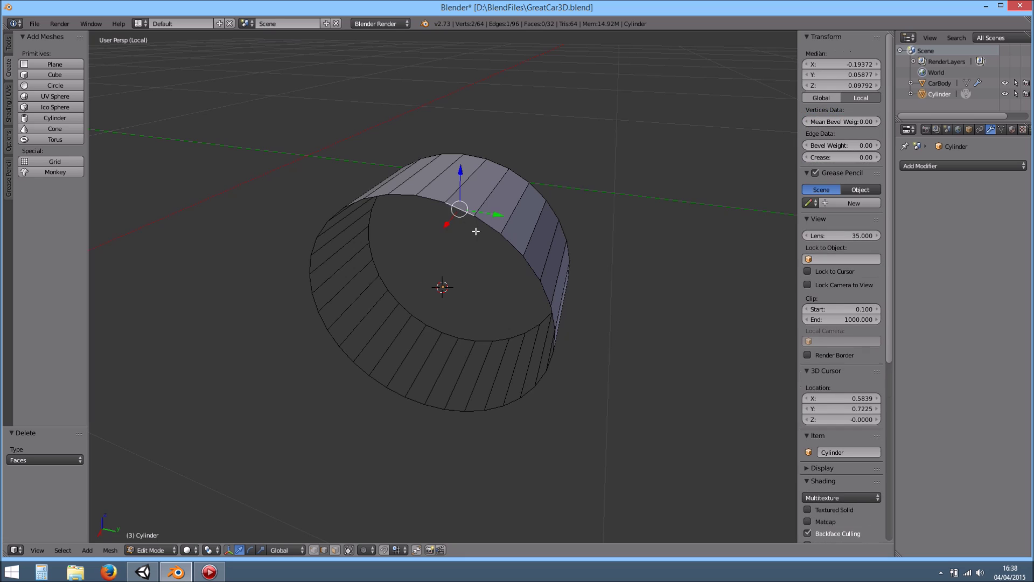
pyautogui.rightClick(461, 209)
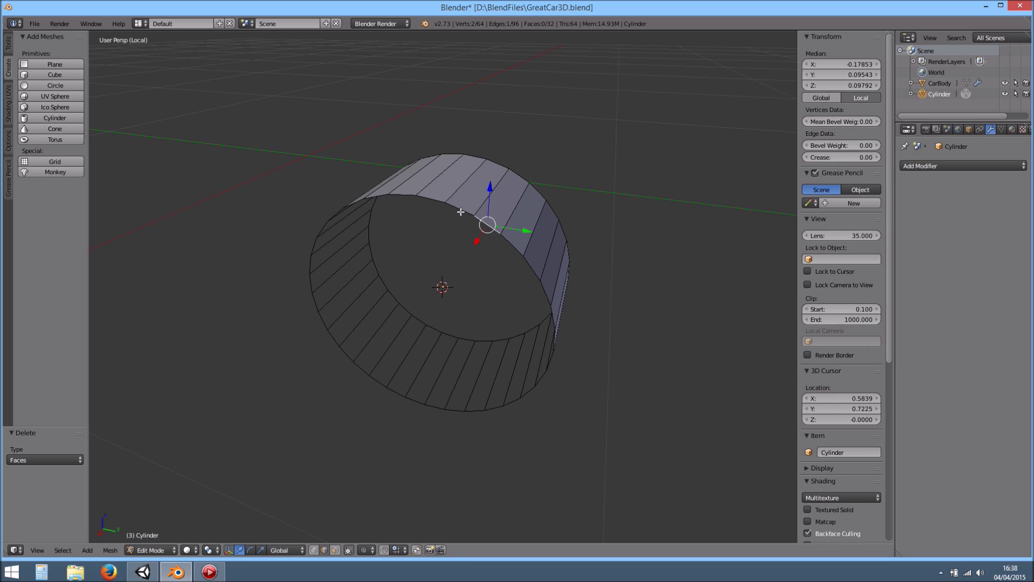
pyautogui.keyDown('shift'); pyautogui.rightClick(457, 208); pyautogui.keyUp('shift')
pyautogui.keyDown('shift'); pyautogui.rightClick(433, 197); pyautogui.keyUp('shift')
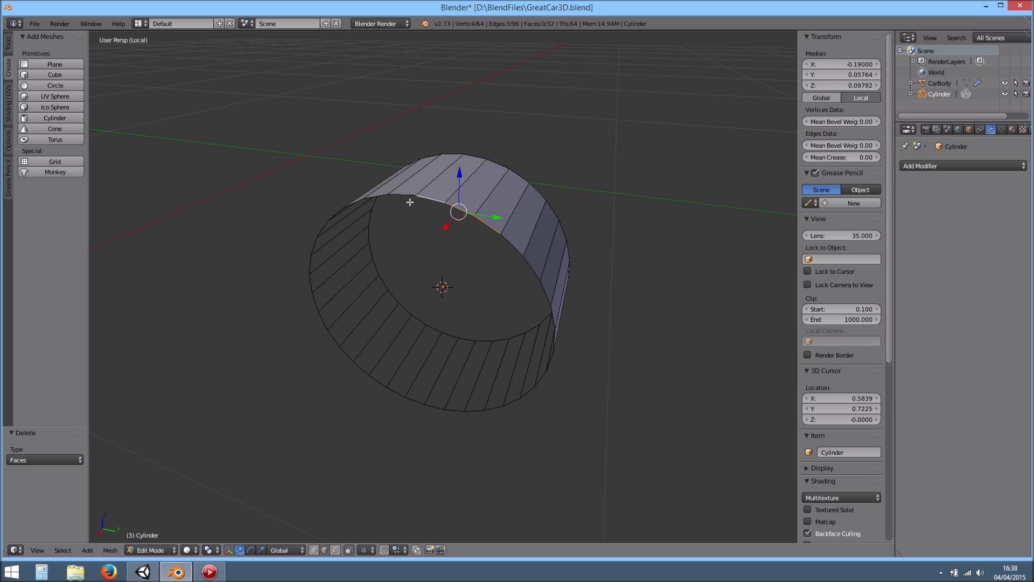
pyautogui.keyDown('shift'); pyautogui.rightClick(404, 197); pyautogui.keyUp('shift')
pyautogui.moveTo(484, 274); pyautogui.dragTo(473, 259, button='middle')
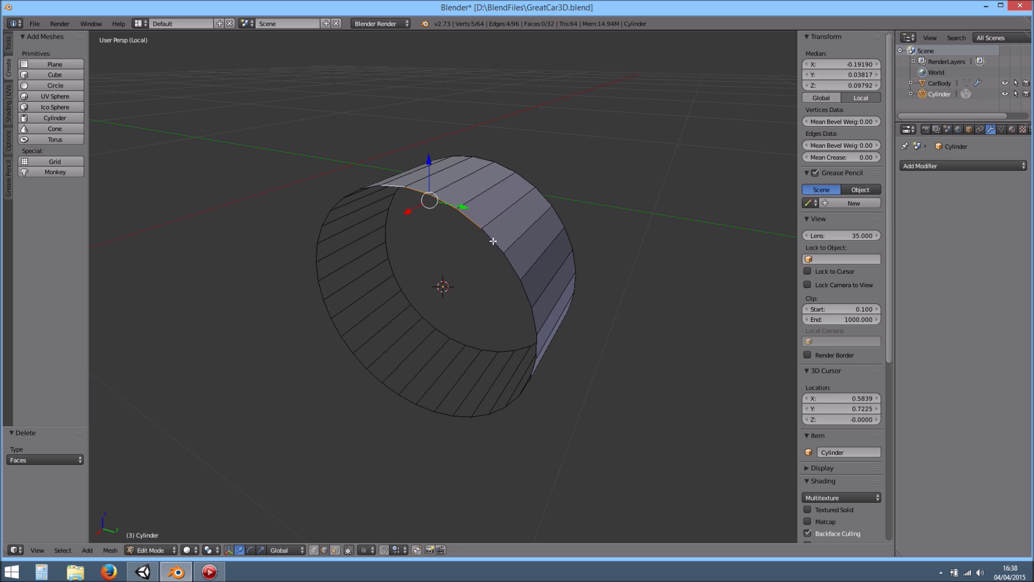
# Select the full edge loop around the wheel's outer opening, extrude it and scale it inward to form a flat ring
pyautogui.keyDown('alt'); pyautogui.rightClick(507, 256); pyautogui.keyUp('alt')
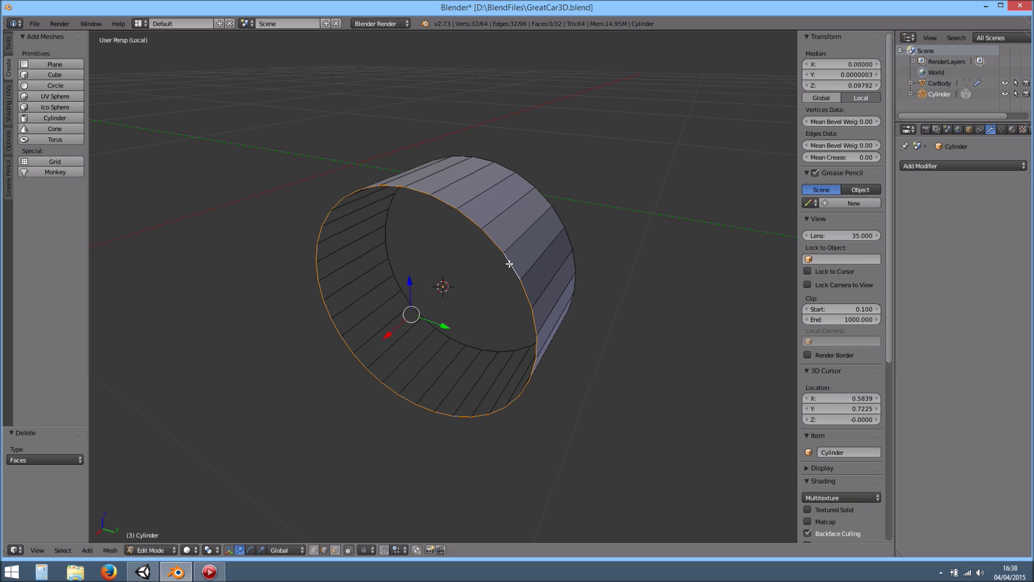
pyautogui.keyDown('shift'); pyautogui.rightClick(495, 242); pyautogui.keyUp('shift')
pyautogui.moveTo(489, 385); pyautogui.dragTo(526, 379, button='middle')
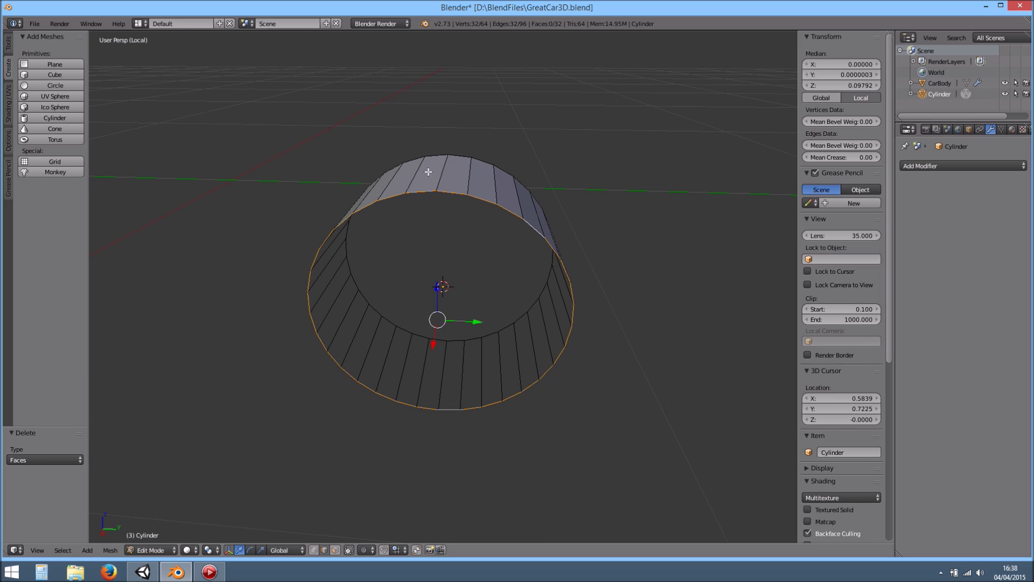
pyautogui.moveTo(470, 303)
pyautogui.mouseDown(button='middle')
pyautogui.moveTo(513, 300)
pyautogui.moveTo(452, 291)
pyautogui.moveTo(478, 320)
pyautogui.mouseUp(button='middle')
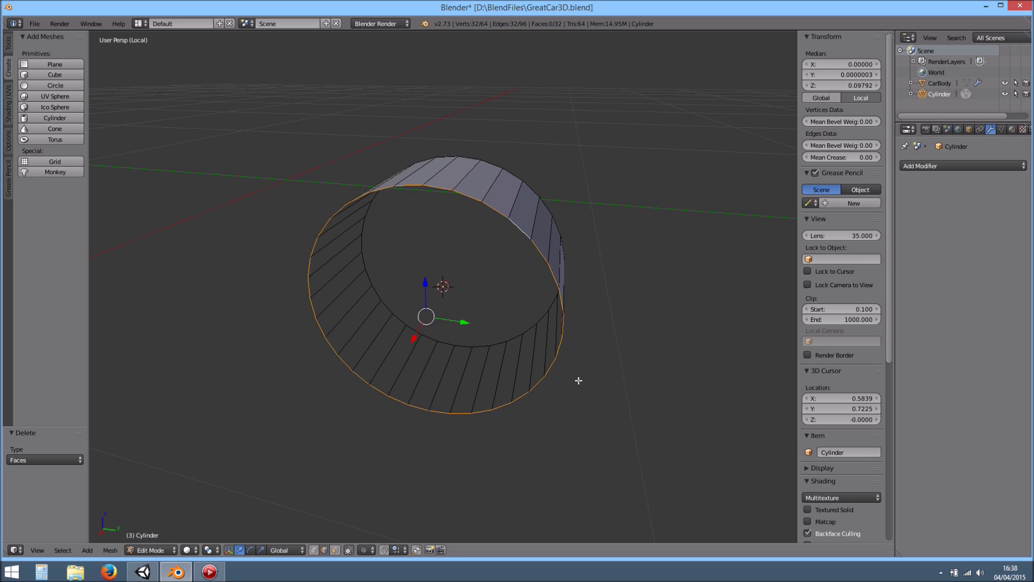
pyautogui.press('e')
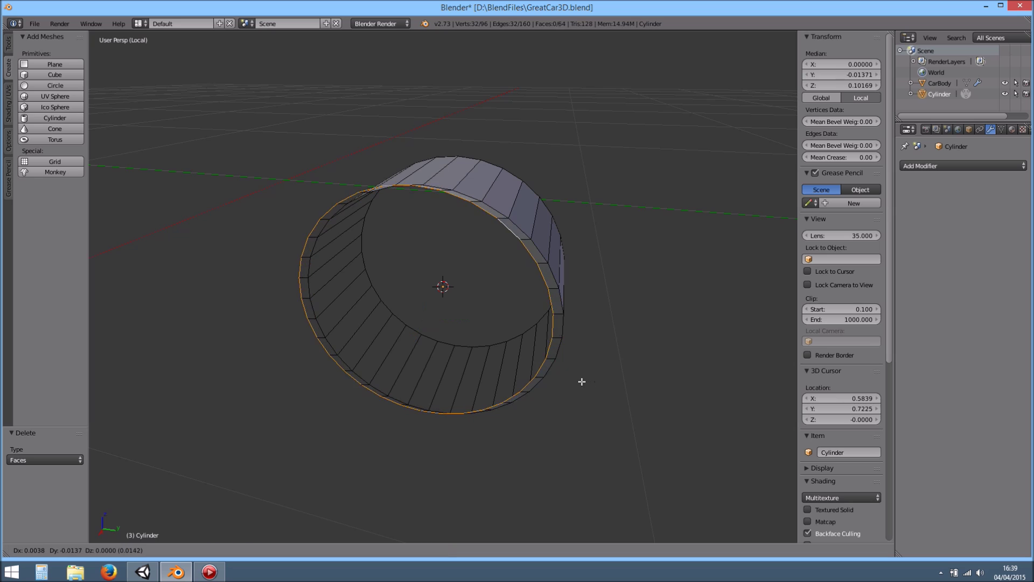
pyautogui.rightClick(584, 421)
pyautogui.press('s')
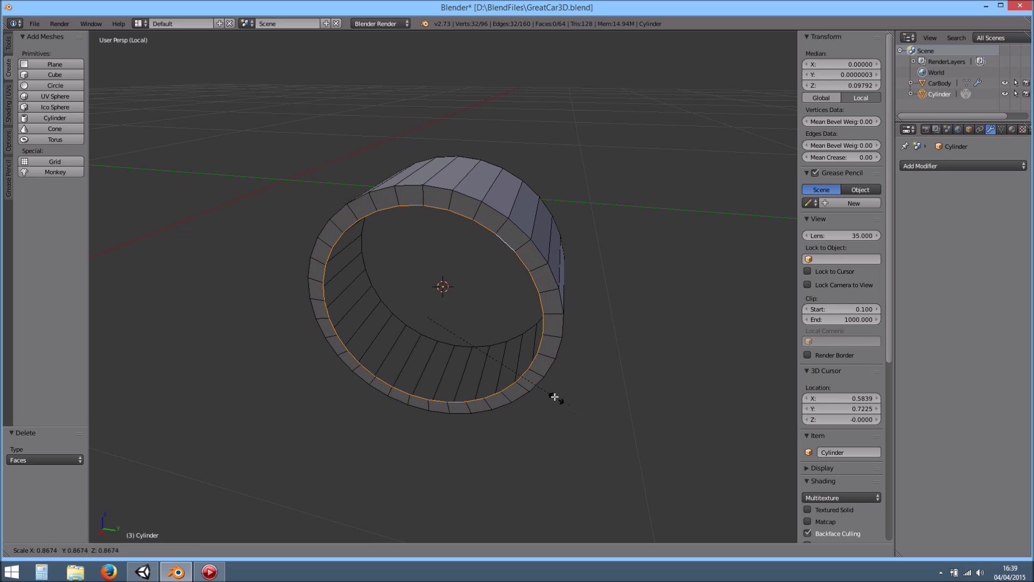
pyautogui.click(530, 383)
# Shift the ring's inner edge loop slightly along the X axis
pyautogui.moveTo(506, 389); pyautogui.dragTo(473, 386, button='middle')
pyautogui.moveTo(362, 323); pyautogui.dragTo(346, 325)
pyautogui.moveTo(346, 324); pyautogui.dragTo(618, 388, button='middle')
pyautogui.moveTo(546, 364); pyautogui.dragTo(604, 384, button='middle')
# Extrude the inner edge loop again, scaled inward, and move it about 0.008 along X
pyautogui.press('e')
pyautogui.press('s')
pyautogui.click(566, 369)
pyautogui.moveTo(506, 326); pyautogui.dragTo(499, 323)
pyautogui.moveTo(571, 335); pyautogui.dragTo(466, 370, button='middle')
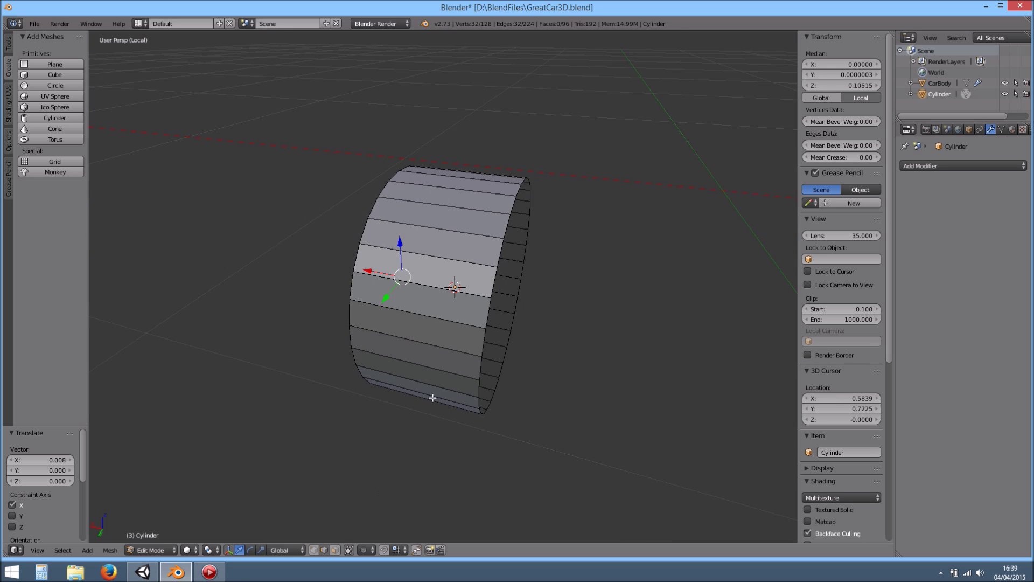
# Select the edge loop around the wheel's back opening and set its median Y and Z to 0
pyautogui.keyDown('alt'); pyautogui.rightClick(486, 318); pyautogui.keyUp('alt')
pyautogui.moveTo(566, 343); pyautogui.dragTo(476, 295, button='middle')
pyautogui.moveTo(477, 295)
pyautogui.mouseDown()
pyautogui.moveTo(454, 287)
pyautogui.moveTo(474, 291)
pyautogui.mouseUp()
pyautogui.click(830, 84)
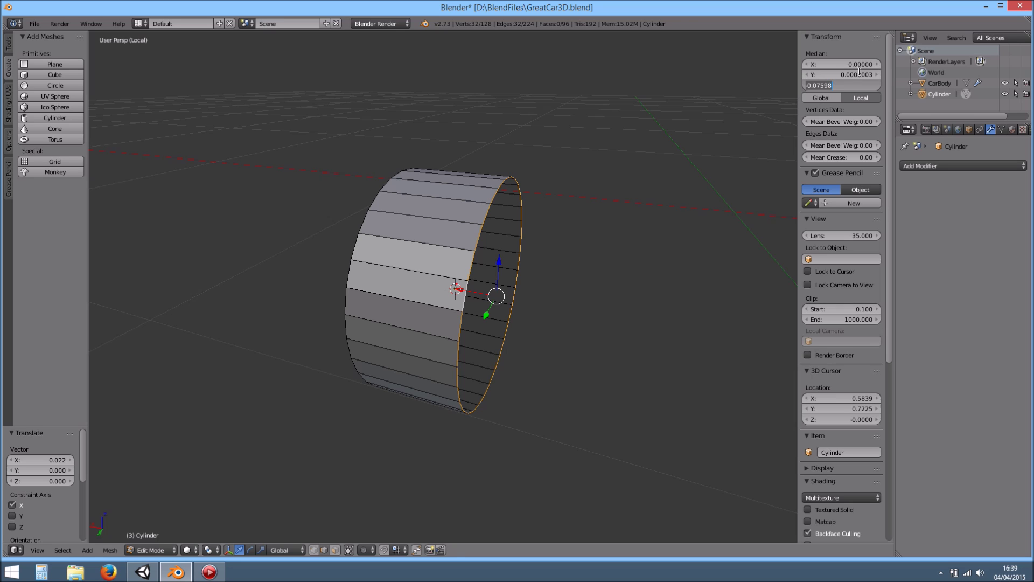
pyautogui.click(466, 291)
pyautogui.moveTo(465, 290)
pyautogui.mouseDown()
pyautogui.moveTo(477, 287)
pyautogui.moveTo(468, 287)
pyautogui.mouseUp()
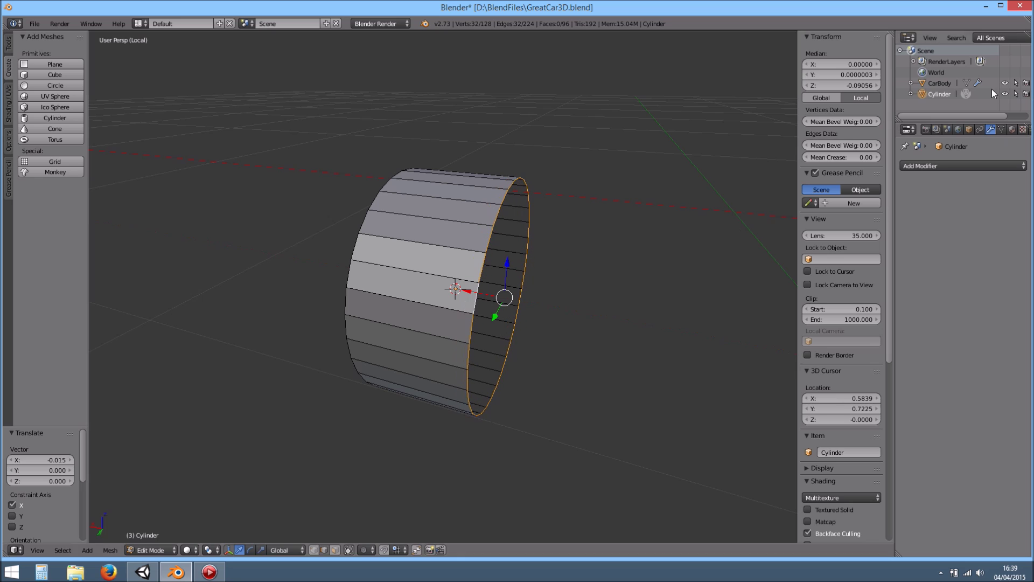
pyautogui.click(842, 76)
pyautogui.click(840, 85)
pyautogui.click(841, 85)
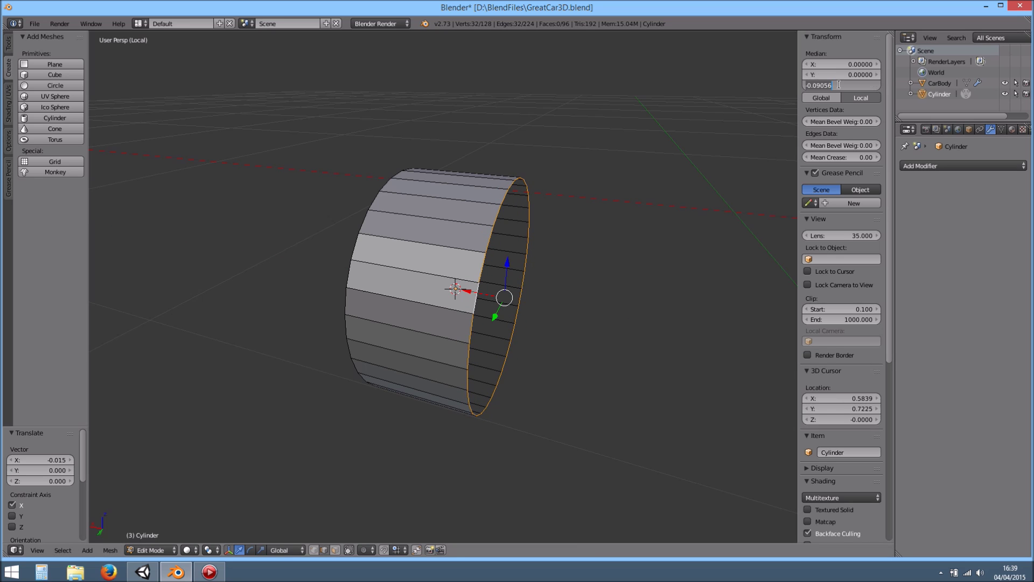
pyautogui.press('Return')
# Return to Object Mode and add a Mirror modifier to the wheel
pyautogui.moveTo(508, 244); pyautogui.dragTo(466, 178, button='middle')
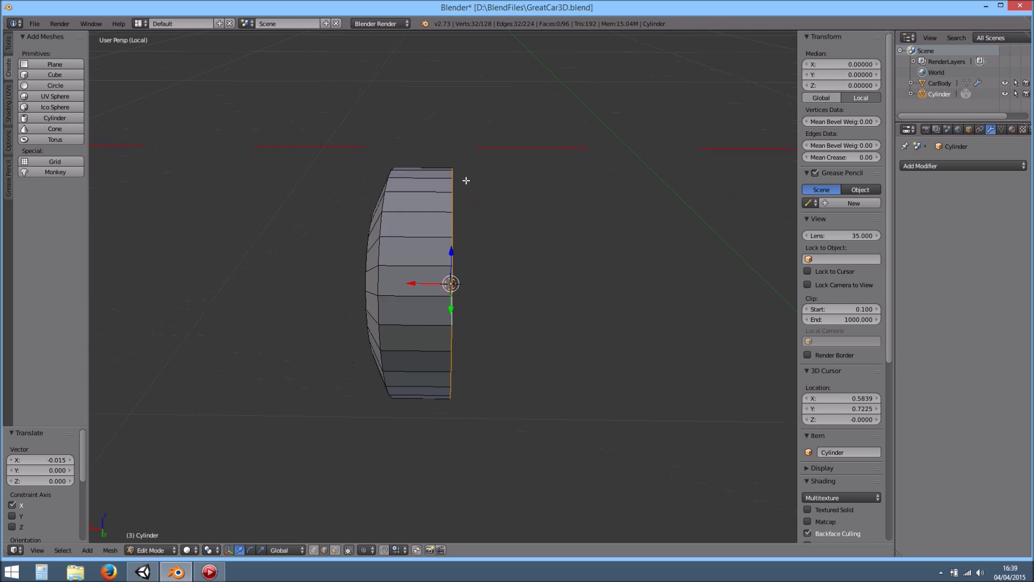
pyautogui.moveTo(437, 308); pyautogui.dragTo(489, 311, button='middle')
pyautogui.press('Tab')
pyautogui.click(962, 166)
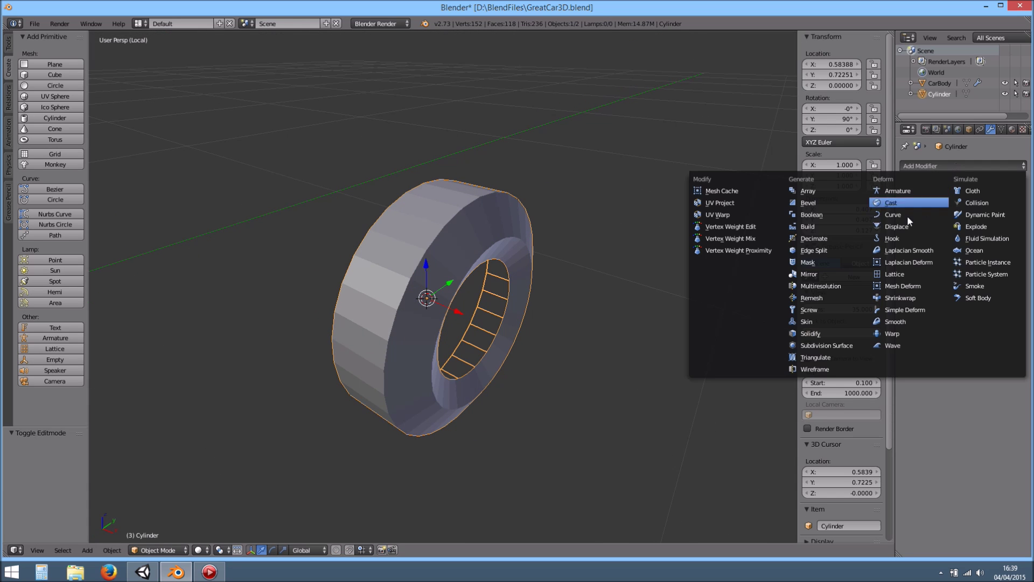
pyautogui.click(814, 274)
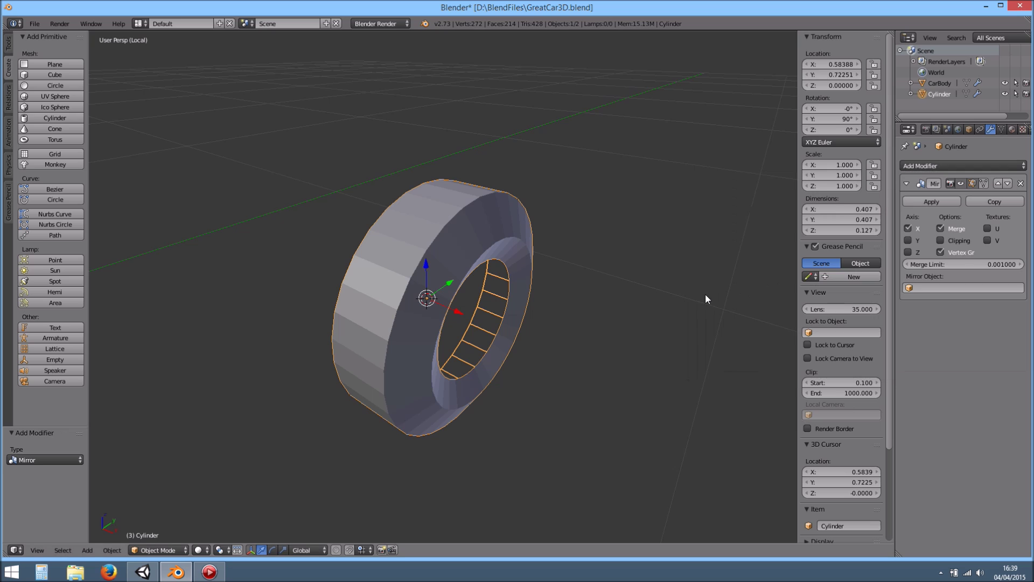
# Try mirroring the wheel across the Z axis in place of X, and revert to the X axis
pyautogui.click(908, 229)
pyautogui.click(908, 252)
pyautogui.moveTo(700, 254); pyautogui.dragTo(803, 260, button='middle')
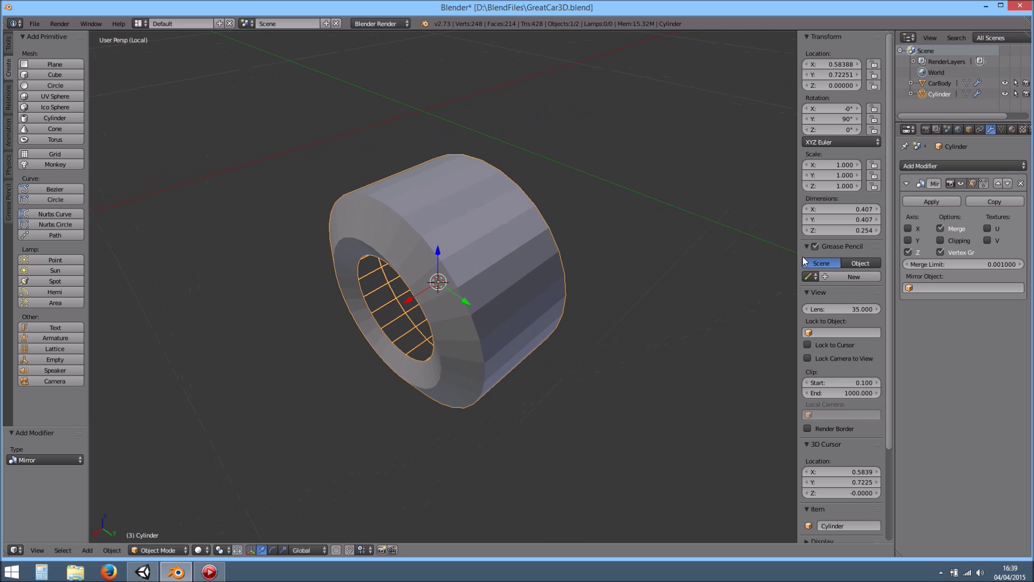
pyautogui.click(908, 253)
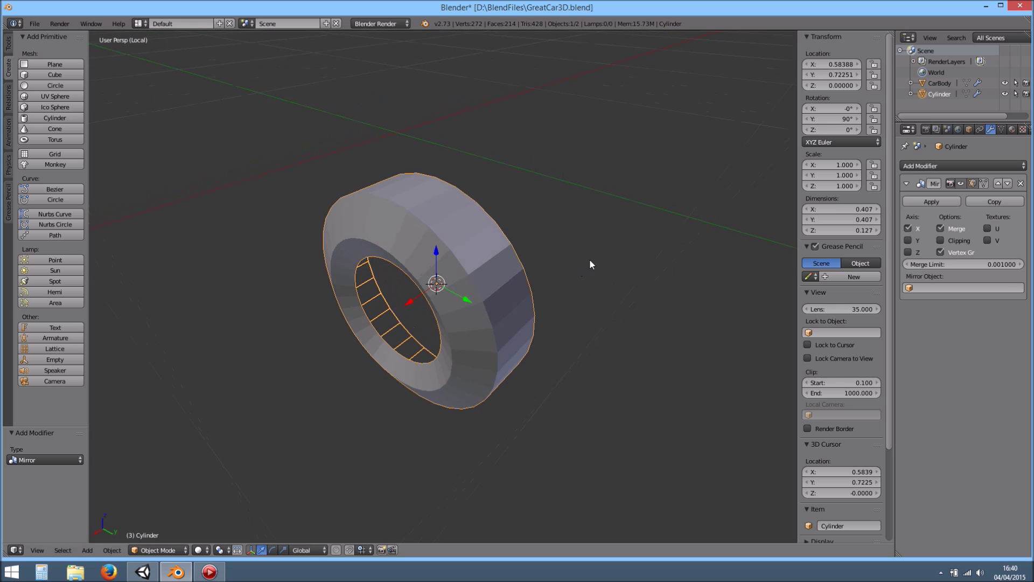
# Apply the wheel's rotation so the Mirror modifier follows the global X axis
pyautogui.click(112, 550)
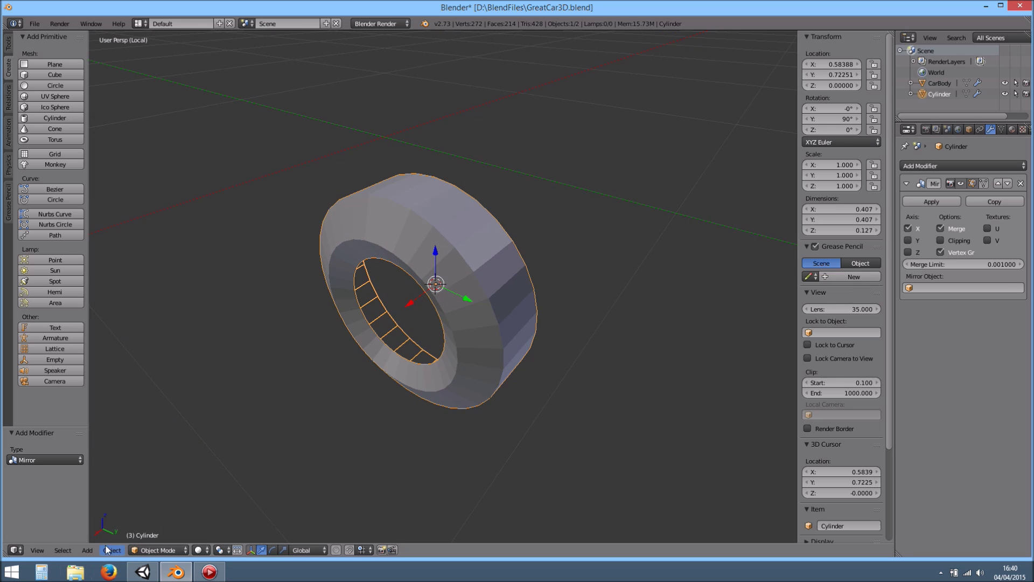
pyautogui.click(112, 550)
pyautogui.moveTo(140, 468)
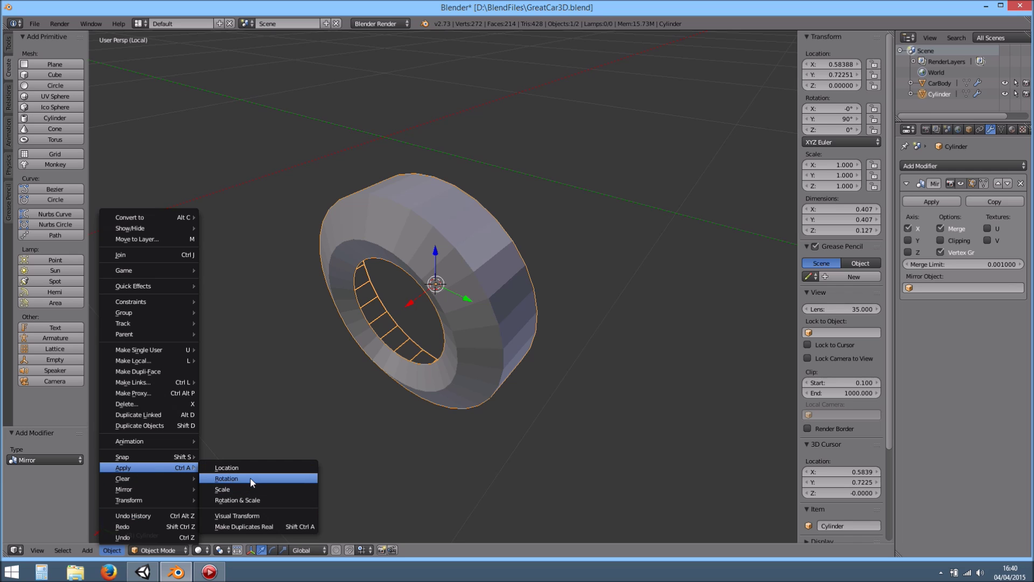
pyautogui.click(250, 478)
pyautogui.moveTo(574, 353)
pyautogui.mouseDown(button='middle')
pyautogui.moveTo(529, 345)
pyautogui.moveTo(584, 354)
pyautogui.mouseUp(button='middle')
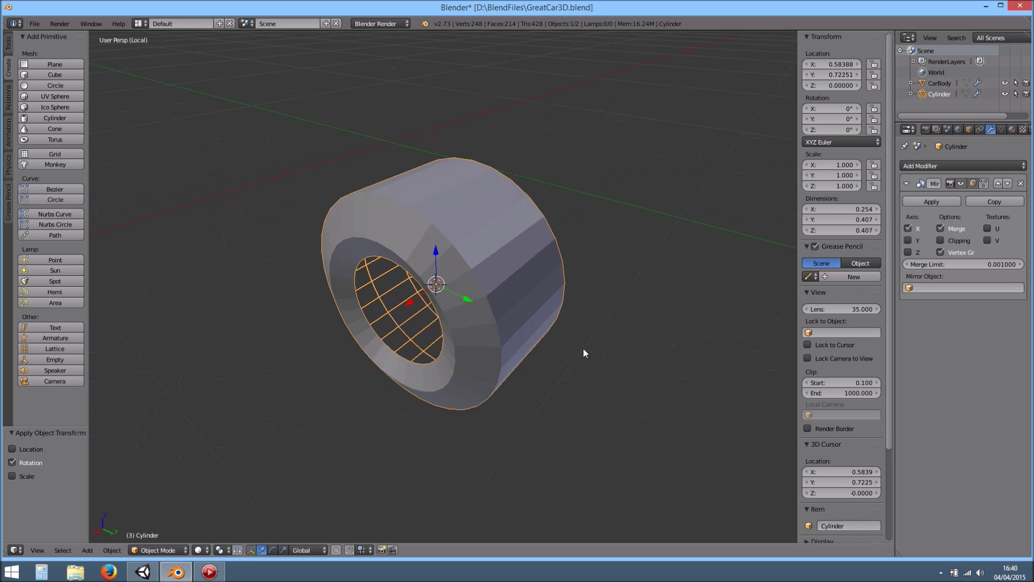
# Set the wheel's shading to smooth
pyautogui.moveTo(487, 307); pyautogui.dragTo(97, 63, button='middle')
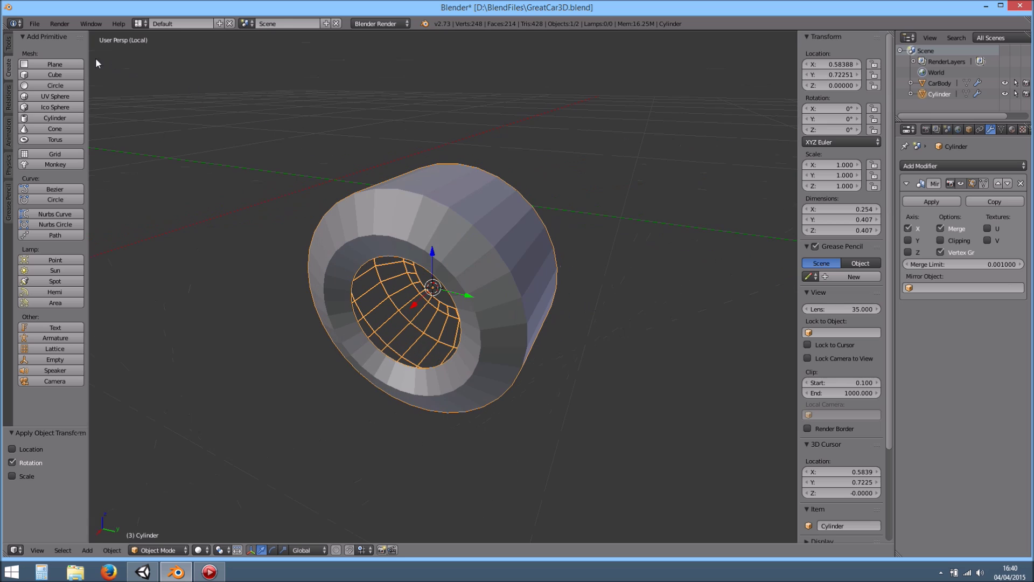
pyautogui.click(8, 44)
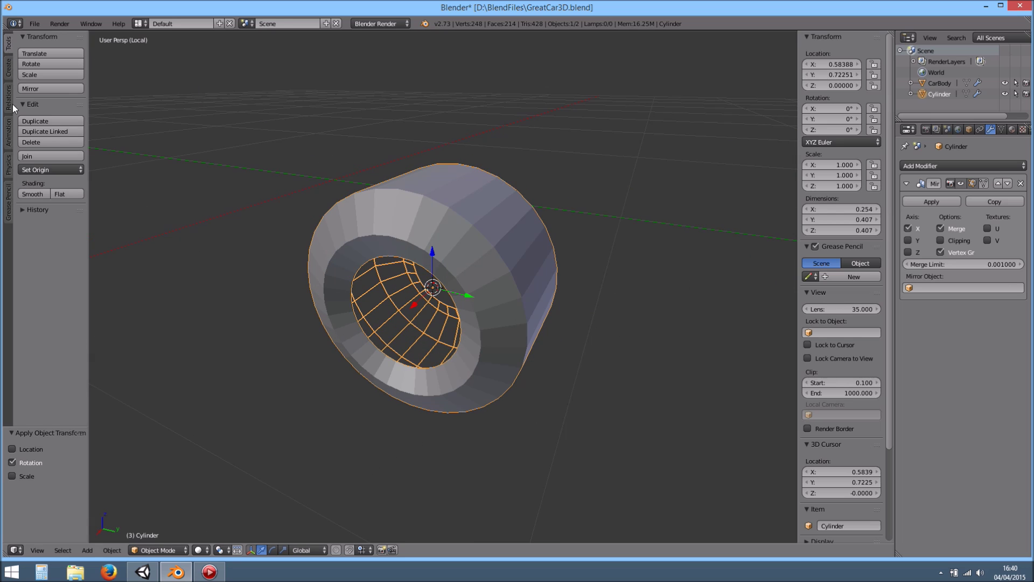
pyautogui.click(32, 194)
pyautogui.moveTo(409, 183)
pyautogui.mouseDown(button='middle')
pyautogui.moveTo(491, 168)
pyautogui.moveTo(530, 186)
pyautogui.moveTo(435, 191)
pyautogui.moveTo(505, 225)
pyautogui.moveTo(386, 218)
pyautogui.moveTo(554, 240)
pyautogui.moveTo(510, 261)
pyautogui.moveTo(466, 305)
pyautogui.moveTo(506, 277)
pyautogui.moveTo(298, 302)
pyautogui.moveTo(328, 316)
pyautogui.moveTo(489, 326)
pyautogui.moveTo(524, 295)
pyautogui.moveTo(522, 248)
pyautogui.moveTo(400, 187)
pyautogui.mouseUp(button='middle')
# Extrude the edge loop around the wheel's outer opening inward along X and set the new loop's median X to 0
pyautogui.press('Tab')
pyautogui.scroll(3, 466, 306)
pyautogui.rightClick(379, 174)
pyautogui.keyDown('alt'); pyautogui.rightClick(394, 179); pyautogui.keyUp('alt')
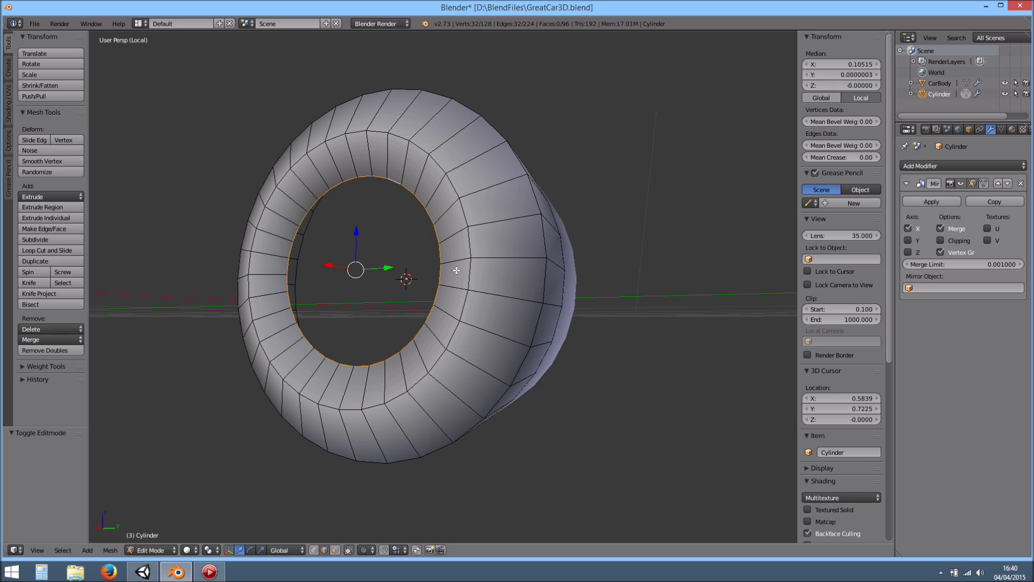
pyautogui.moveTo(457, 288); pyautogui.dragTo(448, 312, button='middle')
pyautogui.press('e')
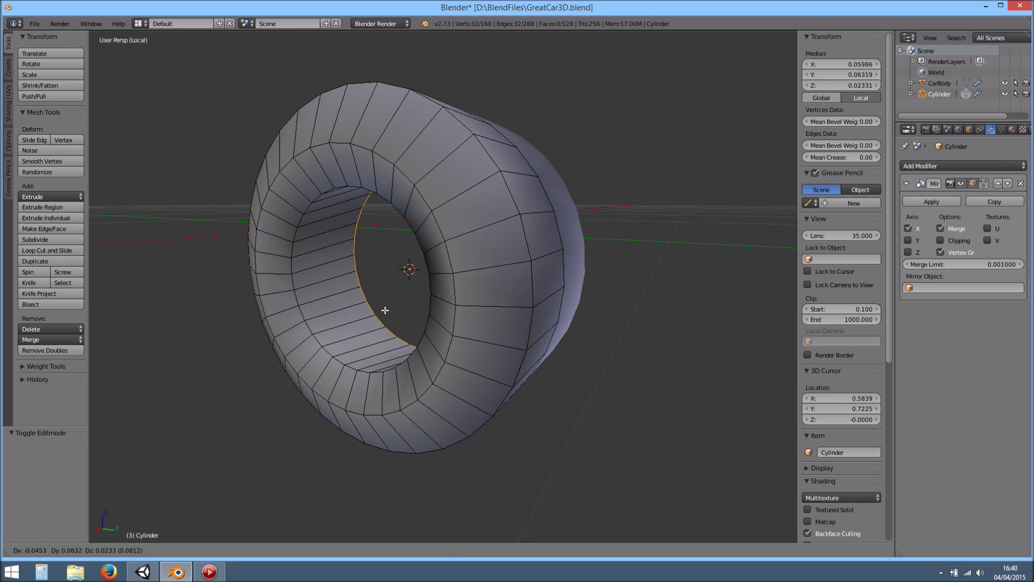
pyautogui.press('x')
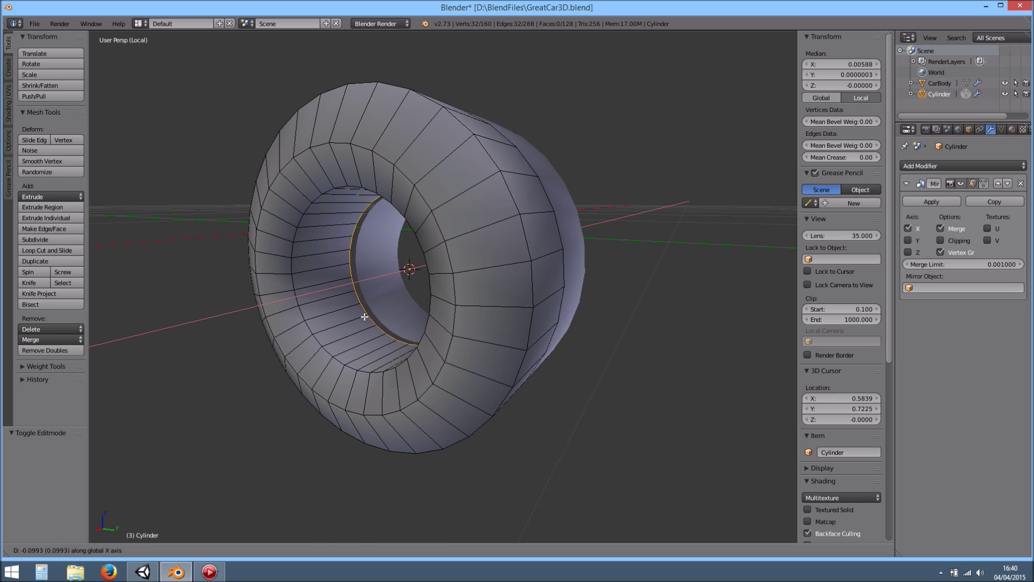
pyautogui.click(361, 317)
pyautogui.click(843, 65)
pyautogui.write('0')
pyautogui.press('Return')
# Select the edge loop around the rim of the wheel's outer opening and mark it sharp
pyautogui.moveTo(398, 215); pyautogui.dragTo(539, 180, button='middle')
pyautogui.moveTo(479, 224); pyautogui.dragTo(368, 282, button='middle')
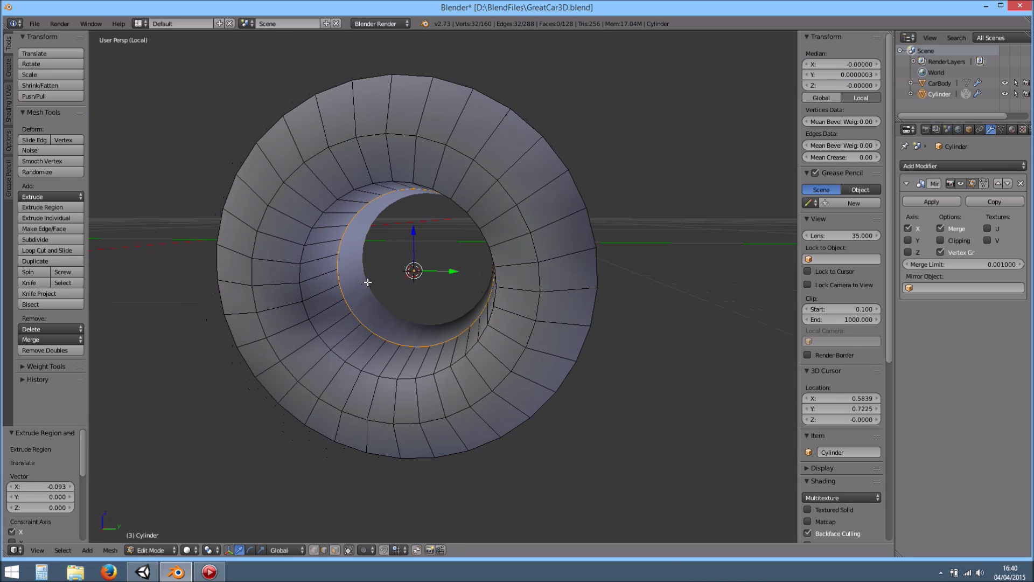
pyautogui.press('a')
pyautogui.keyDown('alt'); pyautogui.rightClick(302, 254); pyautogui.keyUp('alt')
pyautogui.moveTo(365, 272); pyautogui.dragTo(331, 259, button='middle')
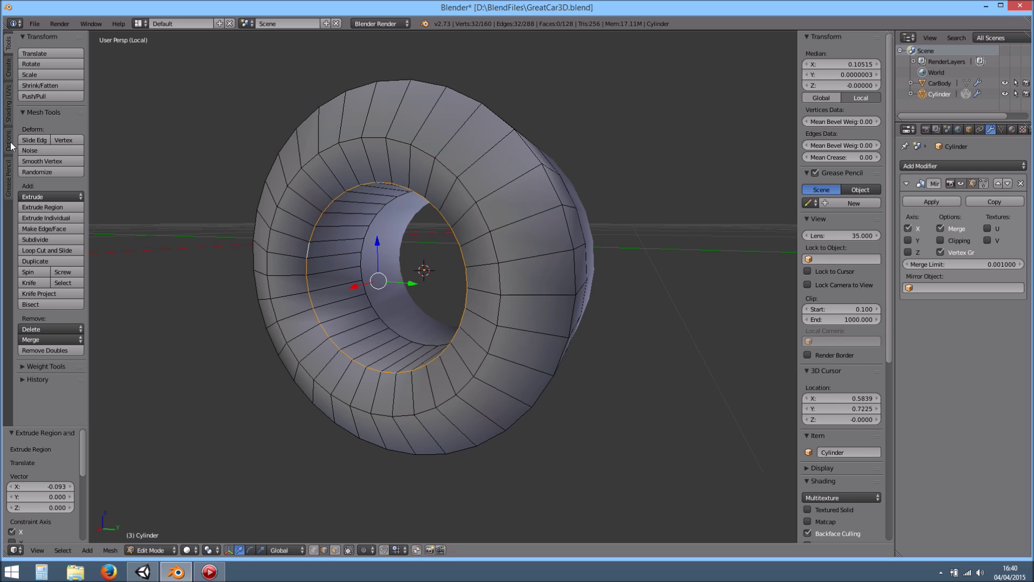
pyautogui.click(10, 121)
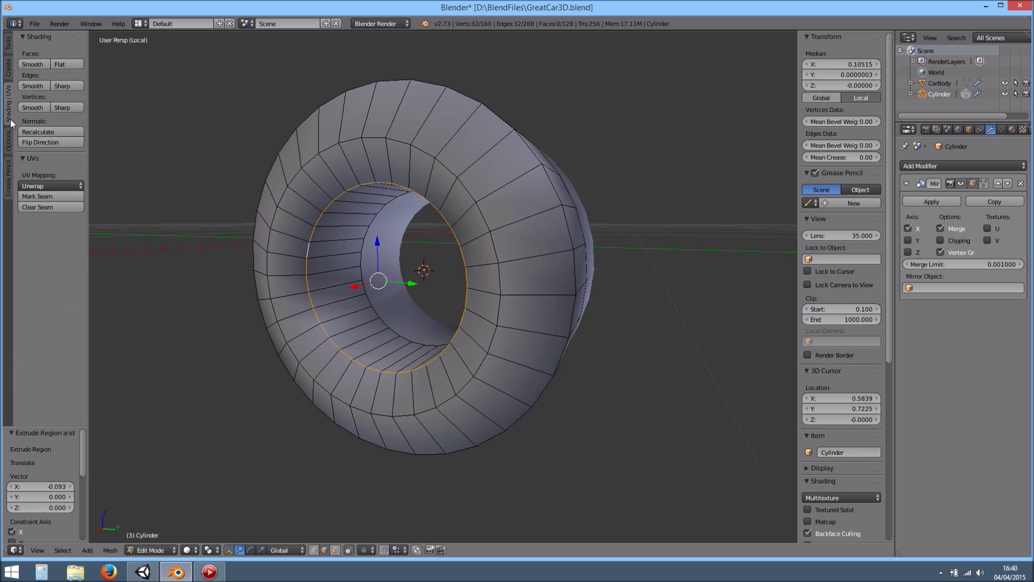
pyautogui.click(67, 86)
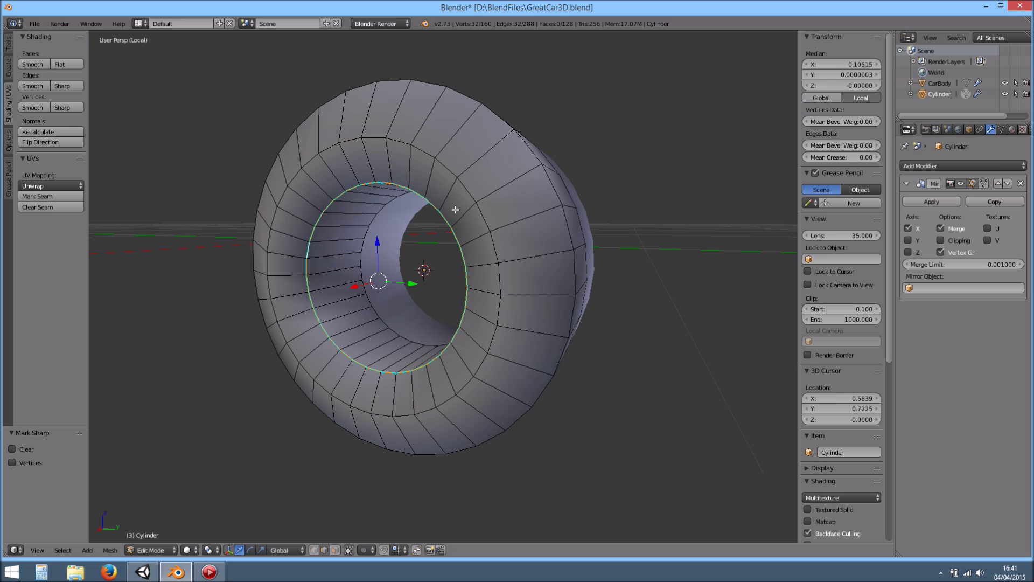
# Check the wheel's shading in Object Mode and rename the Cylinder object as Tire
pyautogui.press('Tab')
pyautogui.moveTo(462, 225); pyautogui.dragTo(426, 284, button='middle')
pyautogui.press('Tab')
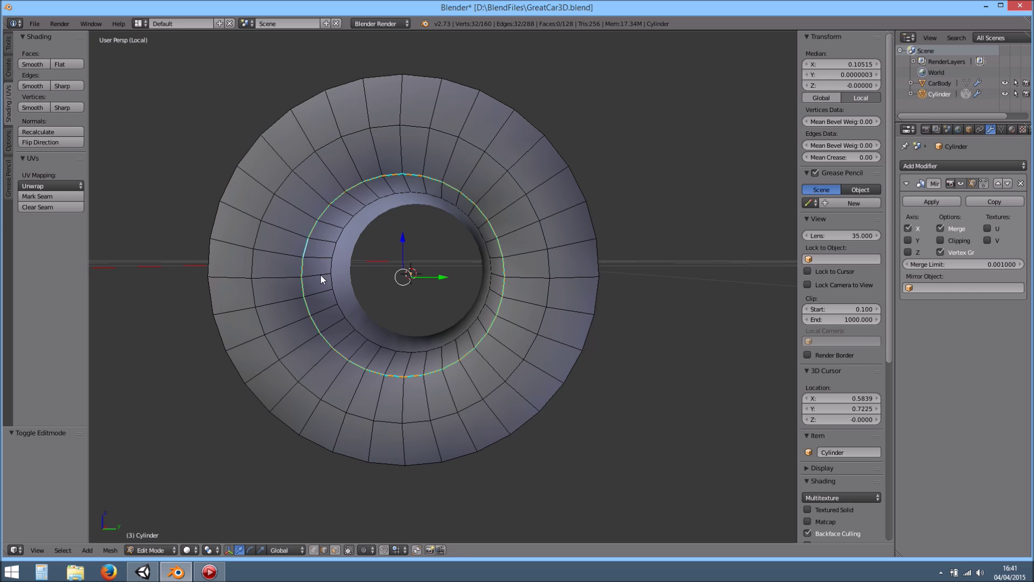
pyautogui.press('Tab')
pyautogui.moveTo(387, 274); pyautogui.dragTo(415, 290, button='middle')
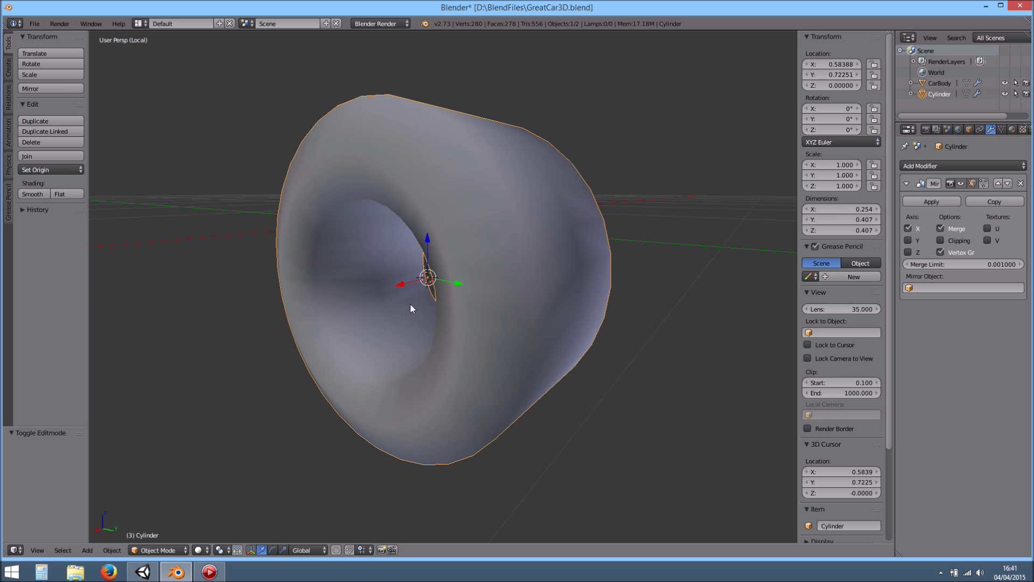
pyautogui.scroll(-2, 411, 308)
pyautogui.doubleClick(938, 94)
pyautogui.write('Tire')
pyautogui.press('Return')
# Enter Edit Mode on the tire and face its opening in the right orthographic view
pyautogui.moveTo(482, 200); pyautogui.dragTo(519, 233, button='middle')
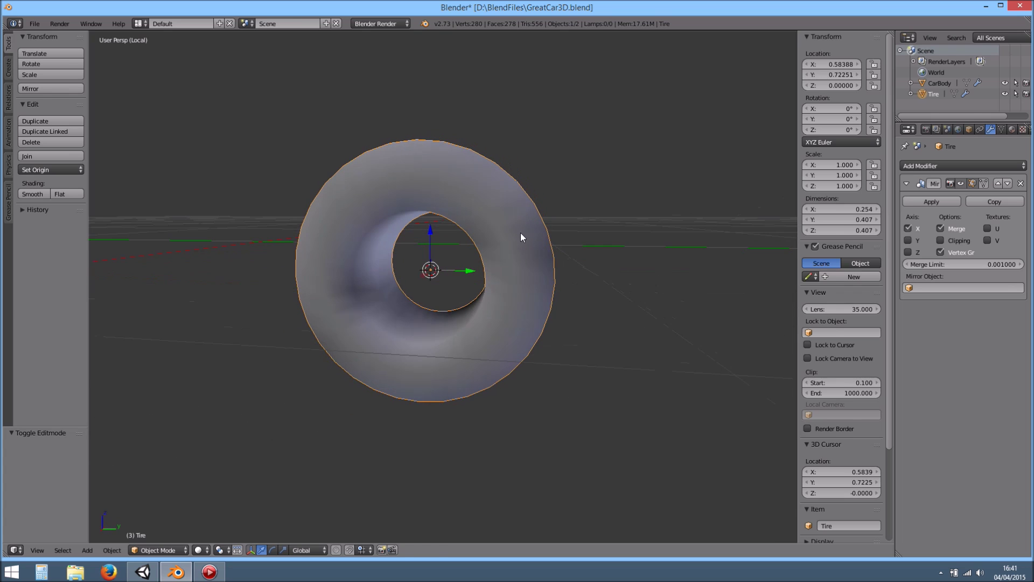
pyautogui.press('Tab')
pyautogui.scroll(2, 447, 228)
pyautogui.keyDown('shift'); pyautogui.moveTo(427, 244); pyautogui.dragTo(458, 247, button='middle'); pyautogui.keyUp('shift')
pyautogui.moveTo(458, 256); pyautogui.dragTo(375, 197, button='middle')
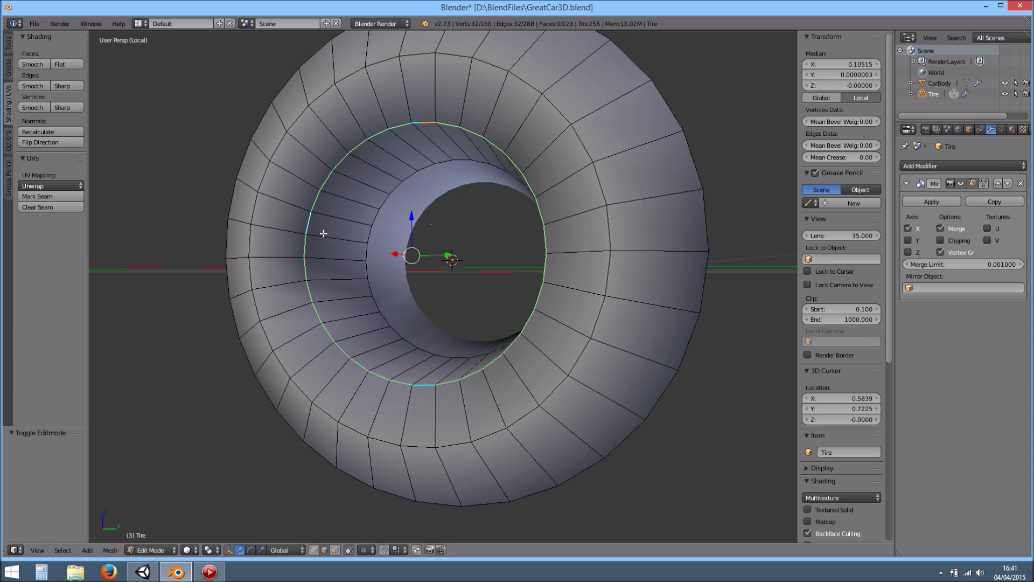
pyautogui.moveTo(391, 255); pyautogui.dragTo(579, 305, button='middle')
pyautogui.rightClick(577, 308)
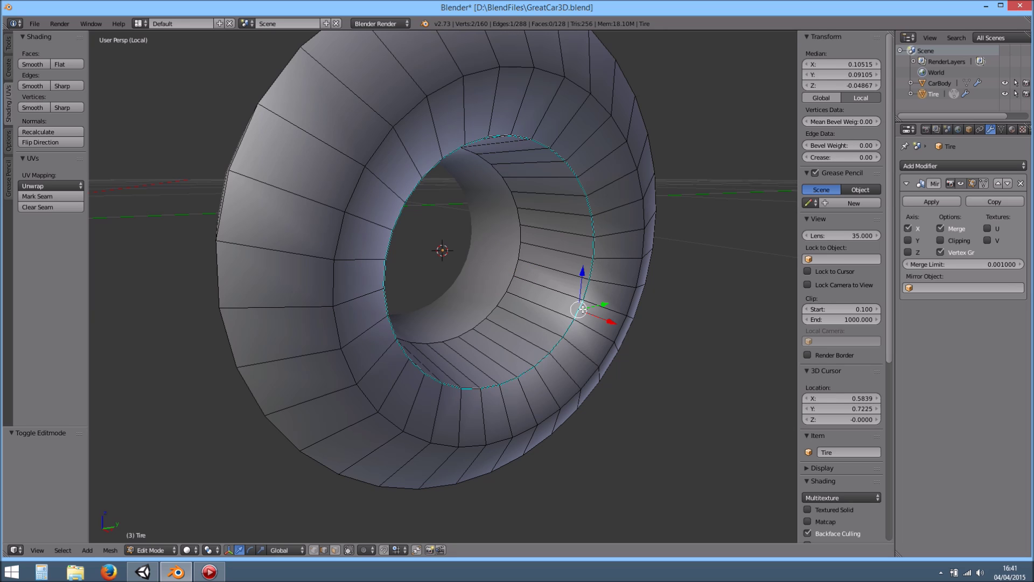
pyautogui.moveTo(591, 261); pyautogui.dragTo(556, 342, button='middle')
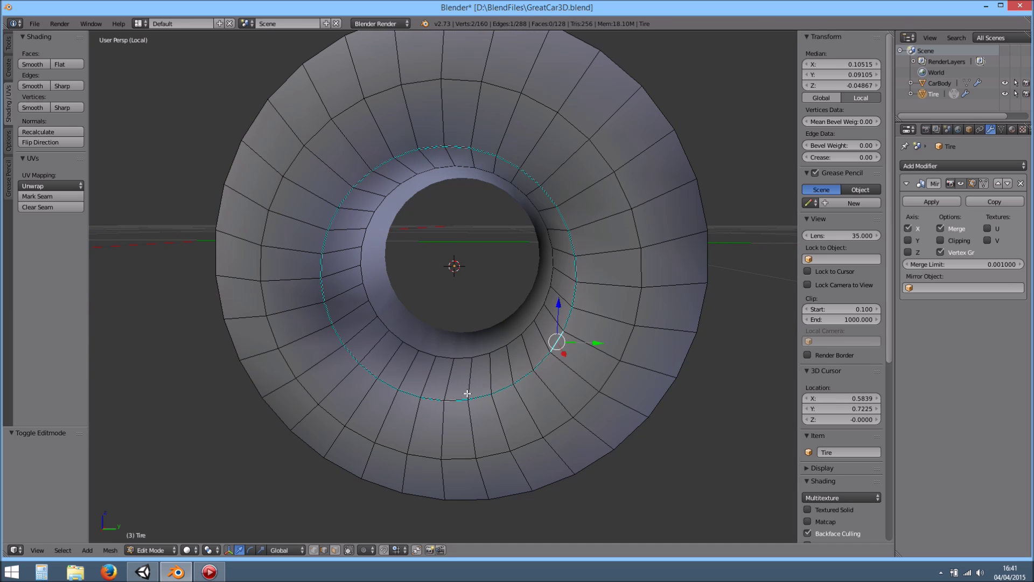
pyautogui.press('KP_1')
pyautogui.press('KP_3')
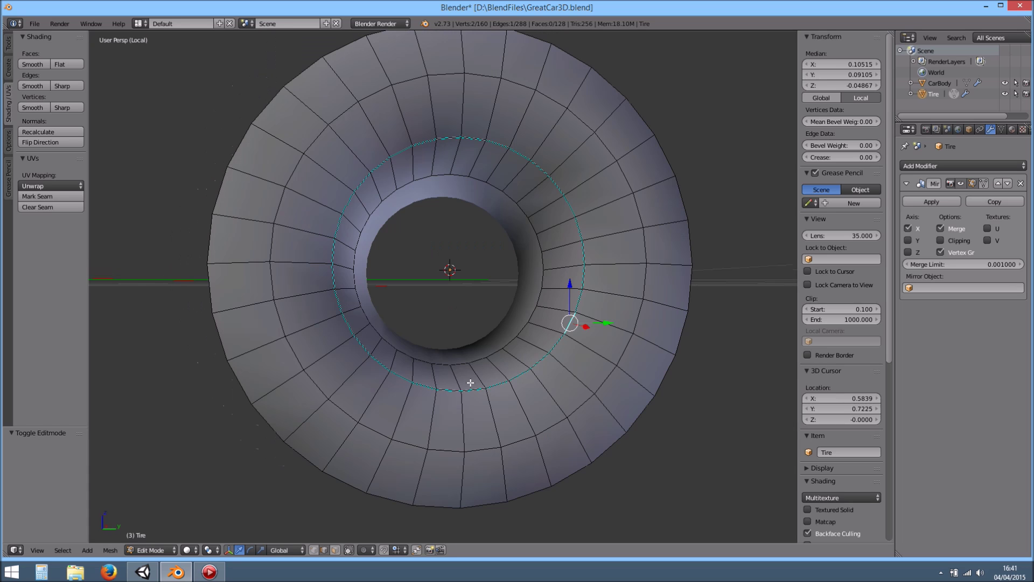
pyautogui.press('KP_5')
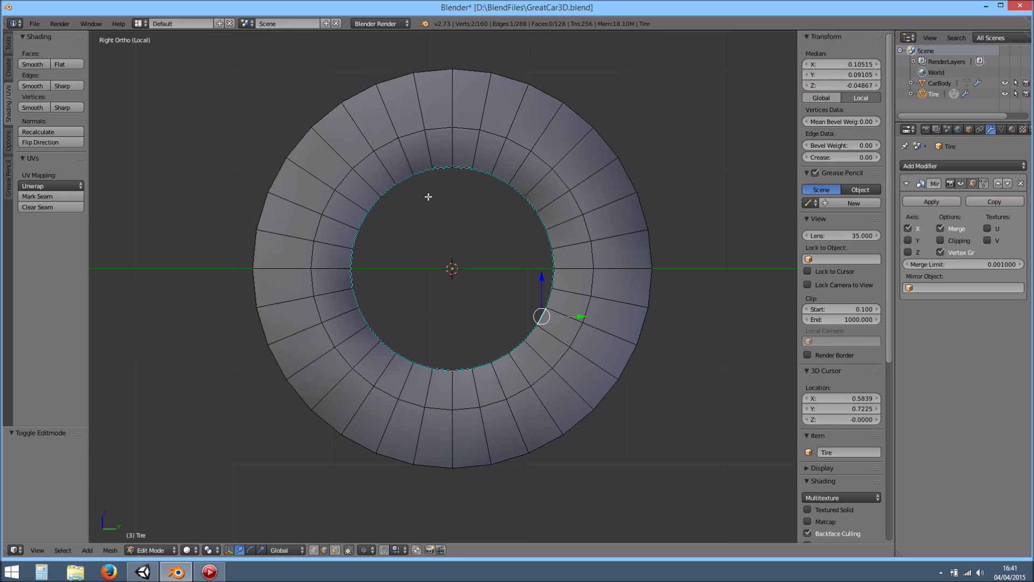
# Select two opposite edges of the sharp loop around the opening and create a strip face between them
pyautogui.rightClick(351, 277)
pyautogui.moveTo(495, 278); pyautogui.dragTo(527, 271, button='middle')
pyautogui.keyDown('shift'); pyautogui.rightClick(528, 270); pyautogui.keyUp('shift')
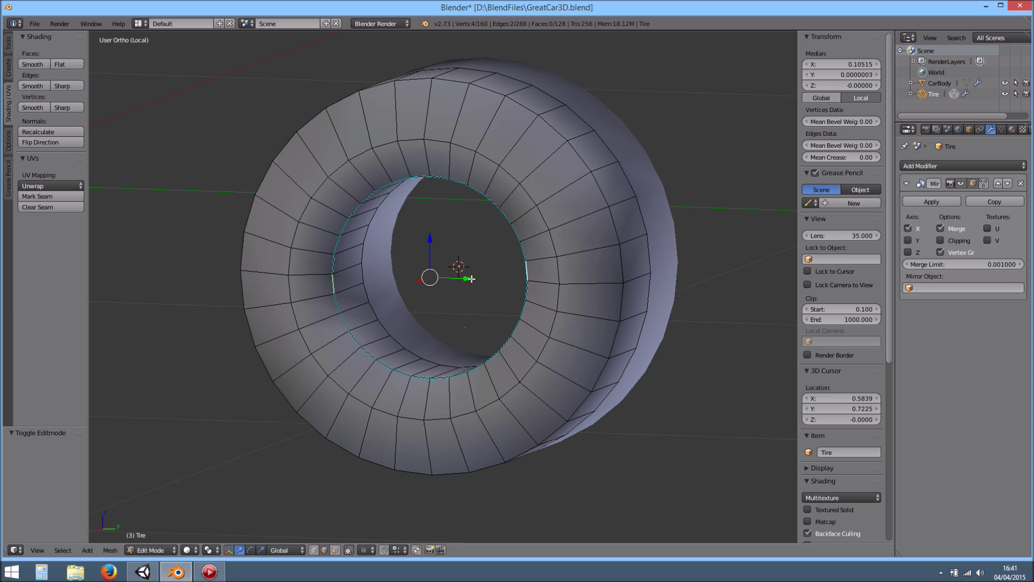
pyautogui.press('f')
# Recalculate the strip face's normals to the inside so it faces outward from the tire
pyautogui.moveTo(424, 298); pyautogui.dragTo(471, 321, button='middle')
pyautogui.scroll(3, 477, 321)
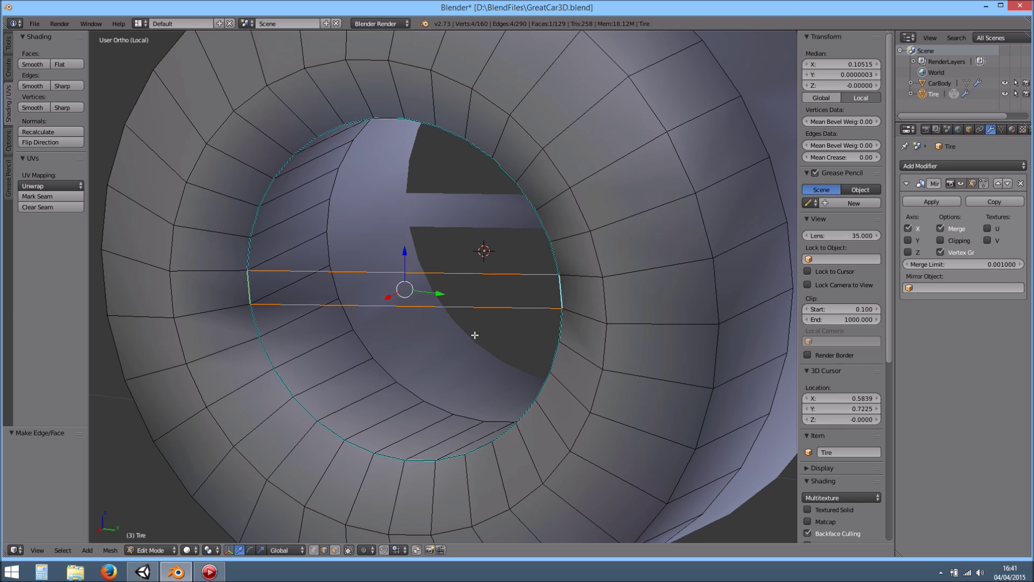
pyautogui.hotkey('ctrl', 'n')
pyautogui.hotkey('ctrl', 'shift', 'n')
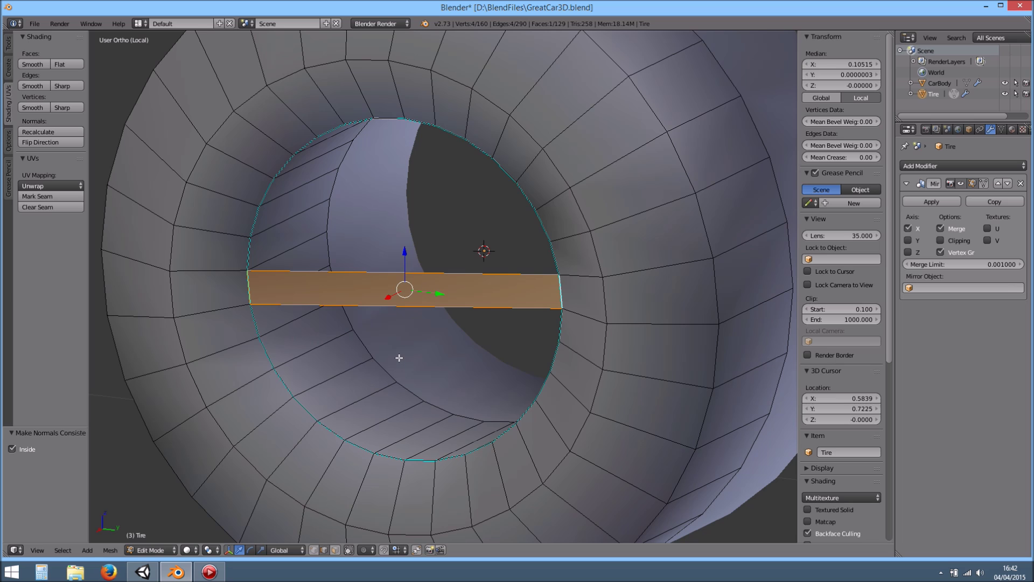
# Separate the strip face from the tire by selection and select the new object in Object Mode
pyautogui.press('p')
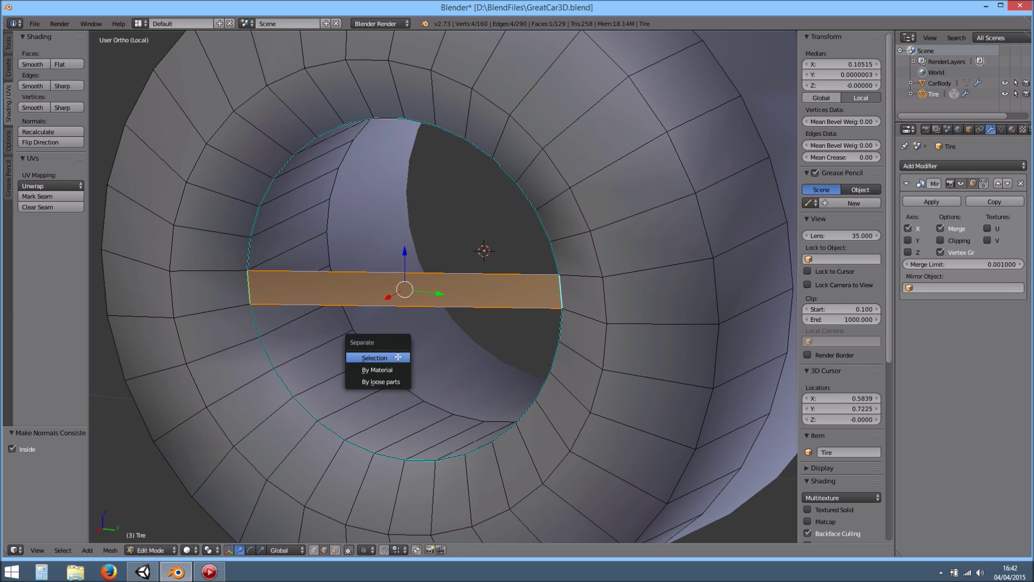
pyautogui.click(380, 357)
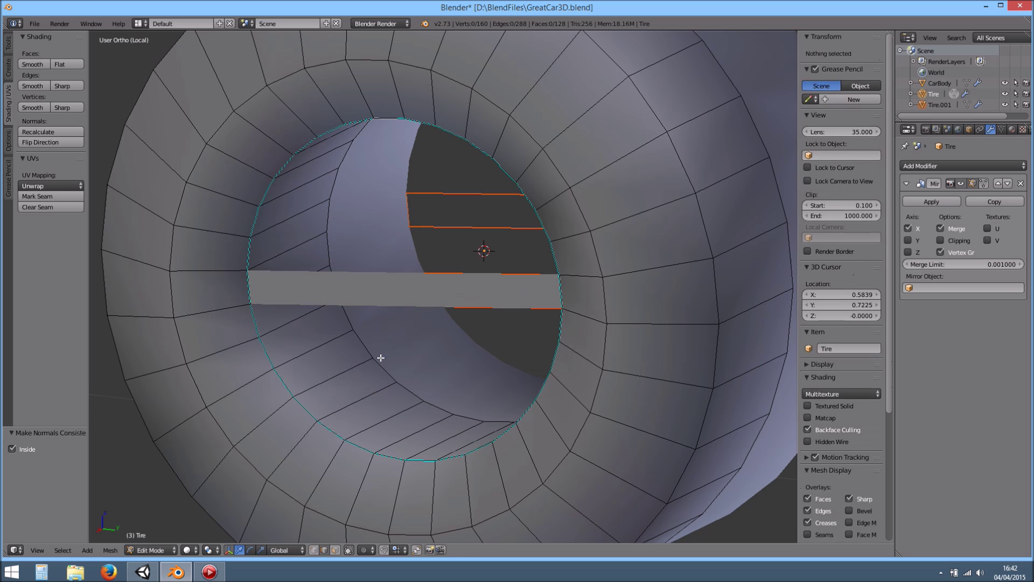
pyautogui.press('Tab')
pyautogui.rightClick(379, 301)
# Inspect the separated strip inside the tire, ending in the front perspective view
pyautogui.scroll(-4, 380, 302)
pyautogui.moveTo(360, 326); pyautogui.dragTo(380, 361, button='middle')
pyautogui.scroll(4, 523, 345)
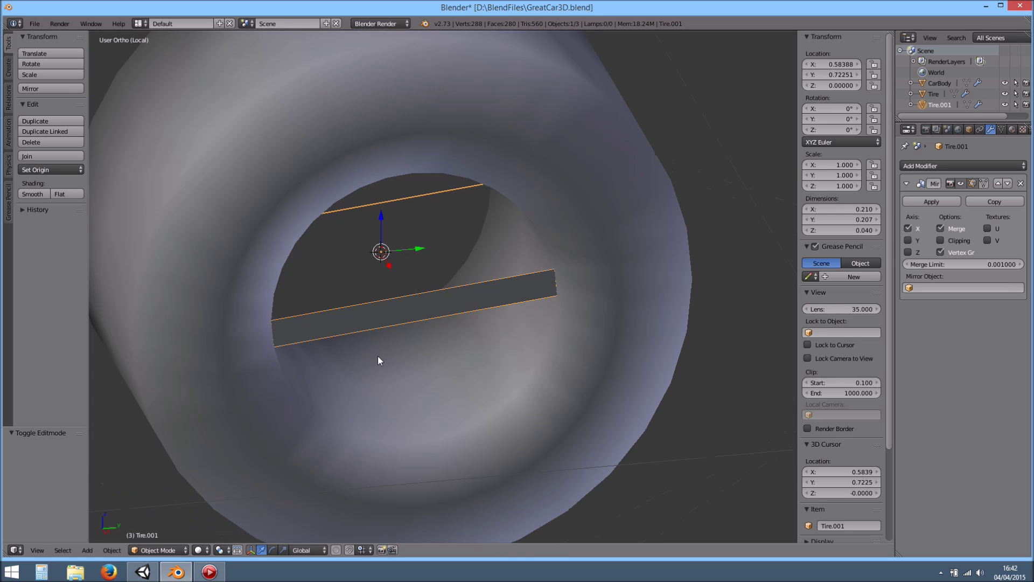
pyautogui.moveTo(484, 332); pyautogui.dragTo(533, 358, button='middle')
pyautogui.press('KP_1')
pyautogui.press('KP_5')
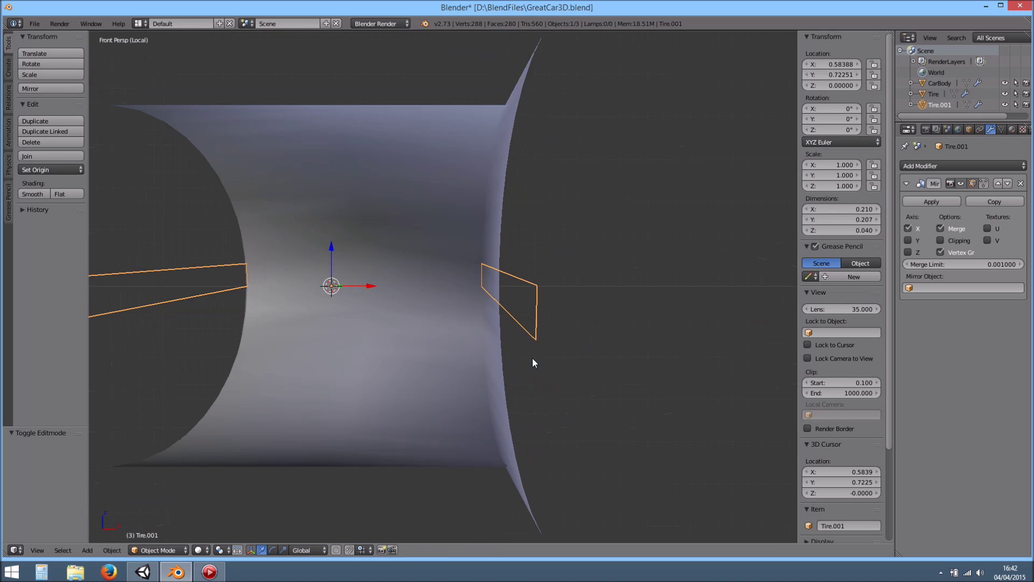
# Duplicate the strip face in place and rotate the copy -90° in the right orthographic view to form a cross
pyautogui.press('KP_3')
pyautogui.press('KP_5')
pyautogui.press('Tab')
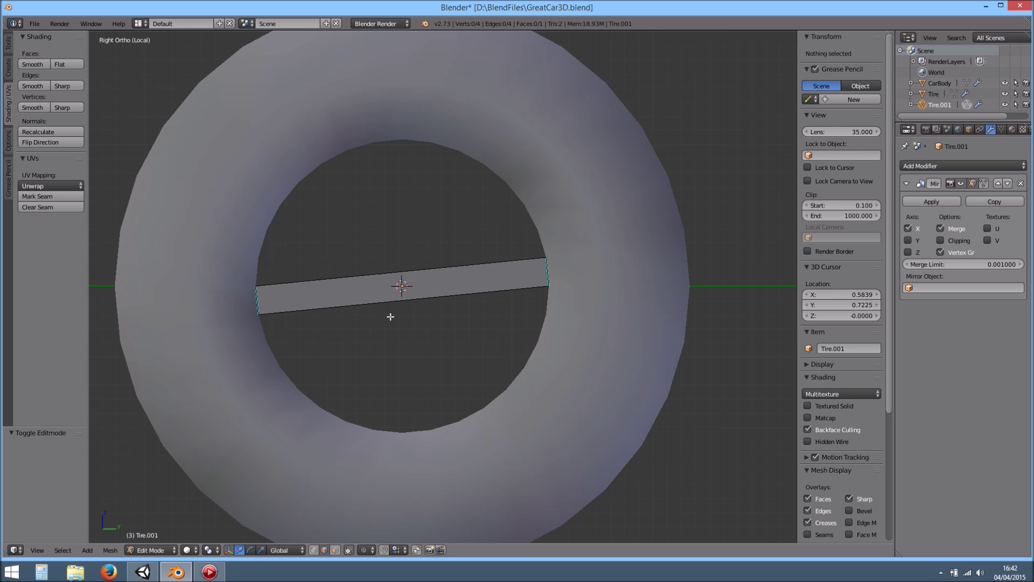
pyautogui.press('a')
pyautogui.press('a')
pyautogui.press('a')
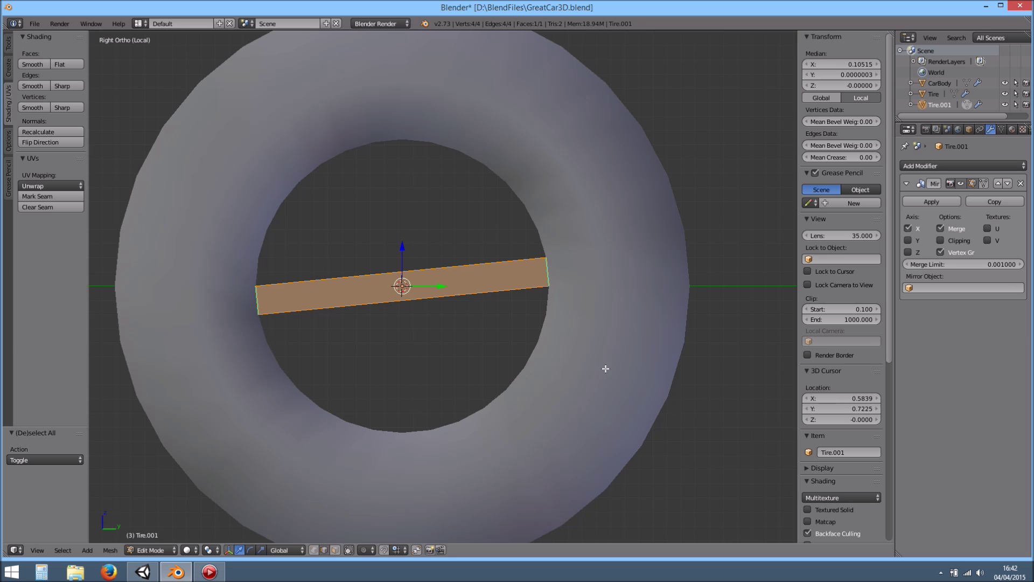
pyautogui.press('e')
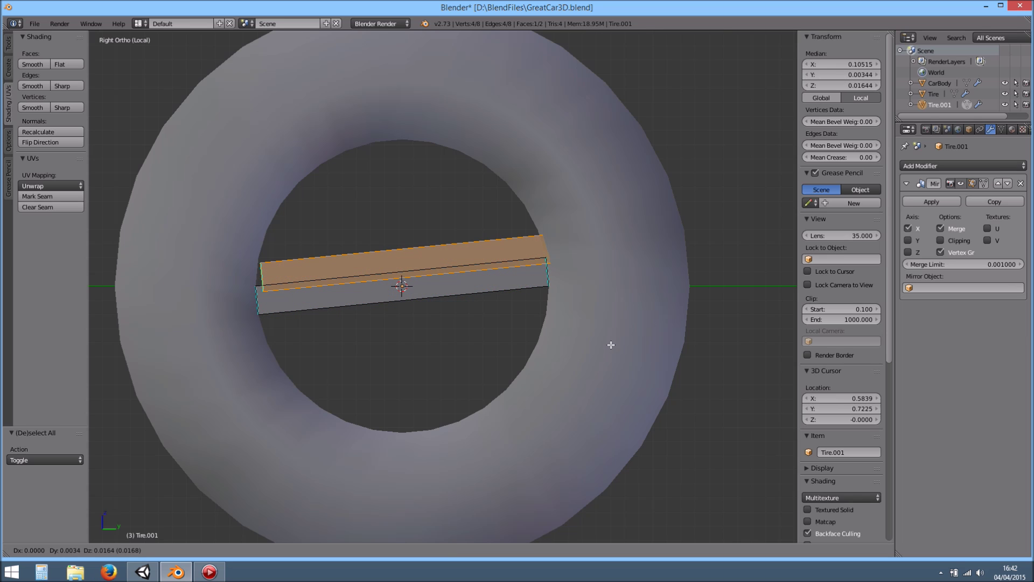
pyautogui.rightClick(611, 345)
pyautogui.press('r')
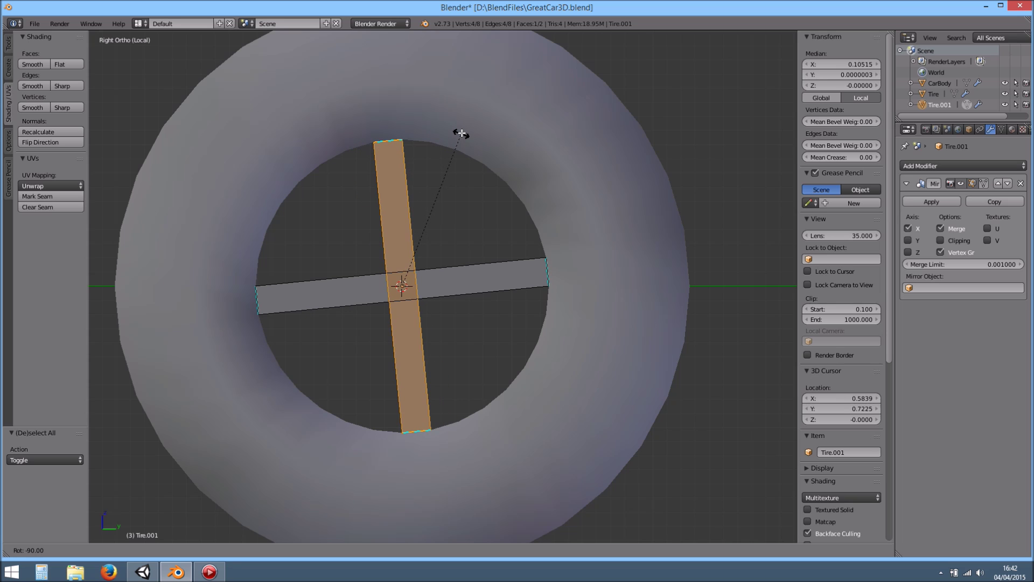
pyautogui.click(462, 133)
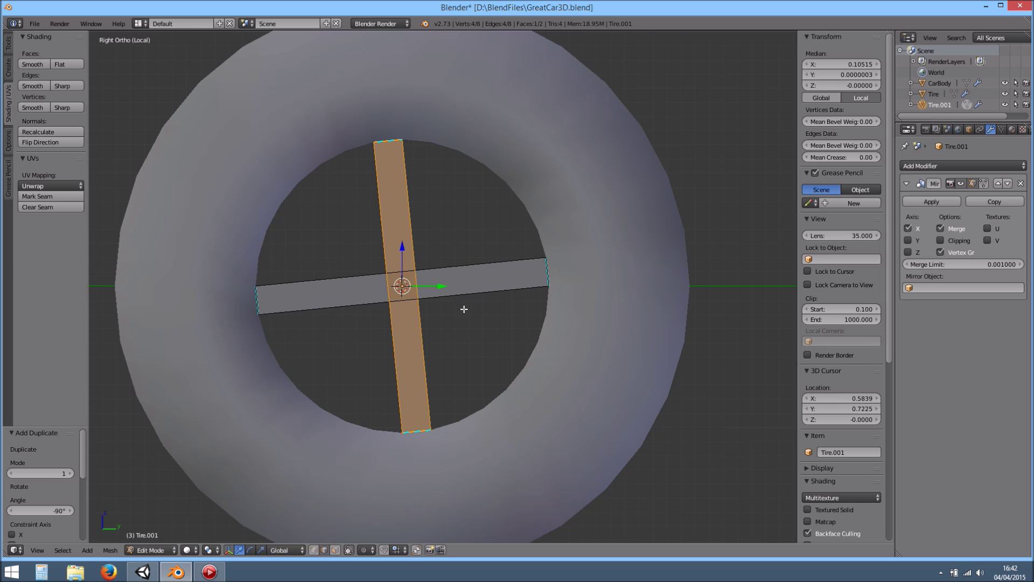
# Duplicate both crossed strips in place and rotate the copies -45° to form eight spokes
pyautogui.press('a')
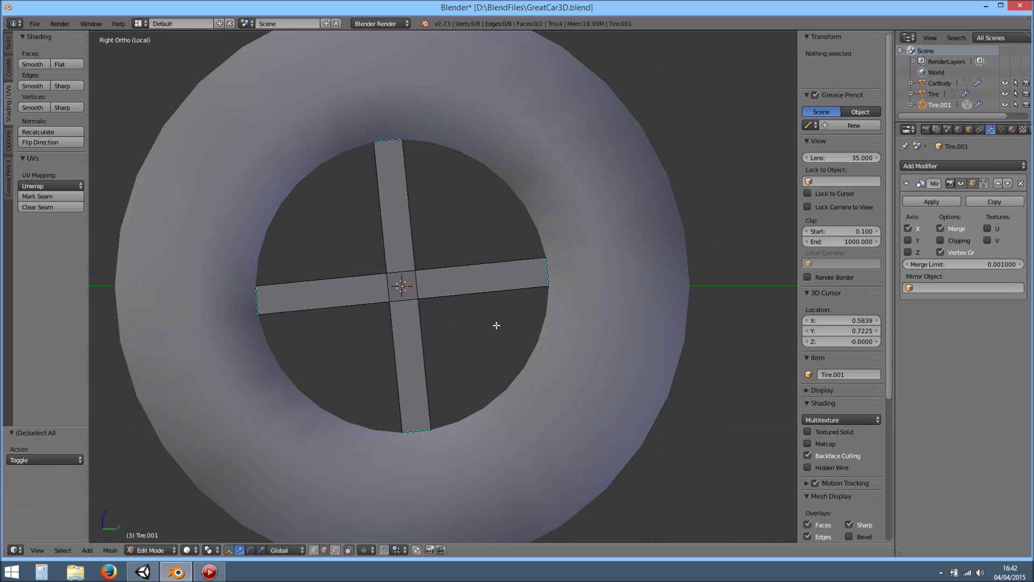
pyautogui.press('a')
pyautogui.hotkey('shift', 'd')
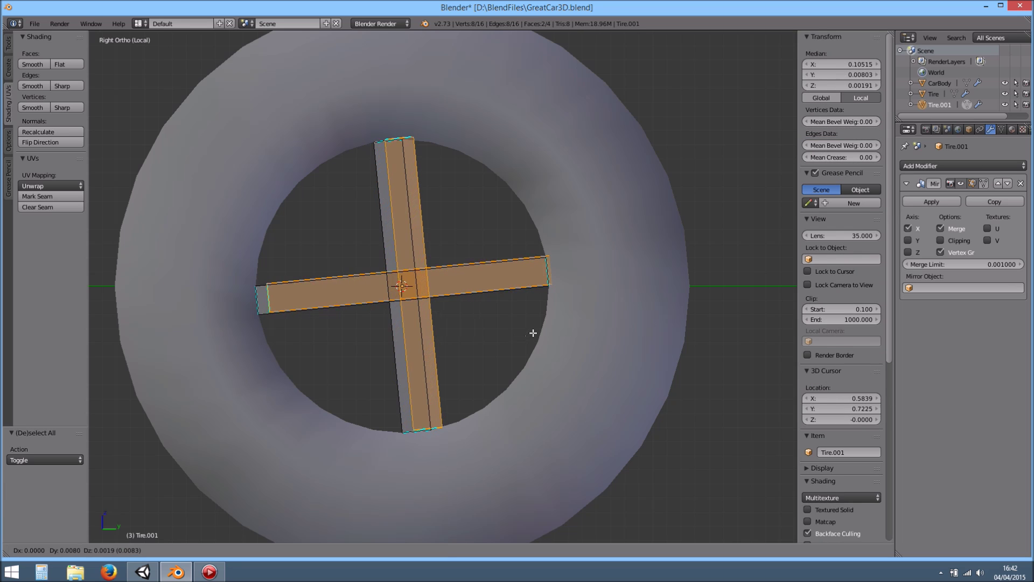
pyautogui.press('r')
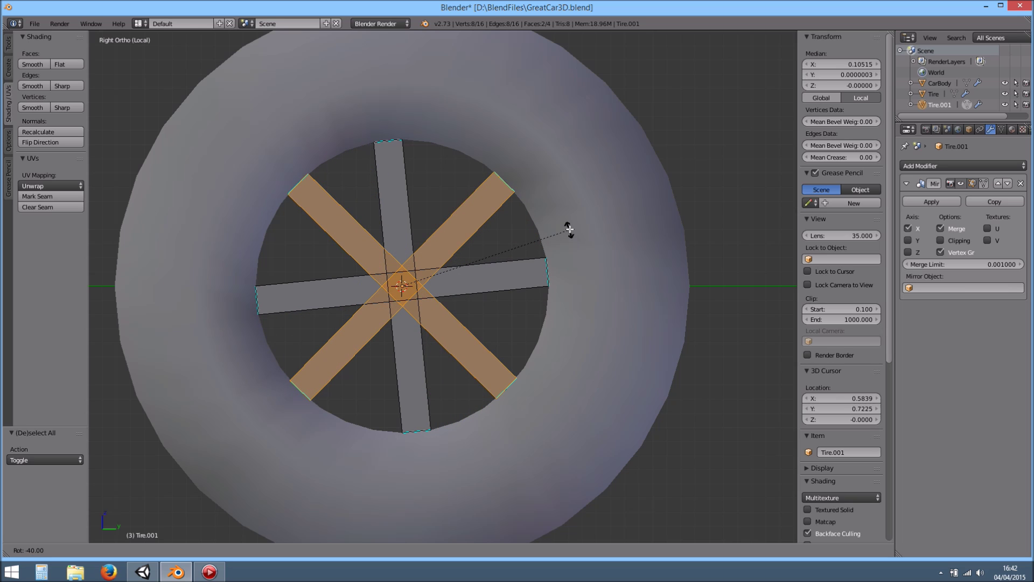
pyautogui.click(564, 215)
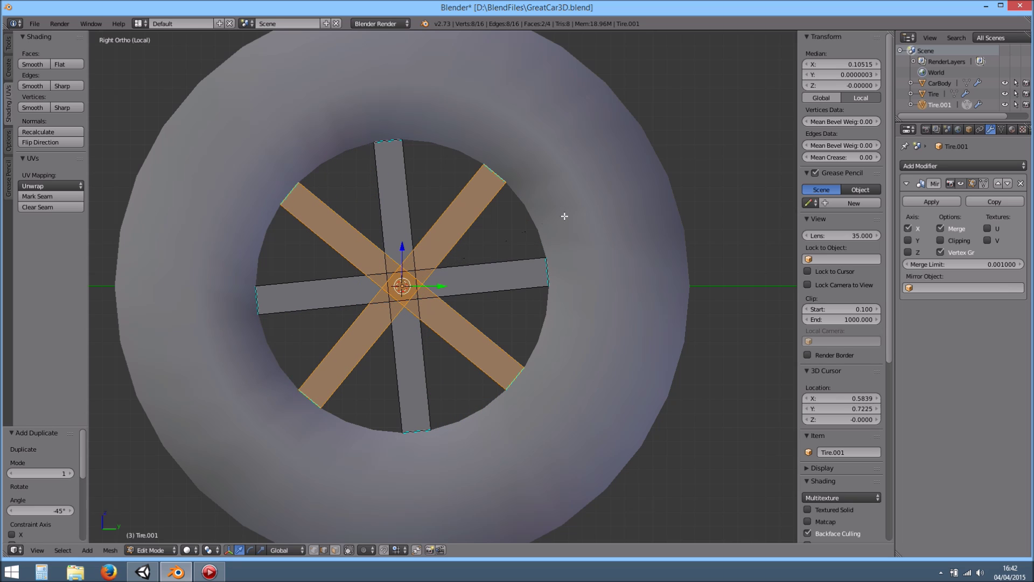
# Select all the spoke faces and clear the sharp marking from their edges
pyautogui.moveTo(407, 377); pyautogui.dragTo(461, 377, button='middle')
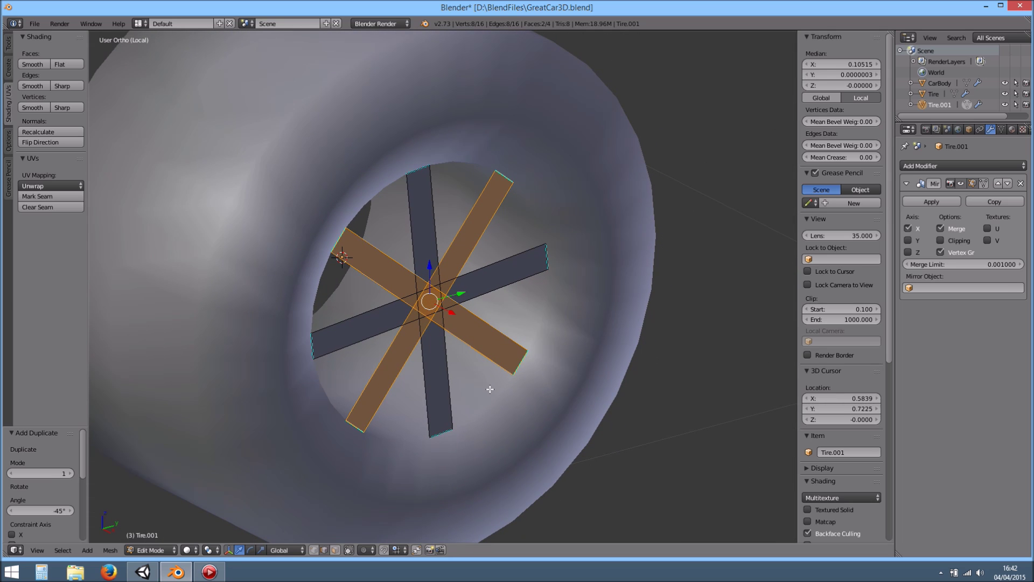
pyautogui.press('a')
pyautogui.press('a')
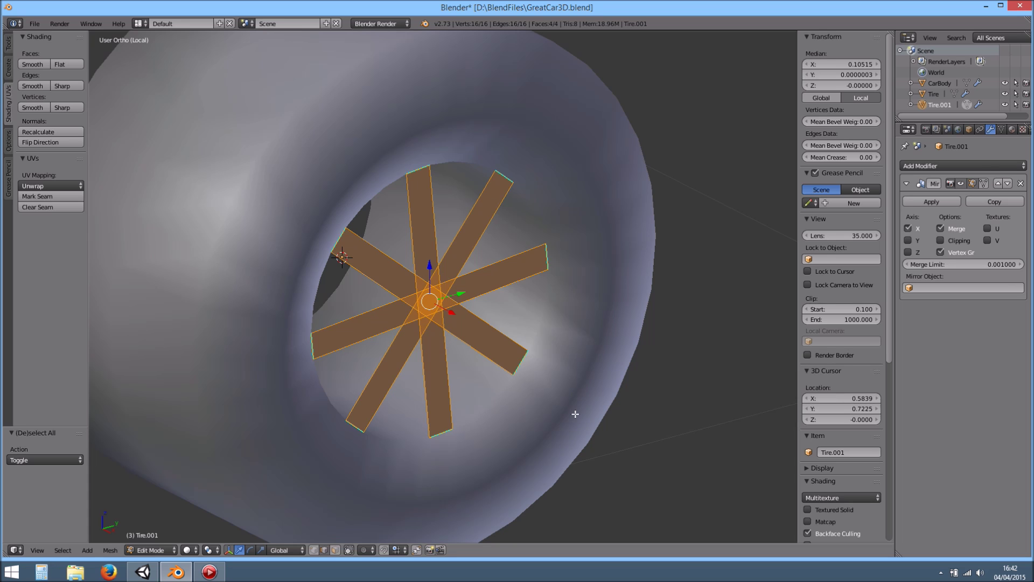
pyautogui.press('KP_1')
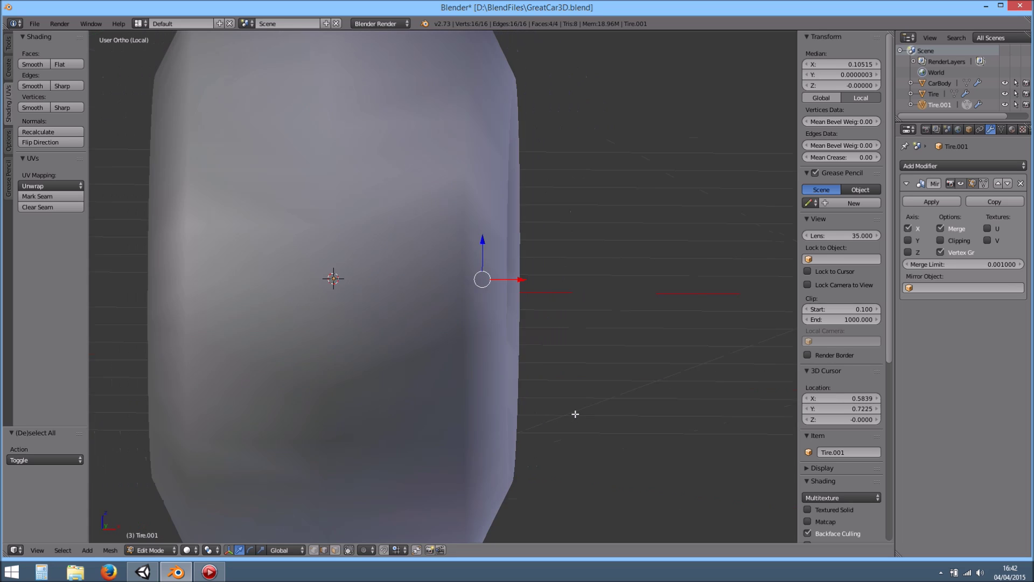
pyautogui.press('KP_5')
pyautogui.press('KP_3')
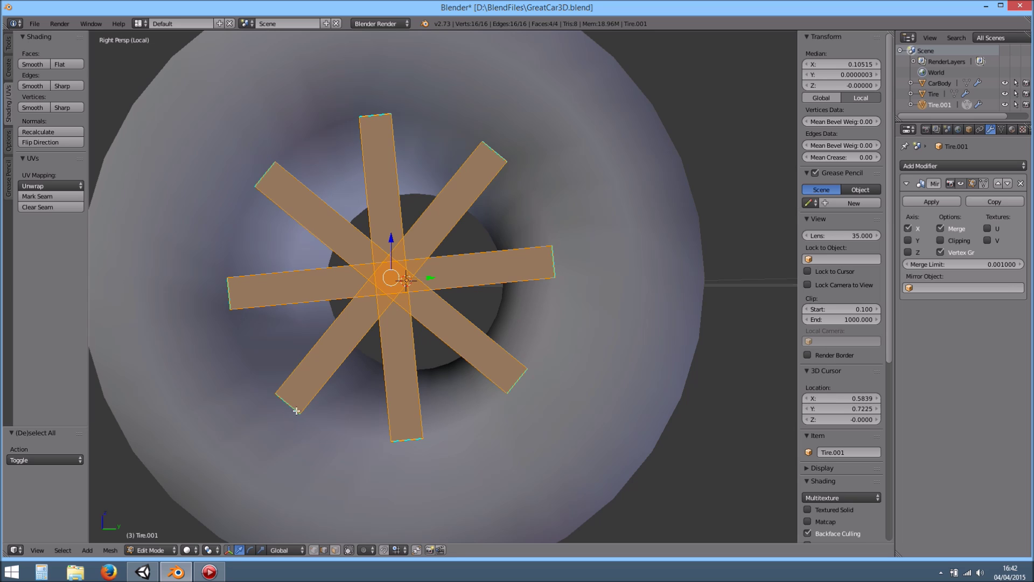
pyautogui.click(37, 84)
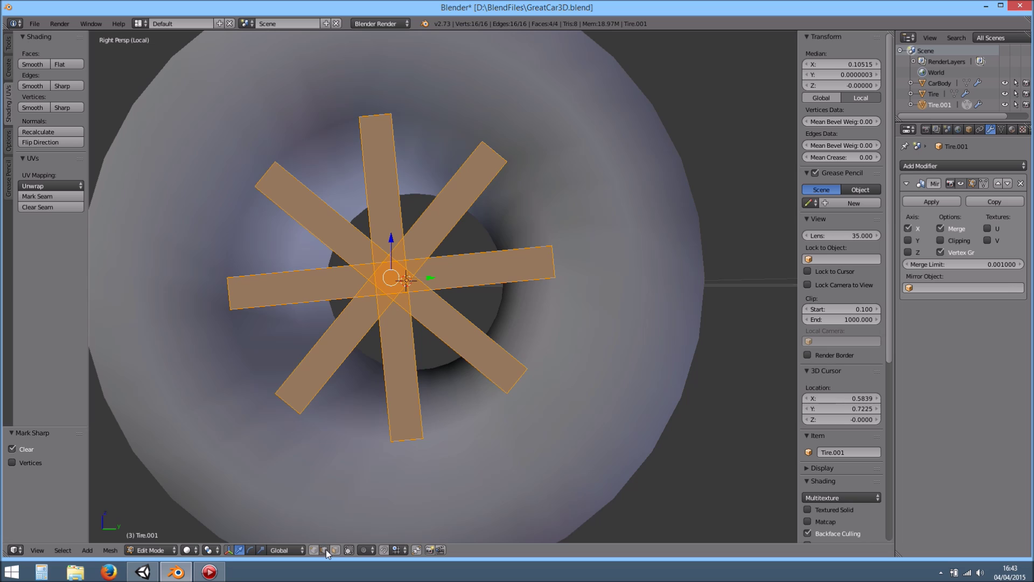
# Deselect the short outer end edges of the spokes and extrude the remaining long edges about -0.028 along the X axis
pyautogui.keyDown('shift'); pyautogui.rightClick(230, 298); pyautogui.keyUp('shift')
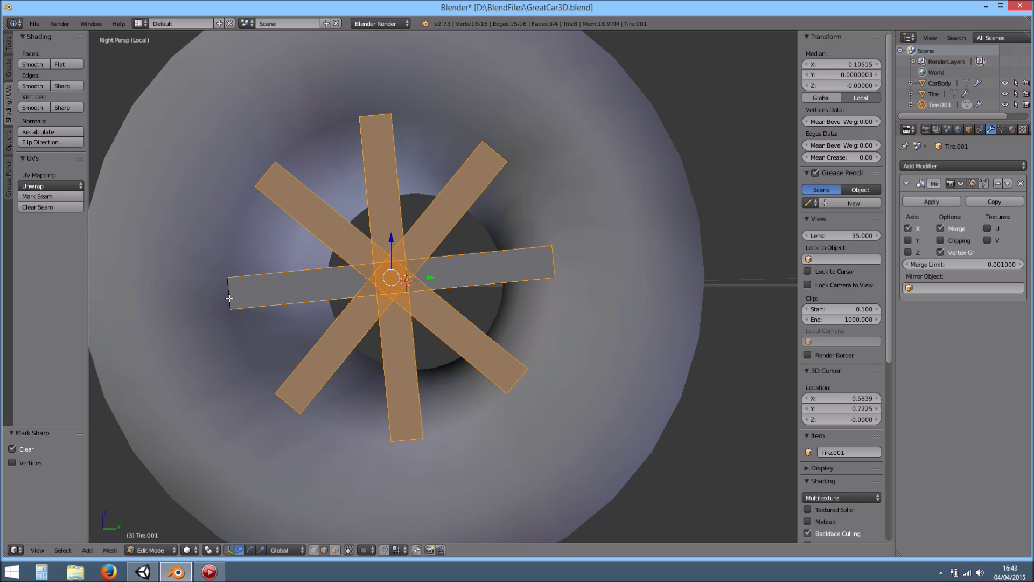
pyautogui.keyDown('shift'); pyautogui.rightClick(287, 404); pyautogui.keyUp('shift')
pyautogui.keyDown('shift'); pyautogui.rightClick(400, 440); pyautogui.keyUp('shift')
pyautogui.keyDown('shift'); pyautogui.rightClick(526, 384); pyautogui.keyUp('shift')
pyautogui.keyDown('shift'); pyautogui.rightClick(560, 274); pyautogui.keyUp('shift')
pyautogui.keyDown('shift'); pyautogui.rightClick(317, 117); pyautogui.keyUp('shift')
pyautogui.keyDown('shift'); pyautogui.rightClick(268, 173); pyautogui.keyUp('shift')
pyautogui.moveTo(401, 409); pyautogui.dragTo(467, 407, button='middle')
pyautogui.press('e')
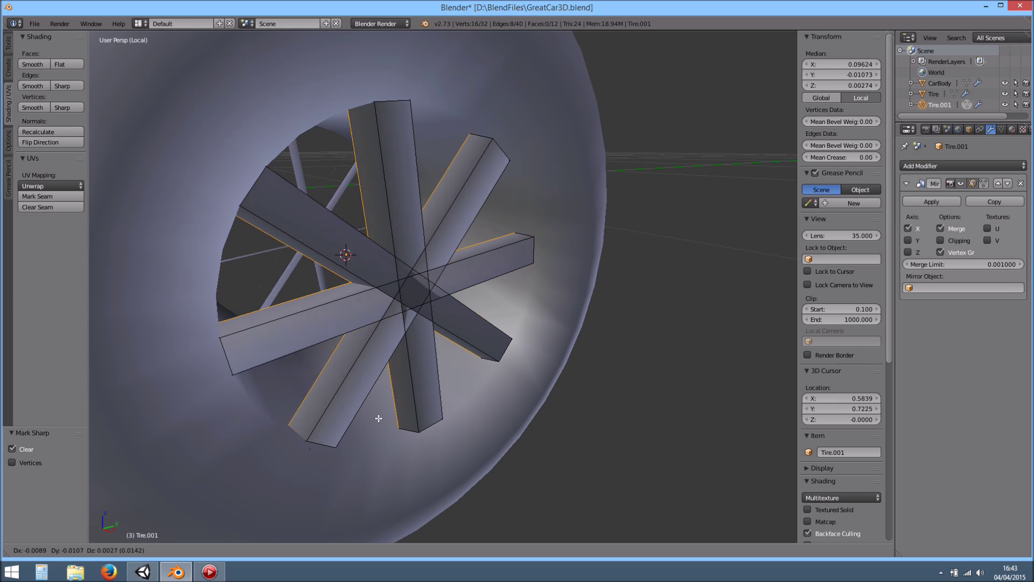
pyautogui.press('x')
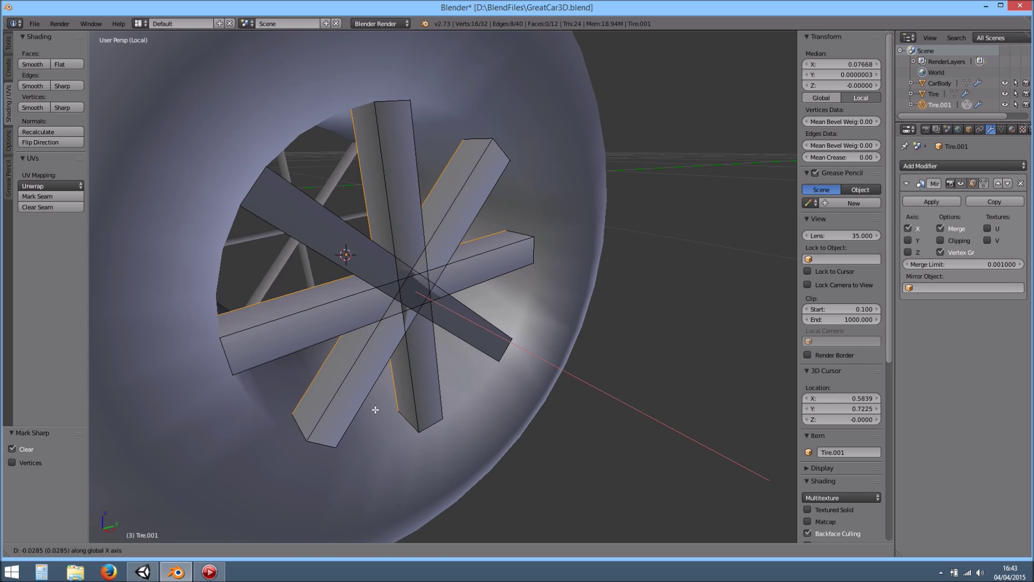
pyautogui.click(375, 409)
# Return to Object Mode and remove the Mirror modifier from the spokes object
pyautogui.moveTo(392, 413); pyautogui.dragTo(540, 393, button='middle')
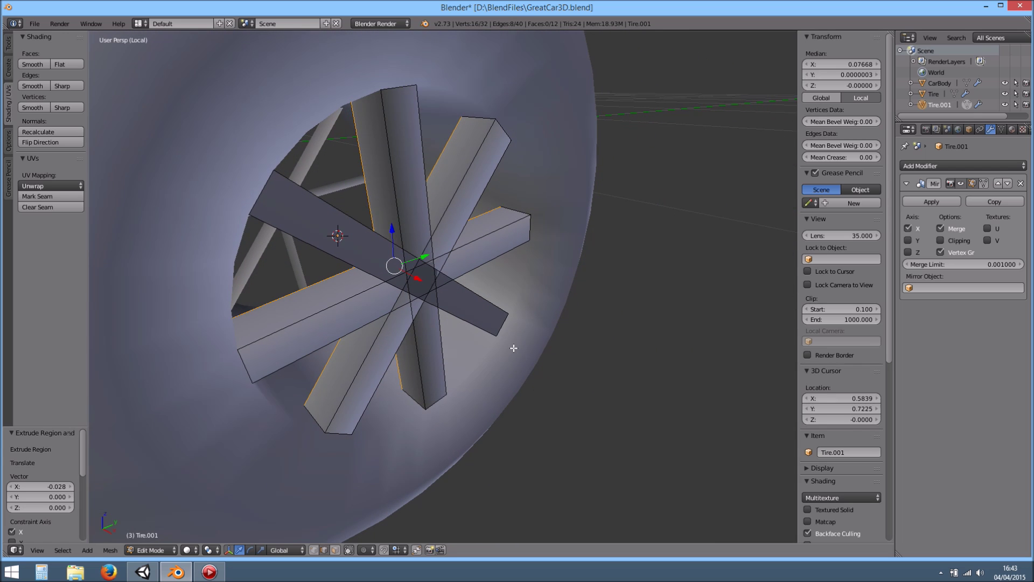
pyautogui.scroll(-2, 514, 348)
pyautogui.moveTo(386, 353)
pyautogui.mouseDown(button='middle')
pyautogui.moveTo(559, 334)
pyautogui.moveTo(370, 357)
pyautogui.mouseUp(button='middle')
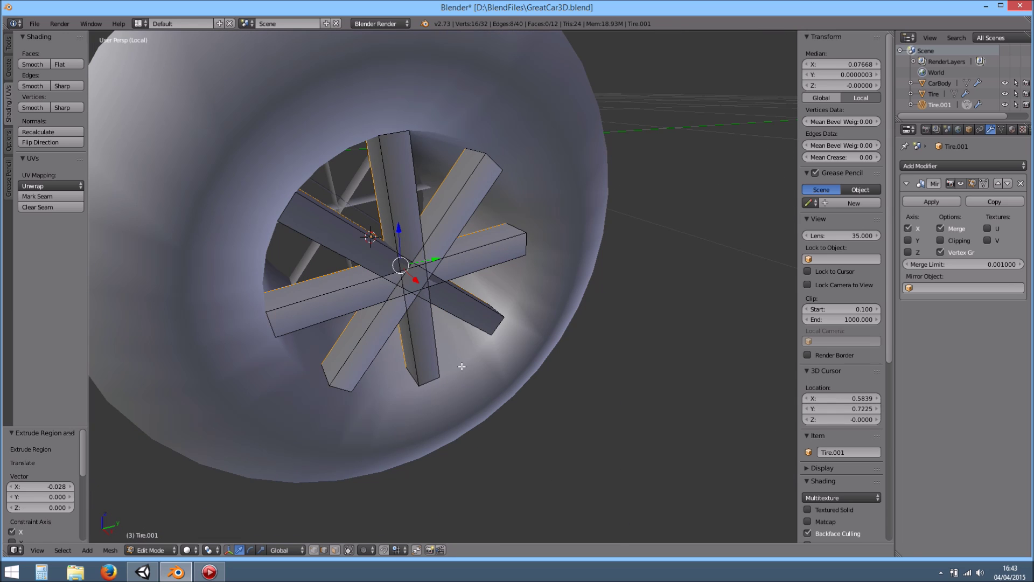
pyautogui.press('Tab')
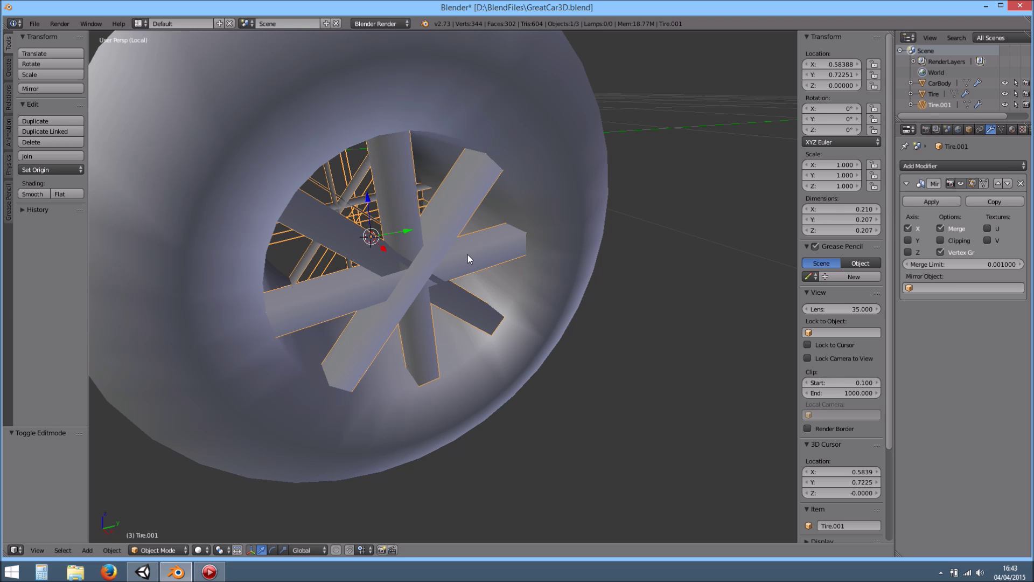
pyautogui.click(1021, 183)
pyautogui.scroll(-6, 600, 185)
pyautogui.moveTo(539, 247); pyautogui.dragTo(478, 265, button='middle')
pyautogui.scroll(4, 443, 293)
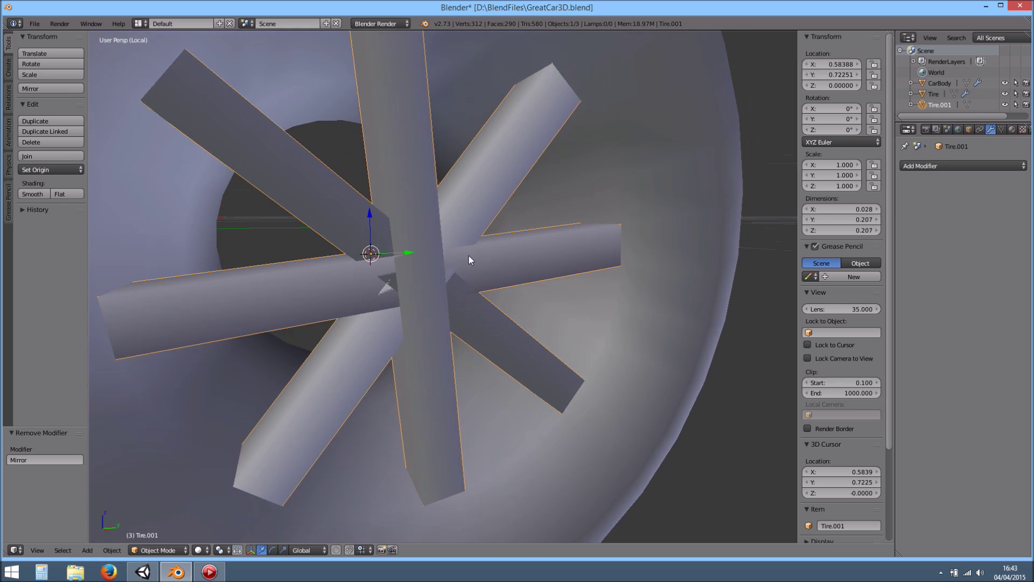
pyautogui.scroll(-4, 462, 270)
# Select the whole diagonal spoke that rises toward the right and move it about -0.011 along the X axis
pyautogui.press('Tab')
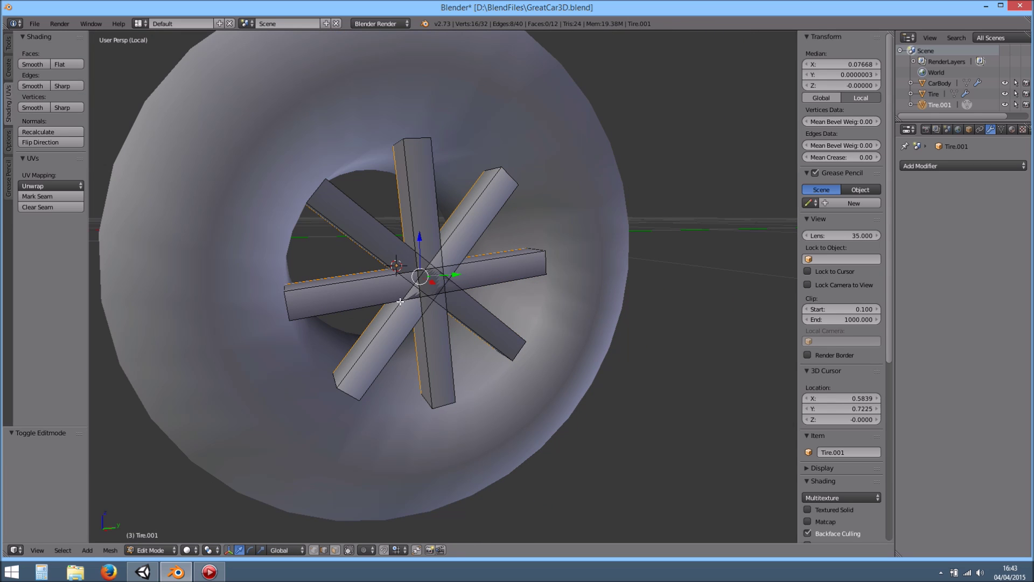
pyautogui.scroll(2, 429, 296)
pyautogui.moveTo(429, 296); pyautogui.dragTo(388, 358, button='middle')
pyautogui.rightClick(391, 361)
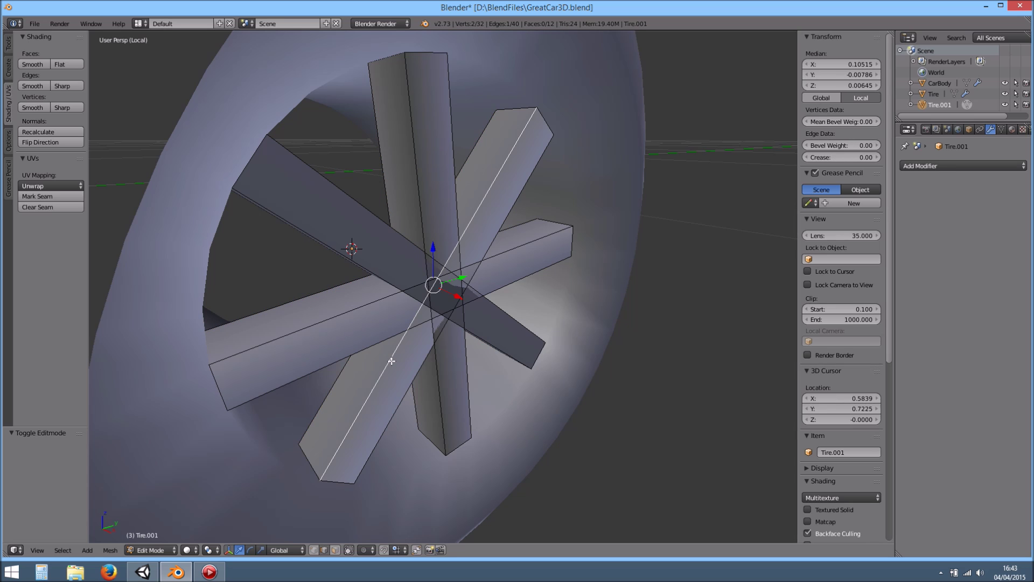
pyautogui.press('l')
pyautogui.press('g')
pyautogui.press('x')
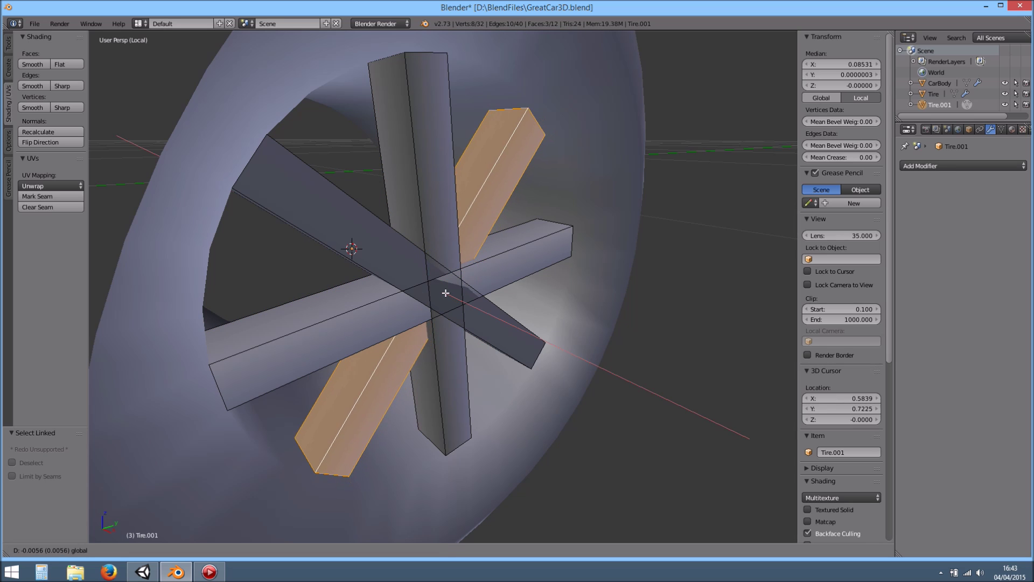
pyautogui.click(440, 289)
# Select the whole opposite diagonal spoke and move it outward along the X axis, in front of the others
pyautogui.rightClick(413, 238)
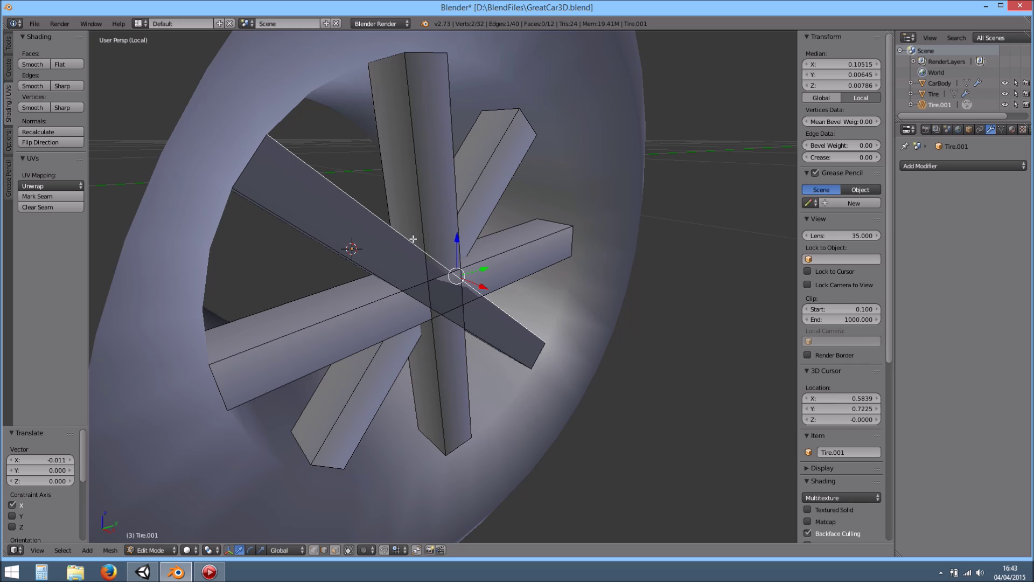
pyautogui.moveTo(384, 248); pyautogui.dragTo(364, 251, button='middle')
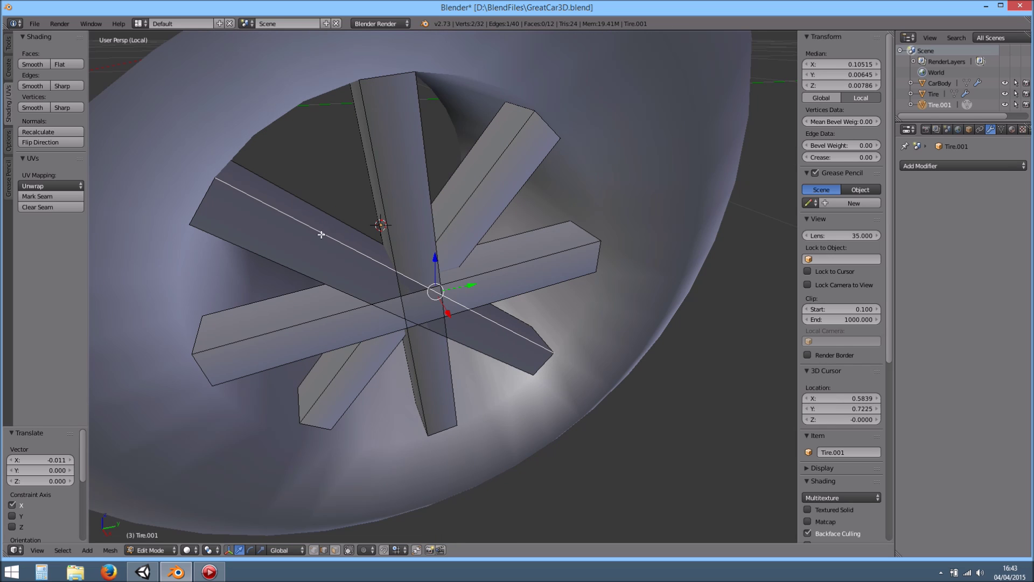
pyautogui.press('l')
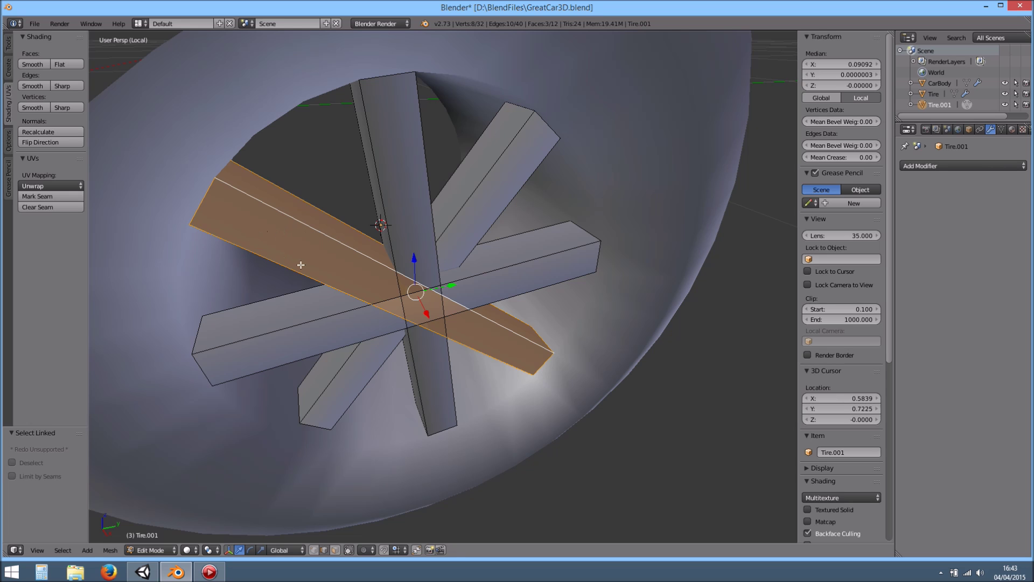
pyautogui.moveTo(468, 338); pyautogui.dragTo(468, 293, button='middle')
pyautogui.moveTo(466, 294); pyautogui.dragTo(515, 316)
pyautogui.moveTo(516, 315); pyautogui.dragTo(459, 249, button='middle')
# Select the linked geometry of the near-vertical spoke and shift it slightly outward along the X axis
pyautogui.press('a')
pyautogui.moveTo(420, 168); pyautogui.dragTo(402, 295, button='middle')
pyautogui.press('l')
pyautogui.moveTo(402, 296); pyautogui.dragTo(405, 299)
pyautogui.moveTo(405, 299); pyautogui.dragTo(428, 272, button='middle')
pyautogui.press('Tab')
pyautogui.moveTo(428, 271); pyautogui.dragTo(422, 282)
pyautogui.hotkey('ctrl', 'z')
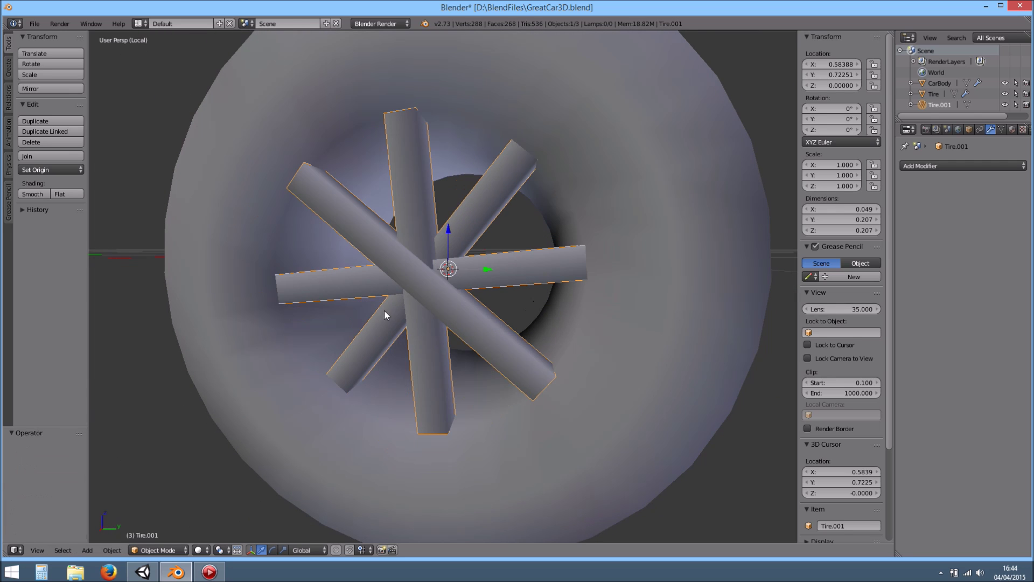
pyautogui.moveTo(432, 316); pyautogui.dragTo(453, 214, button='middle')
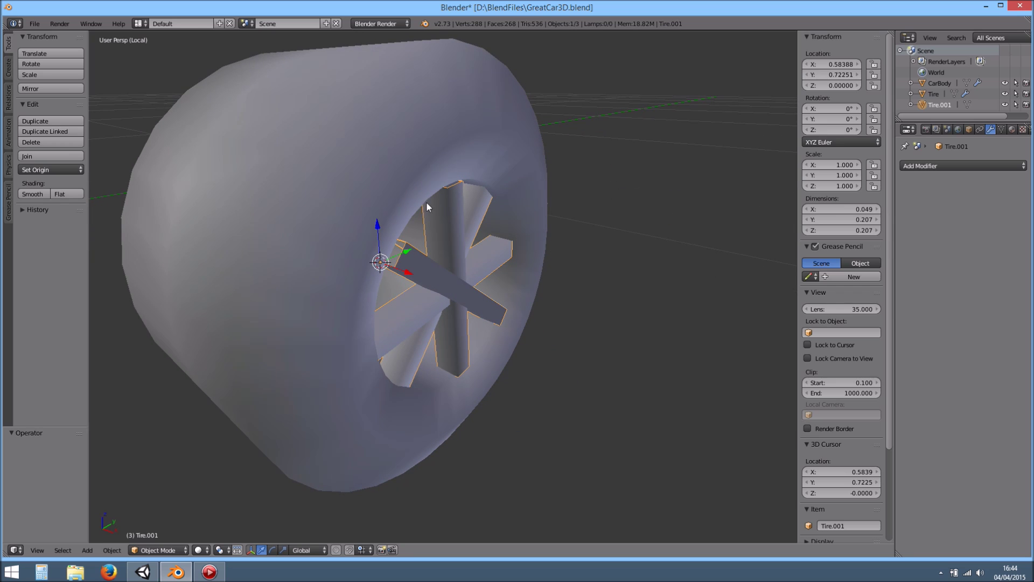
# Select all the spokes in Edit Mode, move them together along the X axis, and return to Object Mode
pyautogui.press('Tab')
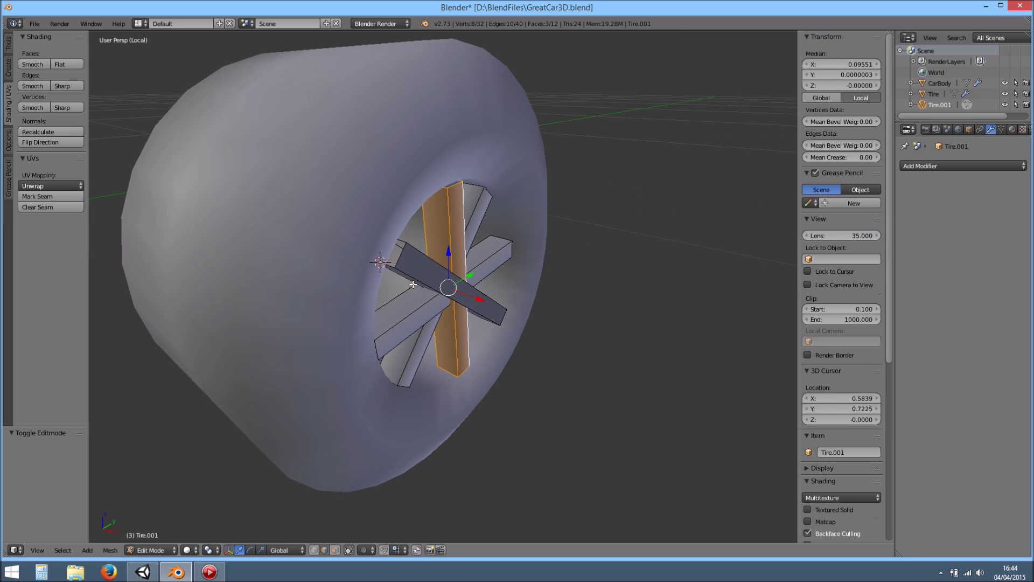
pyautogui.press('a')
pyautogui.press('a')
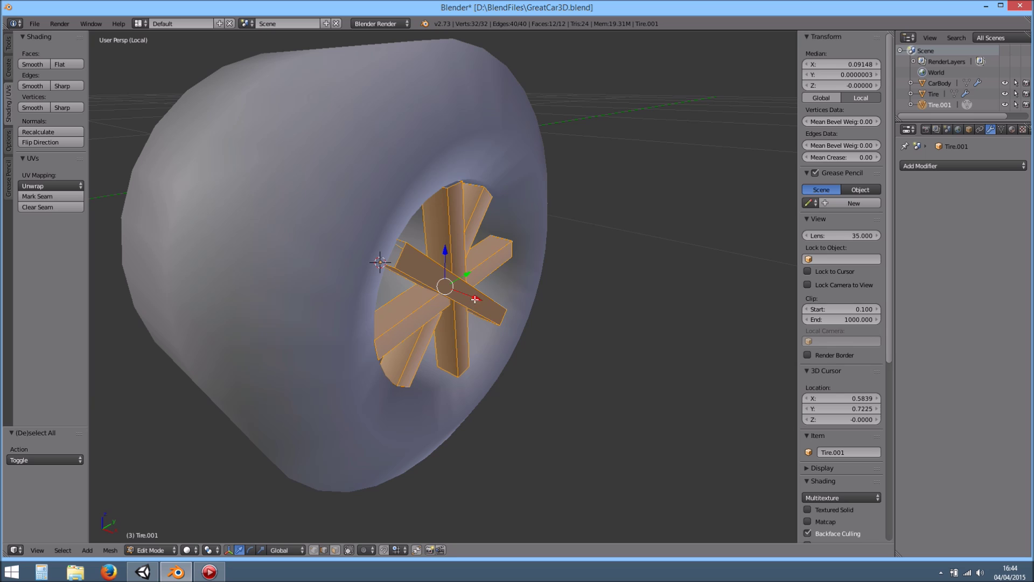
pyautogui.press('g')
pyautogui.press('x')
pyautogui.click(488, 315)
pyautogui.moveTo(488, 315); pyautogui.dragTo(461, 265, button='middle')
pyautogui.press('Tab')
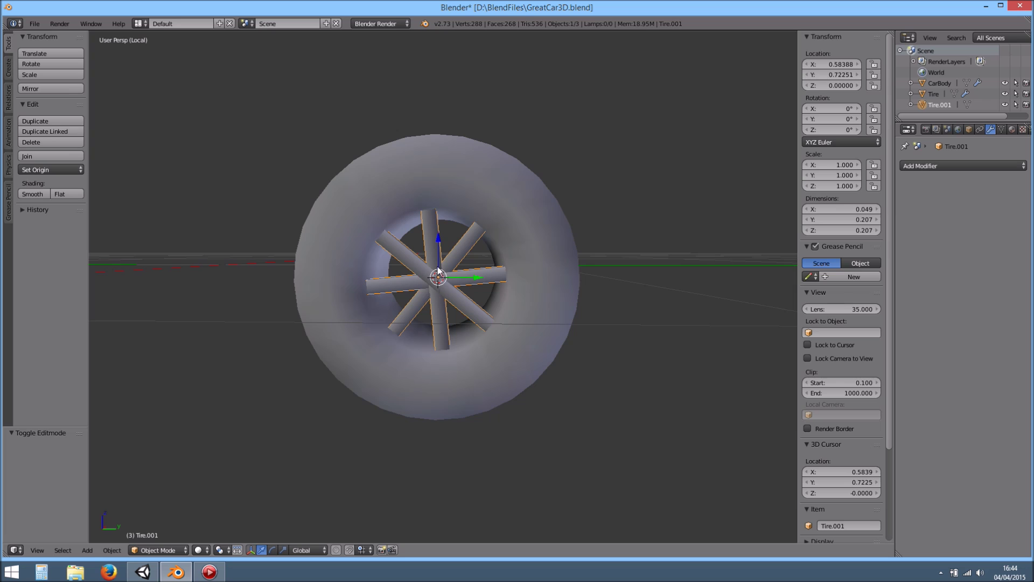
pyautogui.moveTo(438, 288); pyautogui.dragTo(440, 280, button='middle')
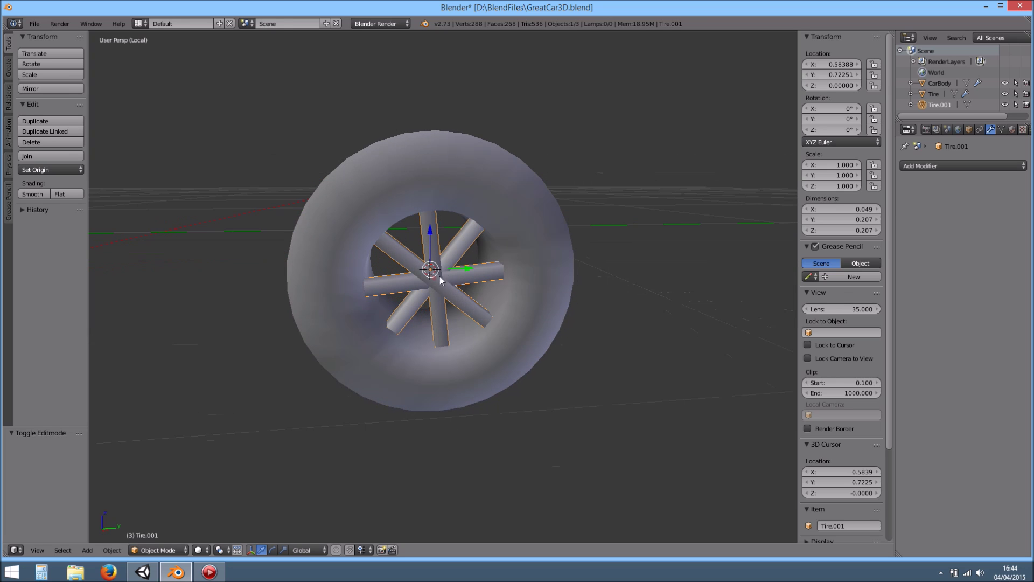
# Add an unfilled mesh circle with 32 vertices and a radius of 1 at the 3D cursor
pyautogui.click(9, 72)
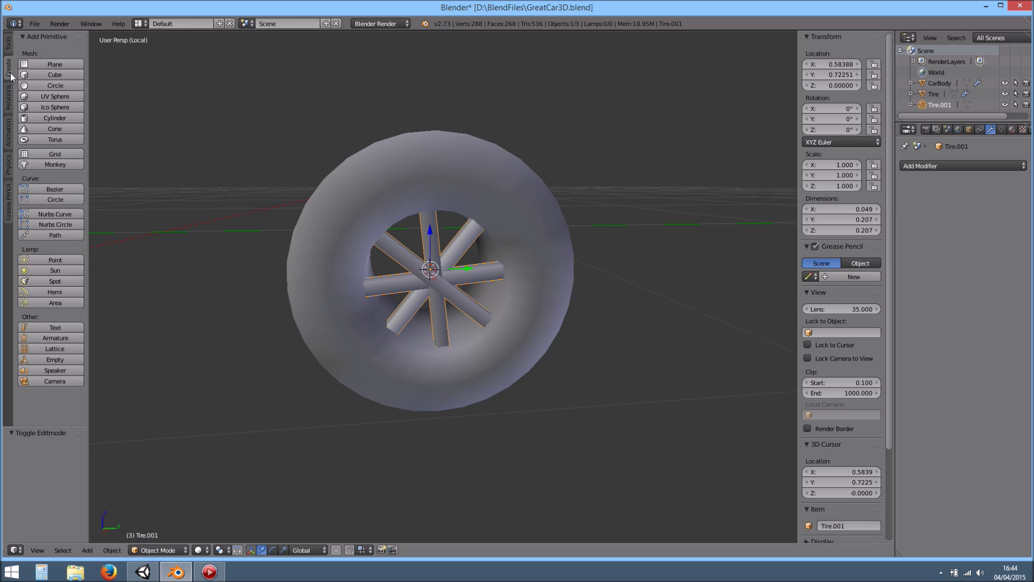
pyautogui.click(55, 75)
pyautogui.hotkey('ctrl', 'z')
pyautogui.click(56, 85)
pyautogui.scroll(-6, 377, 245)
pyautogui.moveTo(380, 259); pyautogui.dragTo(389, 303, button='middle')
pyautogui.scroll(3, 441, 301)
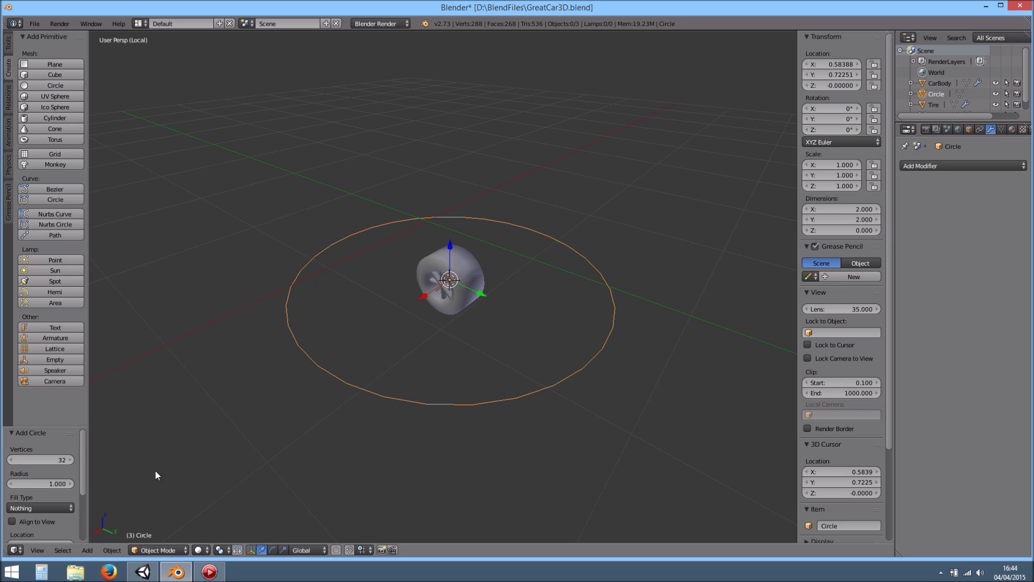
# Set the new circle's vertex count to 6 to make it a hexagon
pyautogui.click(47, 430)
pyautogui.moveTo(48, 424); pyautogui.dragTo(48, 403)
pyautogui.click(14, 406)
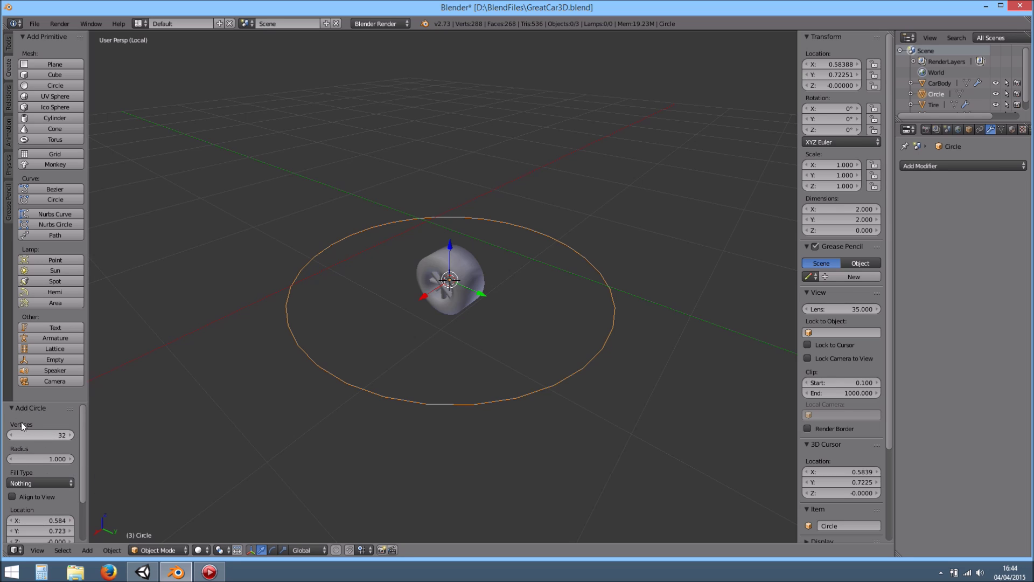
pyautogui.click(11, 436)
pyautogui.click(11, 437)
pyautogui.click(10, 436)
pyautogui.click(10, 437)
pyautogui.click(11, 437)
pyautogui.click(11, 436)
pyautogui.click(11, 436)
pyautogui.click(11, 437)
pyautogui.click(10, 437)
pyautogui.click(11, 437)
pyautogui.click(10, 437)
pyautogui.click(11, 436)
pyautogui.click(11, 436)
pyautogui.click(11, 437)
pyautogui.click(11, 437)
pyautogui.click(11, 436)
pyautogui.click(10, 436)
pyautogui.click(11, 436)
pyautogui.click(11, 437)
pyautogui.click(10, 437)
pyautogui.click(10, 437)
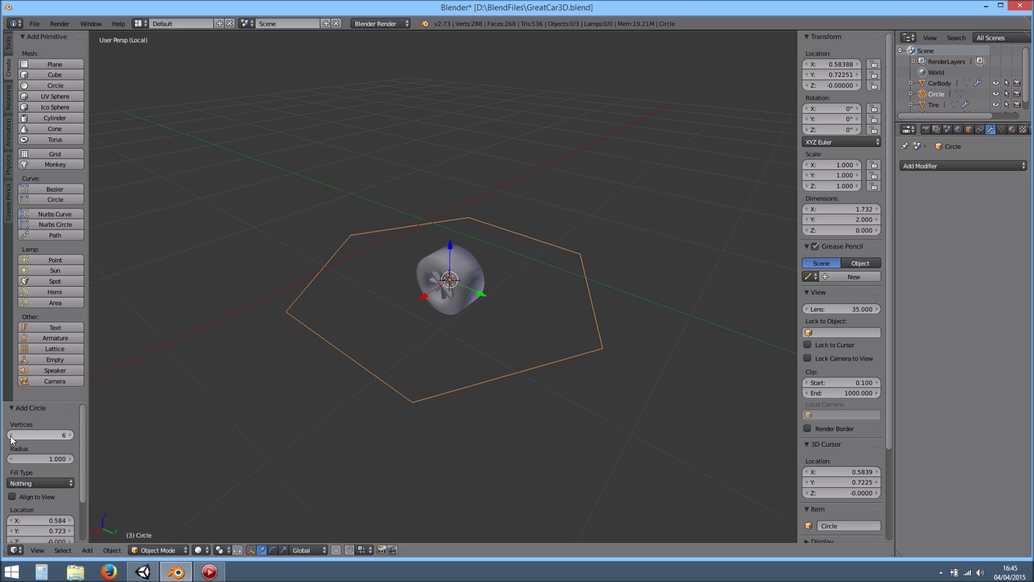
pyautogui.click(11, 436)
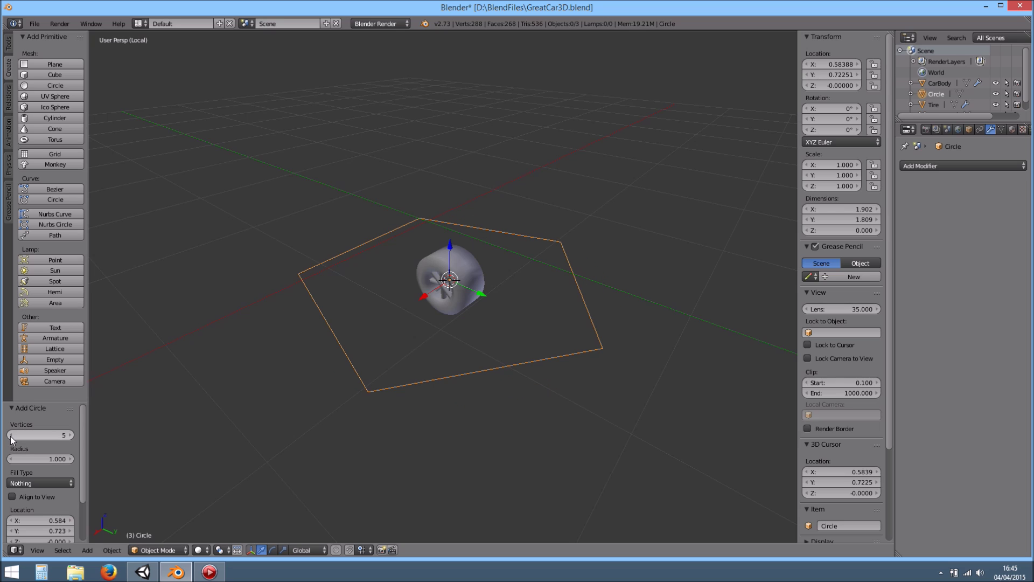
pyautogui.click(69, 434)
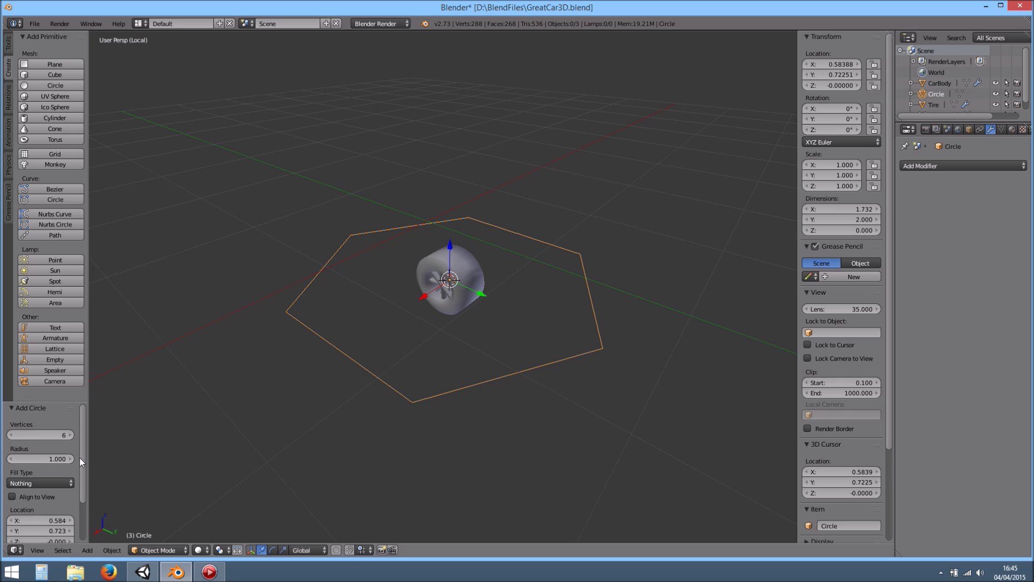
# Reduce the hexagonal circle's radius to 0.19
pyautogui.moveTo(53, 460); pyautogui.dragTo(7, 459)
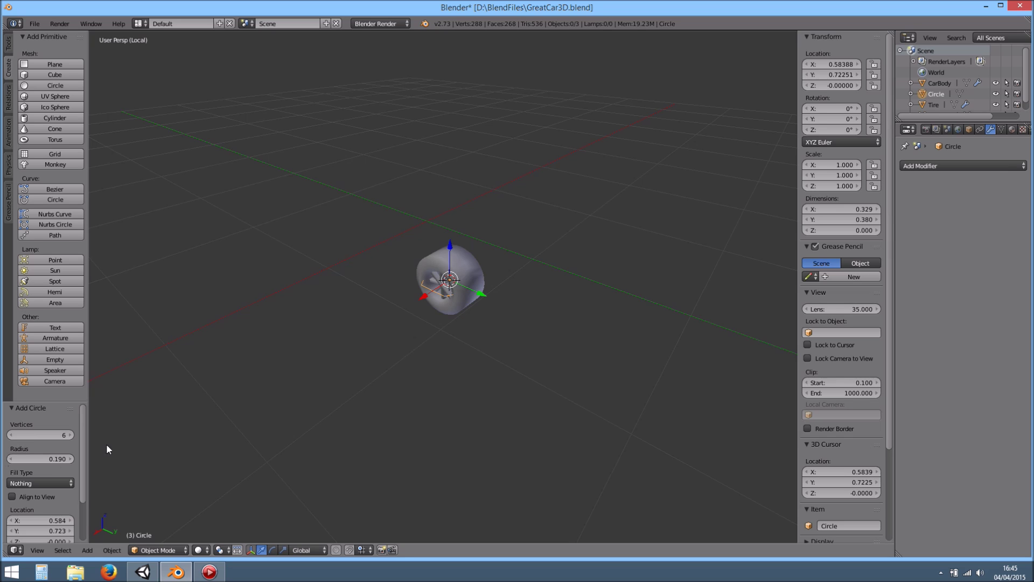
pyautogui.scroll(10, 369, 388)
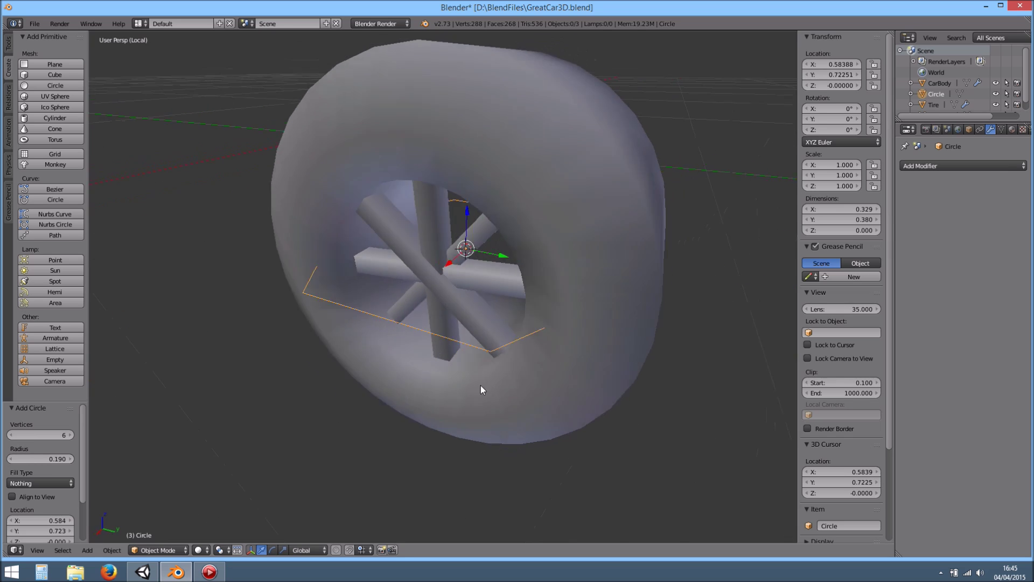
pyautogui.scroll(-4, 501, 391)
pyautogui.moveTo(394, 288); pyautogui.dragTo(490, 322, button='middle')
pyautogui.scroll(2, 489, 322)
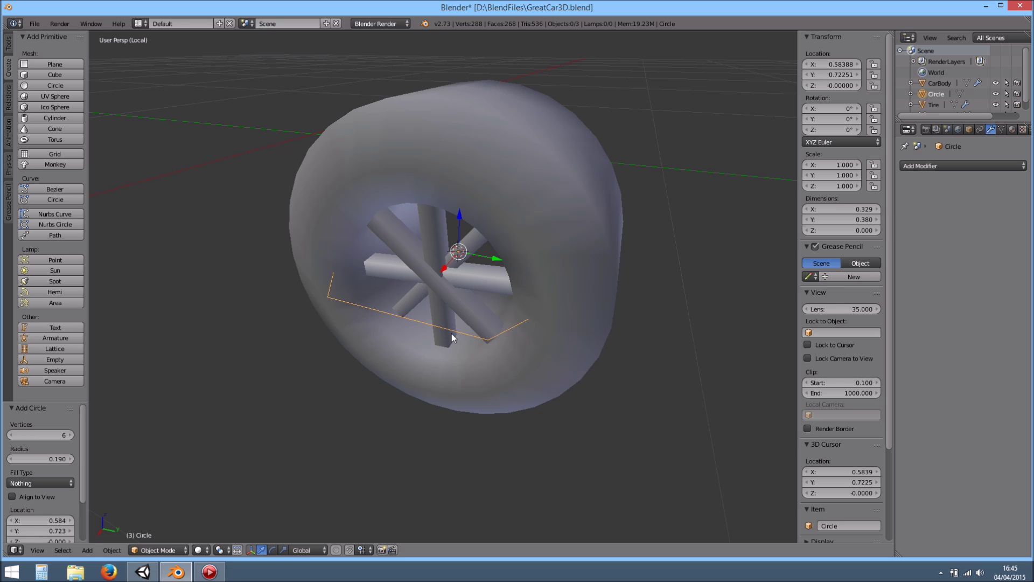
pyautogui.scroll(-3, 474, 269)
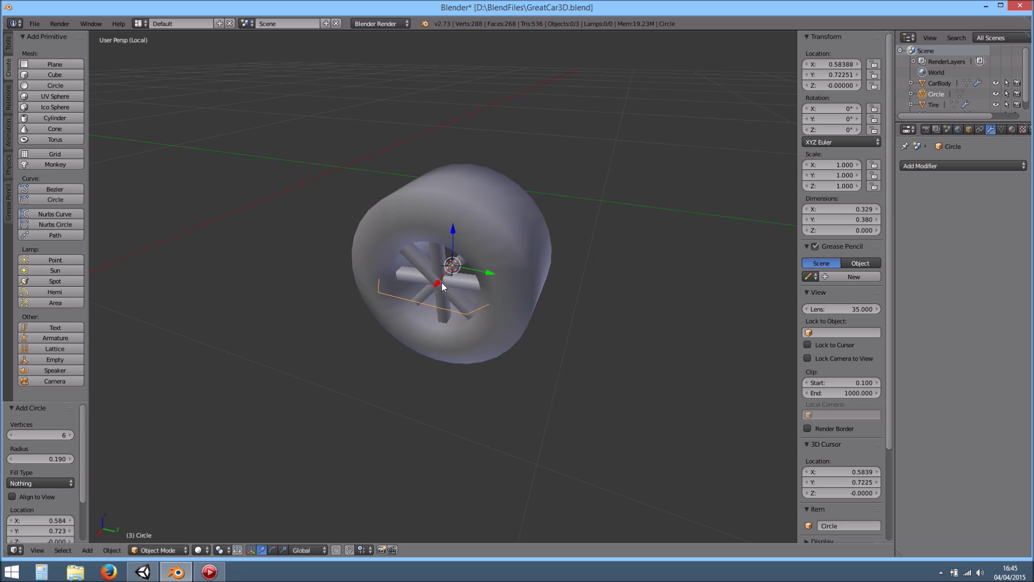
# Extrude the hexagon outline about 0.061 along the Z axis in Edit Mode and recalculate the normals of the whole ring
pyautogui.press('Tab')
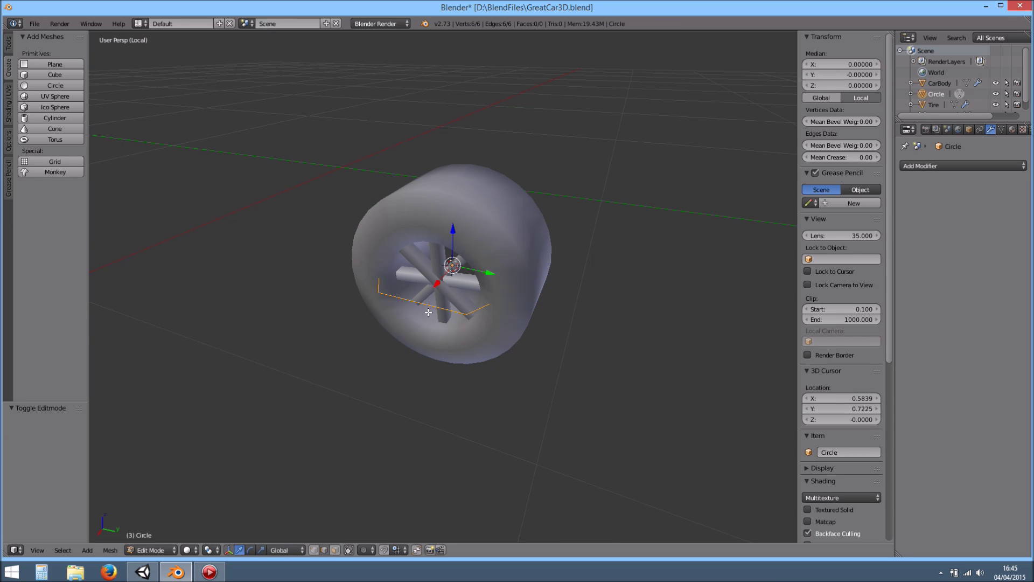
pyautogui.press('a')
pyautogui.press('a')
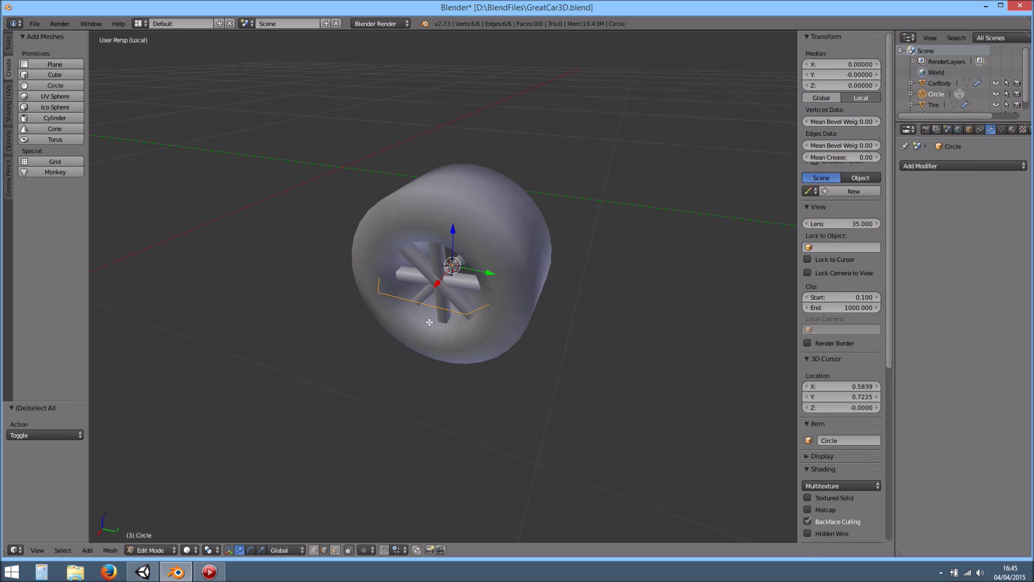
pyautogui.scroll(4, 428, 332)
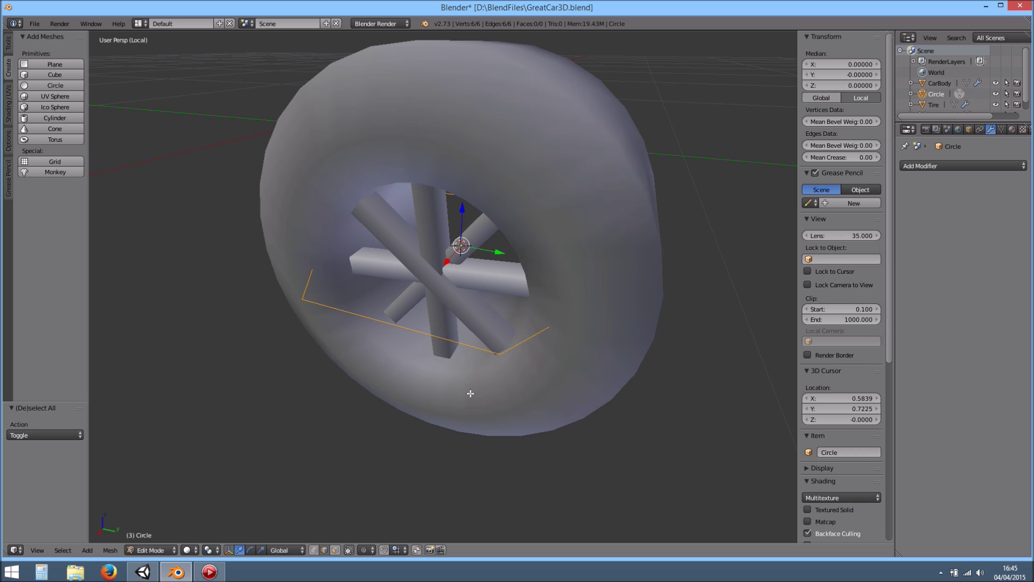
pyautogui.press('e')
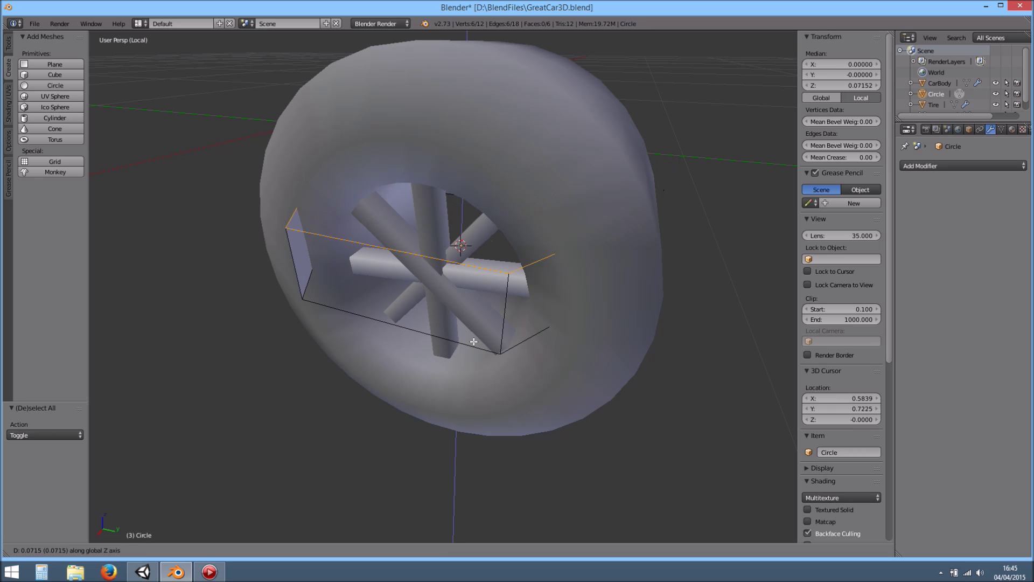
pyautogui.click(472, 345)
pyautogui.scroll(-3, 473, 350)
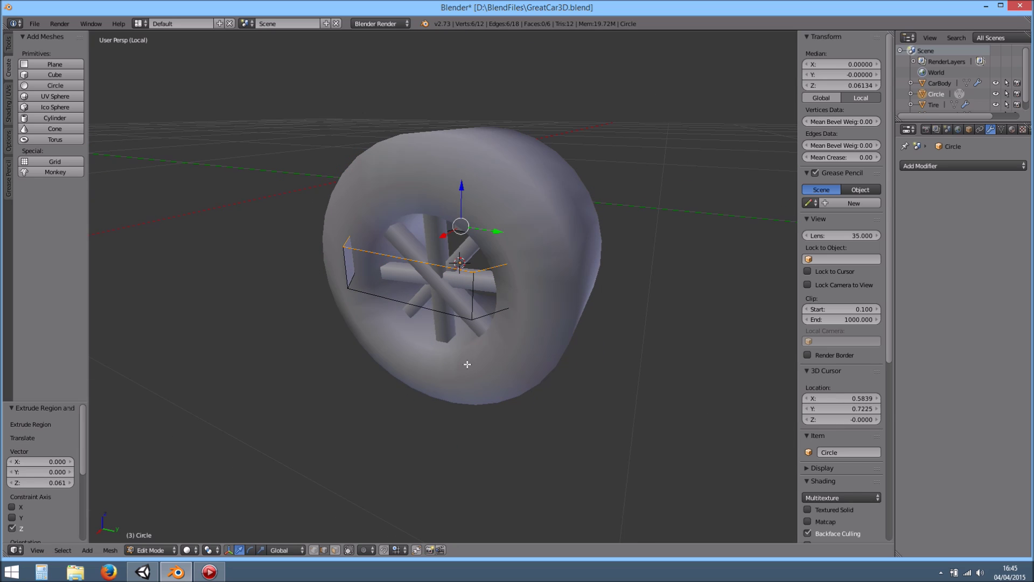
pyautogui.press('a')
pyautogui.press('a')
pyautogui.hotkey('ctrl', 'n')
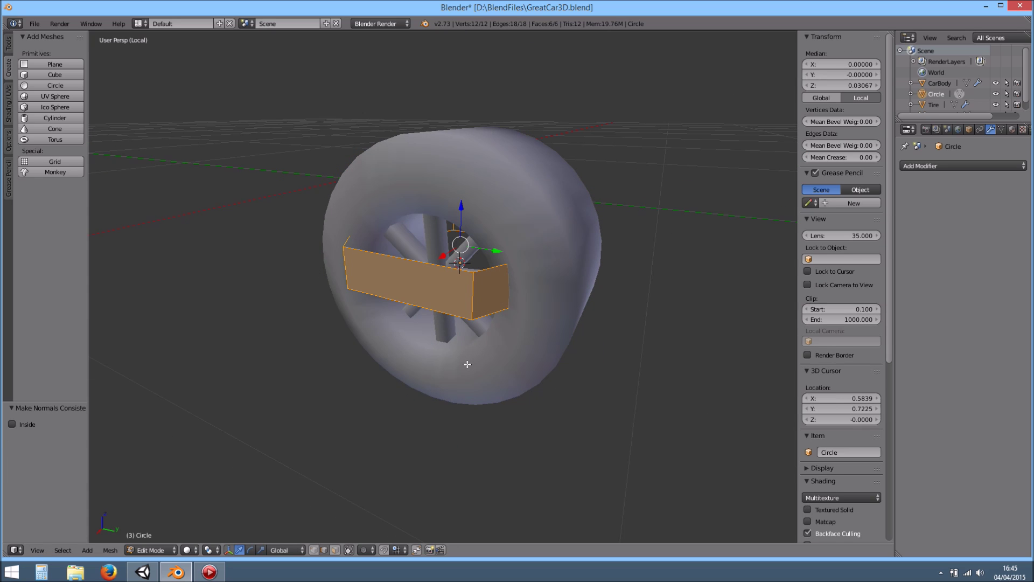
# Return to Object Mode and show the wheel in wireframe from the front orthographic view
pyautogui.press('Tab')
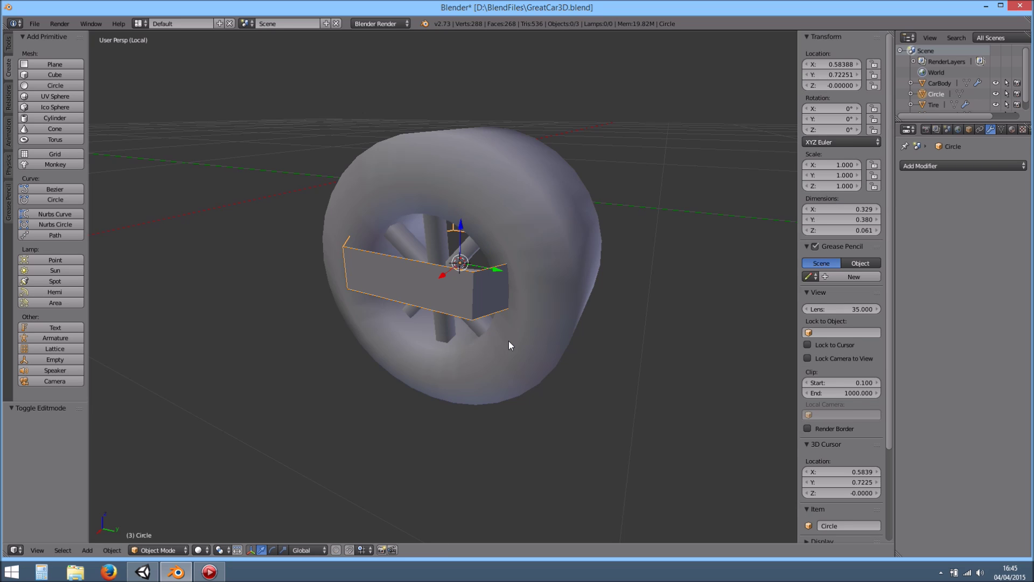
pyautogui.press('KP_1')
pyautogui.press('z')
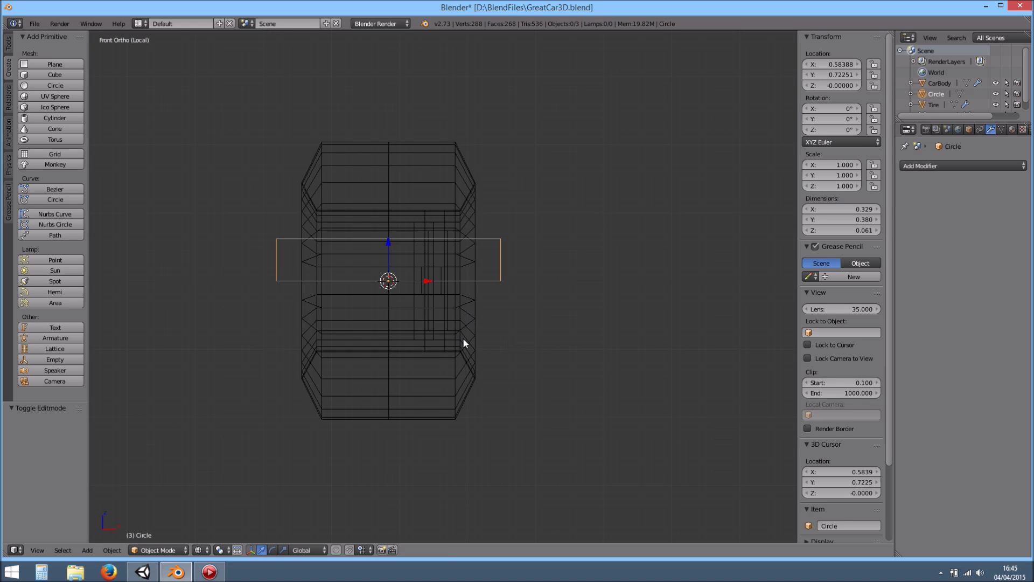
pyautogui.press('Tab')
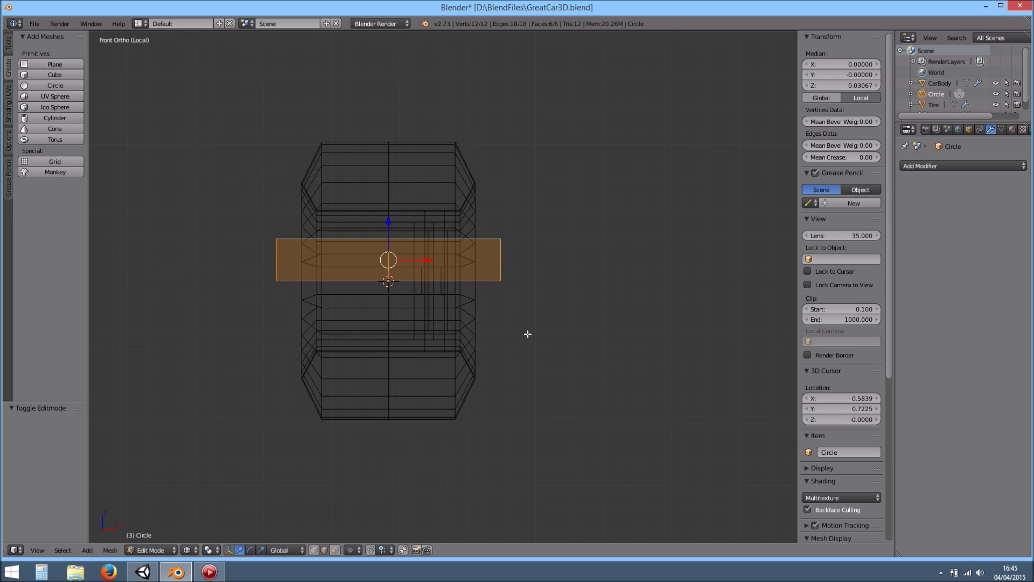
pyautogui.press('r')
pyautogui.press('Escape')
pyautogui.press('Tab')
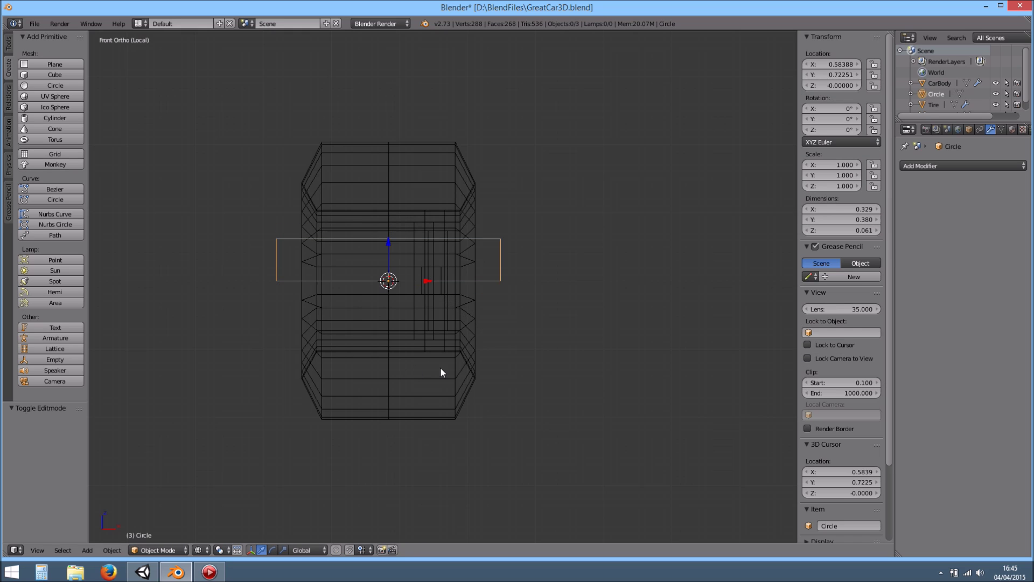
# Rotate the hexagonal ring object exactly 90° about the Y axis so that it stands upright
pyautogui.press('r')
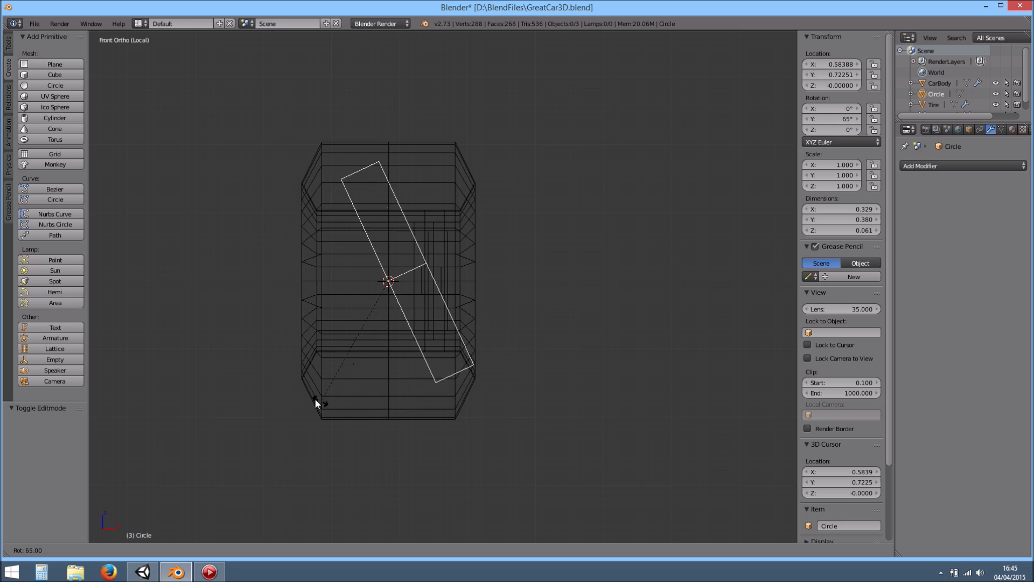
pyautogui.keyDown('ctrl'); pyautogui.click(253, 390); pyautogui.keyUp('ctrl')
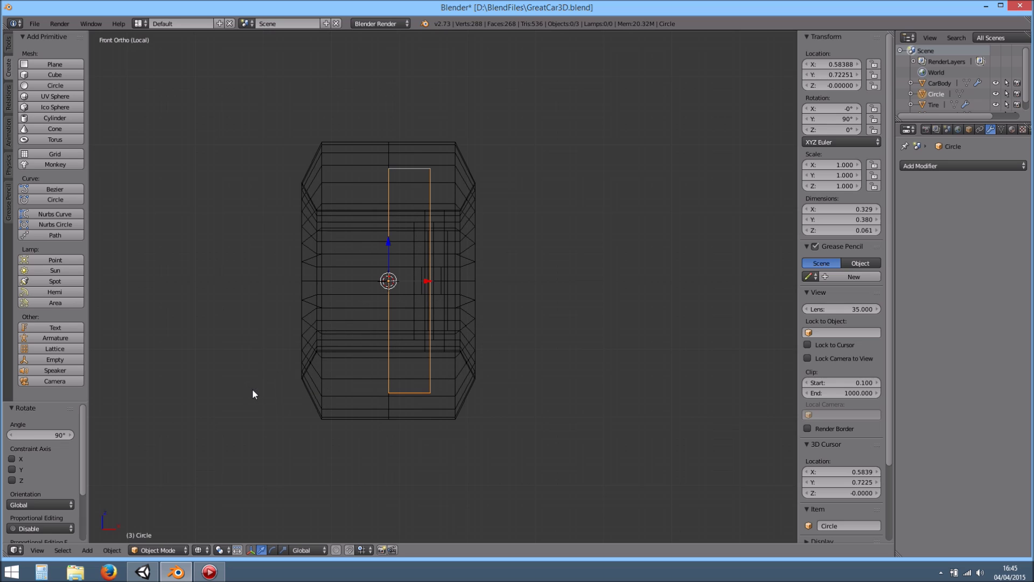
pyautogui.click(113, 550)
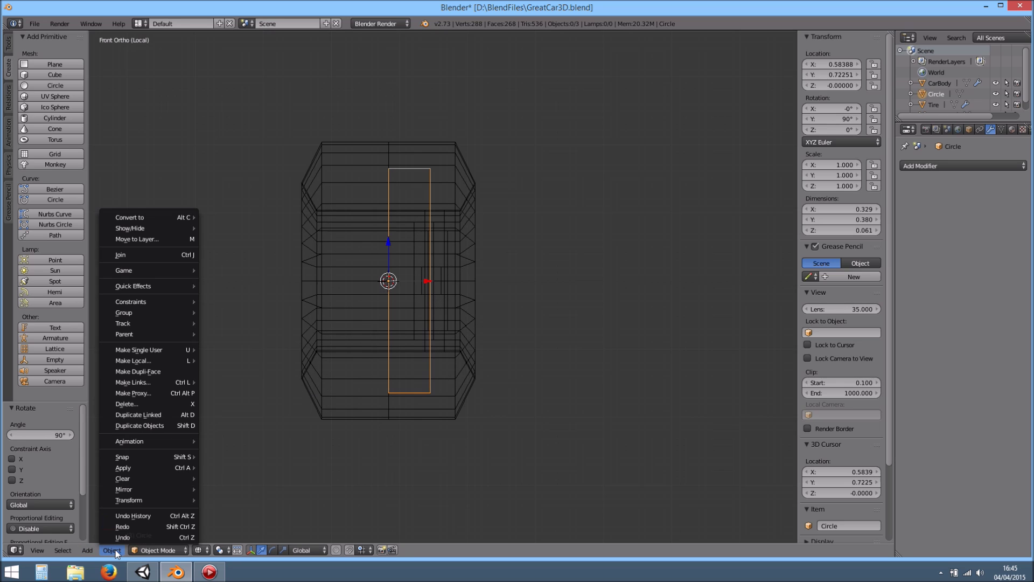
pyautogui.moveTo(158, 468)
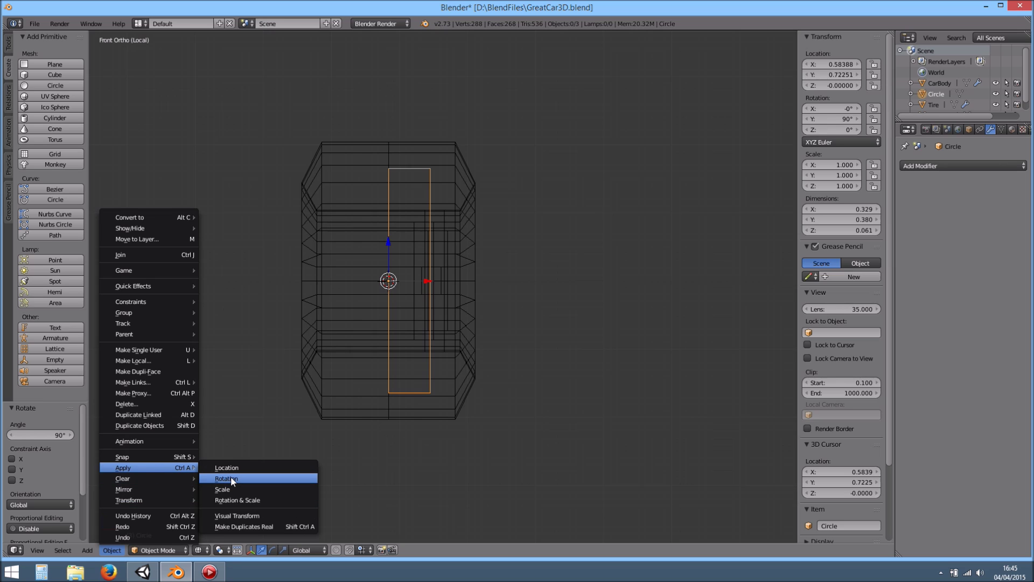
pyautogui.click(231, 478)
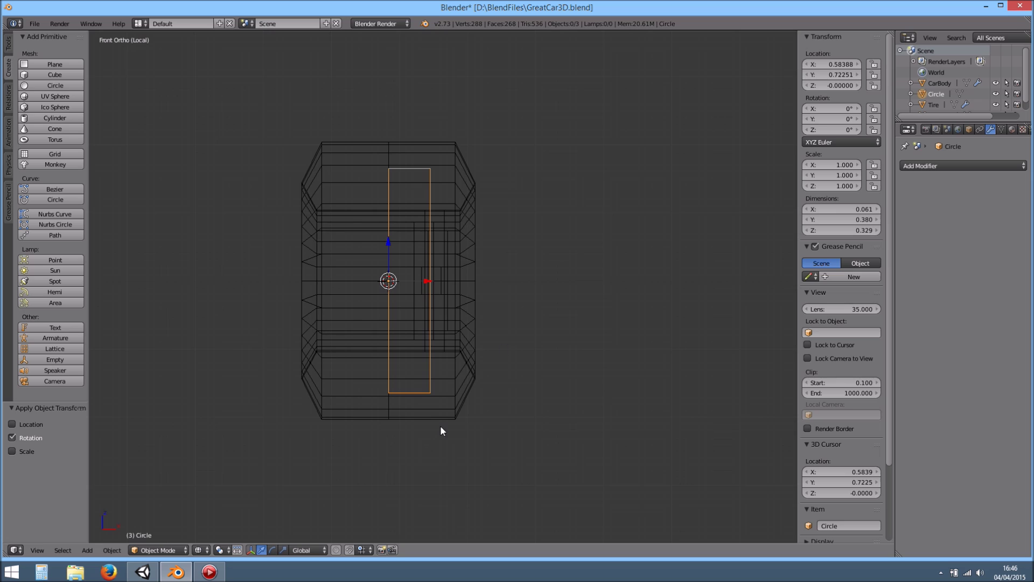
pyautogui.hotkey('ctrl', 'z')
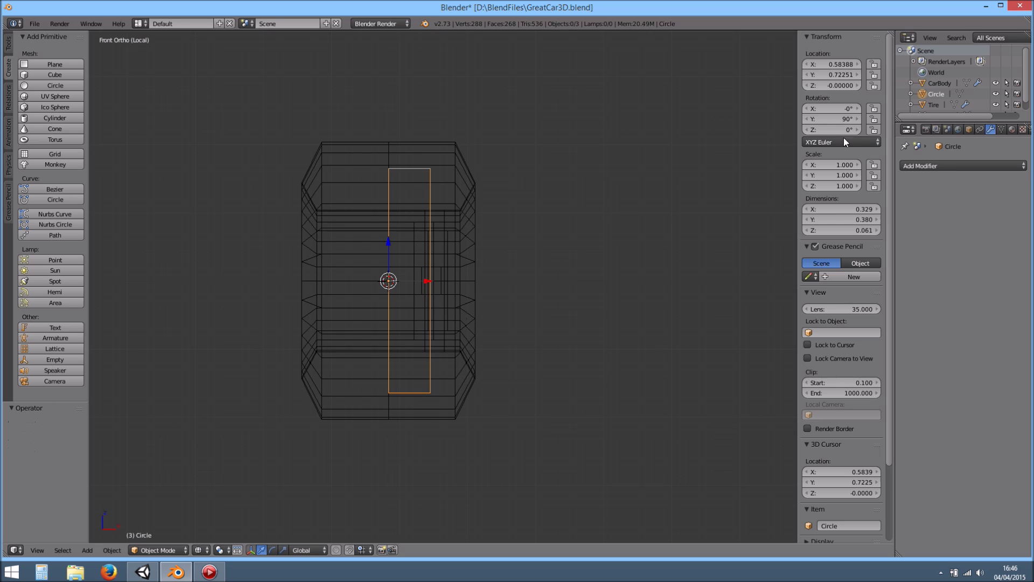
pyautogui.press('r')
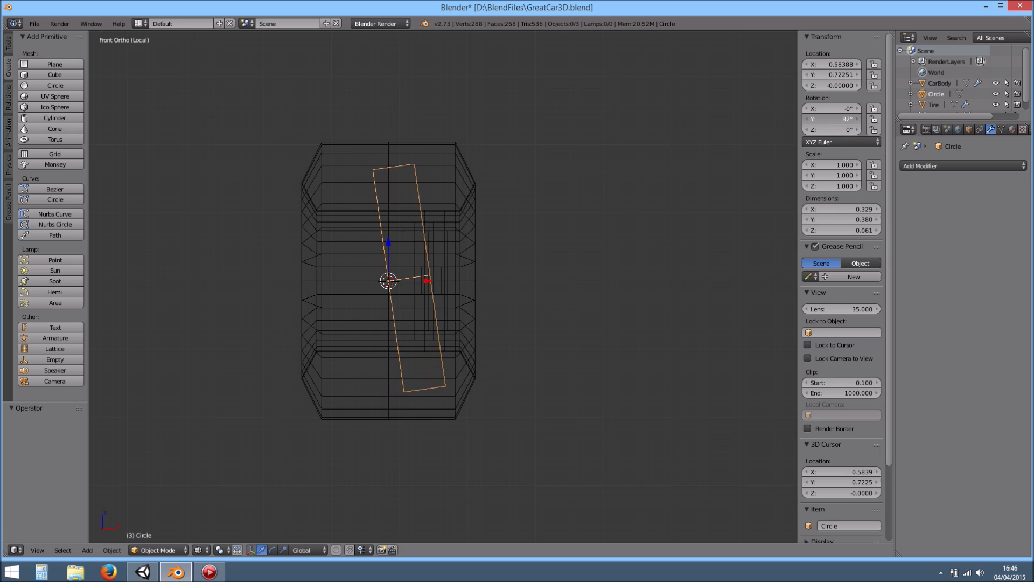
pyautogui.press('Escape')
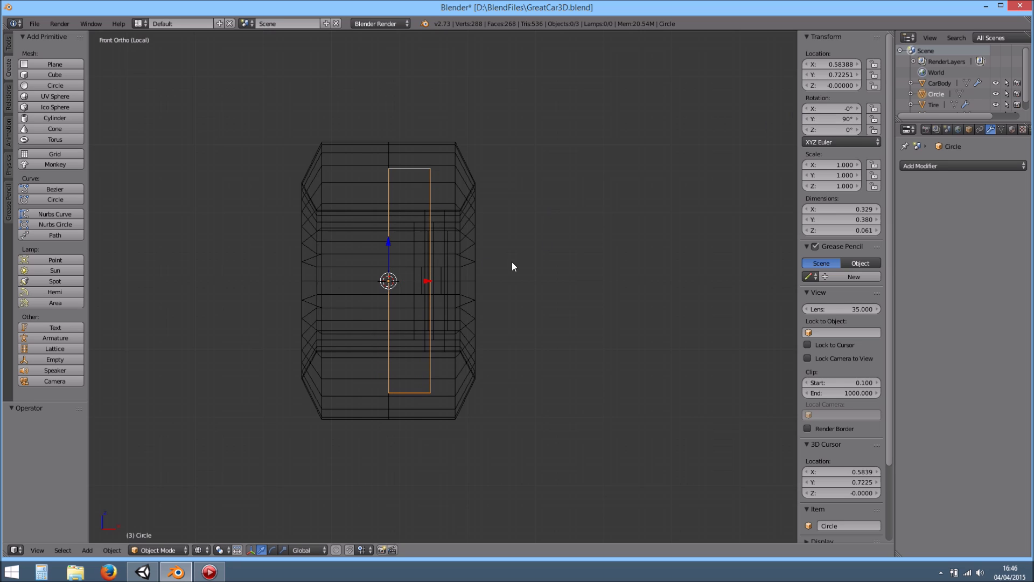
# Apply the rotation of the upright hexagonal ring
pyautogui.click(112, 548)
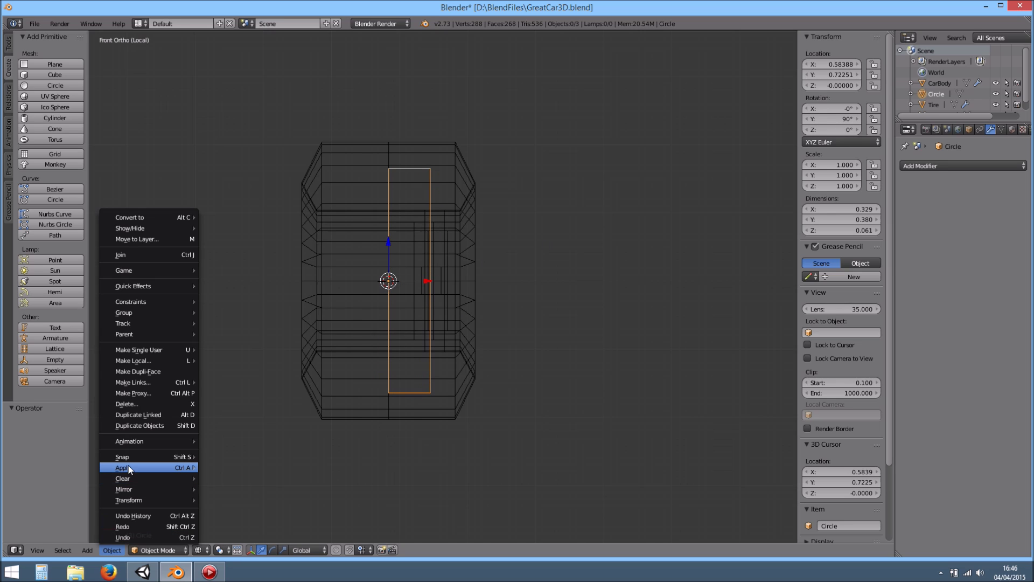
pyautogui.moveTo(183, 462)
pyautogui.click(244, 479)
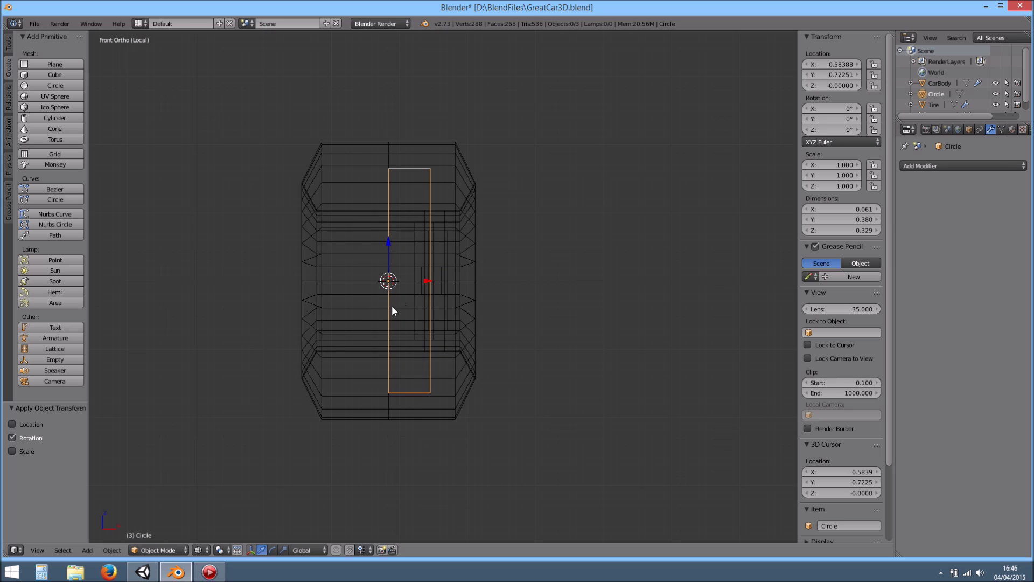
# Scale the whole hexagonal ring uniformly to about 0.345 in Edit Mode
pyautogui.moveTo(474, 314); pyautogui.dragTo(405, 323, button='middle')
pyautogui.press('z')
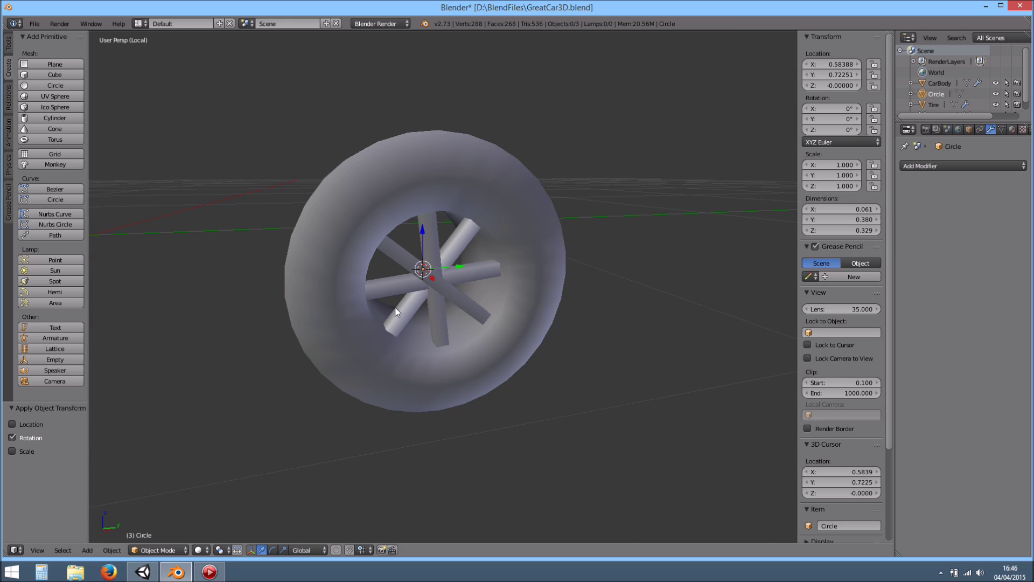
pyautogui.press('KP_5')
pyautogui.press('Tab')
pyautogui.press('z')
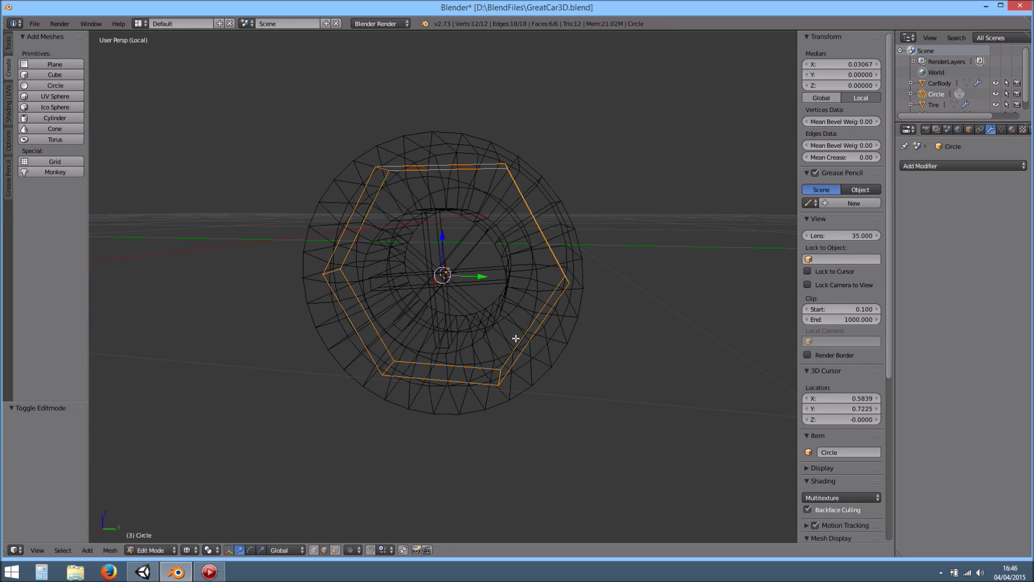
pyautogui.press('s')
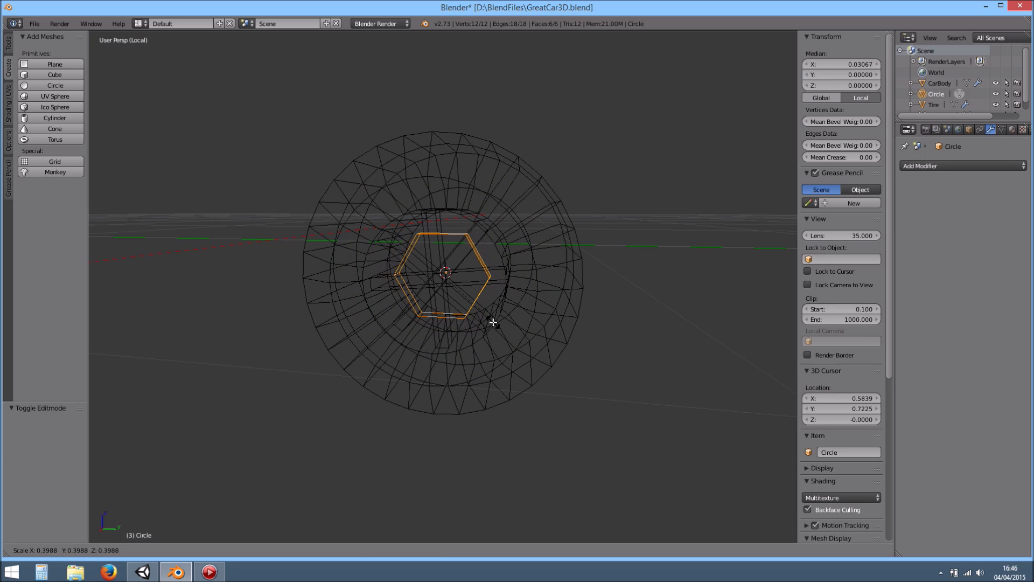
pyautogui.click(492, 325)
pyautogui.scroll(3, 505, 338)
pyautogui.press('z')
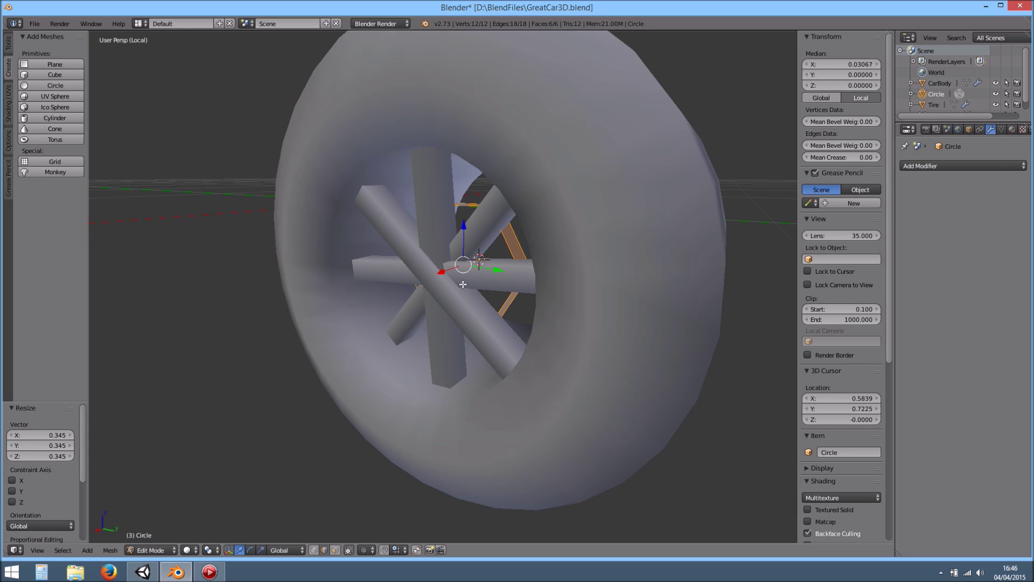
# Move the hexagonal ring about 0.039 outward along the X axis into the crossing of the spokes
pyautogui.press('g')
pyautogui.press('x')
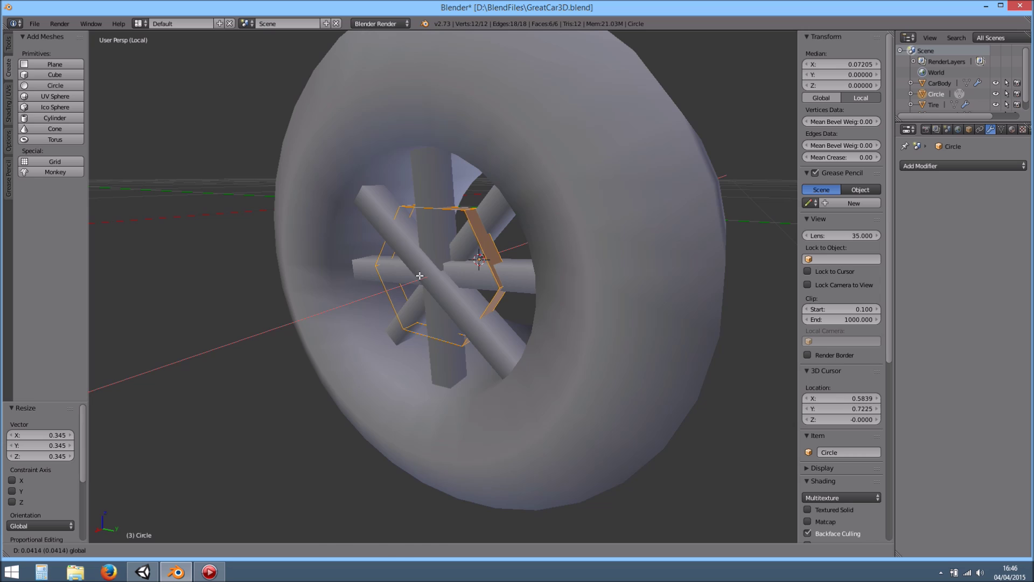
pyautogui.click(456, 334)
pyautogui.press('s')
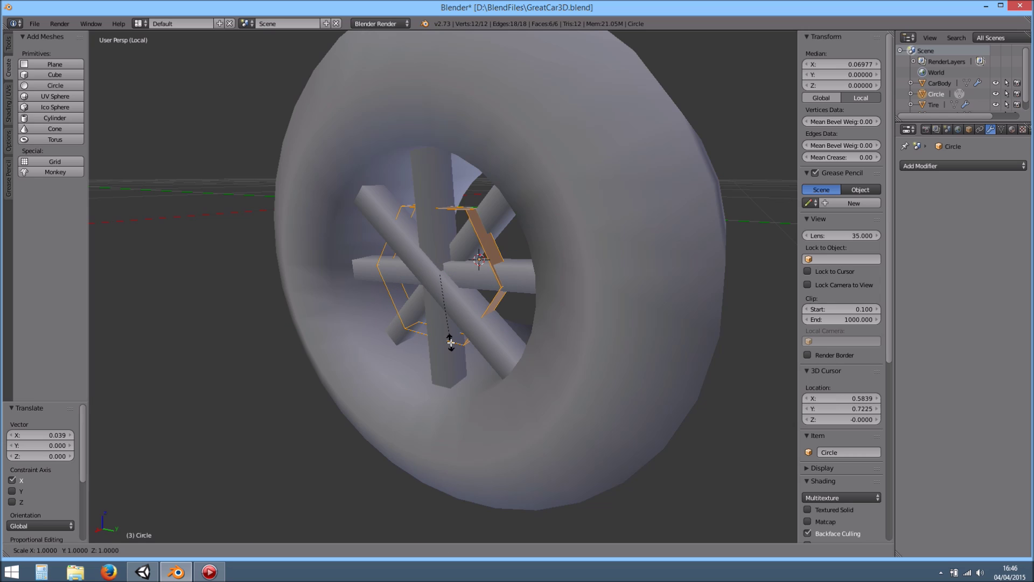
pyautogui.press('x')
pyautogui.press('Escape')
# Shrink the whole hexagonal ring uniformly around the crossing of the spokes
pyautogui.press('s')
pyautogui.click(502, 381)
# Stretch the hexagonal ring along the X axis and shift it back by about -0.018 on that axis
pyautogui.press('s')
pyautogui.press('x')
pyautogui.click(705, 502)
pyautogui.moveTo(423, 278); pyautogui.dragTo(434, 275)
# Fill the open outer end of the hexagonal hub ring with faces, and return to Object Mode
pyautogui.moveTo(564, 321); pyautogui.dragTo(475, 311, button='middle')
pyautogui.scroll(3, 576, 312)
pyautogui.rightClick(449, 244)
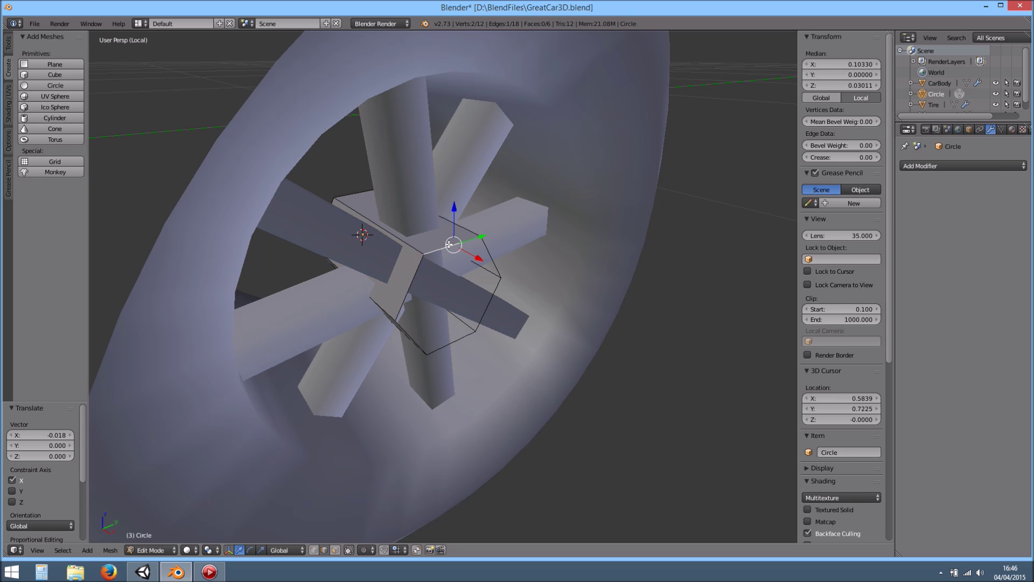
pyautogui.keyDown('shift'); pyautogui.rightClick(452, 346); pyautogui.keyUp('shift')
pyautogui.moveTo(506, 303); pyautogui.dragTo(430, 309, button='middle')
pyautogui.press('f')
pyautogui.rightClick(386, 263)
pyautogui.keyDown('shift'); pyautogui.rightClick(401, 284); pyautogui.keyUp('shift')
pyautogui.press('f')
pyautogui.moveTo(461, 272)
pyautogui.mouseDown(button='middle')
pyautogui.moveTo(401, 273)
pyautogui.moveTo(508, 275)
pyautogui.moveTo(448, 273)
pyautogui.mouseUp(button='middle')
pyautogui.press('Tab')
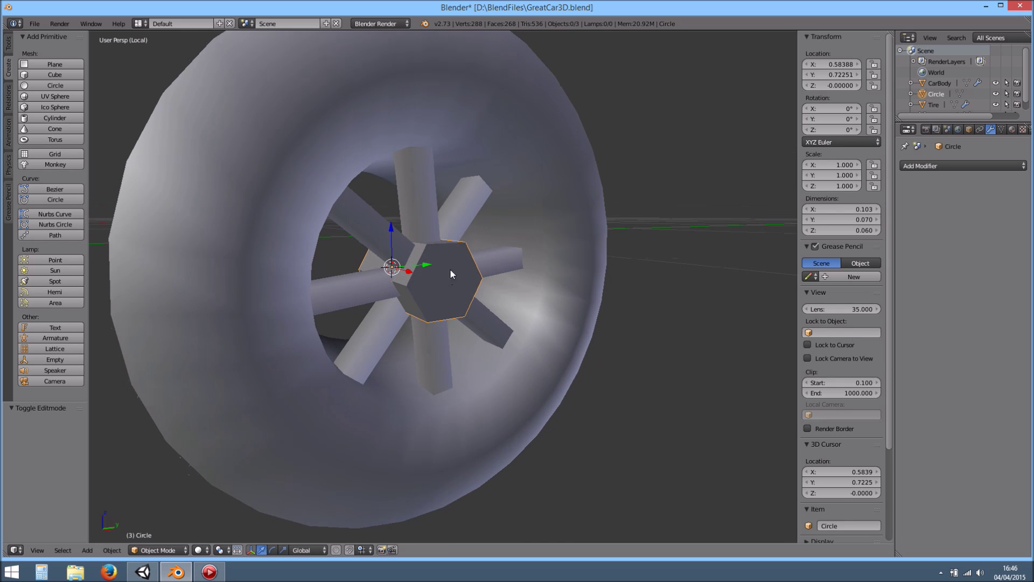
# Try to join the spokes and the hexagonal hub with the tire into one object
pyautogui.moveTo(511, 279); pyautogui.dragTo(423, 246, button='middle')
pyautogui.rightClick(408, 250)
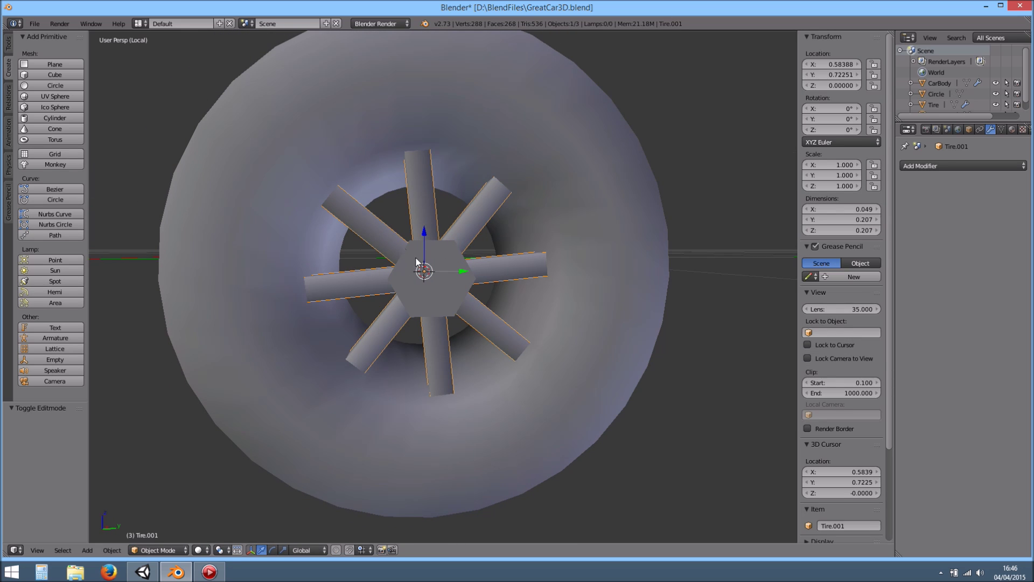
pyautogui.moveTo(402, 299); pyautogui.dragTo(391, 241, button='middle')
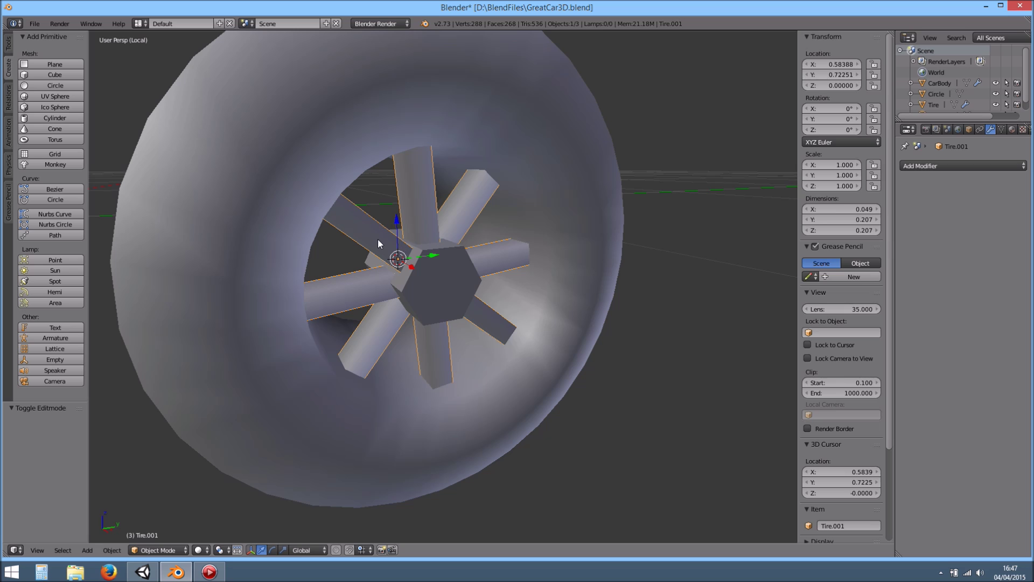
pyautogui.keyDown('shift'); pyautogui.rightClick(435, 285); pyautogui.keyUp('shift')
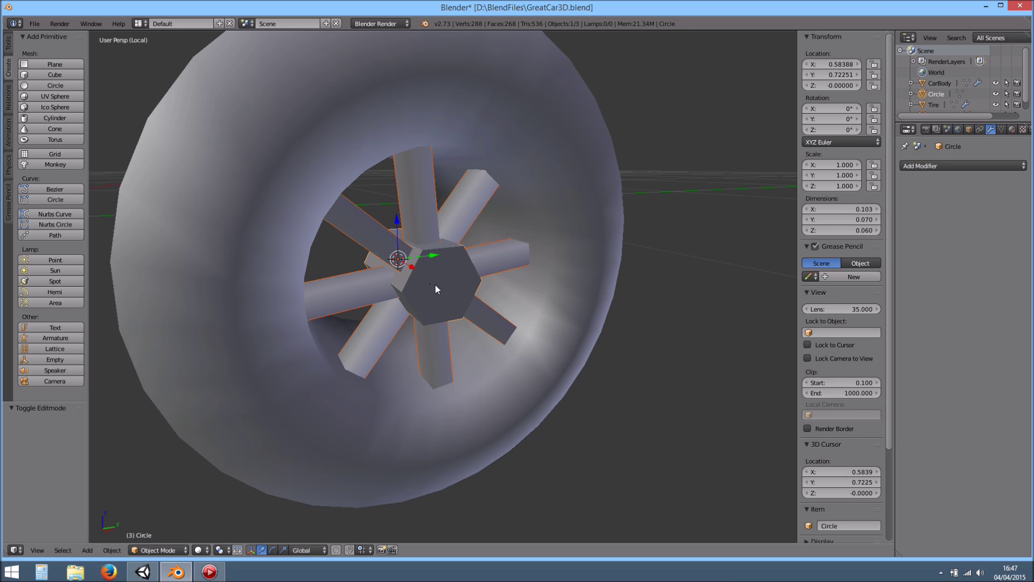
pyautogui.keyDown('shift'); pyautogui.rightClick(514, 138); pyautogui.keyUp('shift')
pyautogui.scroll(-4, 519, 171)
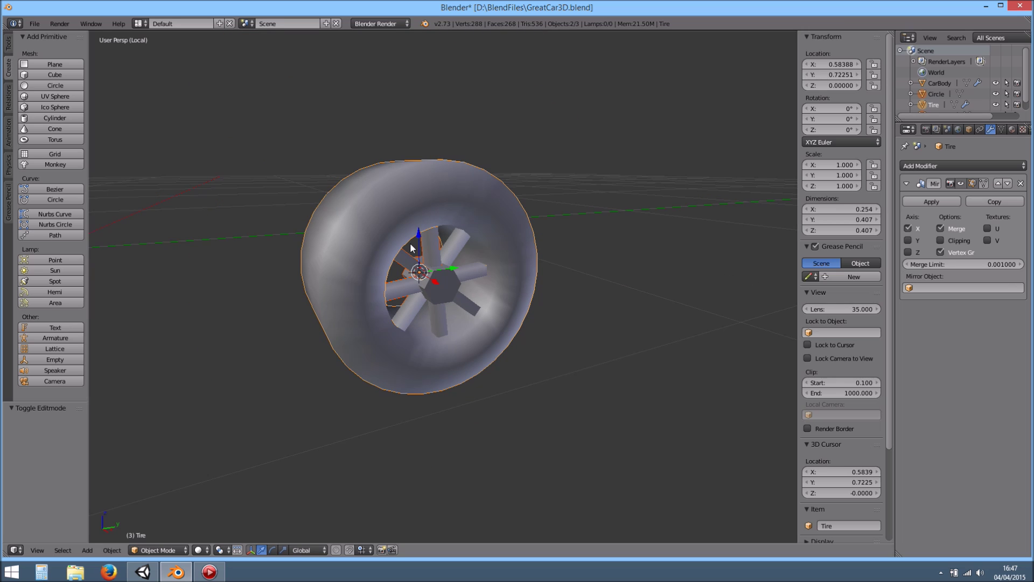
pyautogui.hotkey('ctrl', 'j')
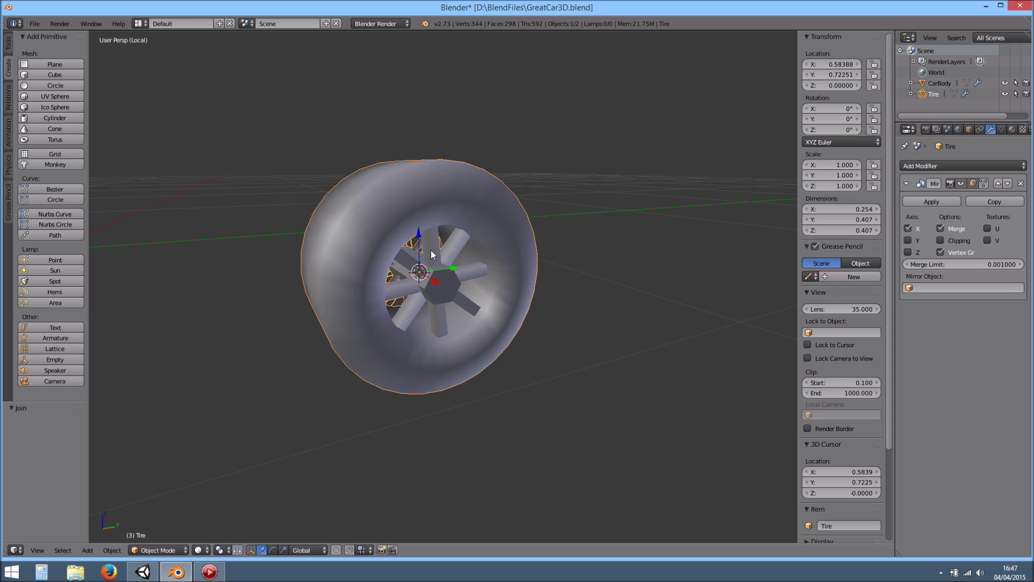
pyautogui.hotkey('ctrl', 'z')
# Join the hexagonal hub to the spokes so that both belong to the spokes object
pyautogui.scroll(3, 477, 278)
pyautogui.moveTo(504, 257); pyautogui.dragTo(481, 270, button='middle')
pyautogui.scroll(-2, 517, 232)
pyautogui.scroll(4, 468, 259)
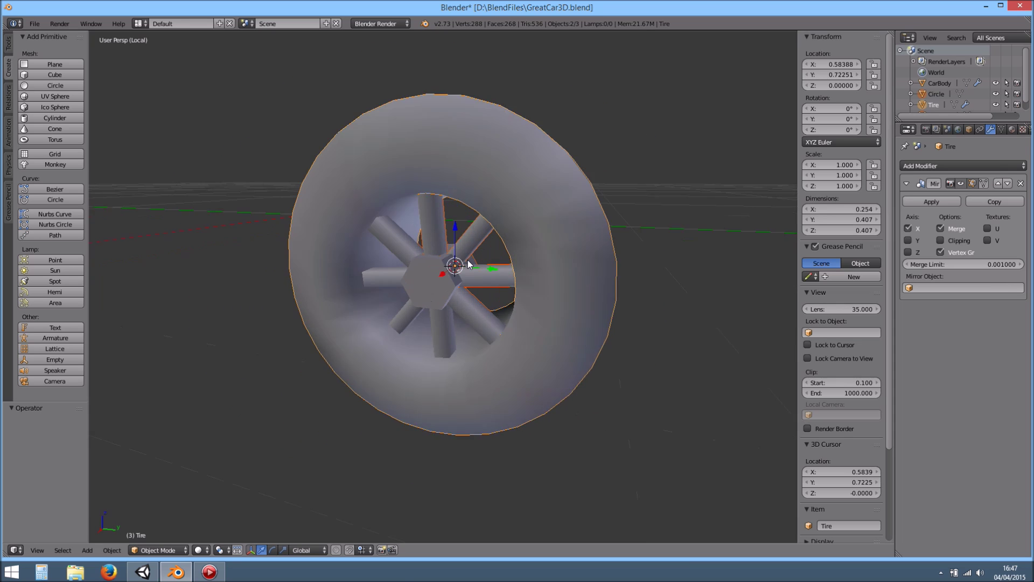
pyautogui.moveTo(397, 307); pyautogui.dragTo(443, 274, button='middle')
pyautogui.rightClick(443, 274)
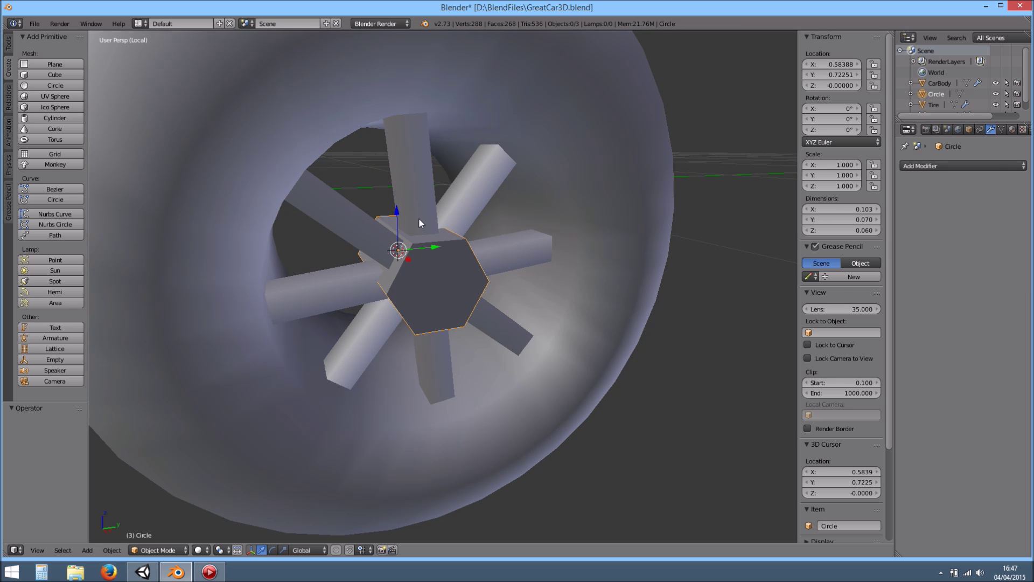
pyautogui.rightClick(420, 184)
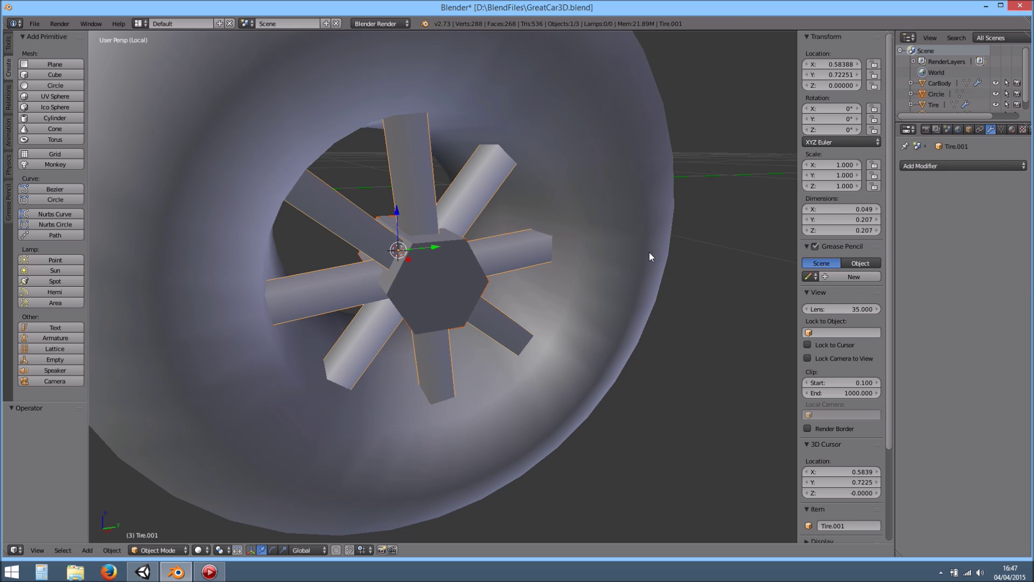
pyautogui.hotkey('ctrl', 'j')
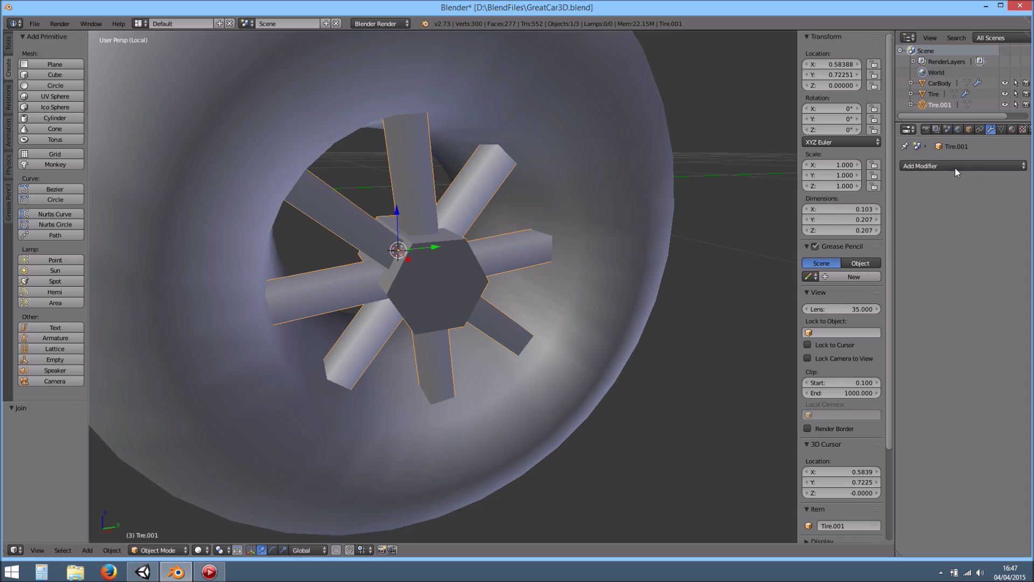
# Apply the Mirror modifier on the tire
pyautogui.scroll(-2, 482, 239)
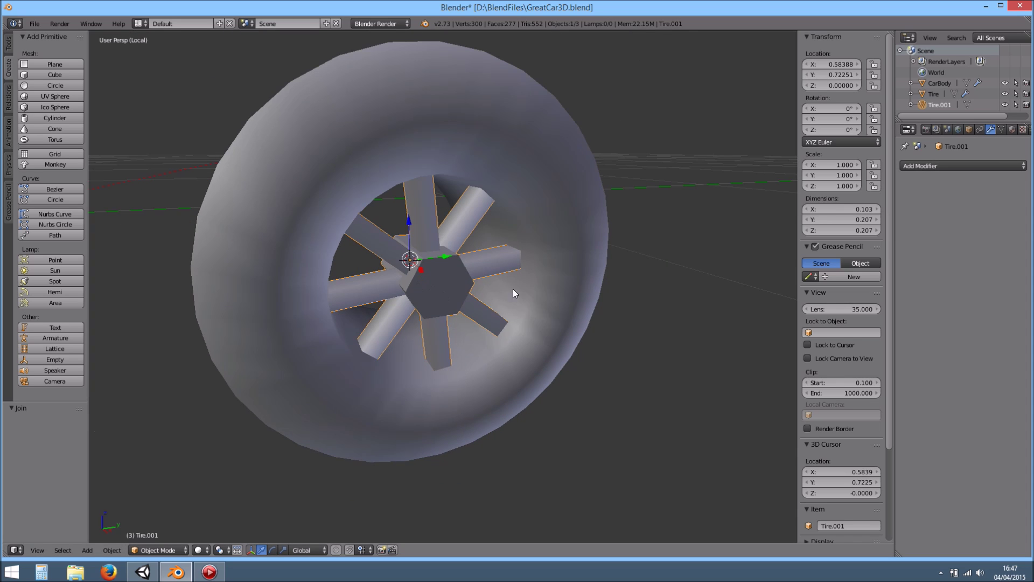
pyautogui.moveTo(513, 289); pyautogui.dragTo(472, 299, button='middle')
pyautogui.scroll(-3, 566, 162)
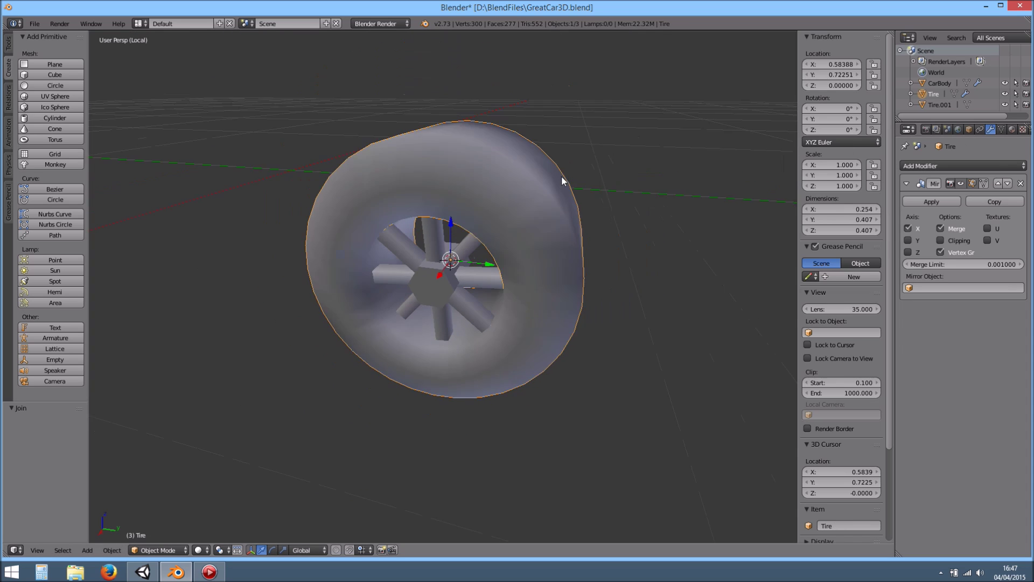
pyautogui.moveTo(561, 175); pyautogui.dragTo(542, 221, button='middle')
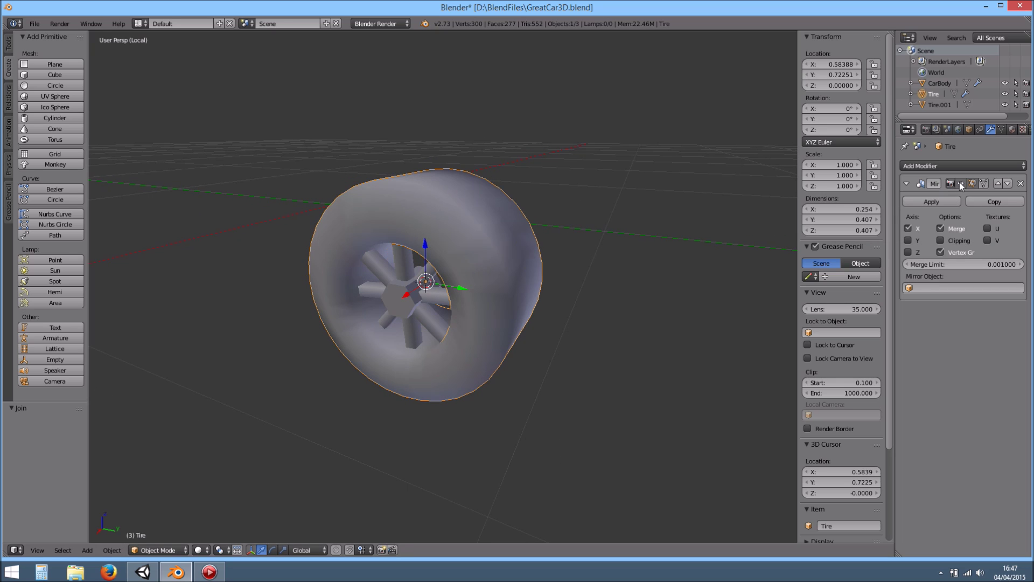
pyautogui.click(928, 203)
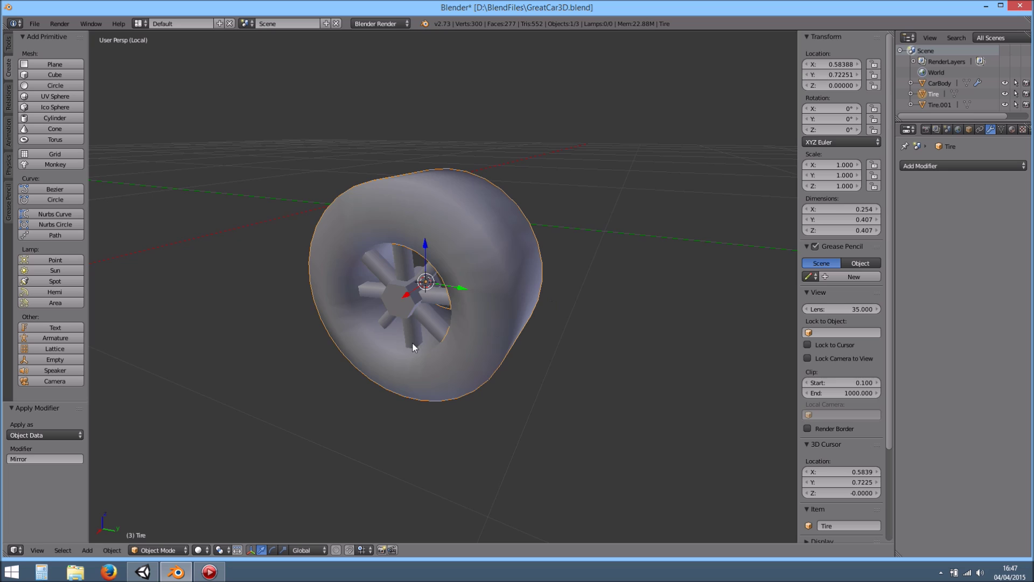
# Join the tire with the combined spokes and hub into one wheel object
pyautogui.moveTo(412, 341); pyautogui.dragTo(455, 344, button='middle')
pyautogui.scroll(3, 455, 335)
pyautogui.keyDown('shift'); pyautogui.rightClick(438, 315); pyautogui.keyUp('shift')
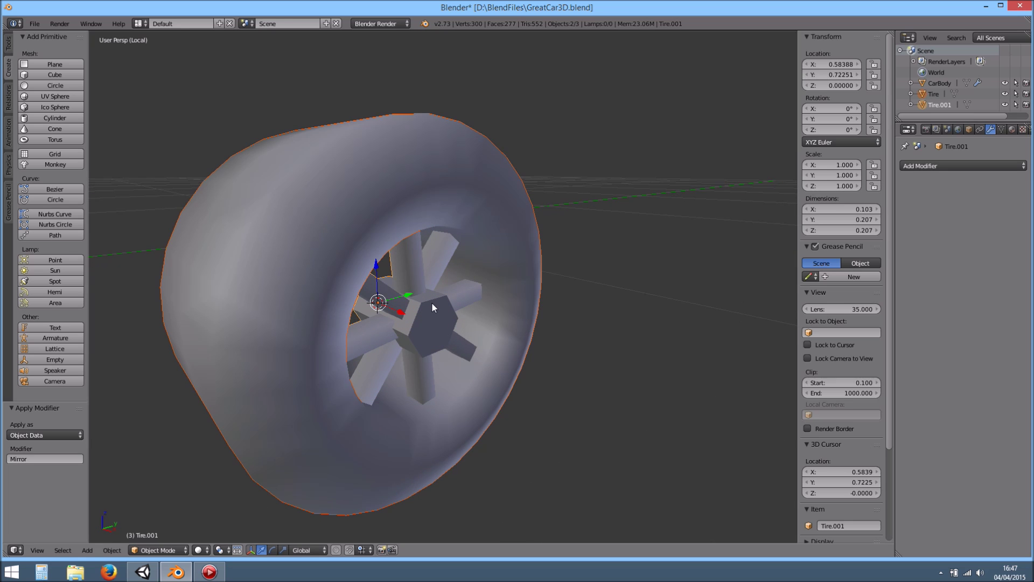
pyautogui.hotkey('ctrl', 'j')
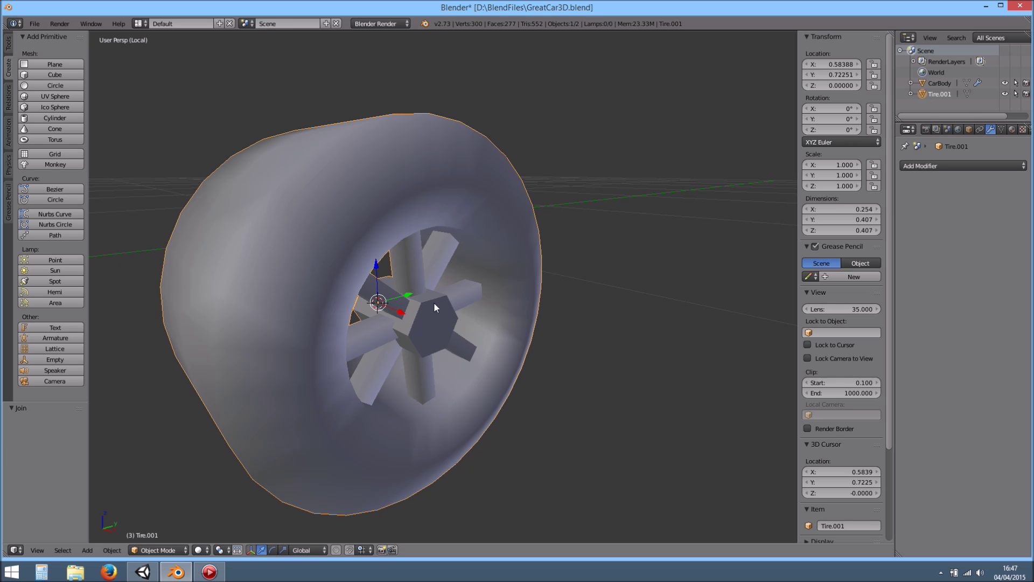
# Leave local view to show the whole car, and rename the joined wheel object as Tire
pyautogui.moveTo(573, 289); pyautogui.dragTo(434, 282, button='middle')
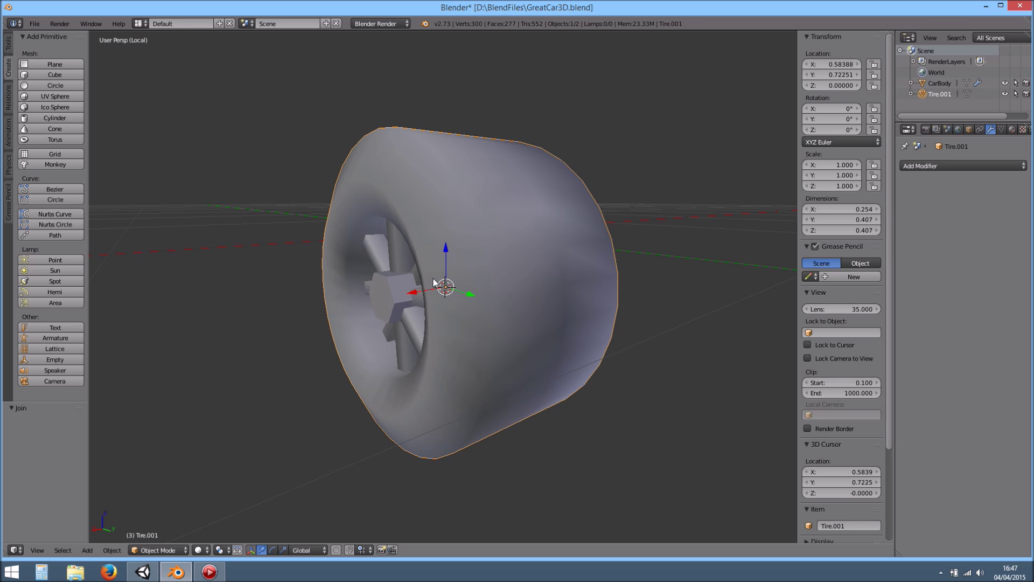
pyautogui.press('KP_Divide')
pyautogui.moveTo(409, 364); pyautogui.dragTo(432, 351, button='middle')
pyautogui.doubleClick(937, 94)
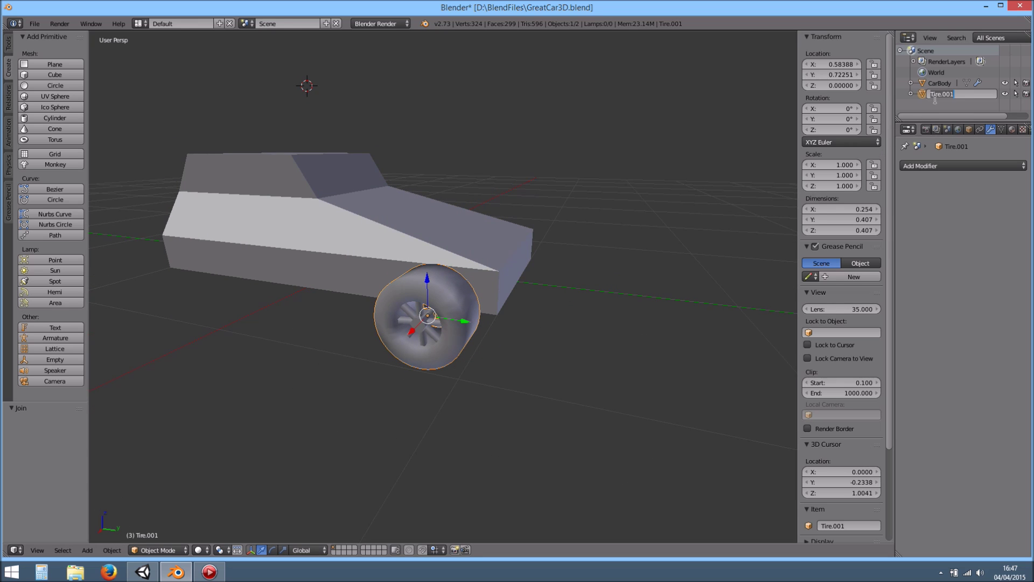
pyautogui.press('Return')
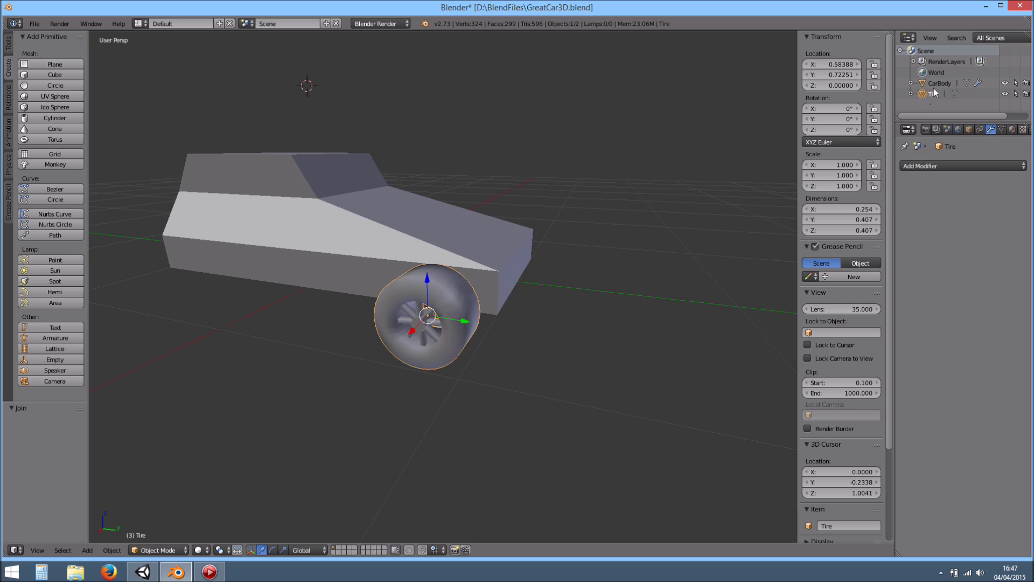
pyautogui.click(938, 87)
pyautogui.click(936, 93)
# Save the blend file over the existing GreatCar3D.blend
pyautogui.moveTo(596, 184); pyautogui.dragTo(543, 224, button='middle')
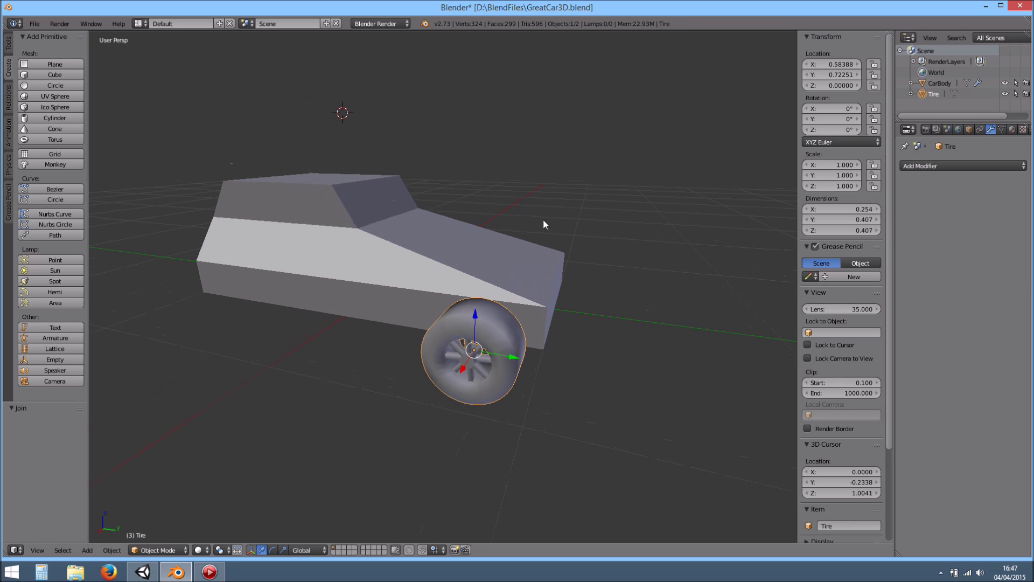
pyautogui.hotkey('ctrl', 's')
pyautogui.click(490, 231)
# Check the transforms of the car body and the wheel, and save the blend file again
pyautogui.moveTo(494, 303); pyautogui.dragTo(455, 305, button='middle')
pyautogui.rightClick(455, 305)
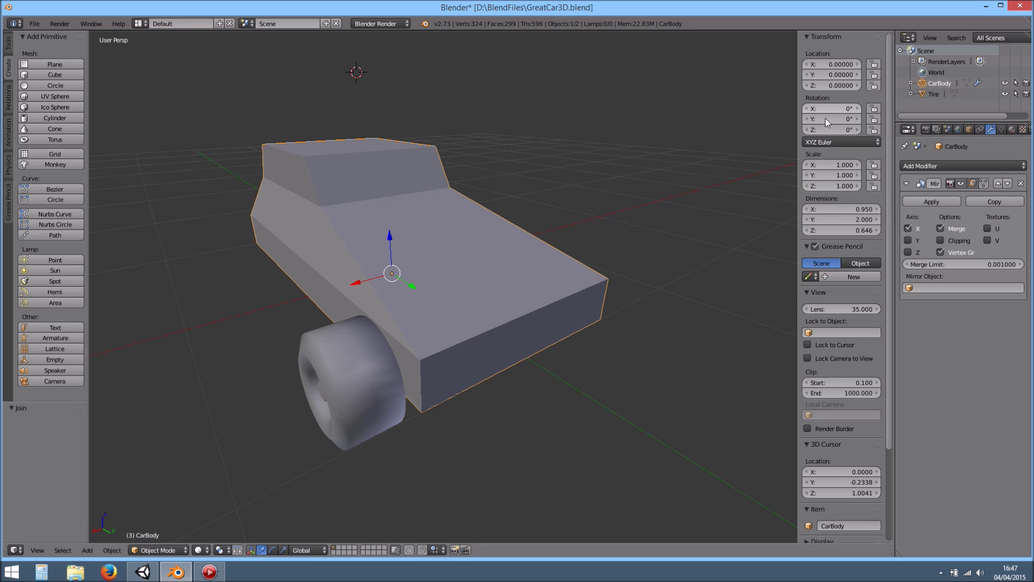
pyautogui.rightClick(361, 365)
pyautogui.moveTo(492, 344); pyautogui.dragTo(535, 342, button='middle')
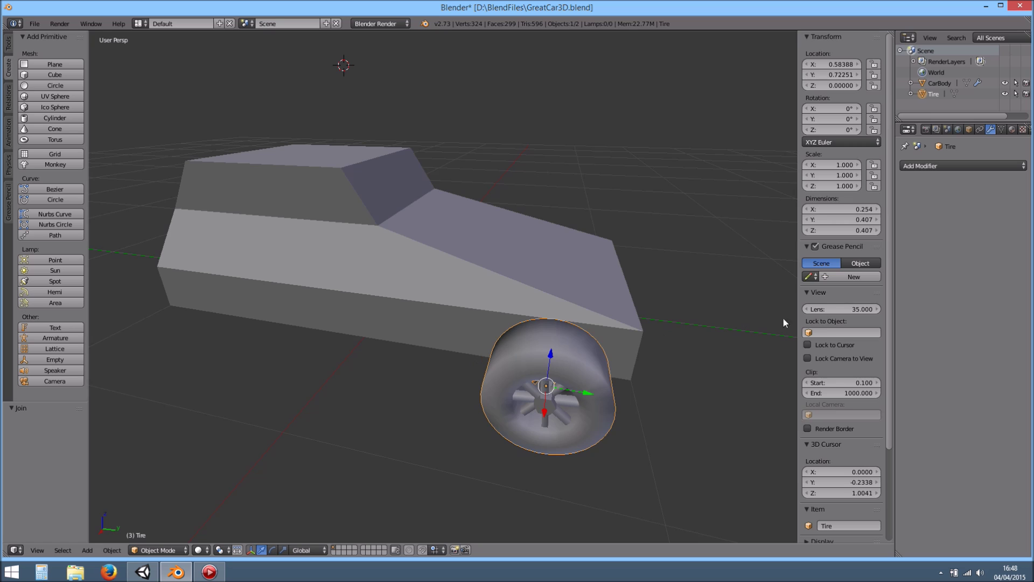
pyautogui.scroll(-5, 862, 405)
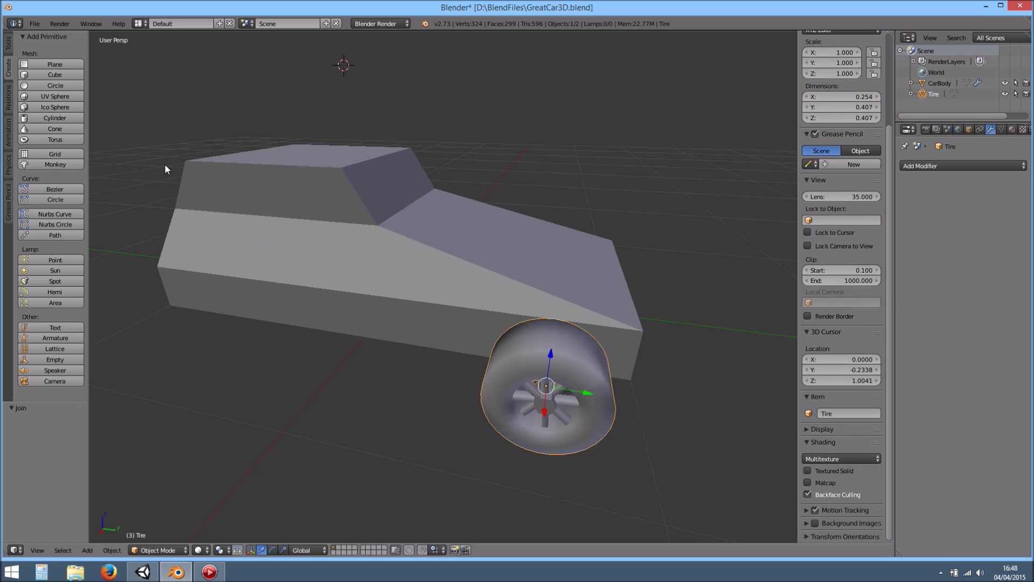
pyautogui.moveTo(404, 319); pyautogui.dragTo(380, 299, button='middle')
pyautogui.hotkey('ctrl', 's')
pyautogui.click(379, 299)
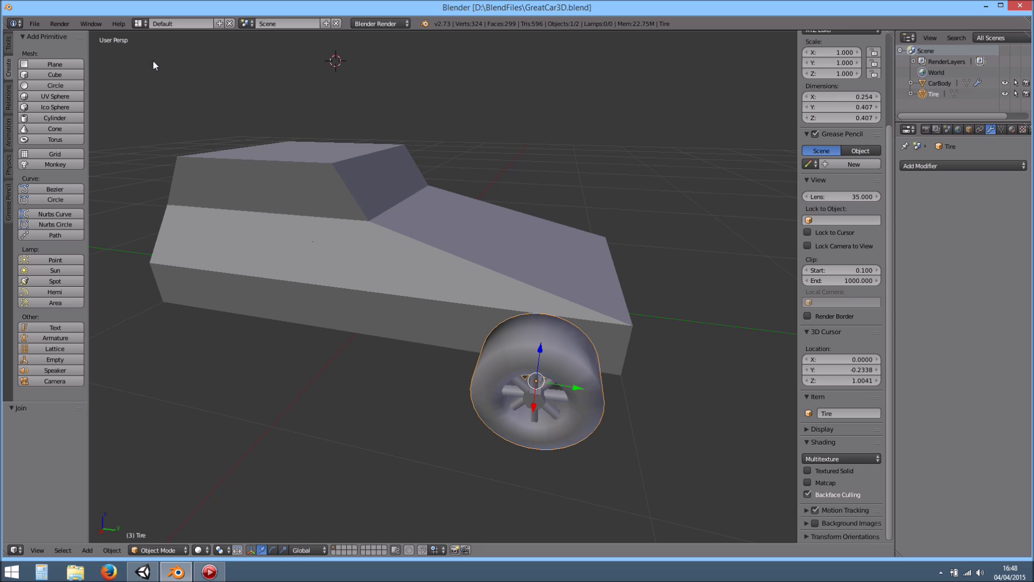
# Set up an FBX export with Apply Transform enabled and only Mesh objects included
pyautogui.click(34, 23)
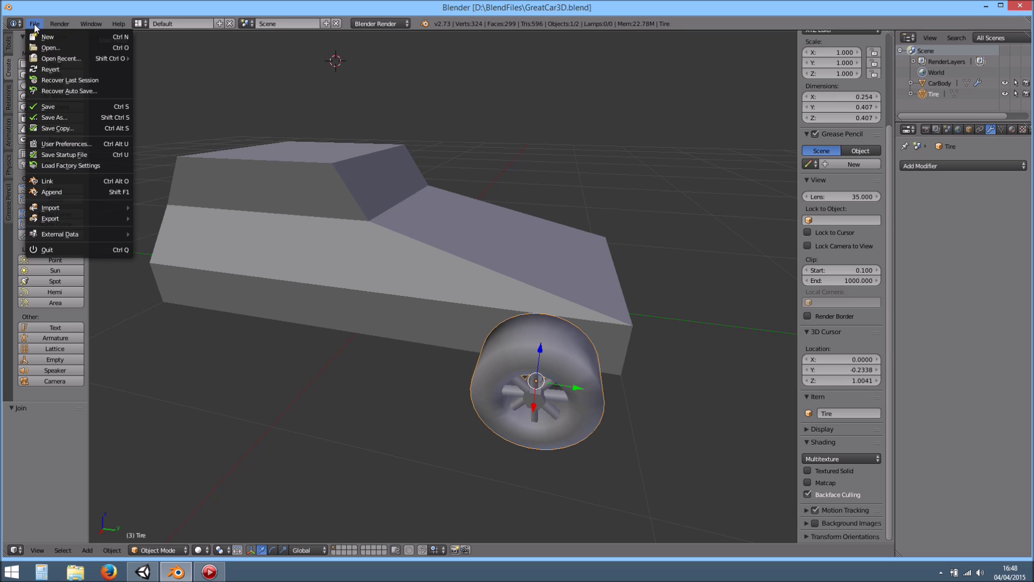
pyautogui.moveTo(73, 217)
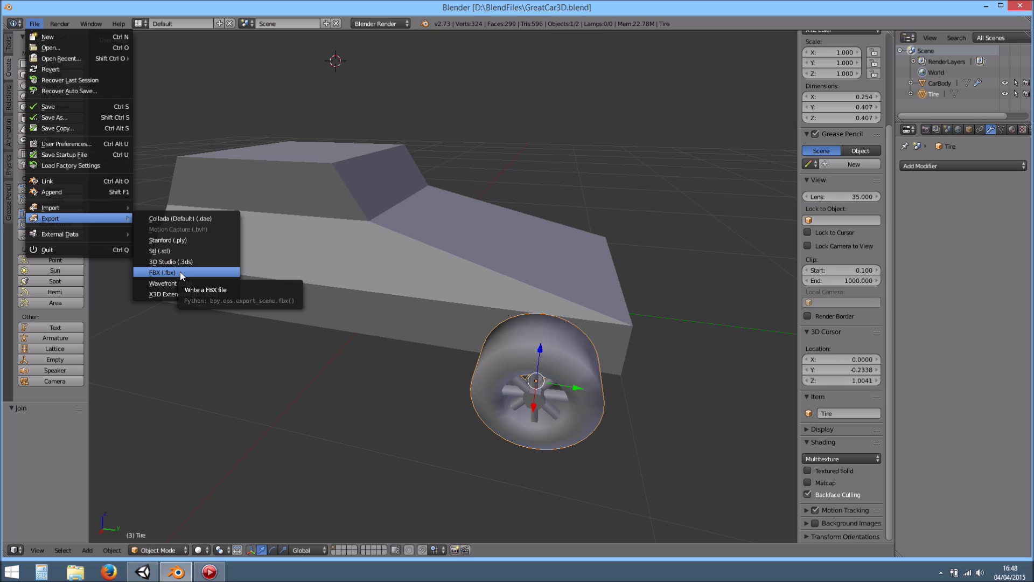
pyautogui.click(175, 272)
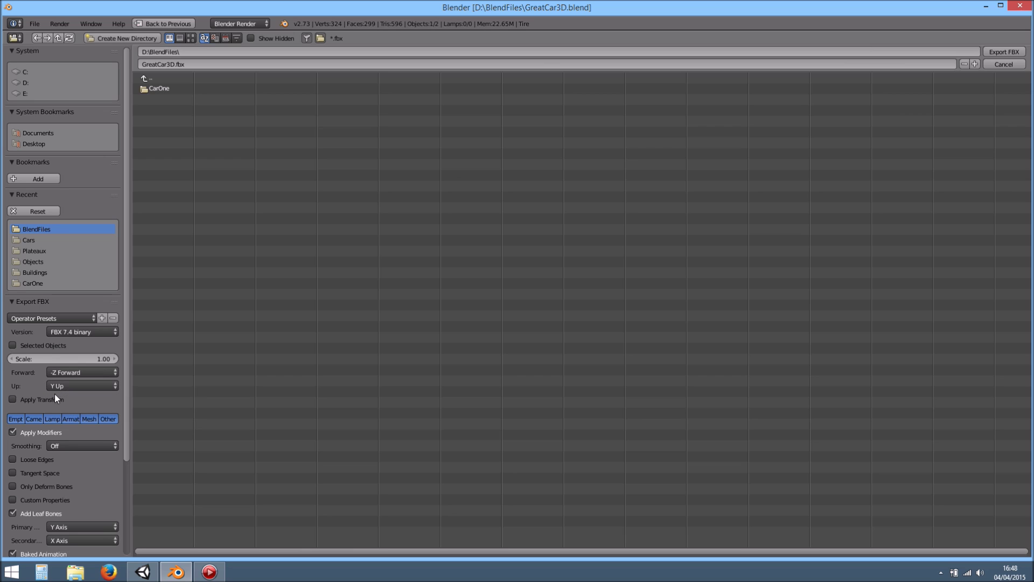
pyautogui.click(13, 400)
pyautogui.click(90, 420)
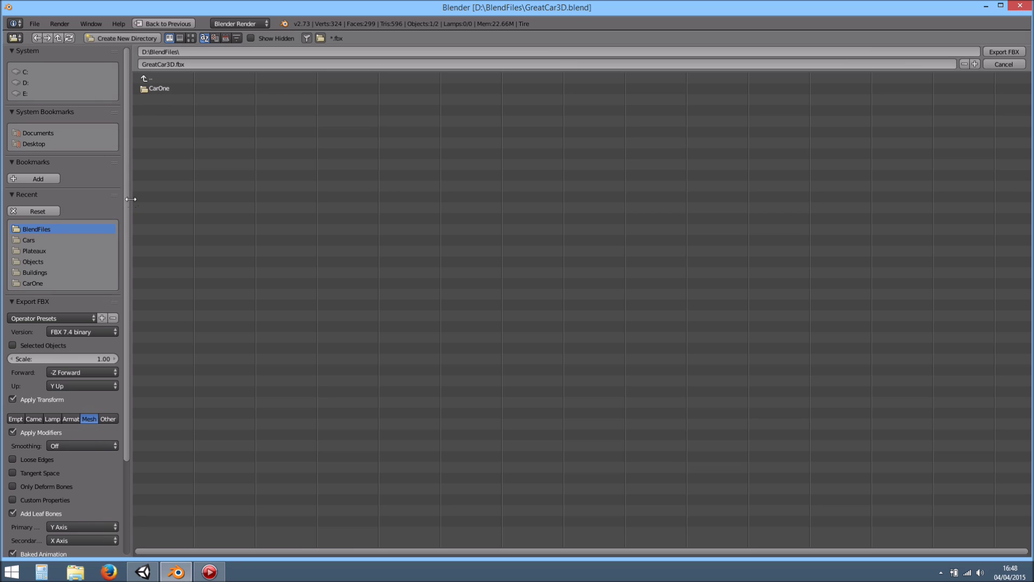
# Export the car as GreatCar3D.fbx into D:\UnityProjects\Unity Car Test\Assets\Models
pyautogui.click(24, 82)
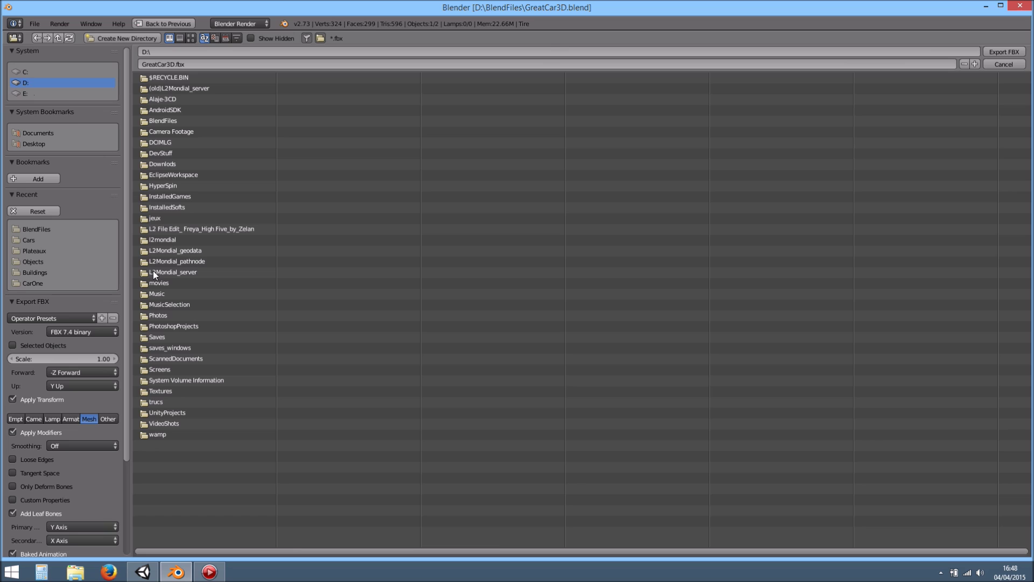
pyautogui.click(173, 413)
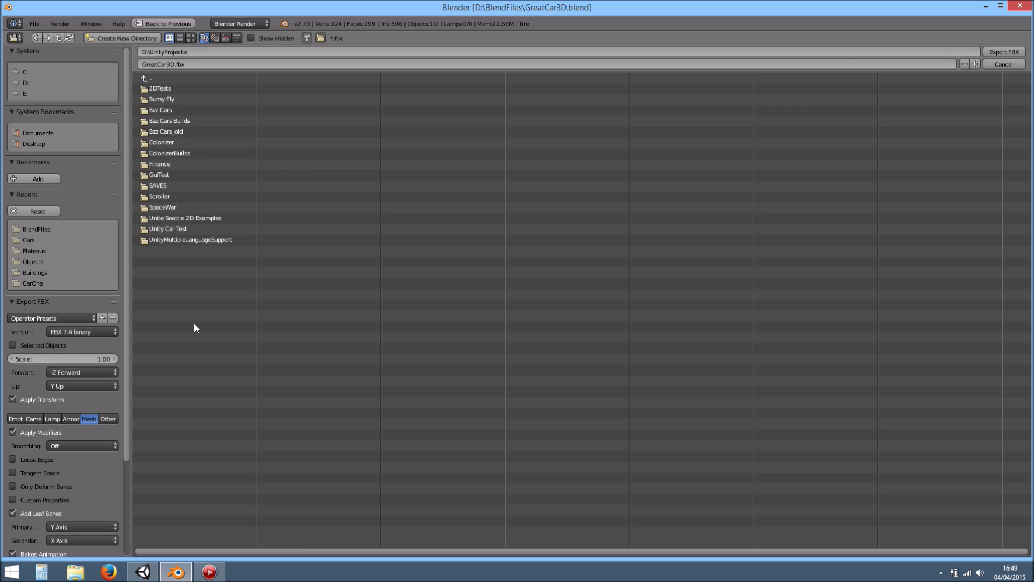
pyautogui.click(173, 228)
pyautogui.click(164, 91)
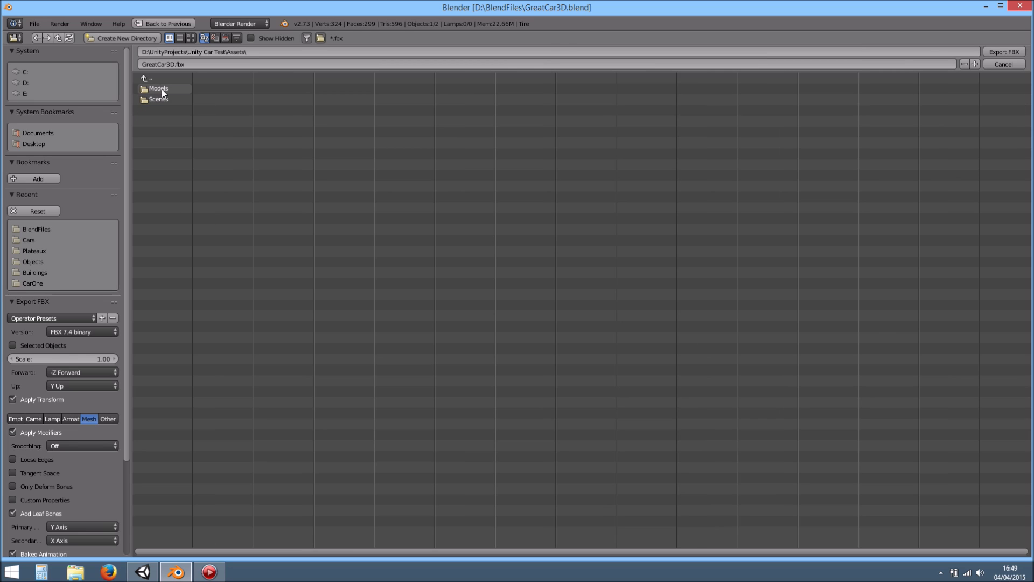
pyautogui.click(163, 90)
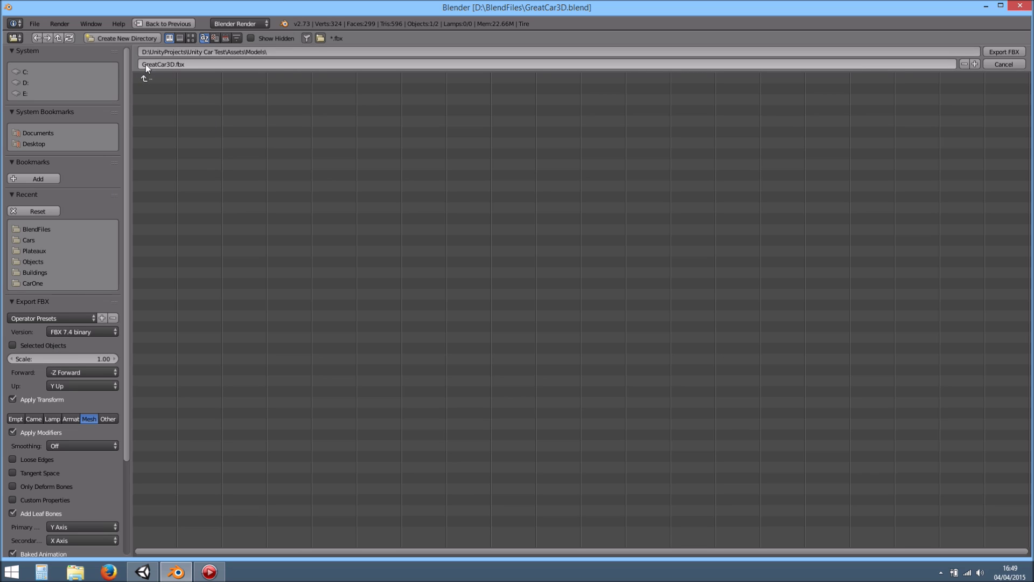
pyautogui.click(1004, 50)
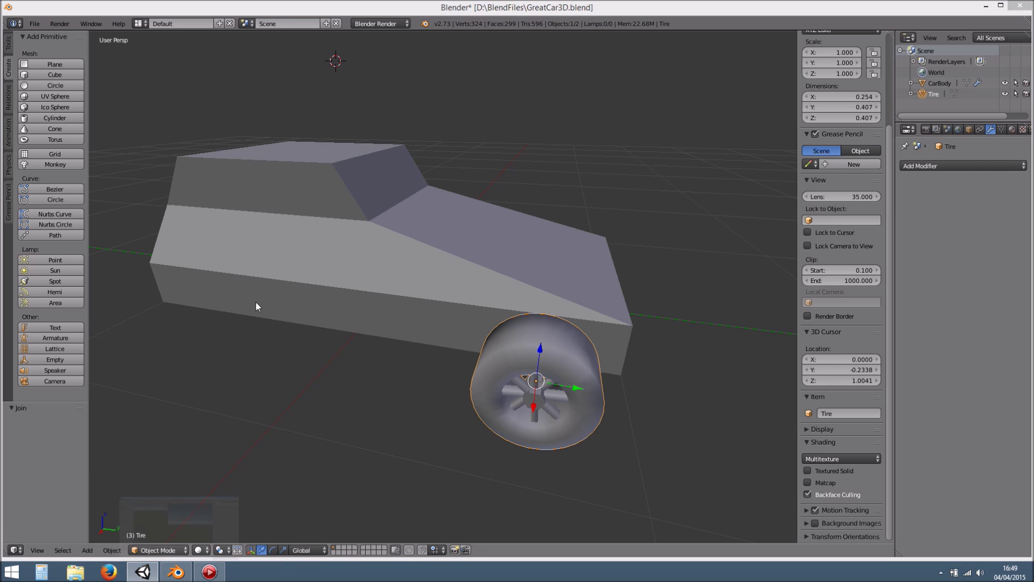
# Switch to Unity and open the Models folder of the project's assets
pyautogui.hotkey('alt', 'Tab')
pyautogui.doubleClick(159, 471)
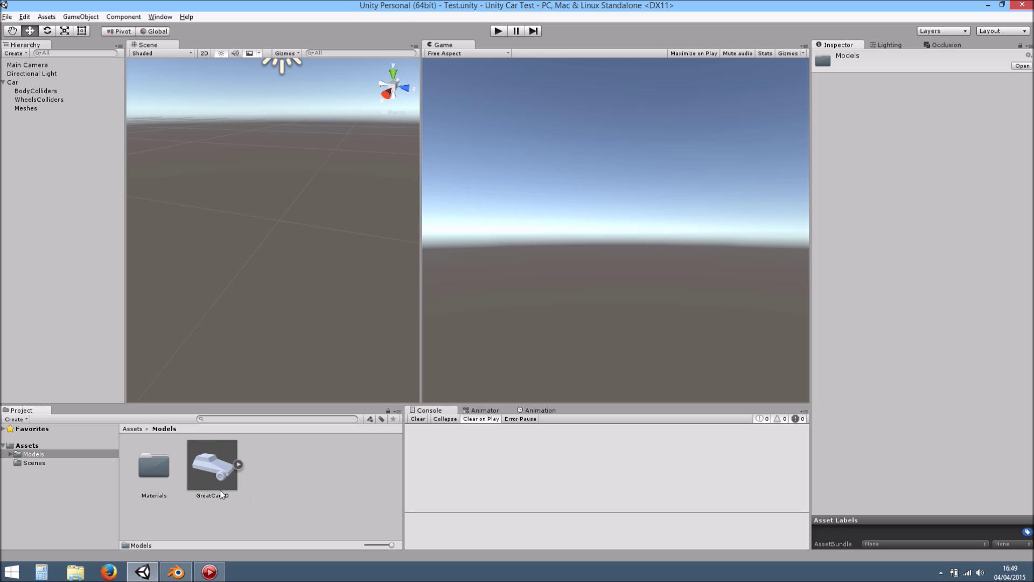
# Disable material import for the GreatCar3D model and delete the Materials folder inside Models
pyautogui.click(214, 474)
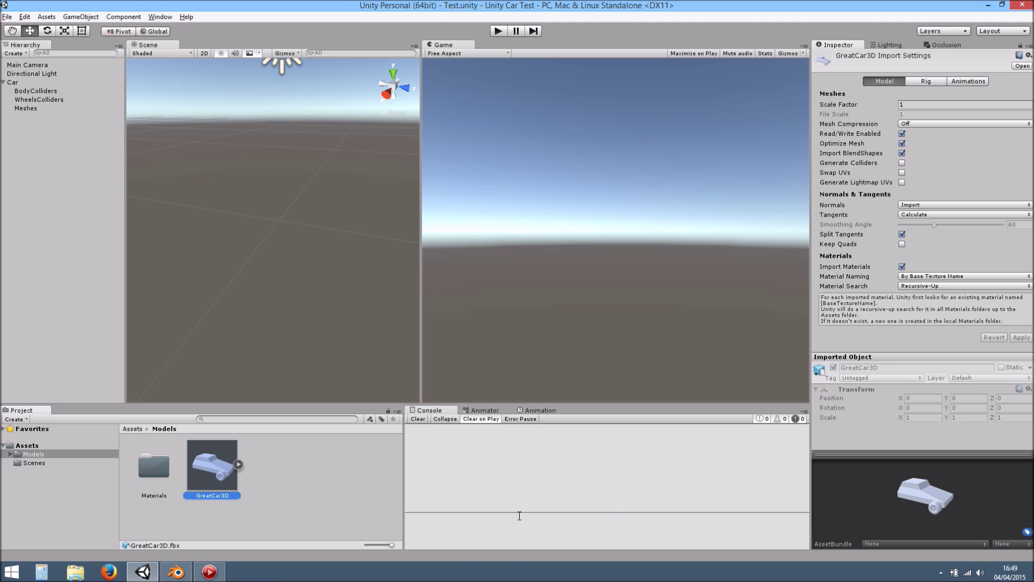
pyautogui.click(903, 267)
pyautogui.click(1022, 300)
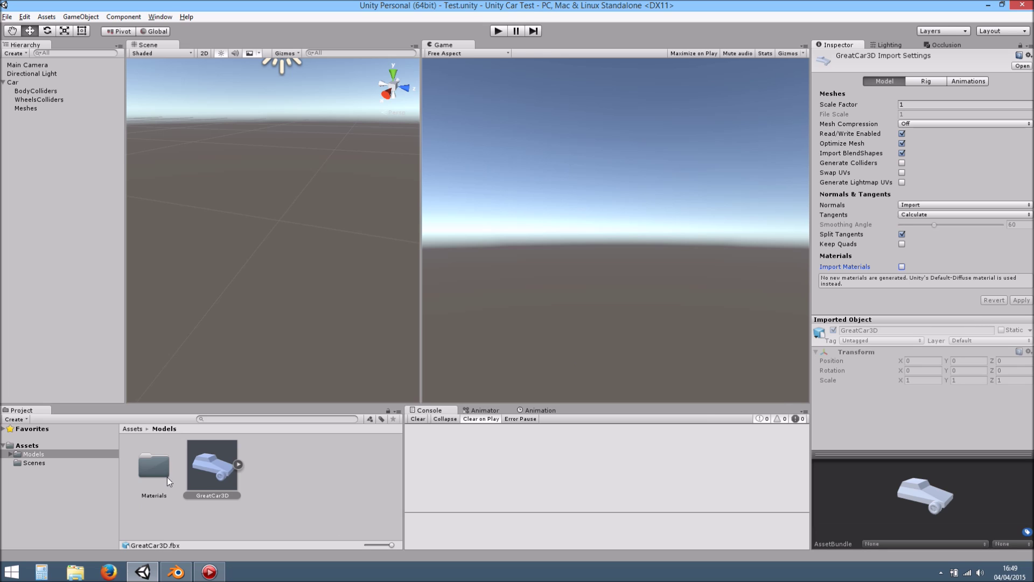
pyautogui.click(146, 477)
pyautogui.press('Delete')
pyautogui.press('Return')
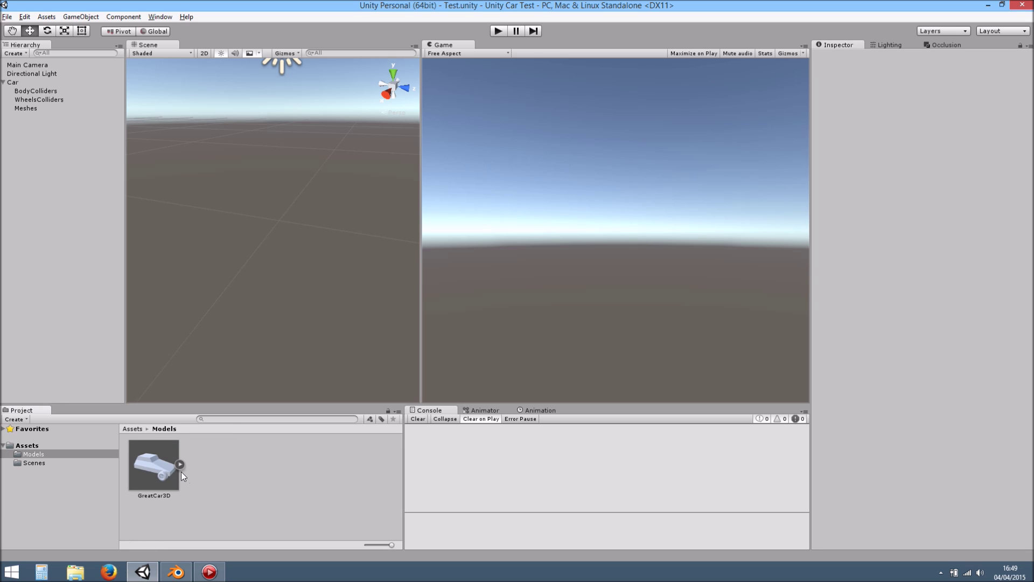
# Expand the GreatCar3D model and inspect its CarBody and Tire meshes
pyautogui.click(179, 466)
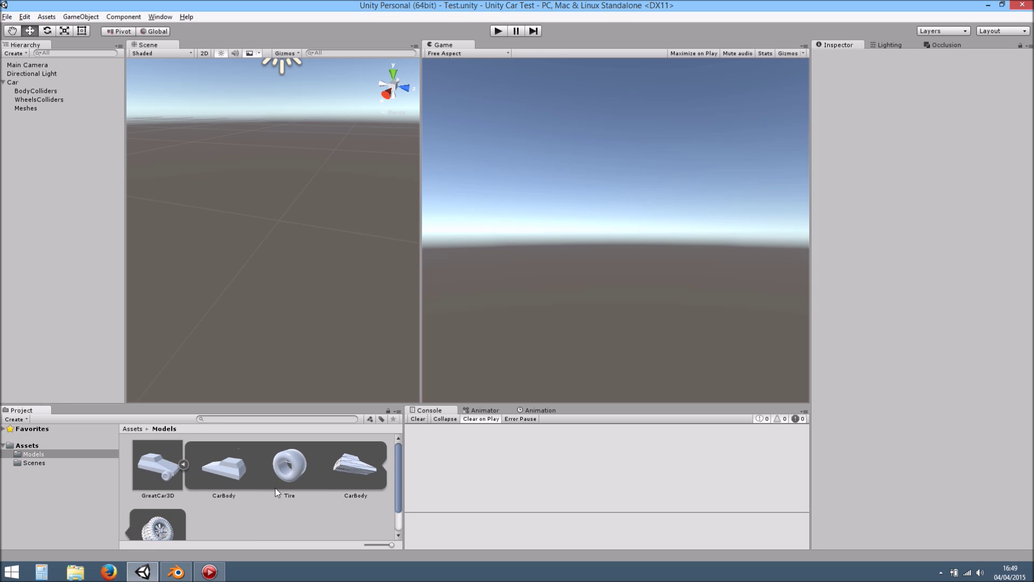
pyautogui.click(360, 471)
pyautogui.click(139, 529)
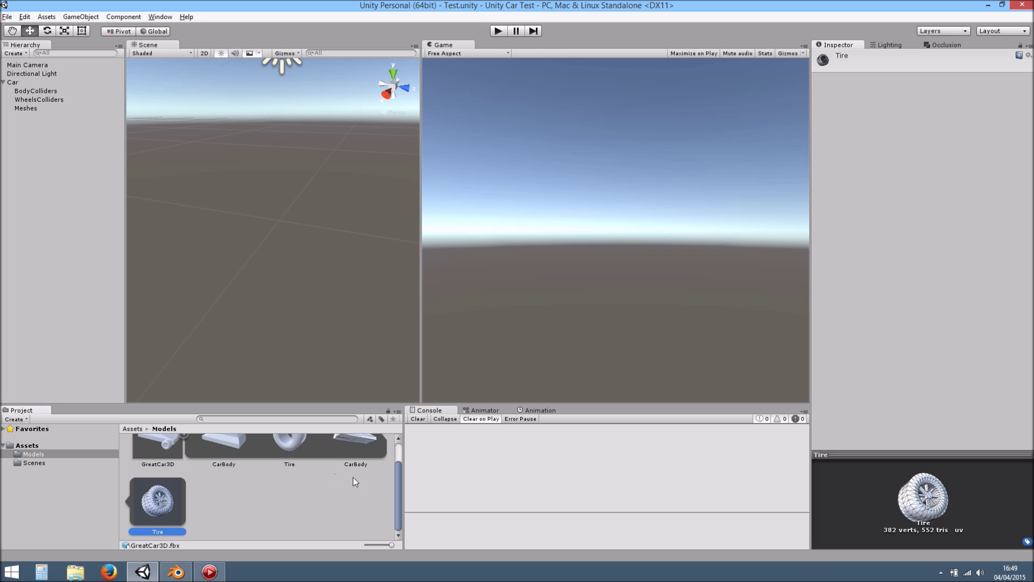
pyautogui.scroll(1, 338, 480)
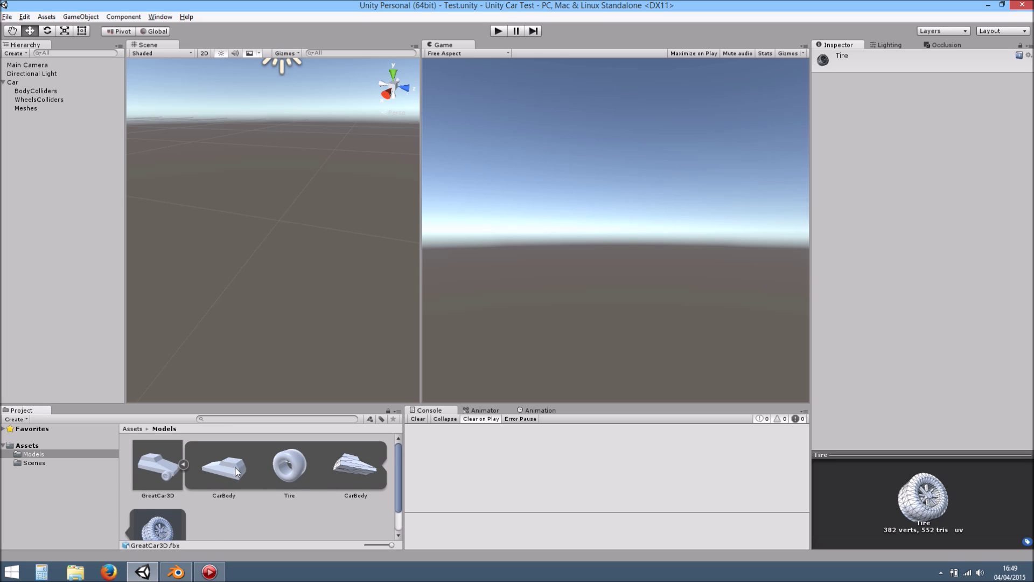
pyautogui.click(363, 471)
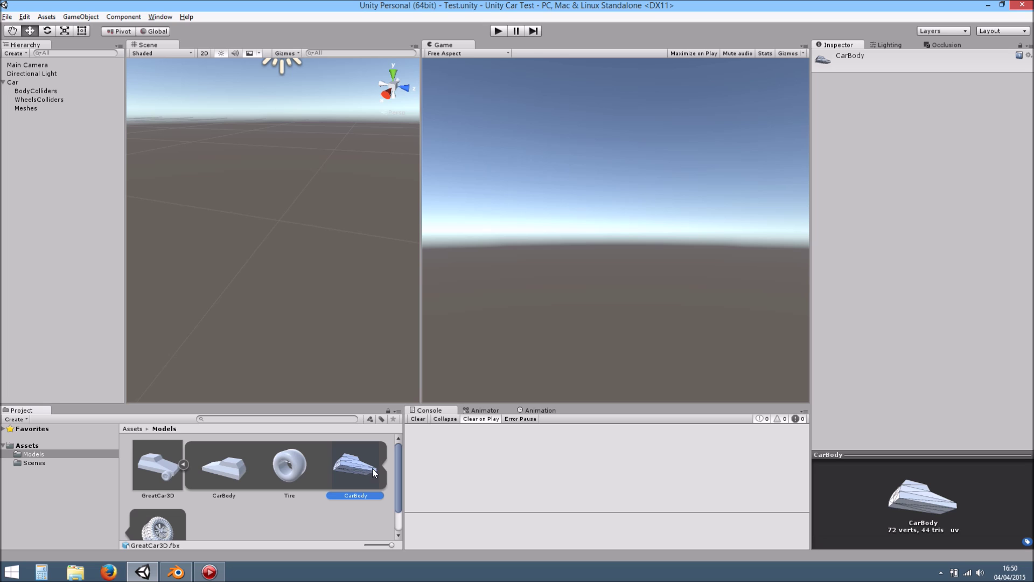
pyautogui.scroll(-1, 196, 519)
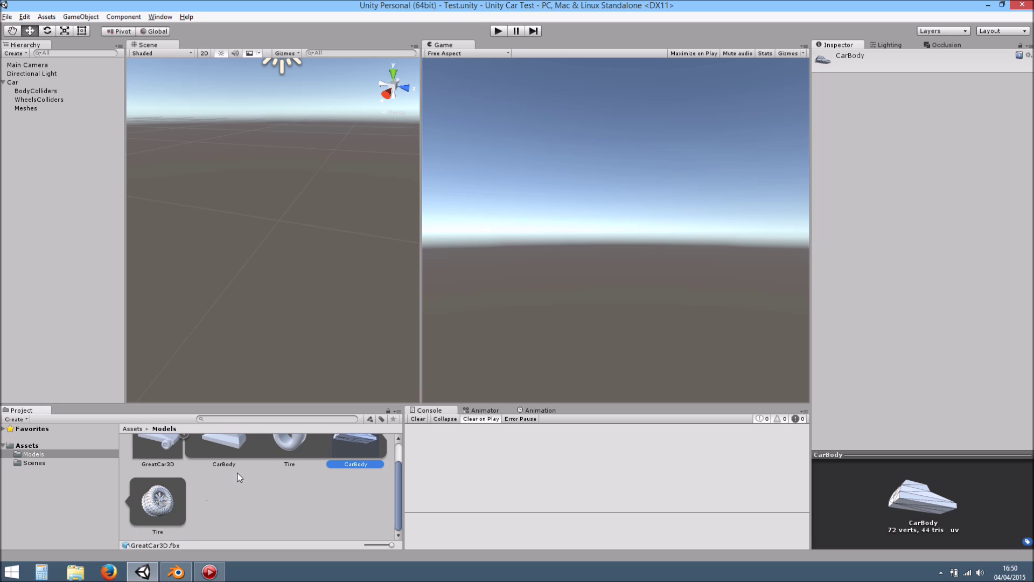
pyautogui.scroll(1, 232, 471)
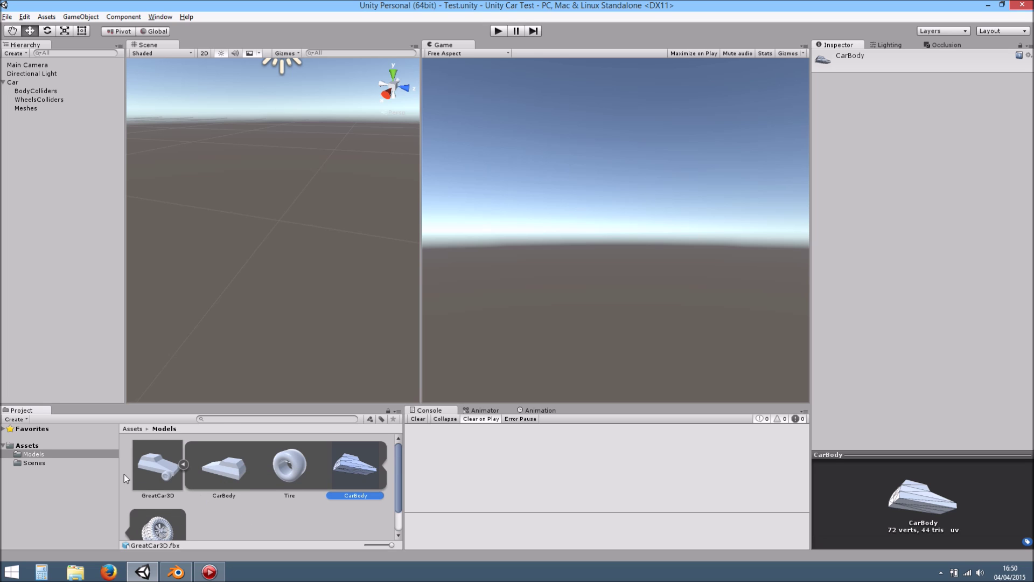
# Create a folder named Materials directly under Assets
pyautogui.rightClick(32, 446)
pyautogui.moveTo(97, 261)
pyautogui.click(201, 263)
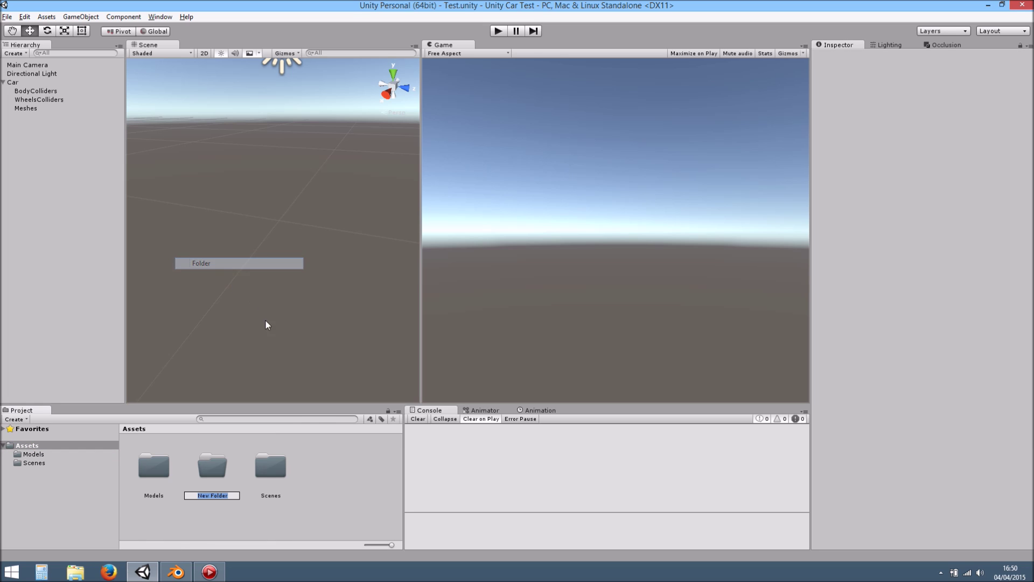
pyautogui.write('Materials')
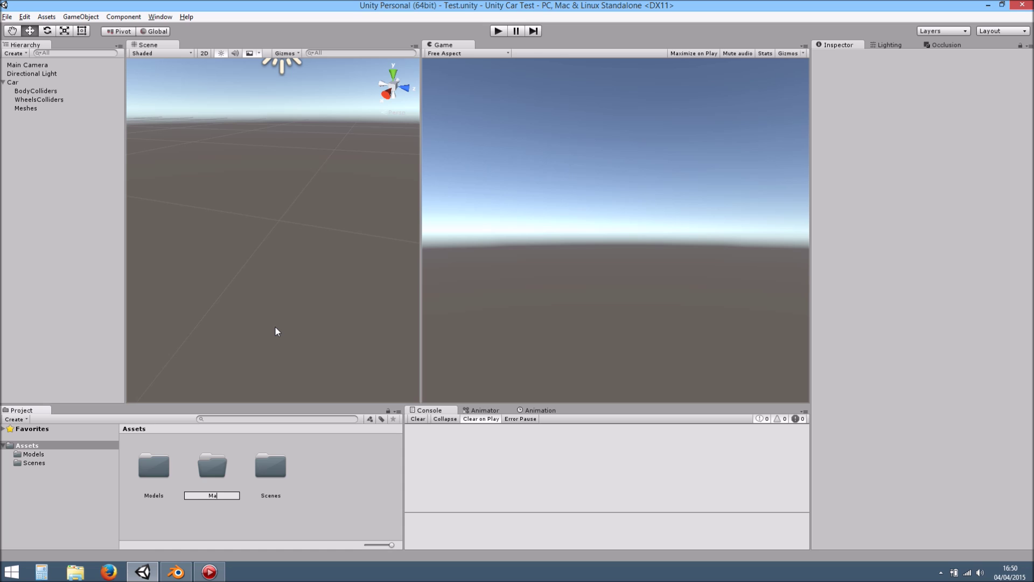
pyautogui.press('Return')
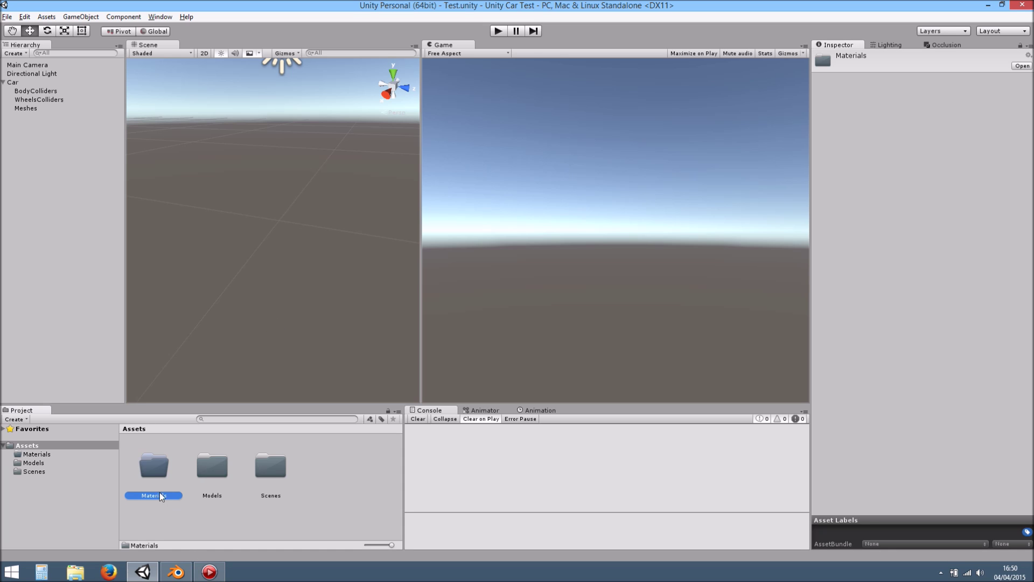
# Create a material named CarBodyMat in the new Materials folder
pyautogui.doubleClick(159, 467)
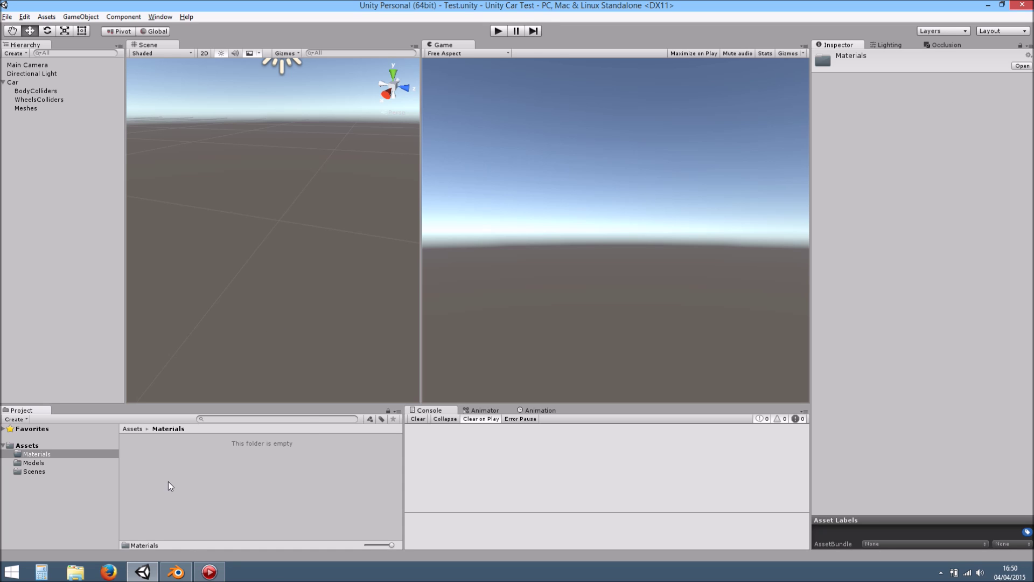
pyautogui.rightClick(168, 486)
pyautogui.moveTo(237, 298)
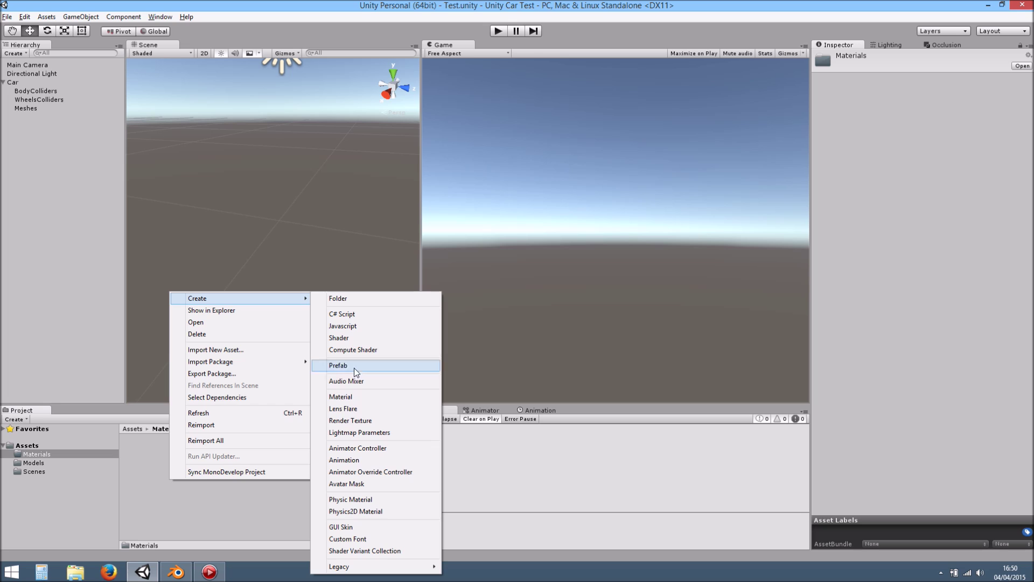
pyautogui.click(354, 397)
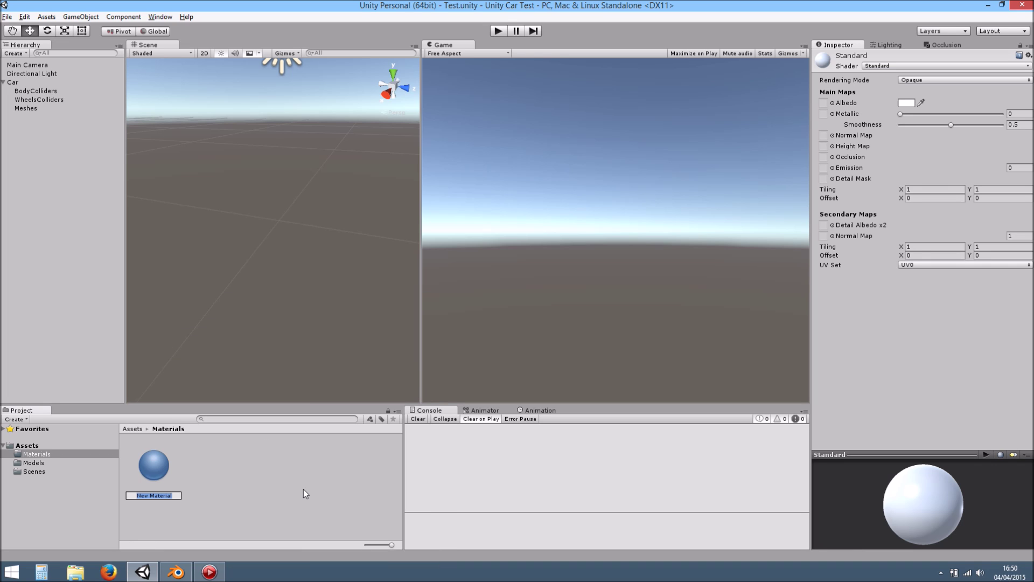
pyautogui.write('CarBodyMat')
pyautogui.press('Return')
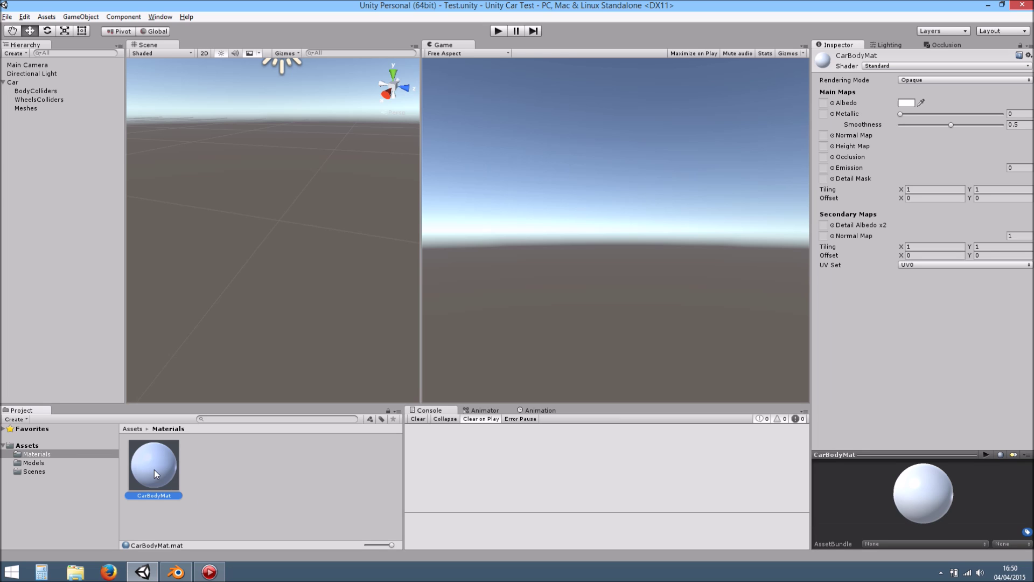
# Create a second material named CarTireMat beside CarBodyMat
pyautogui.rightClick(233, 474)
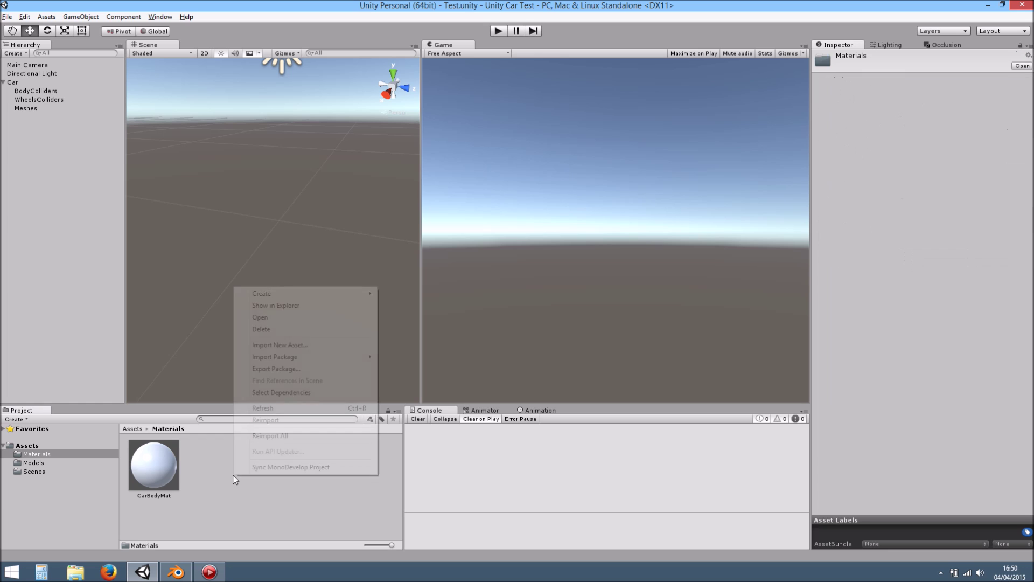
pyautogui.moveTo(289, 295)
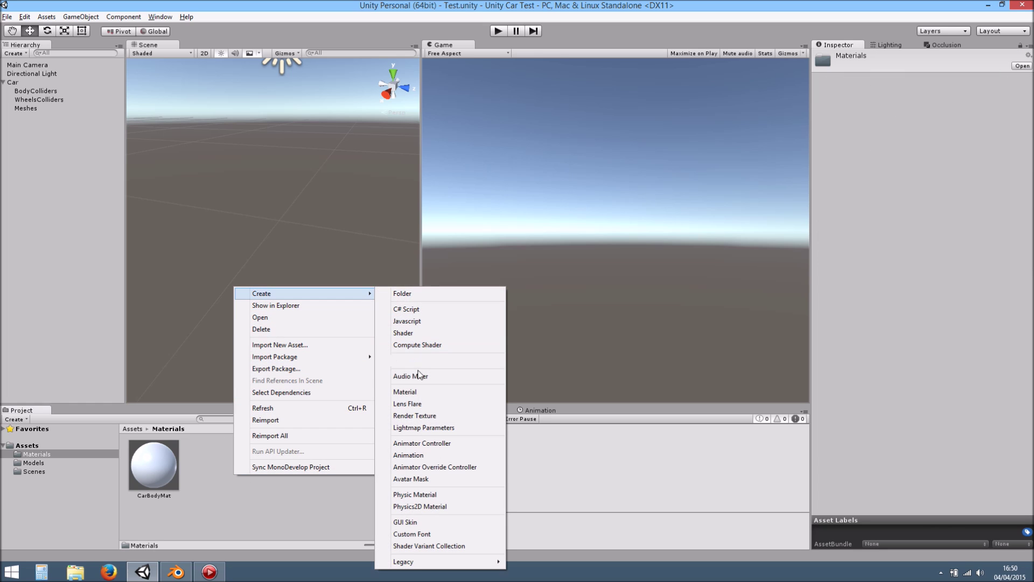
pyautogui.click(405, 392)
pyautogui.write('C')
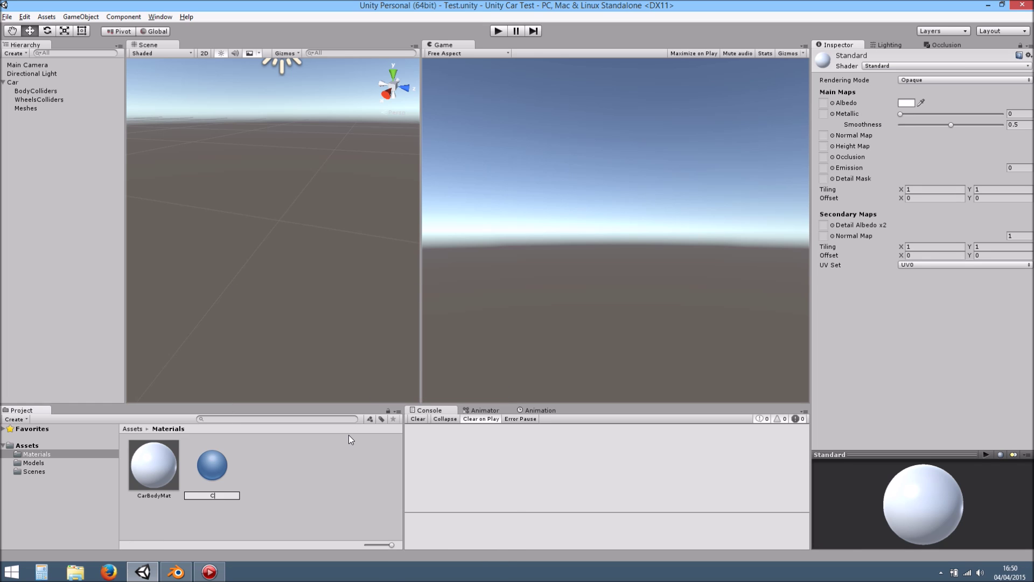
pyautogui.write('arTireMat')
pyautogui.press('Return')
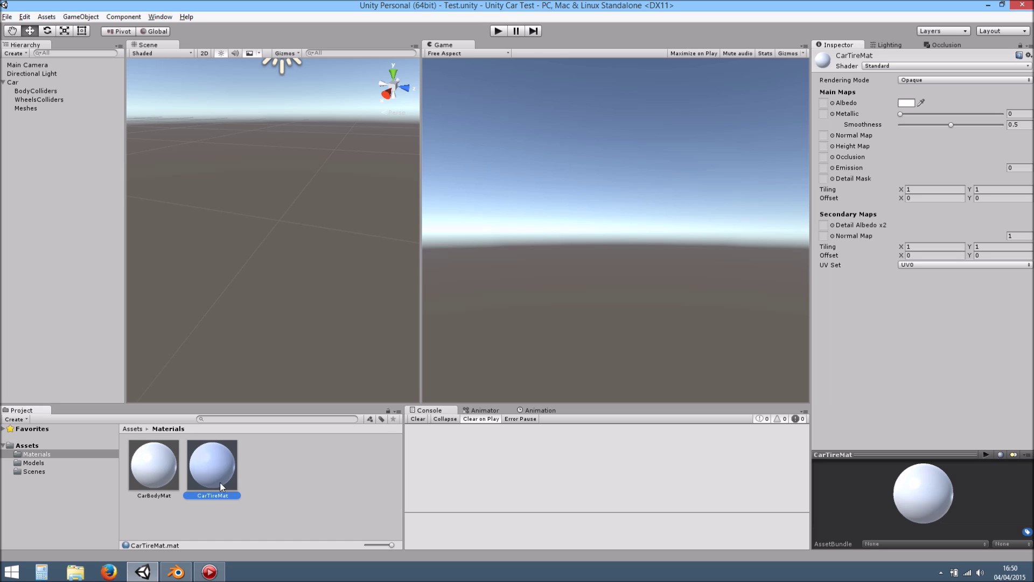
# Set CarBodyMat's albedo to pure red (255, 0, 0) and its metallic value to about 0.319
pyautogui.click(157, 474)
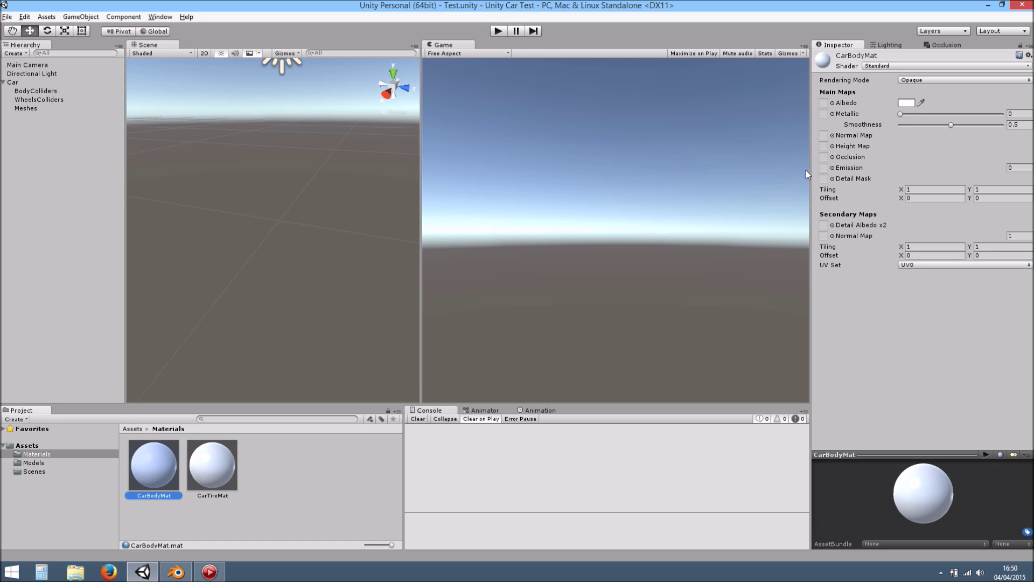
pyautogui.click(907, 103)
pyautogui.moveTo(476, 239); pyautogui.dragTo(549, 225)
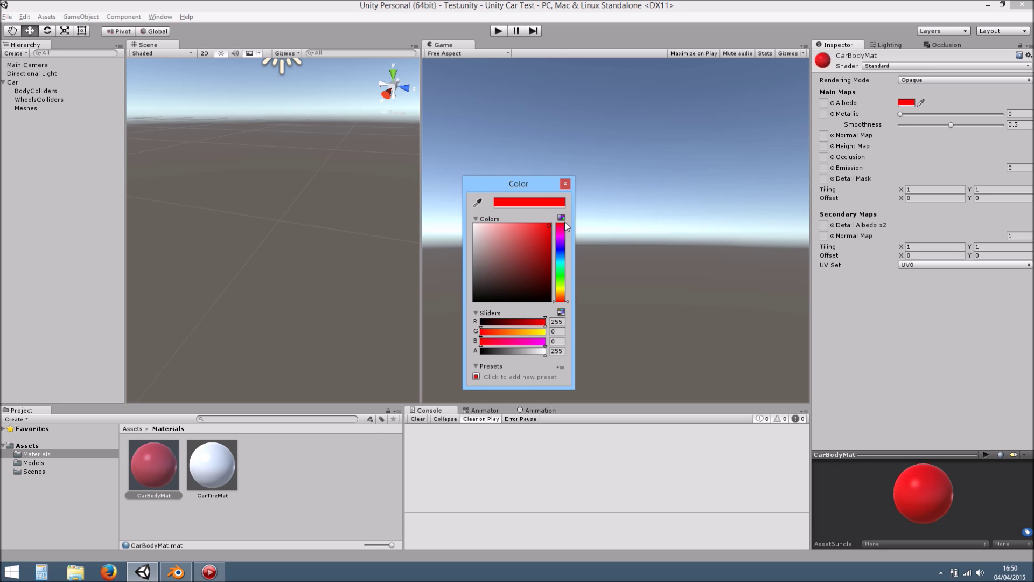
pyautogui.click(566, 184)
pyautogui.moveTo(901, 115); pyautogui.dragTo(932, 114)
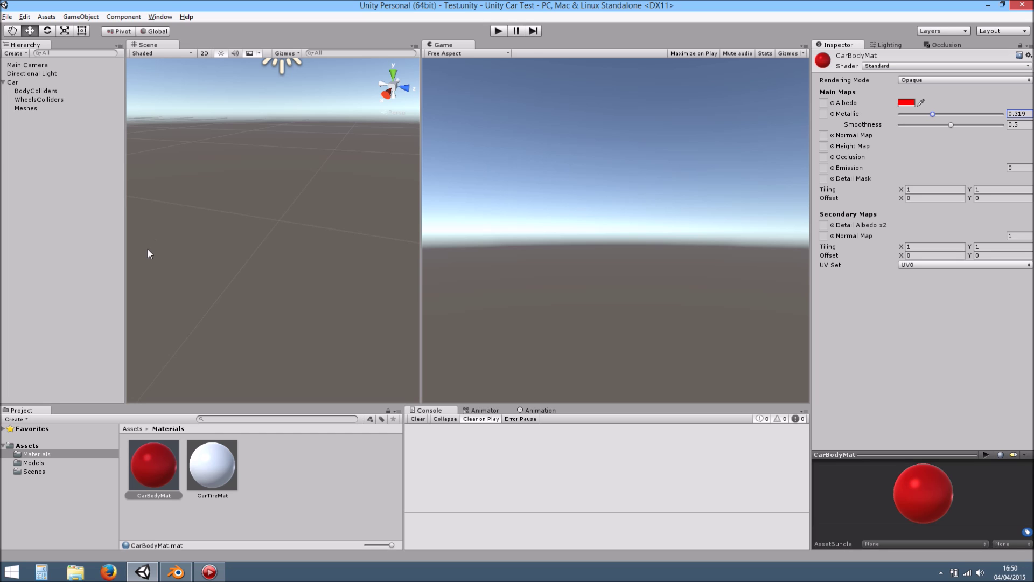
# Add the CarBody mesh from the Models folder to the scene hierarchy as a root object
pyautogui.click(34, 463)
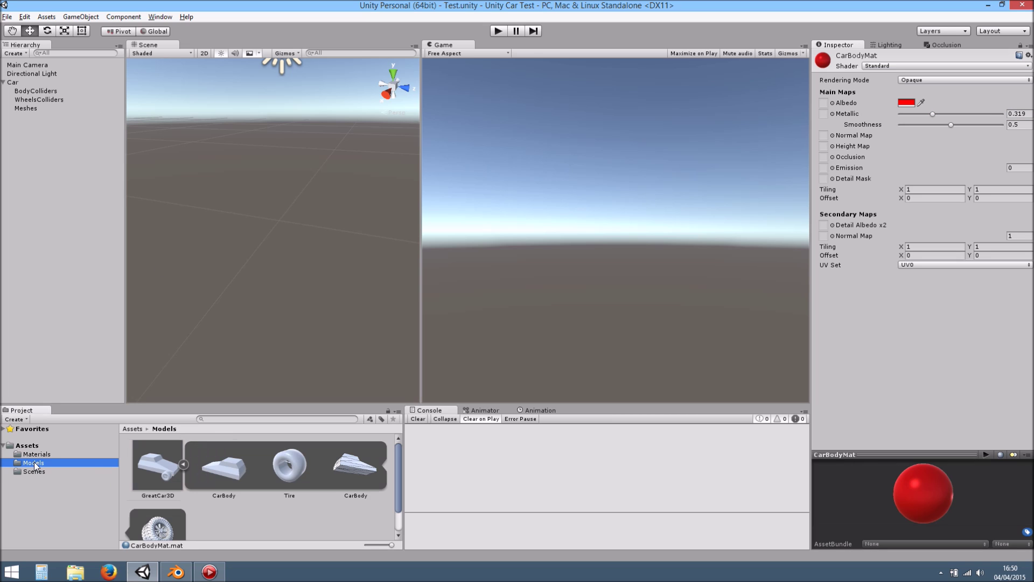
pyautogui.scroll(-1, 291, 509)
pyautogui.scroll(1, 334, 484)
pyautogui.moveTo(358, 472); pyautogui.dragTo(41, 230)
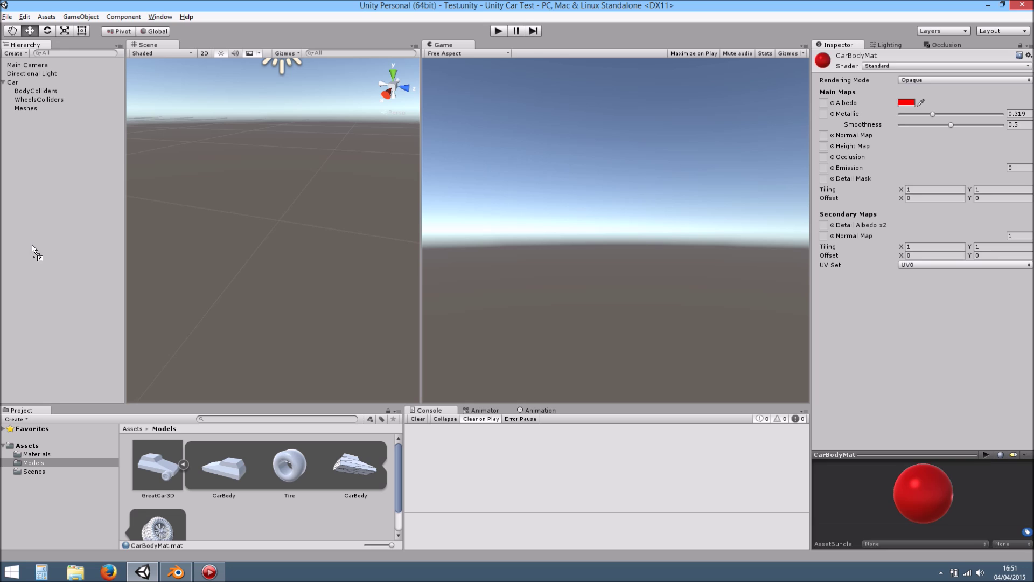
pyautogui.moveTo(32, 246); pyautogui.dragTo(32, 245)
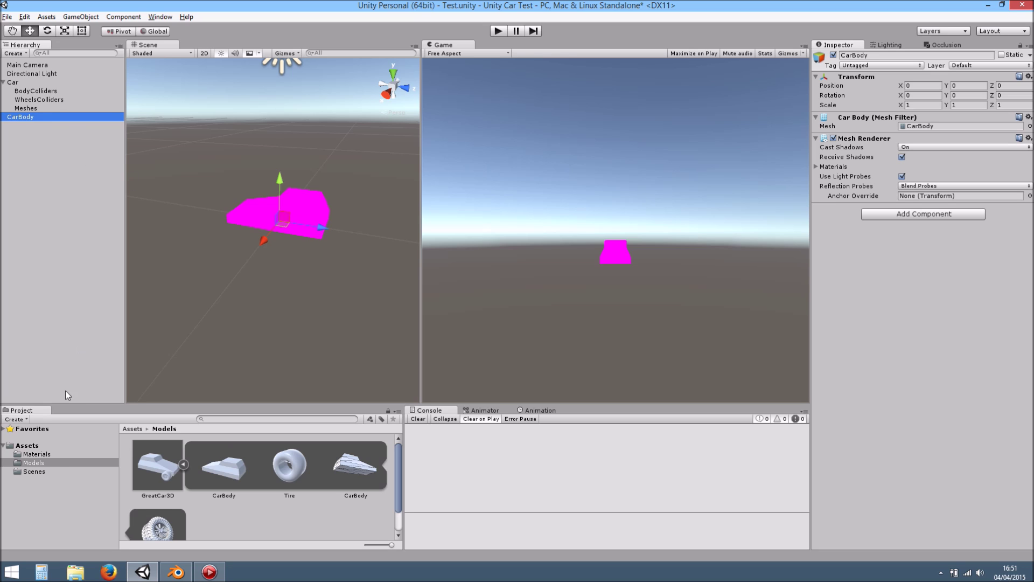
# Apply CarBodyMat to the CarBody object and make it a child of Meshes under Car
pyautogui.click(40, 454)
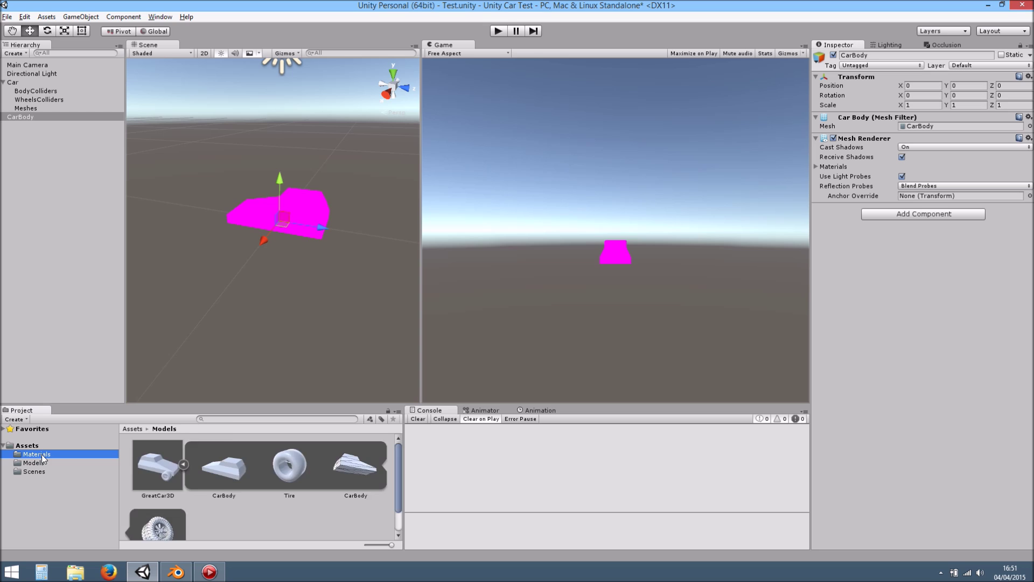
pyautogui.moveTo(154, 467); pyautogui.dragTo(296, 211)
pyautogui.scroll(5, 296, 212)
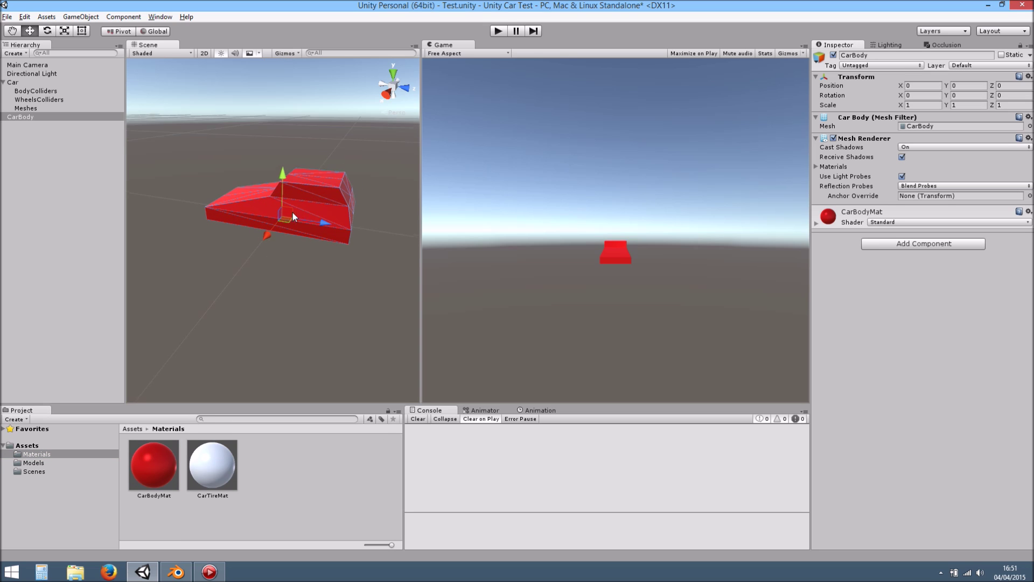
pyautogui.keyDown('alt'); pyautogui.moveTo(267, 257); pyautogui.dragTo(287, 263); pyautogui.keyUp('alt')
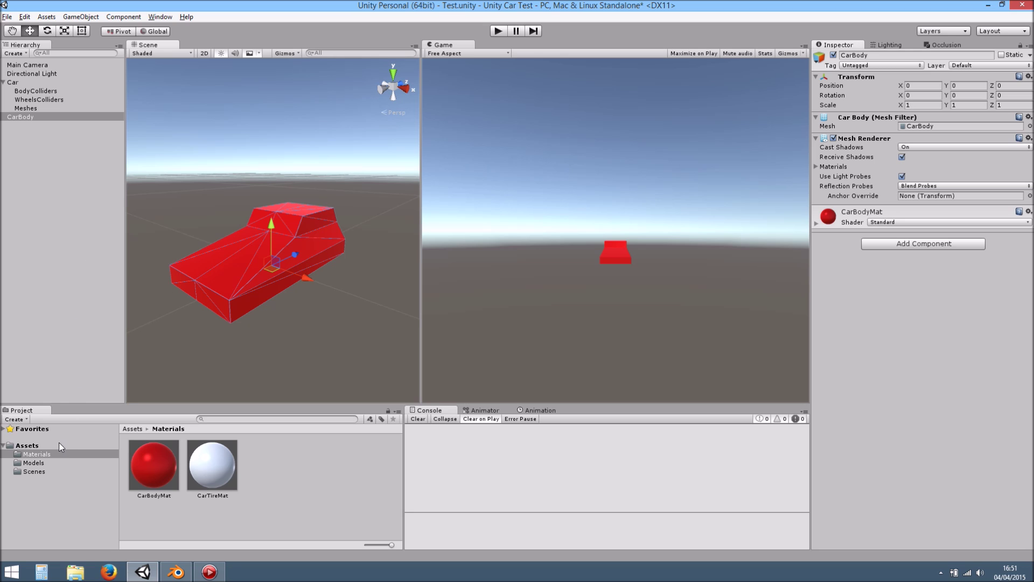
pyautogui.moveTo(18, 115); pyautogui.dragTo(30, 107)
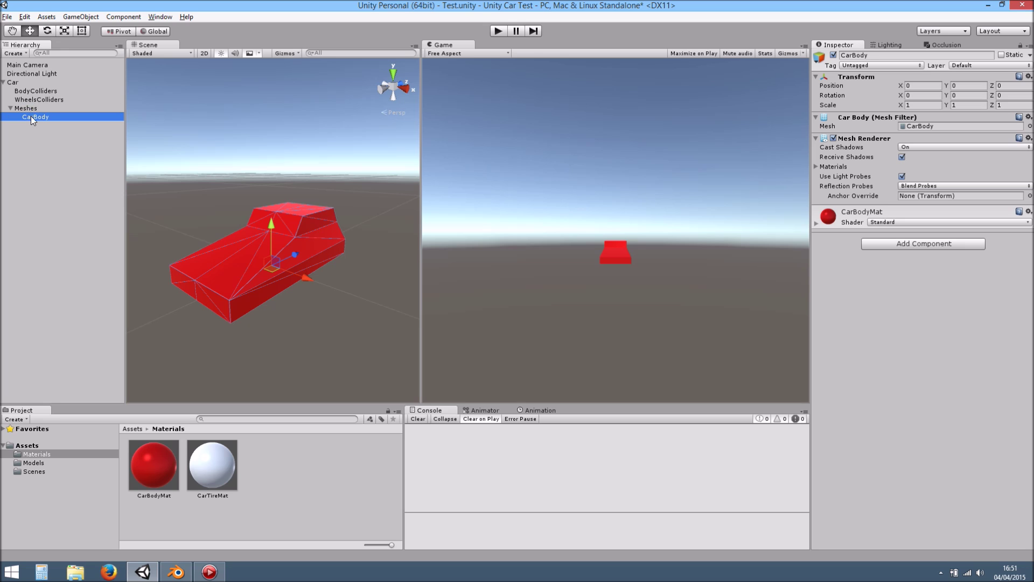
# Try moving the whole Car object along the X axis to test its hierarchy, and undo the move
pyautogui.click(25, 81)
pyautogui.moveTo(300, 277); pyautogui.dragTo(252, 253)
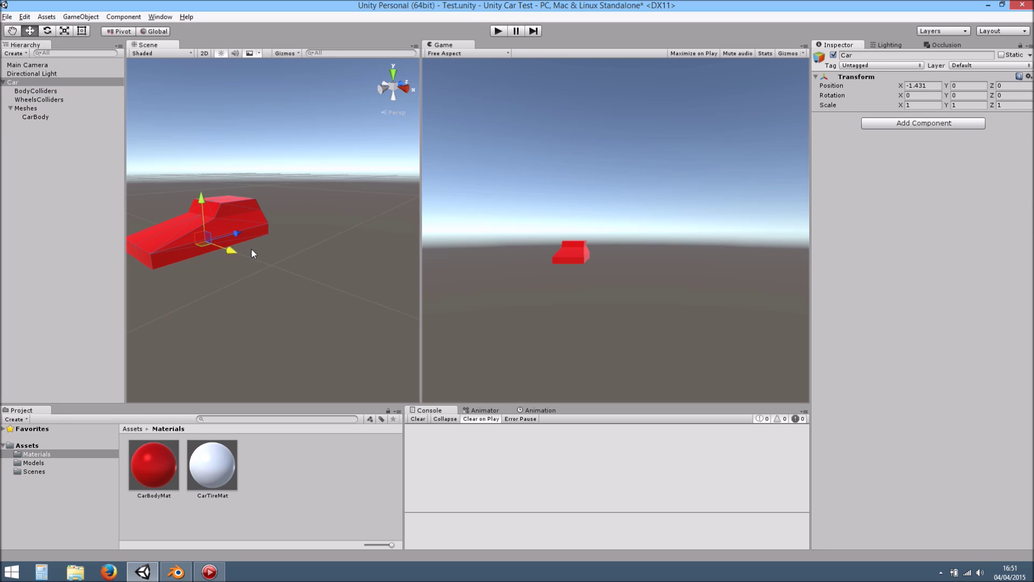
pyautogui.hotkey('ctrl', 'z')
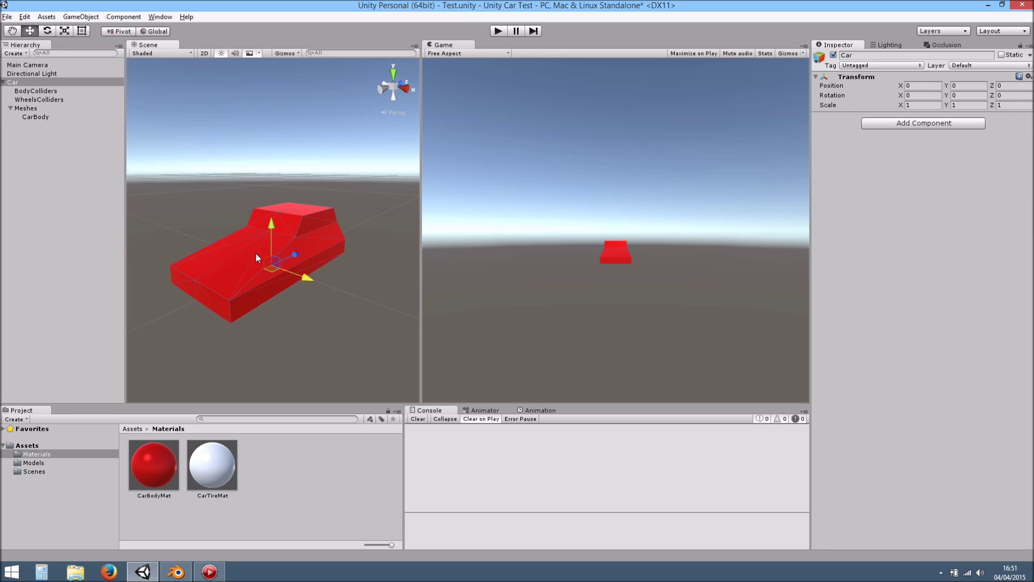
pyautogui.click(87, 329)
# Add the Tire mesh from the Models folder to the scene hierarchy as a separate root object
pyautogui.click(34, 464)
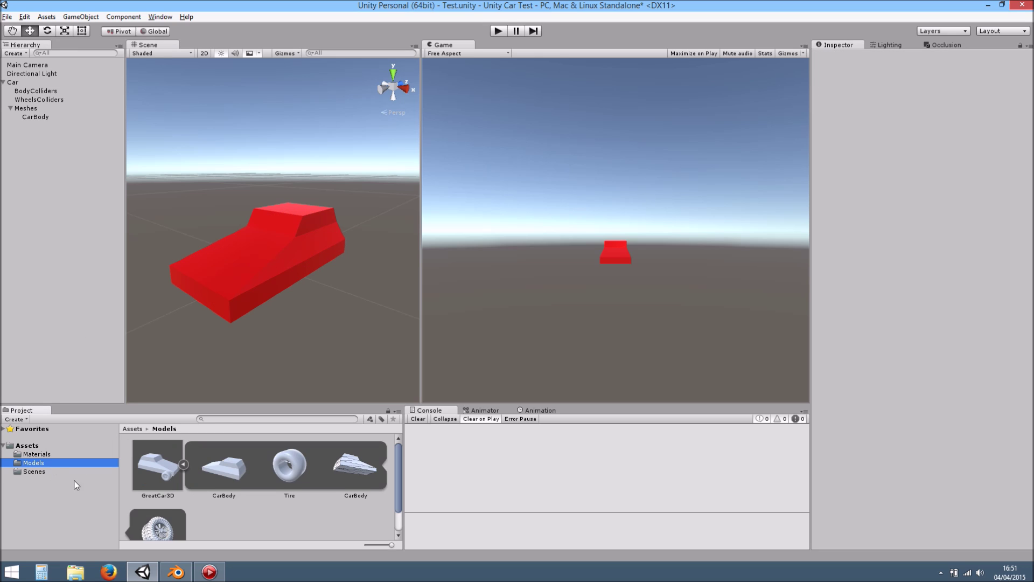
pyautogui.scroll(-1, 202, 509)
pyautogui.moveTo(163, 510); pyautogui.dragTo(70, 326)
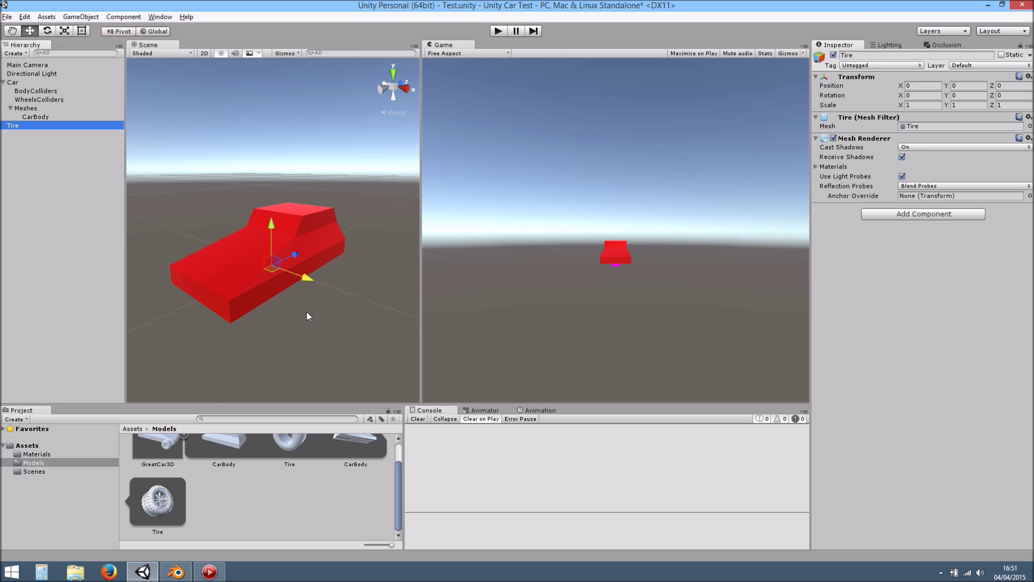
pyautogui.scroll(3, 306, 313)
pyautogui.scroll(4, 306, 313)
pyautogui.press('f')
pyautogui.moveTo(275, 281)
pyautogui.keyDown('alt'); pyautogui.mouseDown()
pyautogui.moveTo(494, 247)
pyautogui.moveTo(275, 262)
pyautogui.moveTo(288, 268)
pyautogui.mouseUp(); pyautogui.keyUp('alt')
pyautogui.scroll(-3, 276, 262)
pyautogui.scroll(3, 275, 262)
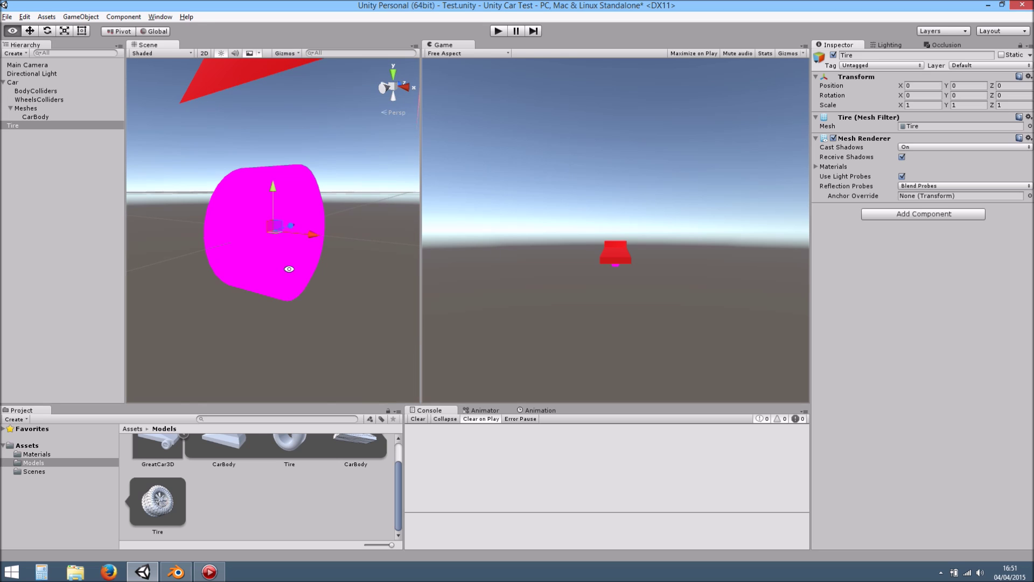
# Apply the CarTireMat material from the Materials folder to the Tire object
pyautogui.click(38, 454)
pyautogui.click(224, 471)
pyautogui.moveTo(227, 464); pyautogui.dragTo(257, 321)
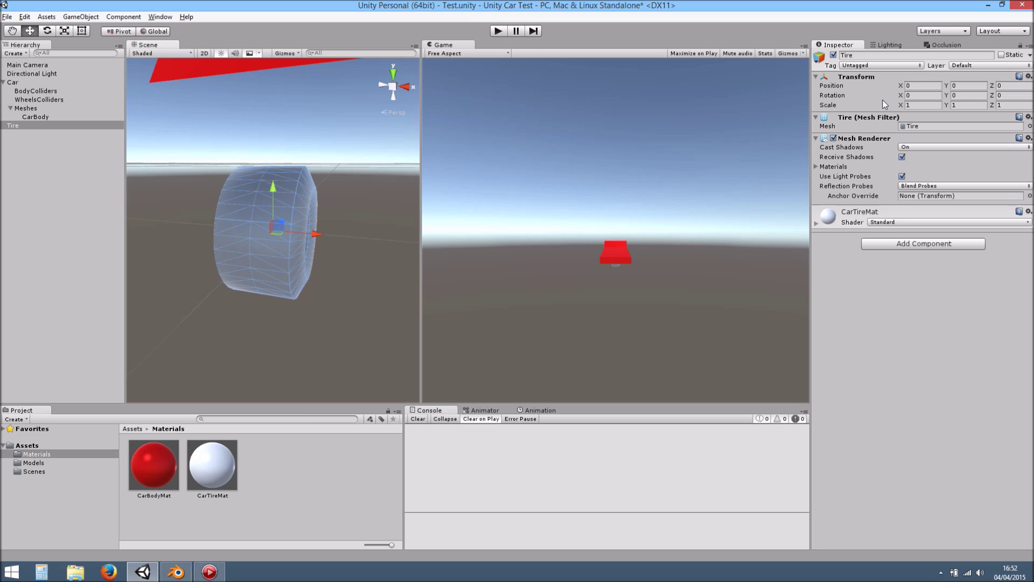
# Set CarTireMat's smoothness to 0, keeping metallic at 0 and the albedo colour white
pyautogui.click(232, 464)
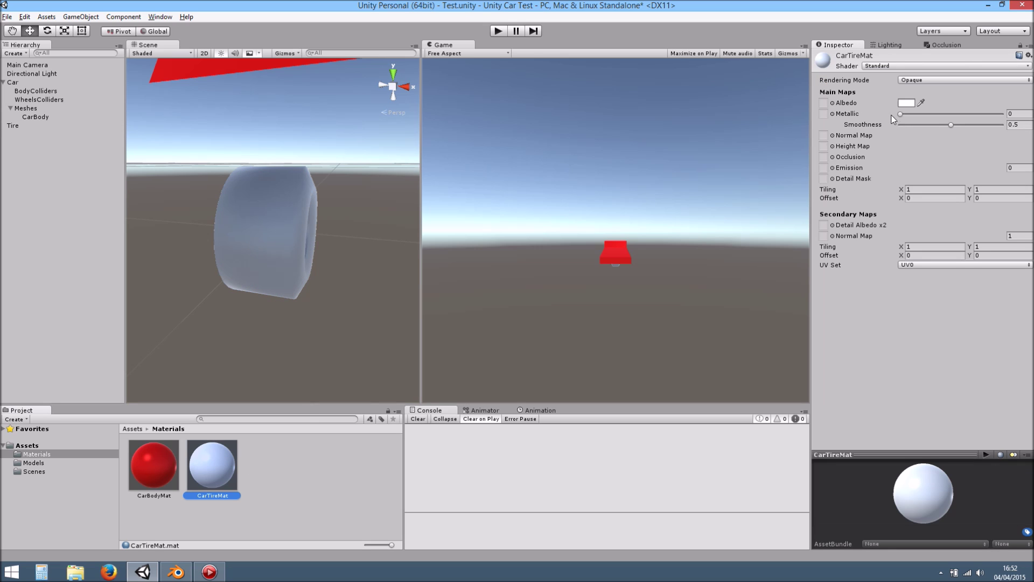
pyautogui.moveTo(951, 126); pyautogui.dragTo(896, 127)
pyautogui.keyDown('alt'); pyautogui.moveTo(199, 231); pyautogui.dragTo(301, 238); pyautogui.keyUp('alt')
pyautogui.moveTo(901, 115)
pyautogui.mouseDown()
pyautogui.moveTo(952, 116)
pyautogui.moveTo(897, 110)
pyautogui.mouseUp()
pyautogui.click(907, 104)
pyautogui.moveTo(478, 231)
pyautogui.mouseDown()
pyautogui.moveTo(485, 243)
pyautogui.moveTo(468, 222)
pyautogui.mouseUp()
pyautogui.click(566, 183)
pyautogui.keyDown('alt'); pyautogui.moveTo(247, 157); pyautogui.dragTo(260, 224); pyautogui.keyUp('alt')
pyautogui.scroll(-1, 270, 237)
pyautogui.scroll(4, 282, 264)
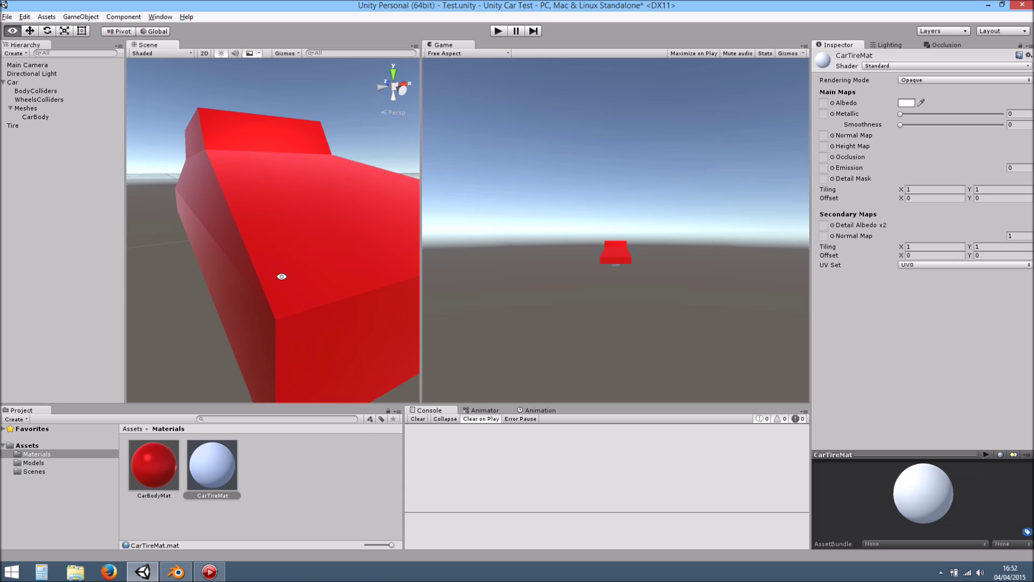
pyautogui.keyDown('alt'); pyautogui.moveTo(282, 276); pyautogui.dragTo(259, 199); pyautogui.keyUp('alt')
# Make the Tire object a child of Meshes under Car
pyautogui.click(273, 250)
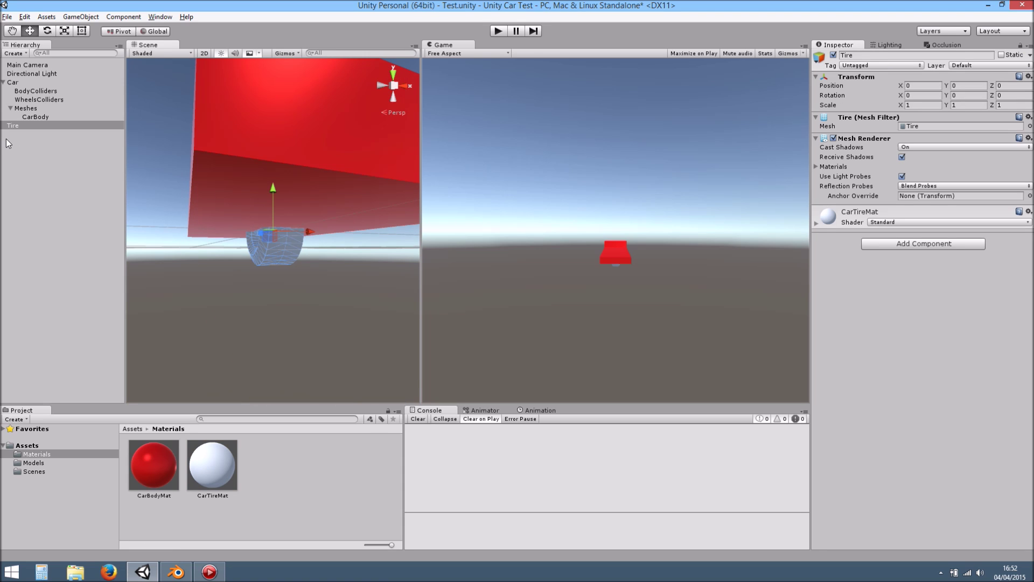
pyautogui.moveTo(14, 125); pyautogui.dragTo(28, 108)
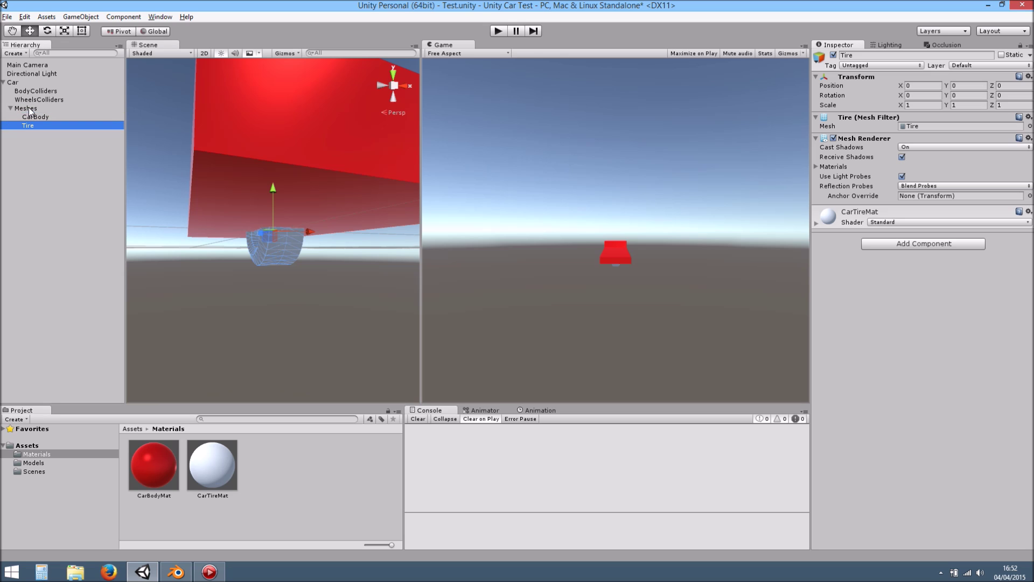
pyautogui.click(48, 174)
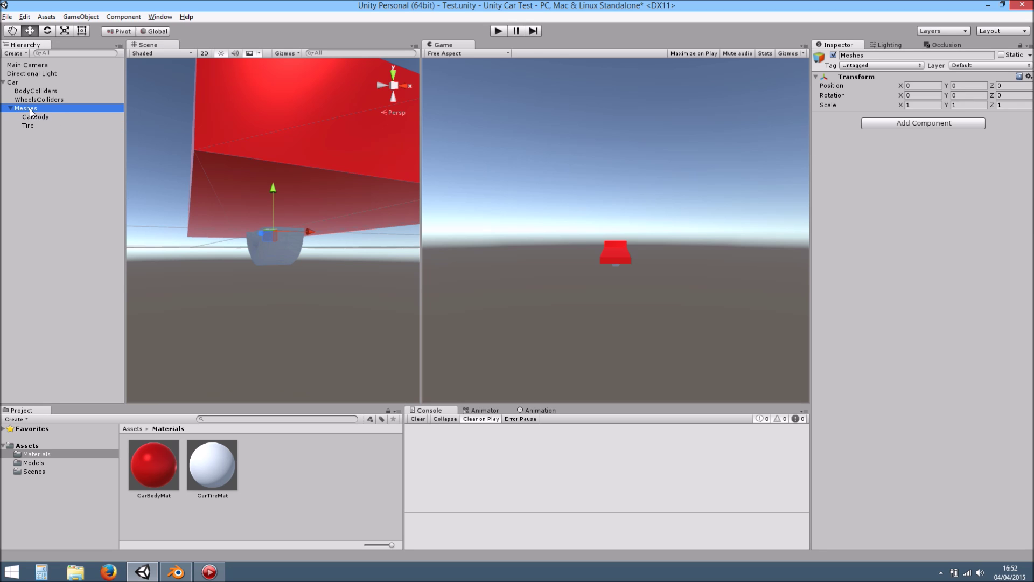
# Create an empty object named Tires under Meshes and make the Tire object its child
pyautogui.rightClick(30, 109)
pyautogui.click(82, 198)
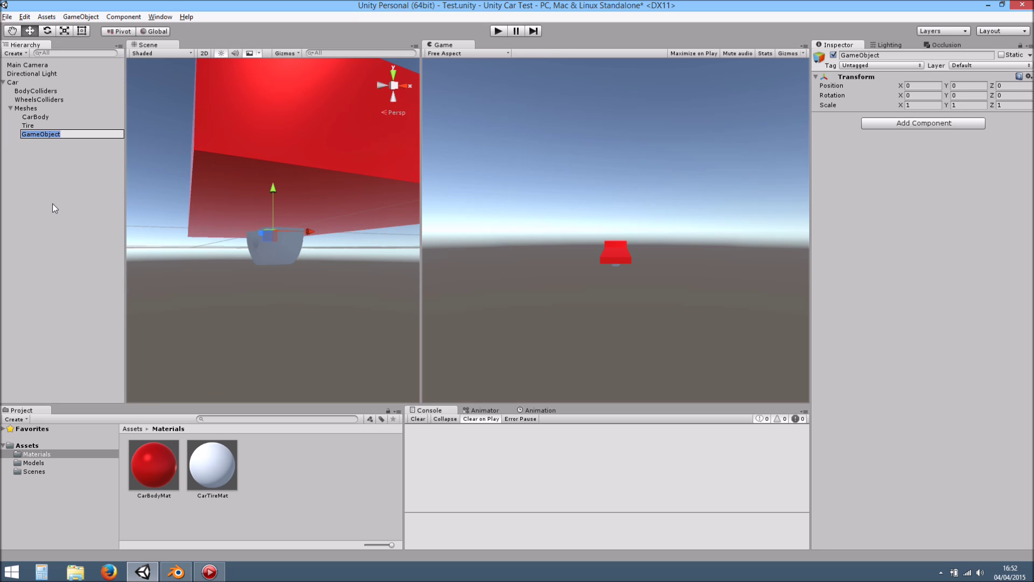
pyautogui.write('Tires')
pyautogui.press('Return')
pyautogui.moveTo(31, 125); pyautogui.dragTo(34, 132)
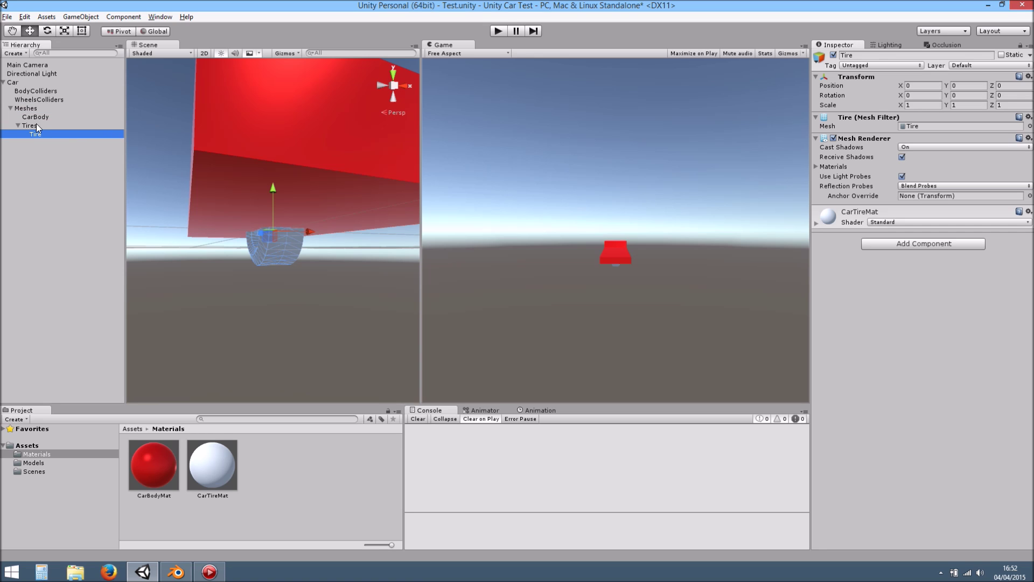
# Move the Tire to the car's front wheel location at about X -0.639, Z -0.677
pyautogui.scroll(-4, 305, 241)
pyautogui.moveTo(311, 231); pyautogui.dragTo(329, 297)
pyautogui.moveTo(220, 240); pyautogui.dragTo(269, 246)
pyautogui.scroll(5, 283, 259)
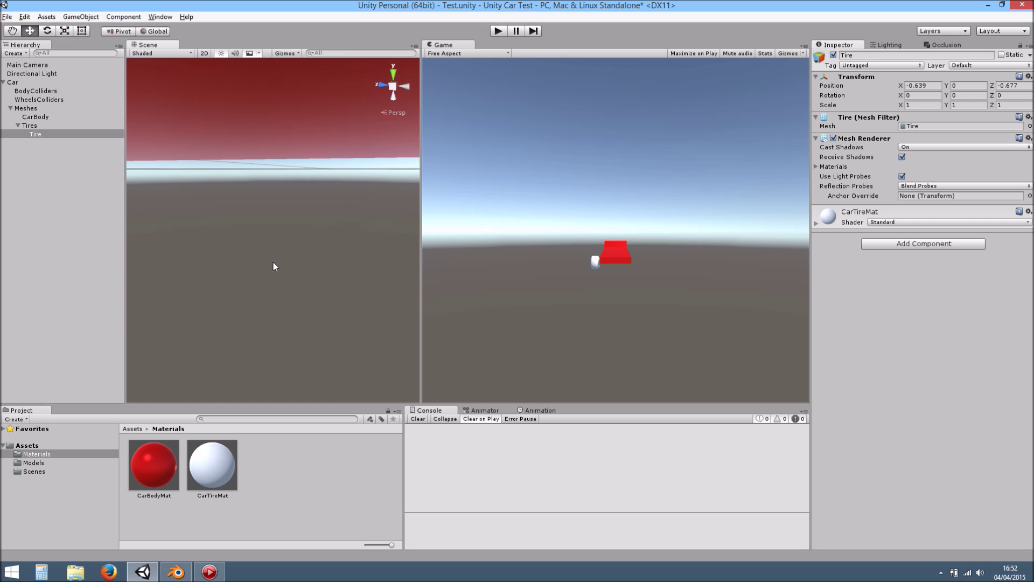
pyautogui.press('f')
pyautogui.scroll(5, 253, 272)
pyautogui.keyDown('alt'); pyautogui.moveTo(243, 274); pyautogui.dragTo(290, 283); pyautogui.keyUp('alt')
pyautogui.scroll(-5, 298, 273)
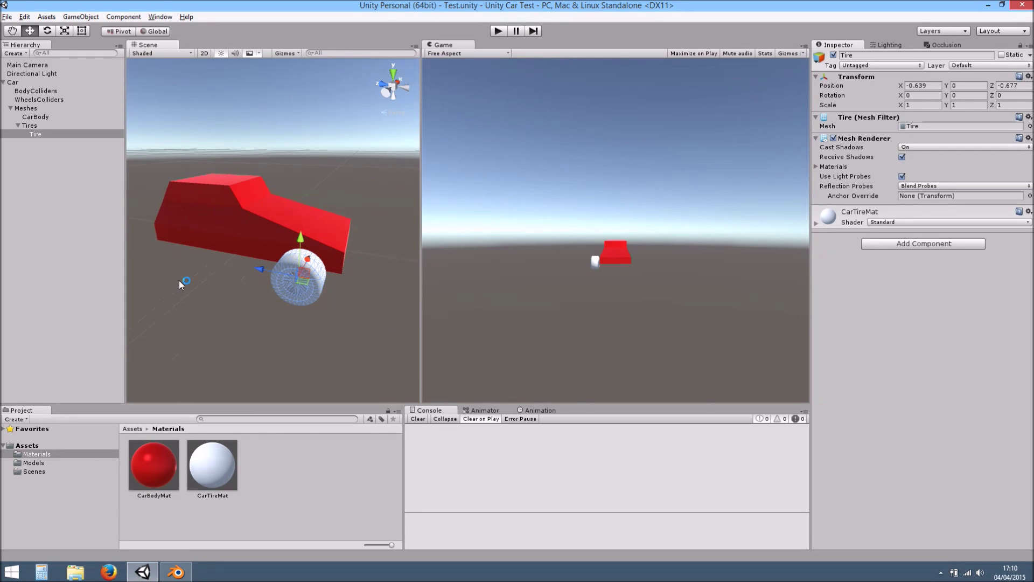
pyautogui.click(942, 573)
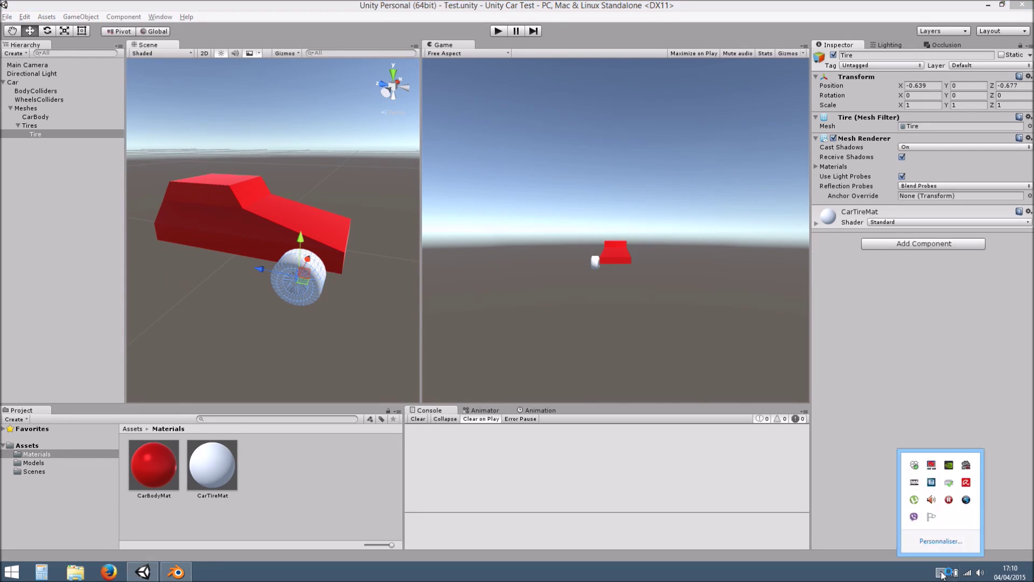
pyautogui.click(218, 275)
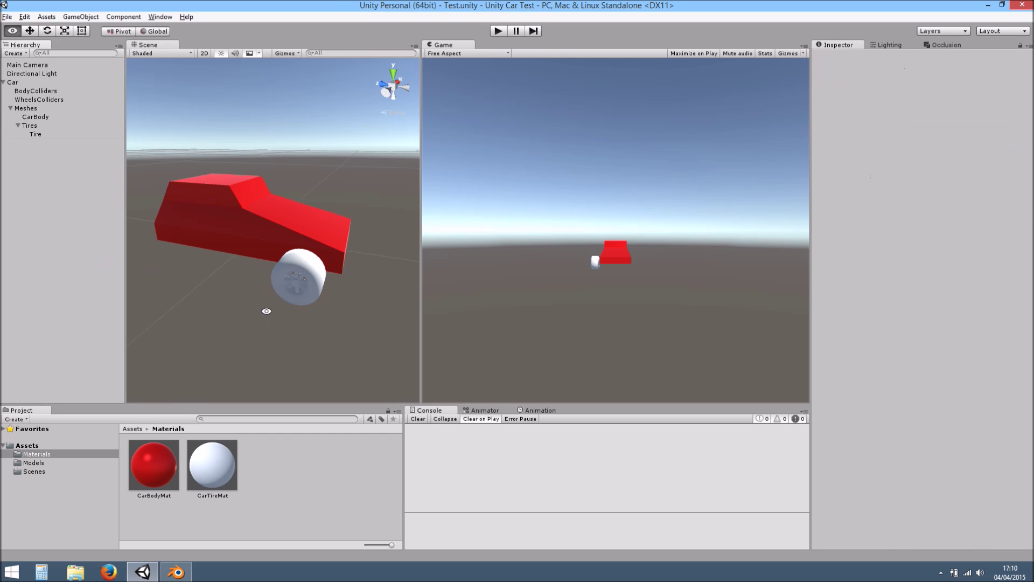
pyautogui.keyDown('alt'); pyautogui.moveTo(265, 307); pyautogui.dragTo(302, 313); pyautogui.keyUp('alt')
pyautogui.scroll(2, 312, 281)
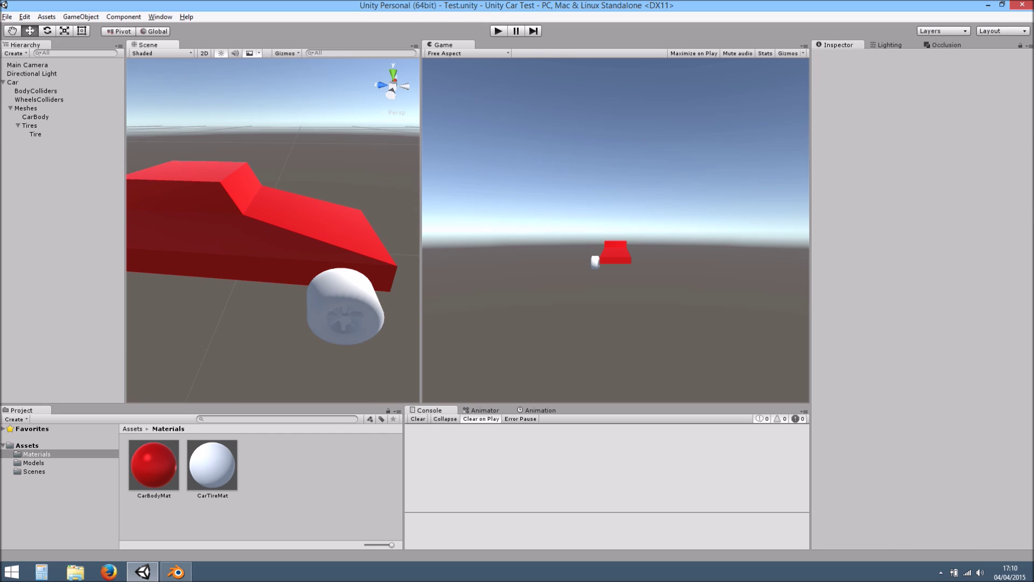
# Add a Rigidbody component to the Car object and set its mass to 10
pyautogui.click(31, 84)
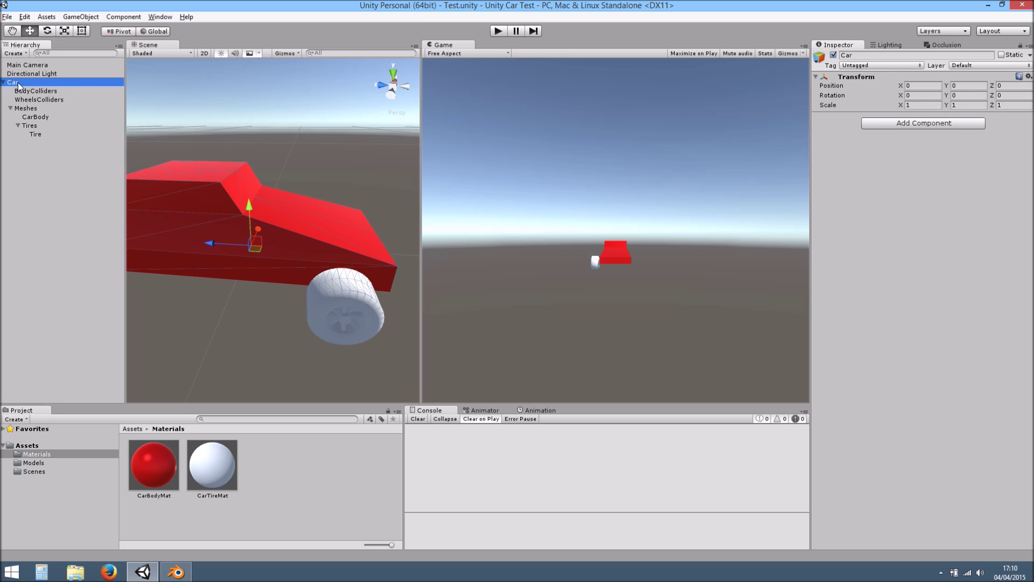
pyautogui.click(892, 125)
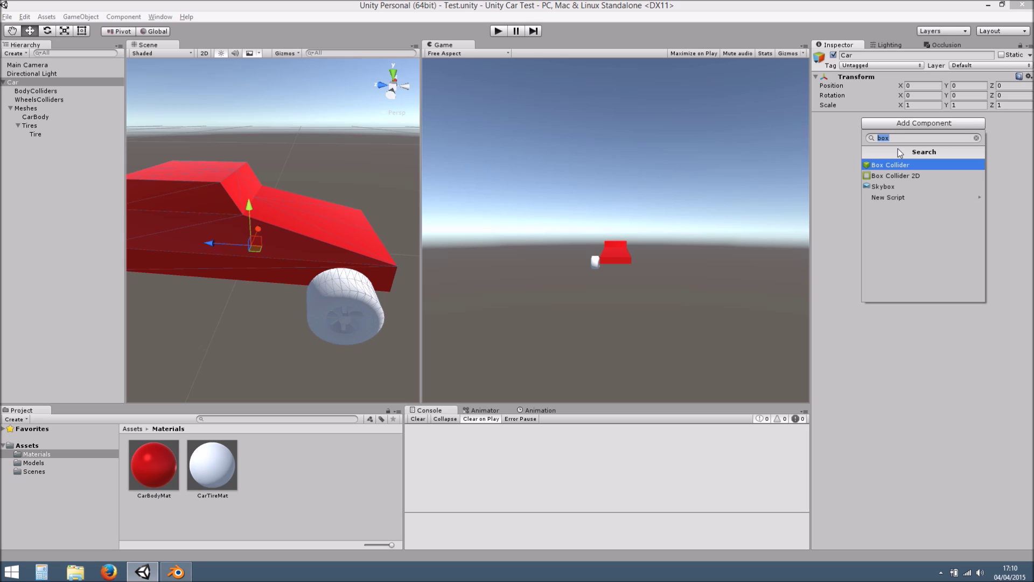
pyautogui.write('rig')
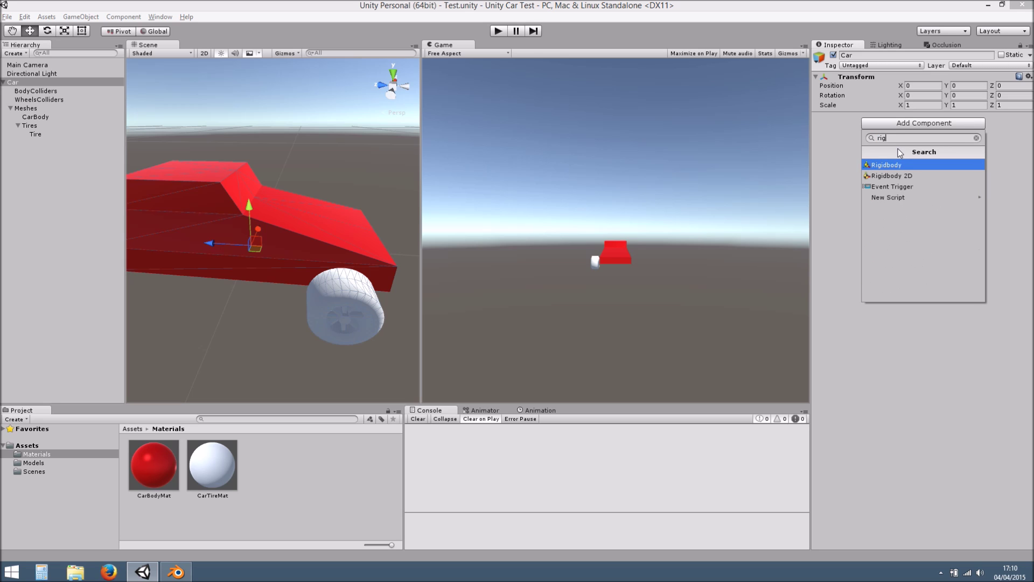
pyautogui.press('Return')
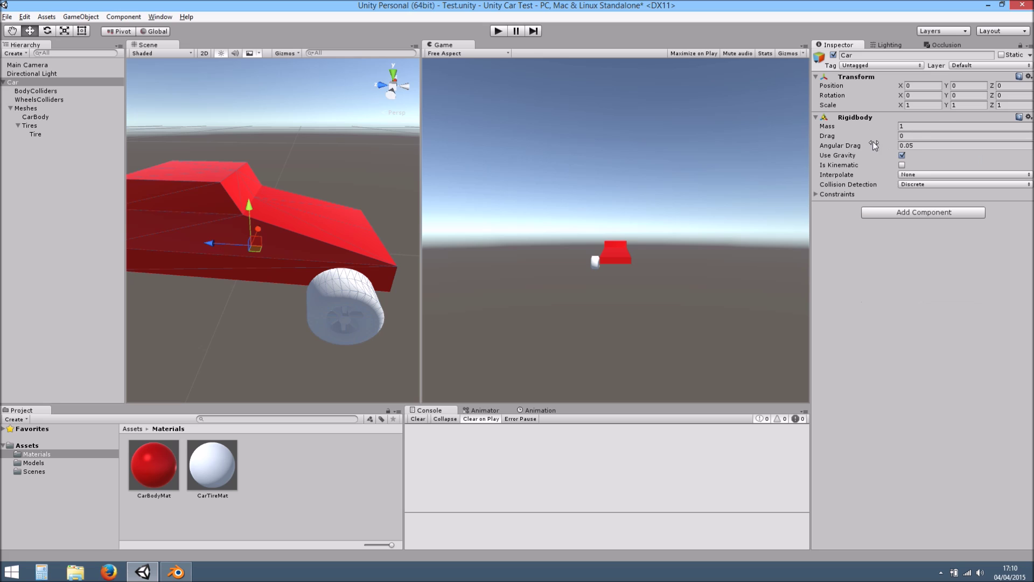
pyautogui.click(915, 127)
pyautogui.write('10')
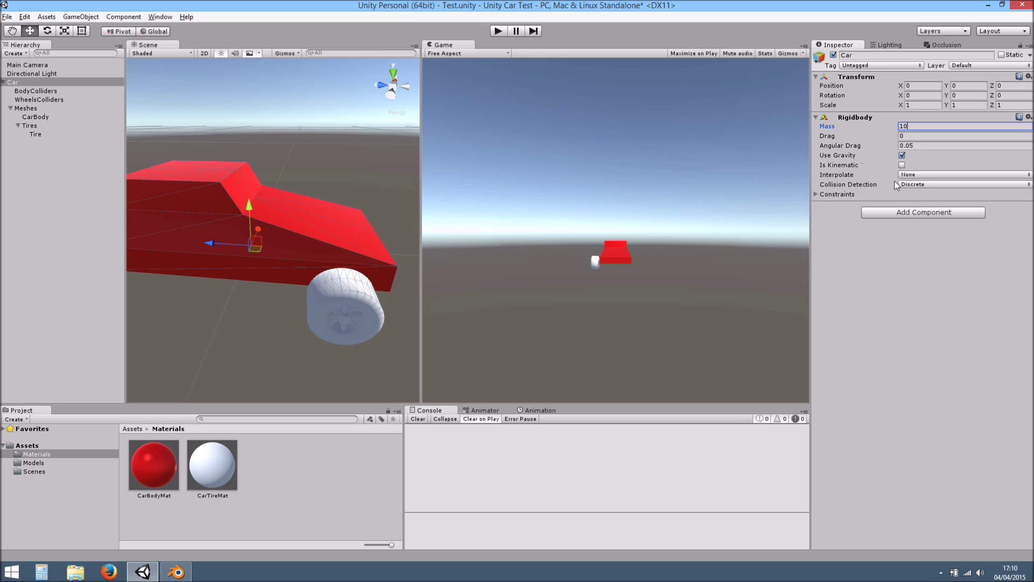
# Create an empty object named BoxCollider as a child of BodyColliders
pyautogui.click(33, 91)
pyautogui.press('f')
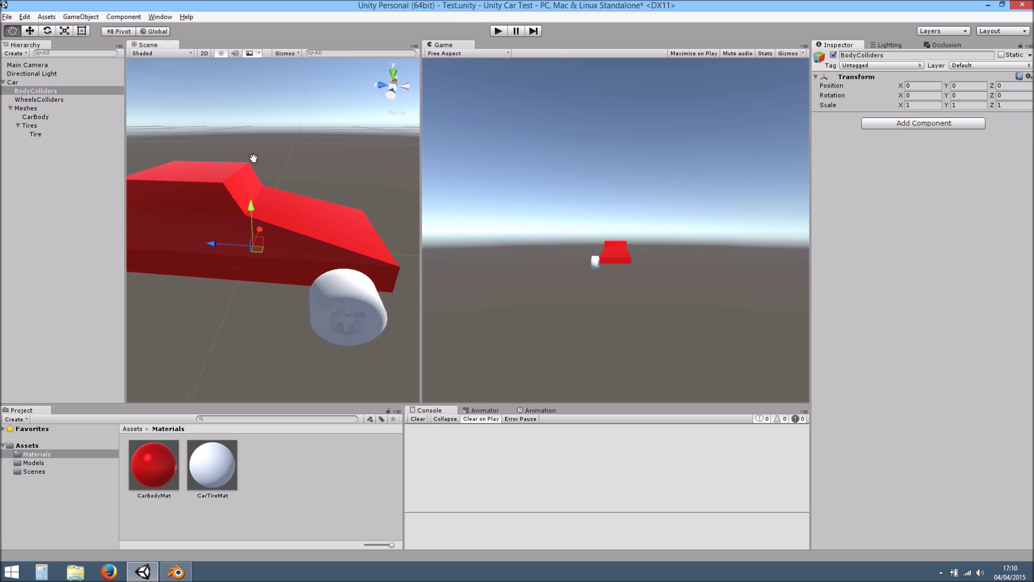
pyautogui.keyDown('alt'); pyautogui.moveTo(351, 214); pyautogui.dragTo(197, 160); pyautogui.keyUp('alt')
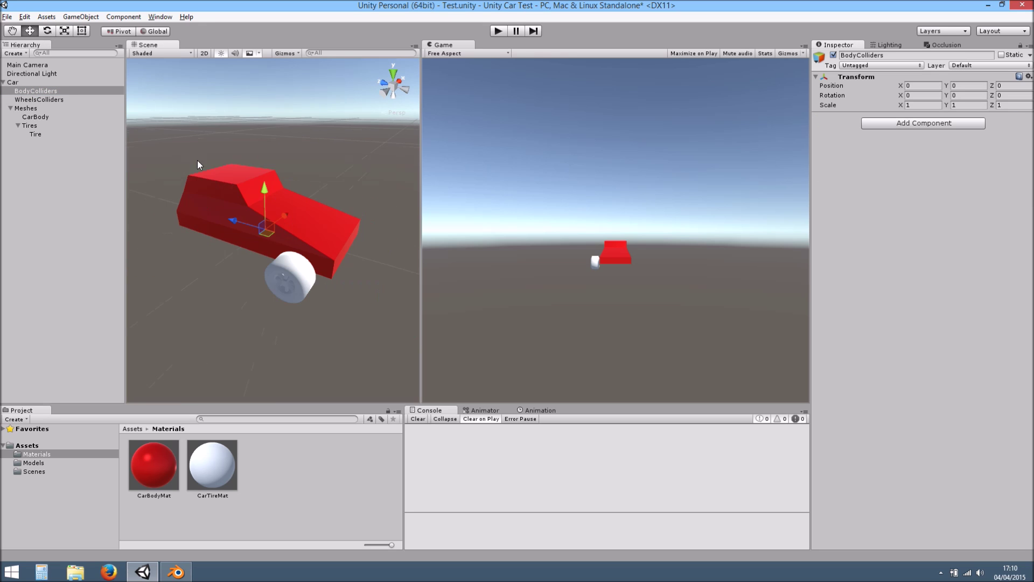
pyautogui.rightClick(37, 90)
pyautogui.moveTo(80, 192)
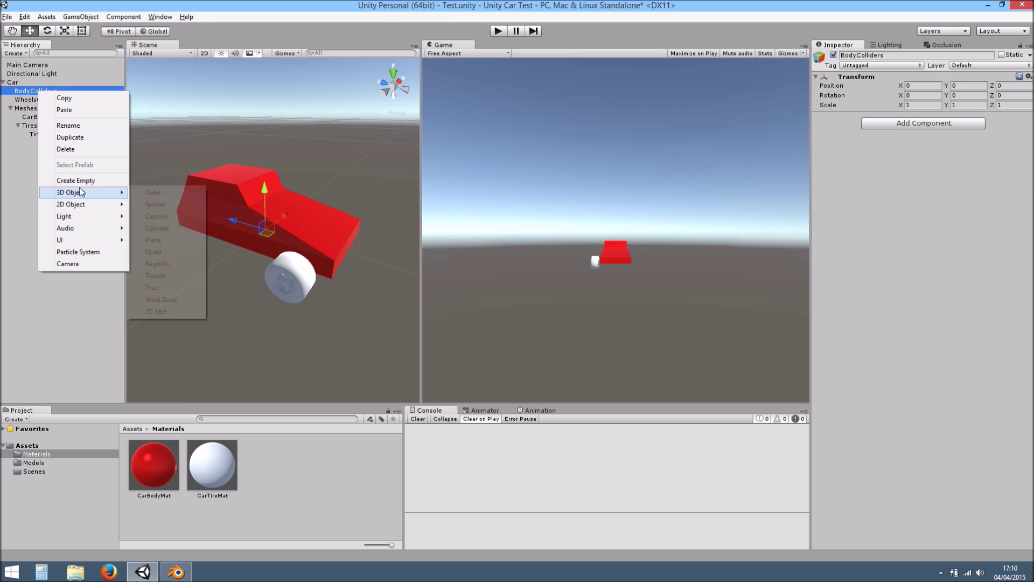
pyautogui.click(104, 179)
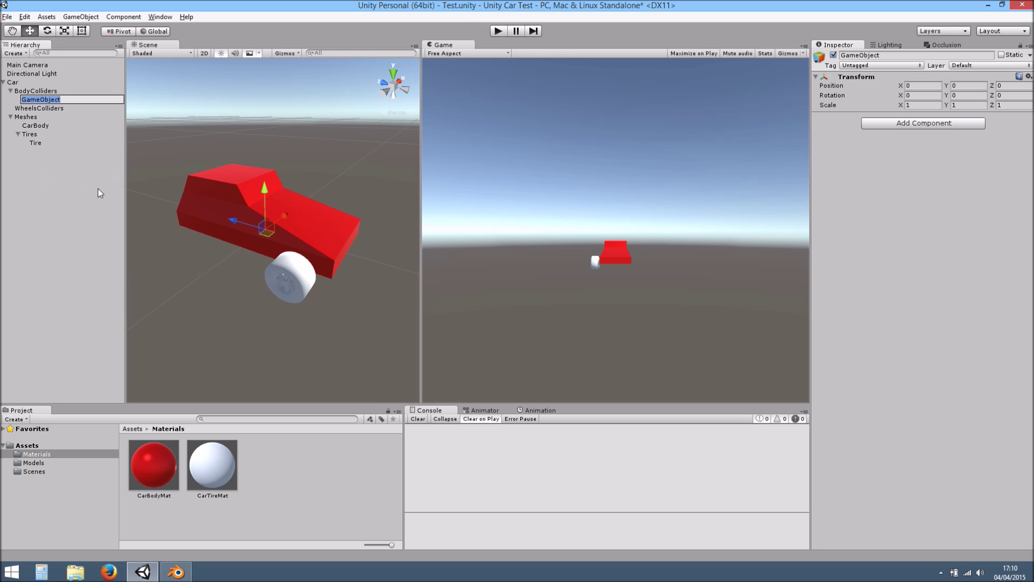
pyautogui.write('BoxCollider')
pyautogui.press('Return')
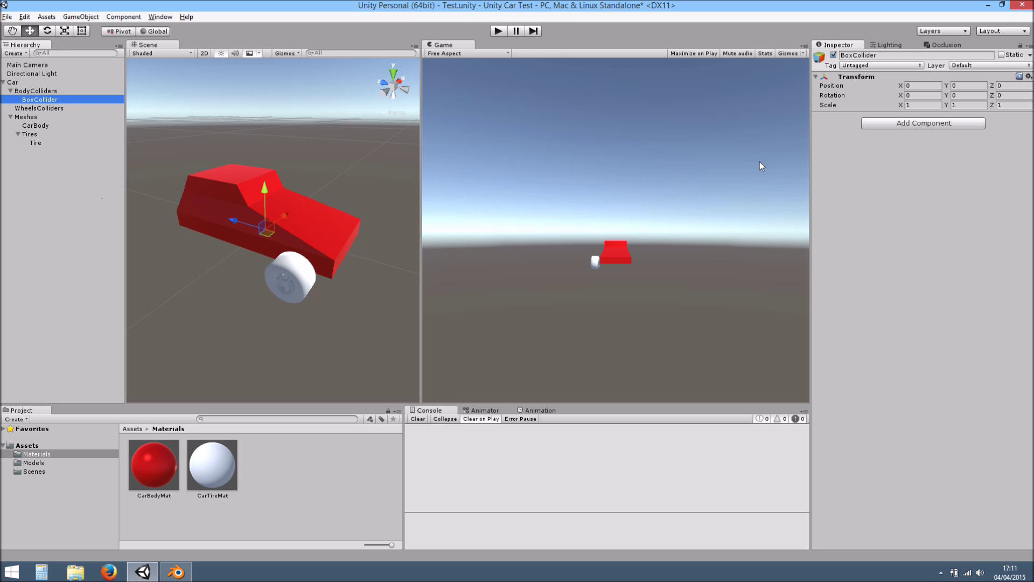
# Add a Box Collider component to the BoxCollider object
pyautogui.click(896, 125)
pyautogui.write('box')
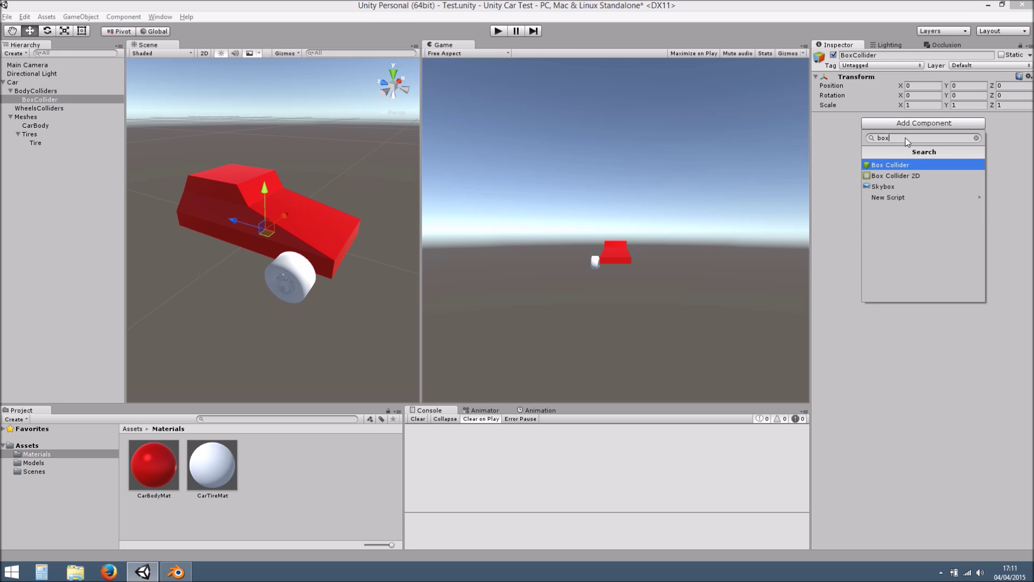
pyautogui.press('Return')
# In side view, fit BoxCollider to the lower car body with Y position 0.15, Y scale about 0.2875 and Z scale 2
pyautogui.keyDown('alt'); pyautogui.moveTo(349, 293); pyautogui.dragTo(365, 287); pyautogui.keyUp('alt')
pyautogui.keyDown('alt'); pyautogui.moveTo(365, 287); pyautogui.dragTo(388, 291, button='middle'); pyautogui.keyUp('alt')
pyautogui.keyDown('alt'); pyautogui.moveTo(388, 291); pyautogui.dragTo(388, 285); pyautogui.keyUp('alt')
pyautogui.click(393, 91)
pyautogui.click(394, 94)
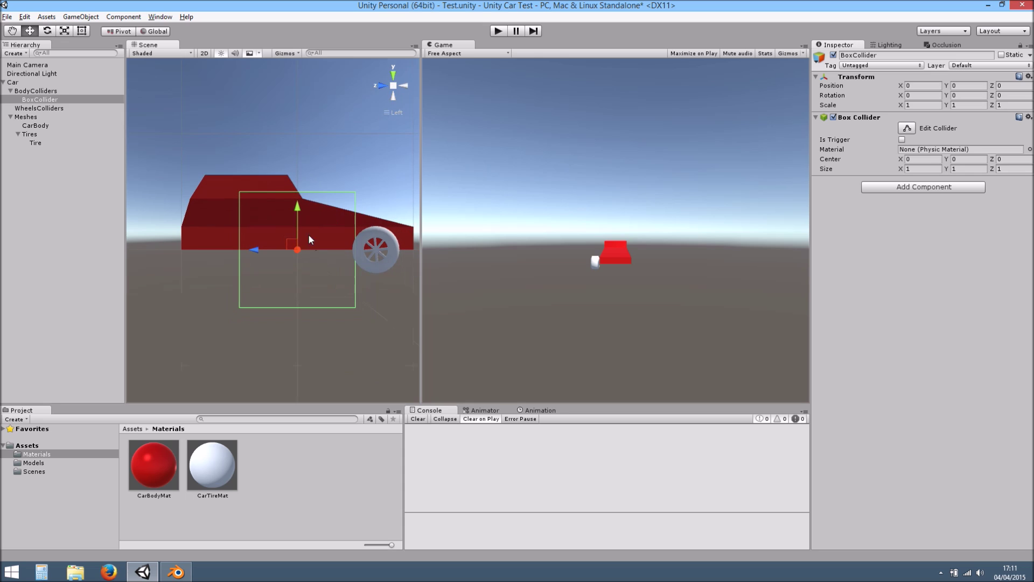
pyautogui.moveTo(297, 213)
pyautogui.mouseDown()
pyautogui.moveTo(299, 174)
pyautogui.moveTo(300, 199)
pyautogui.mouseUp()
pyautogui.press('r')
pyautogui.press('w')
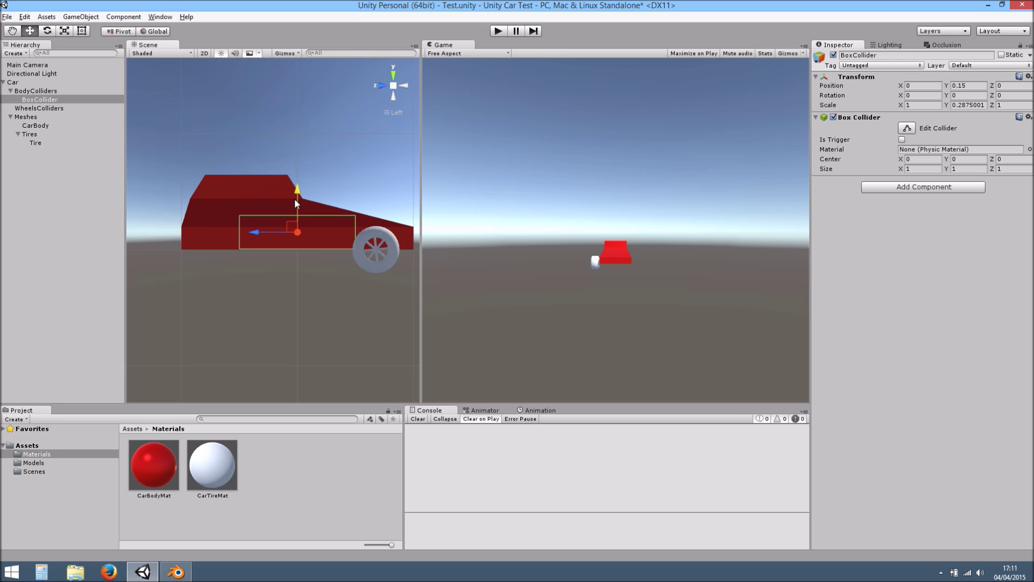
pyautogui.press('r')
pyautogui.moveTo(257, 231); pyautogui.dragTo(209, 232)
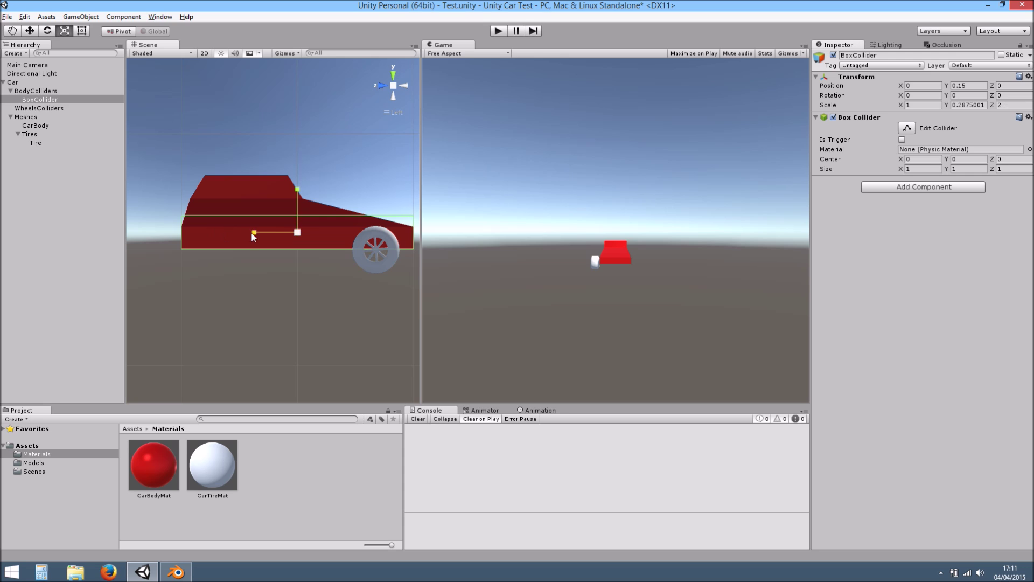
# In the view along the car's length, narrow BoxCollider to the body's width with an X scale of about 0.95
pyautogui.click(403, 85)
pyautogui.moveTo(342, 232); pyautogui.dragTo(340, 232)
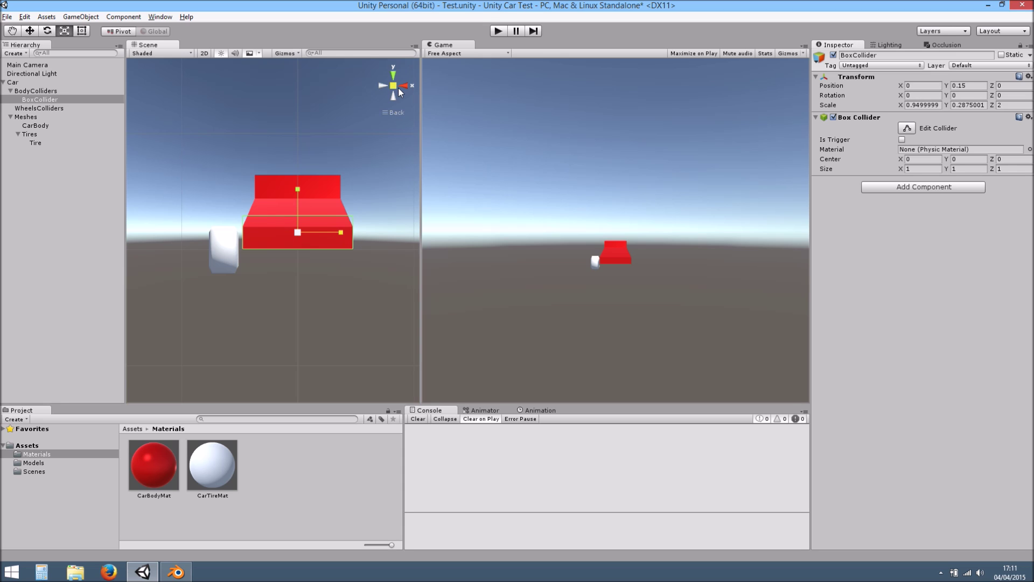
pyautogui.click(397, 87)
pyautogui.keyDown('alt'); pyautogui.moveTo(221, 229); pyautogui.dragTo(396, 264); pyautogui.keyUp('alt')
pyautogui.scroll(-4, 323, 253)
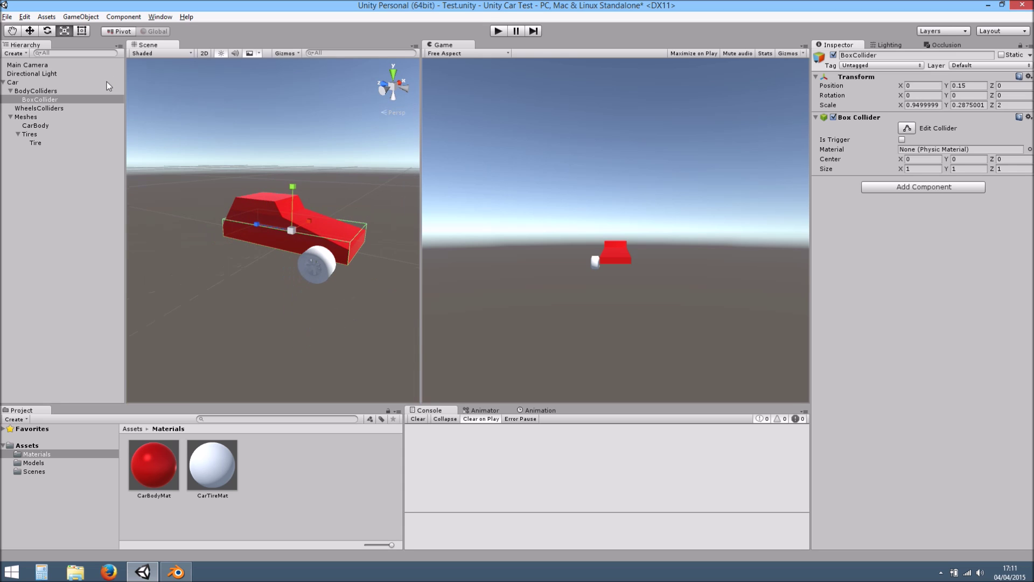
# Duplicate BoxCollider and raise the copy to a Y position of about 0.488, level with the cabin
pyautogui.click(102, 99)
pyautogui.hotkey('ctrl', 'd')
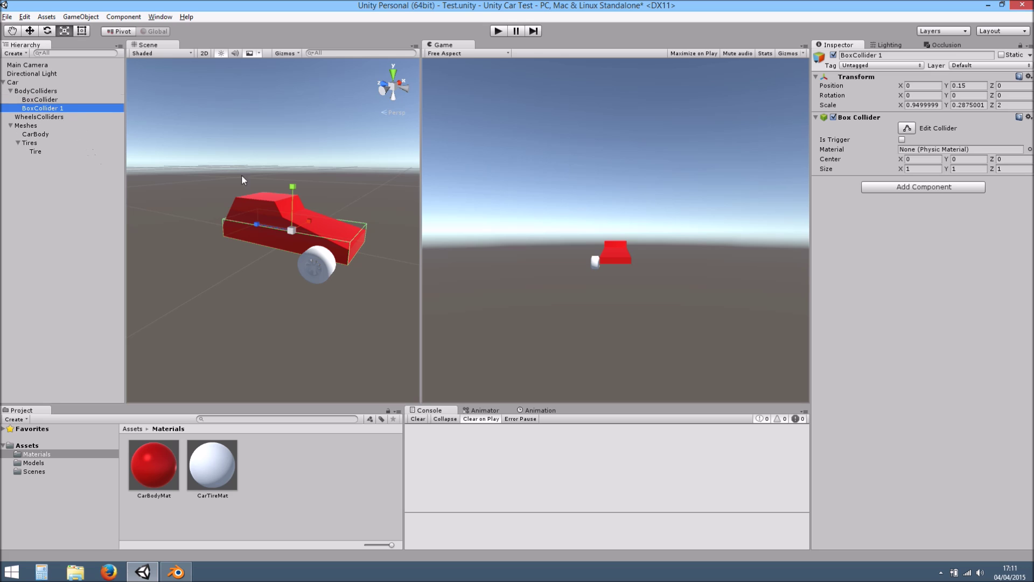
pyautogui.press('w')
pyautogui.moveTo(293, 188); pyautogui.dragTo(296, 164)
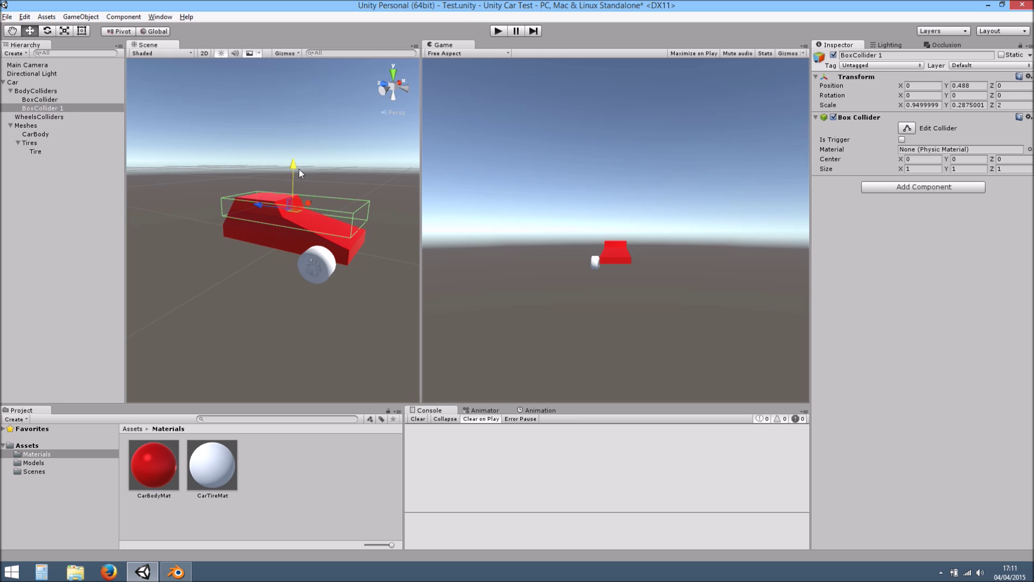
# In side view, fit BoxCollider 1 to the cabin with Z scale about 0.75, Y position 0.504 and Z position 0.448
pyautogui.click(387, 90)
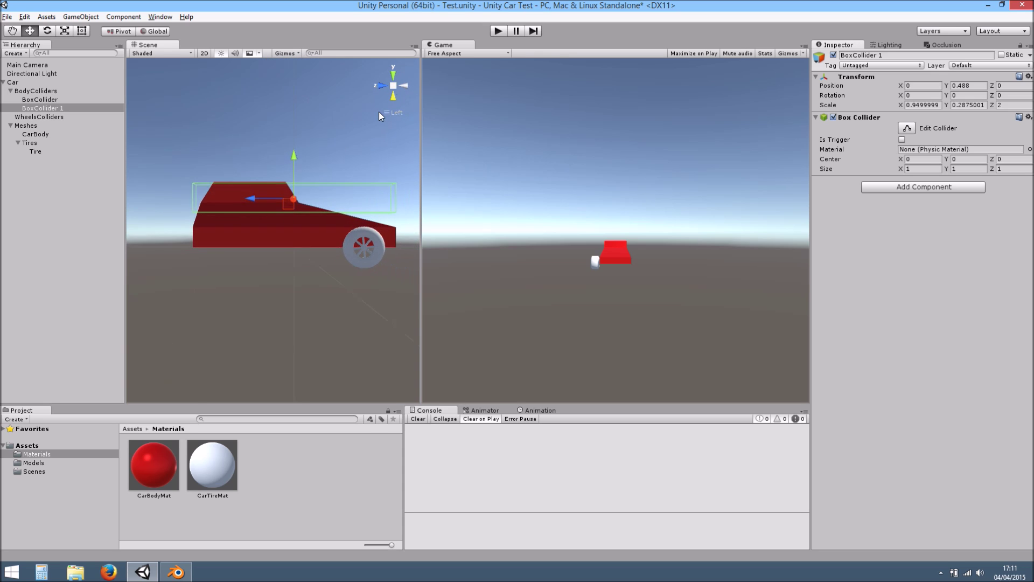
pyautogui.press('r')
pyautogui.moveTo(258, 245); pyautogui.dragTo(226, 244)
pyautogui.press('w')
pyautogui.press('r')
pyautogui.press('w')
pyautogui.press('r')
pyautogui.press('w')
pyautogui.press('r')
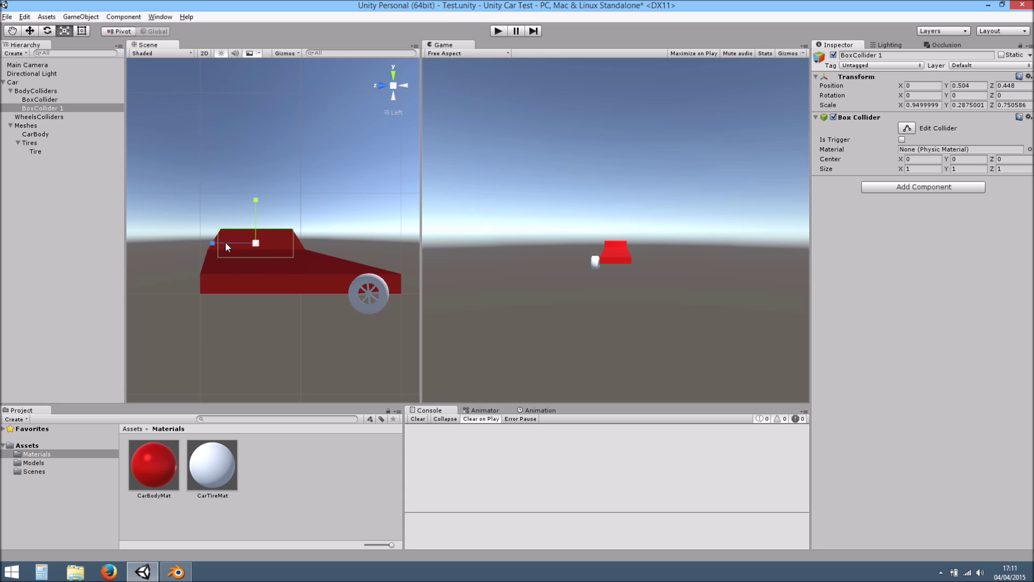
# Narrow BoxCollider 1 to the cabin's width and select BodyColliders to check both colliders against the car body
pyautogui.scroll(3, 229, 241)
pyautogui.click(390, 112)
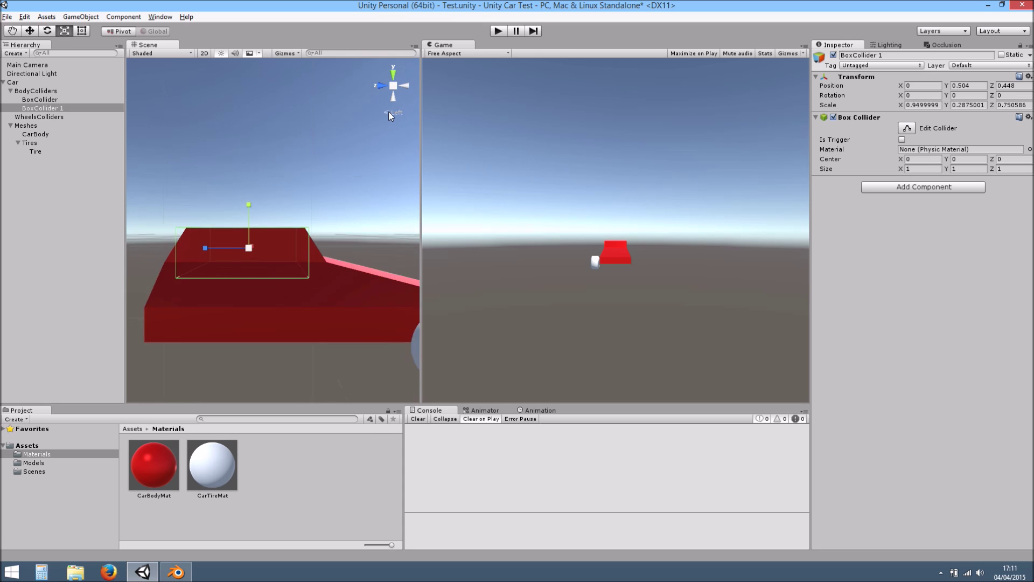
pyautogui.keyDown('alt'); pyautogui.moveTo(347, 217); pyautogui.dragTo(202, 267); pyautogui.keyUp('alt')
pyautogui.keyDown('alt'); pyautogui.moveTo(338, 239); pyautogui.dragTo(296, 315); pyautogui.keyUp('alt')
pyautogui.click(44, 91)
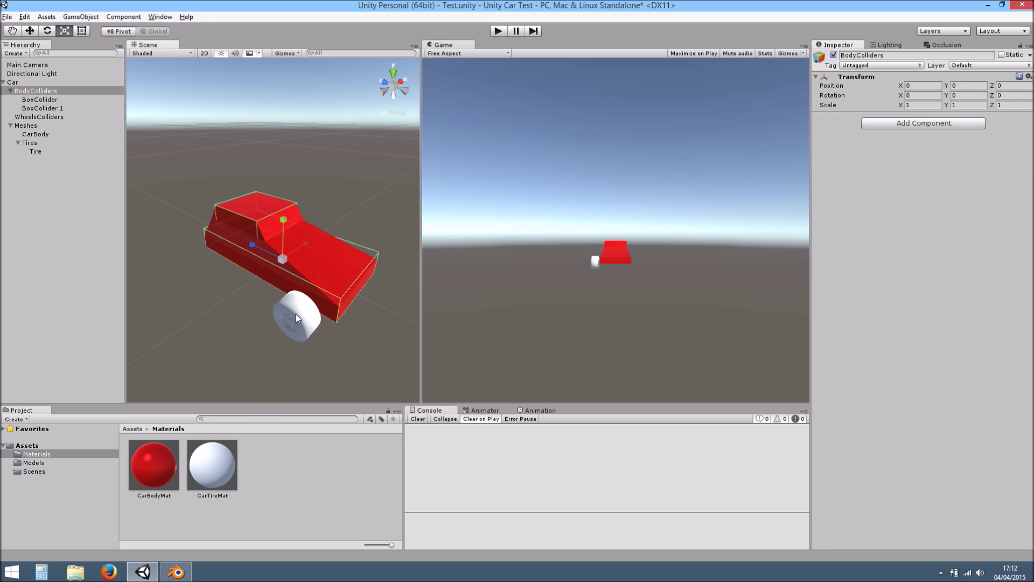
# Collapse the BodyColliders group and save the scene with WheelsColliders selected and the Move tool active
pyautogui.click(11, 91)
pyautogui.click(38, 102)
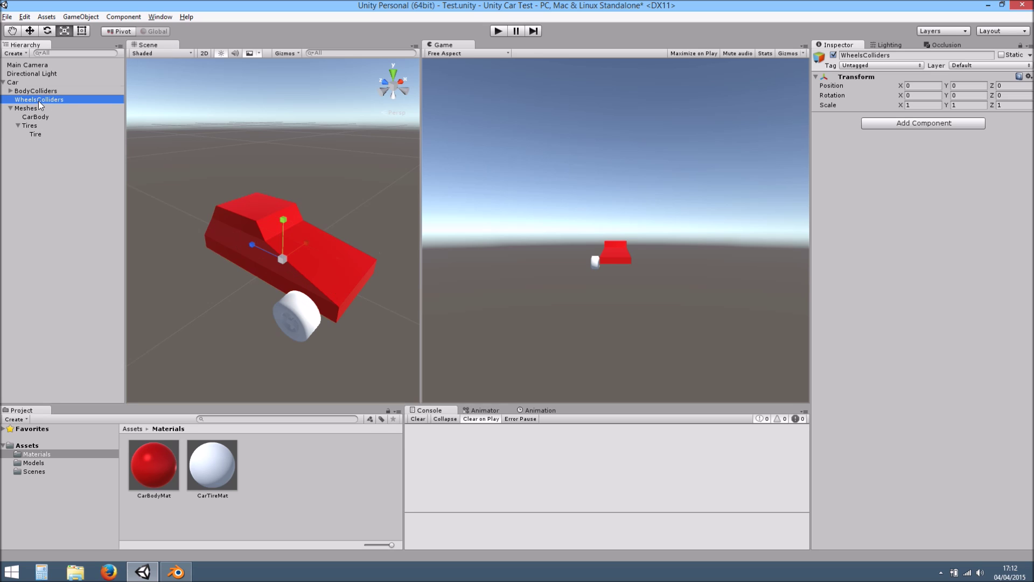
pyautogui.moveTo(283, 265)
pyautogui.keyDown('alt'); pyautogui.mouseDown()
pyautogui.moveTo(298, 241)
pyautogui.moveTo(286, 248)
pyautogui.mouseUp(); pyautogui.keyUp('alt')
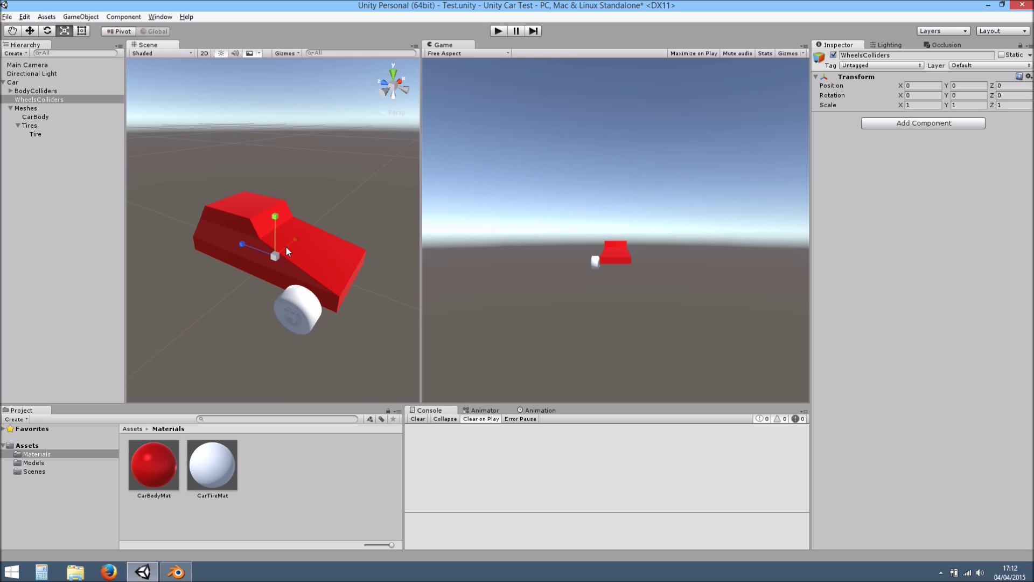
pyautogui.press('w')
pyautogui.hotkey('ctrl', 's')
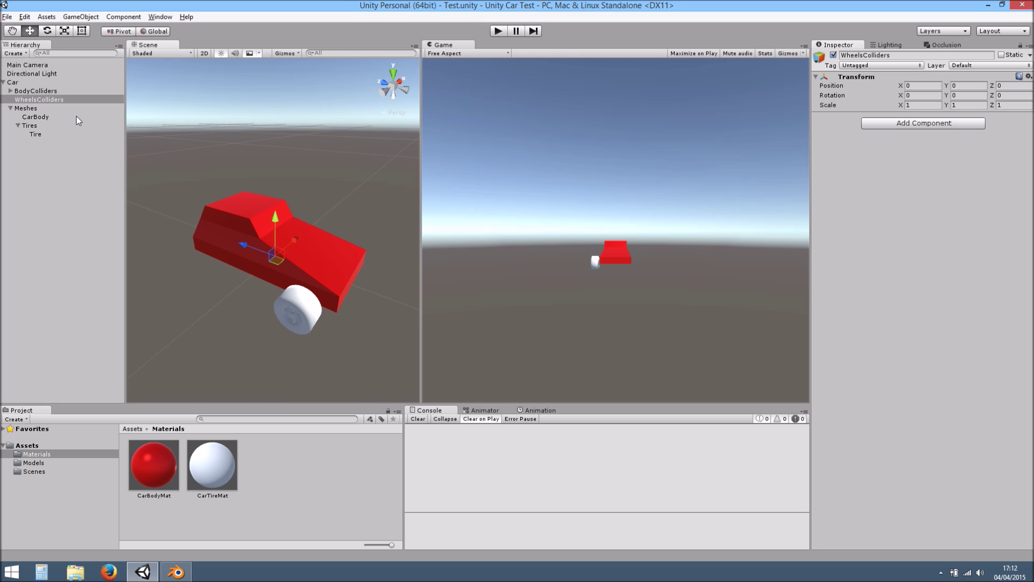
# Create an empty child object under WheelsColliders and name it WheelColliderFL
pyautogui.rightClick(45, 99)
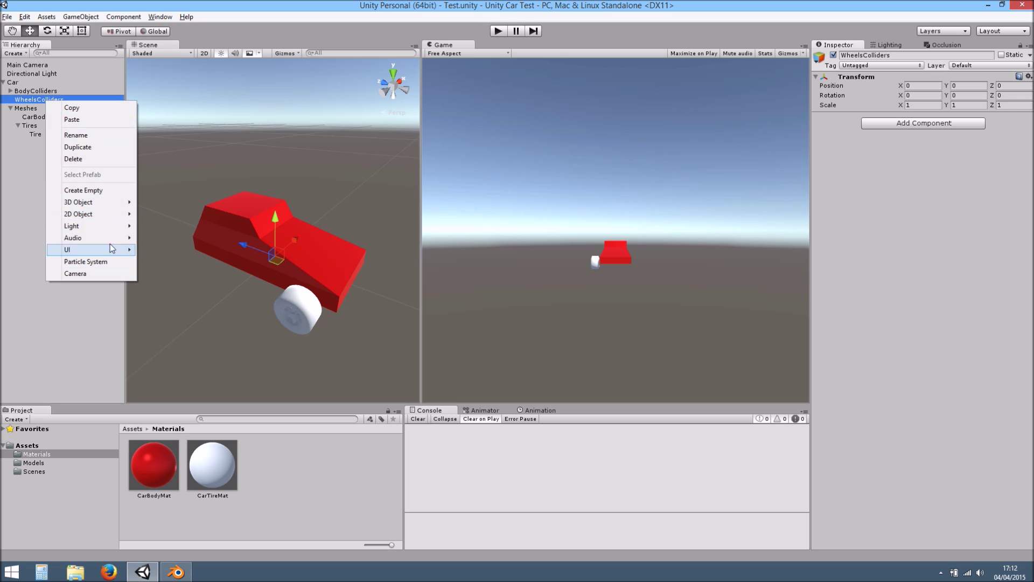
pyautogui.click(104, 190)
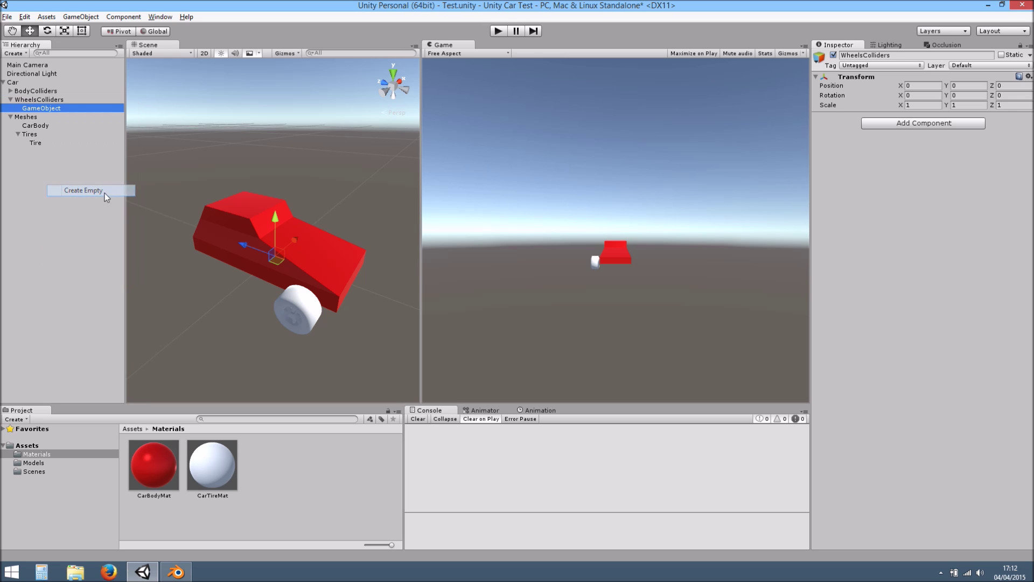
pyautogui.write('Wh')
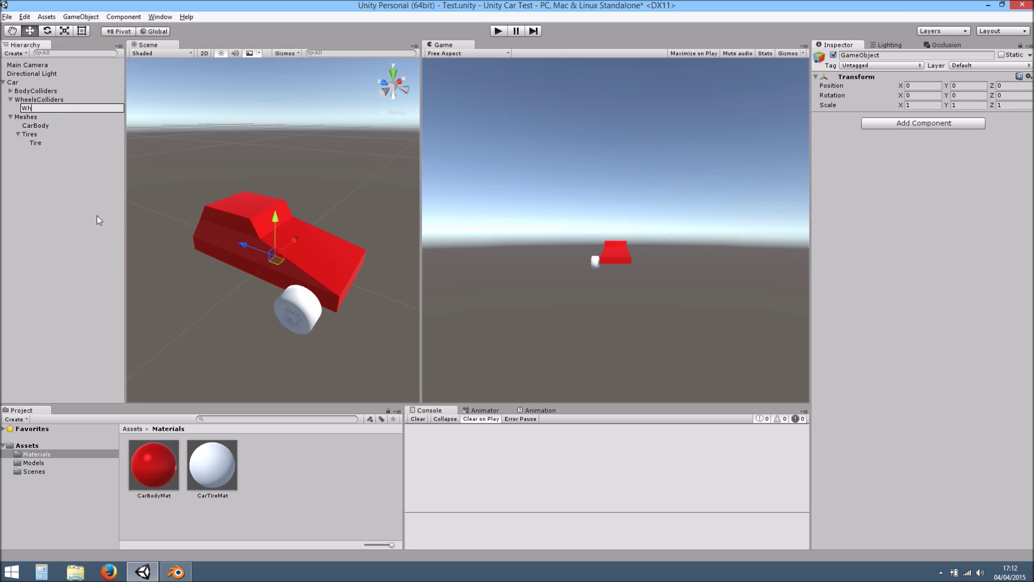
pyautogui.write('eelColliderFL')
pyautogui.press('Return')
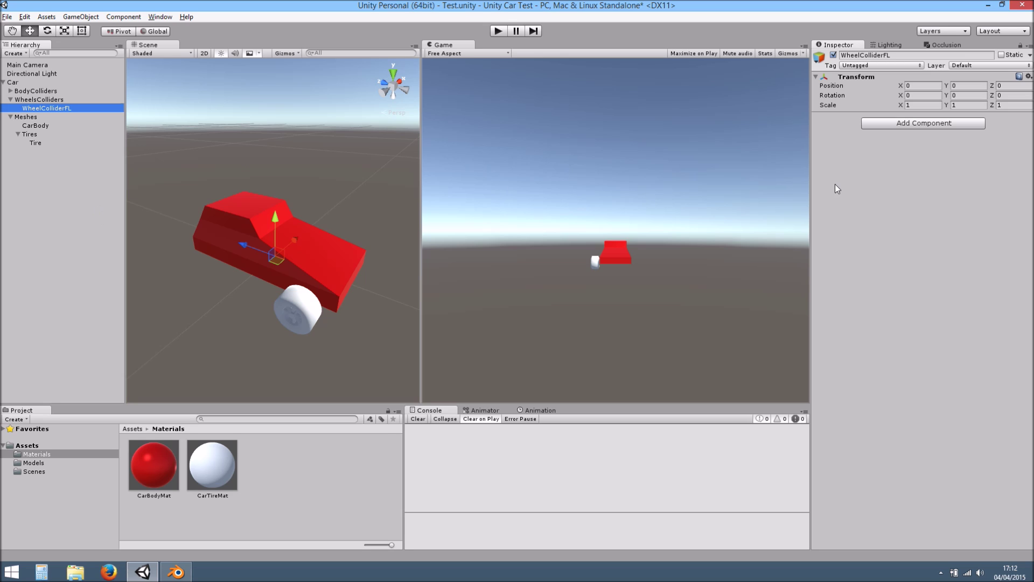
# Add a Wheel Collider component to WheelColliderFL
pyautogui.click(910, 125)
pyautogui.write('whee')
pyautogui.press('Return')
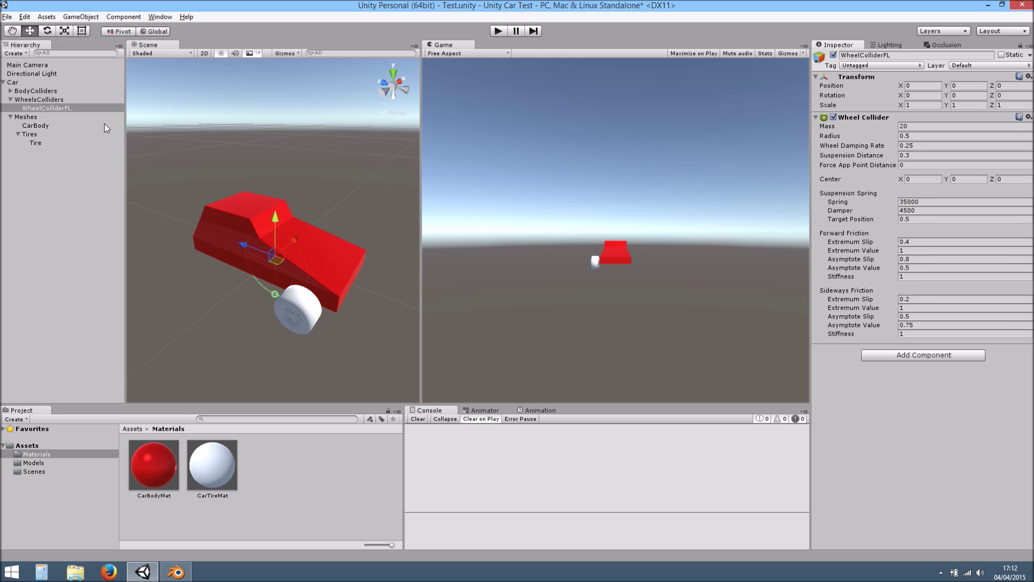
# Move WheelColliderFL onto the front-left tire, at about X -0.651 and Z -0.681
pyautogui.click(62, 108)
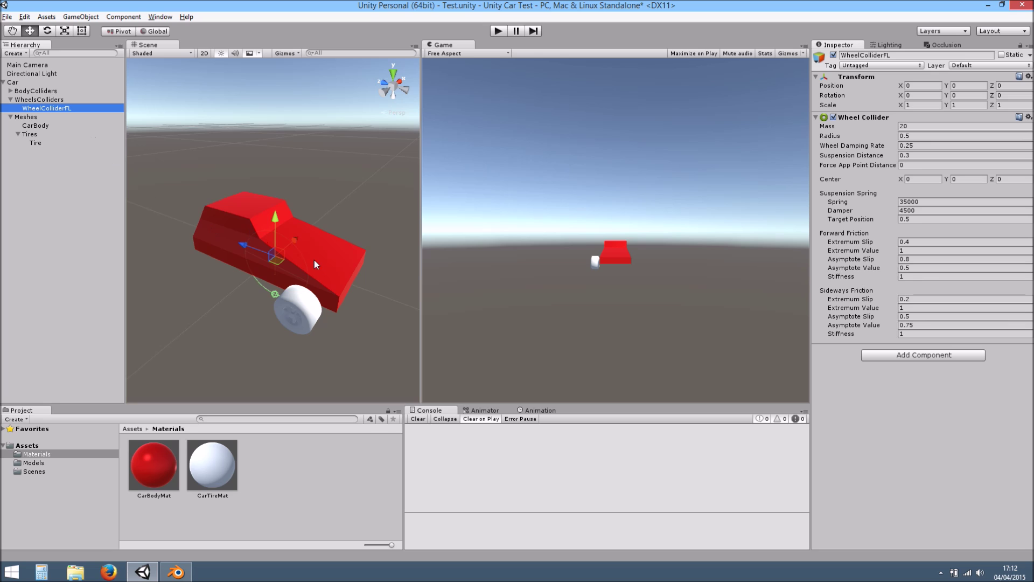
pyautogui.moveTo(296, 241); pyautogui.dragTo(274, 255)
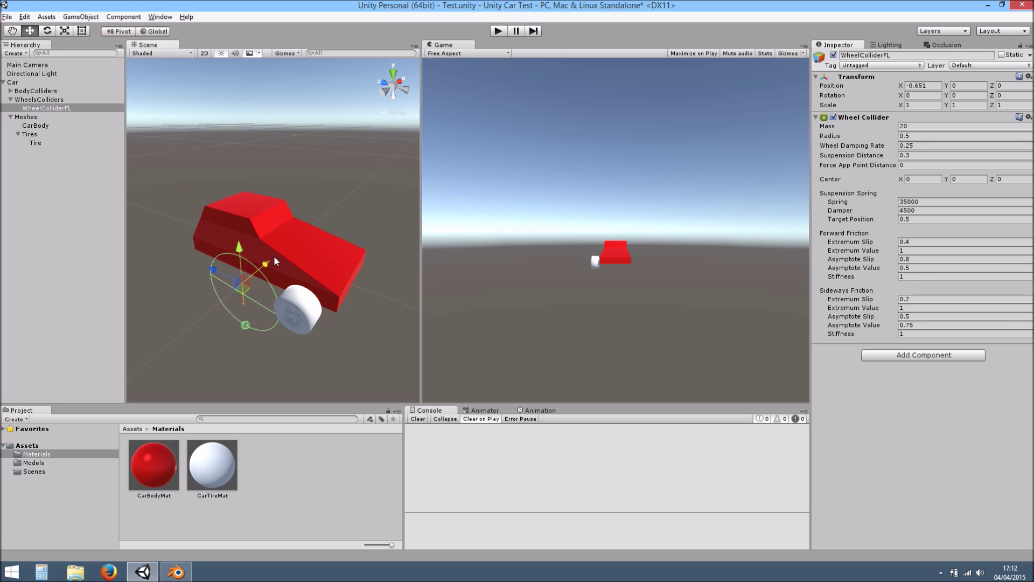
pyautogui.click(401, 93)
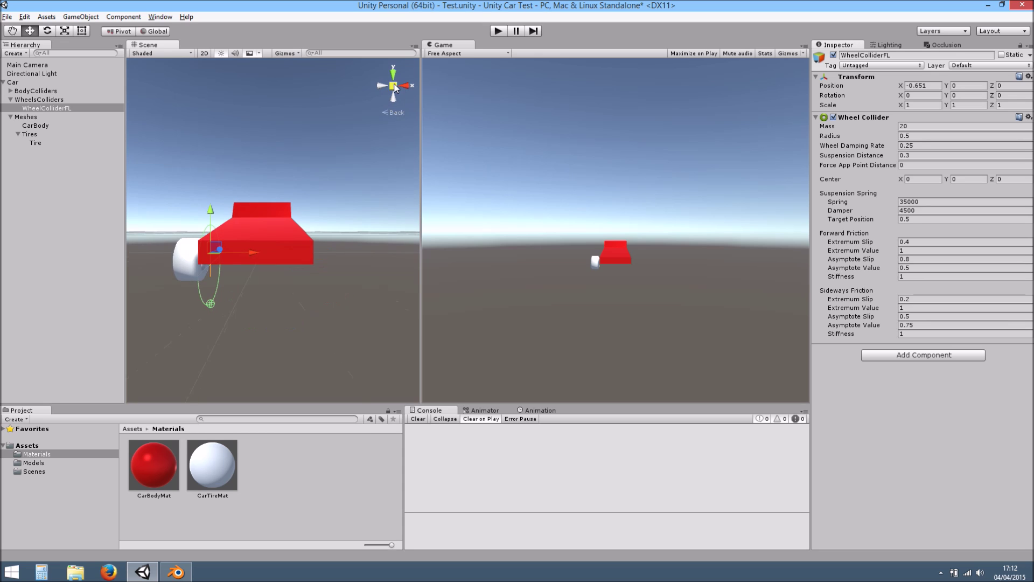
pyautogui.scroll(5, 215, 252)
pyautogui.click(404, 85)
pyautogui.moveTo(253, 255); pyautogui.dragTo(318, 256)
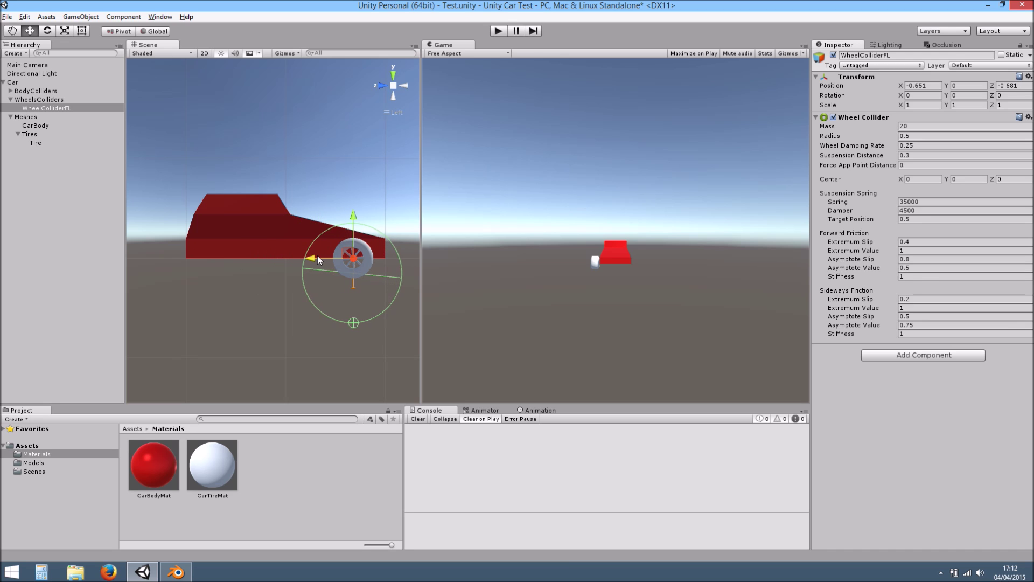
pyautogui.moveTo(322, 262); pyautogui.dragTo(303, 267, button='middle')
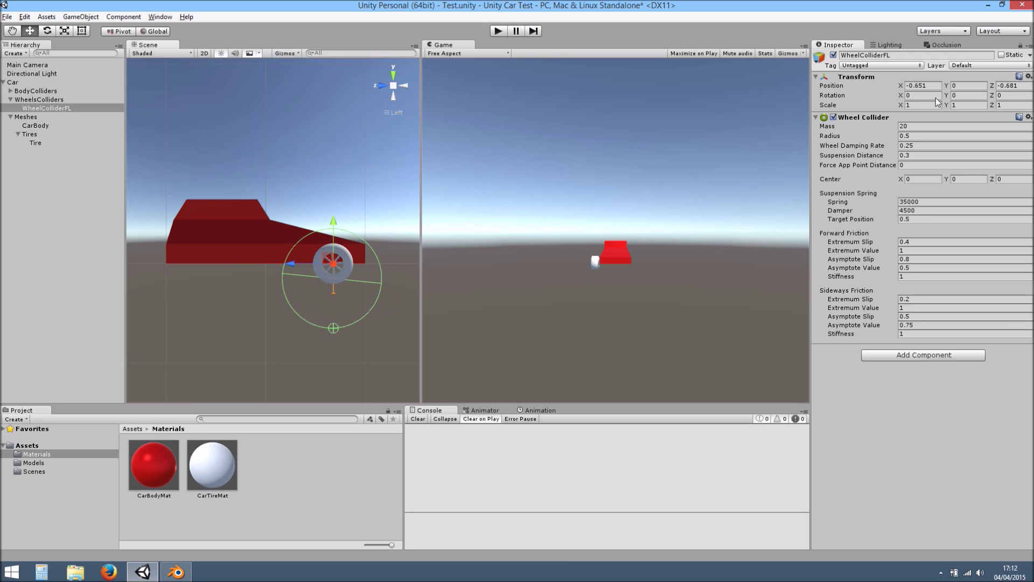
# Examine how WheelColliderFL lines up with the front-left tire and the car's body colliders, from the side and in perspective
pyautogui.click(51, 100)
pyautogui.click(35, 82)
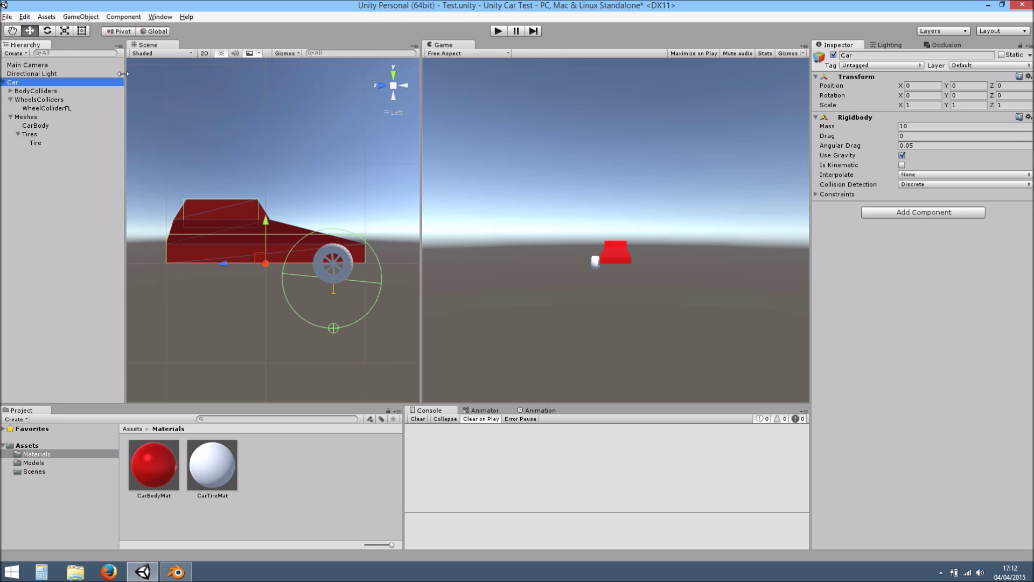
pyautogui.click(44, 108)
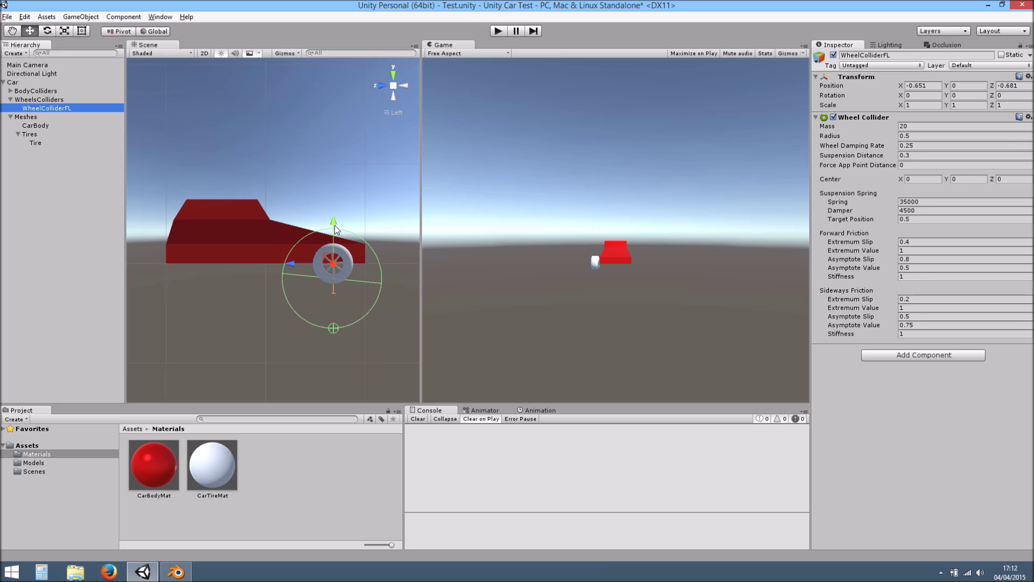
pyautogui.scroll(6, 354, 275)
pyautogui.moveTo(372, 296); pyautogui.dragTo(307, 284, button='middle')
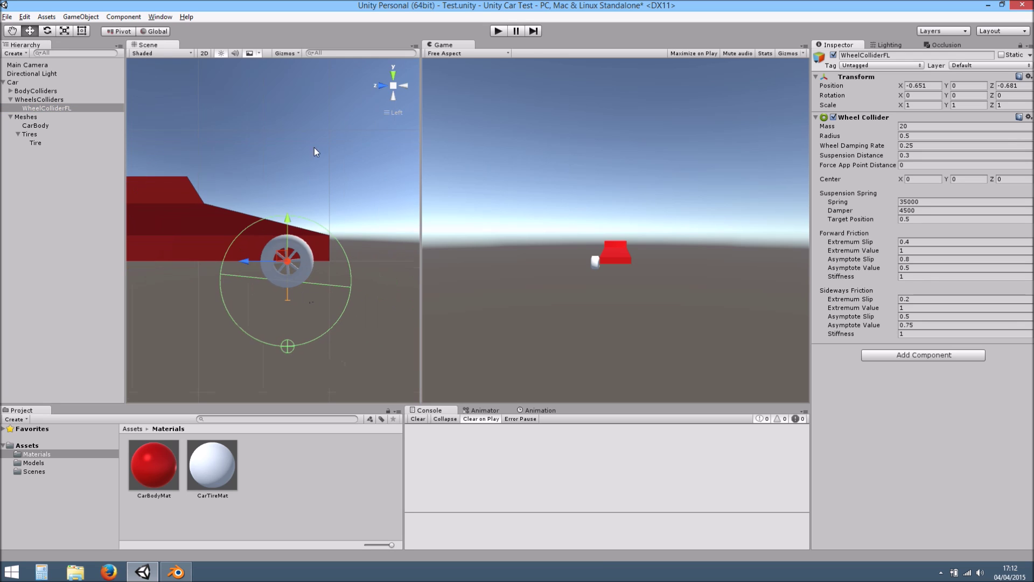
pyautogui.click(393, 89)
pyautogui.scroll(-8, 370, 259)
pyautogui.keyDown('alt'); pyautogui.moveTo(370, 260); pyautogui.dragTo(224, 262); pyautogui.keyUp('alt')
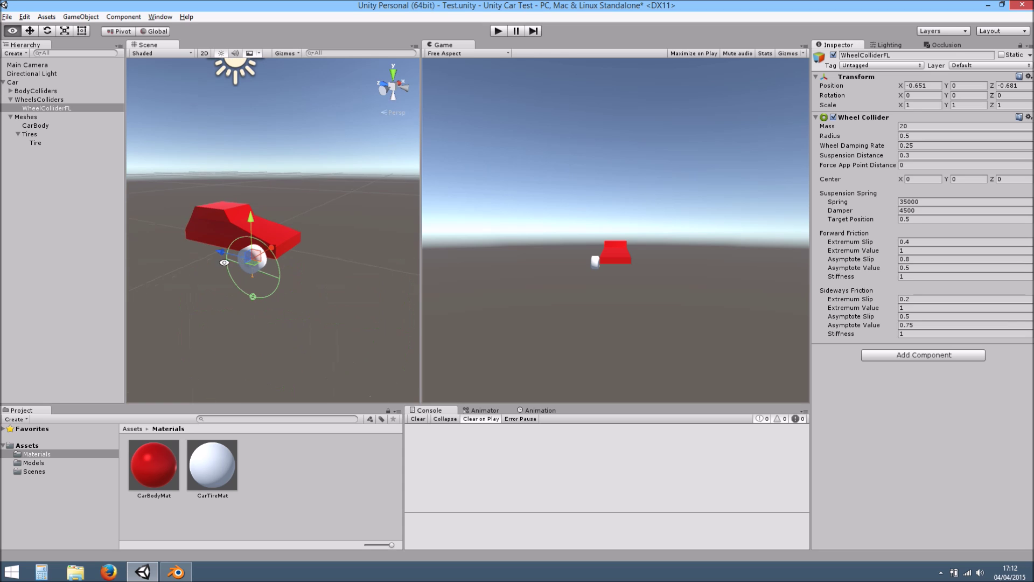
pyautogui.keyDown('alt'); pyautogui.moveTo(231, 209); pyautogui.dragTo(213, 240); pyautogui.keyUp('alt')
pyautogui.scroll(3, 212, 240)
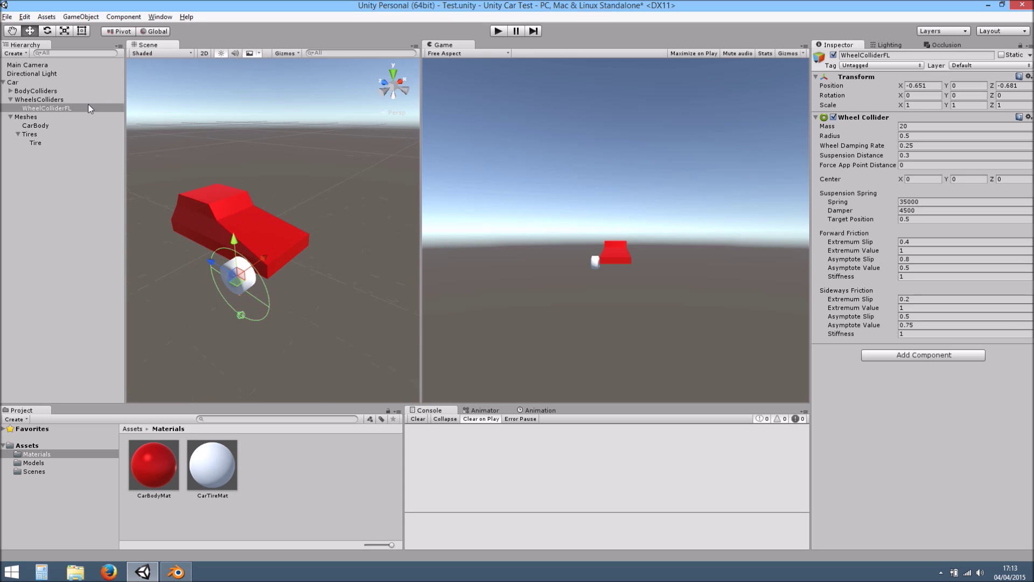
# Duplicate WheelColliderFL within WheelsColliders and rename the copy WheelColliderFR
pyautogui.click(60, 108)
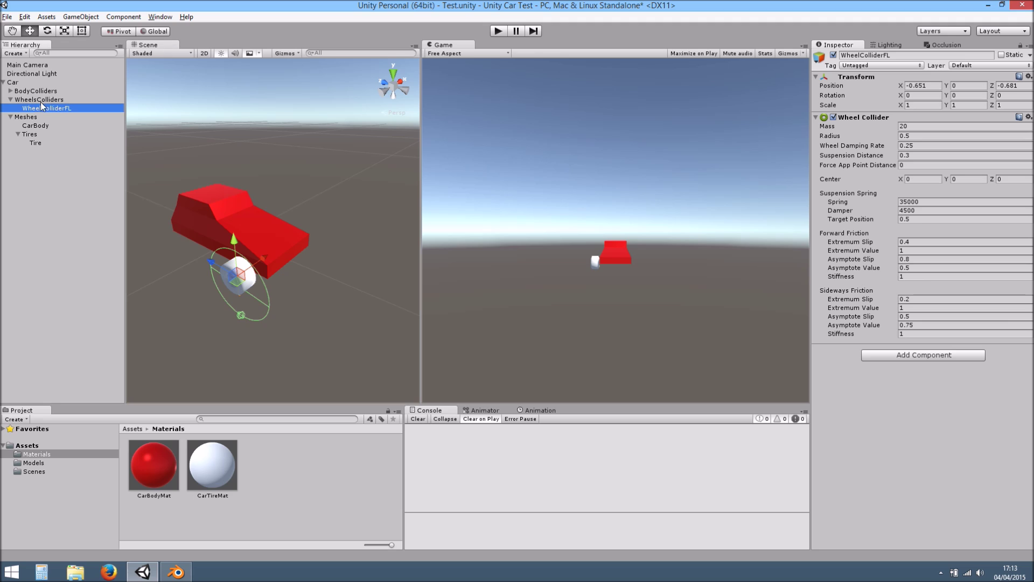
pyautogui.hotkey('ctrl', 'd')
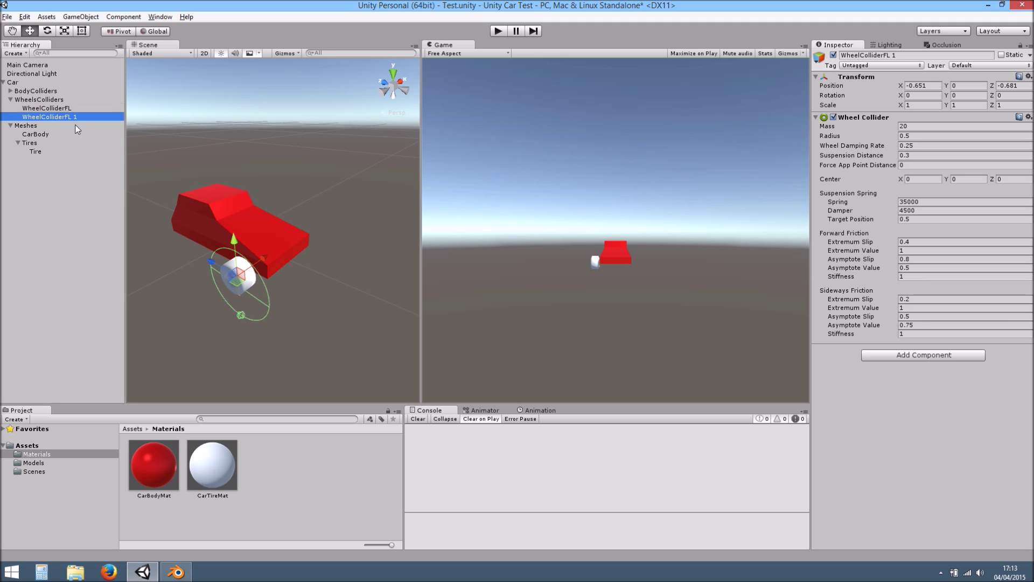
pyautogui.click(69, 119)
pyautogui.moveTo(80, 117); pyautogui.dragTo(67, 118)
pyautogui.write('R')
pyautogui.press('Return')
# Set WheelColliderFR's X position to 0.651 to place it on the opposite side of the car
pyautogui.click(918, 84)
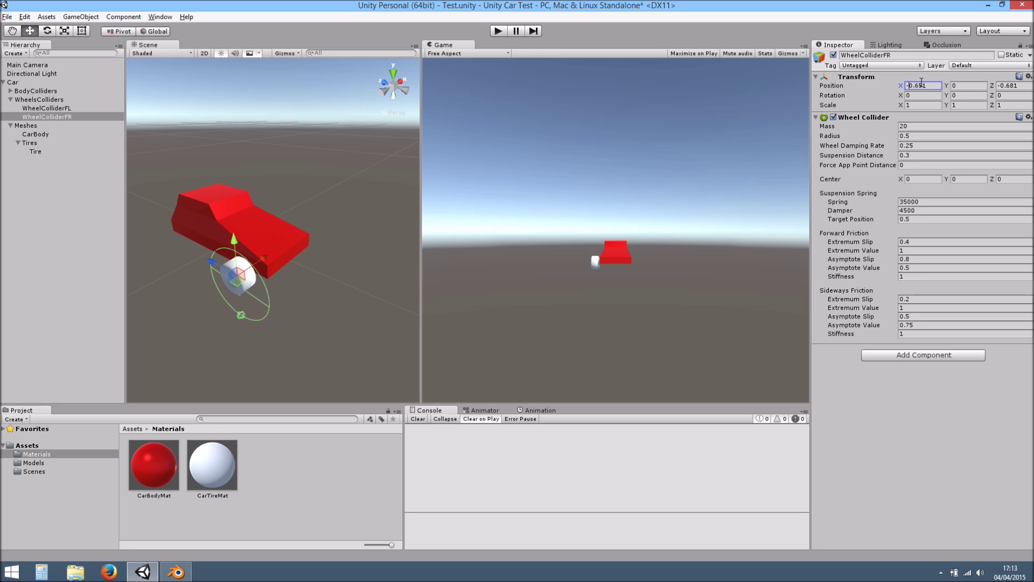
pyautogui.press('Delete')
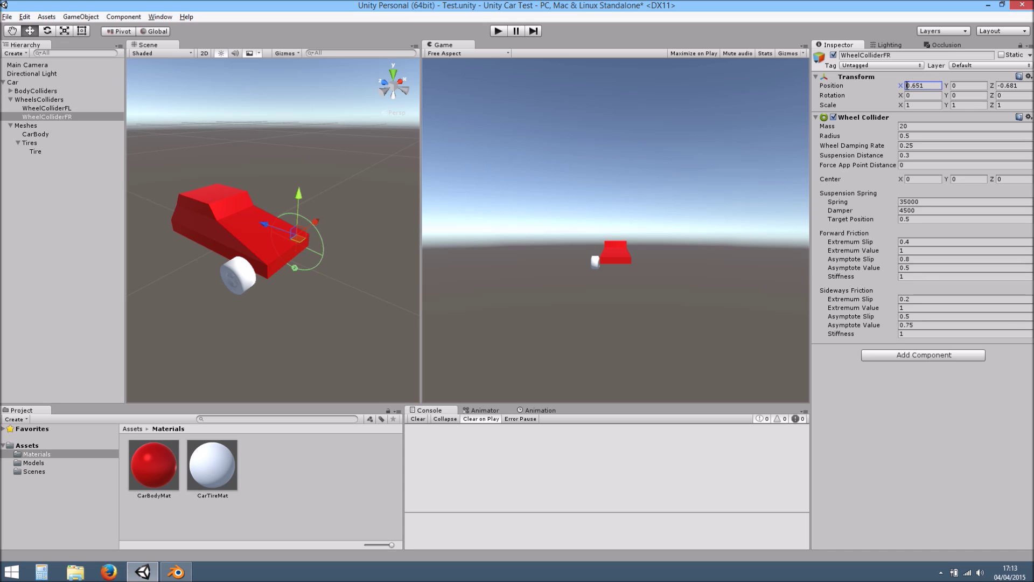
pyautogui.keyDown('alt'); pyautogui.moveTo(353, 238); pyautogui.dragTo(343, 268); pyautogui.keyUp('alt')
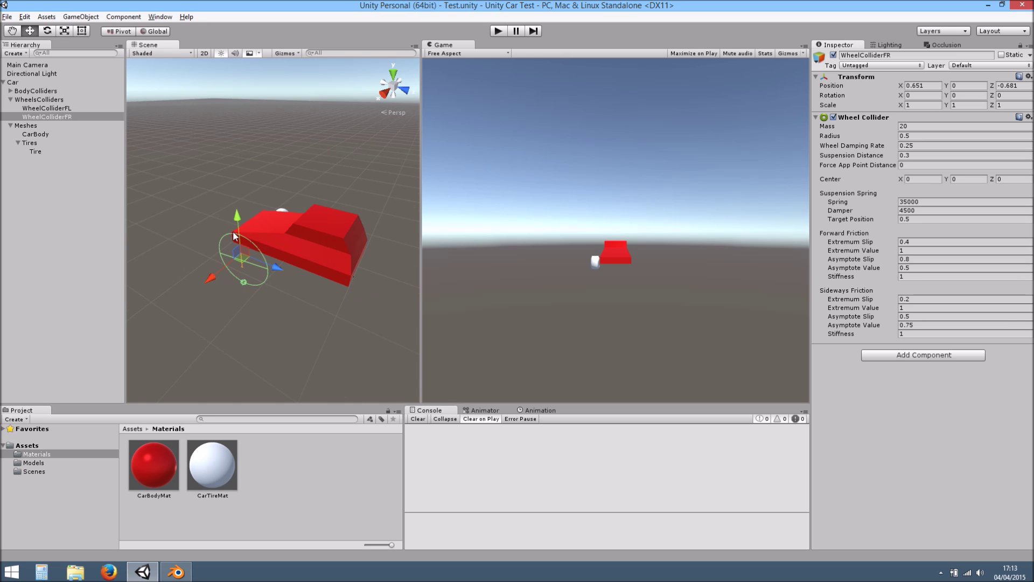
pyautogui.keyDown('alt'); pyautogui.moveTo(339, 263); pyautogui.dragTo(335, 274); pyautogui.keyUp('alt')
# Examine both front wheel colliders together with the whole Car object and check which way the car faces
pyautogui.click(84, 233)
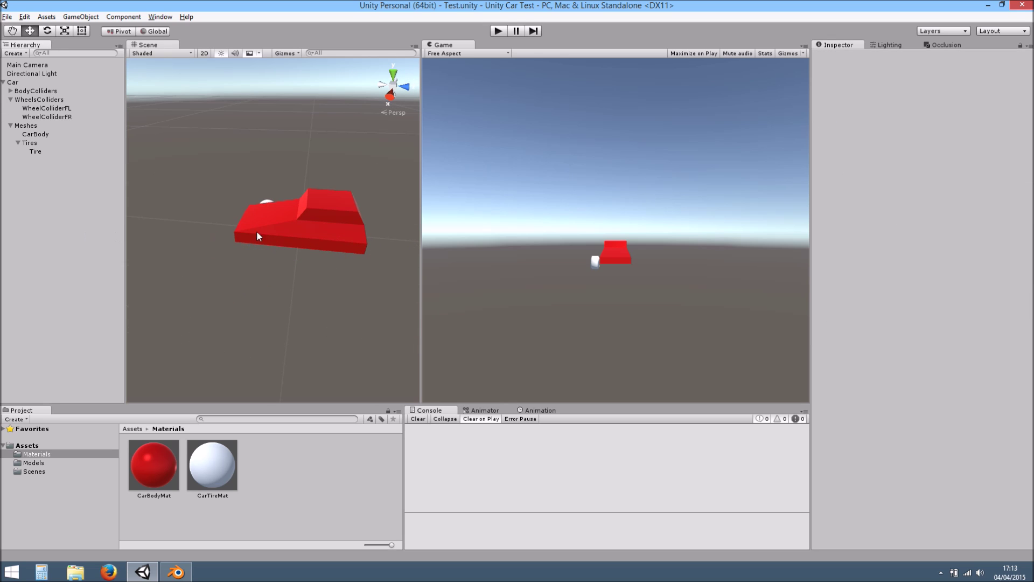
pyautogui.click(34, 83)
pyautogui.moveTo(284, 254)
pyautogui.keyDown('alt'); pyautogui.mouseDown()
pyautogui.moveTo(303, 267)
pyautogui.moveTo(260, 265)
pyautogui.moveTo(274, 264)
pyautogui.mouseUp(); pyautogui.keyUp('alt')
pyautogui.click(48, 109)
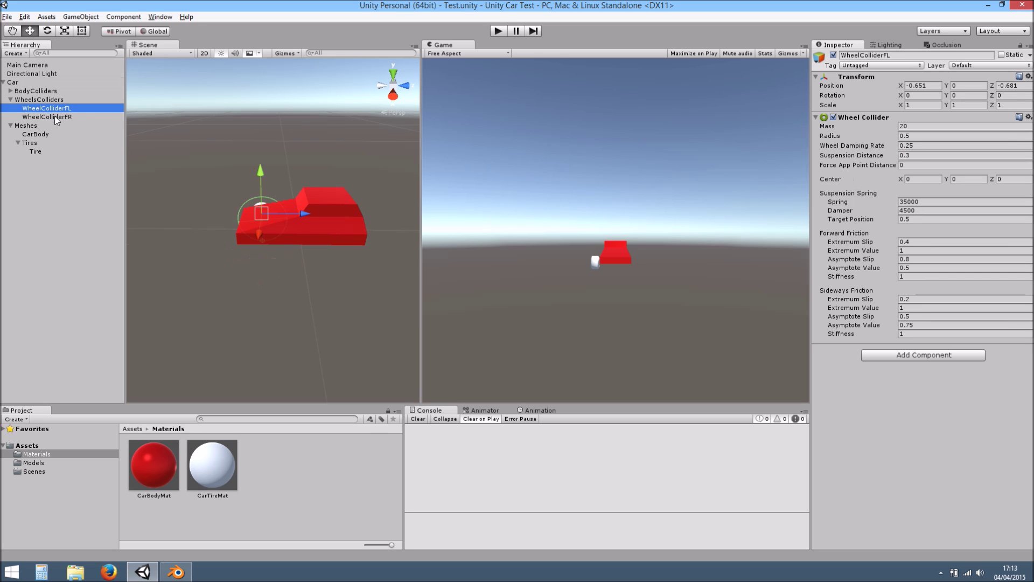
pyautogui.keyDown('shift'); pyautogui.click(54, 116); pyautogui.keyUp('shift')
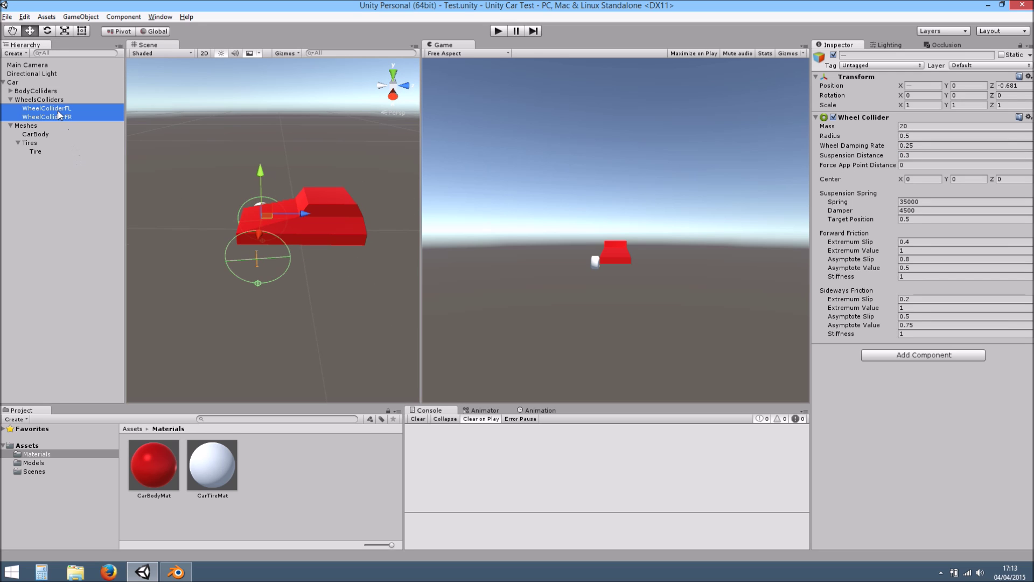
pyautogui.click(63, 217)
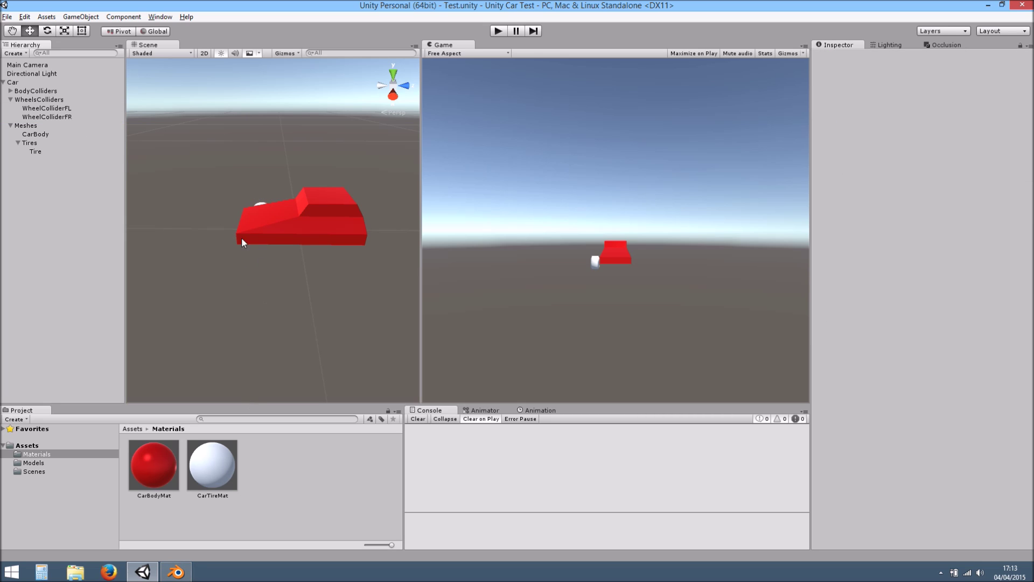
pyautogui.click(43, 81)
pyautogui.keyDown('alt'); pyautogui.moveTo(239, 255); pyautogui.dragTo(330, 241); pyautogui.keyUp('alt')
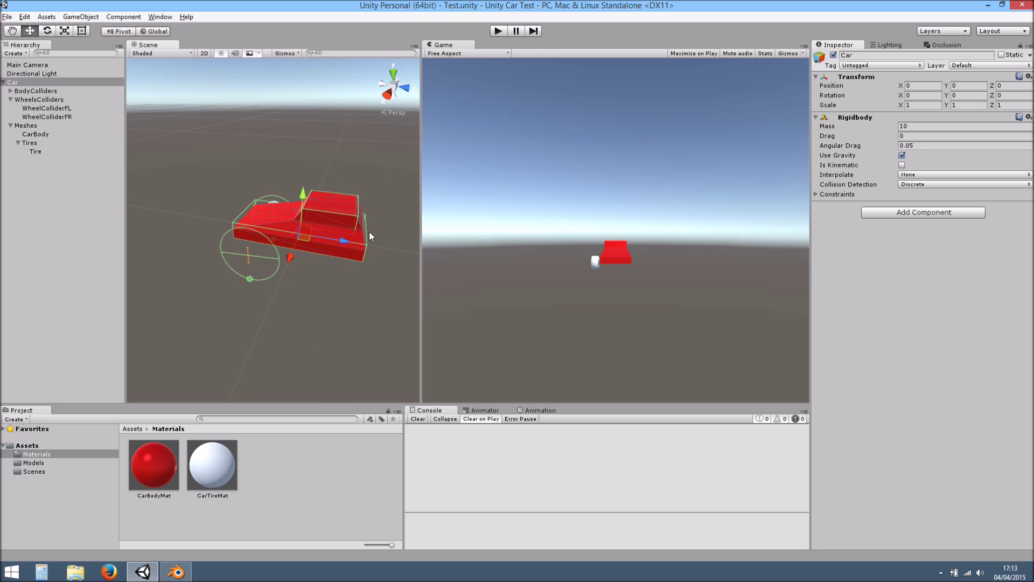
pyautogui.moveTo(350, 244); pyautogui.dragTo(305, 245, button='middle')
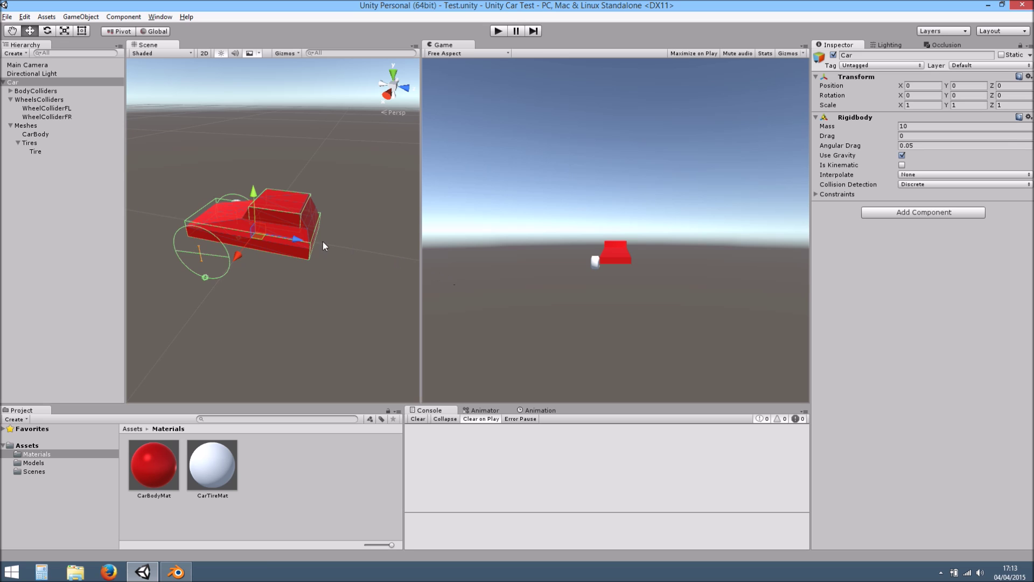
# Switch to Blender, where the GreatCar3D model is open, and view the car from above at an angle
pyautogui.click(181, 564)
pyautogui.scroll(-4, 314, 236)
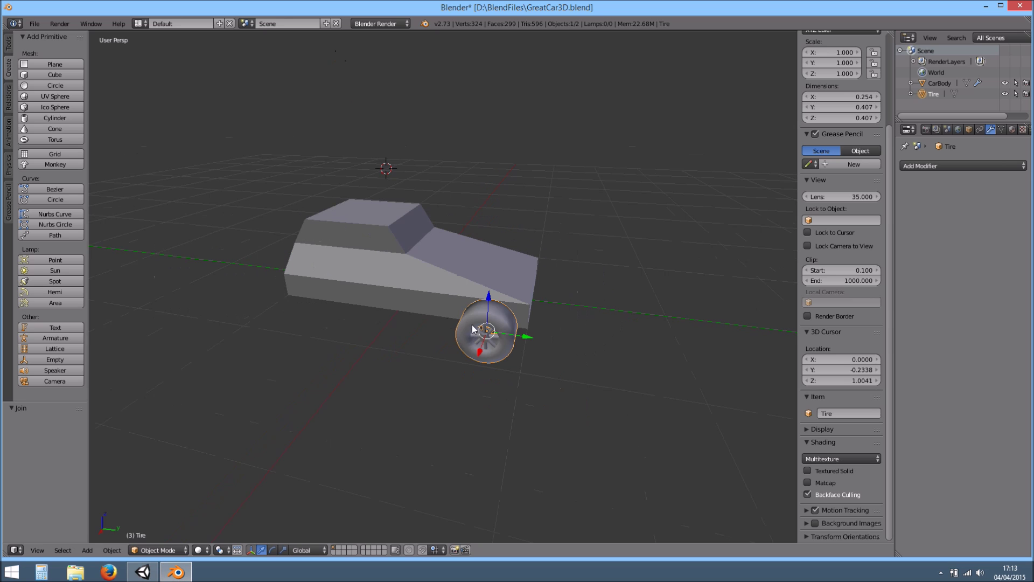
pyautogui.moveTo(471, 327); pyautogui.dragTo(421, 345, button='middle')
pyautogui.press('a')
pyautogui.press('a')
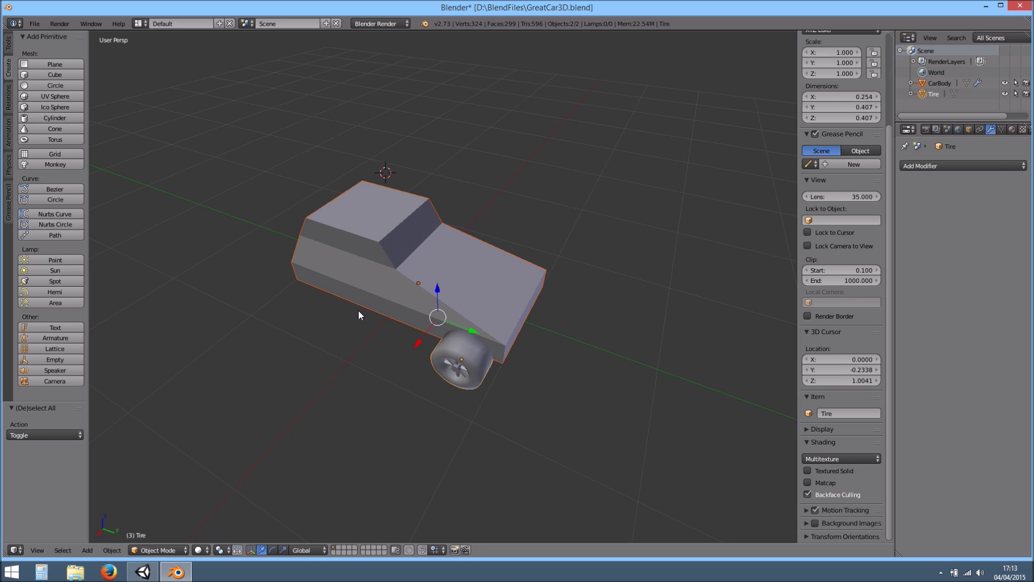
pyautogui.press('KP_7')
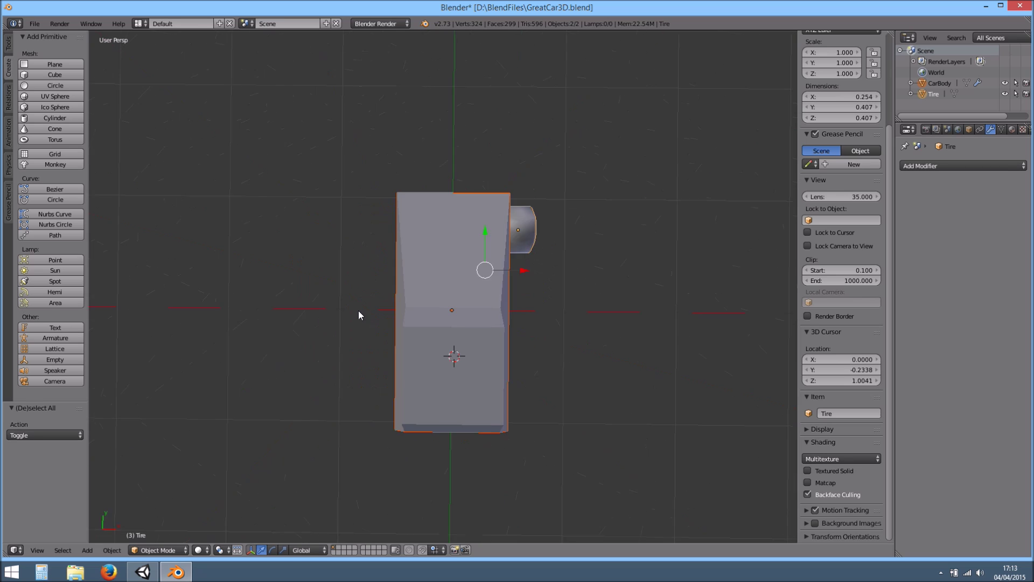
pyautogui.press('KP_5')
pyautogui.press('z')
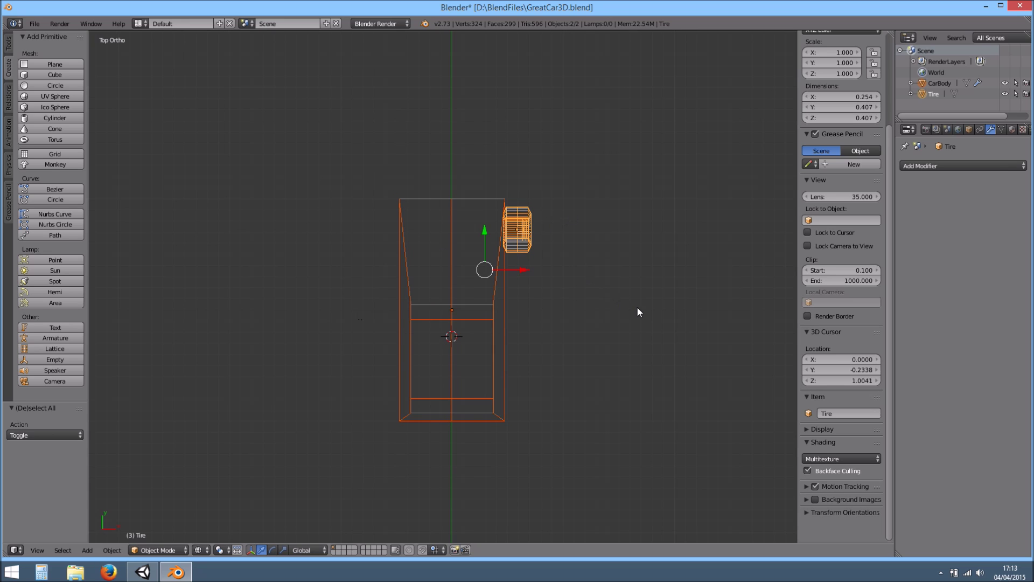
pyautogui.press('r')
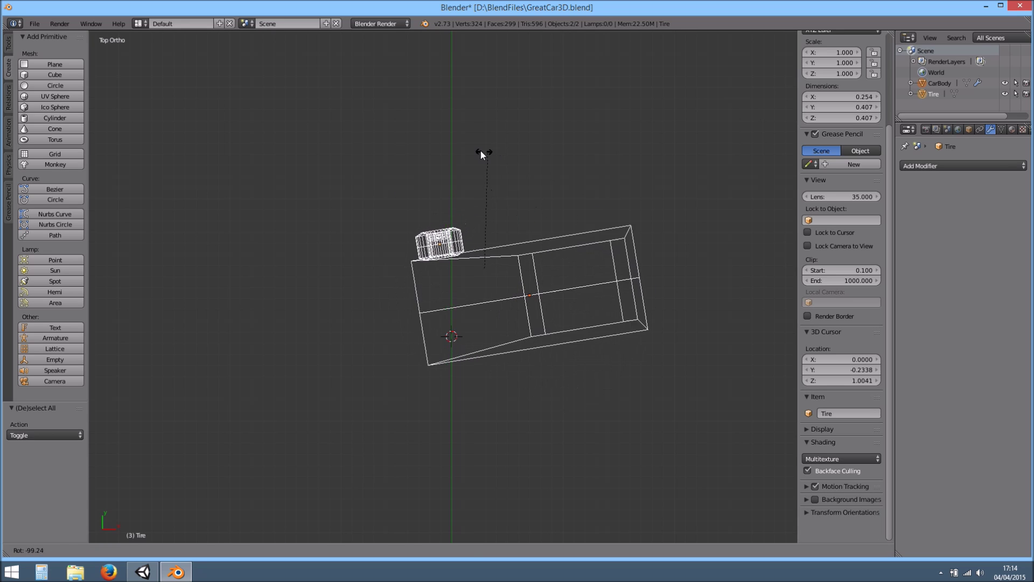
pyautogui.rightClick(446, 232)
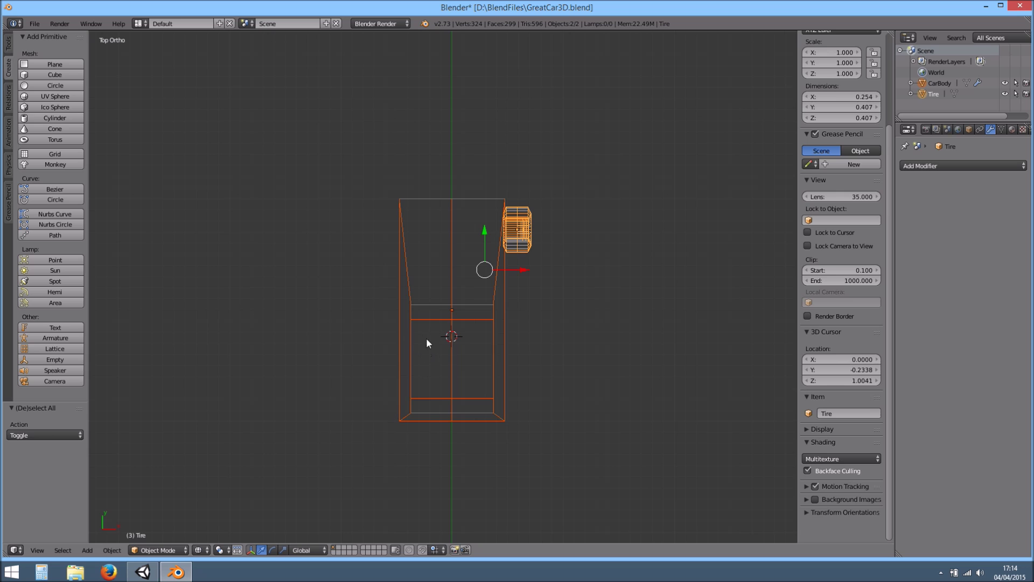
# Select only the CarBody object and snap the 3D cursor to it
pyautogui.moveTo(471, 357); pyautogui.dragTo(462, 307, button='middle')
pyautogui.press('KP_5')
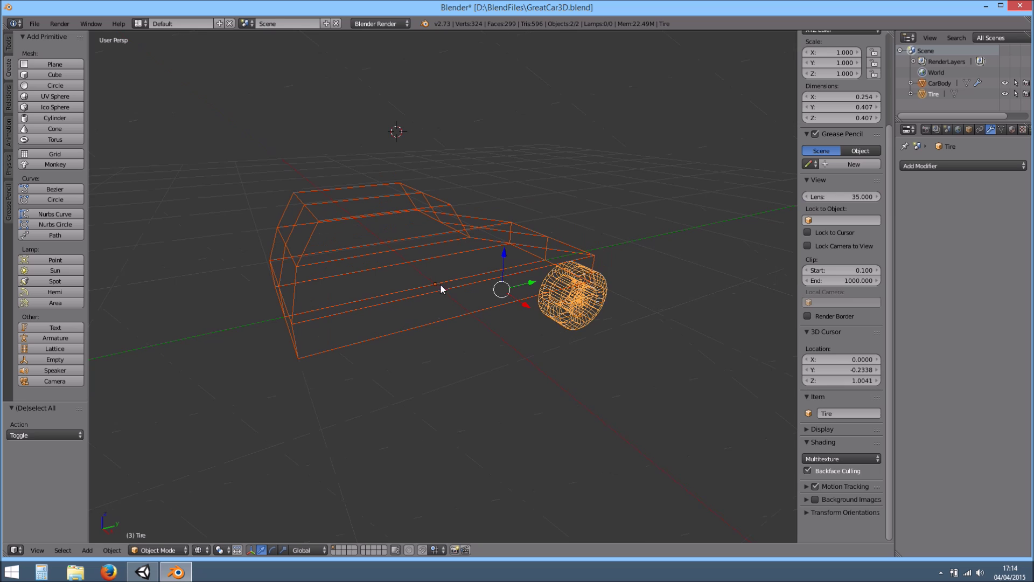
pyautogui.rightClick(446, 226)
pyautogui.press('z')
pyautogui.press('z')
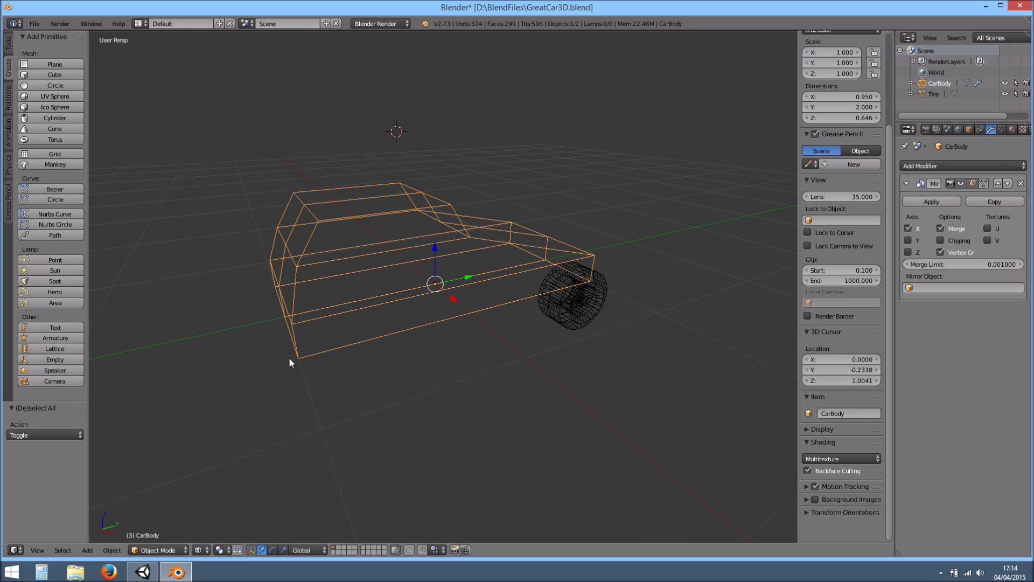
pyautogui.hotkey('shift', 's')
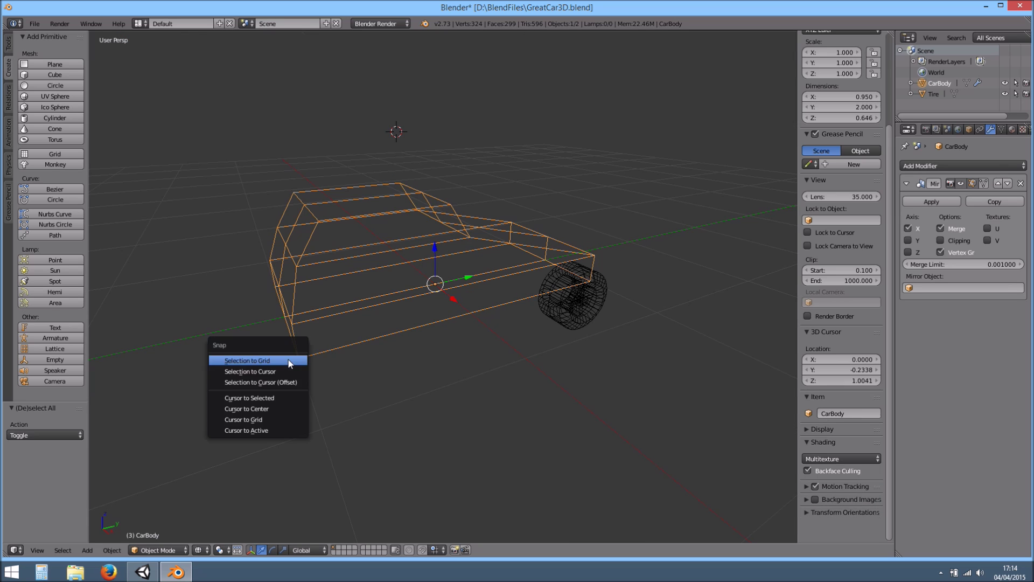
pyautogui.click(280, 399)
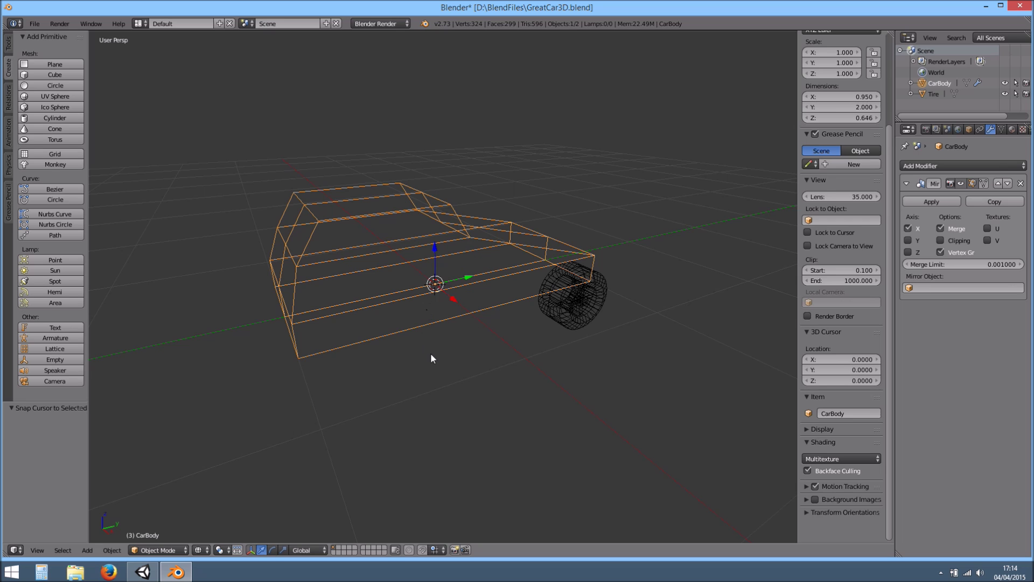
# Rotate the car body and tire together by -180° in top view, using the 3D cursor as pivot point
pyautogui.press('a')
pyautogui.press('a')
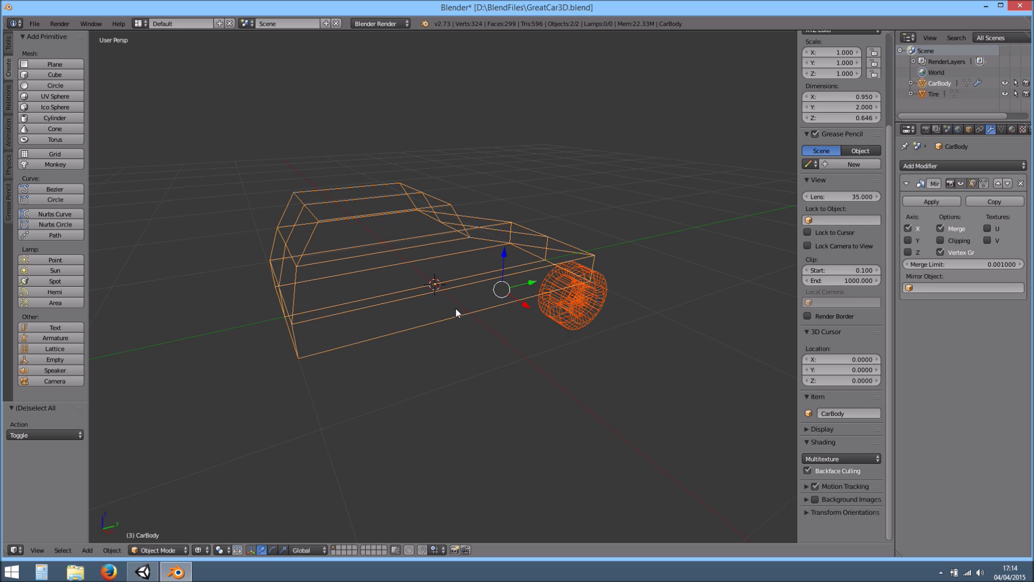
pyautogui.press('KP_7')
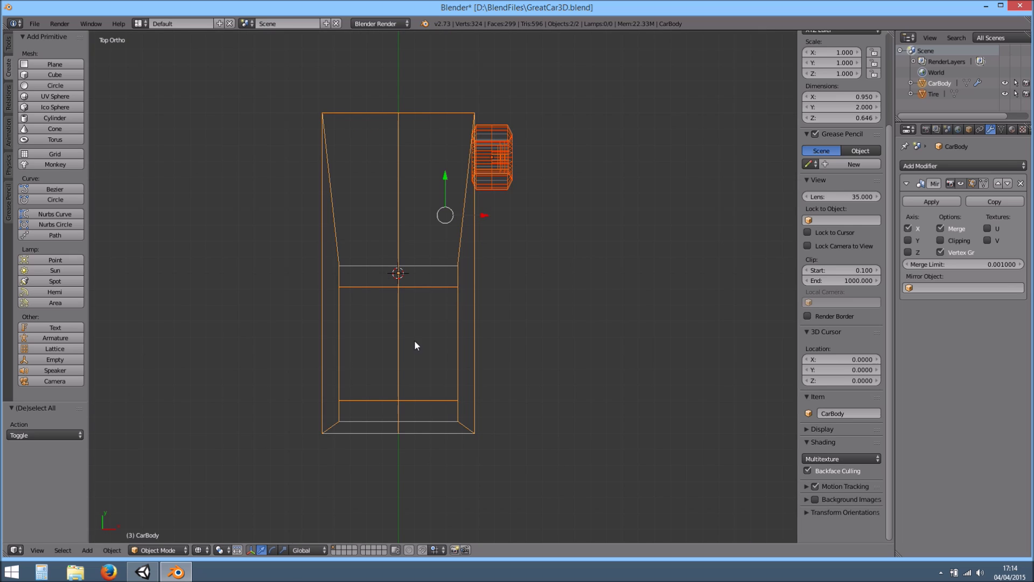
pyautogui.click(222, 550)
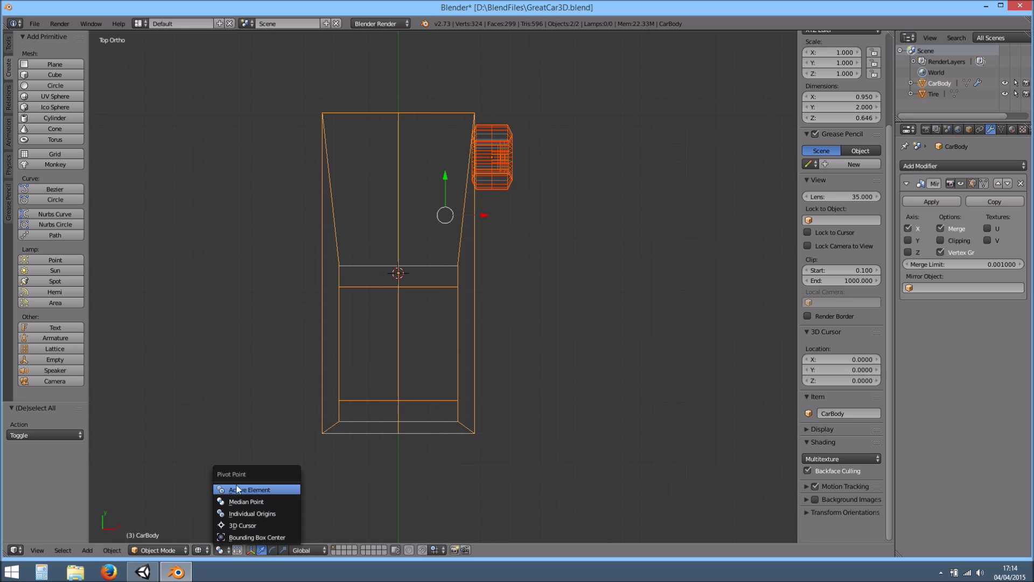
pyautogui.click(247, 525)
pyautogui.press('r')
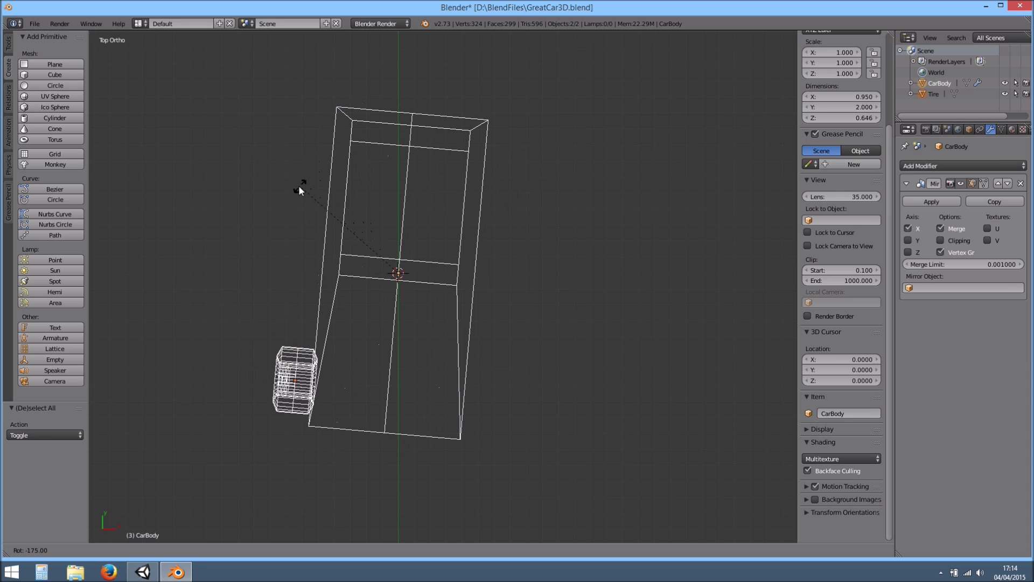
pyautogui.click(297, 197)
# Show the model in solid shading, apply the rotation to both objects, and check the tire's transform values
pyautogui.moveTo(414, 354)
pyautogui.mouseDown(button='middle')
pyautogui.moveTo(515, 278)
pyautogui.moveTo(502, 264)
pyautogui.moveTo(307, 388)
pyautogui.mouseUp(button='middle')
pyautogui.press('KP_5')
pyautogui.press('z')
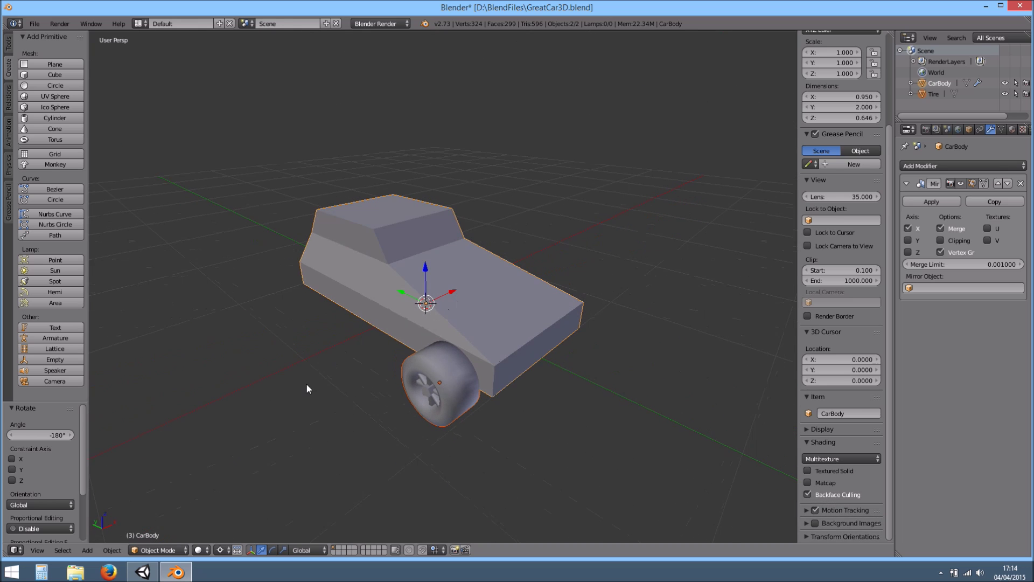
pyautogui.click(112, 551)
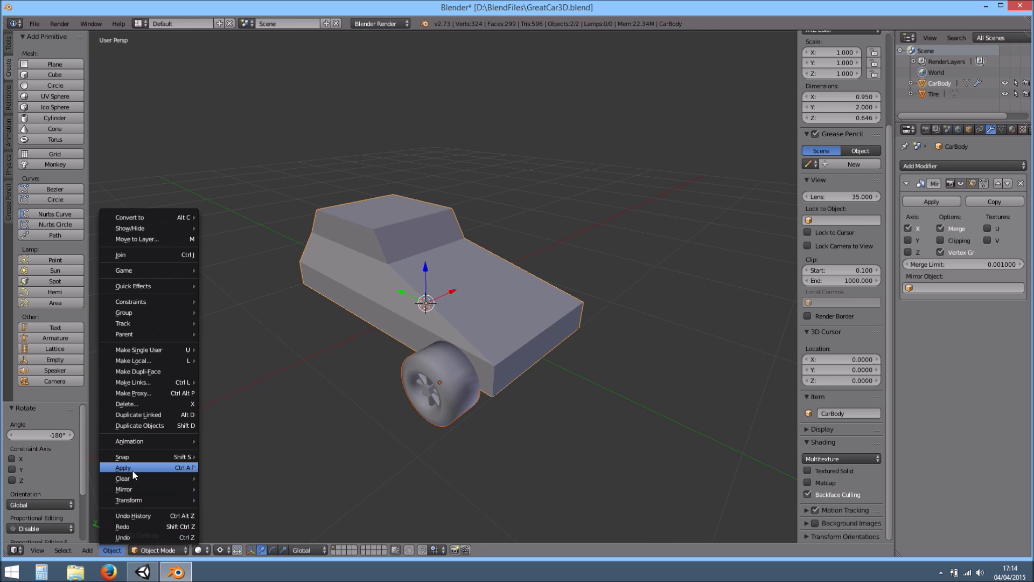
pyautogui.moveTo(178, 468)
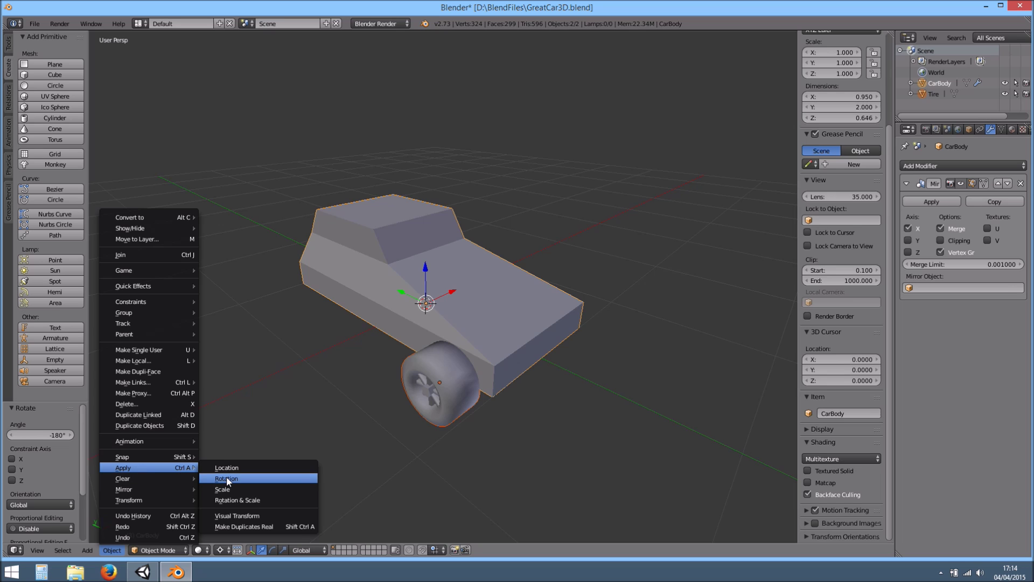
pyautogui.click(226, 478)
pyautogui.rightClick(411, 392)
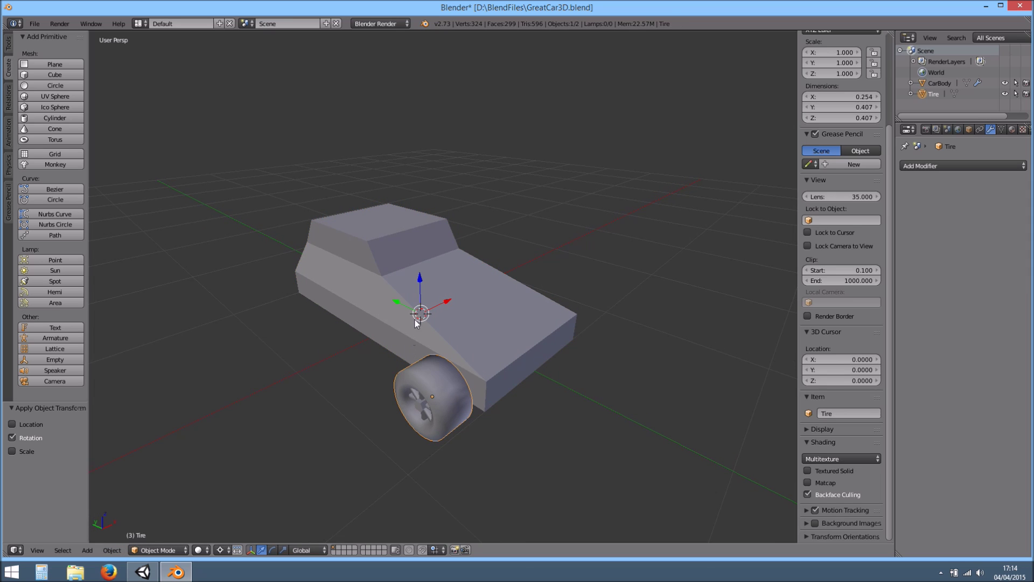
pyautogui.scroll(5, 840, 205)
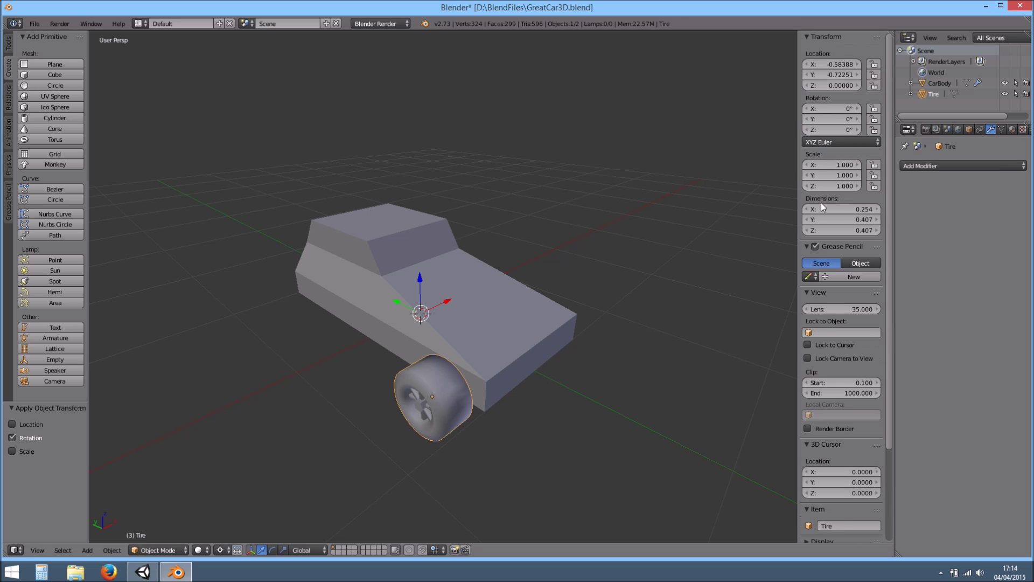
# In CarBody's mesh, set the pivot to Median Point and raise the roof's centre edge to about 0.680 body height
pyautogui.rightClick(432, 252)
pyautogui.scroll(3, 428, 257)
pyautogui.press('Tab')
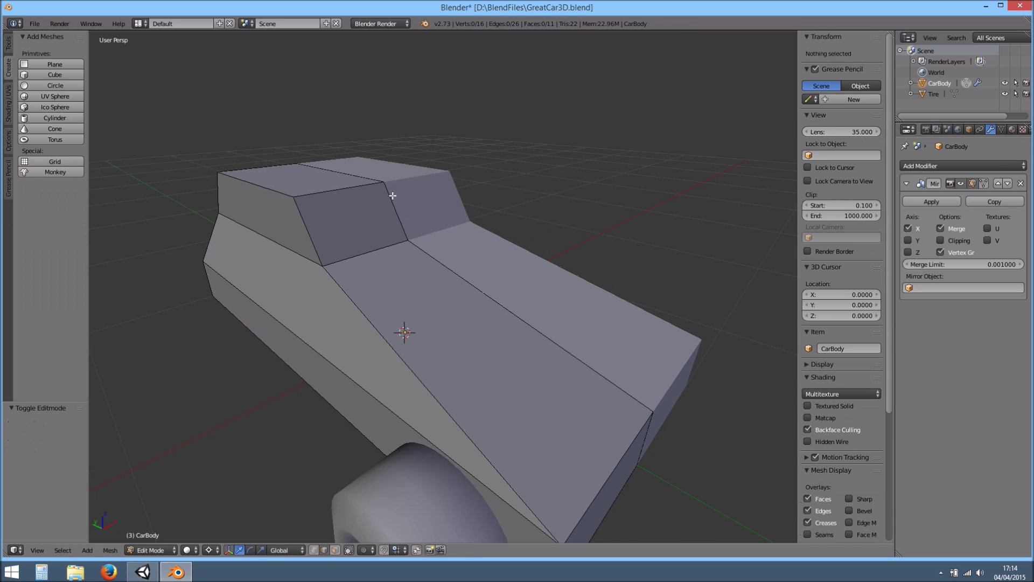
pyautogui.rightClick(354, 170)
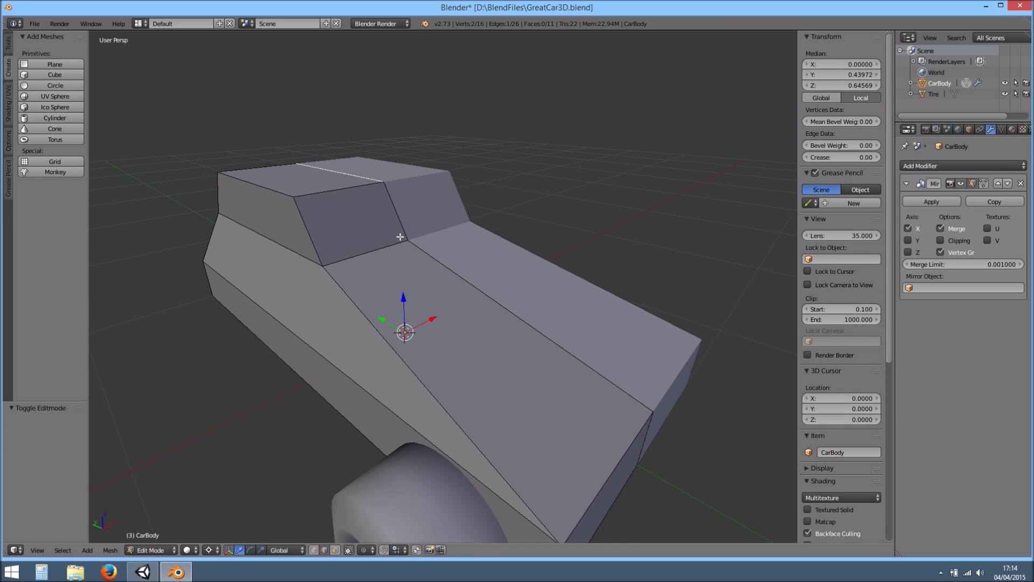
pyautogui.click(210, 548)
pyautogui.click(228, 501)
pyautogui.moveTo(329, 130); pyautogui.dragTo(329, 122)
pyautogui.moveTo(328, 123); pyautogui.dragTo(343, 215, button='middle')
# Move the roof's side edge inward about 0.049 along the X axis
pyautogui.rightClick(341, 215)
pyautogui.press('g')
pyautogui.moveTo(388, 239); pyautogui.dragTo(388, 239)
pyautogui.moveTo(389, 238); pyautogui.dragTo(462, 289, button='middle')
pyautogui.scroll(2, 513, 300)
pyautogui.scroll(-4, 512, 301)
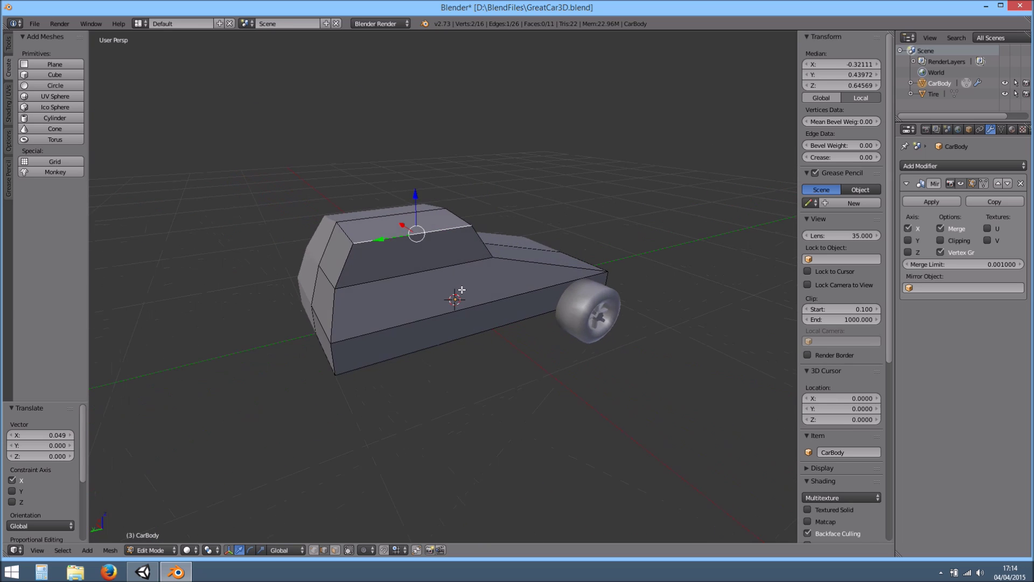
# Save the Blender file and export the car as GreatCar3D.fbx over the existing file in the Unity project's Models folder
pyautogui.press('Tab')
pyautogui.hotkey('ctrl', 's')
pyautogui.click(403, 285)
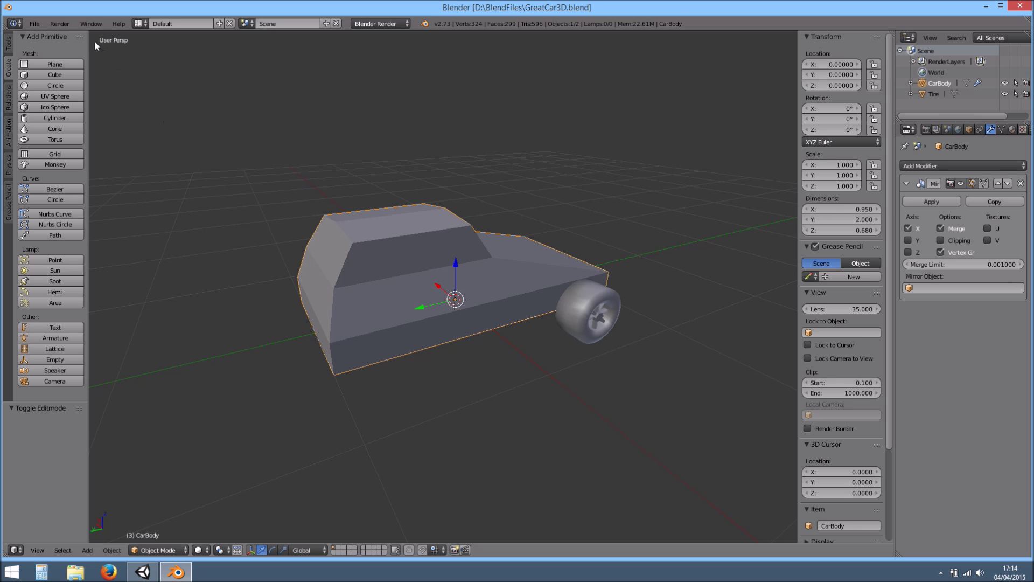
pyautogui.click(33, 24)
pyautogui.moveTo(78, 220)
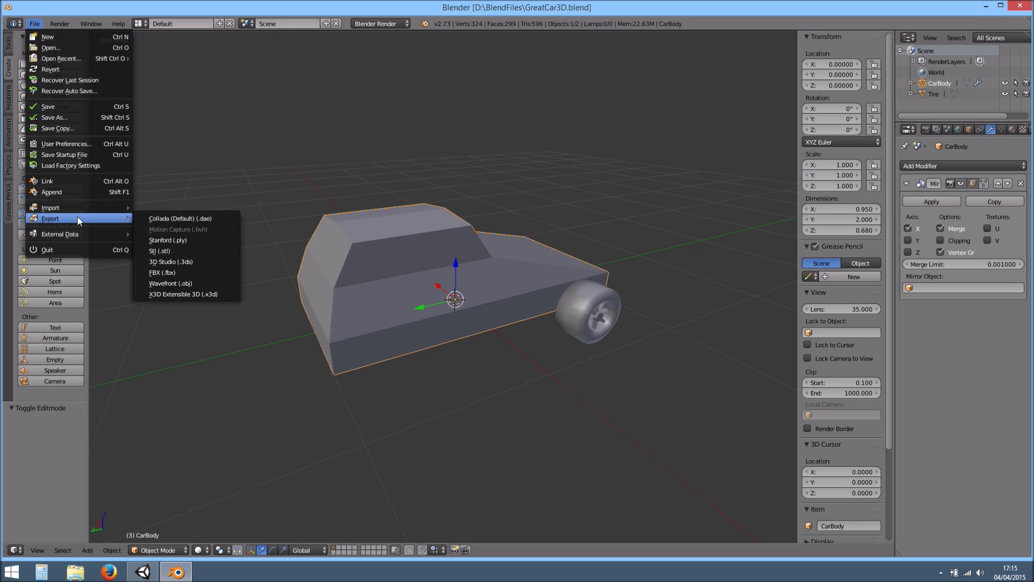
pyautogui.click(177, 270)
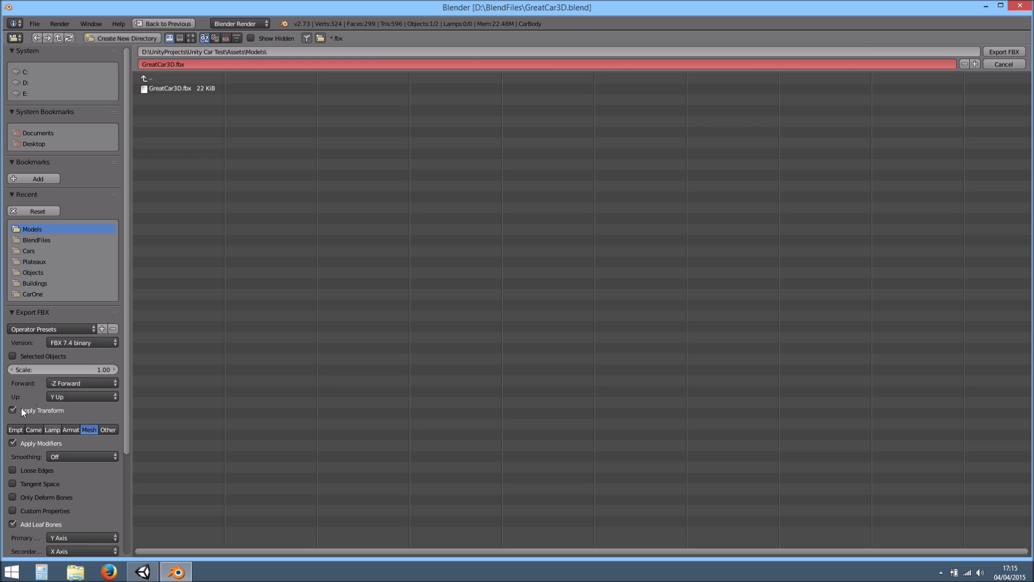
pyautogui.click(1006, 52)
pyautogui.moveTo(543, 322); pyautogui.dragTo(446, 315, button='middle')
pyautogui.hotkey('ctrl', 's')
pyautogui.click(423, 292)
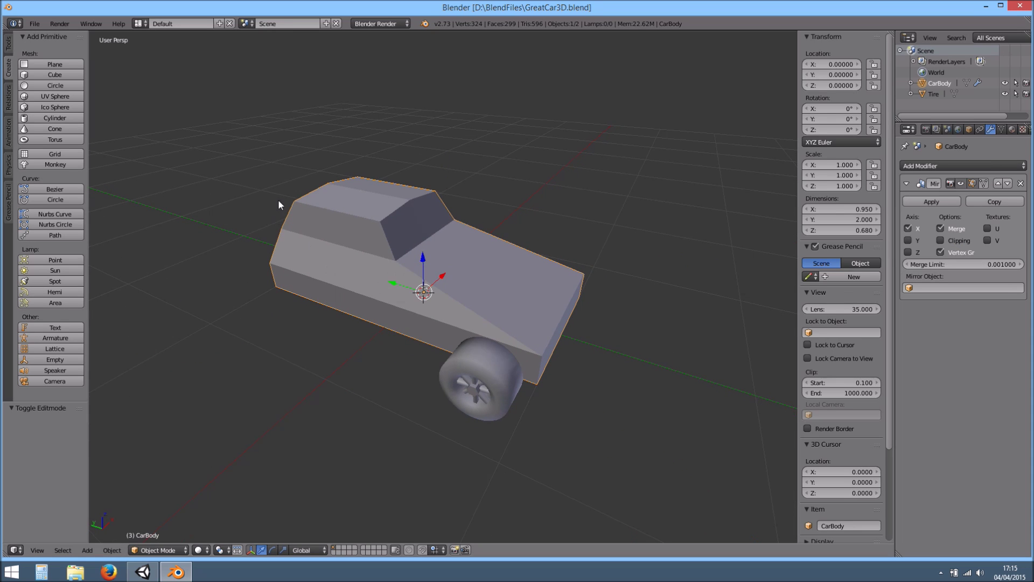
# Switch to Unity and inspect the updated car body together with WheelColliderFL
pyautogui.click(143, 571)
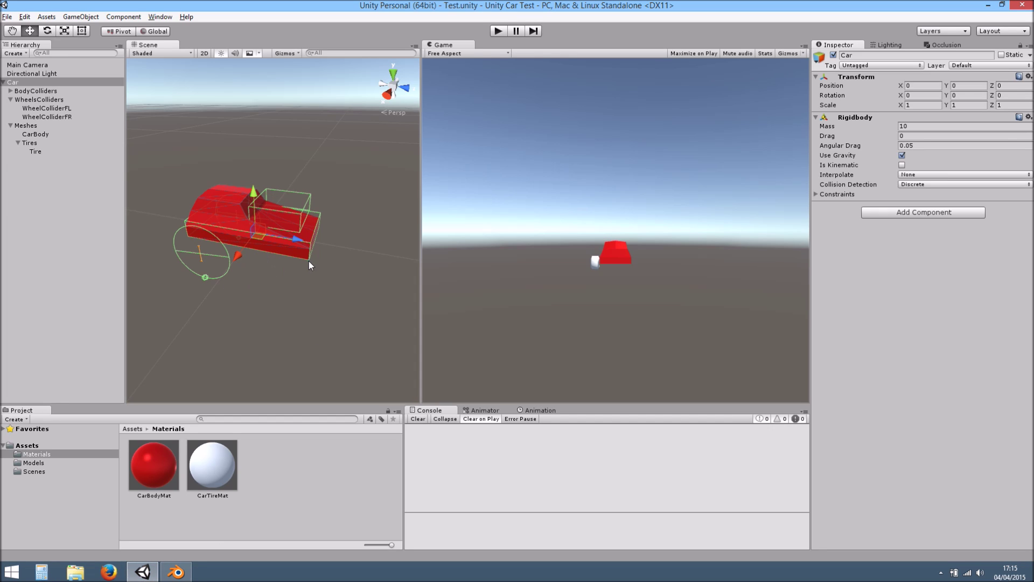
pyautogui.scroll(4, 331, 275)
pyautogui.keyDown('alt'); pyautogui.moveTo(263, 278); pyautogui.dragTo(85, 95); pyautogui.keyUp('alt')
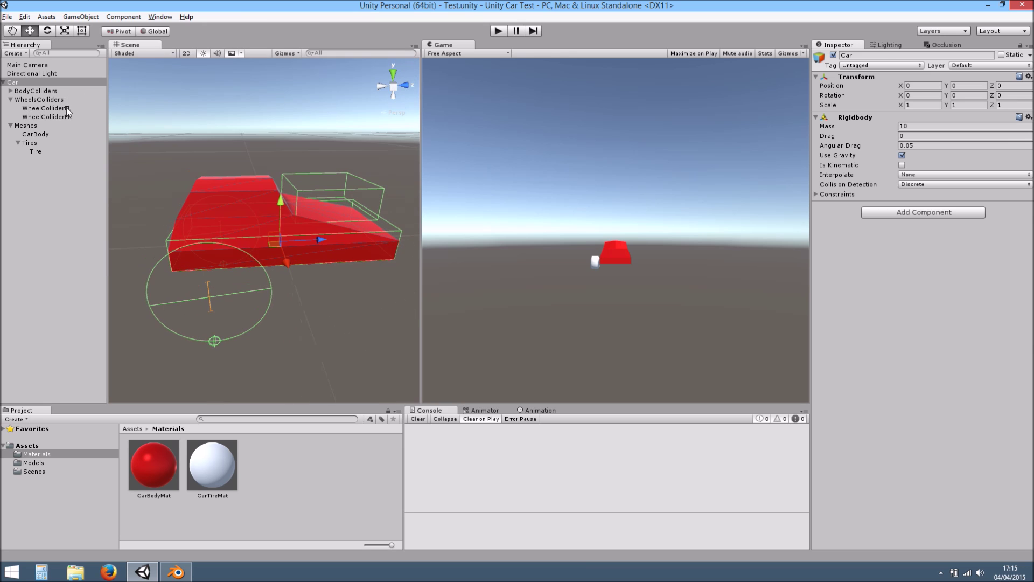
pyautogui.click(67, 110)
pyautogui.keyDown('alt'); pyautogui.moveTo(135, 133); pyautogui.dragTo(37, 143); pyautogui.keyUp('alt')
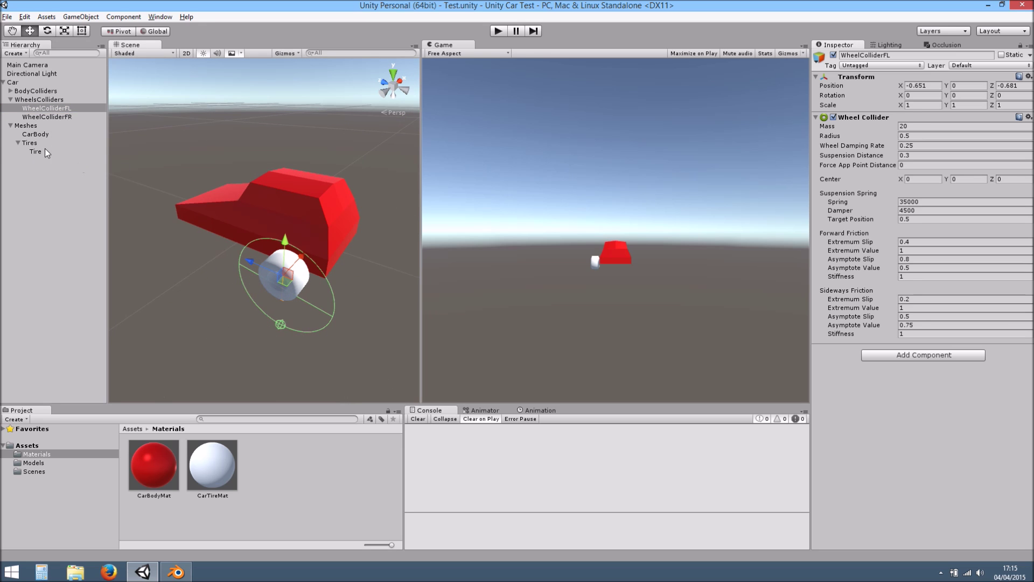
# Set the Tire's Z position to 0.677 to place it at the front of the car
pyautogui.click(45, 151)
pyautogui.keyDown('alt'); pyautogui.moveTo(245, 242); pyautogui.dragTo(319, 267); pyautogui.keyUp('alt')
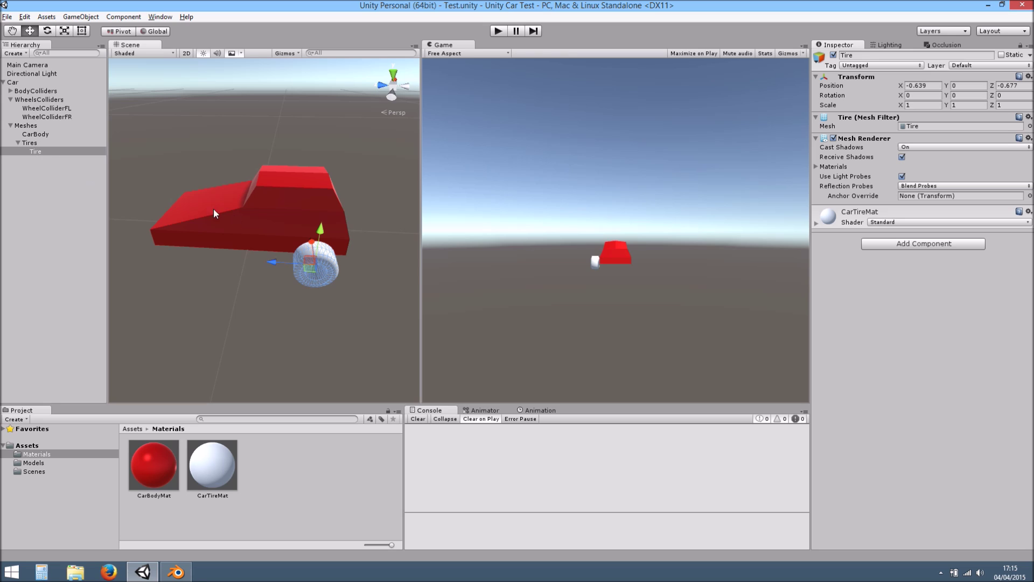
pyautogui.click(998, 87)
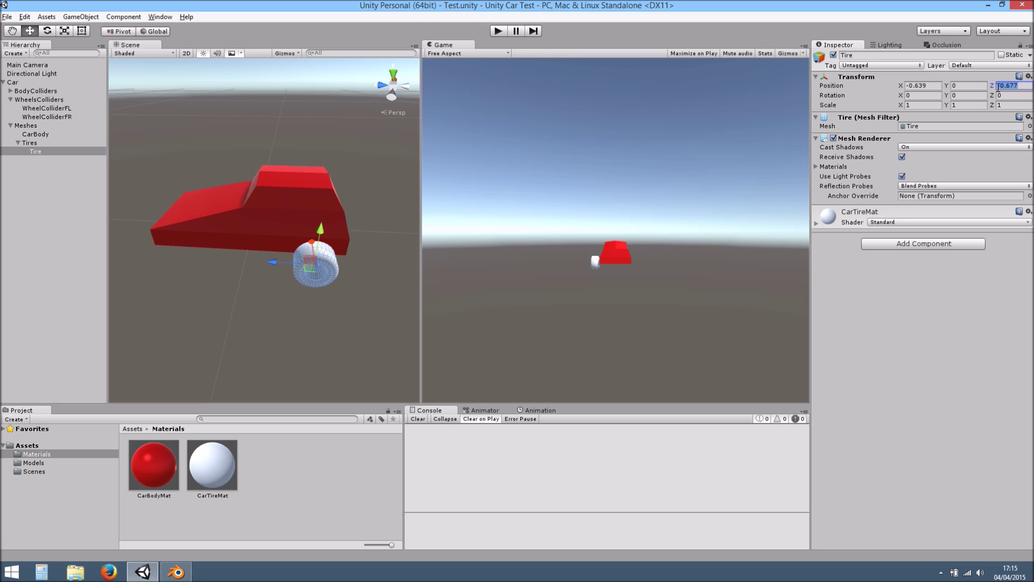
pyautogui.click(998, 86)
pyautogui.press('Delete')
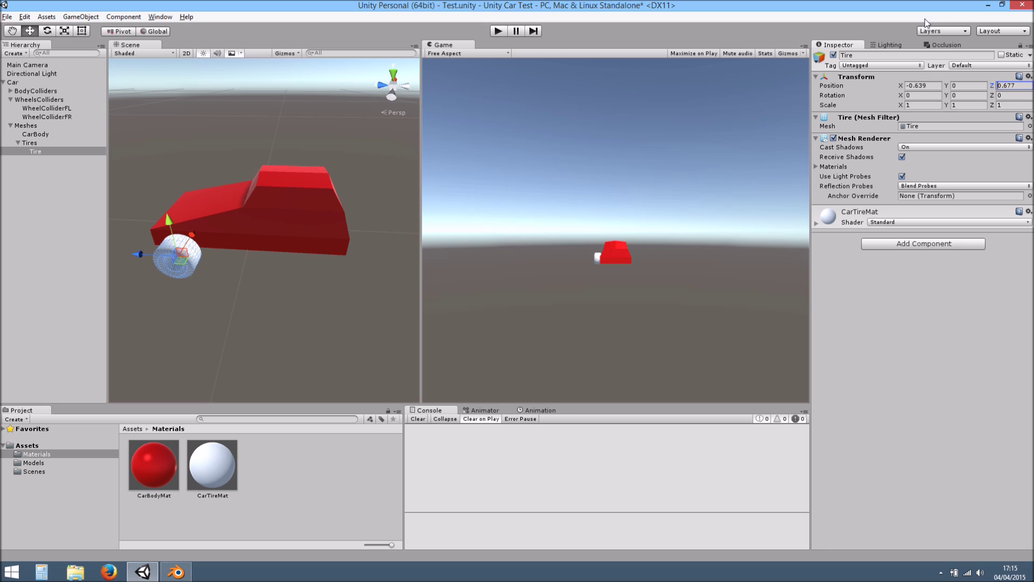
# Set the Tire's X position to 0.639 to place it on the opposite side of the car
pyautogui.keyDown('alt'); pyautogui.moveTo(356, 150); pyautogui.dragTo(399, 270); pyautogui.keyUp('alt')
pyautogui.click(923, 85)
pyautogui.click(920, 89)
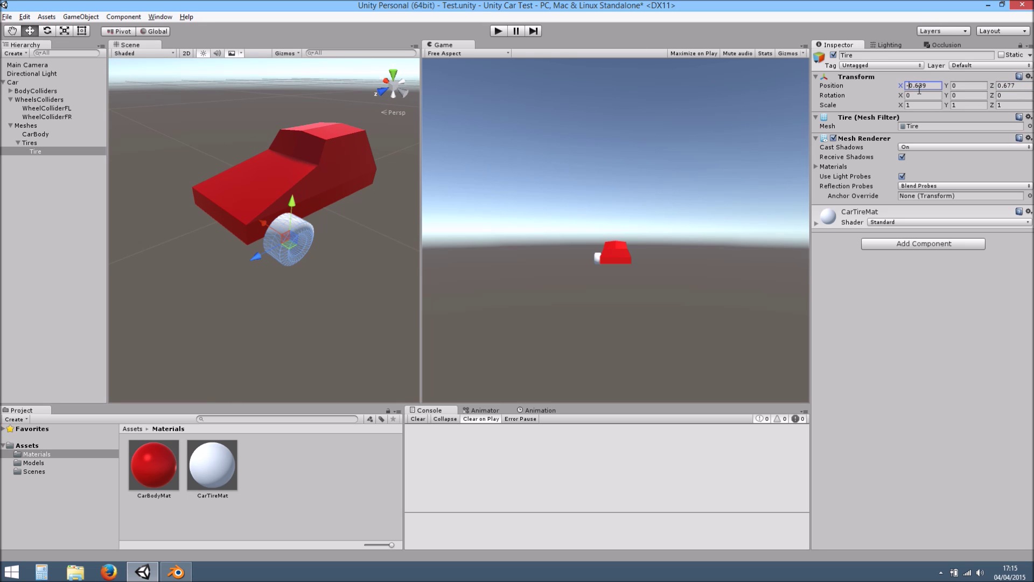
pyautogui.press('Delete')
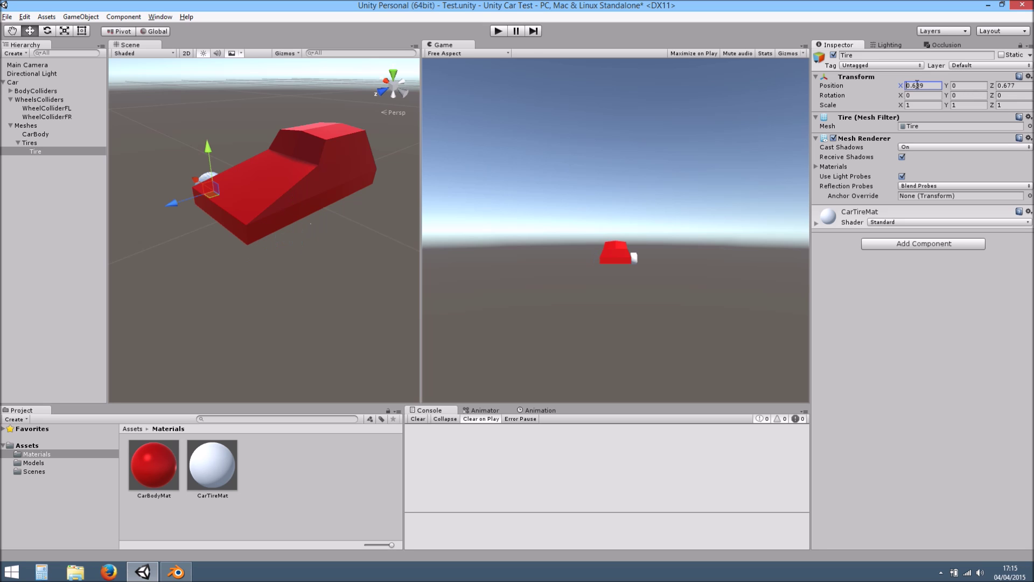
pyautogui.keyDown('alt'); pyautogui.moveTo(264, 189); pyautogui.dragTo(280, 280); pyautogui.keyUp('alt')
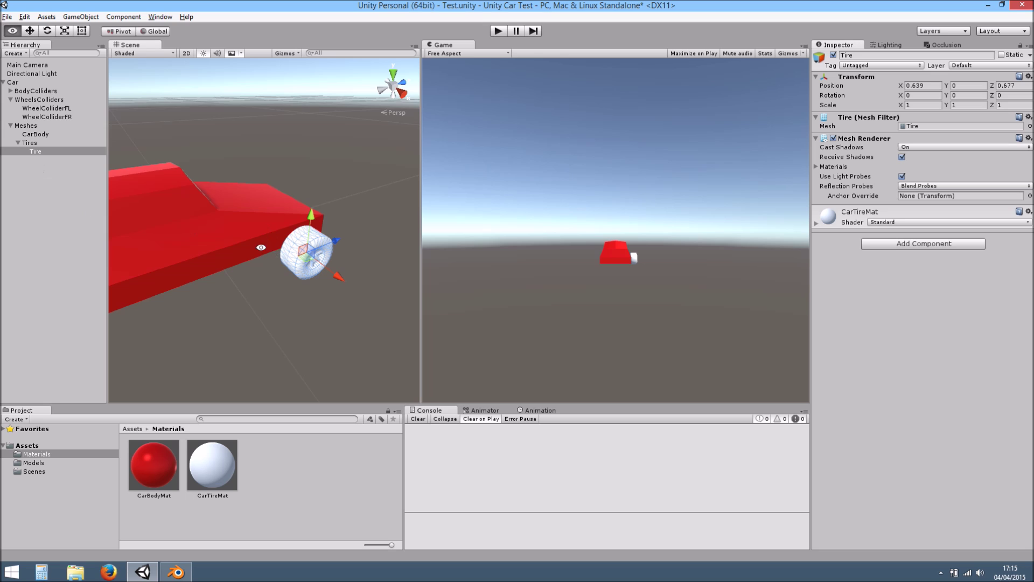
pyautogui.keyDown('alt'); pyautogui.moveTo(140, 243); pyautogui.dragTo(143, 259); pyautogui.keyUp('alt')
# Set the Z position of WheelColliderFL and WheelColliderFR together to 0.681 to align them with the front tire
pyautogui.click(68, 118)
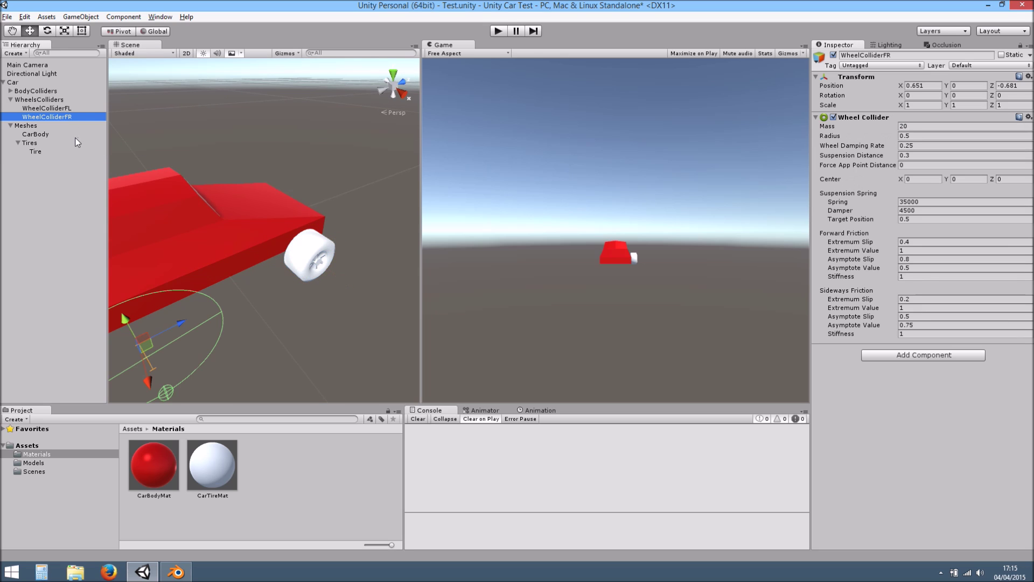
pyautogui.keyDown('ctrl'); pyautogui.click(61, 108); pyautogui.keyUp('ctrl')
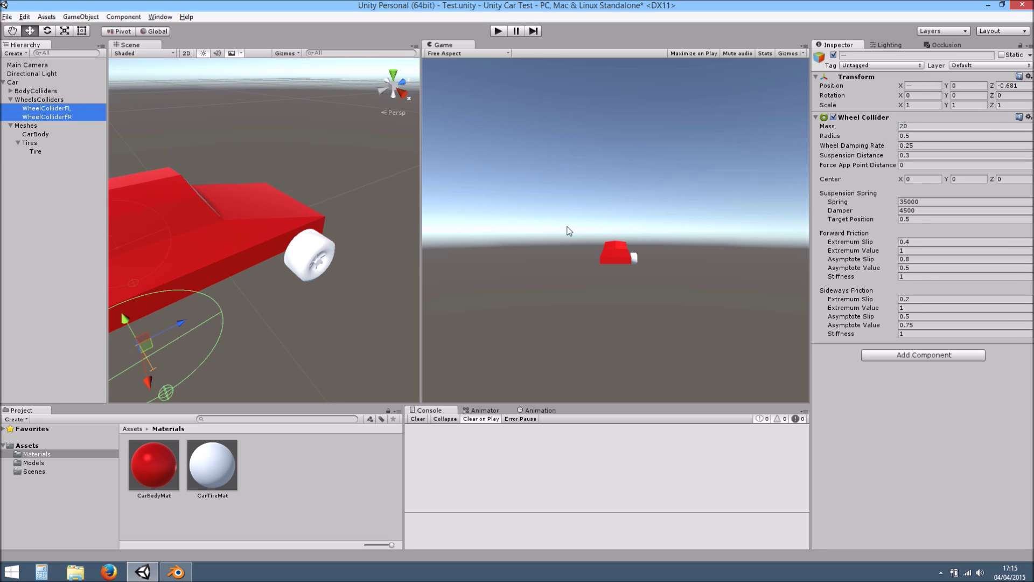
pyautogui.click(1007, 85)
pyautogui.write('0.681')
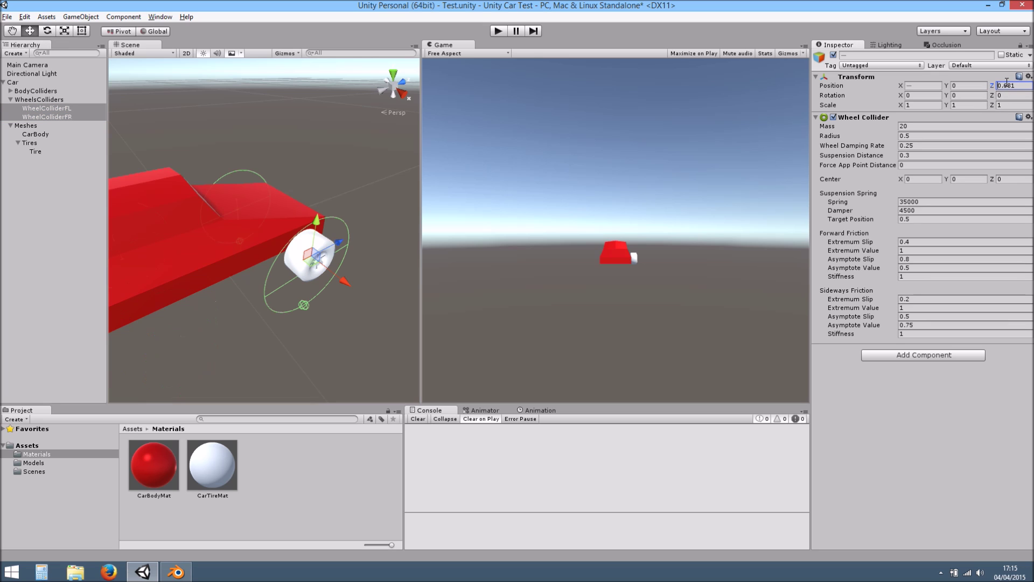
pyautogui.keyDown('alt'); pyautogui.moveTo(398, 272); pyautogui.dragTo(340, 302); pyautogui.keyUp('alt')
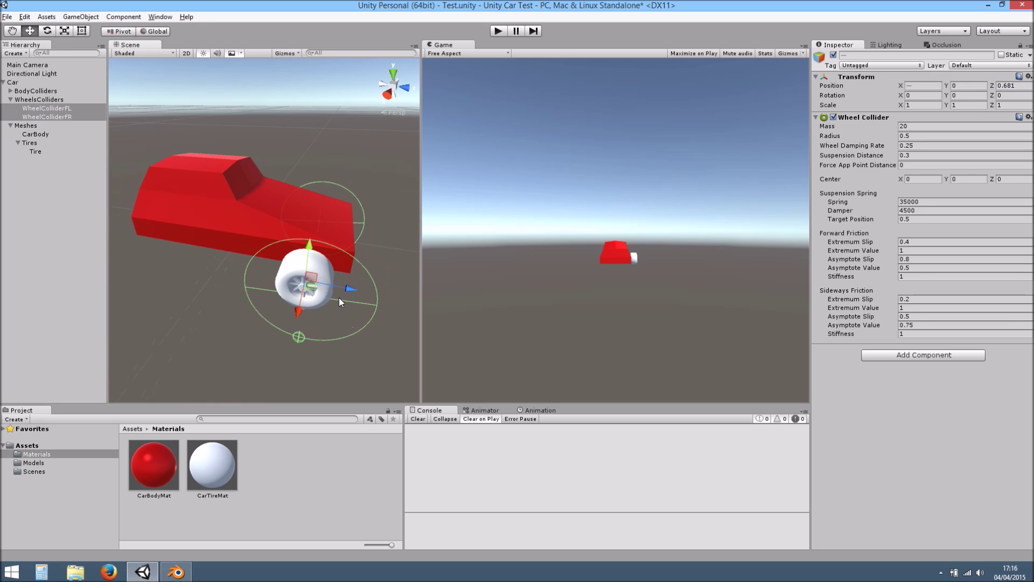
# Duplicate both front wheel colliders and move the copies to the car's rear at about Z -0.749
pyautogui.click(60, 106)
pyautogui.keyDown('shift'); pyautogui.click(59, 116); pyautogui.keyUp('shift')
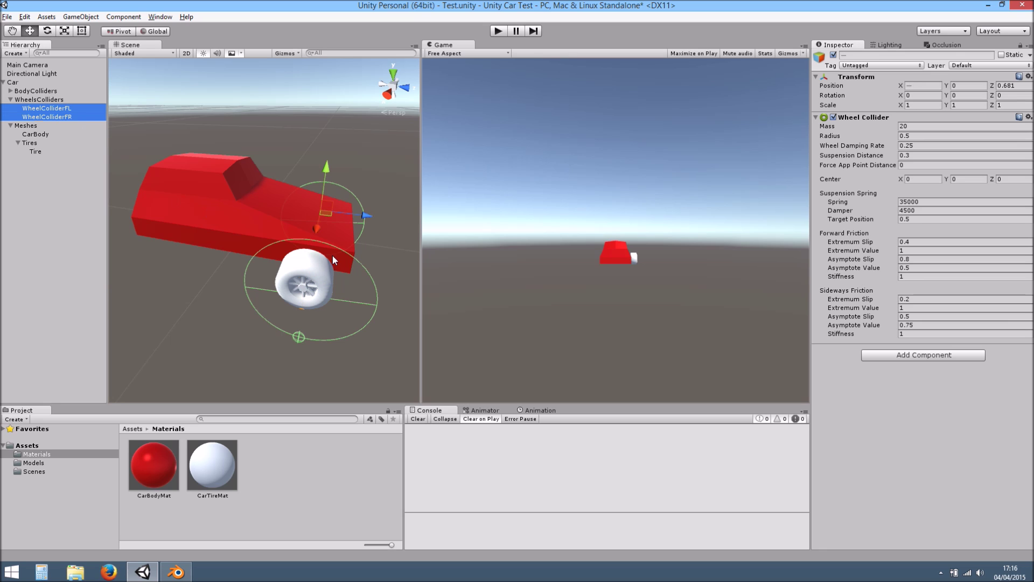
pyautogui.hotkey('ctrl', 'd')
pyautogui.moveTo(363, 216); pyautogui.dragTo(359, 141)
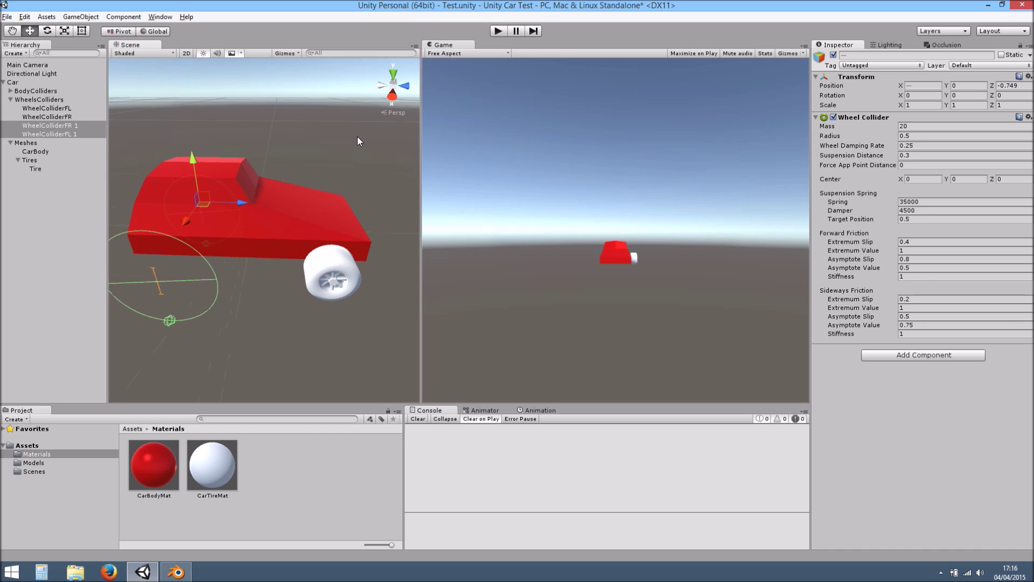
# Rename the copy of the front-right wheel collider as WheelColliderRR
pyautogui.click(73, 126)
pyautogui.press('F2')
pyautogui.moveTo(79, 126); pyautogui.dragTo(70, 125)
pyautogui.write('R')
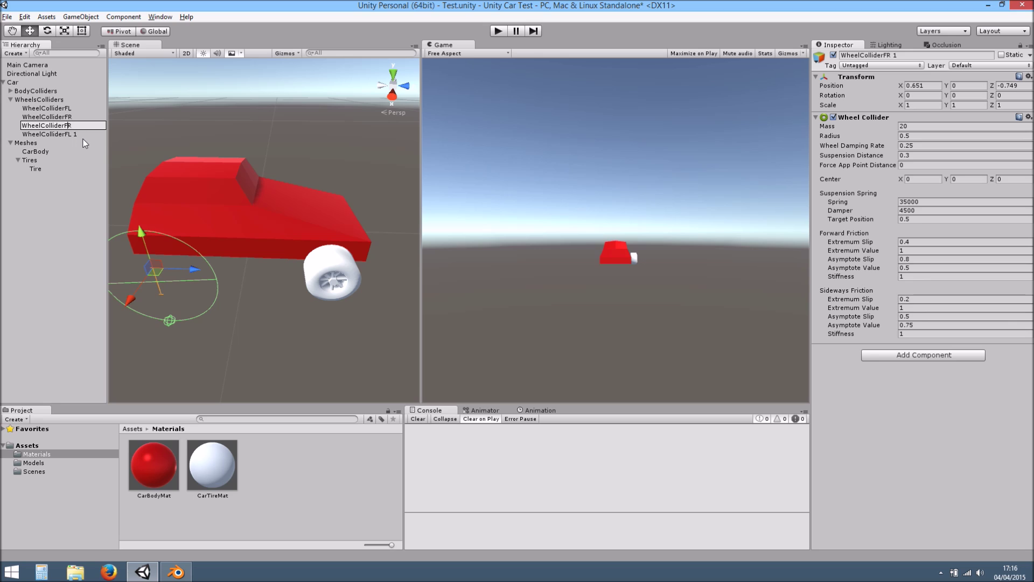
pyautogui.write('R')
pyautogui.press('Return')
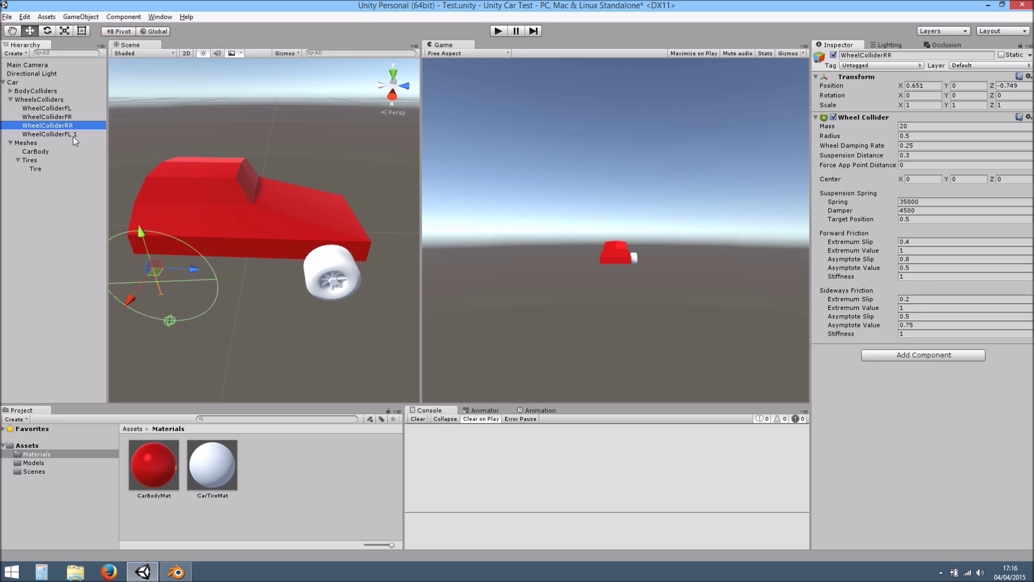
# Rename the copy of the front-left wheel collider as WheelColliderRL
pyautogui.click(85, 134)
pyautogui.press('F2')
pyautogui.moveTo(85, 135); pyautogui.dragTo(65, 134)
pyautogui.write('RL')
pyautogui.press('Return')
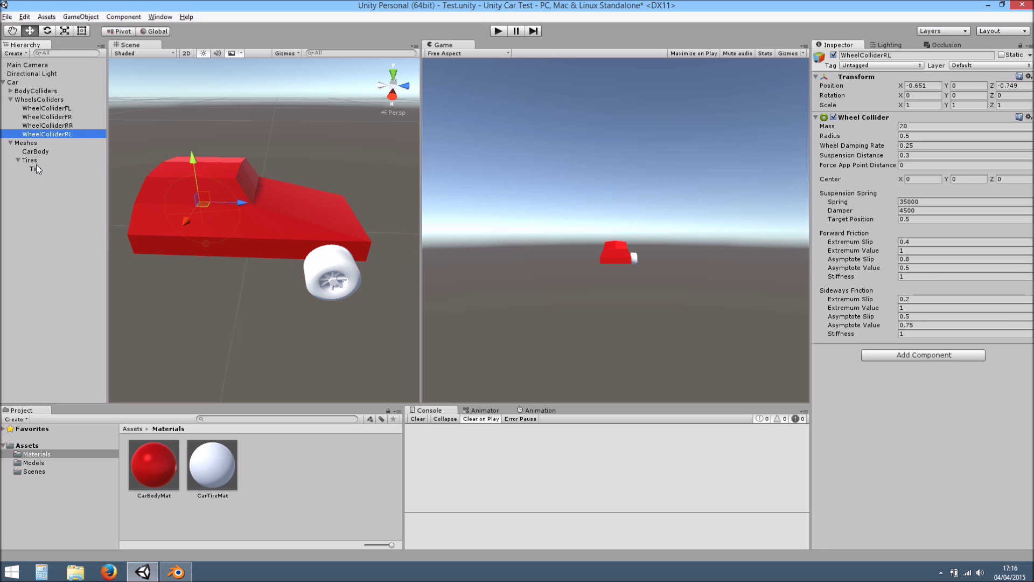
pyautogui.keyDown('alt'); pyautogui.moveTo(308, 236); pyautogui.dragTo(280, 227); pyautogui.keyUp('alt')
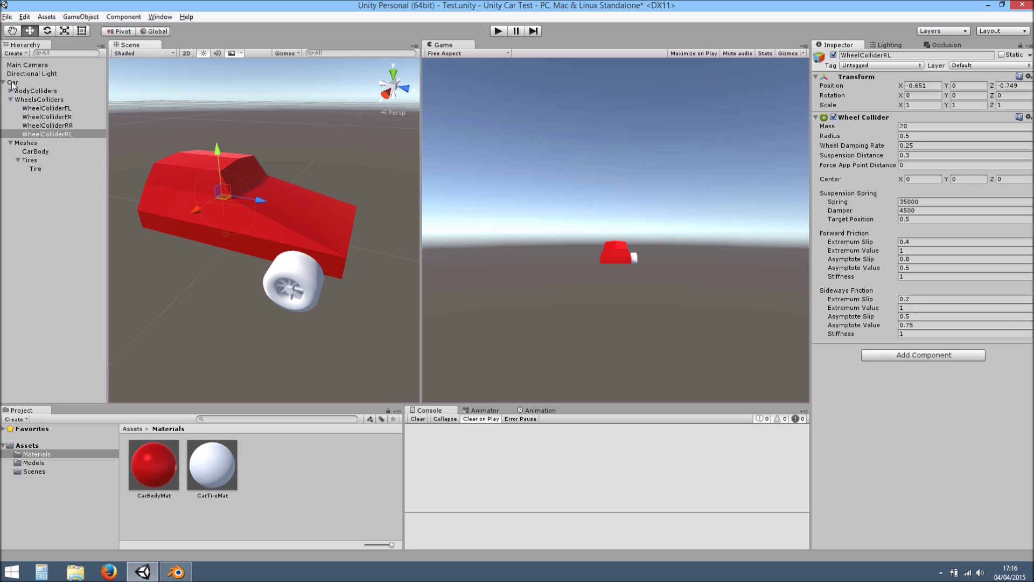
# Set the radius of all four wheel colliders together to 0.2 to match the tire size
pyautogui.keyDown('alt'); pyautogui.moveTo(272, 230); pyautogui.dragTo(244, 240); pyautogui.keyUp('alt')
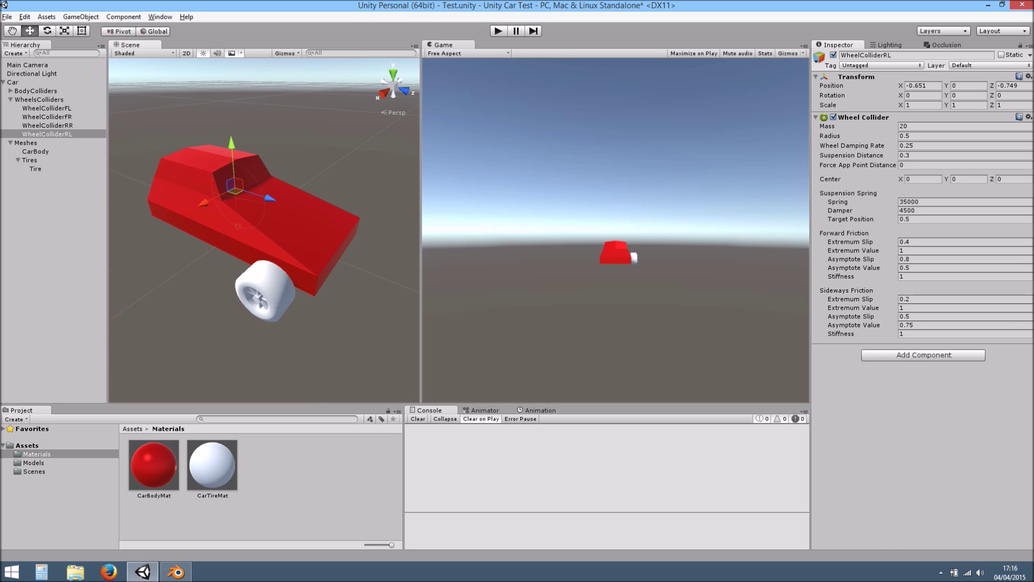
pyautogui.click(44, 108)
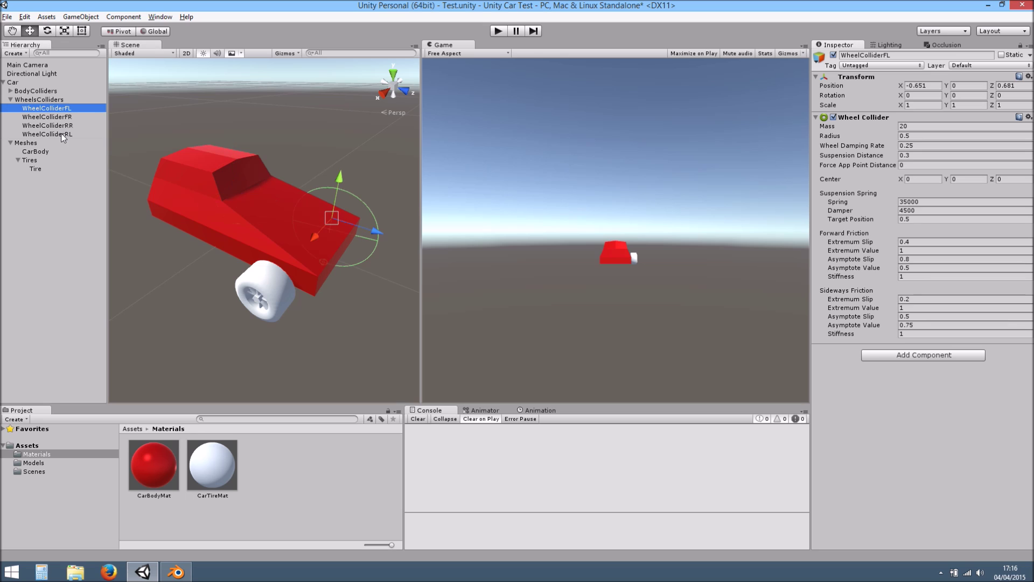
pyautogui.keyDown('shift'); pyautogui.click(64, 136); pyautogui.keyUp('shift')
pyautogui.keyDown('alt'); pyautogui.moveTo(297, 221); pyautogui.dragTo(713, 209); pyautogui.keyUp('alt')
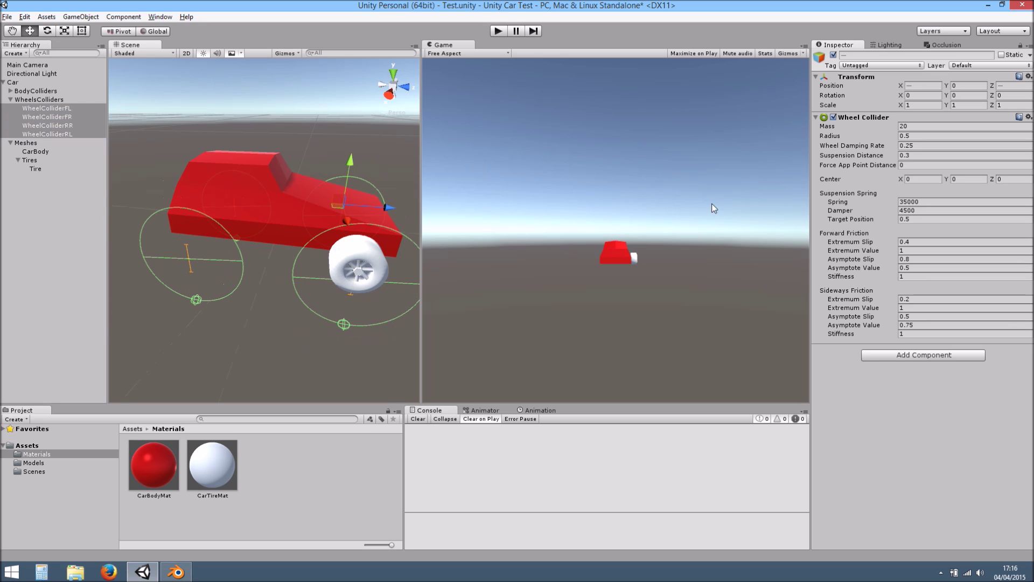
pyautogui.click(896, 136)
pyautogui.moveTo(896, 136); pyautogui.dragTo(889, 138)
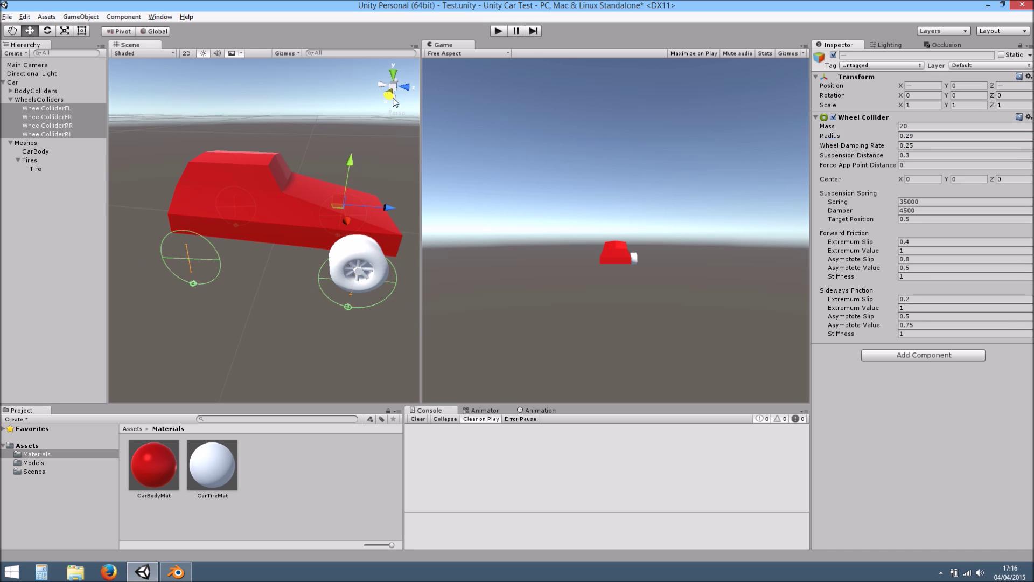
pyautogui.click(394, 100)
pyautogui.click(394, 86)
pyautogui.scroll(4, 377, 147)
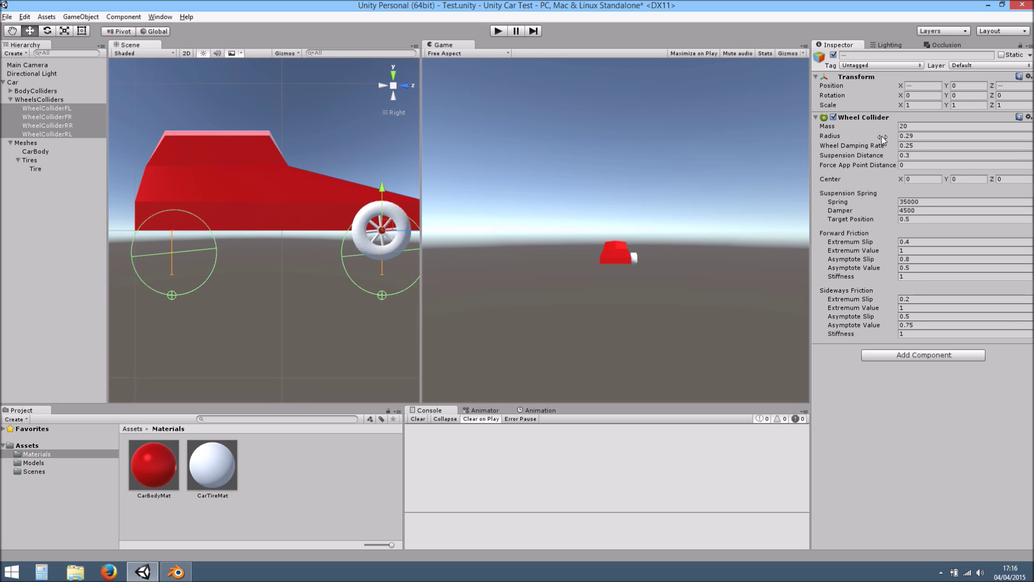
pyautogui.moveTo(896, 137); pyautogui.dragTo(893, 138)
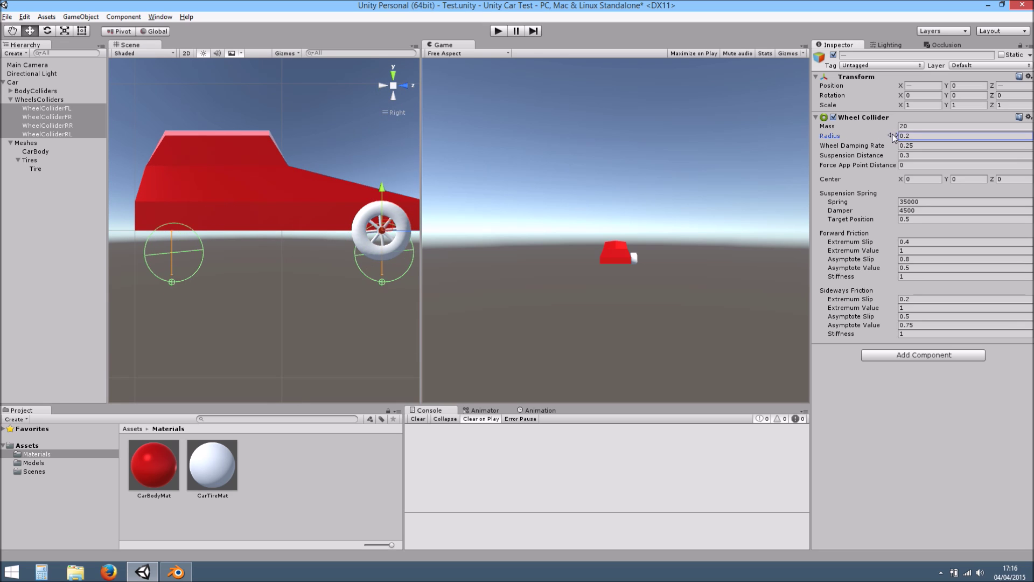
# Raise all four wheel colliders to Y 0.15 and nudge the front pair along Z to centre it on the front tire
pyautogui.scroll(6, 283, 239)
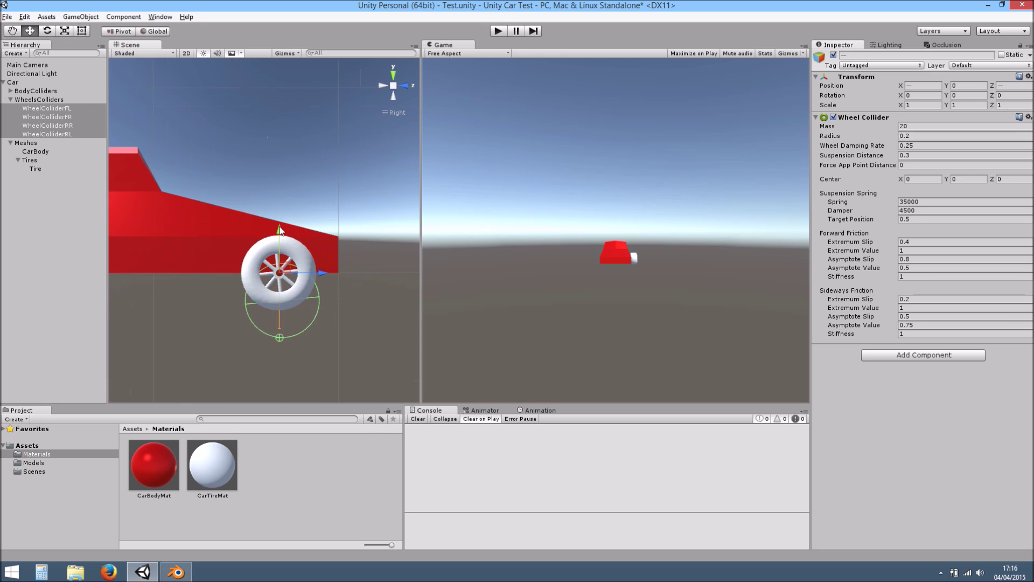
pyautogui.moveTo(290, 258); pyautogui.dragTo(295, 213)
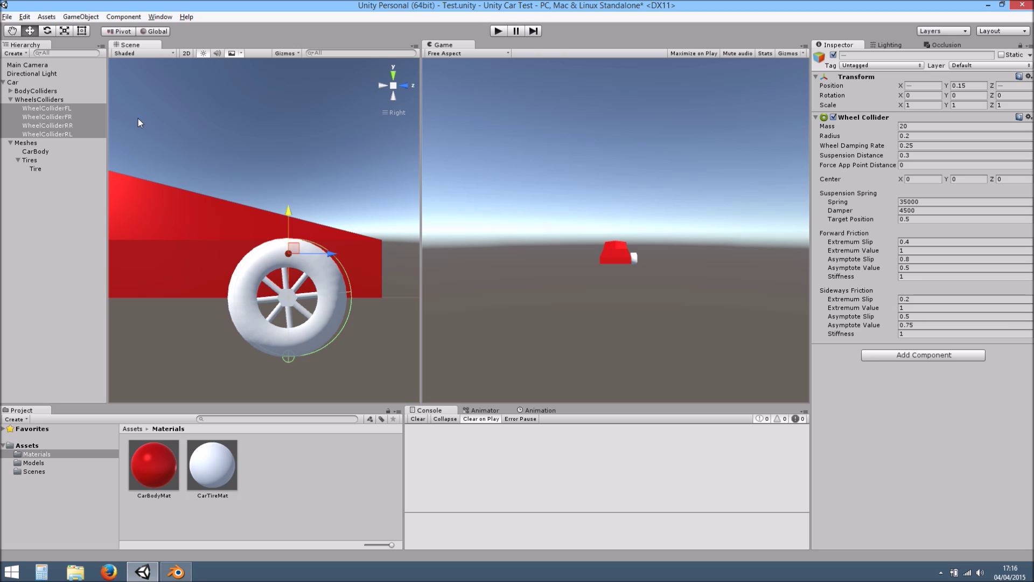
pyautogui.click(73, 109)
pyautogui.keyDown('shift'); pyautogui.click(70, 117); pyautogui.keyUp('shift')
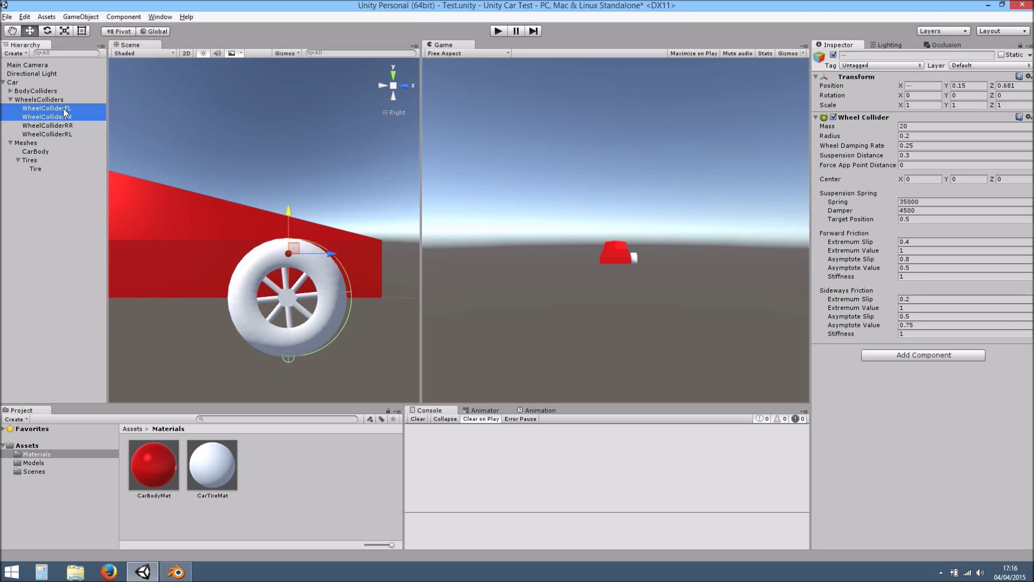
pyautogui.moveTo(331, 257); pyautogui.dragTo(326, 255)
pyautogui.scroll(-10, 299, 248)
pyautogui.moveTo(248, 253); pyautogui.dragTo(382, 262, button='middle')
# Duplicate the Tire mesh inside the Tires group
pyautogui.click(76, 127)
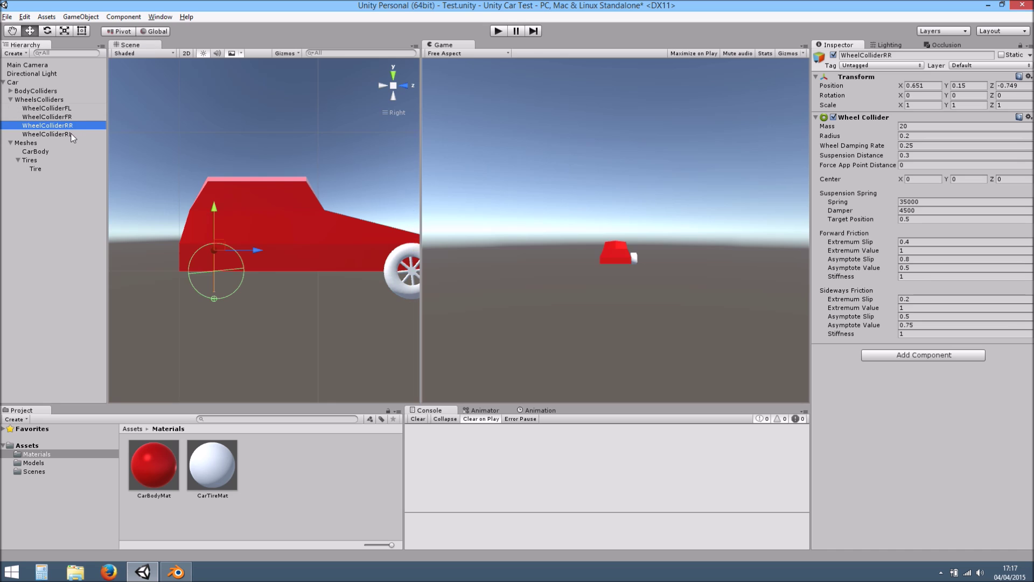
pyautogui.moveTo(313, 184); pyautogui.dragTo(303, 188, button='middle')
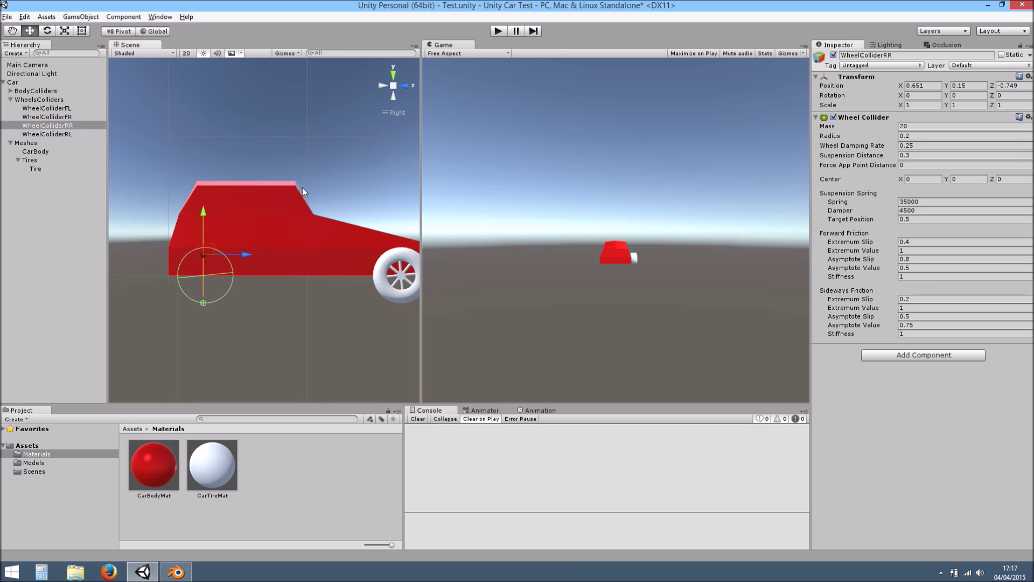
pyautogui.click(40, 168)
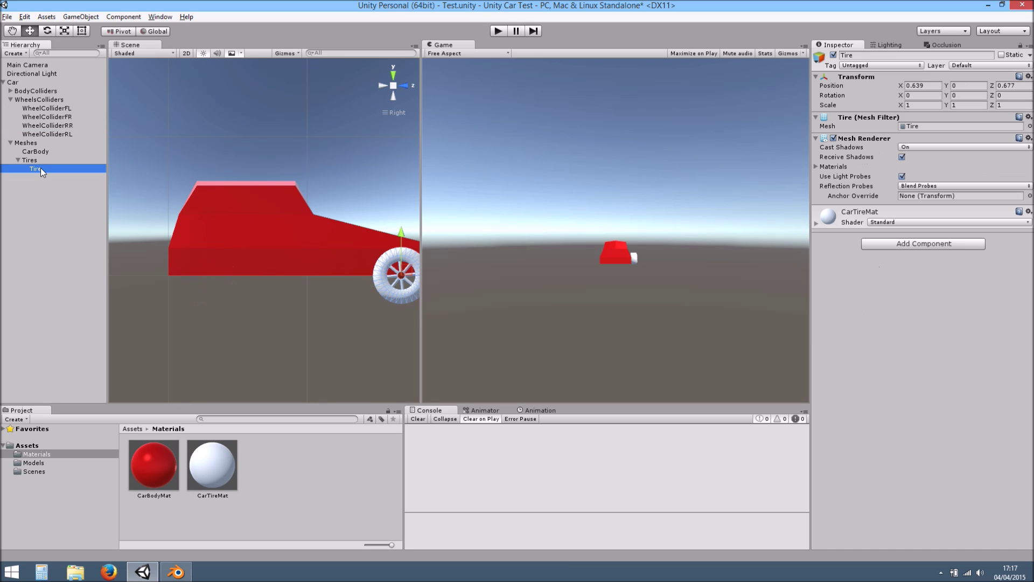
pyautogui.keyDown('alt'); pyautogui.moveTo(187, 213); pyautogui.dragTo(50, 128); pyautogui.keyUp('alt')
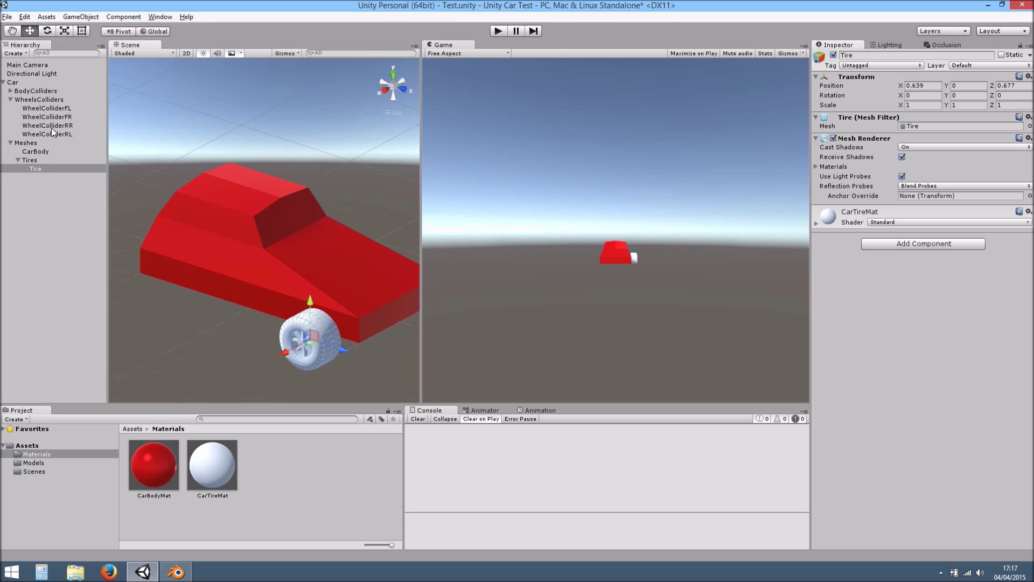
pyautogui.keyDown('alt'); pyautogui.moveTo(239, 223); pyautogui.dragTo(47, 176); pyautogui.keyUp('alt')
pyautogui.click(40, 169)
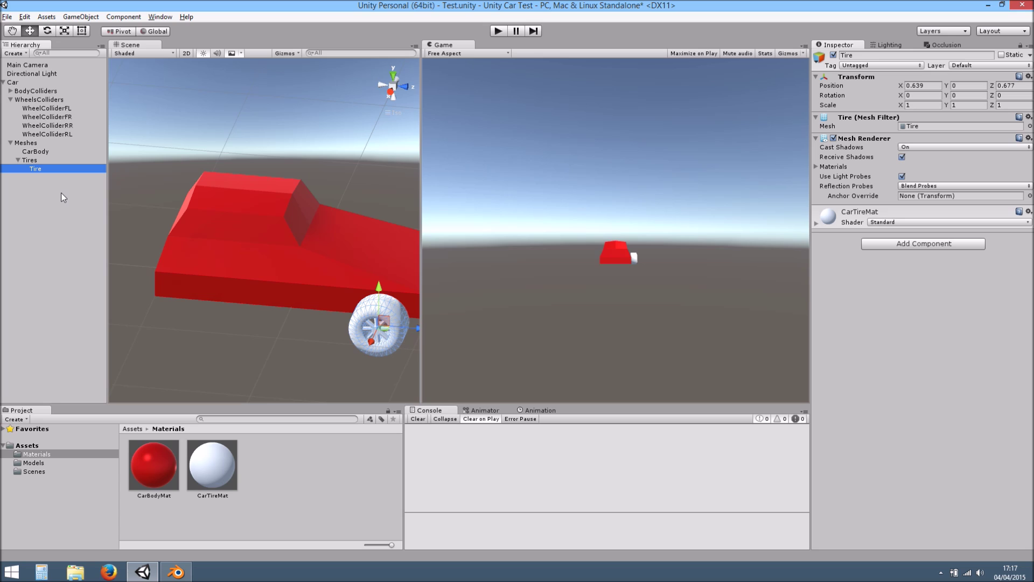
pyautogui.hotkey('ctrl', 'd')
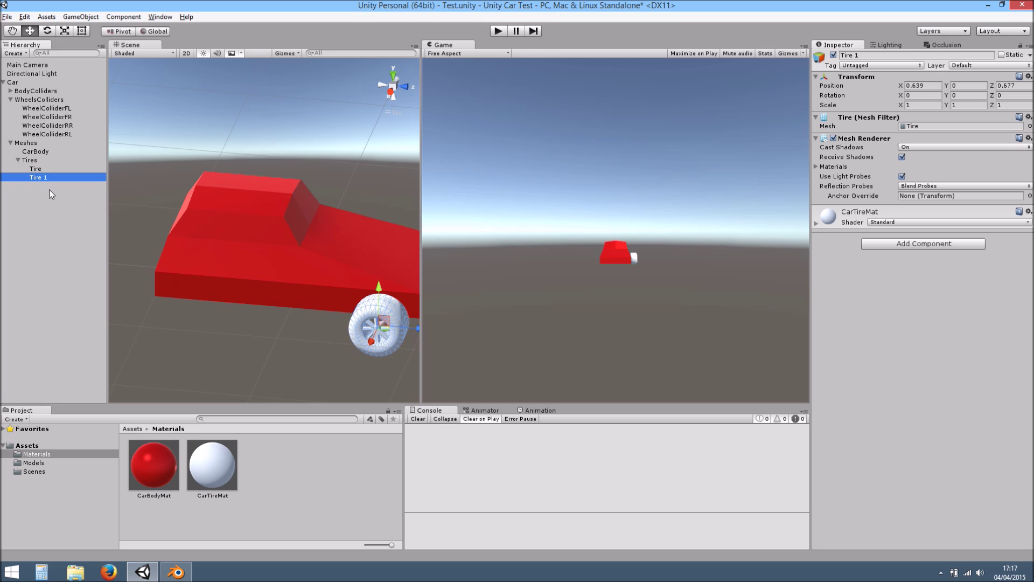
# Rename the original tire as TireFR and its duplicate as TireFL
pyautogui.click(47, 169)
pyautogui.click(46, 168)
pyautogui.write('FR')
pyautogui.press('Return')
pyautogui.click(47, 177)
pyautogui.click(46, 177)
pyautogui.press('BackSpace')
pyautogui.press('BackSpace')
pyautogui.write('FL')
pyautogui.press('Return')
# Mirror TireFL to the car's other side with an X position of -0.639 and a Y rotation of 180
pyautogui.click(917, 85)
pyautogui.click(917, 86)
pyautogui.write('-')
pyautogui.keyDown('alt'); pyautogui.moveTo(400, 209); pyautogui.dragTo(280, 285); pyautogui.keyUp('alt')
pyautogui.press('e')
pyautogui.moveTo(244, 331); pyautogui.dragTo(297, 336)
pyautogui.doubleClick(969, 97)
pyautogui.write('180')
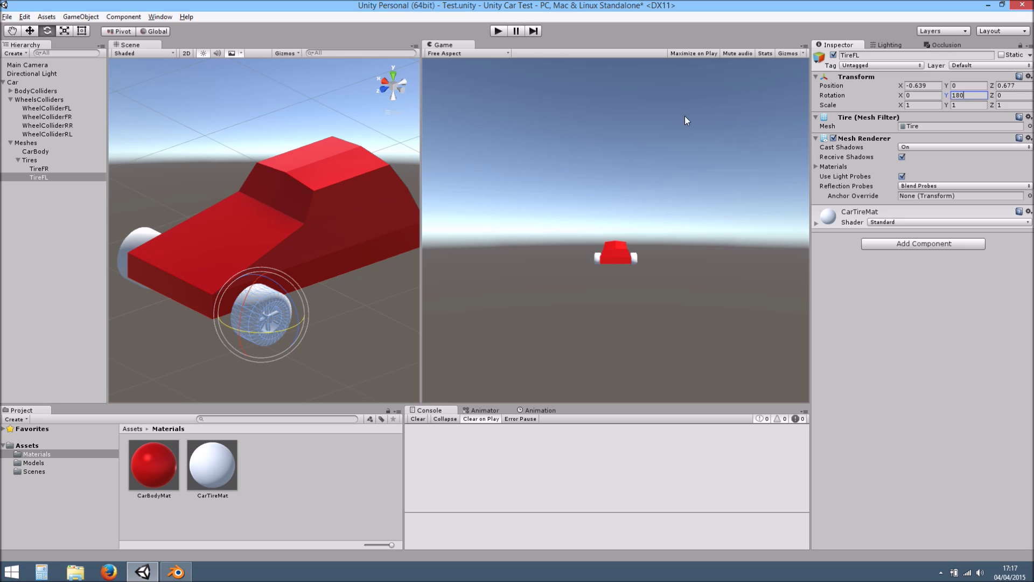
# Duplicate TireFR and TireFL together and move the copies to the car's rear at about Z -0.722
pyautogui.moveTo(363, 177); pyautogui.dragTo(375, 183, button='middle')
pyautogui.click(93, 193)
pyautogui.click(46, 169)
pyautogui.keyDown('ctrl'); pyautogui.click(47, 177); pyautogui.keyUp('ctrl')
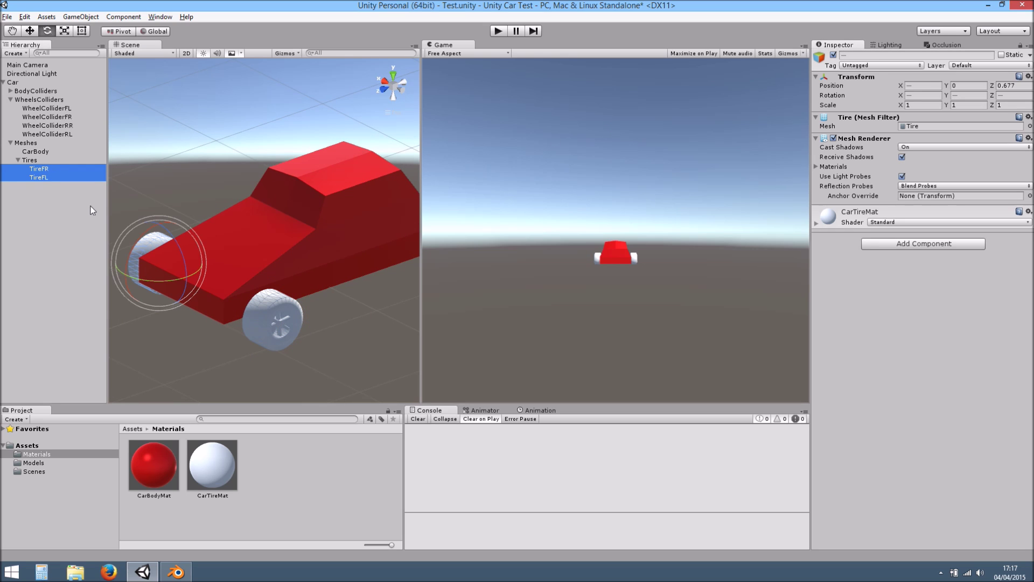
pyautogui.hotkey('ctrl', 'd')
pyautogui.press('w')
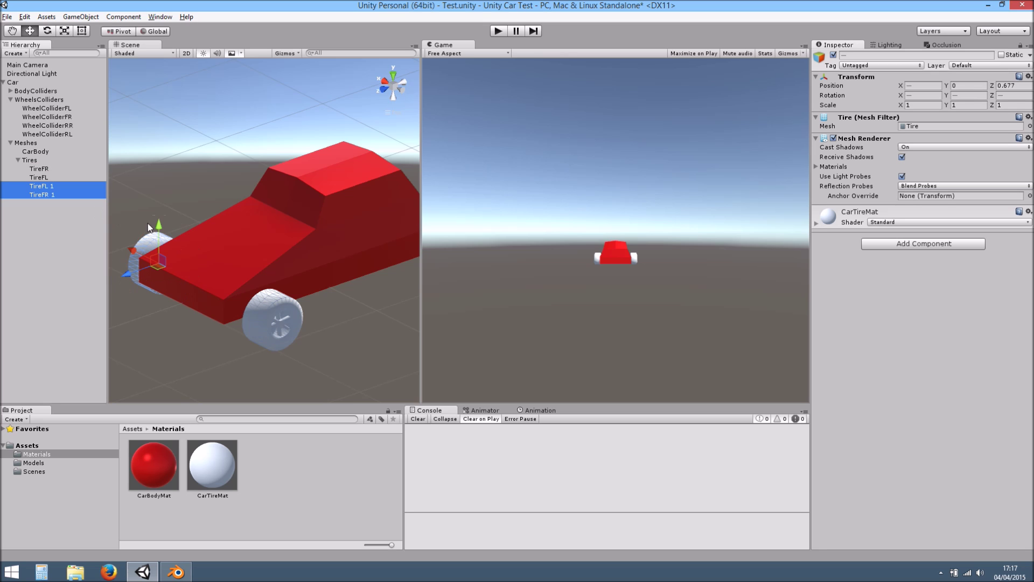
pyautogui.moveTo(131, 266); pyautogui.dragTo(379, 236)
pyautogui.moveTo(202, 287); pyautogui.dragTo(243, 286)
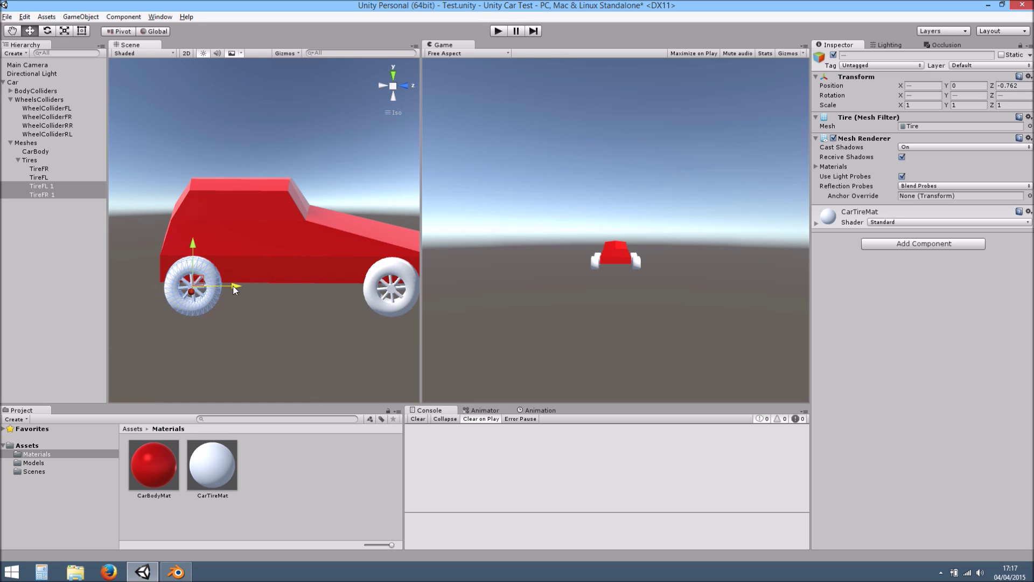
# Rename the copy of the front-left tire as TireRL
pyautogui.click(46, 186)
pyautogui.press('BackSpace')
pyautogui.moveTo(46, 186); pyautogui.dragTo(42, 186)
pyautogui.write('R')
pyautogui.press('Return')
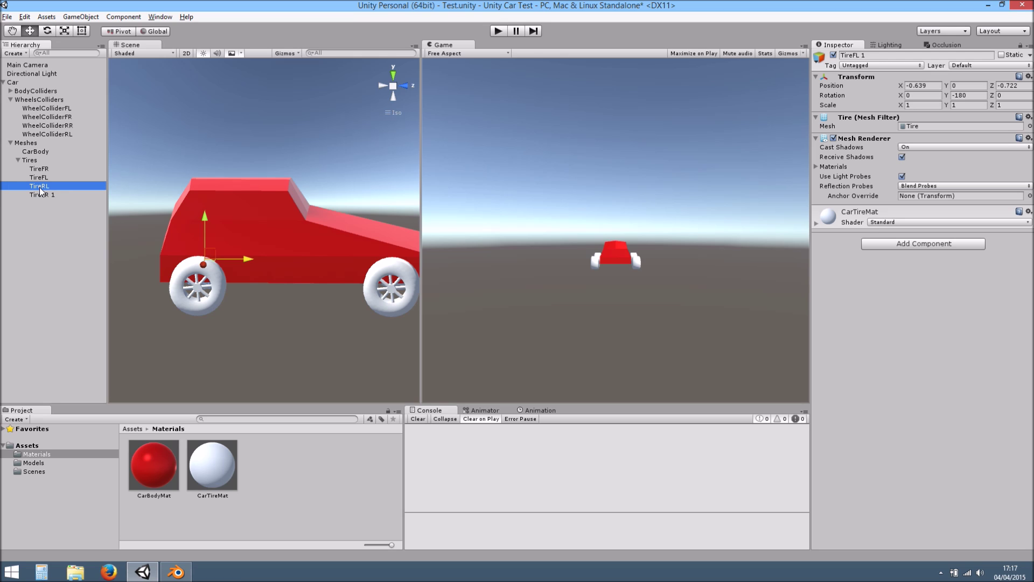
# Rename the copy of the front-right tire as TireRR and reorder the tires as TireFL, TireFR, TireRR, TireRL
pyautogui.click(43, 194)
pyautogui.click(53, 194)
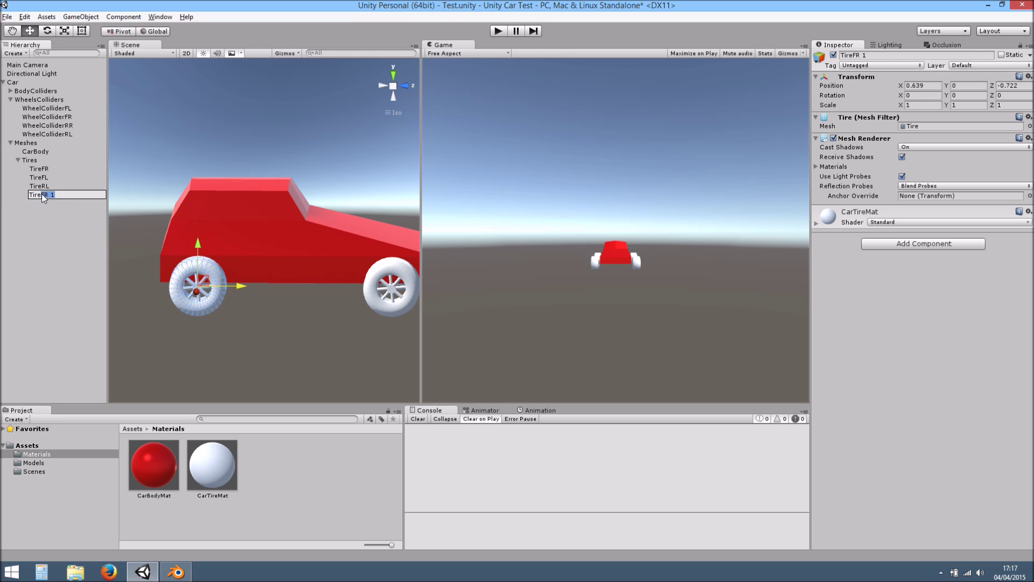
pyautogui.write('RR')
pyautogui.press('Return')
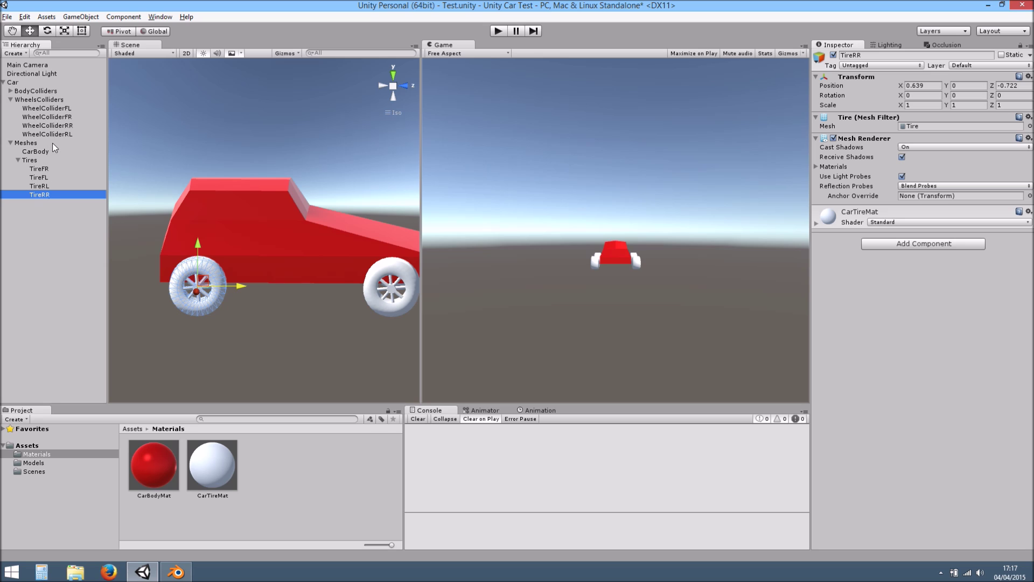
pyautogui.moveTo(47, 192); pyautogui.dragTo(50, 181)
pyautogui.moveTo(44, 170); pyautogui.dragTo(47, 181)
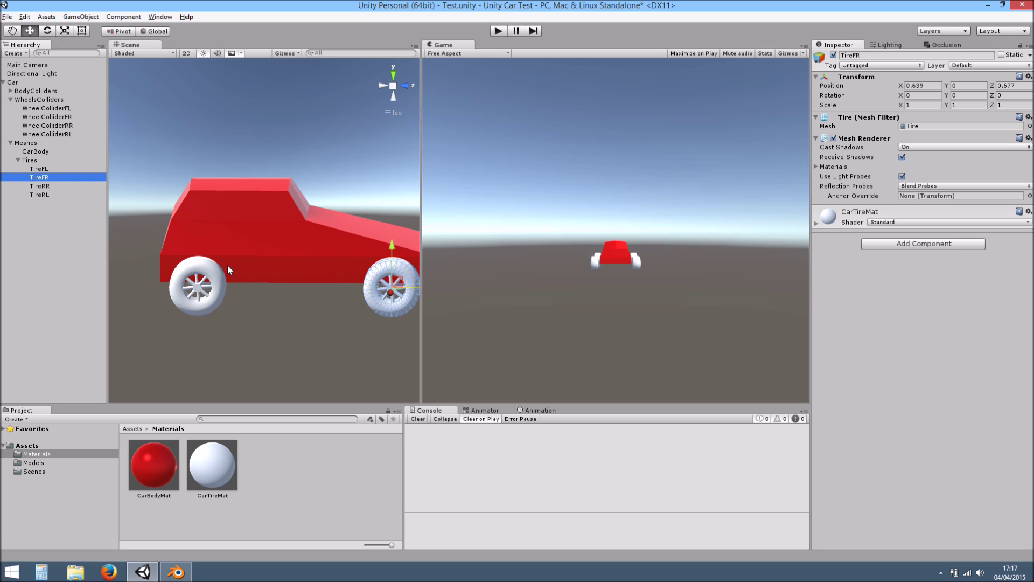
# Move WheelColliderRR and WheelColliderRL together to about Z -0.739 to align them with the rear tires
pyautogui.click(60, 132)
pyautogui.keyDown('ctrl'); pyautogui.click(66, 124); pyautogui.keyUp('ctrl')
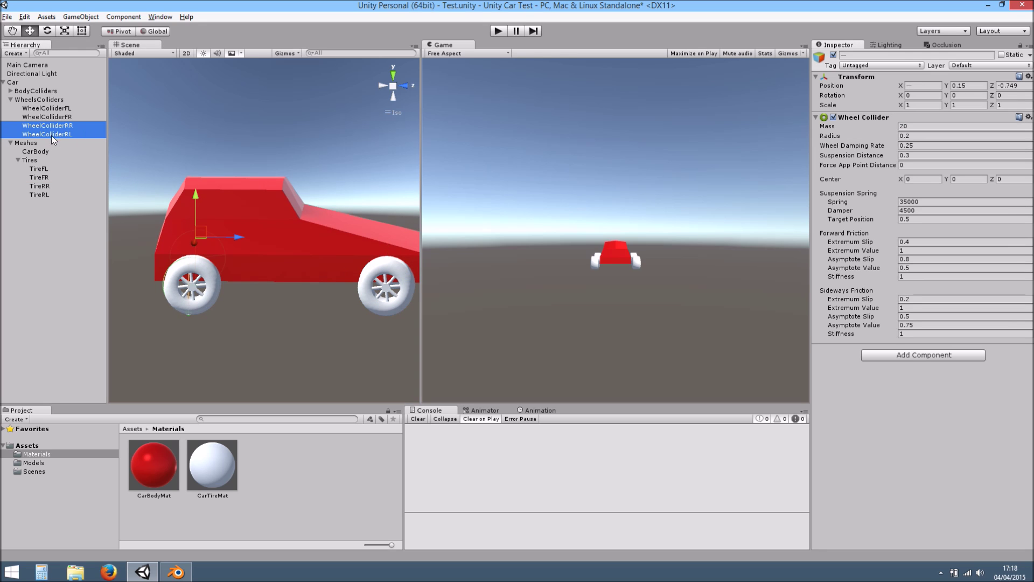
pyautogui.keyDown('alt'); pyautogui.moveTo(398, 130); pyautogui.dragTo(339, 161); pyautogui.keyUp('alt')
pyautogui.click(387, 93)
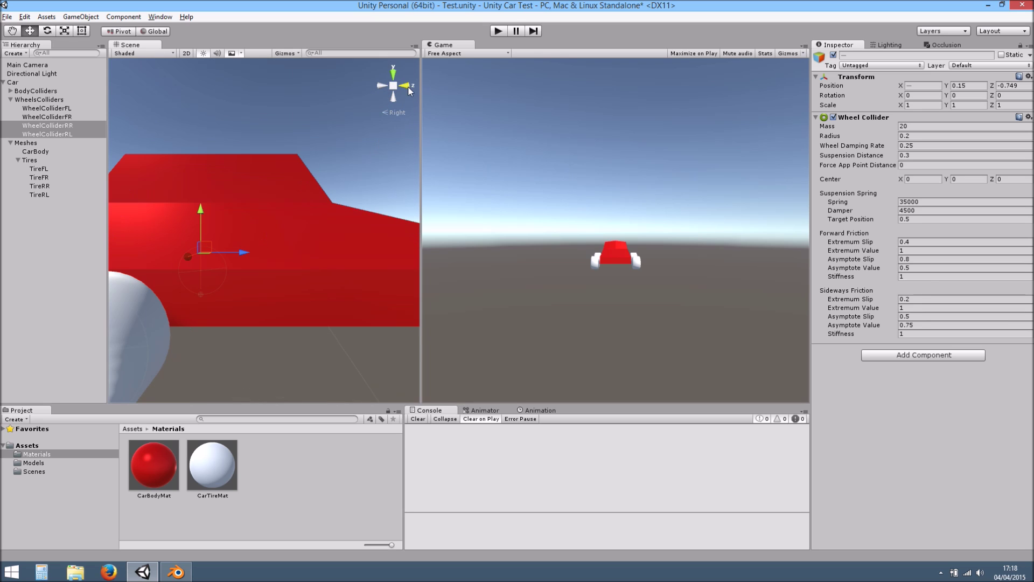
pyautogui.press('f')
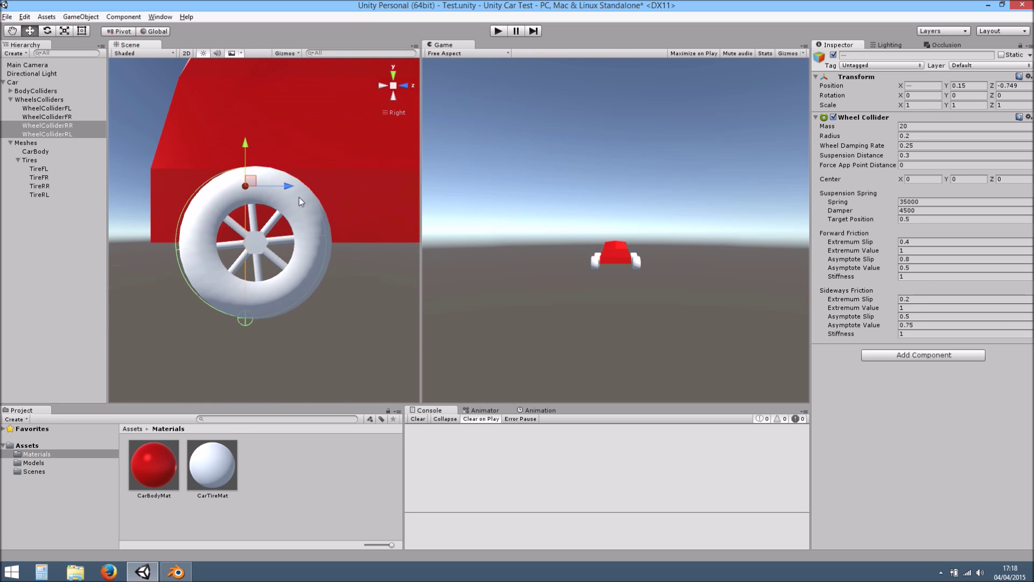
pyautogui.moveTo(287, 182); pyautogui.dragTo(302, 203)
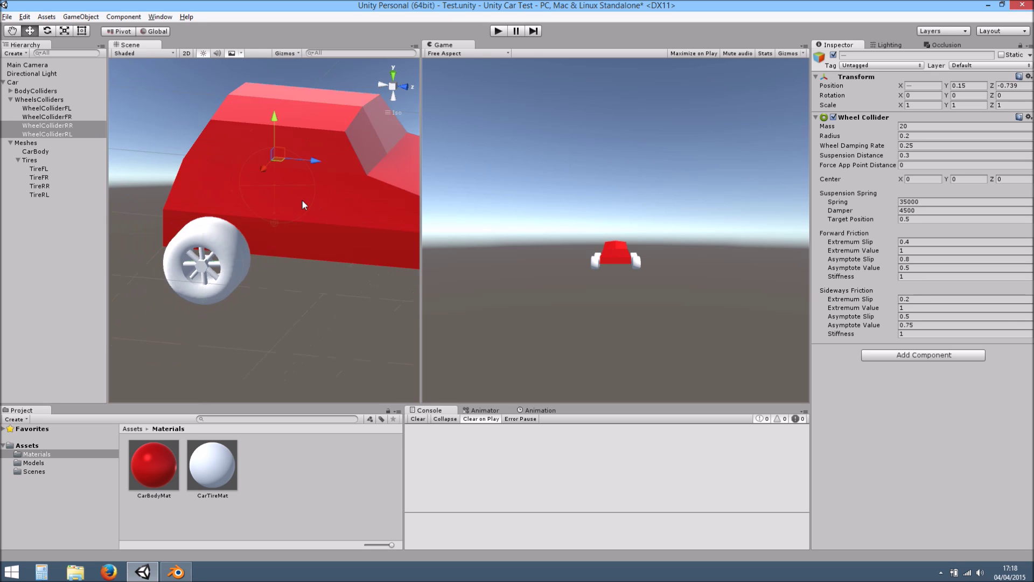
# Clear the selection and save the scene
pyautogui.scroll(-5, 302, 201)
pyautogui.click(84, 231)
pyautogui.scroll(-2, 300, 199)
pyautogui.moveTo(300, 200); pyautogui.dragTo(259, 228, button='middle')
pyautogui.click(398, 111)
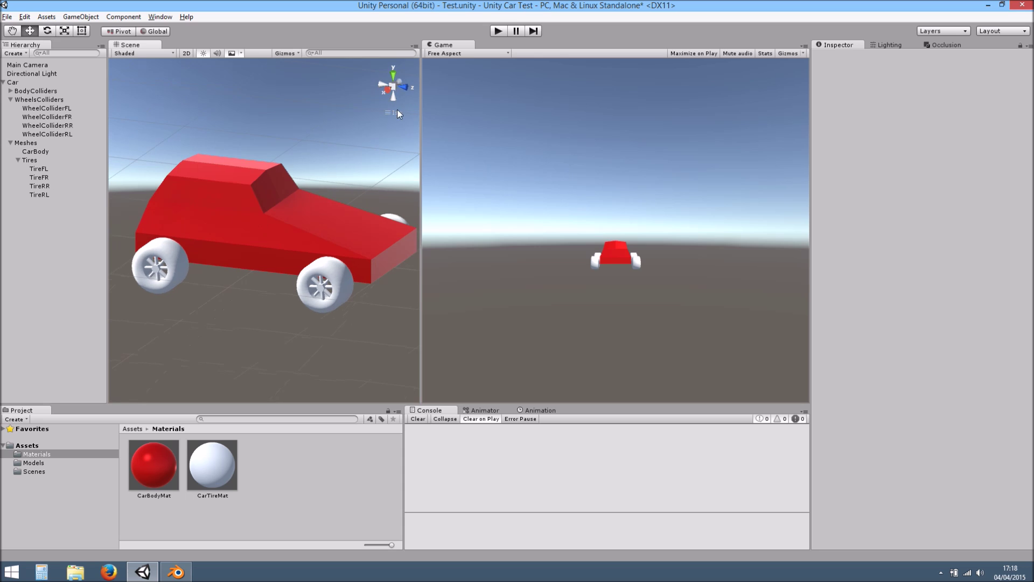
pyautogui.hotkey('ctrl', 's')
# Move BoxCollider 1 from above the hood back onto the car's cabin at about Z -0.435
pyautogui.click(394, 87)
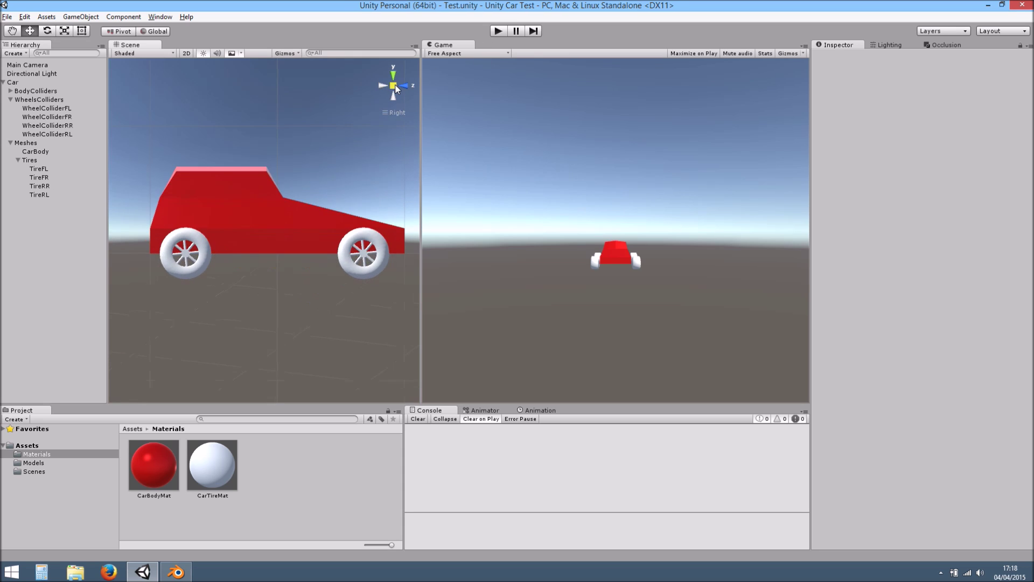
pyautogui.click(396, 87)
pyautogui.scroll(-8, 270, 214)
pyautogui.keyDown('alt'); pyautogui.moveTo(270, 214); pyautogui.dragTo(255, 248); pyautogui.keyUp('alt')
pyautogui.click(16, 82)
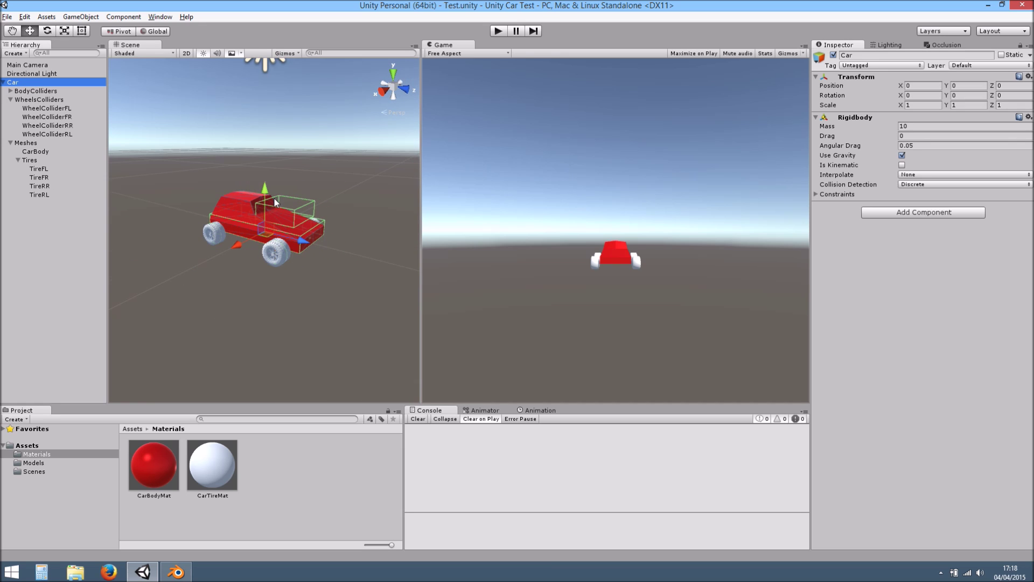
pyautogui.scroll(3, 273, 198)
pyautogui.click(22, 91)
pyautogui.click(9, 92)
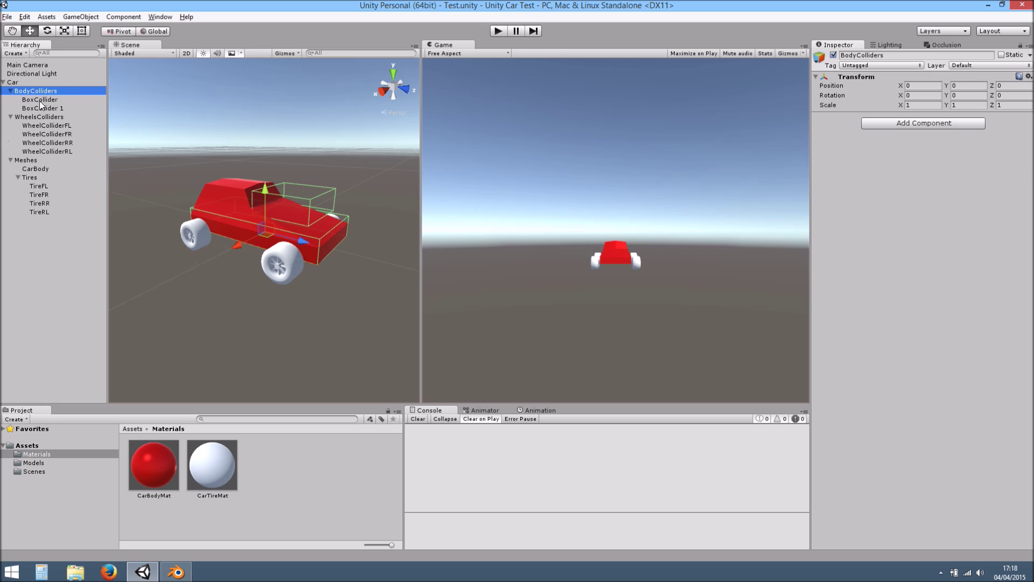
pyautogui.click(43, 108)
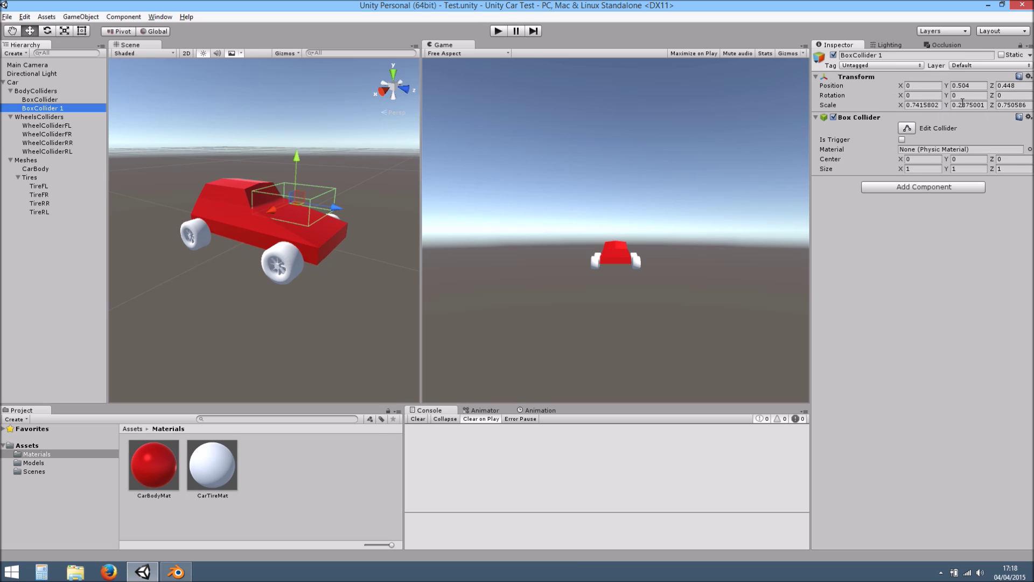
pyautogui.moveTo(334, 211); pyautogui.dragTo(335, 299)
pyautogui.scroll(5, 347, 217)
pyautogui.scroll(-4, 302, 211)
pyautogui.moveTo(299, 197); pyautogui.dragTo(303, 196)
# Narrow BoxCollider 1 to an X scale of about 0.657 to fit the cabin
pyautogui.press('r')
pyautogui.moveTo(287, 242); pyautogui.dragTo(156, 162)
pyautogui.keyDown('alt'); pyautogui.scroll(-5, 173, 156); pyautogui.keyUp('alt')
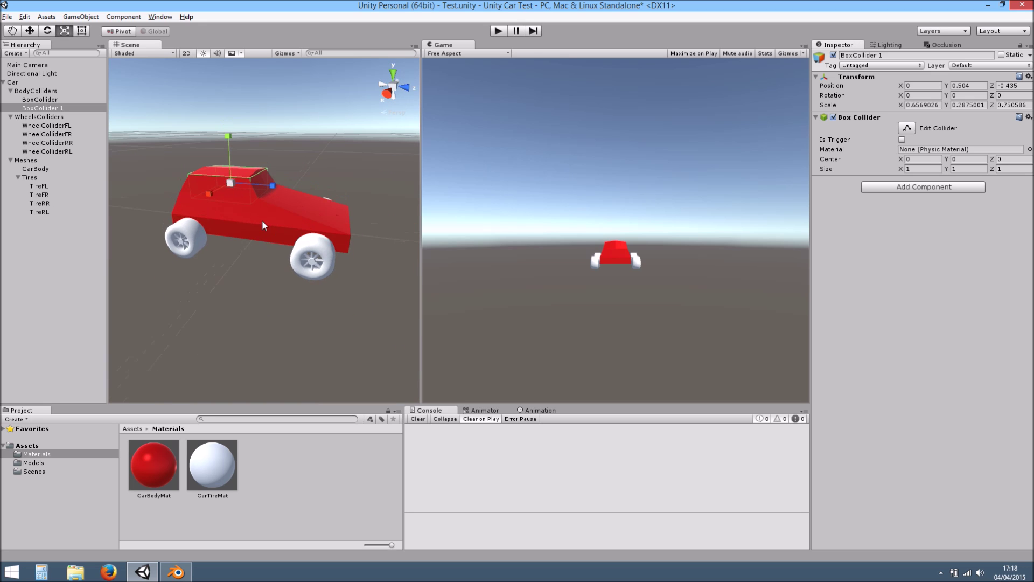
# Select the whole Car object and examine how its body colliders fit the mesh
pyautogui.click(36, 80)
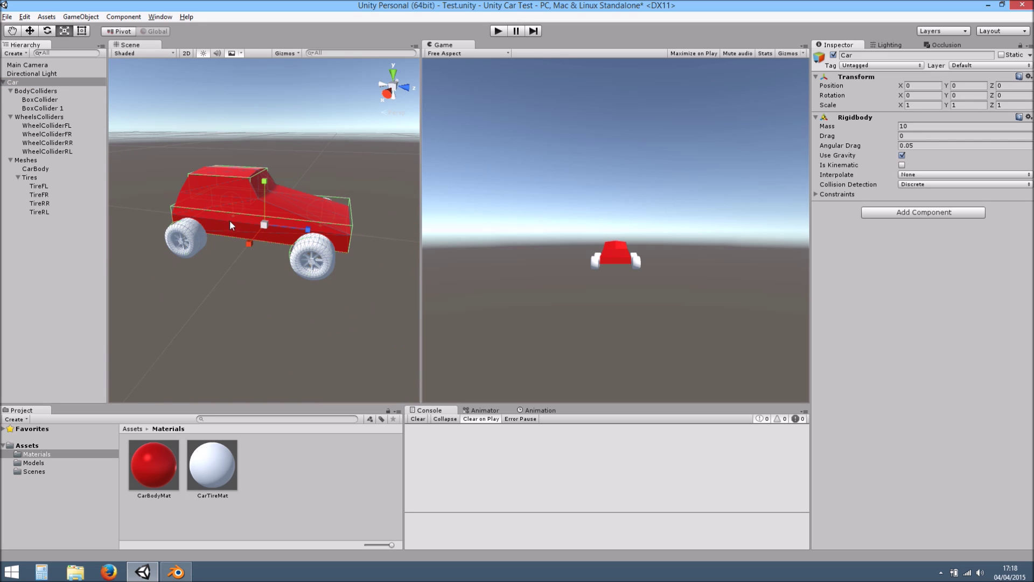
pyautogui.moveTo(249, 205); pyautogui.dragTo(263, 232, button='middle')
pyautogui.click(52, 455)
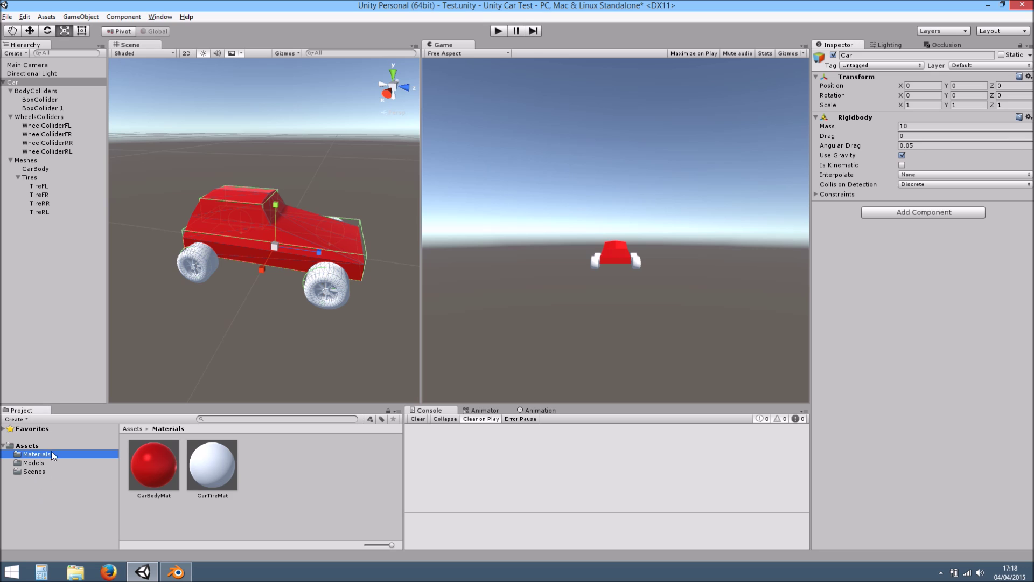
# Create a folder named Prefabs inside the project's Assets folder
pyautogui.click(41, 446)
pyautogui.rightClick(40, 443)
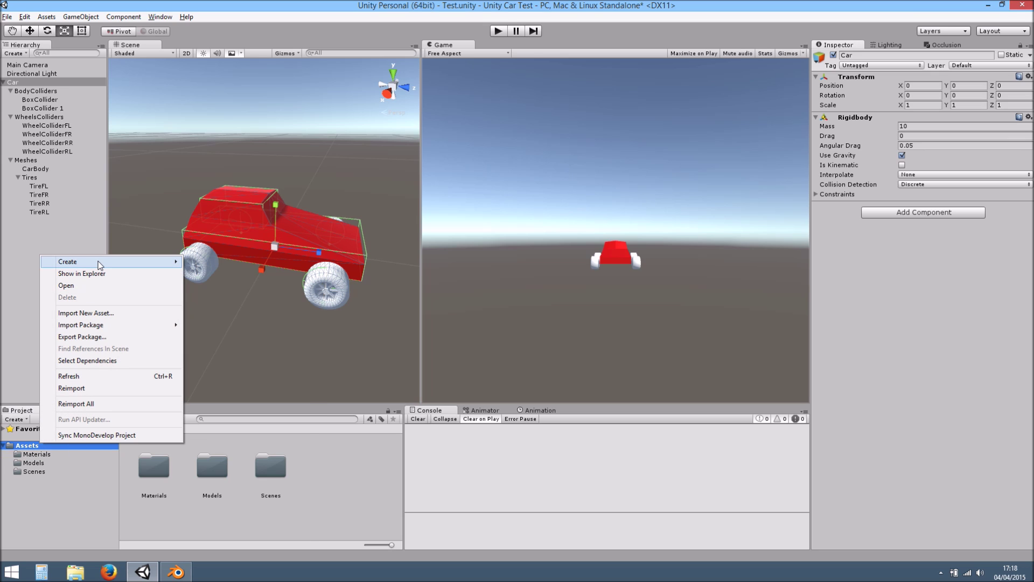
pyautogui.moveTo(99, 264)
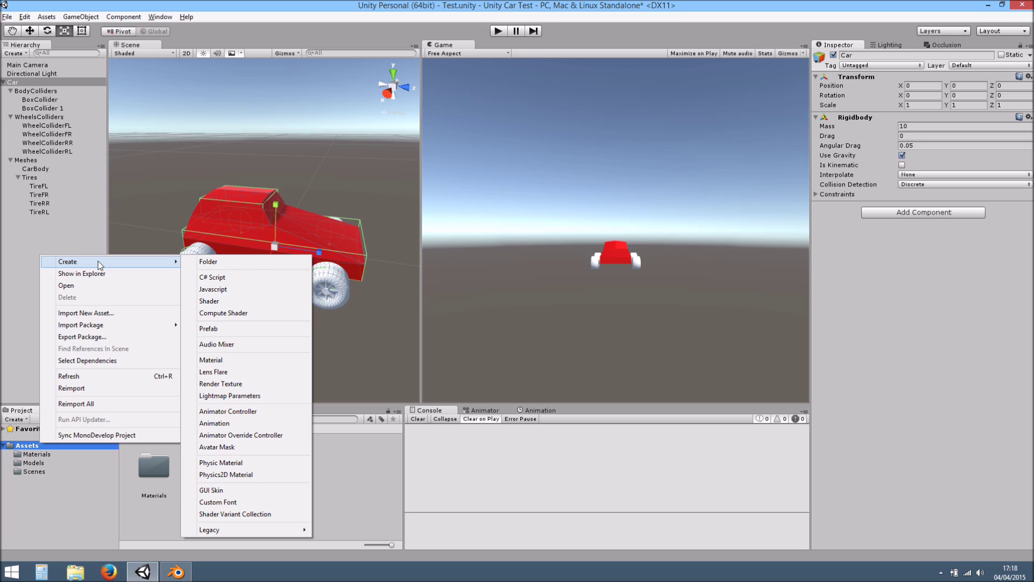
pyautogui.click(255, 264)
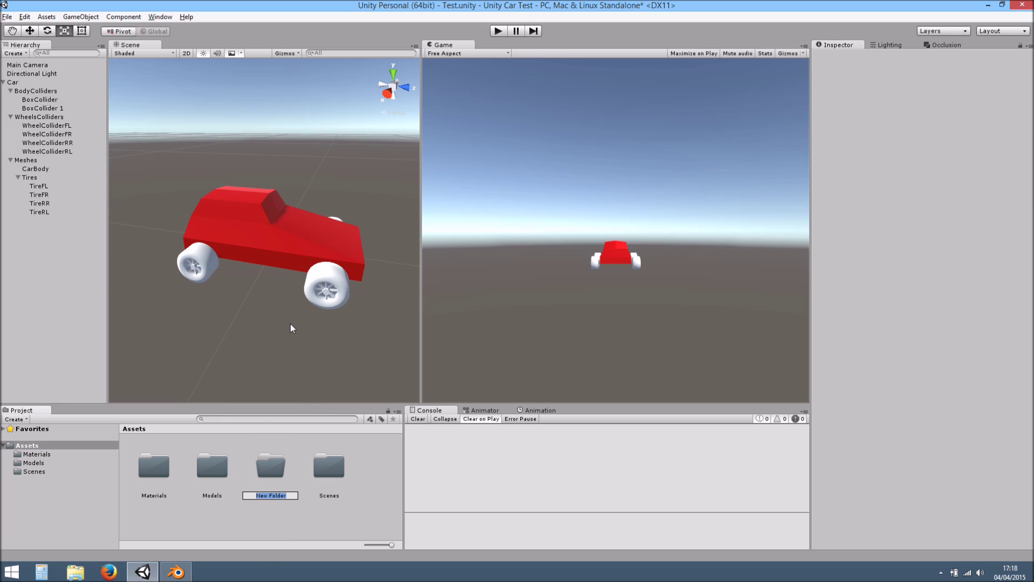
pyautogui.write('Prefabs')
pyautogui.press('Return')
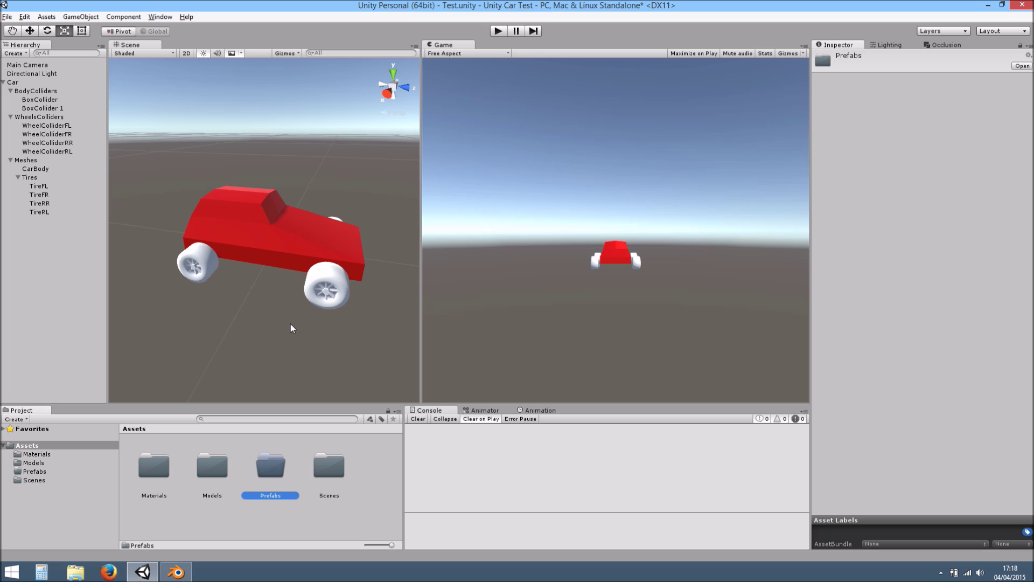
# Open the Prefabs folder and store the whole Car object in it as a prefab
pyautogui.doubleClick(276, 464)
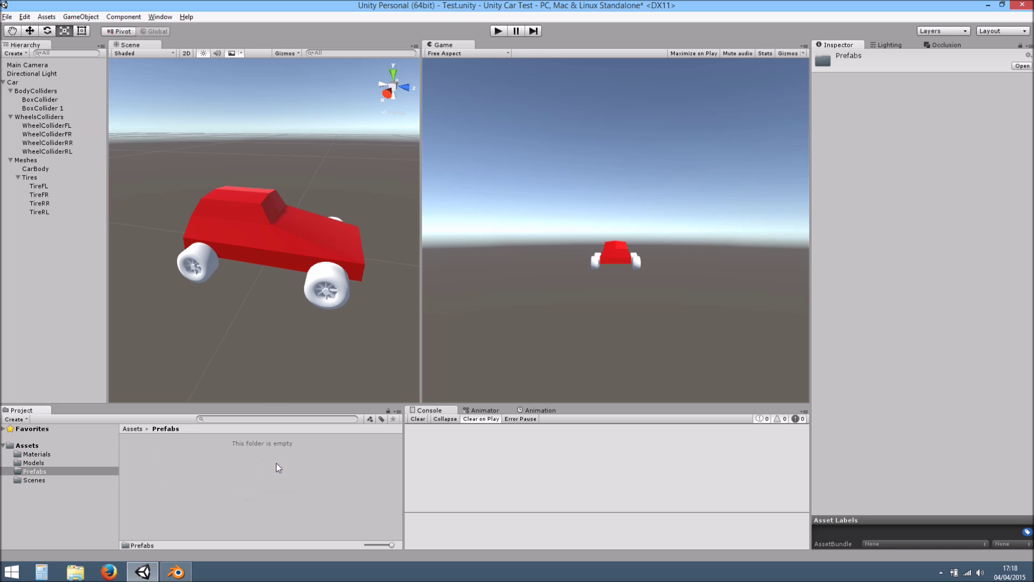
pyautogui.click(4, 83)
pyautogui.moveTo(9, 84); pyautogui.dragTo(184, 468)
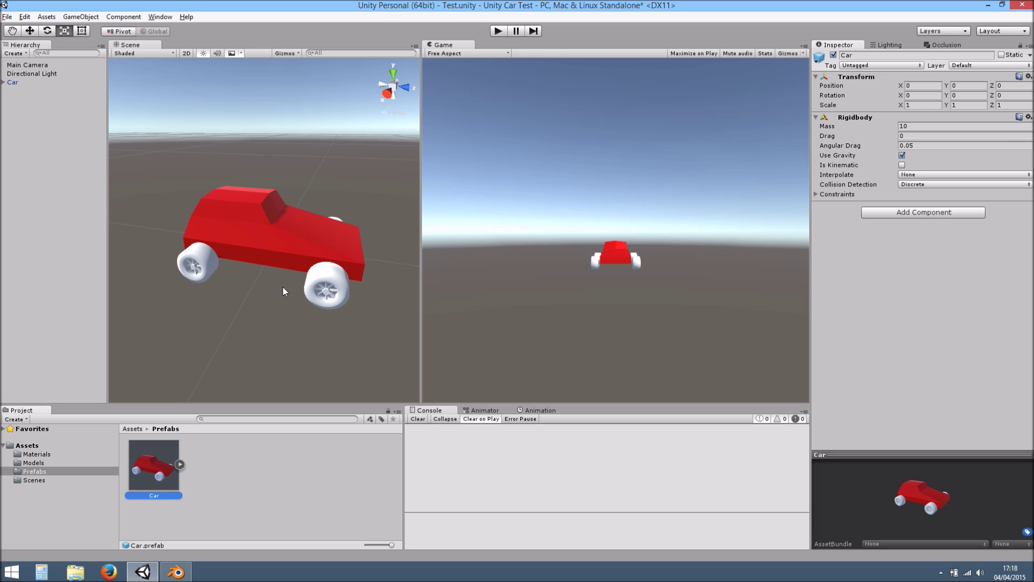
# Place a second instance of the Car prefab in the scene and move it beside the original car
pyautogui.moveTo(150, 476); pyautogui.dragTo(95, 296)
pyautogui.scroll(-2, 199, 255)
pyautogui.press('w')
pyautogui.moveTo(261, 254); pyautogui.dragTo(227, 296)
pyautogui.moveTo(226, 296); pyautogui.dragTo(199, 293, button='middle')
# Add a third Car prefab instance, reset its transform and move it out to about X -2.68
pyautogui.moveTo(153, 464); pyautogui.dragTo(354, 282)
pyautogui.click(1029, 87)
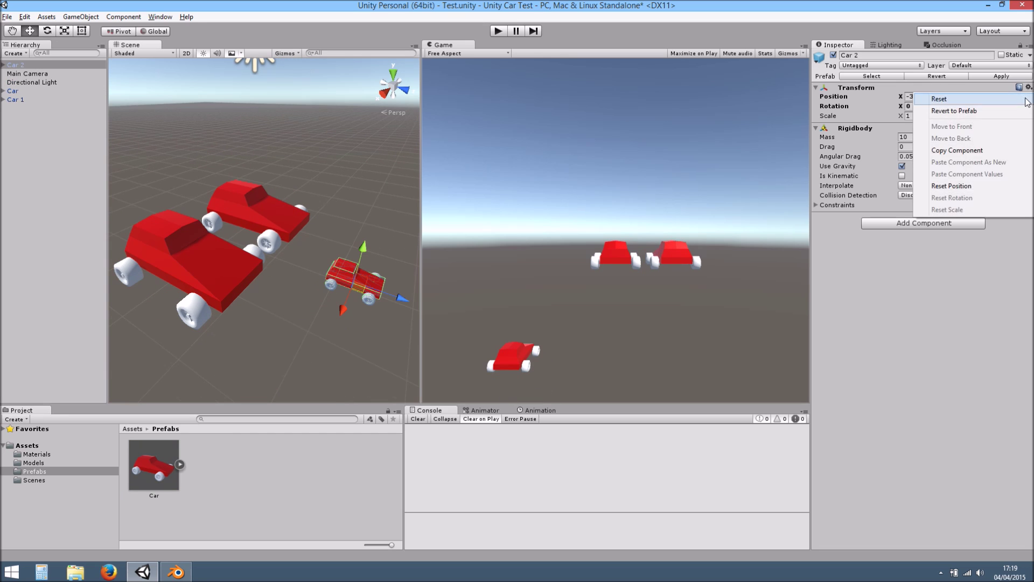
pyautogui.click(936, 67)
pyautogui.moveTo(238, 231); pyautogui.dragTo(363, 230)
pyautogui.scroll(-2, 293, 223)
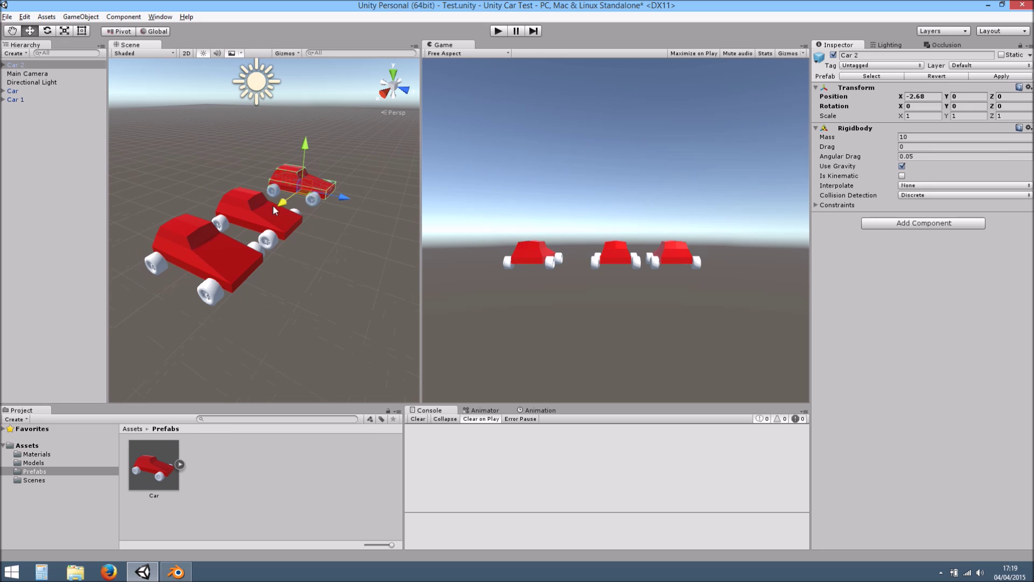
# Delete the extra instances Car 2 and Car 1 from the scene
pyautogui.click(20, 65)
pyautogui.press('Delete')
pyautogui.click(21, 92)
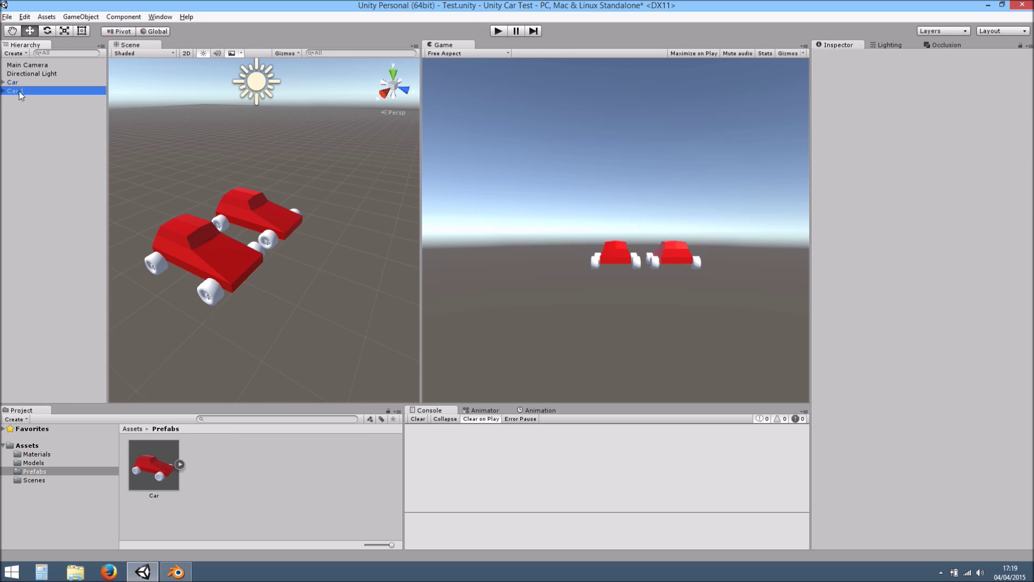
pyautogui.press('Delete')
# Select the remaining Car, expand its hierarchy and view it up close in the scene
pyautogui.click(22, 81)
pyautogui.click(3, 83)
pyautogui.press('f')
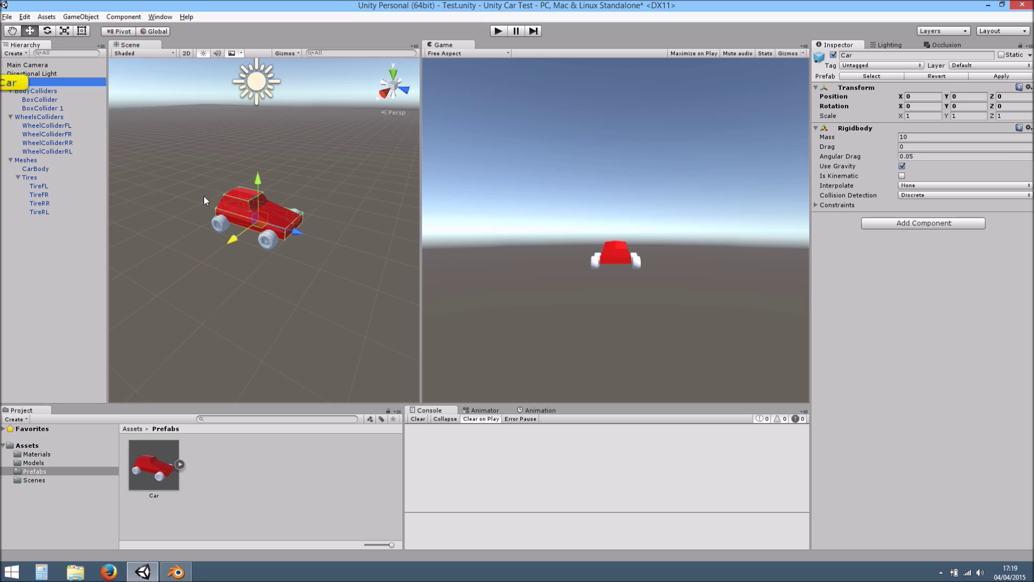
pyautogui.scroll(8, 225, 202)
pyautogui.moveTo(285, 248); pyautogui.dragTo(295, 269, button='middle')
pyautogui.keyDown('alt'); pyautogui.moveTo(295, 269); pyautogui.dragTo(434, 261); pyautogui.keyUp('alt')
pyautogui.scroll(-3, 173, 231)
# Add a 3D Plane object to the scene at root level, outside the Car hierarchy
pyautogui.click(54, 250)
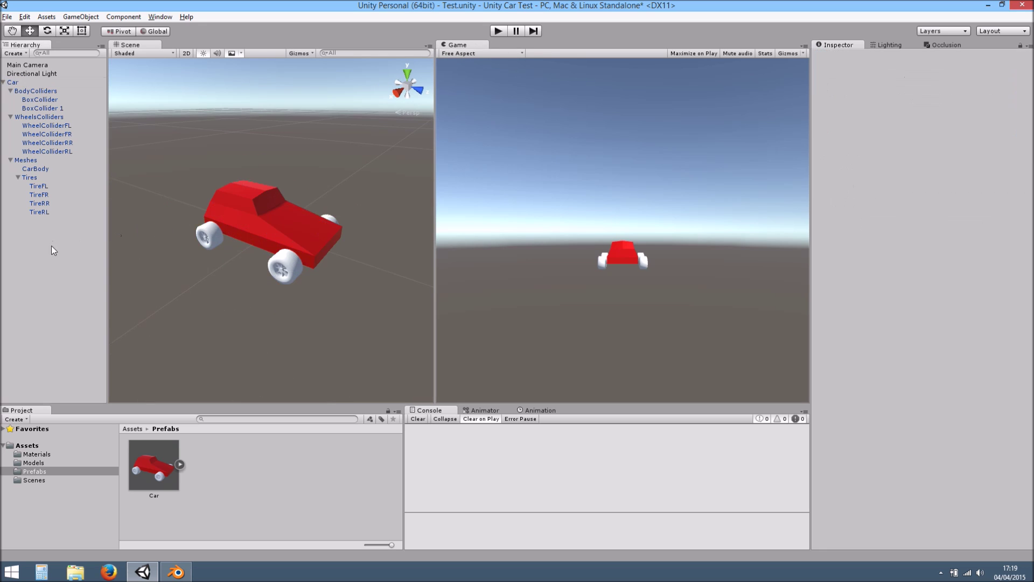
pyautogui.keyDown('alt'); pyautogui.moveTo(322, 239); pyautogui.dragTo(315, 227); pyautogui.keyUp('alt')
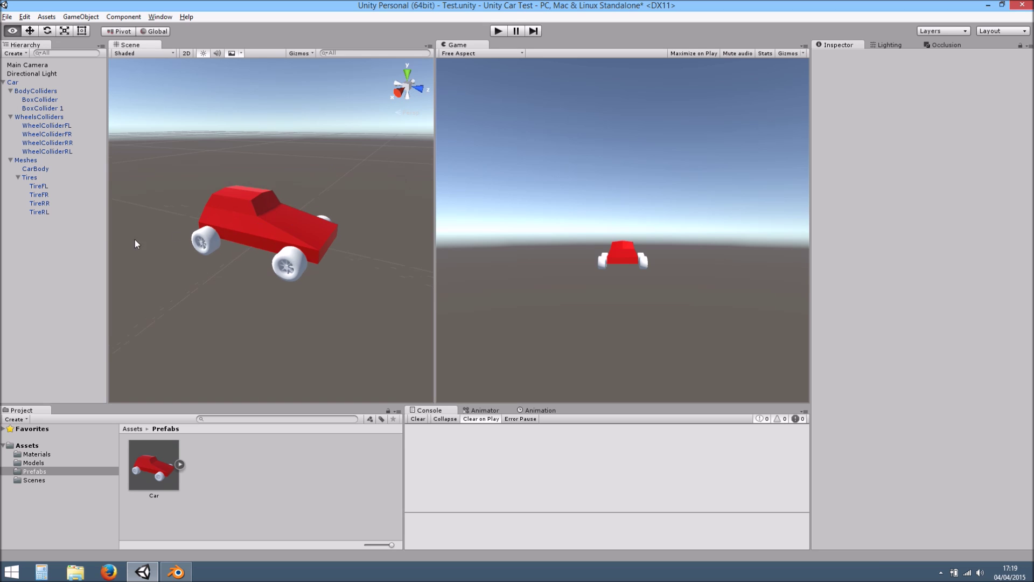
pyautogui.scroll(-3, 265, 206)
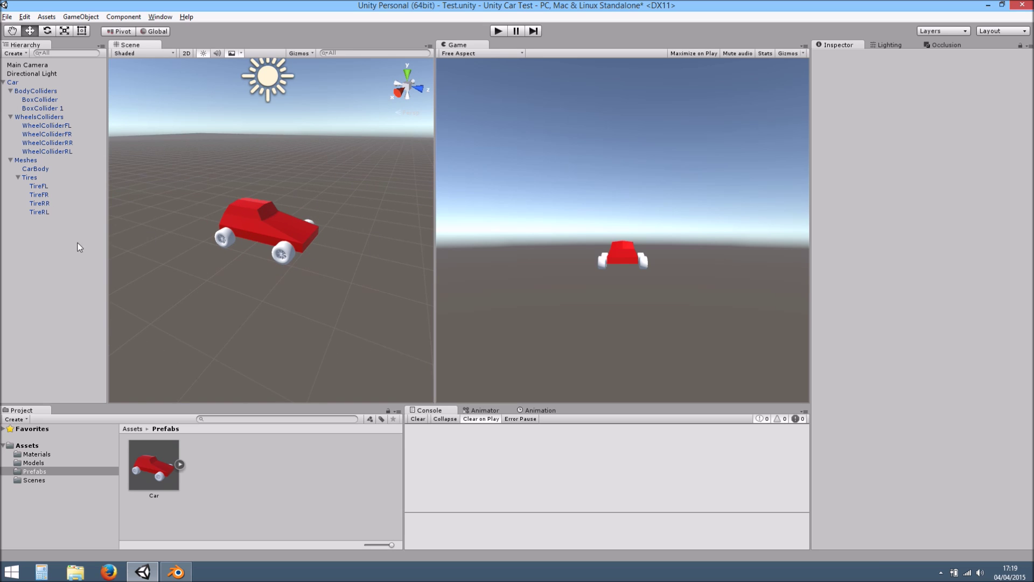
pyautogui.rightClick(48, 246)
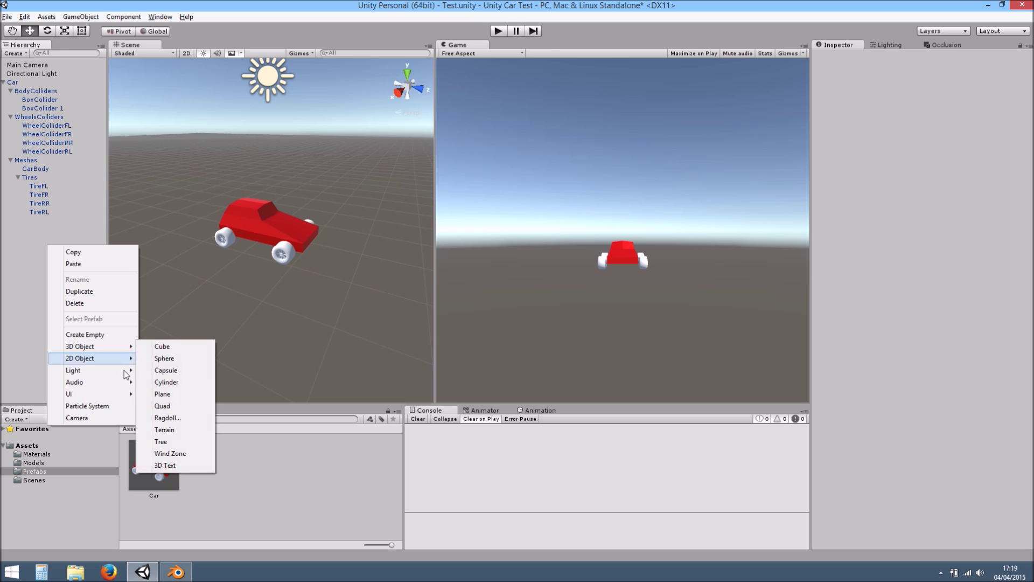
pyautogui.moveTo(108, 346)
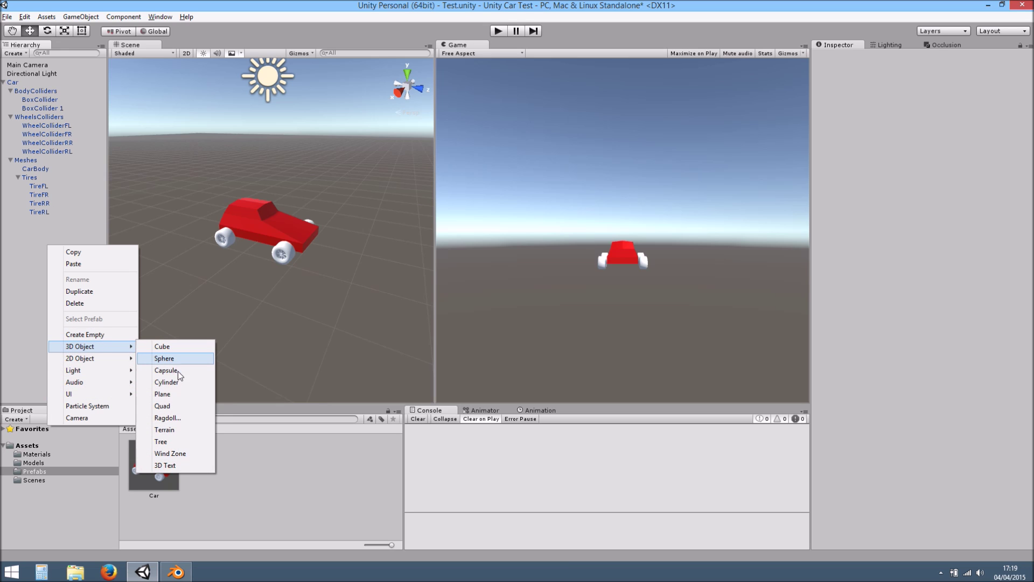
pyautogui.click(175, 394)
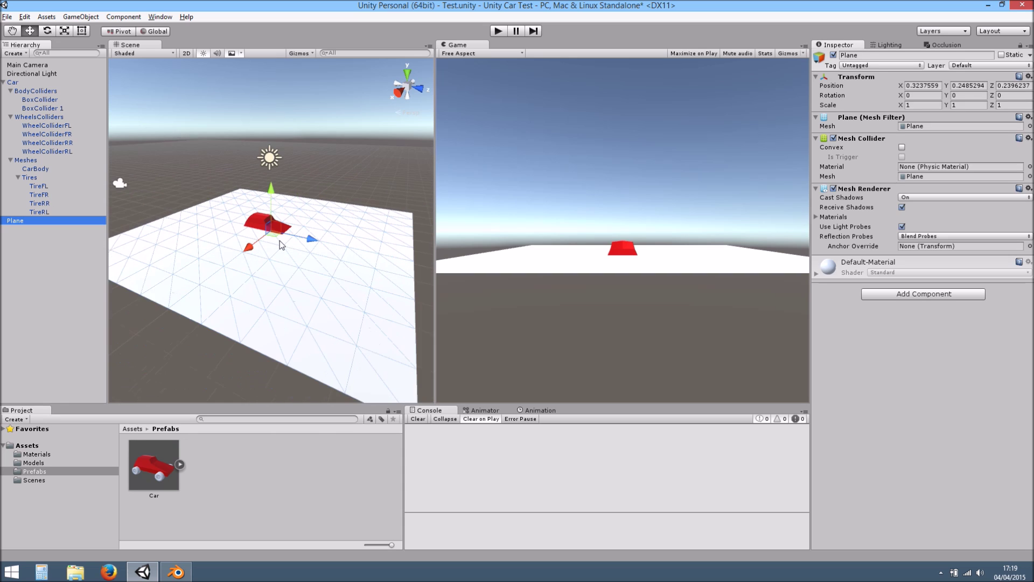
# Reset the Plane's transform so its position is 0, 0, 0
pyautogui.scroll(-5, 280, 240)
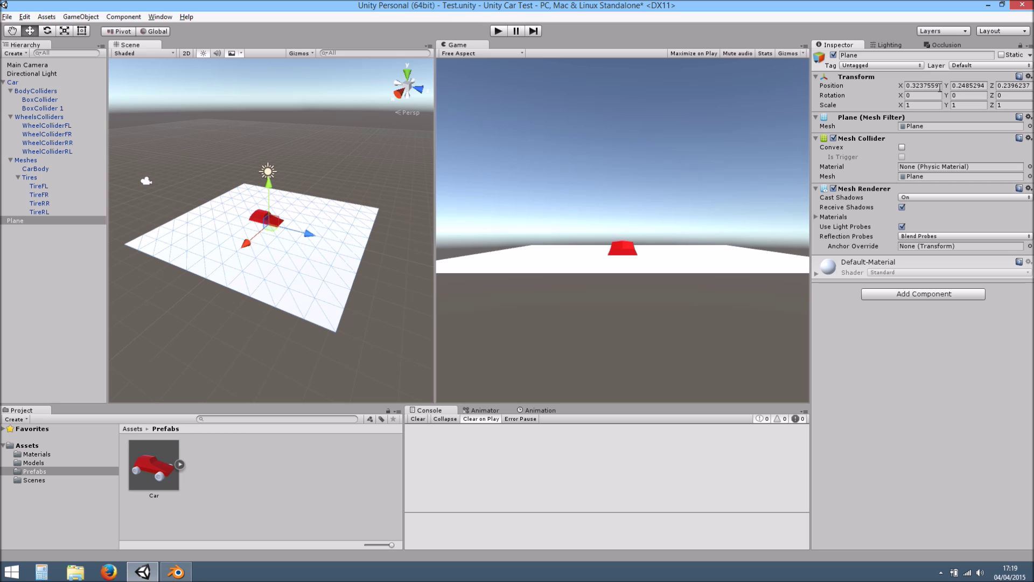
pyautogui.click(1028, 76)
pyautogui.click(948, 86)
pyautogui.keyDown('alt'); pyautogui.moveTo(351, 238); pyautogui.dragTo(340, 183); pyautogui.keyUp('alt')
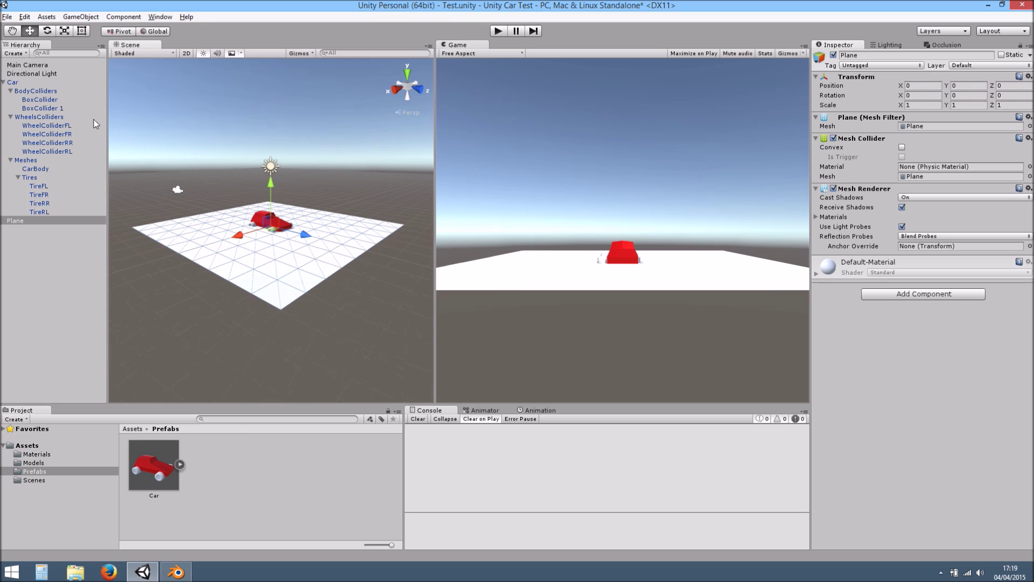
# Examine how the car's wheels and body sit relative to the ground plane, ending with the CarBody mesh selected
pyautogui.click(33, 84)
pyautogui.press('f')
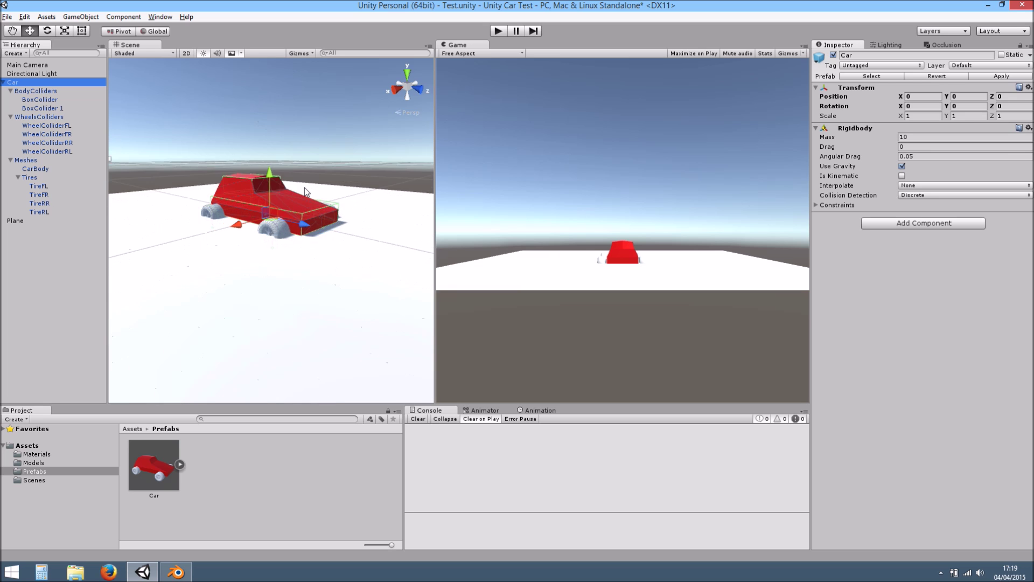
pyautogui.scroll(6, 304, 188)
pyautogui.scroll(-4, 305, 189)
pyautogui.keyDown('alt'); pyautogui.moveTo(305, 189); pyautogui.dragTo(290, 228); pyautogui.keyUp('alt')
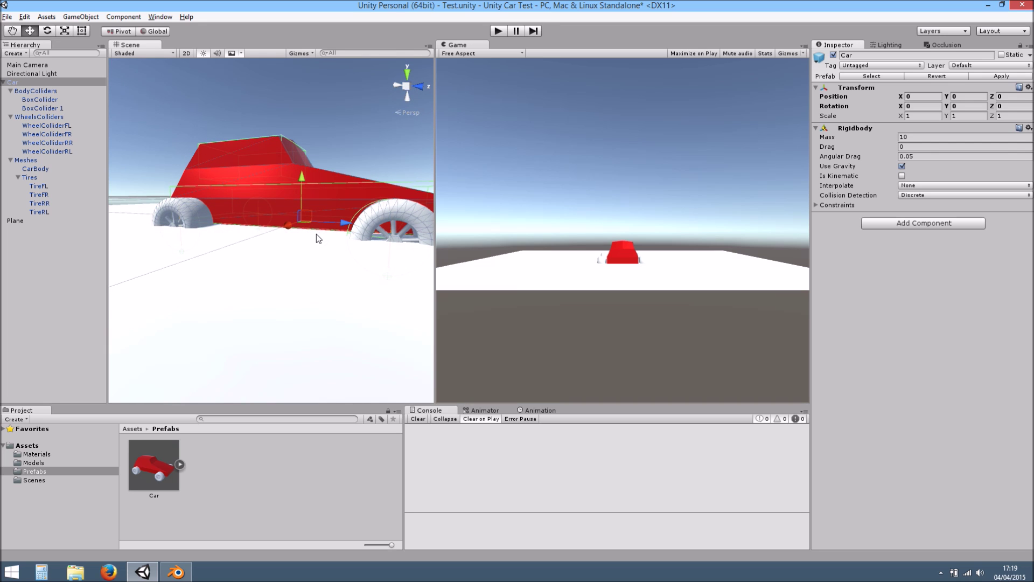
pyautogui.keyDown('alt'); pyautogui.moveTo(316, 234); pyautogui.dragTo(355, 269); pyautogui.keyUp('alt')
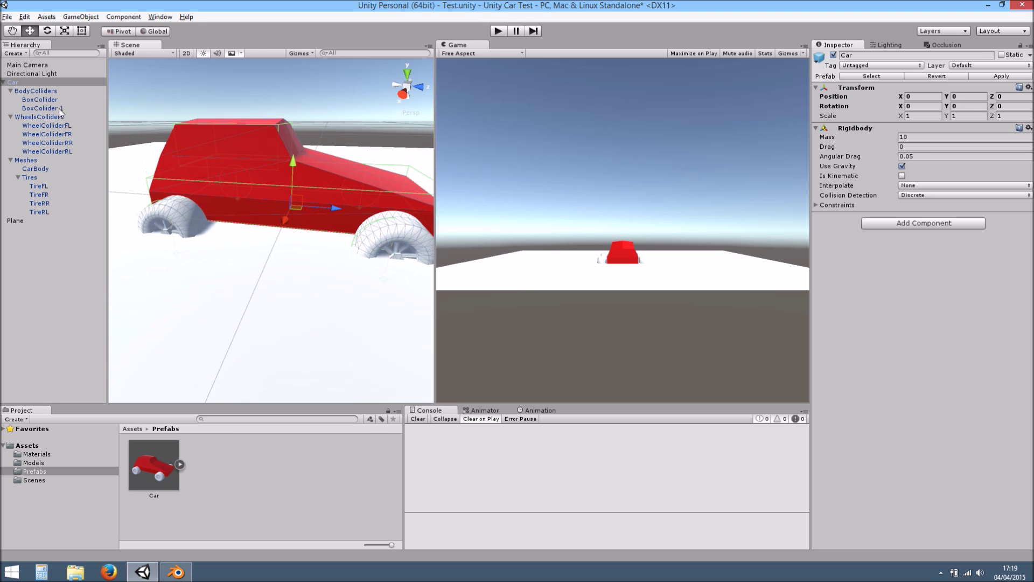
pyautogui.click(11, 92)
pyautogui.click(11, 92)
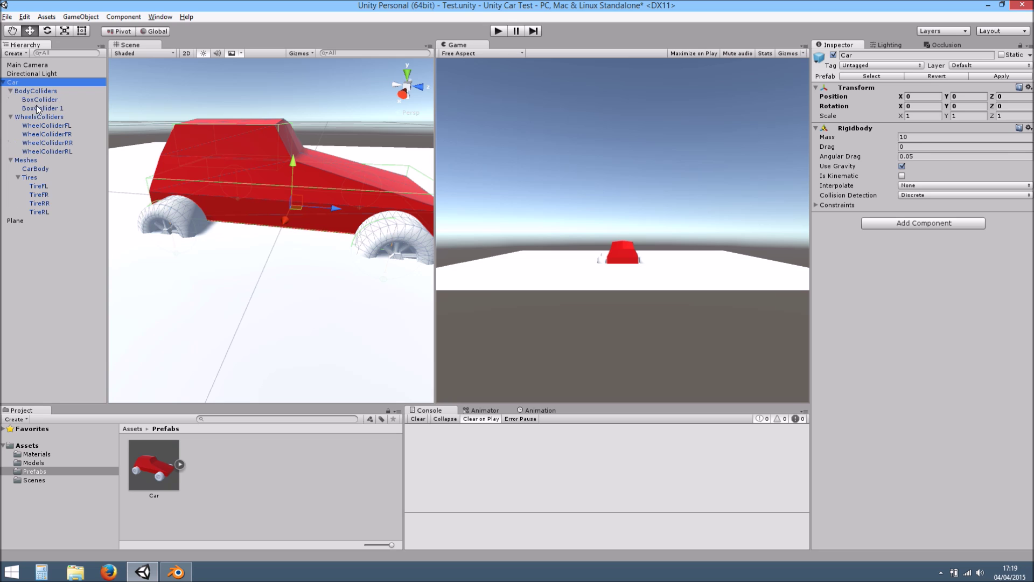
pyautogui.click(34, 169)
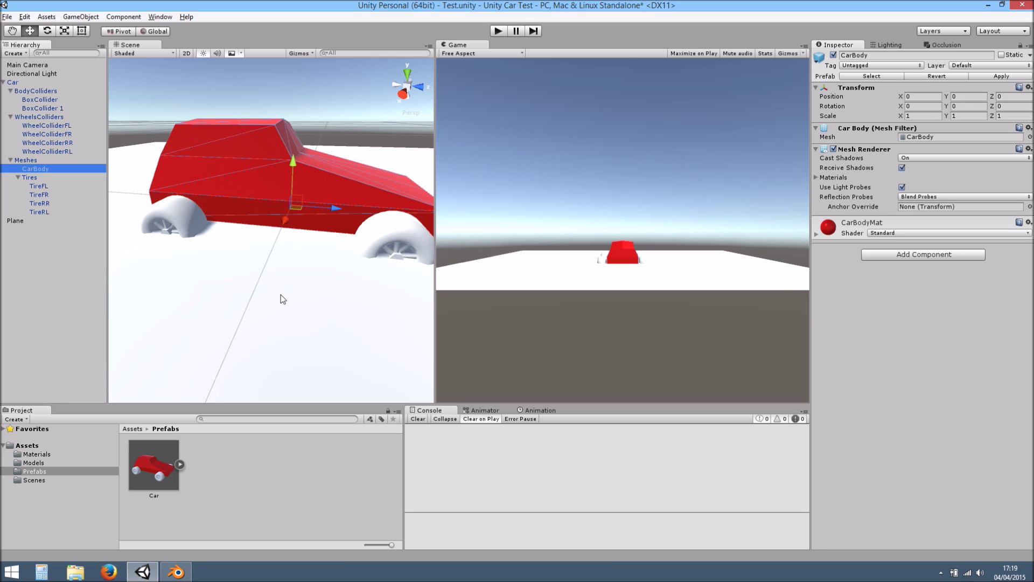
# Switch to Blender and compare the source car model's side view and origin with the car in Unity
pyautogui.click(177, 571)
pyautogui.moveTo(466, 377); pyautogui.dragTo(544, 294, button='middle')
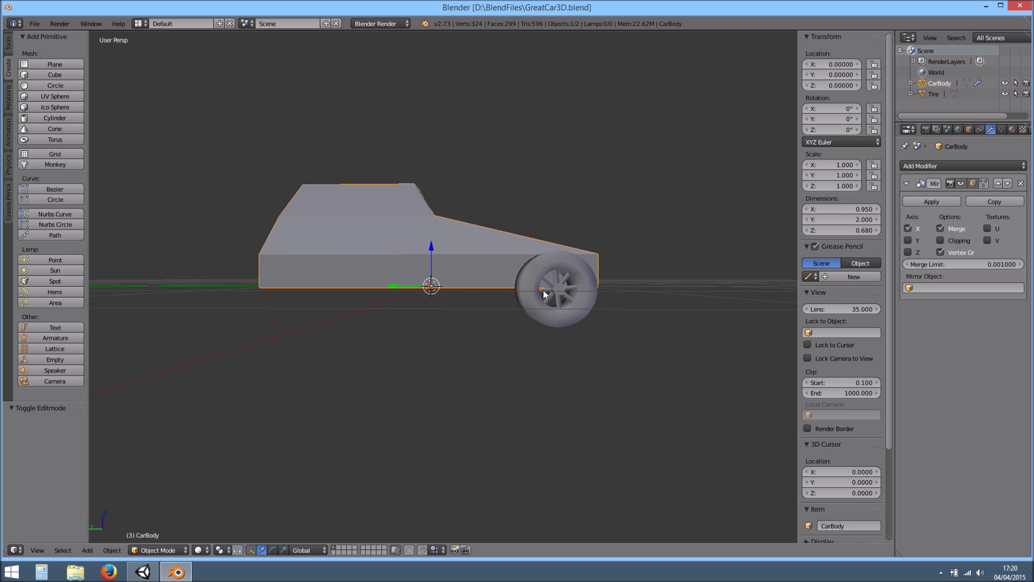
pyautogui.click(143, 571)
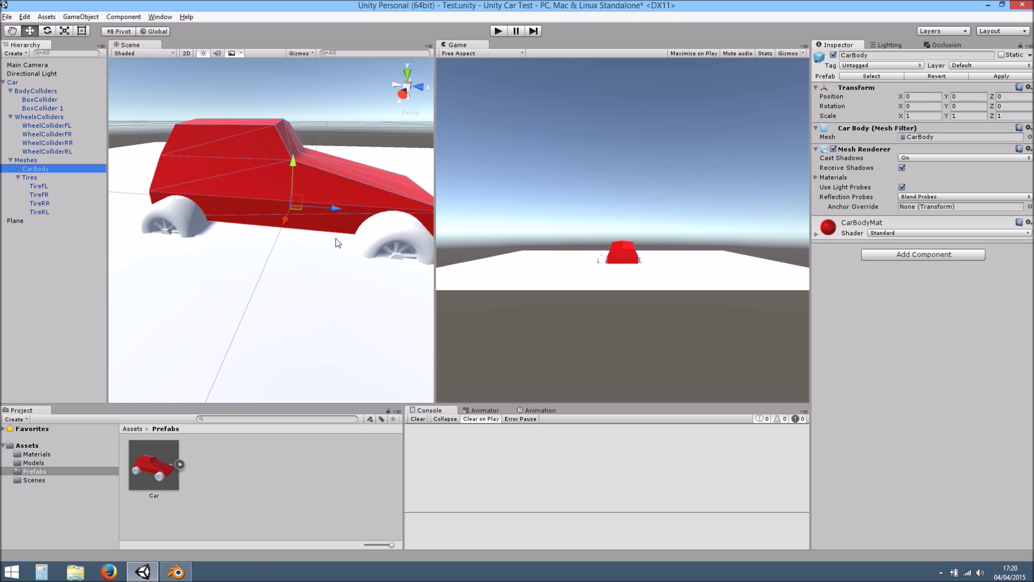
pyautogui.click(176, 571)
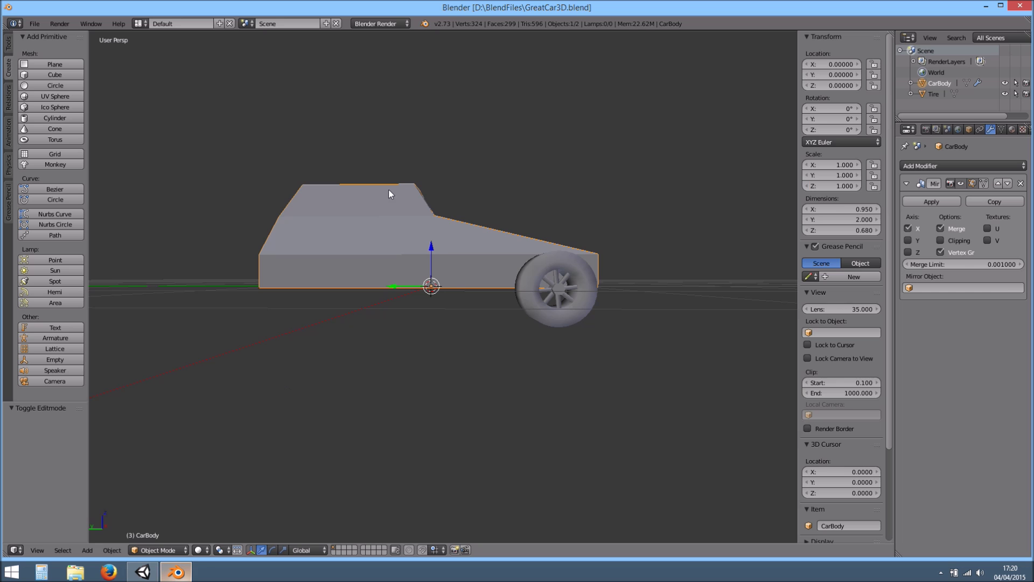
# In front orthographic view, raise all of the CarBody mesh's vertices above its origin to a median Z of about 0.474
pyautogui.press('KP_1')
pyautogui.press('KP_5')
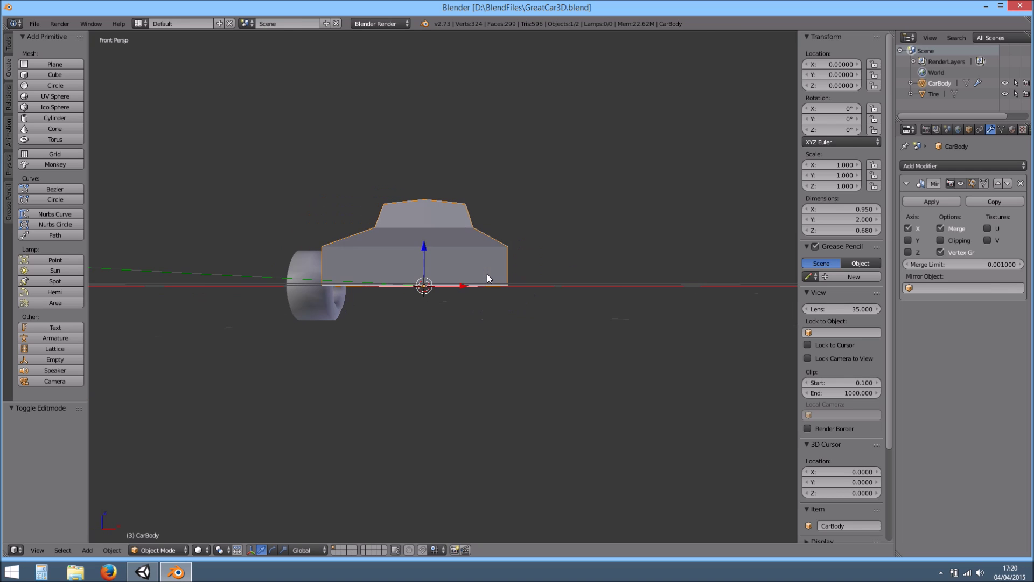
pyautogui.press('Tab')
pyautogui.press('a')
pyautogui.press('a')
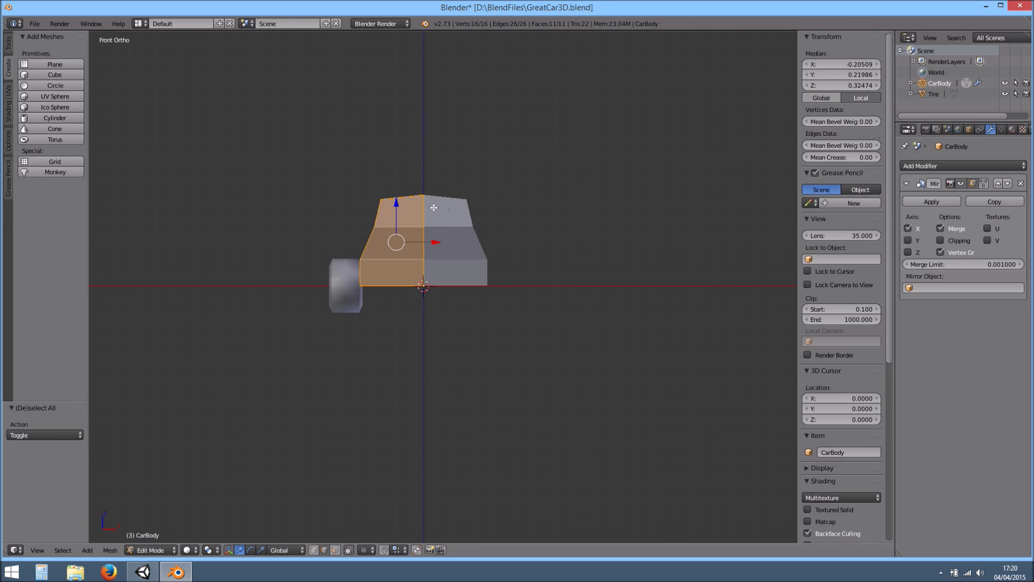
pyautogui.moveTo(397, 206); pyautogui.dragTo(407, 183)
pyautogui.press('Tab')
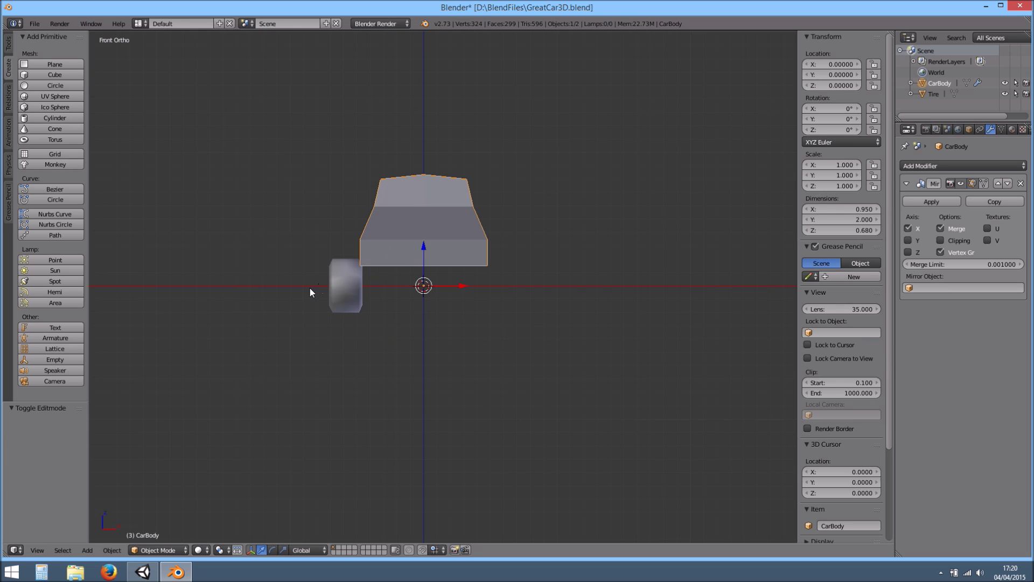
# Select the Tire object and raise it about 0.206 along the Z axis beside the car body
pyautogui.rightClick(339, 286)
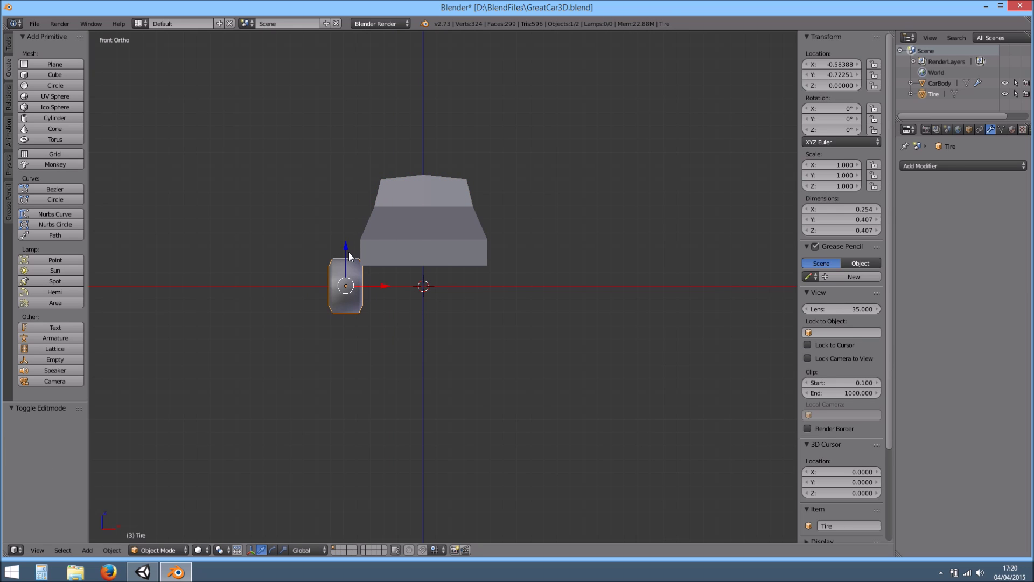
pyautogui.moveTo(347, 253); pyautogui.dragTo(364, 237)
pyautogui.scroll(7, 363, 240)
pyautogui.scroll(-5, 365, 244)
# Select CarBody and examine from several angles how the raised body and tire sit relative to the body's origin
pyautogui.rightClick(379, 223)
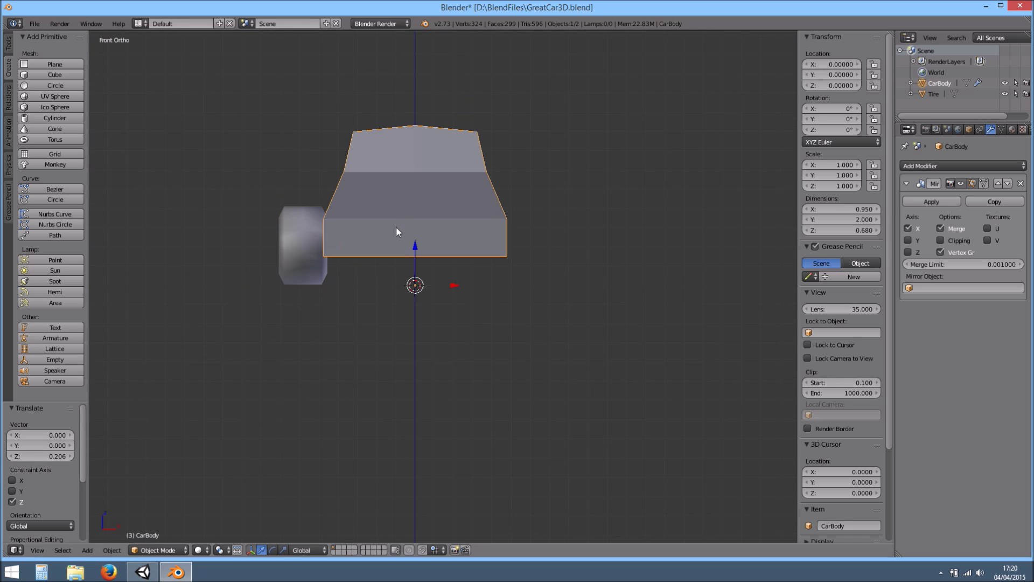
pyautogui.scroll(3, 396, 237)
pyautogui.moveTo(312, 307); pyautogui.dragTo(383, 329, button='middle')
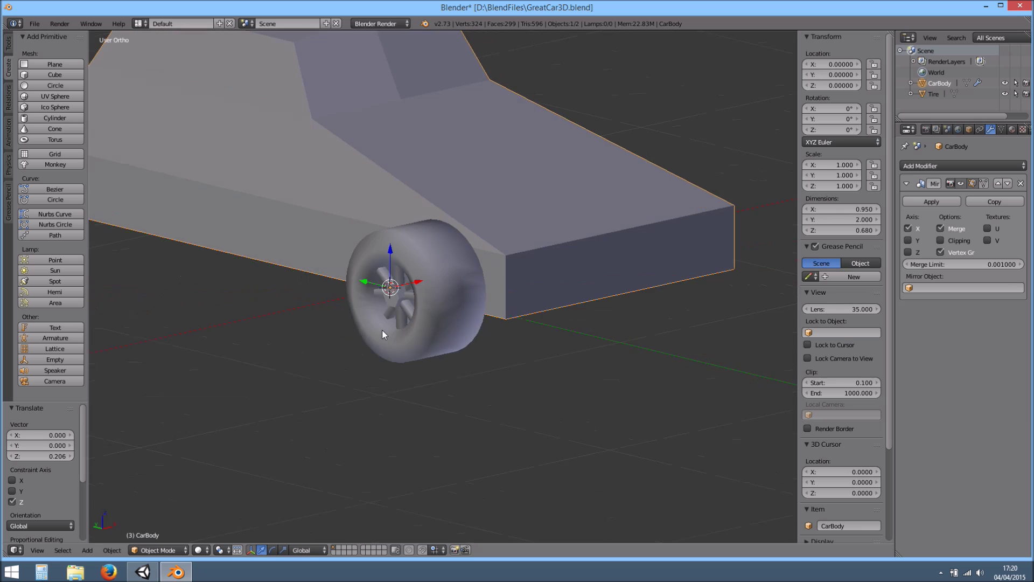
pyautogui.scroll(-3, 383, 328)
pyautogui.keyDown('shift'); pyautogui.moveTo(416, 198); pyautogui.dragTo(403, 226, button='middle'); pyautogui.keyUp('shift')
pyautogui.press('Tab')
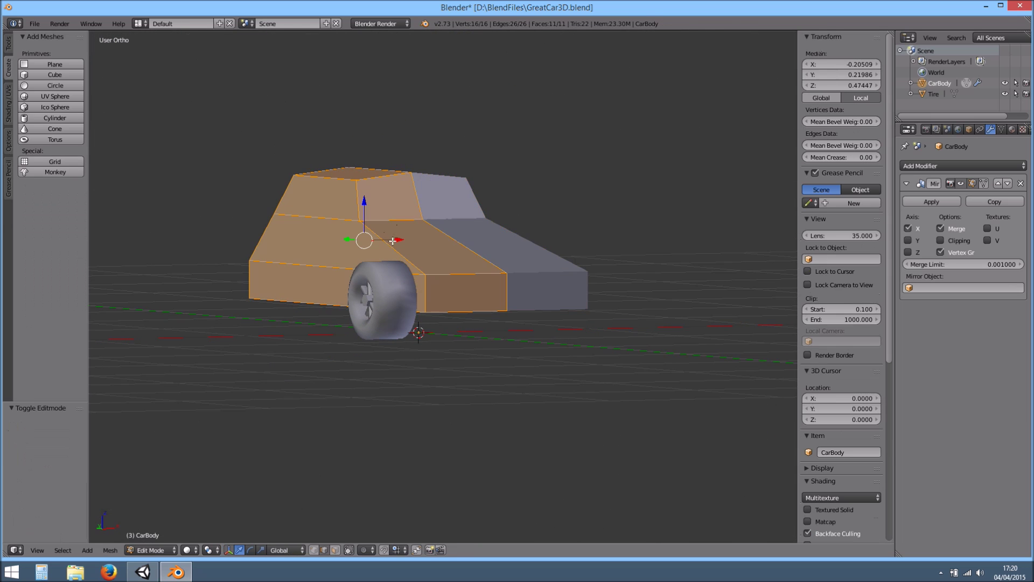
pyautogui.press('Tab')
pyautogui.moveTo(417, 332); pyautogui.dragTo(364, 337)
pyautogui.hotkey('ctrl', 'z')
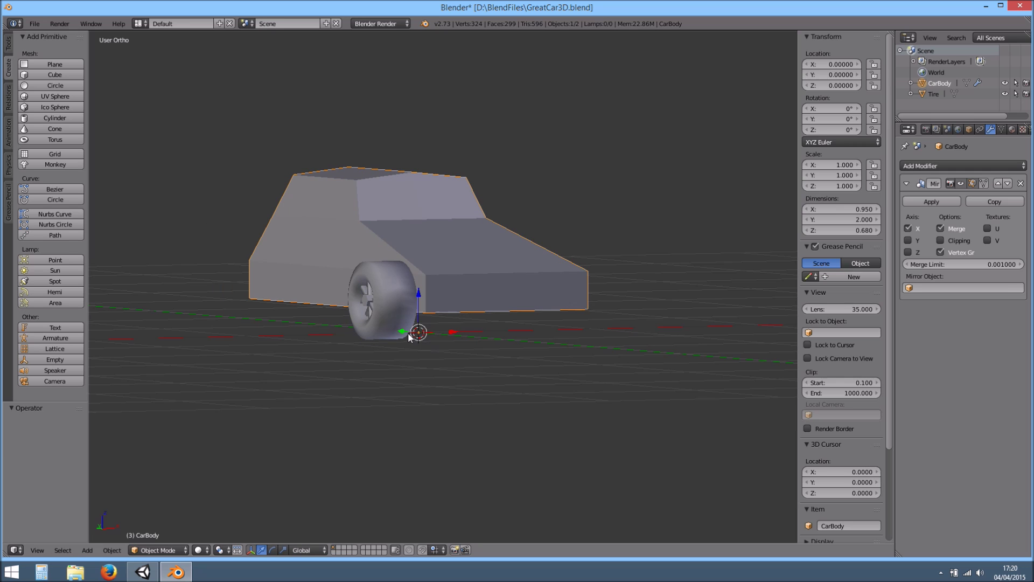
pyautogui.moveTo(429, 329); pyautogui.dragTo(415, 327, button='middle')
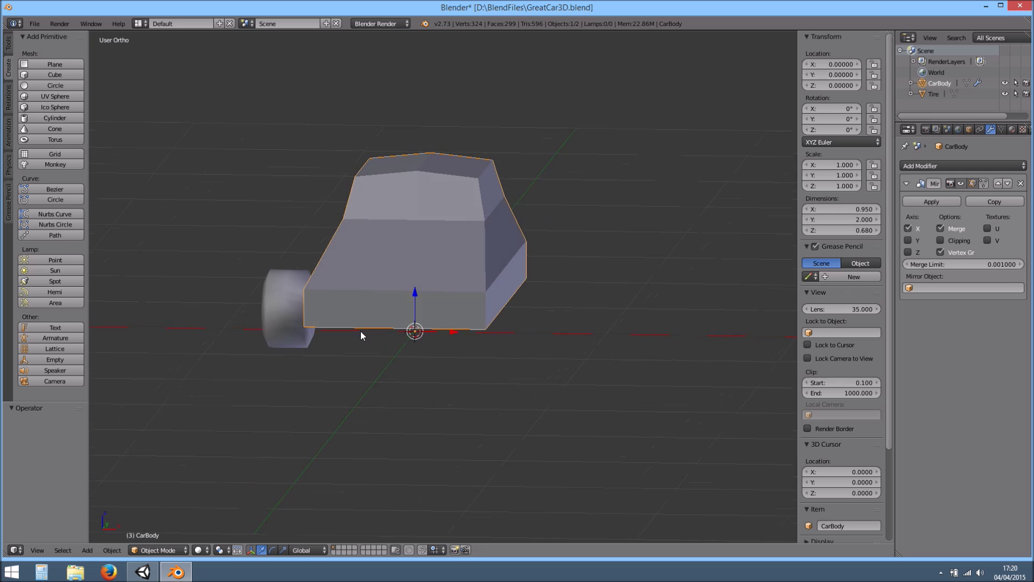
# Select the Tire, raise it about 0.006 along Z, and move it about 0.042 outward from the body along X
pyautogui.moveTo(361, 331); pyautogui.dragTo(545, 345, button='middle')
pyautogui.rightClick(548, 337)
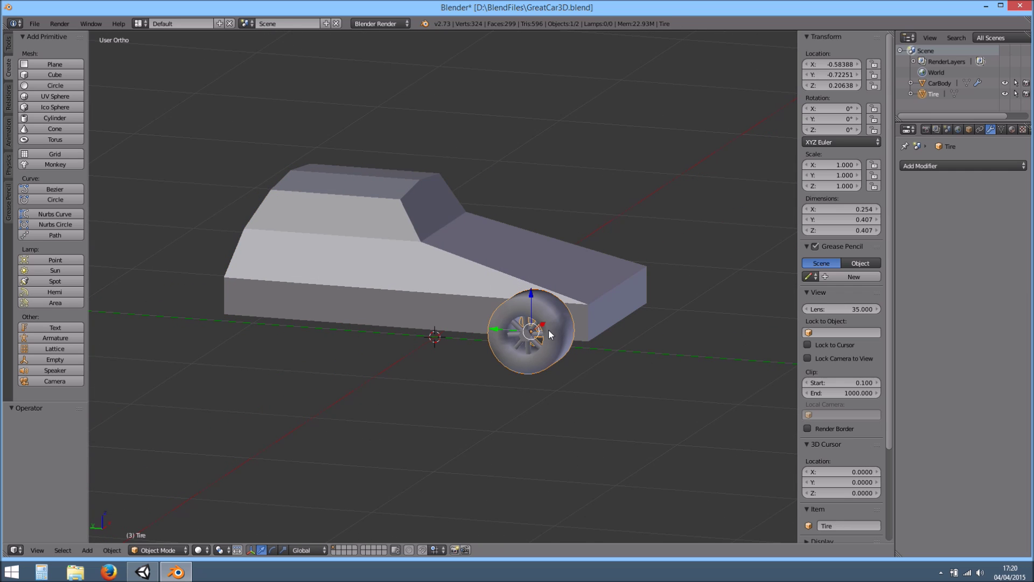
pyautogui.moveTo(532, 303); pyautogui.dragTo(535, 298)
pyautogui.moveTo(535, 298); pyautogui.dragTo(492, 337, button='middle')
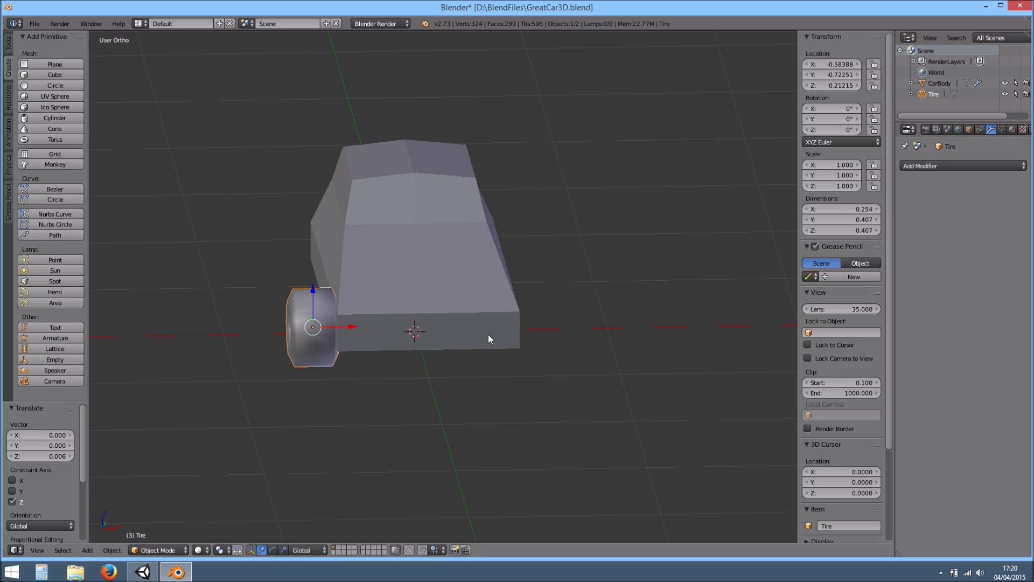
pyautogui.moveTo(352, 326); pyautogui.dragTo(344, 354)
pyautogui.moveTo(345, 354); pyautogui.dragTo(492, 362, button='middle')
pyautogui.press('KP_5')
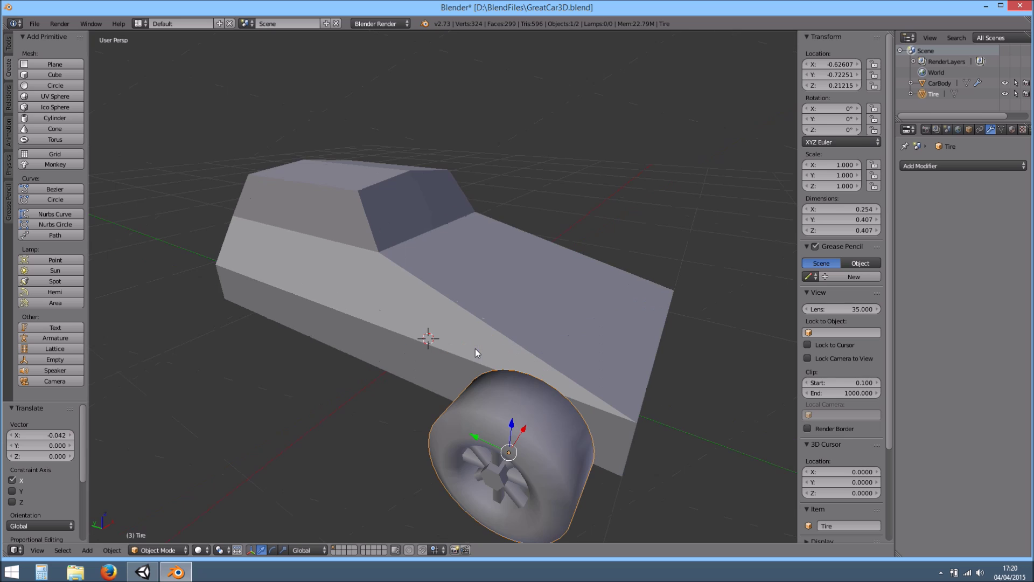
pyautogui.scroll(-2, 491, 295)
pyautogui.moveTo(491, 294)
pyautogui.mouseDown(button='middle')
pyautogui.moveTo(501, 252)
pyautogui.moveTo(537, 272)
pyautogui.moveTo(614, 271)
pyautogui.moveTo(493, 286)
pyautogui.mouseUp(button='middle')
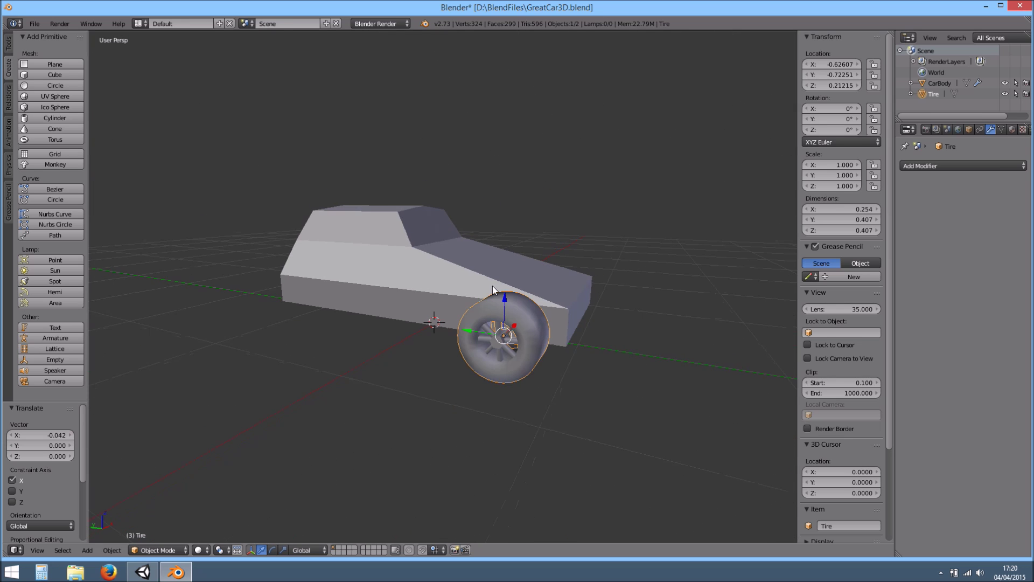
# In right orthographic view, lower the Tire about 0.008 along Z so it rests on the ground line
pyautogui.press('KP_1')
pyautogui.press('KP_5')
pyautogui.press('KP_3')
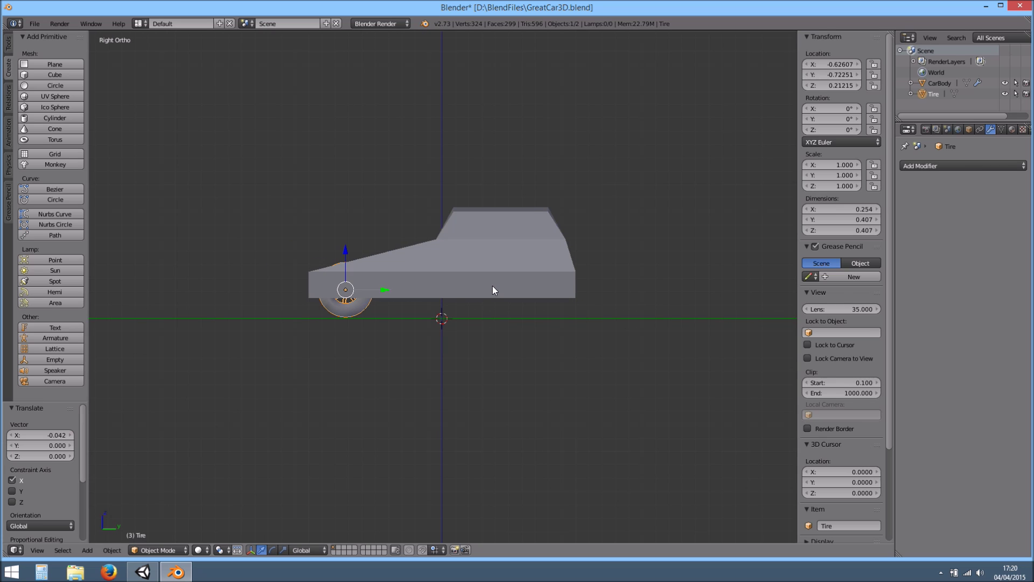
pyautogui.scroll(2, 320, 254)
pyautogui.press('g')
pyautogui.press('z')
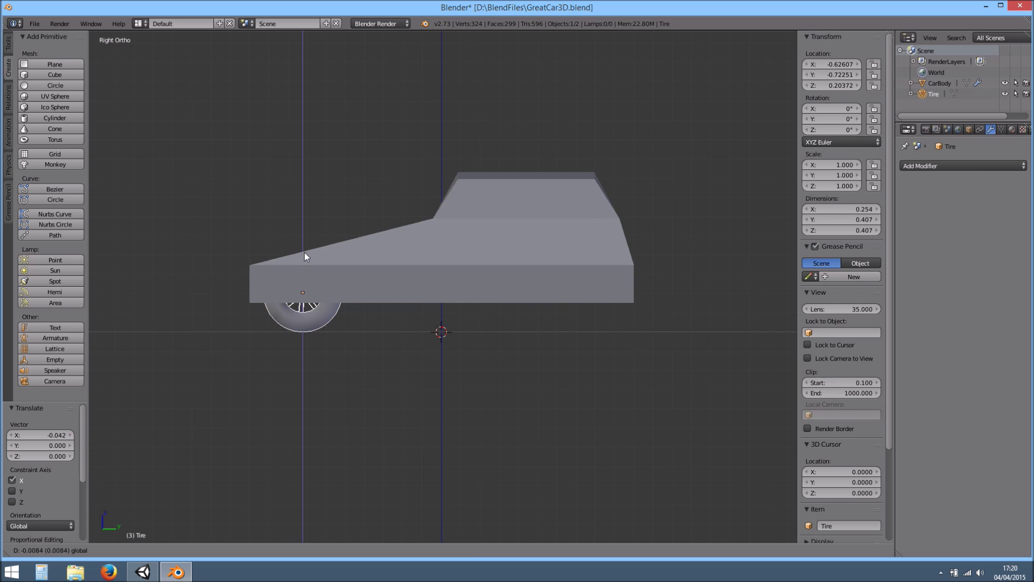
pyautogui.click(305, 252)
pyautogui.press('KP_5')
pyautogui.moveTo(250, 305); pyautogui.dragTo(497, 325, button='middle')
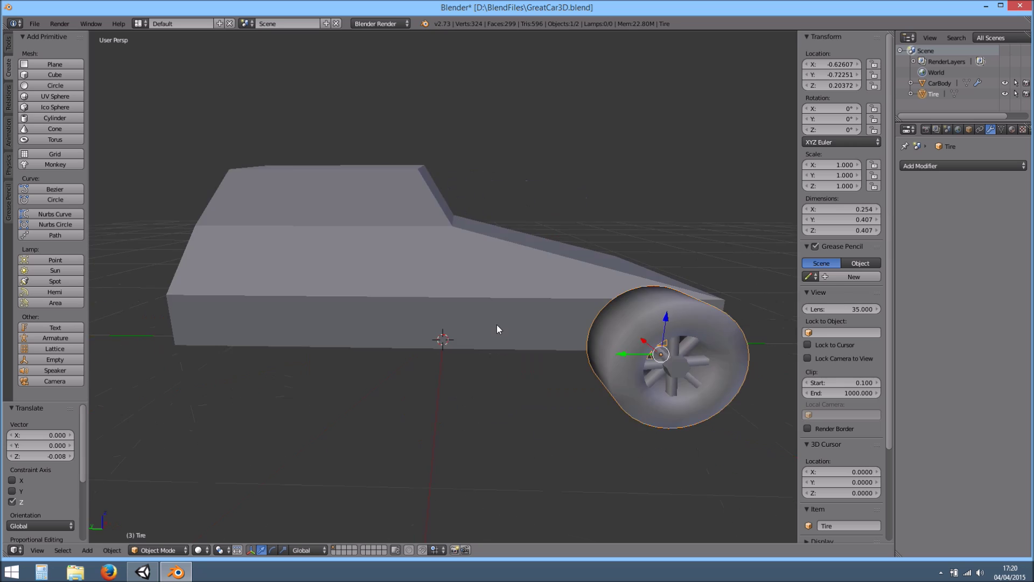
# Save the blend file and export the model as FBX over GreatCar3D.fbx in the Unity project's Models folder
pyautogui.scroll(-4, 494, 321)
pyautogui.hotkey('ctrl', 's')
pyautogui.click(493, 316)
pyautogui.click(34, 24)
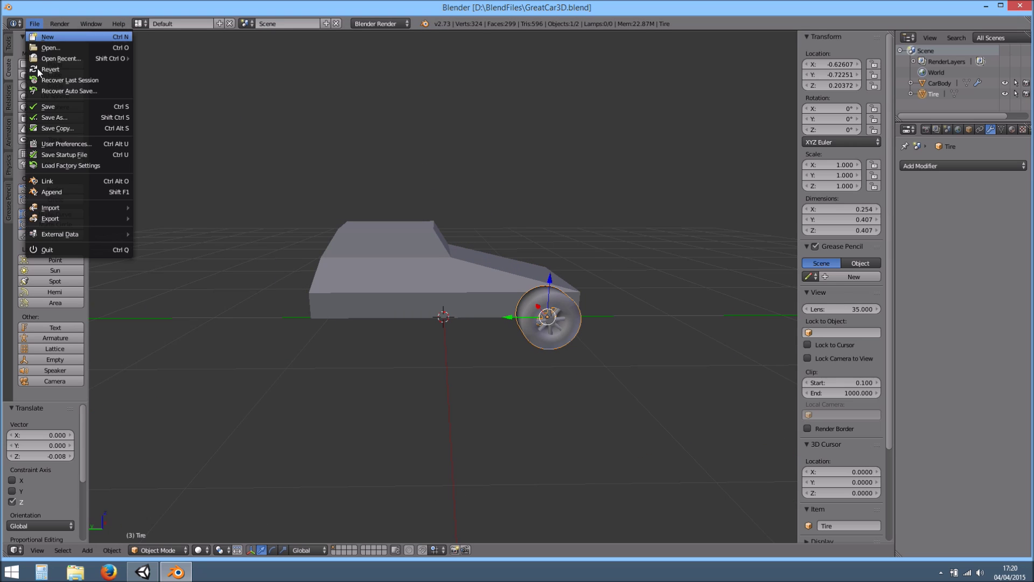
pyautogui.moveTo(60, 218)
pyautogui.click(167, 272)
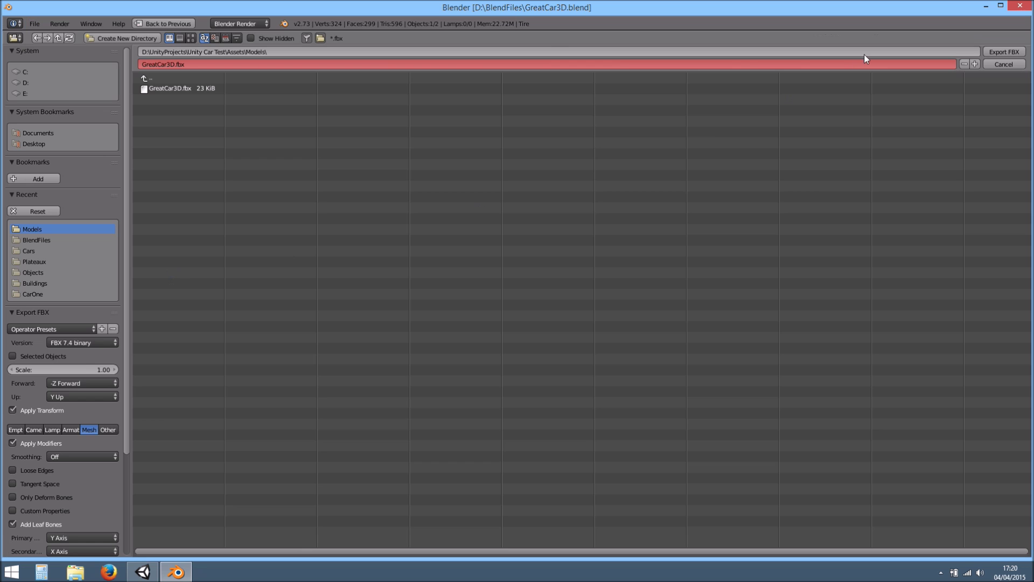
pyautogui.click(987, 51)
# Switch to Unity and raise the four tire meshes, TireFL through TireRL, to a Y position of 0.206
pyautogui.click(986, 6)
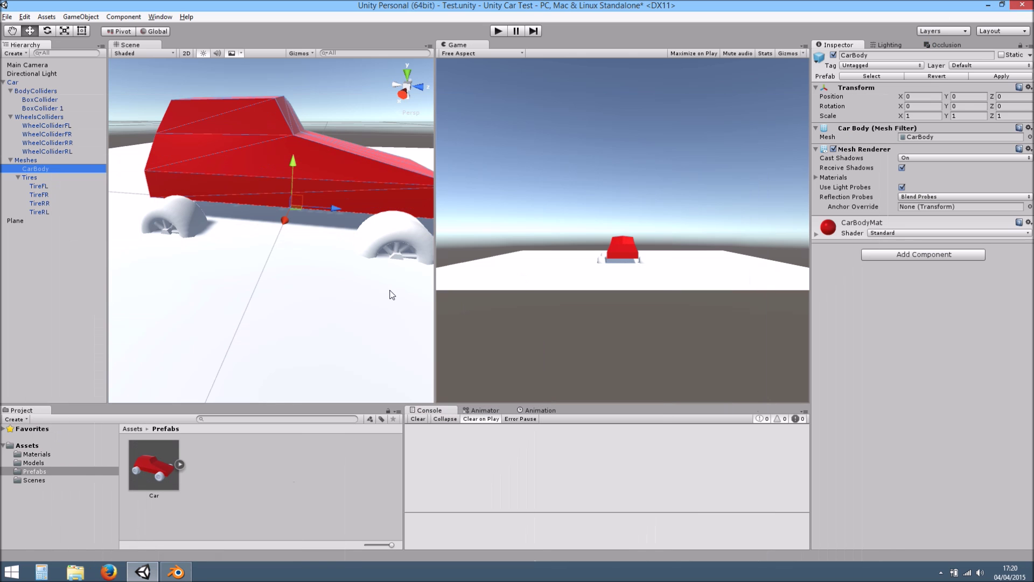
pyautogui.keyDown('alt'); pyautogui.moveTo(327, 229); pyautogui.dragTo(347, 247, button='right'); pyautogui.keyUp('alt')
pyautogui.keyDown('alt'); pyautogui.moveTo(346, 248); pyautogui.dragTo(339, 234); pyautogui.keyUp('alt')
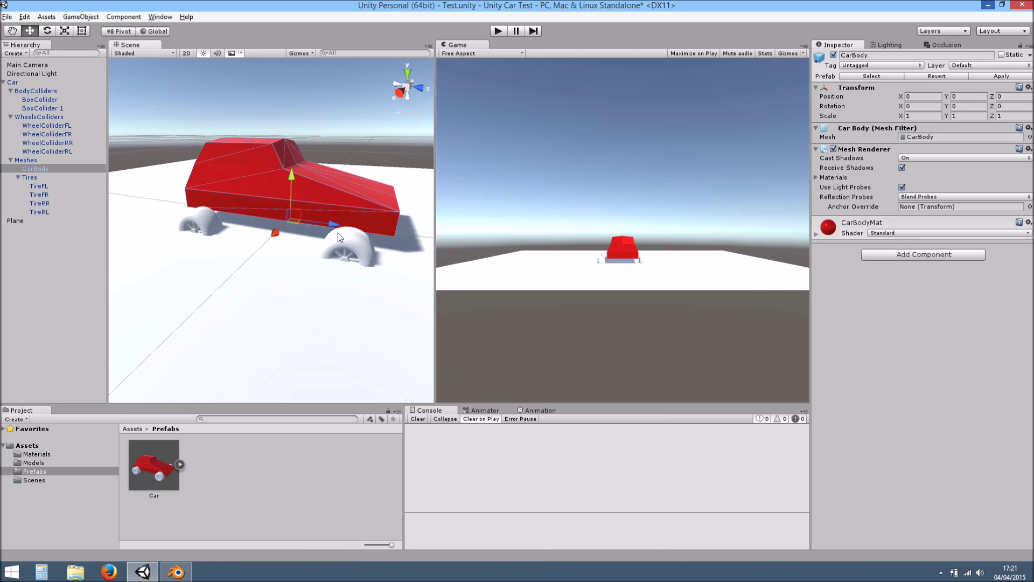
pyautogui.click(44, 186)
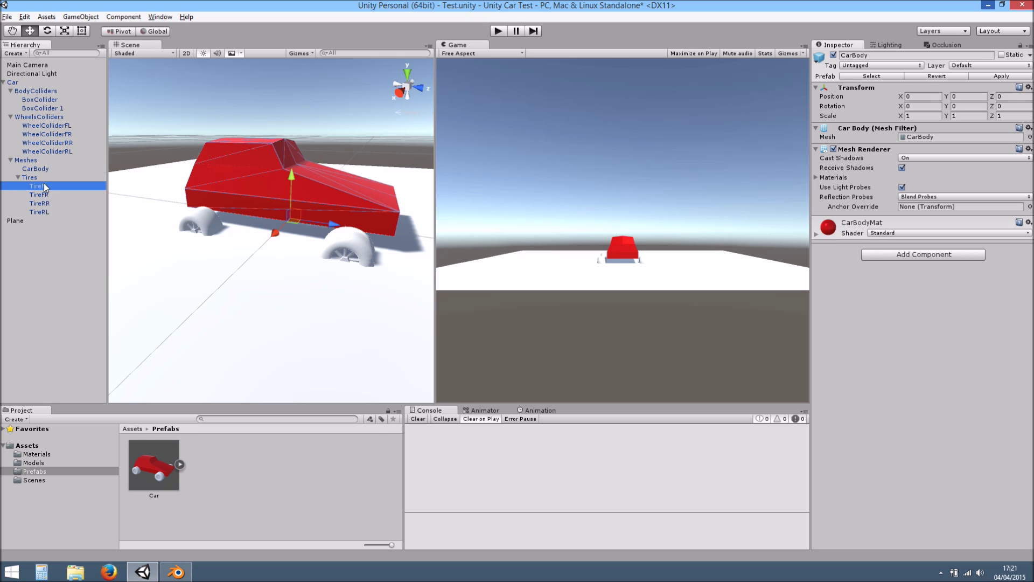
pyautogui.keyDown('shift'); pyautogui.click(40, 212); pyautogui.keyUp('shift')
pyautogui.moveTo(365, 165); pyautogui.dragTo(318, 135)
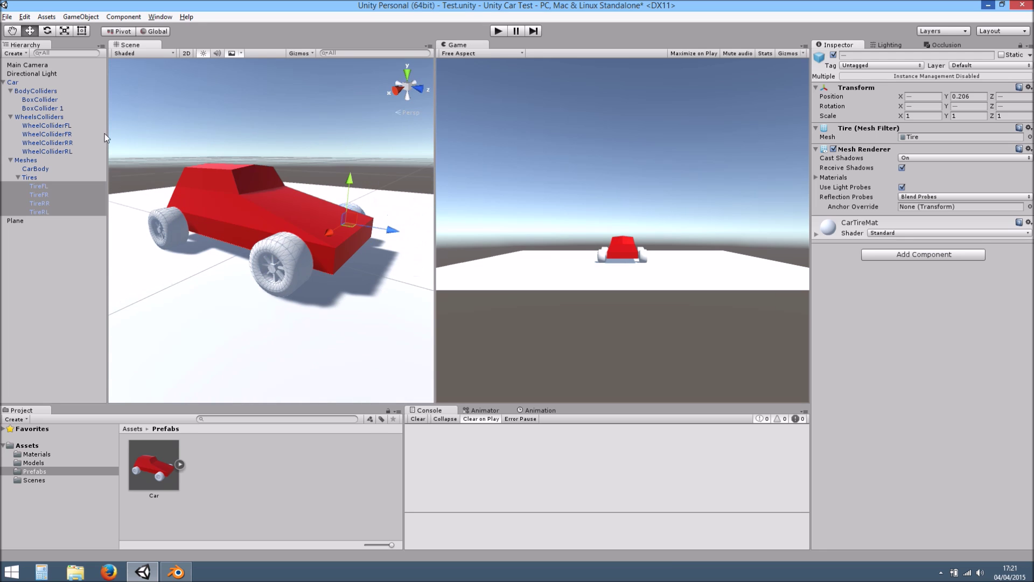
# Raise BoxCollider and BoxCollider 1 together to surround the raised car body, with BoxCollider at Y 0.303
pyautogui.click(34, 99)
pyautogui.keyDown('shift'); pyautogui.click(40, 108); pyautogui.keyUp('shift')
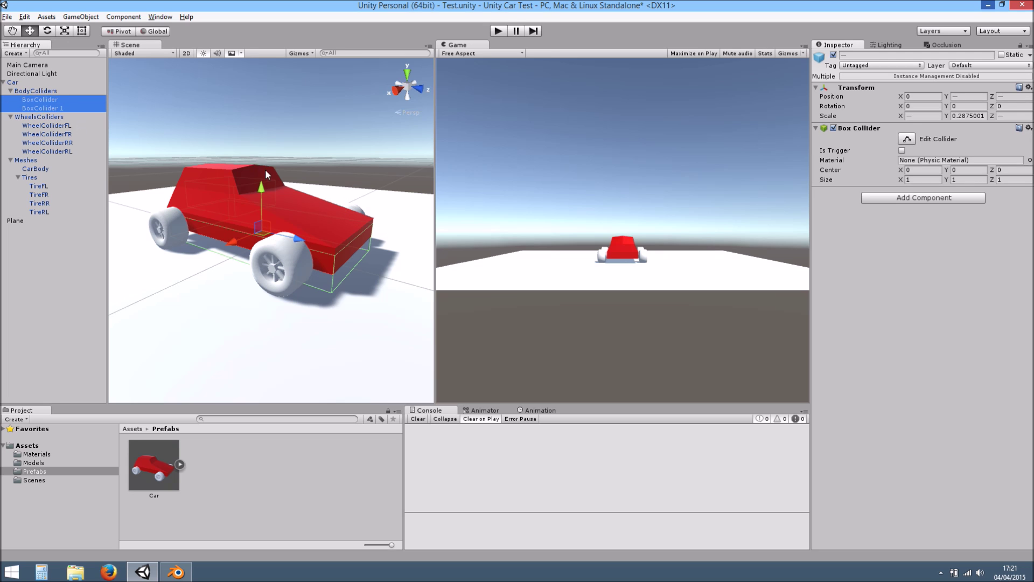
pyautogui.scroll(3, 256, 167)
pyautogui.moveTo(263, 187); pyautogui.dragTo(265, 174)
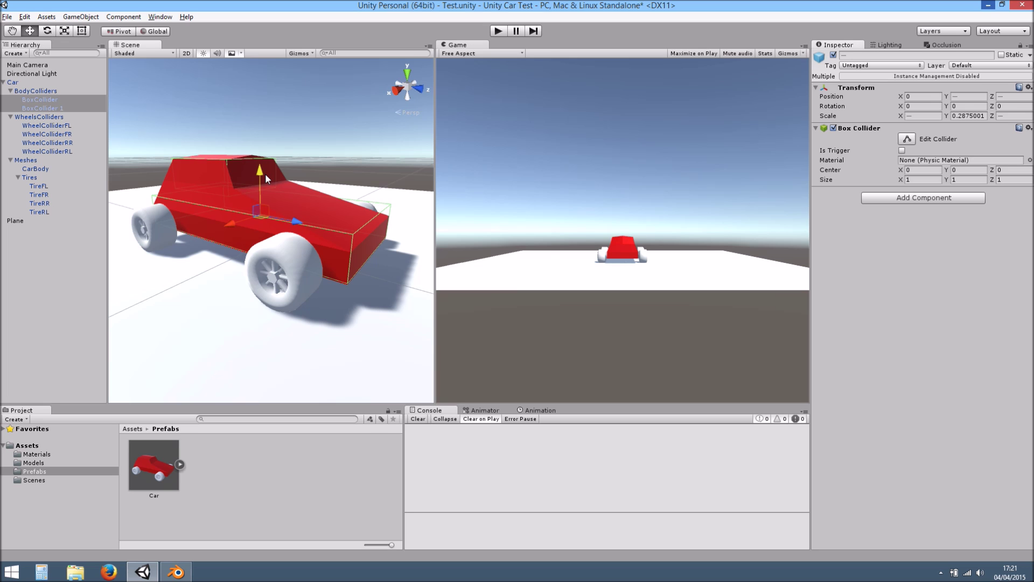
pyautogui.keyDown('alt'); pyautogui.moveTo(266, 174); pyautogui.dragTo(308, 211); pyautogui.keyUp('alt')
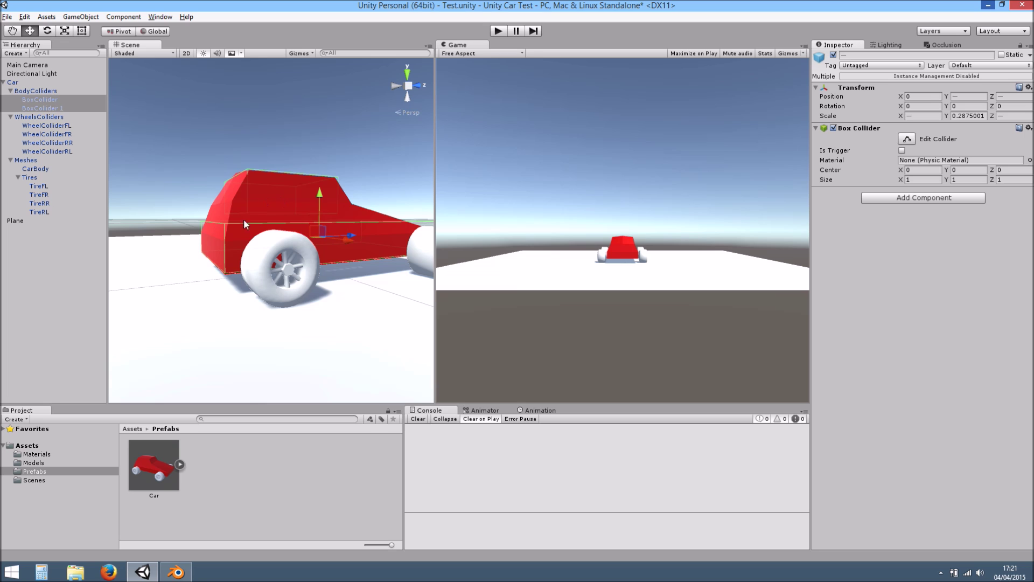
# Select all four wheel colliders and, in a wireframe right side view, raise them to Y 0.357 to match the tires
pyautogui.click(56, 127)
pyautogui.keyDown('shift'); pyautogui.click(54, 152); pyautogui.keyUp('shift')
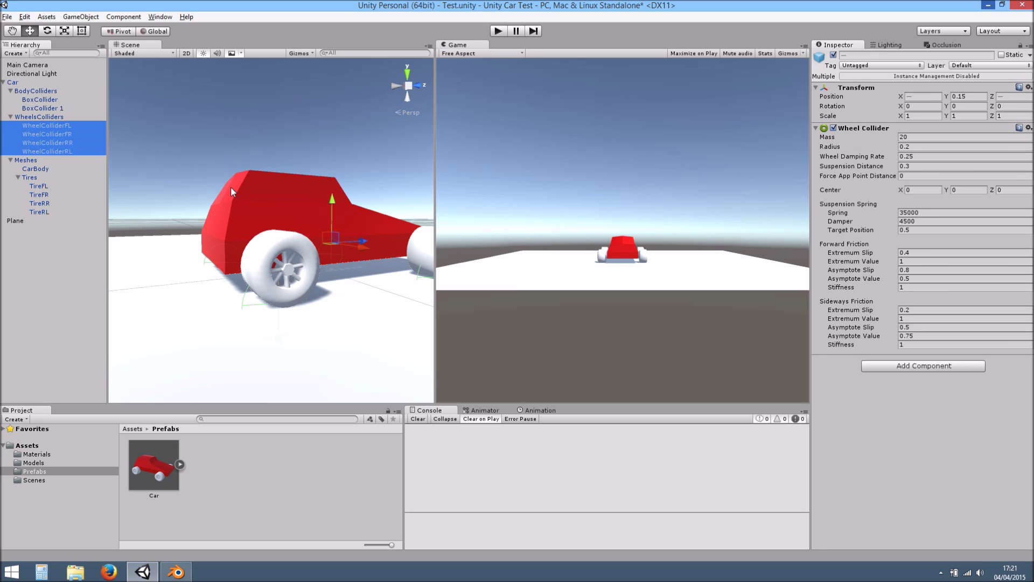
pyautogui.keyDown('alt'); pyautogui.moveTo(418, 105); pyautogui.dragTo(394, 146); pyautogui.keyUp('alt')
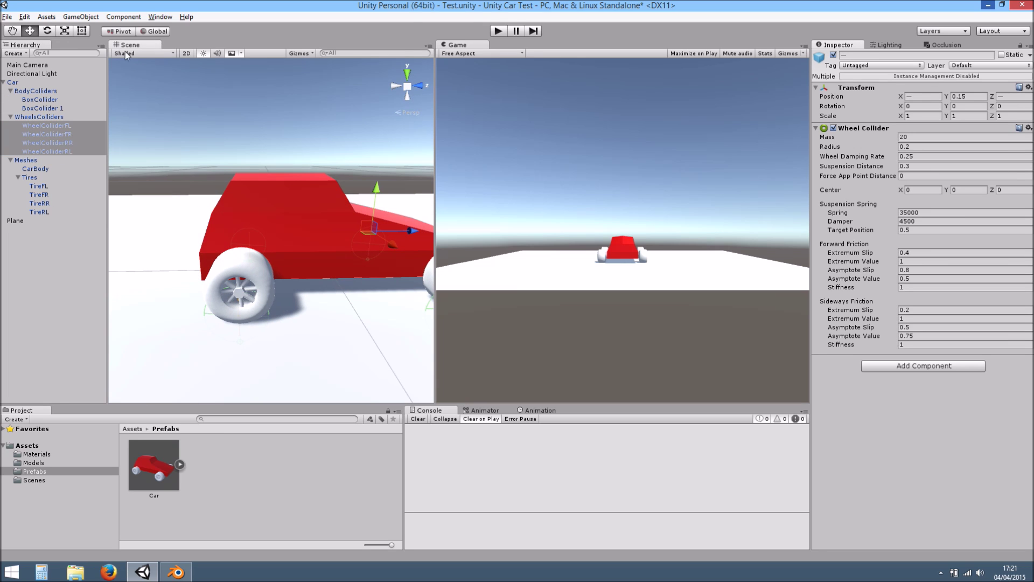
pyautogui.click(143, 53)
pyautogui.click(153, 82)
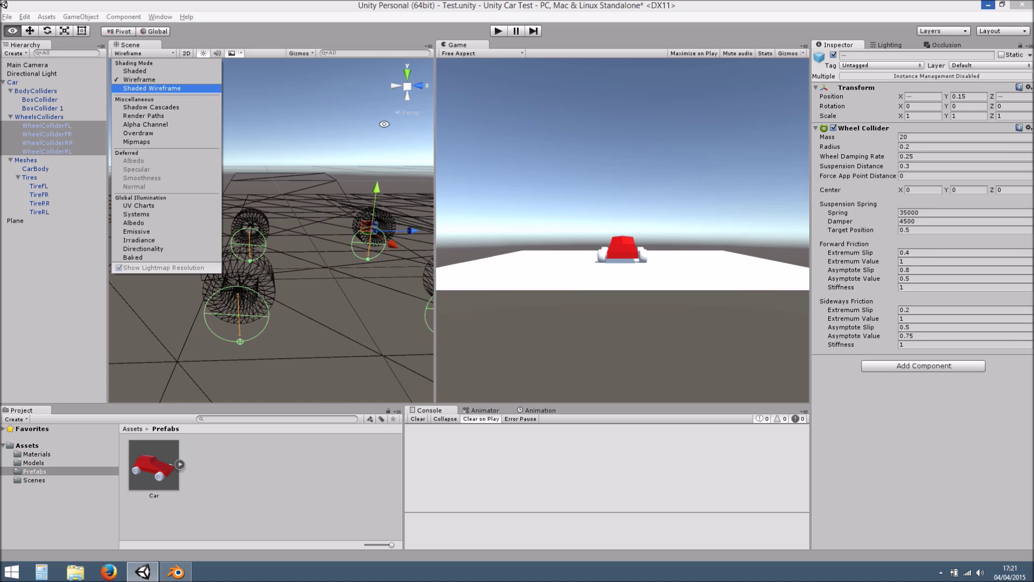
pyautogui.keyDown('alt'); pyautogui.moveTo(412, 84); pyautogui.dragTo(394, 100); pyautogui.keyUp('alt')
pyautogui.click(412, 88)
pyautogui.click(410, 88)
pyautogui.scroll(3, 283, 243)
pyautogui.moveTo(431, 235); pyautogui.dragTo(318, 236, button='middle')
pyautogui.scroll(1, 317, 235)
pyautogui.moveTo(341, 227); pyautogui.dragTo(347, 189)
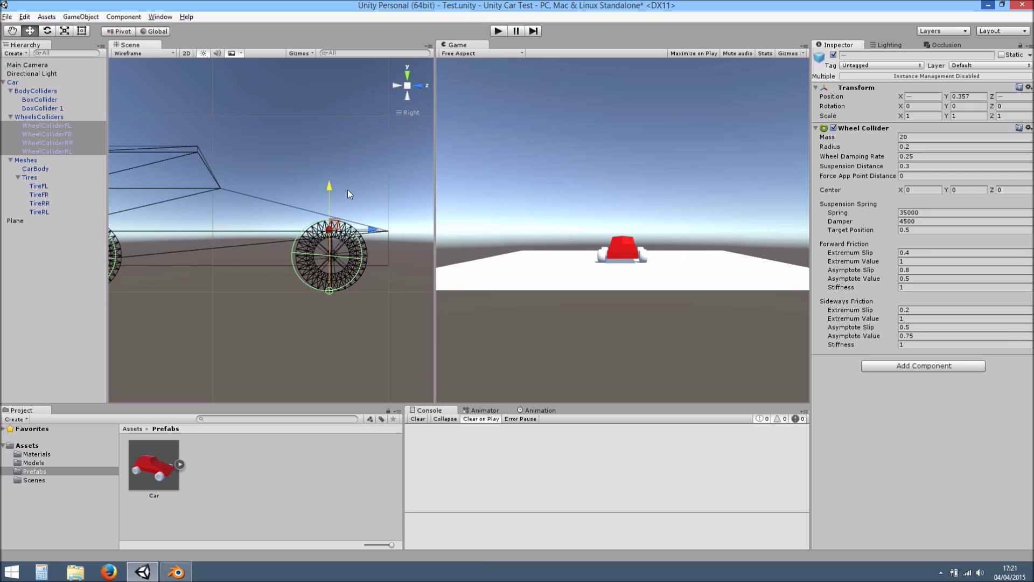
# Move WheelColliderFL and WheelColliderFR forward to Z 0.691, centring them on the front tires
pyautogui.click(70, 125)
pyautogui.keyDown('ctrl'); pyautogui.click(97, 135); pyautogui.keyUp('ctrl')
pyautogui.scroll(2, 345, 237)
pyautogui.moveTo(369, 234); pyautogui.dragTo(269, 242, button='middle')
pyautogui.scroll(3, 269, 242)
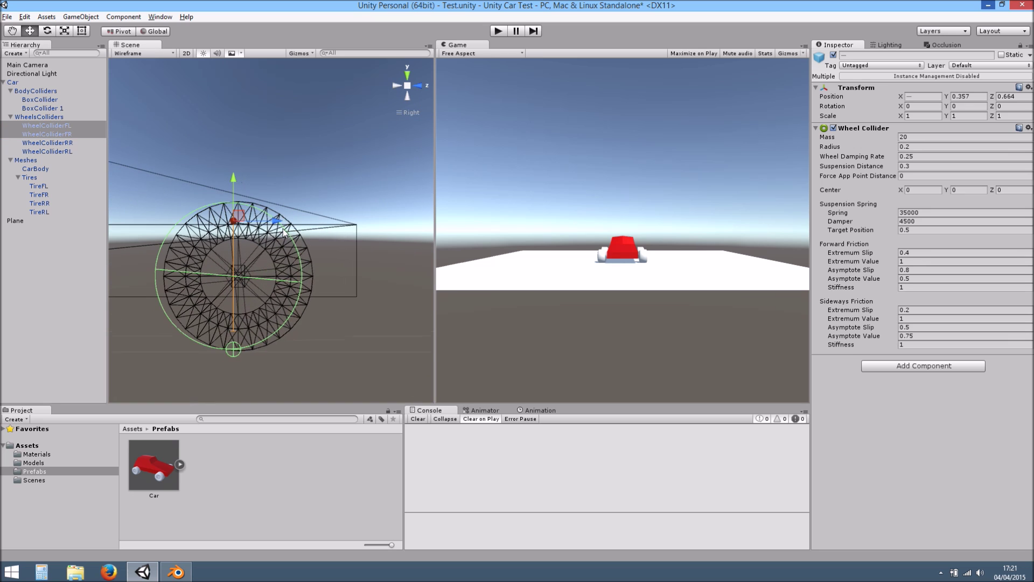
pyautogui.moveTo(274, 221); pyautogui.dragTo(286, 222)
pyautogui.scroll(-4, 282, 219)
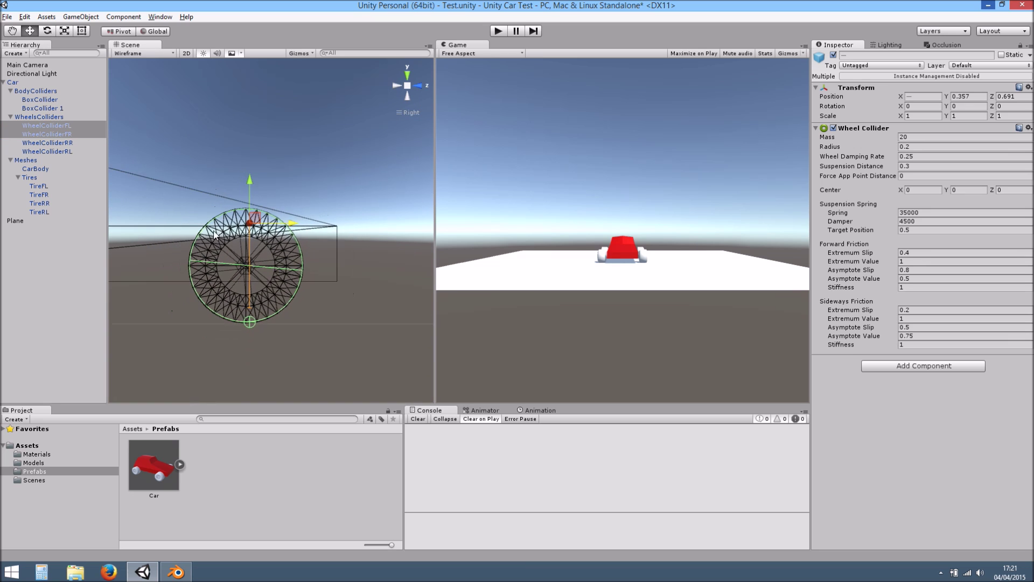
# Move WheelColliderRR and WheelColliderRL to Z -0.708, centring them on the rear tires
pyautogui.moveTo(289, 236); pyautogui.dragTo(358, 235, button='middle')
pyautogui.click(60, 142)
pyautogui.keyDown('shift'); pyautogui.click(63, 151); pyautogui.keyUp('shift')
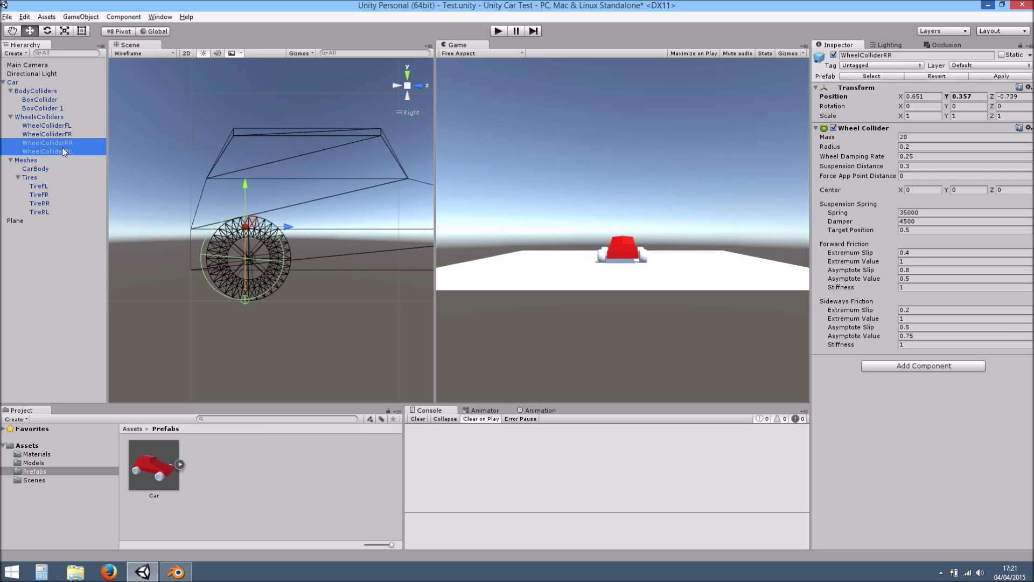
pyautogui.scroll(3, 266, 247)
pyautogui.moveTo(290, 229); pyautogui.dragTo(288, 229)
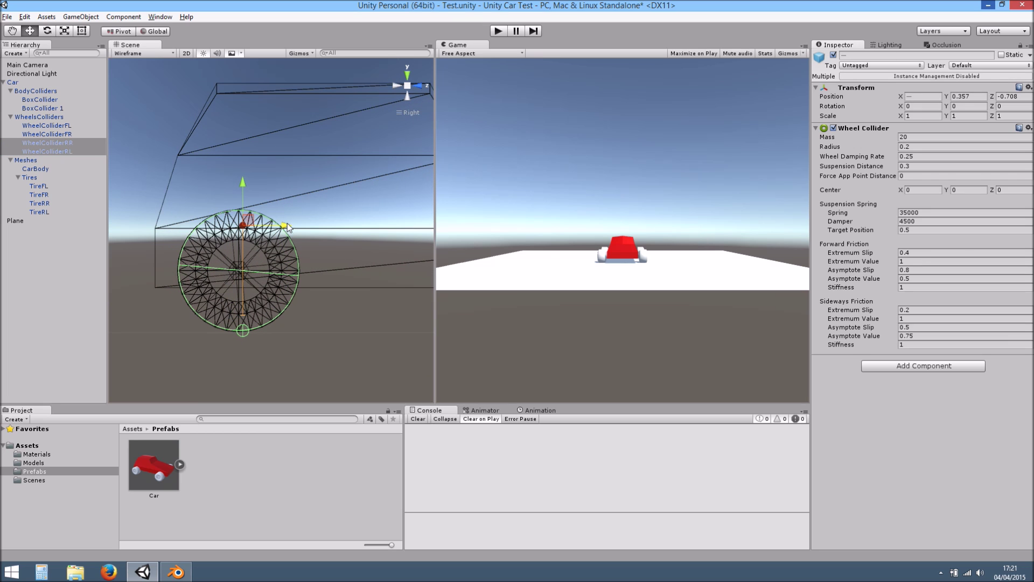
# Check all of the car's collider outlines against its meshes and raise BoxCollider 1 at the cabin to Y 0.685
pyautogui.click(20, 83)
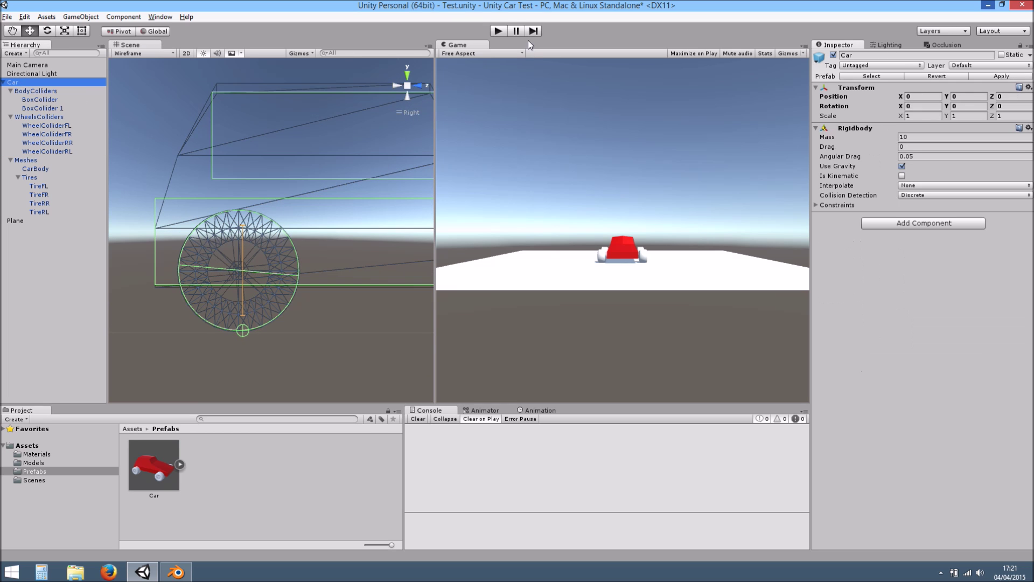
pyautogui.keyDown('alt'); pyautogui.moveTo(384, 147); pyautogui.dragTo(332, 137); pyautogui.keyUp('alt')
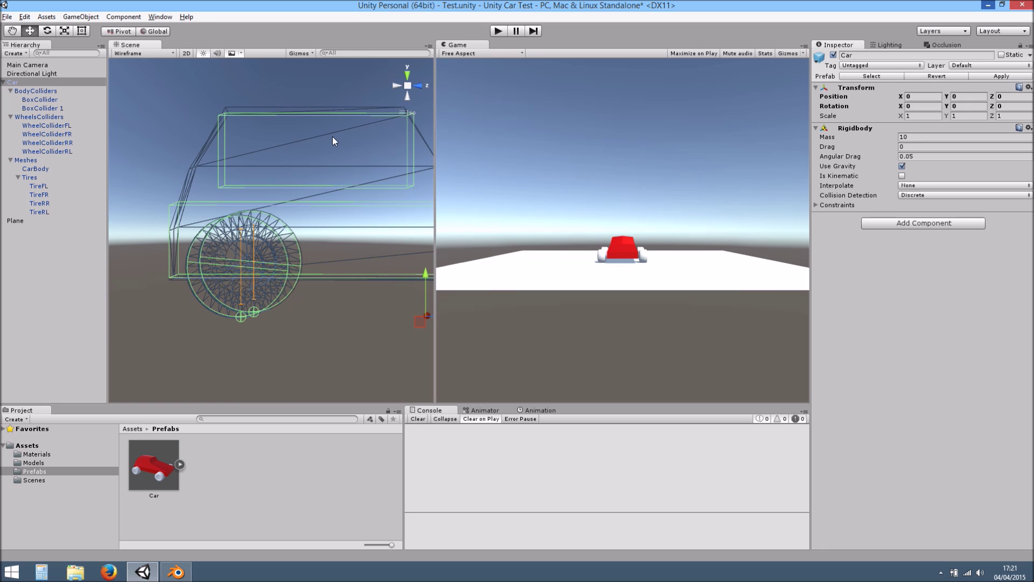
pyautogui.click(277, 116)
pyautogui.click(53, 106)
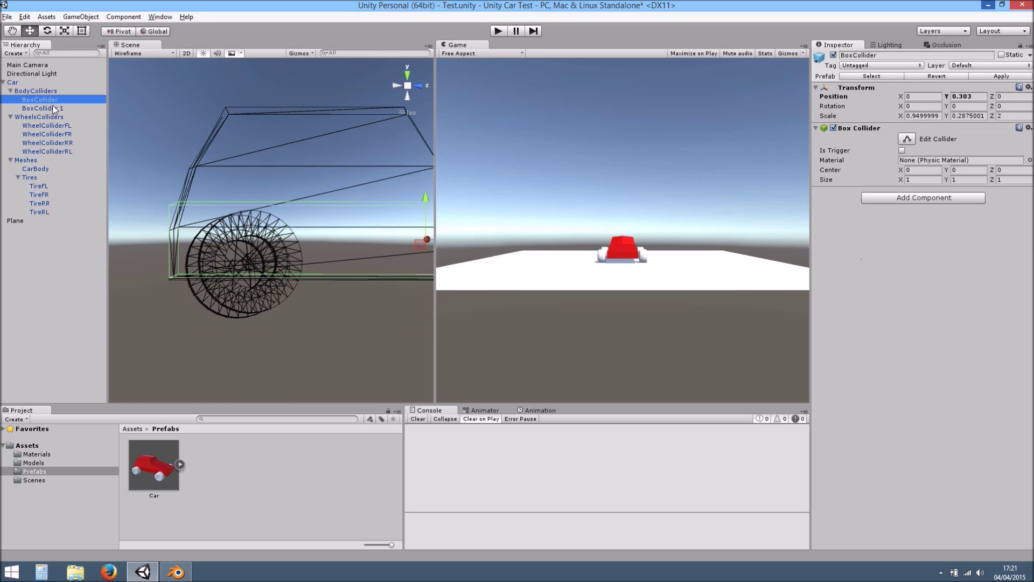
pyautogui.keyDown('alt'); pyautogui.moveTo(397, 125); pyautogui.dragTo(346, 205); pyautogui.keyUp('alt')
pyautogui.click(404, 90)
pyautogui.moveTo(317, 109); pyautogui.dragTo(255, 275)
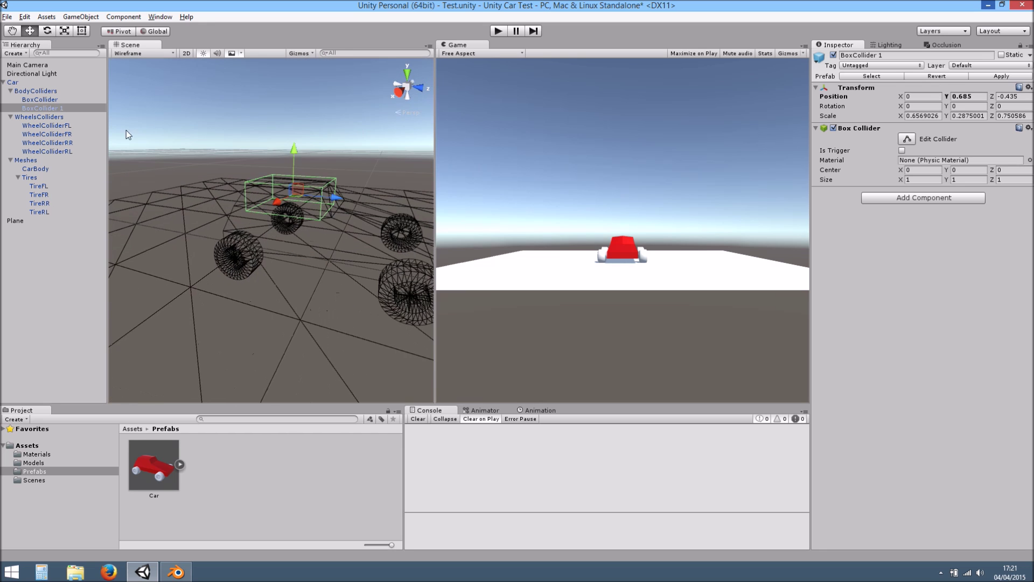
# In Shaded Wireframe display, lower BoxCollider 1 to Y 0.67 on the cabin and save the scene
pyautogui.click(137, 53)
pyautogui.click(151, 88)
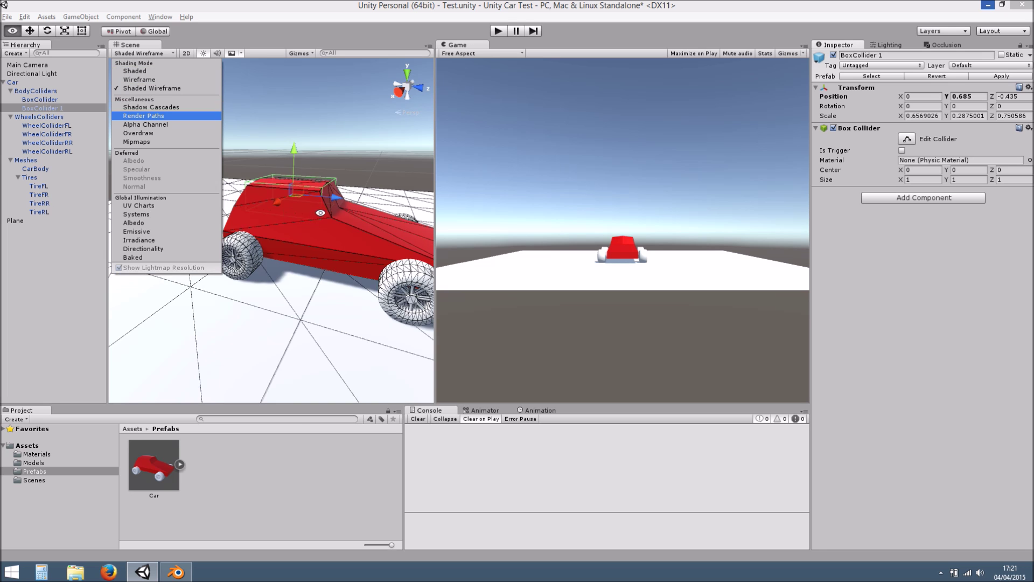
pyautogui.keyDown('alt'); pyautogui.moveTo(221, 134); pyautogui.dragTo(234, 147, button='right'); pyautogui.keyUp('alt')
pyautogui.moveTo(225, 129); pyautogui.dragTo(308, 227)
pyautogui.scroll(-4, 309, 227)
pyautogui.hotkey('ctrl', 's')
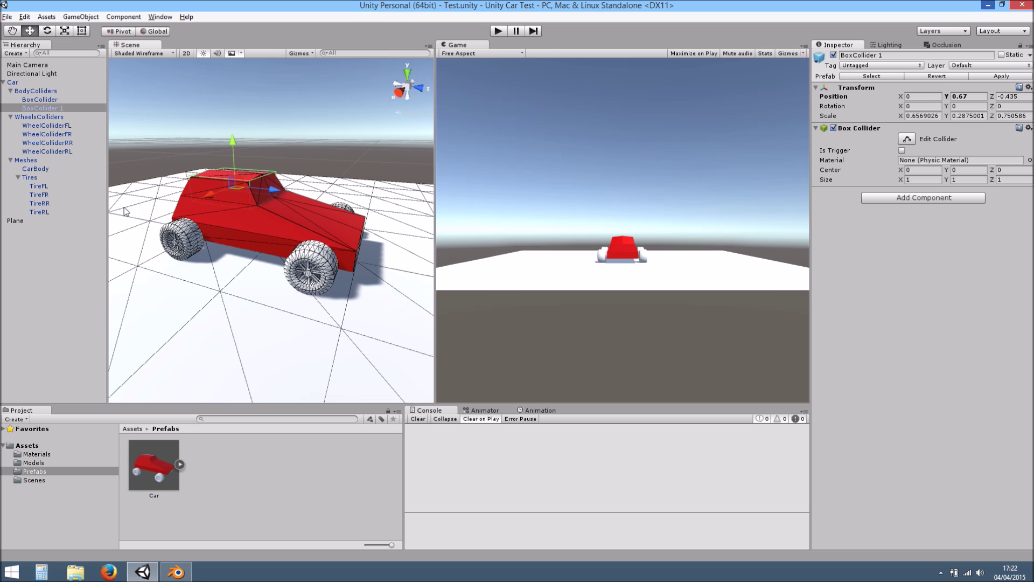
# Select the Main Camera and move it closer behind the car, to Y 1.51 and Z -4.13
pyautogui.keyDown('alt'); pyautogui.click(632, 219); pyautogui.keyUp('alt')
pyautogui.click(34, 67)
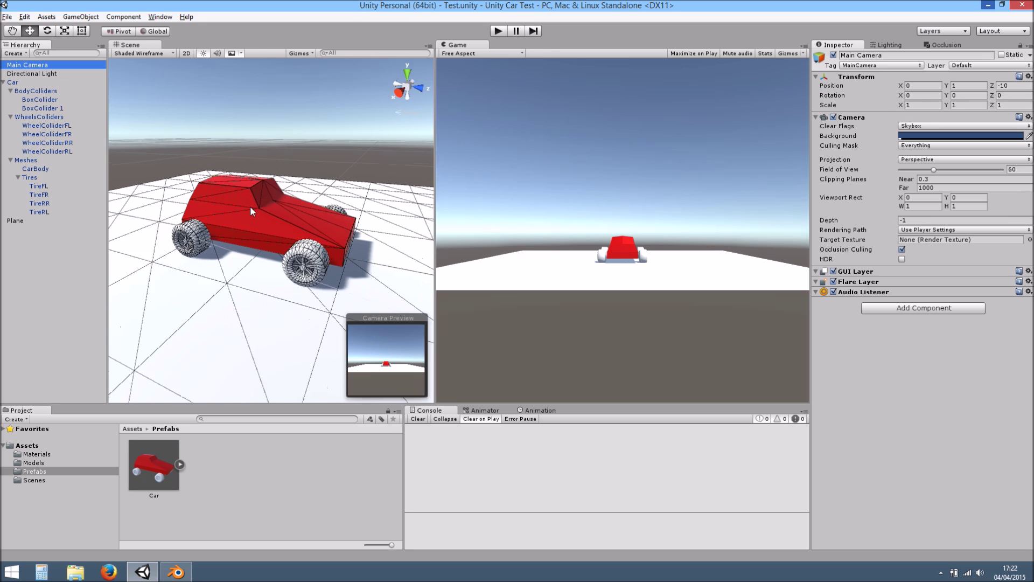
pyautogui.scroll(-5, 264, 209)
pyautogui.moveTo(180, 207); pyautogui.dragTo(233, 211)
pyautogui.moveTo(208, 161); pyautogui.dragTo(211, 153)
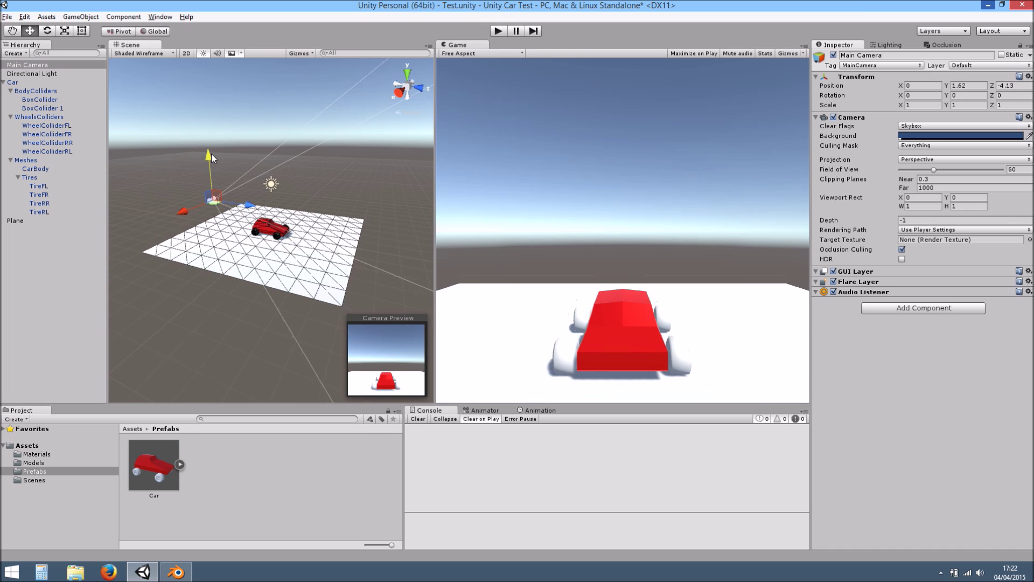
# Pull the Main Camera back from the car to Z -4.48 and save the scene
pyautogui.keyDown('alt'); pyautogui.moveTo(222, 249); pyautogui.dragTo(291, 275); pyautogui.keyUp('alt')
pyautogui.scroll(5, 232, 211)
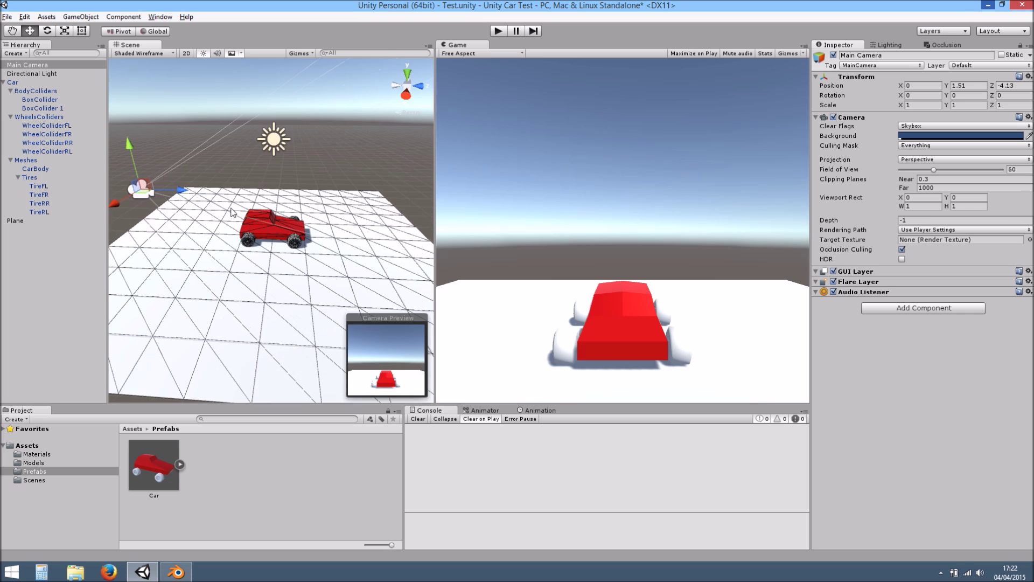
pyautogui.moveTo(180, 193); pyautogui.dragTo(168, 193)
pyautogui.scroll(10, 311, 223)
pyautogui.moveTo(311, 226)
pyautogui.keyDown('alt'); pyautogui.mouseDown()
pyautogui.moveTo(277, 237)
pyautogui.moveTo(322, 237)
pyautogui.moveTo(303, 232)
pyautogui.mouseUp(); pyautogui.keyUp('alt')
pyautogui.scroll(6, 304, 232)
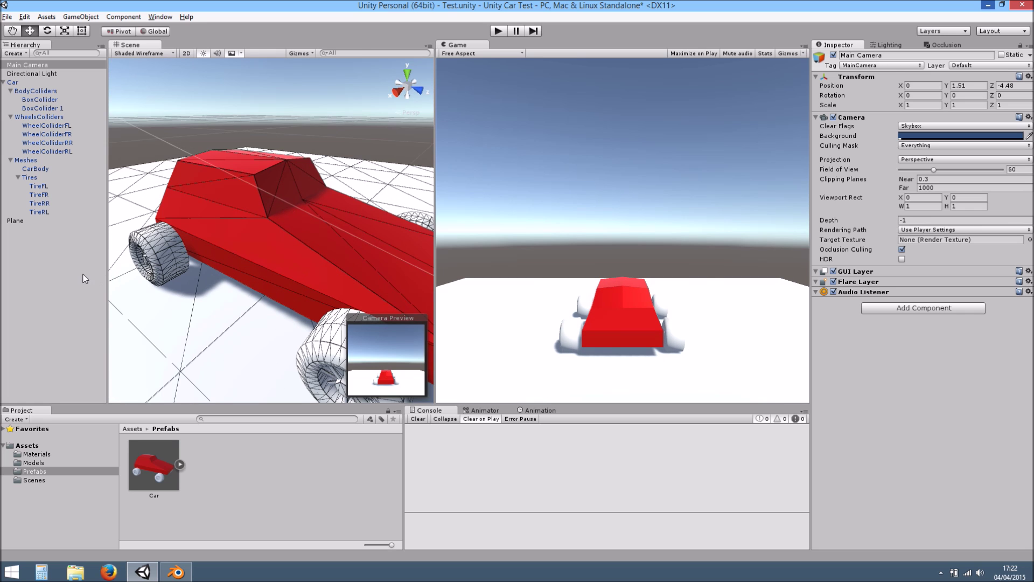
pyautogui.click(84, 276)
pyautogui.scroll(-6, 309, 249)
pyautogui.hotkey('ctrl', 's')
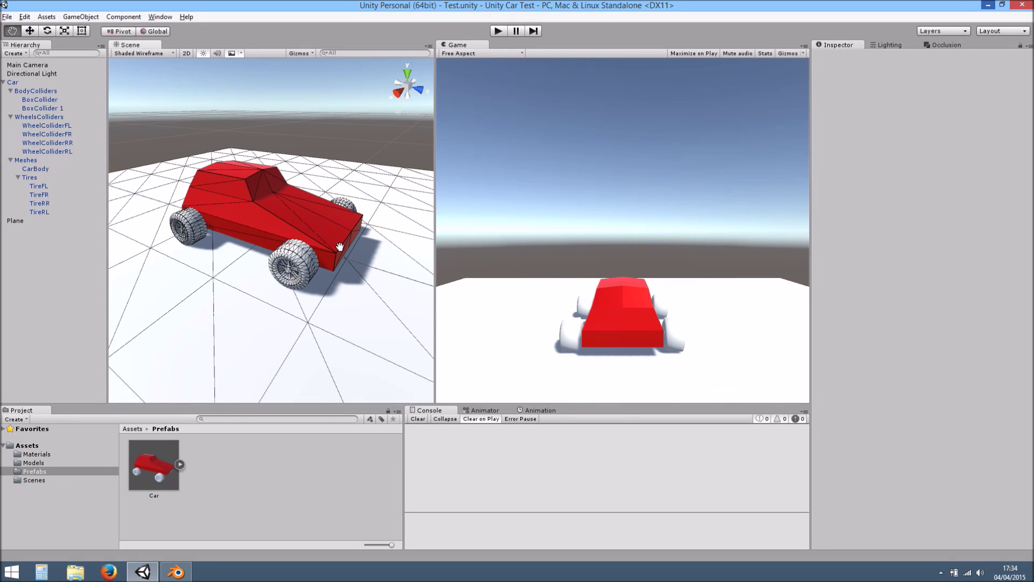
pyautogui.keyDown('alt'); pyautogui.moveTo(338, 247); pyautogui.dragTo(350, 246); pyautogui.keyUp('alt')
pyautogui.click(941, 573)
pyautogui.click(940, 573)
pyautogui.click(941, 573)
pyautogui.click(940, 573)
pyautogui.keyDown('alt'); pyautogui.moveTo(388, 268); pyautogui.dragTo(90, 82); pyautogui.keyUp('alt')
# Collapse the Car's children in the hierarchy and move the car along the ground to about X 0.266, Z 0.412
pyautogui.click(27, 82)
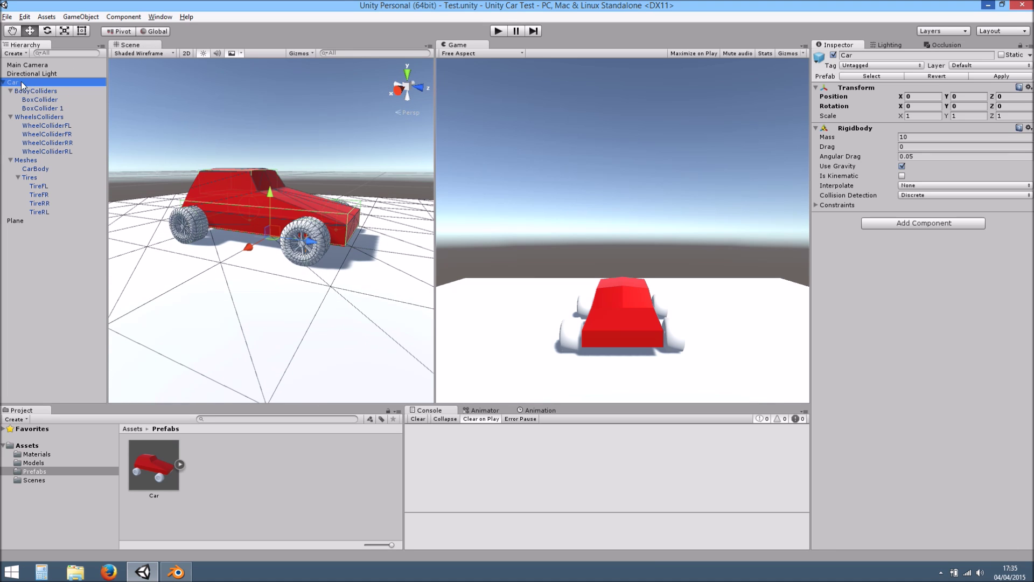
pyautogui.click(4, 81)
pyautogui.press('f')
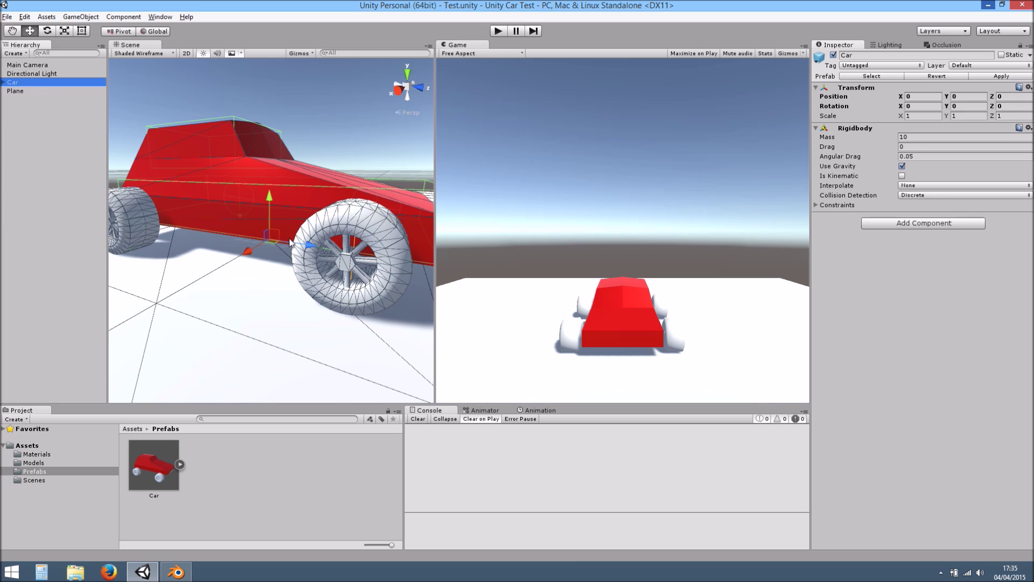
pyautogui.scroll(-8, 320, 213)
pyautogui.keyDown('alt'); pyautogui.moveTo(216, 222); pyautogui.dragTo(220, 288); pyautogui.keyUp('alt')
pyautogui.scroll(-3, 232, 278)
pyautogui.moveTo(259, 245); pyautogui.dragTo(92, 138)
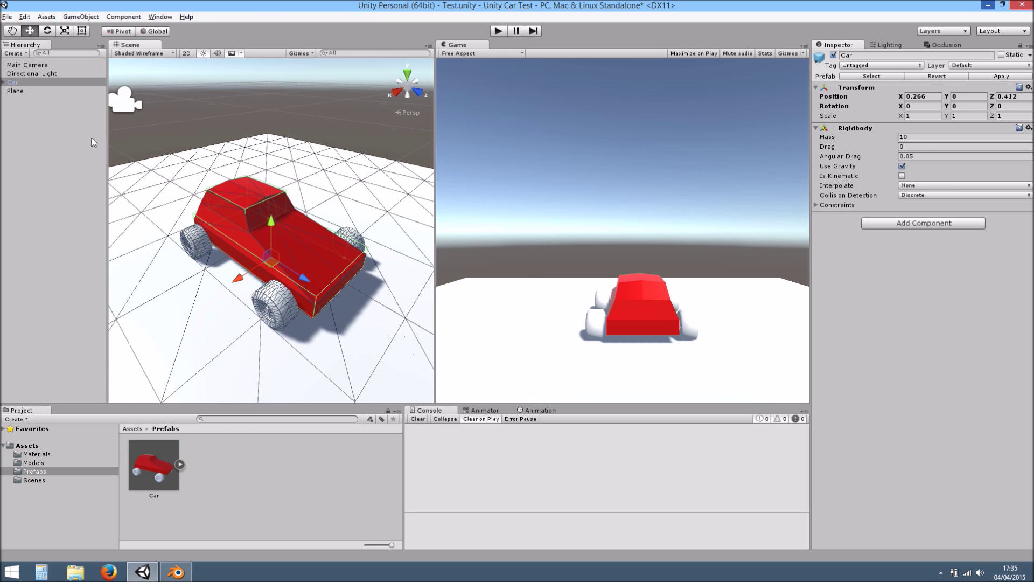
# Enlarge the ground plane uniformly to a scale of about 10.86 around the car
pyautogui.click(18, 92)
pyautogui.press('f')
pyautogui.press('r')
pyautogui.moveTo(268, 236); pyautogui.dragTo(789, 248)
pyautogui.scroll(-5, 280, 215)
pyautogui.moveTo(245, 257)
pyautogui.keyDown('alt'); pyautogui.mouseDown()
pyautogui.moveTo(397, 231)
pyautogui.moveTo(259, 246)
pyautogui.mouseUp(); pyautogui.keyUp('alt')
pyautogui.scroll(3, 308, 217)
pyautogui.scroll(-3, 345, 229)
pyautogui.scroll(7, 322, 231)
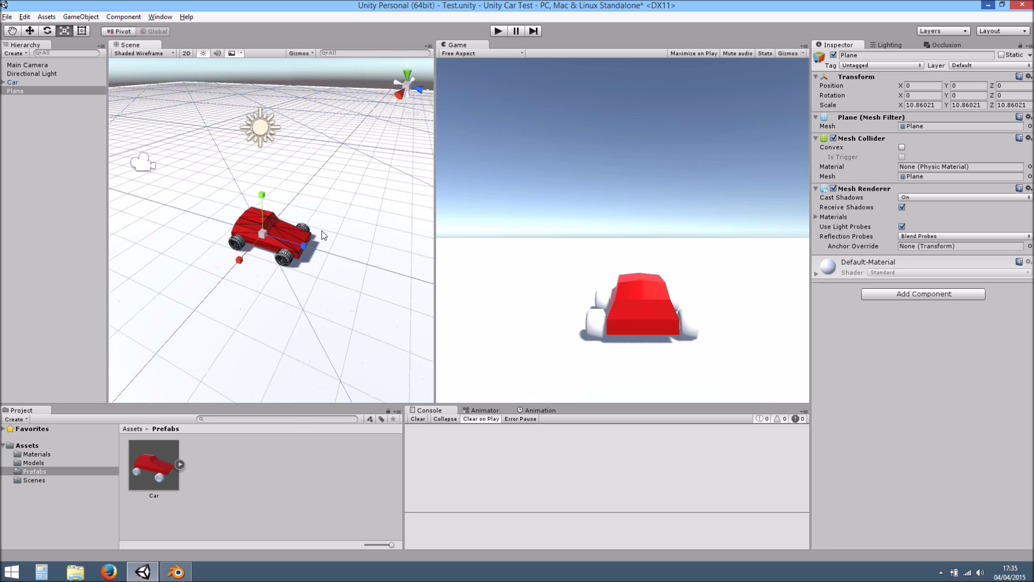
# Raise the Directional Light high above the car
pyautogui.click(65, 73)
pyautogui.press('f')
pyautogui.press('w')
pyautogui.moveTo(264, 145); pyautogui.dragTo(263, 65)
pyautogui.scroll(5, 312, 275)
# Create an empty top-level object in the scene and name it Decorations
pyautogui.click(56, 132)
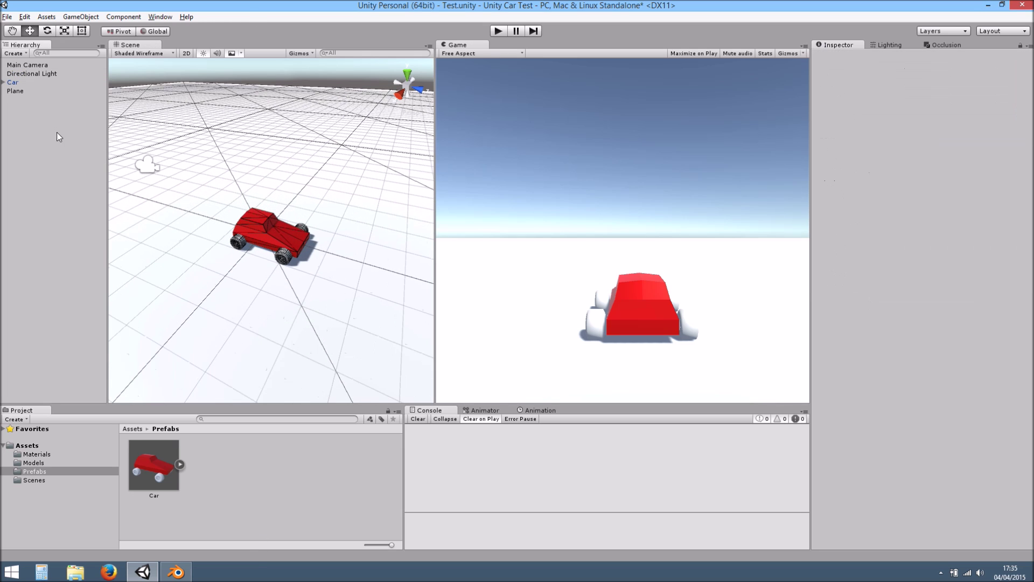
pyautogui.rightClick(30, 139)
pyautogui.click(51, 221)
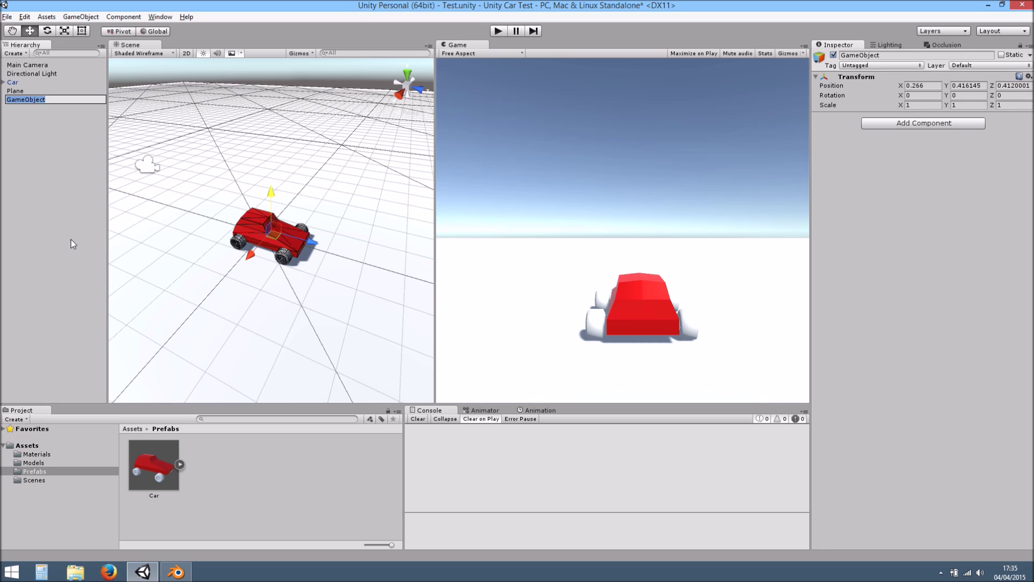
pyautogui.write('Decorations')
pyautogui.press('Return')
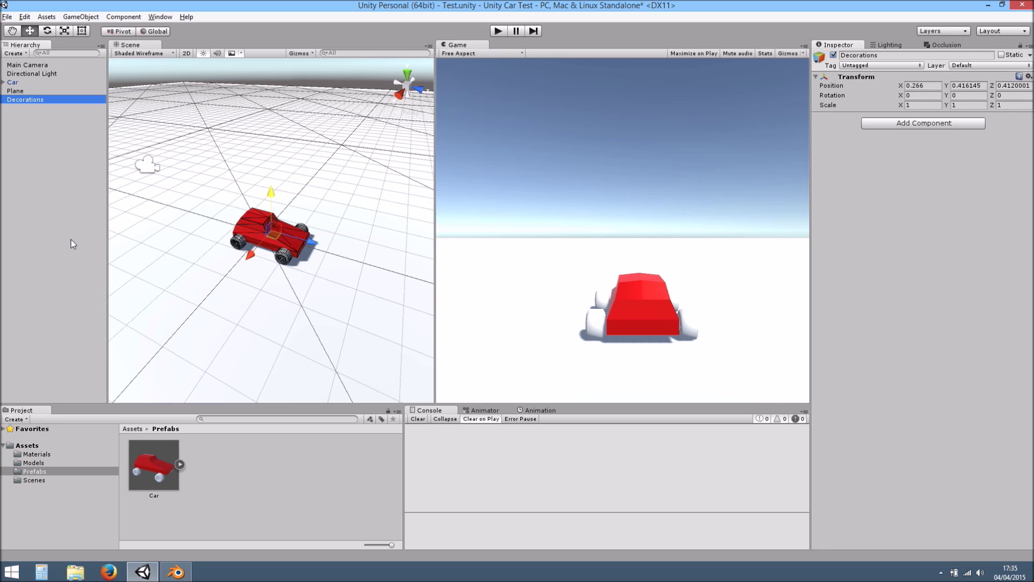
# Rename the ground plane FloorPlane and make it a child of Decorations
pyautogui.click(19, 91)
pyautogui.press('F2')
pyautogui.write('floorPlane')
pyautogui.press('Return')
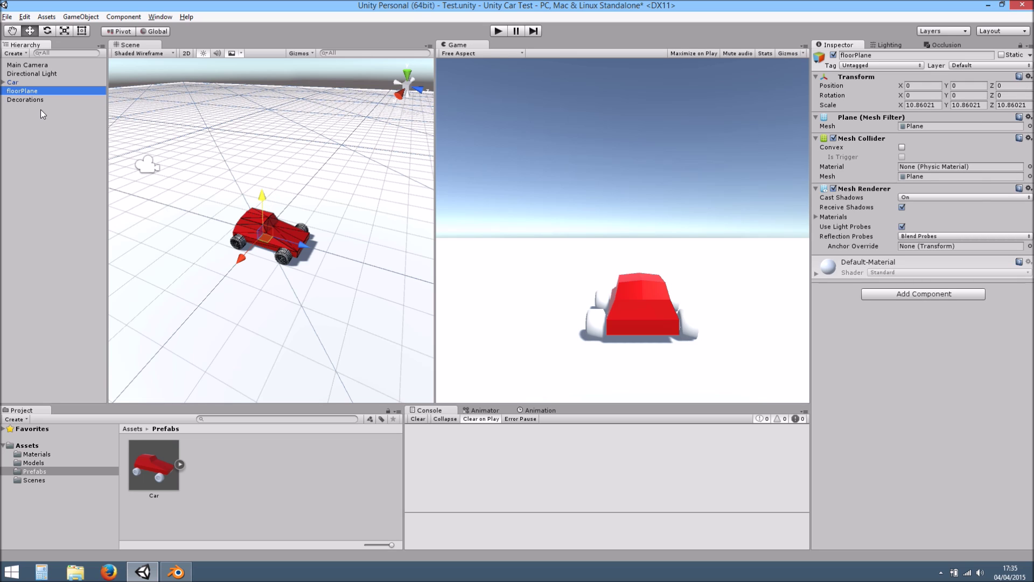
pyautogui.press('F2')
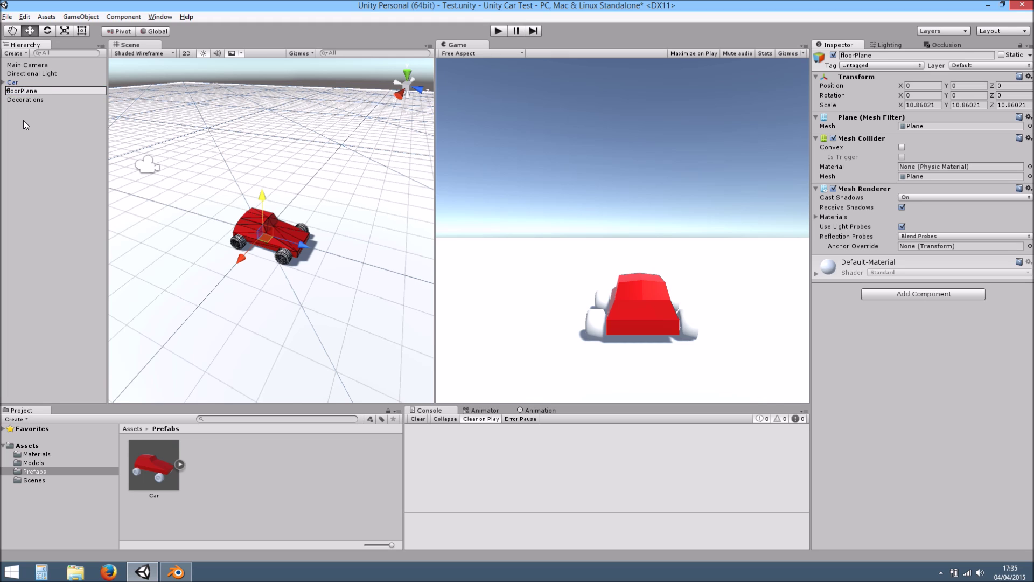
pyautogui.press('Return')
pyautogui.press('F2')
pyautogui.press('Home')
pyautogui.press('Delete')
pyautogui.write('F')
pyautogui.press('Return')
pyautogui.moveTo(28, 91); pyautogui.dragTo(34, 98)
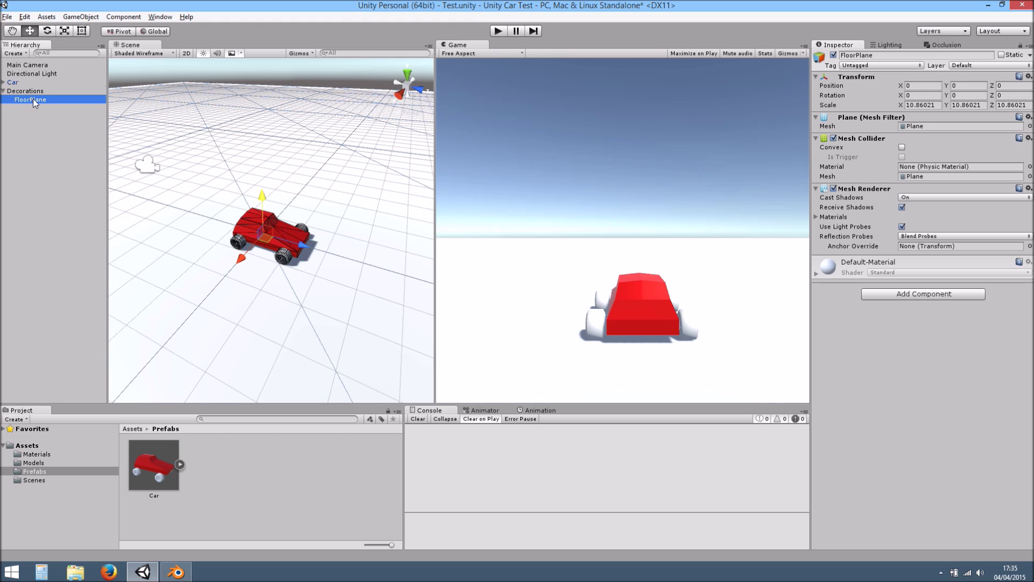
# Create a cube as a child of Decorations and move it away from the car to about X -4.4, Z 2.96
pyautogui.rightClick(31, 91)
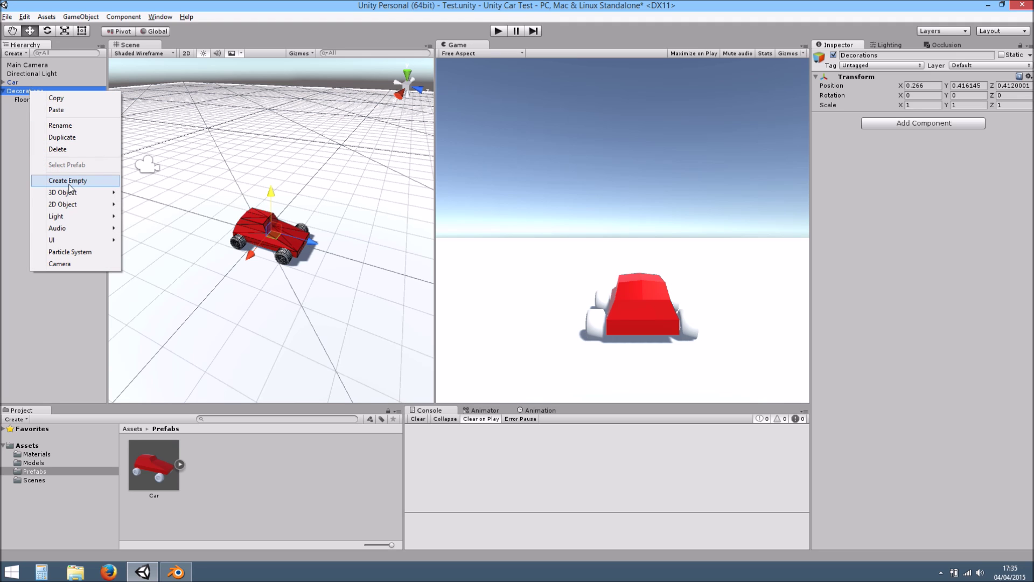
pyautogui.moveTo(70, 192)
pyautogui.click(141, 192)
pyautogui.moveTo(300, 237); pyautogui.dragTo(192, 218)
pyautogui.scroll(-4, 249, 238)
pyautogui.keyDown('alt'); pyautogui.moveTo(244, 254); pyautogui.dragTo(317, 180); pyautogui.keyUp('alt')
pyautogui.keyDown('alt'); pyautogui.moveTo(253, 252); pyautogui.dragTo(263, 183); pyautogui.keyUp('alt')
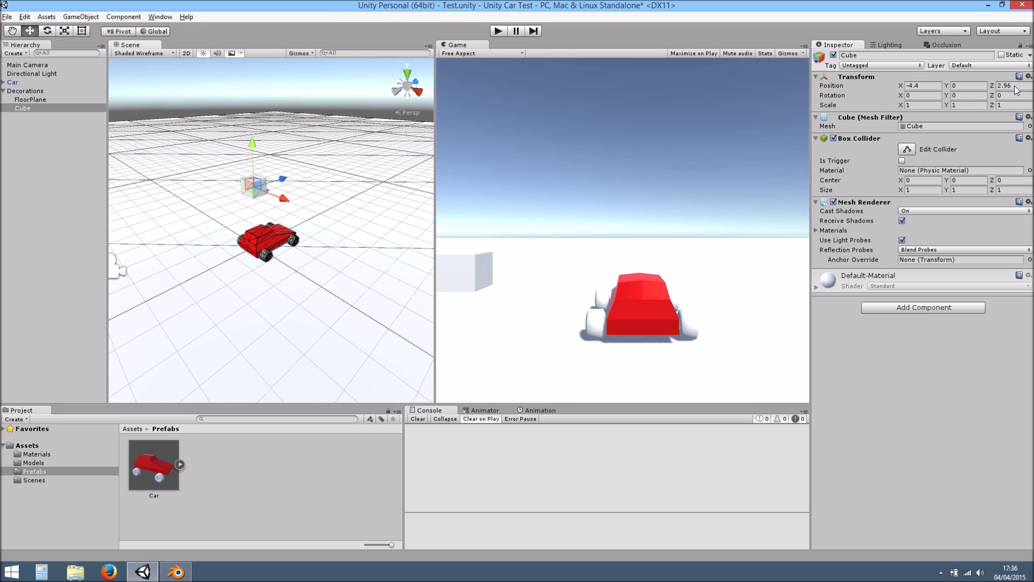
# Reset the cube's transform and try its height at Y 0.5
pyautogui.click(1026, 79)
pyautogui.click(998, 80)
pyautogui.click(1029, 77)
pyautogui.click(928, 88)
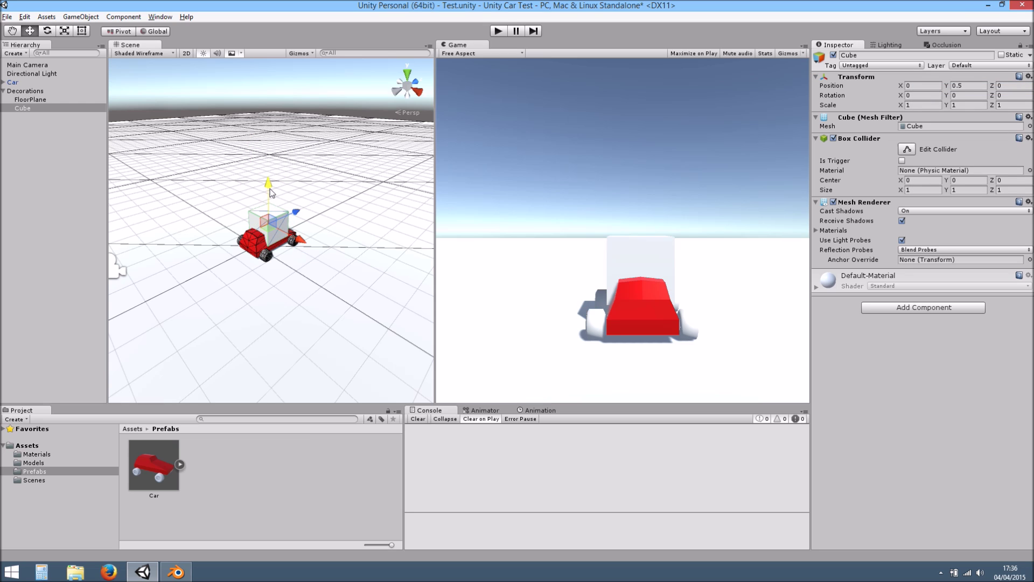
pyautogui.keyDown('alt'); pyautogui.moveTo(273, 191); pyautogui.dragTo(215, 170); pyautogui.keyUp('alt')
pyautogui.keyDown('alt'); pyautogui.scroll(5, 248, 188); pyautogui.keyUp('alt')
# Reset the transforms of the Decorations parent and its FloorPlane child
pyautogui.click(46, 91)
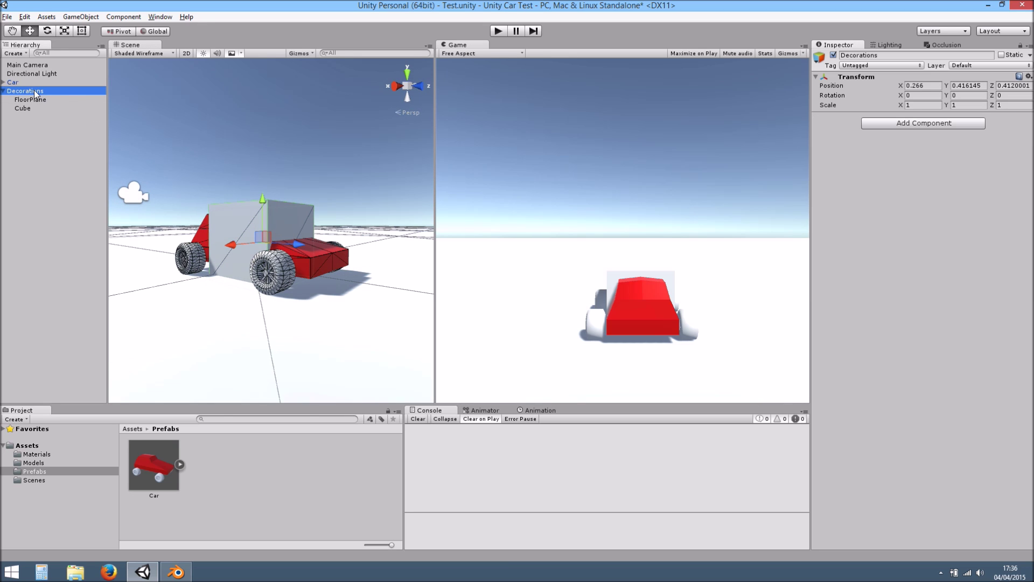
pyautogui.click(1029, 76)
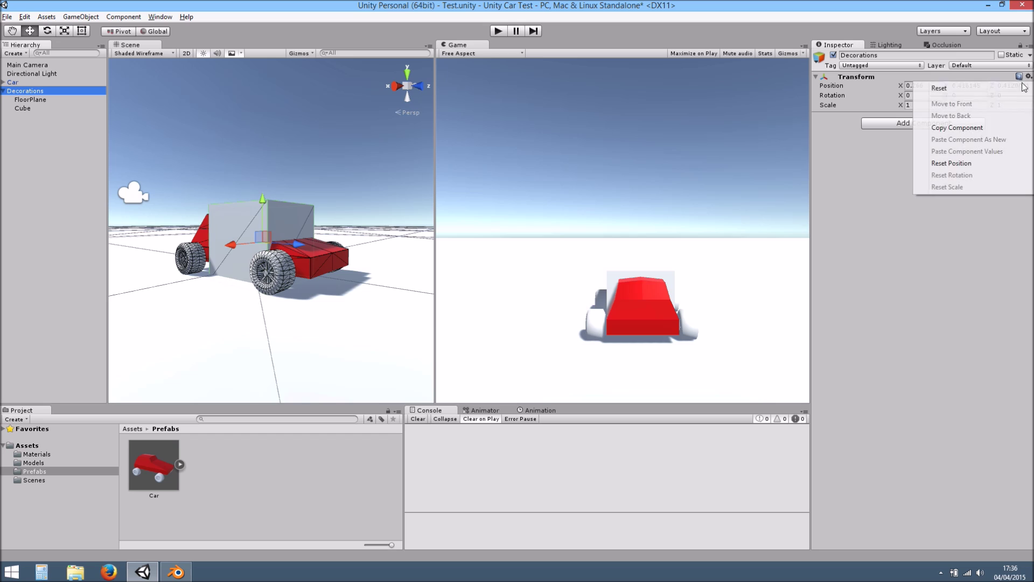
pyautogui.click(929, 89)
pyautogui.click(46, 99)
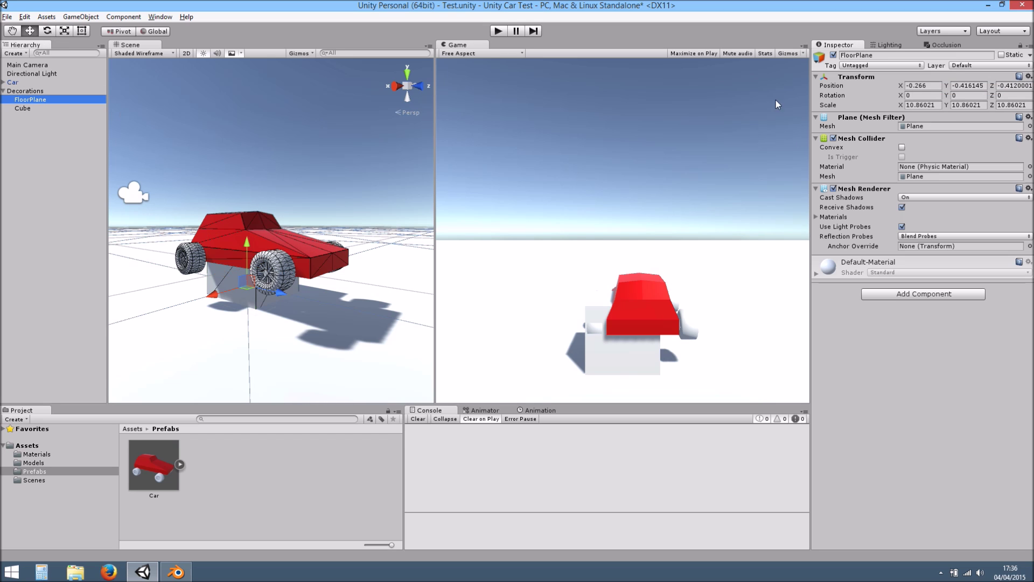
pyautogui.click(1029, 76)
pyautogui.click(929, 88)
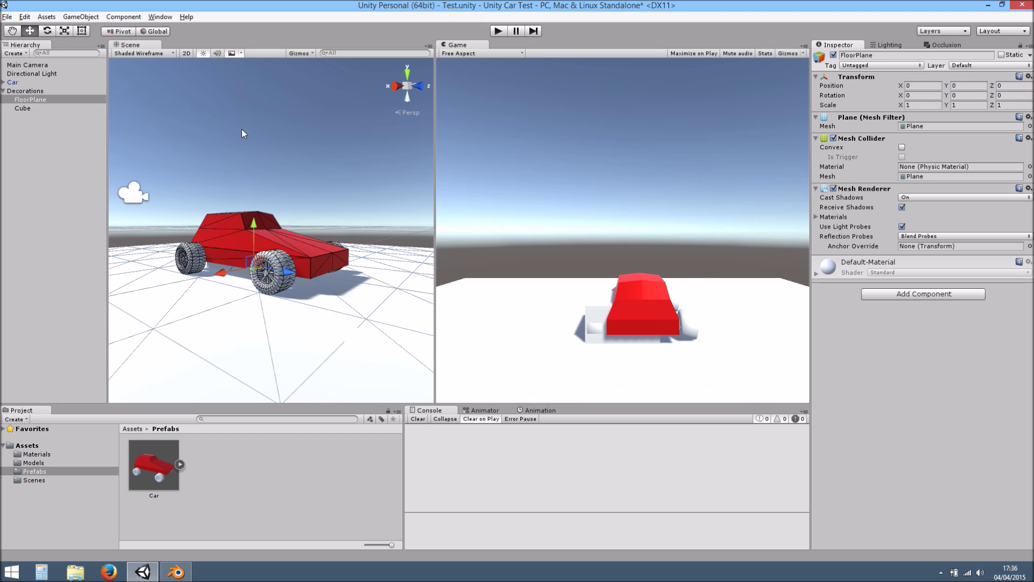
# Set the FloorPlane's X and Z scale to 100
pyautogui.scroll(-3, 323, 205)
pyautogui.keyDown('alt'); pyautogui.moveTo(330, 215); pyautogui.dragTo(391, 250); pyautogui.keyUp('alt')
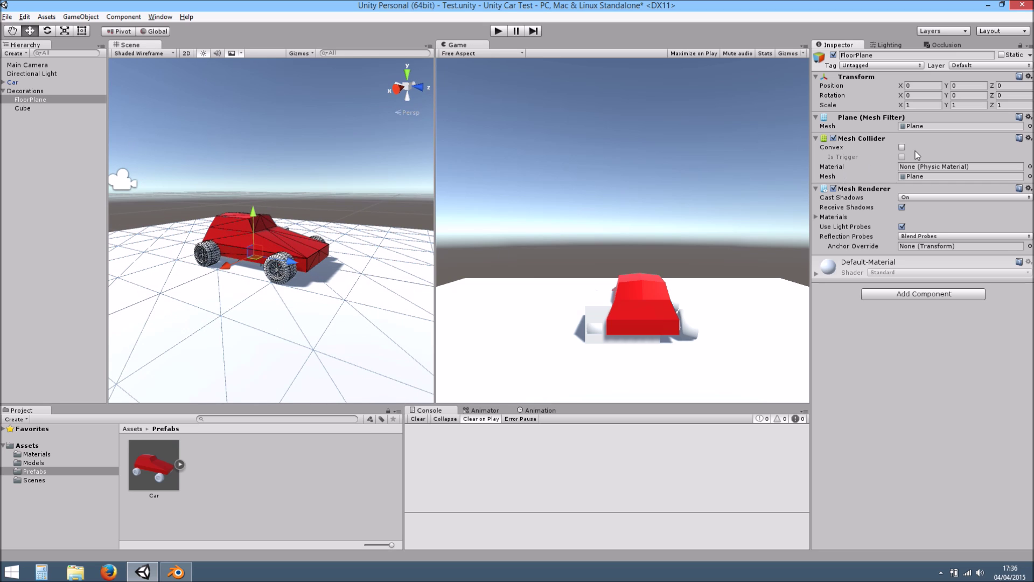
pyautogui.click(921, 105)
pyautogui.write('100')
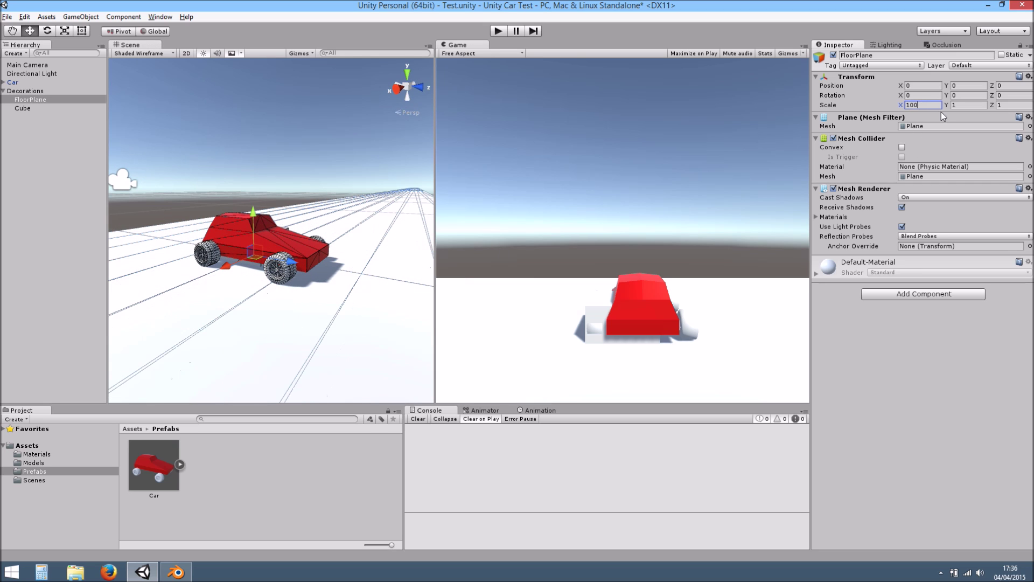
pyautogui.click(1002, 105)
pyautogui.write('100')
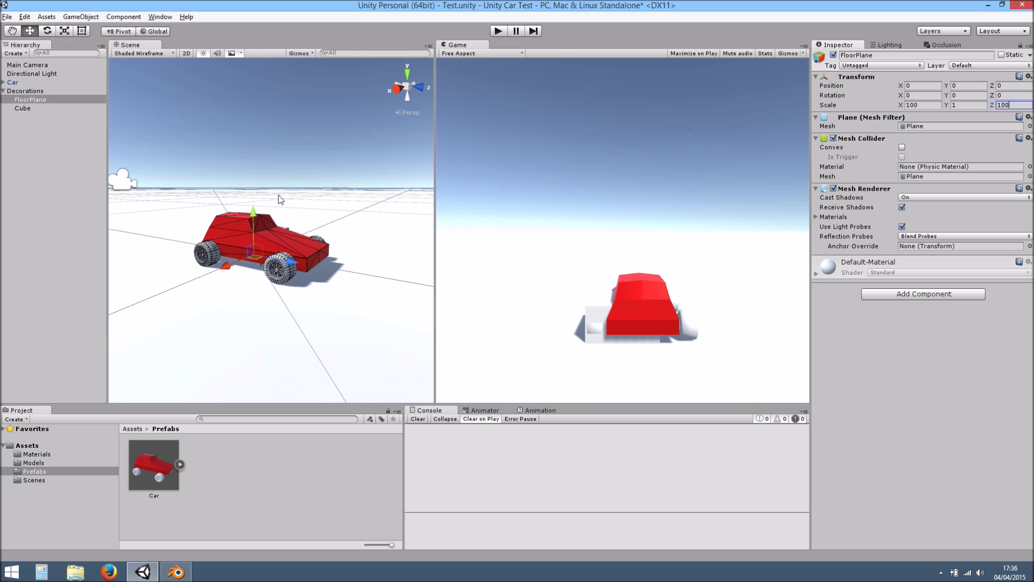
# Set the cube's height to Y 0.5 and move it to about X -4.48, well ahead of the car
pyautogui.click(36, 107)
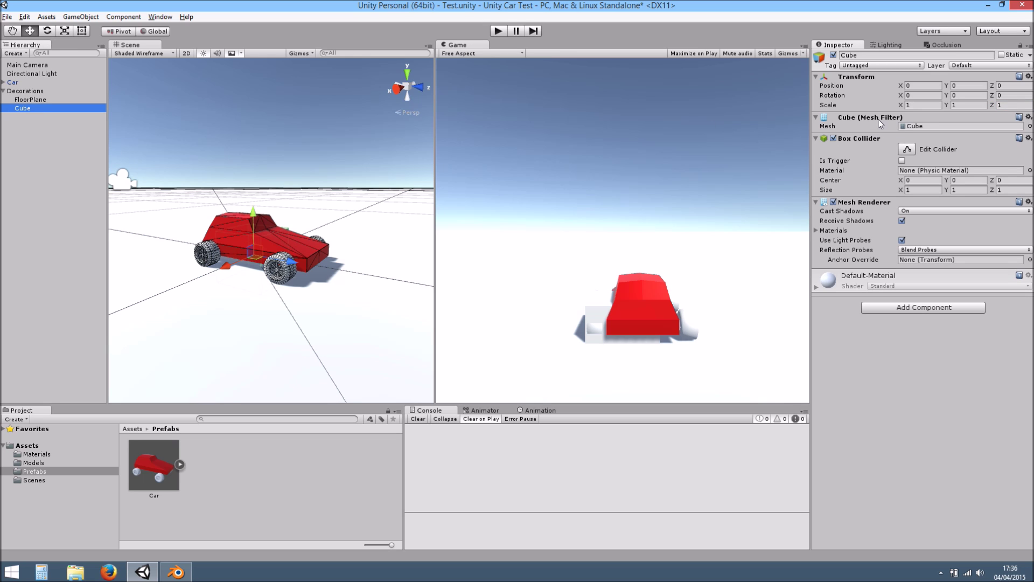
pyautogui.moveTo(252, 218); pyautogui.dragTo(257, 205)
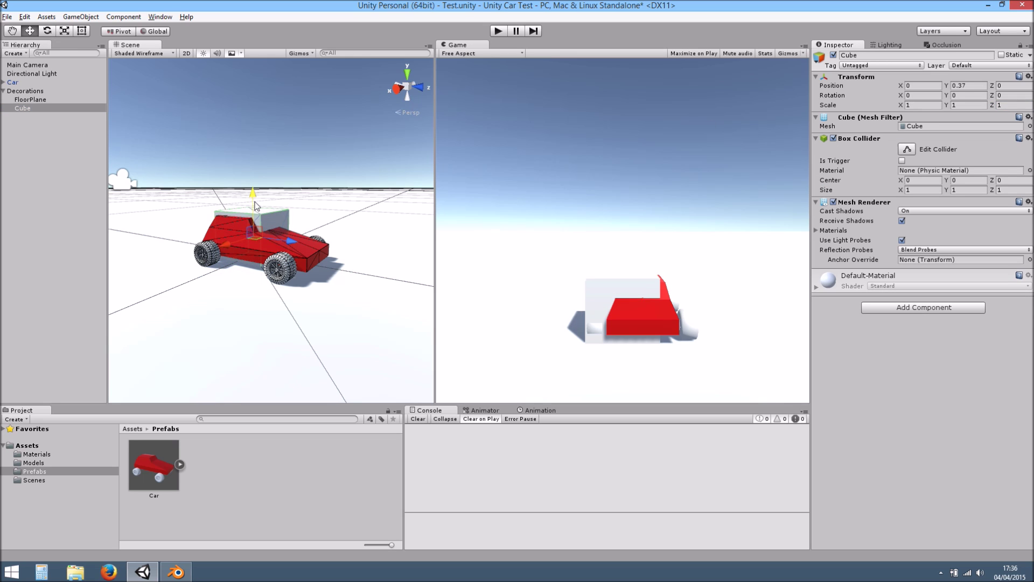
pyautogui.click(965, 85)
pyautogui.write('0.5')
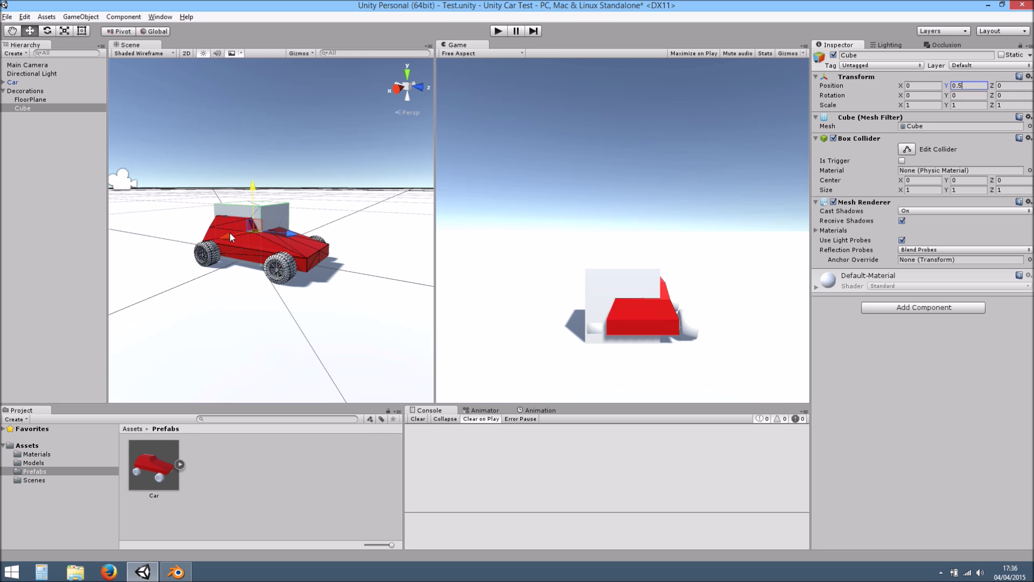
pyautogui.moveTo(230, 234); pyautogui.dragTo(308, 216)
pyautogui.keyDown('alt'); pyautogui.moveTo(308, 217); pyautogui.dragTo(340, 260); pyautogui.keyUp('alt')
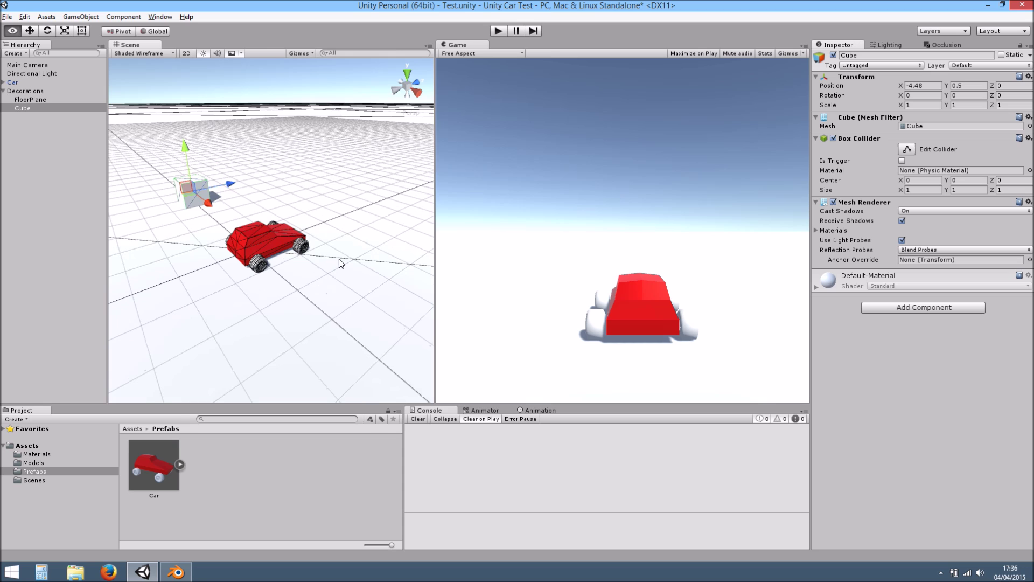
pyautogui.moveTo(231, 184); pyautogui.dragTo(347, 224)
# Duplicate the cube, stretching the copy to about 4.3 on X and rotating it about 9.23° around Y
pyautogui.moveTo(284, 157); pyautogui.dragTo(437, 178)
pyautogui.press('e')
pyautogui.press('w')
pyautogui.hotkey('ctrl', 'd')
pyautogui.press('w')
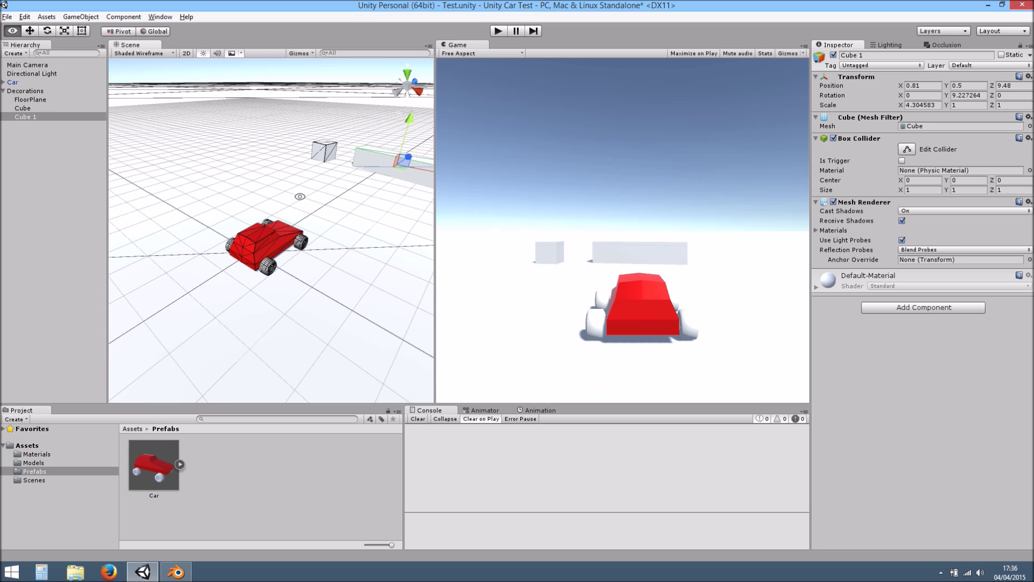
# Move the stretched cube copy sideways to X 9.02 and save the scene
pyautogui.keyDown('alt'); pyautogui.moveTo(300, 199); pyautogui.dragTo(463, 210); pyautogui.keyUp('alt')
pyautogui.moveTo(276, 137); pyautogui.dragTo(331, 238)
pyautogui.hotkey('ctrl', 's')
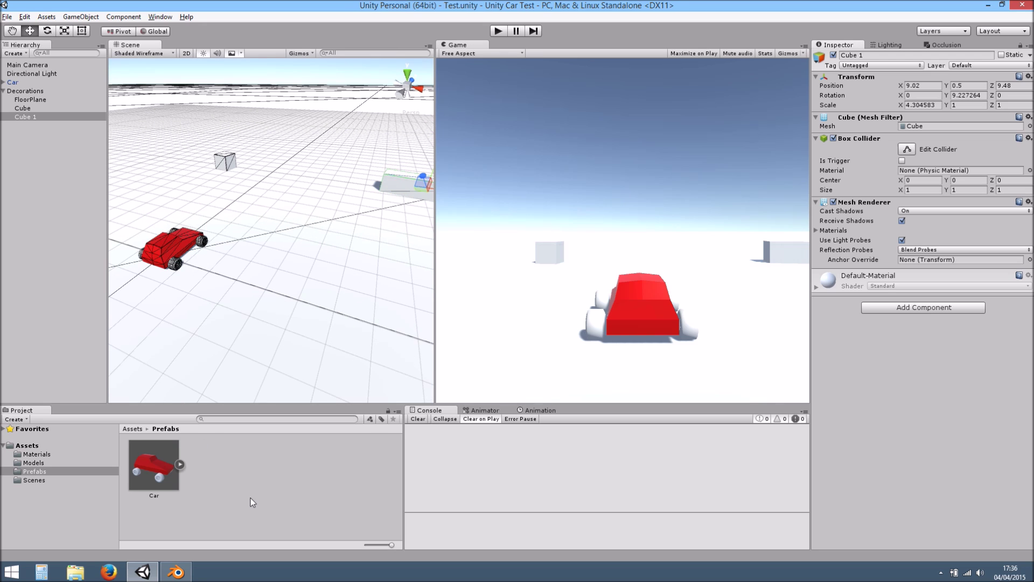
# Create a folder named Textures inside Assets
pyautogui.click(27, 445)
pyautogui.rightClick(27, 445)
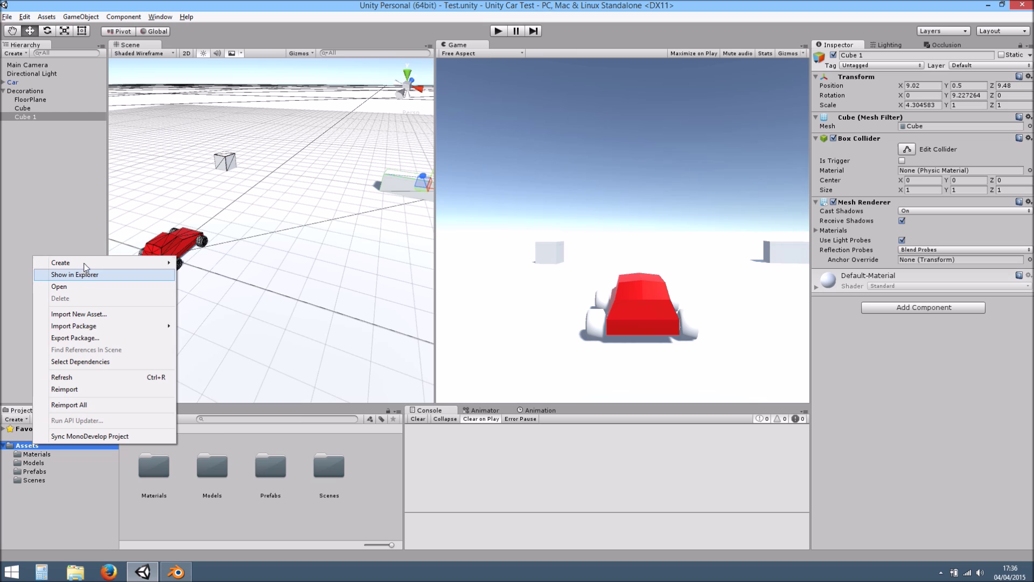
pyautogui.moveTo(80, 263)
pyautogui.click(246, 264)
pyautogui.write('Textures')
pyautogui.press('Return')
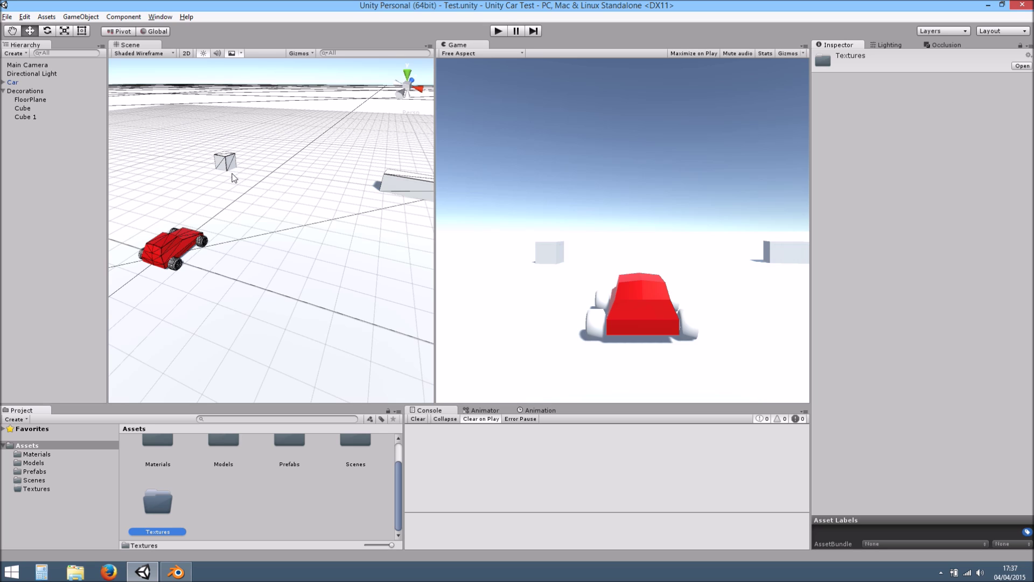
pyautogui.keyDown('alt'); pyautogui.moveTo(301, 272); pyautogui.dragTo(259, 264); pyautogui.keyUp('alt')
pyautogui.moveTo(186, 141); pyautogui.dragTo(228, 129, button='middle')
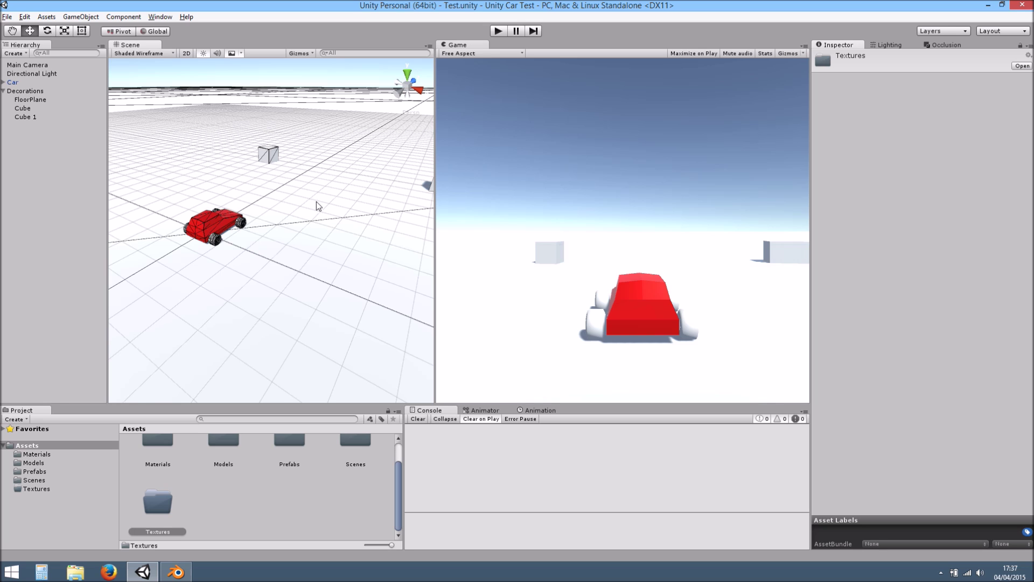
pyautogui.scroll(3, 286, 203)
pyautogui.moveTo(286, 203); pyautogui.dragTo(308, 203, button='middle')
pyautogui.moveTo(321, 245)
pyautogui.keyDown('alt'); pyautogui.mouseDown()
pyautogui.moveTo(288, 254)
pyautogui.moveTo(312, 245)
pyautogui.mouseUp(); pyautogui.keyUp('alt')
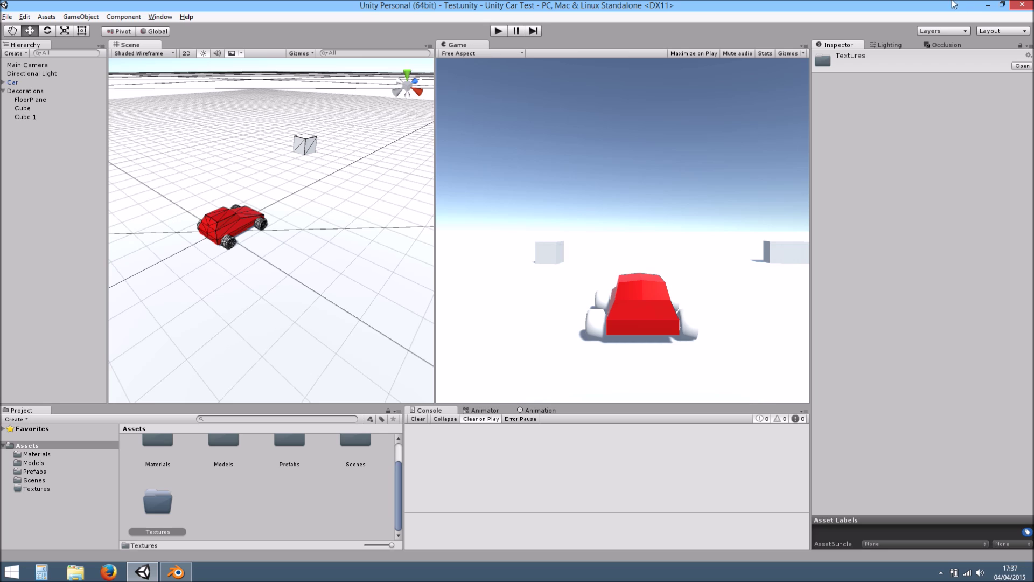
# Minimize Unity and launch Gimp 2.9 from the desktop
pyautogui.click(988, 5)
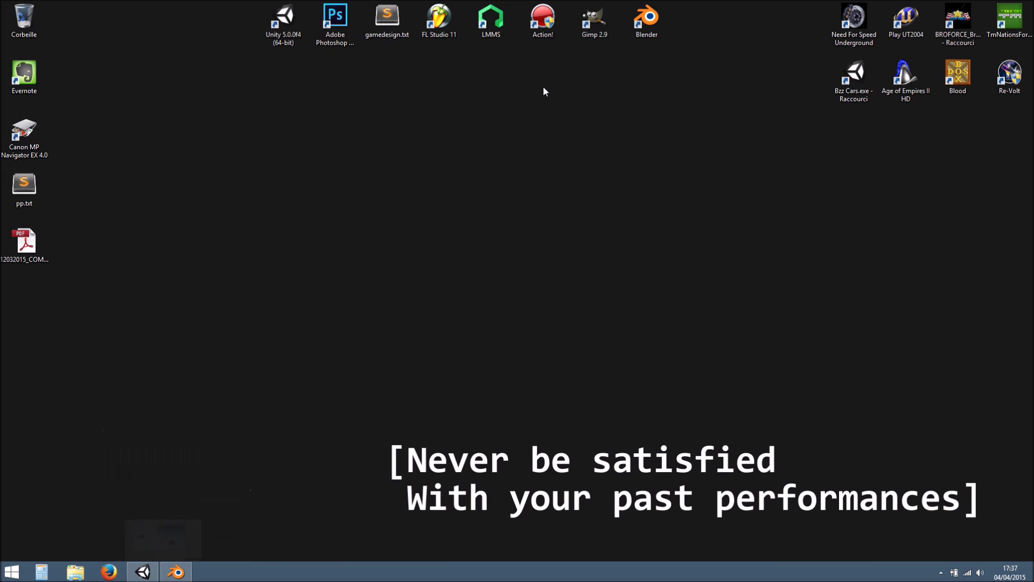
pyautogui.doubleClick(596, 23)
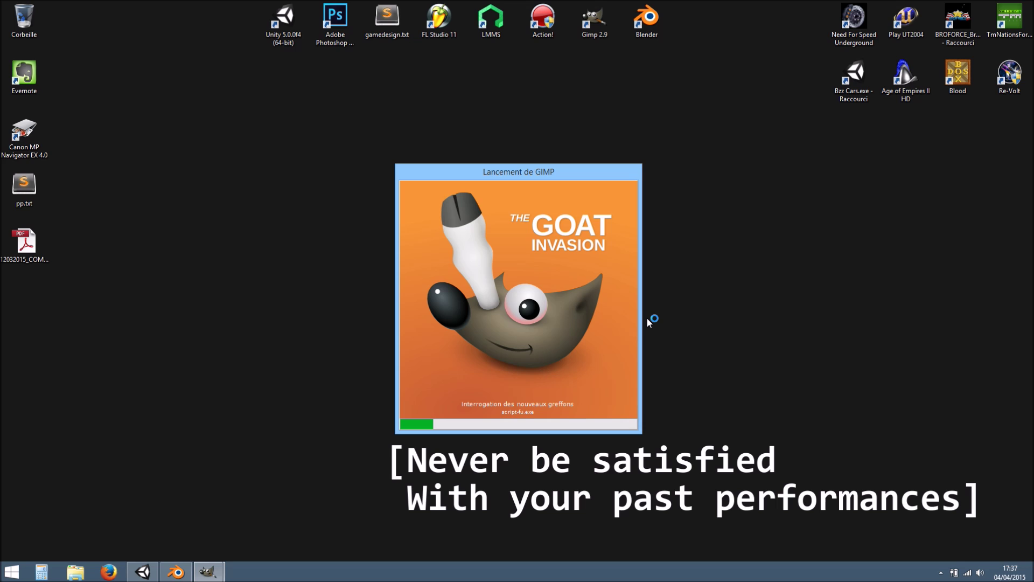
pyautogui.moveTo(572, 171); pyautogui.dragTo(570, 149)
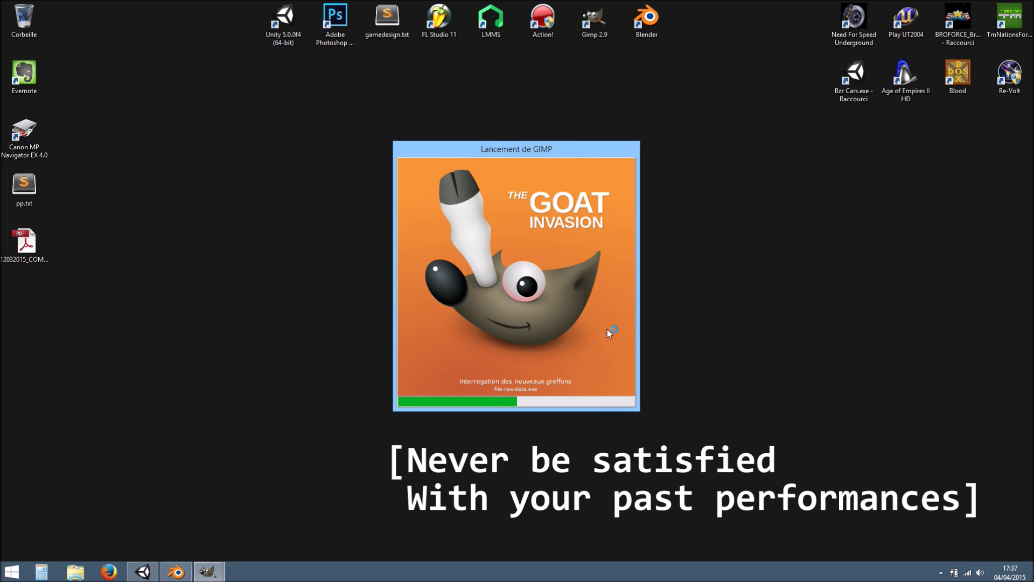
pyautogui.moveTo(570, 156); pyautogui.dragTo(577, 164)
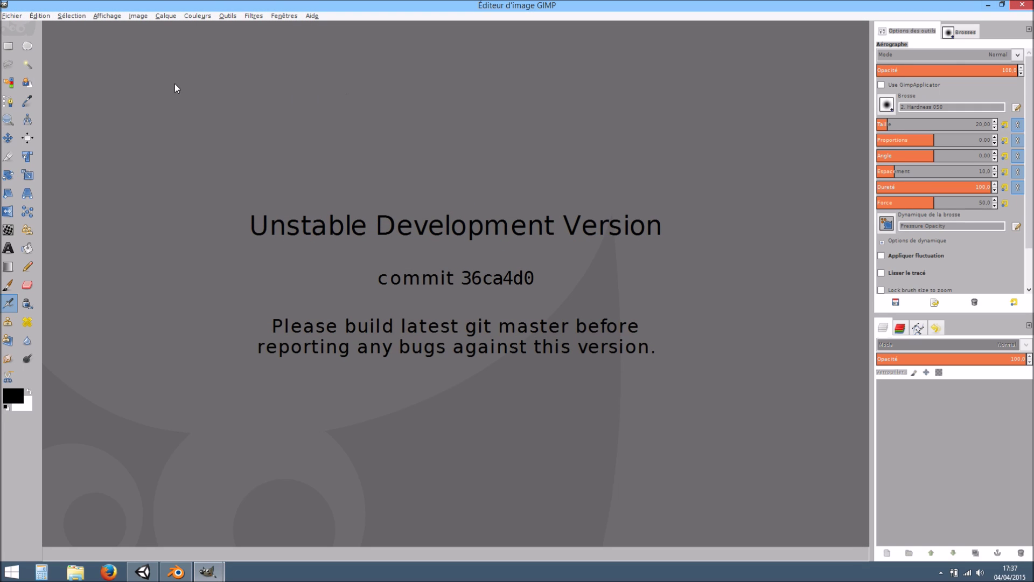
# Create a new image 256 px wide and 256 px high
pyautogui.click(12, 16)
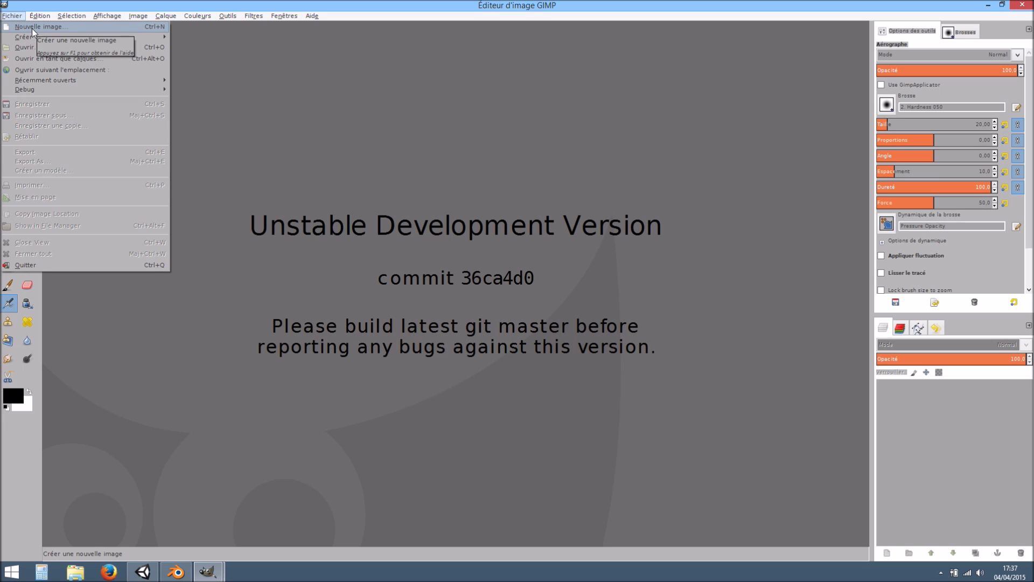
pyautogui.click(48, 28)
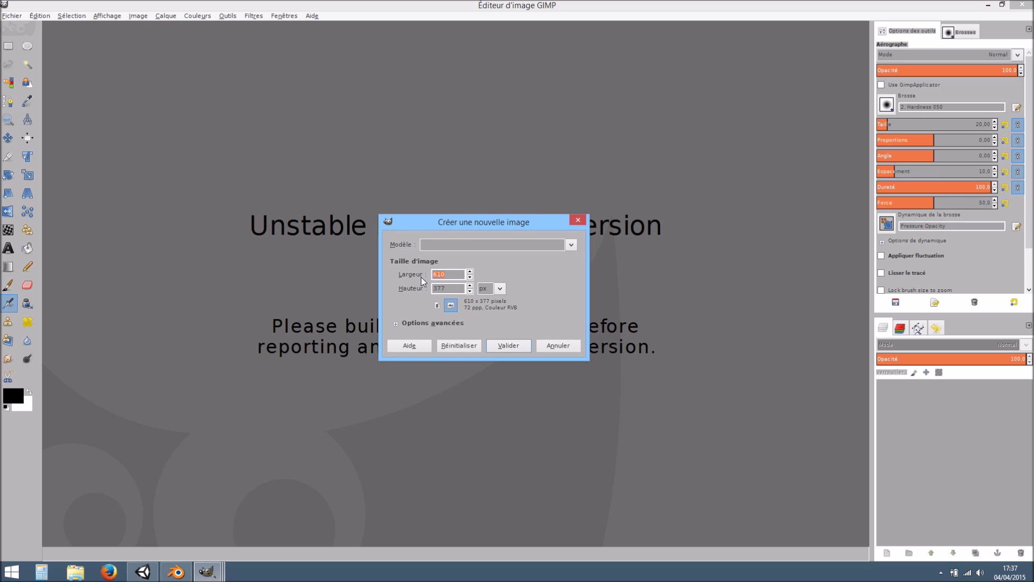
pyautogui.write('256')
pyautogui.press('Tab')
pyautogui.write('256')
pyautogui.click(509, 345)
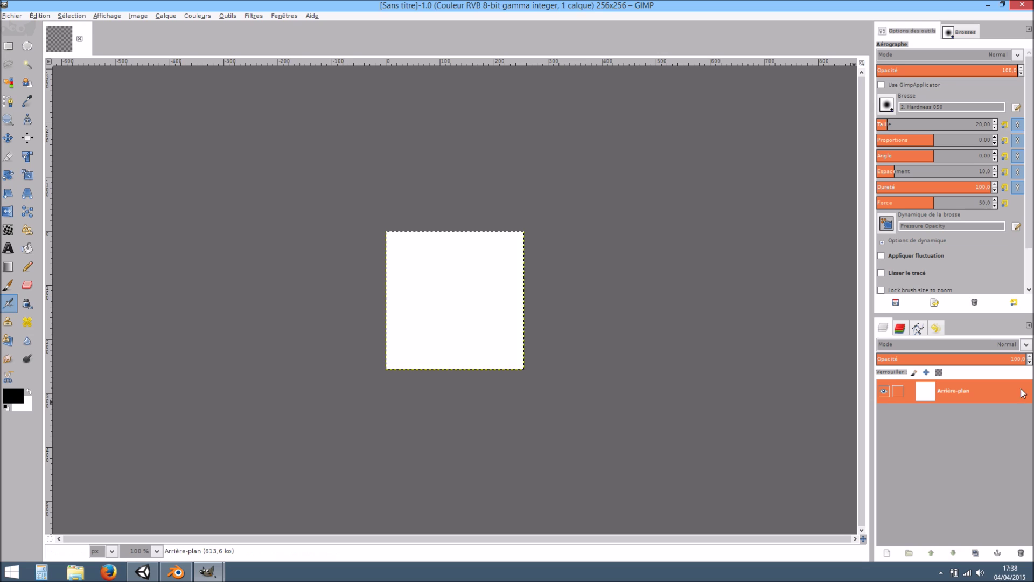
# Make a 128 × 128 px rectangular selection at position 0, 0 in the image's upper-left quadrant
pyautogui.click(8, 46)
pyautogui.moveTo(395, 244); pyautogui.dragTo(444, 296)
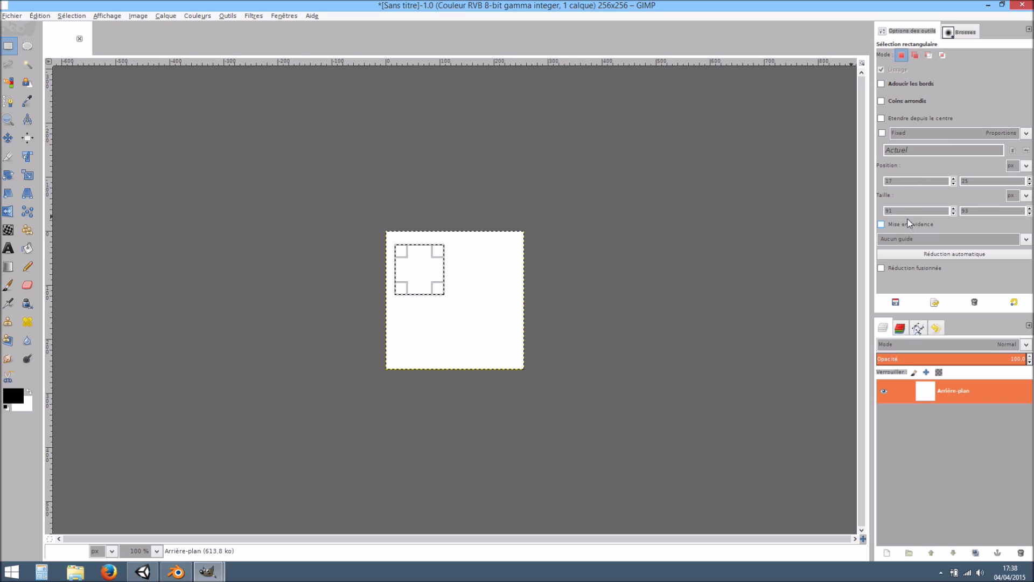
pyautogui.moveTo(906, 211); pyautogui.dragTo(858, 208)
pyautogui.write('128')
pyautogui.click(972, 211)
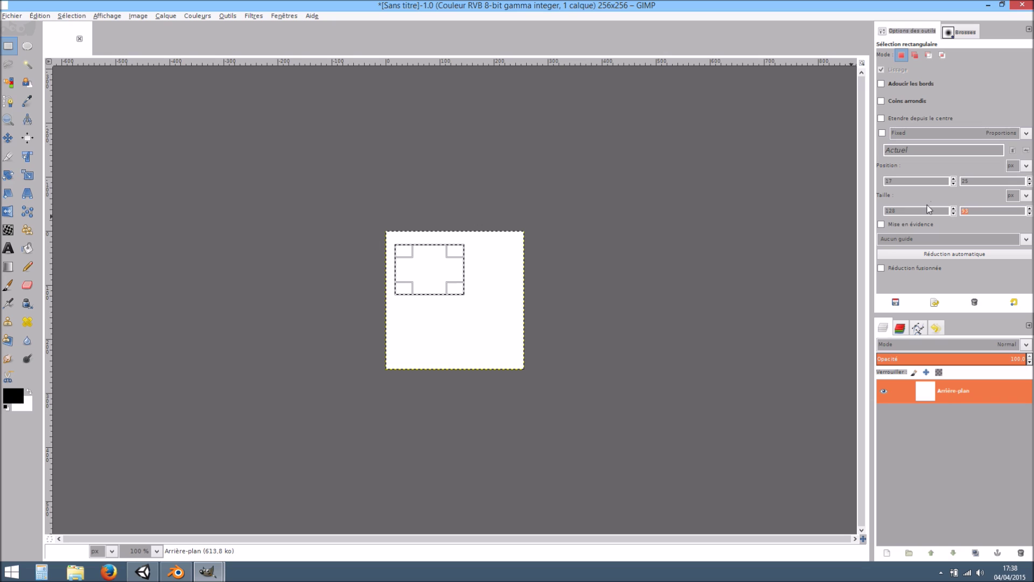
pyautogui.write('128')
pyautogui.press('Tab')
pyautogui.write('0')
pyautogui.press('Tab')
pyautogui.write('0')
pyautogui.press('Return')
# Add a new layer and fill the selected square on it with bright blue
pyautogui.click(887, 553)
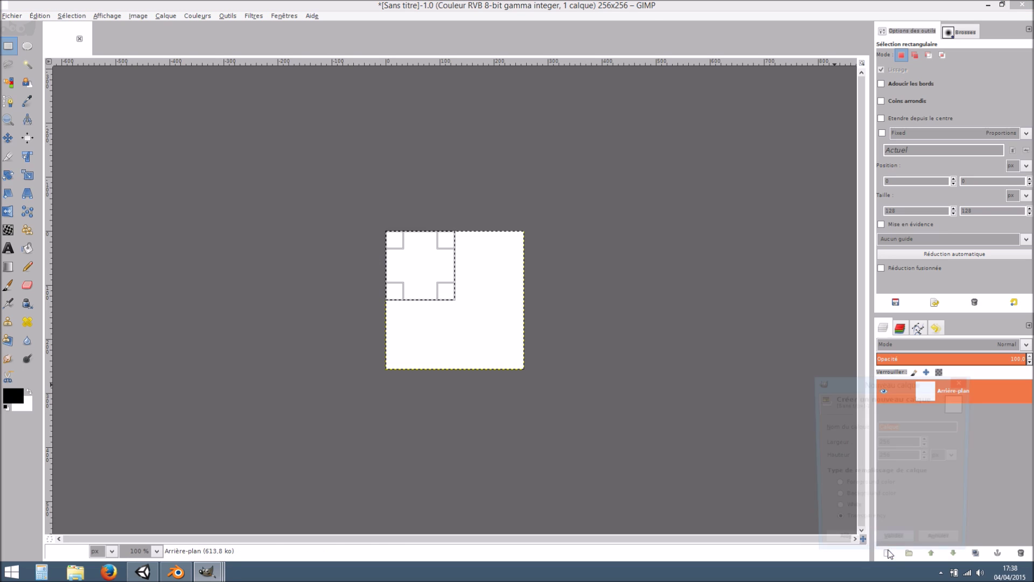
pyautogui.click(885, 546)
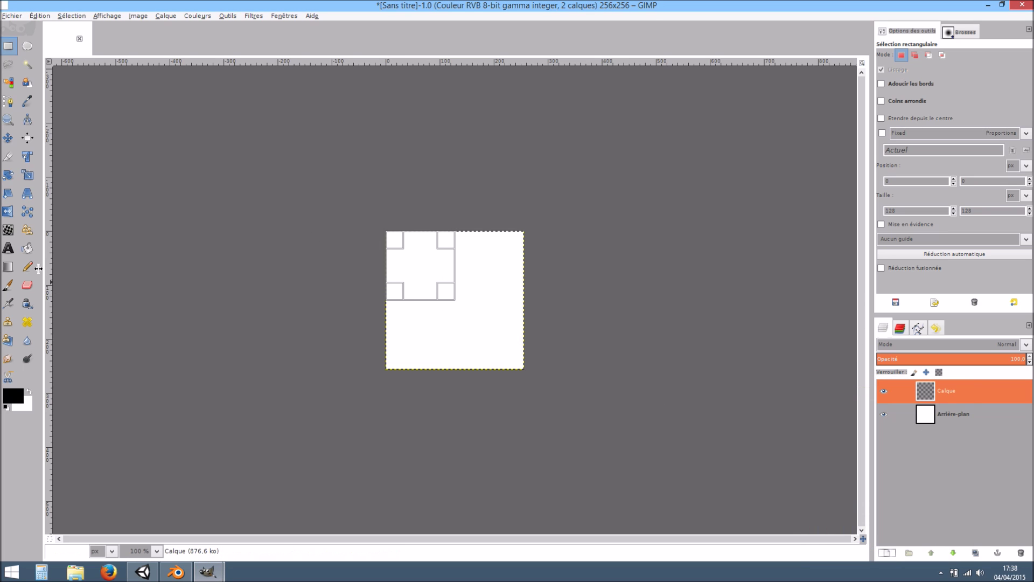
pyautogui.click(27, 248)
pyautogui.click(10, 398)
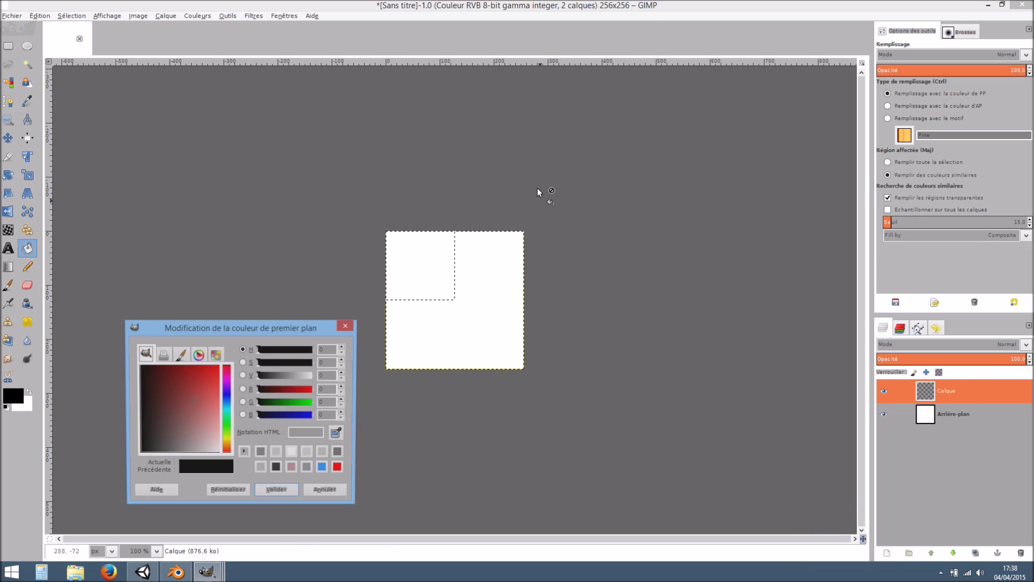
pyautogui.click(226, 409)
pyautogui.click(219, 384)
pyautogui.moveTo(220, 381); pyautogui.dragTo(228, 366)
pyautogui.moveTo(226, 408); pyautogui.dragTo(226, 405)
pyautogui.click(277, 491)
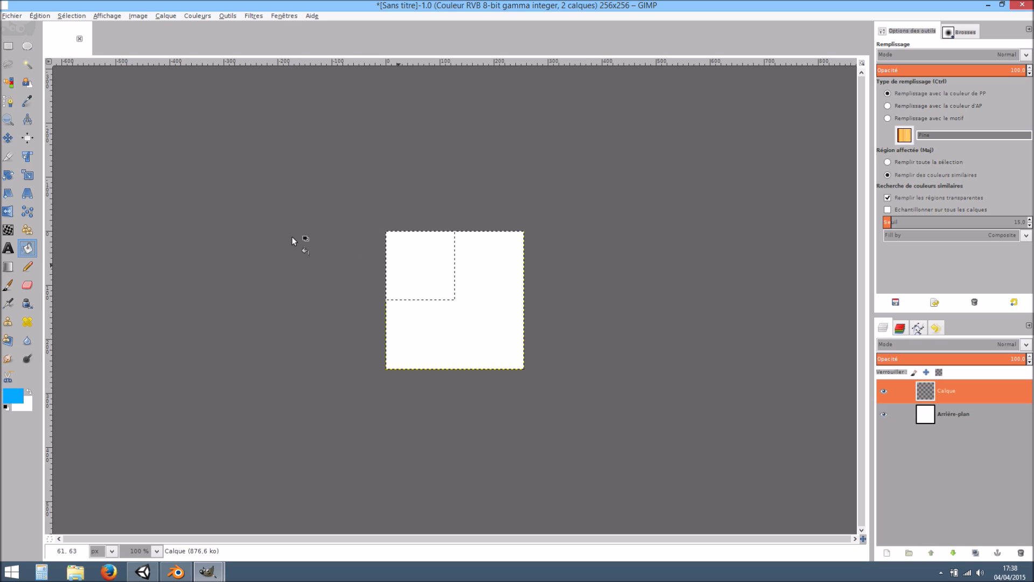
pyautogui.click(432, 267)
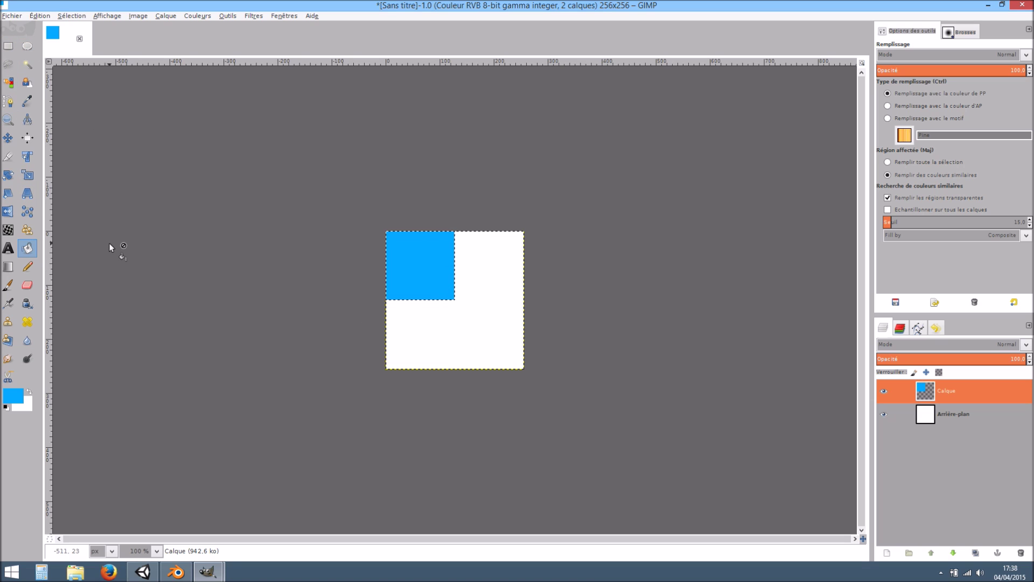
# Clear the selection, duplicate the blue square's layer and move the copy so its square fills the image's lower-right quadrant
pyautogui.press('m')
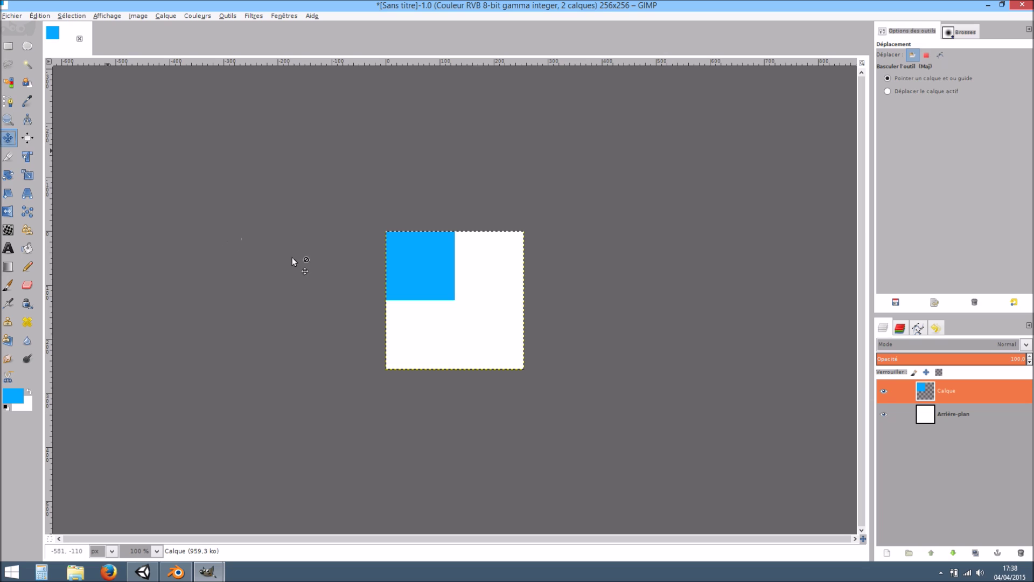
pyautogui.click(975, 554)
pyautogui.click(917, 93)
pyautogui.moveTo(409, 266); pyautogui.dragTo(478, 334)
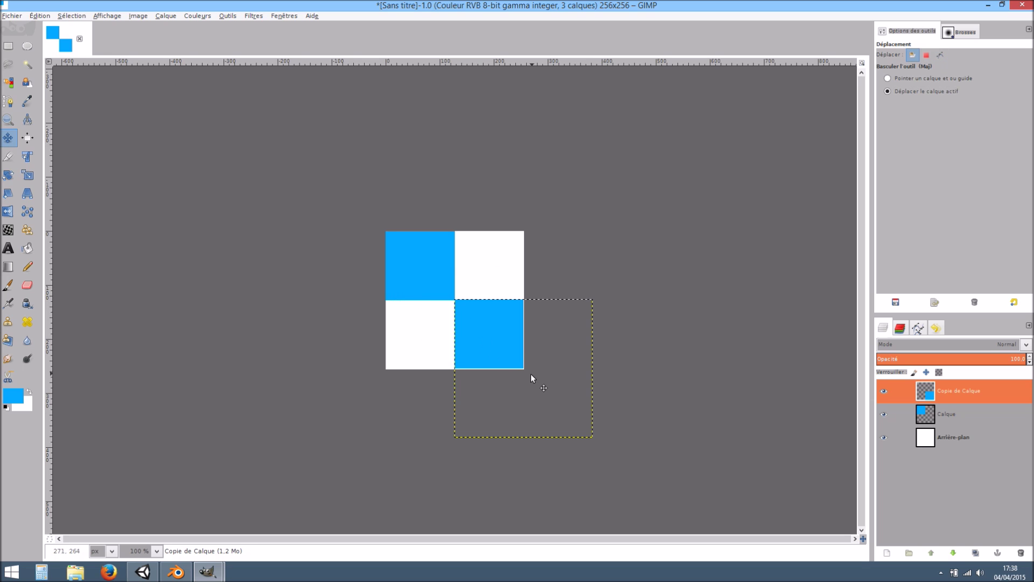
pyautogui.press('+')
pyautogui.press('+')
pyautogui.press('+')
pyautogui.press('Down')
pyautogui.press('Right')
pyautogui.press('Down')
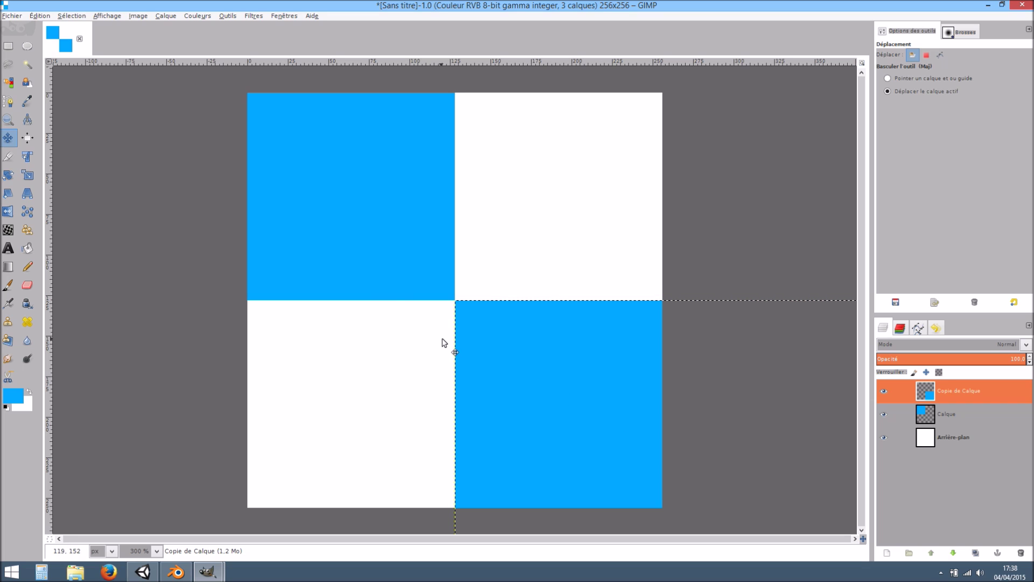
pyautogui.keyDown('ctrl'); pyautogui.scroll(-1, 474, 336); pyautogui.keyUp('ctrl')
pyautogui.keyDown('ctrl'); pyautogui.scroll(-2, 460, 329); pyautogui.keyUp('ctrl')
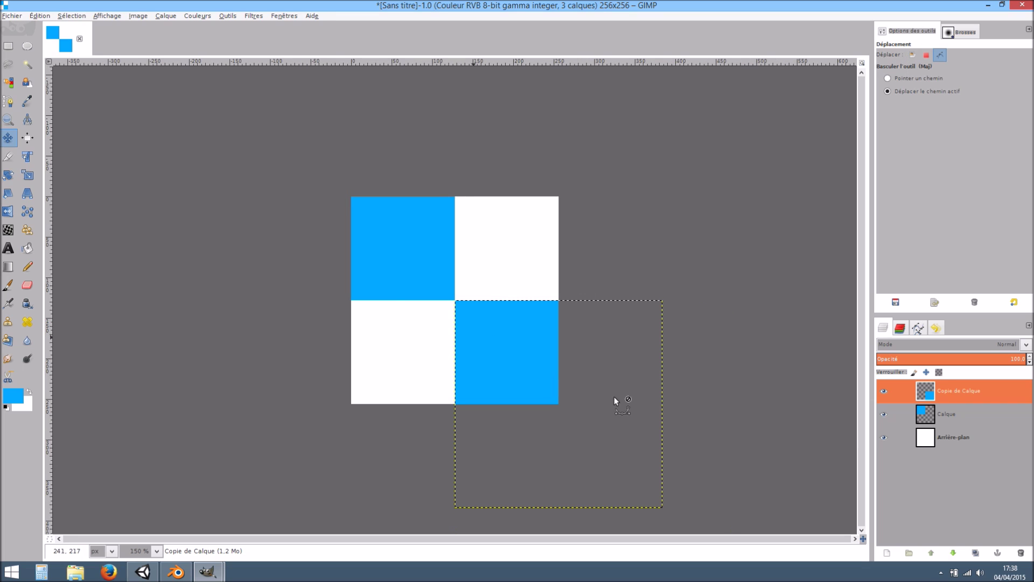
# Swap the foreground and background colours, set the foreground to light cyan and fill the Arrière-plan layer with it
pyautogui.click(948, 437)
pyautogui.click(29, 392)
pyautogui.click(14, 396)
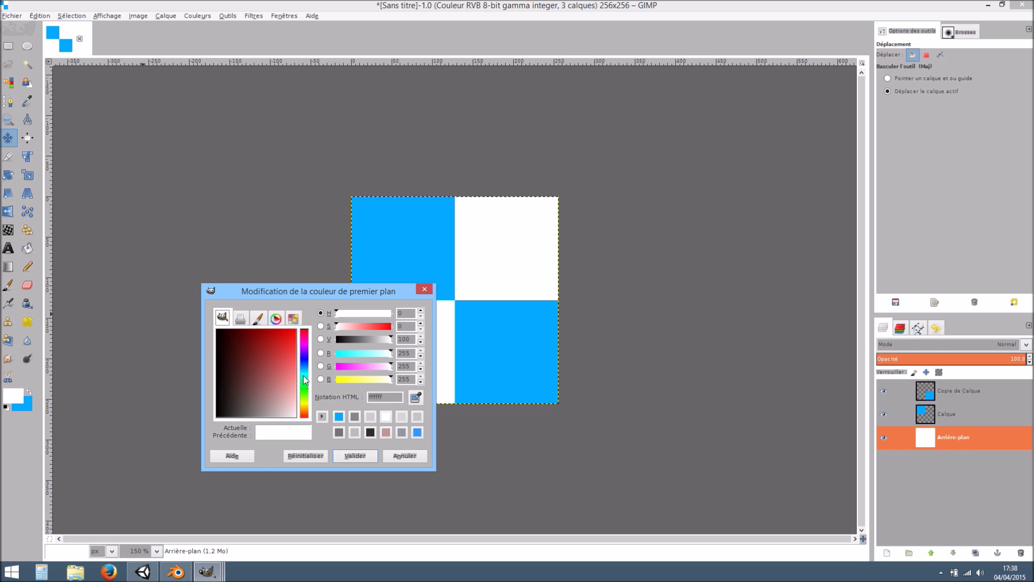
pyautogui.click(304, 375)
pyautogui.moveTo(289, 368); pyautogui.dragTo(292, 384)
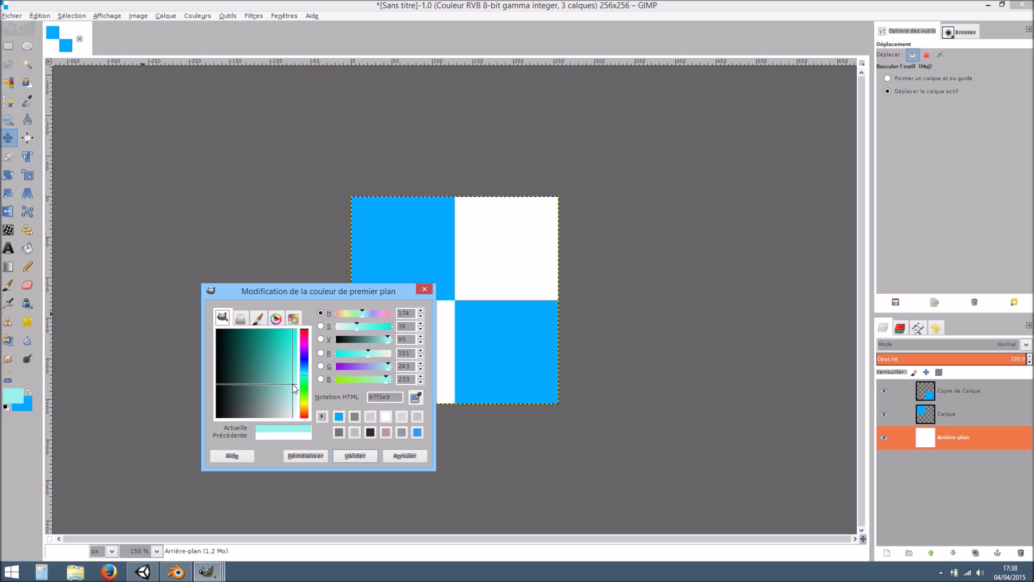
pyautogui.click(305, 371)
pyautogui.click(344, 454)
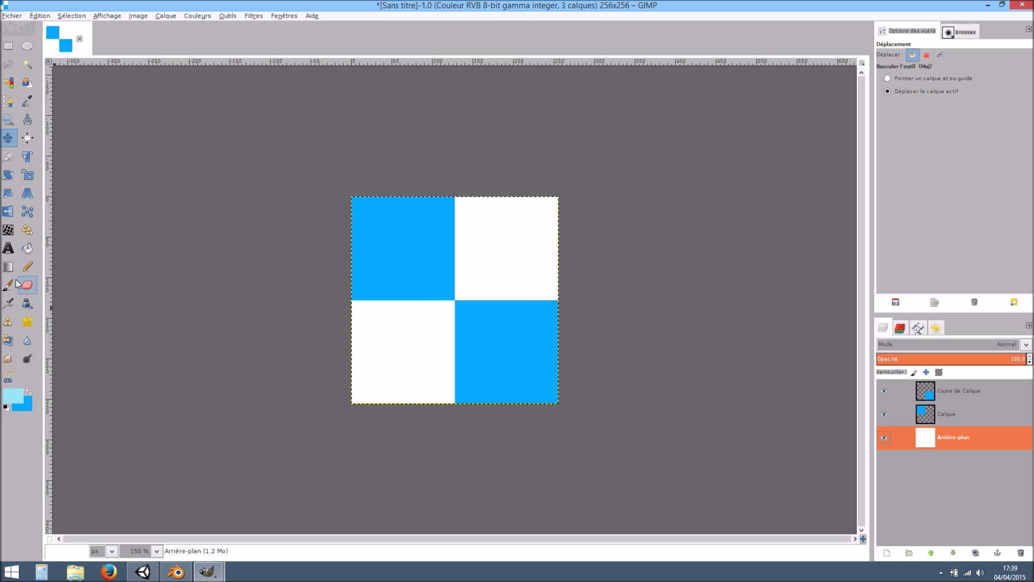
pyautogui.click(27, 248)
pyautogui.click(518, 355)
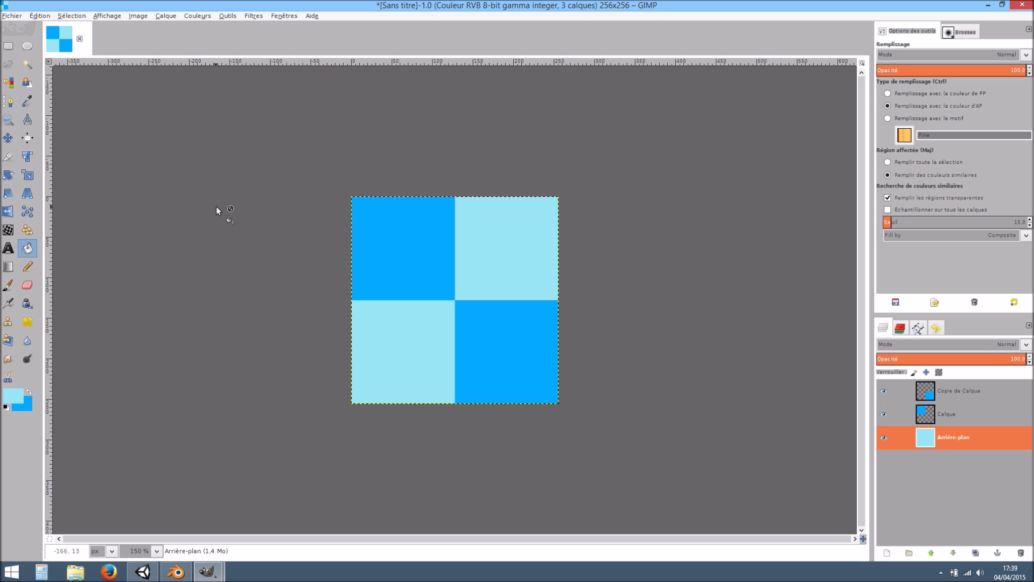
# Export the image as BlueCheckerboard.png into UnityProjects\Unity Car Test\Assets\Textures on the D: drive
pyautogui.hotkey('ctrl', 'shift', 'e')
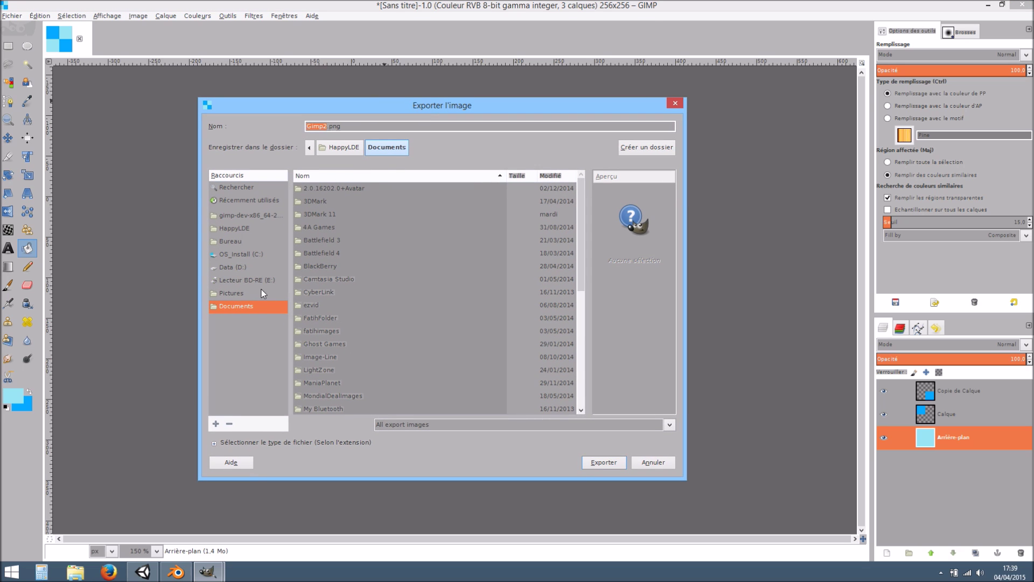
pyautogui.click(247, 267)
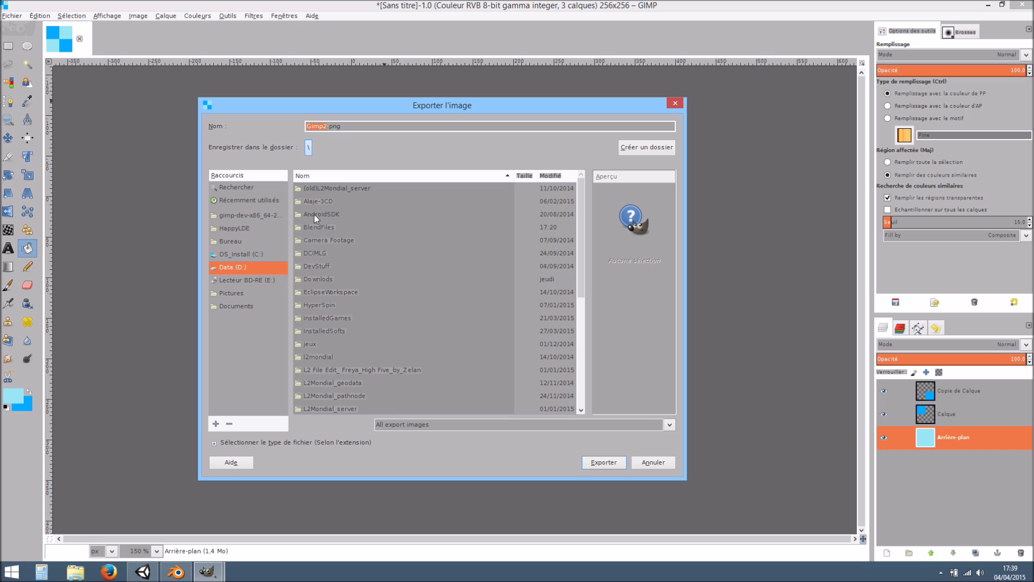
pyautogui.click(345, 382)
pyautogui.scroll(-6, 324, 388)
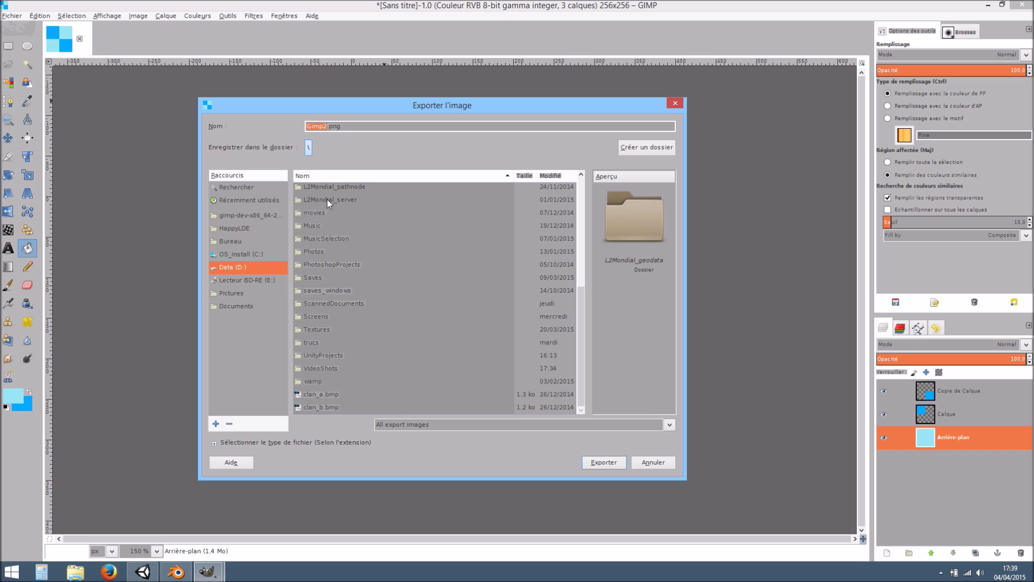
pyautogui.doubleClick(325, 355)
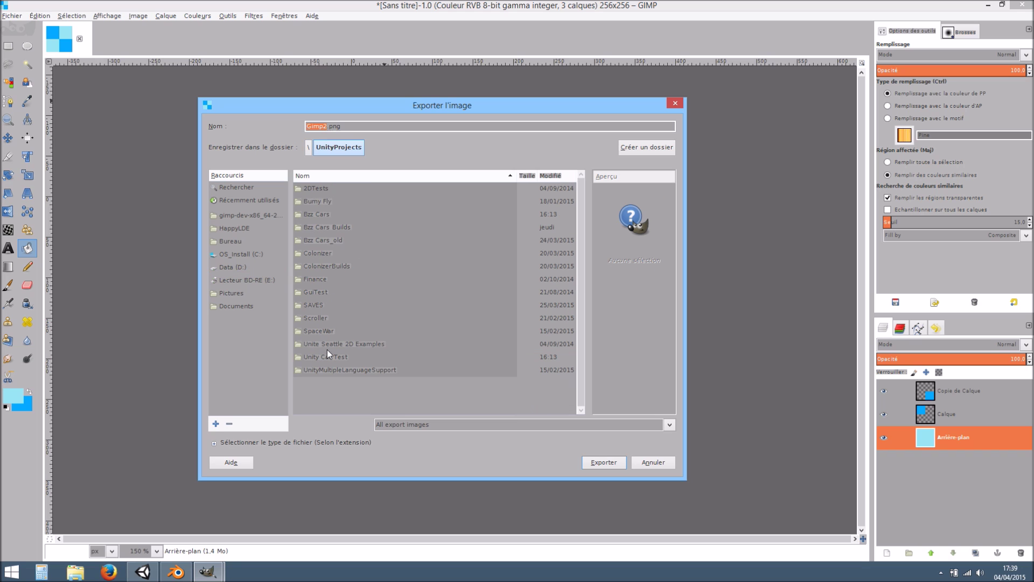
pyautogui.doubleClick(327, 358)
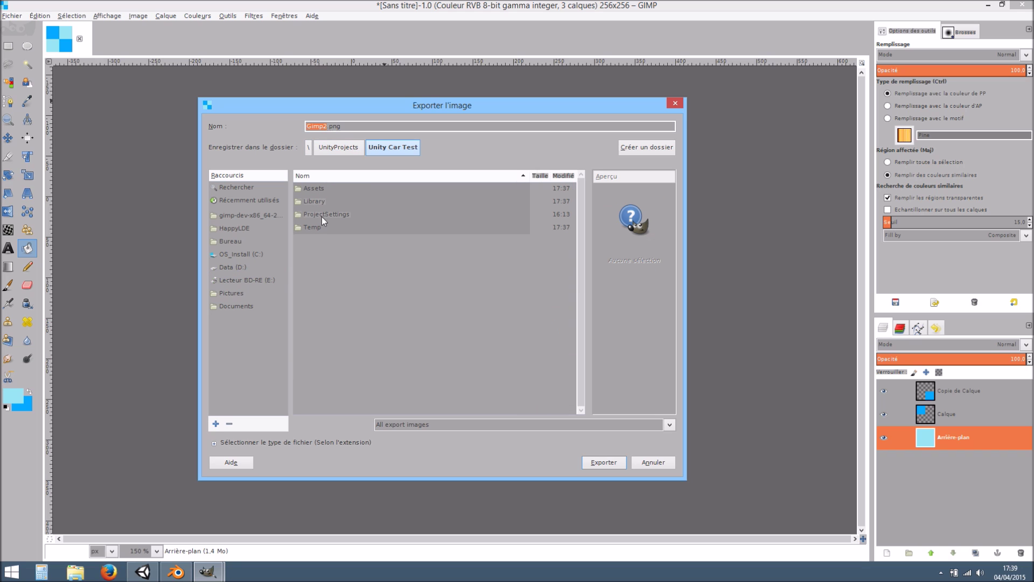
pyautogui.doubleClick(317, 188)
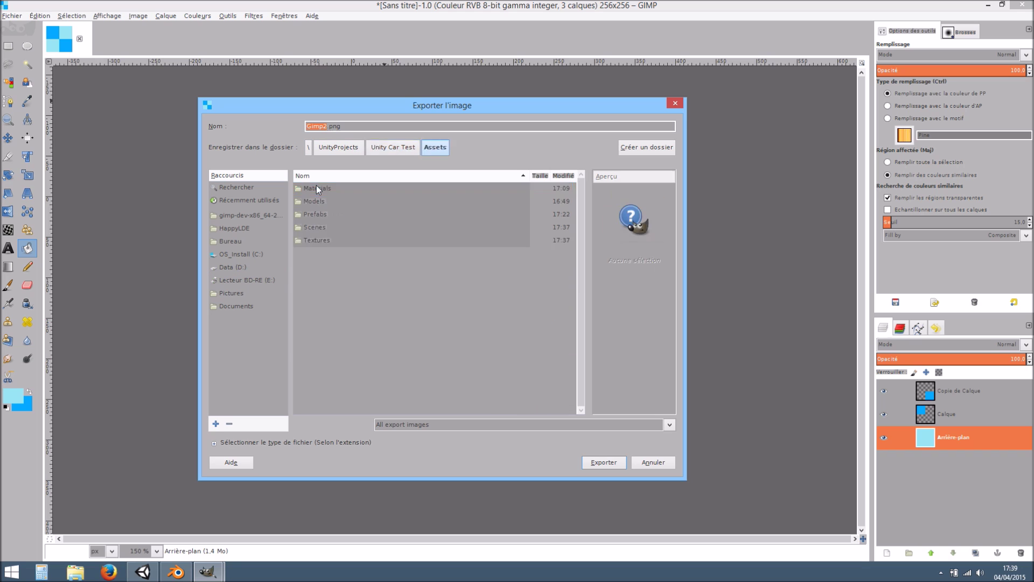
pyautogui.doubleClick(318, 241)
pyautogui.click(339, 126)
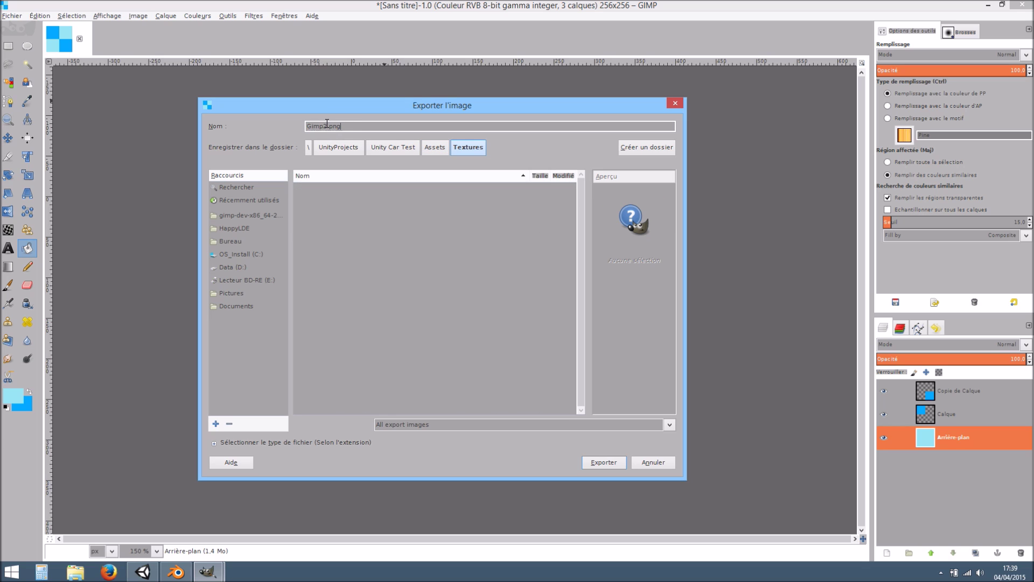
pyautogui.write('BlueCheckerboard')
pyautogui.press('Return')
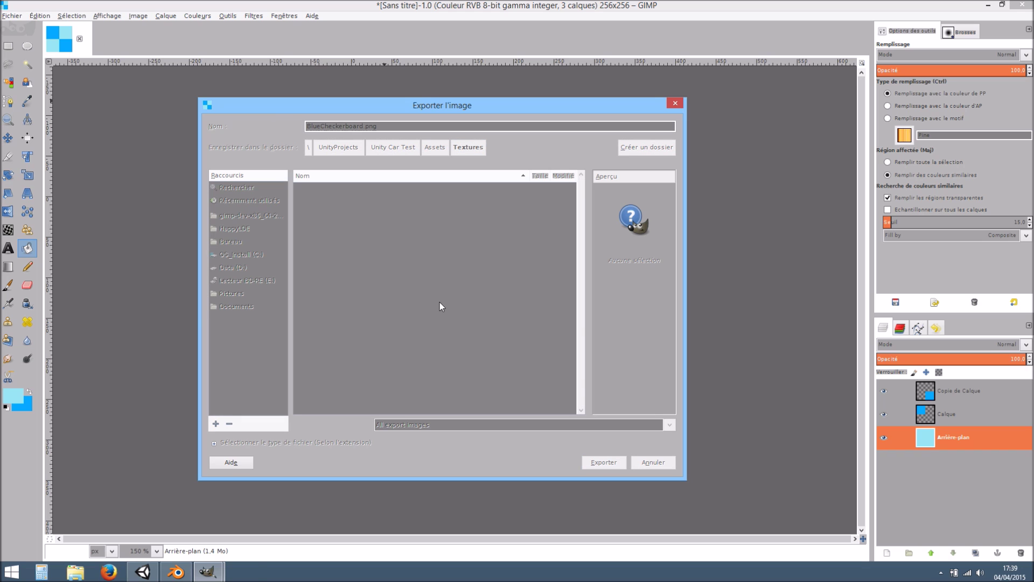
pyautogui.click(519, 397)
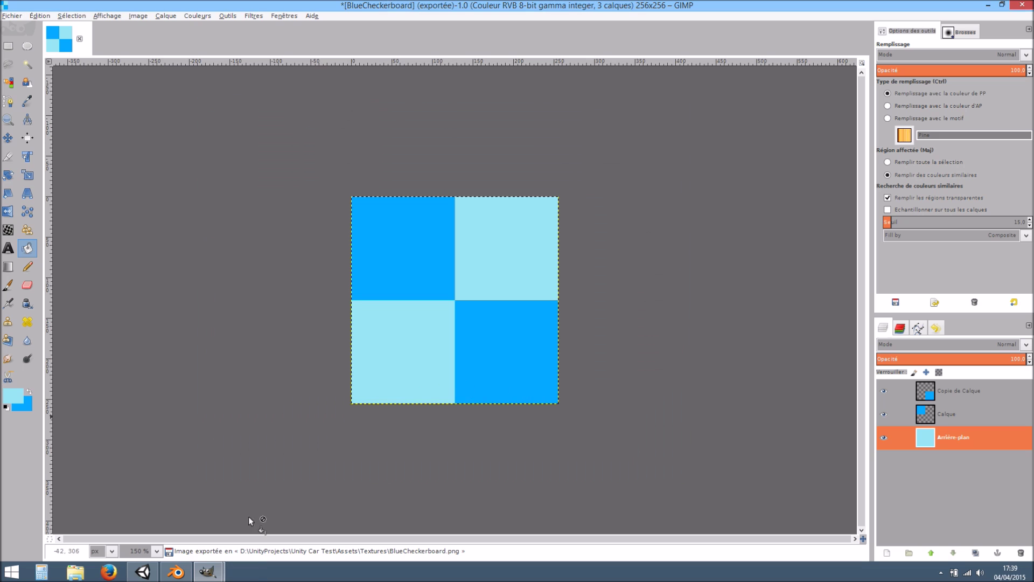
# Switch to Unity and create a new material named BlueCheckerboardMat in the Materials folder
pyautogui.click(143, 572)
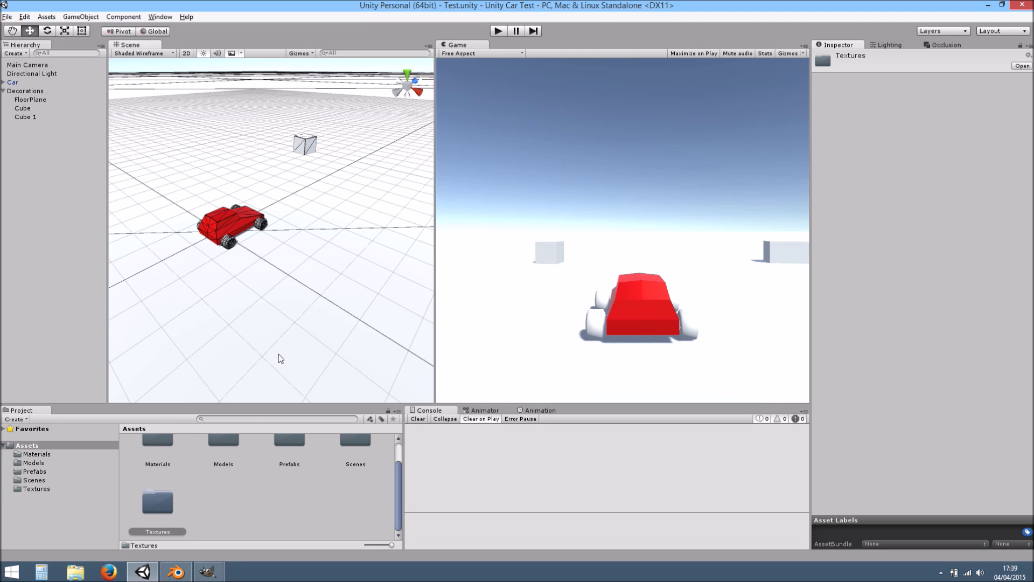
pyautogui.doubleClick(171, 506)
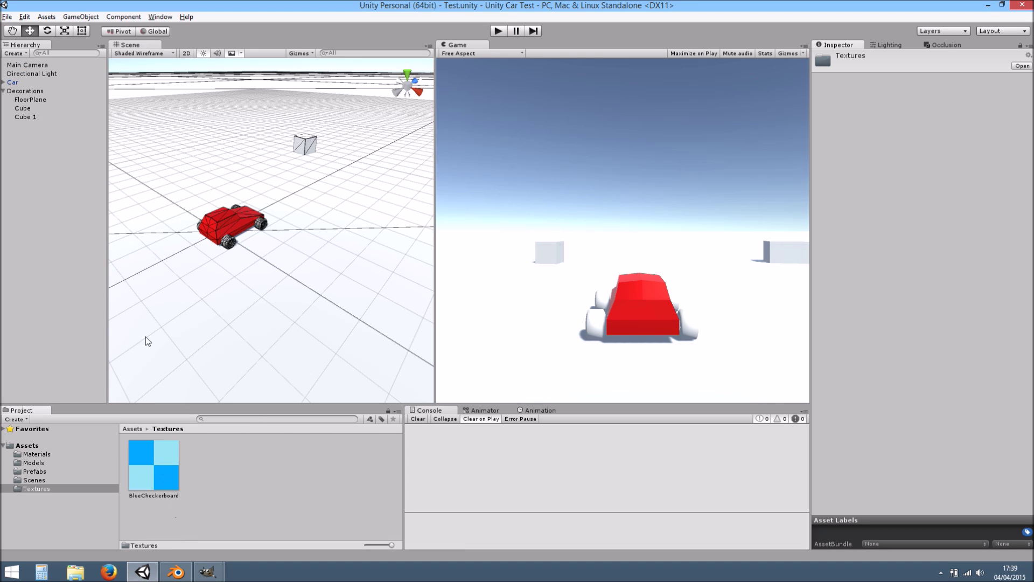
pyautogui.click(54, 454)
pyautogui.rightClick(319, 465)
pyautogui.moveTo(388, 283)
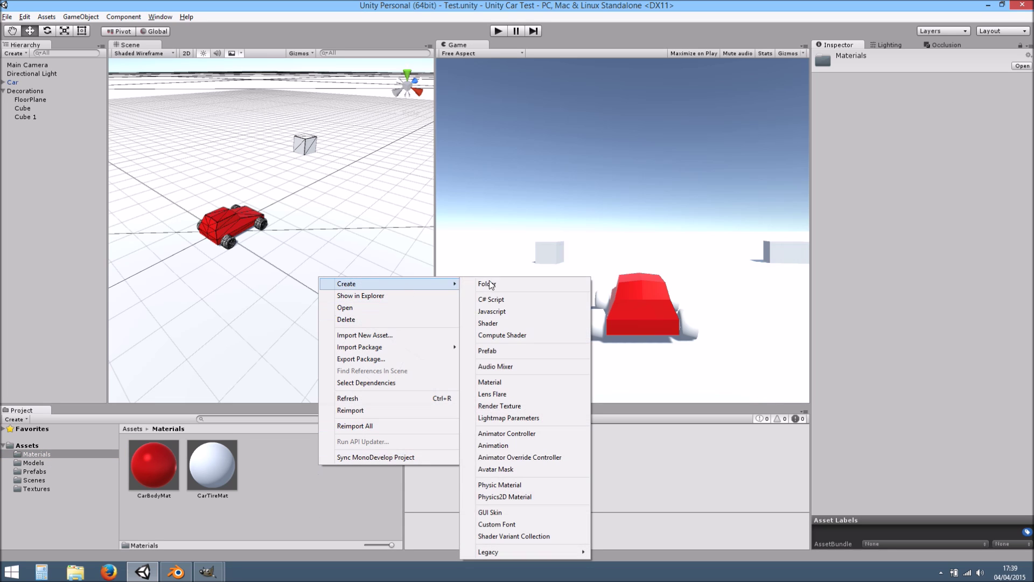
pyautogui.click(503, 383)
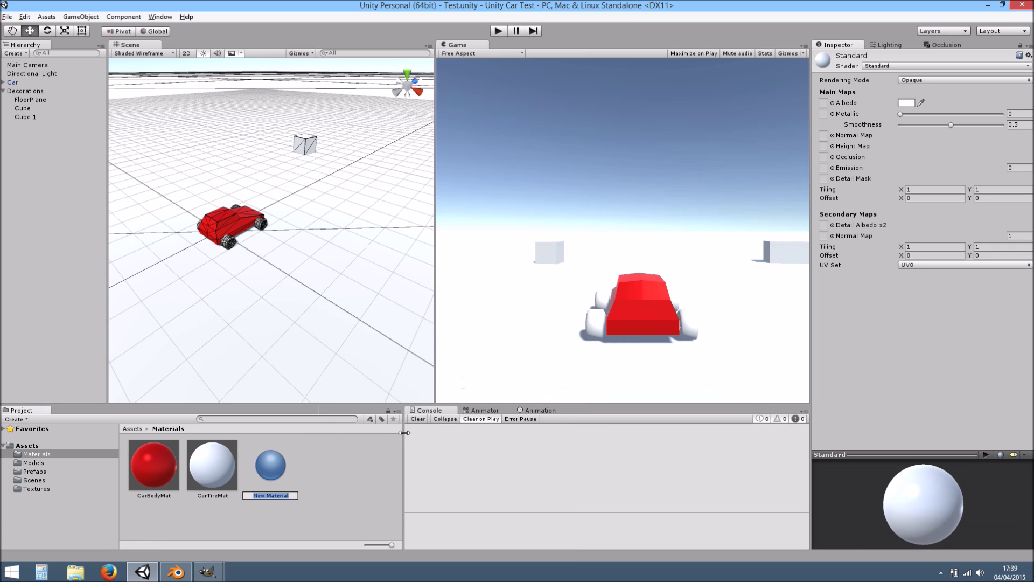
pyautogui.write('N')
pyautogui.write('lueCheckerboardMa')
pyautogui.write('t')
pyautogui.press('Return')
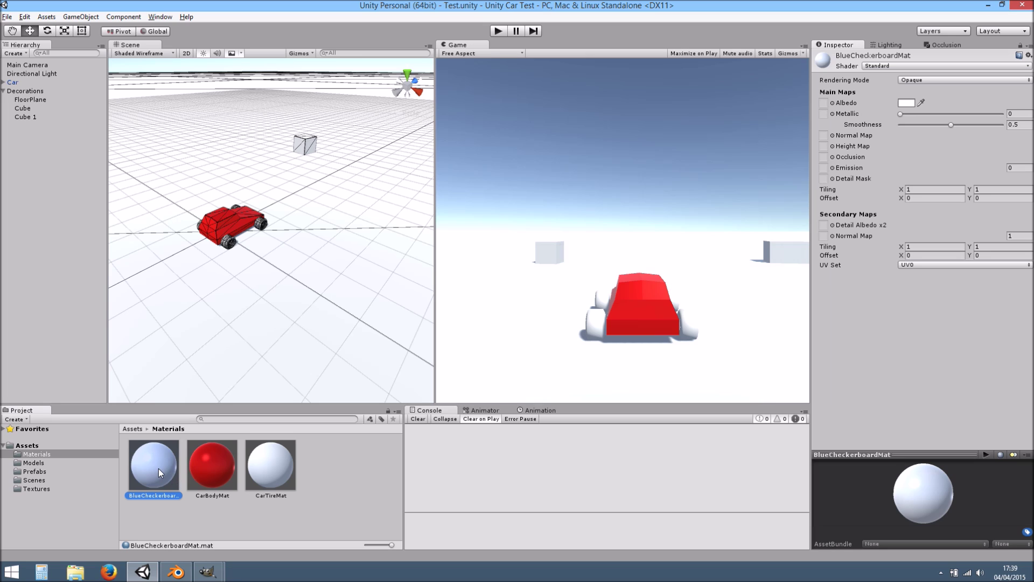
# Assign the BlueCheckerboard texture as the new material's albedo map and apply the material to the floor plane
pyautogui.click(833, 103)
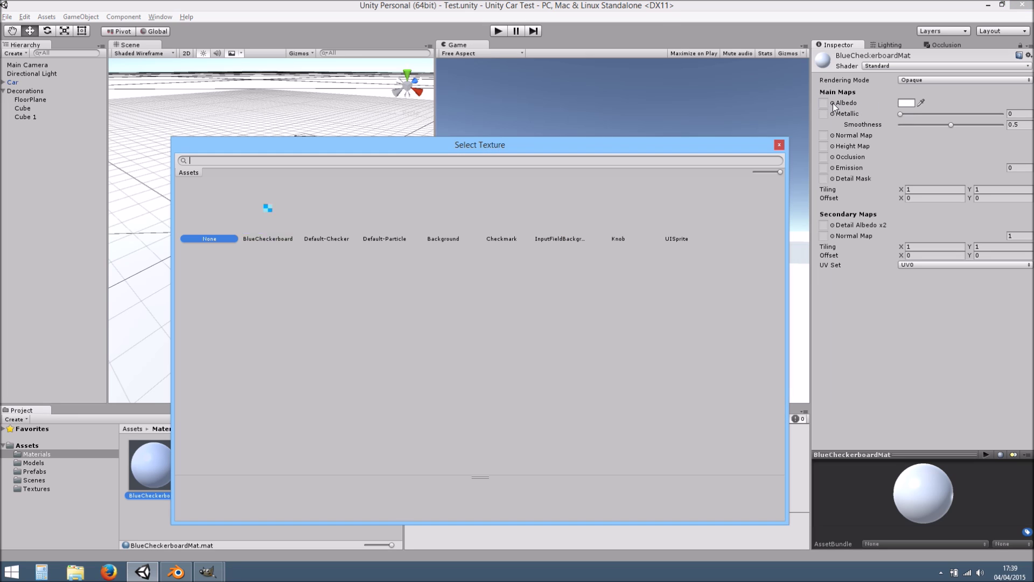
pyautogui.click(267, 215)
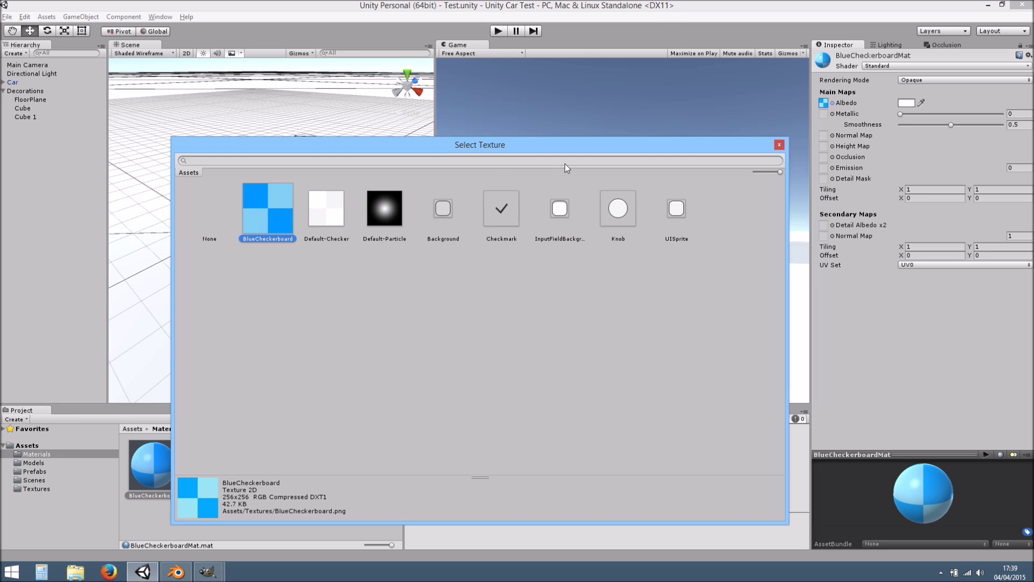
pyautogui.click(779, 145)
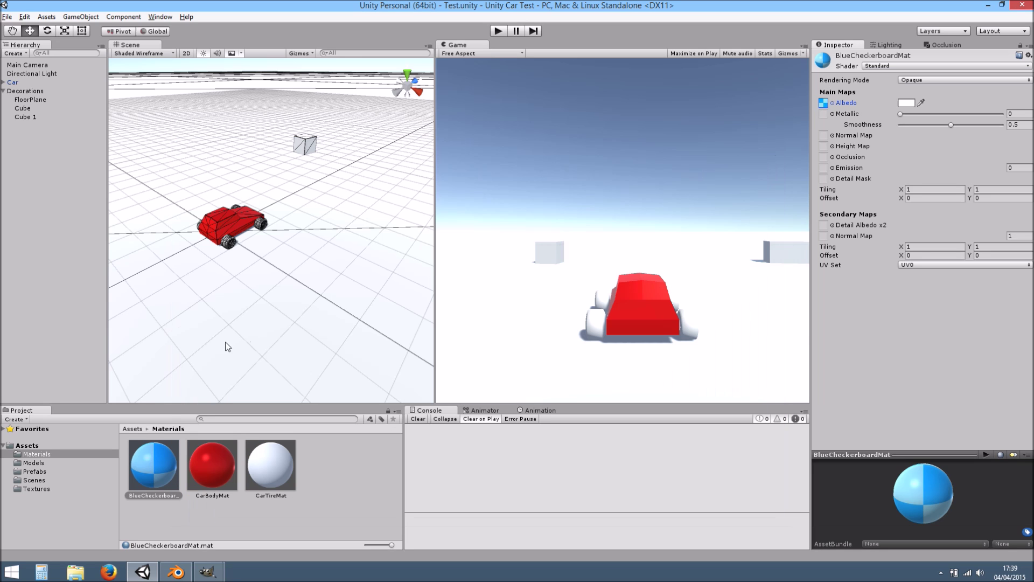
pyautogui.moveTo(168, 468); pyautogui.dragTo(208, 299)
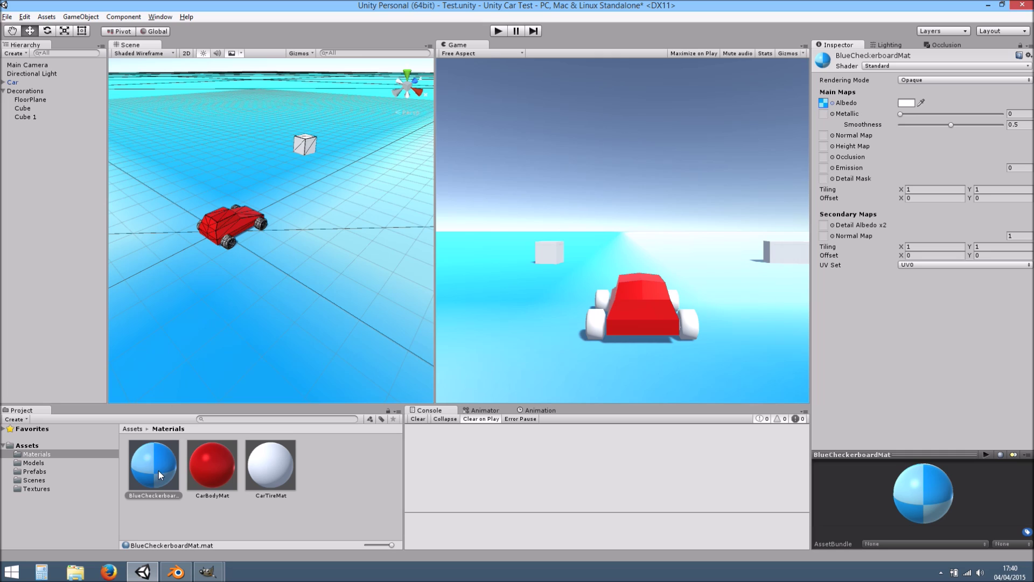
# Set the main maps tiling of BlueCheckerboardMat to 100 in X and 100 in Y
pyautogui.click(922, 249)
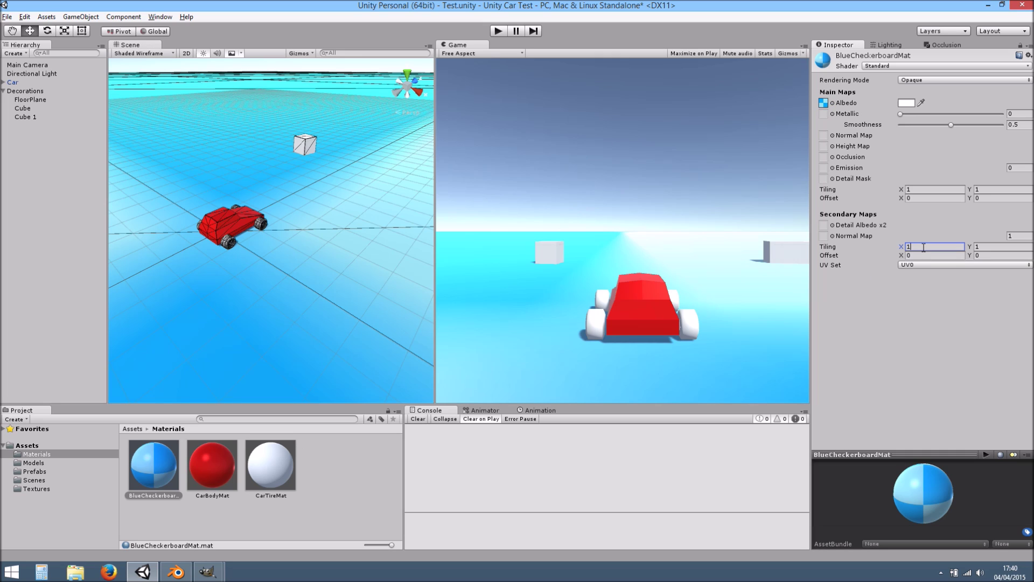
pyautogui.click(914, 190)
pyautogui.click(32, 100)
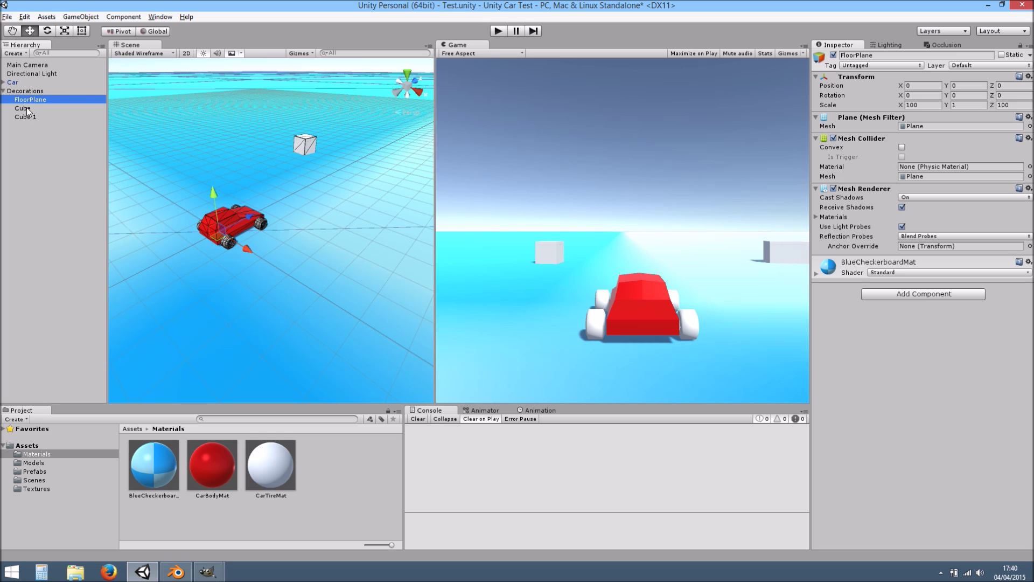
pyautogui.click(152, 456)
pyautogui.click(935, 189)
pyautogui.write('100')
pyautogui.click(990, 190)
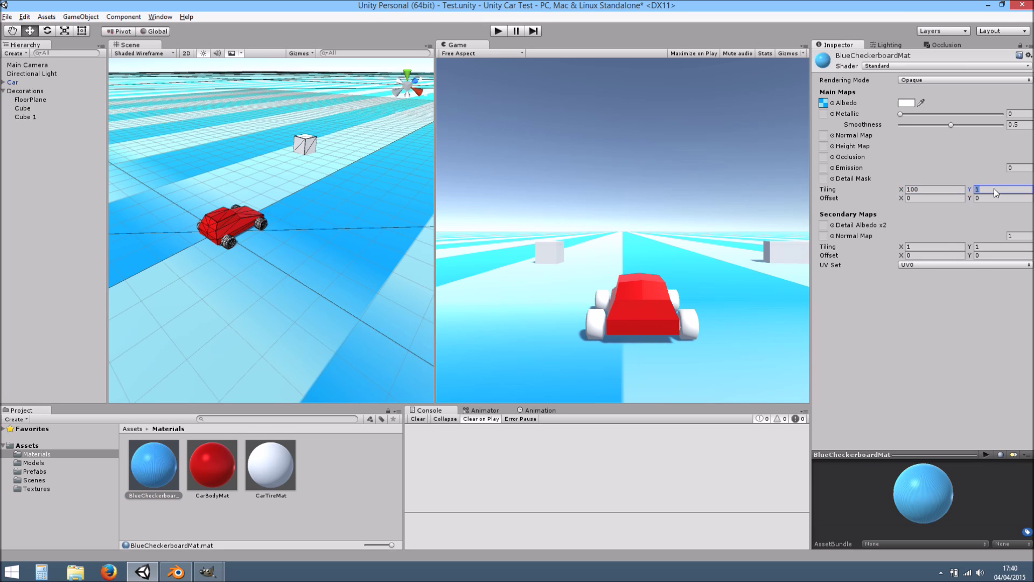
pyautogui.write('100')
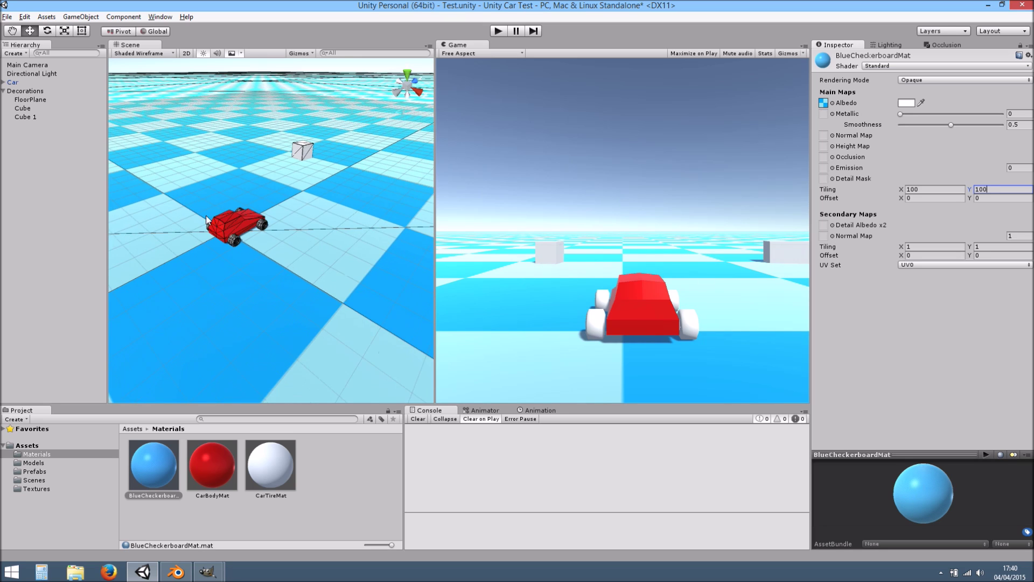
pyautogui.click(76, 222)
# Select the Car, run the scene to watch how it behaves under physics, and stop the simulation
pyautogui.keyDown('alt'); pyautogui.moveTo(284, 223); pyautogui.dragTo(222, 235); pyautogui.keyUp('alt')
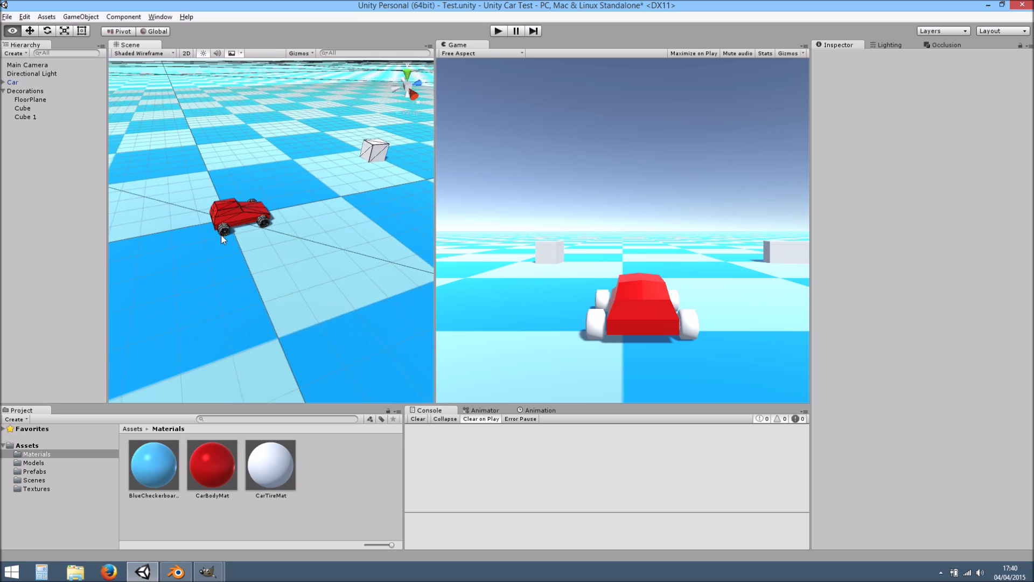
pyautogui.scroll(10, 251, 237)
pyautogui.moveTo(251, 236); pyautogui.dragTo(336, 249, button='middle')
pyautogui.scroll(10, 336, 249)
pyautogui.keyDown('alt'); pyautogui.moveTo(336, 249); pyautogui.dragTo(347, 251); pyautogui.keyUp('alt')
pyautogui.scroll(-10, 347, 251)
pyautogui.click(22, 83)
pyautogui.keyDown('alt'); pyautogui.moveTo(236, 181); pyautogui.dragTo(281, 228); pyautogui.keyUp('alt')
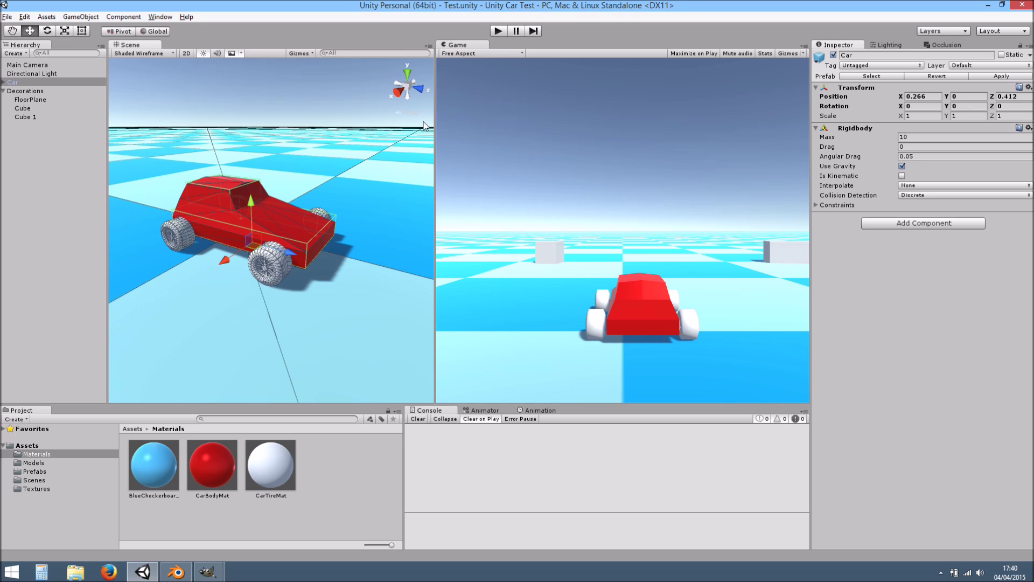
pyautogui.click(499, 31)
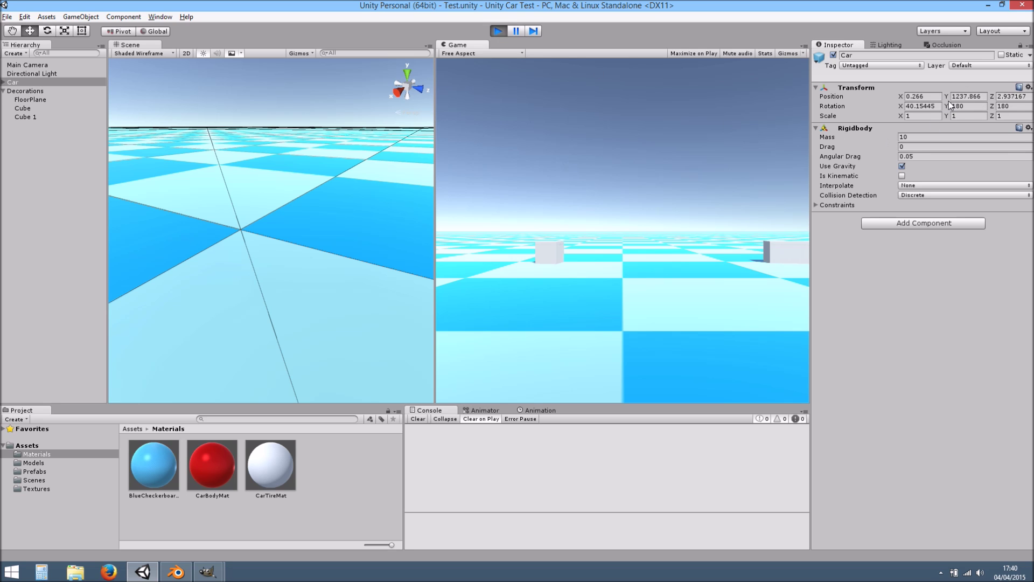
pyautogui.moveTo(207, 223); pyautogui.dragTo(234, 239, button='middle')
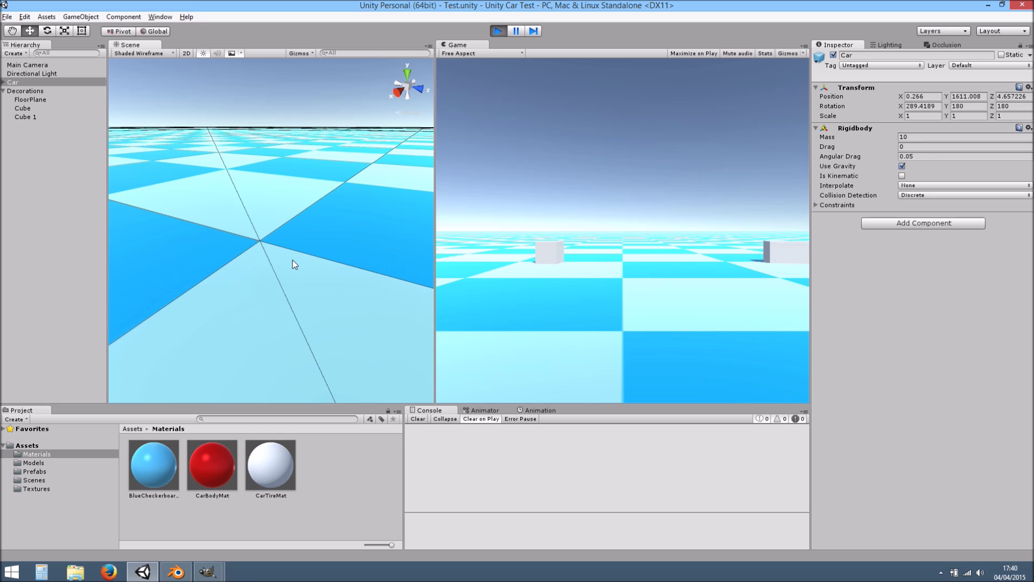
pyautogui.press('f')
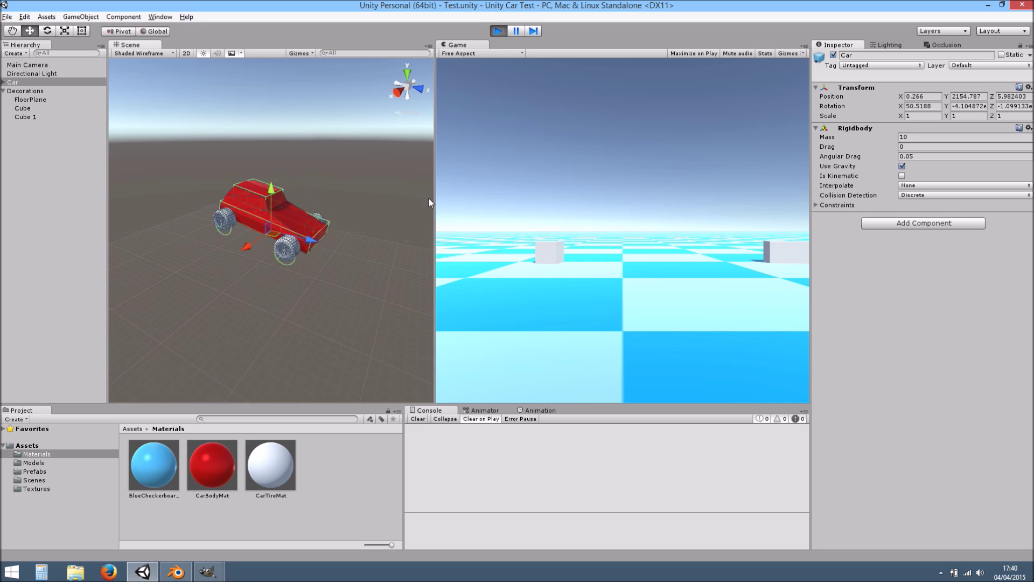
pyautogui.click(499, 31)
# Expand the Car's hierarchy and set its Rigidbody mass to 1000
pyautogui.scroll(12, 304, 235)
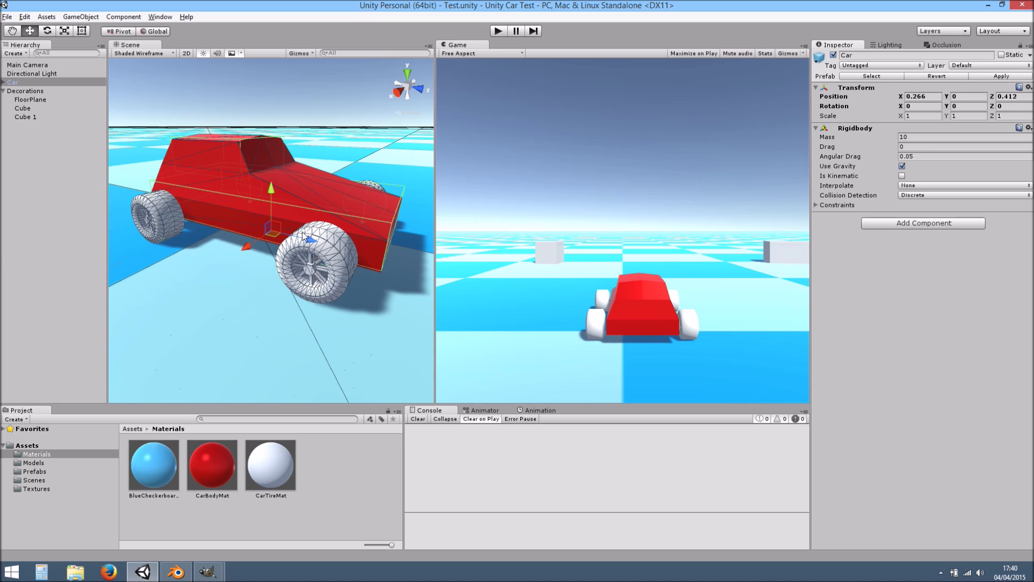
pyautogui.keyDown('alt'); pyautogui.moveTo(247, 267); pyautogui.dragTo(265, 269); pyautogui.keyUp('alt')
pyautogui.click(3, 82)
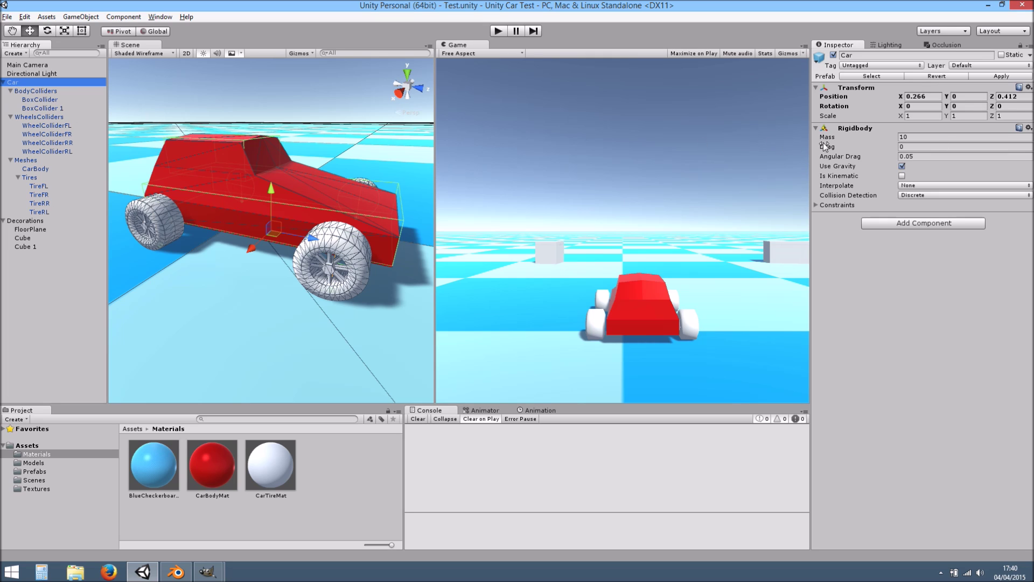
pyautogui.click(910, 137)
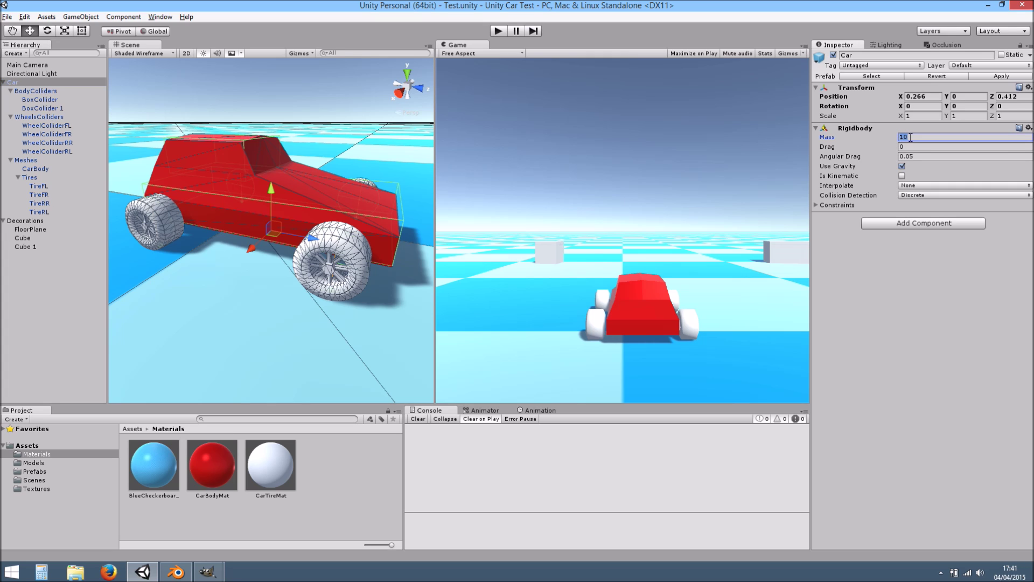
pyautogui.write('1000')
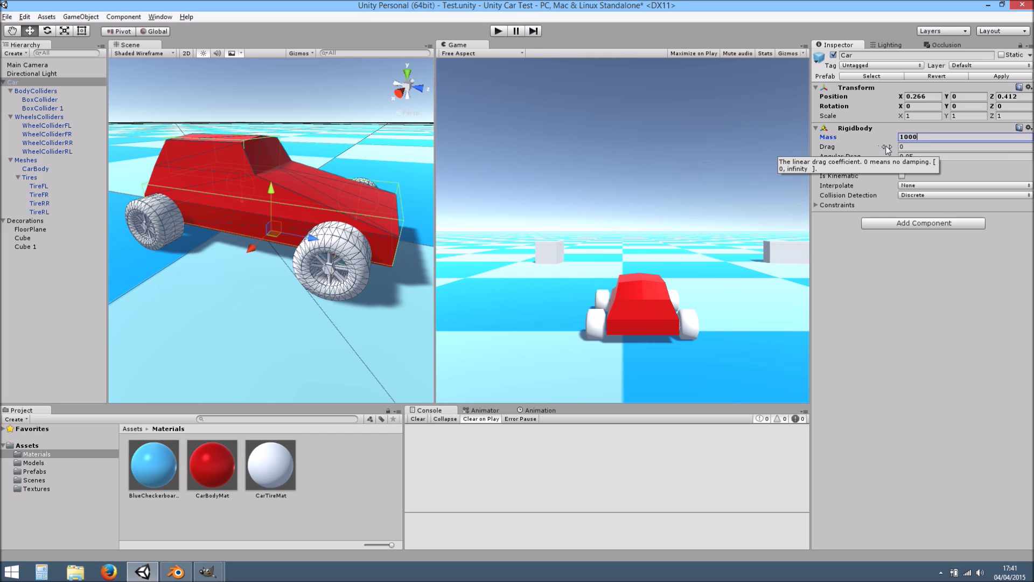
pyautogui.press('Return')
# Play-test the heavier car twice and review the settings shared by its four wheel colliders
pyautogui.click(498, 34)
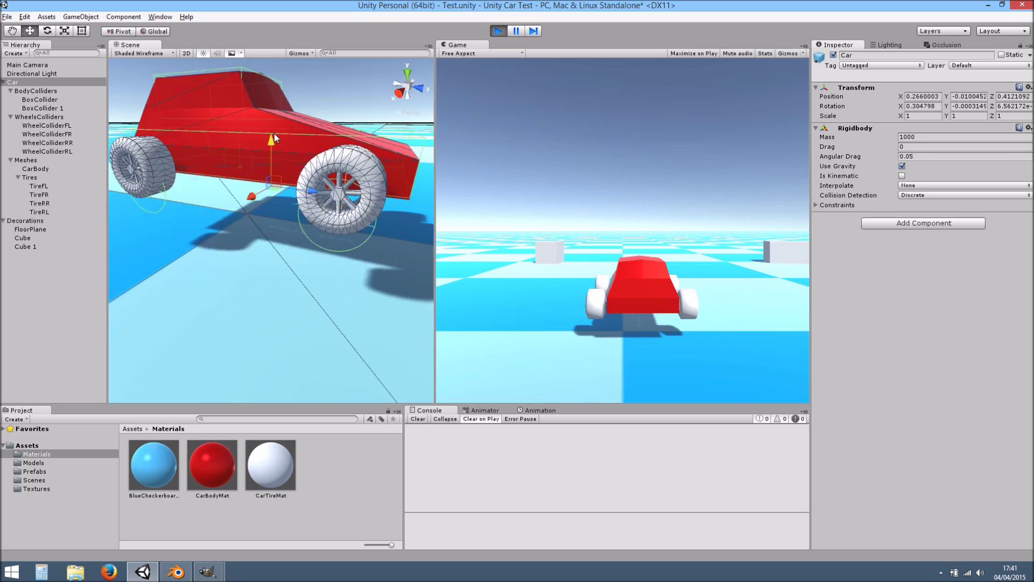
pyautogui.click(498, 31)
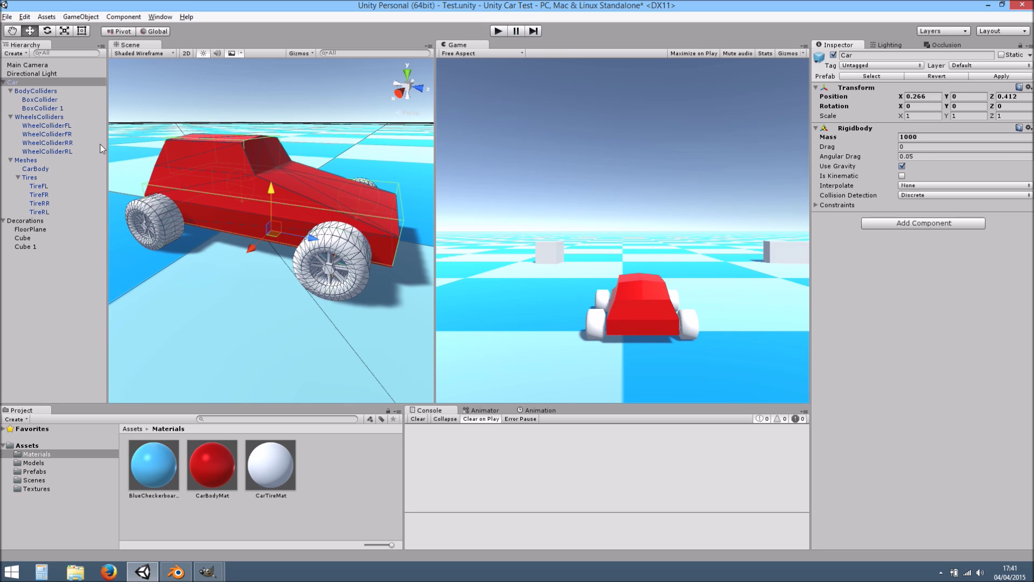
pyautogui.click(44, 126)
pyautogui.keyDown('shift'); pyautogui.click(49, 152); pyautogui.keyUp('shift')
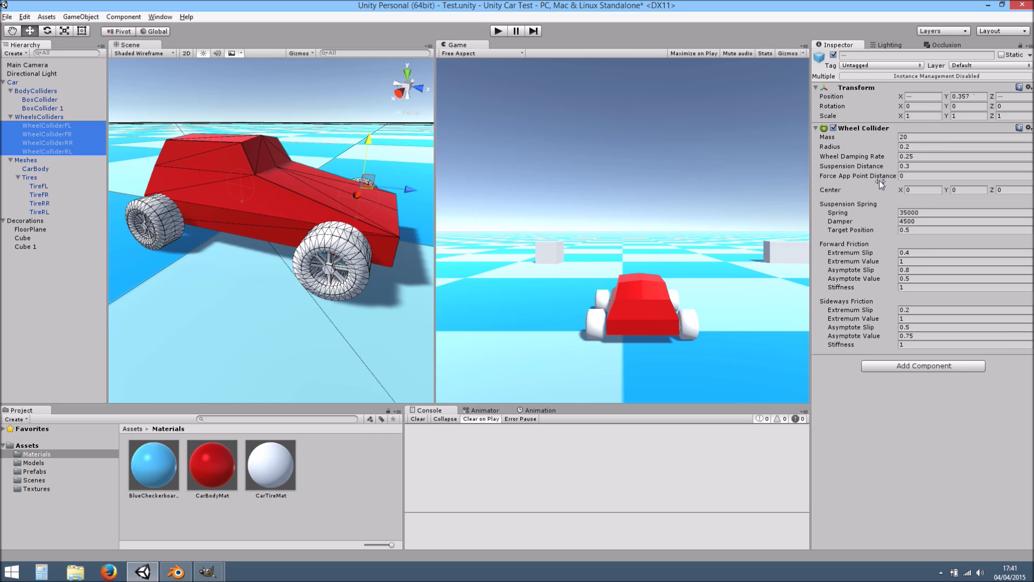
pyautogui.click(27, 84)
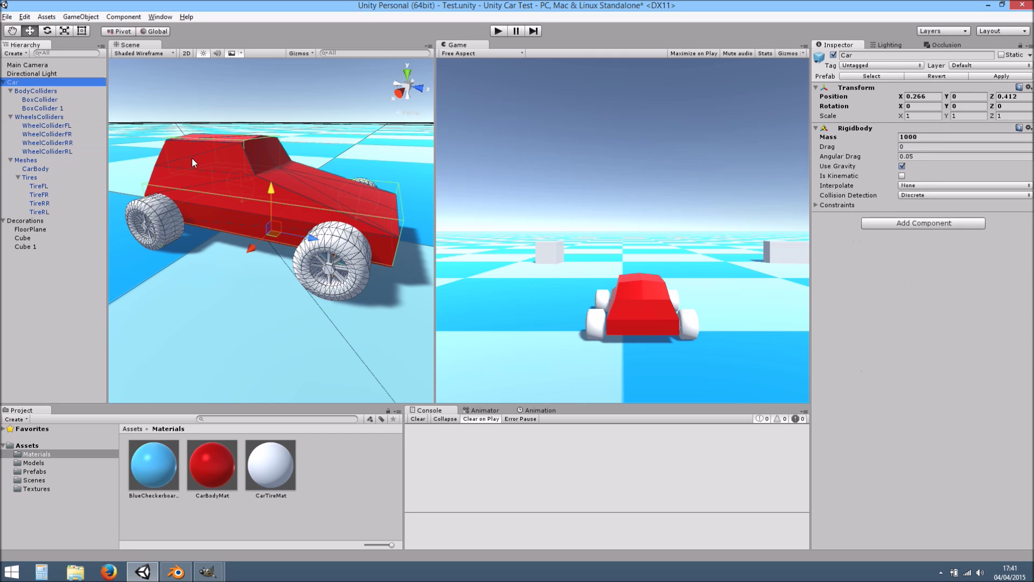
pyautogui.click(499, 32)
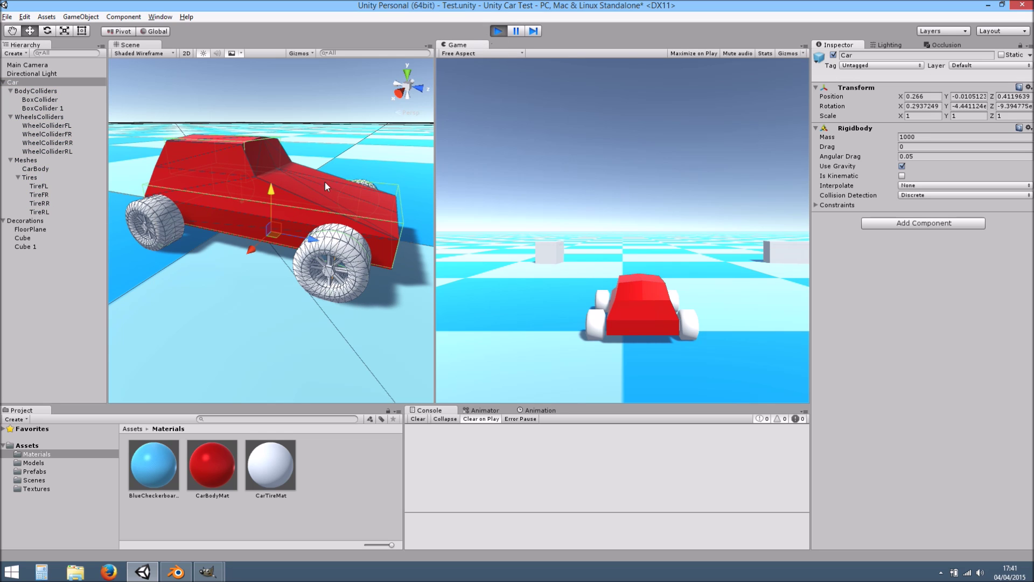
pyautogui.click(499, 31)
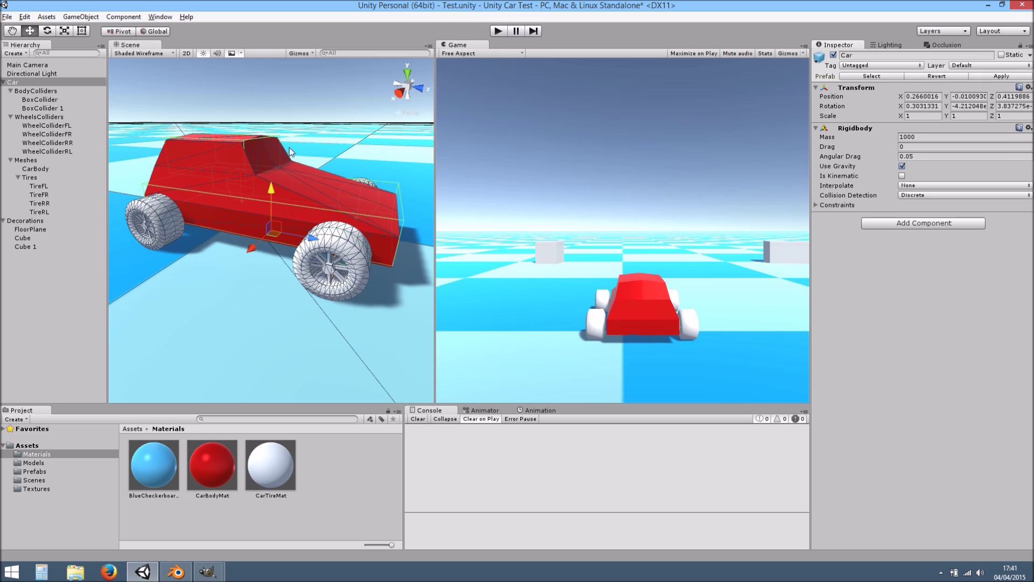
# Set the mass of all four wheel colliders to 15 and briefly play-test the scene
pyautogui.click(37, 125)
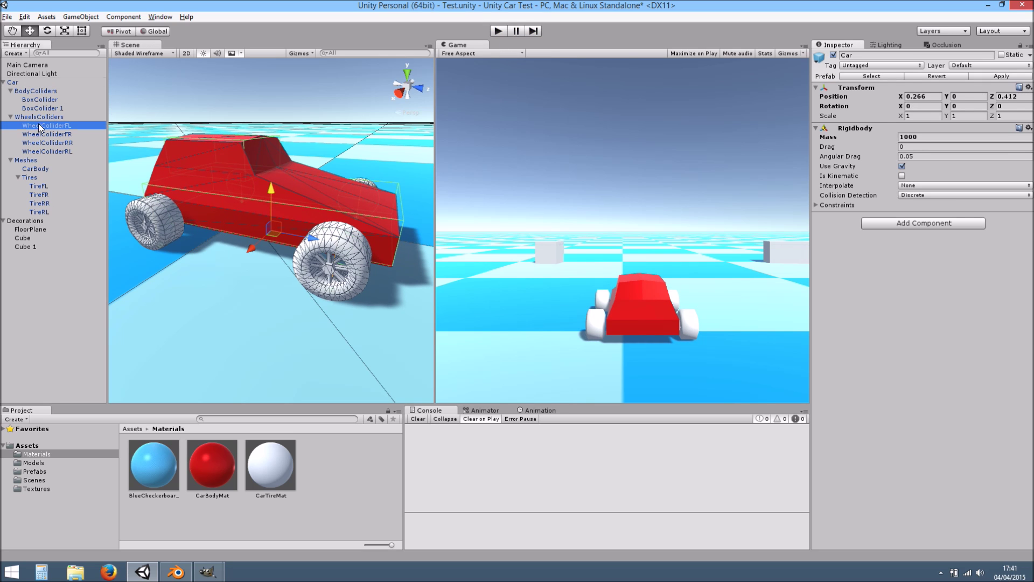
pyautogui.keyDown('shift'); pyautogui.click(53, 151); pyautogui.keyUp('shift')
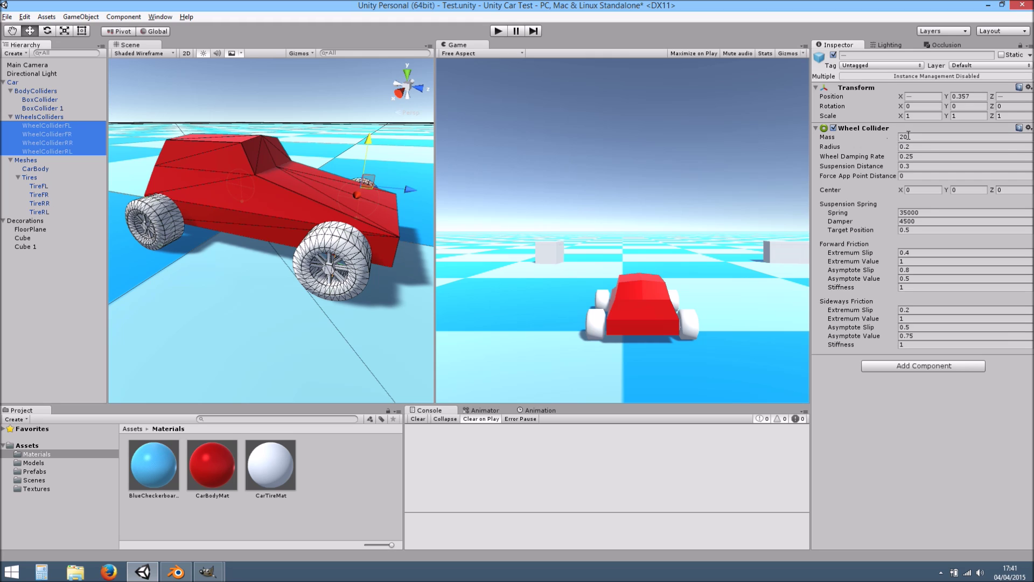
pyautogui.click(913, 136)
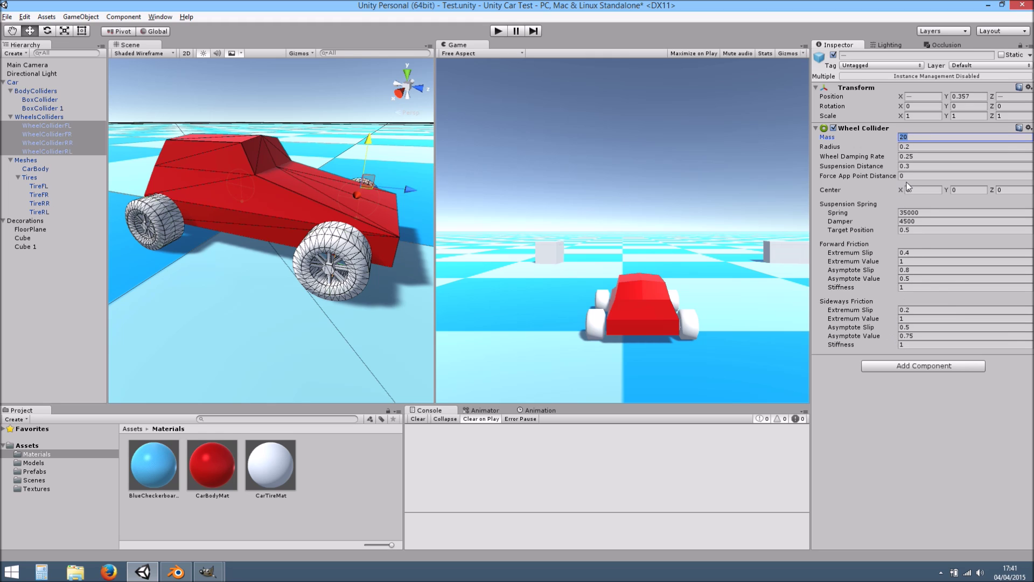
pyautogui.moveTo(332, 272); pyautogui.dragTo(343, 257, button='middle')
pyautogui.scroll(-4, 343, 257)
pyautogui.scroll(2, 342, 256)
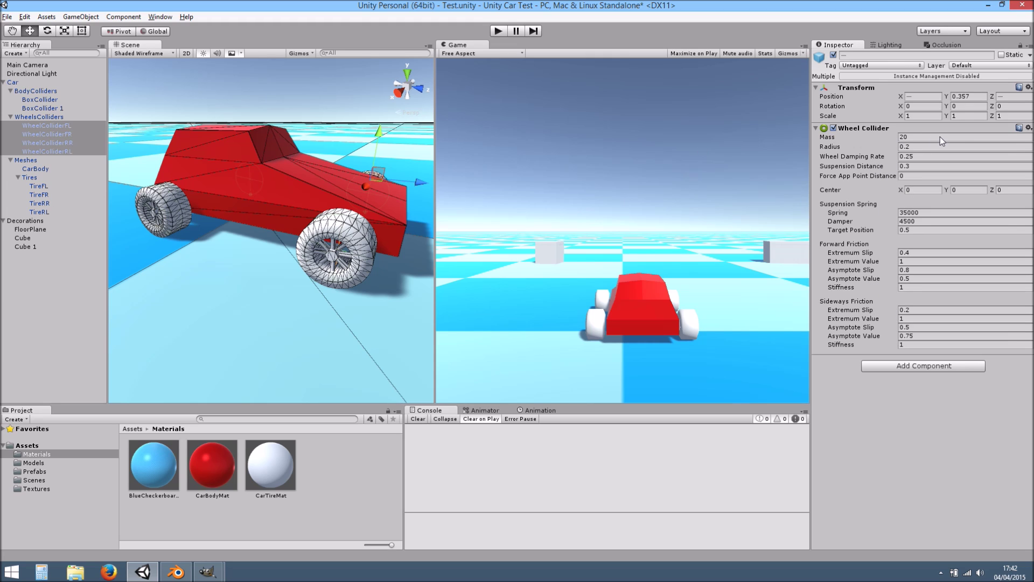
pyautogui.click(923, 138)
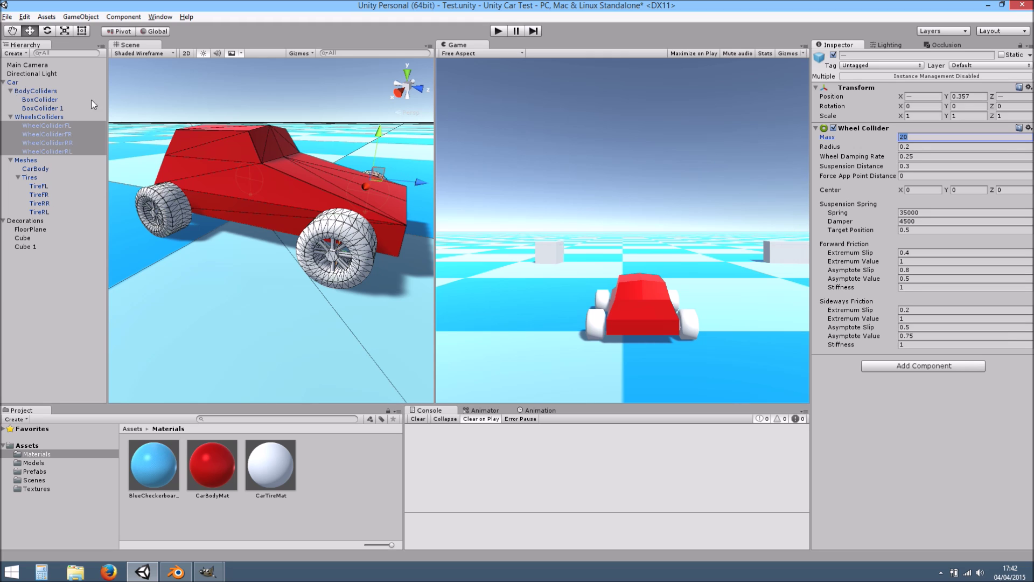
pyautogui.write('15')
pyautogui.click(498, 31)
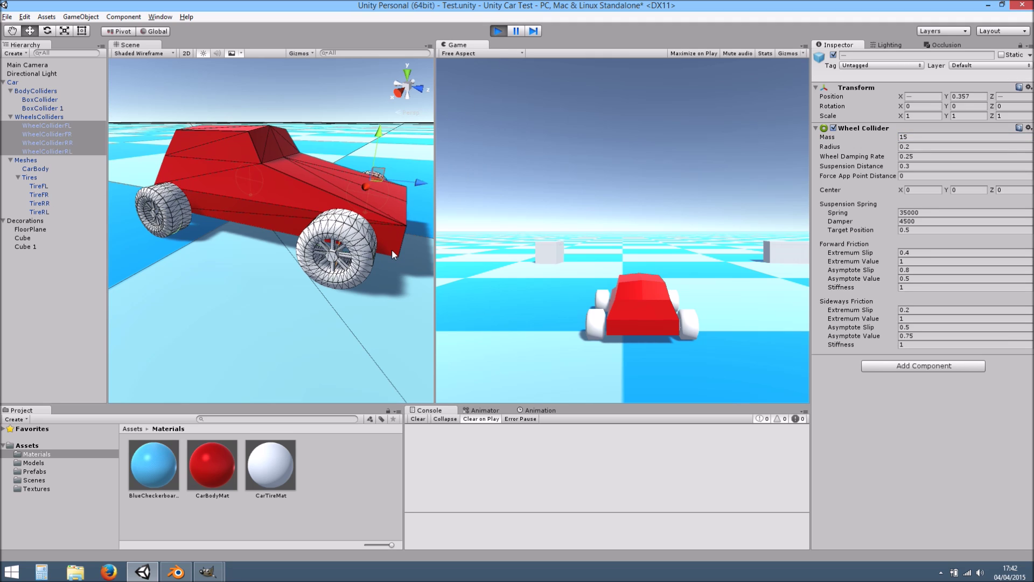
pyautogui.hotkey('ctrl', 'p')
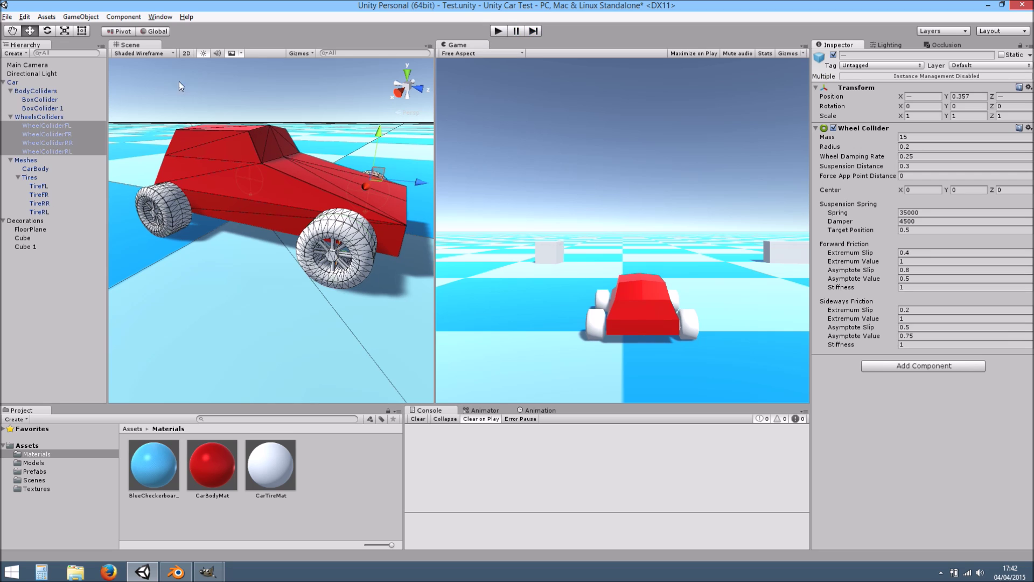
# Switch the Scene view to Wireframe and examine the suspension travel of the car's wheel colliders up close
pyautogui.click(143, 52)
pyautogui.click(139, 79)
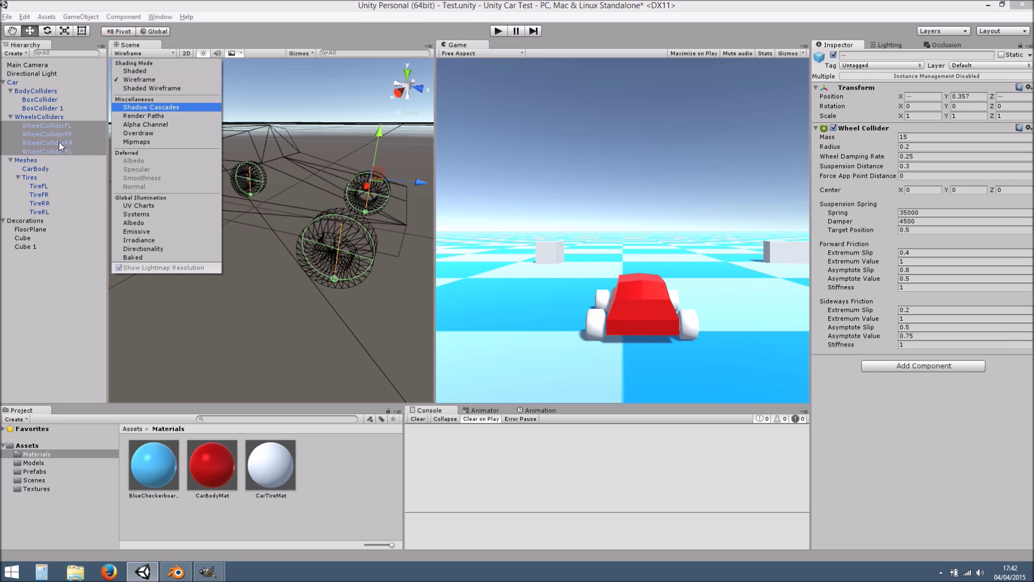
pyautogui.click(57, 108)
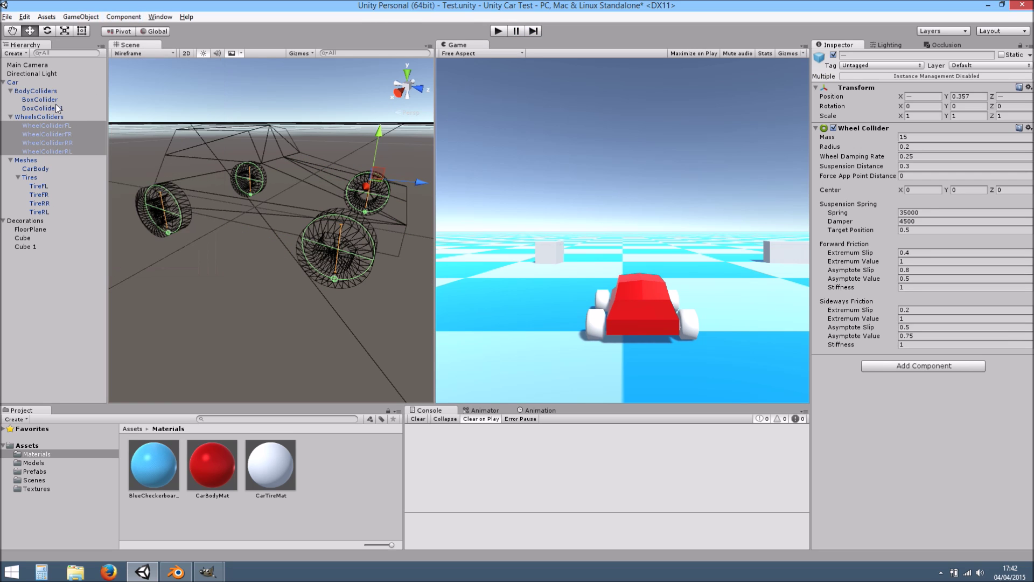
pyautogui.keyDown('alt'); pyautogui.moveTo(182, 202); pyautogui.dragTo(285, 197); pyautogui.keyUp('alt')
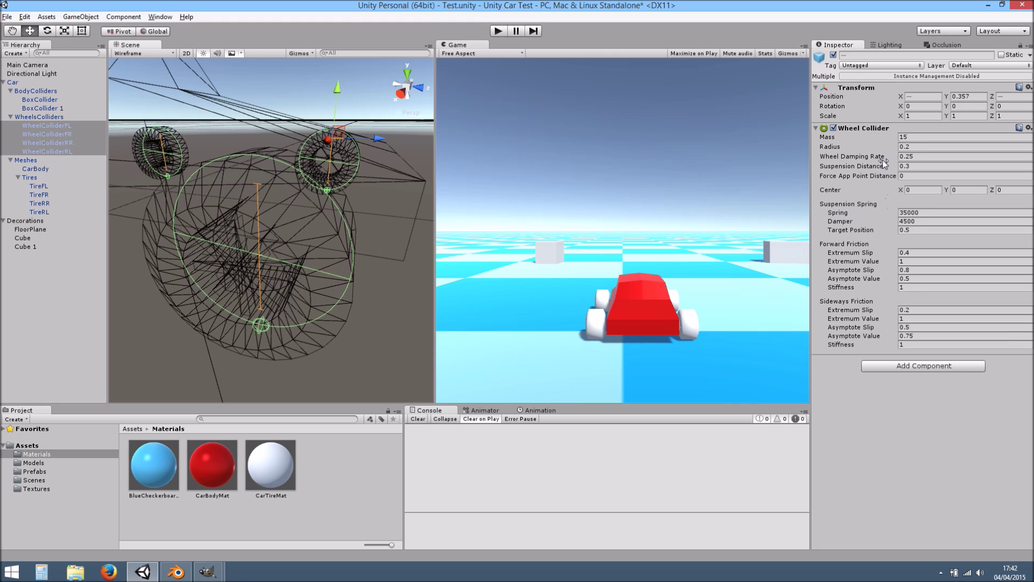
pyautogui.moveTo(893, 167); pyautogui.dragTo(896, 169)
pyautogui.press('BackSpace')
pyautogui.keyDown('alt'); pyautogui.moveTo(278, 250); pyautogui.dragTo(309, 234); pyautogui.keyUp('alt')
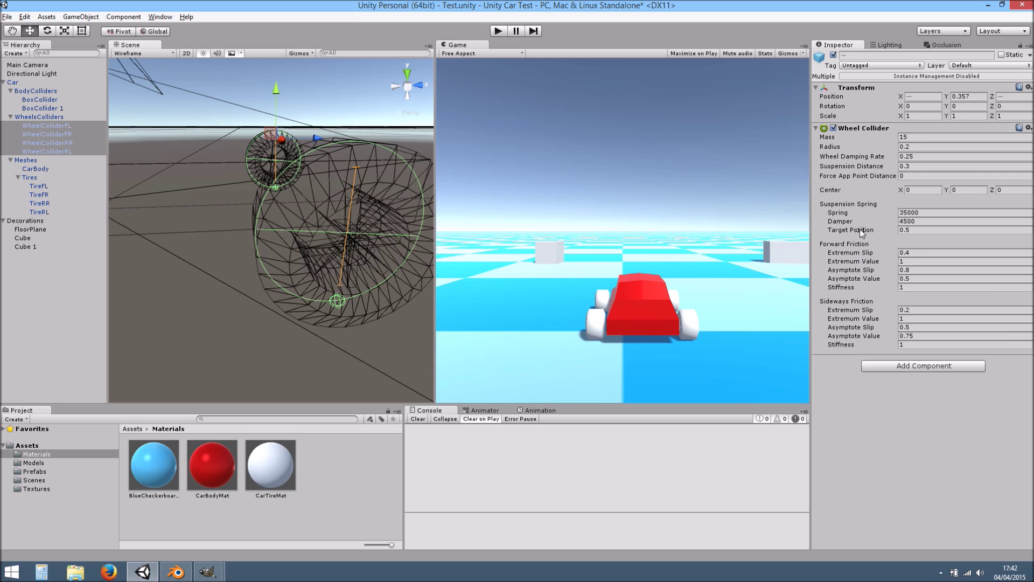
pyautogui.moveTo(348, 220); pyautogui.dragTo(150, 274, button='middle')
pyautogui.keyDown('alt'); pyautogui.moveTo(319, 266); pyautogui.dragTo(356, 267); pyautogui.keyUp('alt')
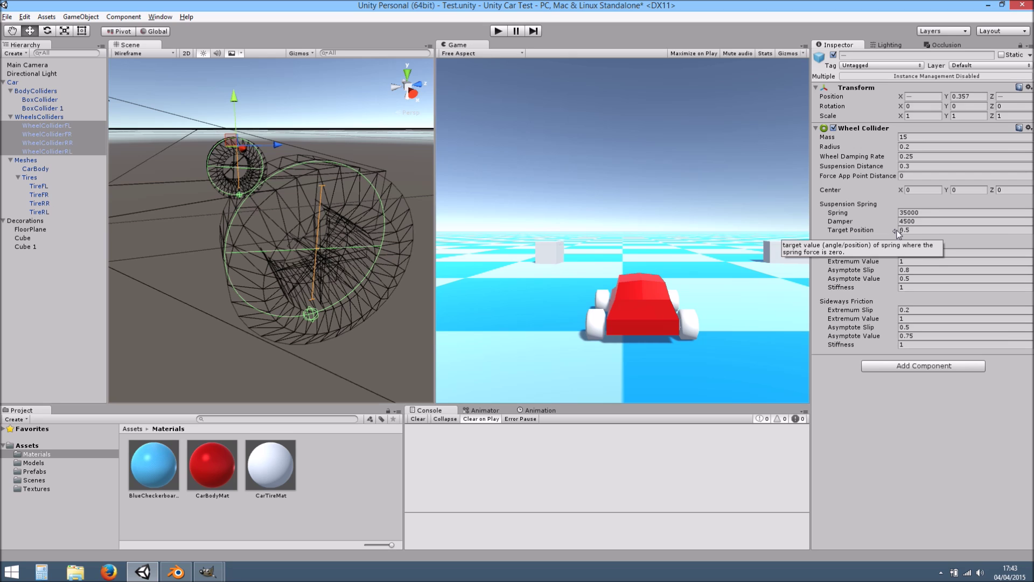
# Try a suspension spring target position of 0.23 on all four wheel colliders and briefly play-test the scene
pyautogui.moveTo(898, 232); pyautogui.dragTo(886, 231)
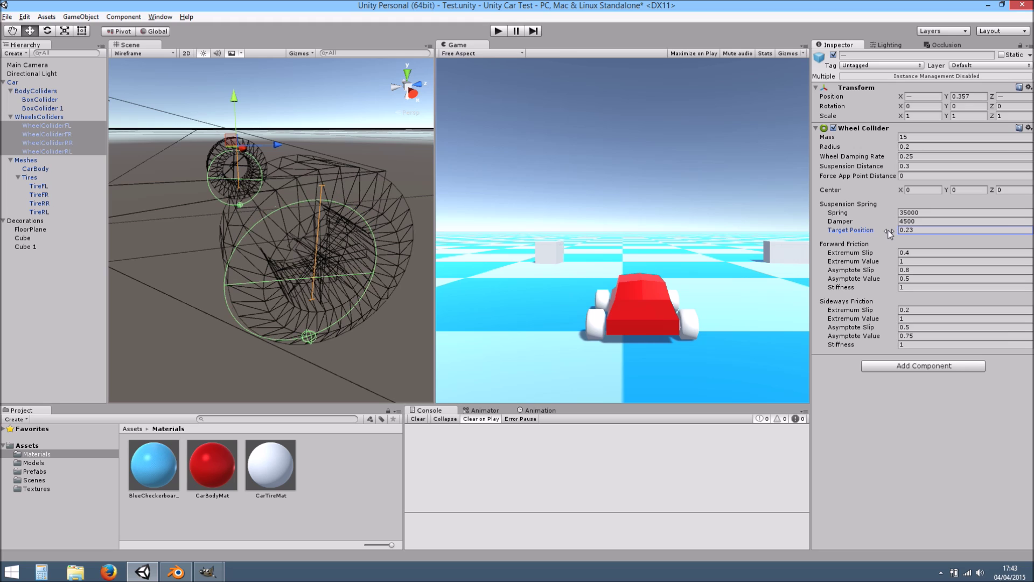
pyautogui.click(499, 31)
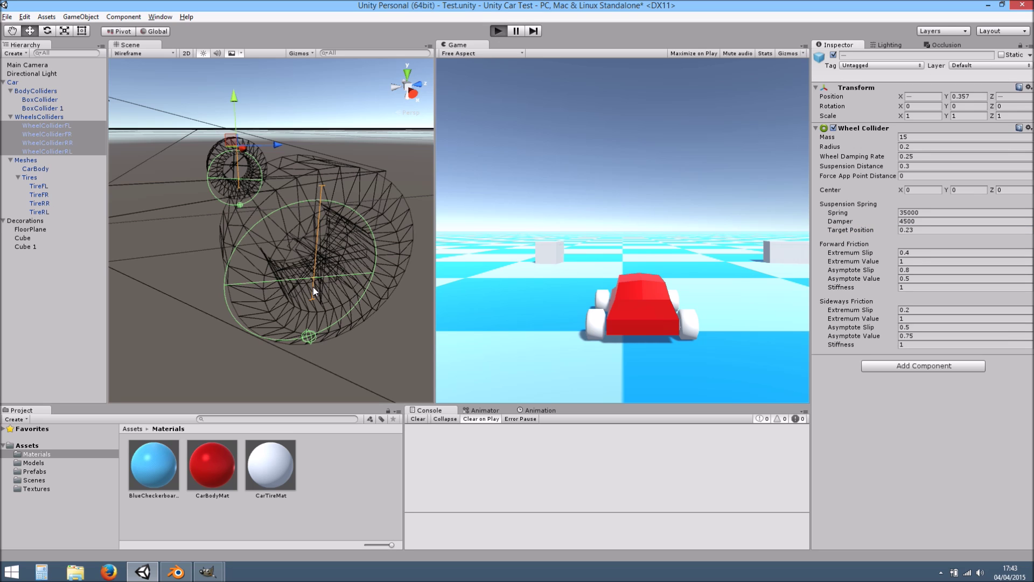
pyautogui.scroll(-5, 330, 243)
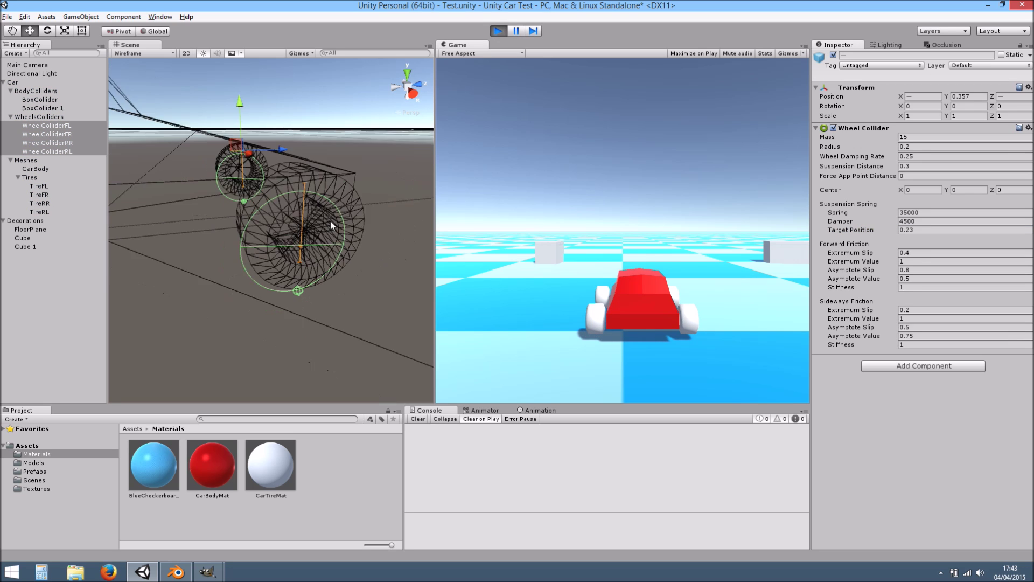
pyautogui.click(498, 31)
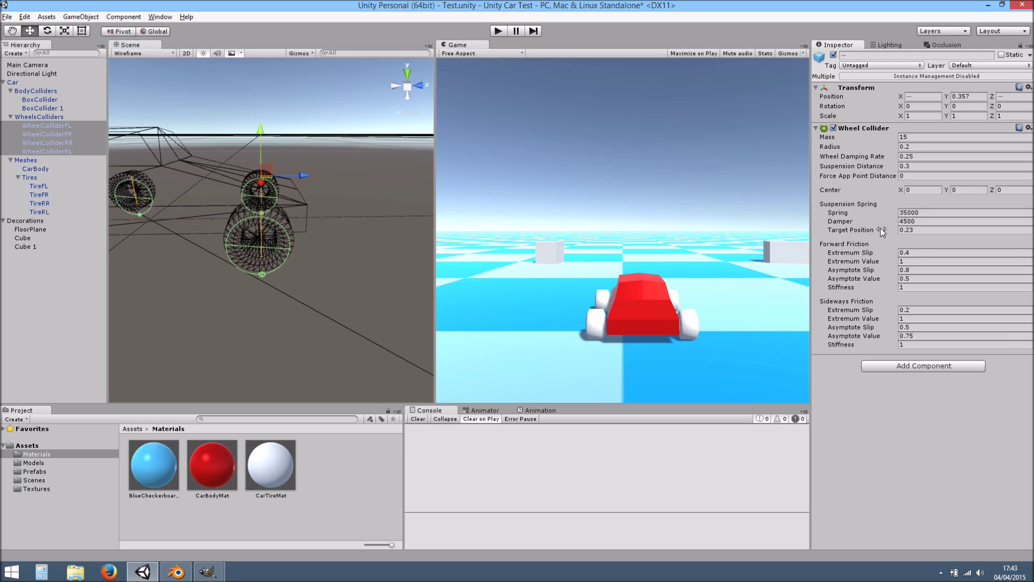
# Set the suspension spring's target position to 0.5 on all four wheel colliders and inspect the wheels from several angles
pyautogui.click(914, 230)
pyautogui.write('0.5')
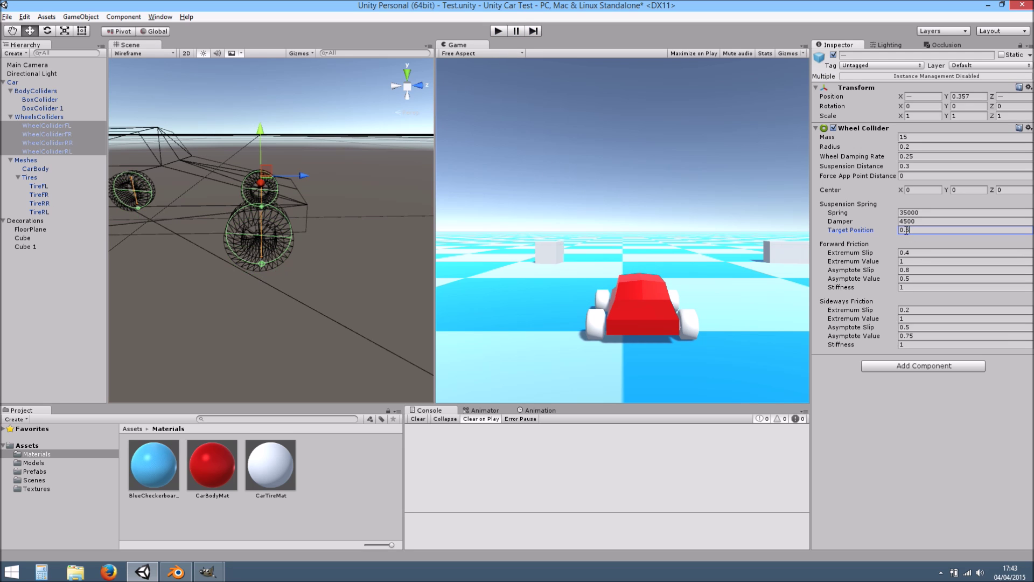
pyautogui.keyDown('alt'); pyautogui.moveTo(225, 289); pyautogui.dragTo(370, 248); pyautogui.keyUp('alt')
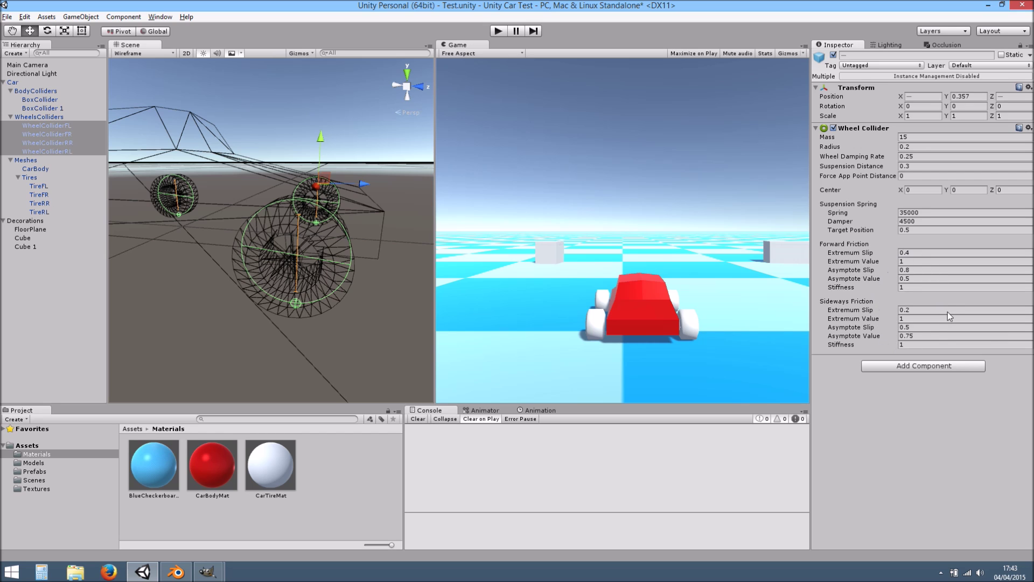
pyautogui.keyDown('alt'); pyautogui.moveTo(410, 271); pyautogui.dragTo(357, 257); pyautogui.keyUp('alt')
pyautogui.keyDown('alt'); pyautogui.moveTo(395, 228); pyautogui.dragTo(324, 246); pyautogui.keyUp('alt')
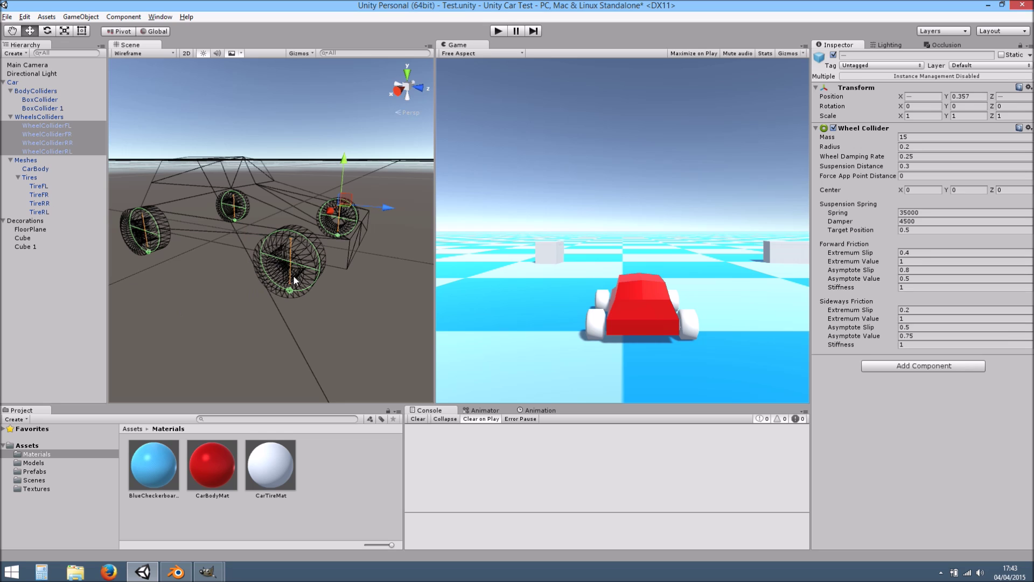
pyautogui.keyDown('alt'); pyautogui.moveTo(293, 275); pyautogui.dragTo(280, 254); pyautogui.keyUp('alt')
# Select the Car object and switch the Scene view's shading mode to Shaded
pyautogui.click(27, 83)
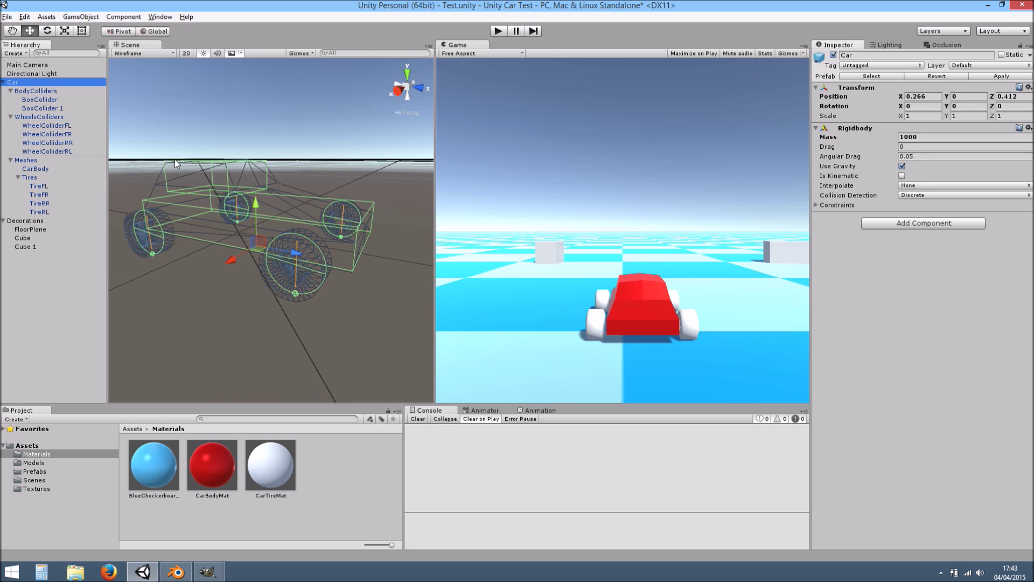
pyautogui.scroll(-2, 309, 160)
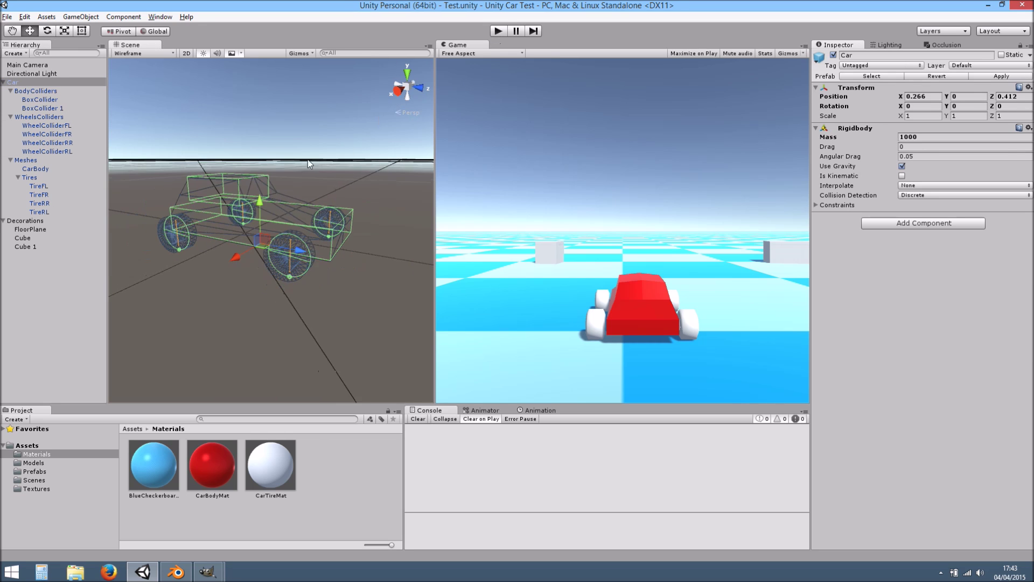
pyautogui.click(144, 54)
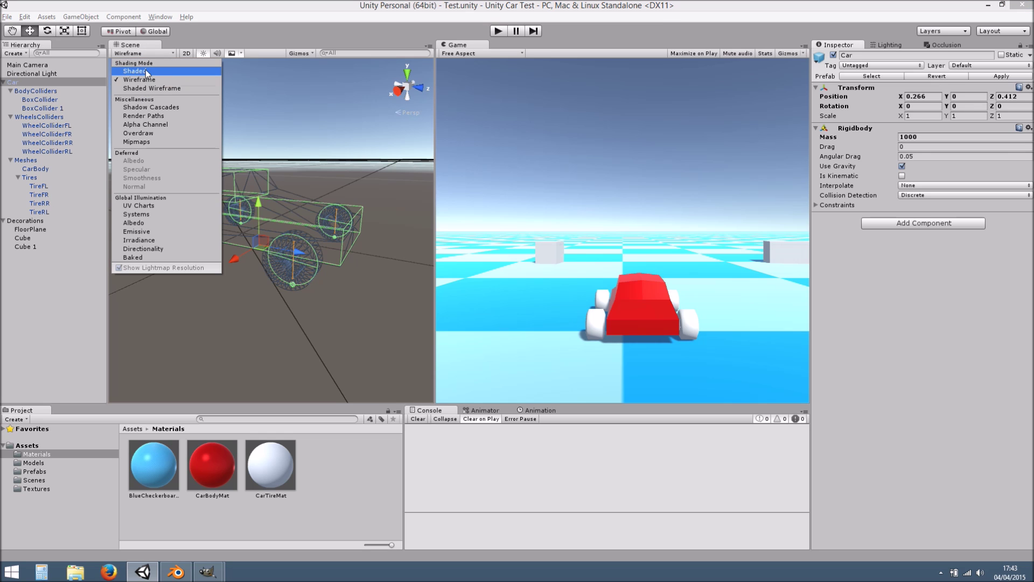
pyautogui.click(134, 70)
pyautogui.scroll(3, 306, 218)
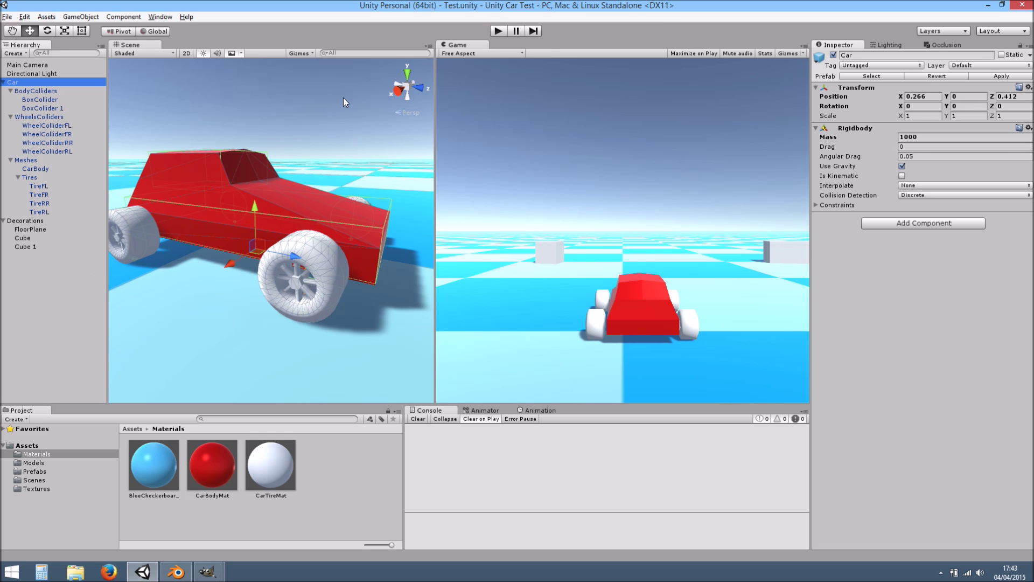
# Play-test the scene to watch the car settle on its suspension, and stop the simulation
pyautogui.click(505, 33)
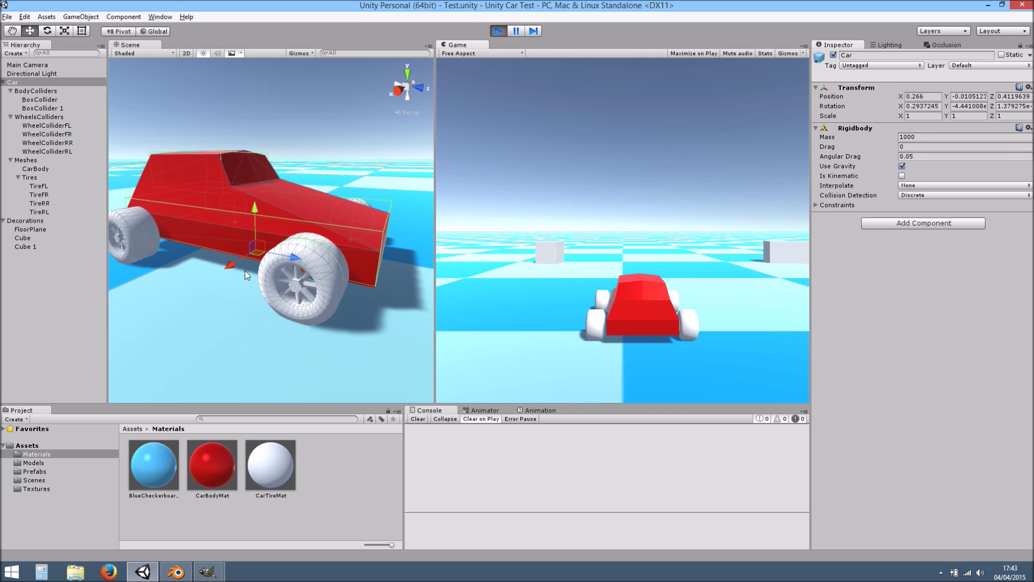
pyautogui.click(496, 31)
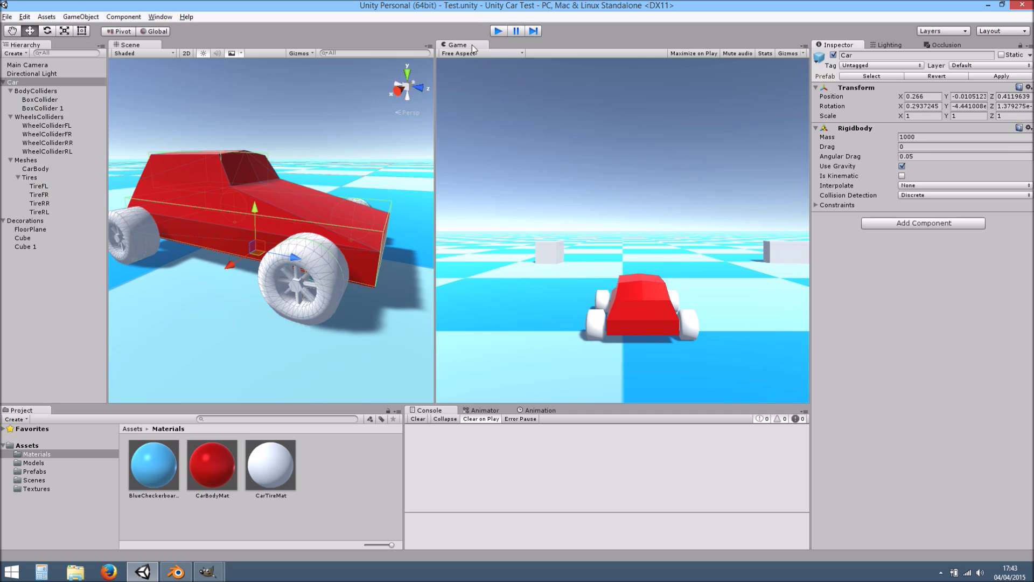
pyautogui.moveTo(350, 150); pyautogui.dragTo(357, 173, button='middle')
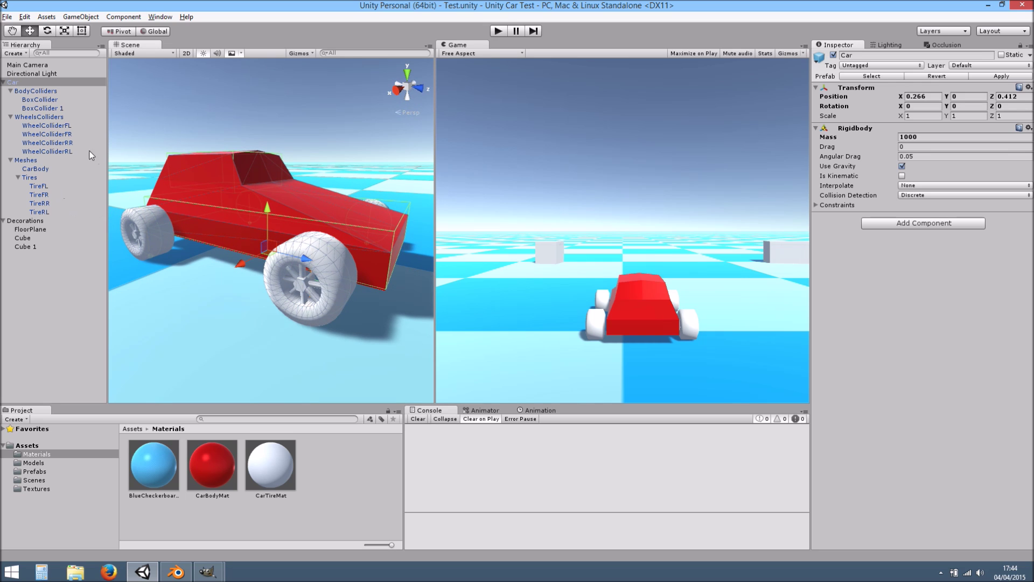
# Set the suspension spring to 5000 and the damper to 500 on all four wheel colliders and play-test the scene
pyautogui.click(70, 125)
pyautogui.keyDown('shift'); pyautogui.click(65, 151); pyautogui.keyUp('shift')
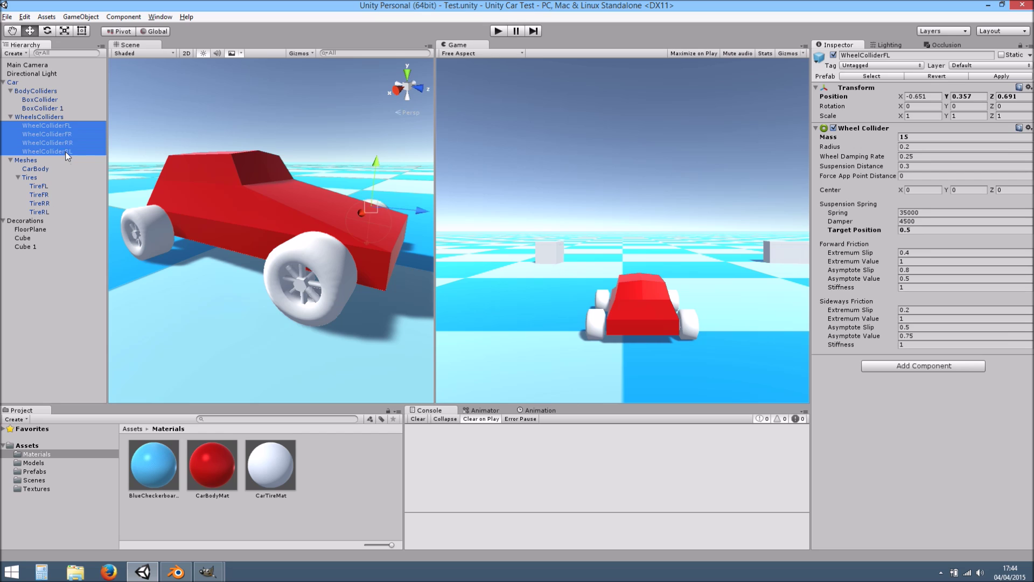
pyautogui.click(910, 213)
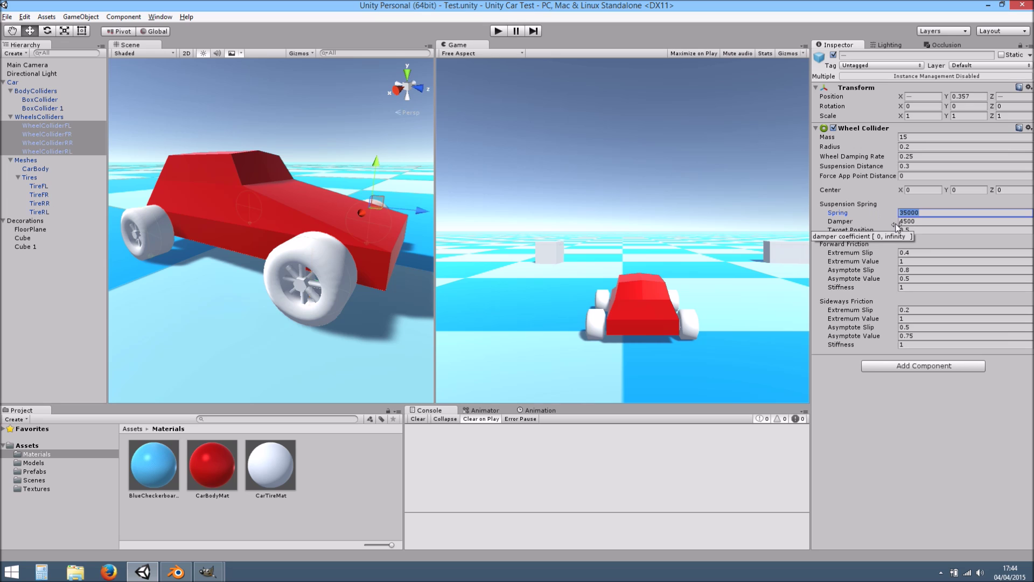
pyautogui.write('0')
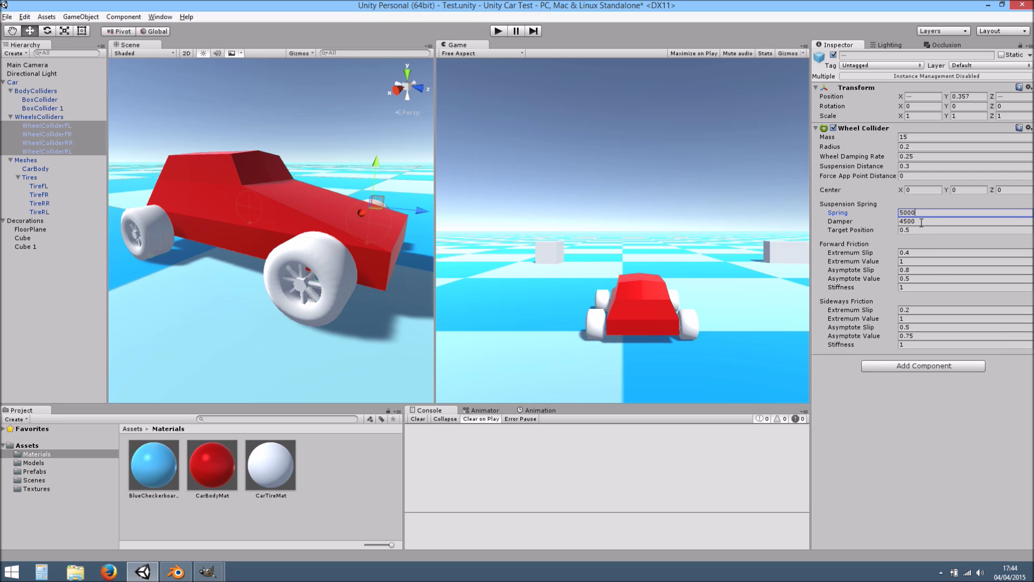
pyautogui.click(921, 222)
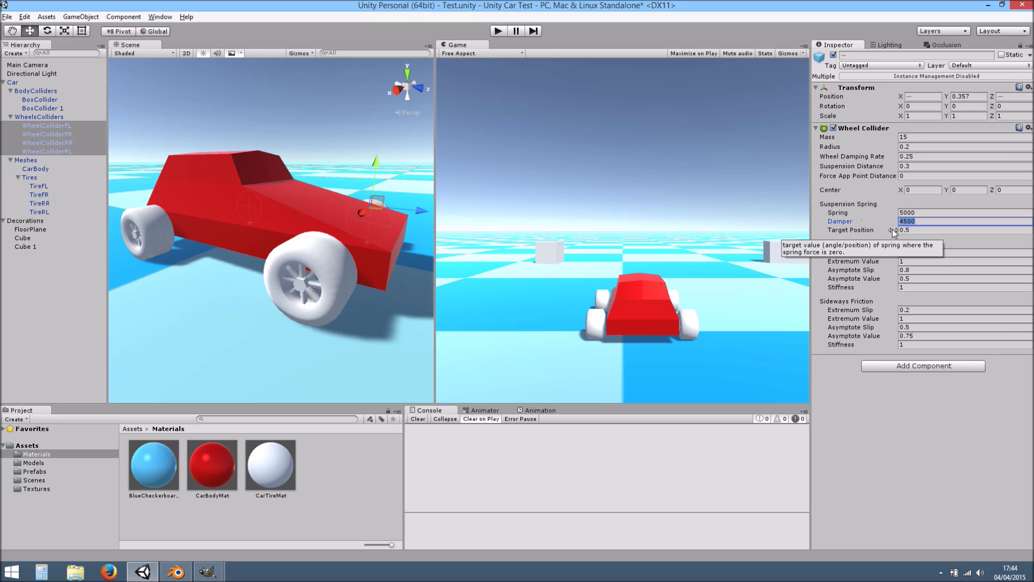
pyautogui.write('500')
pyautogui.click(499, 30)
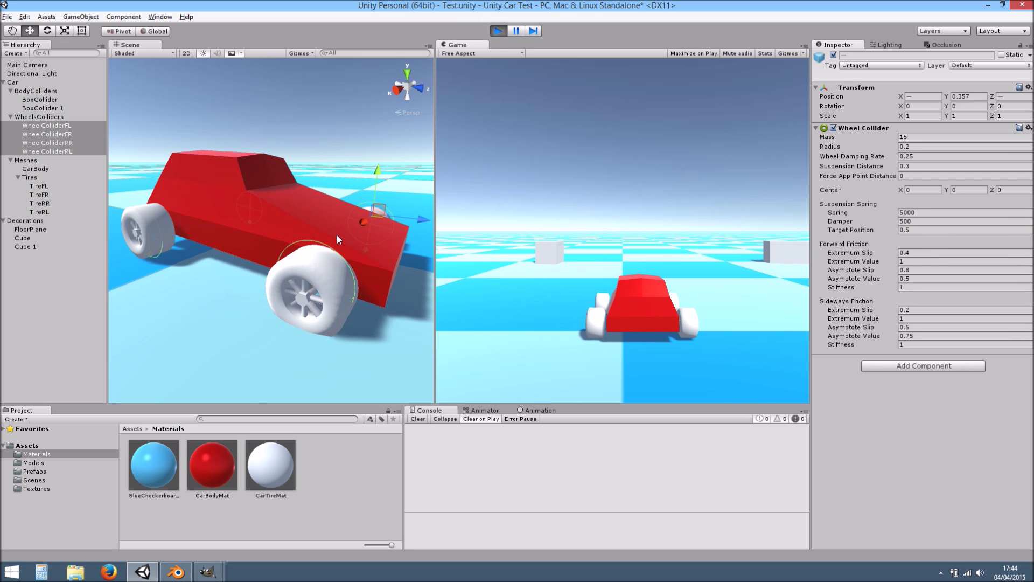
pyautogui.click(499, 31)
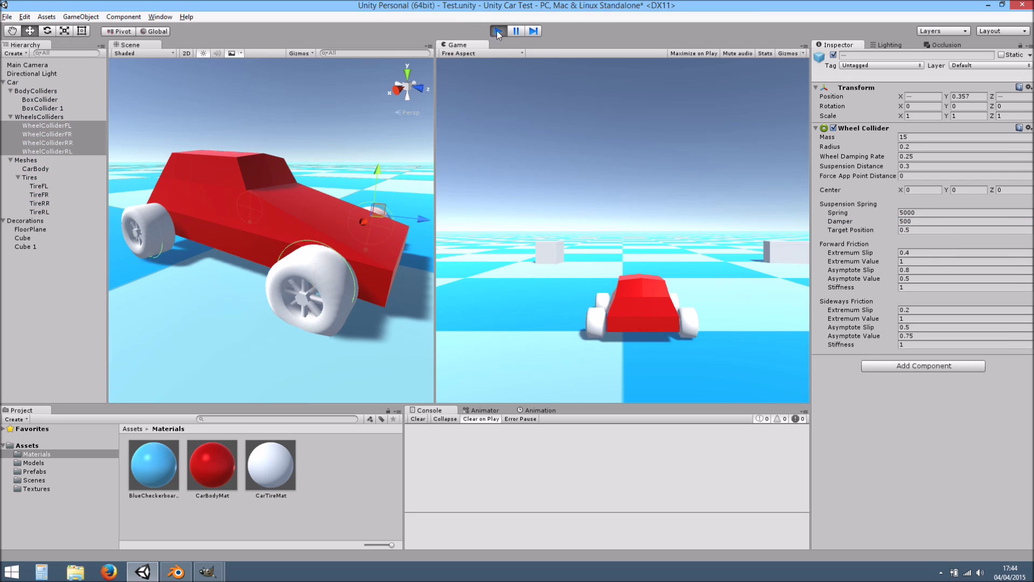
# Try a suspension damper of 50 on all four wheel colliders and briefly play-test the scene
pyautogui.click(916, 213)
pyautogui.click(905, 222)
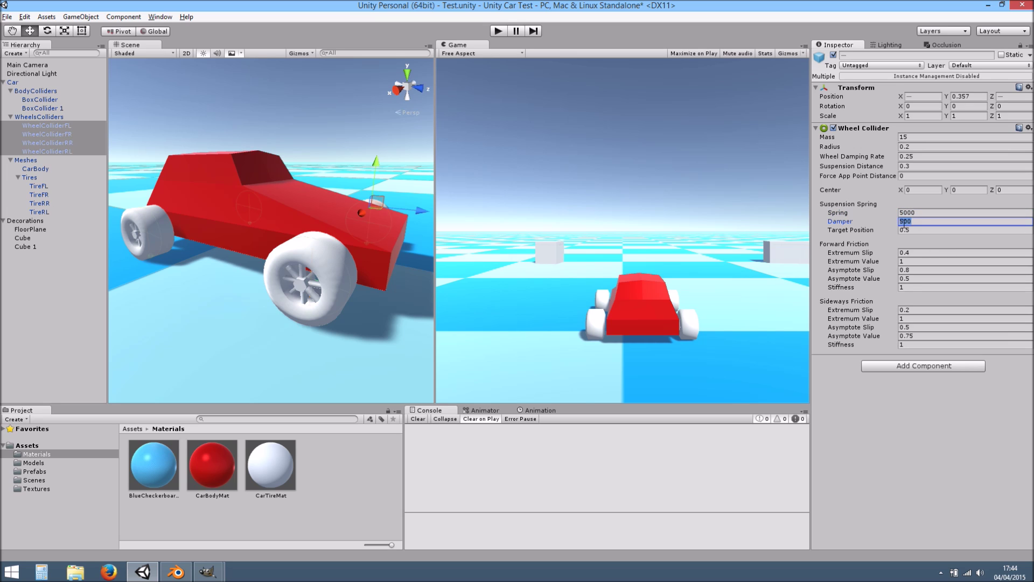
pyautogui.write('50')
pyautogui.click(498, 31)
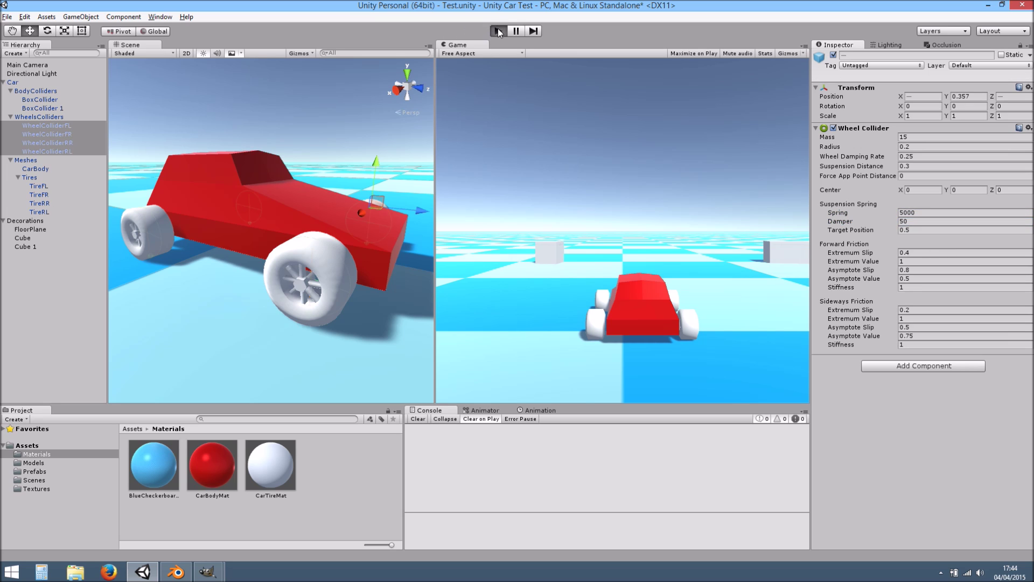
pyautogui.click(497, 30)
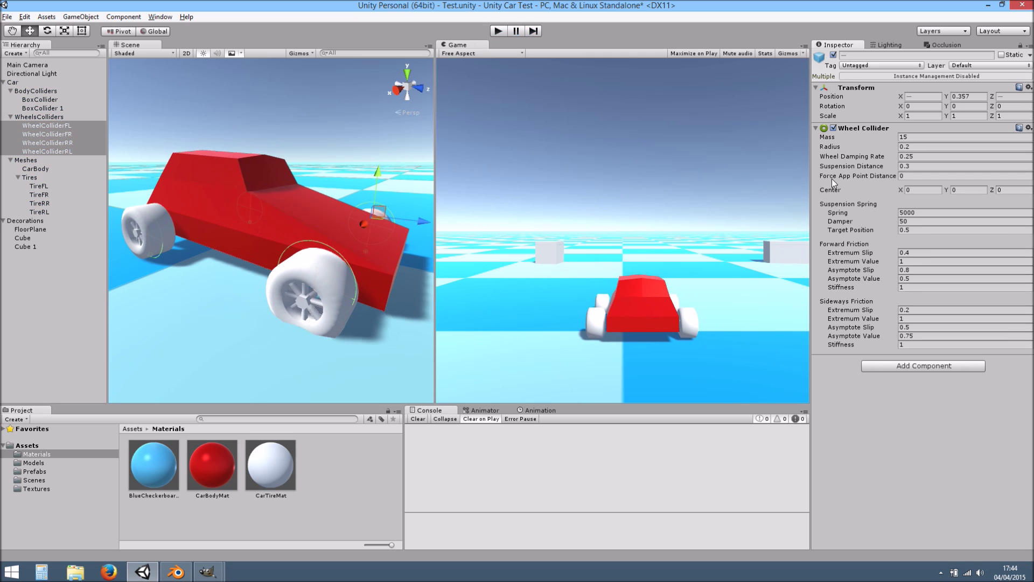
# Try a suspension damper of 1000 on all four wheel colliders and run the scene briefly
pyautogui.click(910, 221)
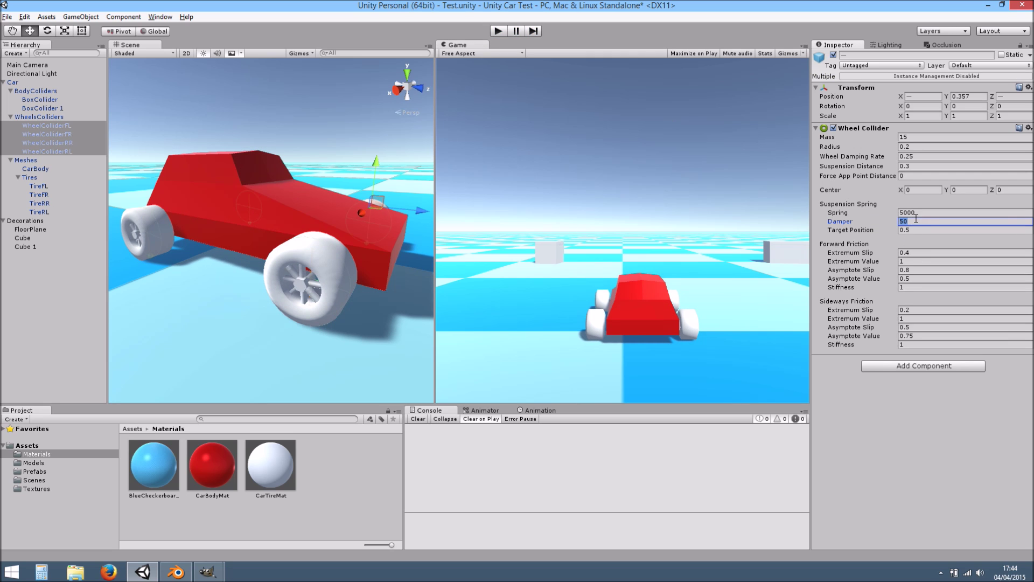
pyautogui.click(497, 32)
pyautogui.click(497, 33)
# Set the suspension spring to 1000 and the damper to 500 on all four wheel colliders
pyautogui.click(918, 213)
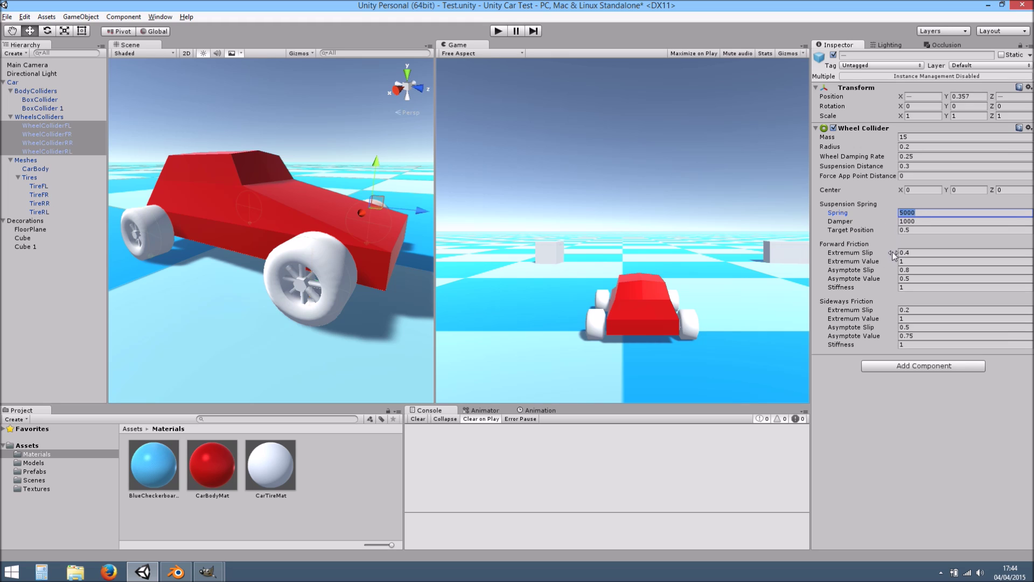
pyautogui.click(915, 221)
pyautogui.write('500')
pyautogui.click(918, 214)
pyautogui.write('1000')
# Play-test the softer suspension, stop the simulation, and look over the car from the side
pyautogui.click(499, 32)
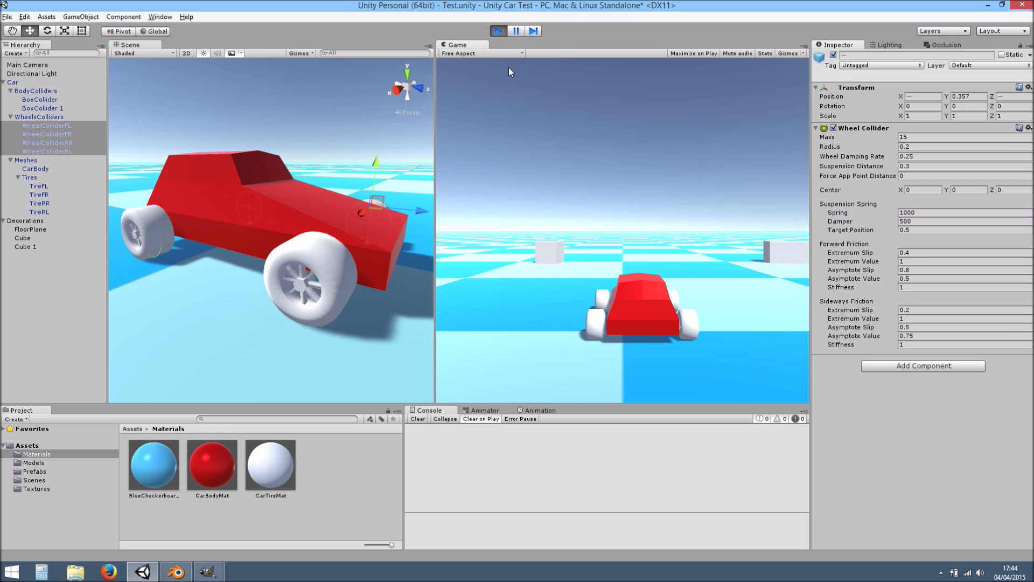
pyautogui.moveTo(340, 236); pyautogui.dragTo(373, 139, button='middle')
pyautogui.click(491, 33)
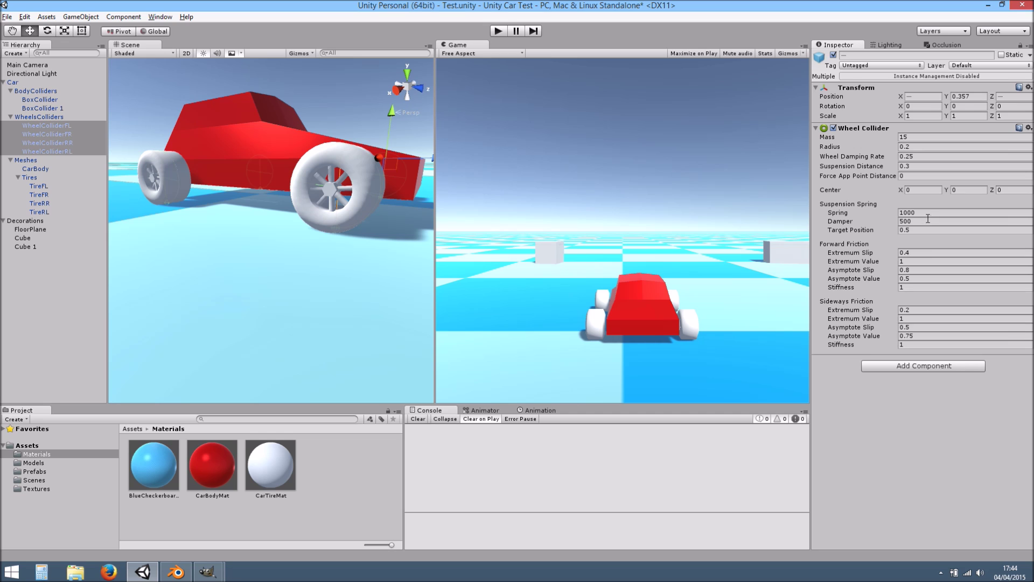
pyautogui.scroll(-2, 296, 220)
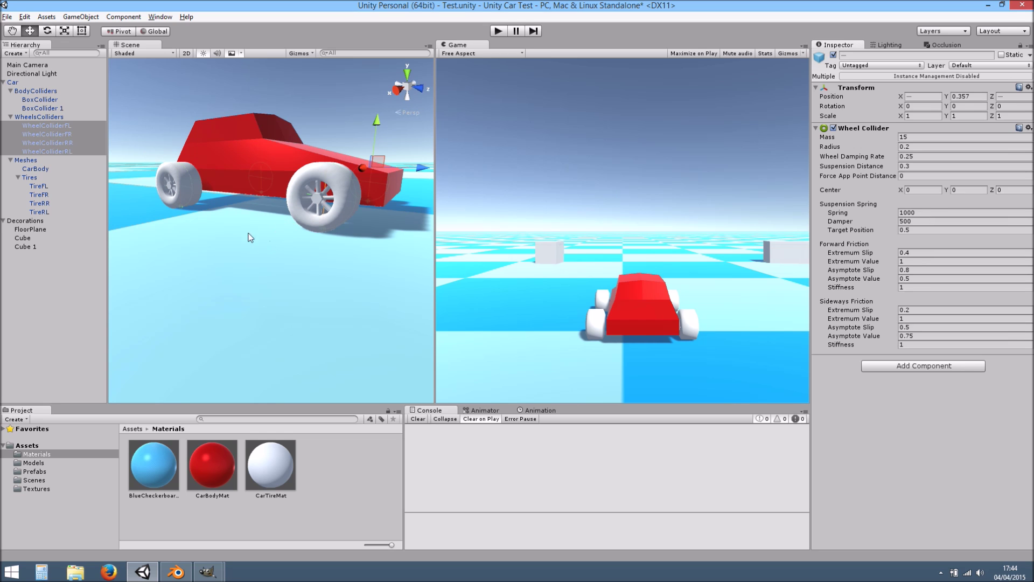
pyautogui.keyDown('alt'); pyautogui.moveTo(261, 219); pyautogui.dragTo(332, 216); pyautogui.keyUp('alt')
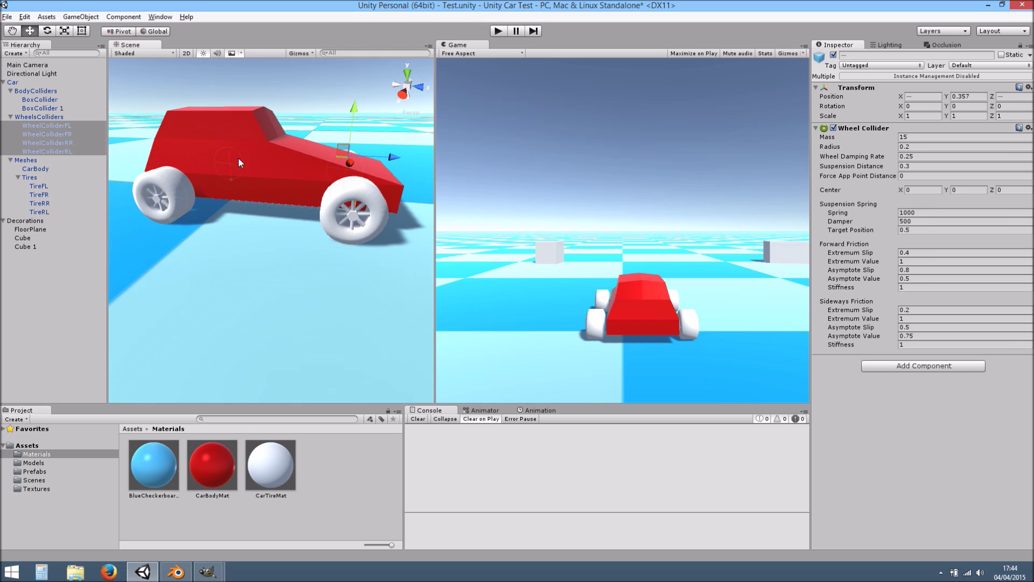
pyautogui.keyDown('alt'); pyautogui.moveTo(313, 202); pyautogui.dragTo(310, 214); pyautogui.keyUp('alt')
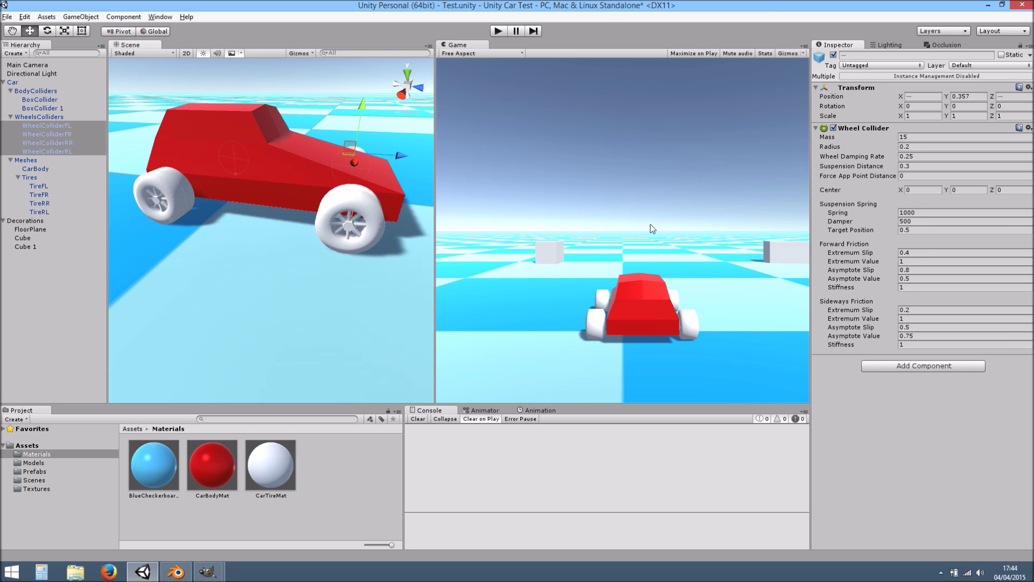
# Try a suspension spring of 150000 on all four wheel colliders and briefly run the scene
pyautogui.click(916, 213)
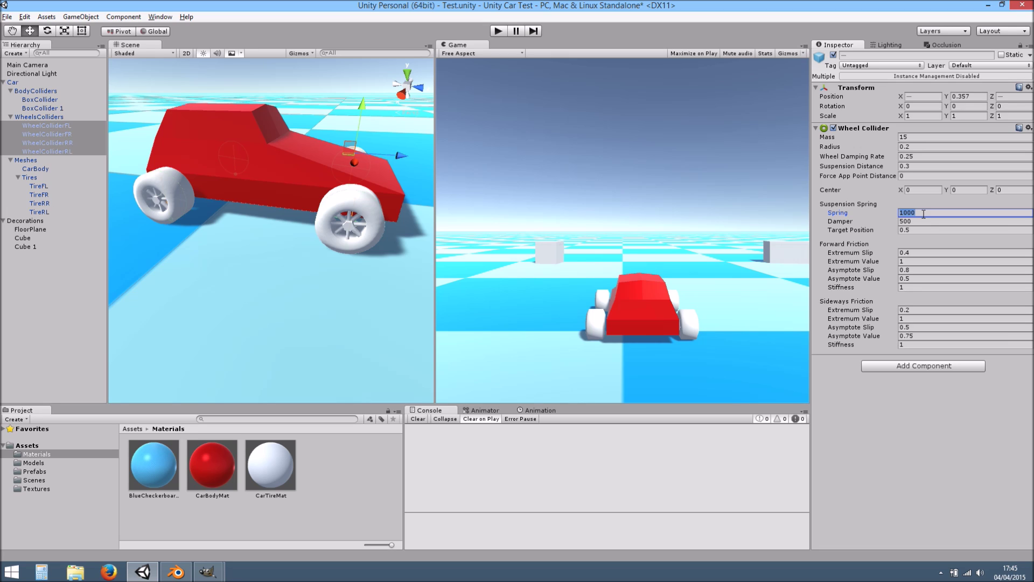
pyautogui.write('1')
pyautogui.click(497, 30)
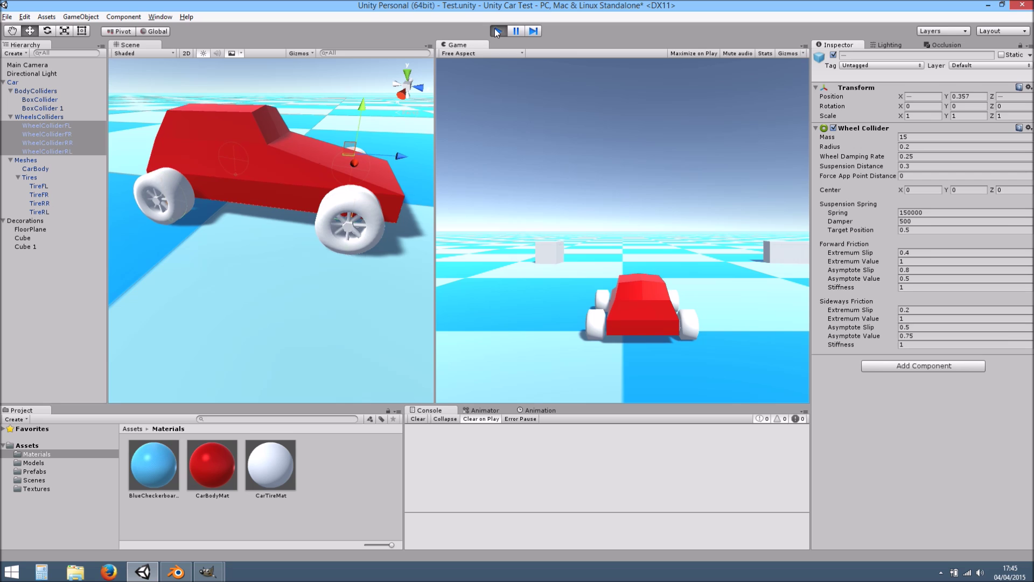
pyautogui.click(496, 31)
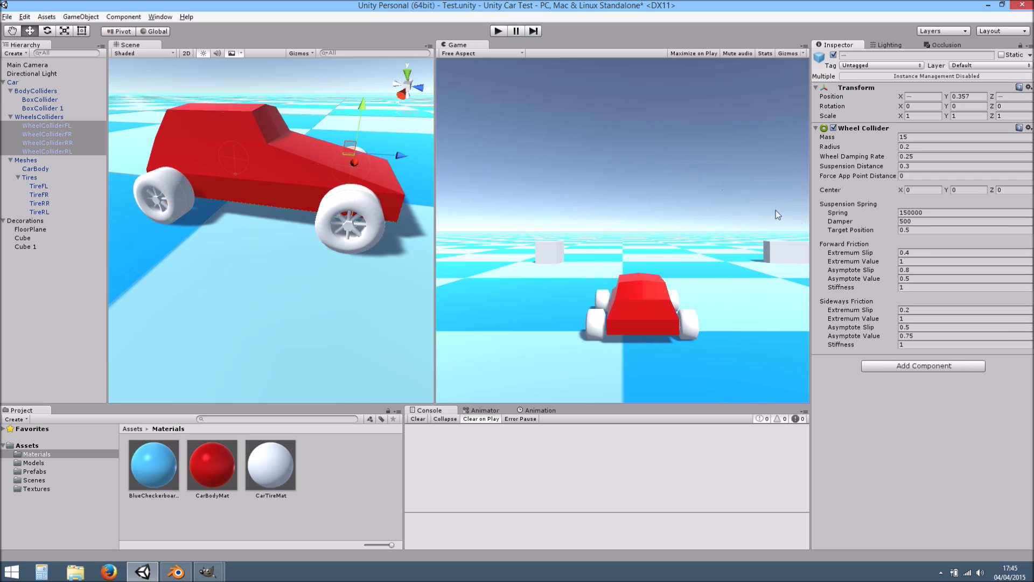
# Set the suspension spring to 100000 and the damper to 5000 on all four wheel colliders
pyautogui.click(901, 213)
pyautogui.write('1')
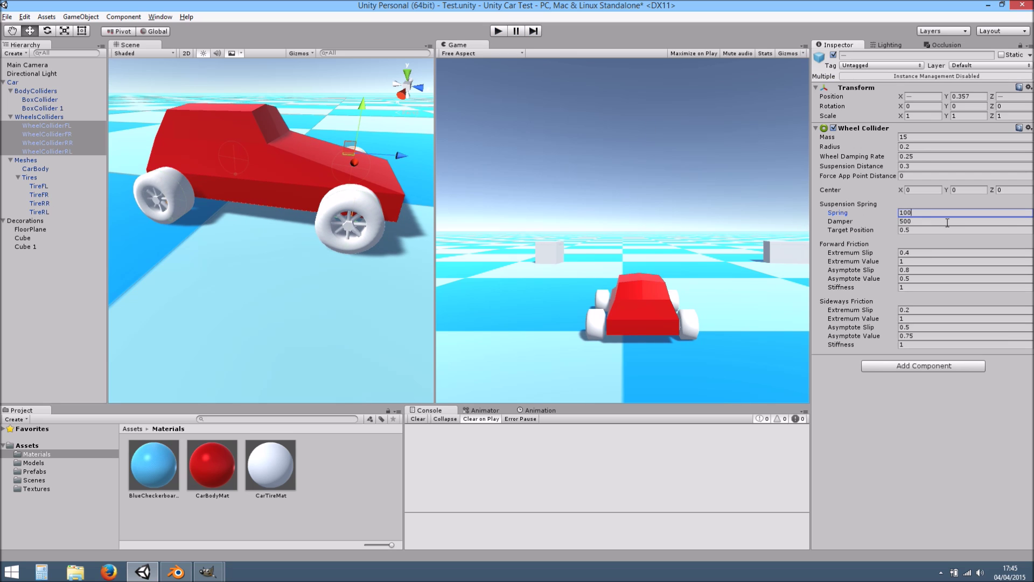
pyautogui.click(927, 222)
pyautogui.write('500')
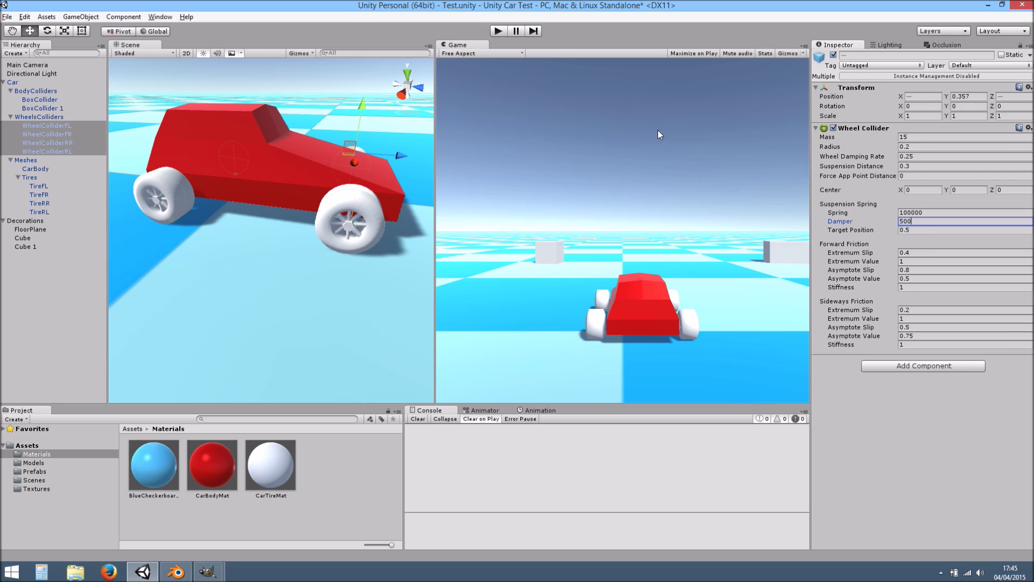
# Run the scene, pause it to lift the car to a height of about 1.04, and resume so it drops onto the floor
pyautogui.click(498, 31)
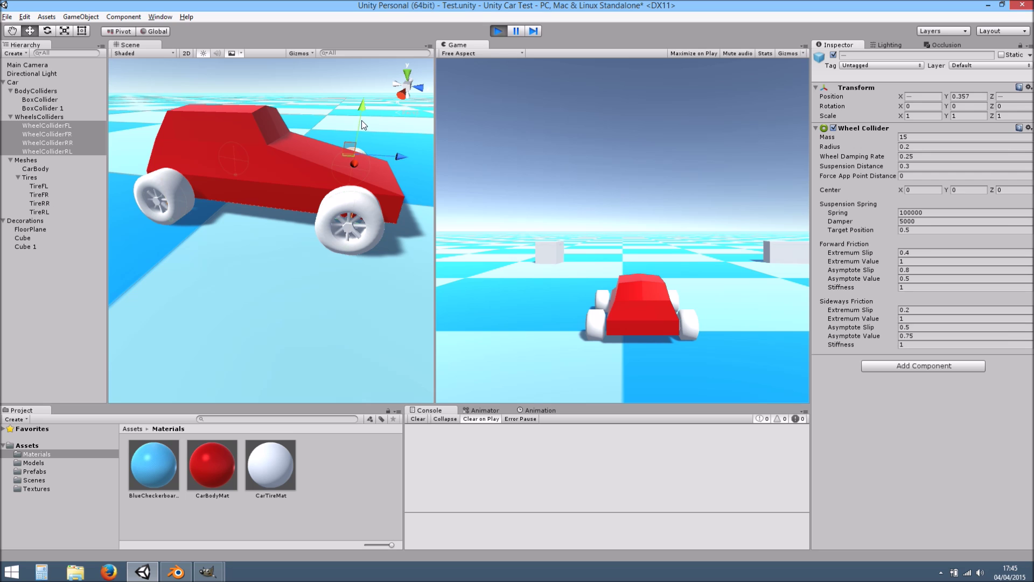
pyautogui.click(48, 82)
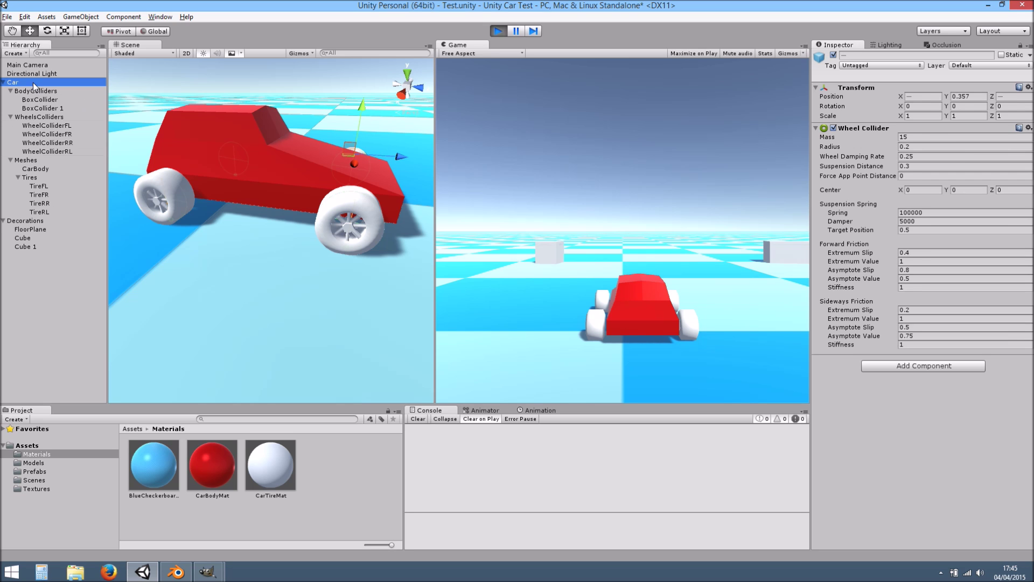
pyautogui.moveTo(276, 151)
pyautogui.mouseDown()
pyautogui.moveTo(273, 108)
pyautogui.moveTo(282, 151)
pyautogui.mouseUp()
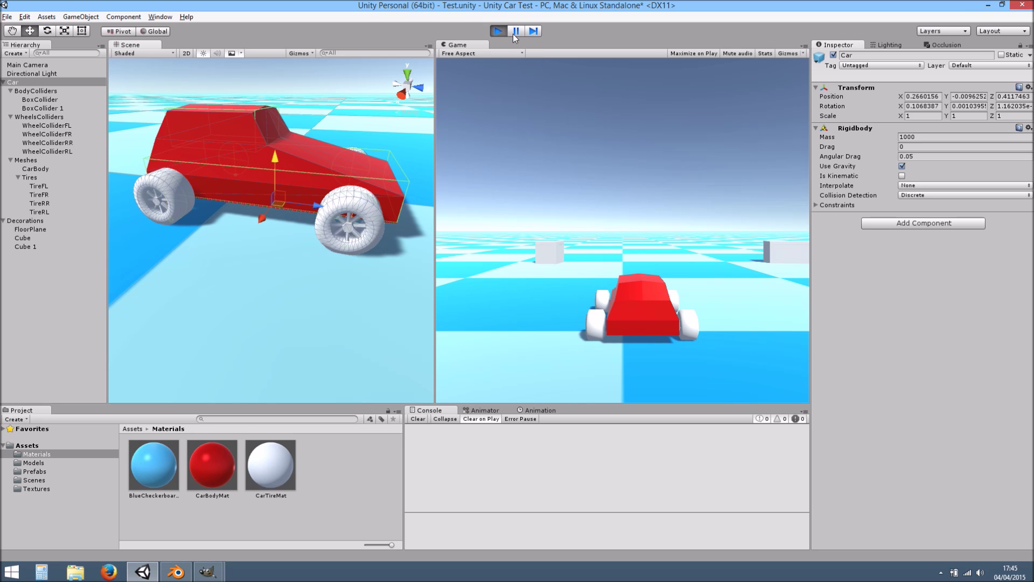
pyautogui.scroll(-3, 298, 180)
pyautogui.moveTo(273, 178); pyautogui.dragTo(273, 132)
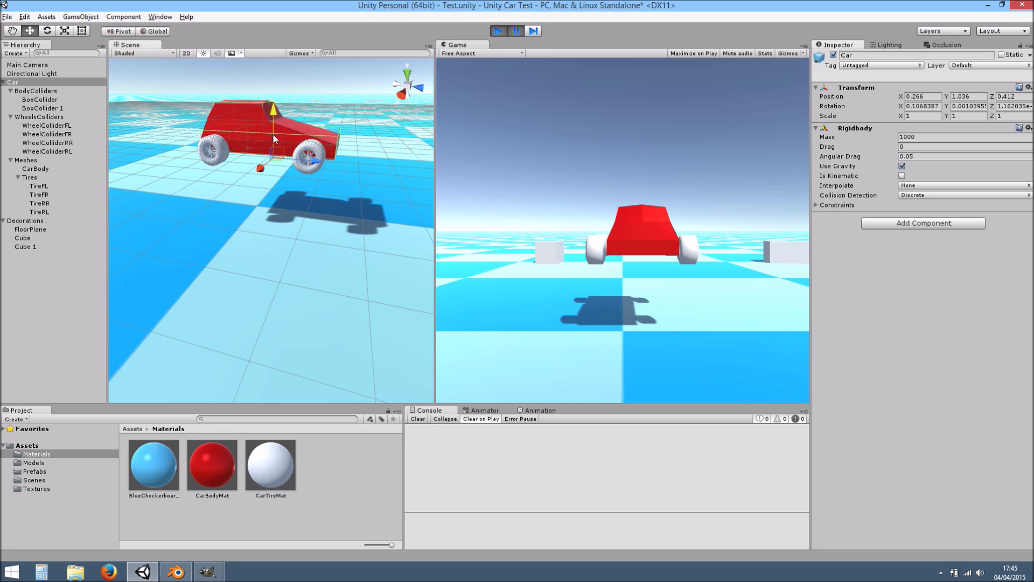
pyautogui.click(516, 32)
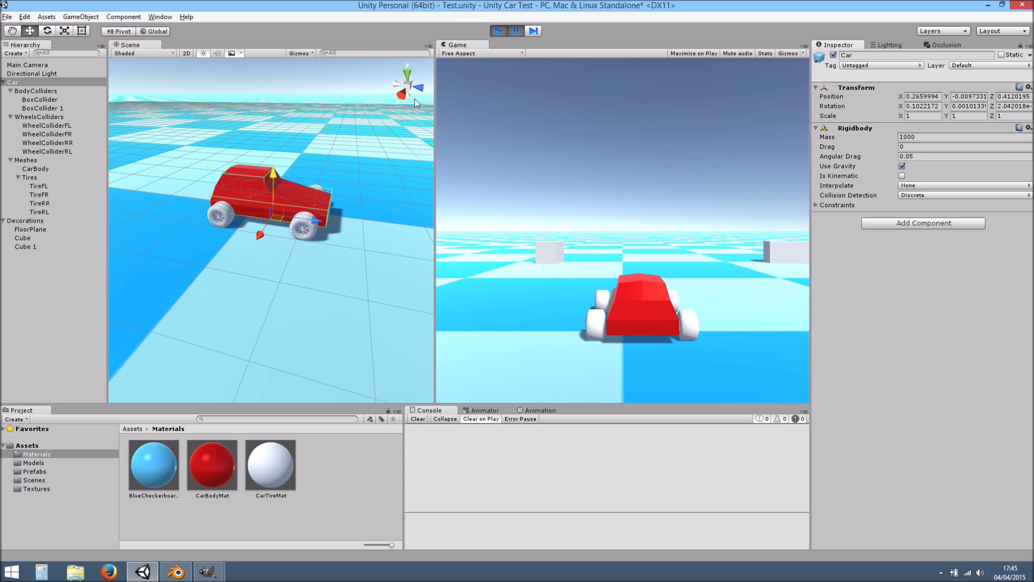
# Examine the landed car's front wheel and body up close, and stop the simulation
pyautogui.scroll(3, 324, 204)
pyautogui.keyDown('alt'); pyautogui.moveTo(370, 219); pyautogui.dragTo(356, 222); pyautogui.keyUp('alt')
pyautogui.scroll(4, 356, 222)
pyautogui.moveTo(356, 223); pyautogui.dragTo(353, 263, button='middle')
pyautogui.keyDown('alt'); pyautogui.moveTo(353, 263); pyautogui.dragTo(332, 230); pyautogui.keyUp('alt')
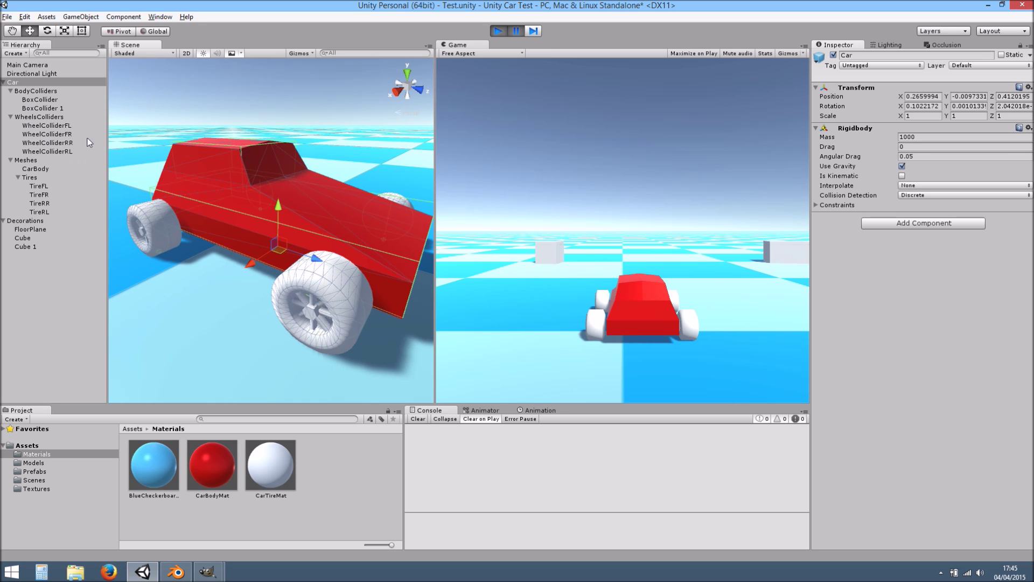
pyautogui.click(500, 32)
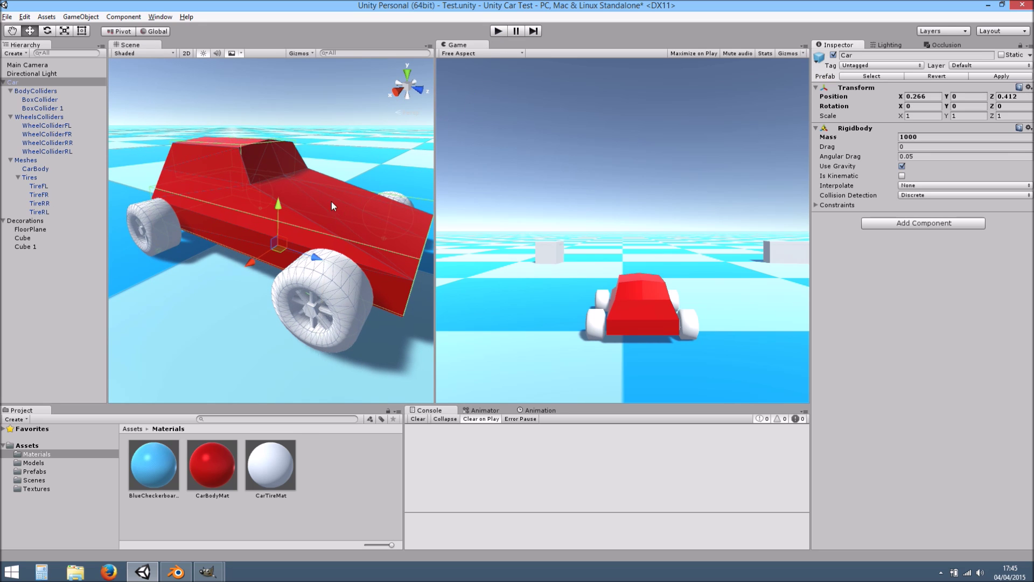
# Look over the car from the front, side and rear to check how the wheels sit against the body
pyautogui.keyDown('alt'); pyautogui.moveTo(328, 216); pyautogui.dragTo(341, 237); pyautogui.keyUp('alt')
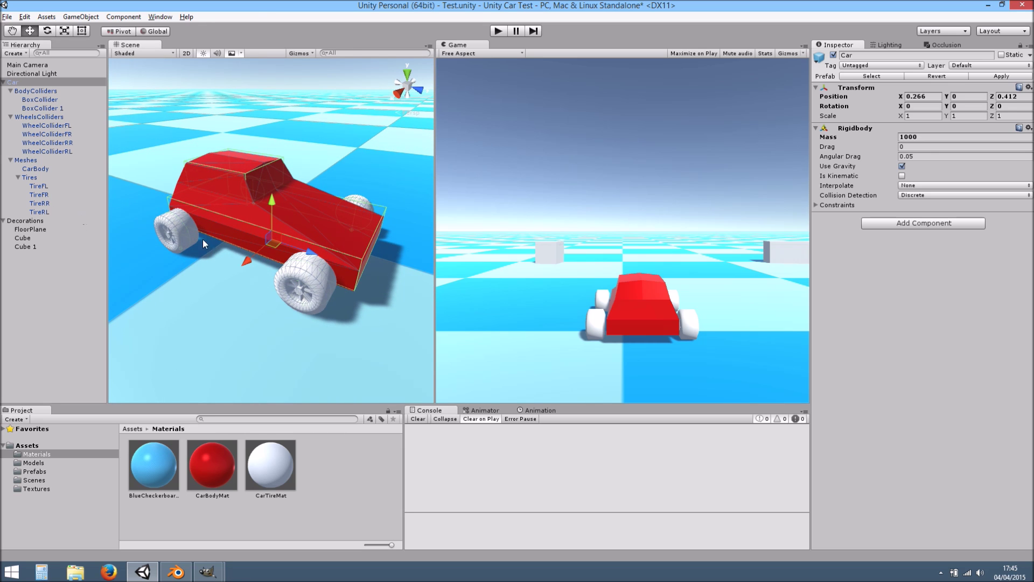
pyautogui.keyDown('alt'); pyautogui.moveTo(295, 204); pyautogui.dragTo(411, 233); pyautogui.keyUp('alt')
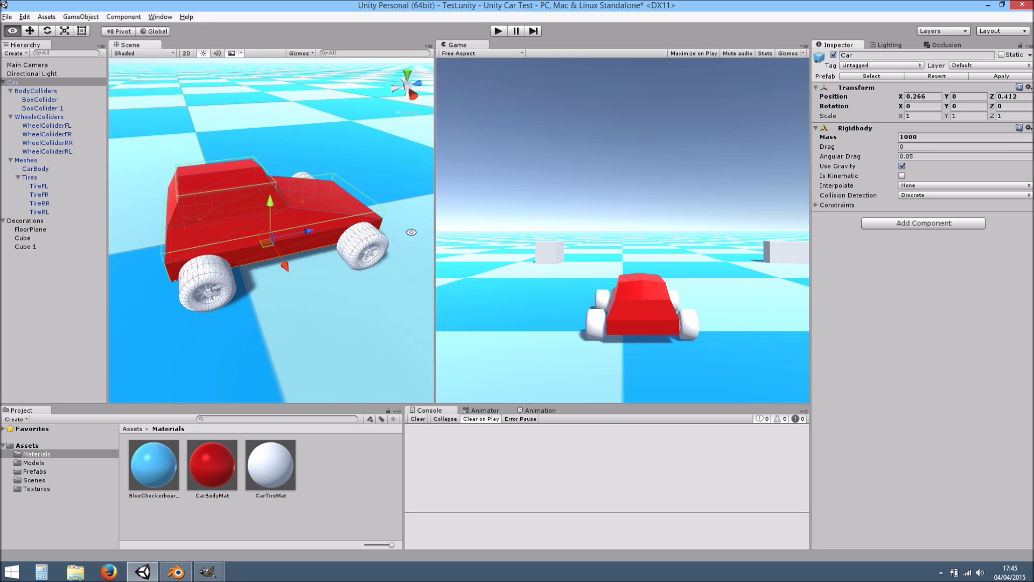
pyautogui.keyDown('alt'); pyautogui.moveTo(350, 241); pyautogui.dragTo(368, 237); pyautogui.keyUp('alt')
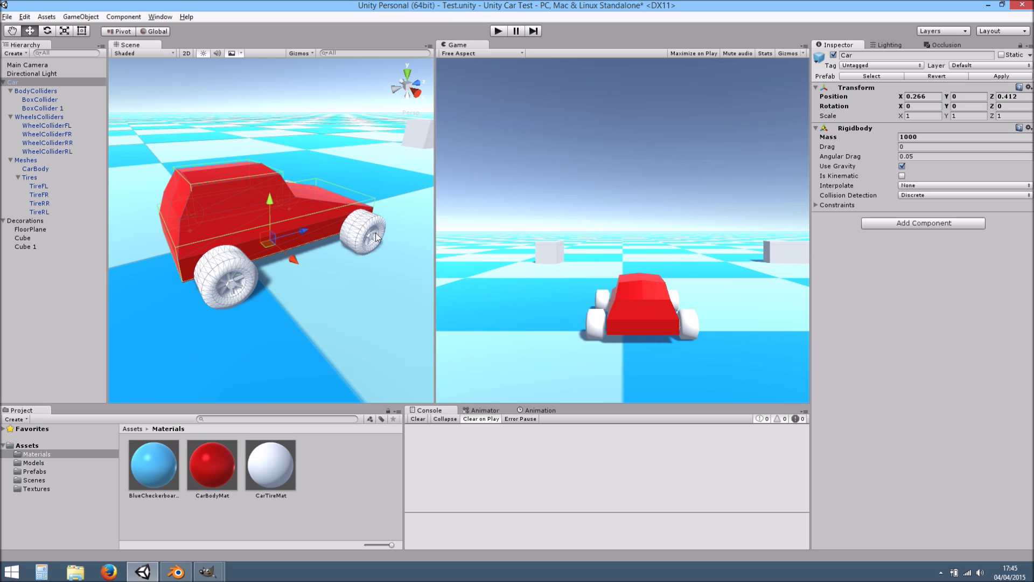
pyautogui.scroll(5, 366, 233)
pyautogui.keyDown('alt'); pyautogui.moveTo(377, 237); pyautogui.dragTo(275, 222); pyautogui.keyUp('alt')
pyautogui.keyDown('alt'); pyautogui.moveTo(306, 264); pyautogui.dragTo(324, 242); pyautogui.keyUp('alt')
pyautogui.moveTo(324, 242); pyautogui.dragTo(334, 250, button='middle')
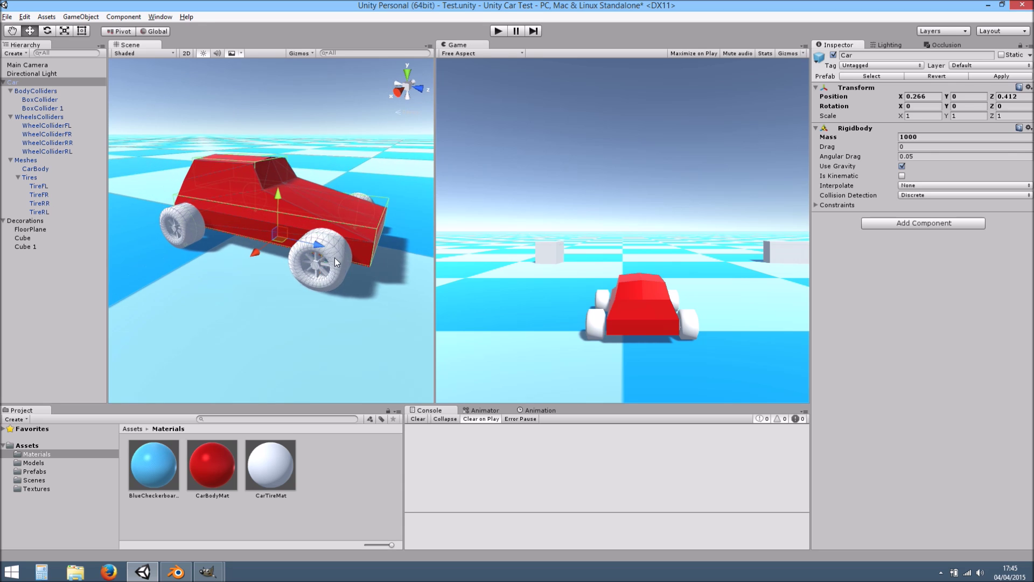
pyautogui.scroll(4, 342, 245)
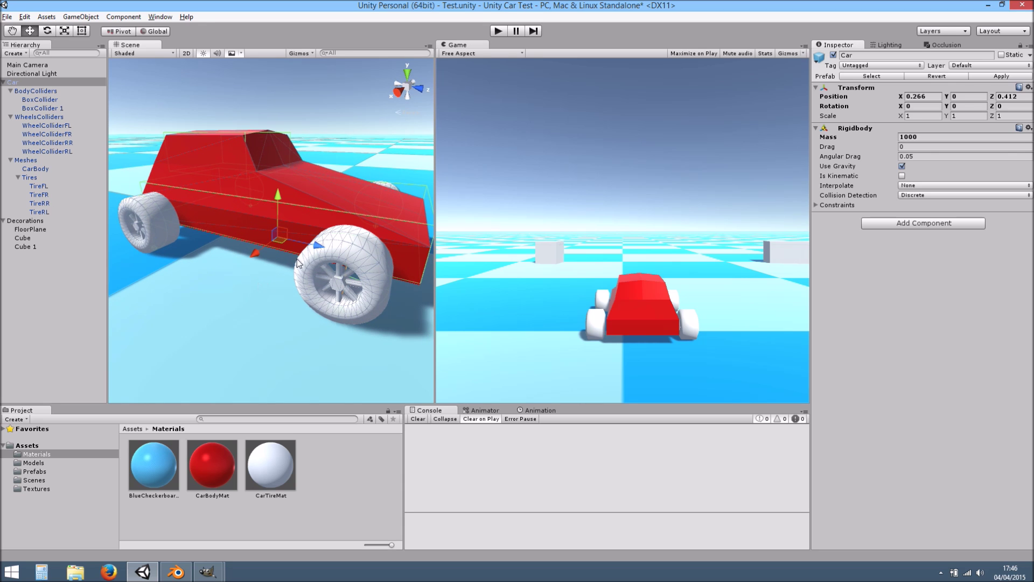
pyautogui.scroll(-3, 289, 269)
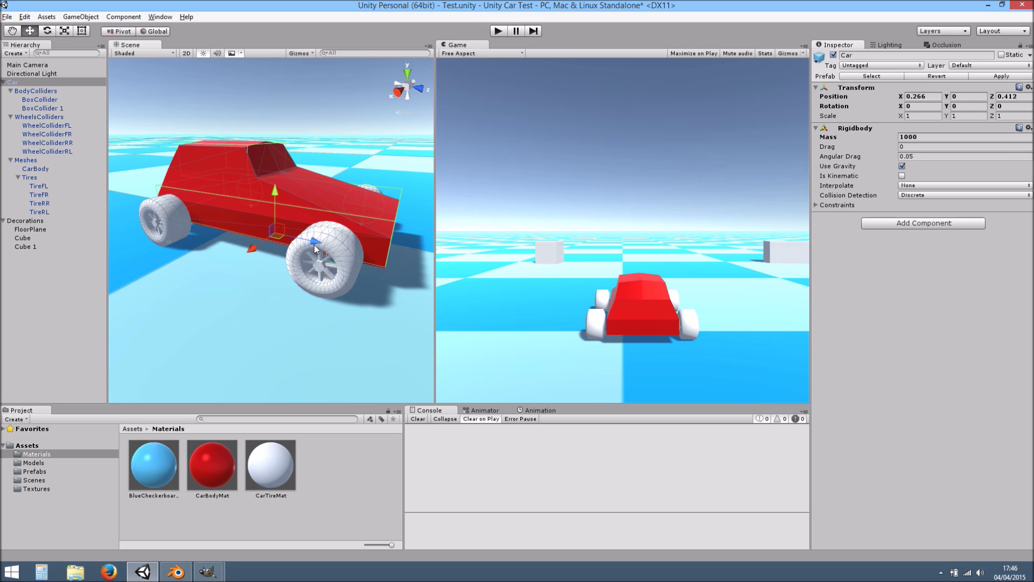
pyautogui.scroll(-5, 316, 243)
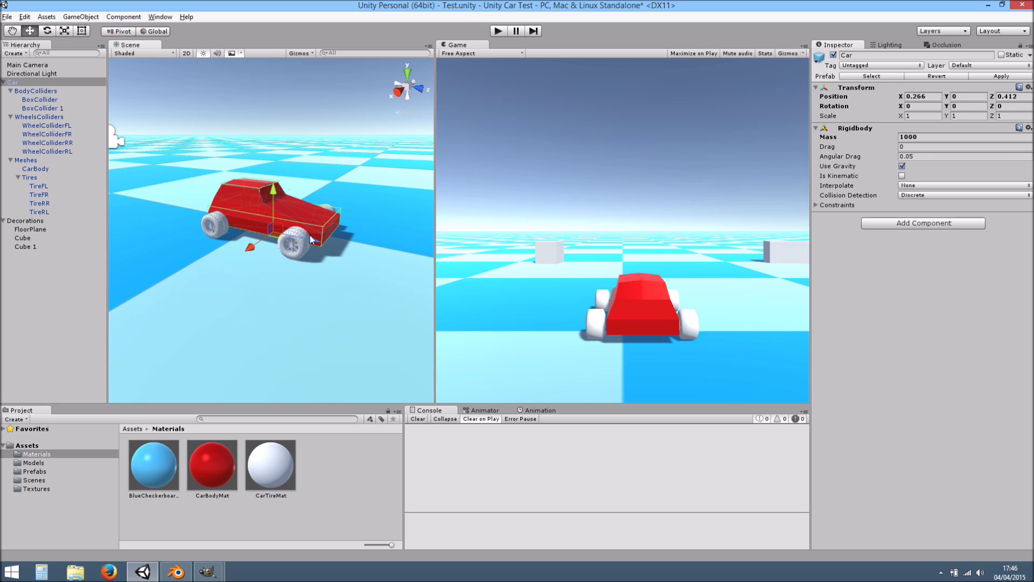
pyautogui.keyDown('alt'); pyautogui.moveTo(276, 237); pyautogui.dragTo(326, 258); pyautogui.keyUp('alt')
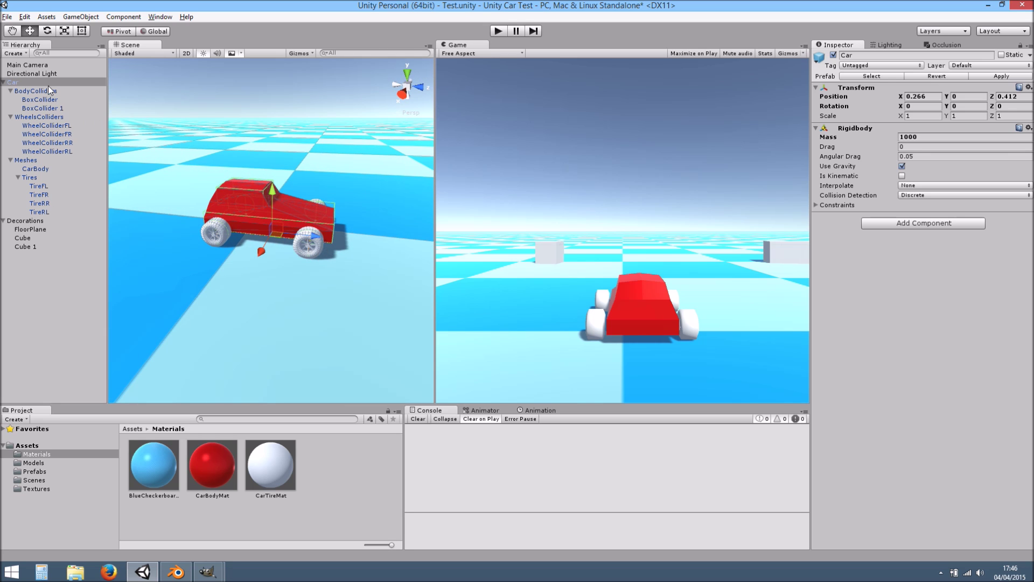
# Raise the whole car above the floor to a Y position of about 0.716
pyautogui.click(66, 85)
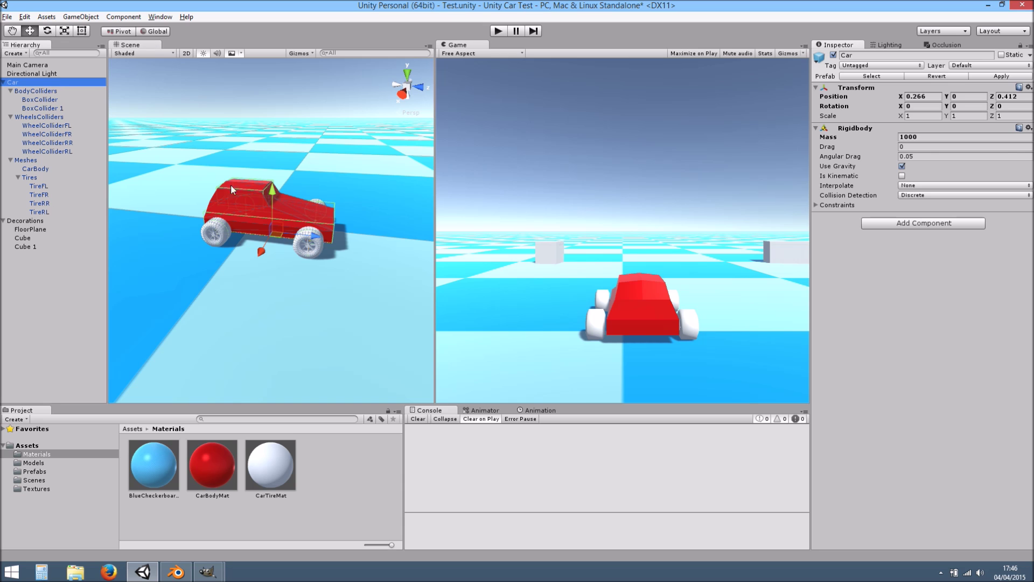
pyautogui.moveTo(274, 189); pyautogui.dragTo(279, 157)
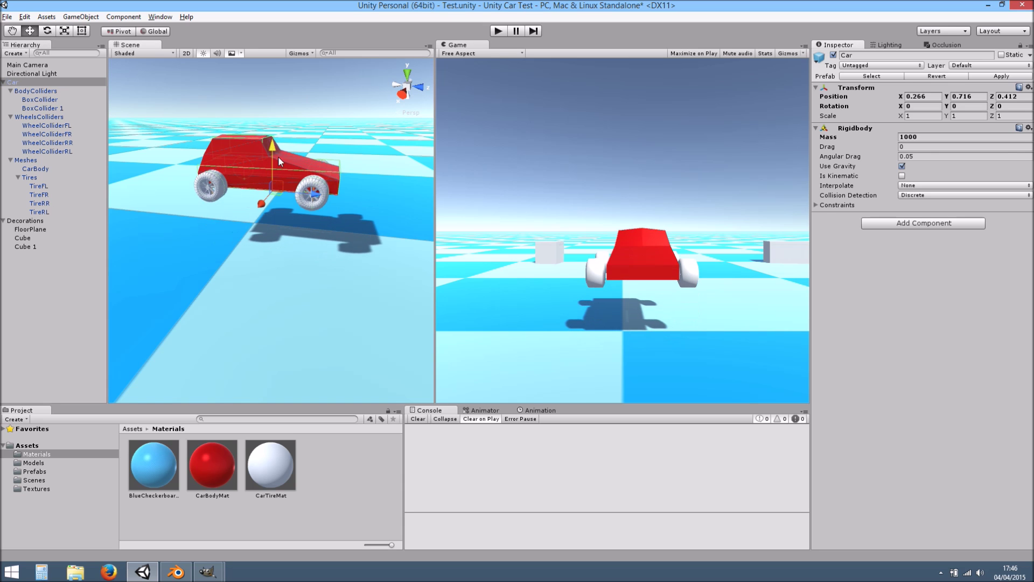
pyautogui.scroll(-8, 318, 194)
pyautogui.keyDown('alt'); pyautogui.moveTo(115, 122); pyautogui.dragTo(167, 127); pyautogui.keyUp('alt')
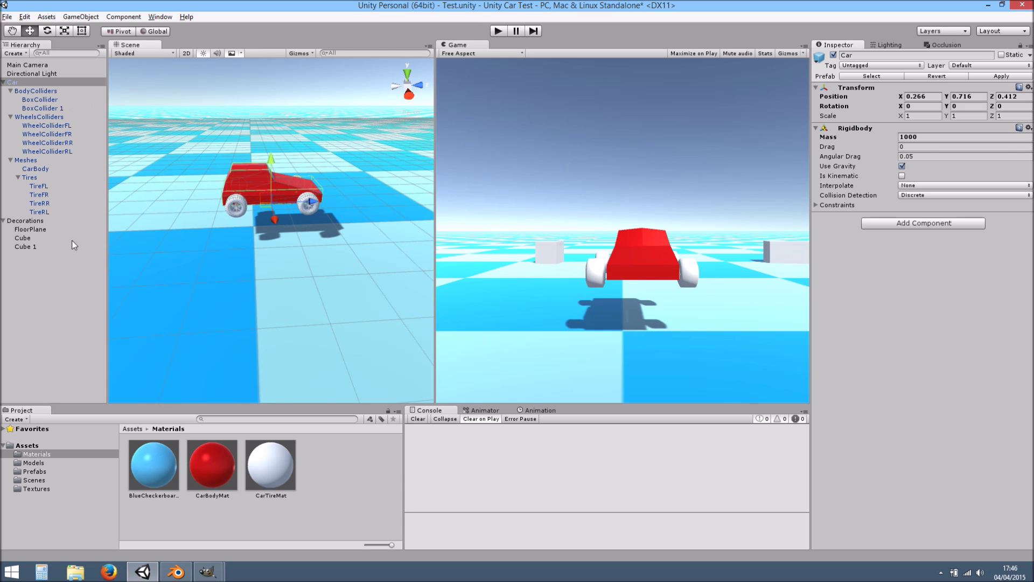
# Add a new cube inside the Decorations group
pyautogui.click(31, 239)
pyautogui.click(31, 222)
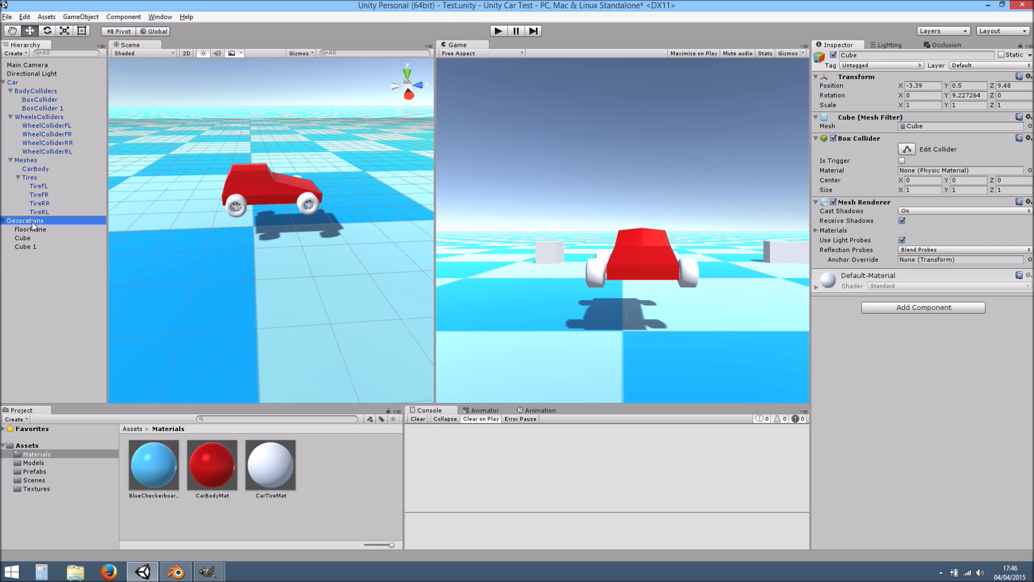
pyautogui.rightClick(37, 221)
pyautogui.moveTo(87, 323)
pyautogui.click(160, 323)
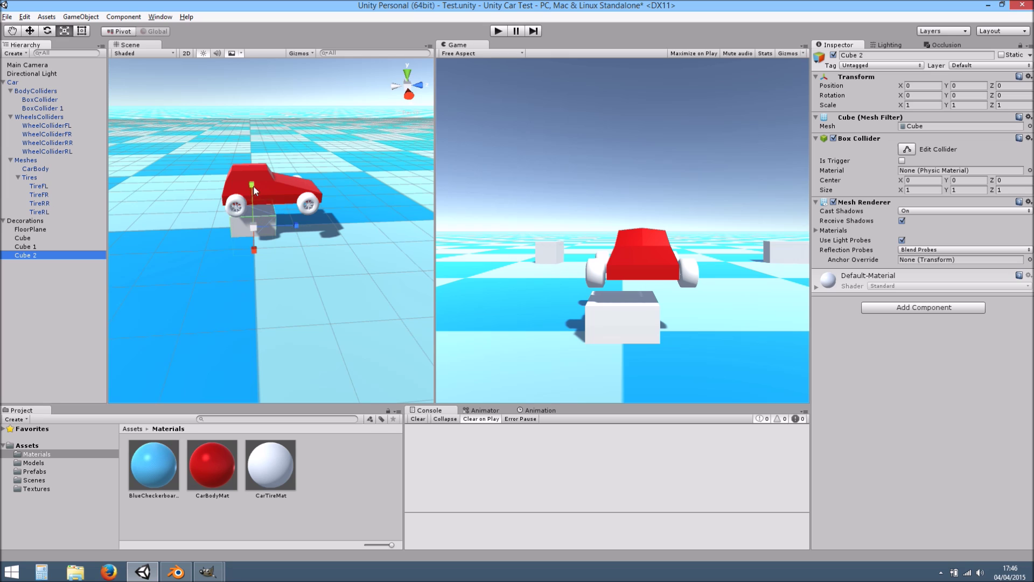
# Shape the new cube into a ramp under the car, scaled about 3.76 × 0.13 × 4.89, tilted about 5.6° on X, at about (0.33, 0.19, 1.27)
pyautogui.moveTo(252, 200); pyautogui.dragTo(464, 238)
pyautogui.moveTo(255, 250); pyautogui.dragTo(257, 273)
pyautogui.press('w')
pyautogui.moveTo(252, 194); pyautogui.dragTo(273, 180)
pyautogui.press('r')
pyautogui.press('e')
pyautogui.keyDown('alt'); pyautogui.moveTo(320, 257); pyautogui.dragTo(324, 279); pyautogui.keyUp('alt')
pyautogui.press('w')
pyautogui.press('r')
pyautogui.press('w')
pyautogui.scroll(5, 270, 192)
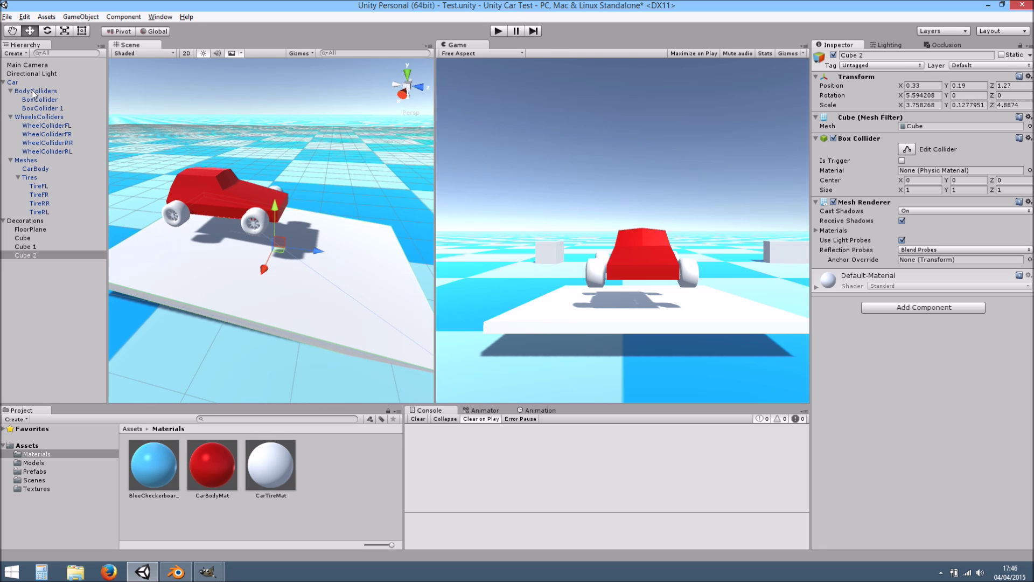
# Display the scene view in wireframe with the car selected, play-test the car rolling down the ramp, and stop the simulation
pyautogui.click(32, 82)
pyautogui.click(139, 54)
pyautogui.click(151, 80)
pyautogui.scroll(3, 299, 231)
pyautogui.moveTo(301, 232); pyautogui.dragTo(330, 251, button='middle')
pyautogui.click(499, 35)
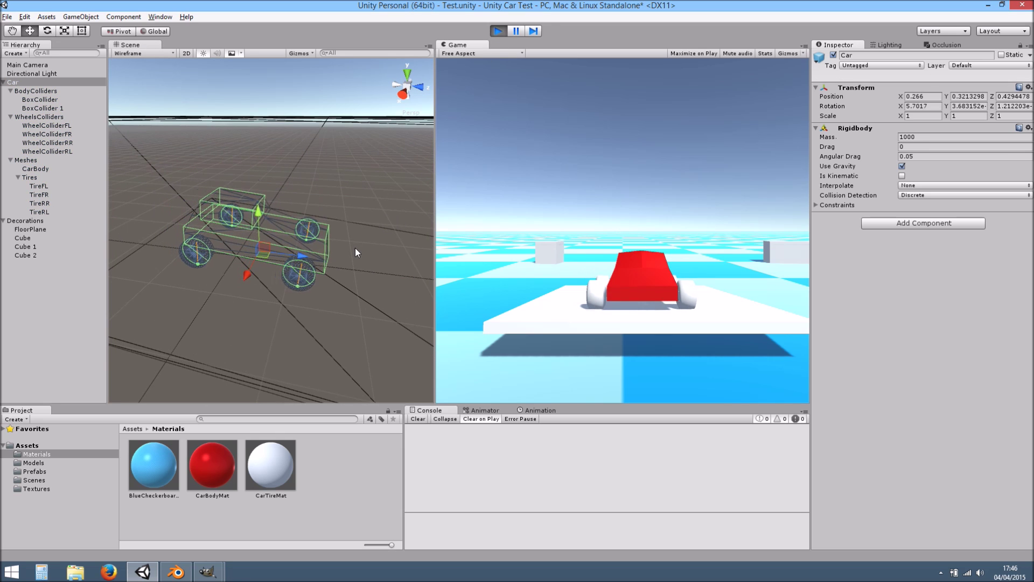
pyautogui.moveTo(353, 256); pyautogui.dragTo(270, 237, button='middle')
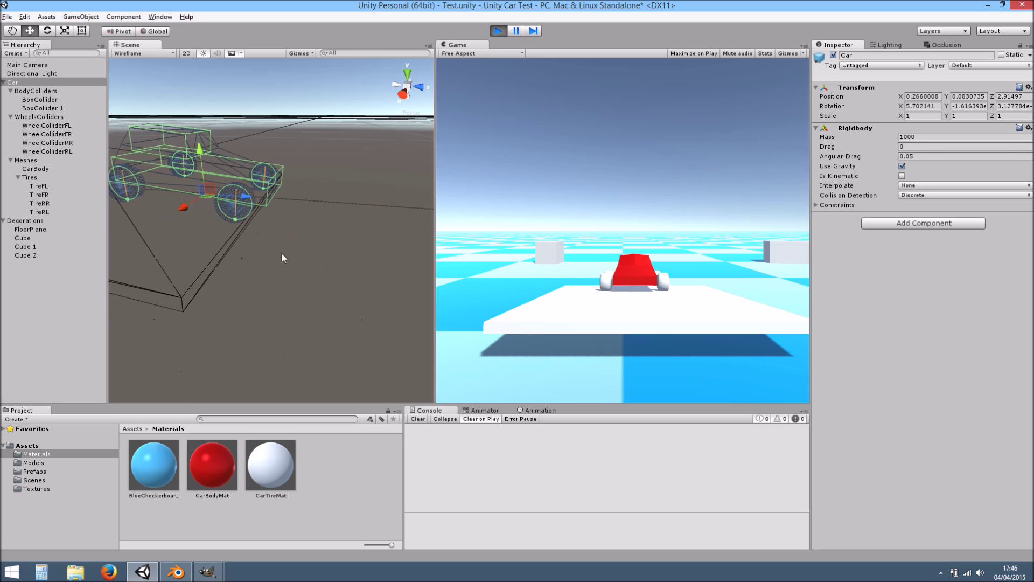
pyautogui.click(499, 29)
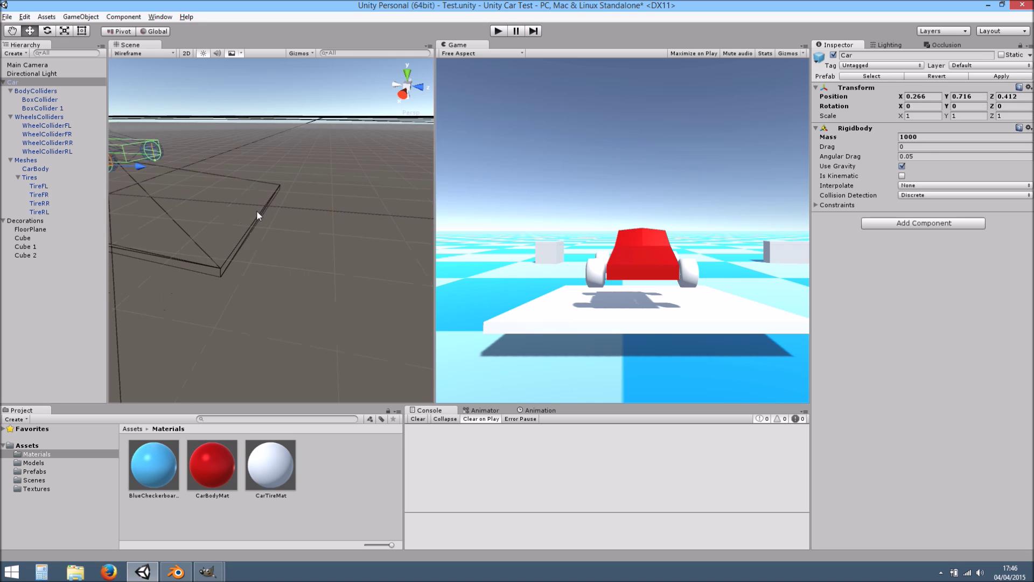
# Return the scene view to shaded mode, play-test the car on the ramp from up close, and stop the simulation
pyautogui.press('f')
pyautogui.click(134, 53)
pyautogui.click(137, 72)
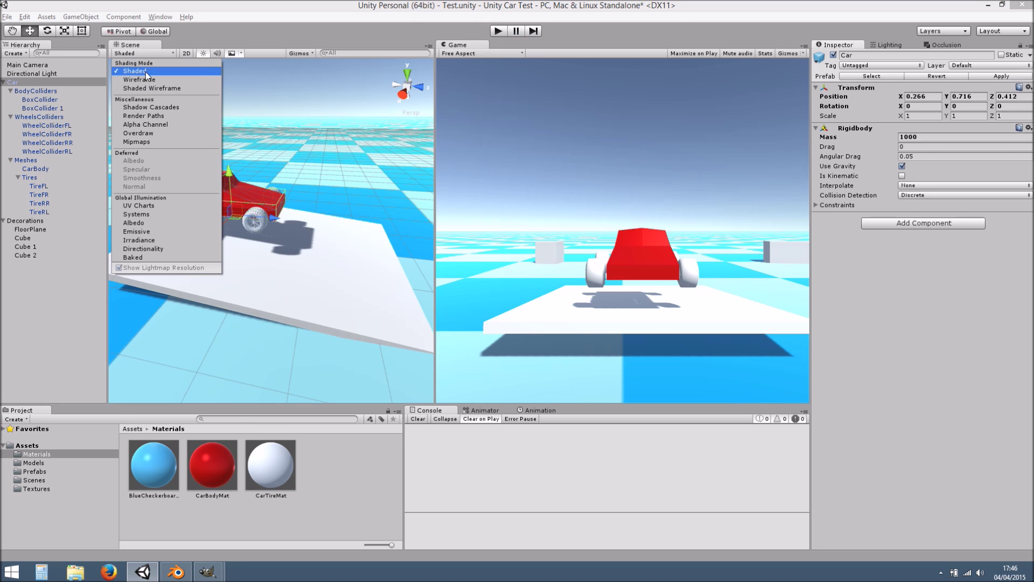
pyautogui.moveTo(333, 219); pyautogui.dragTo(359, 233, button='middle')
pyautogui.click(499, 31)
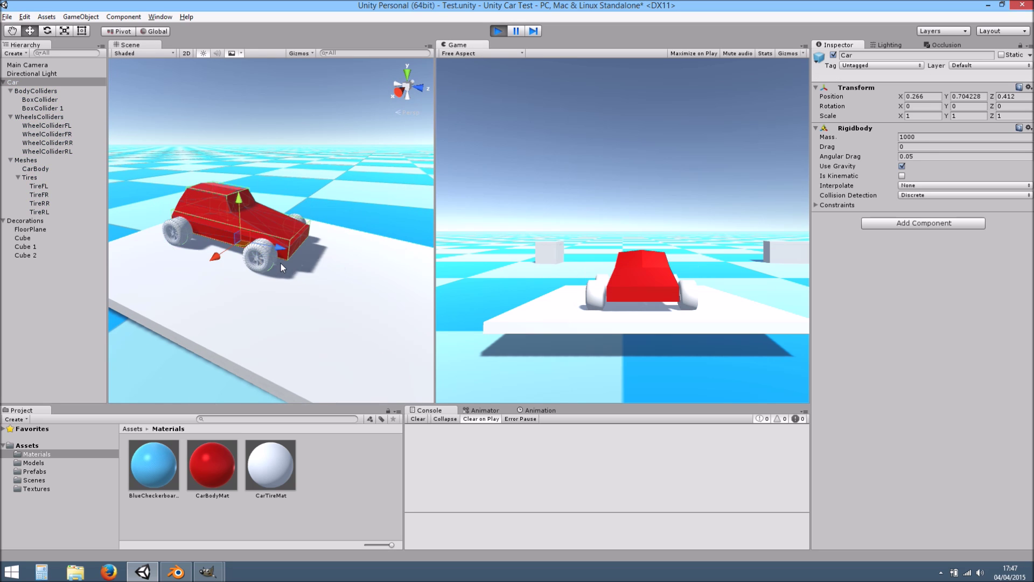
pyautogui.keyDown('alt'); pyautogui.moveTo(178, 262); pyautogui.dragTo(215, 228); pyautogui.keyUp('alt')
pyautogui.click(497, 31)
pyautogui.scroll(-3, 348, 233)
pyautogui.moveTo(239, 240); pyautogui.dragTo(291, 247, button='middle')
pyautogui.keyDown('alt'); pyautogui.moveTo(291, 248); pyautogui.dragTo(286, 271); pyautogui.keyUp('alt')
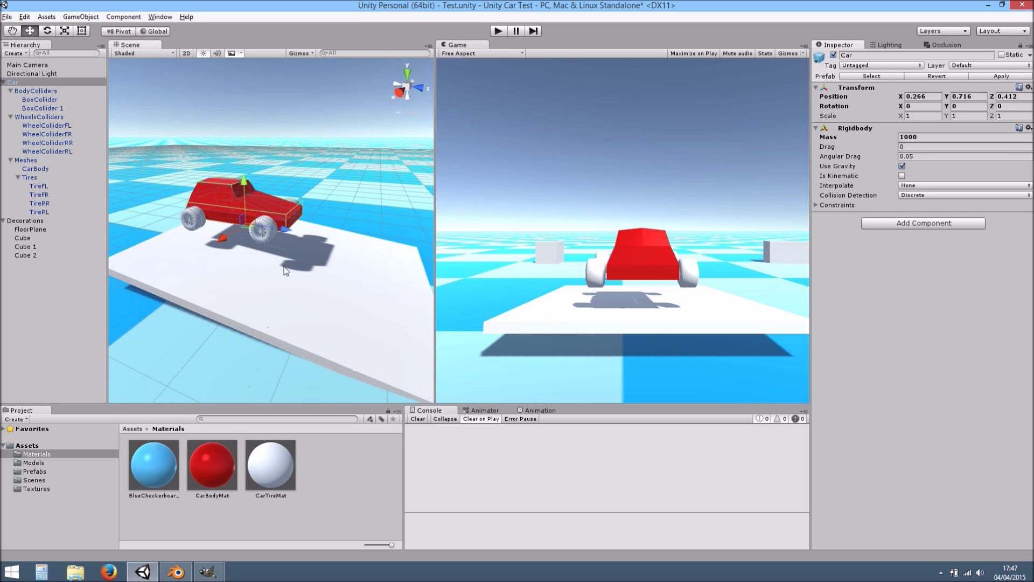
# Save the scene, collapse the Decorations group, and apply the car's changes to its prefab
pyautogui.hotkey('ctrl', 's')
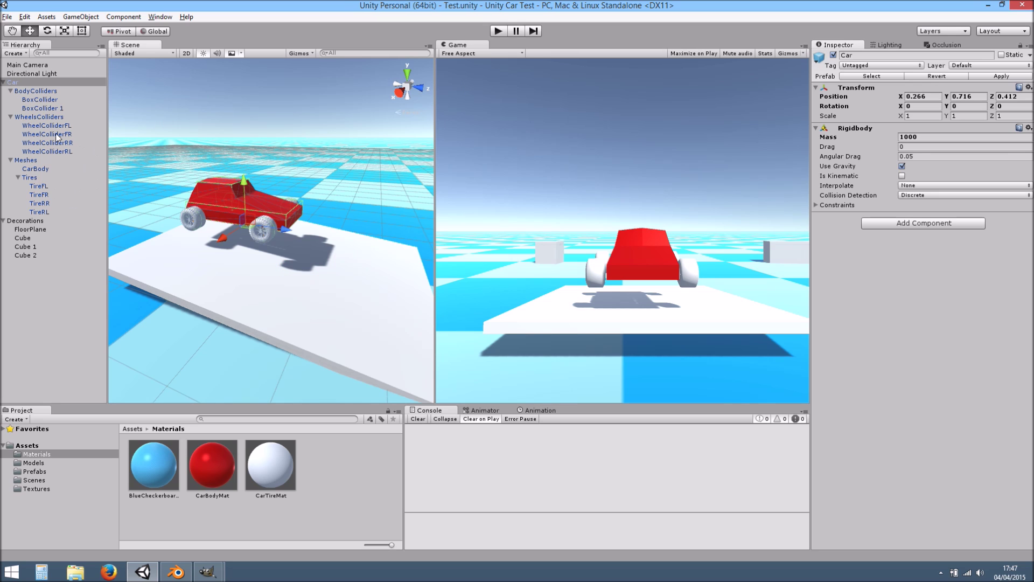
pyautogui.click(4, 221)
pyautogui.click(5, 83)
pyautogui.click(4, 83)
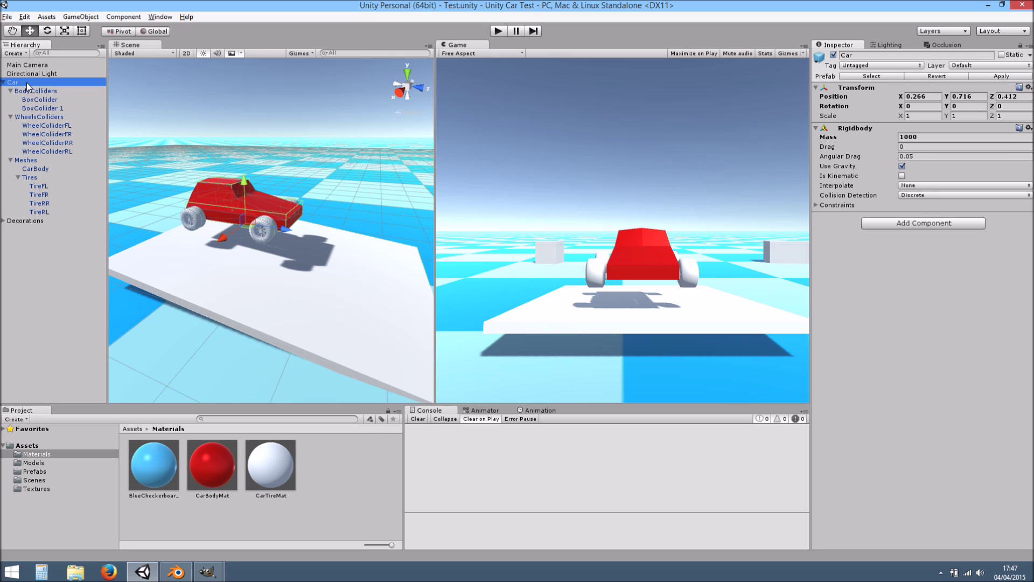
pyautogui.click(993, 79)
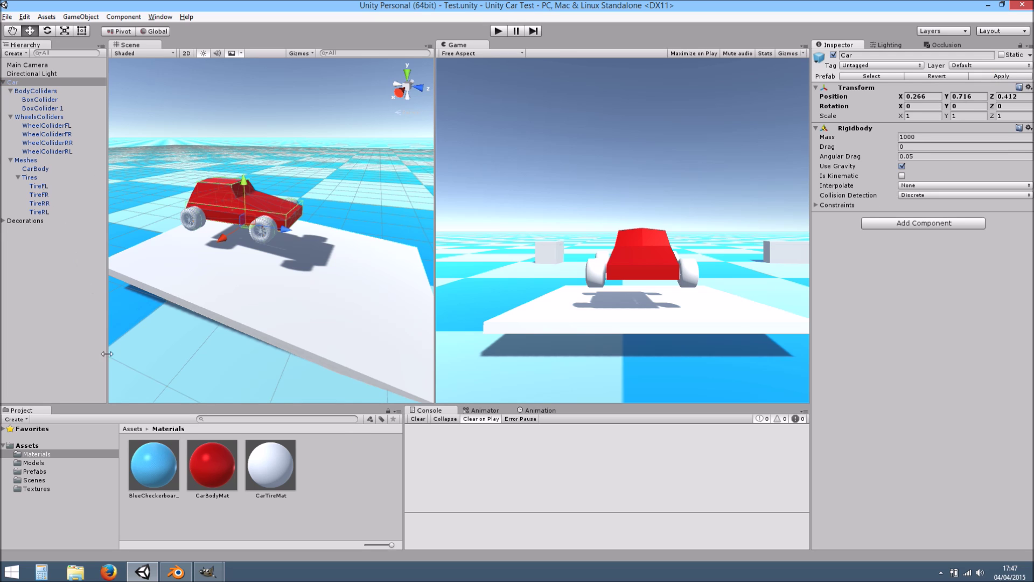
# Open the Prefabs folder to check the Car prefab, and view the car on the ramp from a higher angle
pyautogui.click(35, 471)
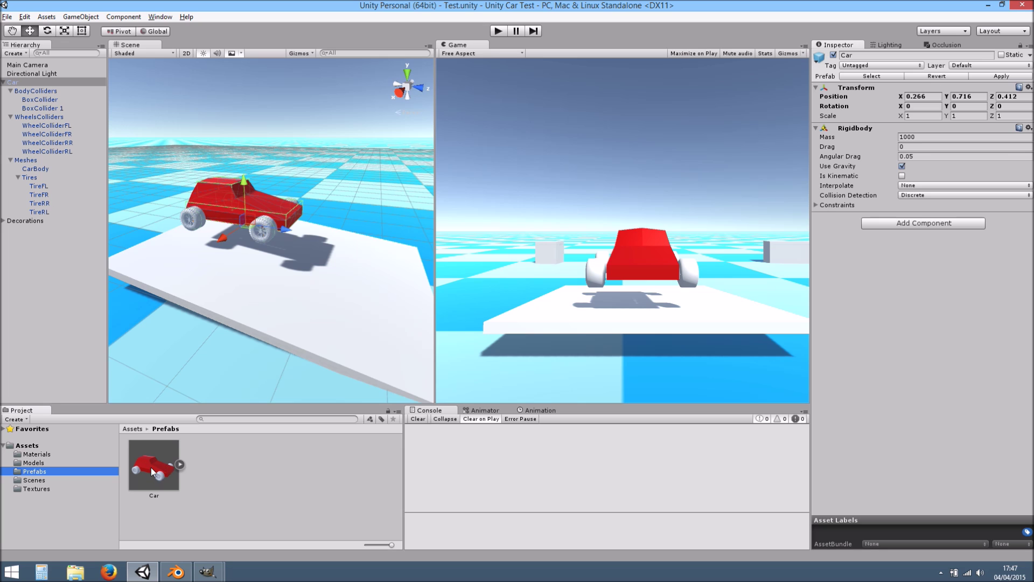
pyautogui.keyDown('alt'); pyautogui.moveTo(313, 252); pyautogui.dragTo(416, 215); pyautogui.keyUp('alt')
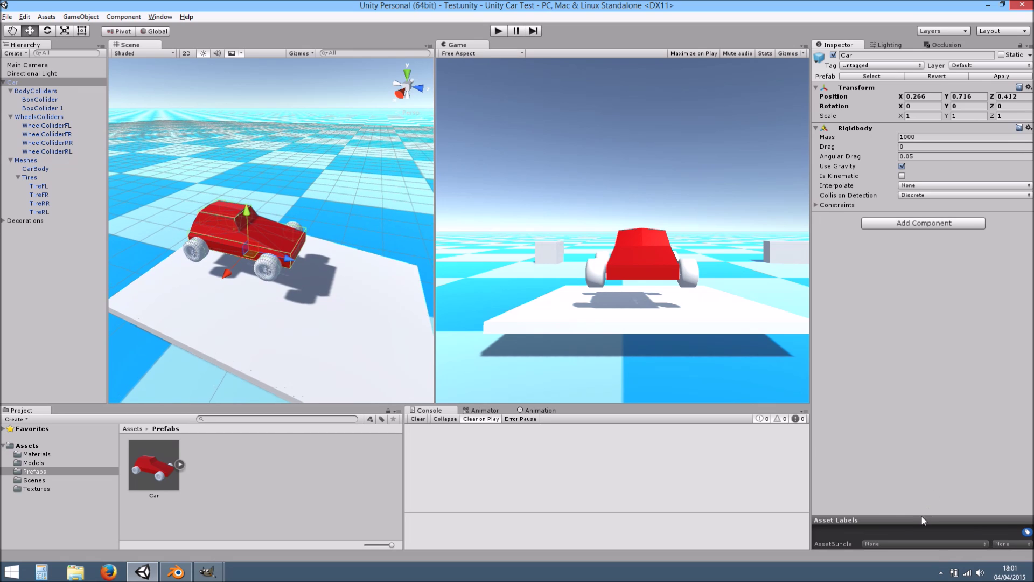
pyautogui.click(941, 573)
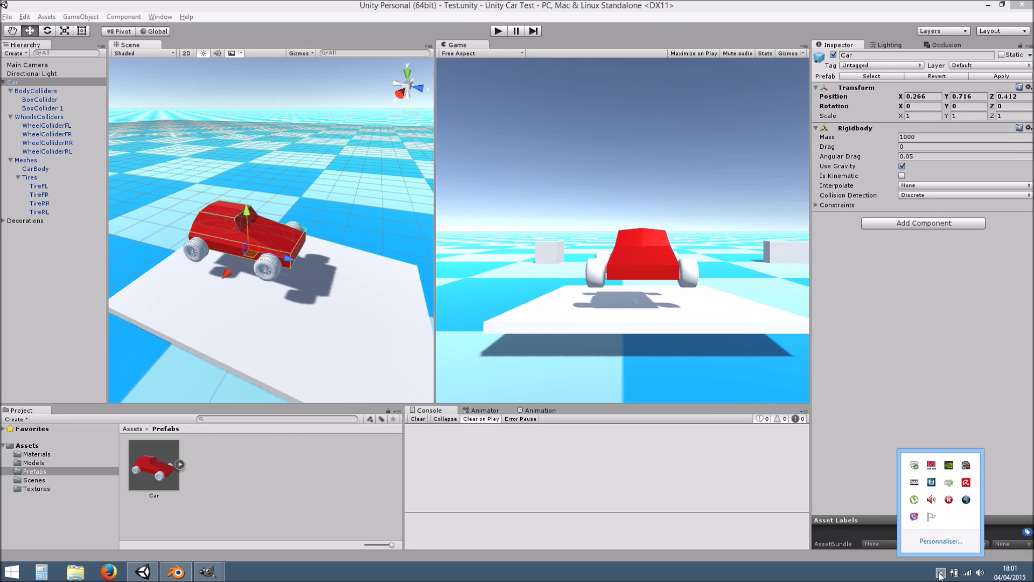
pyautogui.click(941, 575)
pyautogui.moveTo(338, 195); pyautogui.dragTo(380, 359, button='middle')
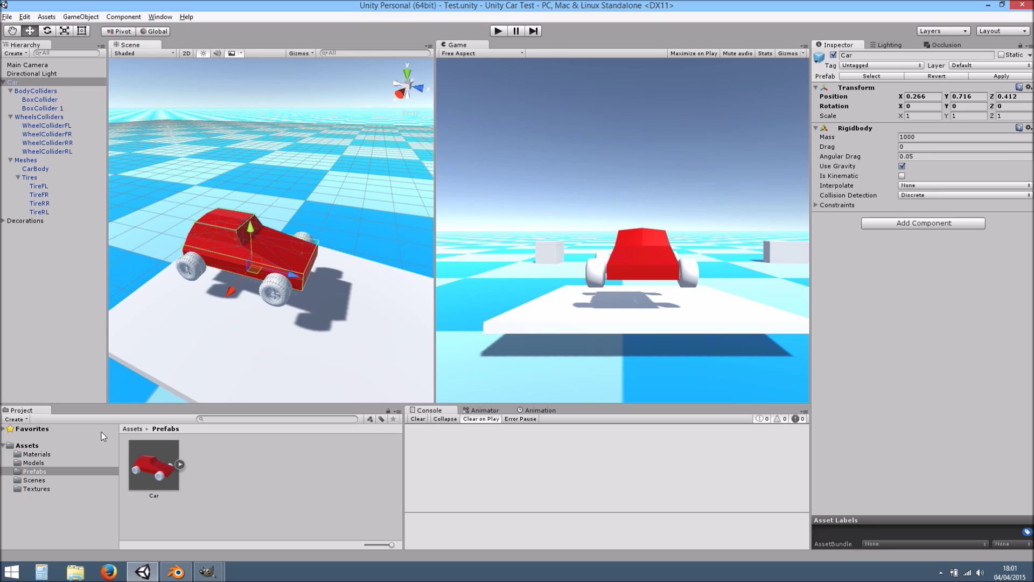
# Create a new folder named Scripts in the project's Assets folder
pyautogui.click(43, 446)
pyautogui.rightClick(44, 445)
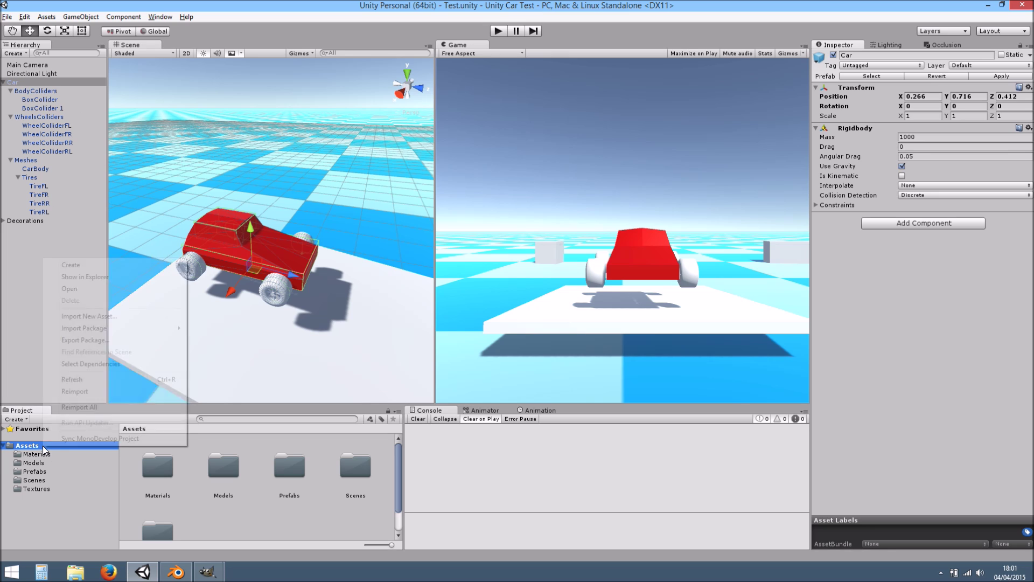
pyautogui.moveTo(60, 264)
pyautogui.click(212, 264)
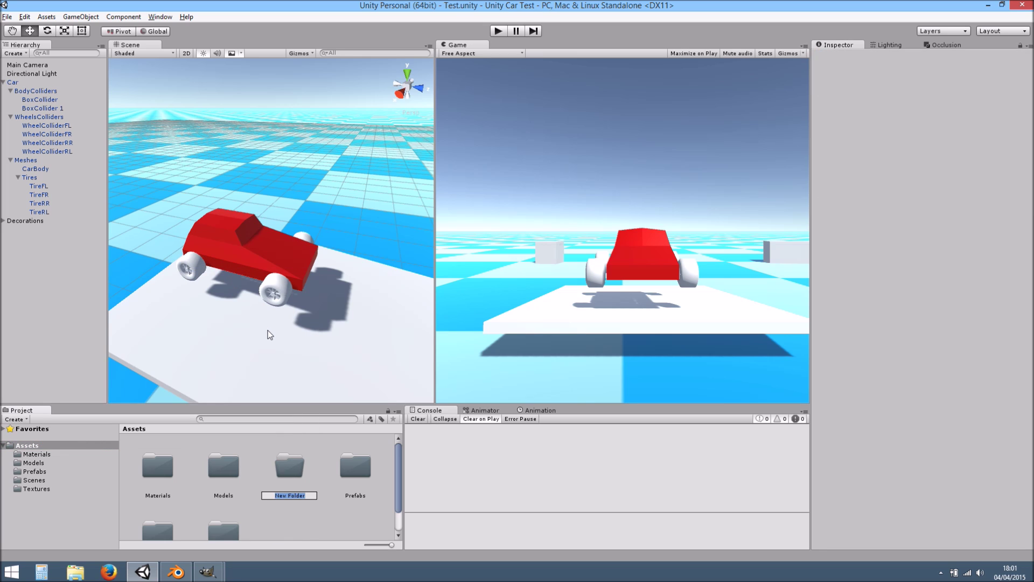
pyautogui.write('Scripts')
pyautogui.press('Return')
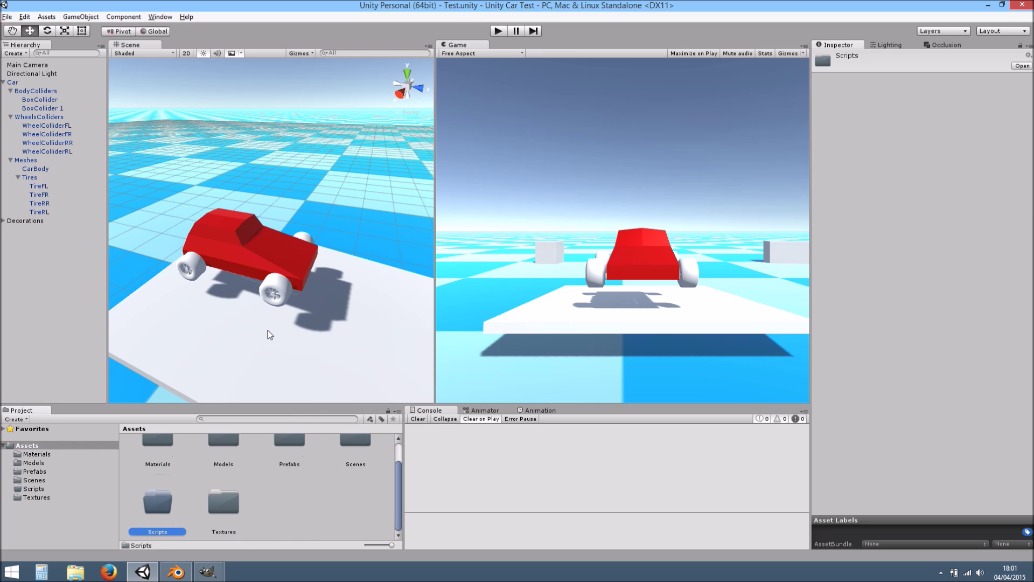
# Create a C# script named Car inside the Scripts folder
pyautogui.doubleClick(154, 495)
pyautogui.rightClick(187, 484)
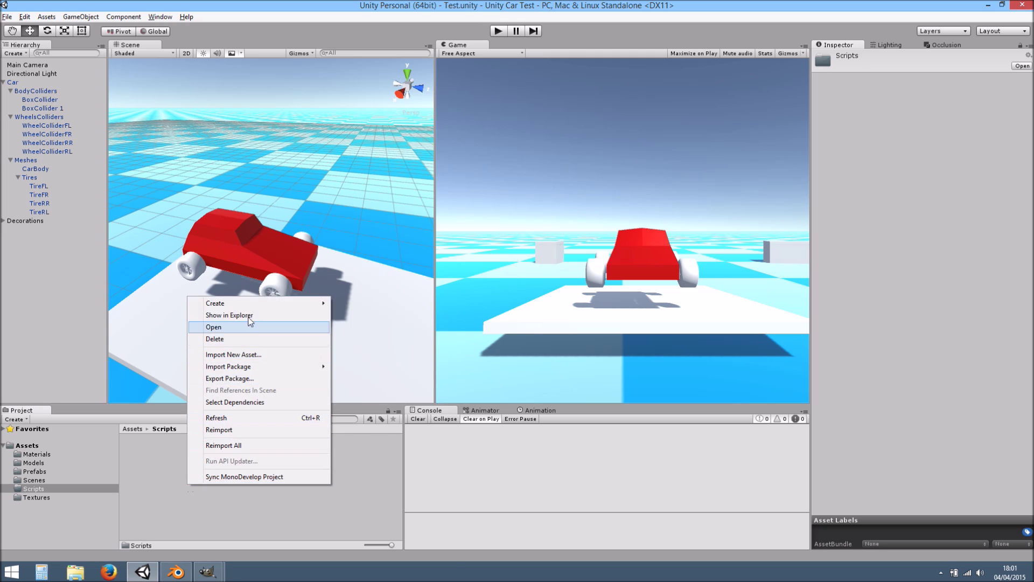
pyautogui.moveTo(257, 308)
pyautogui.click(382, 319)
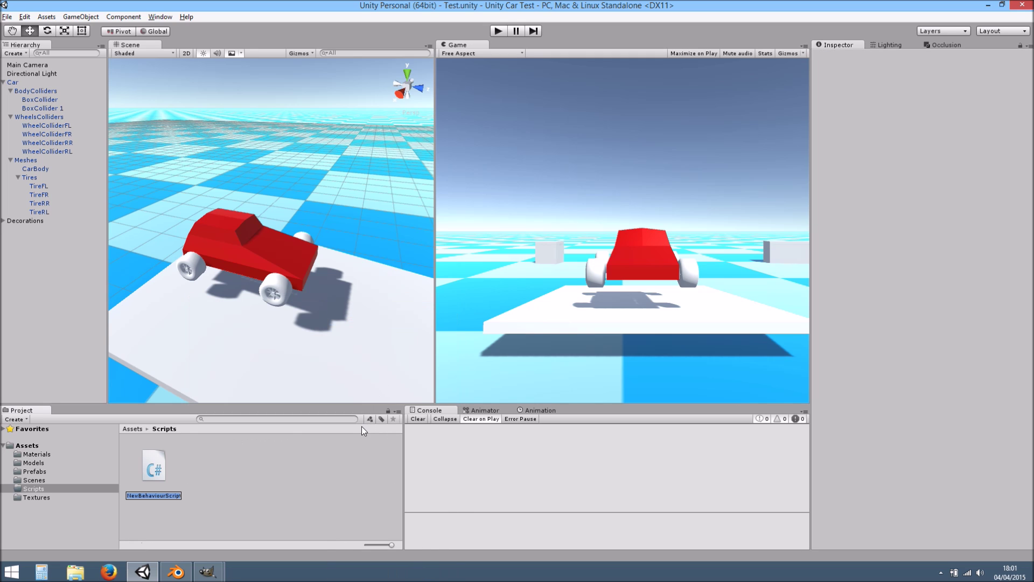
pyautogui.write('Car')
pyautogui.press('Return')
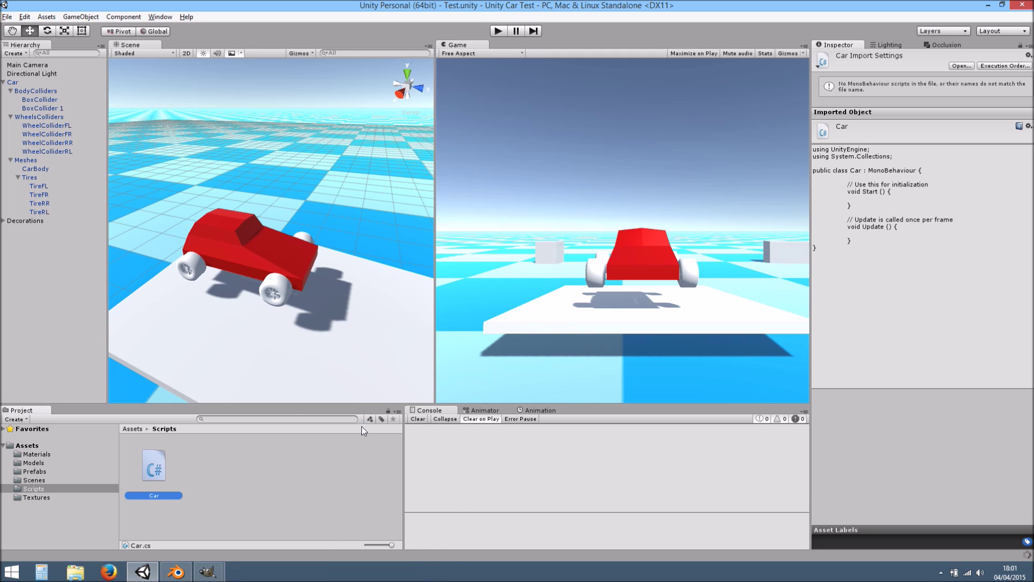
# Attach the Car script to the Car object as a component
pyautogui.click(28, 82)
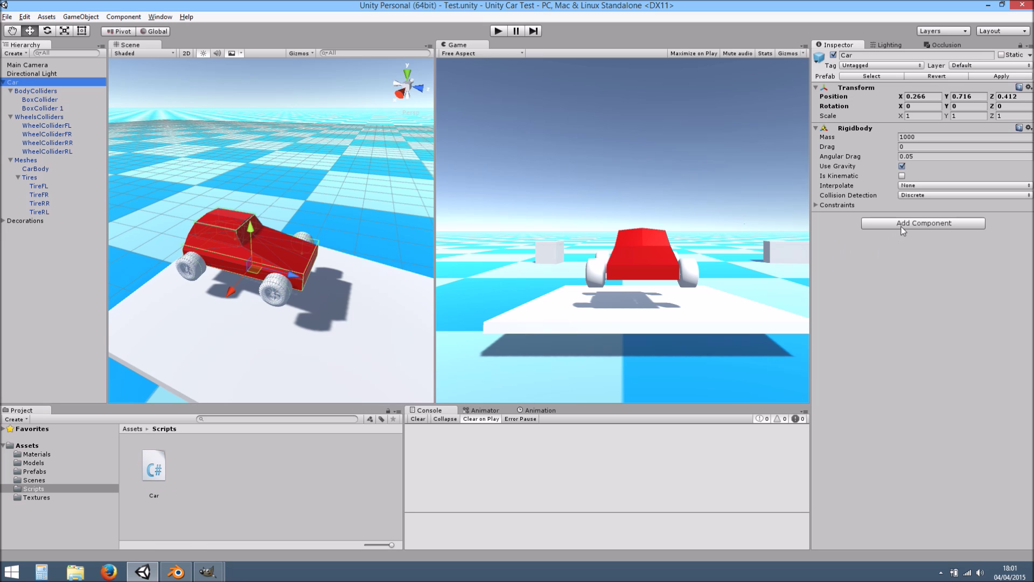
pyautogui.moveTo(154, 466); pyautogui.dragTo(980, 380)
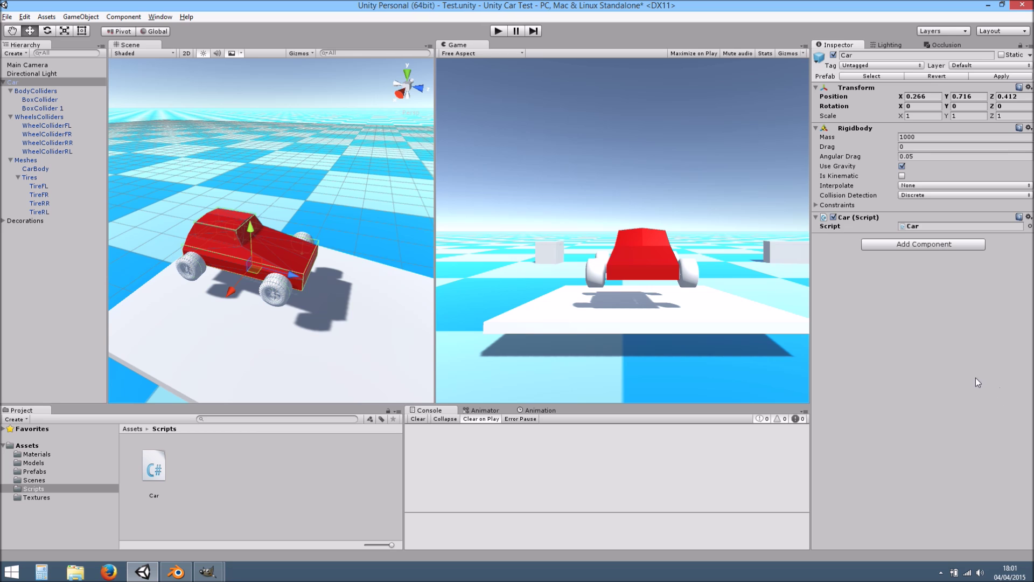
pyautogui.moveTo(281, 287); pyautogui.dragTo(286, 282, button='middle')
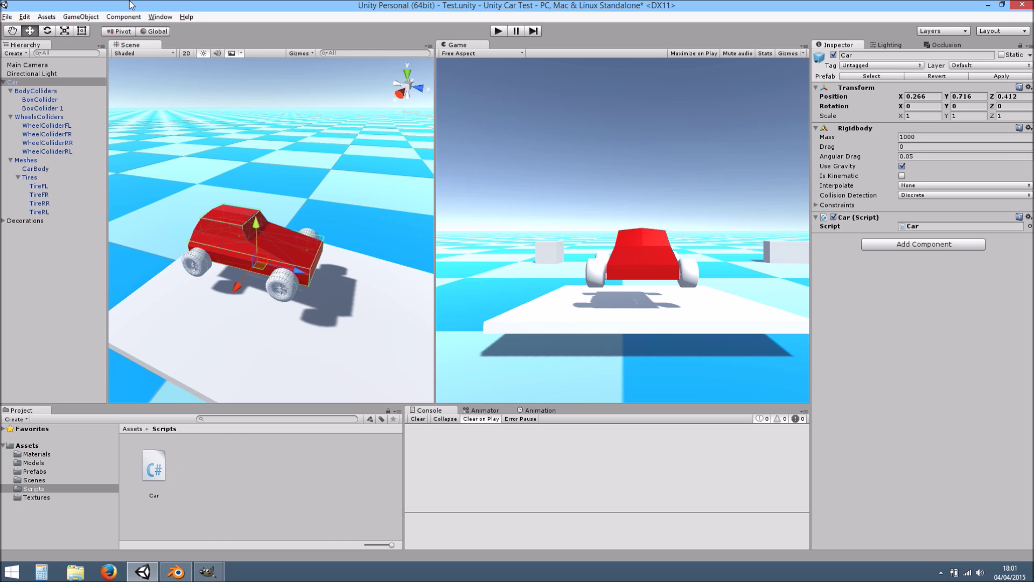
# Sync the MonoDevelop project to generate the solution files for the scripts
pyautogui.click(78, 18)
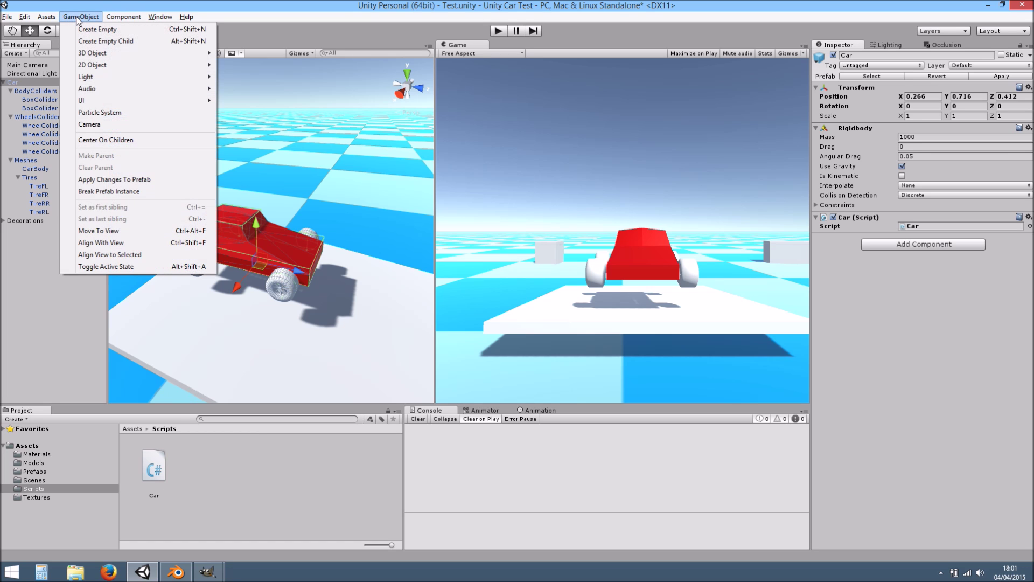
pyautogui.click(78, 19)
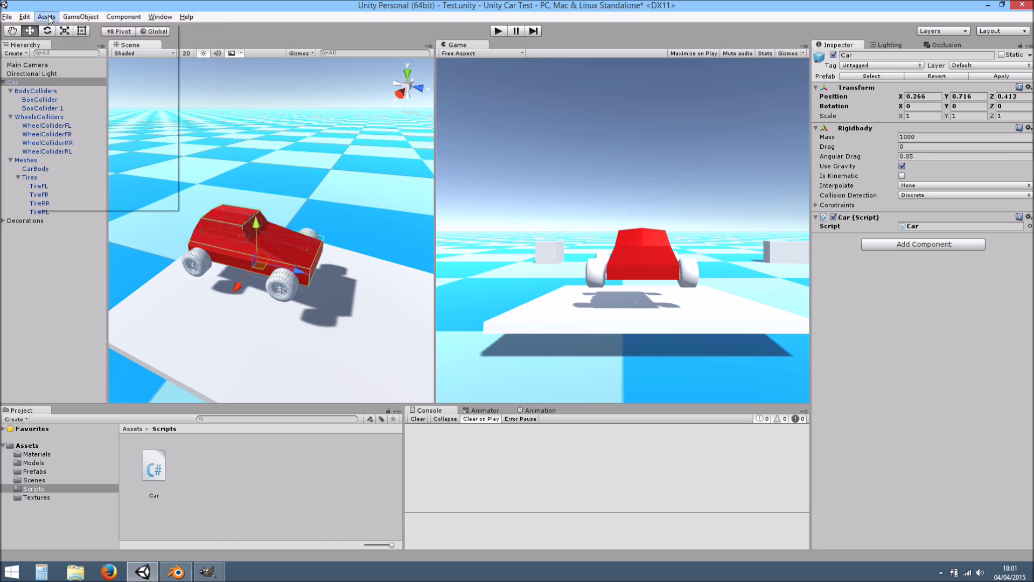
pyautogui.click(27, 18)
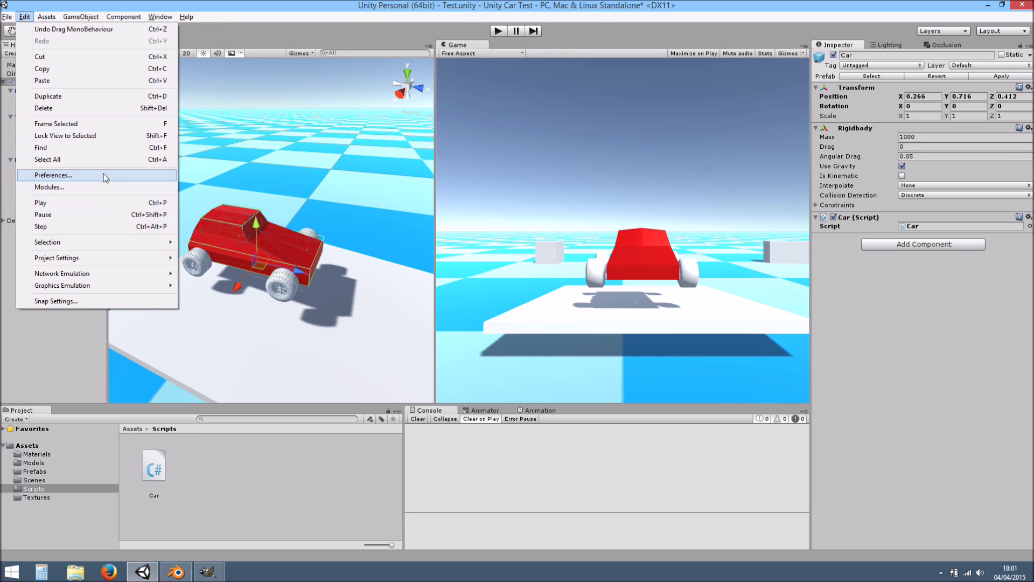
pyautogui.moveTo(53, 19)
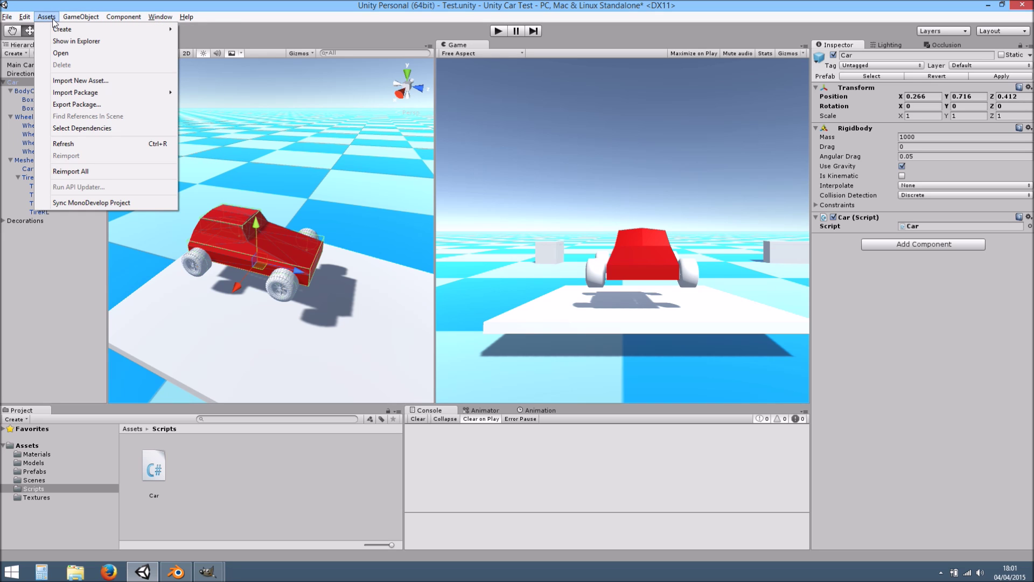
pyautogui.click(110, 203)
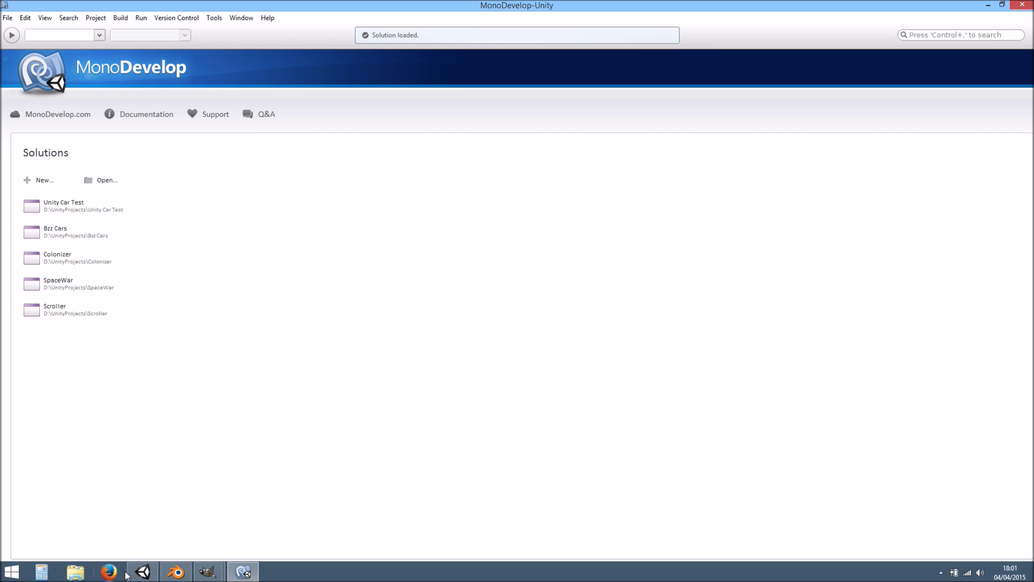
pyautogui.click(76, 572)
pyautogui.doubleClick(560, 224)
pyautogui.click(759, 72)
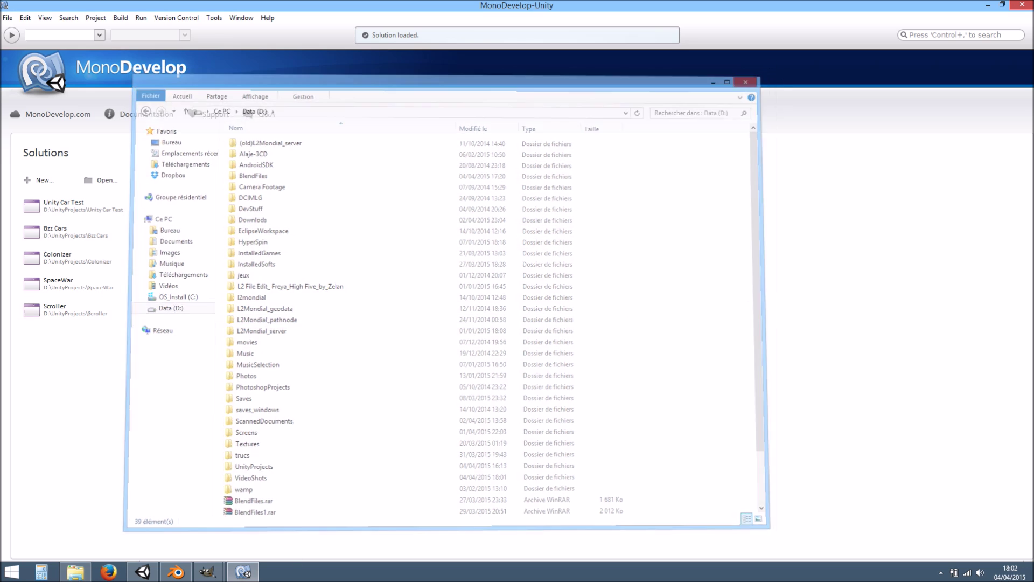
pyautogui.click(143, 572)
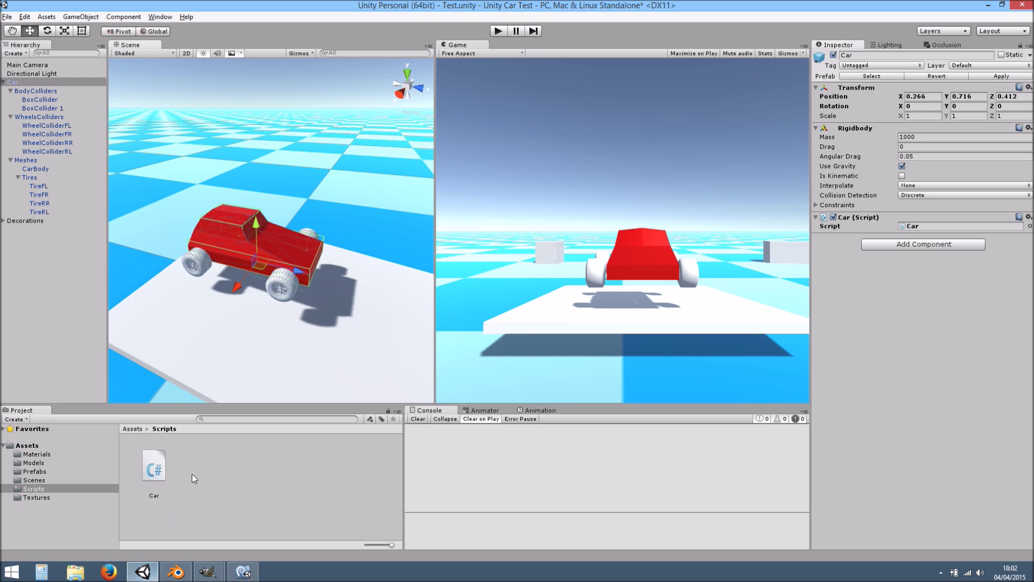
# Show the Scripts folder in File Explorer and go up to the Unity Car Test project folder with the solution files
pyautogui.rightClick(28, 486)
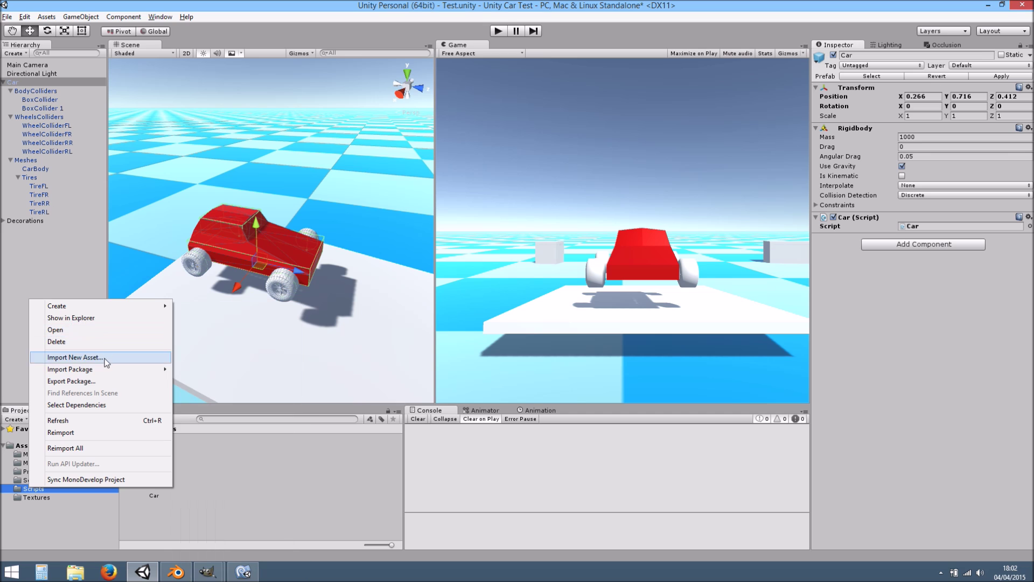
pyautogui.click(245, 492)
pyautogui.rightClick(246, 490)
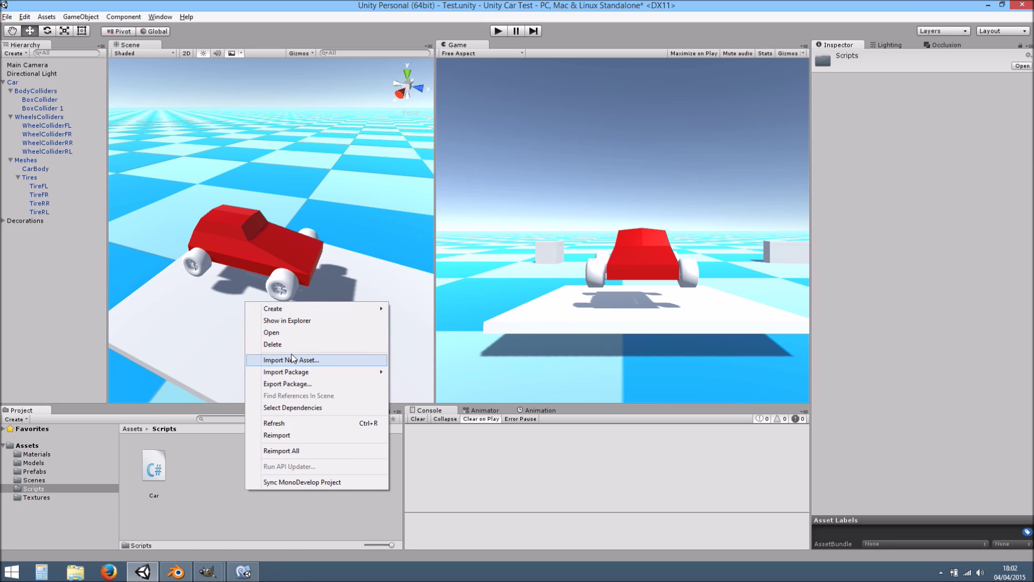
pyautogui.click(292, 322)
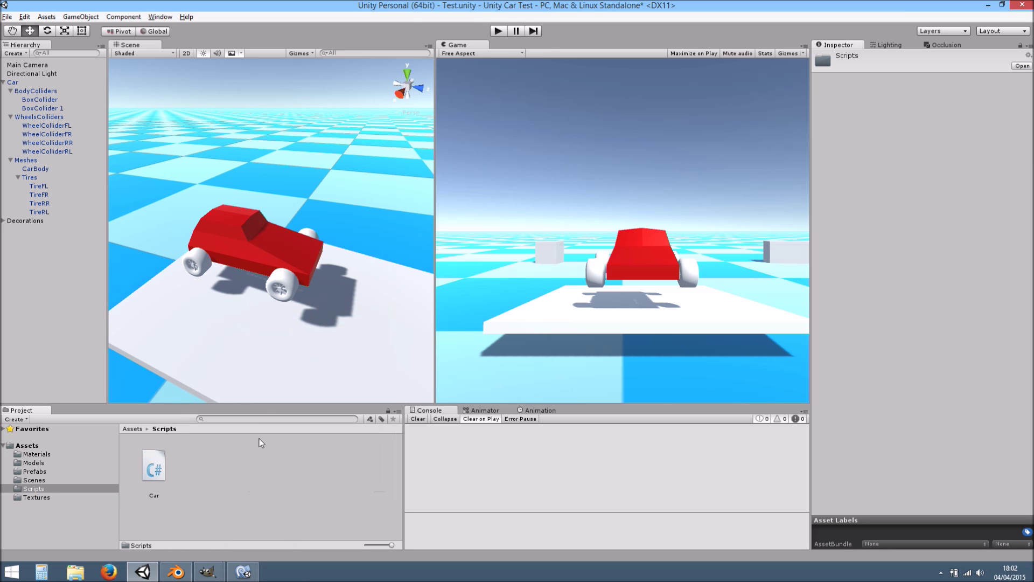
pyautogui.doubleClick(240, 183)
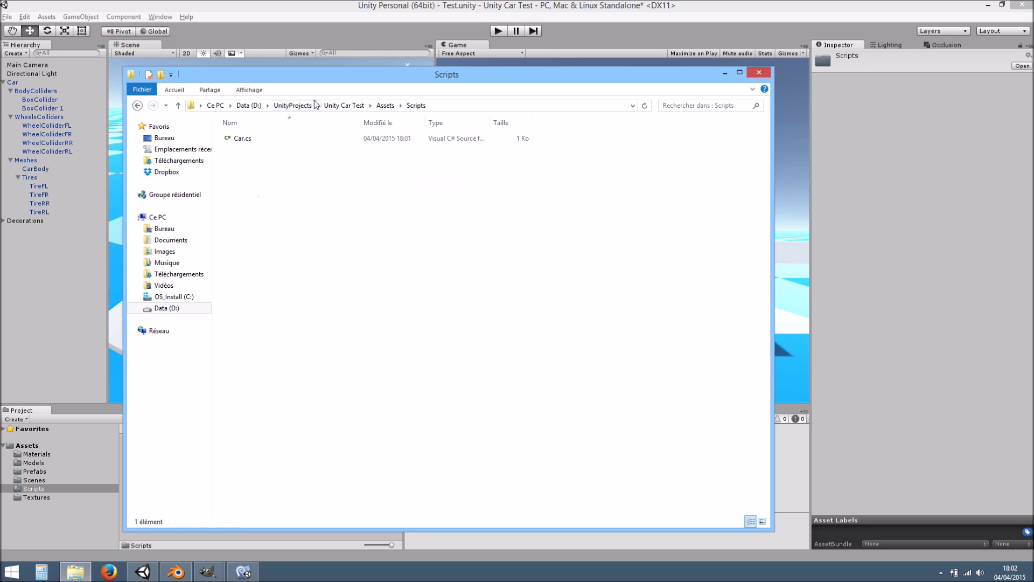
pyautogui.click(345, 105)
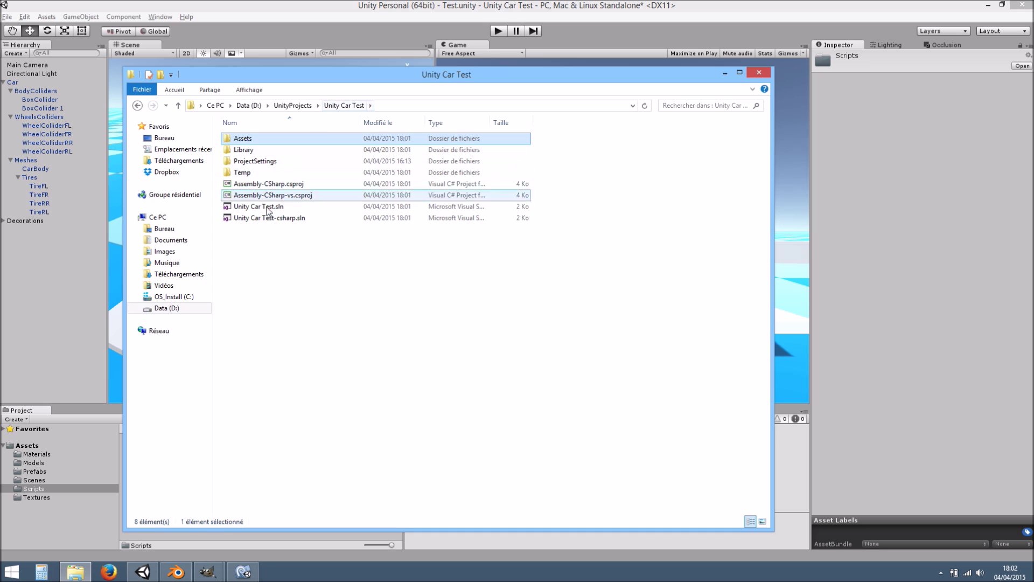
pyautogui.moveTo(246, 243); pyautogui.dragTo(240, 213)
pyautogui.click(249, 247)
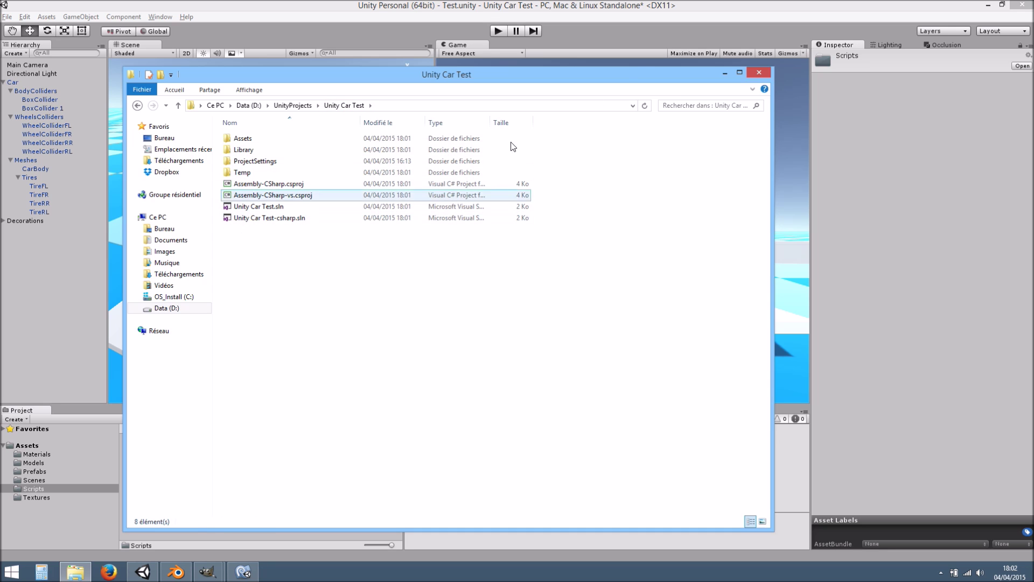
# Close MonoDevelop and open the solution Unity Car Test-csharp.sln in Visual Studio
pyautogui.click(236, 575)
pyautogui.click(1019, 5)
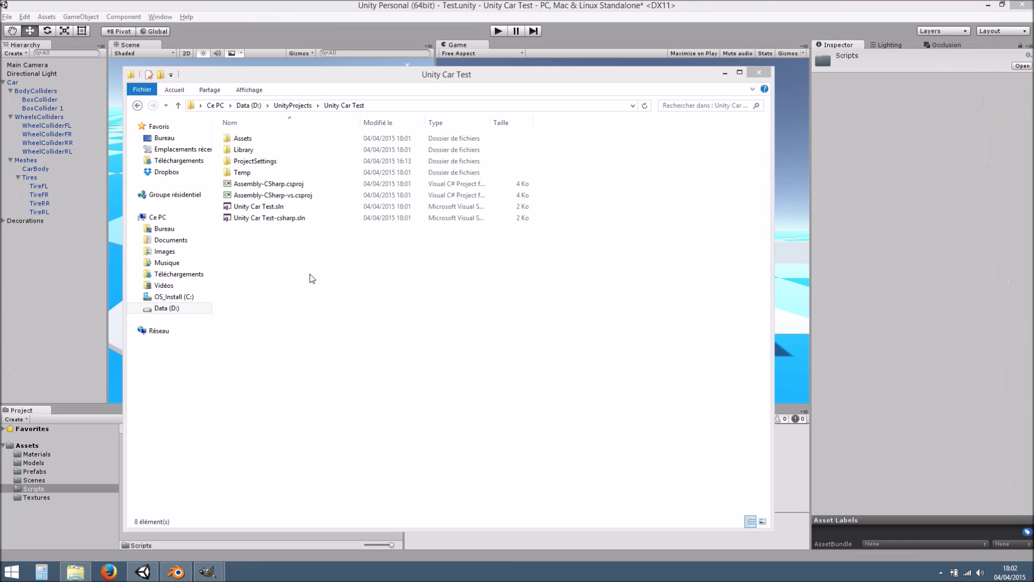
pyautogui.click(231, 231)
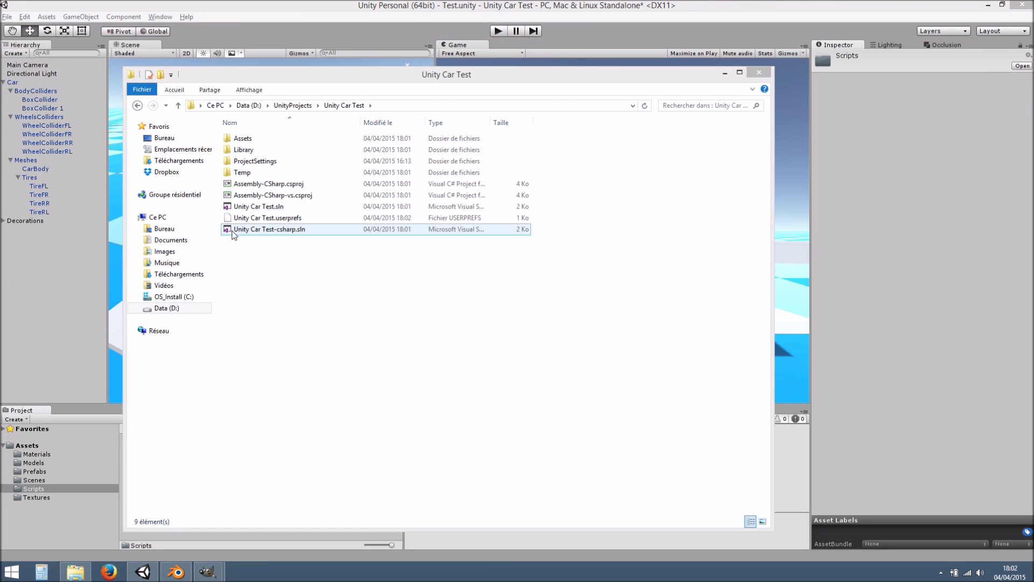
pyautogui.click(231, 233)
pyautogui.doubleClick(226, 233)
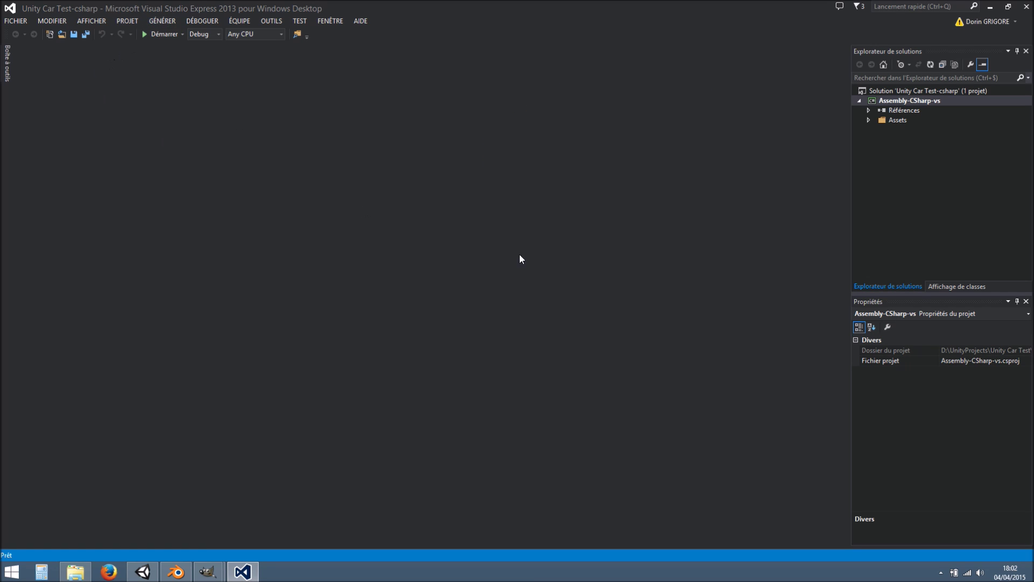
# Open Car.cs from the solution's Assets/Scripts folder for editing
pyautogui.click(869, 120)
pyautogui.click(878, 130)
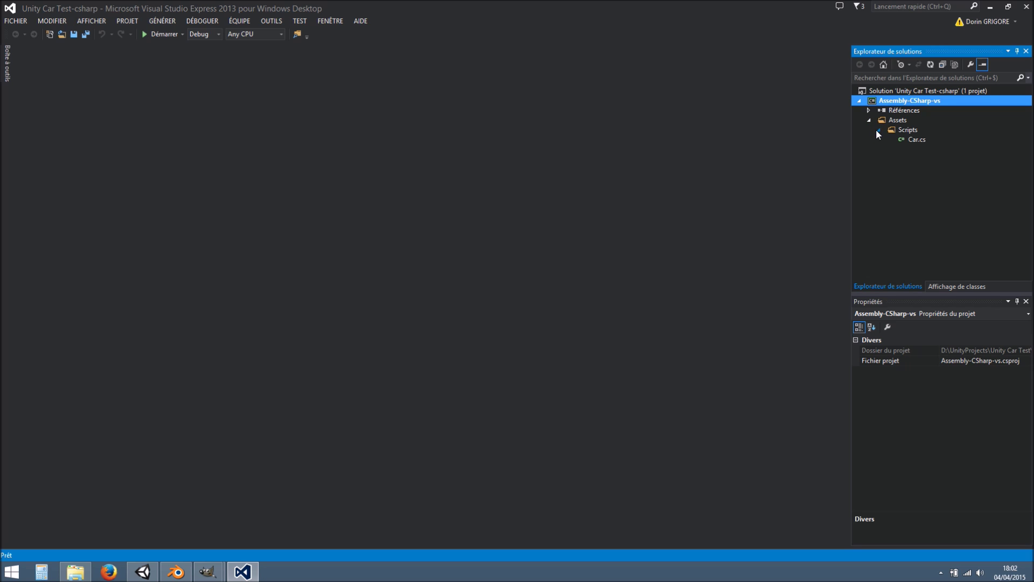
pyautogui.doubleClick(904, 141)
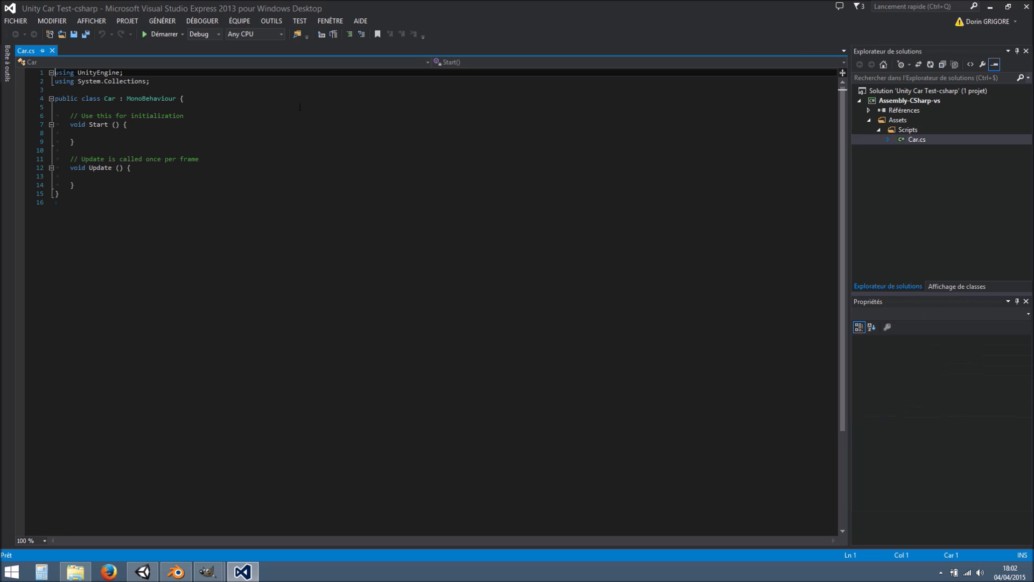
# Put the Car class's opening brace on its own line, delete the Start and Update methods with their comments, and save
pyautogui.click(180, 98)
pyautogui.press('BackSpace')
pyautogui.press('Return')
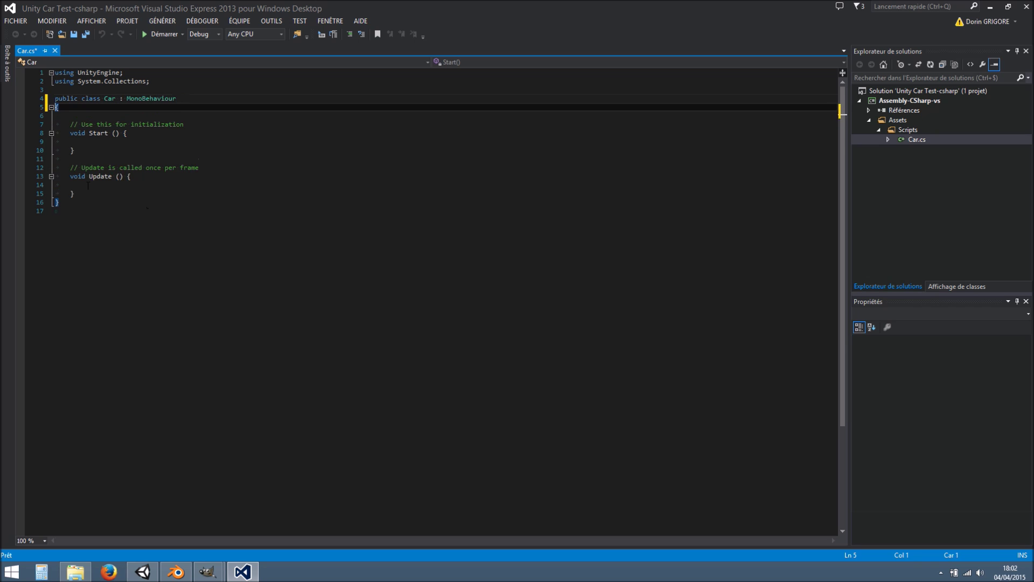
pyautogui.moveTo(76, 194); pyautogui.dragTo(47, 116)
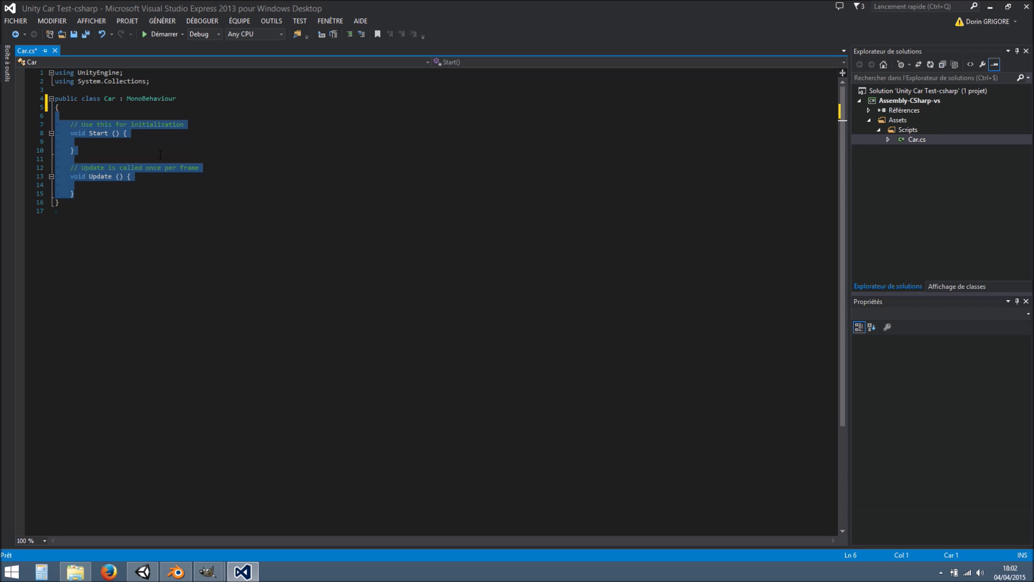
pyautogui.press('BackSpace')
pyautogui.hotkey('ctrl', 's')
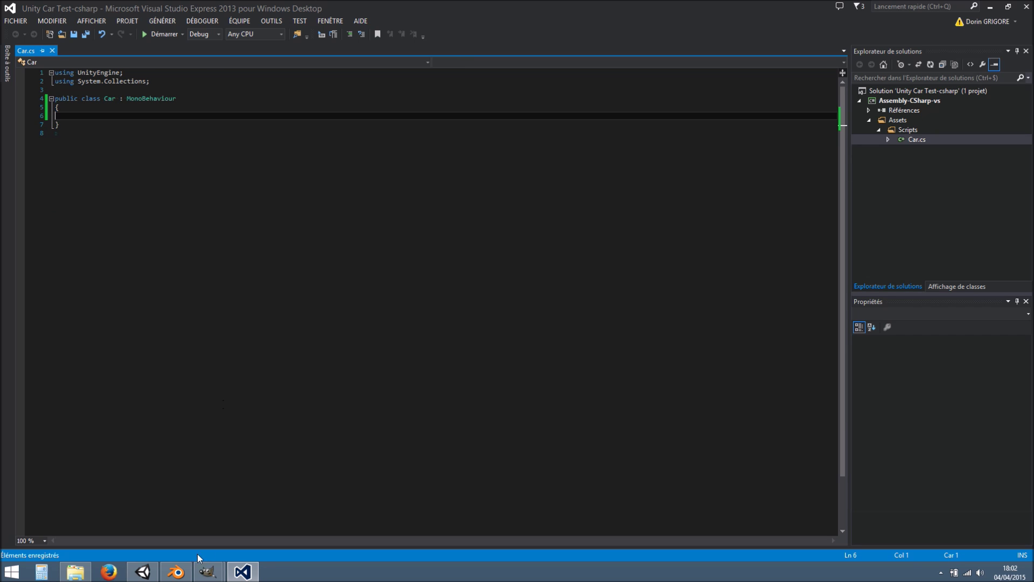
# Switch to Blender, save the changes to GreatCar3D.blend and close Blender
pyautogui.click(176, 571)
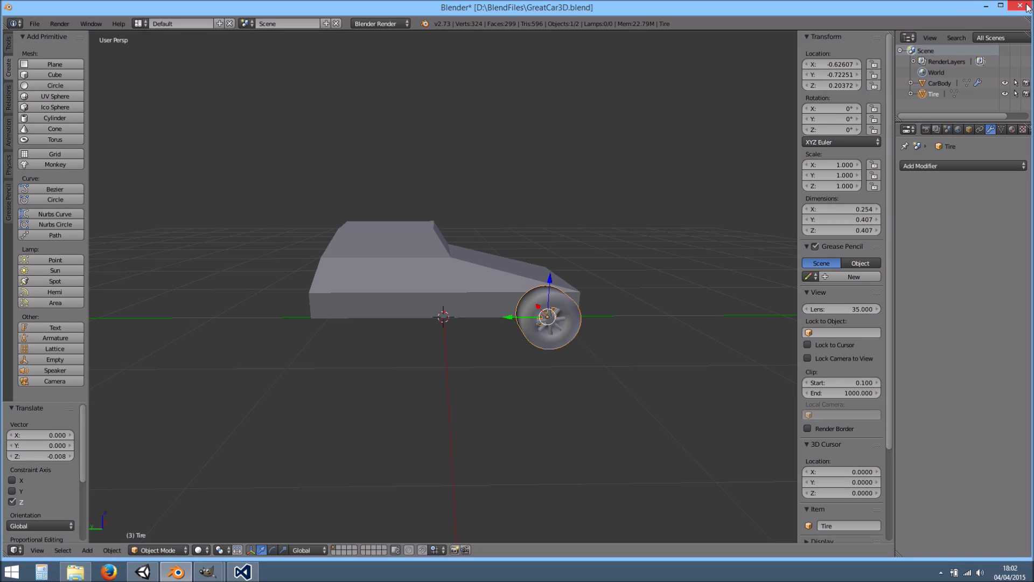
pyautogui.click(1025, 7)
pyautogui.click(570, 325)
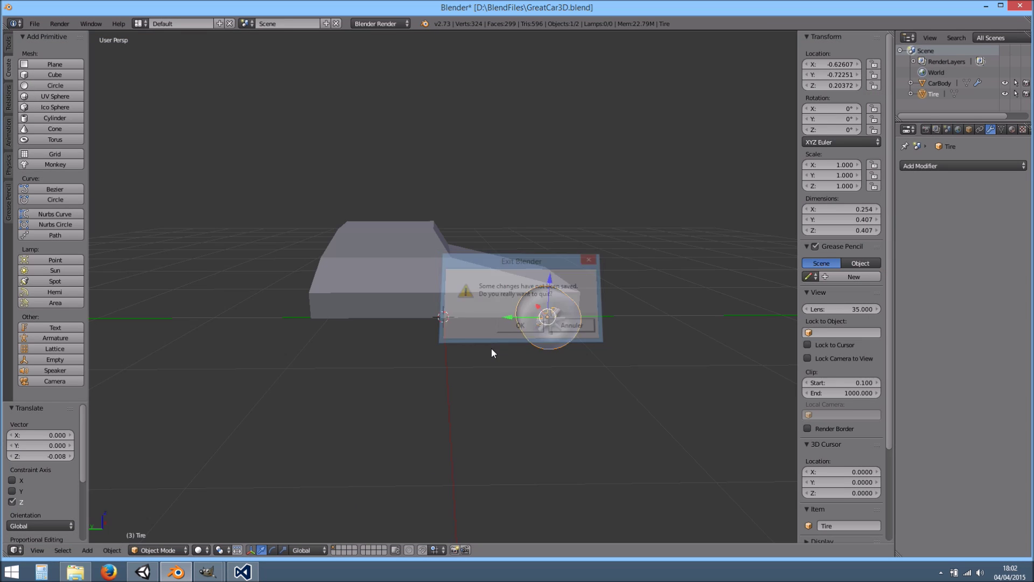
pyautogui.hotkey('ctrl', 's')
pyautogui.click(1031, 4)
# Bring up the BlueCheckerboard image in GIMP and quit GIMP, discarding the unsaved changes
pyautogui.moveTo(174, 570)
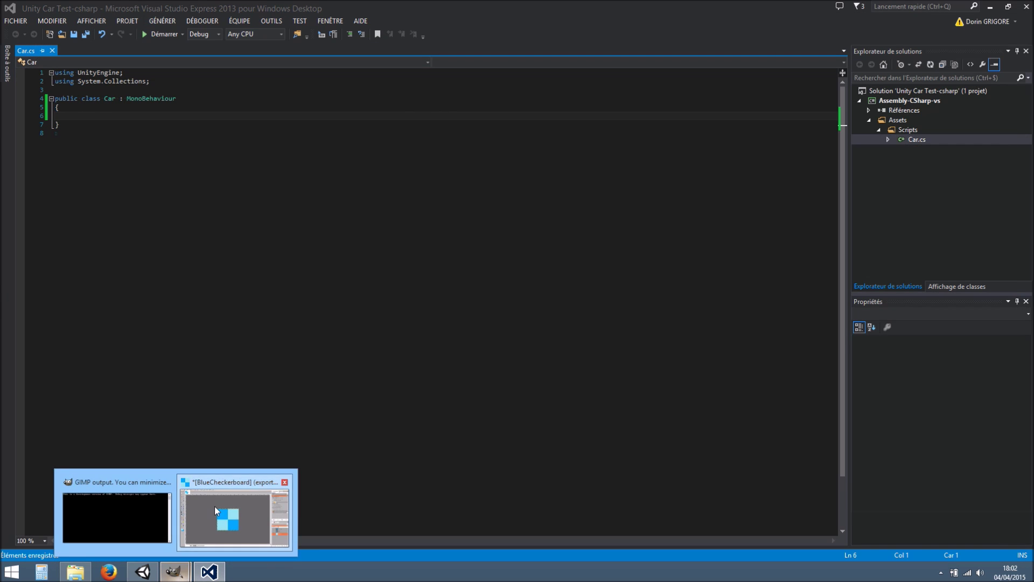
pyautogui.click(214, 506)
pyautogui.click(1023, 5)
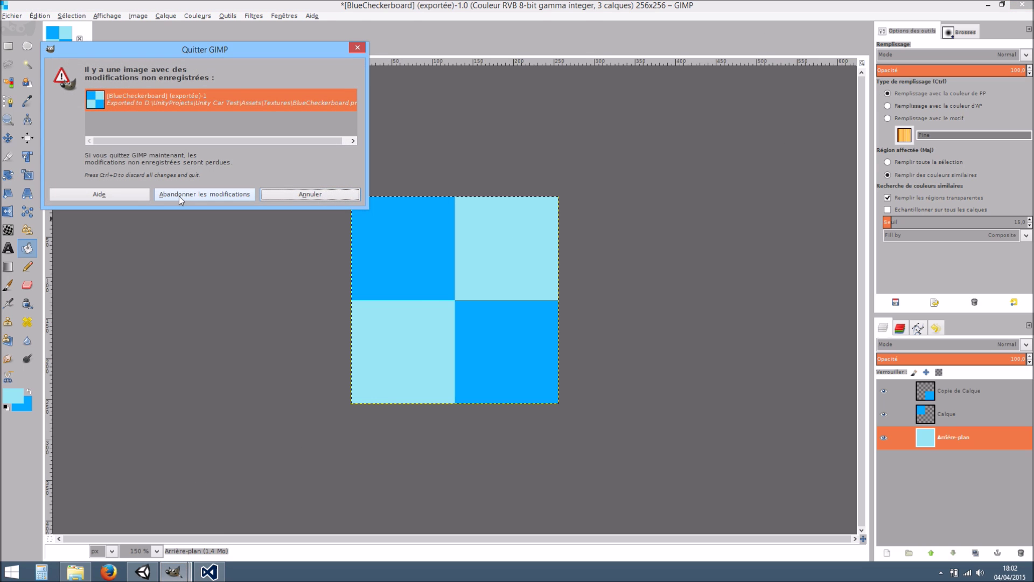
pyautogui.click(179, 196)
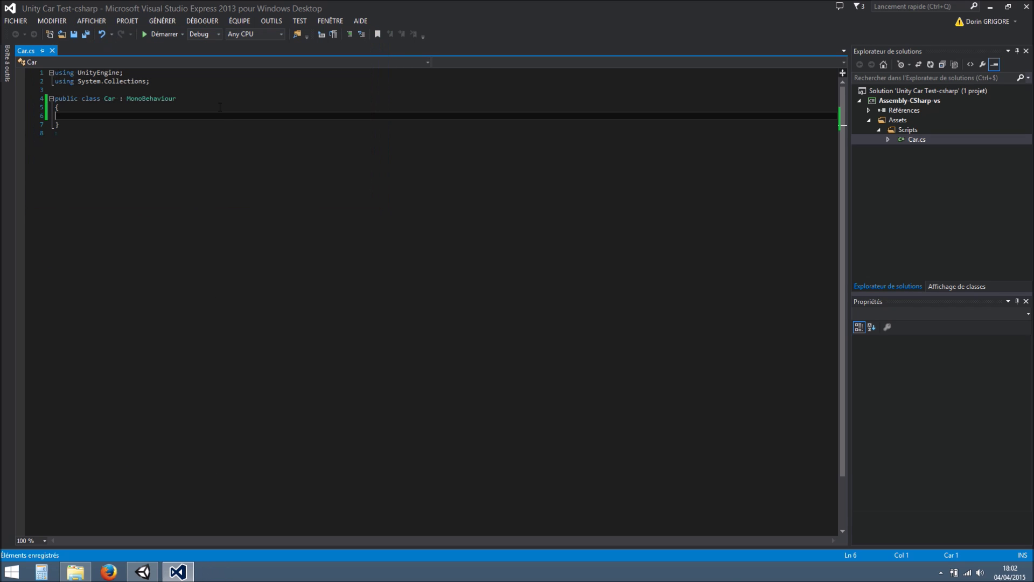
# Switch to Unity, look closely at the car in the scene and select the Car object in the hierarchy
pyautogui.press('Down')
pyautogui.press('Down')
pyautogui.click(142, 571)
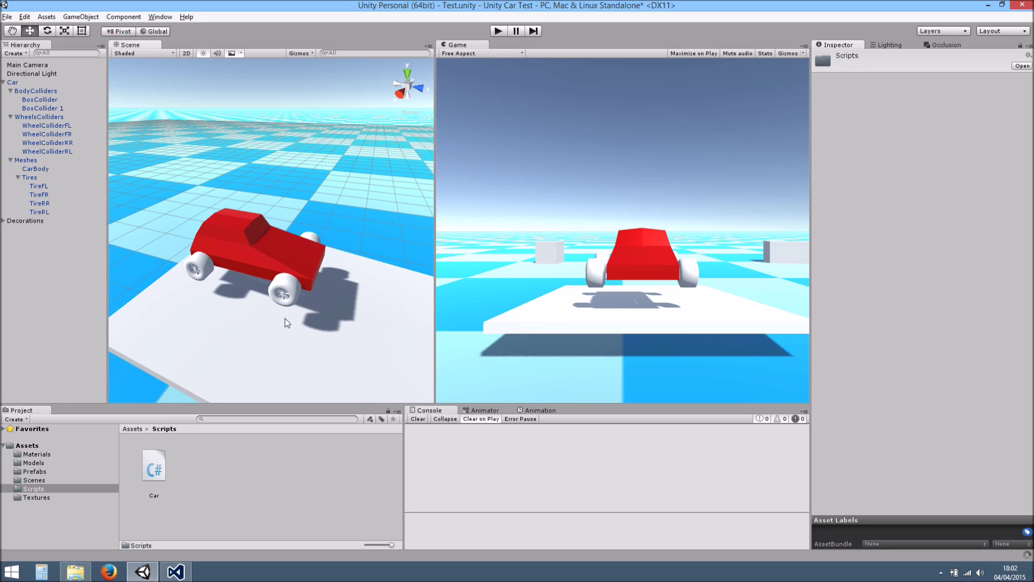
pyautogui.scroll(3, 264, 254)
pyautogui.moveTo(279, 279); pyautogui.dragTo(313, 227, button='middle')
pyautogui.click(21, 82)
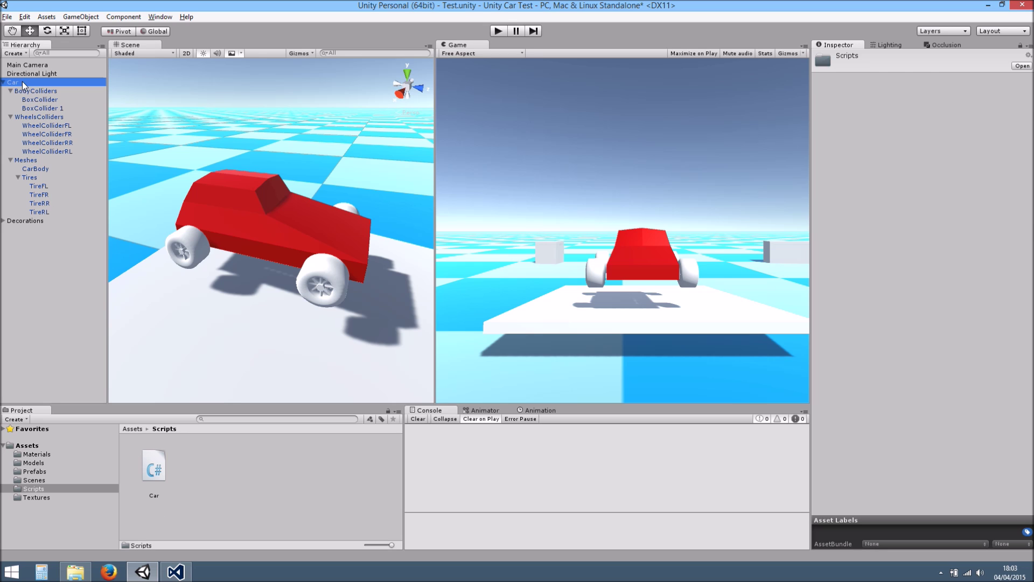
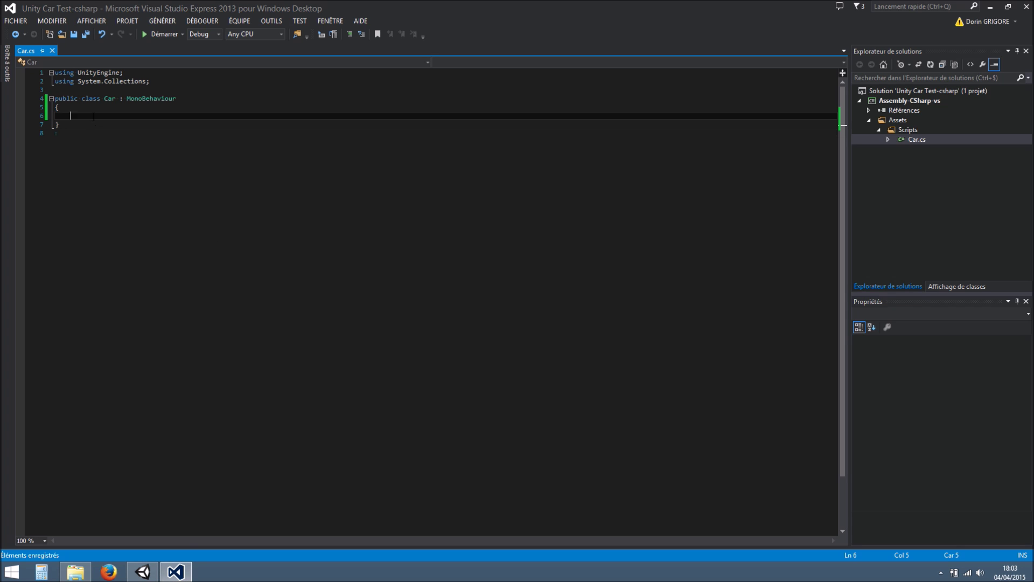
# Declare the field "public Transform[] wheelColliders = new Transform[4];" inside the Car class and save Car.cs
pyautogui.write('public Tr')
pyautogui.press('Return')
pyautogui.hotkey('ctrl', 'z')
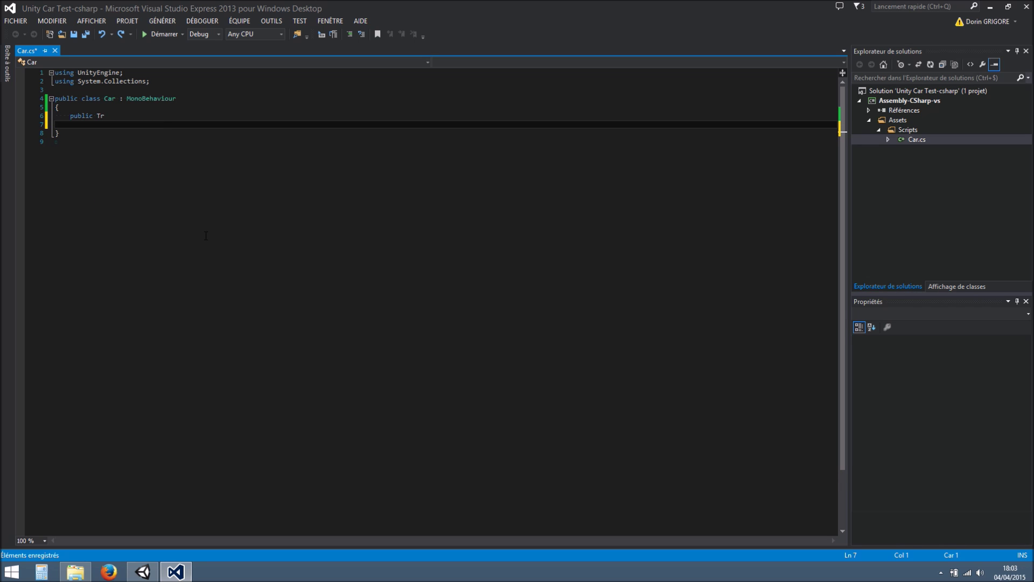
pyautogui.press('BackSpace')
pyautogui.press('BackSpace')
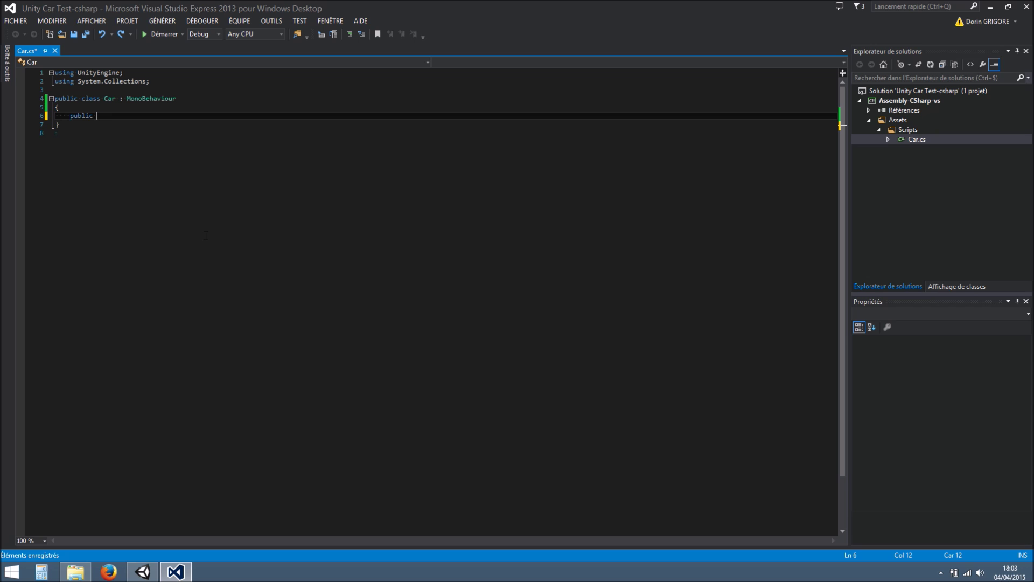
pyautogui.write('Transform')
pyautogui.press('BackSpace')
pyautogui.write('elColliders = new Tr')
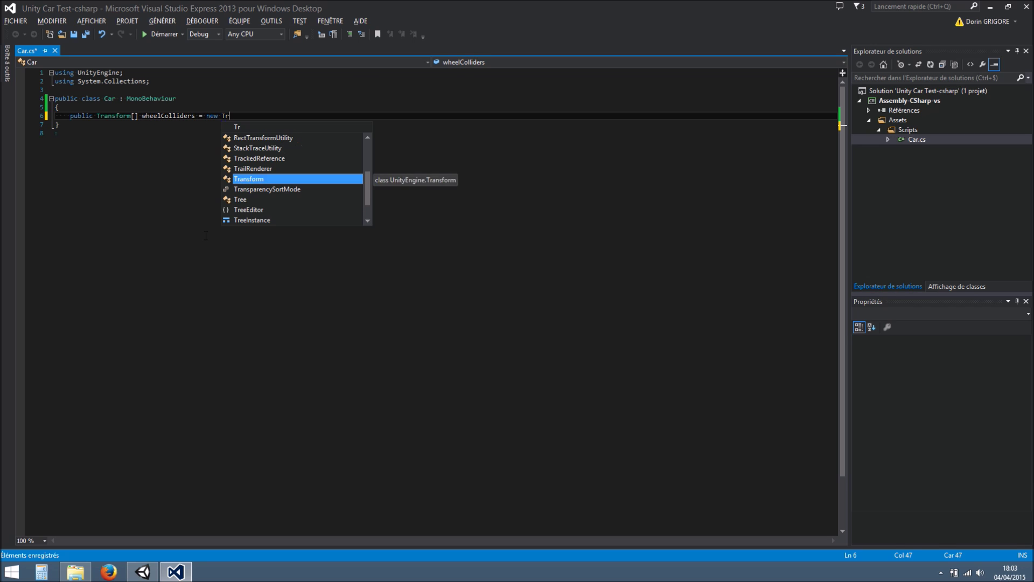
pyautogui.press('Tab')
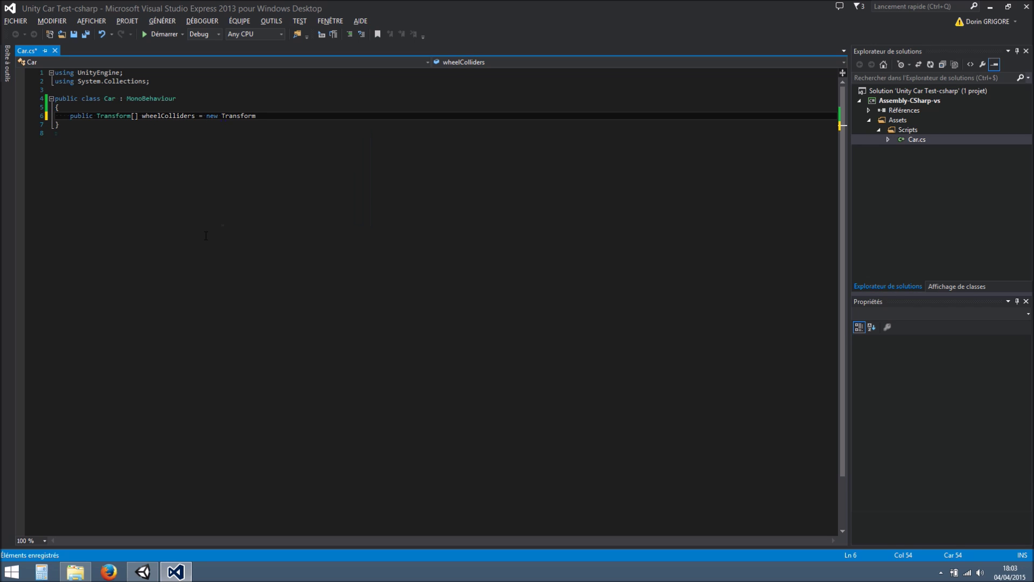
pyautogui.write('[4];')
pyautogui.hotkey('ctrl', 's')
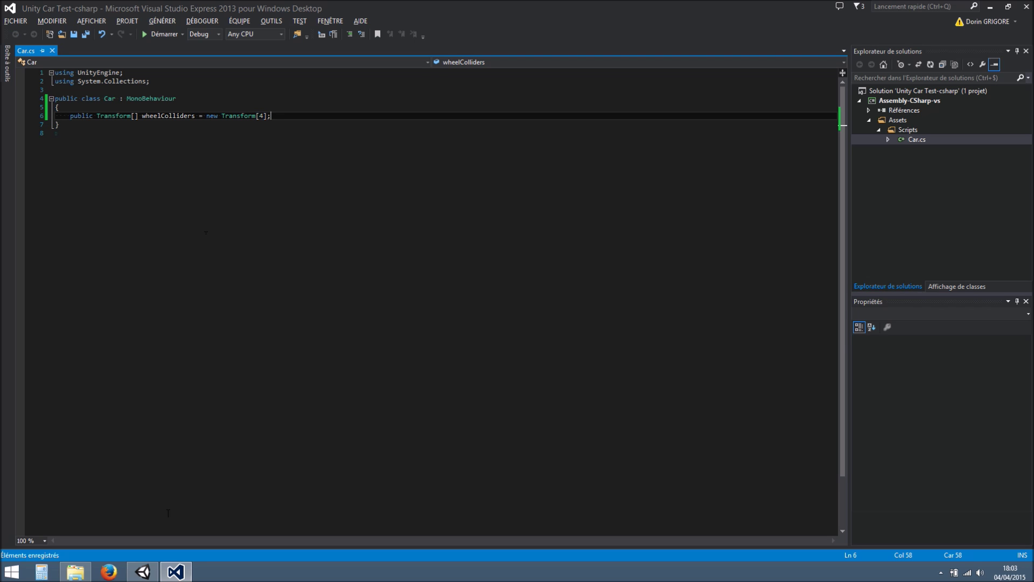
# Switch to Unity and expand the Wheel Colliders array of the Car script component
pyautogui.click(142, 571)
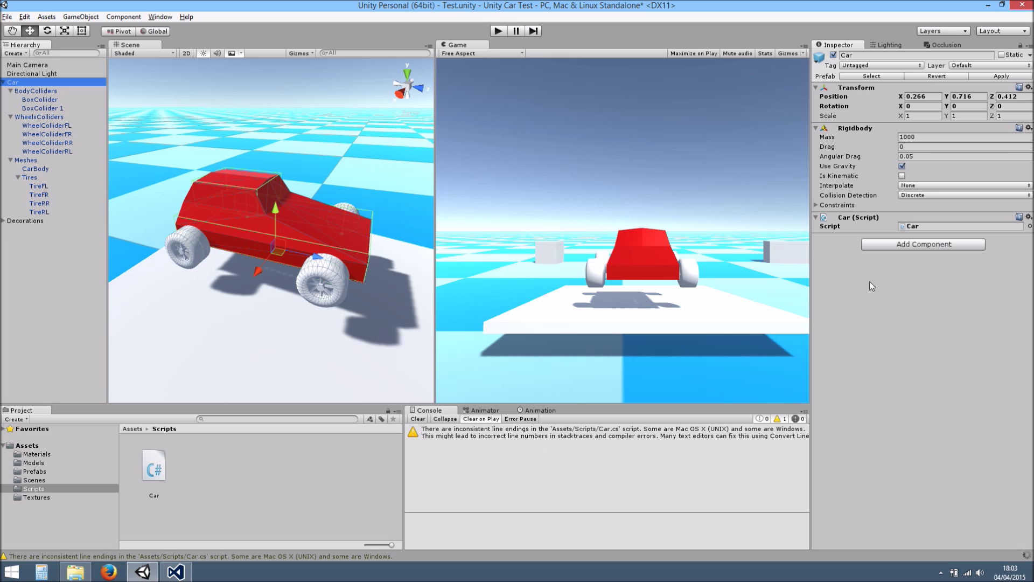
pyautogui.click(815, 235)
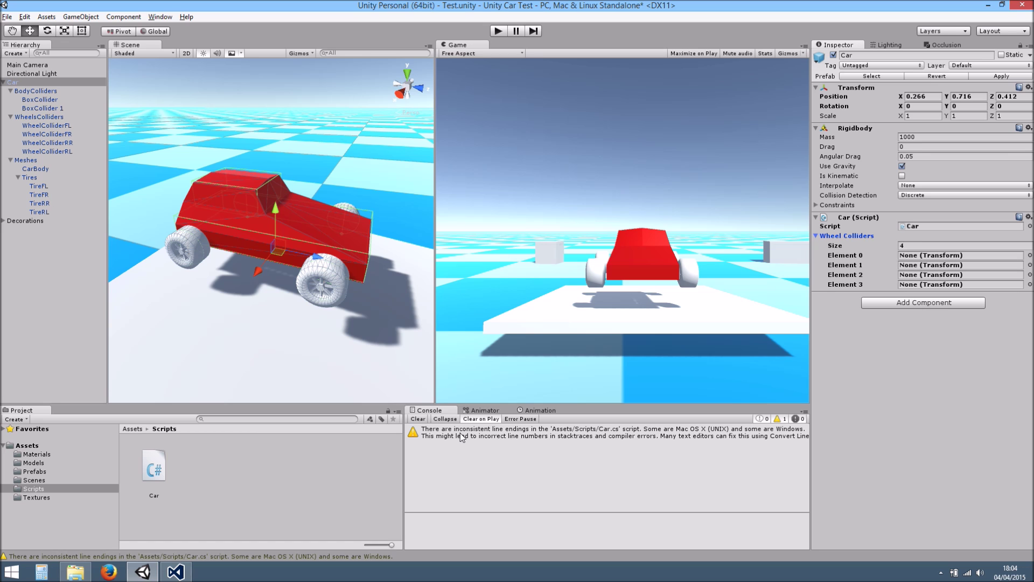
# Follow the console's line-endings warning to Visual Studio and reopen Car.cs from the solution's Scripts folder
pyautogui.doubleClick(507, 437)
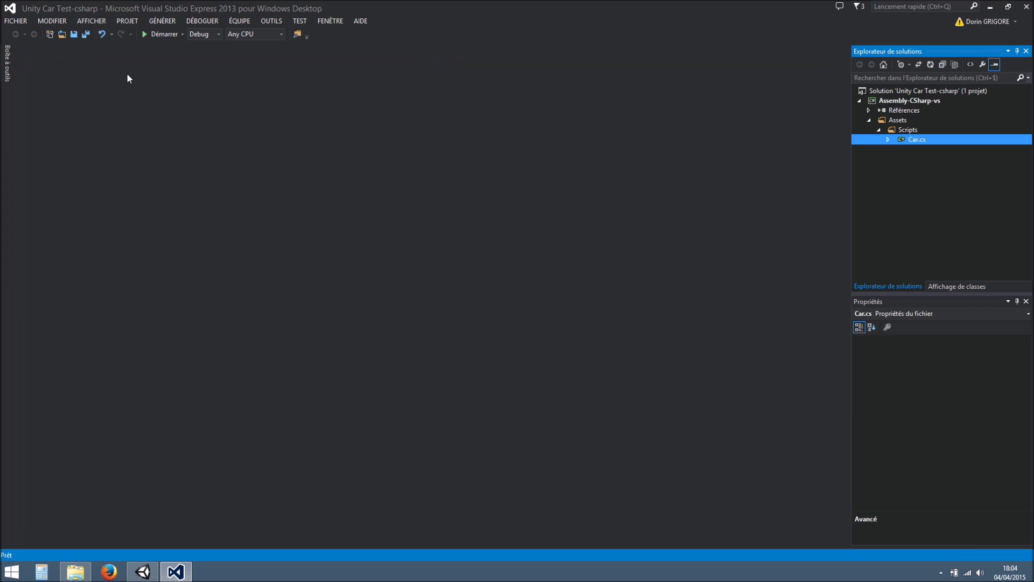
pyautogui.doubleClick(917, 140)
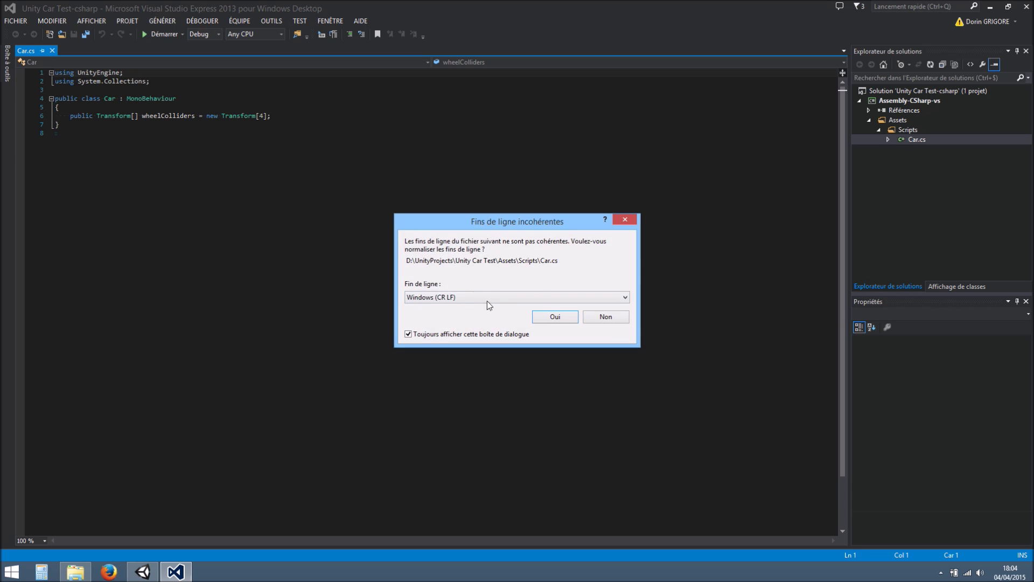
# Normalize the line endings of Car.cs to Windows (CR LF), and switch to Unity
pyautogui.click(556, 317)
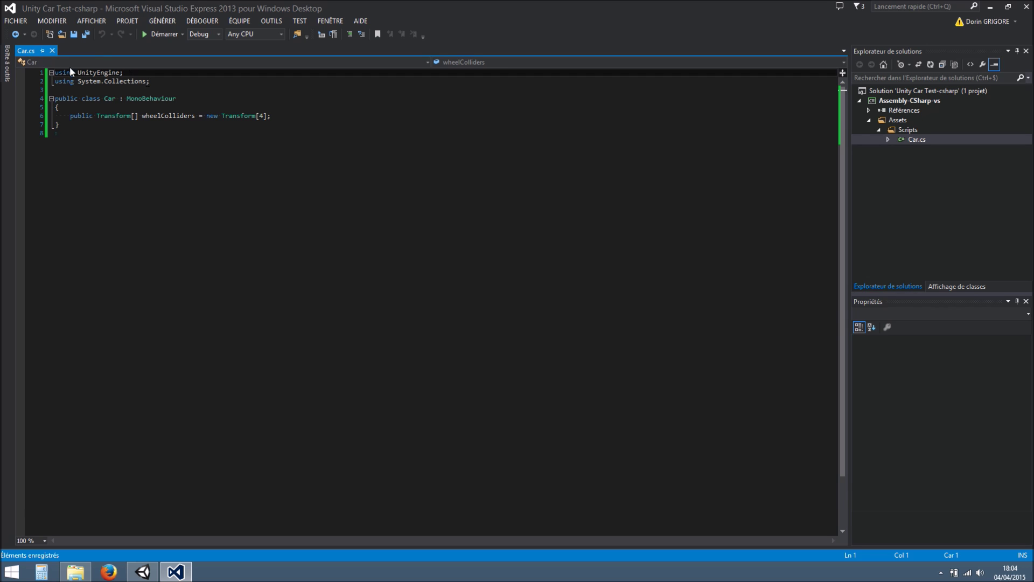
pyautogui.click(141, 571)
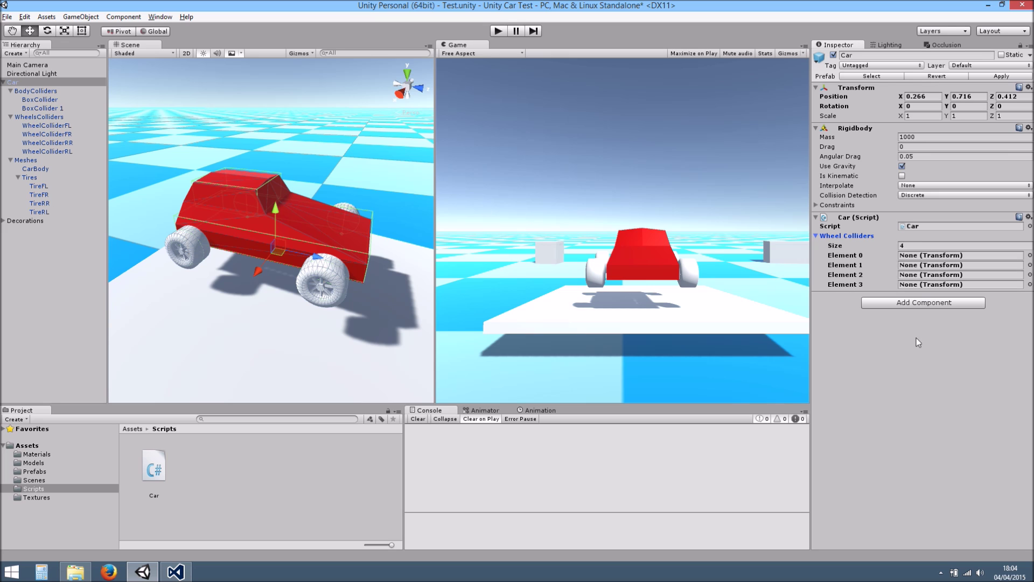
pyautogui.click(941, 573)
pyautogui.click(942, 572)
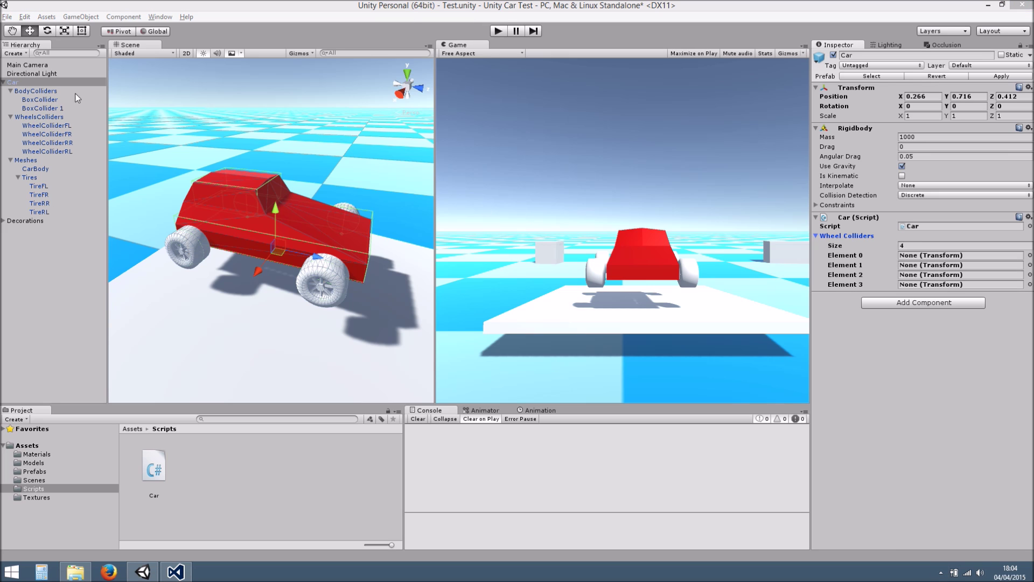
# Assign WheelColliderFL, WheelColliderFR, WheelColliderRR and WheelColliderRL as transforms to Elements 0 to 3 of the Car script's Wheel Colliders array
pyautogui.moveTo(59, 128); pyautogui.dragTo(908, 258)
pyautogui.moveTo(85, 137); pyautogui.dragTo(931, 267)
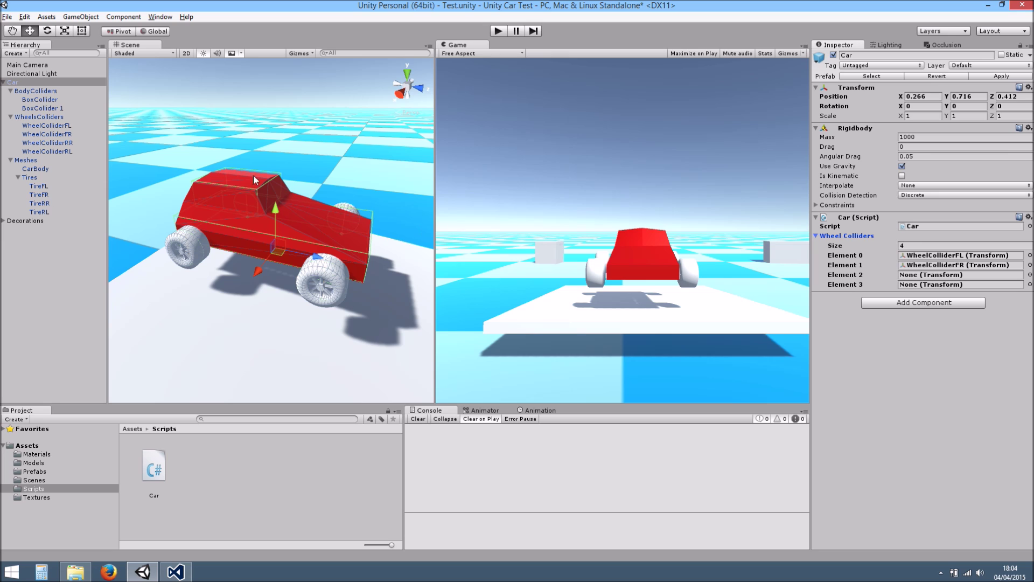
pyautogui.moveTo(83, 142); pyautogui.dragTo(467, 220)
pyautogui.moveTo(909, 286); pyautogui.dragTo(916, 275)
pyautogui.moveTo(56, 152); pyautogui.dragTo(959, 284)
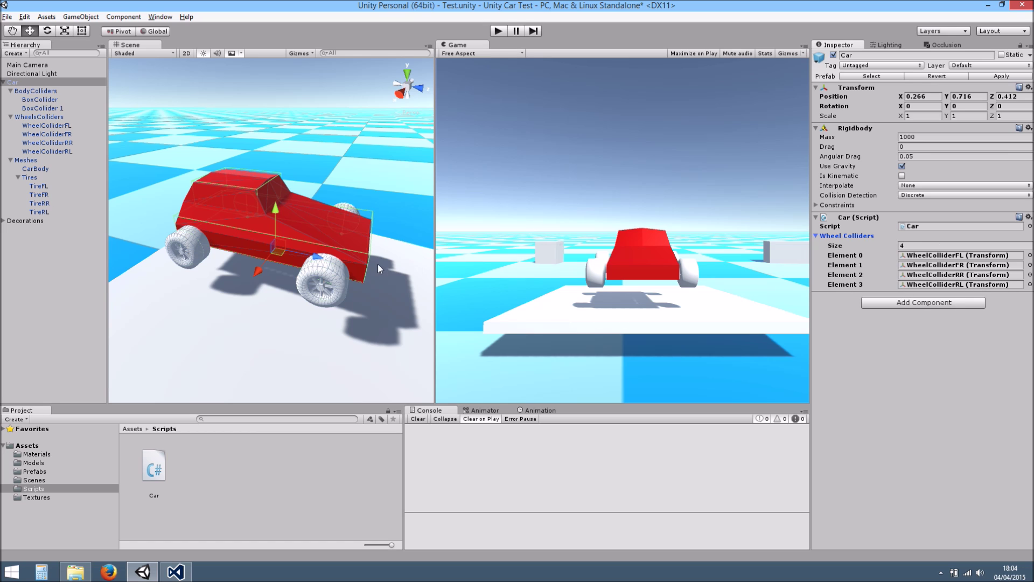
pyautogui.keyDown('alt'); pyautogui.moveTo(380, 265); pyautogui.dragTo(380, 276); pyautogui.keyUp('alt')
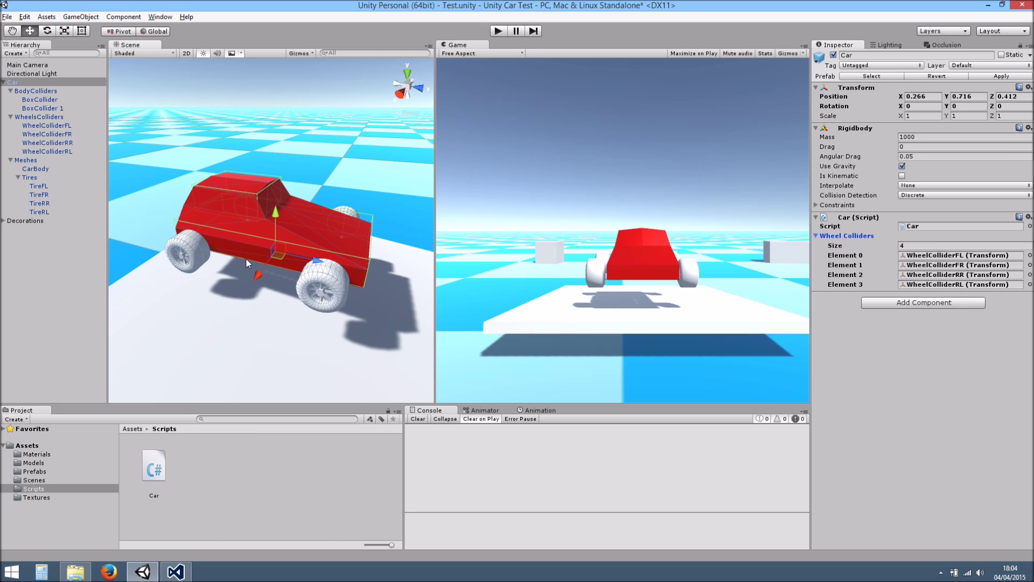
pyautogui.keyDown('alt'); pyautogui.moveTo(337, 236); pyautogui.dragTo(331, 240); pyautogui.keyUp('alt')
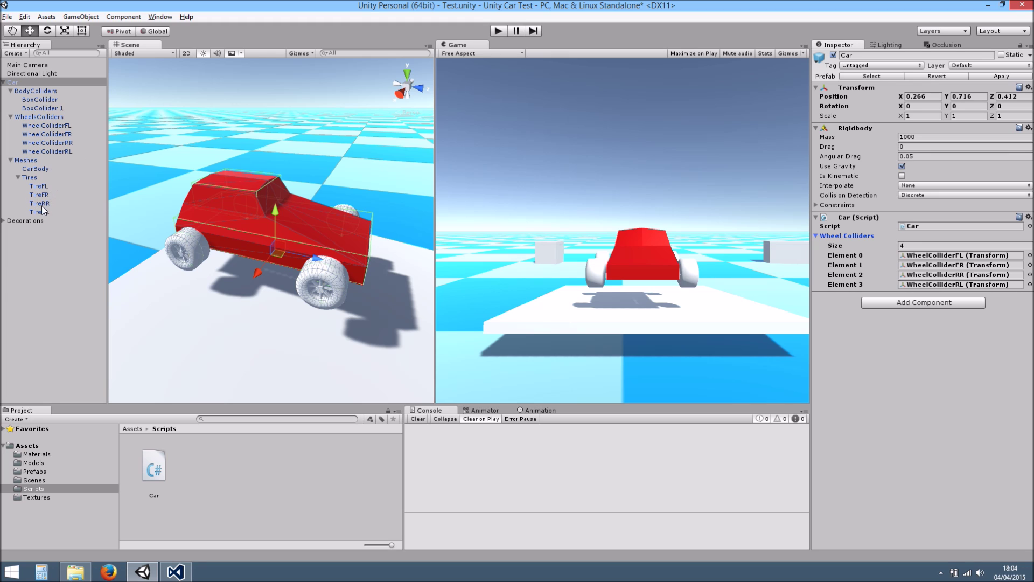
# In Visual Studio, declare "public Transform[] tireMeshes = new Transform[4];" below the wheelColliders array in Car.cs, and save the script
pyautogui.click(176, 571)
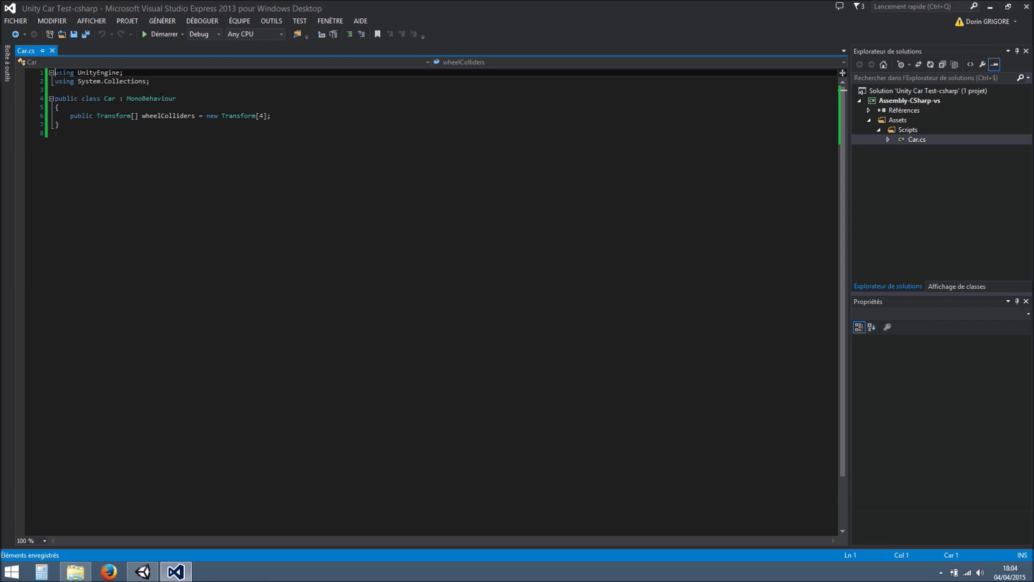
pyautogui.click(285, 116)
pyautogui.press('Return')
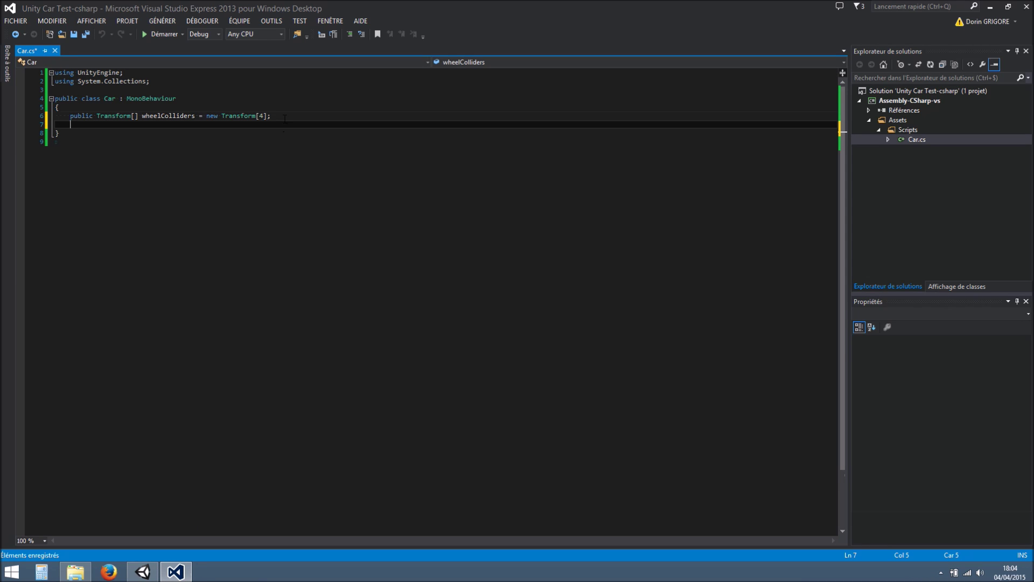
pyautogui.write('public Transform')
pyautogui.press('Tab')
pyautogui.write('[] me')
pyautogui.press('BackSpace')
pyautogui.press('BackSpace')
pyautogui.write('tireMeshes = new Tr')
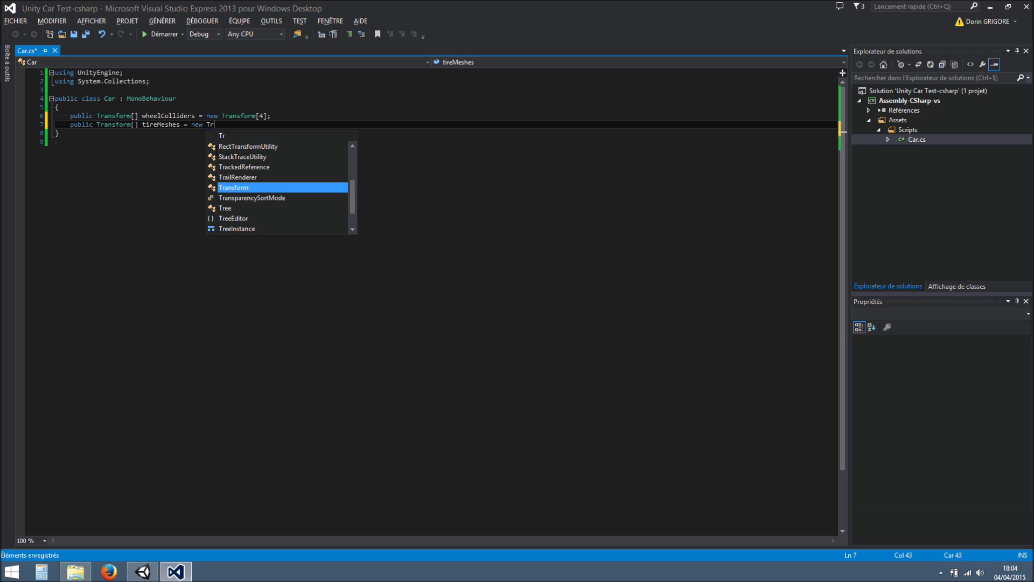
pyautogui.press('Tab')
pyautogui.write('[4]')
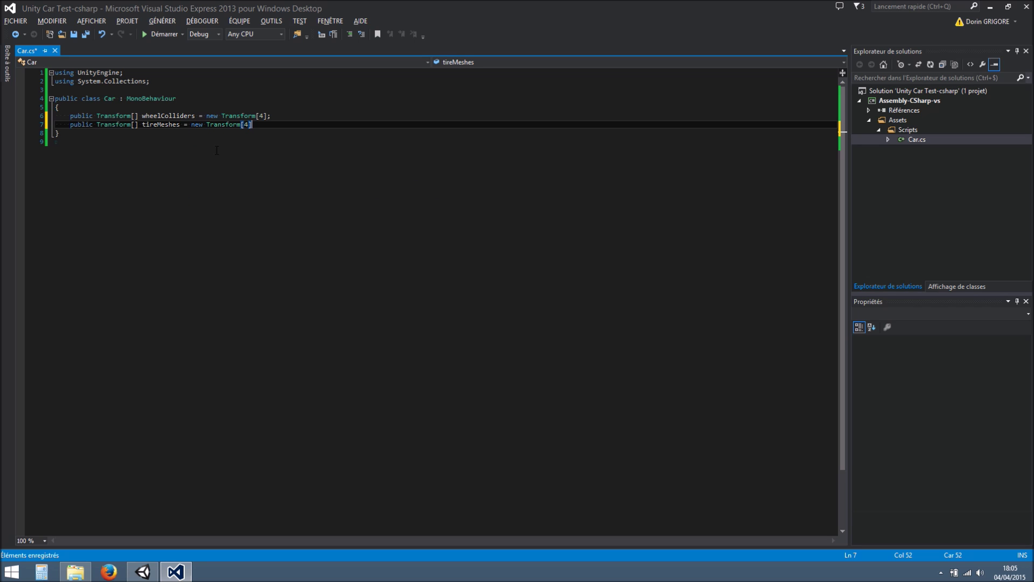
pyautogui.write(';')
pyautogui.hotkey('ctrl', 's')
# Change the wheelColliders array's type from Transform to WheelCollider in both places of its declaration, and save the script
pyautogui.doubleClick(114, 115)
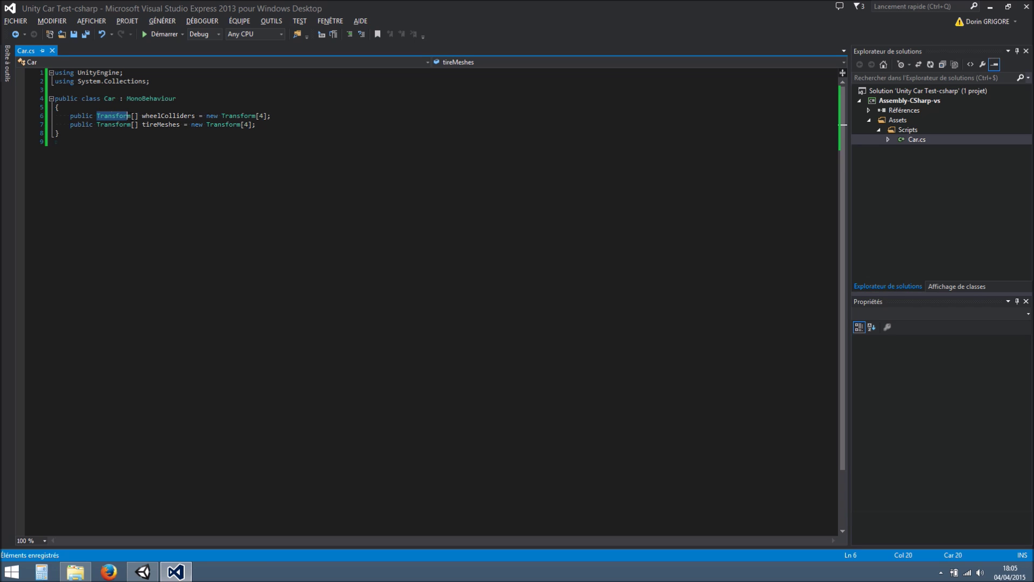
pyautogui.click(132, 108)
pyautogui.doubleClick(122, 116)
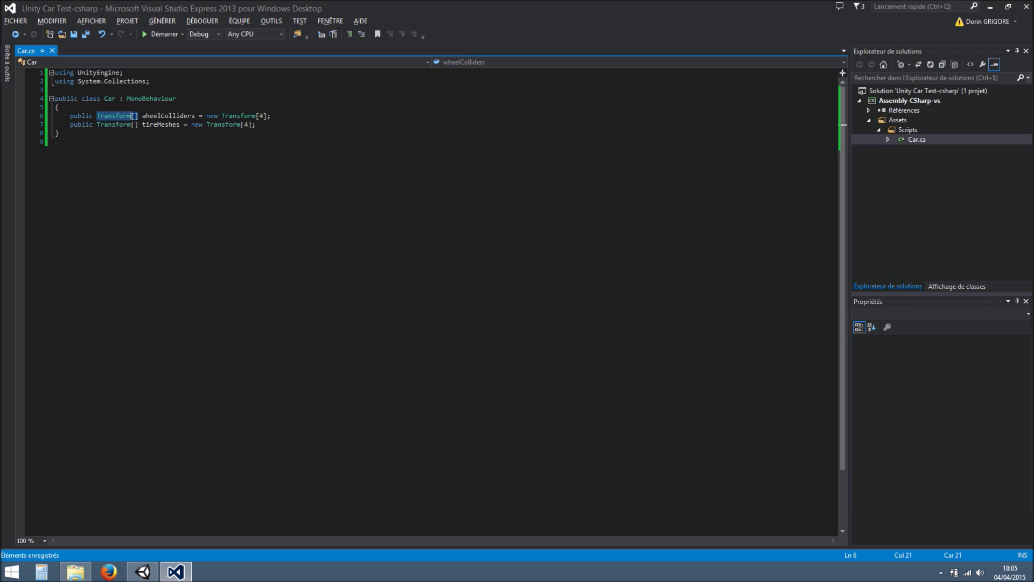
pyautogui.click(130, 108)
pyautogui.doubleClick(121, 117)
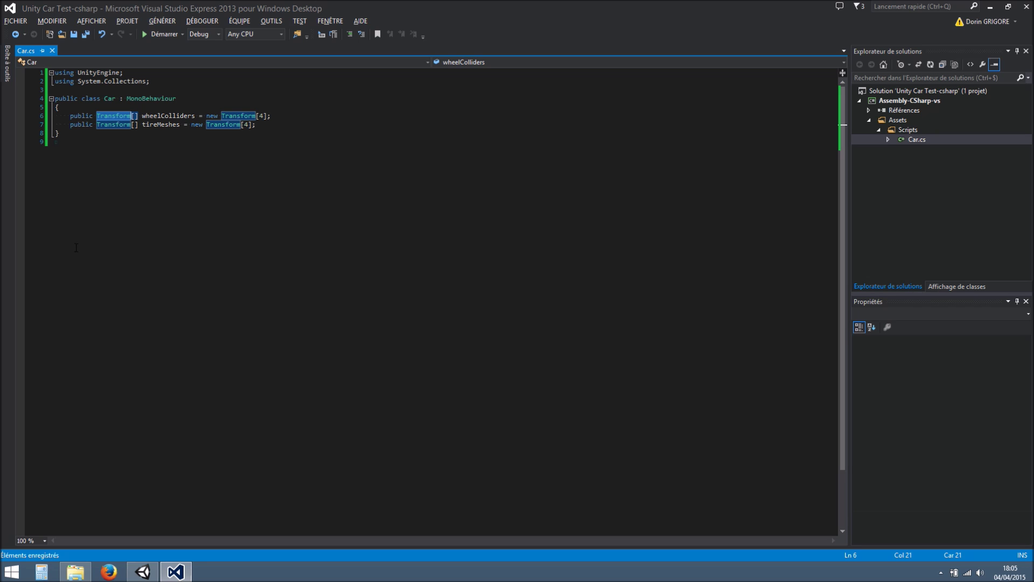
pyautogui.write('WheelCollider')
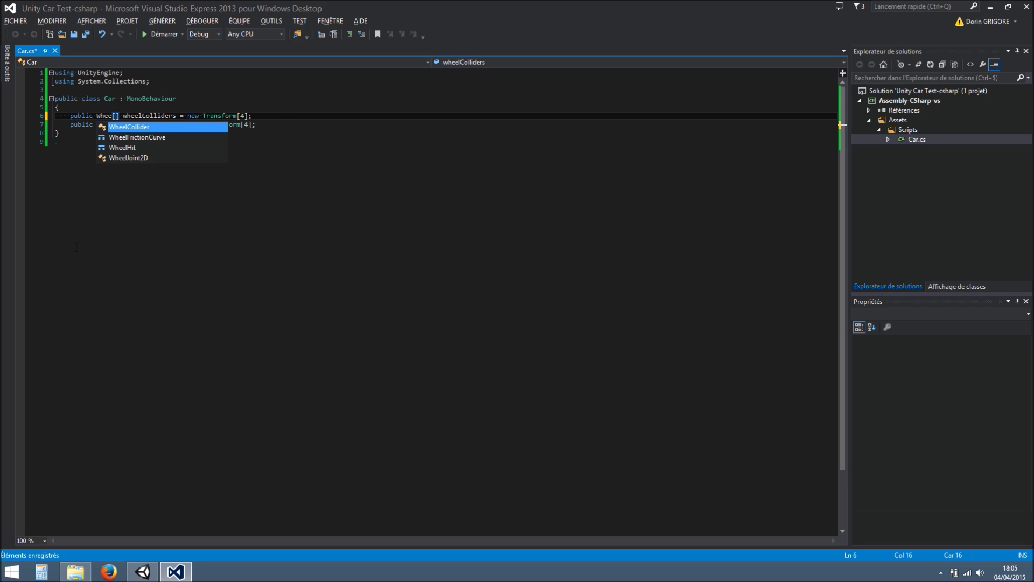
pyautogui.press('Tab')
pyautogui.doubleClick(253, 115)
pyautogui.write('WheelCollider')
pyautogui.hotkey('ctrl', 's')
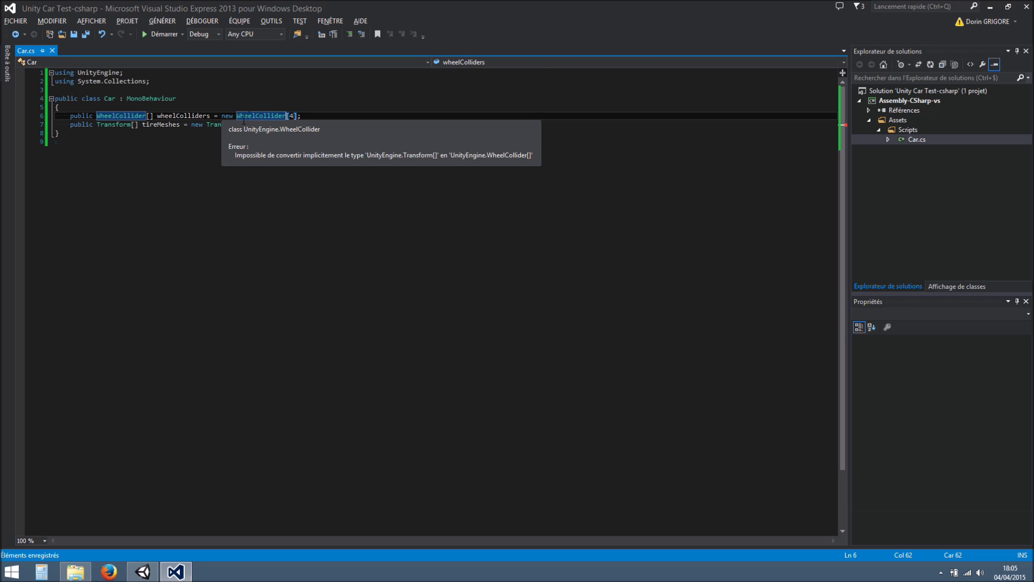
# In Unity, assign WheelColliderFL, WheelColliderFR, WheelColliderRR and WheelColliderRL to Elements 0 to 3 of the WheelCollider-typed Wheel Colliders array
pyautogui.click(142, 571)
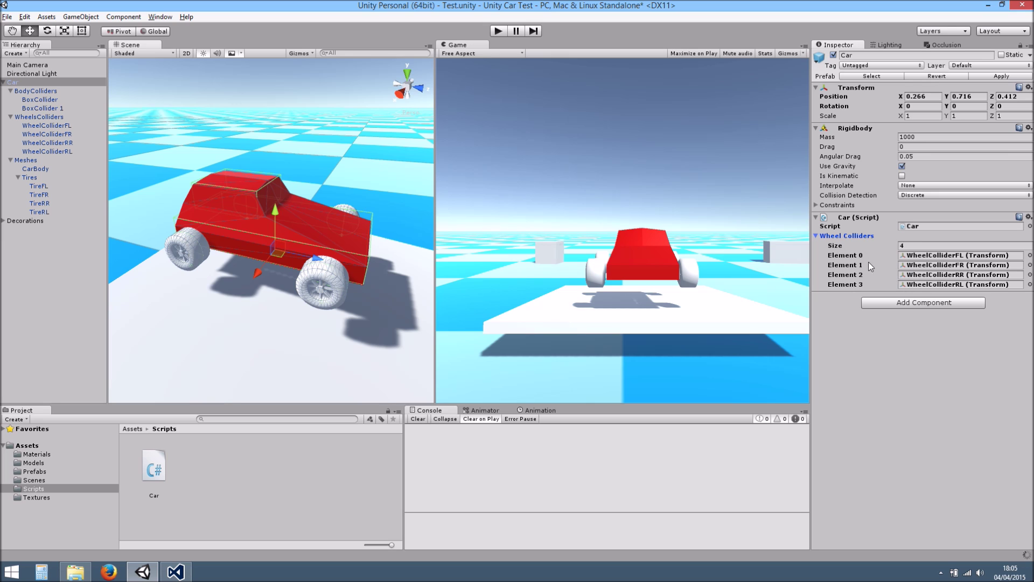
pyautogui.moveTo(54, 125); pyautogui.dragTo(958, 258)
pyautogui.moveTo(51, 134); pyautogui.dragTo(959, 264)
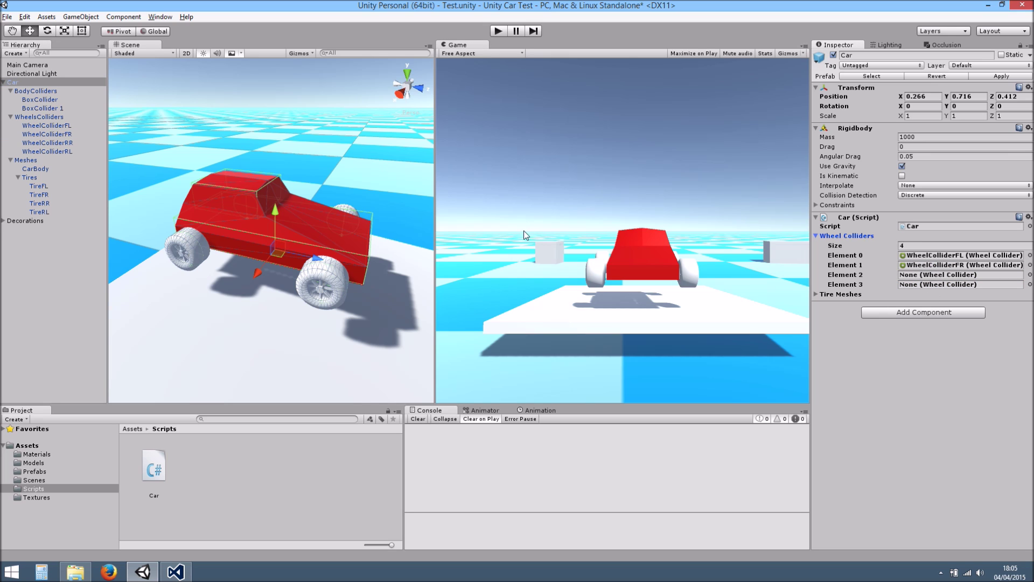
pyautogui.moveTo(67, 143); pyautogui.dragTo(959, 274)
pyautogui.moveTo(53, 153); pyautogui.dragTo(924, 285)
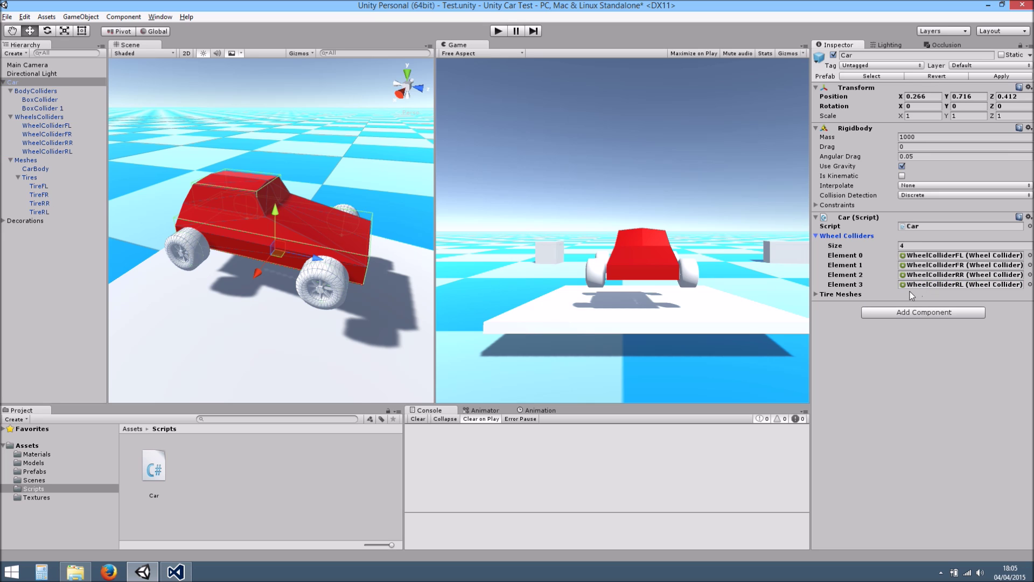
# Assign TireFL, TireFR, TireRR and TireRL to Elements 0 to 3 of the Car script's Tire Meshes array
pyautogui.click(816, 294)
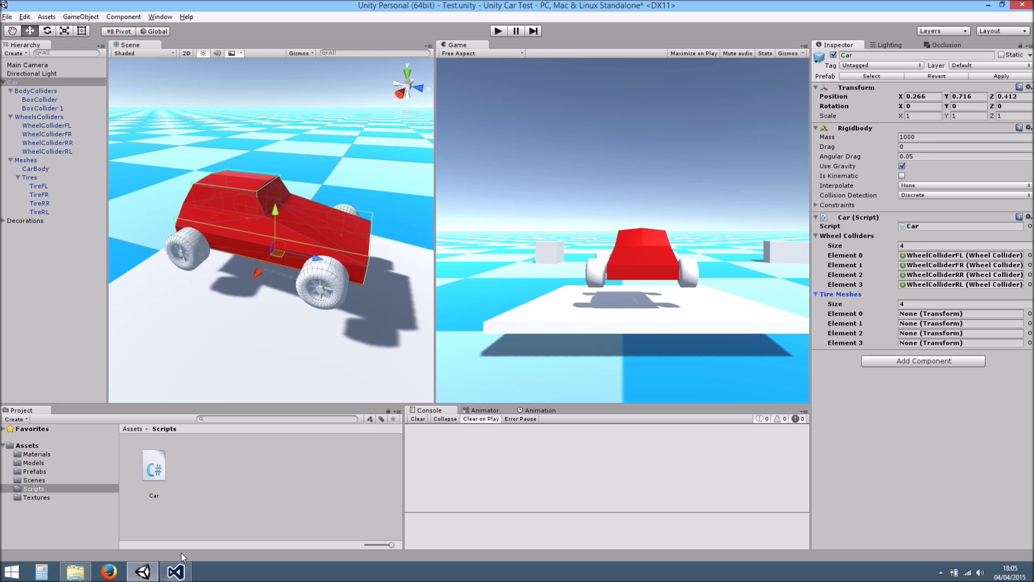
pyautogui.click(176, 571)
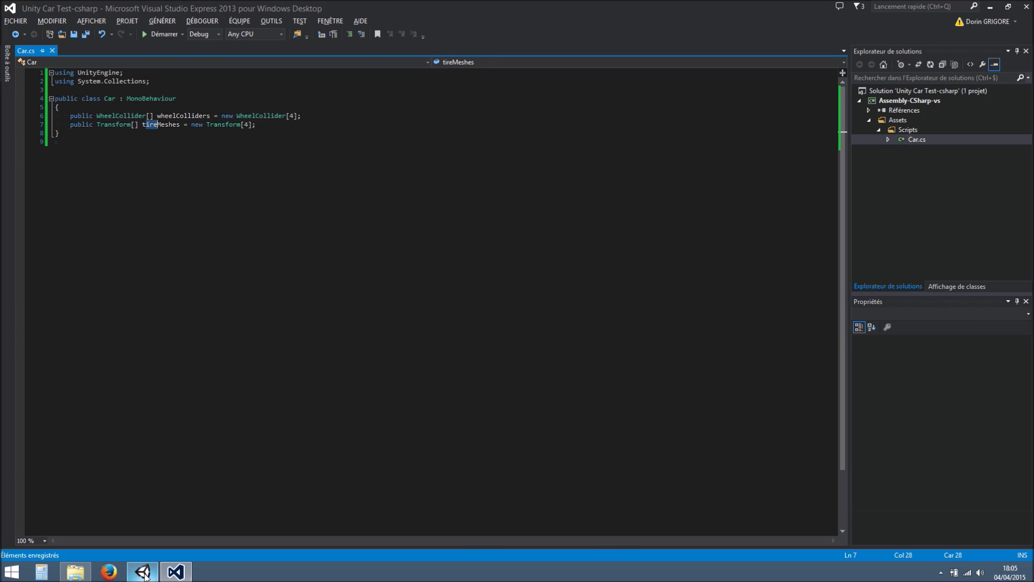
pyautogui.click(143, 572)
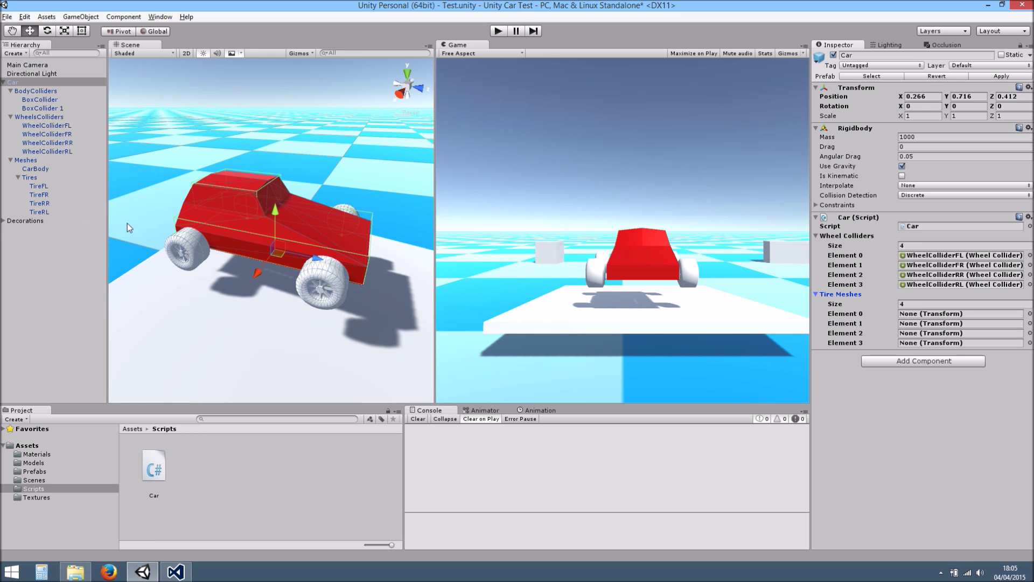
pyautogui.moveTo(39, 188); pyautogui.dragTo(962, 313)
pyautogui.click(51, 194)
pyautogui.moveTo(50, 194); pyautogui.dragTo(938, 326)
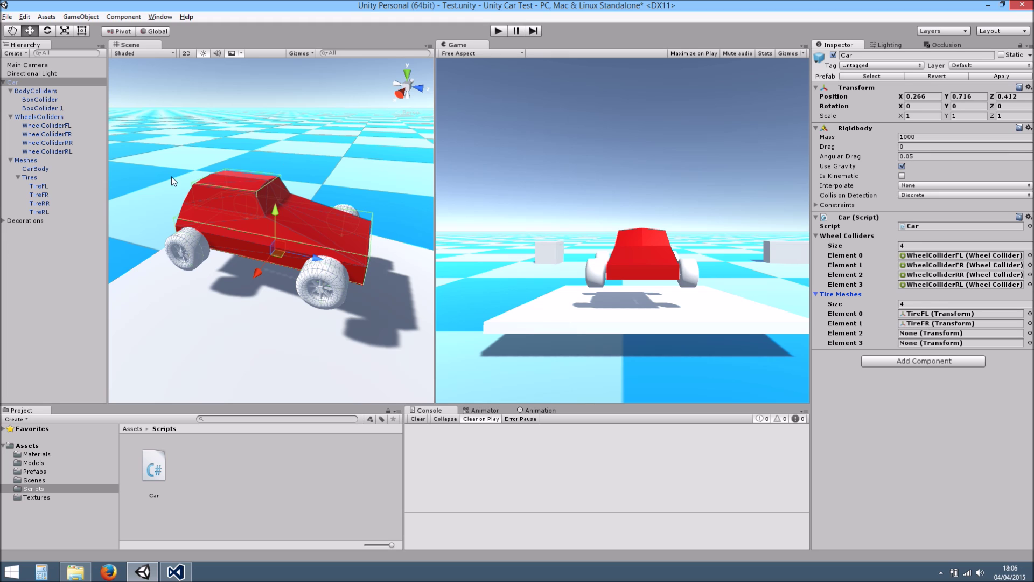
pyautogui.moveTo(49, 200); pyautogui.dragTo(955, 336)
pyautogui.moveTo(50, 213); pyautogui.dragTo(936, 344)
pyautogui.keyDown('alt'); pyautogui.moveTo(361, 244); pyautogui.dragTo(349, 246); pyautogui.keyUp('alt')
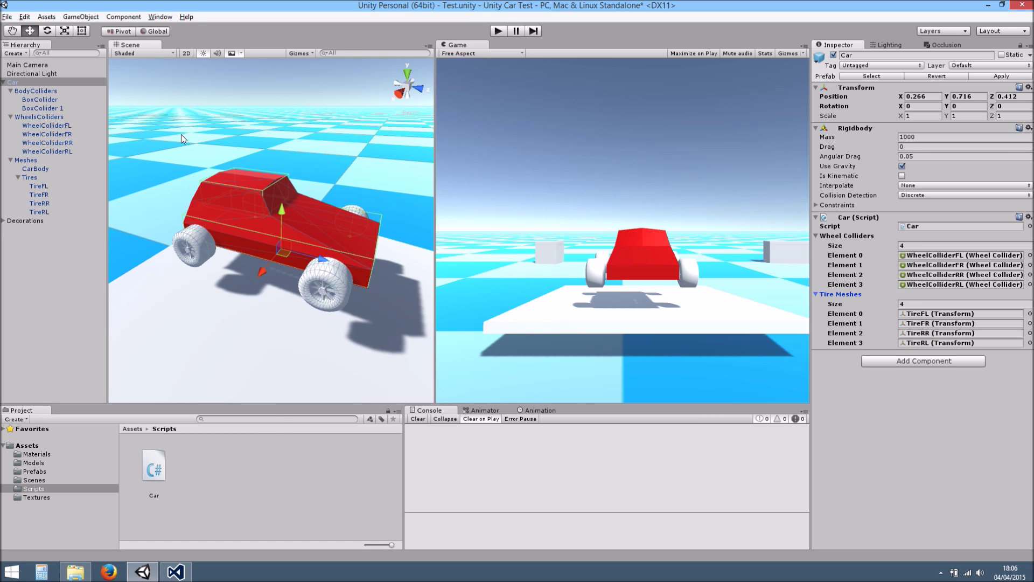
# Apply the Car object's changes to its prefab, and save the scene
pyautogui.click(997, 76)
pyautogui.moveTo(435, 237)
pyautogui.mouseDown()
pyautogui.moveTo(397, 243)
pyautogui.moveTo(443, 242)
pyautogui.mouseUp()
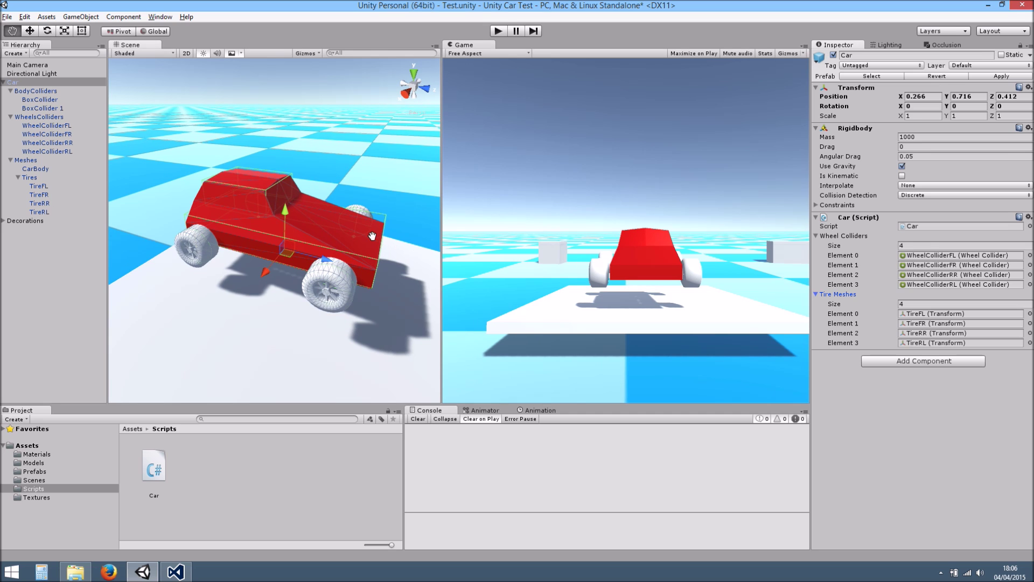
pyautogui.hotkey('ctrl', 's')
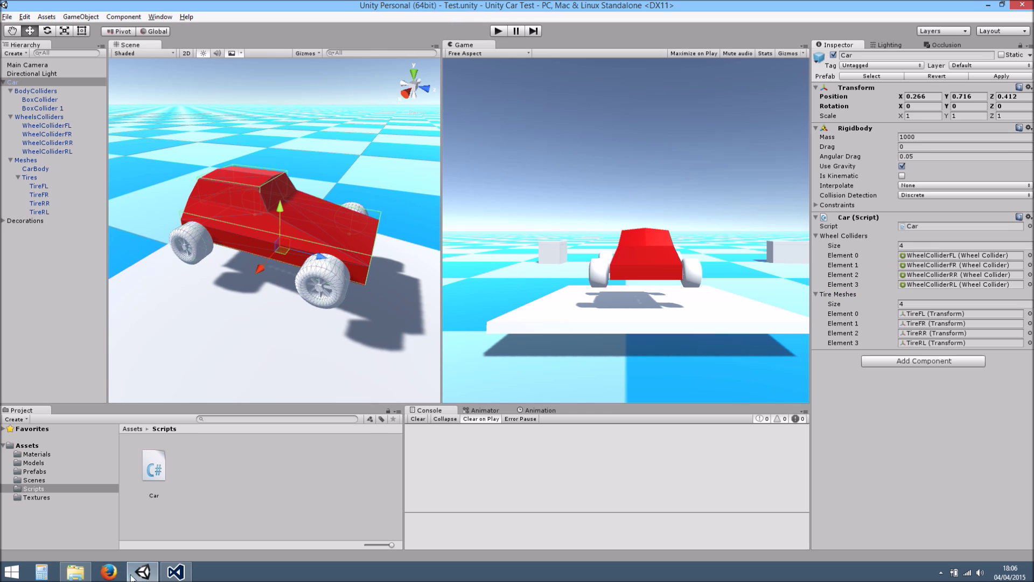
# In Visual Studio, add an empty "void UpdateMeshesPositions()" method below the array declarations in Car.cs, and save the script
pyautogui.click(175, 571)
pyautogui.press('Return')
pyautogui.press('Return')
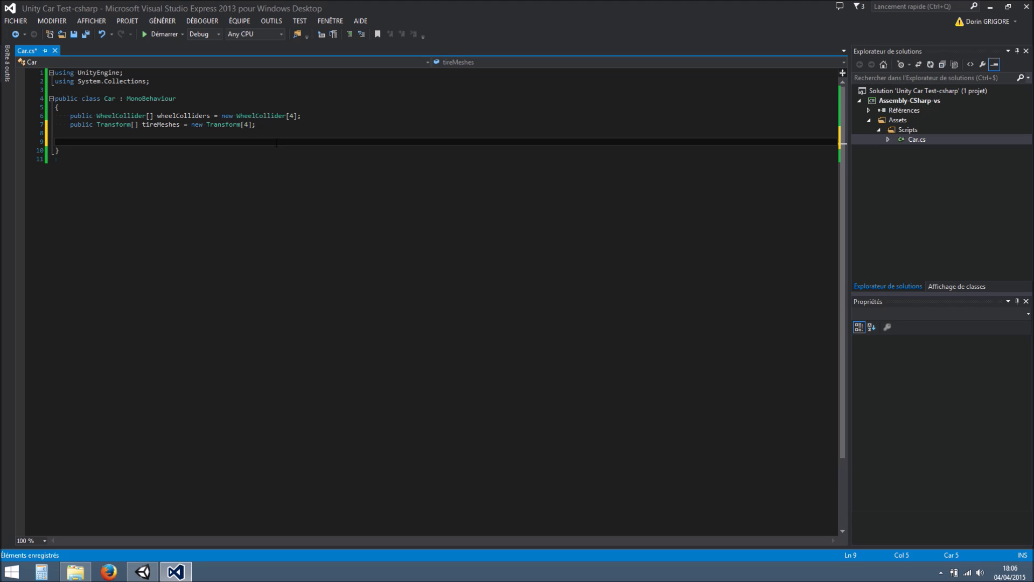
pyautogui.write('void UpdateMeshesPositions()')
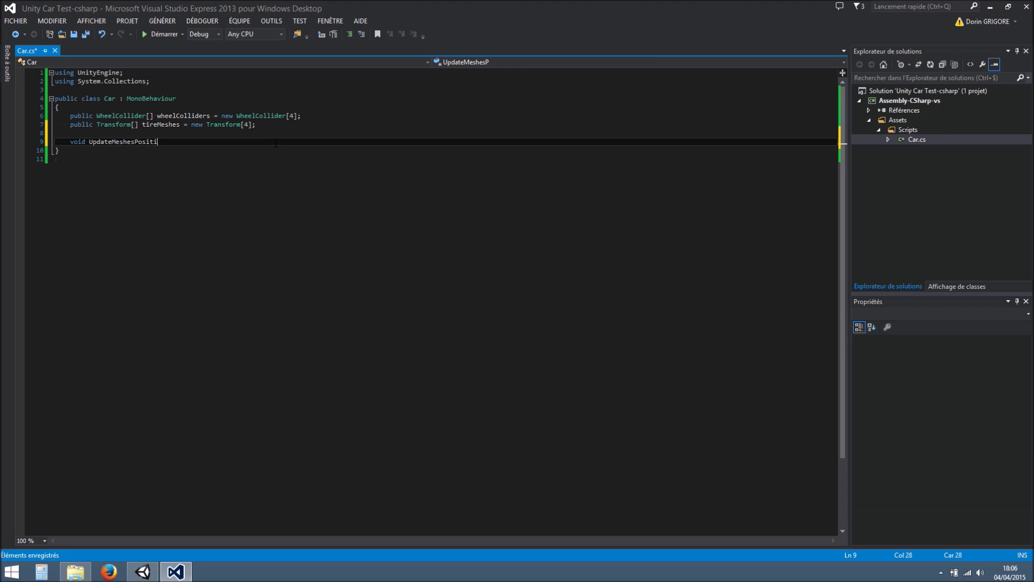
pyautogui.press('Return')
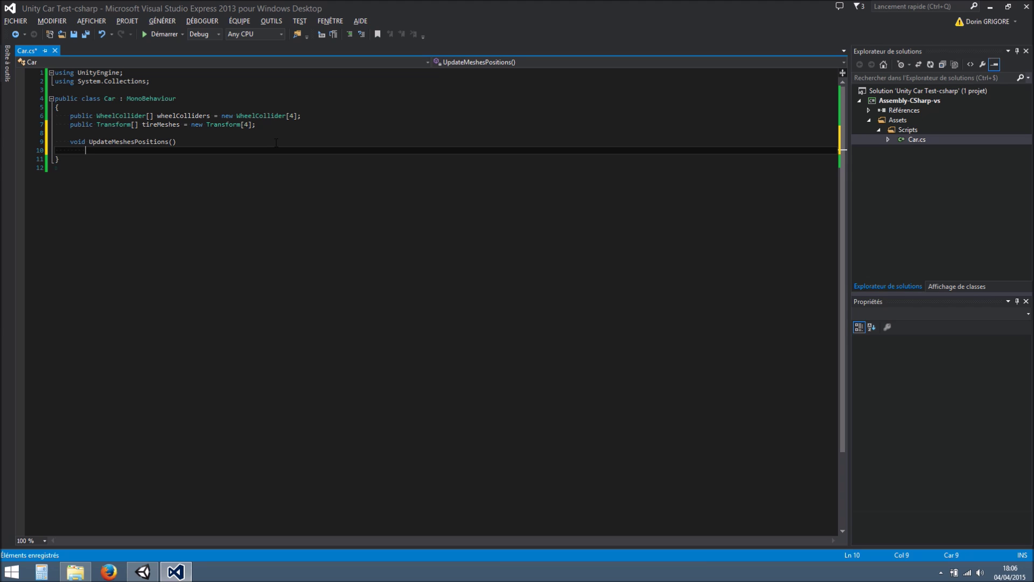
pyautogui.write('{')
pyautogui.press('Return')
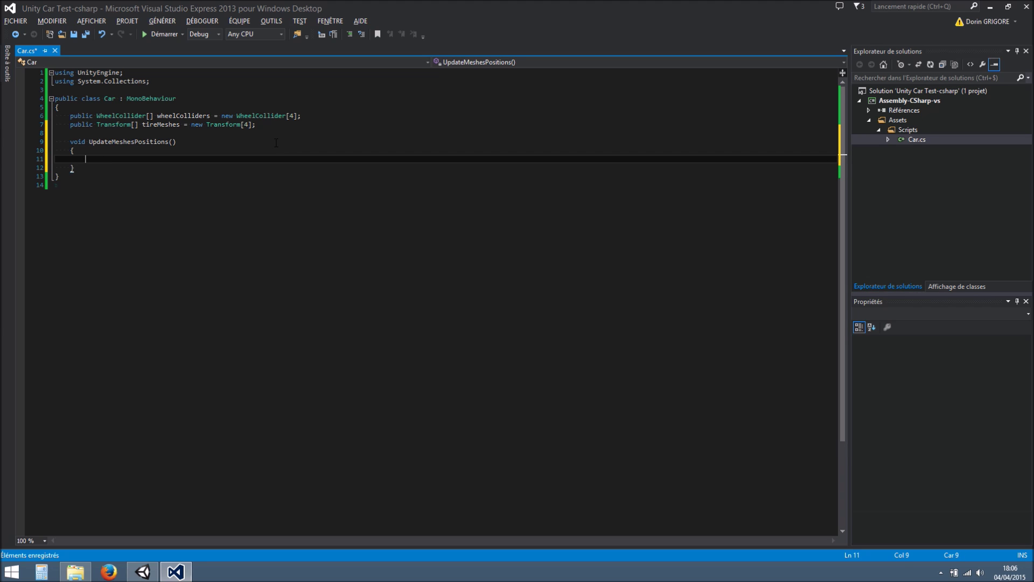
pyautogui.hotkey('ctrl', 's')
pyautogui.hotkey('alt', 'Tab')
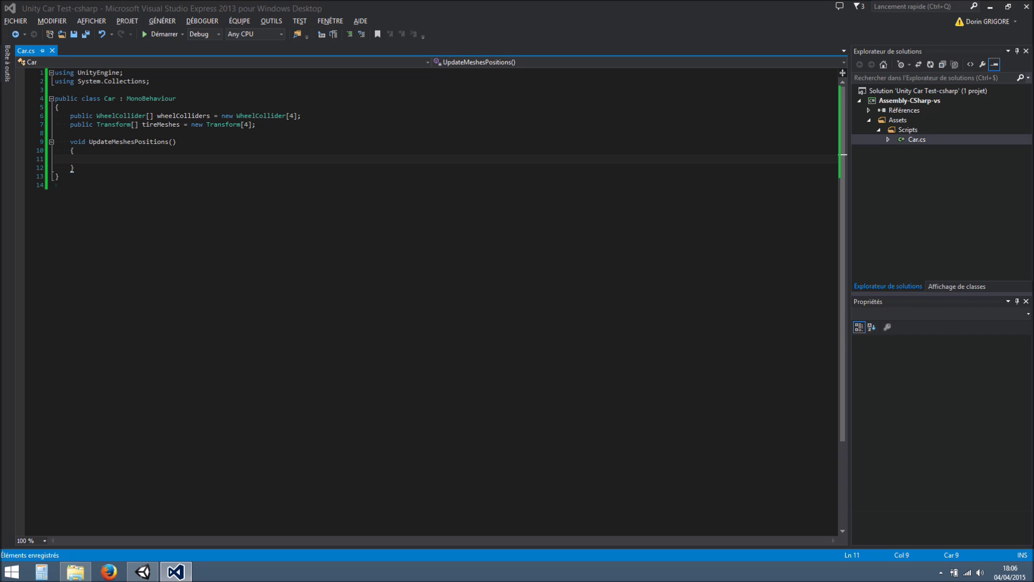
pyautogui.click(106, 158)
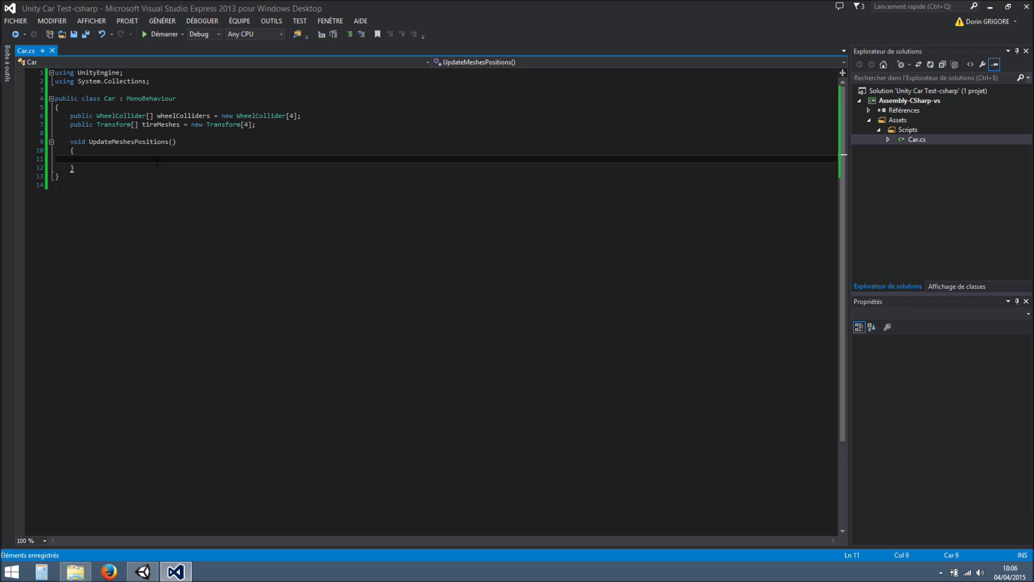
pyautogui.moveTo(84, 165); pyautogui.dragTo(58, 114)
pyautogui.moveTo(60, 183); pyautogui.dragTo(55, 99)
pyautogui.click(76, 201)
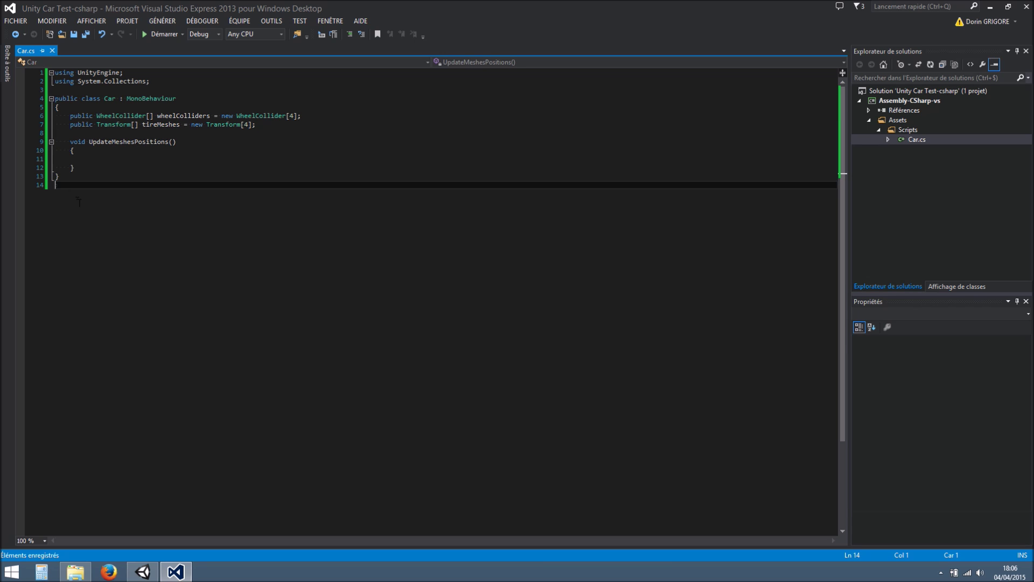
# Add the loop "for(int i = 0; i < 4; i++)" with an empty body inside the UpdateMeshesPositions method
pyautogui.click(140, 167)
pyautogui.click(148, 159)
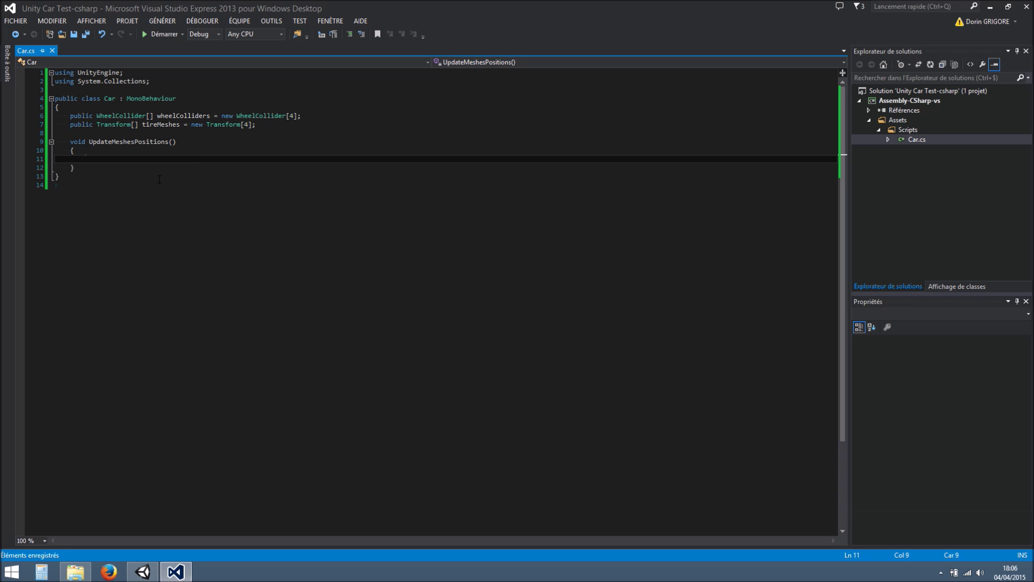
pyautogui.write('for(int i = 0; i < 4; i++)')
pyautogui.press('Return')
pyautogui.write('{')
pyautogui.press('Return')
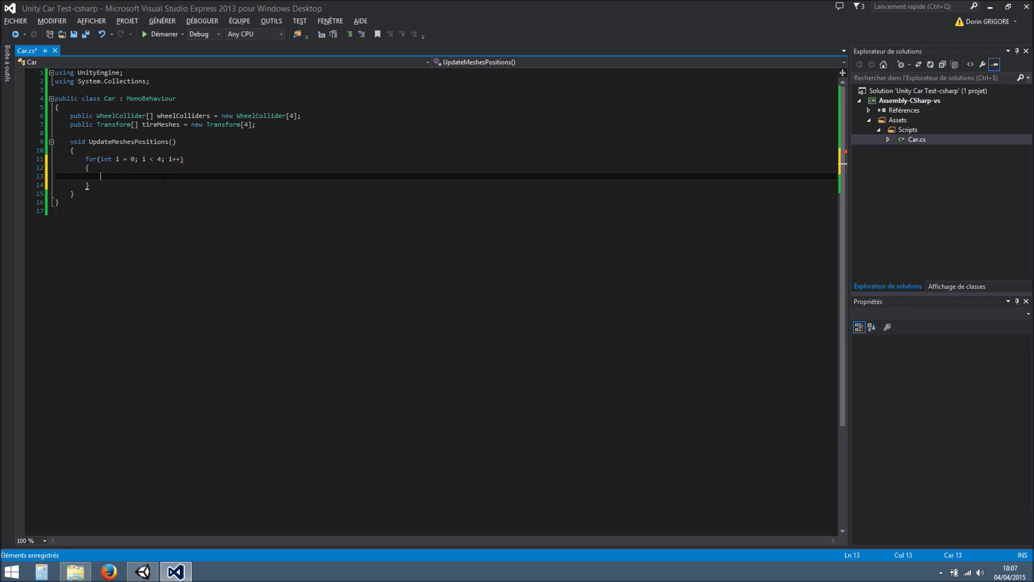
# Copy the wheelColliders array name, and declare "Quaternion quat;" inside the body of the for loop
pyautogui.doubleClick(177, 115)
pyautogui.hotkey('ctrl', 'c')
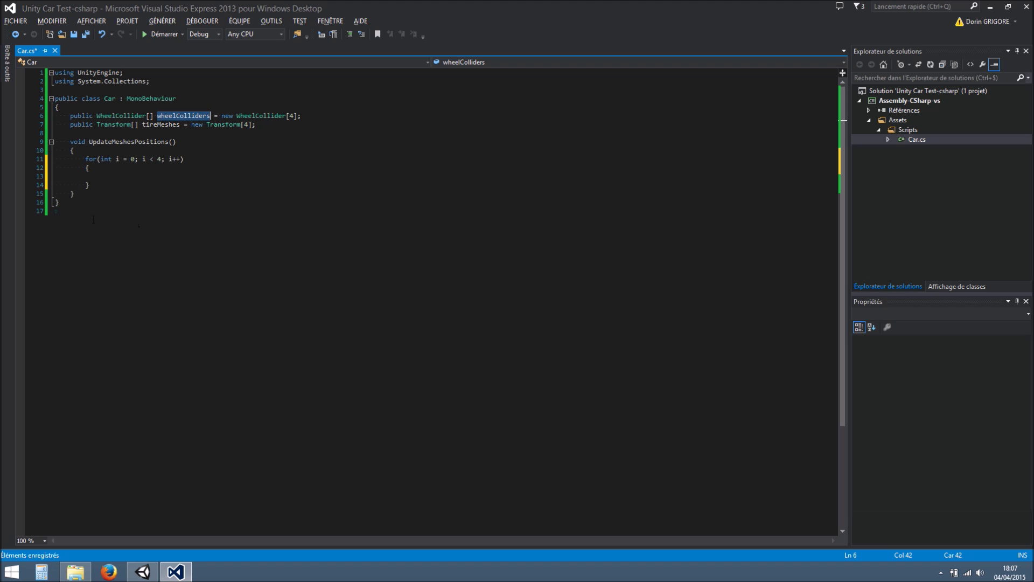
pyautogui.hotkey('alt', 'Tab')
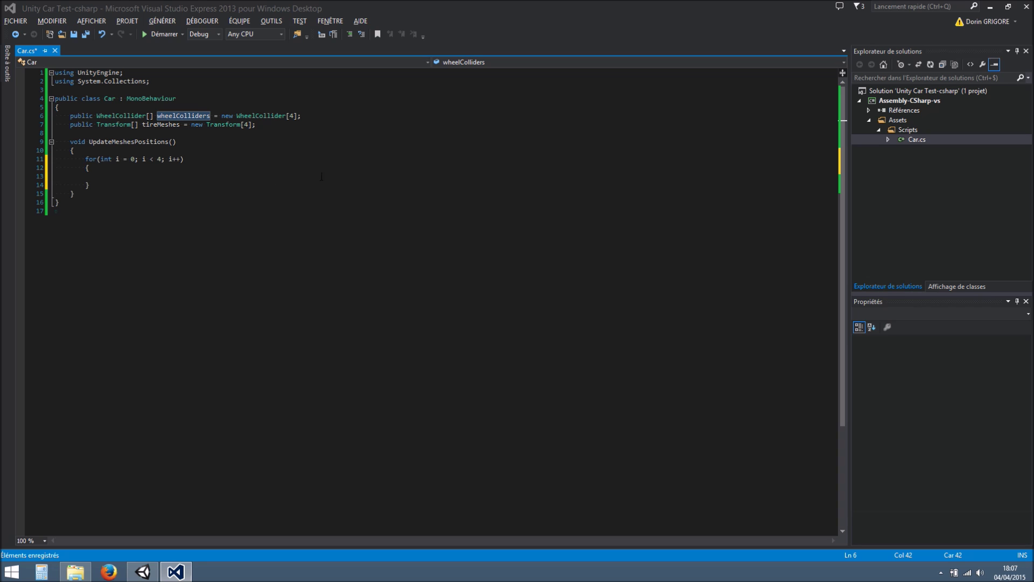
pyautogui.click(175, 176)
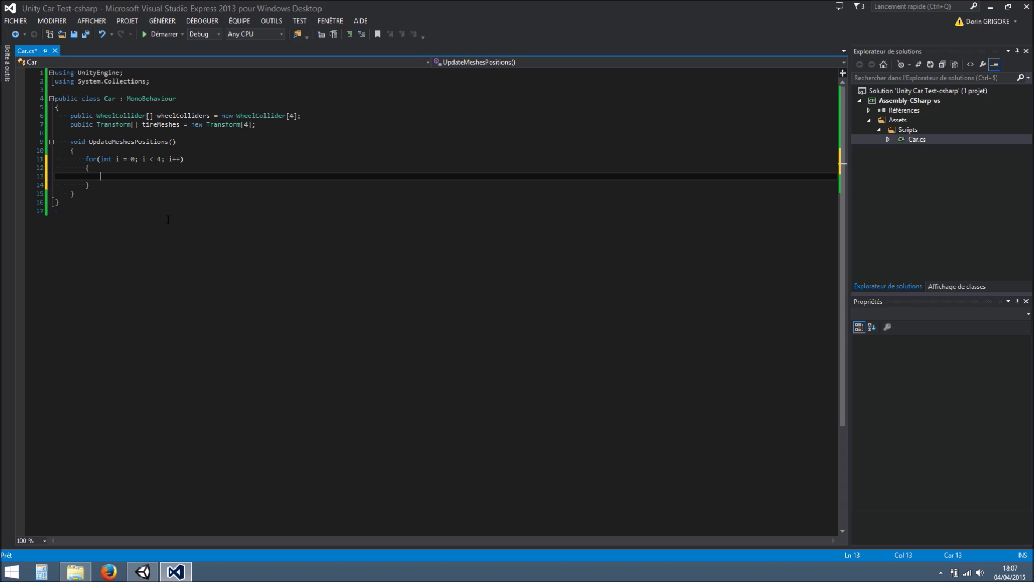
pyautogui.write('Q')
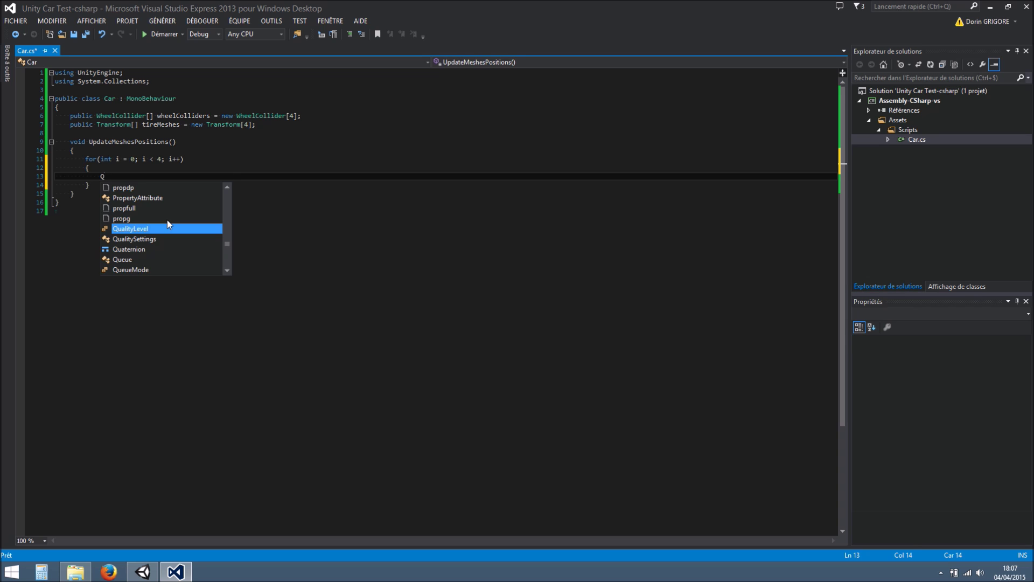
pyautogui.write('uat')
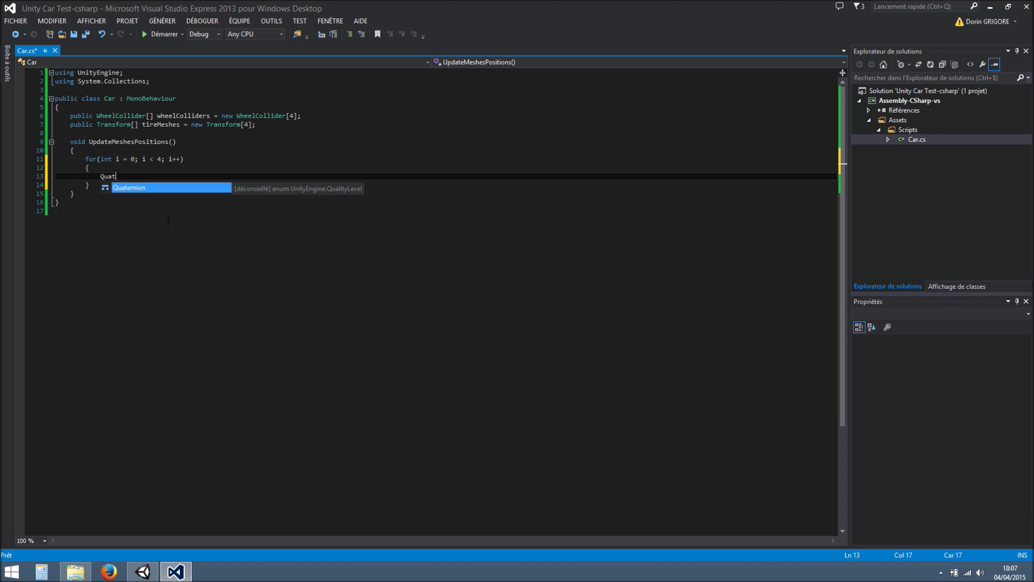
pyautogui.write('ernion quat')
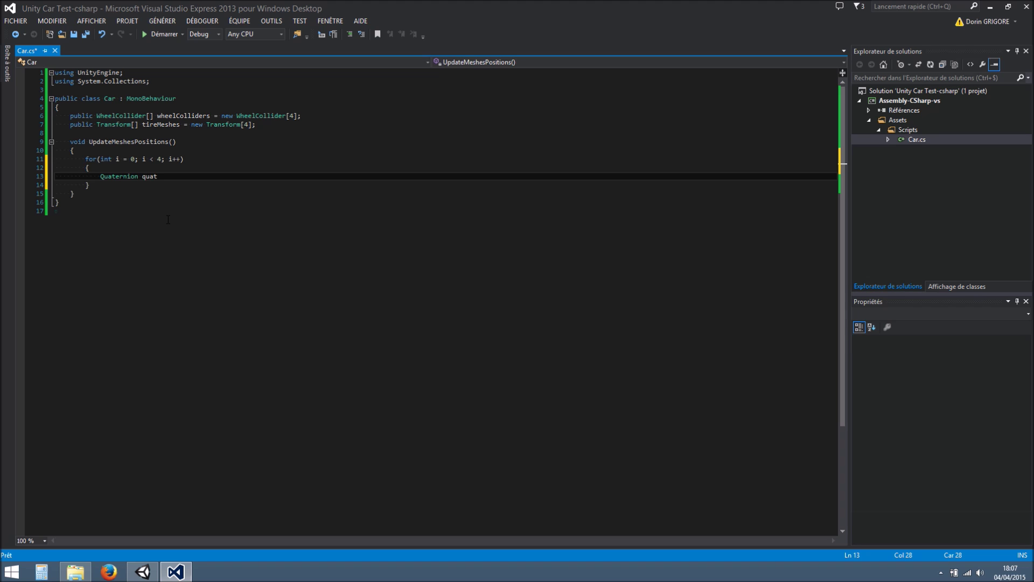
pyautogui.write(';')
pyautogui.press('Return')
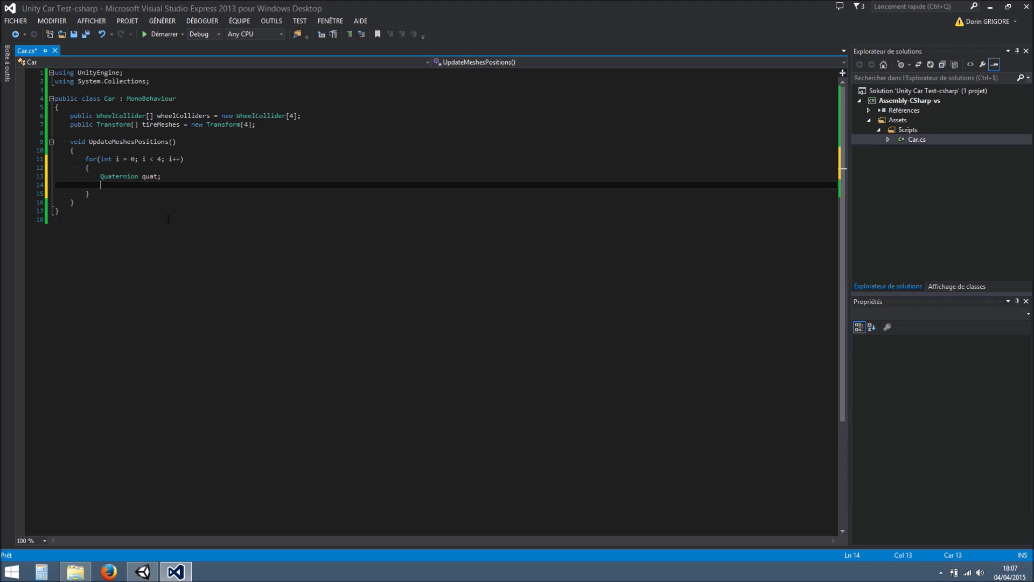
# Declare "Vector3 pos;" on the line below the quaternion declaration
pyautogui.write('Vector3 pos,;')
pyautogui.press('BackSpace')
pyautogui.press('BackSpace')
pyautogui.write(';')
pyautogui.press('Return')
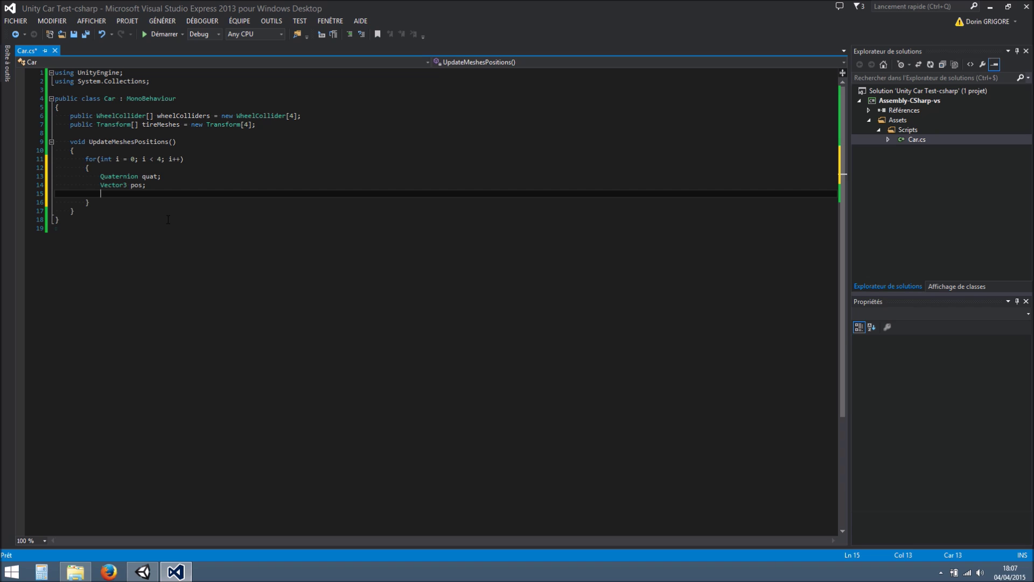
# Below the two variables, add the call "wheelColliders[i].GetWorldPose(out pos, out quat);" using the copied array name
pyautogui.click(162, 193)
pyautogui.hotkey('ctrl', 'v')
pyautogui.write('[i].')
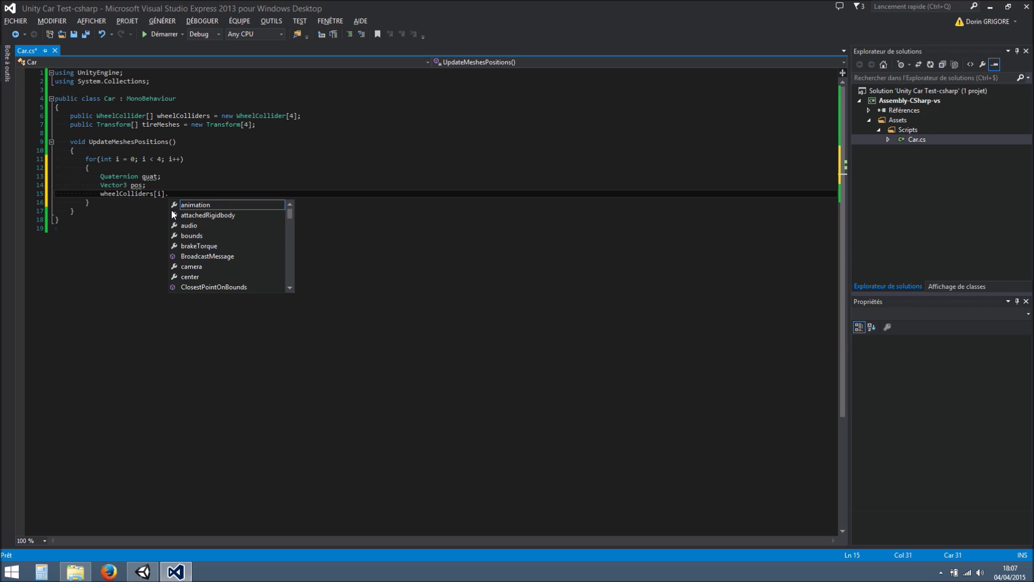
pyautogui.write('getw(')
pyautogui.write('out pos, ')
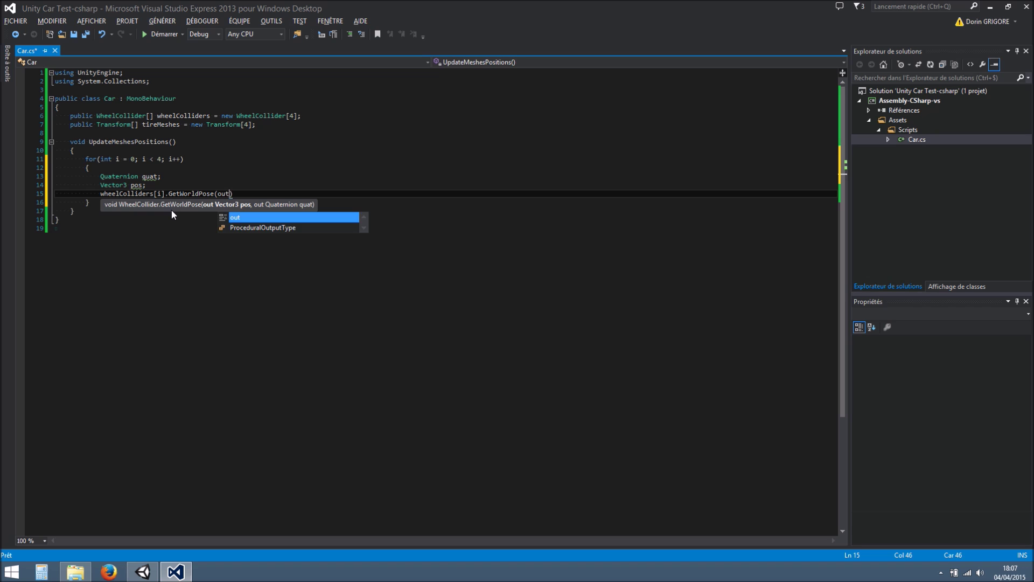
pyautogui.write('out qua')
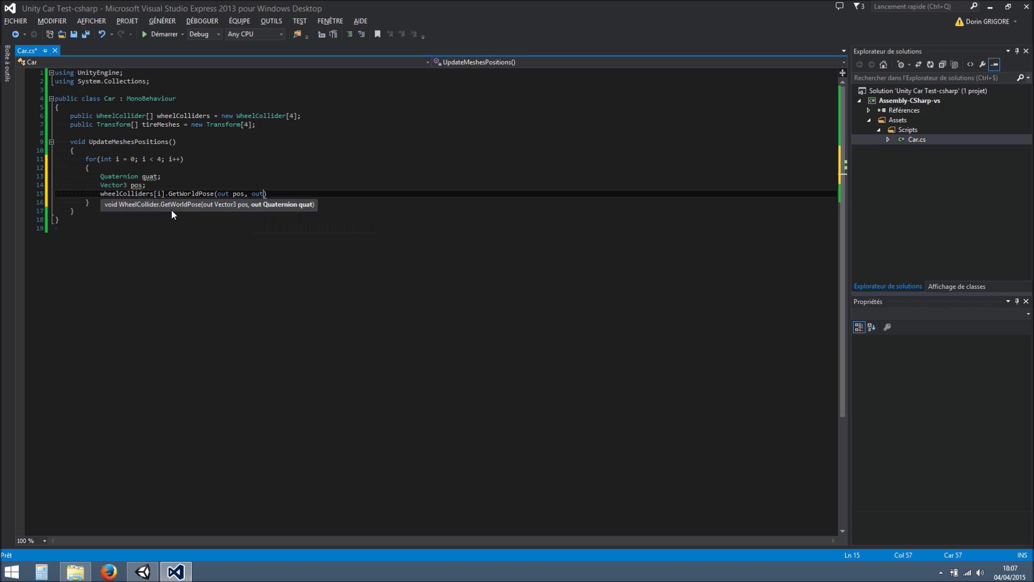
pyautogui.write('t);')
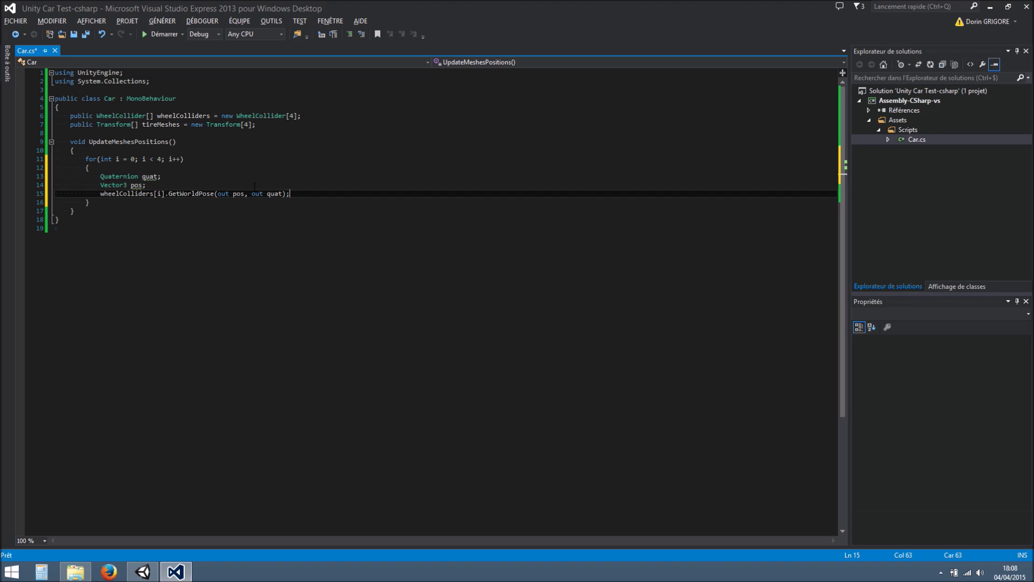
# Leave a blank line after the GetWorldPose call and add the statement "tireMeshes[i].position = pos;"
pyautogui.click(167, 124)
pyautogui.click(296, 194)
pyautogui.press('Return')
pyautogui.press('Return')
pyautogui.write('tireMeshes')
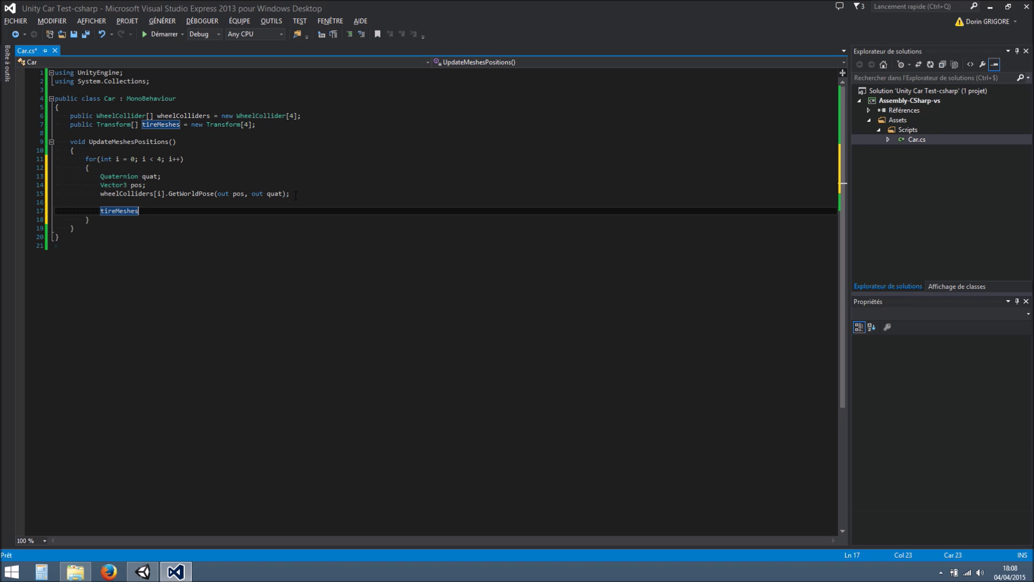
pyautogui.write('.tr')
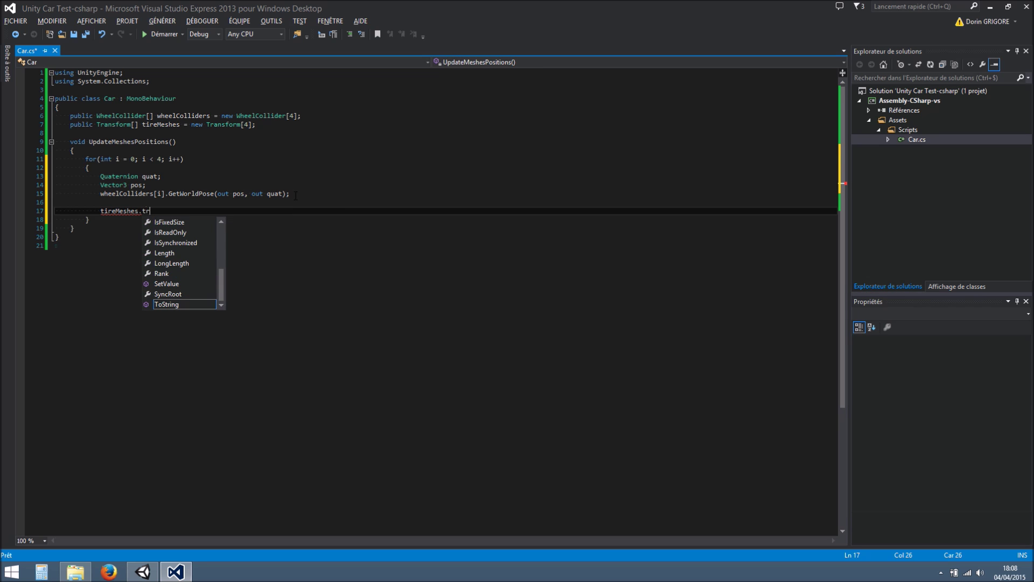
pyautogui.press('BackSpace')
pyautogui.press('BackSpace')
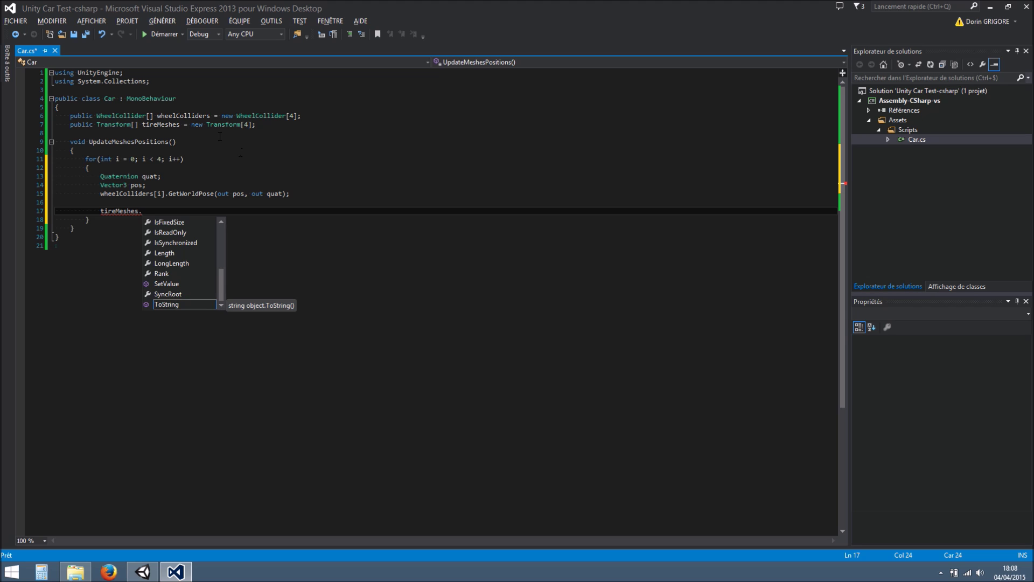
pyautogui.click(146, 206)
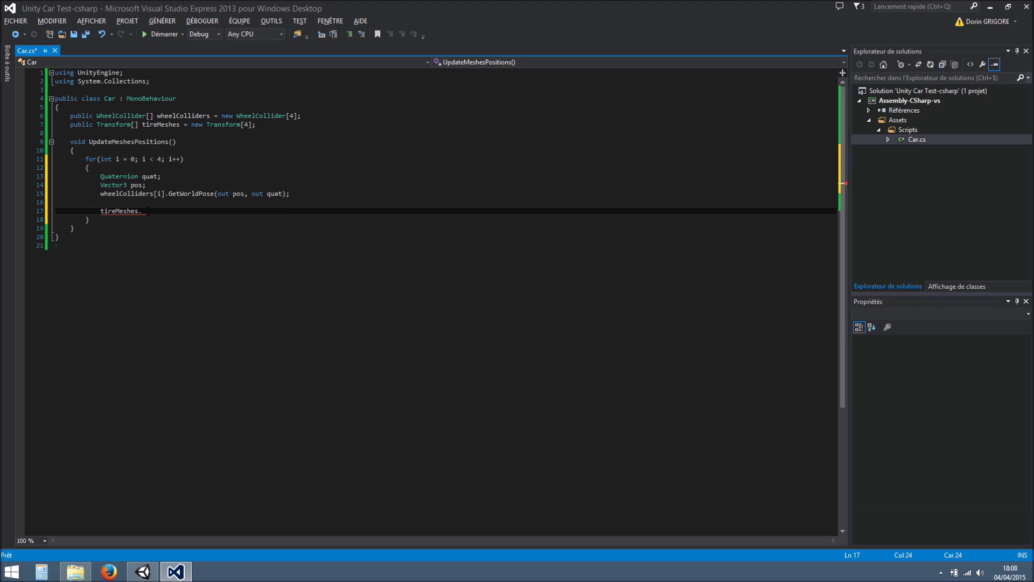
pyautogui.write('.')
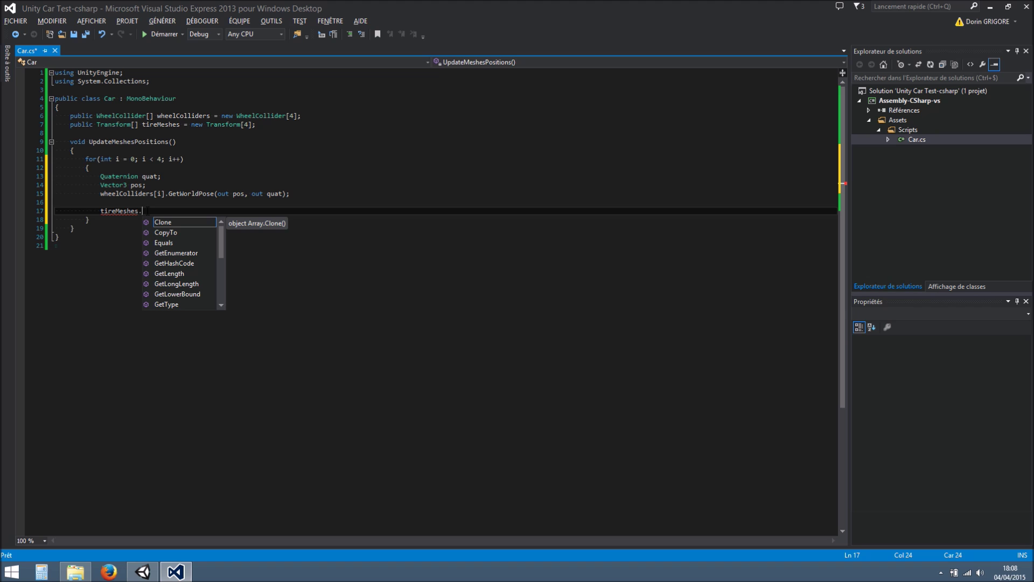
pyautogui.press('BackSpace')
pyautogui.write('[i].position')
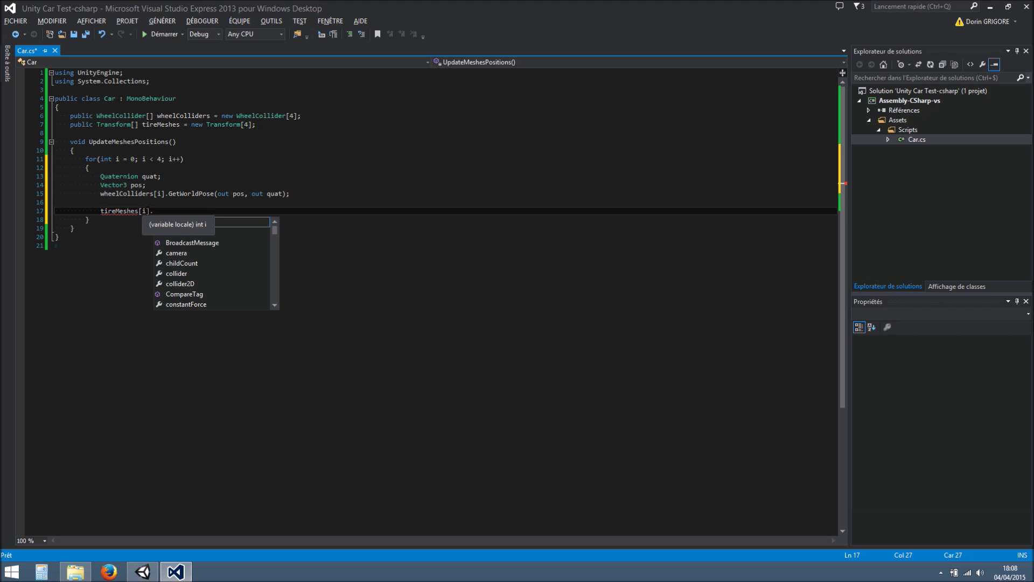
pyautogui.write(' = pos;')
# Duplicate the tireMeshes position assignment onto the line directly below it
pyautogui.hotkey('shift', 'Home')
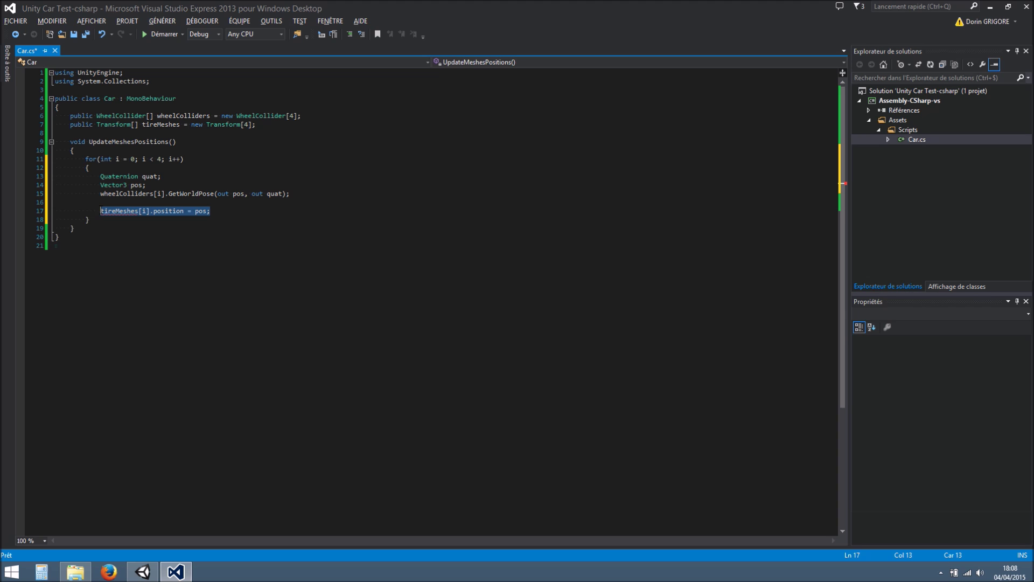
pyautogui.hotkey('ctrl', 'c')
pyautogui.press('End')
pyautogui.press('Return')
pyautogui.hotkey('ctrl', 'v')
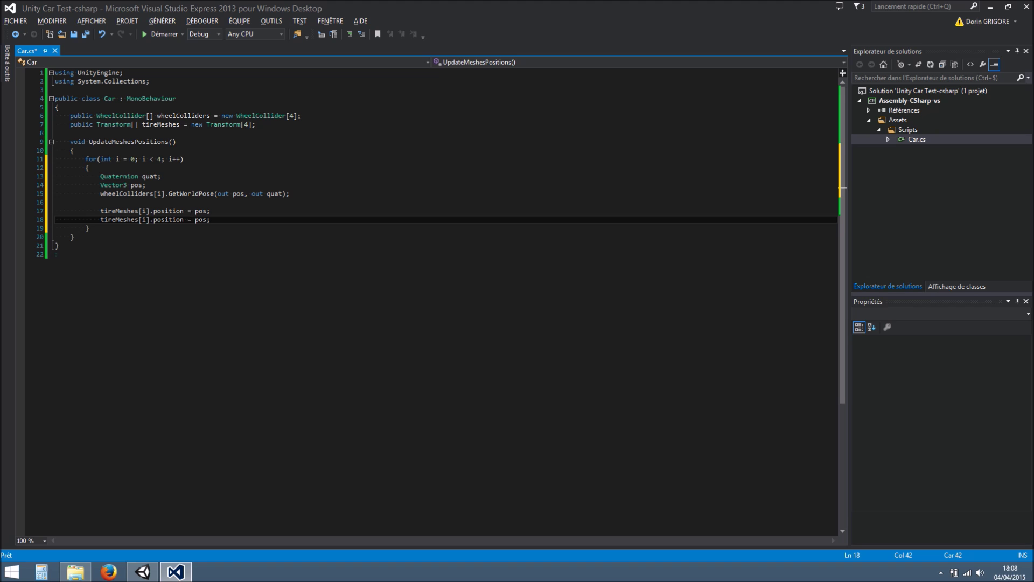
# Change the duplicated line to "tireMeshes[i].rotation = quat;" and save the script
pyautogui.doubleClick(151, 176)
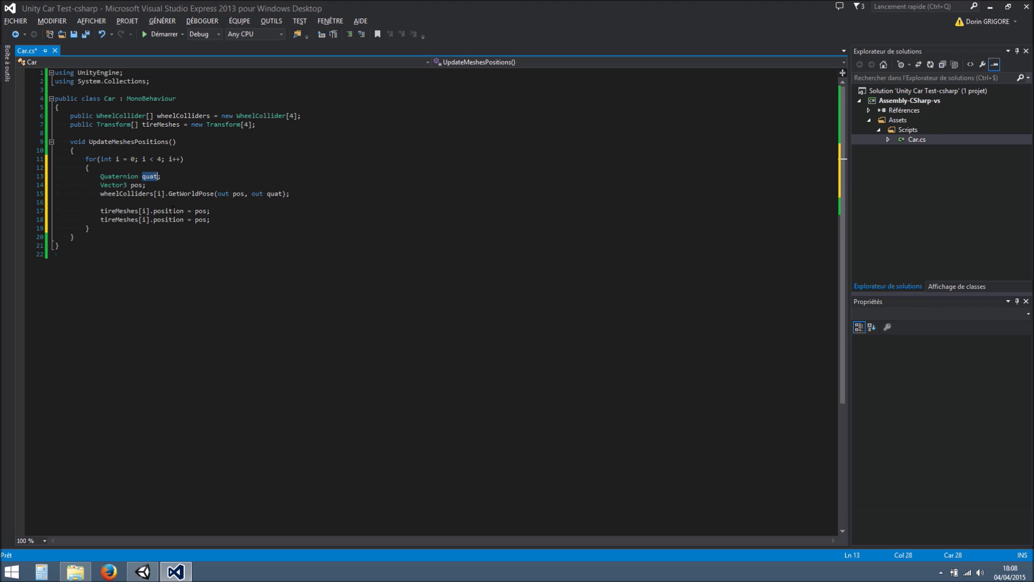
pyautogui.doubleClick(166, 219)
pyautogui.press('Delete')
pyautogui.write('ro')
pyautogui.press('Down')
pyautogui.press('Down')
pyautogui.press('Down')
pyautogui.press('Down')
pyautogui.press('Tab')
pyautogui.doubleClick(200, 220)
pyautogui.write('quat')
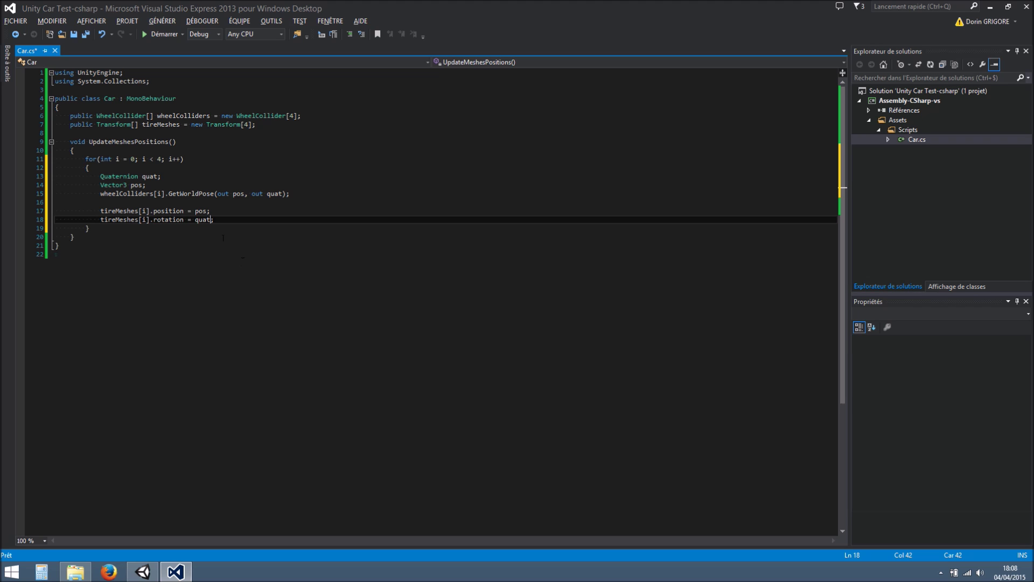
pyautogui.hotkey('ctrl', 's')
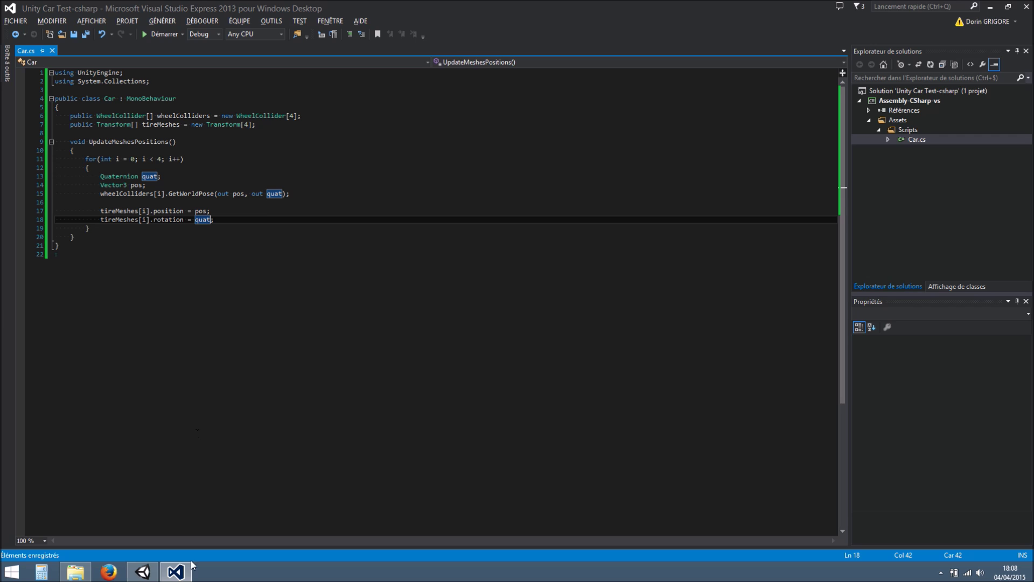
# Switch to Unity and play-test the scene twice from different viewing angles, examining the car's tires, and stop play mode
pyautogui.click(142, 571)
pyautogui.press('alt')
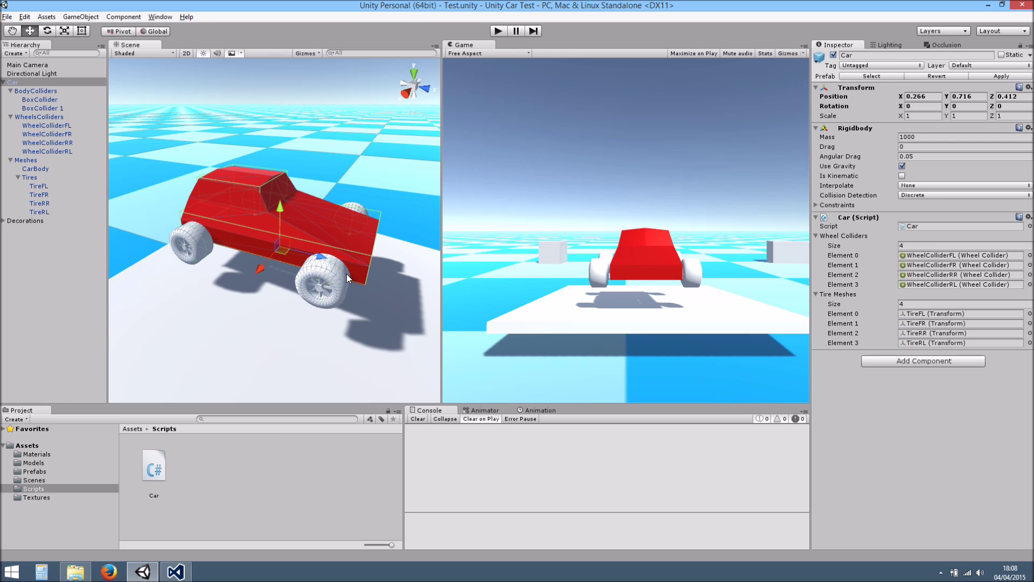
pyautogui.keyDown('alt'); pyautogui.moveTo(358, 261); pyautogui.dragTo(282, 267); pyautogui.keyUp('alt')
pyautogui.click(499, 31)
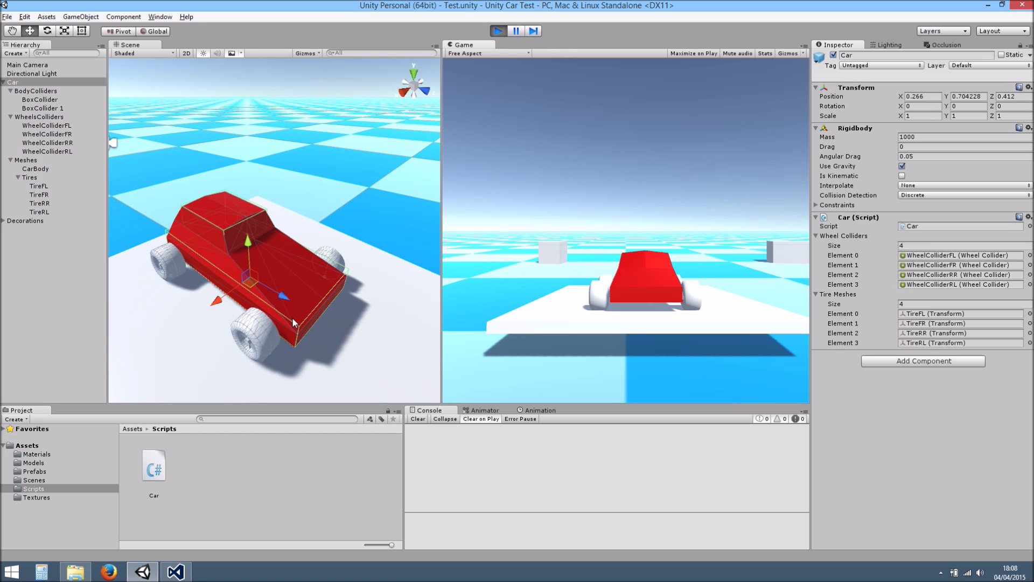
pyautogui.scroll(-3, 316, 165)
pyautogui.moveTo(381, 307); pyautogui.dragTo(514, 233)
pyautogui.hotkey('ctrl', 'p')
pyautogui.keyDown('alt'); pyautogui.moveTo(429, 102); pyautogui.dragTo(319, 225); pyautogui.keyUp('alt')
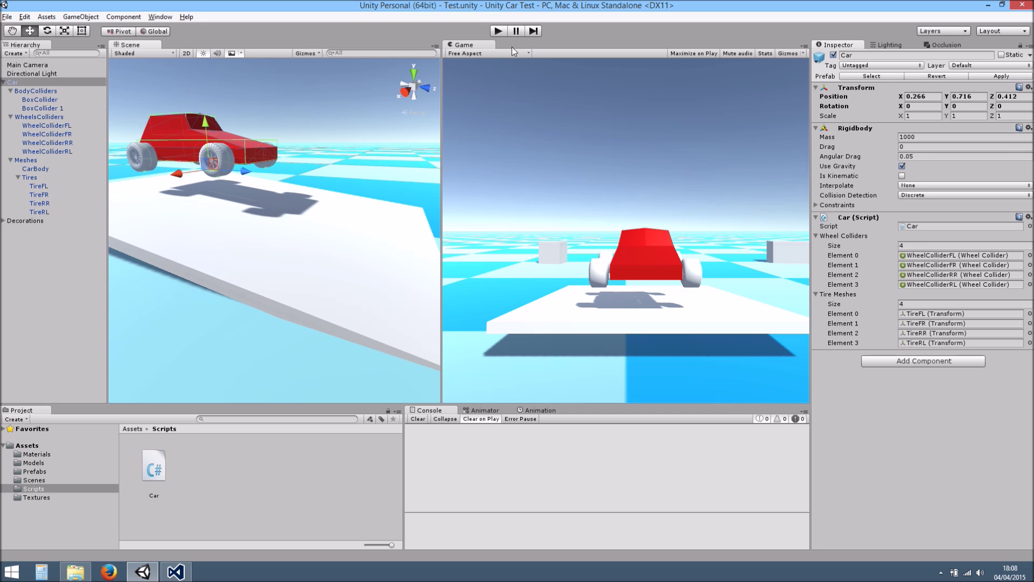
pyautogui.click(499, 31)
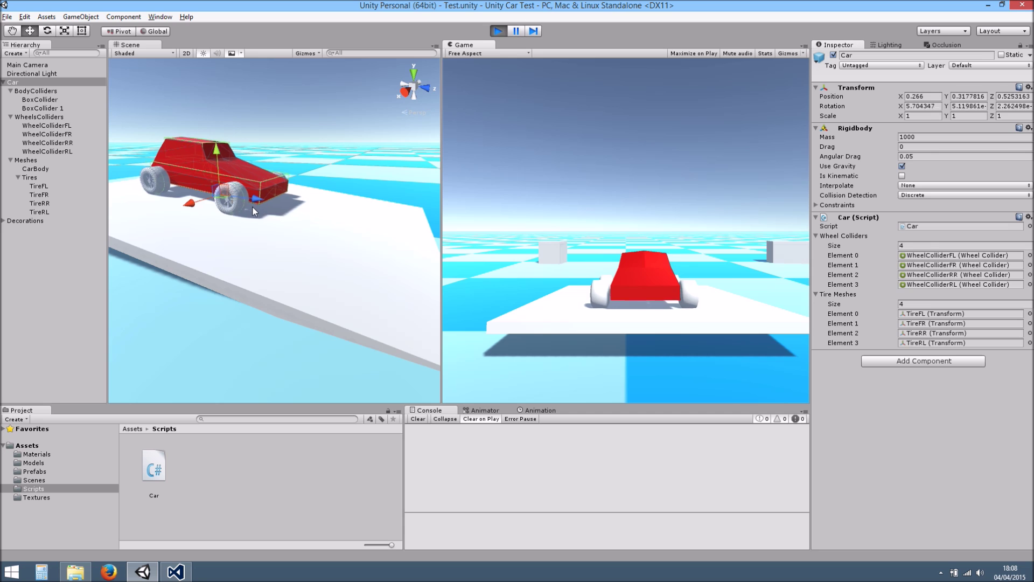
pyautogui.hotkey('ctrl', 'p')
# Switch to Visual Studio and add an empty "void Update()" method above UpdateMeshesPositions in Car.cs
pyautogui.click(177, 571)
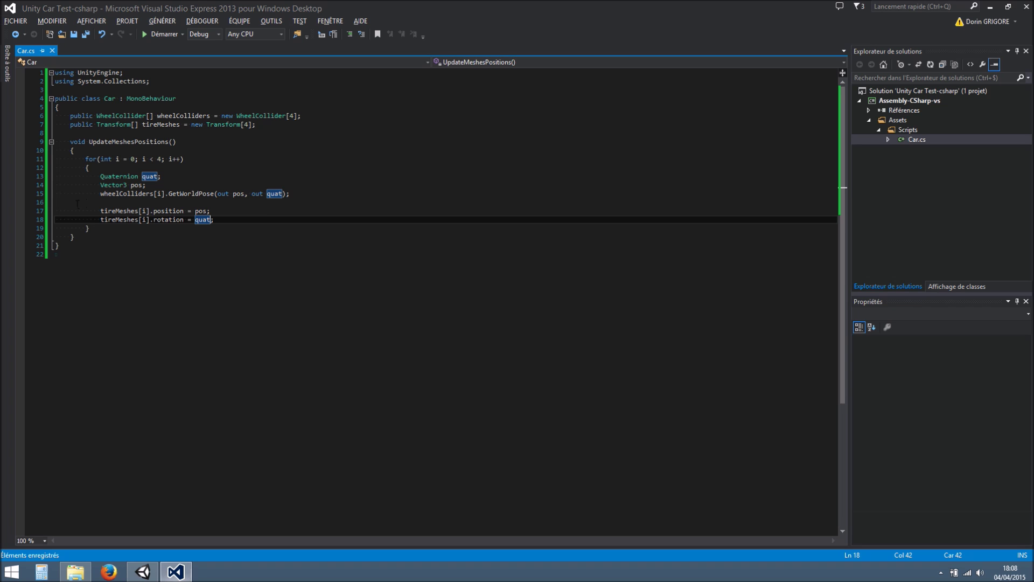
pyautogui.click(75, 134)
pyautogui.press('Return')
pyautogui.press('Return')
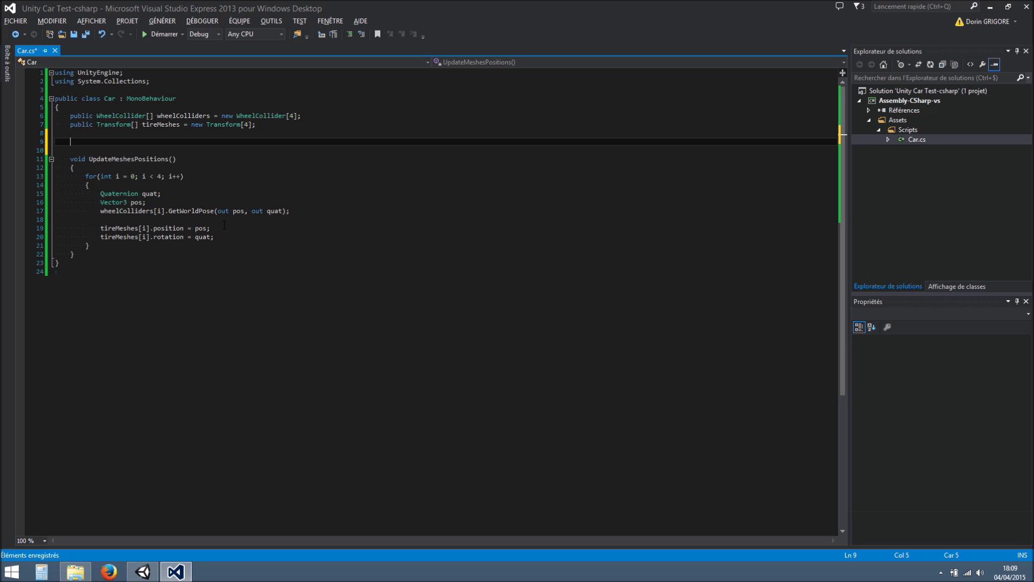
pyautogui.write('void Update()')
pyautogui.press('Return')
pyautogui.write('{')
pyautogui.press('Return')
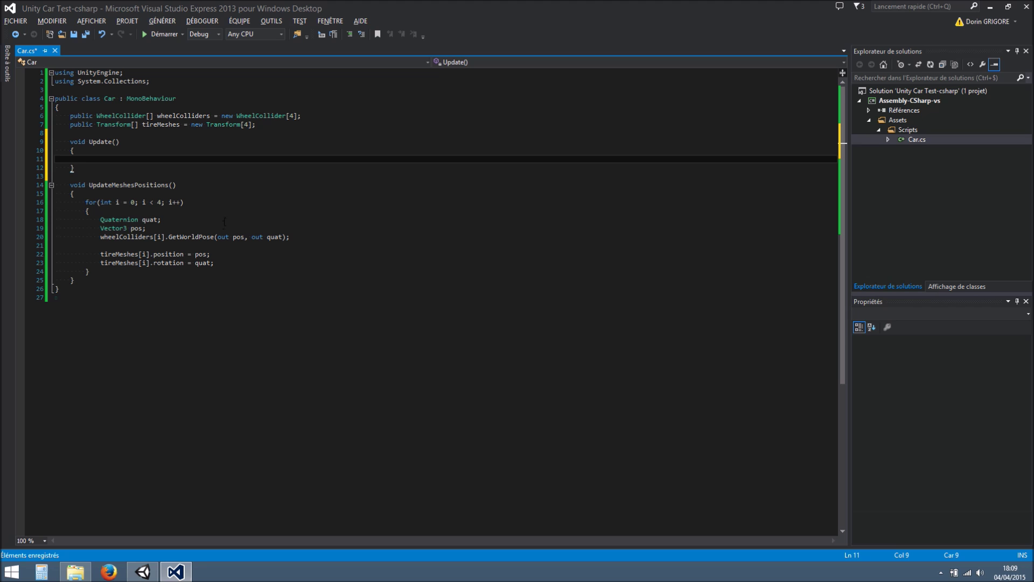
pyautogui.press('Up')
pyautogui.press('Up')
pyautogui.press('Up')
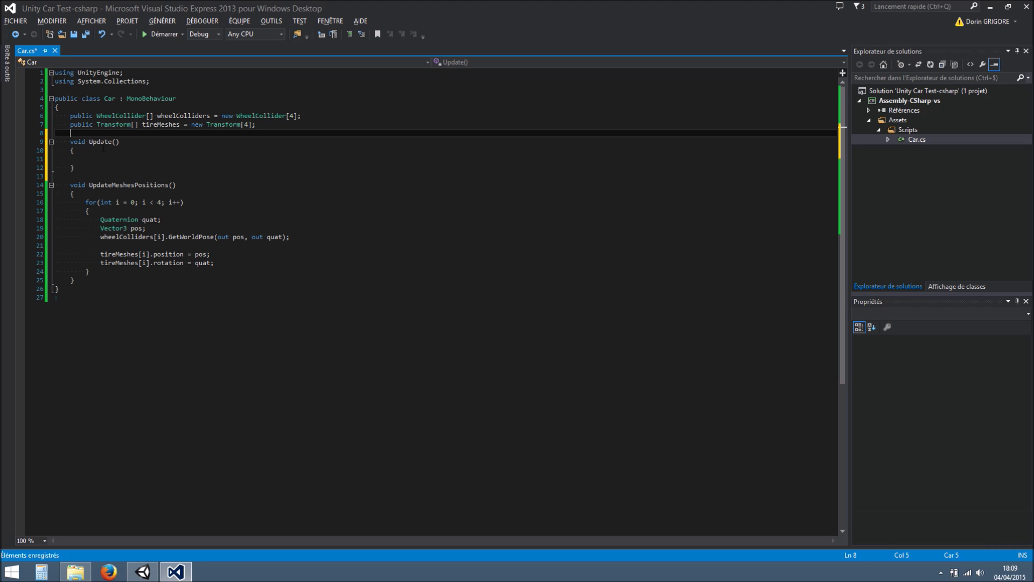
# Call "UpdateMeshesPositions();" inside the Update method, and save the script
pyautogui.doubleClick(132, 185)
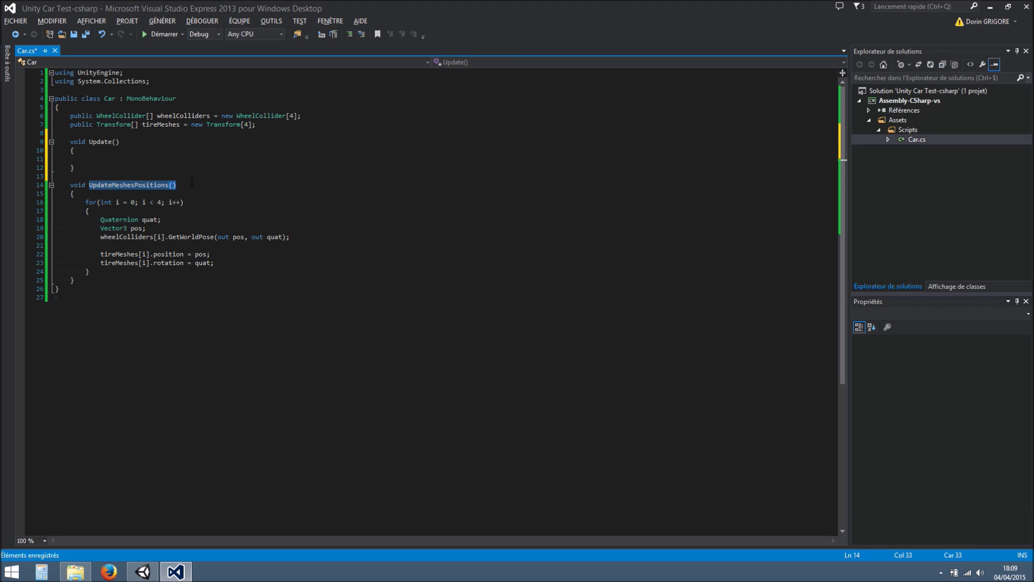
pyautogui.click(130, 159)
pyautogui.hotkey('ctrl', 'v')
pyautogui.write('()')
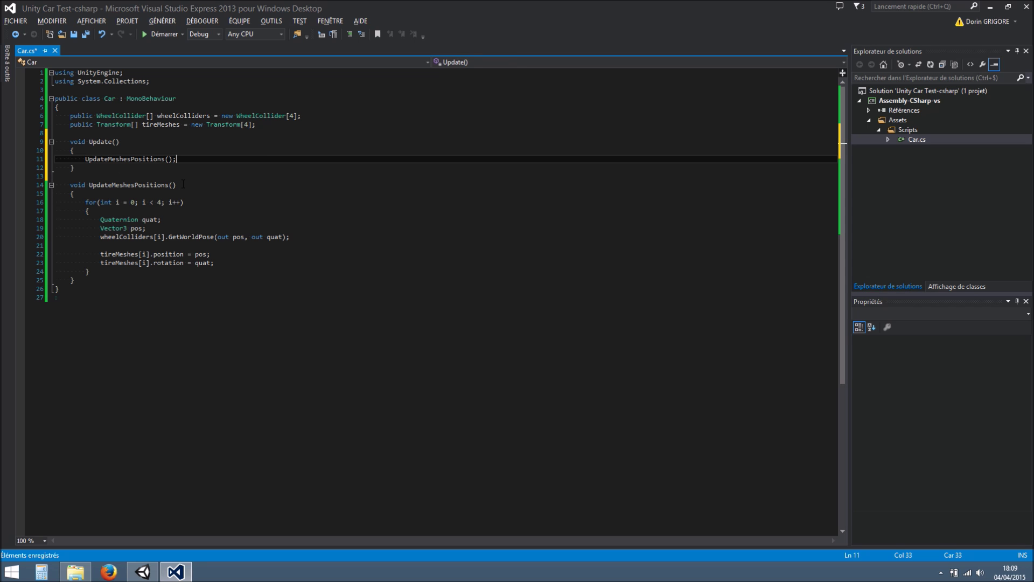
pyautogui.hotkey('ctrl', 's')
# Switch to Unity, play-test the scene with the updated script, and restart play mode to examine the tires' movement
pyautogui.click(141, 572)
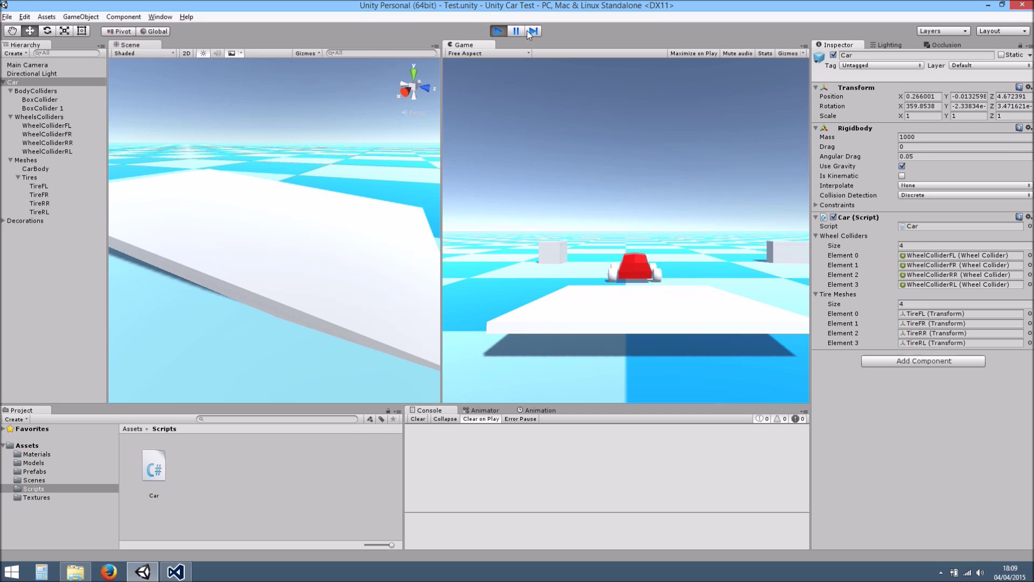
pyautogui.click(498, 30)
pyautogui.hotkey('ctrl', 'p')
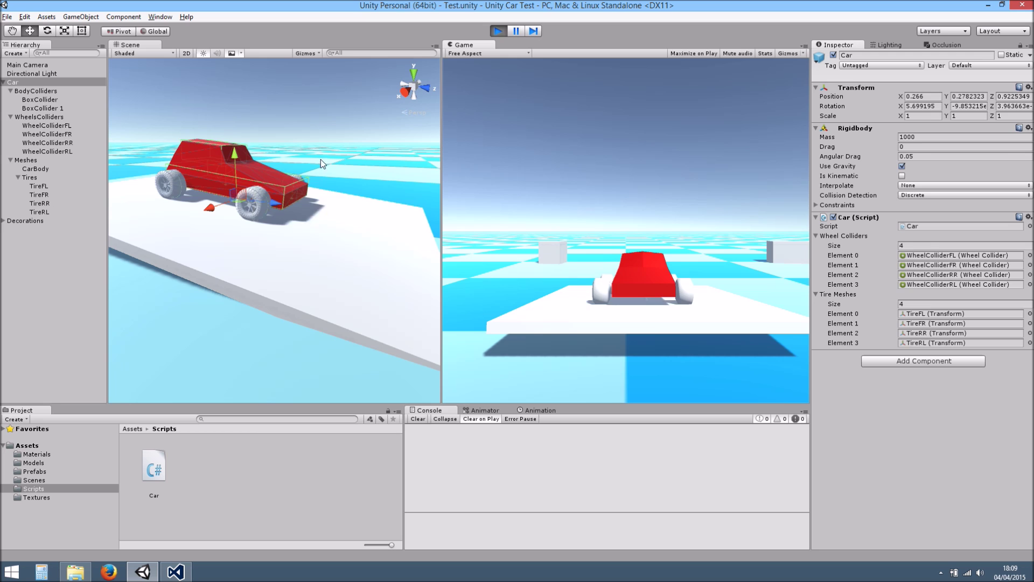
# Lift the car above the platform while play mode is paused, resume the simulation to examine its landing, and stop play mode
pyautogui.press('f')
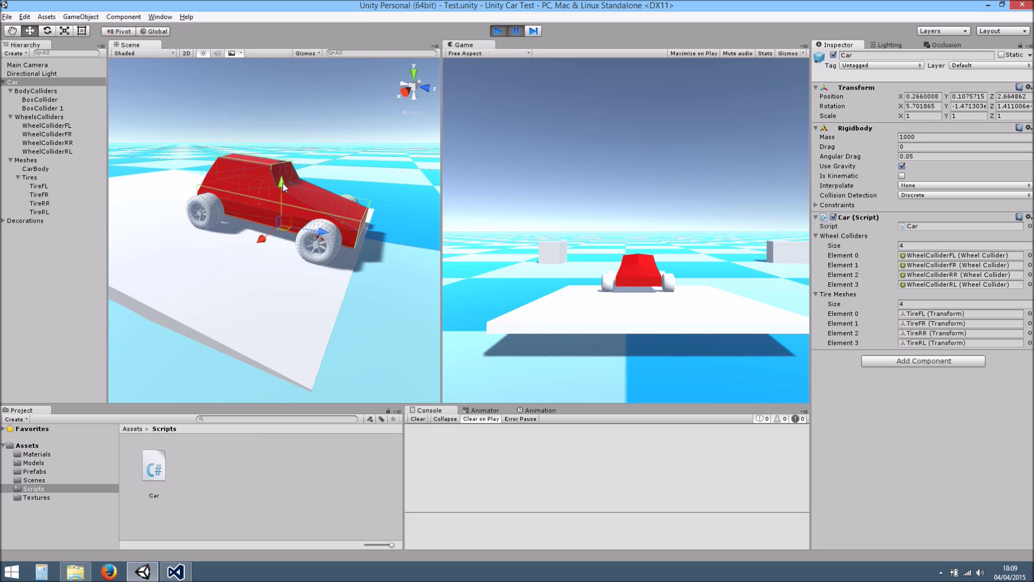
pyautogui.moveTo(283, 183); pyautogui.dragTo(282, 112)
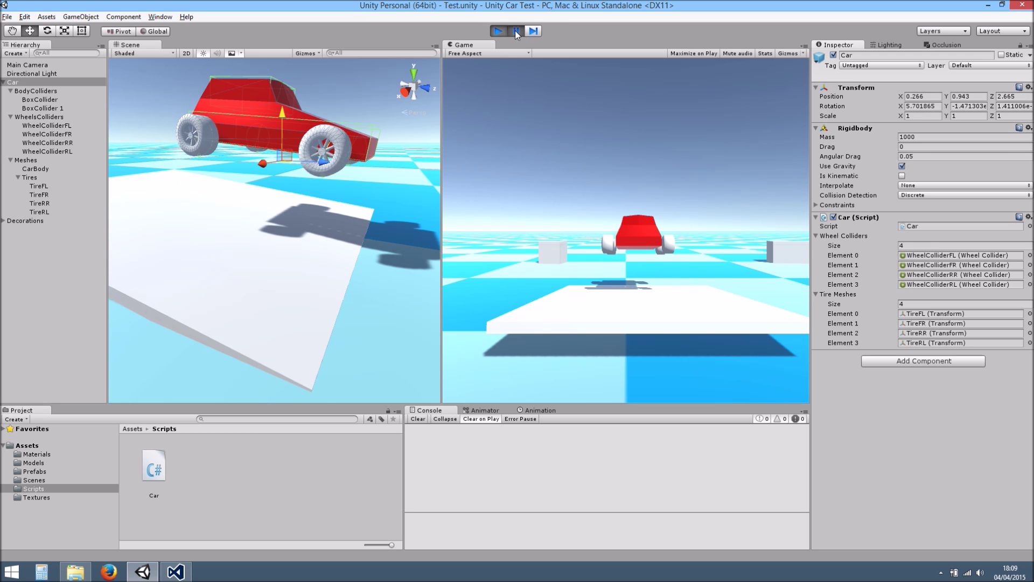
pyautogui.click(515, 30)
pyautogui.keyDown('alt'); pyautogui.moveTo(275, 226); pyautogui.dragTo(397, 136); pyautogui.keyUp('alt')
pyautogui.hotkey('ctrl', 'p')
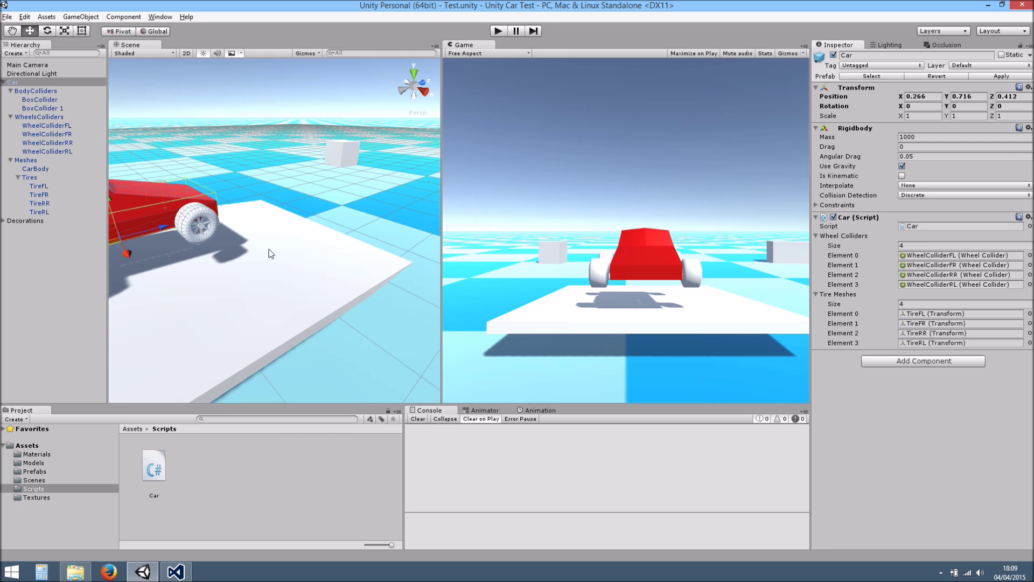
# Play-test the scene viewed from behind the car to examine the rear tire, and stop play mode
pyautogui.keyDown('alt'); pyautogui.moveTo(201, 252); pyautogui.dragTo(343, 270); pyautogui.keyUp('alt')
pyautogui.moveTo(342, 269); pyautogui.dragTo(310, 261, button='middle')
pyautogui.press('f')
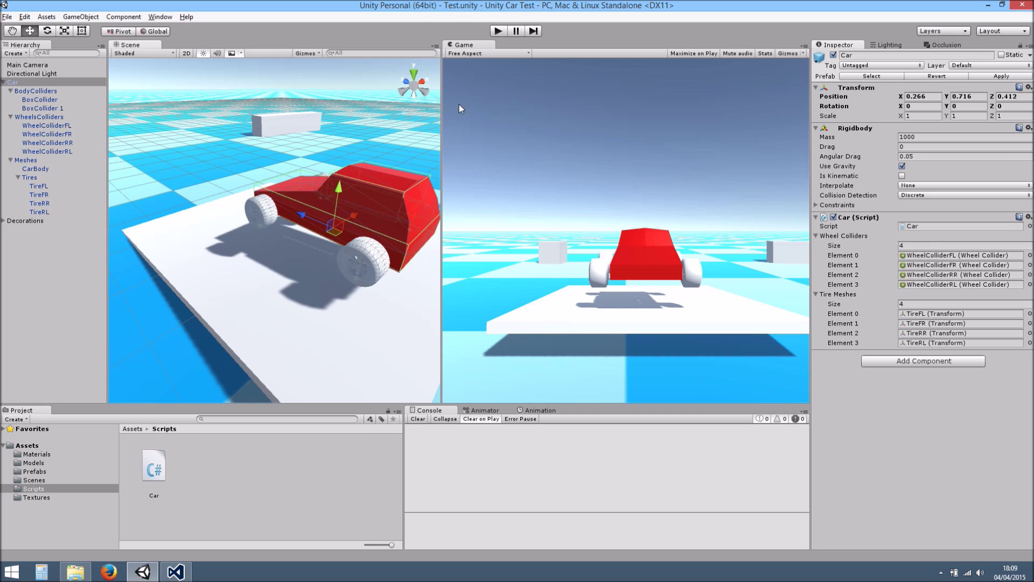
pyautogui.click(503, 29)
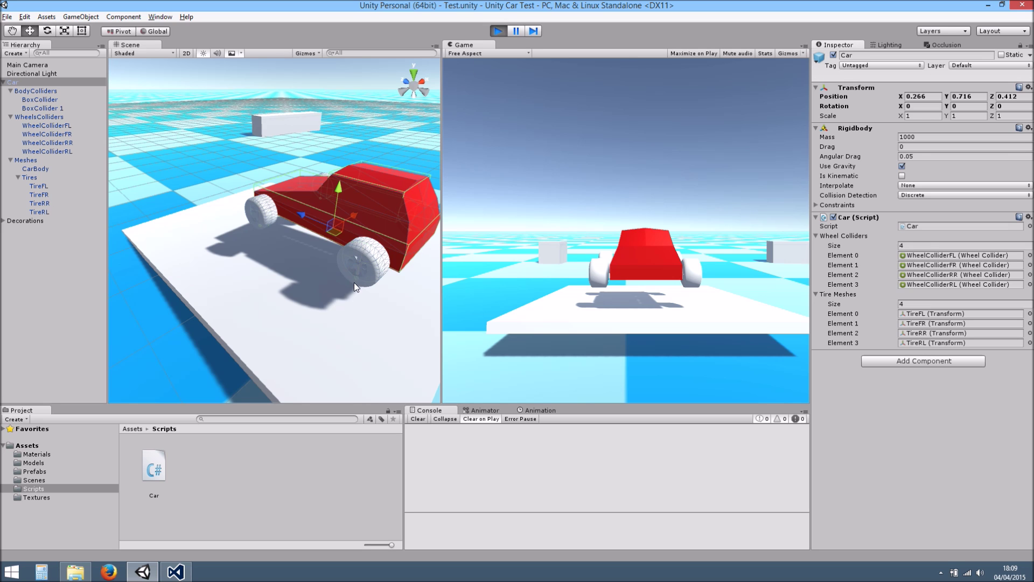
pyautogui.click(499, 31)
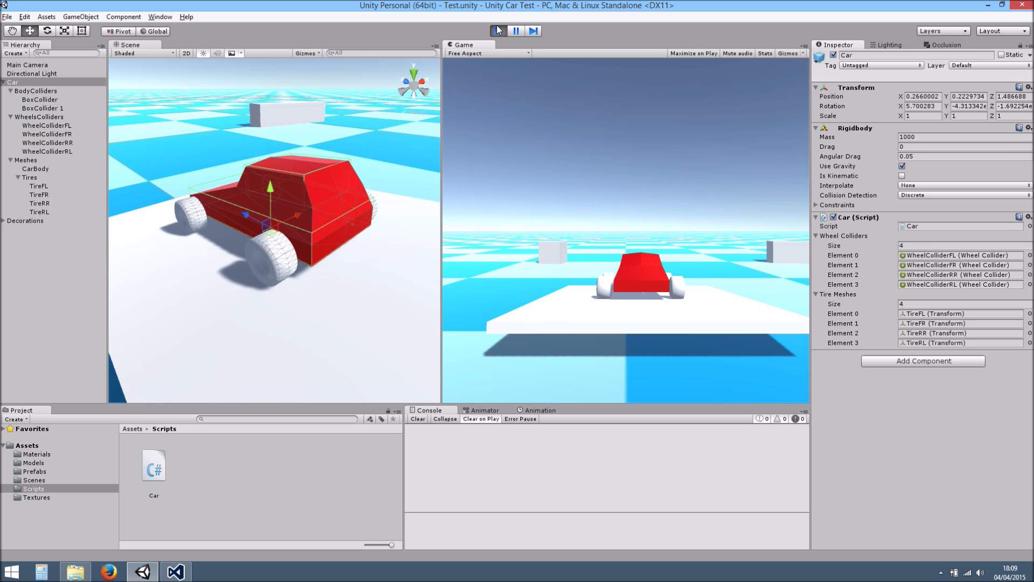
# Examine the tires from several angles and compare the rotation values of TireRL and TireFL
pyautogui.keyDown('alt'); pyautogui.moveTo(245, 260); pyautogui.dragTo(408, 290); pyautogui.keyUp('alt')
pyautogui.keyDown('alt'); pyautogui.moveTo(271, 287); pyautogui.dragTo(361, 260); pyautogui.keyUp('alt')
pyautogui.scroll(3, 305, 293)
pyautogui.keyDown('alt'); pyautogui.moveTo(305, 293); pyautogui.dragTo(363, 280); pyautogui.keyUp('alt')
pyautogui.scroll(-3, 349, 292)
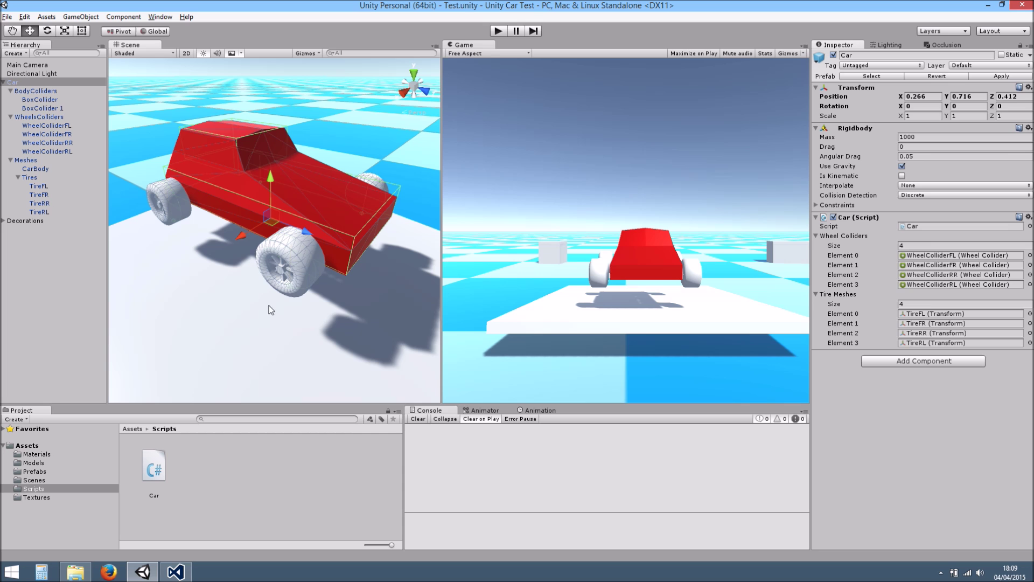
pyautogui.keyDown('alt'); pyautogui.moveTo(322, 302); pyautogui.dragTo(290, 289); pyautogui.keyUp('alt')
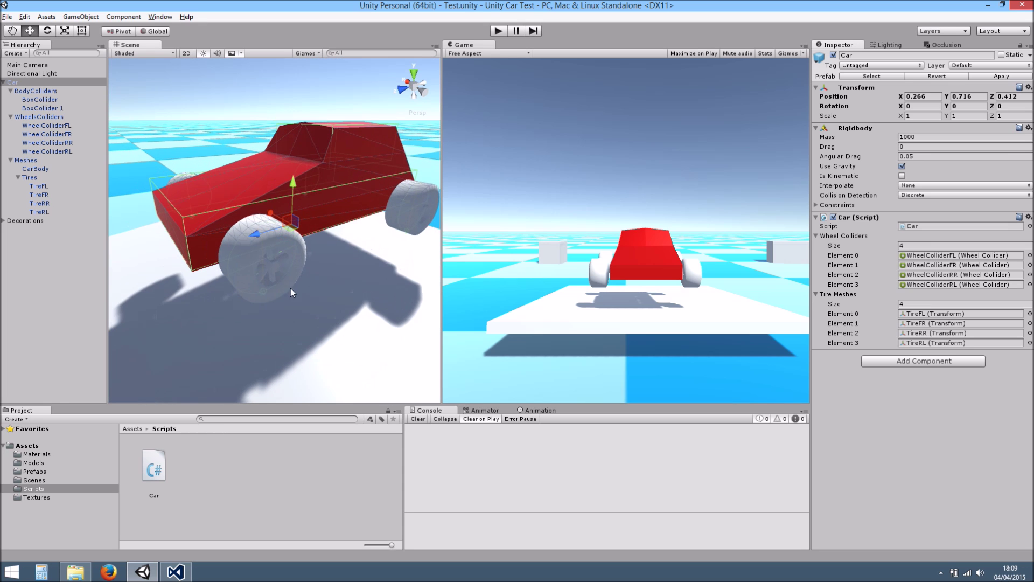
pyautogui.click(50, 208)
pyautogui.click(47, 186)
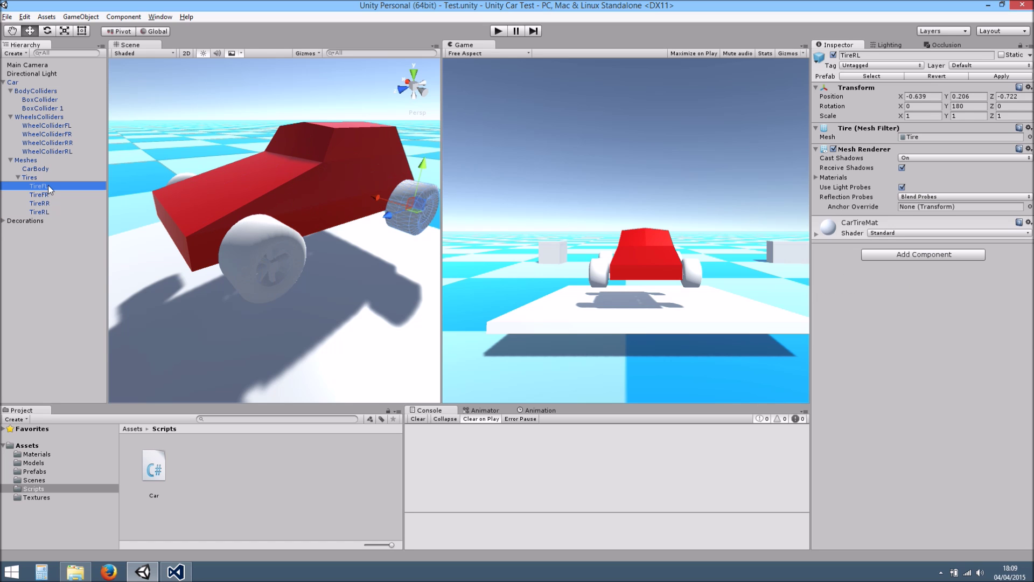
pyautogui.click(961, 106)
# Play the scene with TireFL selected, pause it, and try shifting the tire mesh upward, undoing the move
pyautogui.keyDown('alt'); pyautogui.moveTo(322, 240); pyautogui.dragTo(332, 240); pyautogui.keyUp('alt')
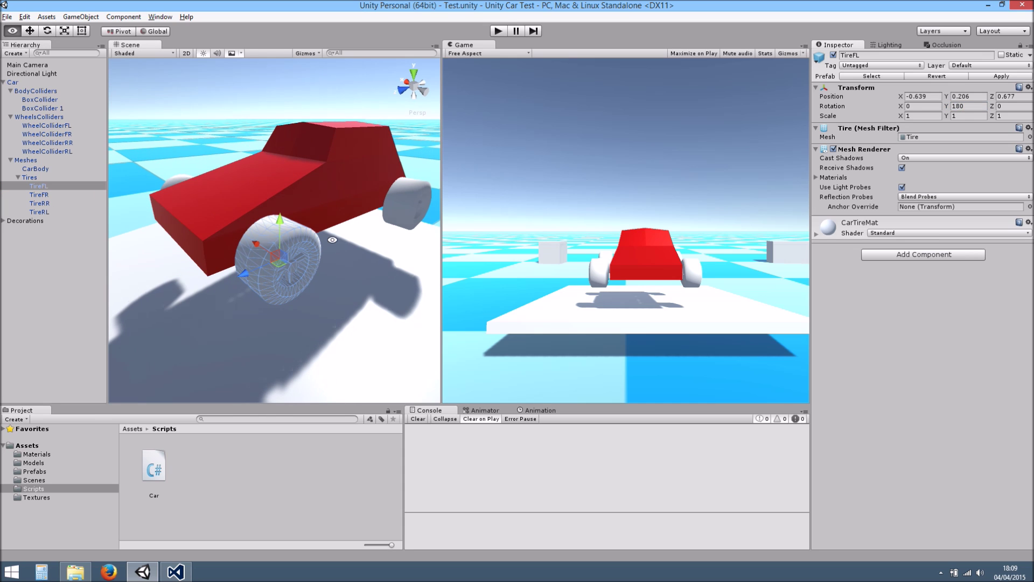
pyautogui.moveTo(286, 292); pyautogui.dragTo(335, 233, button='middle')
pyautogui.click(498, 30)
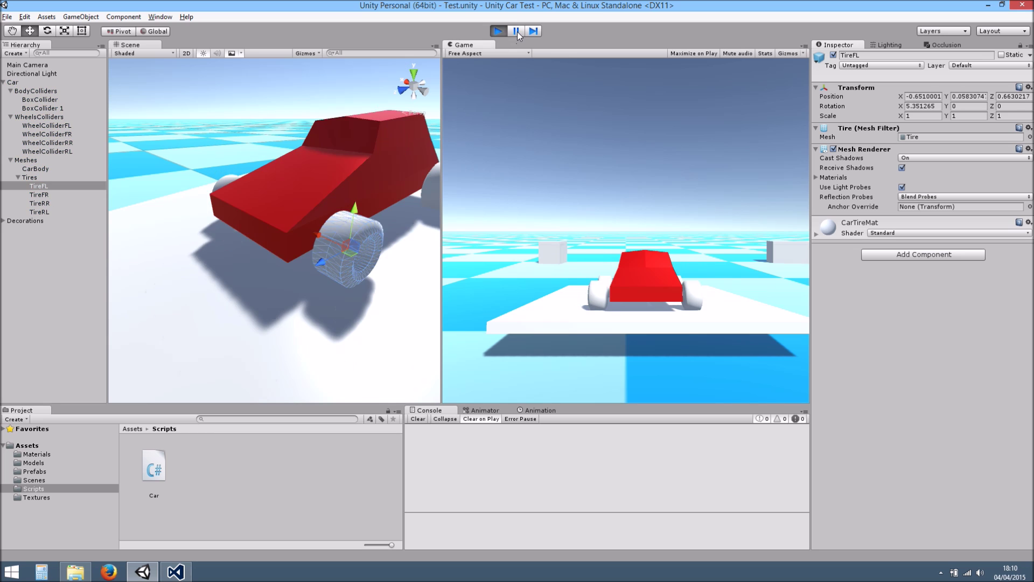
pyautogui.keyDown('alt'); pyautogui.moveTo(363, 258); pyautogui.dragTo(287, 239); pyautogui.keyUp('alt')
pyautogui.scroll(4, 312, 257)
pyautogui.moveTo(287, 239); pyautogui.dragTo(258, 274, button='middle')
pyautogui.scroll(6, 324, 241)
pyautogui.scroll(-2, 369, 219)
pyautogui.moveTo(326, 194); pyautogui.dragTo(328, 158)
pyautogui.hotkey('ctrl', 'z')
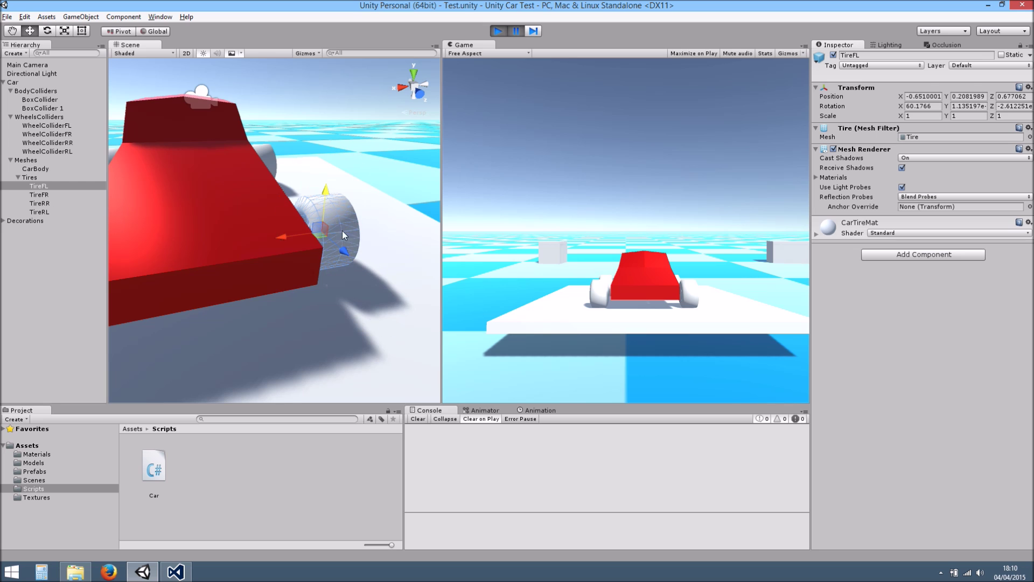
# Examine the paused front-left tire's orientation from several angles and close up, and stop play mode
pyautogui.keyDown('alt'); pyautogui.moveTo(357, 271); pyautogui.dragTo(341, 247); pyautogui.keyUp('alt')
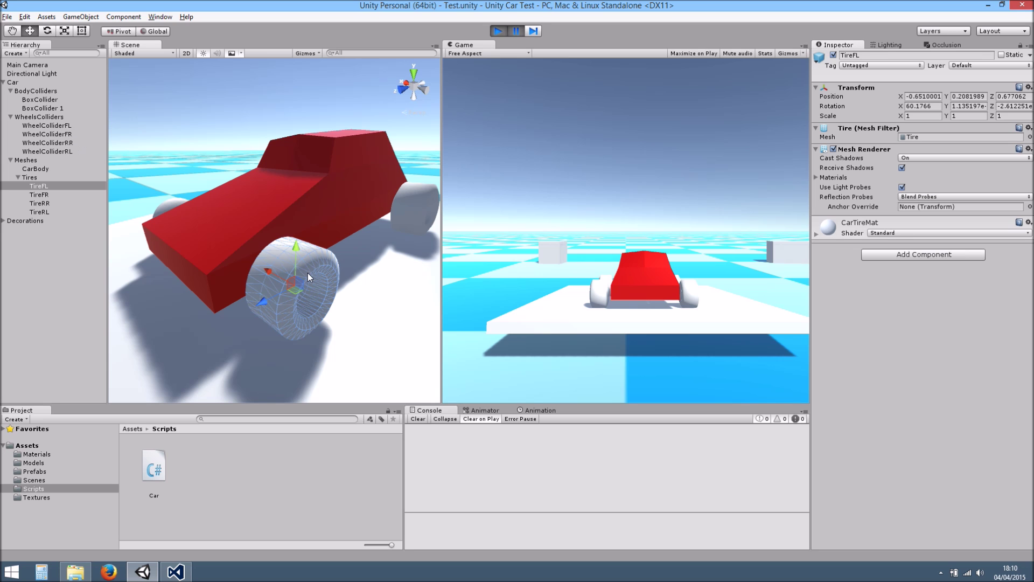
pyautogui.keyDown('alt'); pyautogui.moveTo(269, 280); pyautogui.dragTo(56, 109); pyautogui.keyUp('alt')
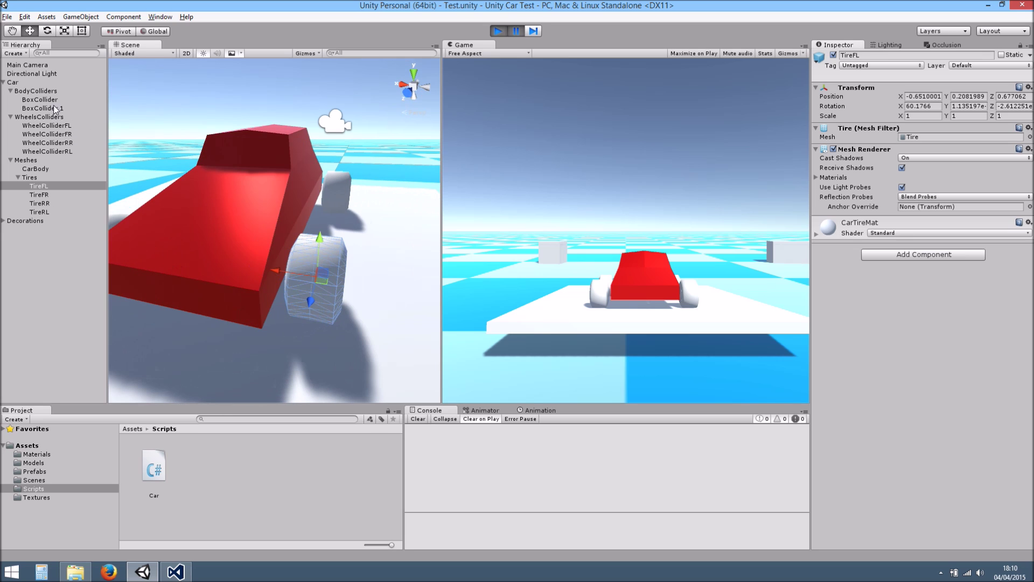
pyautogui.scroll(-5, 186, 188)
pyautogui.keyDown('alt'); pyautogui.moveTo(199, 242); pyautogui.dragTo(261, 244); pyautogui.keyUp('alt')
pyautogui.scroll(6, 306, 258)
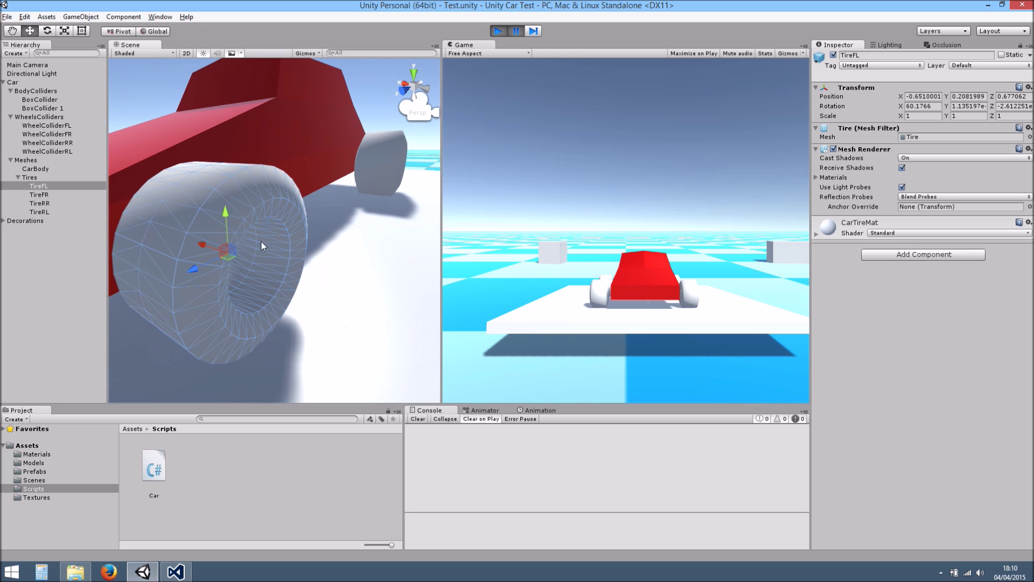
pyautogui.click(500, 31)
pyautogui.scroll(-5, 277, 195)
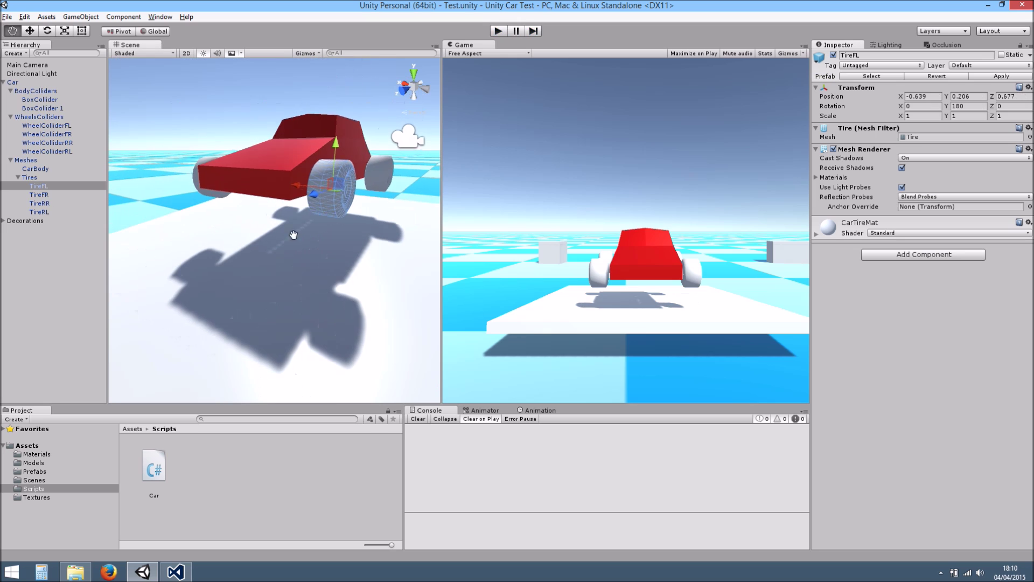
# Create an empty child object under Tires and name it TireFL
pyautogui.click(34, 178)
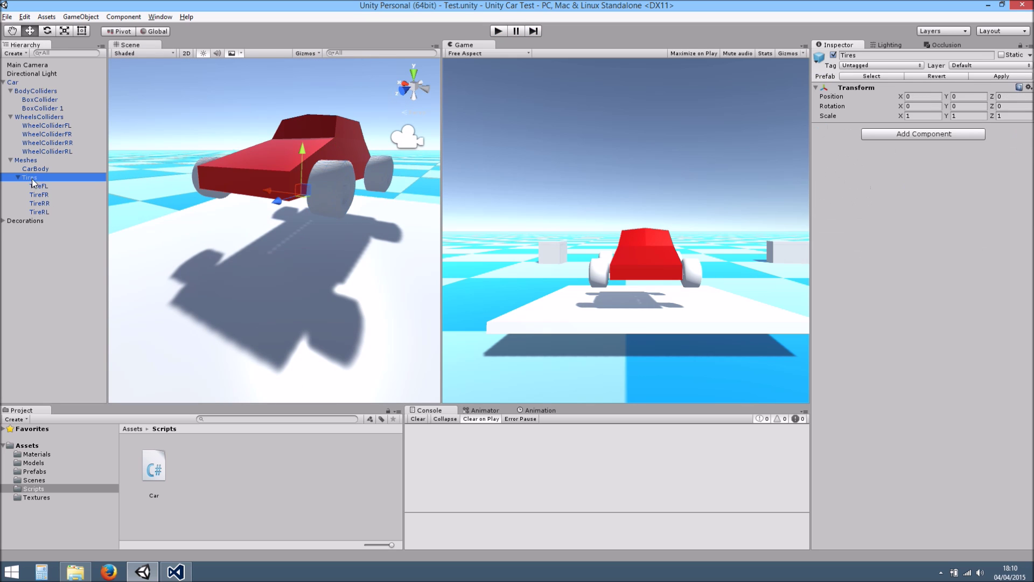
pyautogui.rightClick(34, 178)
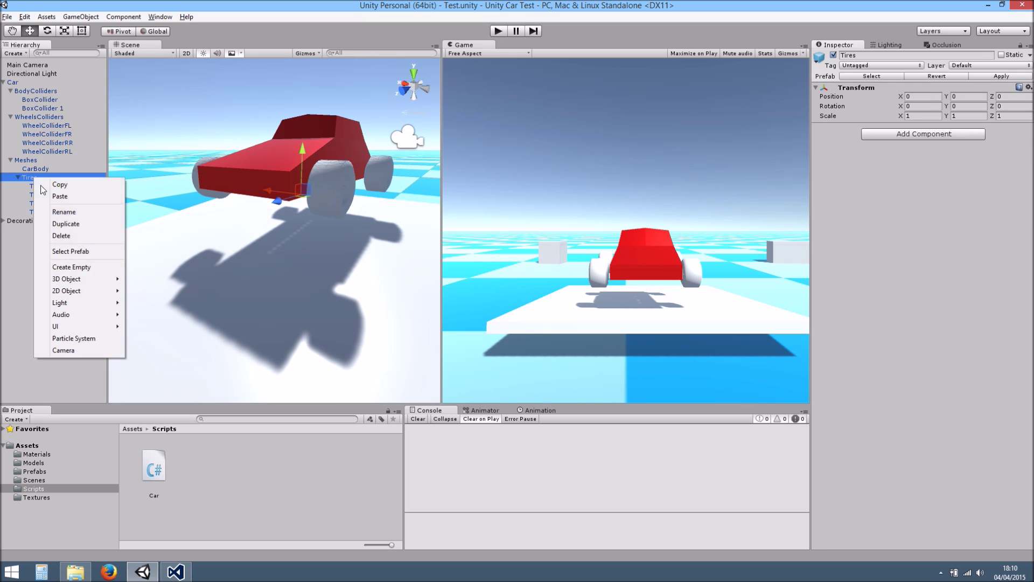
pyautogui.click(81, 267)
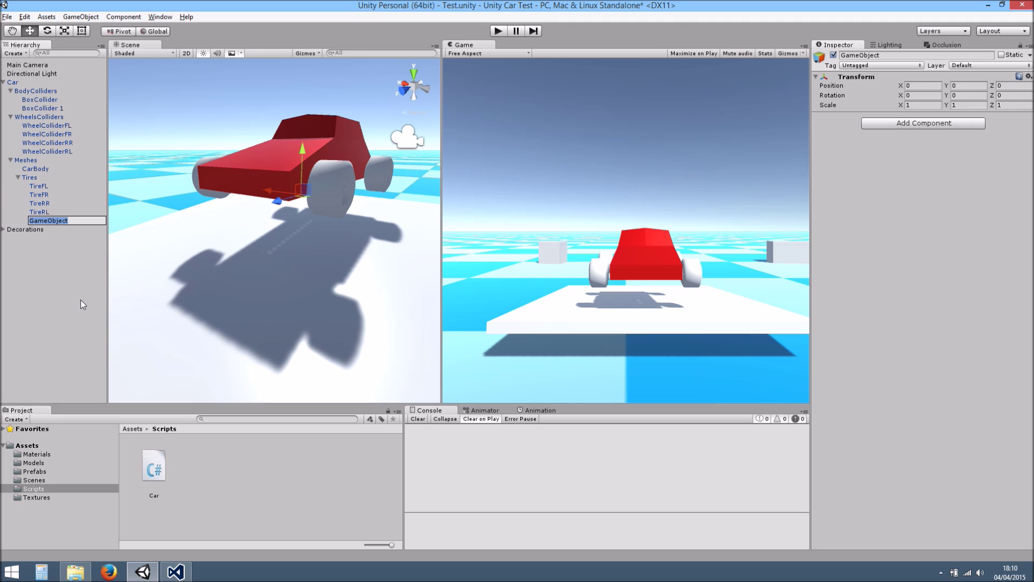
pyautogui.write('TireFL')
pyautogui.press('Return')
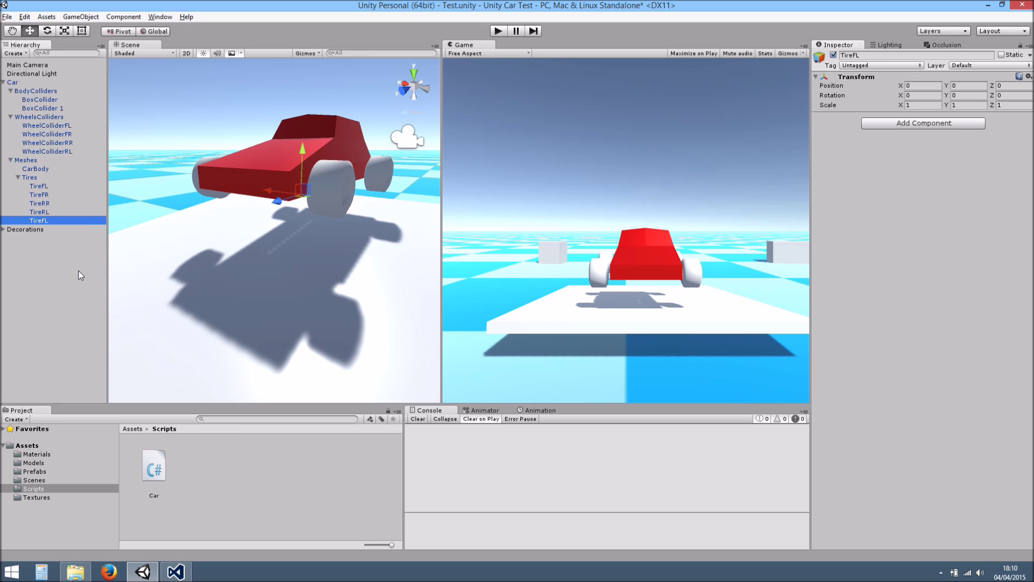
# Make the original TireFL mesh a child of the new empty TireFL object, accepting the loss of the prefab connection
pyautogui.click(53, 196)
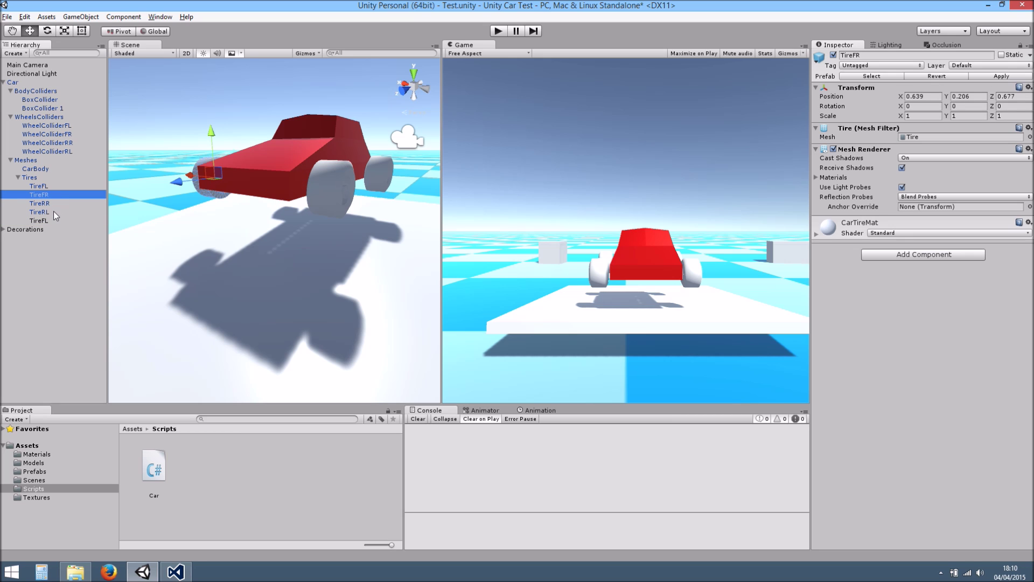
pyautogui.click(46, 186)
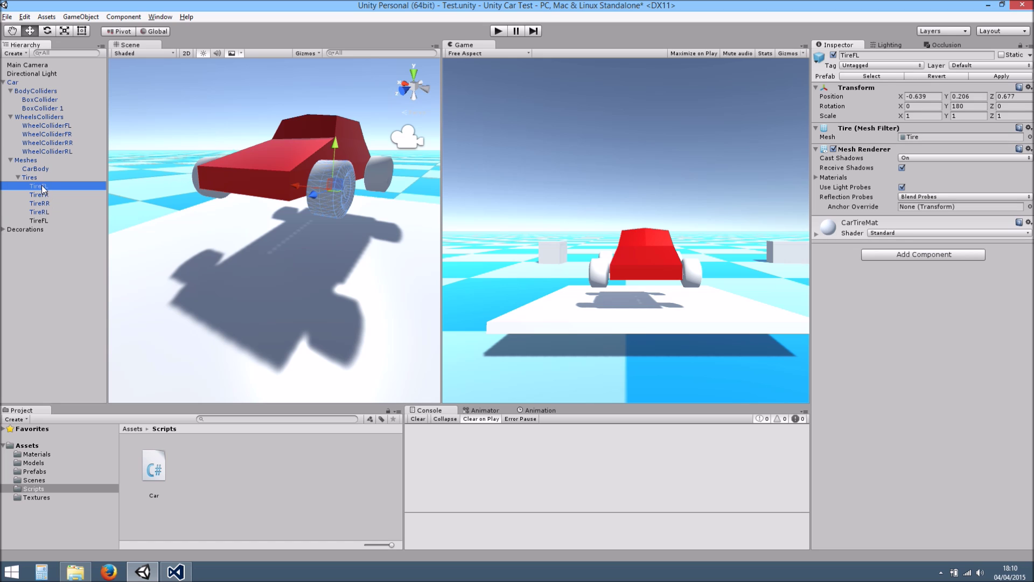
pyautogui.moveTo(40, 189); pyautogui.dragTo(44, 219)
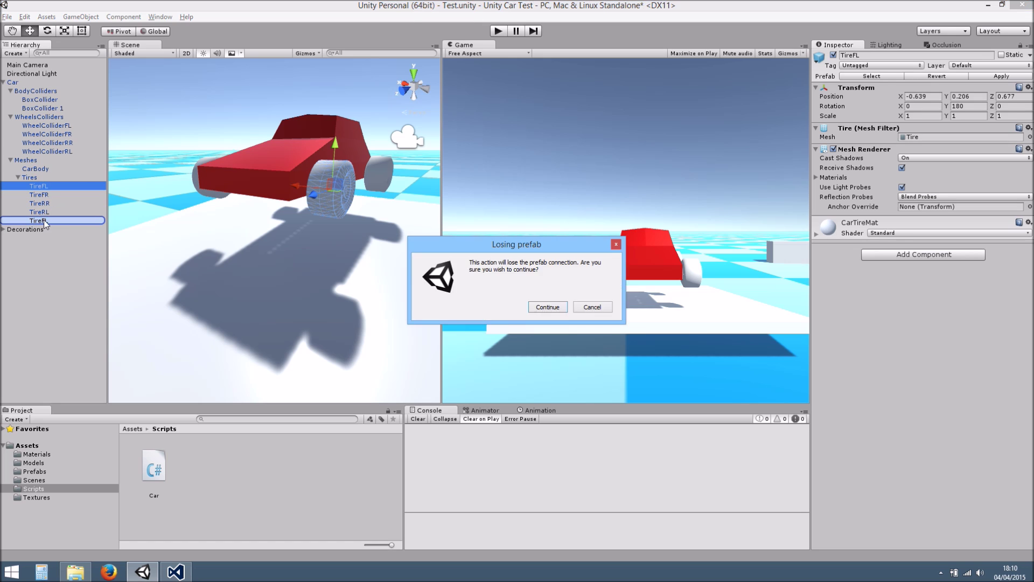
pyautogui.click(547, 308)
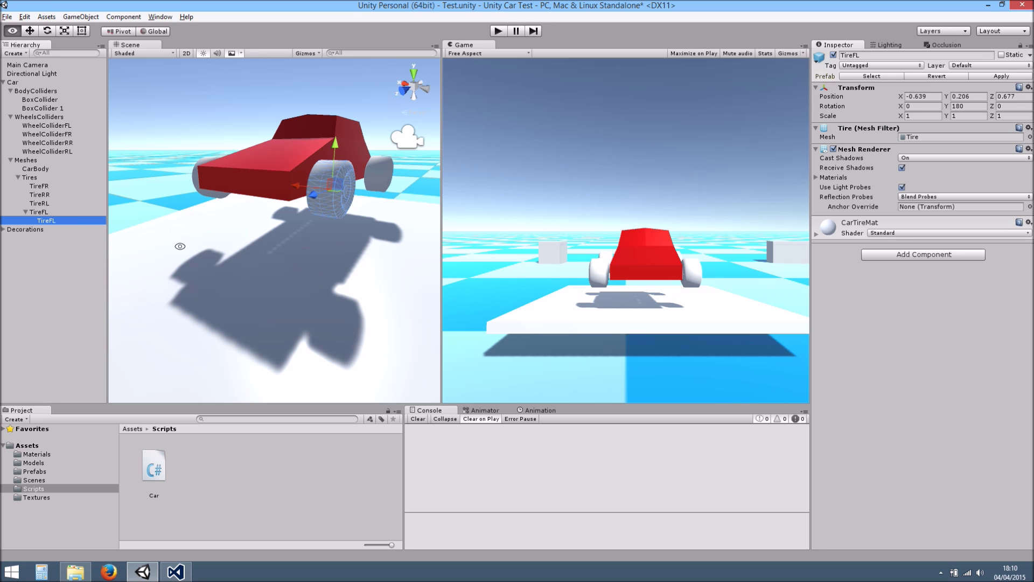
# Examine the nested front-left tire, the transforms of the mesh and its empty parent, and the Car script's Tire Meshes references
pyautogui.keyDown('alt'); pyautogui.moveTo(180, 245); pyautogui.dragTo(242, 253); pyautogui.keyUp('alt')
pyautogui.scroll(5, 168, 242)
pyautogui.scroll(-3, 143, 222)
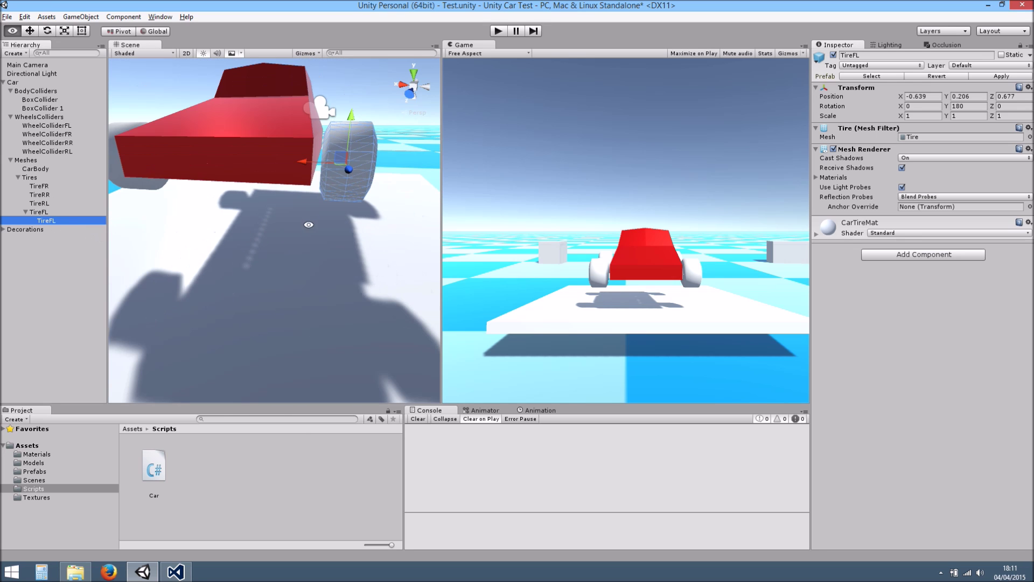
pyautogui.keyDown('alt'); pyautogui.moveTo(308, 225); pyautogui.dragTo(288, 234); pyautogui.keyUp('alt')
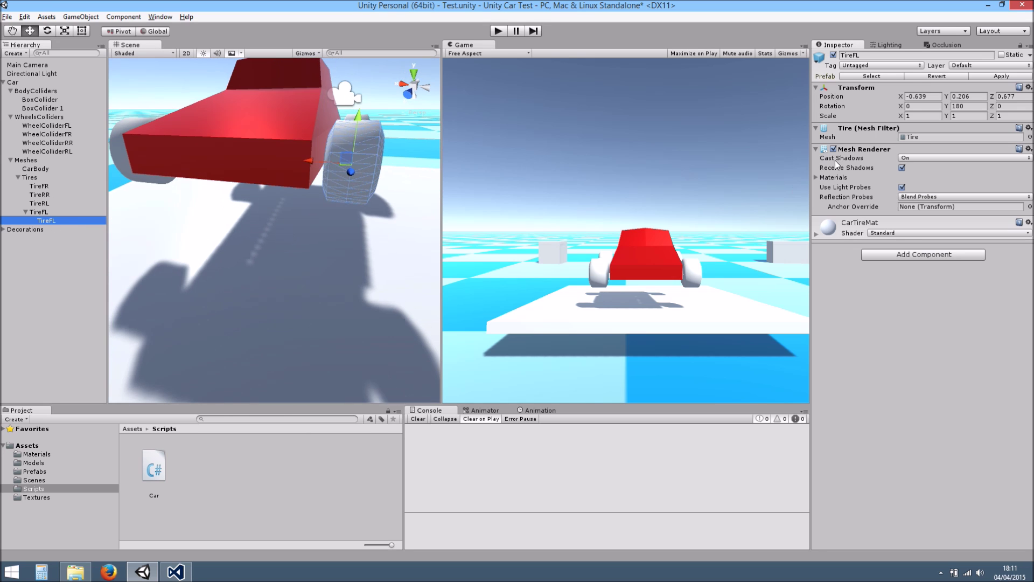
pyautogui.click(46, 213)
pyautogui.moveTo(255, 215)
pyautogui.keyDown('alt'); pyautogui.mouseDown()
pyautogui.moveTo(308, 190)
pyautogui.moveTo(266, 226)
pyautogui.mouseUp(); pyautogui.keyUp('alt')
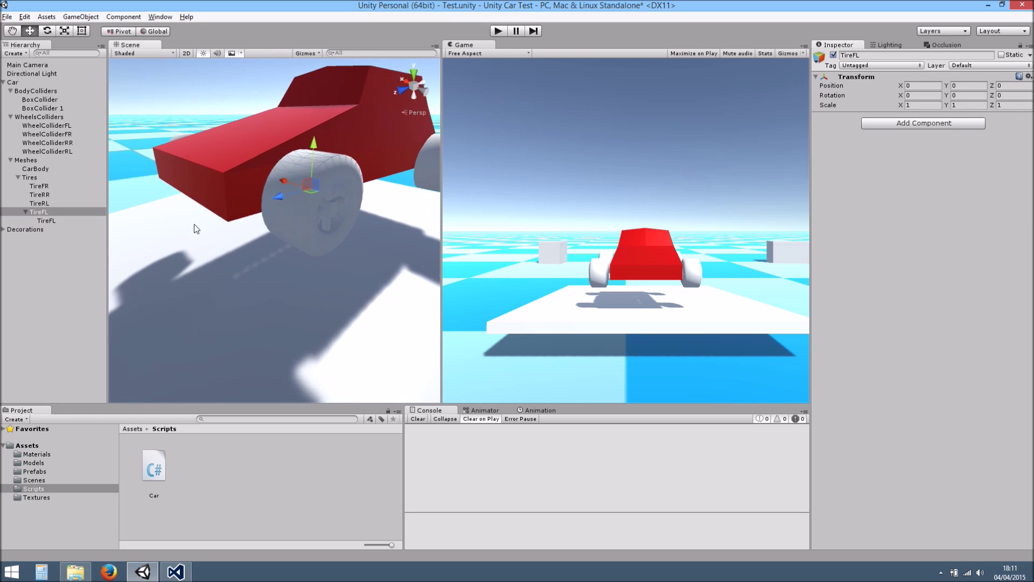
pyautogui.keyDown('alt'); pyautogui.moveTo(233, 250); pyautogui.dragTo(222, 244); pyautogui.keyUp('alt')
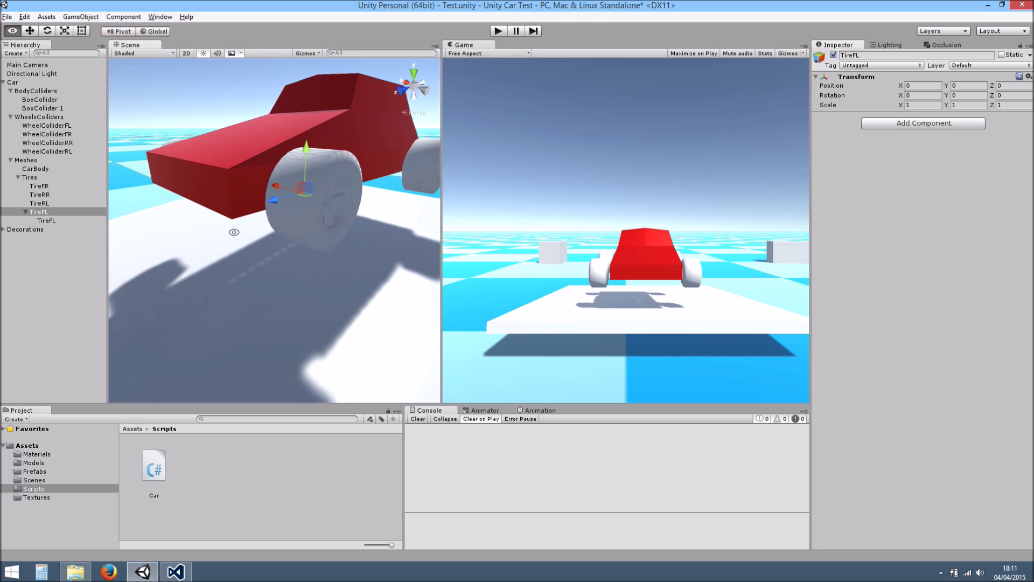
pyautogui.keyDown('alt'); pyautogui.moveTo(116, 139); pyautogui.dragTo(123, 142); pyautogui.keyUp('alt')
pyautogui.click(13, 82)
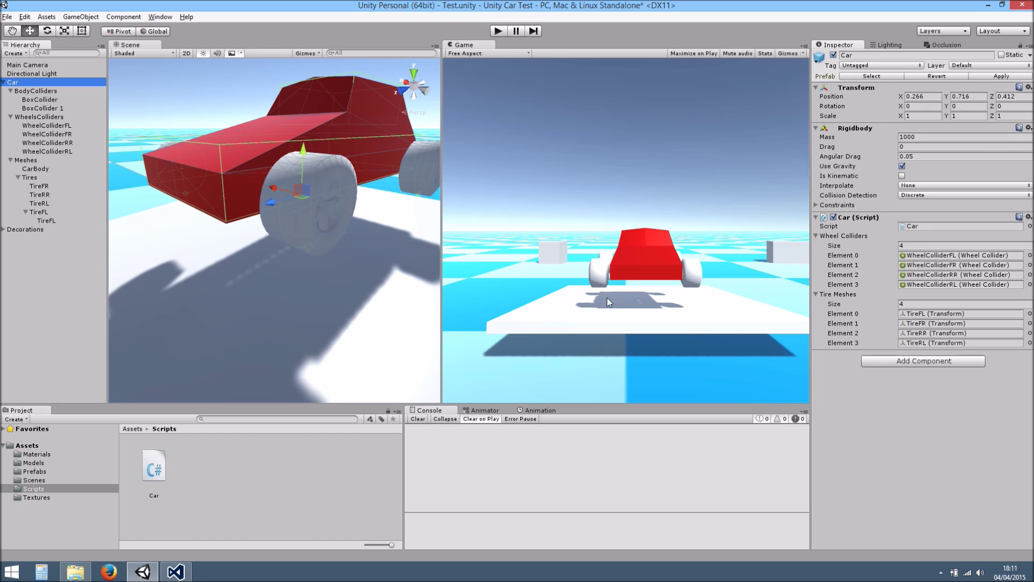
# Rename the tire mesh nested under TireFL as TireMeshFL
pyautogui.click(47, 220)
pyautogui.click(49, 220)
pyautogui.press('End')
pyautogui.write('Mesh')
pyautogui.press('Return')
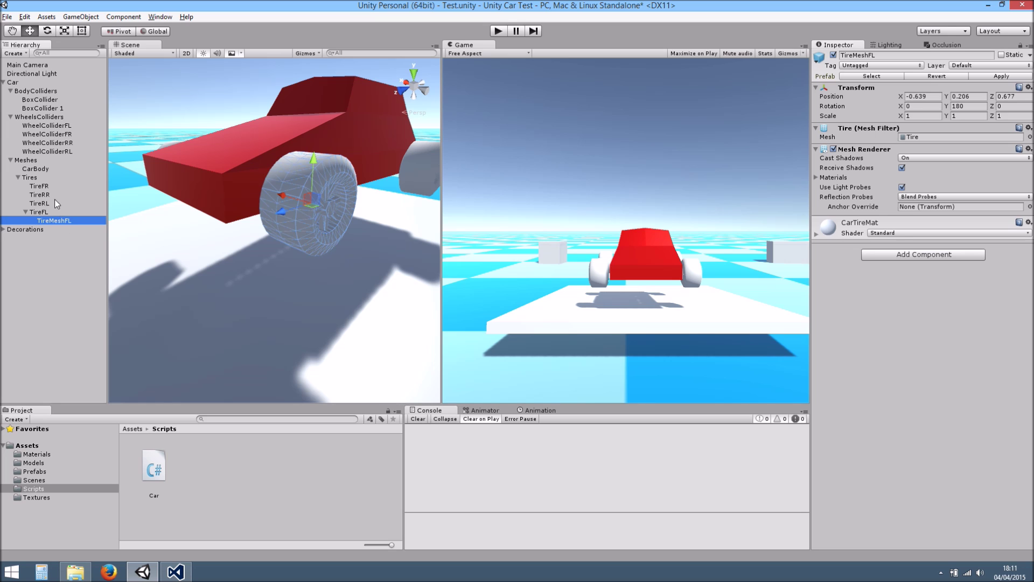
# Rename the TireFR mesh object as TireMeshFR
pyautogui.click(45, 187)
pyautogui.press('F2')
pyautogui.press('End')
pyautogui.press('Left')
pyautogui.press('Left')
pyautogui.write('Mesh')
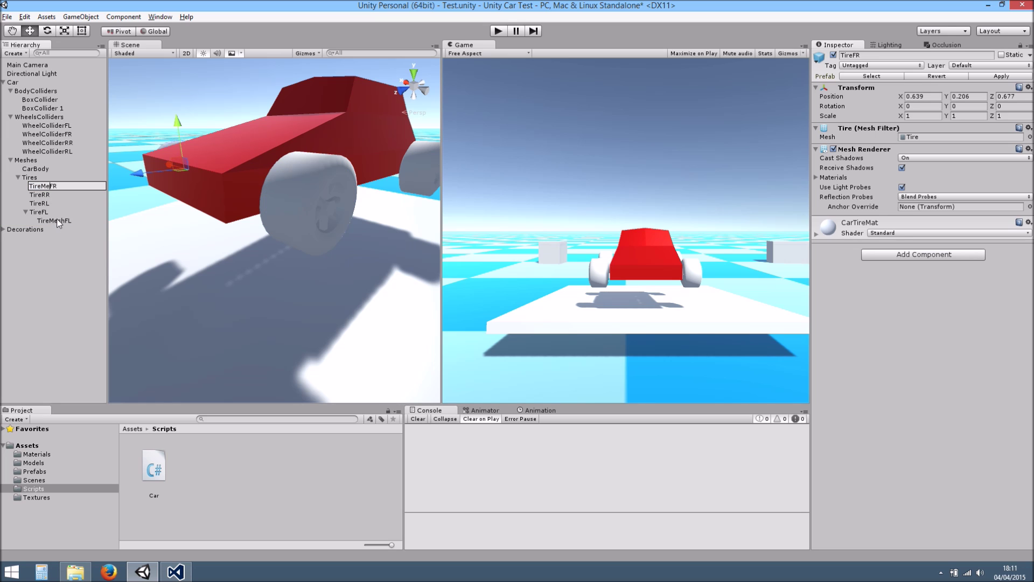
pyautogui.press('Return')
# Rename the TireRR mesh object as TireMeshRR
pyautogui.click(47, 194)
pyautogui.press('F2')
pyautogui.press('End')
pyautogui.press('Left')
pyautogui.press('Left')
pyautogui.write('Mesh')
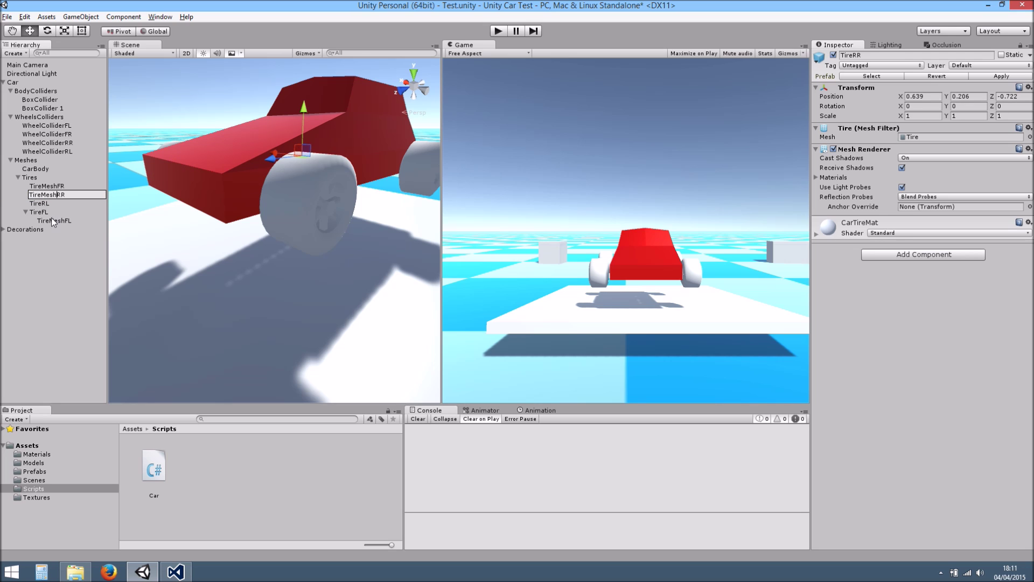
pyautogui.press('Return')
# Rename the TireRL mesh object as TireMeshRL
pyautogui.click(59, 203)
pyautogui.press('F2')
pyautogui.press('End')
pyautogui.press('Left')
pyautogui.press('Left')
pyautogui.write('Mesh')
pyautogui.press('Return')
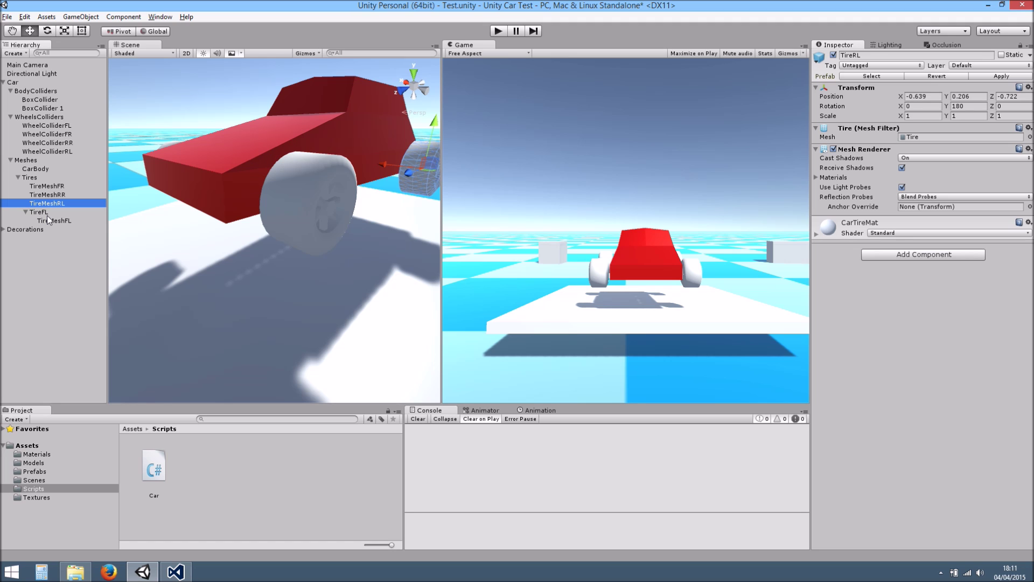
# Assign the TireFL parent object to Element 0 of the Tire Meshes array in the Car script component
pyautogui.click(53, 221)
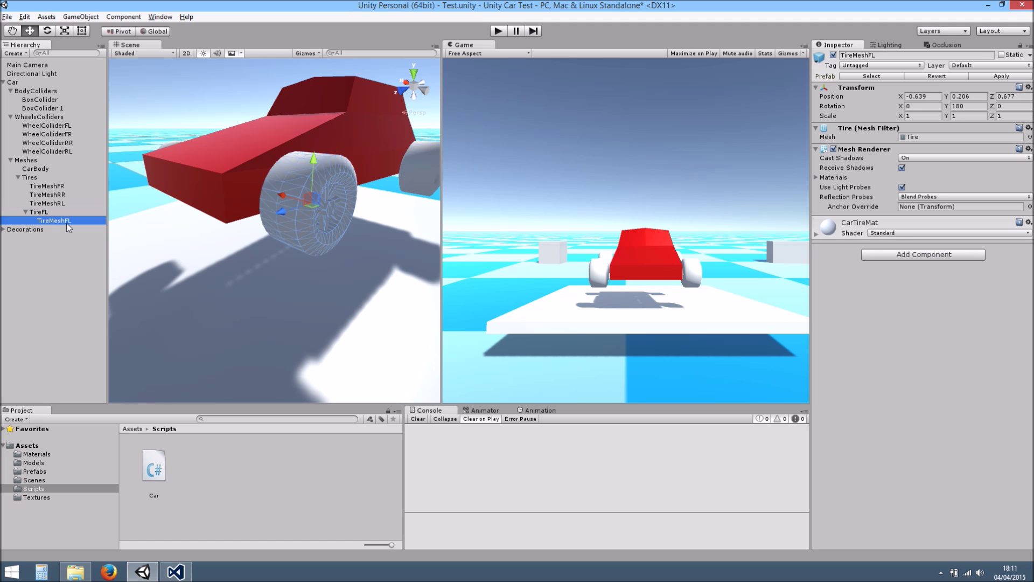
pyautogui.click(41, 213)
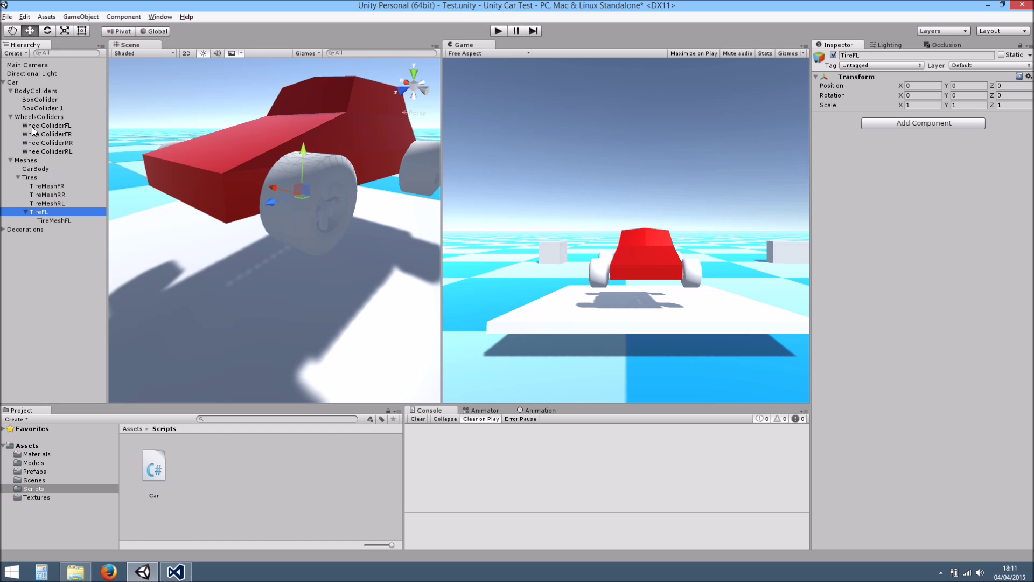
pyautogui.click(23, 81)
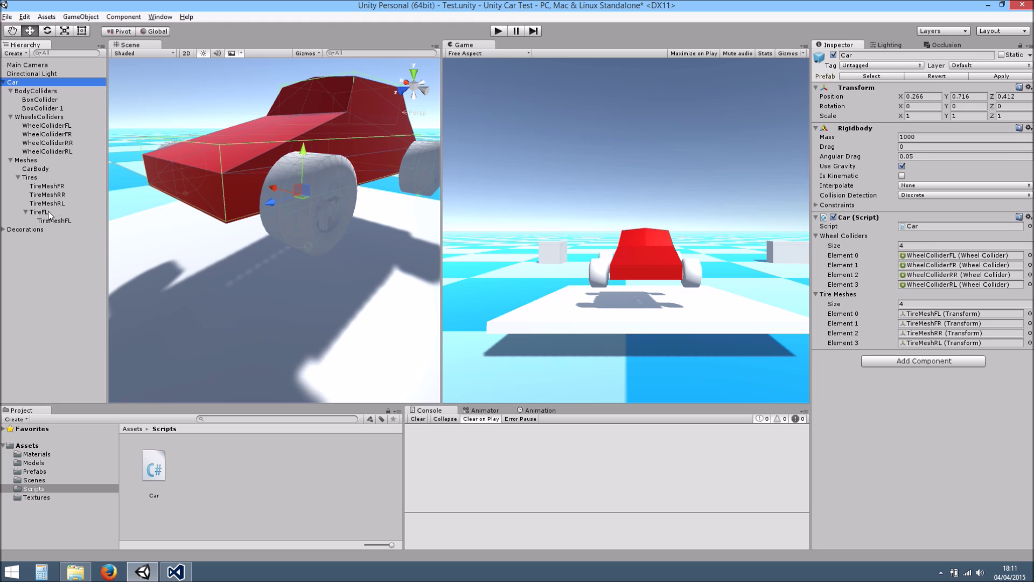
pyautogui.moveTo(47, 211); pyautogui.dragTo(944, 317)
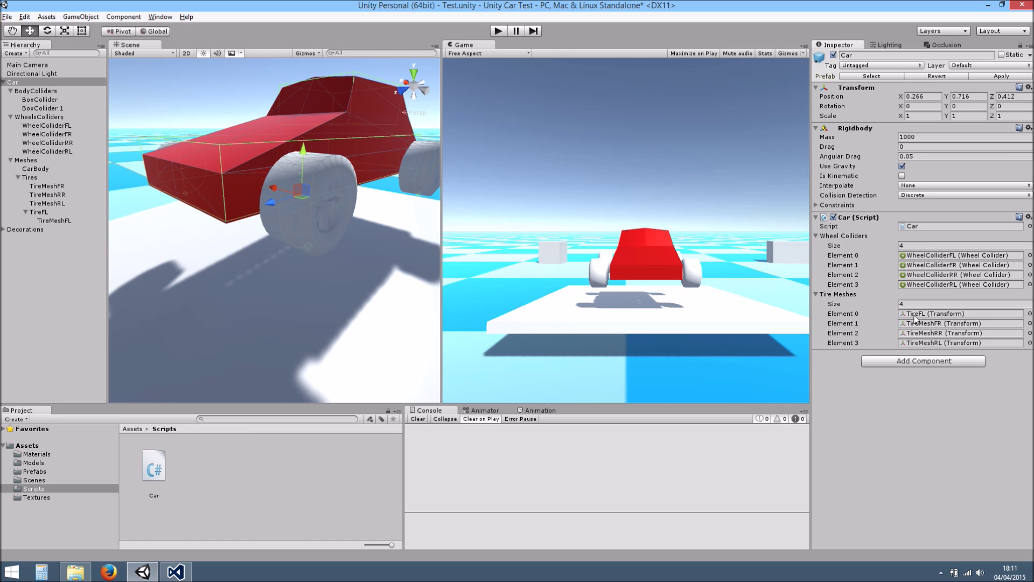
# Play-test the scene to check how the front-left tire follows its wheel collider, and stop the game
pyautogui.click(501, 33)
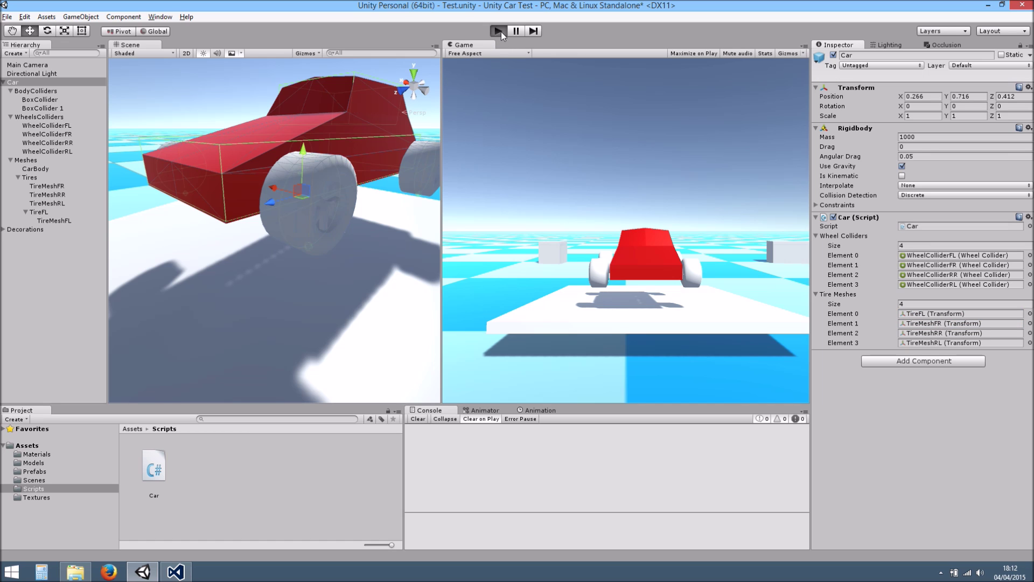
pyautogui.scroll(-5, 369, 253)
pyautogui.click(368, 228)
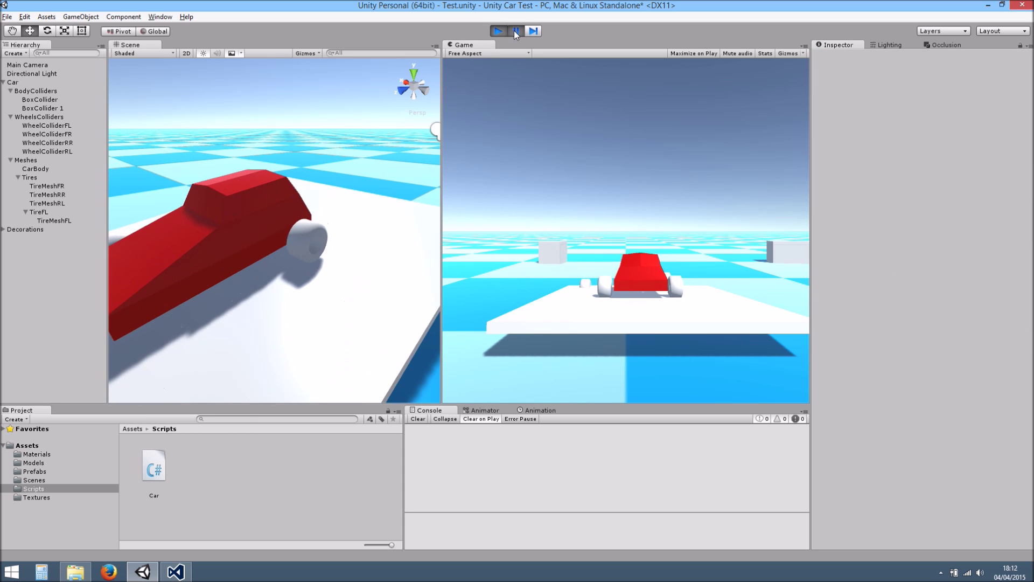
pyautogui.click(499, 31)
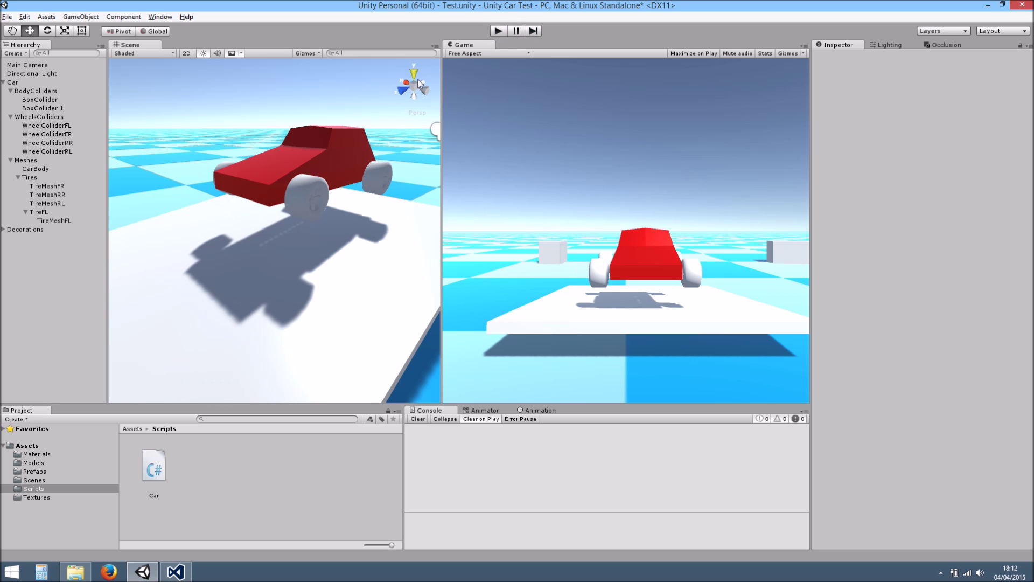
# Copy the Transform component of TireMeshFL
pyautogui.keyDown('alt'); pyautogui.moveTo(321, 190); pyautogui.dragTo(309, 221); pyautogui.keyUp('alt')
pyautogui.click(48, 211)
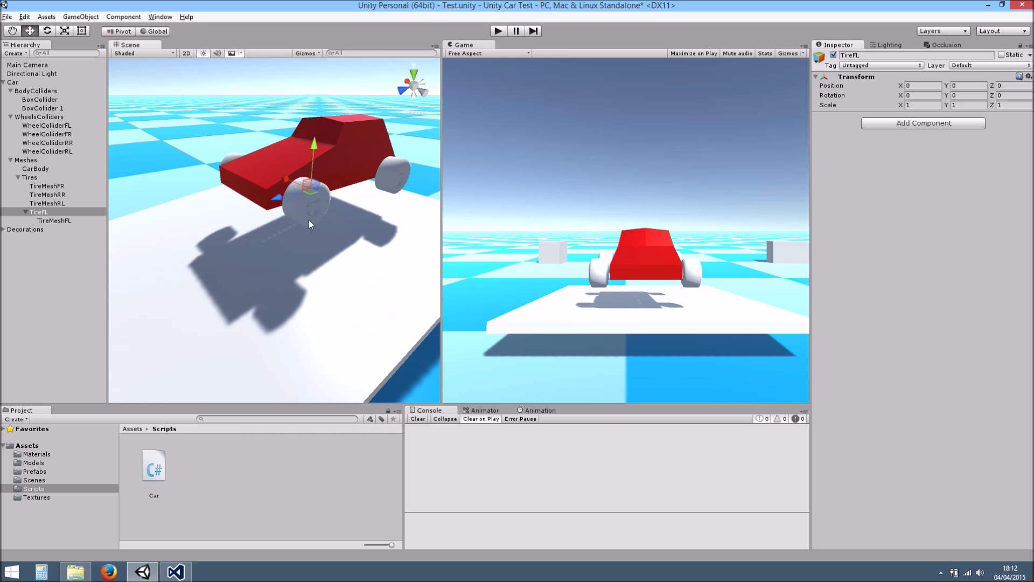
pyautogui.click(54, 222)
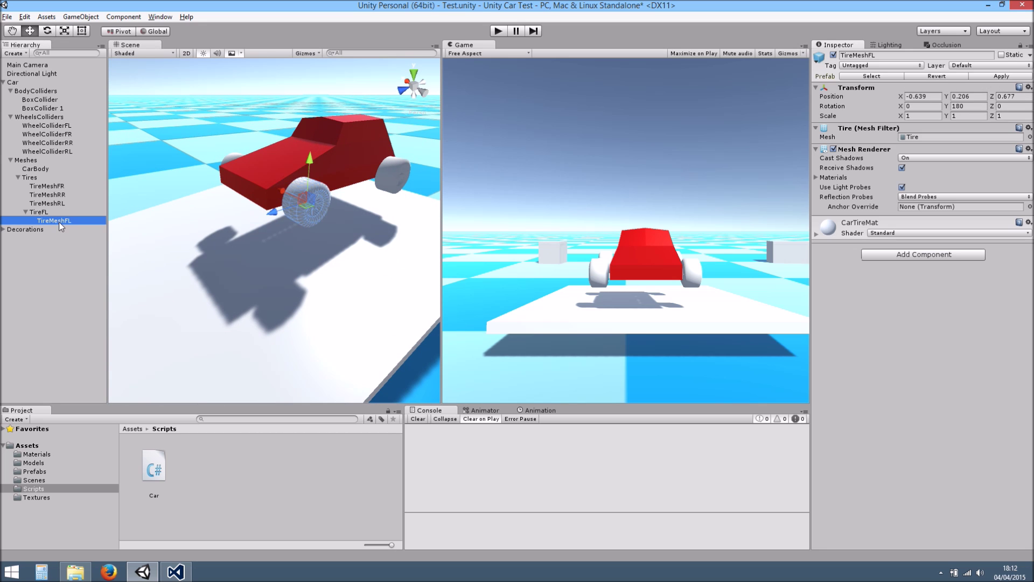
pyautogui.click(1028, 87)
pyautogui.click(971, 140)
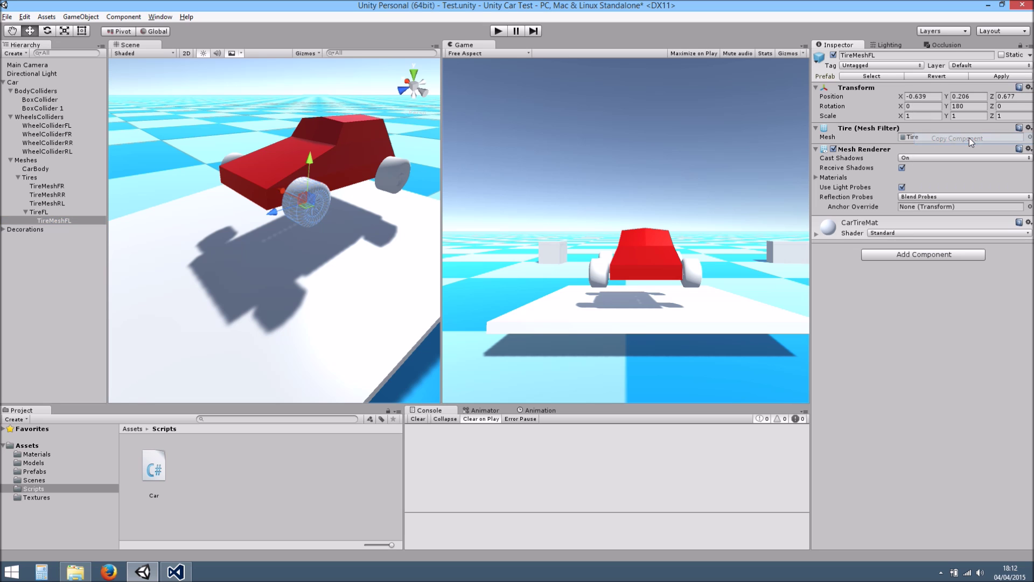
# Paste the copied Transform values onto the TireFL parent object
pyautogui.keyDown('alt'); pyautogui.moveTo(261, 226); pyautogui.dragTo(345, 227); pyautogui.keyUp('alt')
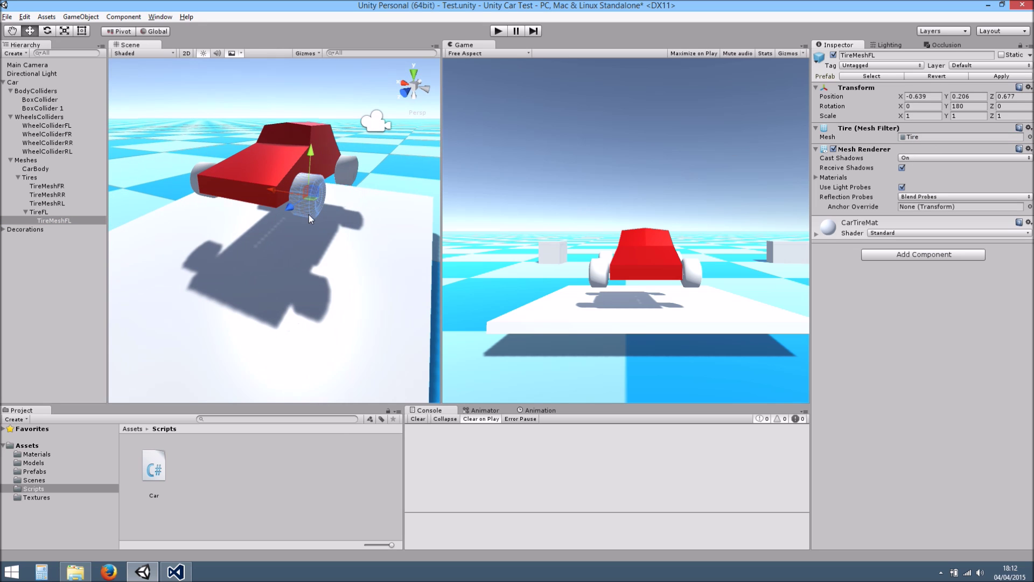
pyautogui.press('f')
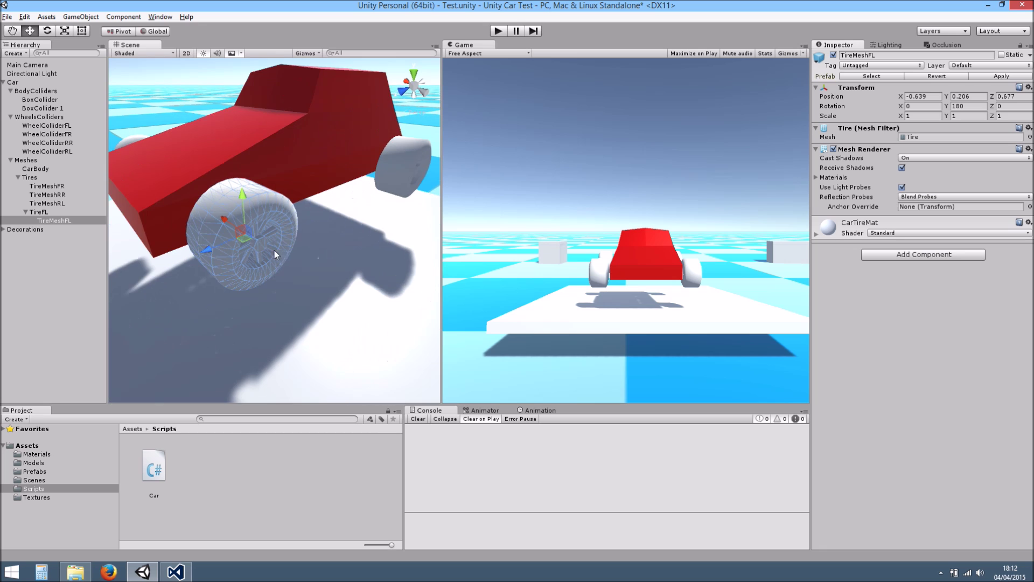
pyautogui.moveTo(297, 247); pyautogui.dragTo(327, 246, button='middle')
pyautogui.keyDown('alt'); pyautogui.moveTo(328, 246); pyautogui.dragTo(337, 232); pyautogui.keyUp('alt')
pyautogui.scroll(-5, 337, 232)
pyautogui.moveTo(337, 232); pyautogui.dragTo(343, 238, button='middle')
pyautogui.moveTo(344, 238)
pyautogui.keyDown('alt'); pyautogui.mouseDown()
pyautogui.moveTo(334, 221)
pyautogui.moveTo(336, 247)
pyautogui.mouseUp(); pyautogui.keyUp('alt')
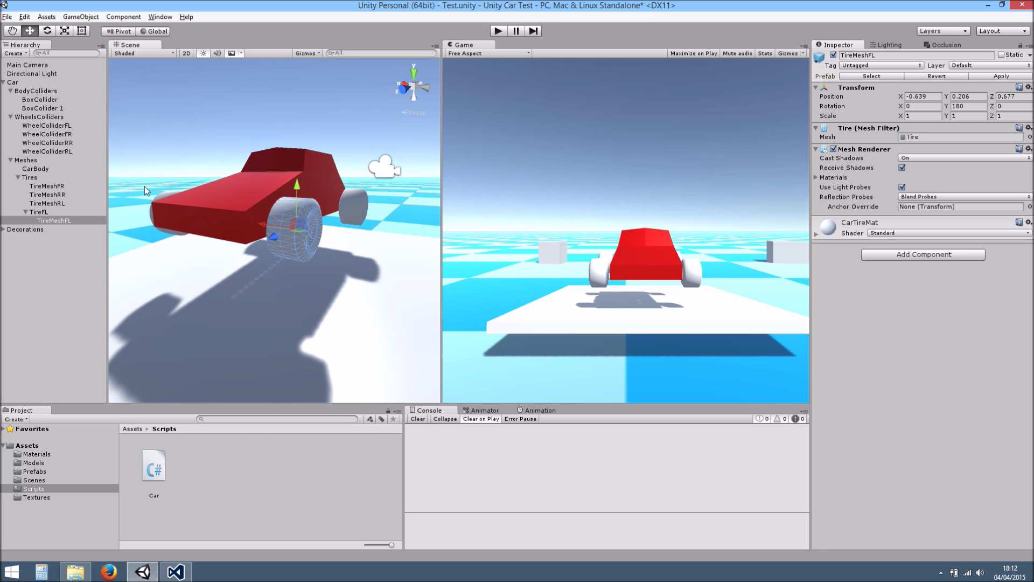
pyautogui.keyDown('alt'); pyautogui.moveTo(212, 243); pyautogui.dragTo(284, 251); pyautogui.keyUp('alt')
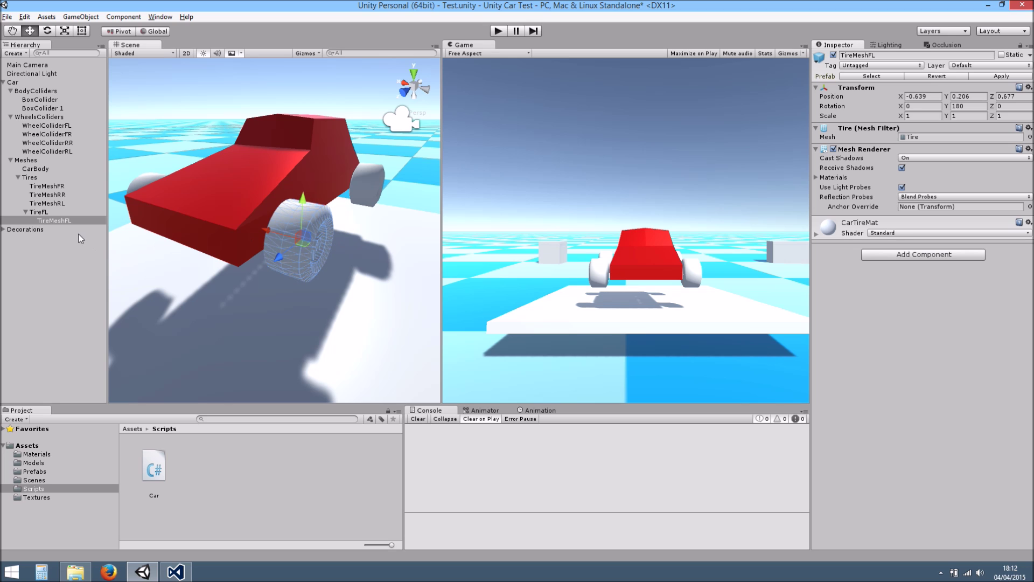
pyautogui.click(38, 212)
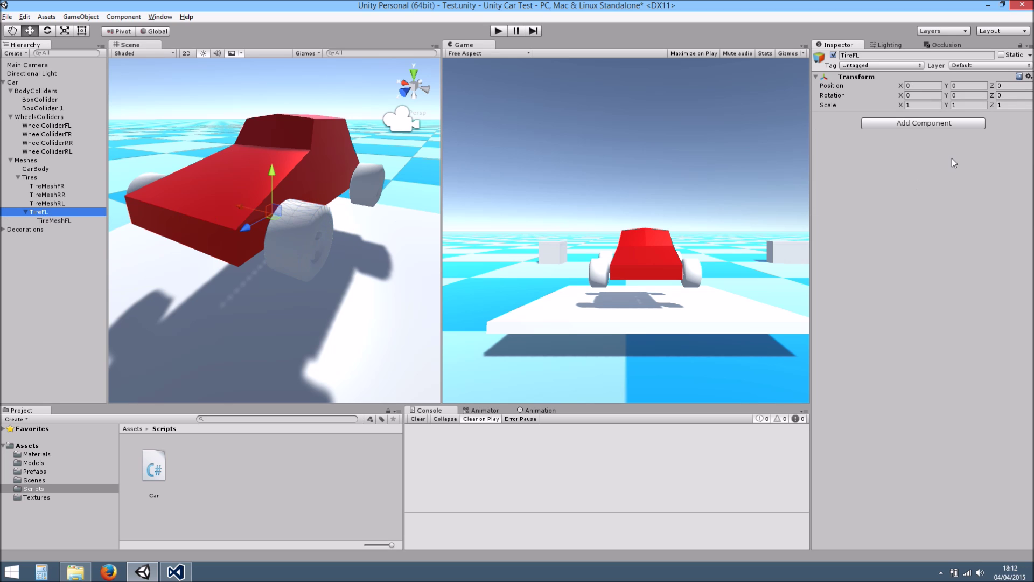
pyautogui.click(1027, 77)
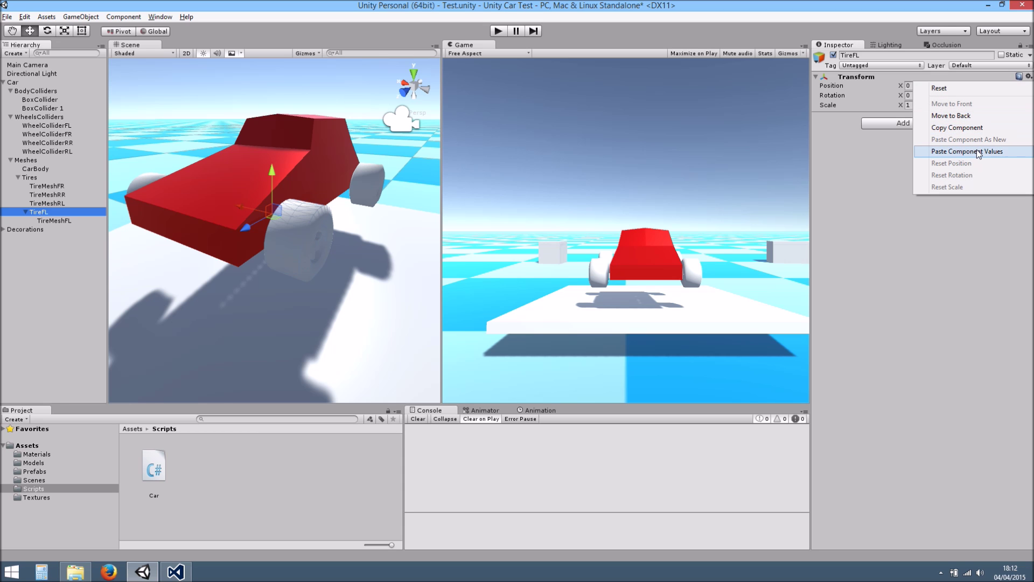
pyautogui.click(979, 152)
pyautogui.keyDown('alt'); pyautogui.moveTo(262, 246); pyautogui.dragTo(140, 218); pyautogui.keyUp('alt')
# Reset the Transform of TireMeshFL so the mesh sits at its parent's origin
pyautogui.click(57, 220)
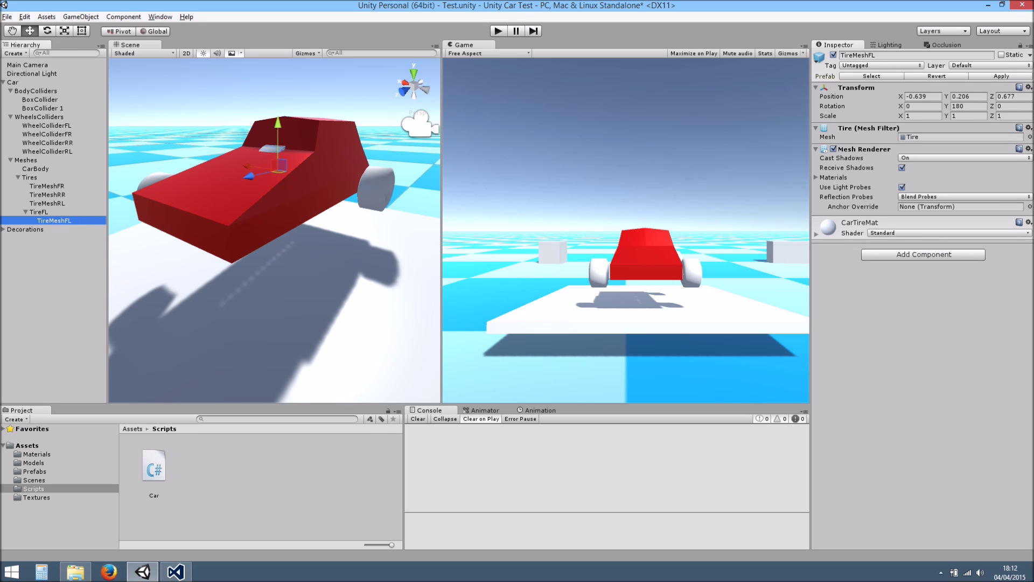
pyautogui.click(1028, 87)
pyautogui.click(939, 97)
pyautogui.keyDown('alt'); pyautogui.moveTo(377, 216); pyautogui.dragTo(282, 244); pyautogui.keyUp('alt')
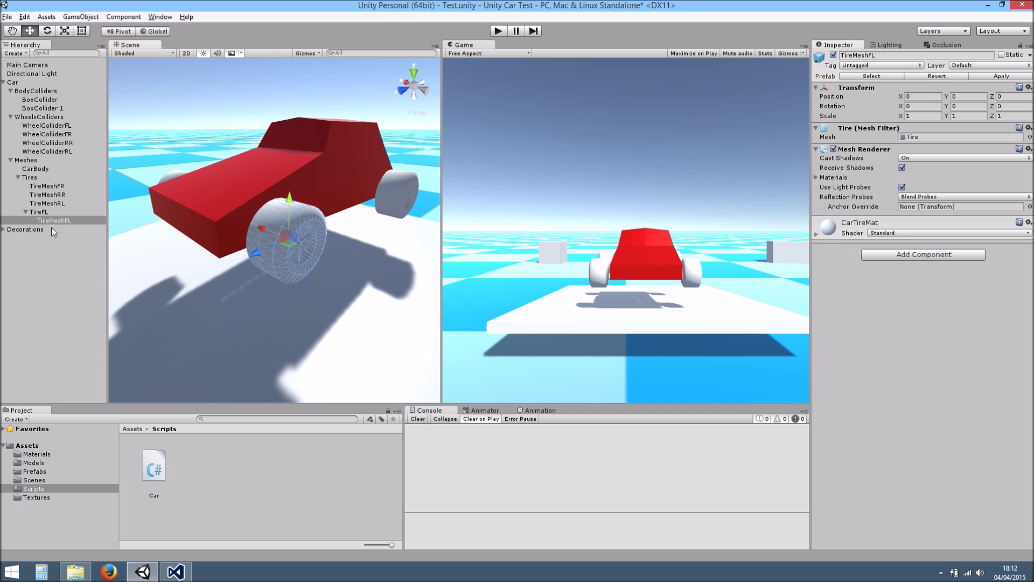
# Set the Y rotation to 0 on the TireFL parent and to 180 on its child TireMeshFL
pyautogui.click(47, 212)
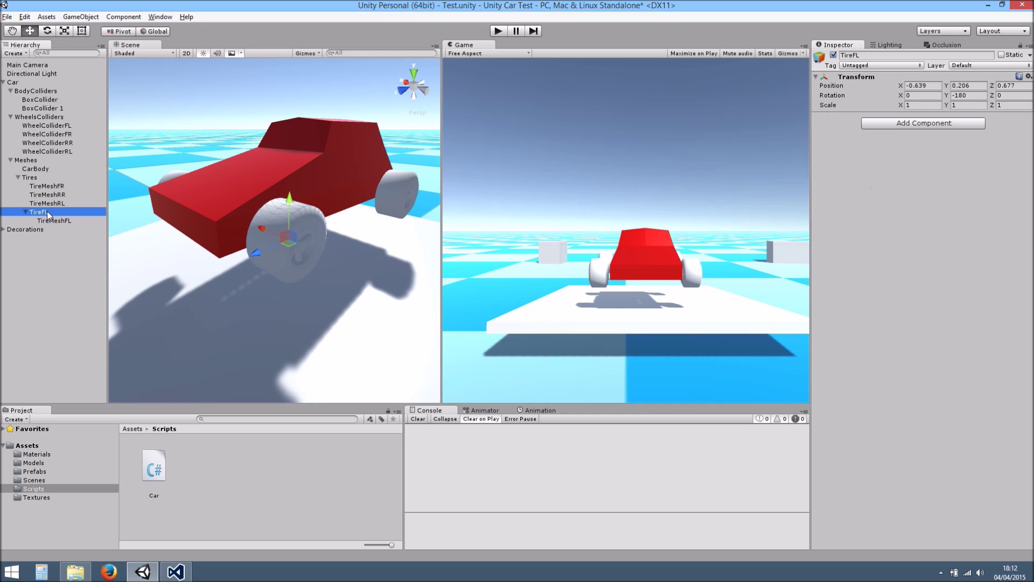
pyautogui.click(967, 94)
pyautogui.write('0')
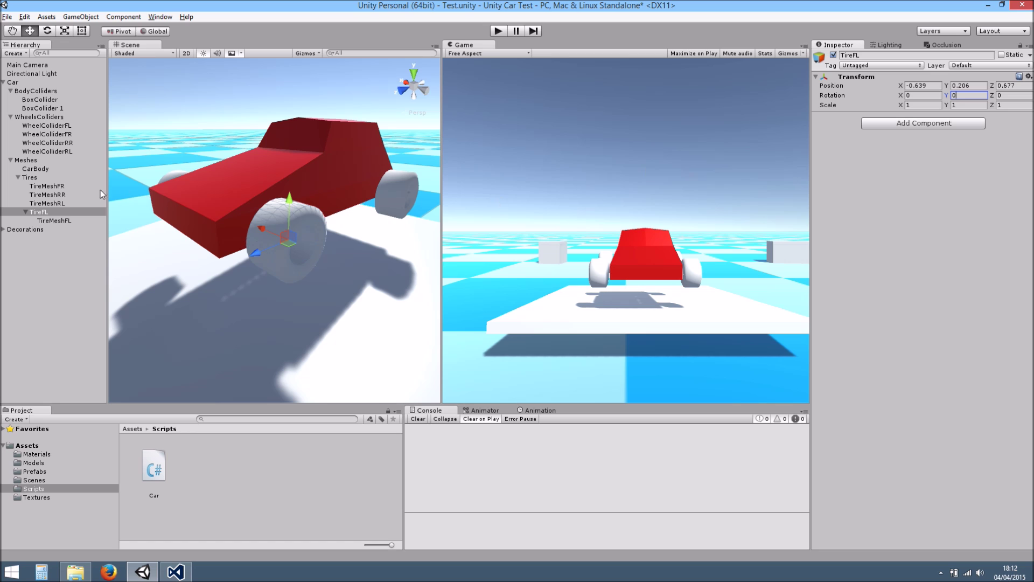
pyautogui.click(54, 220)
pyautogui.click(961, 105)
pyautogui.write('180')
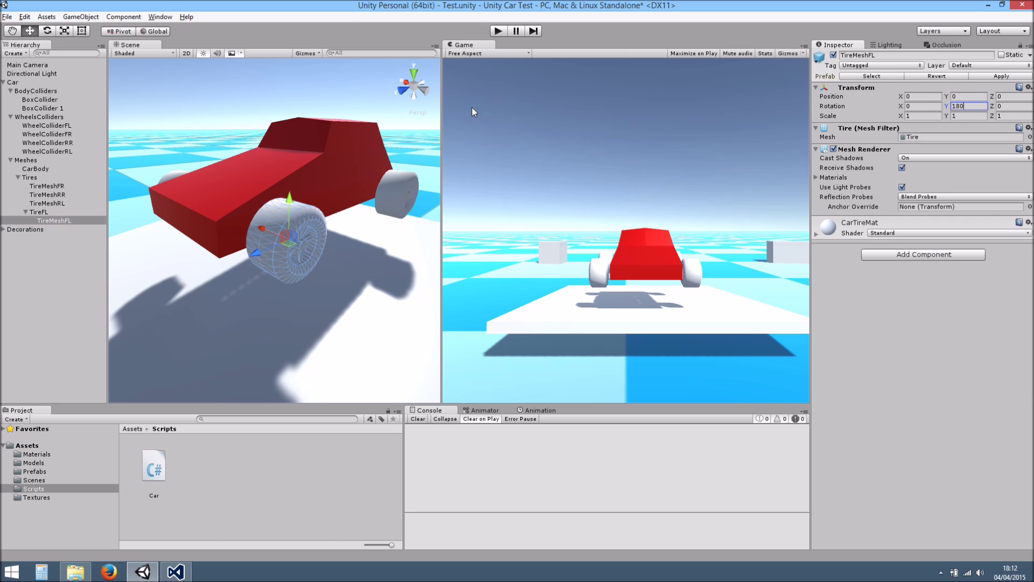
# Play-test the scene, pausing to inspect the front-left tire's position and orientation up close, and stop the game
pyautogui.click(504, 35)
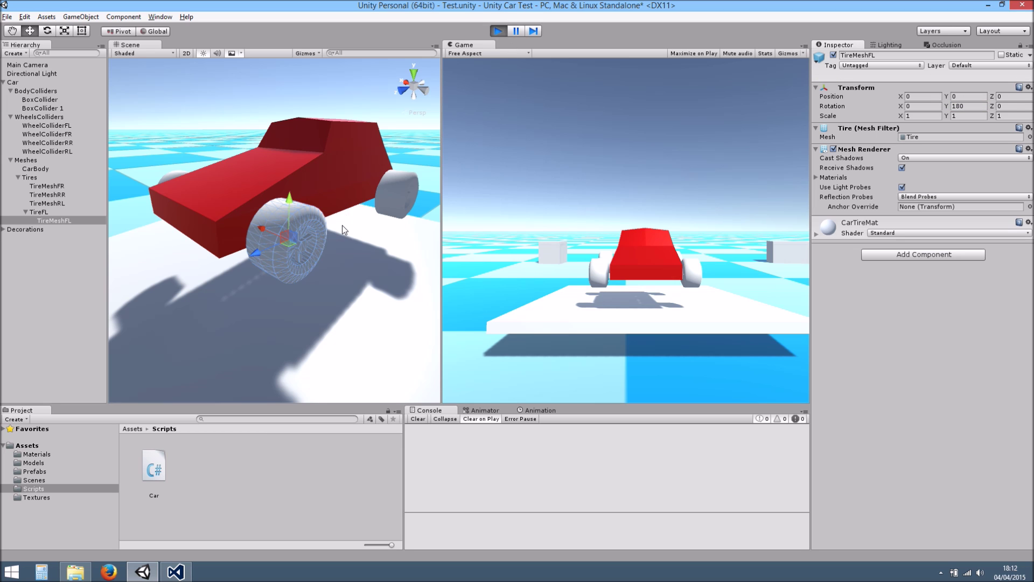
pyautogui.click(515, 33)
pyautogui.moveTo(348, 244); pyautogui.dragTo(390, 176, button='middle')
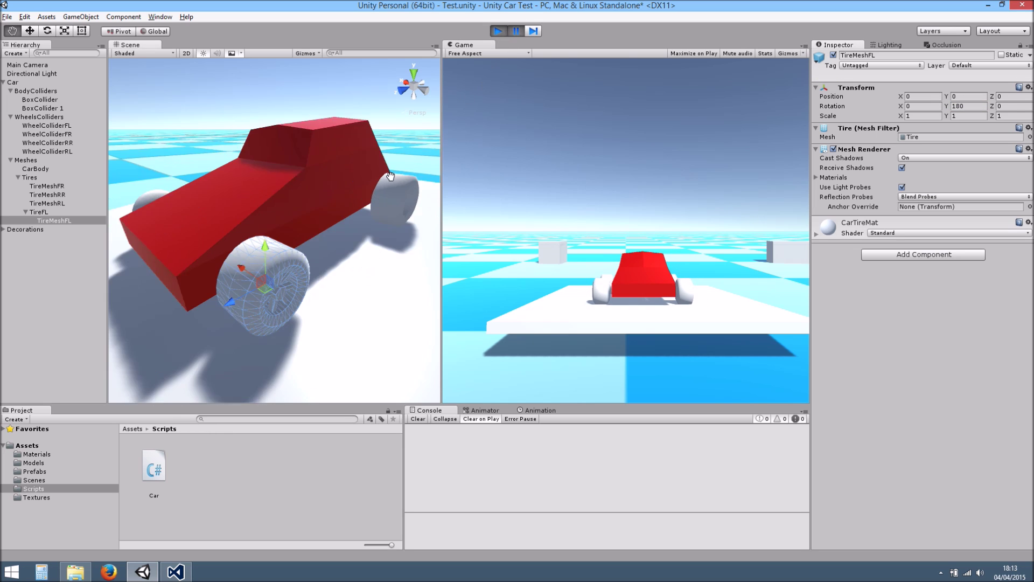
pyautogui.press('f')
pyautogui.keyDown('alt'); pyautogui.moveTo(347, 261); pyautogui.dragTo(293, 263); pyautogui.keyUp('alt')
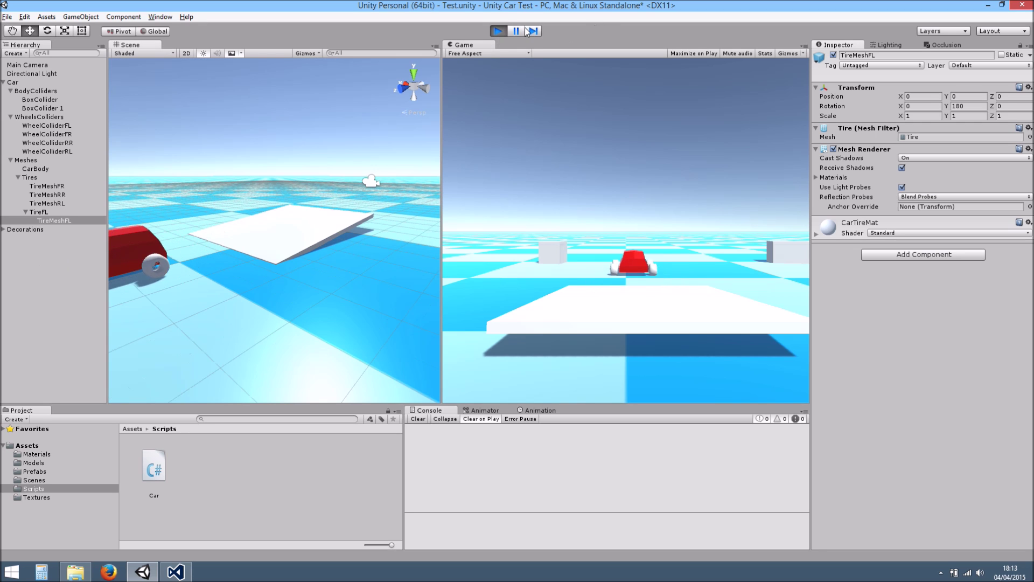
pyautogui.hotkey('ctrl', 'p')
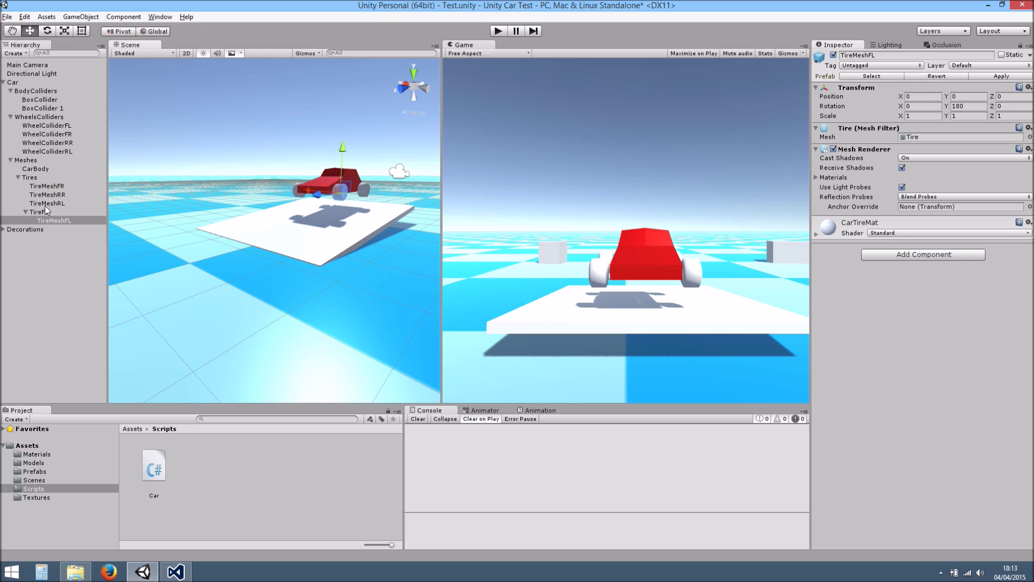
# Create an empty child object under Tires and name it TireFR
pyautogui.keyDown('alt'); pyautogui.moveTo(348, 209); pyautogui.dragTo(135, 248); pyautogui.keyUp('alt')
pyautogui.click(26, 212)
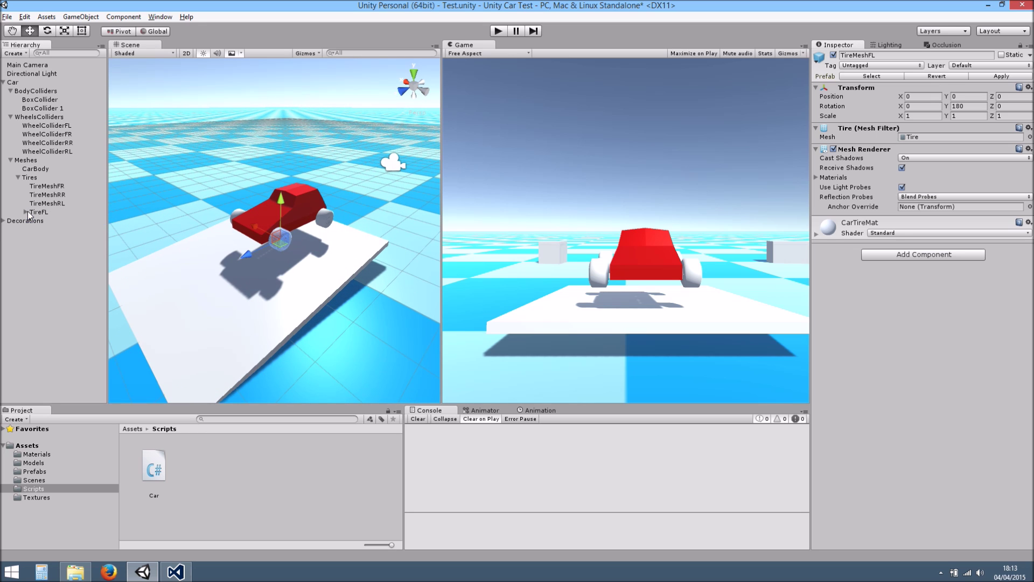
pyautogui.click(33, 177)
pyautogui.rightClick(37, 180)
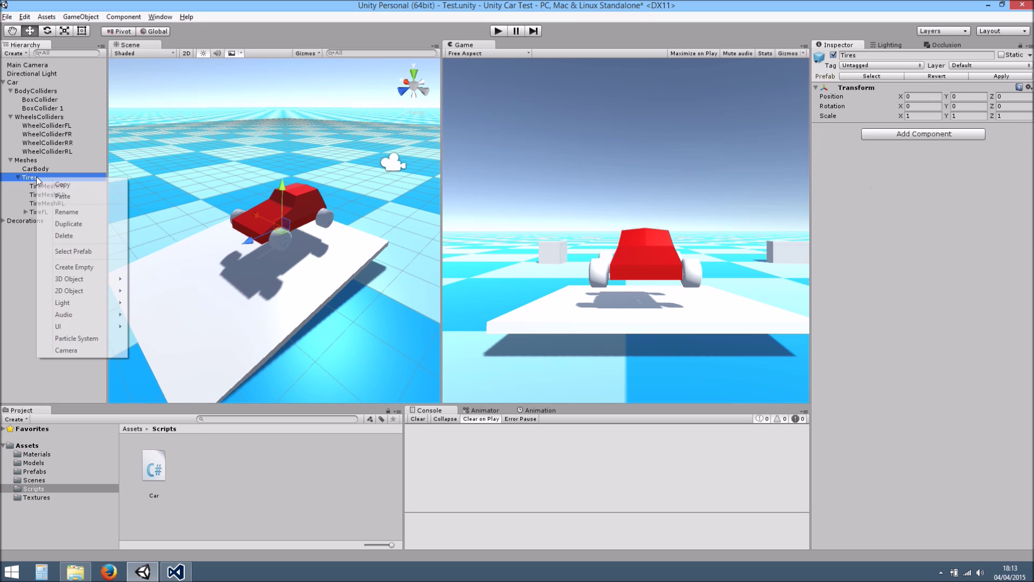
pyautogui.click(75, 267)
pyautogui.write('Ti')
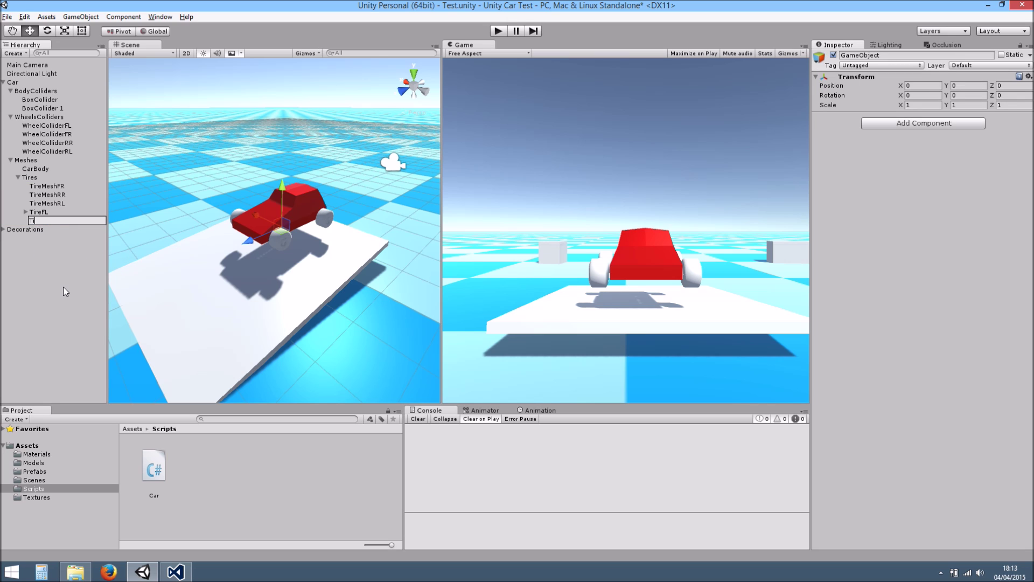
pyautogui.write('reFR')
pyautogui.press('Return')
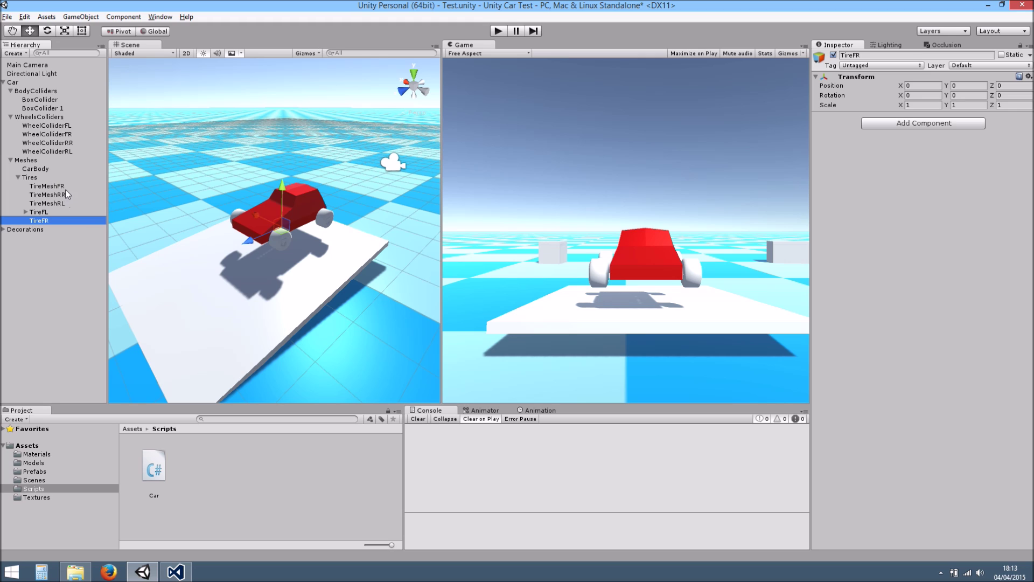
# Make TireMeshFR a child of the TireFR object
pyautogui.moveTo(66, 188); pyautogui.dragTo(46, 219)
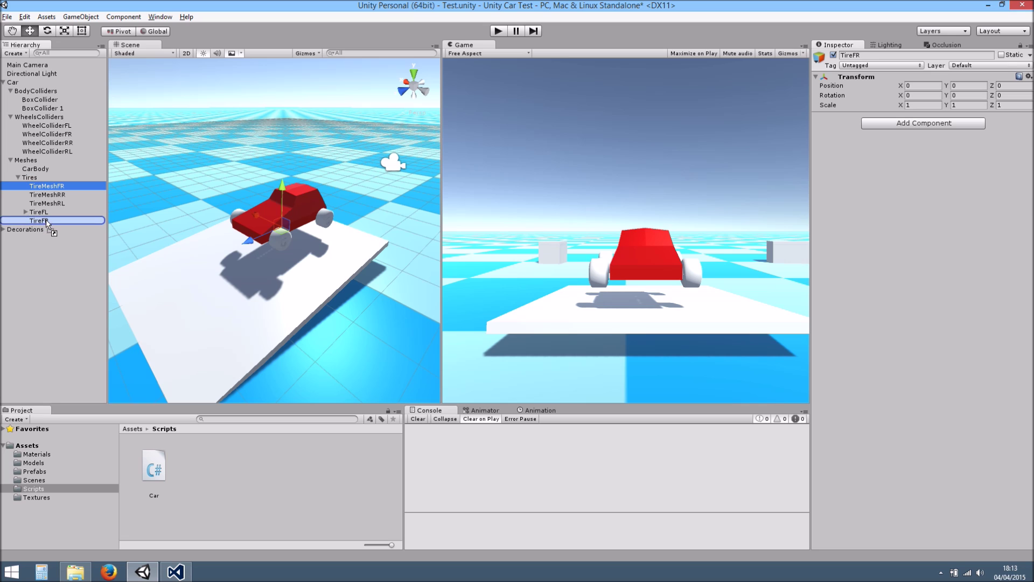
pyautogui.click(25, 212)
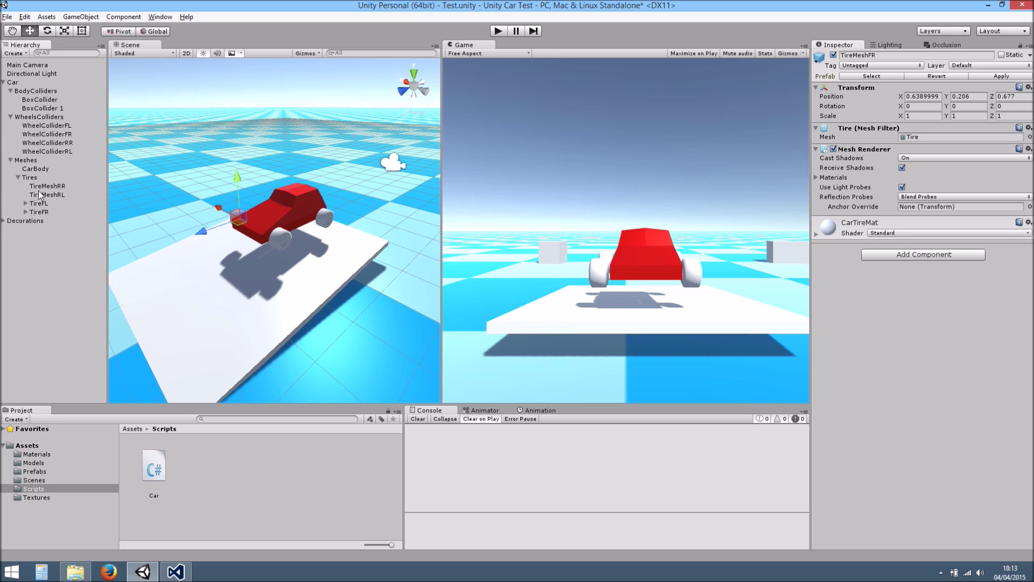
pyautogui.click(39, 212)
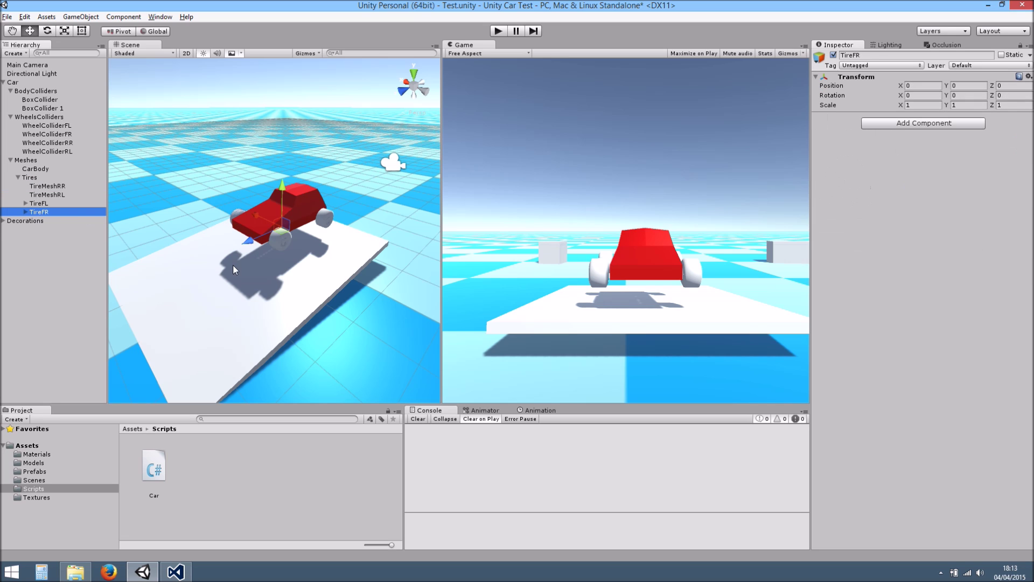
pyautogui.press('f')
pyautogui.keyDown('alt'); pyautogui.moveTo(205, 271); pyautogui.dragTo(386, 274); pyautogui.keyUp('alt')
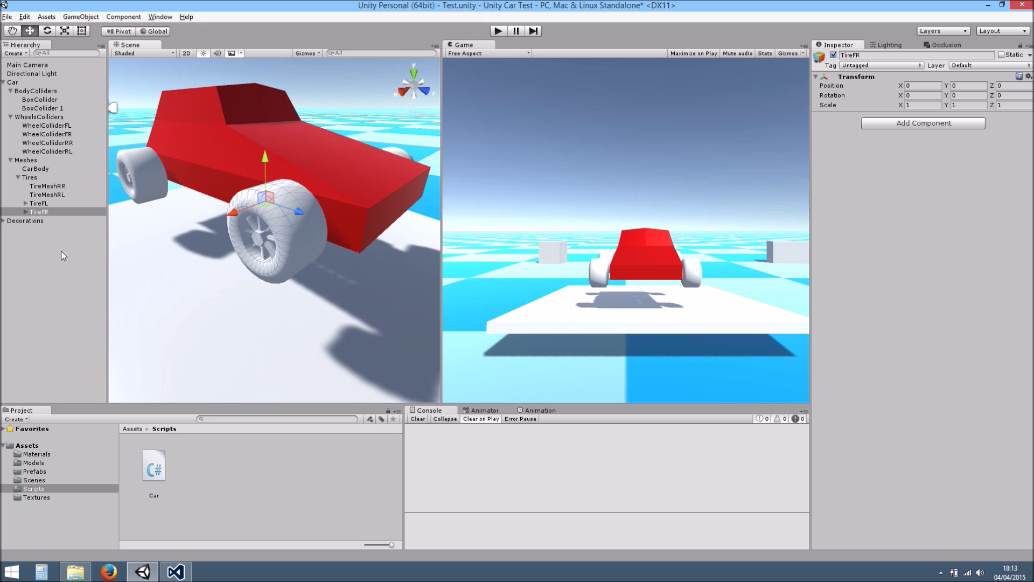
# Copy the Transform values of TireMeshFR onto its parent TireFR
pyautogui.click(26, 212)
pyautogui.click(52, 220)
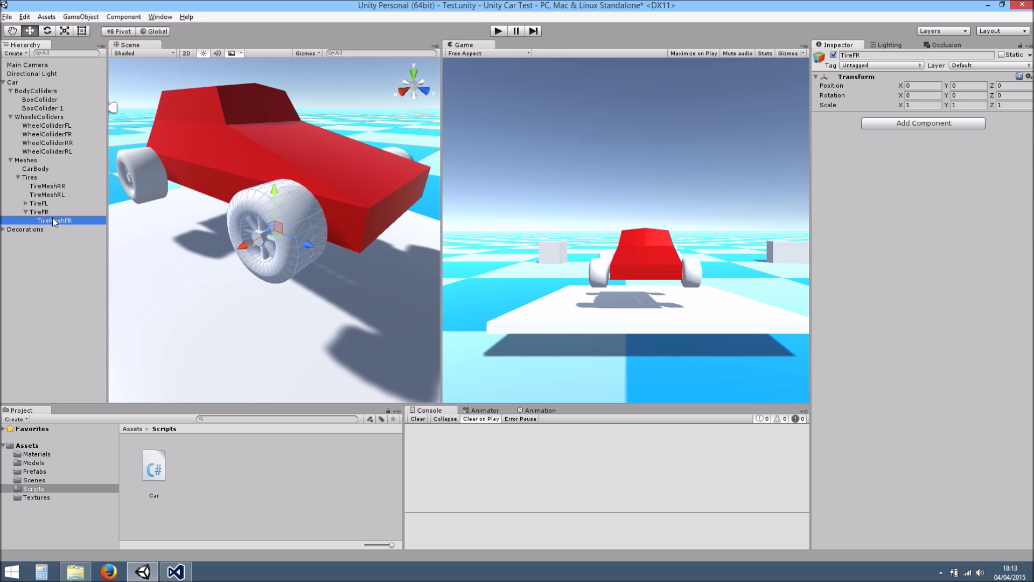
pyautogui.click(1029, 87)
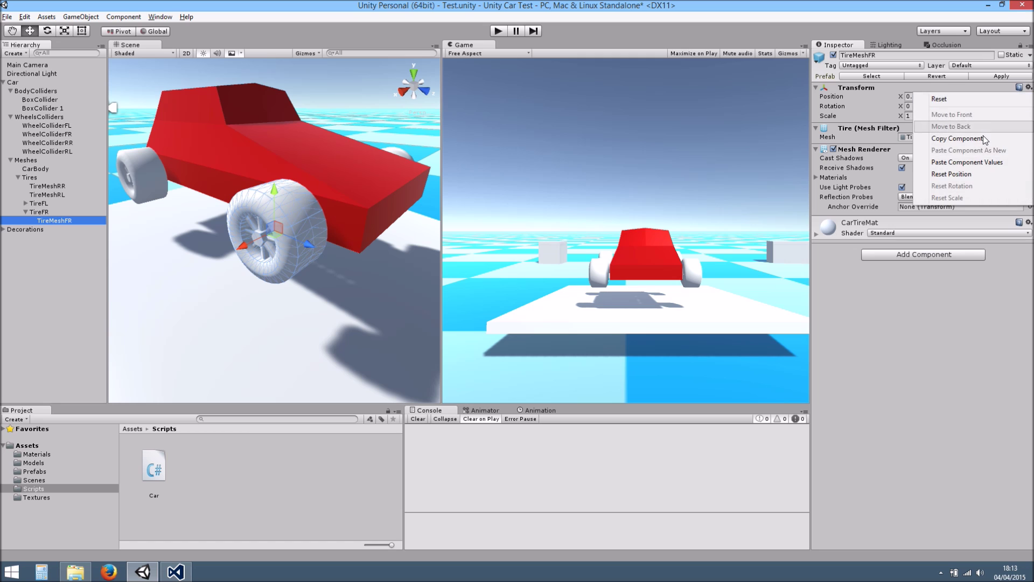
pyautogui.click(958, 138)
pyautogui.click(44, 213)
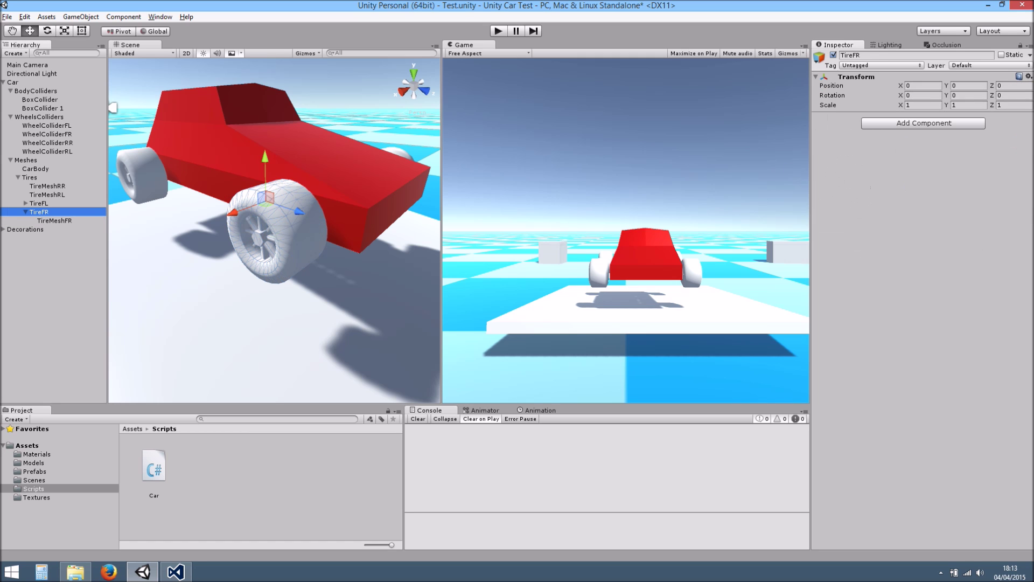
pyautogui.click(1029, 77)
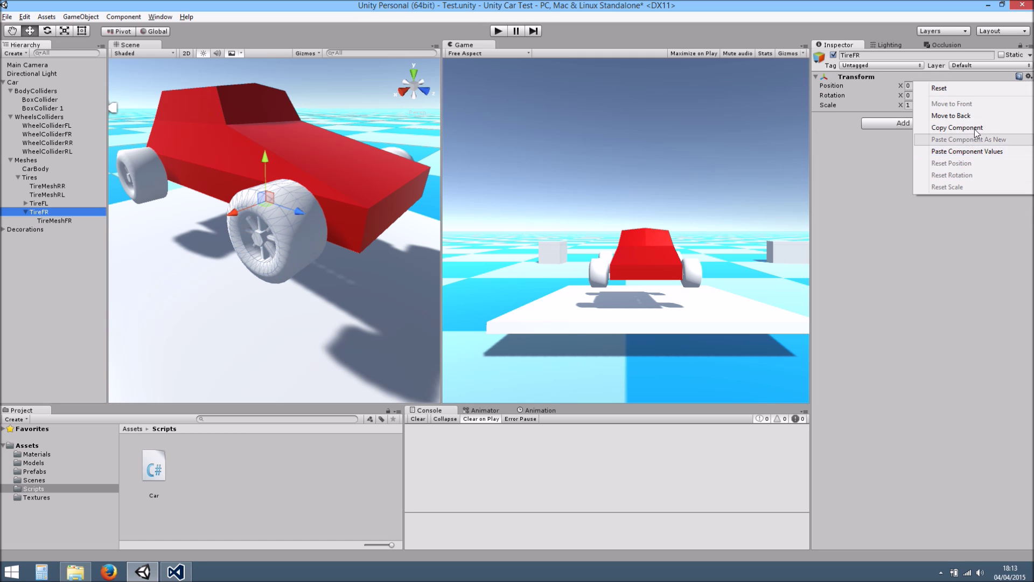
pyautogui.click(979, 152)
# Reset the Transform of TireMeshFR inside its TireFR parent
pyautogui.click(48, 221)
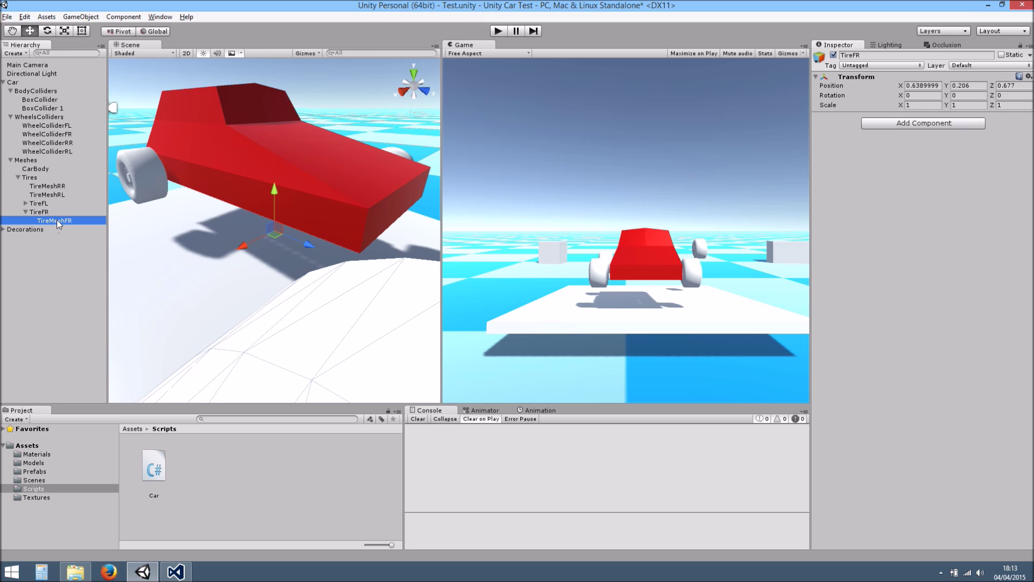
pyautogui.click(1029, 87)
pyautogui.click(989, 100)
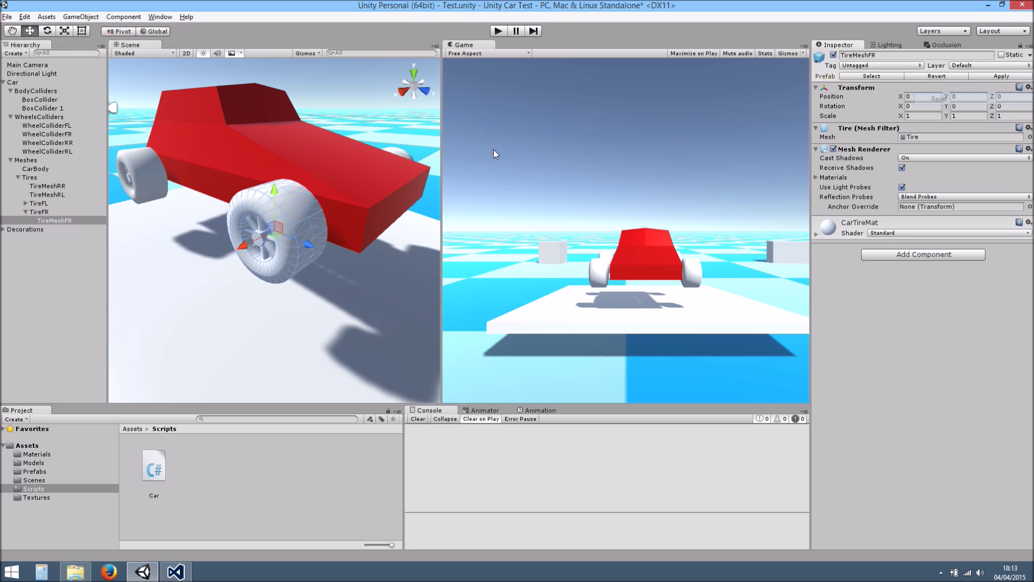
pyautogui.click(25, 211)
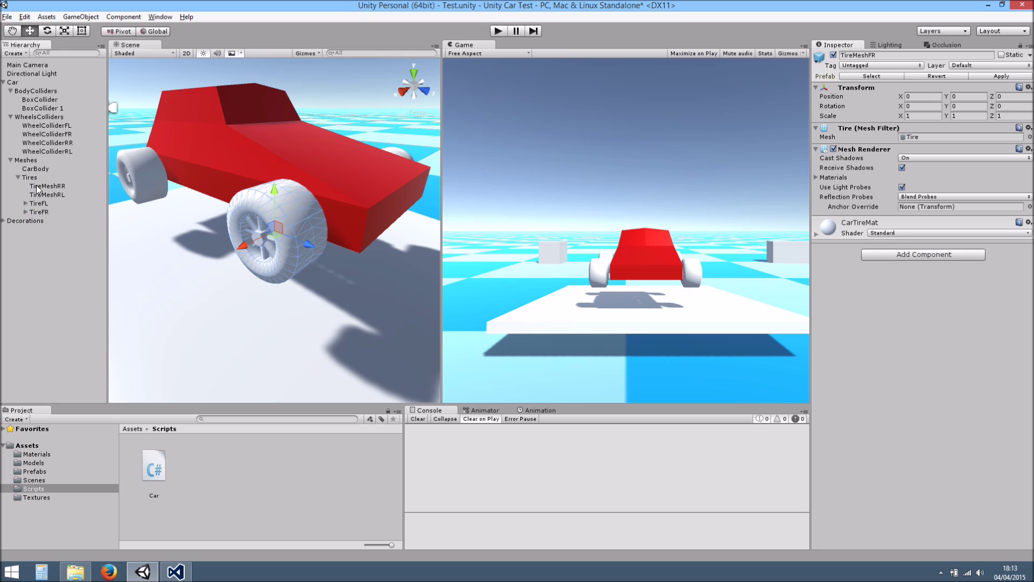
# Play-test the scene, viewing the car's tires from several sides, and stop the game
pyautogui.click(34, 177)
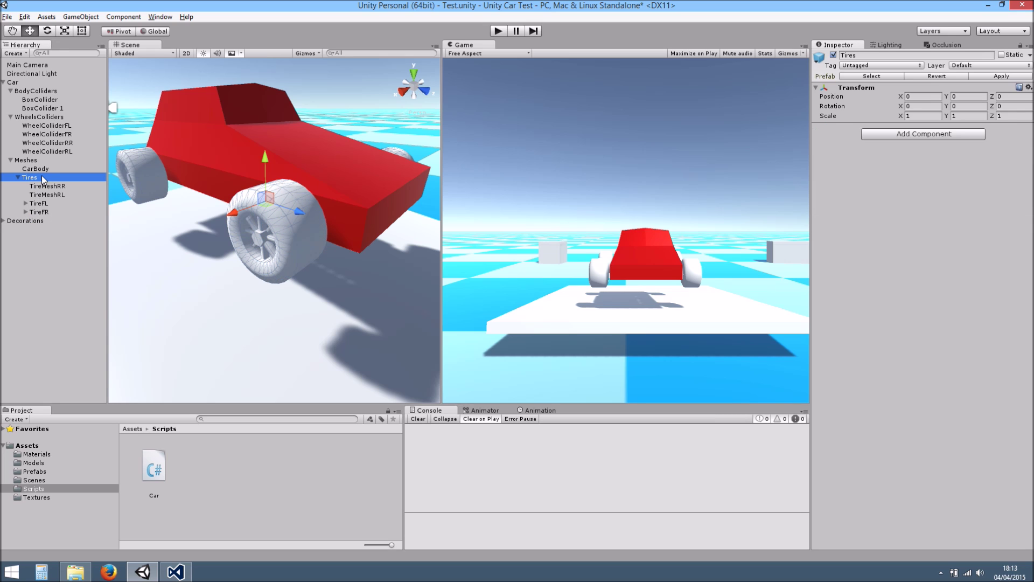
pyautogui.keyDown('alt'); pyautogui.moveTo(360, 184); pyautogui.dragTo(360, 191); pyautogui.keyUp('alt')
pyautogui.moveTo(360, 192); pyautogui.dragTo(361, 191, button='middle')
pyautogui.keyDown('alt'); pyautogui.moveTo(361, 191); pyautogui.dragTo(272, 181); pyautogui.keyUp('alt')
pyautogui.moveTo(345, 239); pyautogui.dragTo(324, 243, button='middle')
pyautogui.click(497, 30)
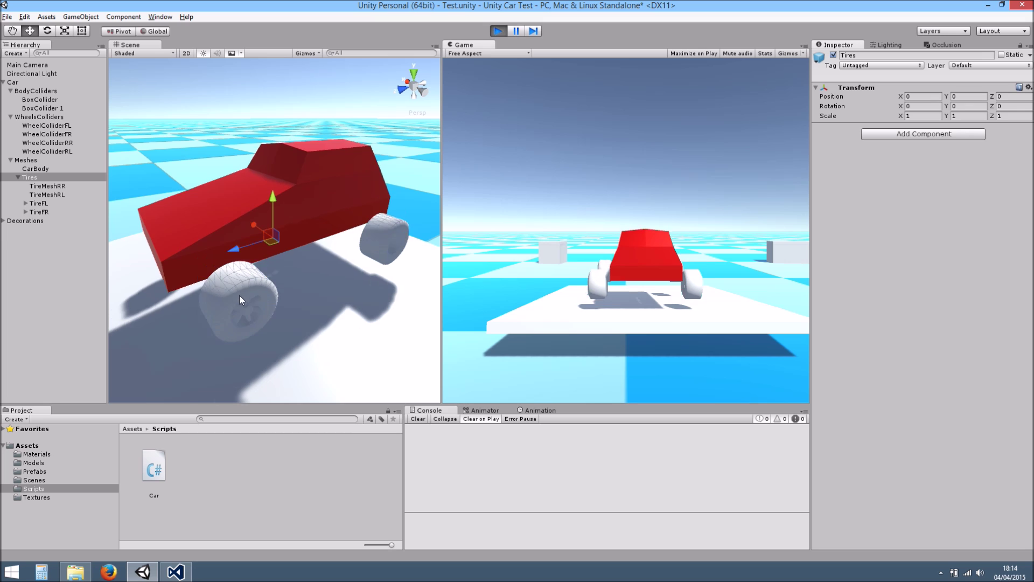
pyautogui.keyDown('alt'); pyautogui.moveTo(261, 309); pyautogui.dragTo(178, 306); pyautogui.keyUp('alt')
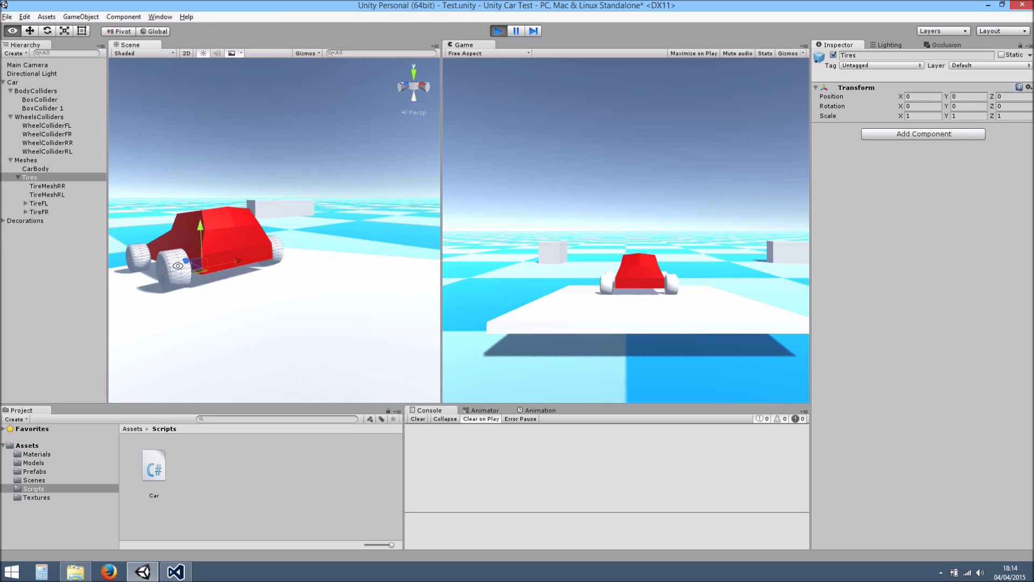
pyautogui.click(497, 30)
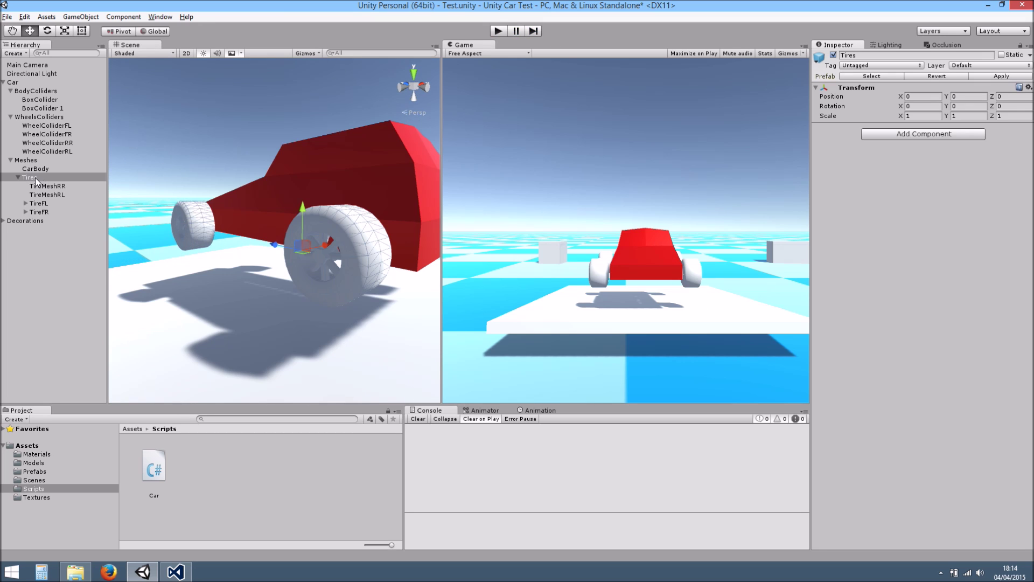
# Create an empty child object named TireRR under Tires and make TireMeshRR its child
pyautogui.click(34, 177)
pyautogui.rightClick(41, 178)
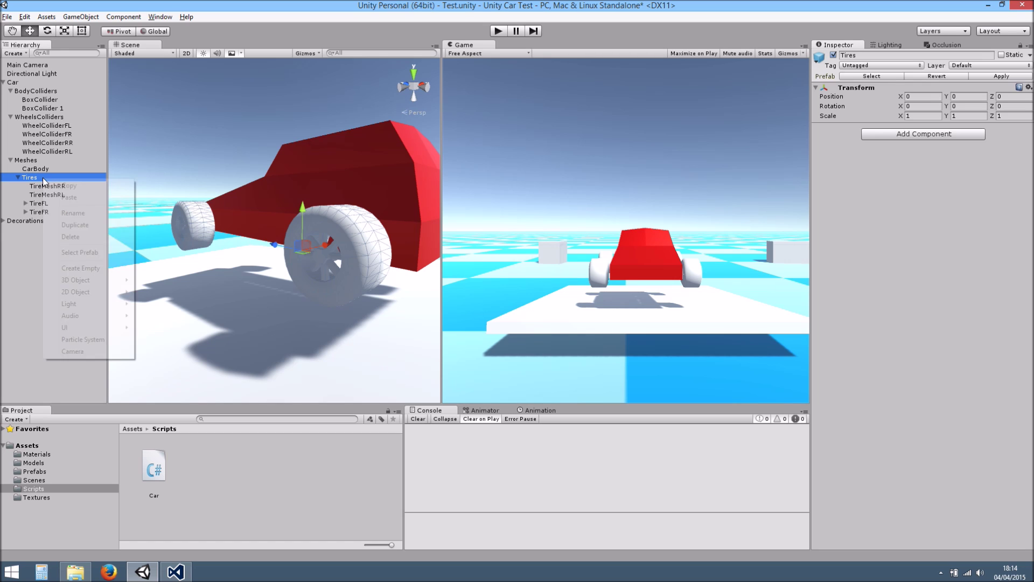
pyautogui.click(81, 268)
pyautogui.write('Tire')
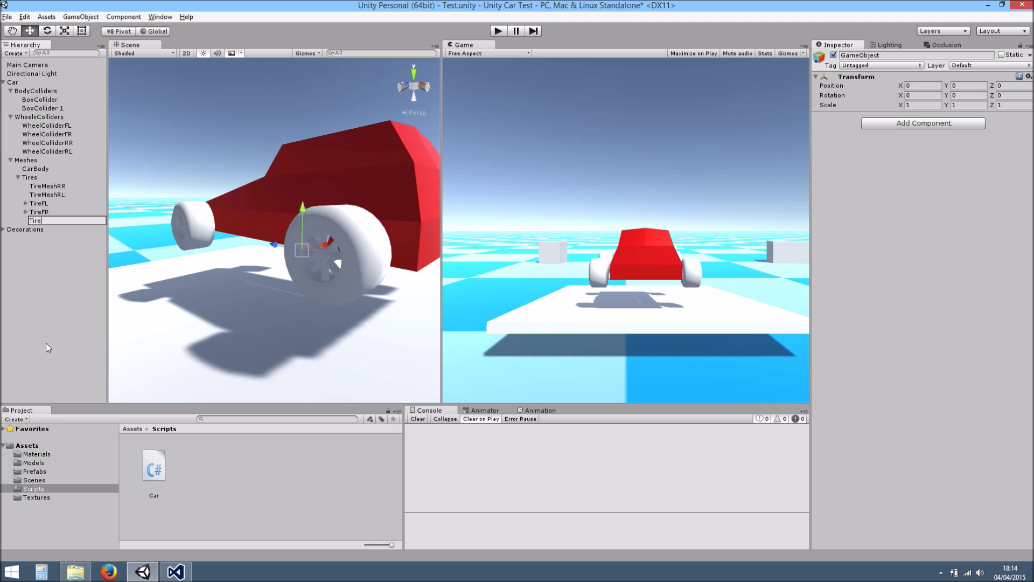
pyautogui.write('RR')
pyautogui.press('Return')
pyautogui.moveTo(57, 188); pyautogui.dragTo(53, 221)
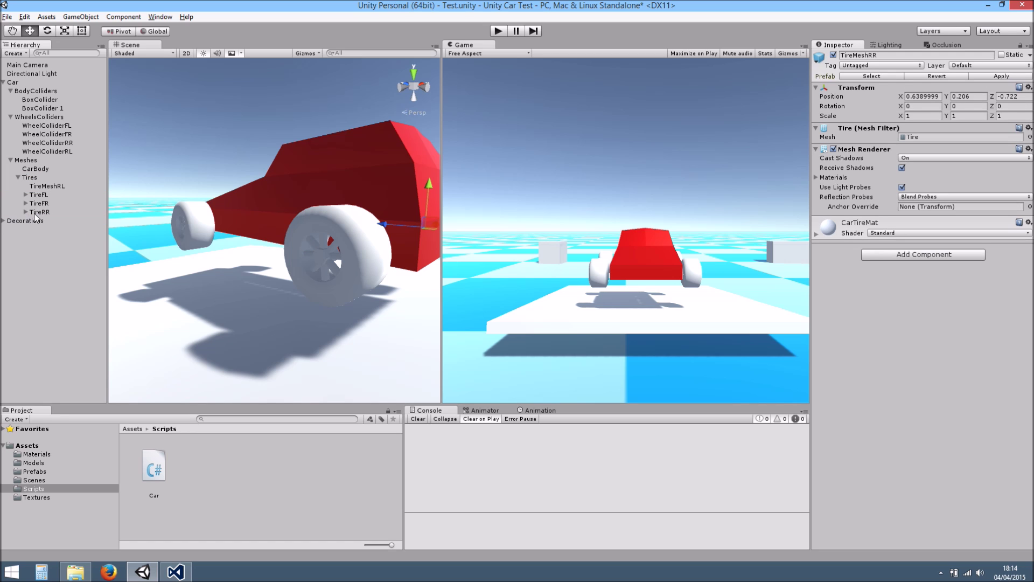
# Copy the Transform values of TireMeshRR onto its parent TireRR
pyautogui.click(37, 213)
pyautogui.click(51, 222)
pyautogui.keyDown('alt'); pyautogui.moveTo(301, 213); pyautogui.dragTo(270, 246); pyautogui.keyUp('alt')
pyautogui.press('f')
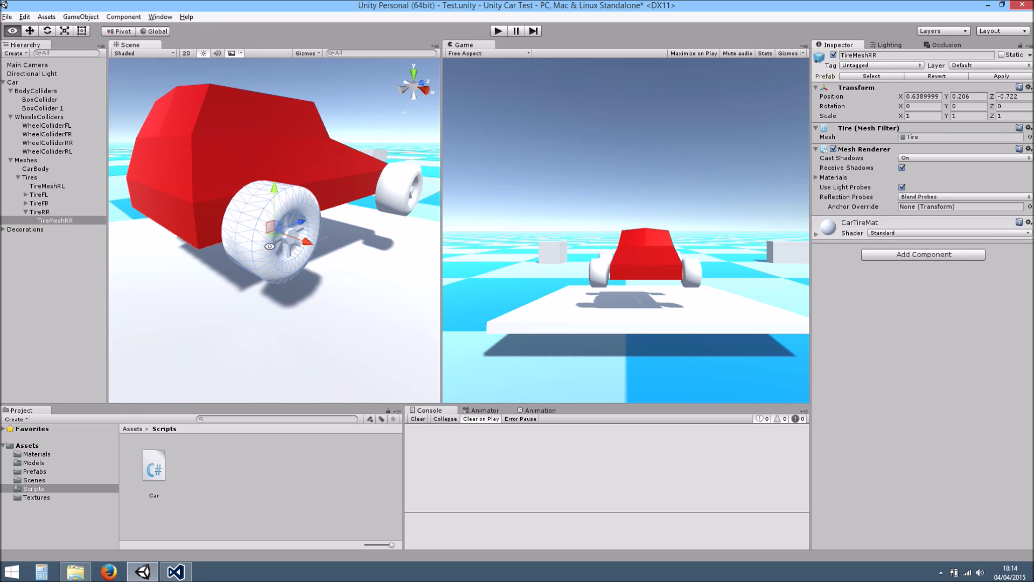
pyautogui.click(1029, 87)
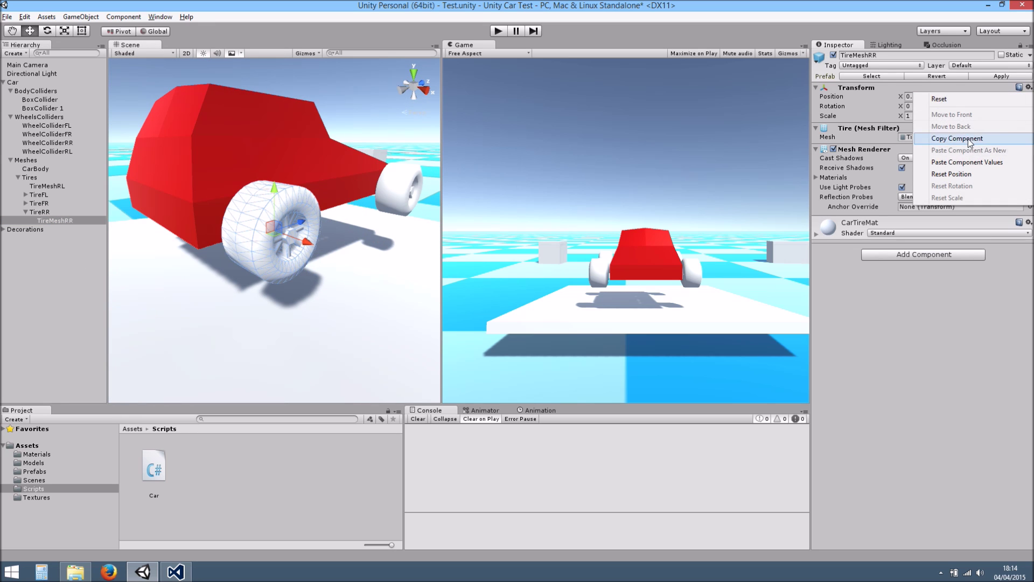
pyautogui.click(957, 138)
pyautogui.click(1028, 76)
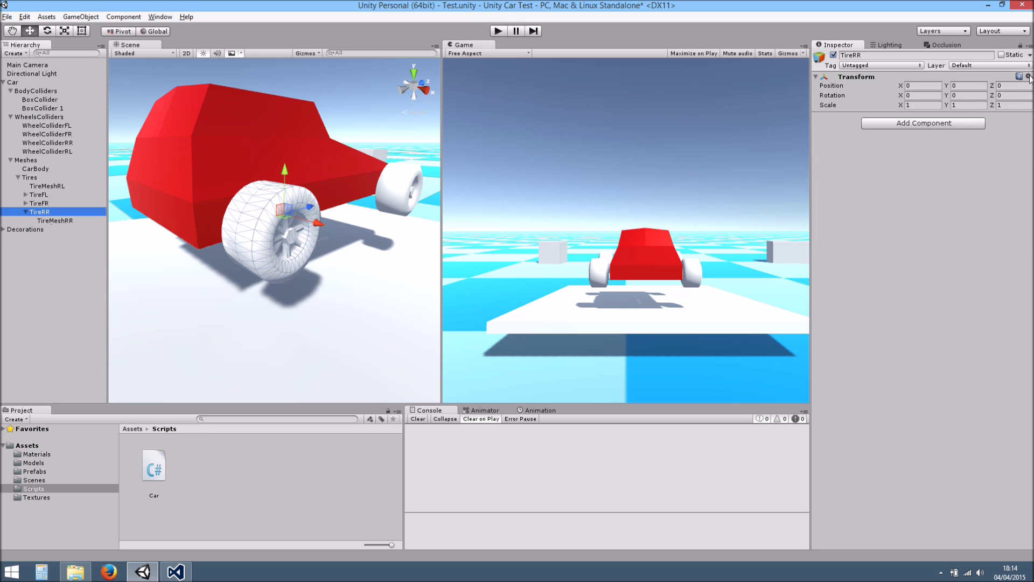
pyautogui.click(964, 153)
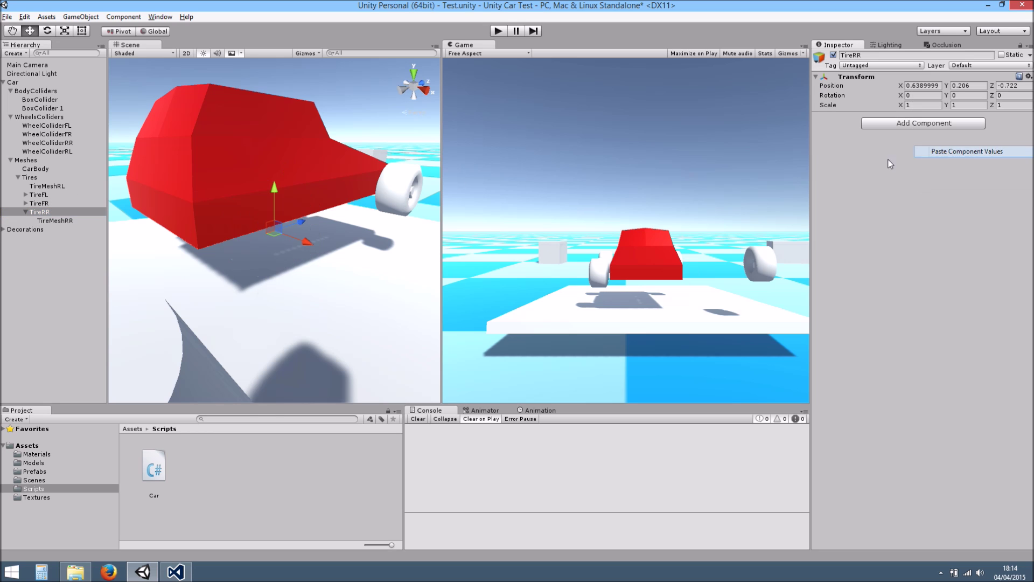
# Reset the Transform of TireMeshRR inside its TireRR parent
pyautogui.click(86, 221)
pyautogui.click(1029, 88)
pyautogui.click(876, 99)
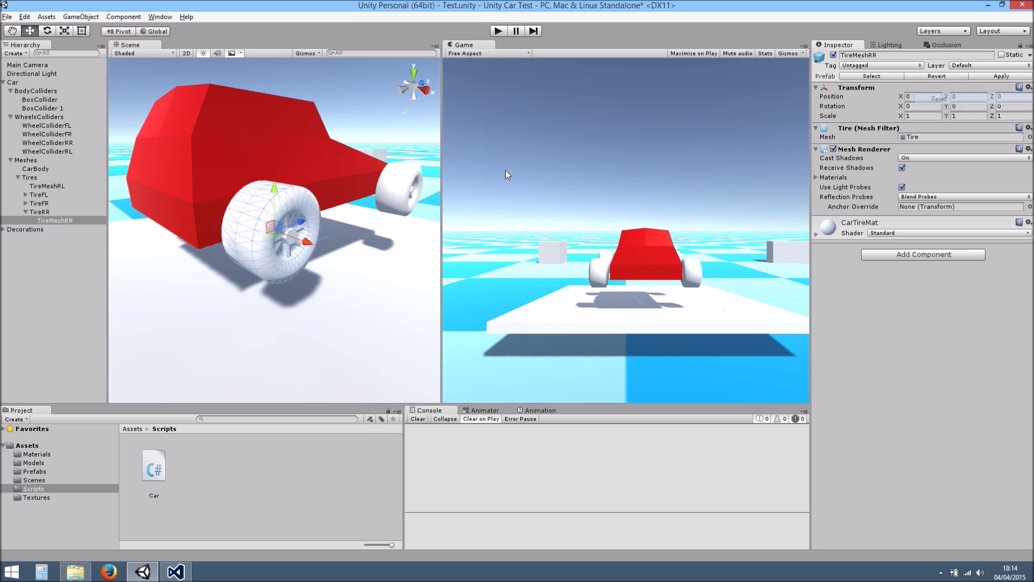
pyautogui.keyDown('alt'); pyautogui.moveTo(223, 248); pyautogui.dragTo(345, 267); pyautogui.keyUp('alt')
pyautogui.scroll(-5, 367, 270)
pyautogui.click(25, 212)
# Create an empty child object named TireRL under Tires and make TireMeshRL its child
pyautogui.rightClick(40, 180)
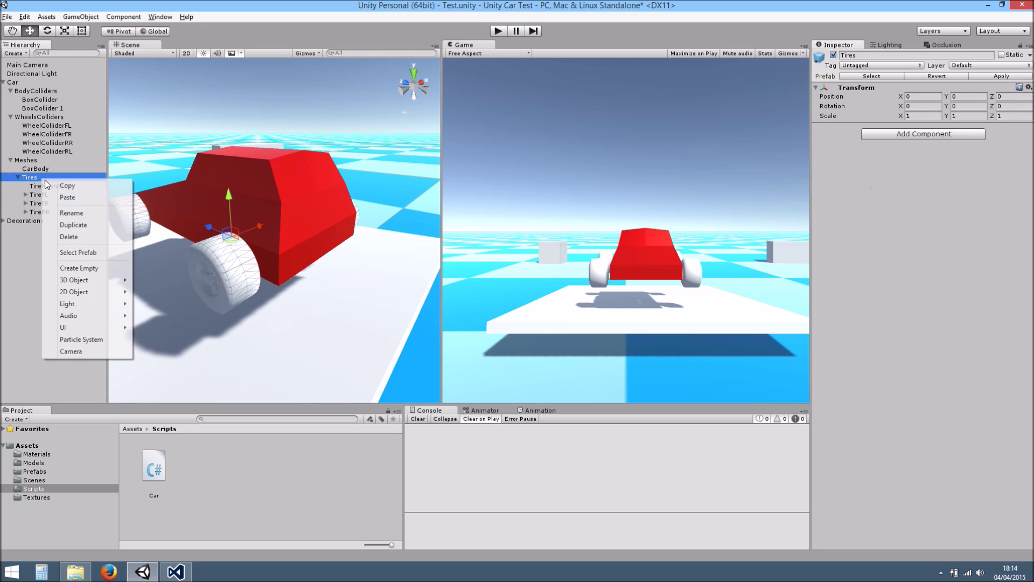
pyautogui.click(79, 268)
pyautogui.write('TireRL')
pyautogui.press('Return')
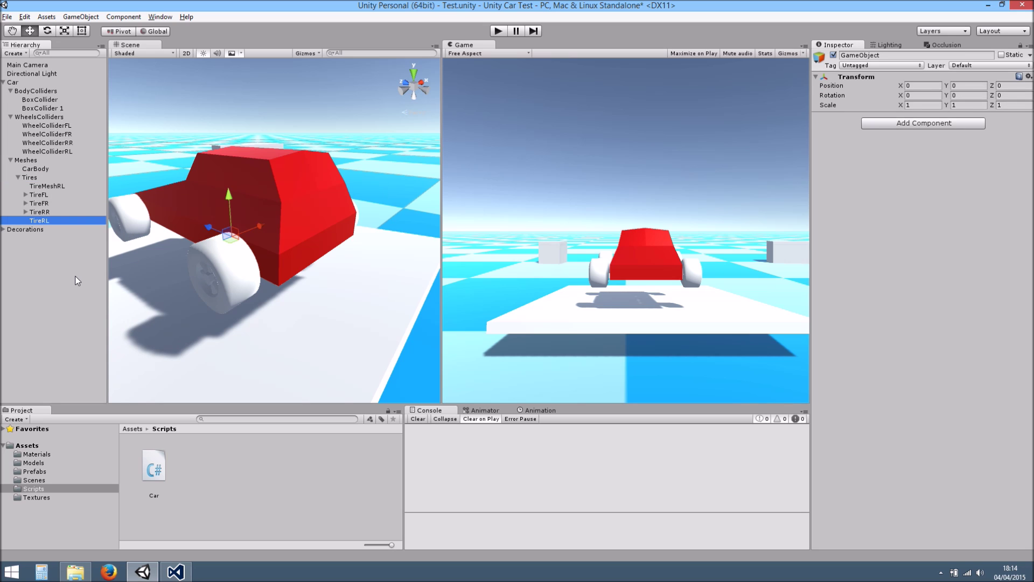
pyautogui.moveTo(59, 186); pyautogui.dragTo(54, 218)
# Copy the Transform values of TireMeshRL onto its parent TireRL
pyautogui.click(1029, 88)
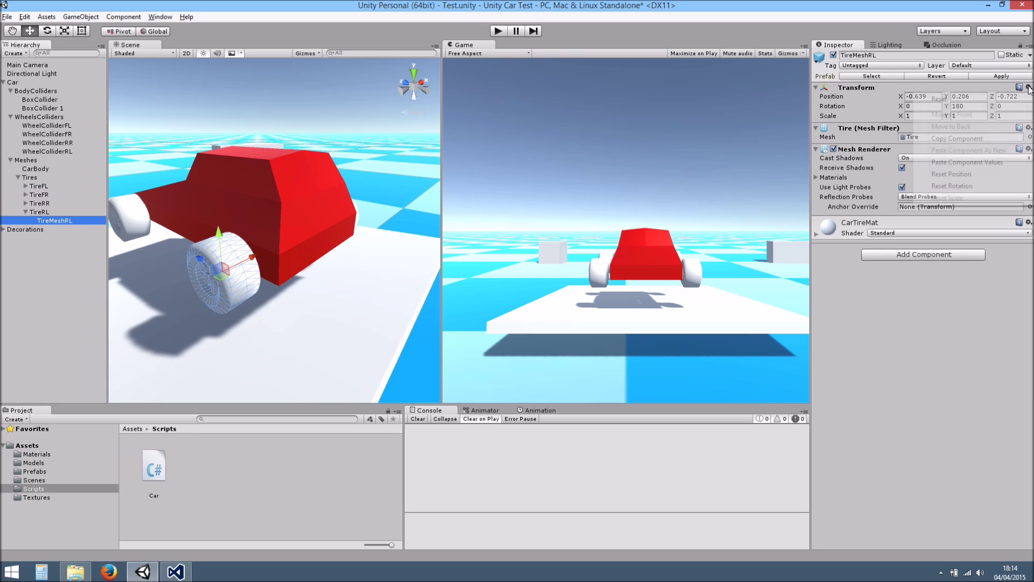
pyautogui.click(975, 139)
pyautogui.click(52, 212)
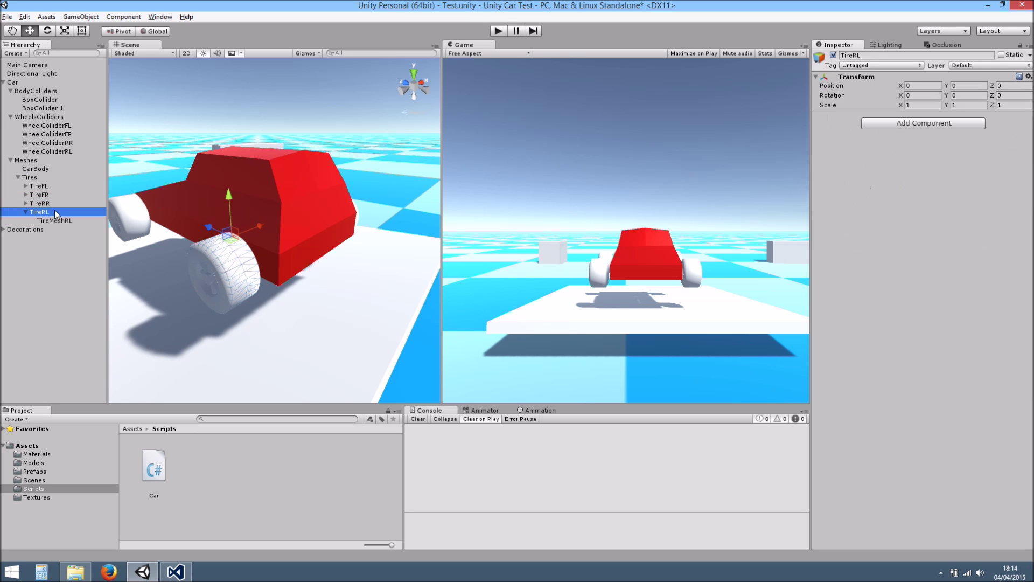
pyautogui.click(1029, 77)
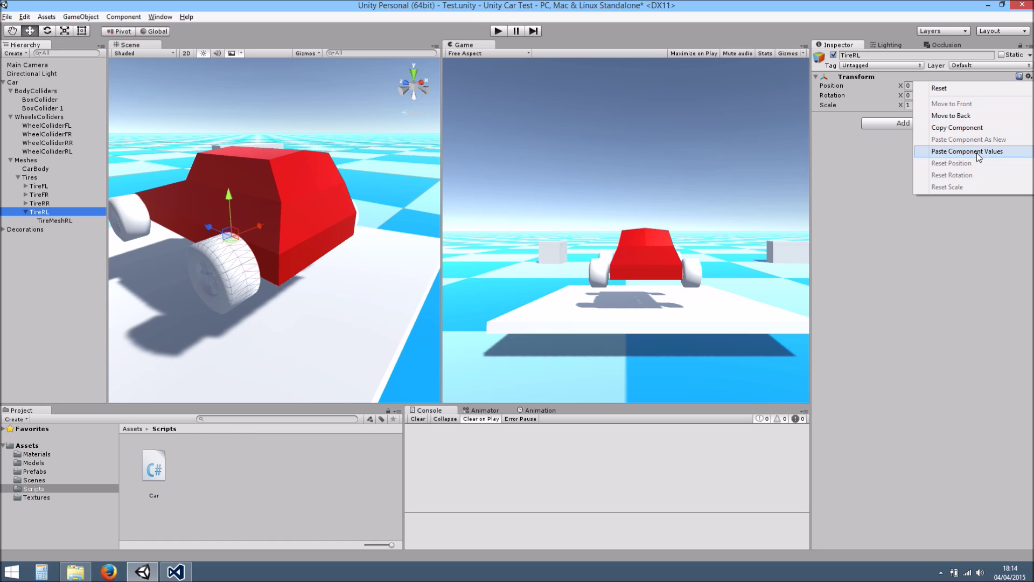
pyautogui.click(979, 151)
# Reset the Transform of TireMeshRL inside its TireRL parent
pyautogui.click(65, 221)
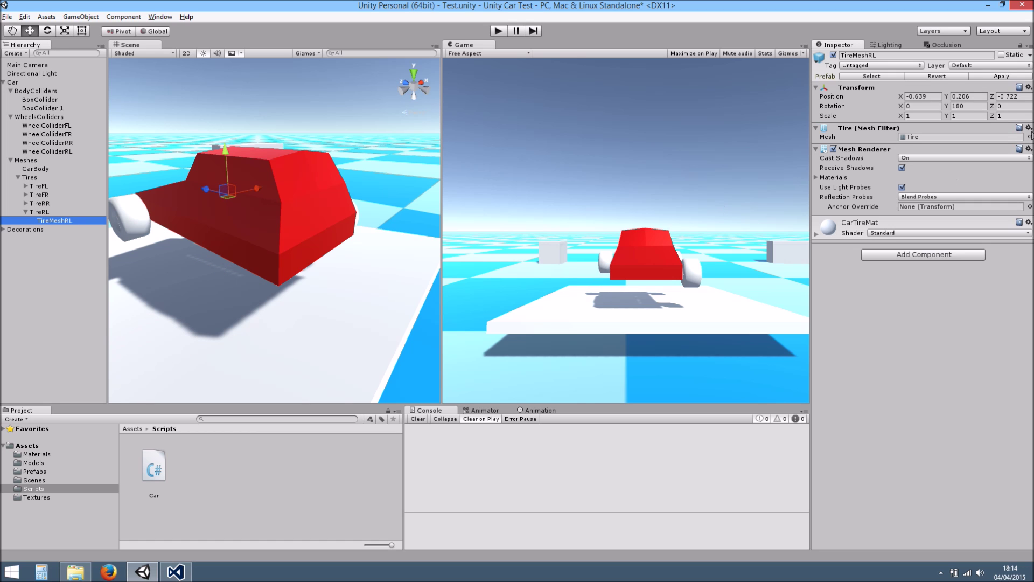
pyautogui.click(1029, 87)
pyautogui.click(932, 96)
pyautogui.keyDown('alt'); pyautogui.moveTo(270, 196); pyautogui.dragTo(343, 241); pyautogui.keyUp('alt')
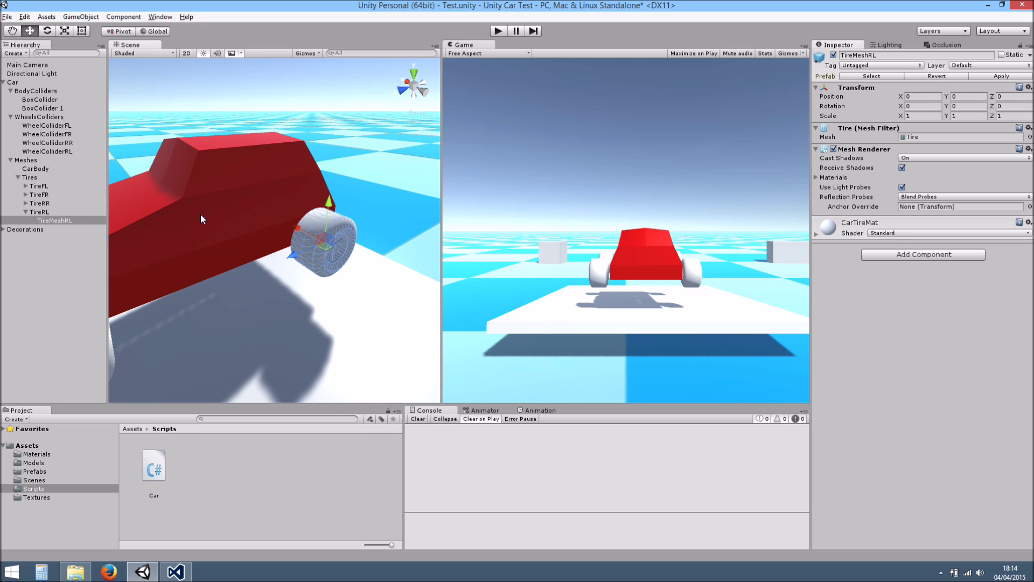
# Move the 180-degree Y rotation from the TireRL parent to its child TireMeshRL
pyautogui.click(39, 212)
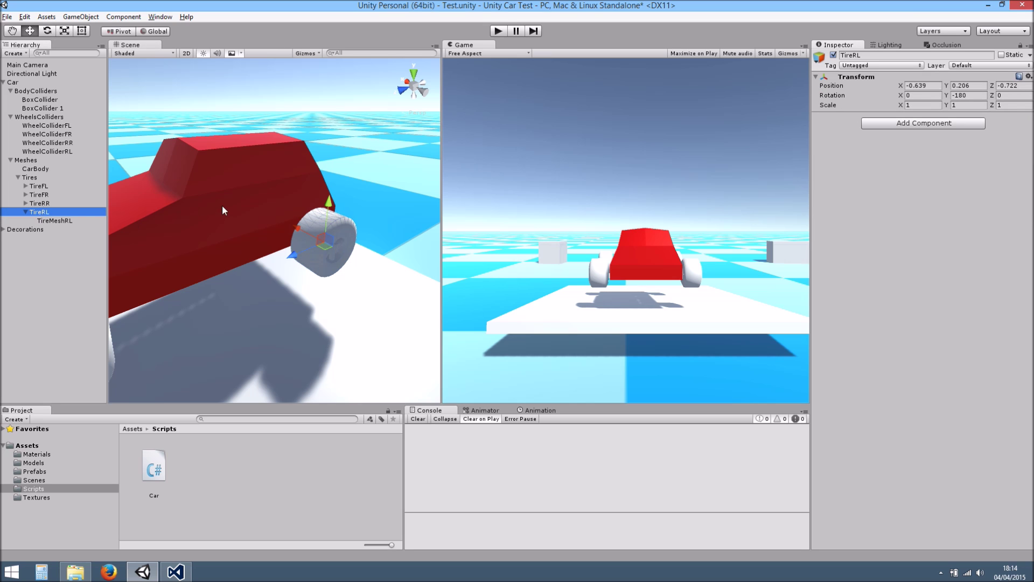
pyautogui.press('f')
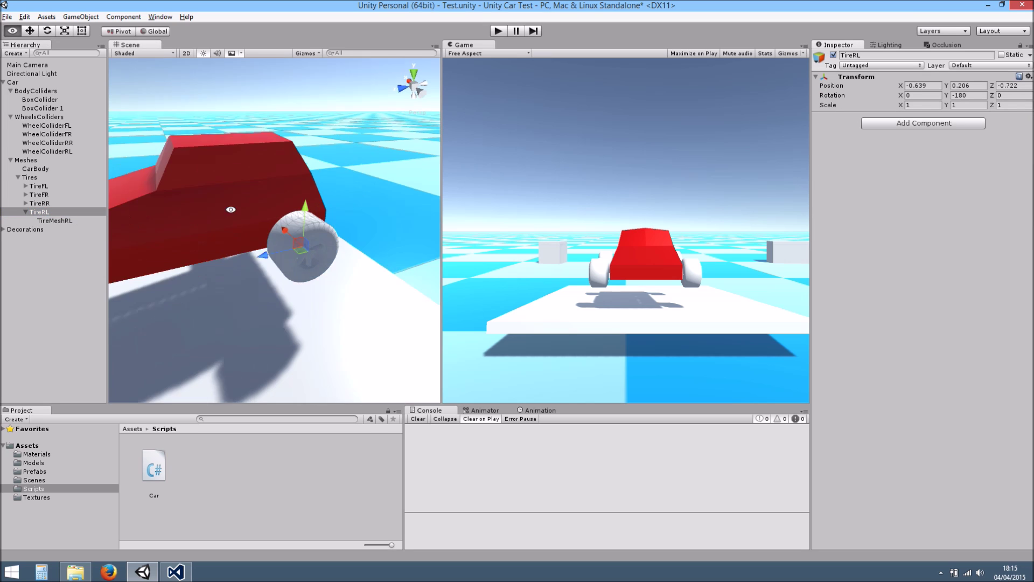
pyautogui.click(962, 96)
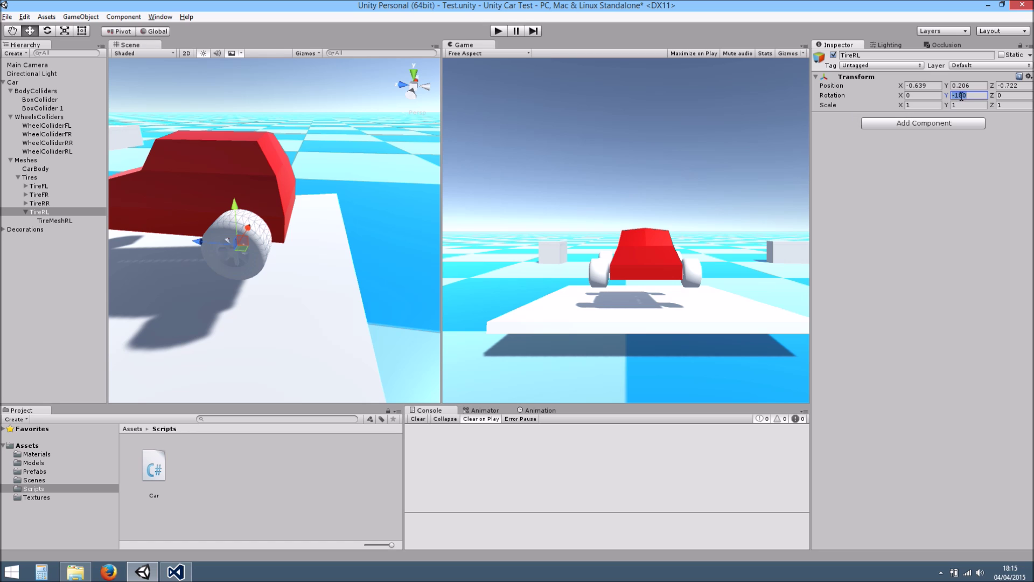
pyautogui.click(76, 221)
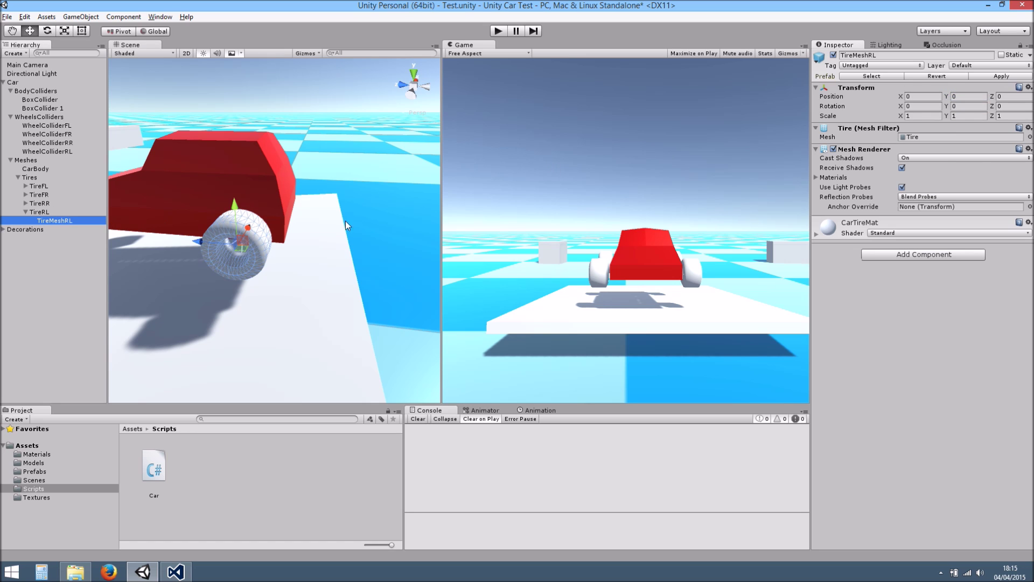
pyautogui.click(975, 106)
pyautogui.write('180')
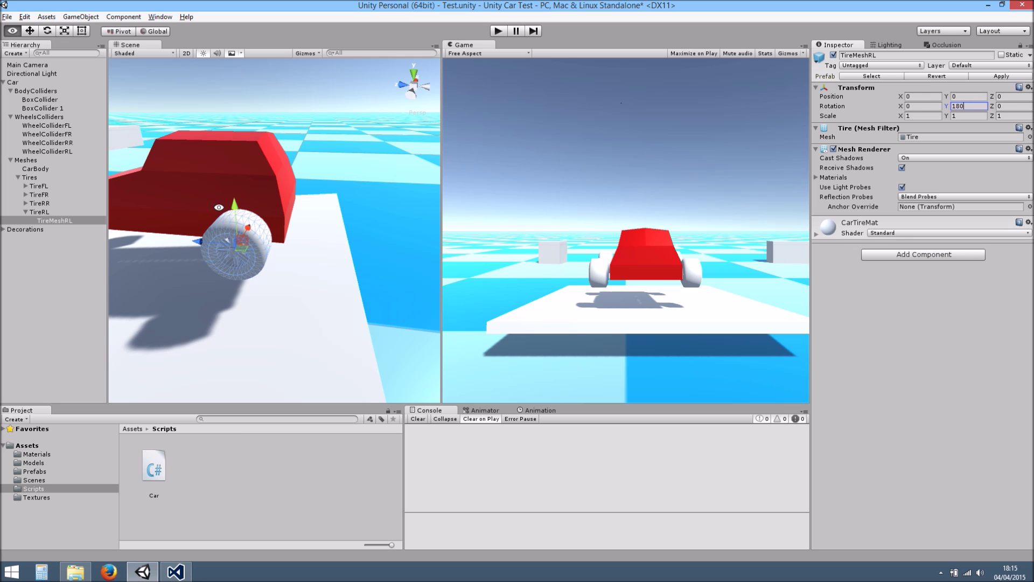
pyautogui.keyDown('alt'); pyautogui.moveTo(219, 207); pyautogui.dragTo(63, 206); pyautogui.keyUp('alt')
pyautogui.click(26, 213)
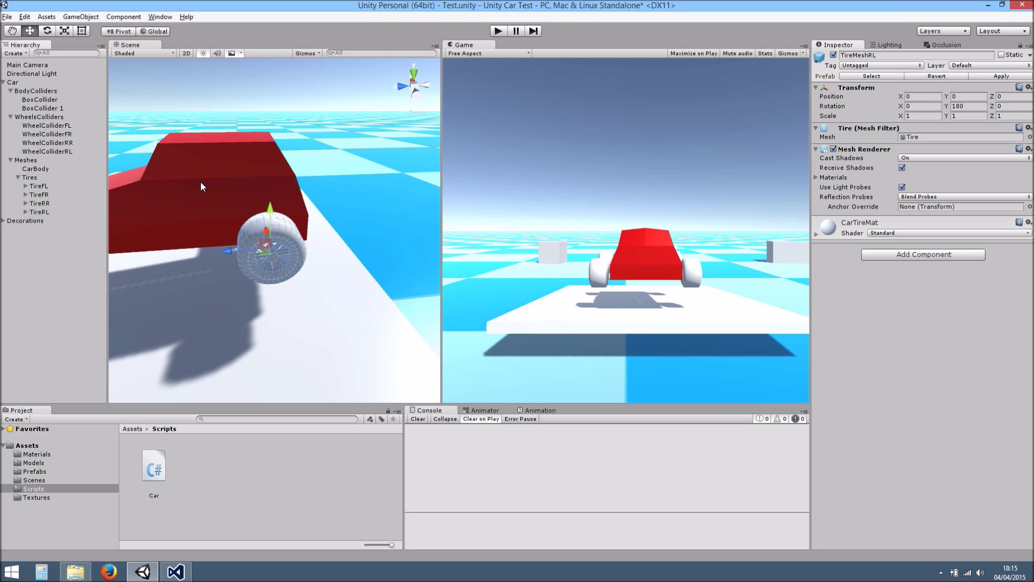
# In the Car script's Tire Meshes array, assign TireFR to Element 1, TireRR to Element 2 and TireRL to Element 3
pyautogui.keyDown('alt'); pyautogui.moveTo(208, 169); pyautogui.dragTo(216, 173); pyautogui.keyUp('alt')
pyautogui.click(21, 84)
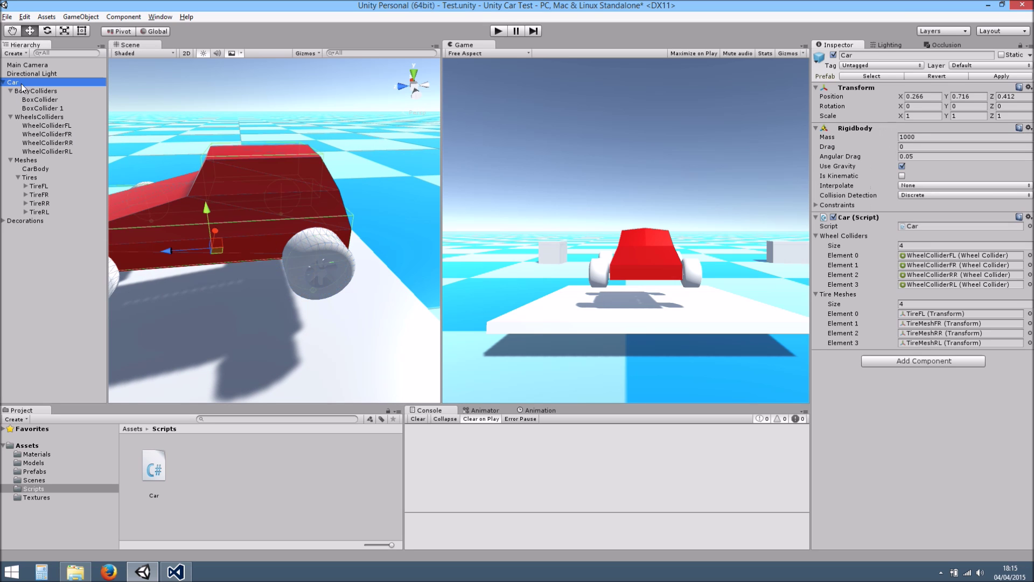
pyautogui.keyDown('alt'); pyautogui.moveTo(337, 274); pyautogui.dragTo(351, 281); pyautogui.keyUp('alt')
pyautogui.moveTo(351, 281); pyautogui.dragTo(279, 290, button='middle')
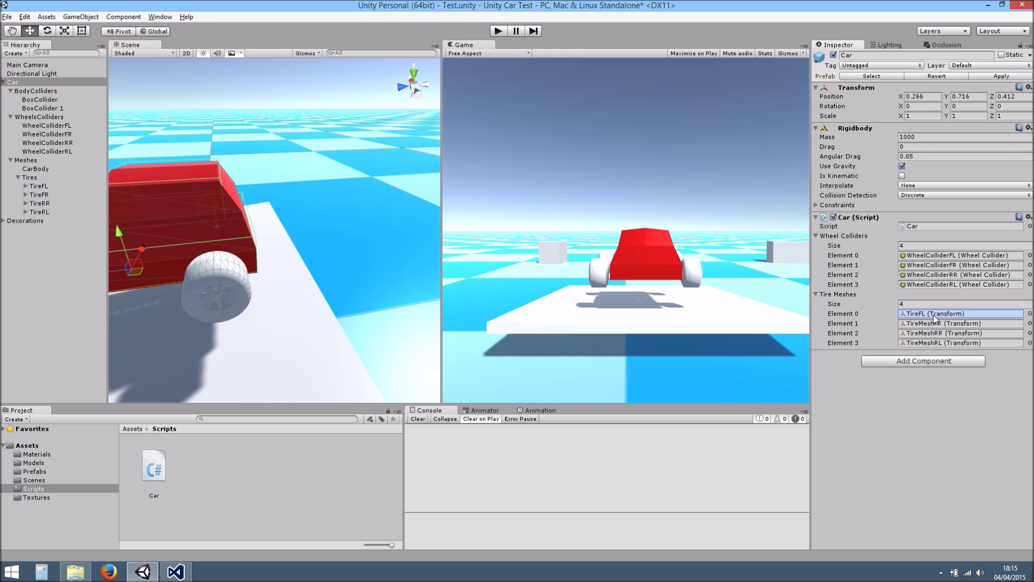
pyautogui.moveTo(51, 195); pyautogui.dragTo(959, 323)
pyautogui.moveTo(40, 203); pyautogui.dragTo(943, 336)
pyautogui.moveTo(47, 215); pyautogui.dragTo(916, 342)
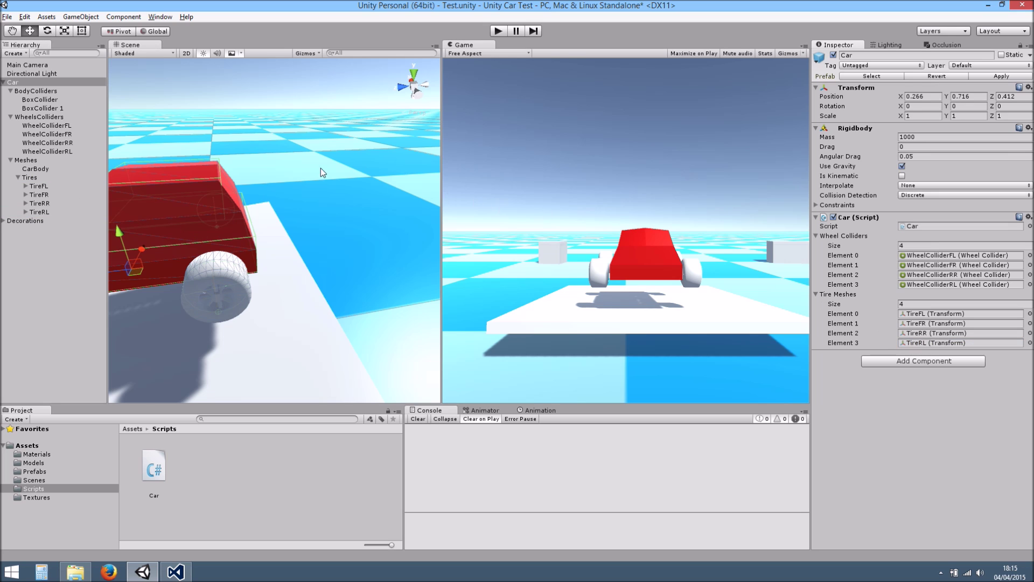
# Apply the Car object's changes to its prefab
pyautogui.click(30, 82)
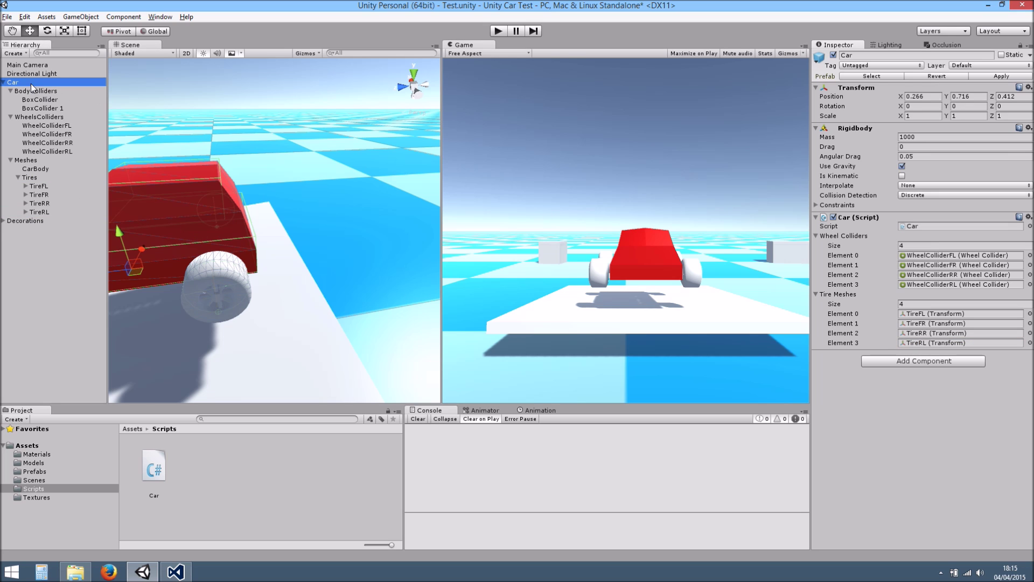
pyautogui.click(987, 76)
# Run the scene, pausing and resuming it to examine how the car's tire meshes follow the wheel colliders, and stop it
pyautogui.scroll(-7, 177, 188)
pyautogui.keyDown('alt'); pyautogui.moveTo(178, 189); pyautogui.dragTo(307, 243); pyautogui.keyUp('alt')
pyautogui.moveTo(307, 243); pyautogui.dragTo(360, 176, button='middle')
pyautogui.keyDown('alt'); pyautogui.moveTo(360, 176); pyautogui.dragTo(450, 57); pyautogui.keyUp('alt')
pyautogui.click(498, 31)
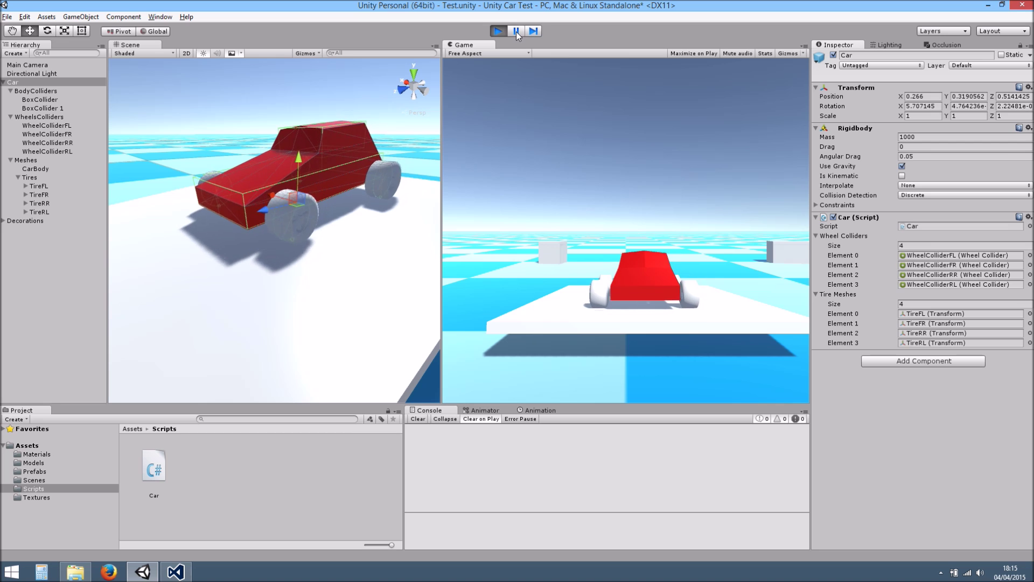
pyautogui.click(516, 31)
pyautogui.keyDown('alt'); pyautogui.moveTo(373, 156); pyautogui.dragTo(364, 245); pyautogui.keyUp('alt')
pyautogui.scroll(-5, 318, 232)
pyautogui.click(516, 33)
pyautogui.keyDown('alt'); pyautogui.moveTo(377, 161); pyautogui.dragTo(187, 200); pyautogui.keyUp('alt')
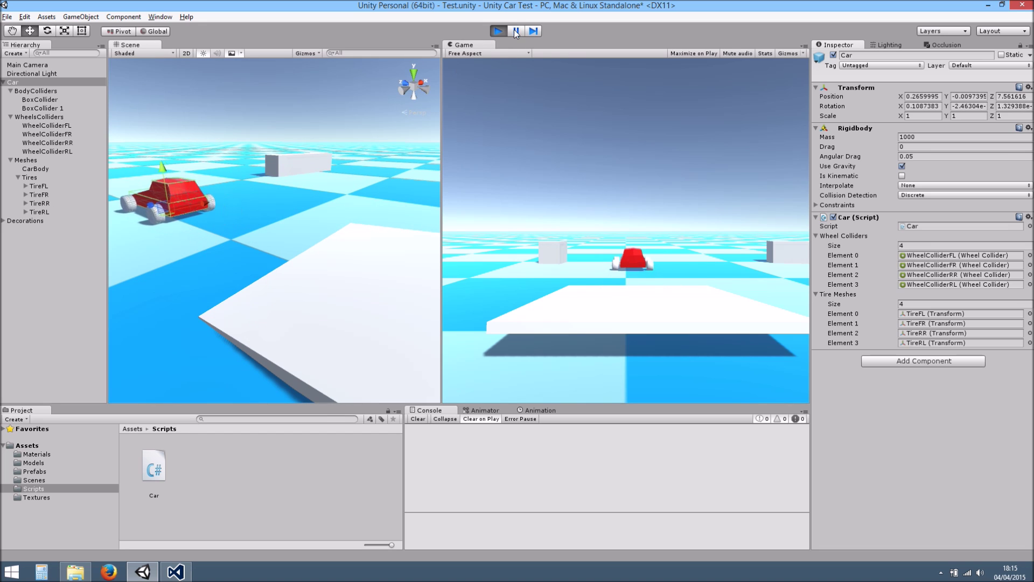
pyautogui.click(498, 31)
# Save the scene
pyautogui.moveTo(264, 163); pyautogui.dragTo(261, 208, button='middle')
pyautogui.keyDown('alt'); pyautogui.moveTo(261, 208); pyautogui.dragTo(551, 267); pyautogui.keyUp('alt')
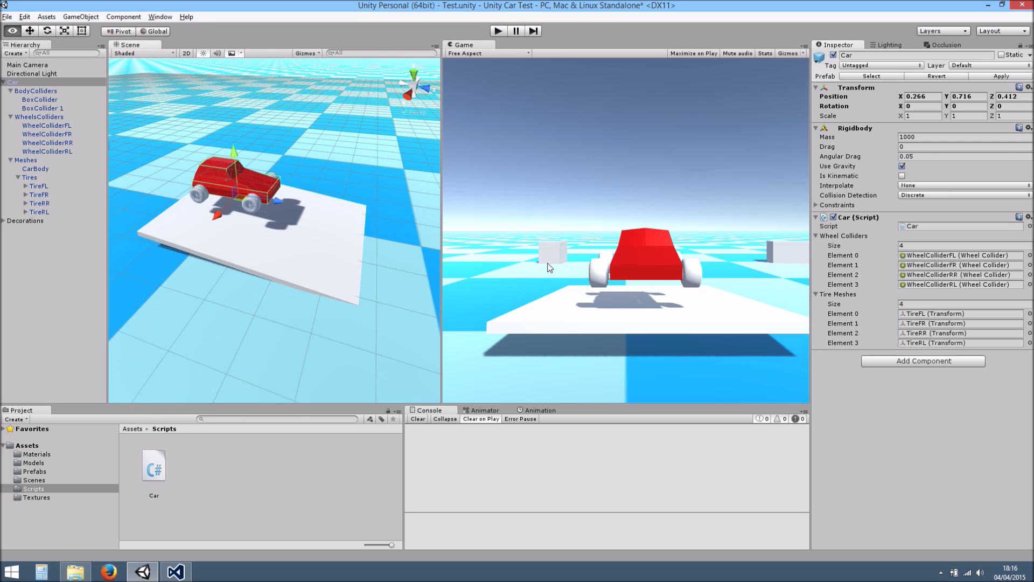
pyautogui.scroll(7, 302, 226)
pyautogui.keyDown('alt'); pyautogui.moveTo(289, 211); pyautogui.dragTo(340, 272); pyautogui.keyUp('alt')
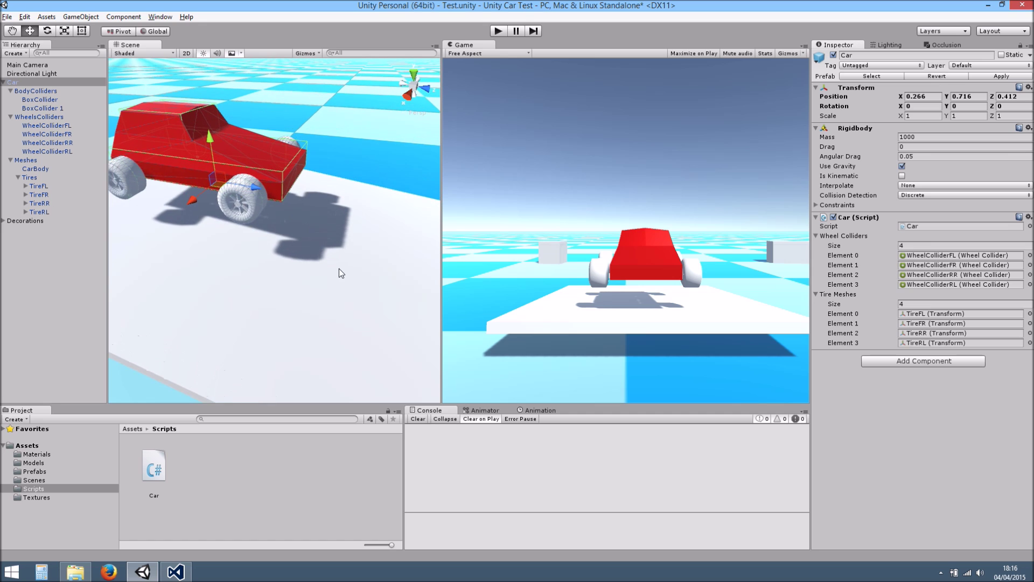
pyautogui.hotkey('ctrl', 's')
# In Visual Studio, declare a public float maxTorque = 50f at the top of the Car class
pyautogui.click(176, 572)
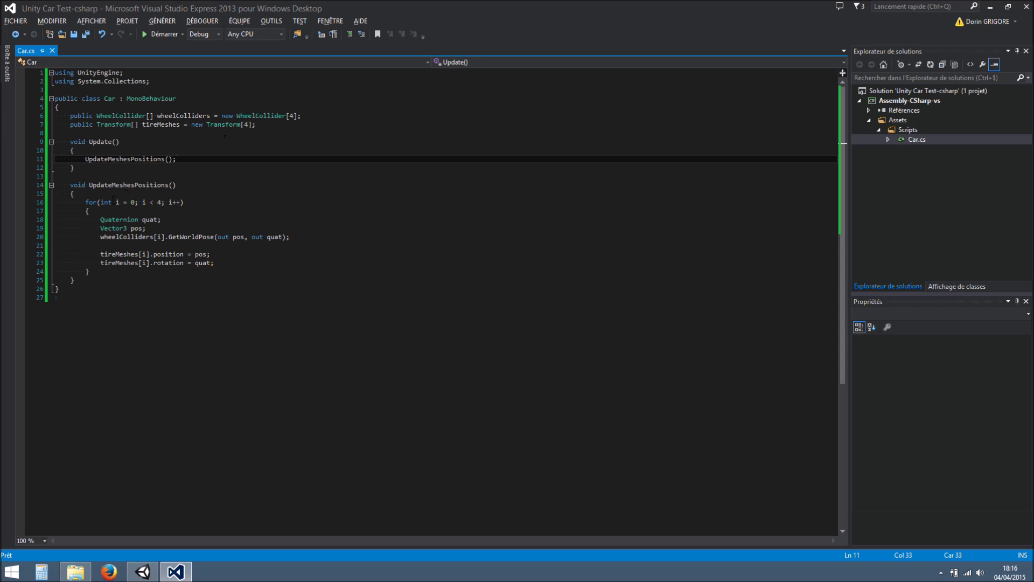
pyautogui.click(75, 107)
pyautogui.press('Return')
pyautogui.press('Return')
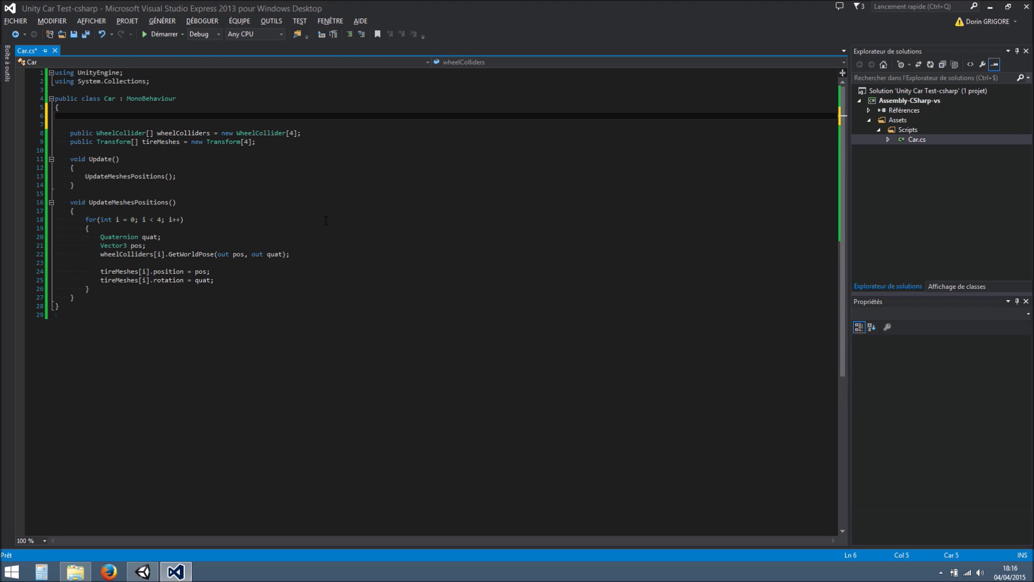
pyautogui.write('public float')
pyautogui.write('maxTorque = 50f;')
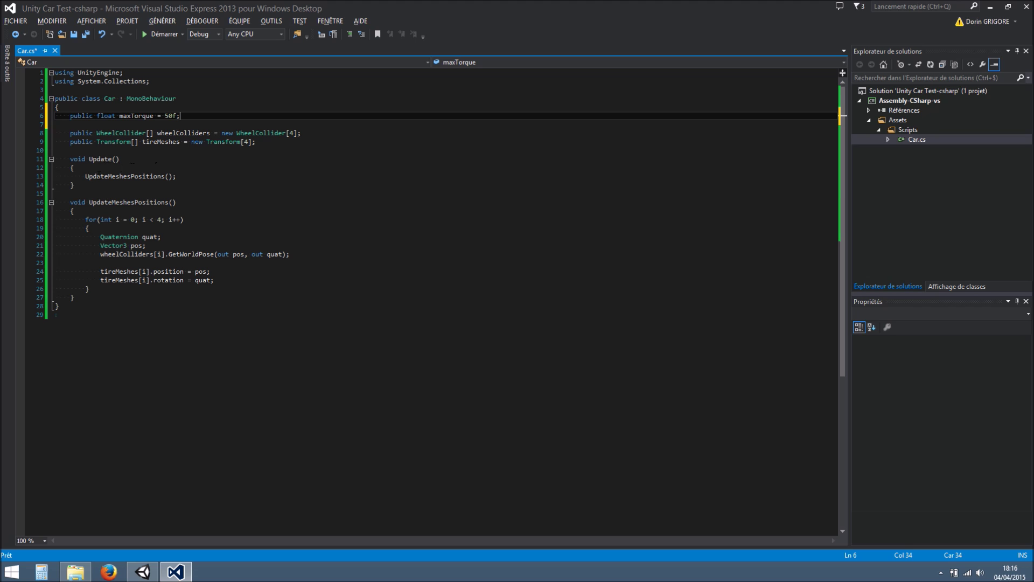
# Add an empty void FixedUpdate() method between Update() and UpdateMeshesPositions()
pyautogui.click(90, 184)
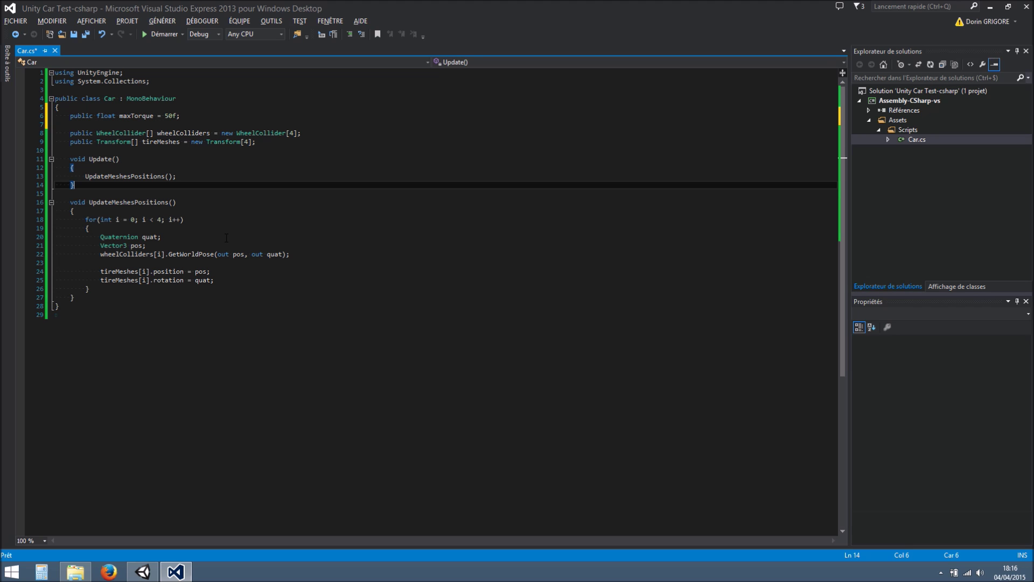
pyautogui.press('Return')
pyautogui.press('Return')
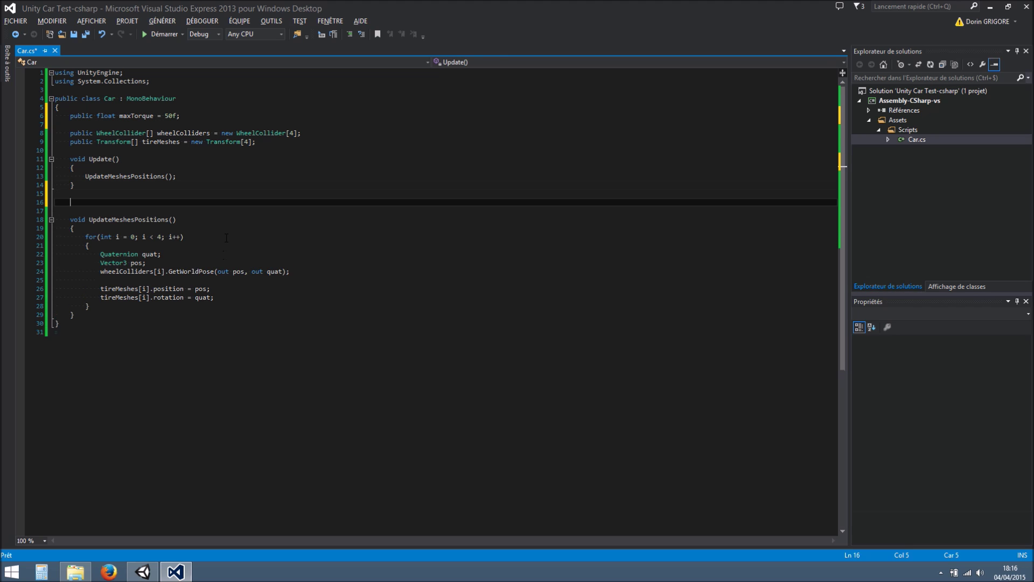
pyautogui.write('void FixedUpdate()')
pyautogui.press('Return')
pyautogui.write('{')
pyautogui.press('Return')
pyautogui.moveTo(90, 203)
pyautogui.mouseDown()
pyautogui.moveTo(140, 203)
pyautogui.moveTo(90, 205)
pyautogui.mouseUp()
pyautogui.click(102, 211)
pyautogui.moveTo(90, 160); pyautogui.dragTo(120, 160)
pyautogui.moveTo(89, 203); pyautogui.dragTo(133, 203)
pyautogui.click(137, 214)
pyautogui.press('Down')
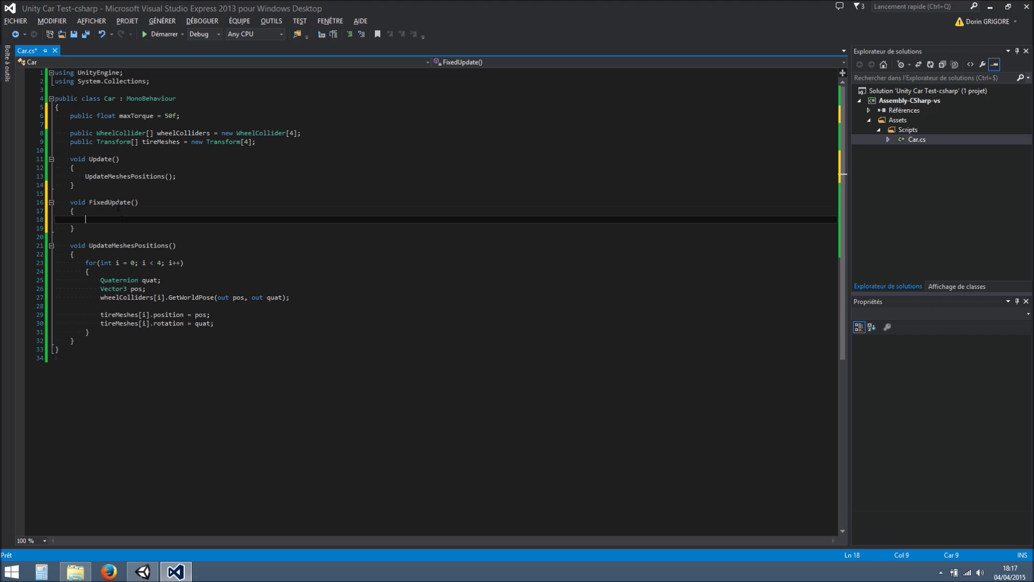
pyautogui.moveTo(90, 203); pyautogui.dragTo(136, 203)
pyautogui.click(126, 221)
pyautogui.moveTo(88, 231); pyautogui.dragTo(55, 204)
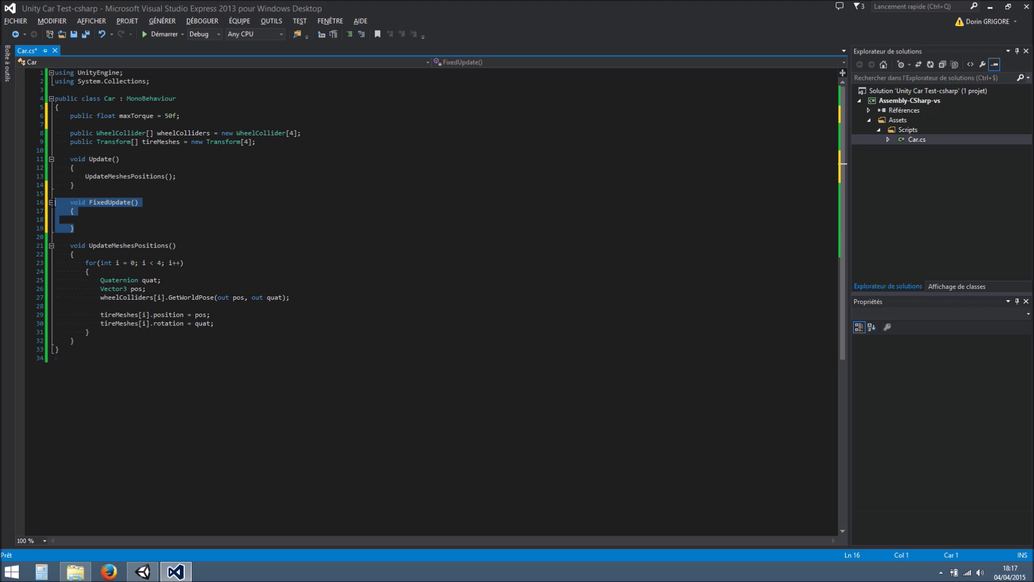
pyautogui.click(88, 218)
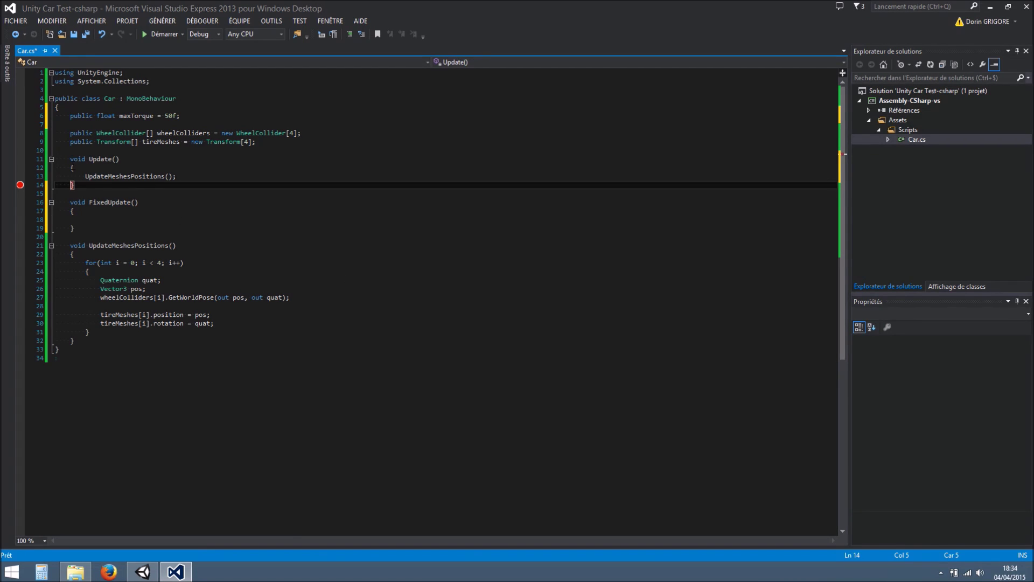
# Remove the breakpoint from the closing brace of the Update() method
pyautogui.click(22, 184)
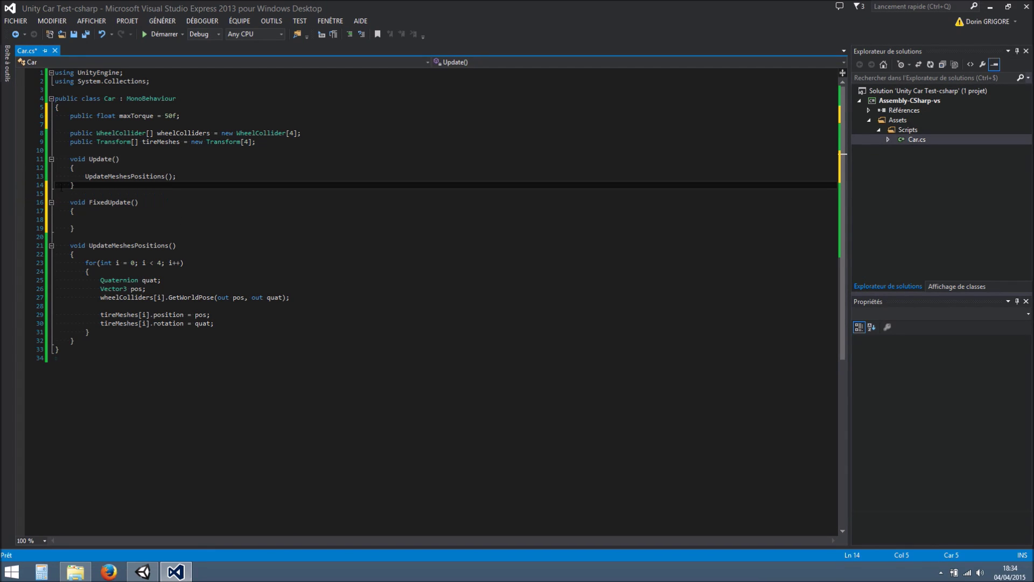
pyautogui.click(944, 574)
pyautogui.click(944, 573)
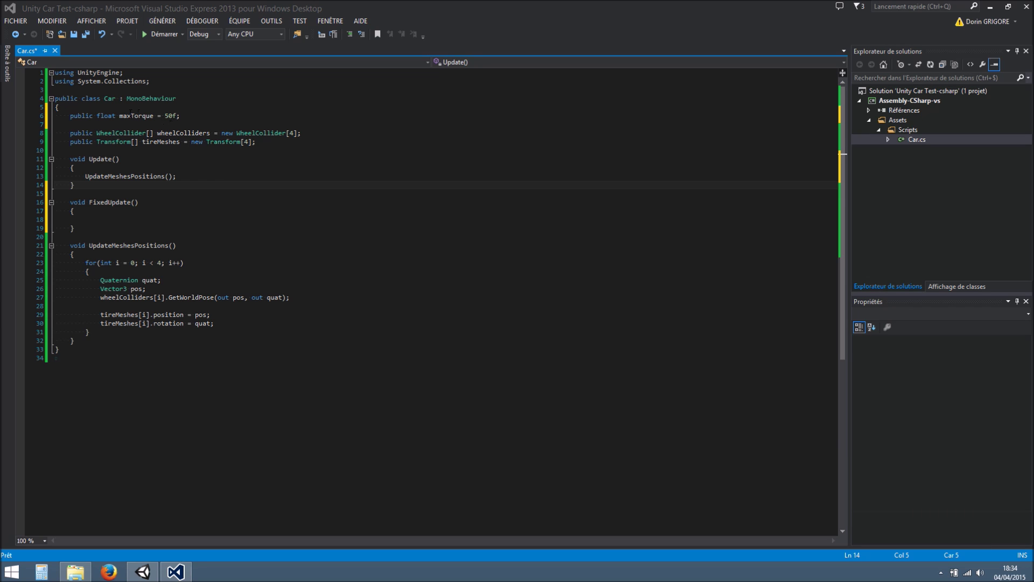
# Declare a public float steerForce = 2f below maxTorque and save the Car script
pyautogui.moveTo(120, 116); pyautogui.dragTo(153, 115)
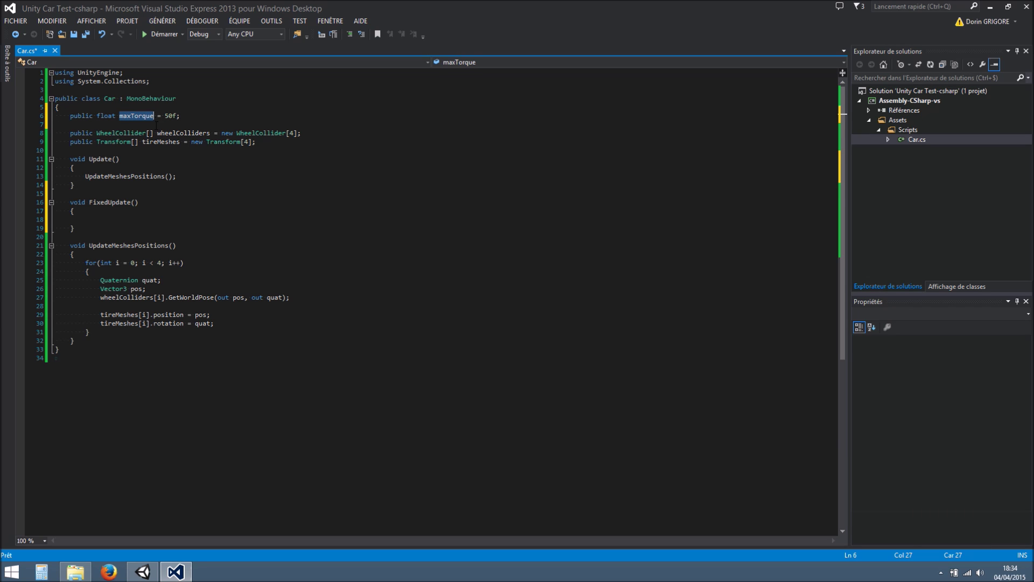
pyautogui.moveTo(120, 115); pyautogui.dragTo(154, 115)
pyautogui.click(188, 115)
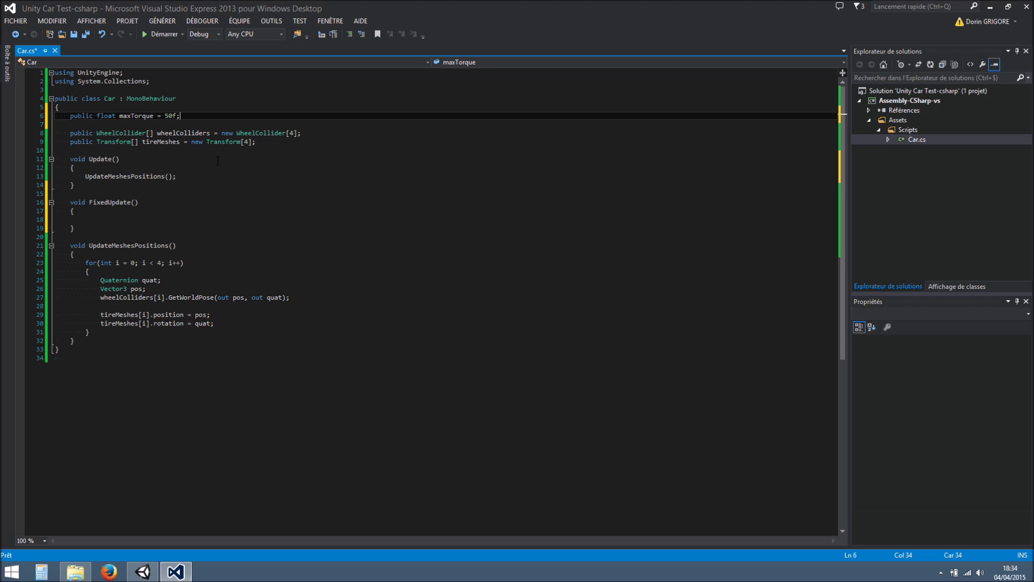
pyautogui.press('Return')
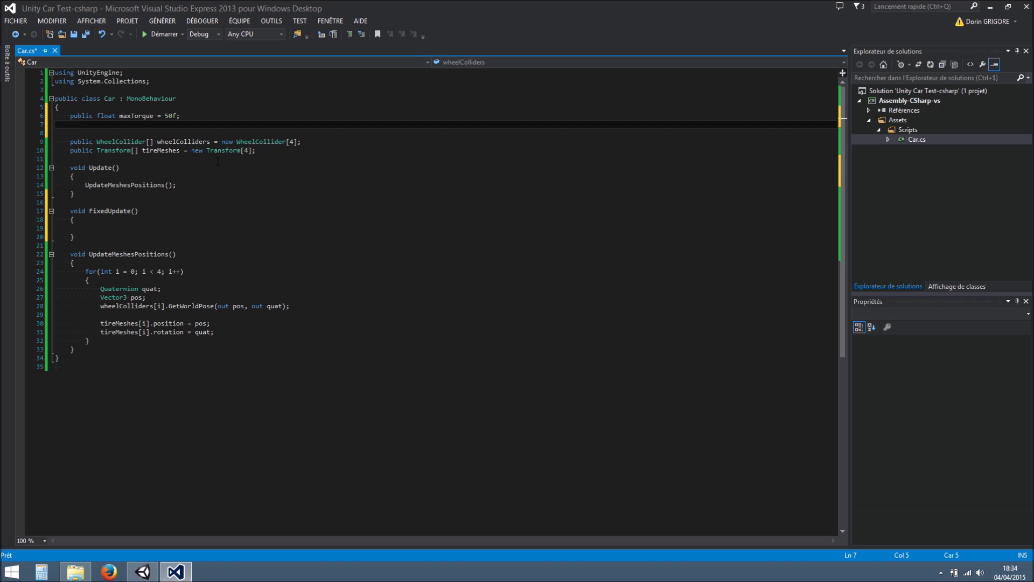
pyautogui.write('pu')
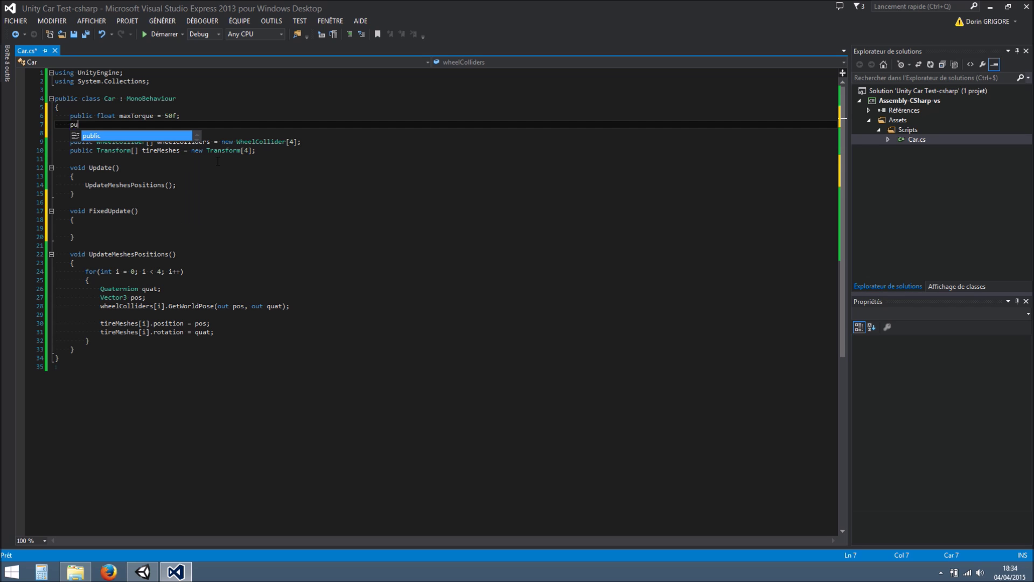
pyautogui.write('blic float ')
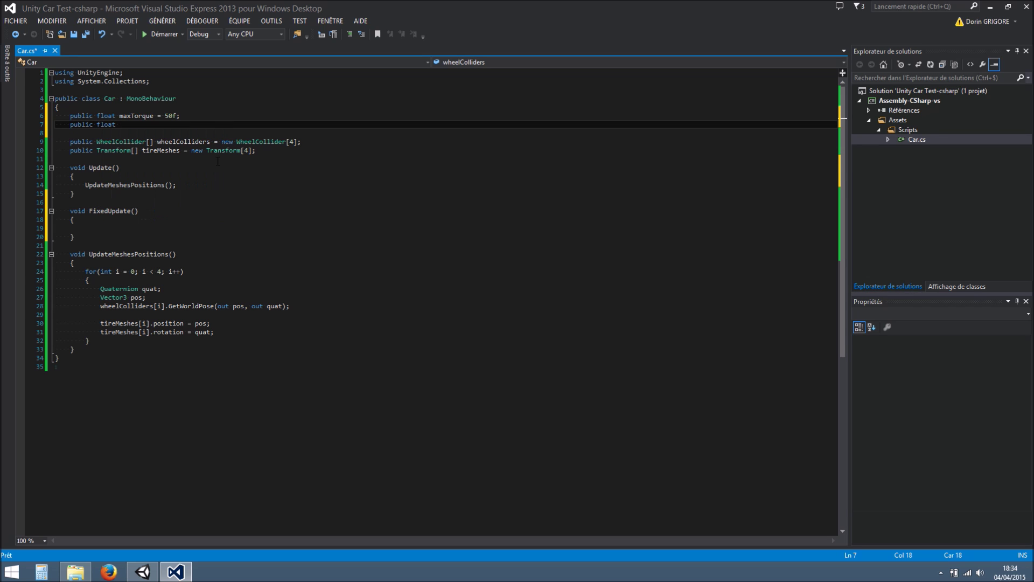
pyautogui.write('steerForce = 2f;')
pyautogui.hotkey('ctrl', 's')
# Start a statement inside FixedUpdate() with the array element wheelColliders[0]
pyautogui.click(115, 228)
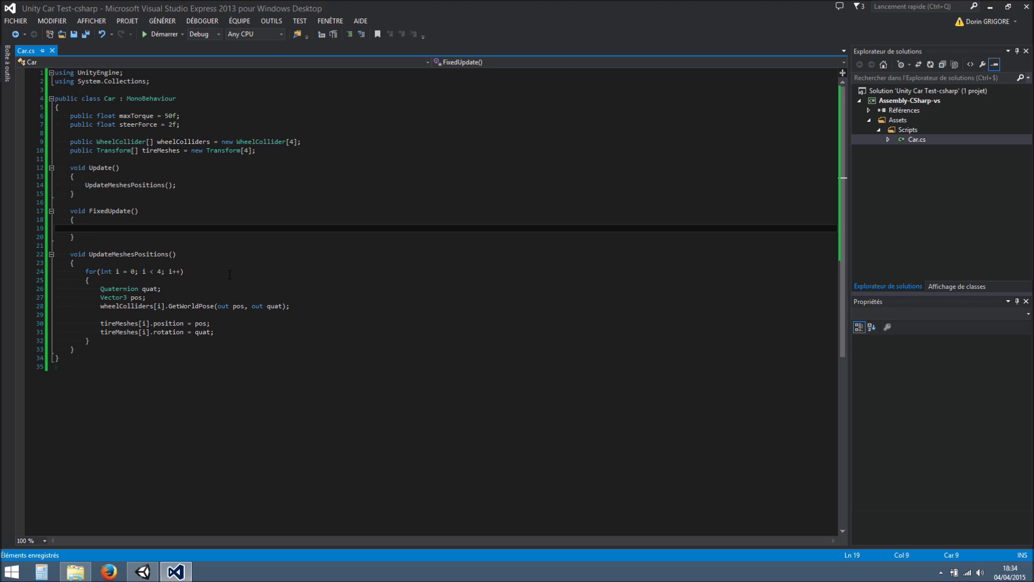
pyautogui.doubleClick(184, 141)
pyautogui.hotkey('ctrl', 'c')
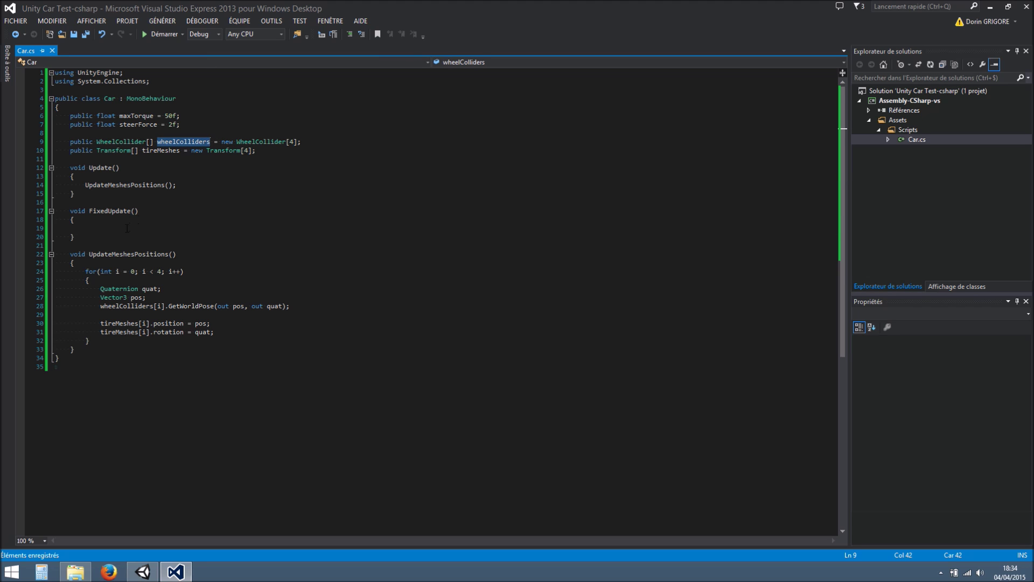
pyautogui.click(162, 228)
pyautogui.hotkey('ctrl', 'v')
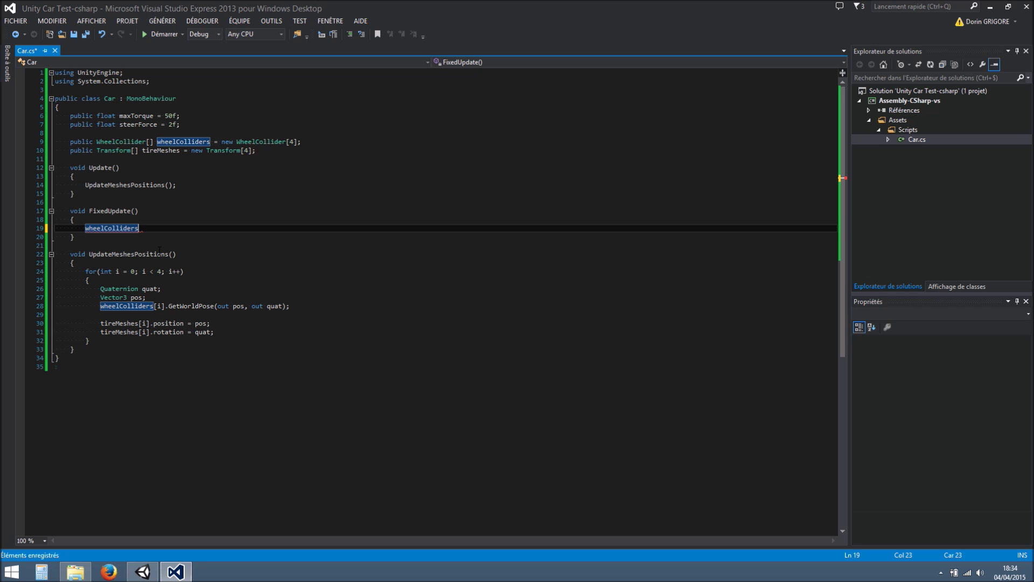
pyautogui.write('[0')
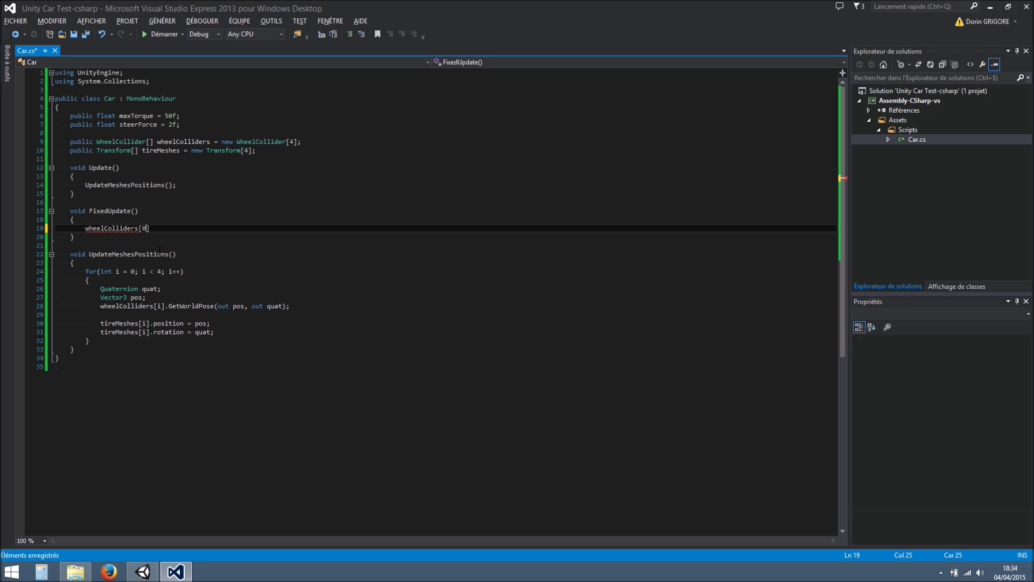
# Check the Wheel Colliders order on the Car in Unity, and continue the script statement as wheelColliders[0].steerAngle =
pyautogui.click(143, 572)
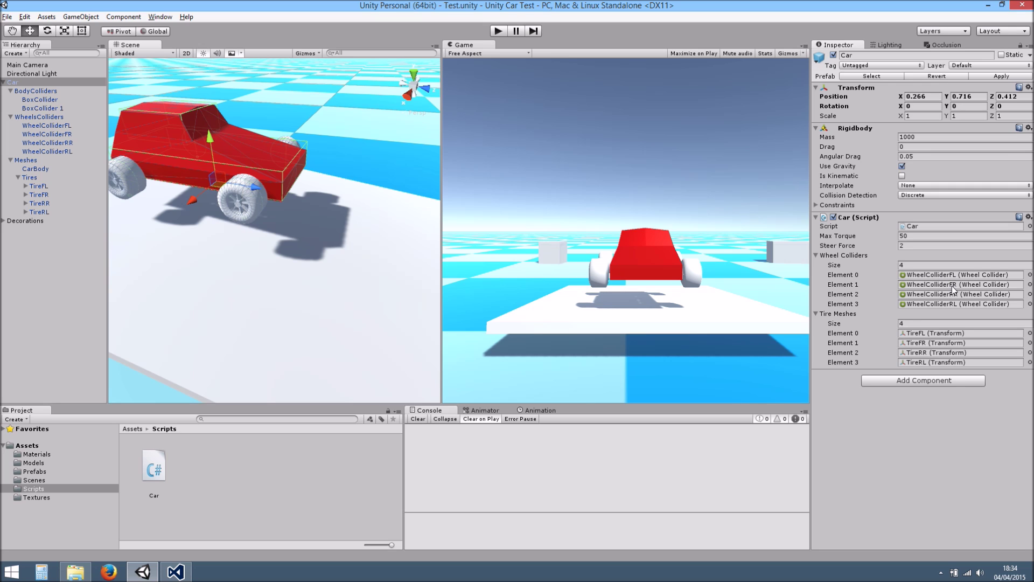
pyautogui.click(175, 571)
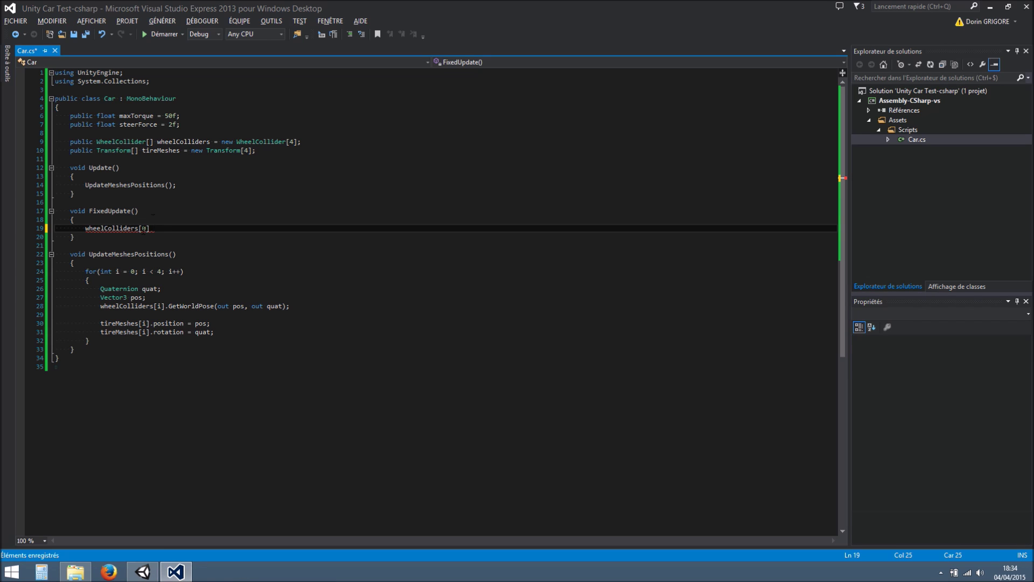
pyautogui.click(158, 227)
pyautogui.write('.st')
pyautogui.press('Tab')
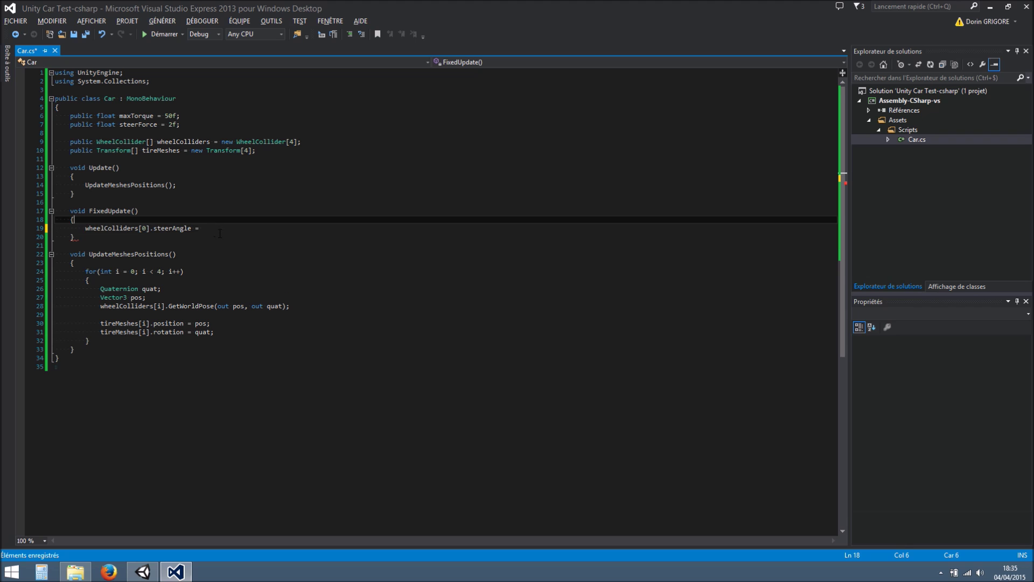
pyautogui.press('Home')
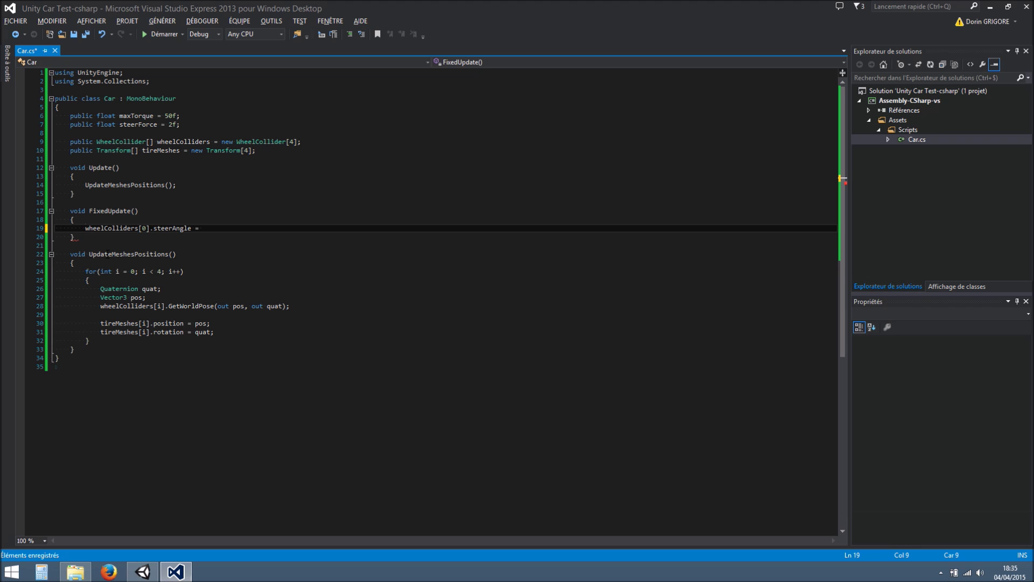
pyautogui.press('Up')
pyautogui.press('Down')
pyautogui.press('Home')
pyautogui.write('//')
pyautogui.press('BackSpace')
pyautogui.press('BackSpace')
# Complete the wheelColliders[0].steerAngle assignment with the value 45f and save the script
pyautogui.press('End')
pyautogui.write('45f;')
pyautogui.hotkey('ctrl', 's')
# Run the scene in Unity and examine the steering angle of the car's front wheels
pyautogui.click(143, 571)
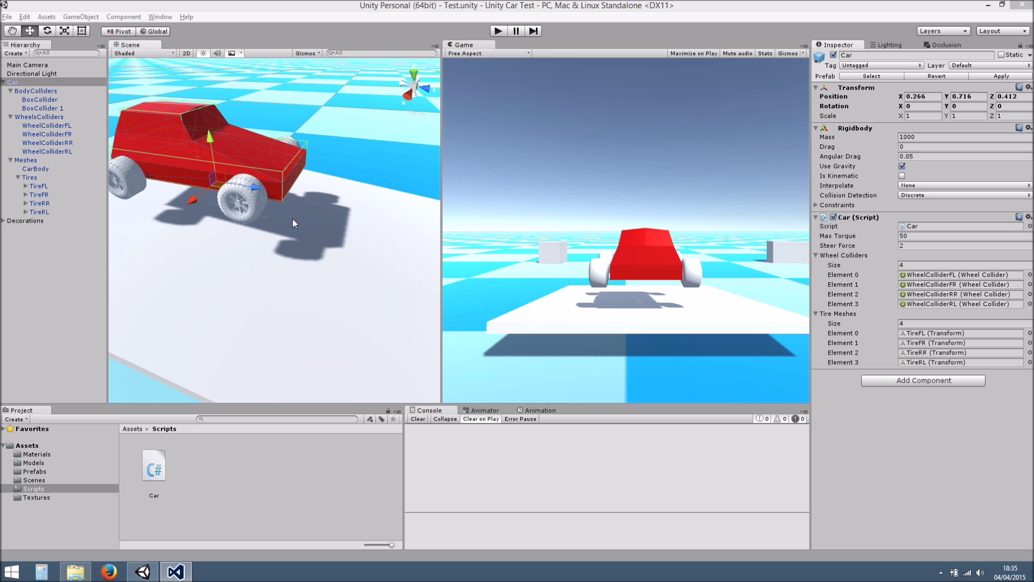
pyautogui.click(497, 31)
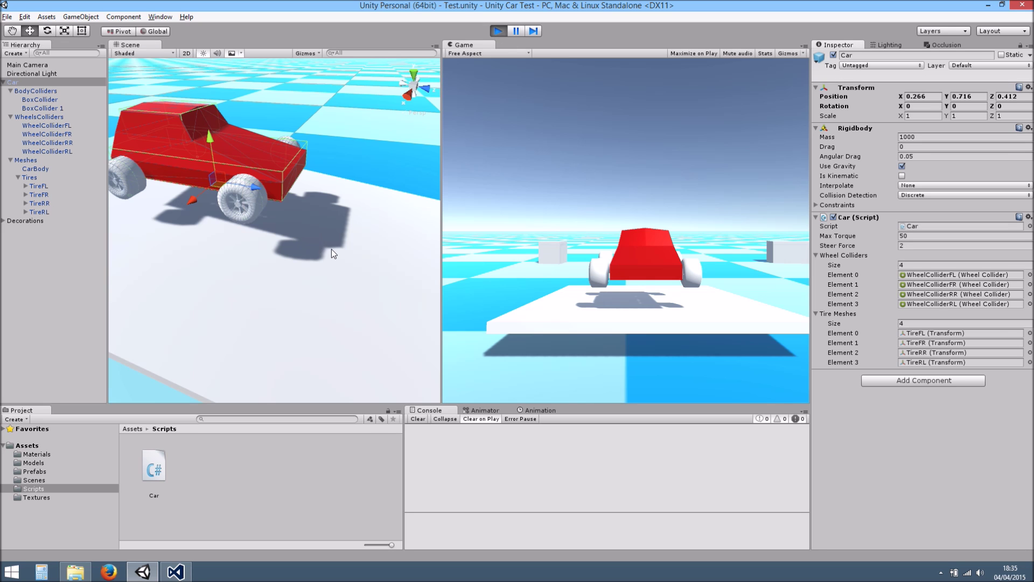
pyautogui.moveTo(244, 279); pyautogui.dragTo(200, 320, button='middle')
pyautogui.scroll(-4, 286, 242)
pyautogui.keyDown('alt'); pyautogui.moveTo(289, 246); pyautogui.dragTo(227, 247); pyautogui.keyUp('alt')
pyautogui.scroll(4, 227, 247)
pyautogui.moveTo(227, 247); pyautogui.dragTo(154, 176, button='middle')
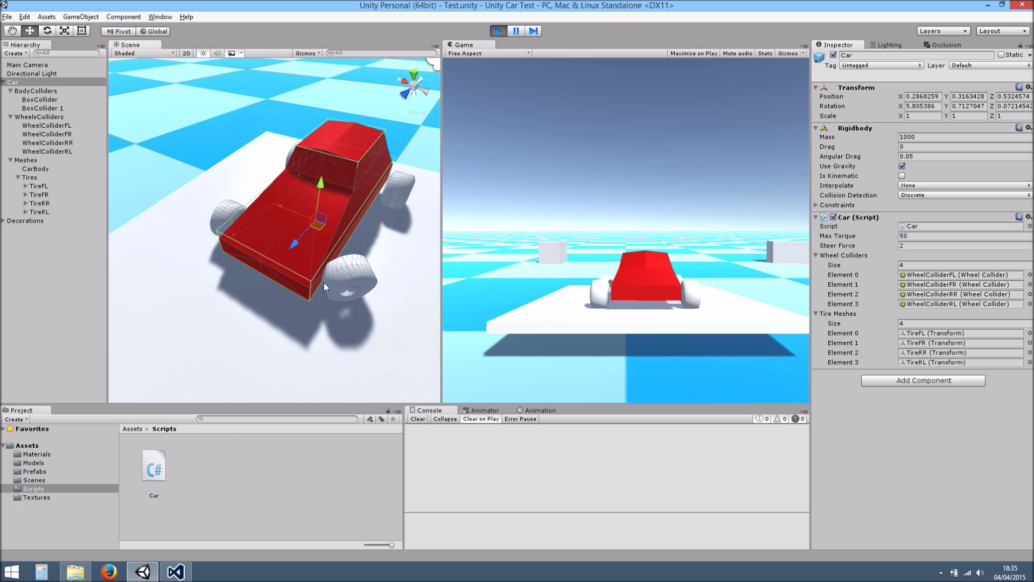
# In Visual Studio, duplicate the wheelColliders[0].steerAngle = 45f line directly below itself in FixedUpdate(), save the script and return to Unity
pyautogui.click(182, 567)
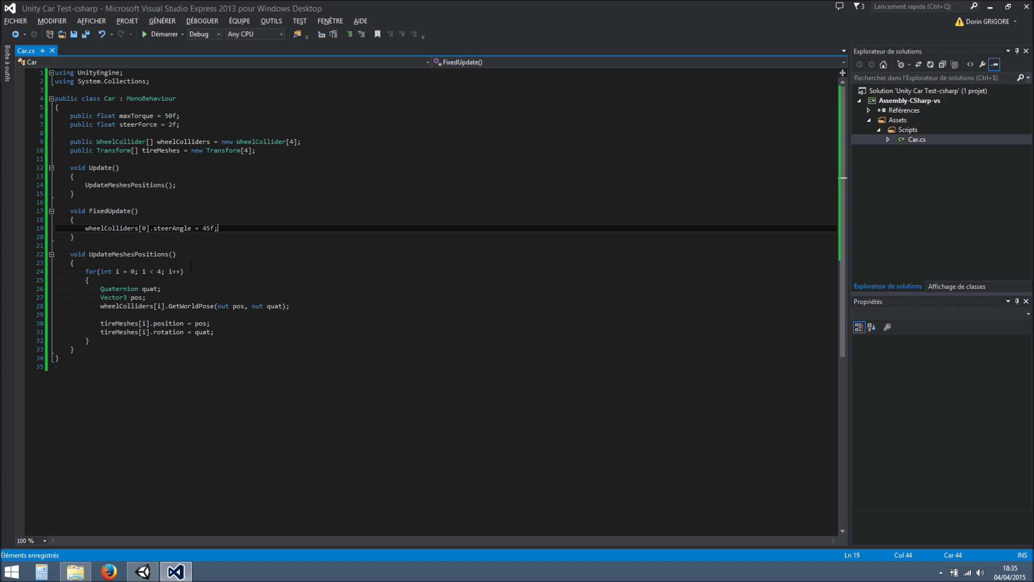
pyautogui.moveTo(228, 227); pyautogui.dragTo(82, 229)
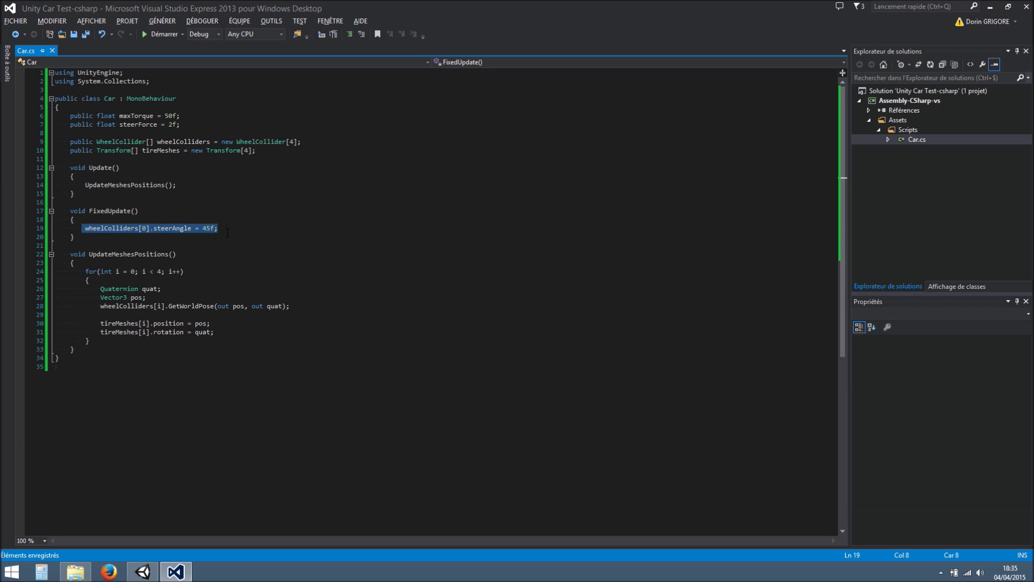
pyautogui.click(228, 236)
pyautogui.click(228, 227)
pyautogui.moveTo(228, 227); pyautogui.dragTo(85, 228)
pyautogui.click(224, 229)
pyautogui.press('Return')
pyautogui.hotkey('ctrl', 'v')
pyautogui.click(142, 237)
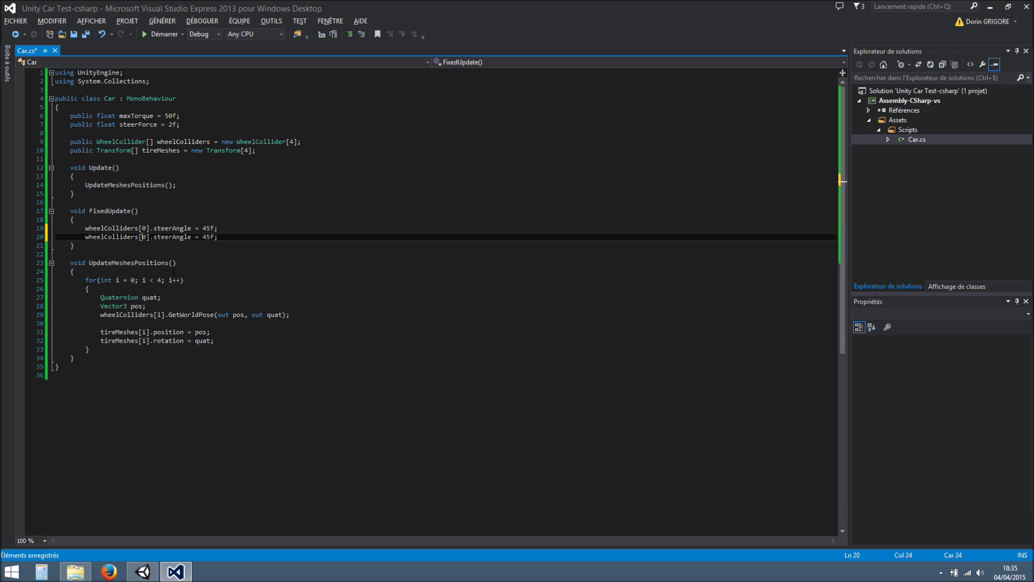
pyautogui.hotkey('ctrl', 's')
pyautogui.click(142, 571)
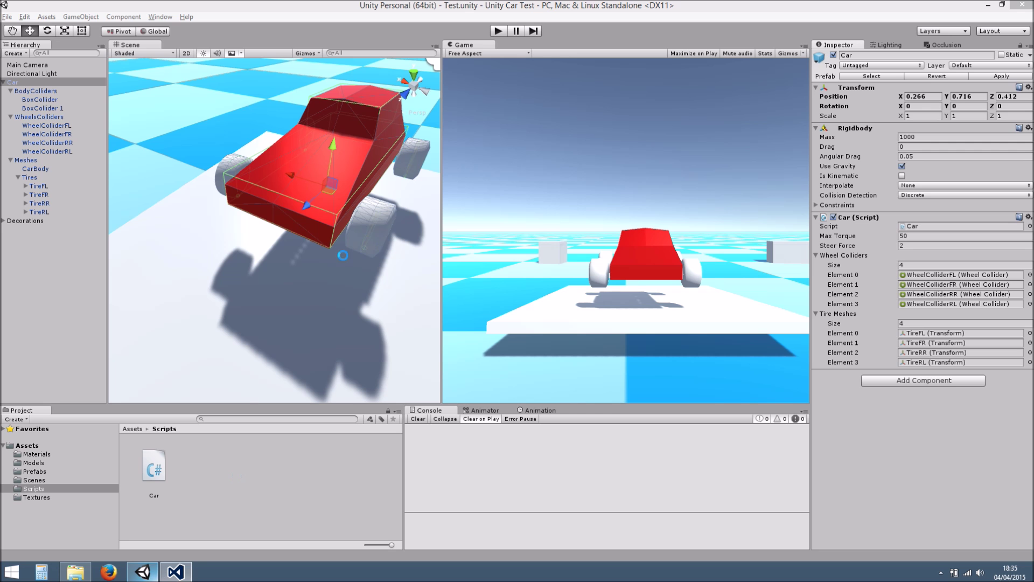
# Run the scene in Unity and examine how both front wheels of the car are steered
pyautogui.click(262, 259)
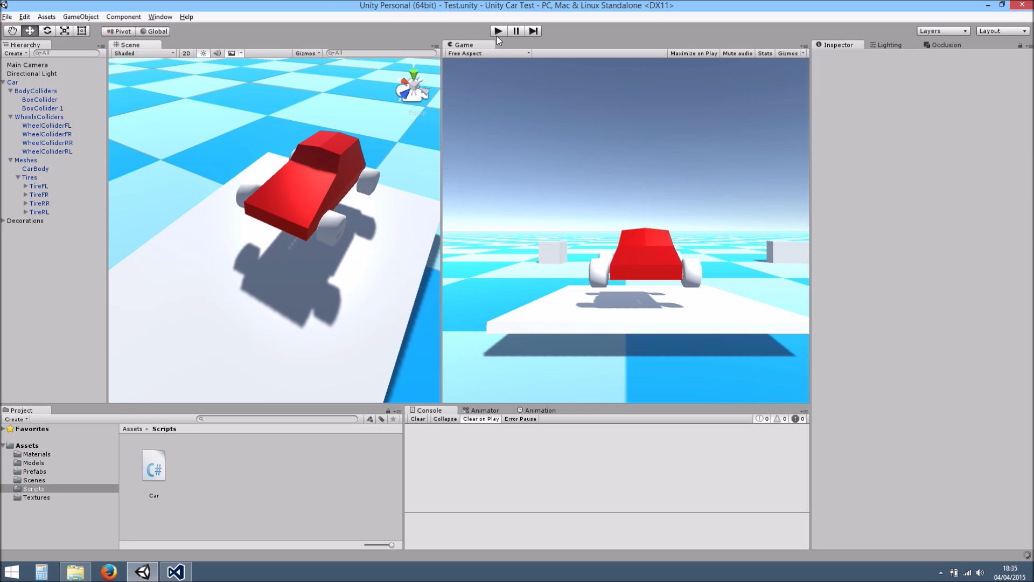
pyautogui.click(483, 48)
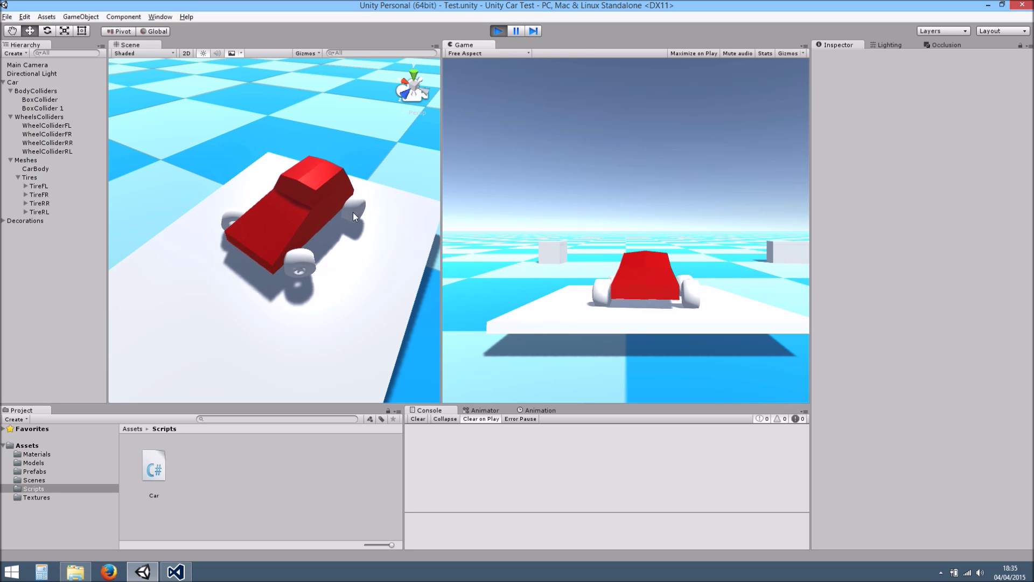
pyautogui.keyDown('alt'); pyautogui.moveTo(339, 277); pyautogui.dragTo(252, 250); pyautogui.keyUp('alt')
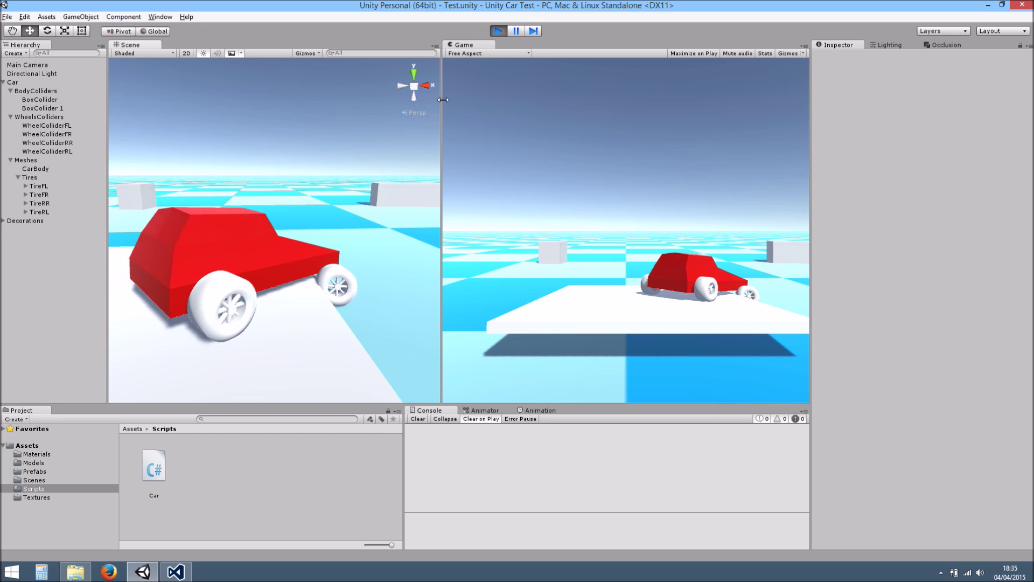
# In Visual Studio, add float steer = Input.GetAxis("Horizontal"); at the start of FixedUpdate() and save the script
pyautogui.click(176, 571)
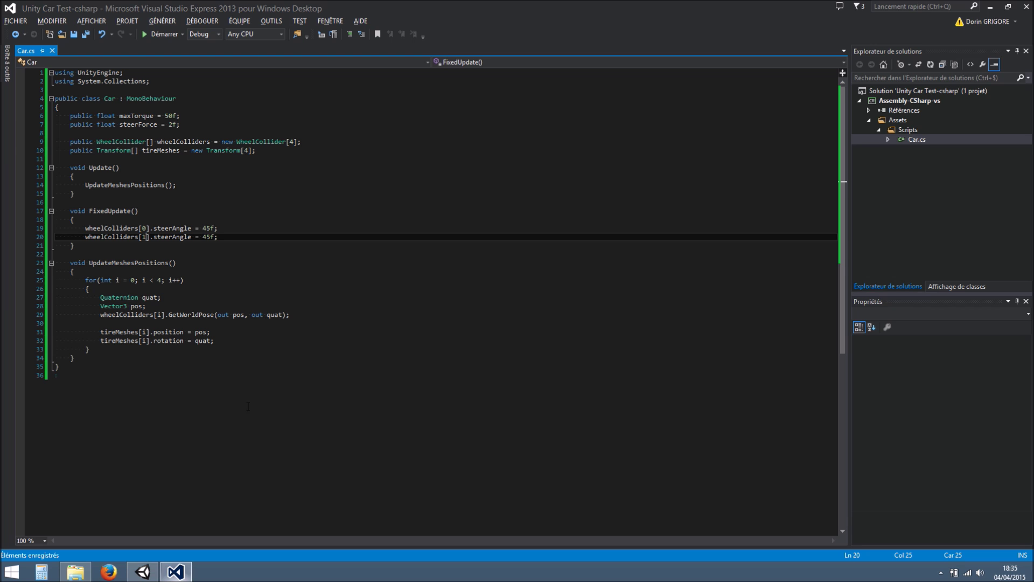
pyautogui.click(120, 221)
pyautogui.press('Return')
pyautogui.press('Return')
pyautogui.press('Up')
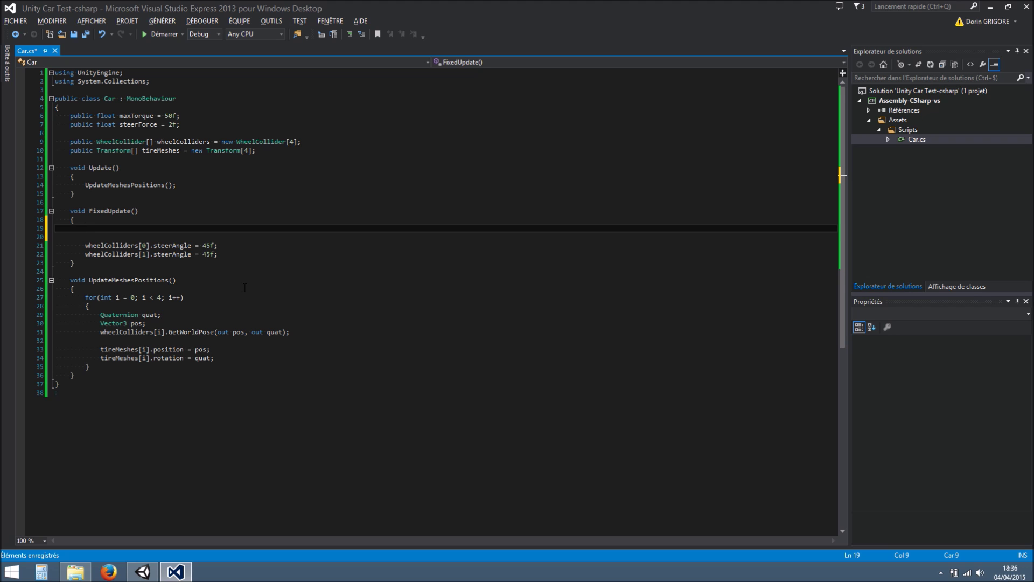
pyautogui.write('float steer = Input.get')
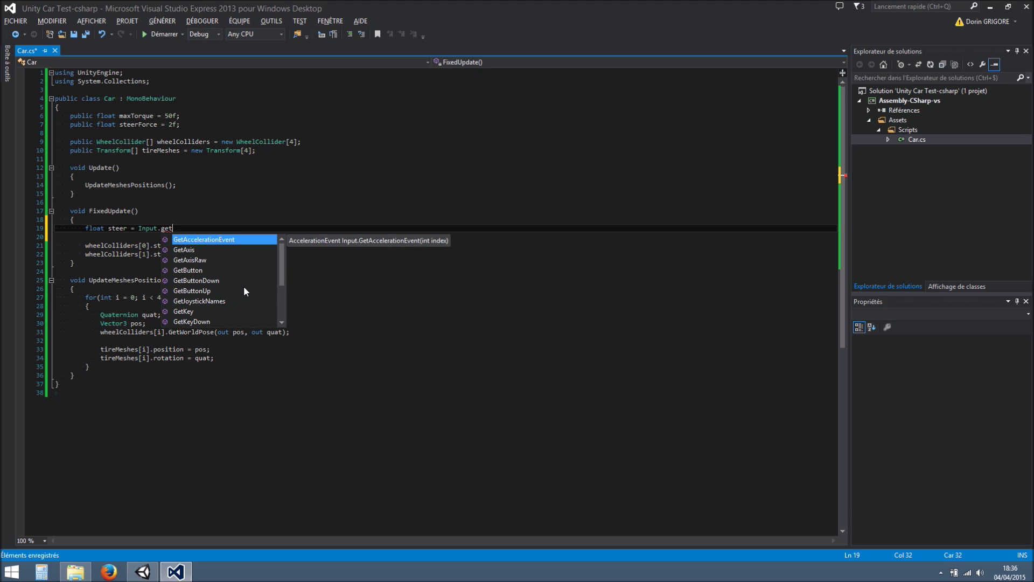
pyautogui.write('ax("Horizontal");')
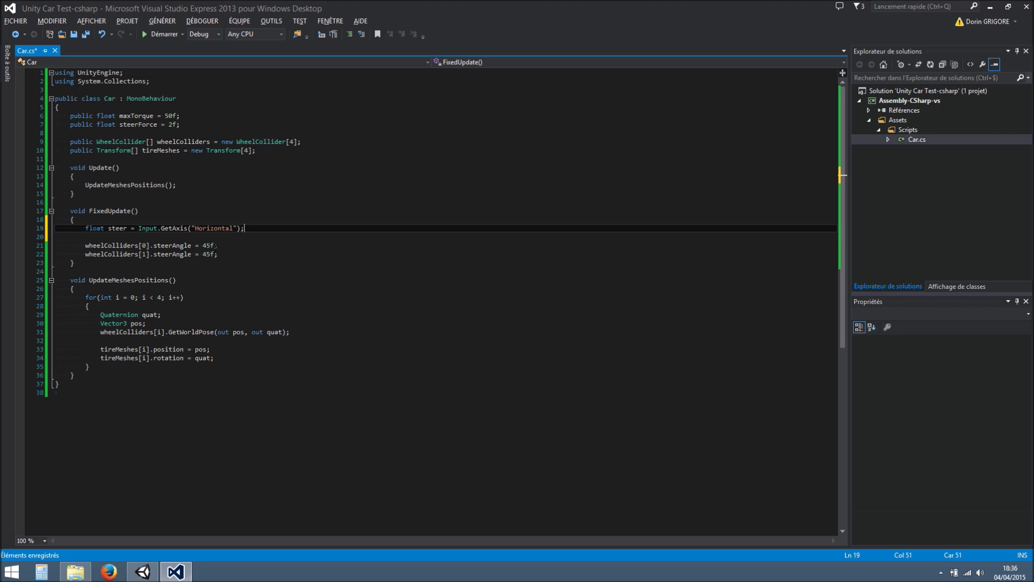
pyautogui.doubleClick(117, 228)
pyautogui.hotkey('ctrl', 's')
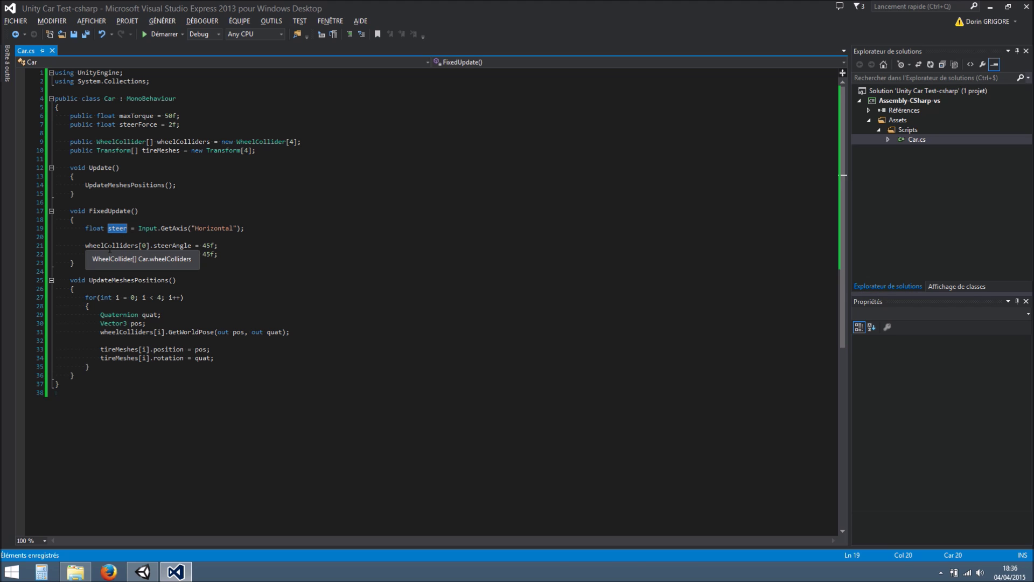
# Declare float finalAngle = steer * 45f; in FixedUpdate(), set off by blank lines between the steer declaration and the steerAngle assignments
pyautogui.click(203, 246)
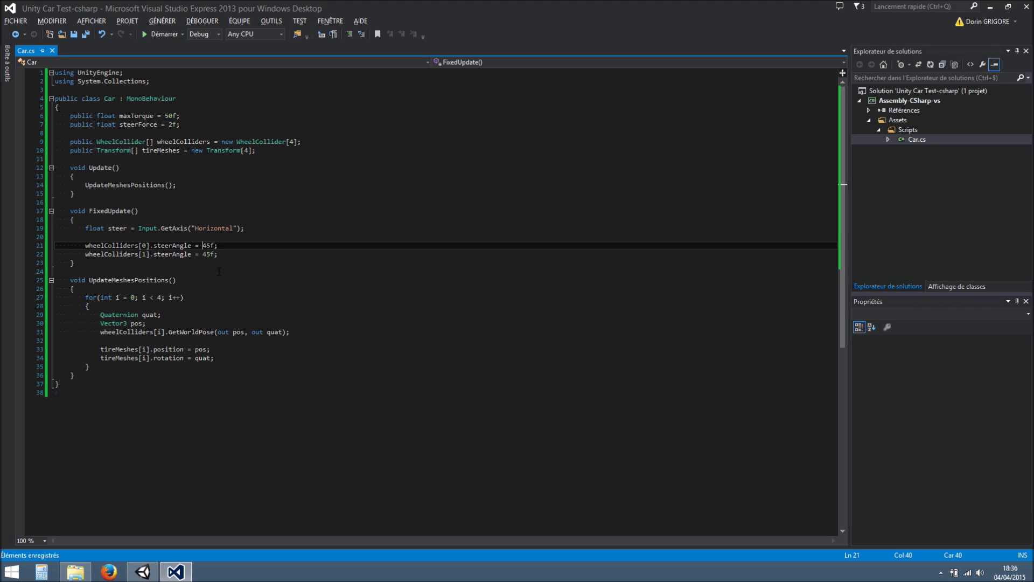
pyautogui.press('Up')
pyautogui.press('Return')
pyautogui.press('Return')
pyautogui.press('Up')
pyautogui.write('f')
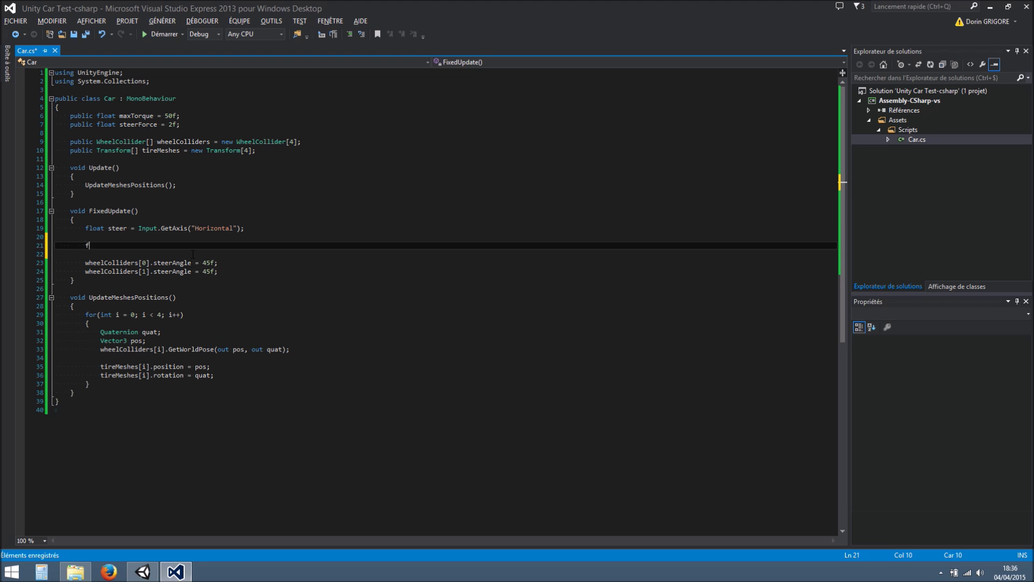
pyautogui.write('loat finalAngle = steer * 45f;')
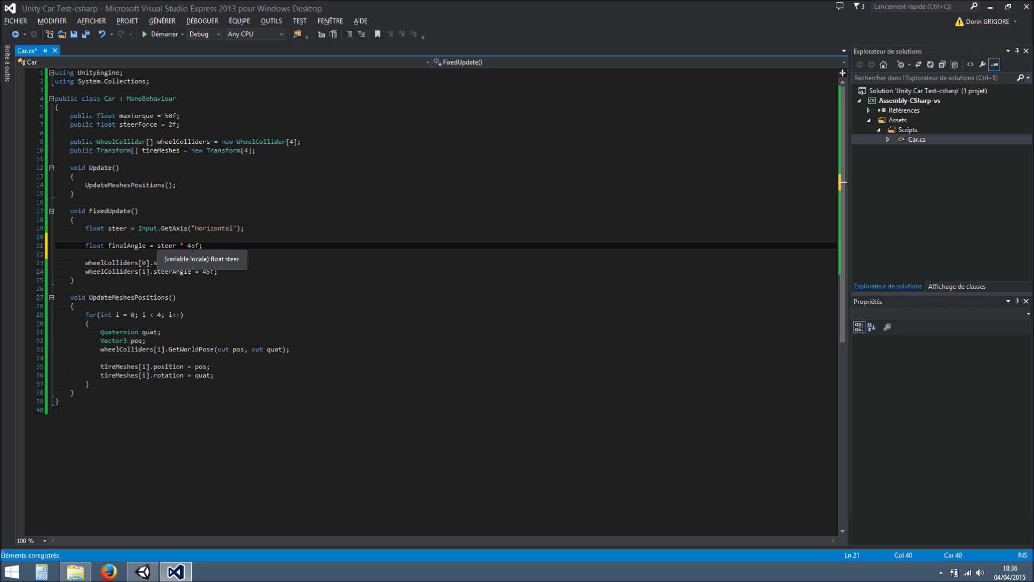
# Replace 45f with finalAngle in both front-wheel steerAngle assignments and save the script
pyautogui.doubleClick(127, 246)
pyautogui.hotkey('ctrl', 'c')
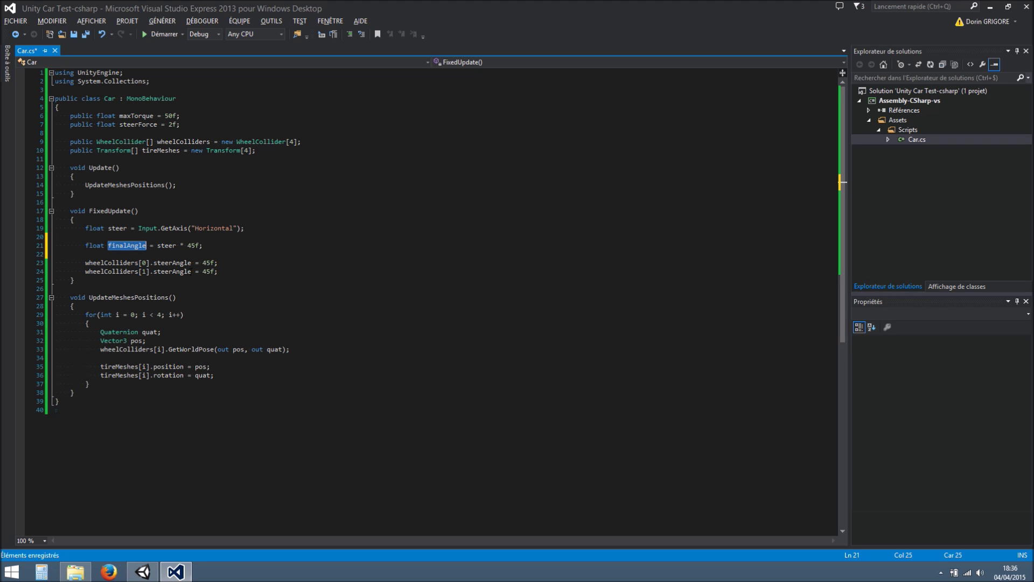
pyautogui.doubleClick(209, 263)
pyautogui.hotkey('ctrl', 'v')
pyautogui.moveTo(215, 272); pyautogui.dragTo(202, 272)
pyautogui.hotkey('ctrl', 'v')
pyautogui.hotkey('ctrl', 's')
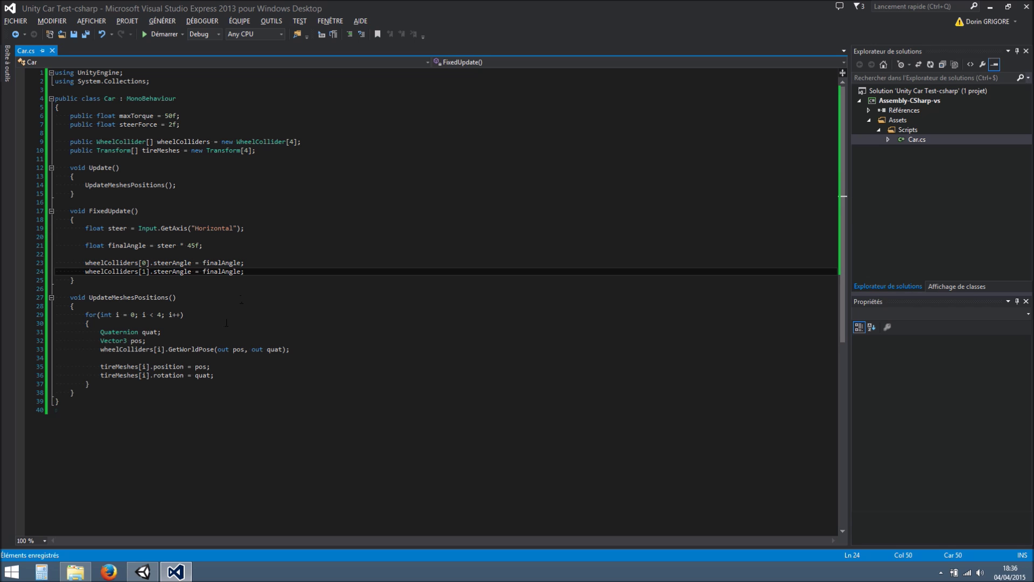
# Run the scene in Unity and test steering the car to the right
pyautogui.click(143, 571)
pyautogui.hotkey('ctrl', 'p')
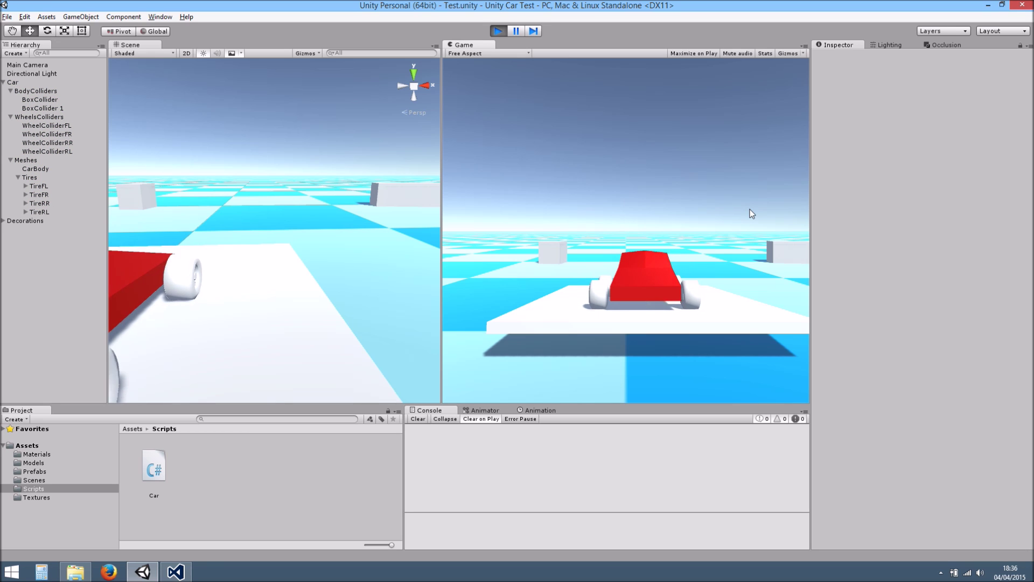
pyautogui.press('Right')
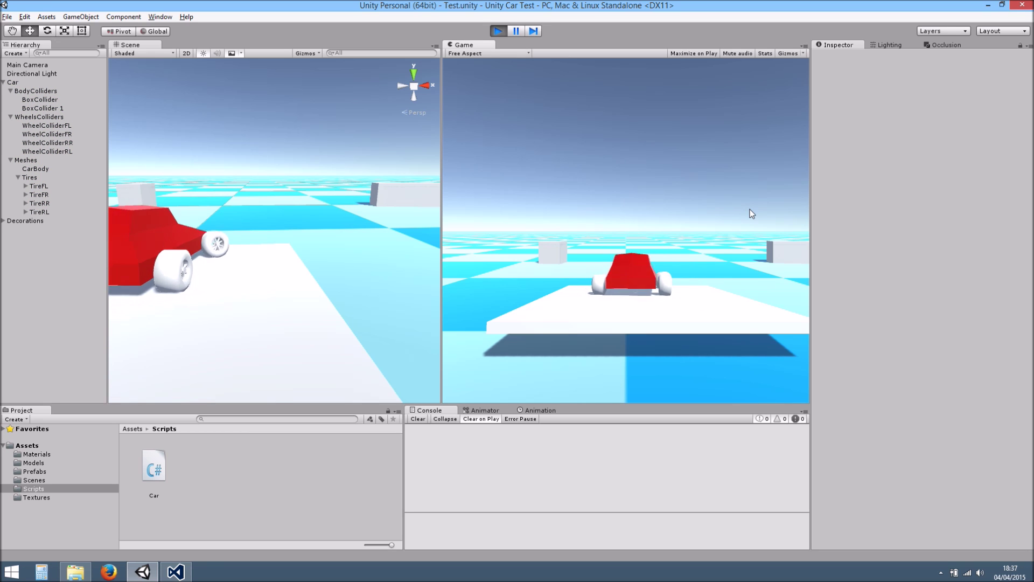
pyautogui.press('Right')
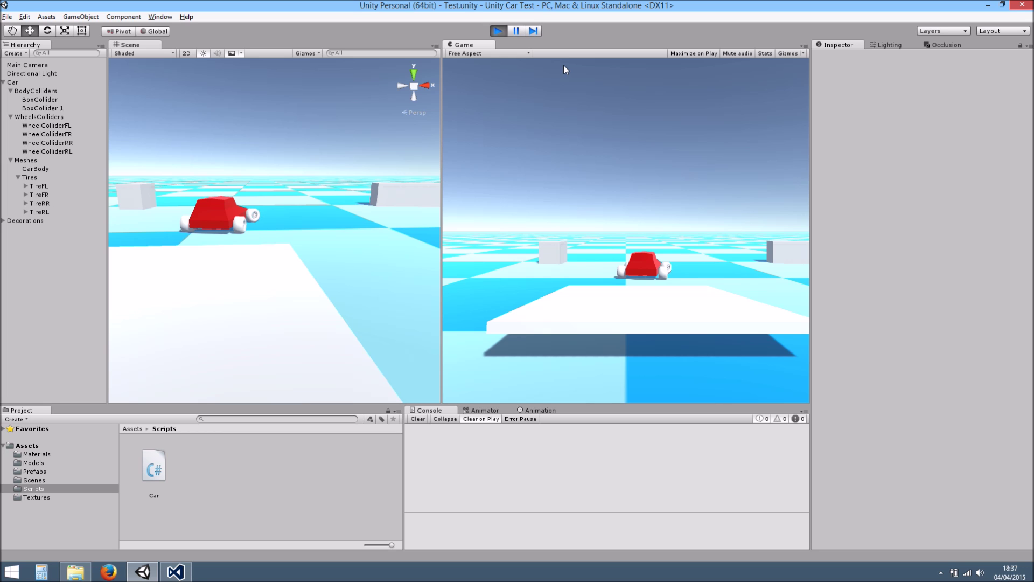
# Check the steering code in Visual Studio and rerun the scene in Unity, examining the car's movement from a higher angle
pyautogui.click(176, 571)
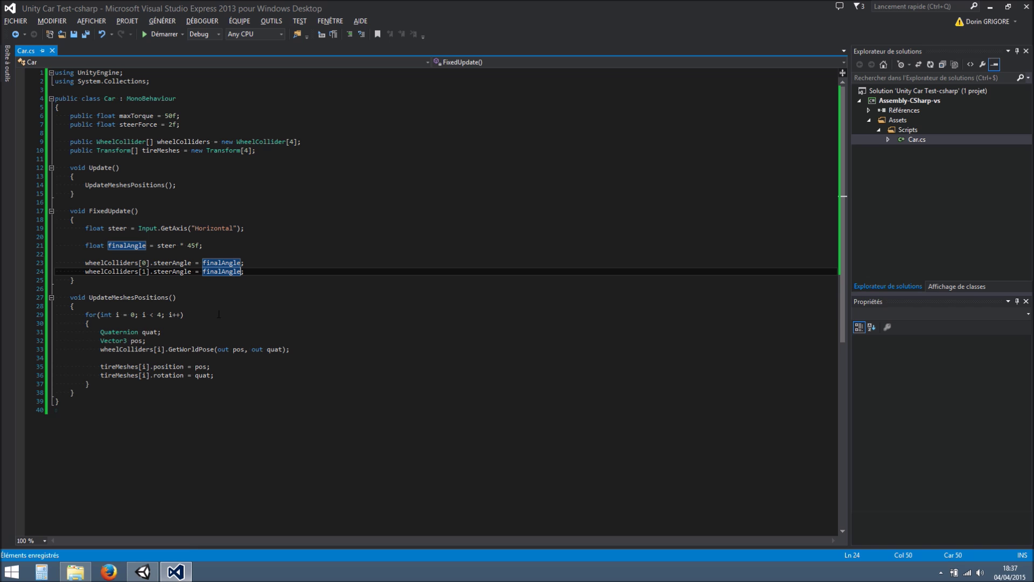
pyautogui.click(178, 254)
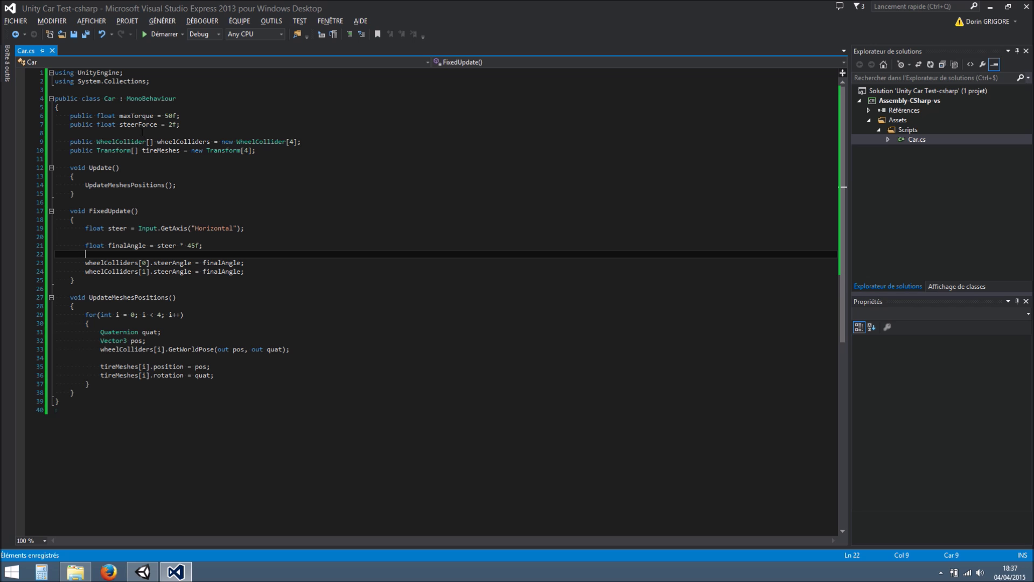
pyautogui.click(143, 571)
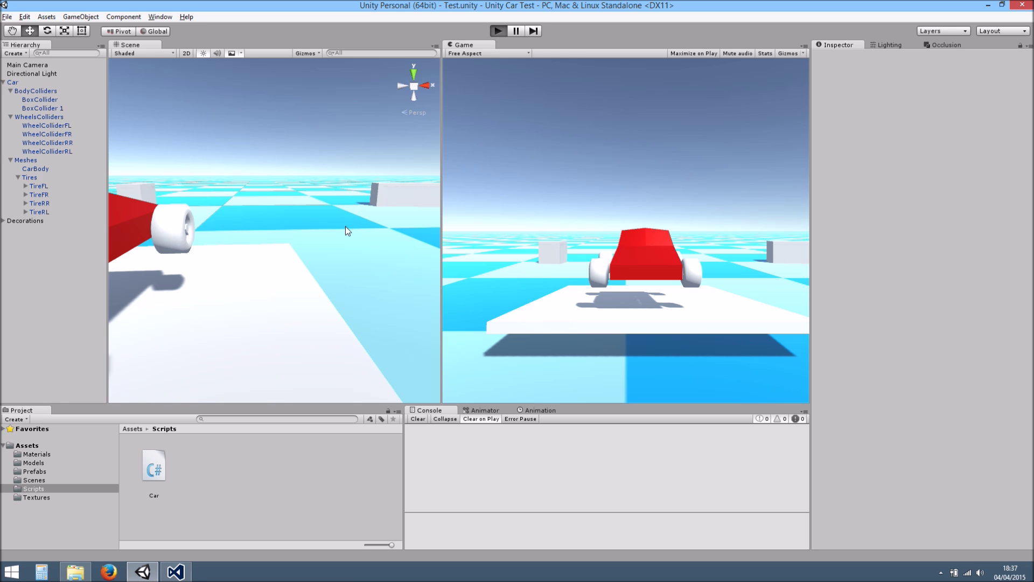
pyautogui.keyDown('alt'); pyautogui.moveTo(351, 252); pyautogui.dragTo(334, 300); pyautogui.keyUp('alt')
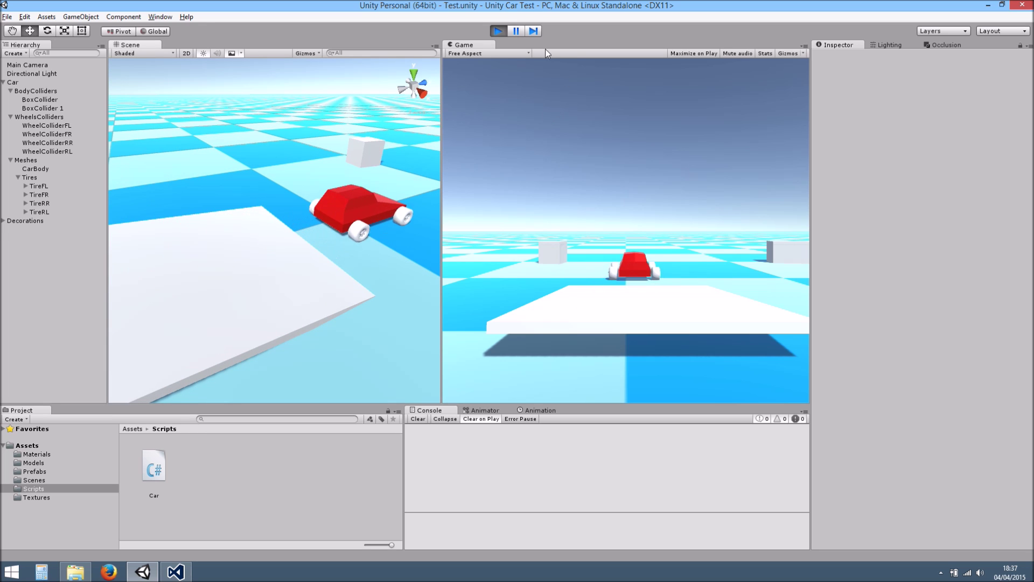
pyautogui.hotkey('ctrl', 'p')
# Make the Main Camera a child of the Car object and set its X position to 0
pyautogui.moveTo(14, 63); pyautogui.dragTo(33, 83)
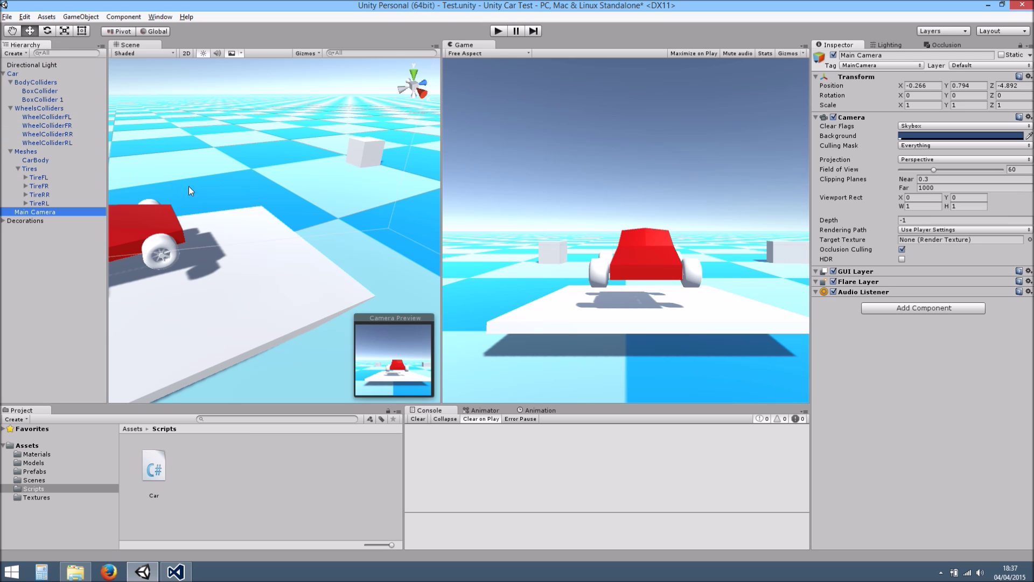
pyautogui.click(932, 85)
pyautogui.write('0')
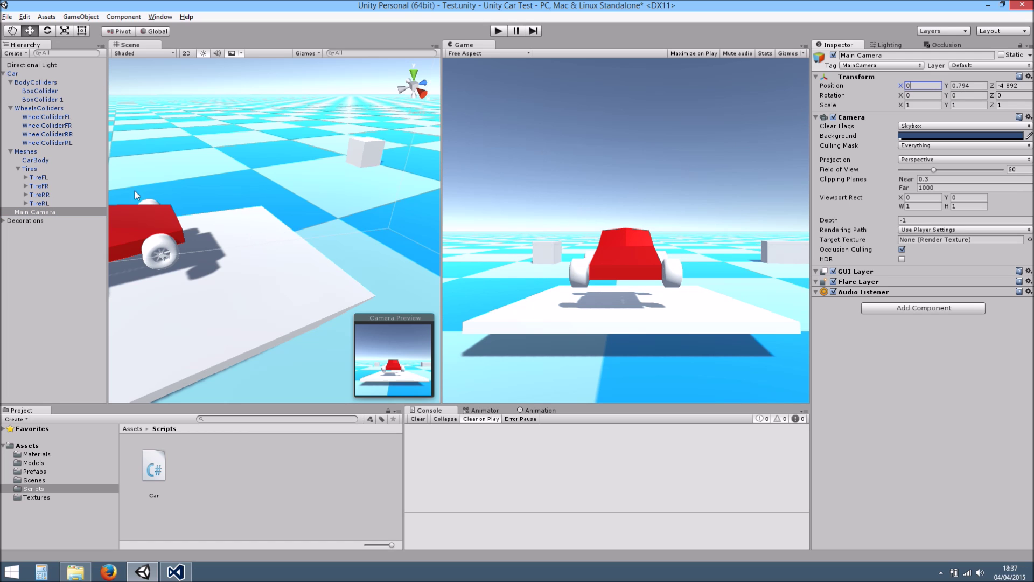
# Raise the Main Camera behind the car to Y 1.58, tilt it down about 6.4 degrees, and test the view in a scene run
pyautogui.keyDown('alt'); pyautogui.moveTo(432, 141); pyautogui.dragTo(229, 221); pyautogui.keyUp('alt')
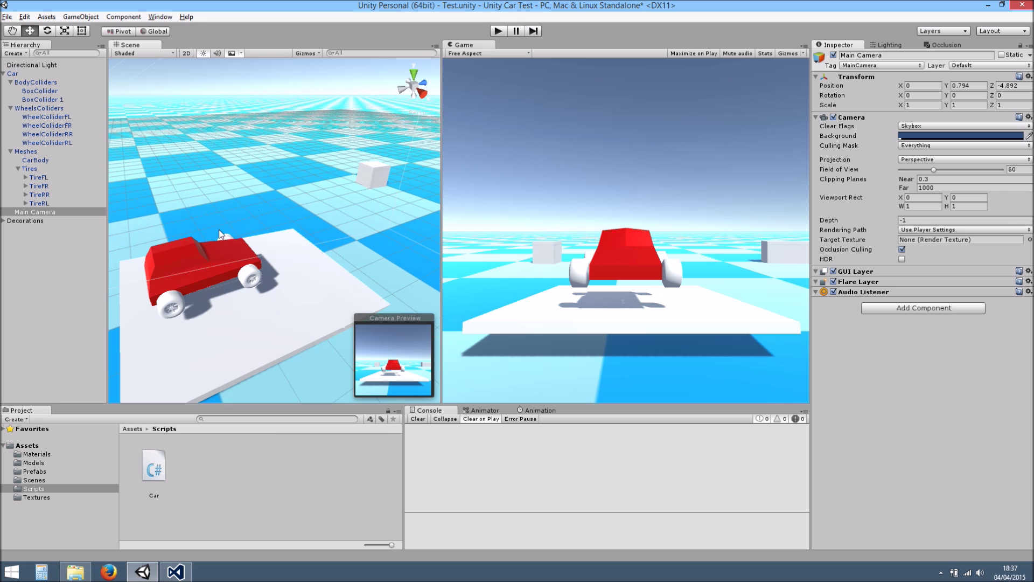
pyautogui.keyDown('alt'); pyautogui.moveTo(213, 266); pyautogui.dragTo(263, 262); pyautogui.keyUp('alt')
pyautogui.moveTo(263, 262); pyautogui.dragTo(324, 244, button='middle')
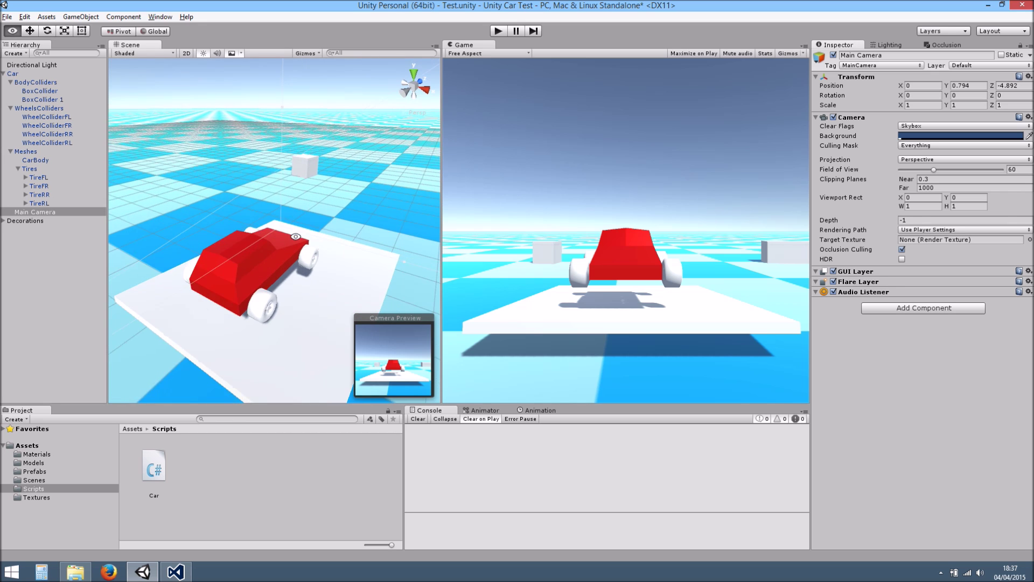
pyautogui.keyDown('alt'); pyautogui.moveTo(296, 236); pyautogui.dragTo(280, 222); pyautogui.keyUp('alt')
pyautogui.click(49, 212)
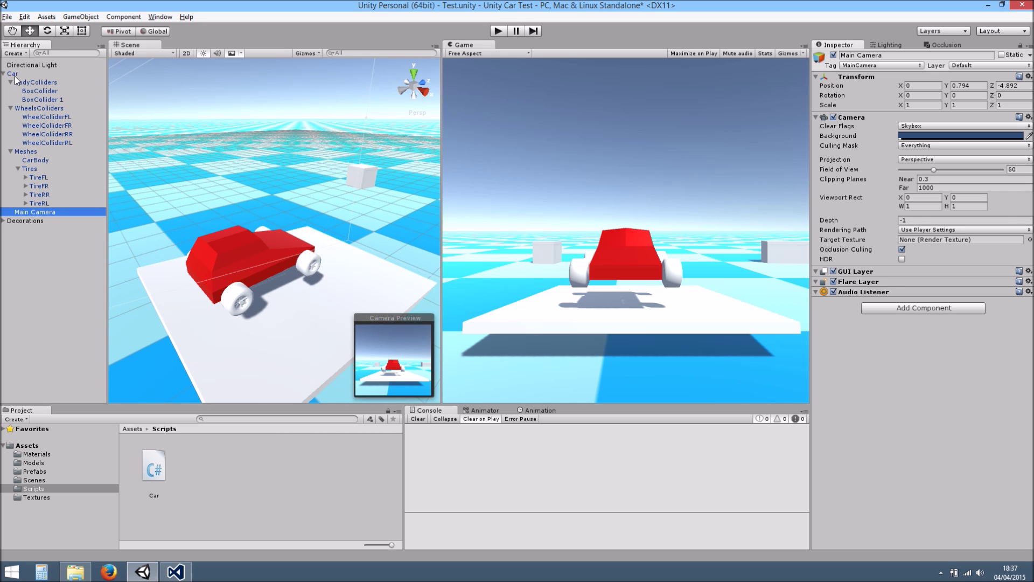
pyautogui.moveTo(300, 230); pyautogui.dragTo(353, 195, button='middle')
pyautogui.scroll(-8, 353, 195)
pyautogui.moveTo(124, 229); pyautogui.dragTo(138, 193)
pyautogui.press('e')
pyautogui.click(496, 32)
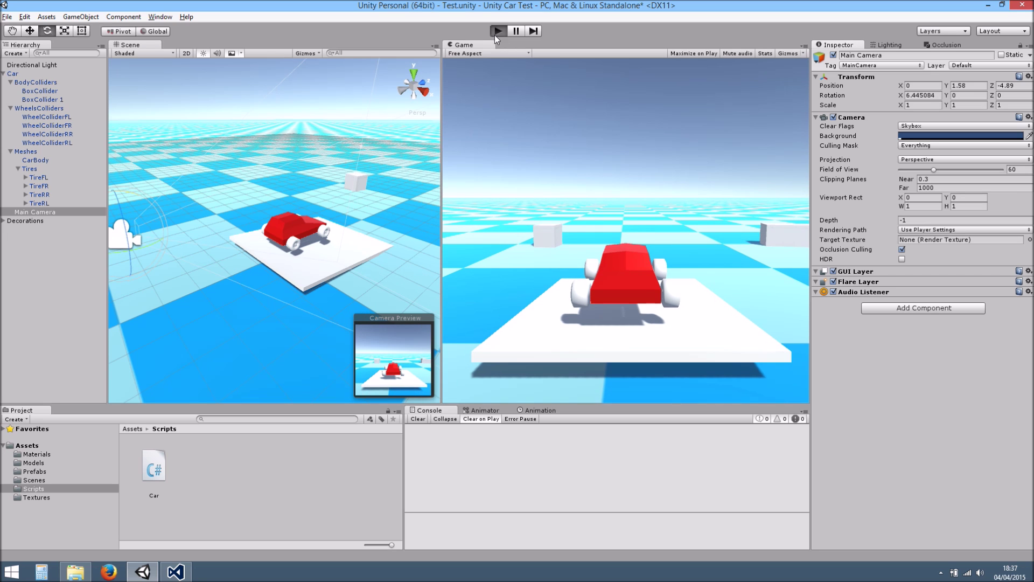
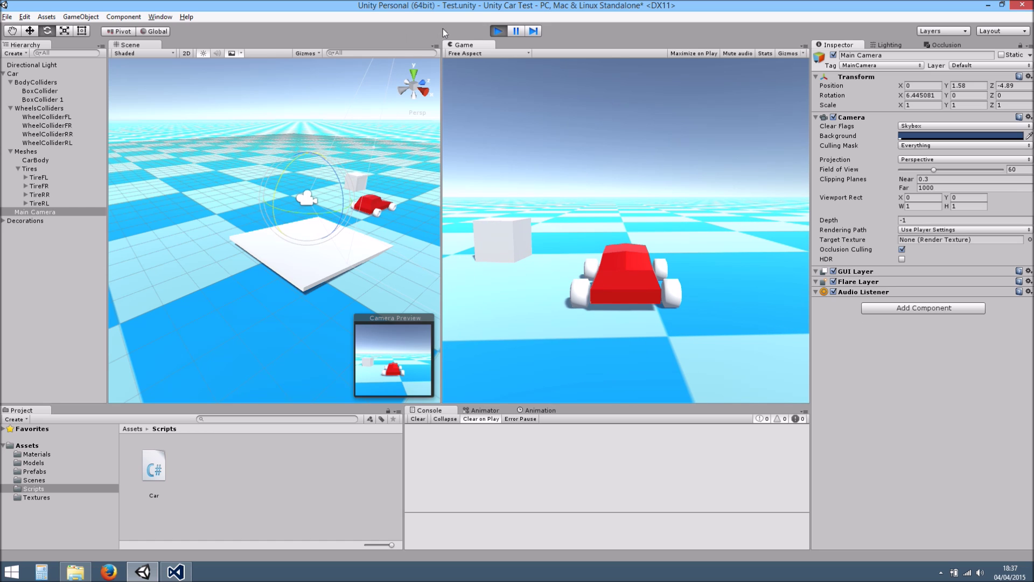
pyautogui.click(499, 31)
# In Visual Studio, delete the public steerForce variable from the Car class and save the script
pyautogui.click(178, 571)
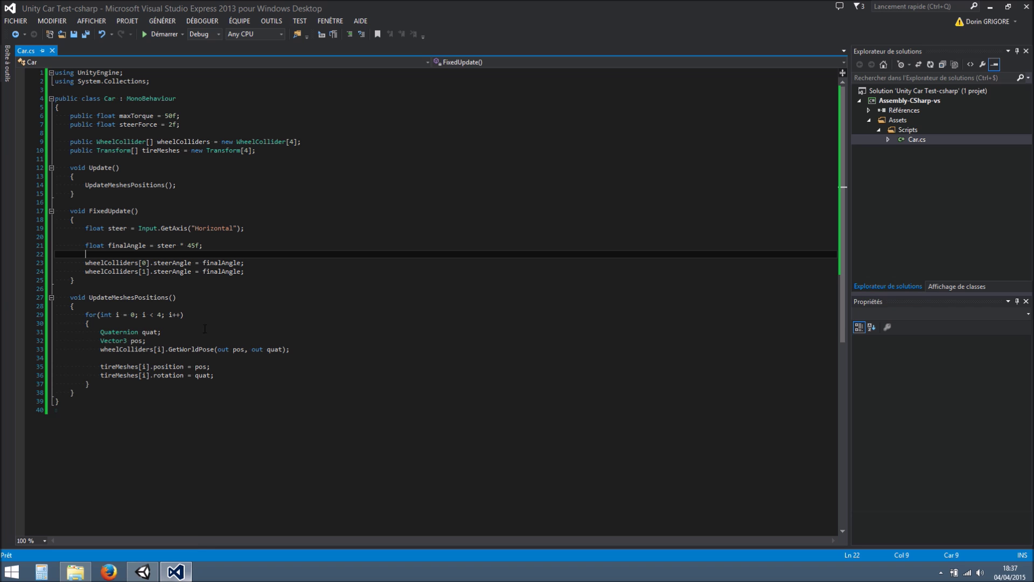
pyautogui.click(181, 125)
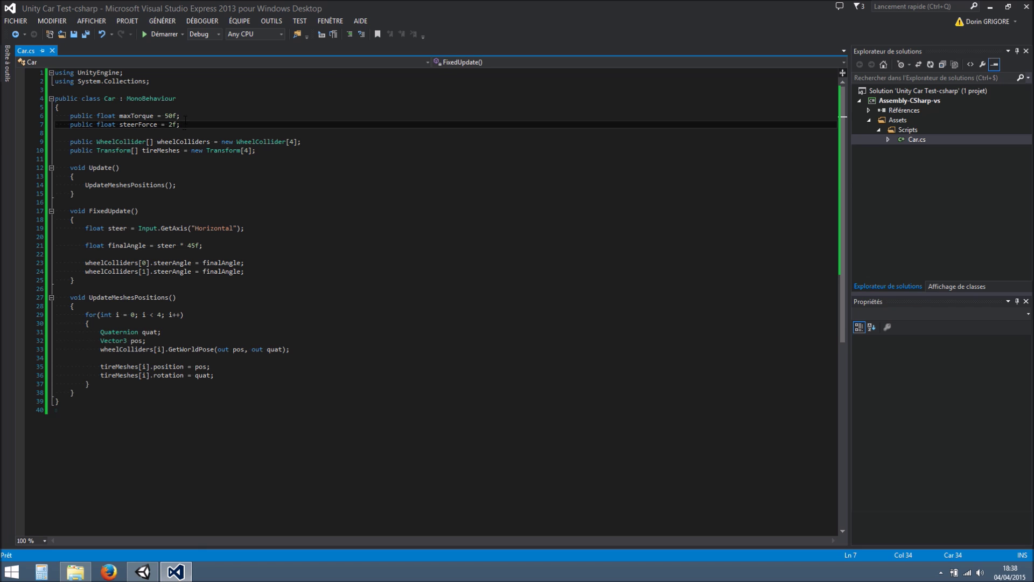
pyautogui.hotkey('shift', 'Up')
pyautogui.press('BackSpace')
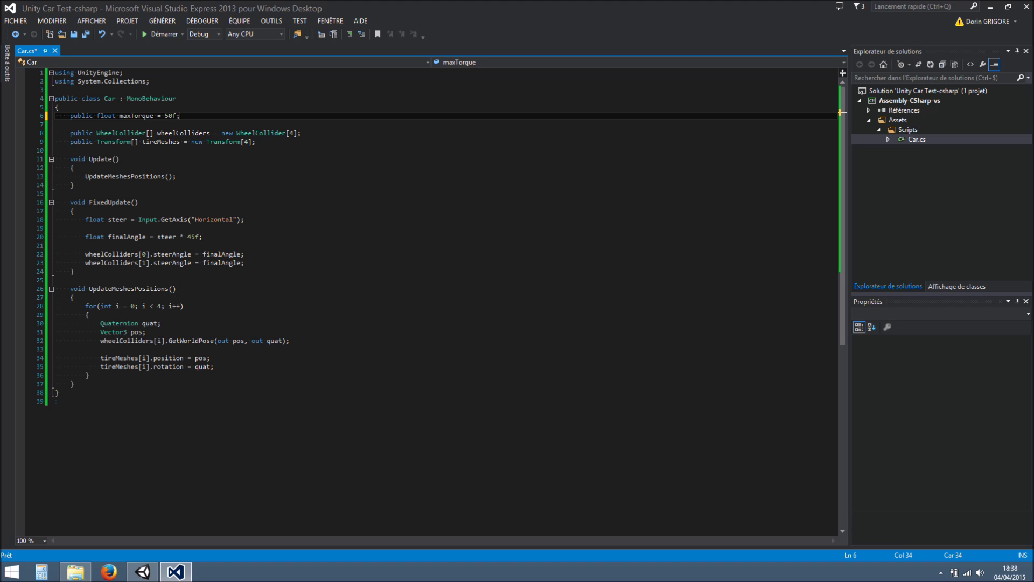
pyautogui.hotkey('ctrl', 's')
pyautogui.click(263, 264)
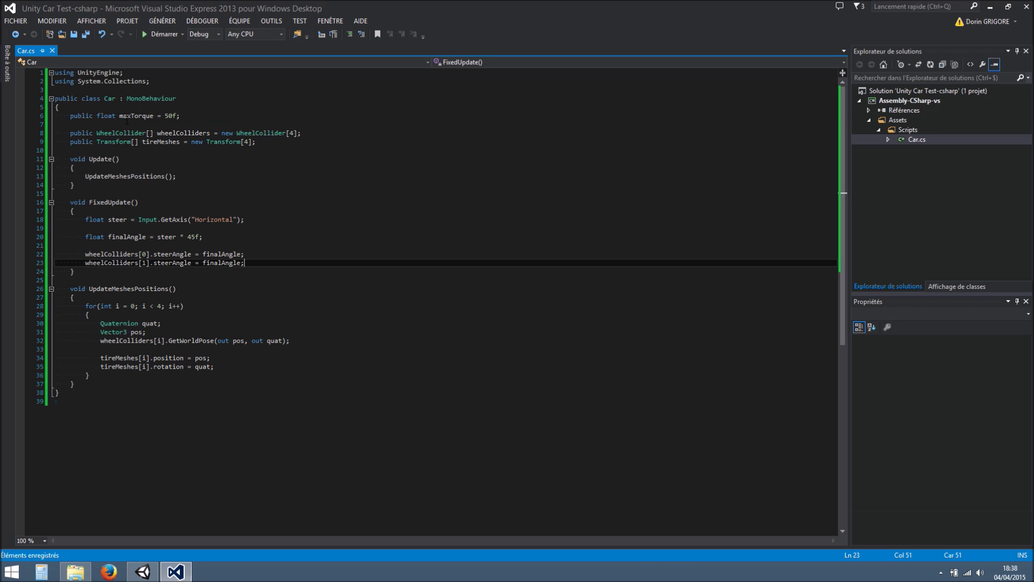
# Add float accelerate = Input.GetAxis("Vertical"); directly below the steer declaration in FixedUpdate()
pyautogui.click(247, 219)
pyautogui.press('Return')
pyautogui.write('float ')
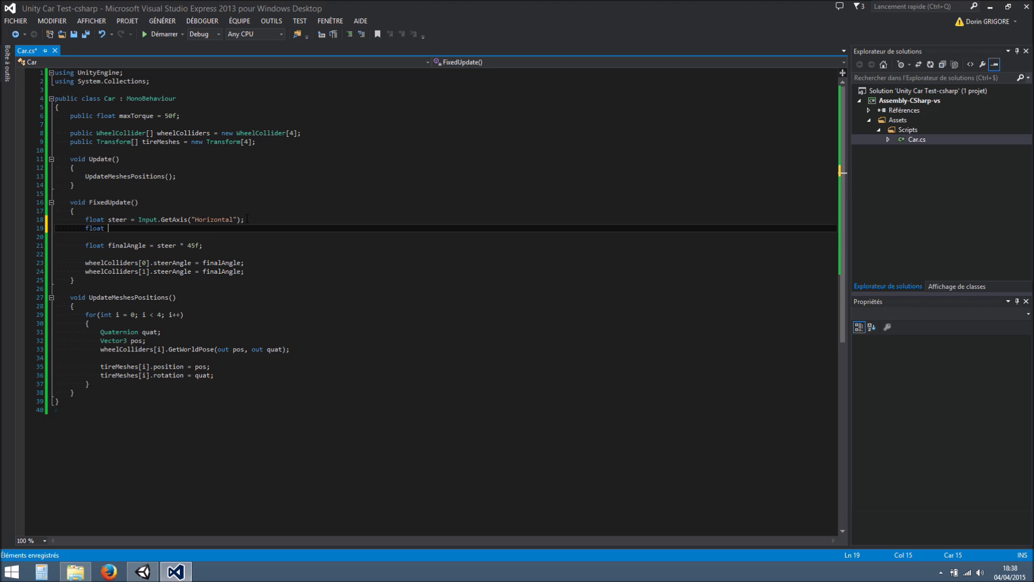
pyautogui.write('acc')
pyautogui.moveTo(247, 219); pyautogui.dragTo(139, 220)
pyautogui.hotkey('ctrl', 'c')
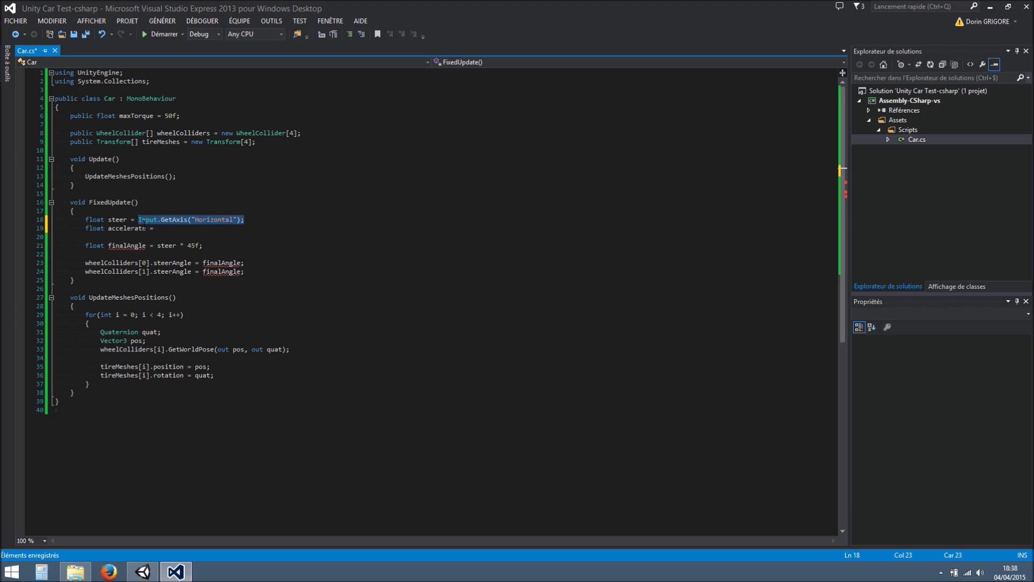
pyautogui.click(181, 229)
pyautogui.hotkey('ctrl', 'v')
pyautogui.doubleClick(227, 229)
pyautogui.write('Verti')
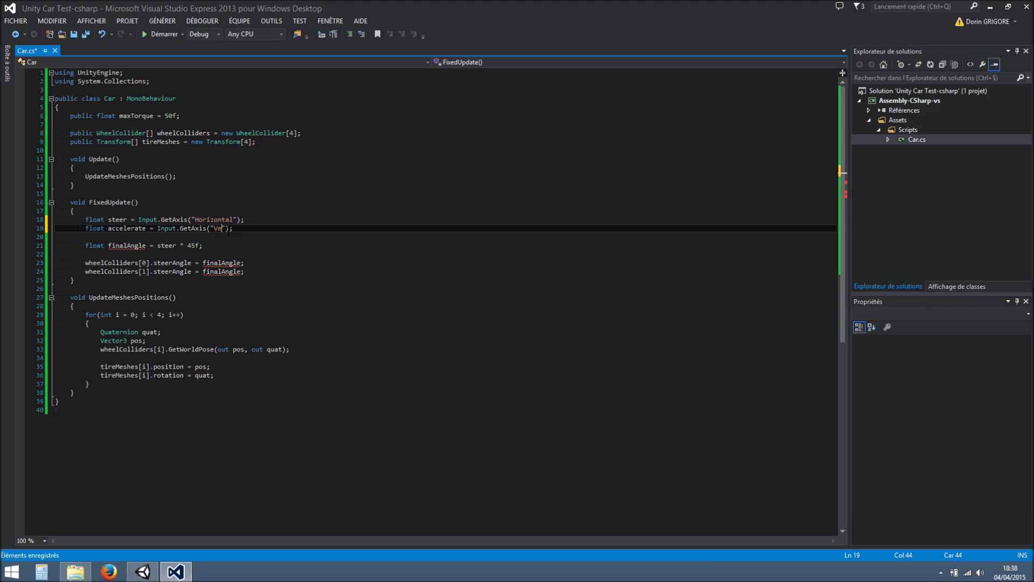
pyautogui.write('cal')
pyautogui.doubleClick(124, 228)
# Remove the blank line between the finalAngle declaration and the steerAngle assignments, and insert two new lines below the assignments
pyautogui.click(164, 253)
pyautogui.press('BackSpace')
pyautogui.click(257, 263)
pyautogui.press('Return')
pyautogui.press('Return')
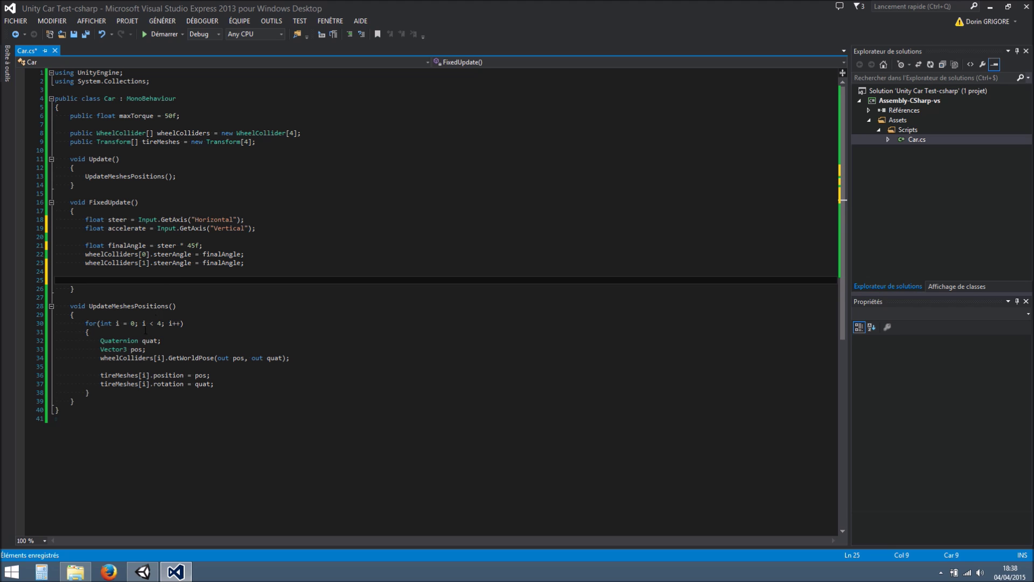
# Add an empty for(int i = 0; i < 4; i++) loop with braces below the steerAngle assignments in FixedUpdate()
pyautogui.moveTo(85, 323); pyautogui.dragTo(185, 324)
pyautogui.hotkey('ctrl', 'c')
pyautogui.click(115, 273)
pyautogui.click(114, 279)
pyautogui.hotkey('ctrl', 'v')
pyautogui.press('Return')
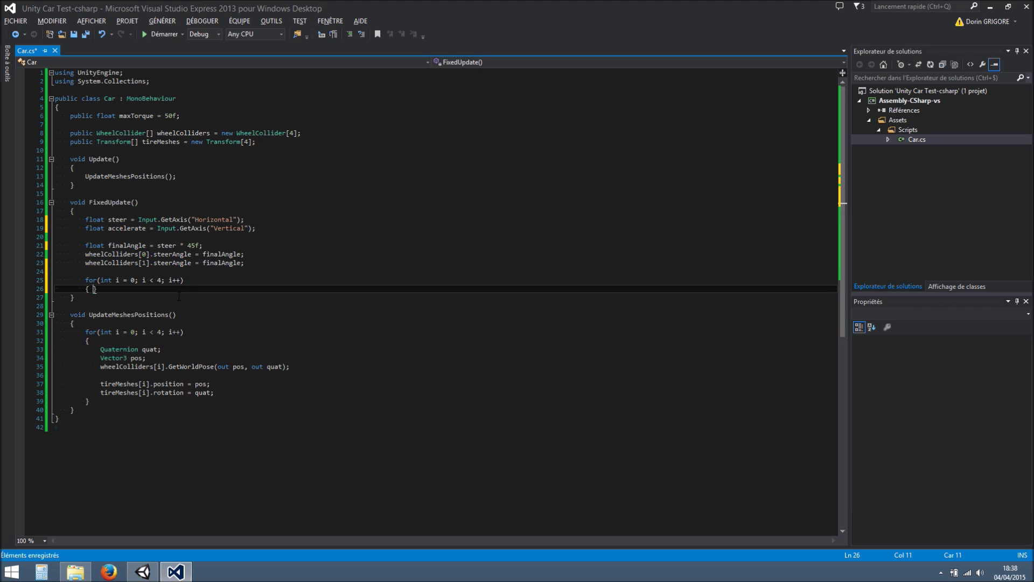
pyautogui.write('{')
pyautogui.press('Return')
# Inside the new FixedUpdate() loop, add wheelColliders[i].motorTorque = maxTorque; and save the script
pyautogui.doubleClick(124, 384)
pyautogui.hotkey('ctrl', 'c')
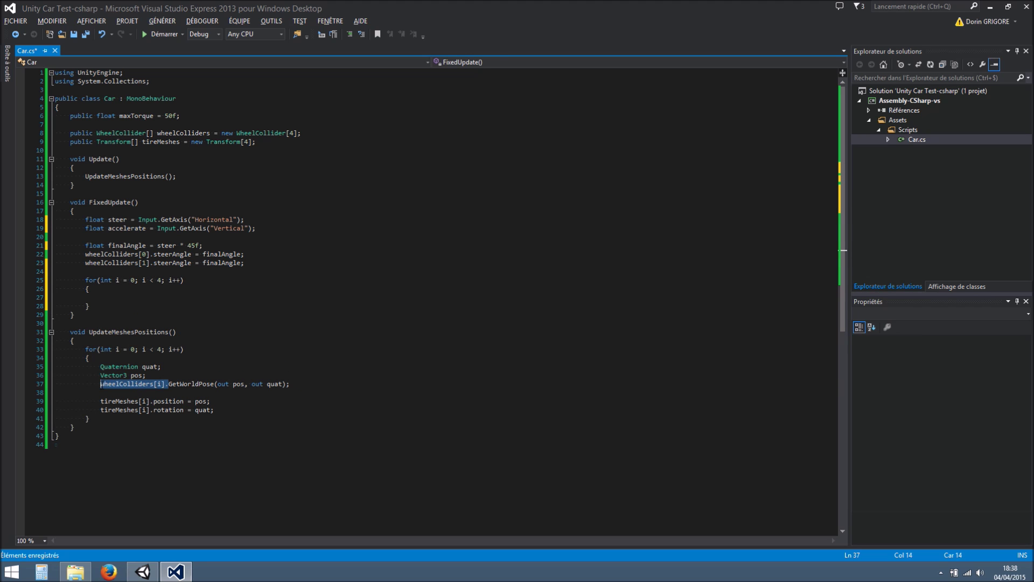
pyautogui.click(122, 299)
pyautogui.hotkey('ctrl', 'v')
pyautogui.write('[i].')
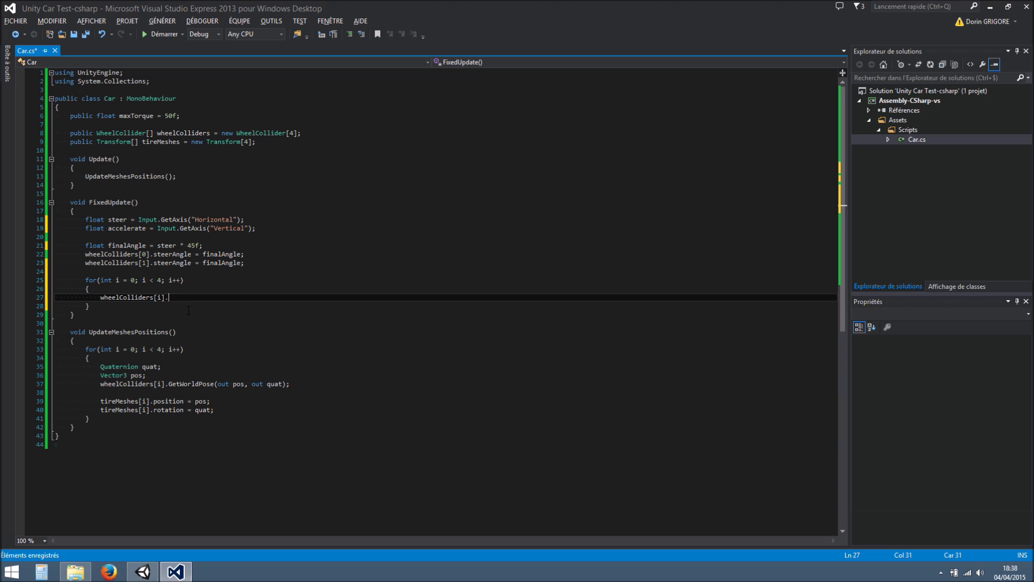
pyautogui.write('m')
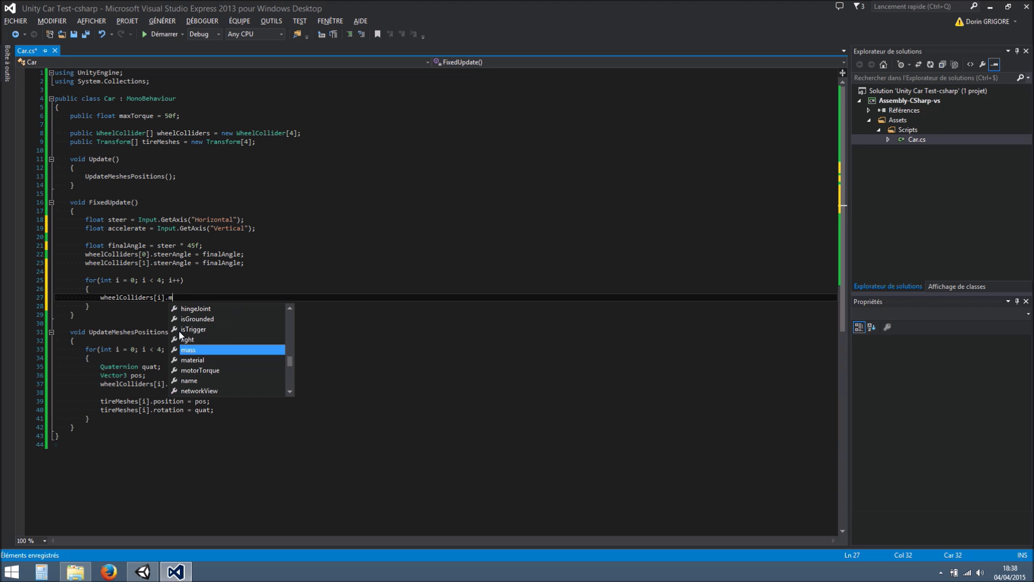
pyautogui.write('ax')
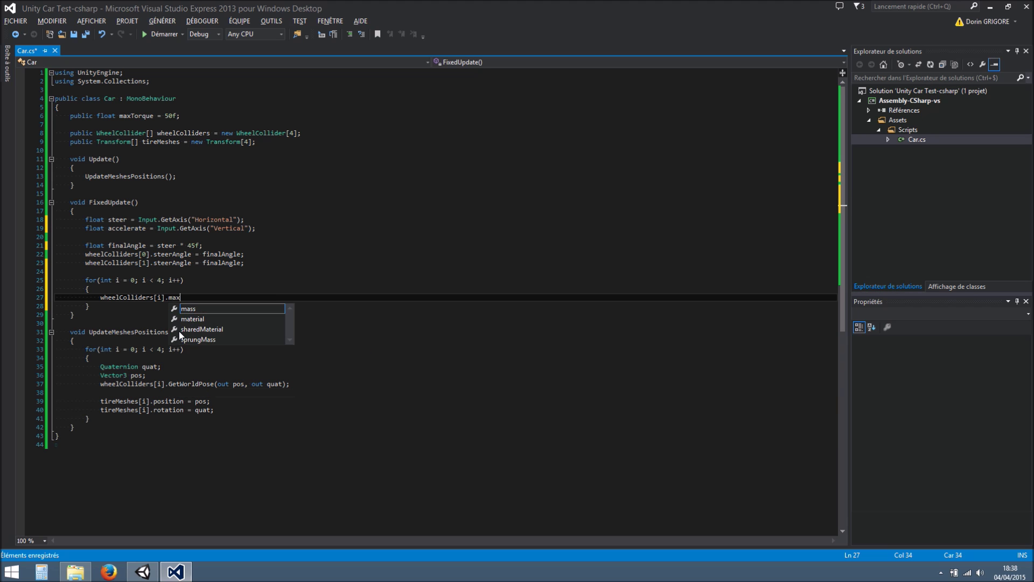
pyautogui.press('BackSpace')
pyautogui.press('BackSpace')
pyautogui.write('to')
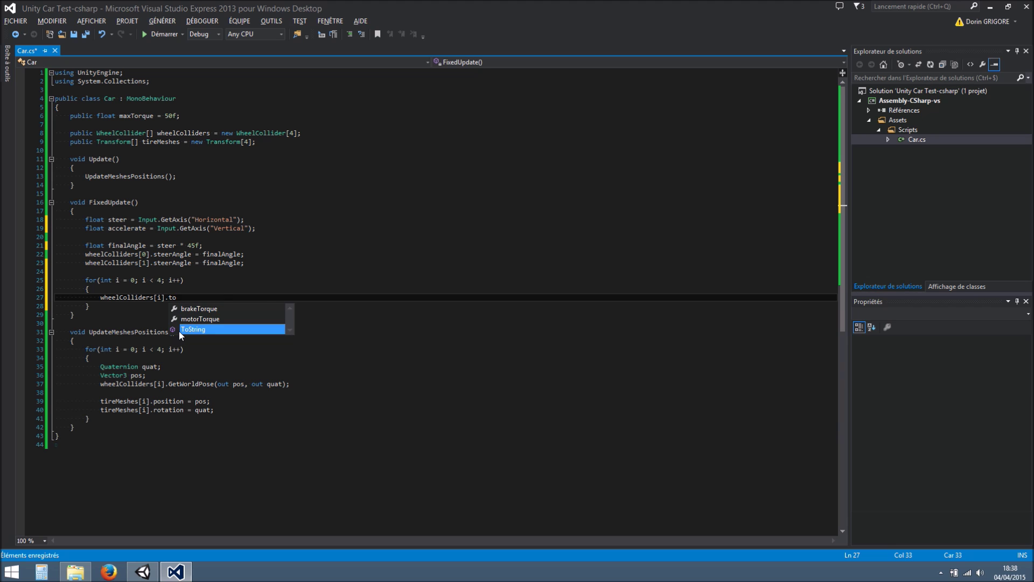
pyautogui.press('Tab')
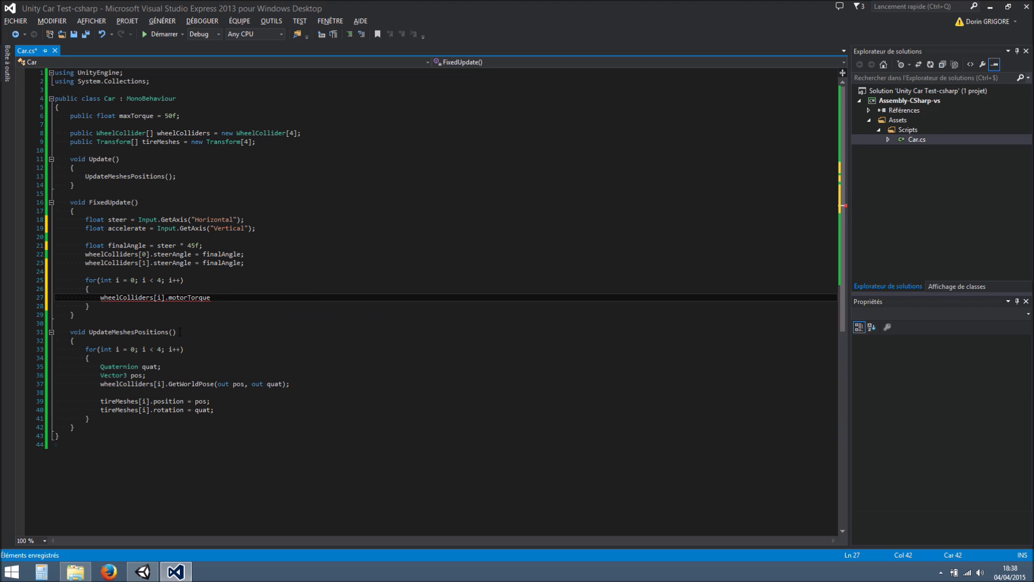
pyautogui.write('= maxTorque;')
pyautogui.hotkey('ctrl', 's')
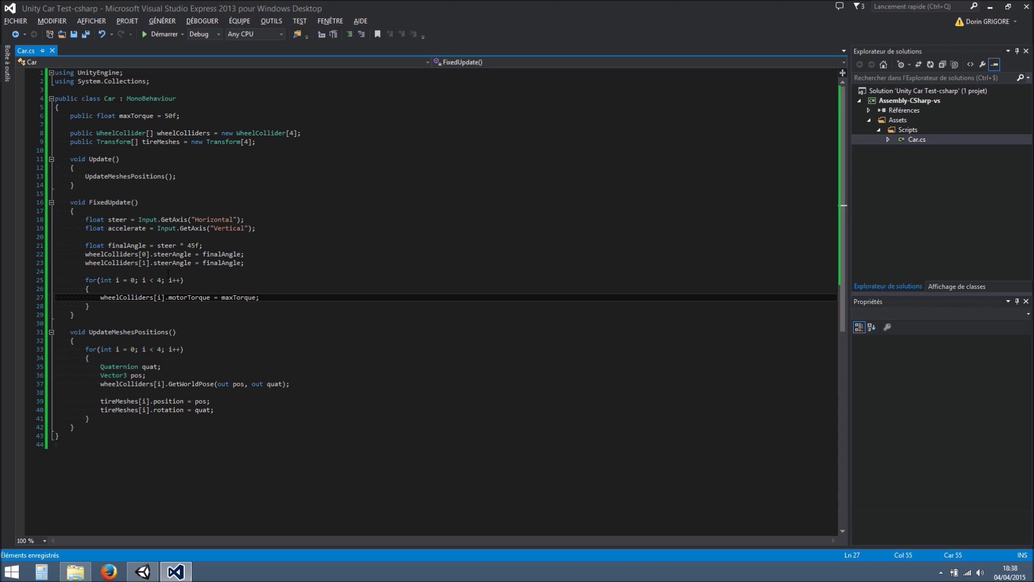
# Change the motorTorque assignment to accelerate * maxTorque and save the script
pyautogui.click(130, 246)
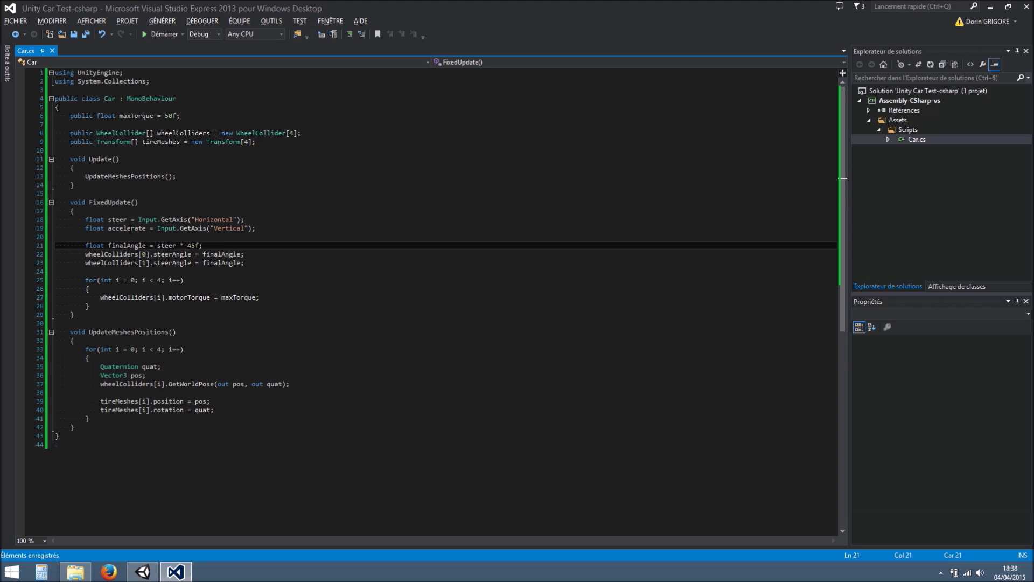
pyautogui.doubleClick(127, 228)
pyautogui.hotkey('ctrl', 'c')
pyautogui.click(222, 297)
pyautogui.hotkey('ctrl', 'v')
pyautogui.write('*')
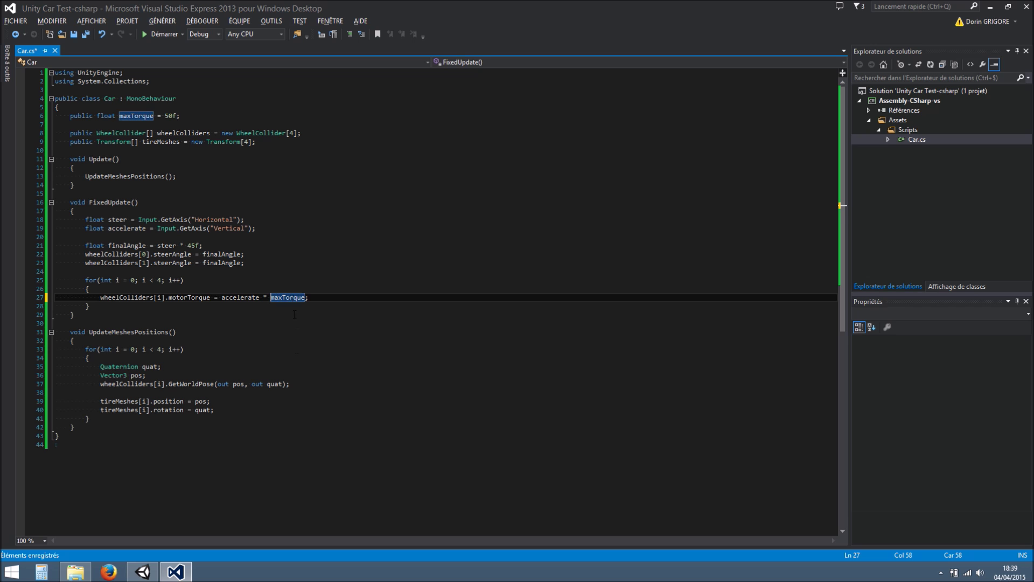
pyautogui.hotkey('ctrl', 's')
# Switch to Unity, run the scene, test-drive the car with acceleration, reverse and steering both ways, and stop the run
pyautogui.moveTo(177, 115); pyautogui.dragTo(166, 116)
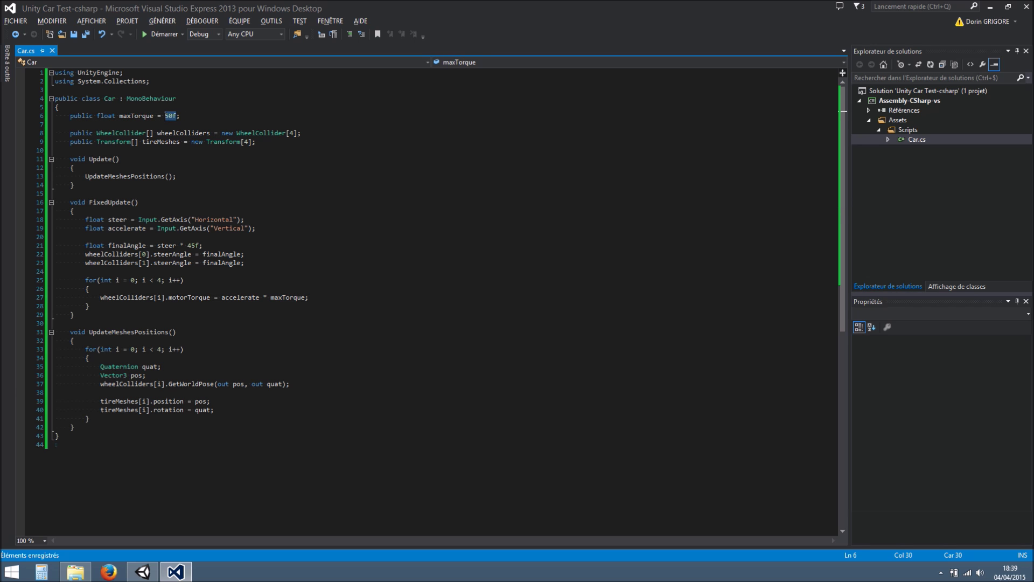
pyautogui.click(144, 570)
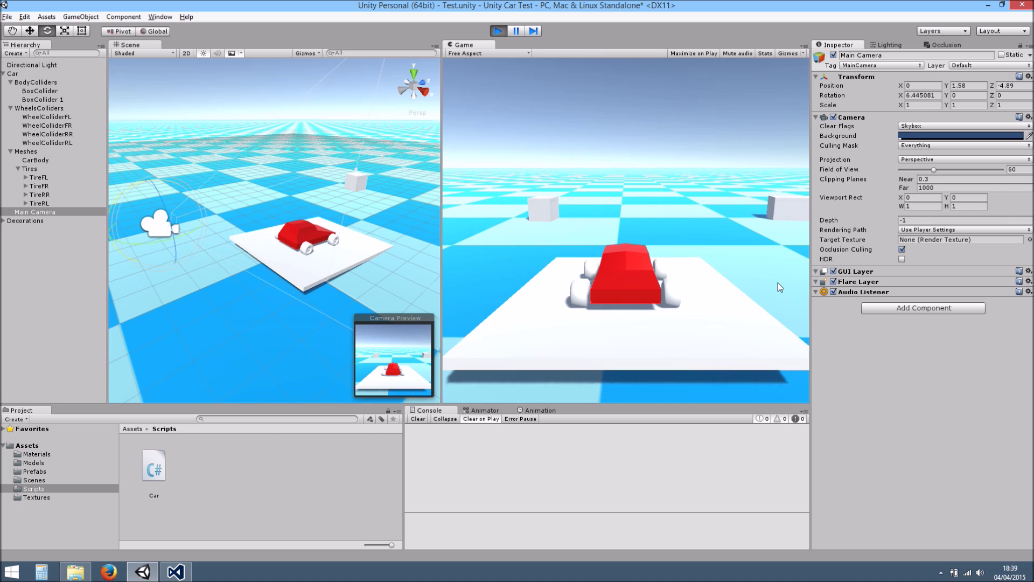
pyautogui.press('Up')
pyautogui.press('Left')
pyautogui.press('Right')
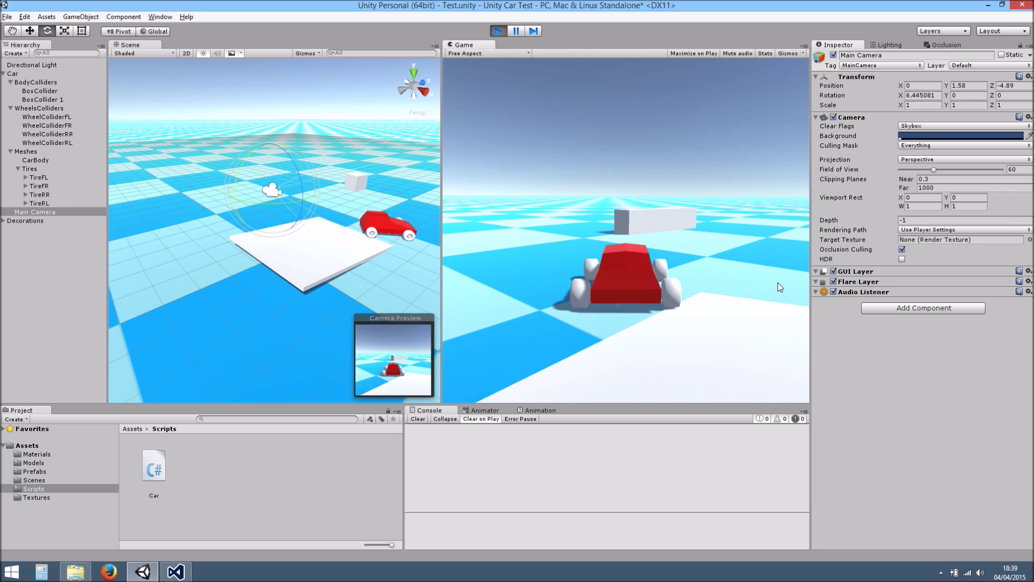
pyautogui.press('Up')
pyautogui.press('Right')
pyautogui.press('Left')
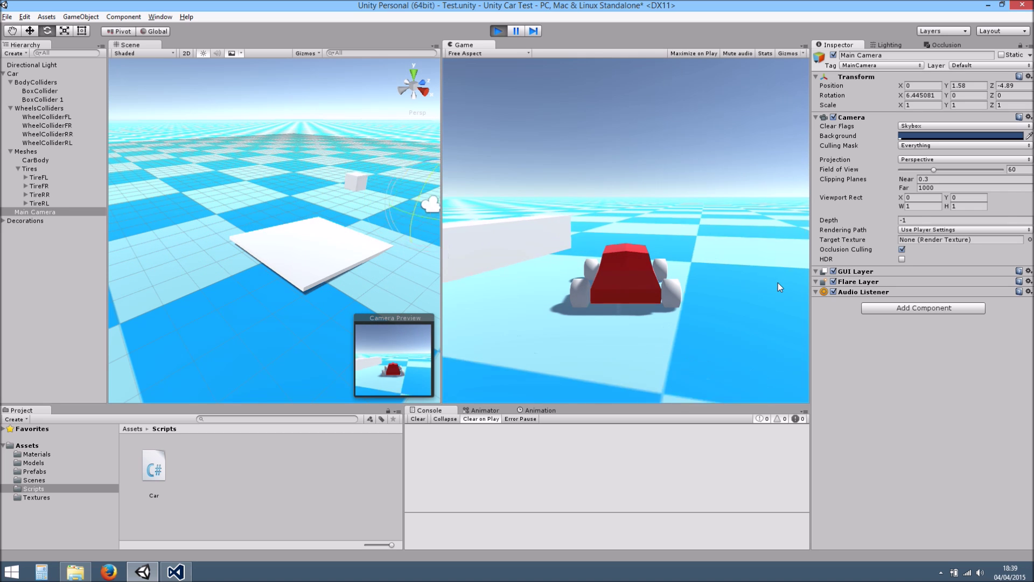
pyautogui.press('Up')
pyautogui.press('Left')
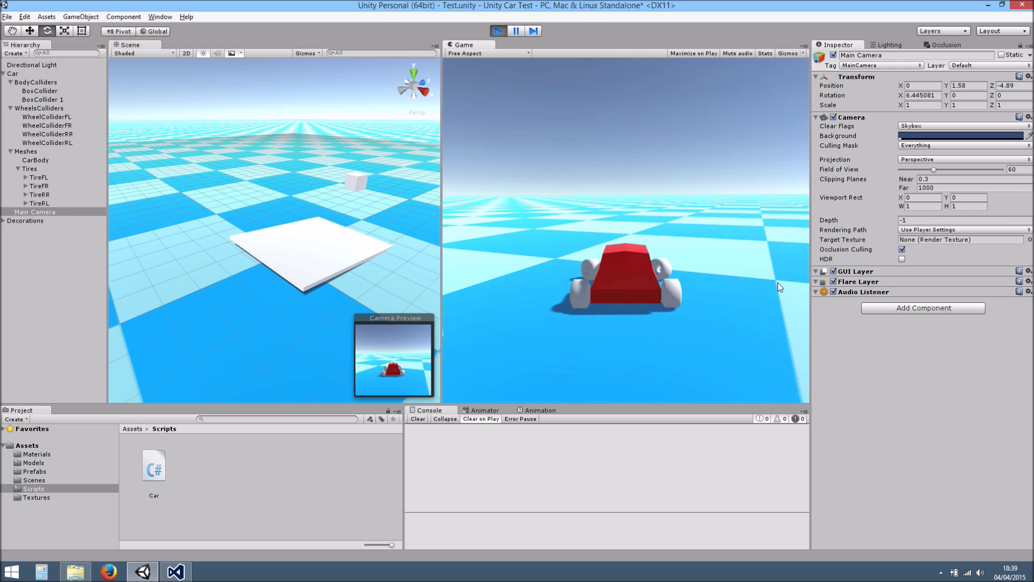
pyautogui.press('Down')
pyautogui.press('Right')
pyautogui.press('Up')
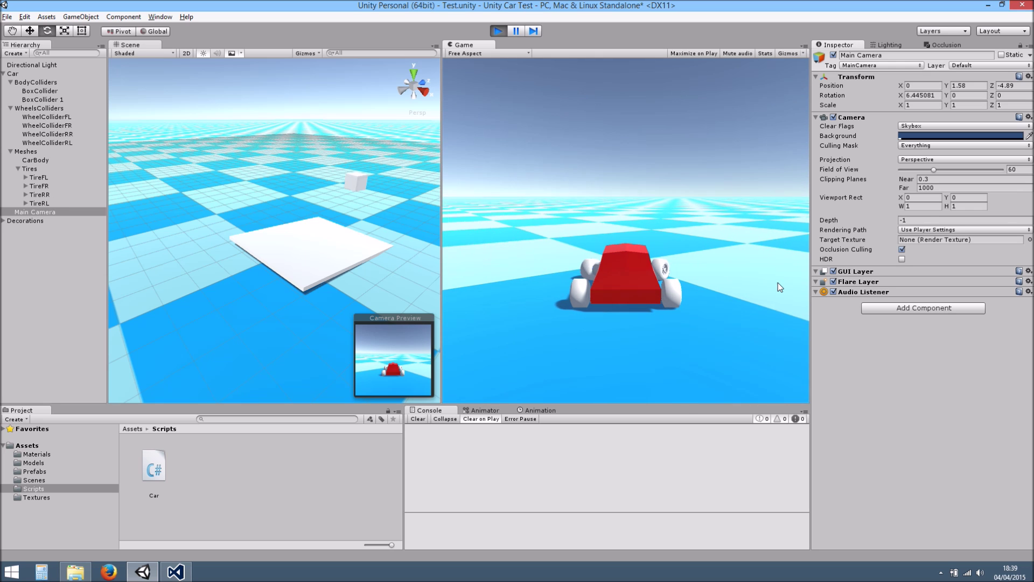
pyautogui.press('Down')
pyautogui.press('Right')
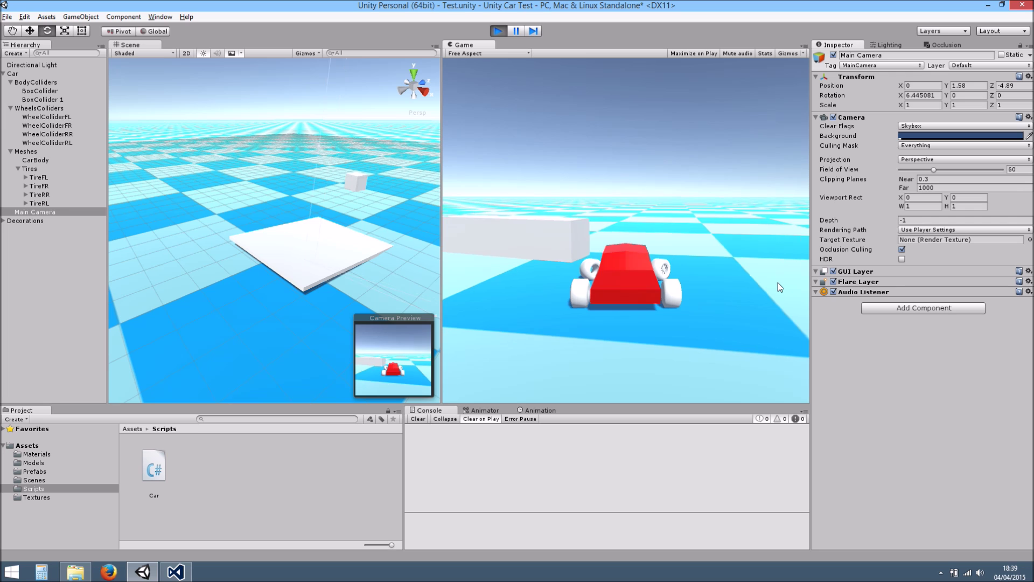
pyautogui.click(500, 31)
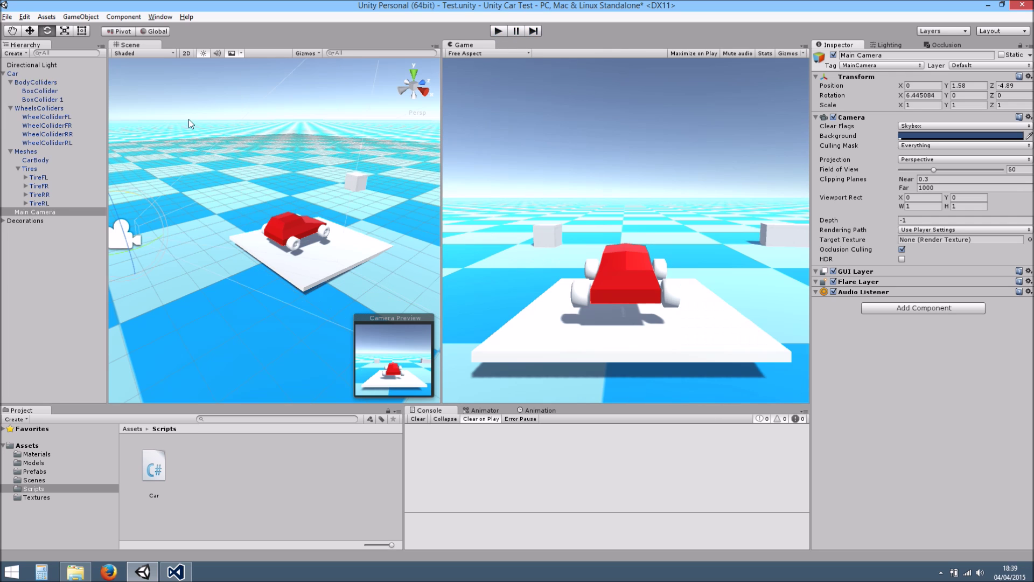
# Set Max Torque to 150 in the Car object's Car script component and apply the change to the prefab
pyautogui.click(21, 76)
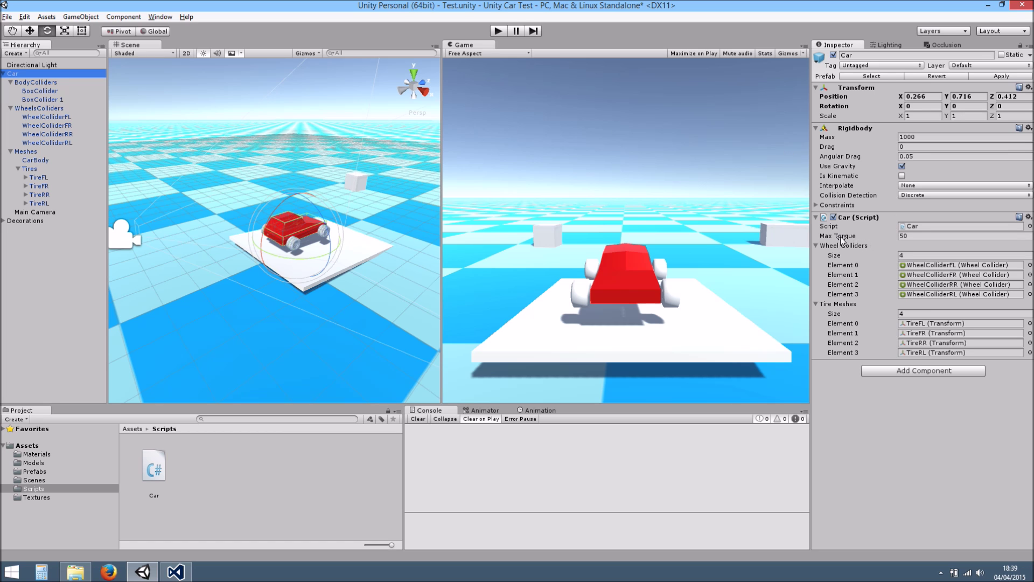
pyautogui.click(175, 571)
pyautogui.click(172, 124)
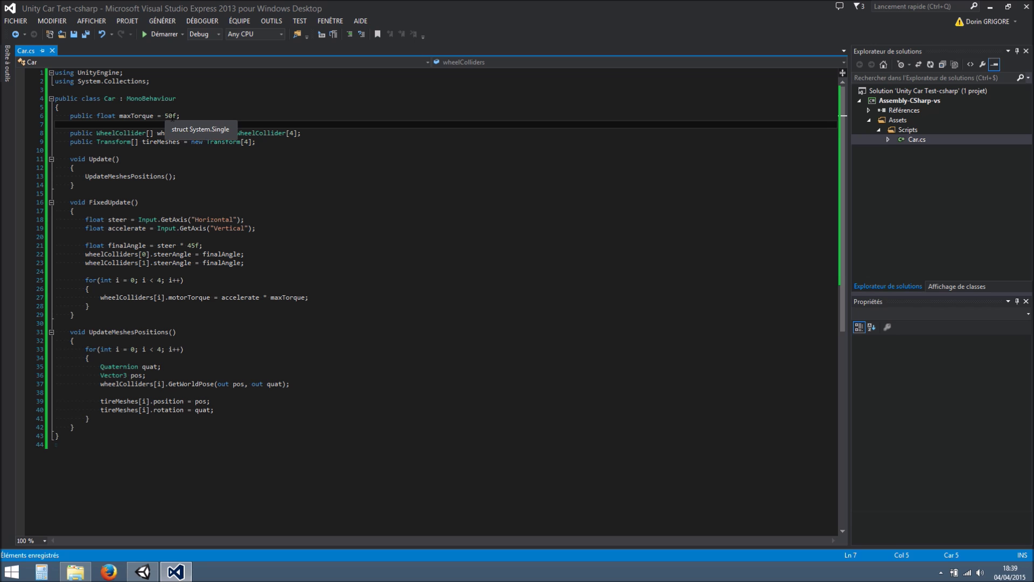
pyautogui.click(142, 571)
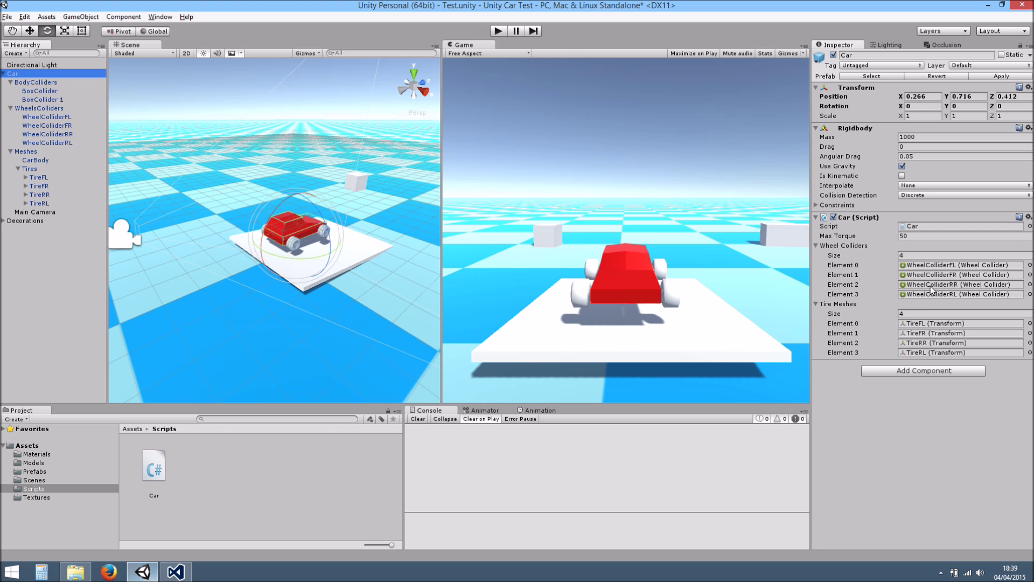
pyautogui.click(915, 236)
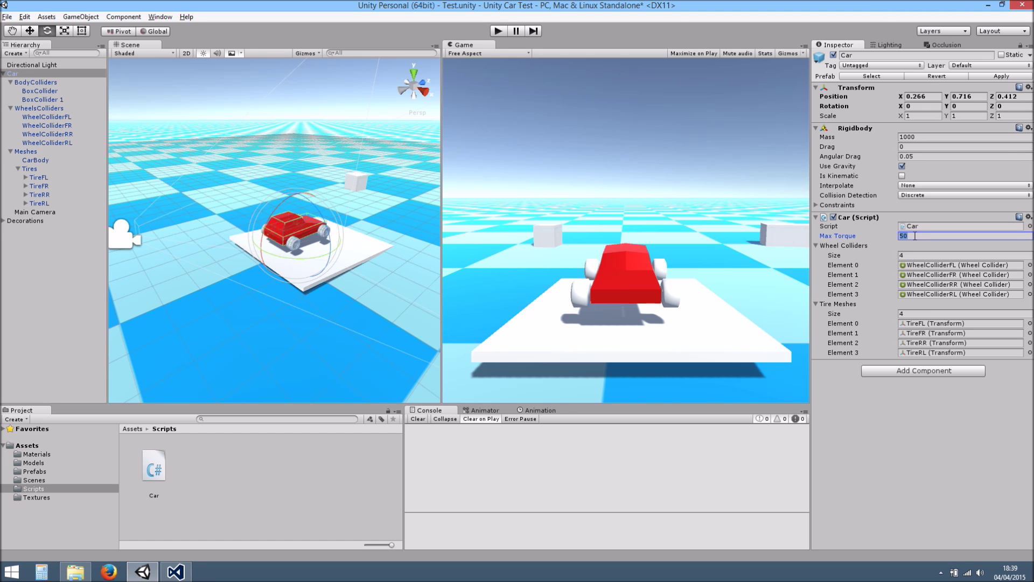
pyautogui.write('150')
pyautogui.click(992, 76)
# Run the scene again, drive the car around the cubes while steering both ways, and stop the run
pyautogui.click(175, 571)
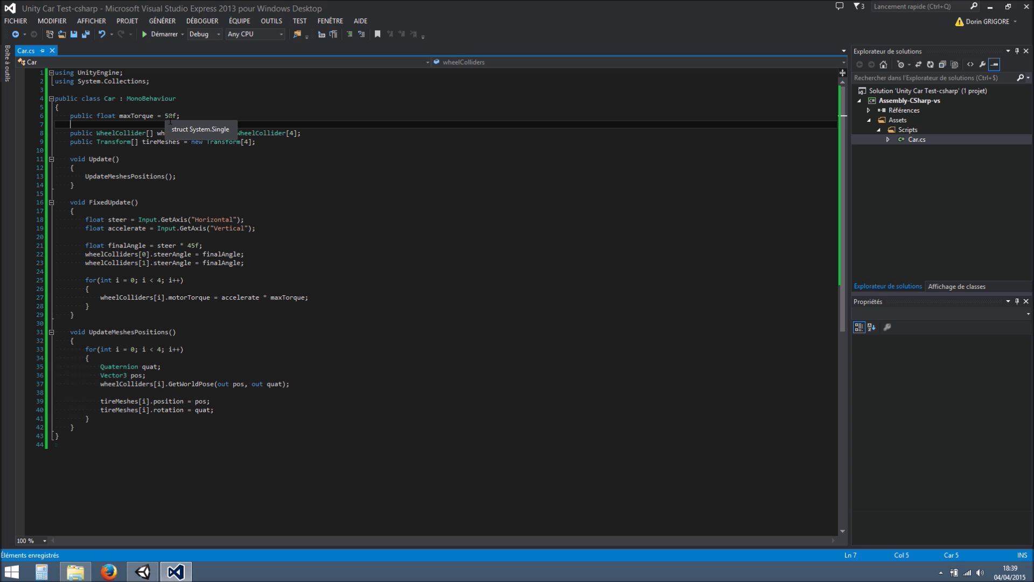
pyautogui.click(155, 575)
pyautogui.click(499, 31)
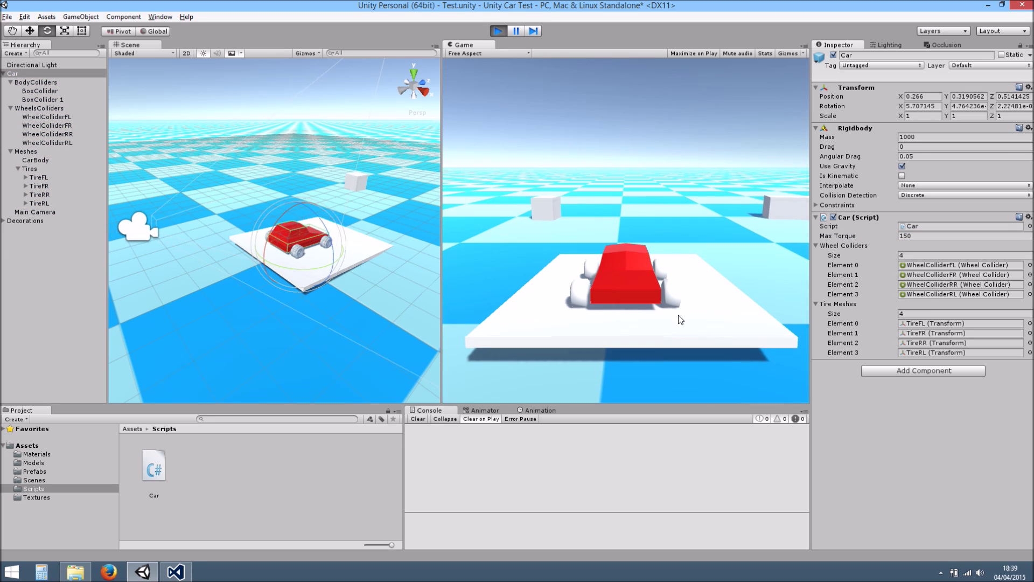
pyautogui.press('Up')
pyautogui.press('Left')
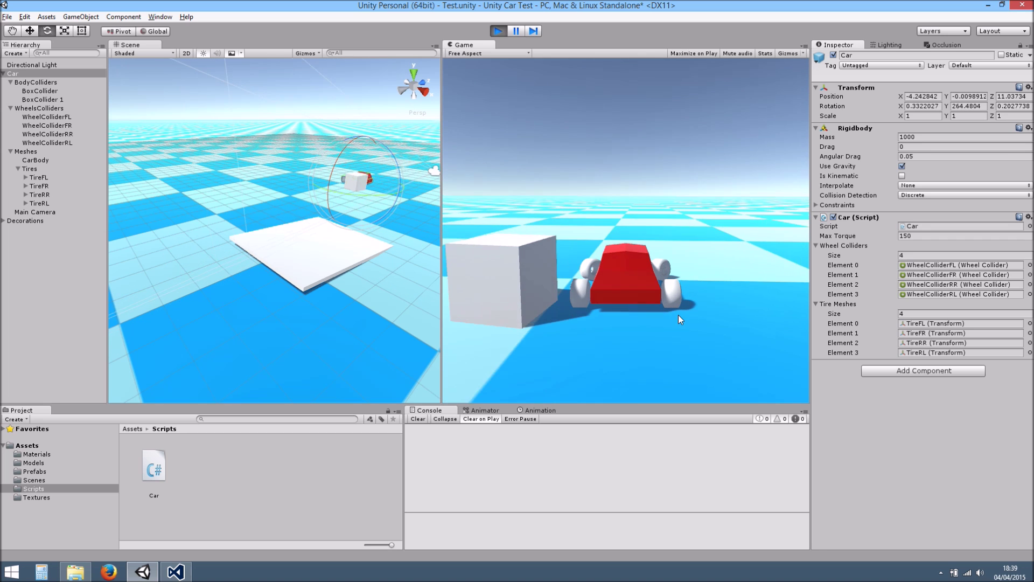
pyautogui.press('Right')
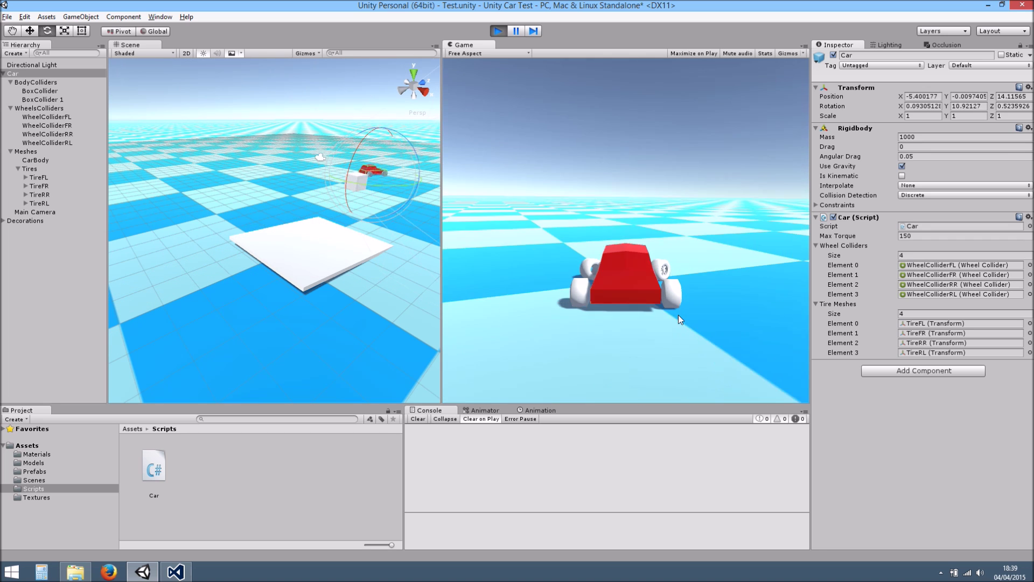
pyautogui.press('Left')
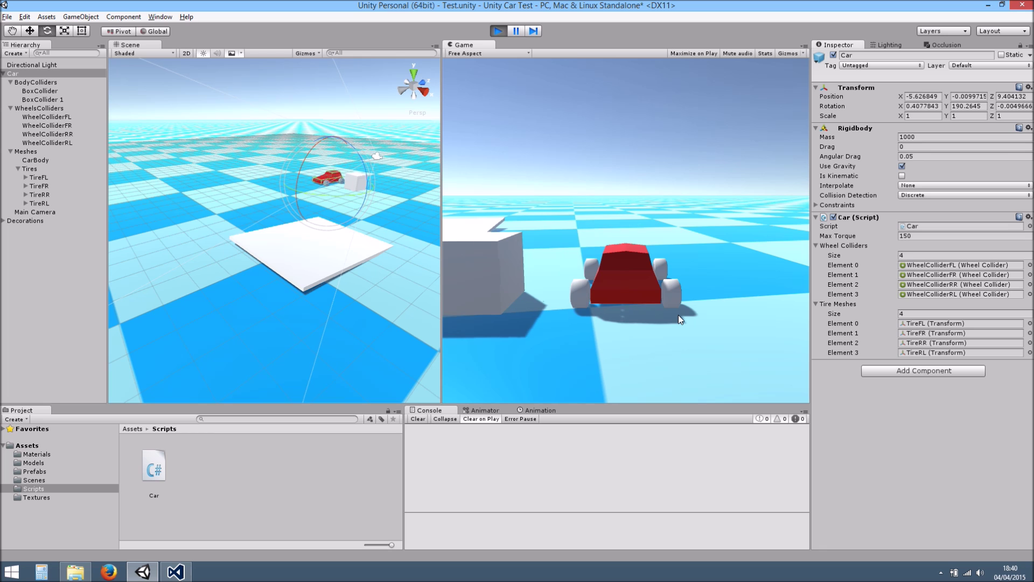
pyautogui.press('Left')
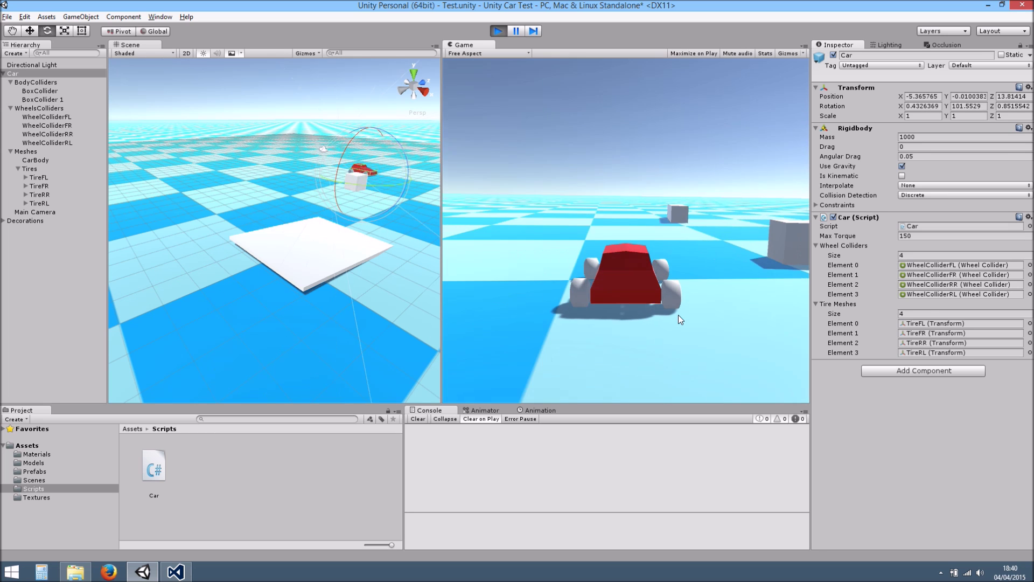
pyautogui.press('Right')
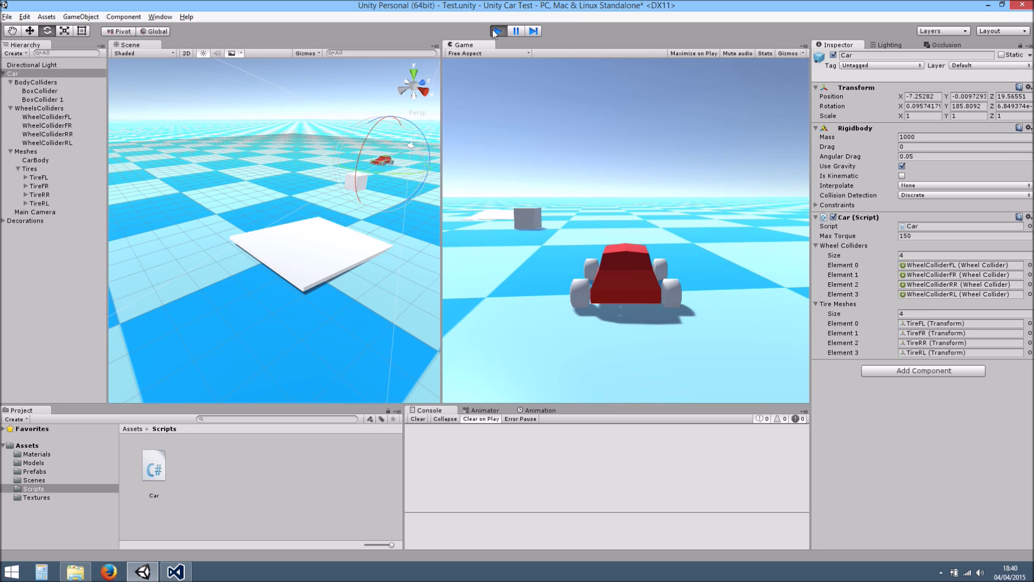
pyautogui.click(498, 31)
# Examine the shared settings of the four wheel colliders and the Car script's Max Torque field
pyautogui.click(54, 116)
pyautogui.keyDown('shift'); pyautogui.click(59, 143); pyautogui.keyUp('shift')
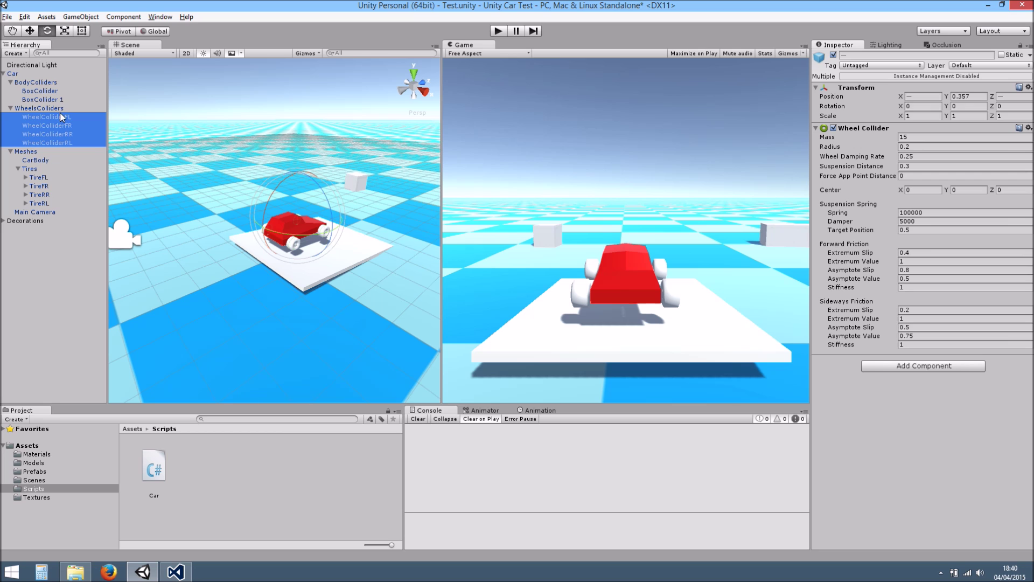
pyautogui.click(12, 73)
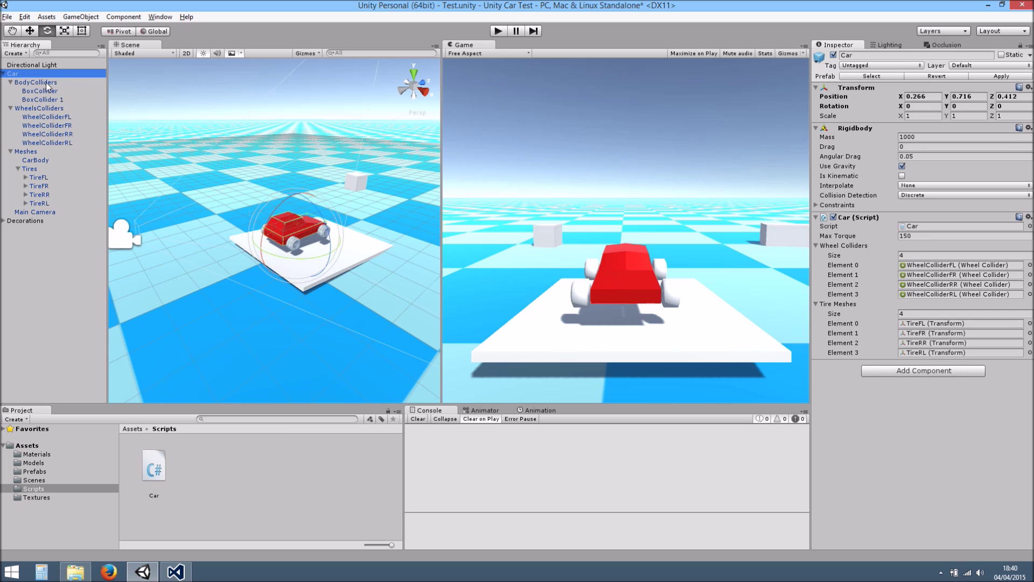
pyautogui.click(912, 237)
# Move the white platform out from under the car towards its rear, and reselect the Car object
pyautogui.keyDown('alt'); pyautogui.moveTo(340, 222); pyautogui.dragTo(177, 264); pyautogui.keyUp('alt')
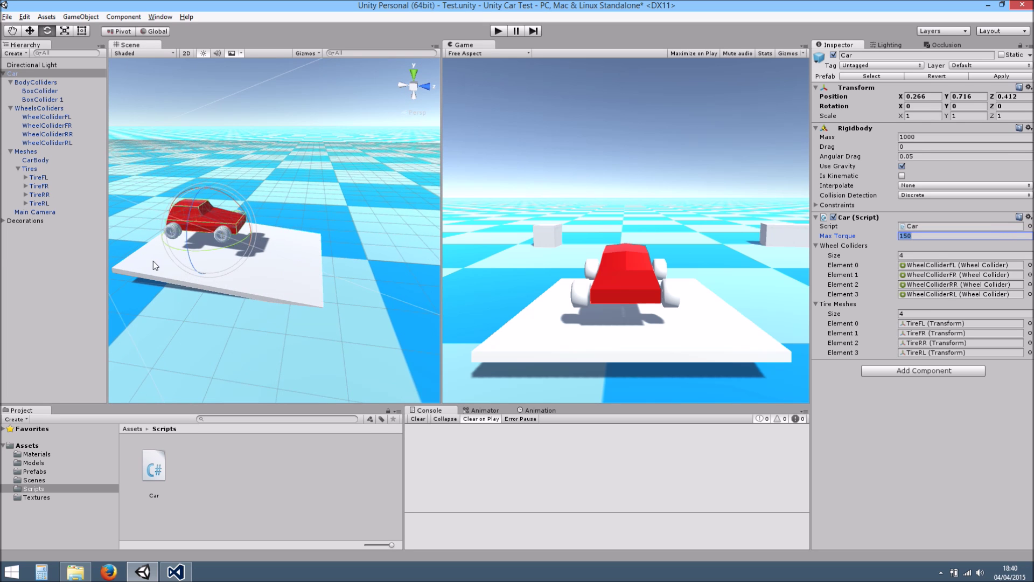
pyautogui.click(153, 260)
pyautogui.moveTo(273, 256); pyautogui.dragTo(237, 238)
pyautogui.click(34, 72)
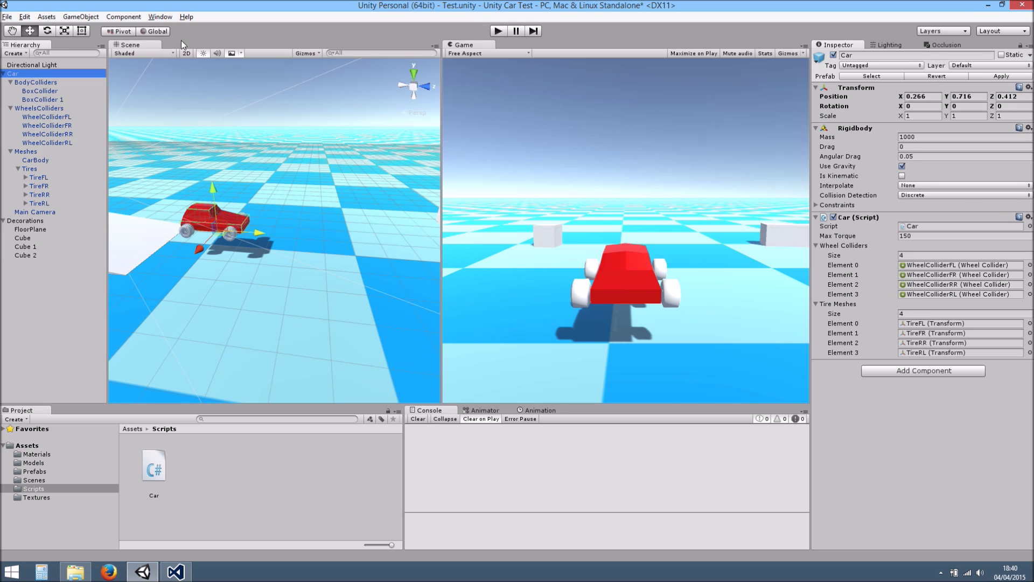
# Switch the Scene view to Wireframe shading with the car's colliders in close view, and start a scene run
pyautogui.click(121, 53)
pyautogui.click(150, 80)
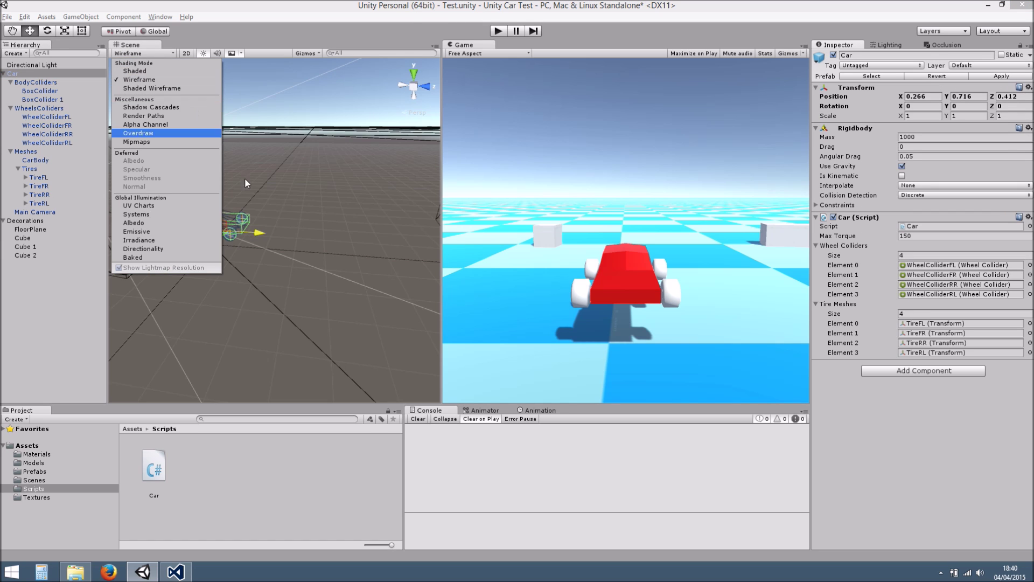
pyautogui.keyDown('alt'); pyautogui.moveTo(245, 178); pyautogui.dragTo(112, 176); pyautogui.keyUp('alt')
pyautogui.scroll(2, 286, 252)
pyautogui.moveTo(287, 252); pyautogui.dragTo(360, 246, button='middle')
pyautogui.click(498, 31)
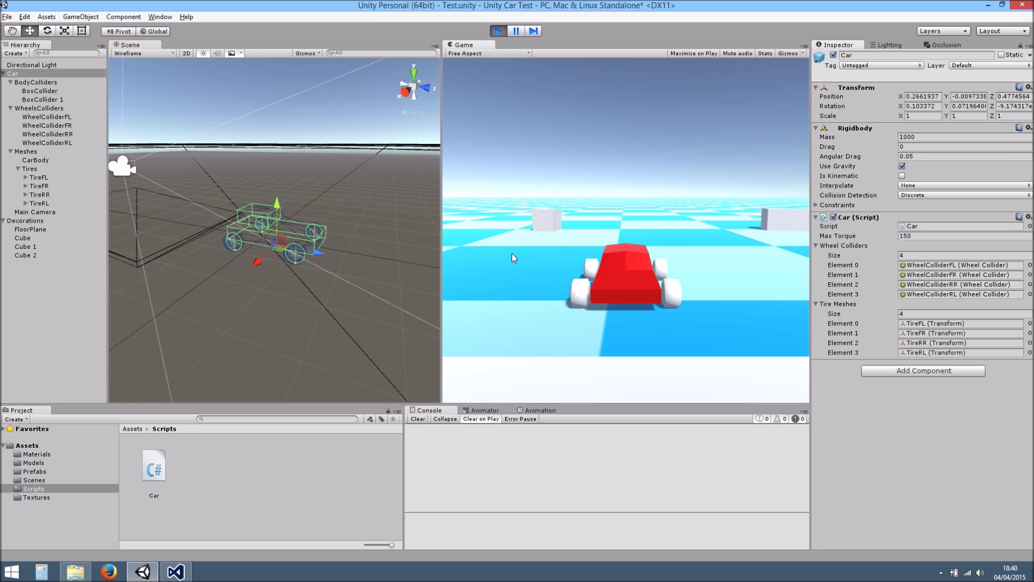
# Drive the car forward and back in the running scene, watching its colliders in the wireframe view, and stop the run
pyautogui.press('Up')
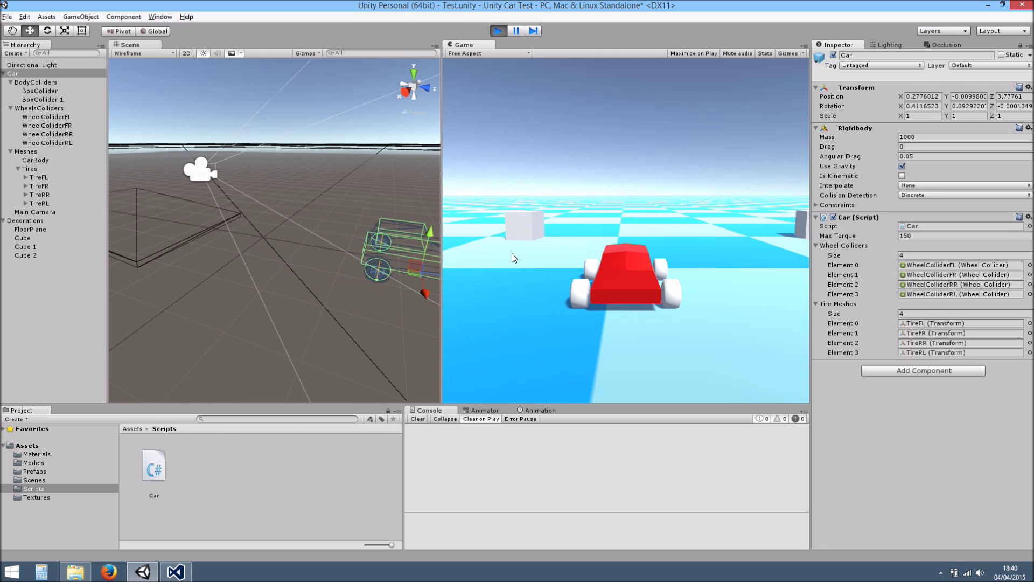
pyautogui.press('Up')
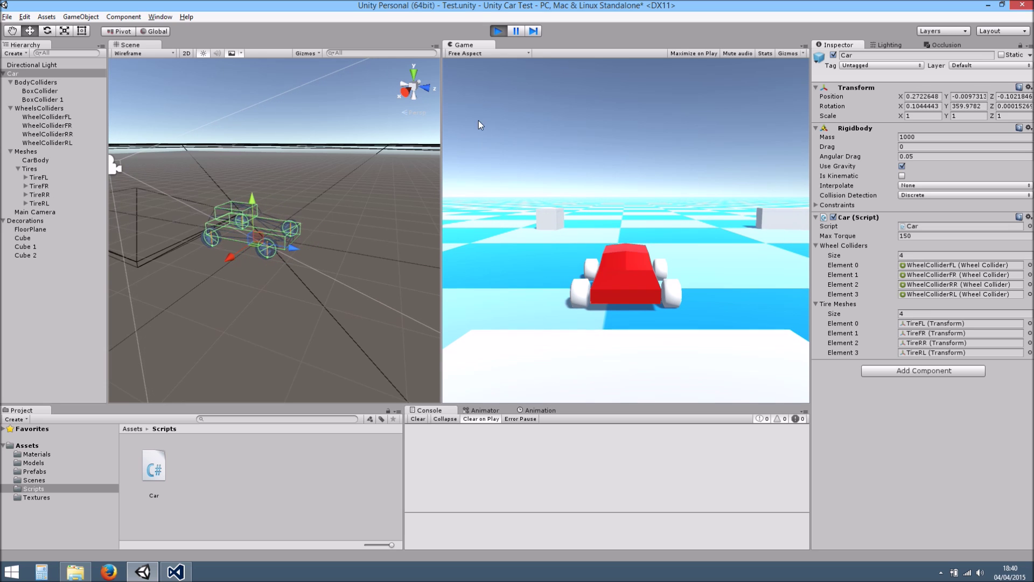
pyautogui.click(497, 31)
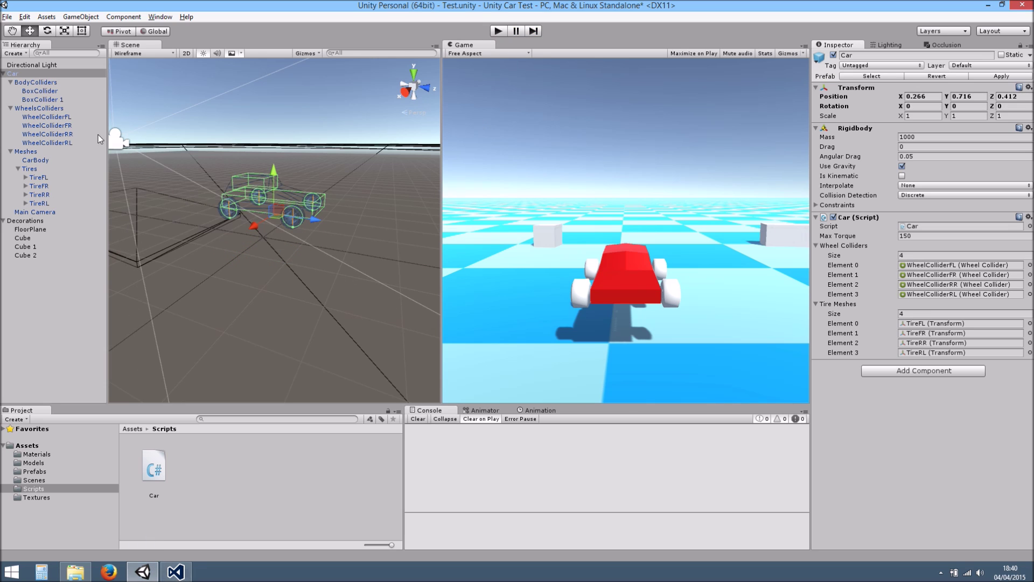
# Set the Car script's Max Torque to 400 and test-drive the car in a scene run, repeatedly steering left
pyautogui.click(914, 236)
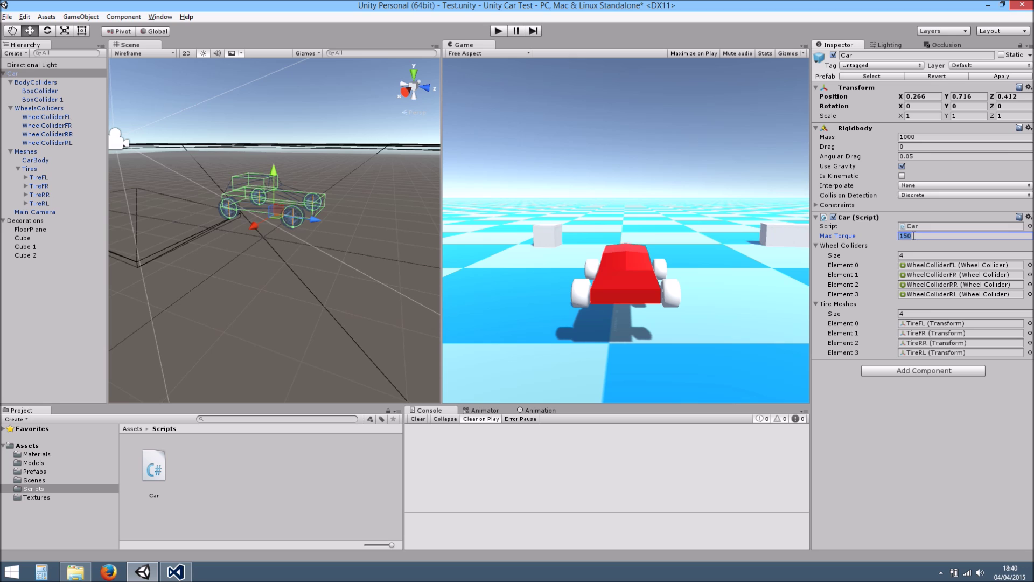
pyautogui.write('400')
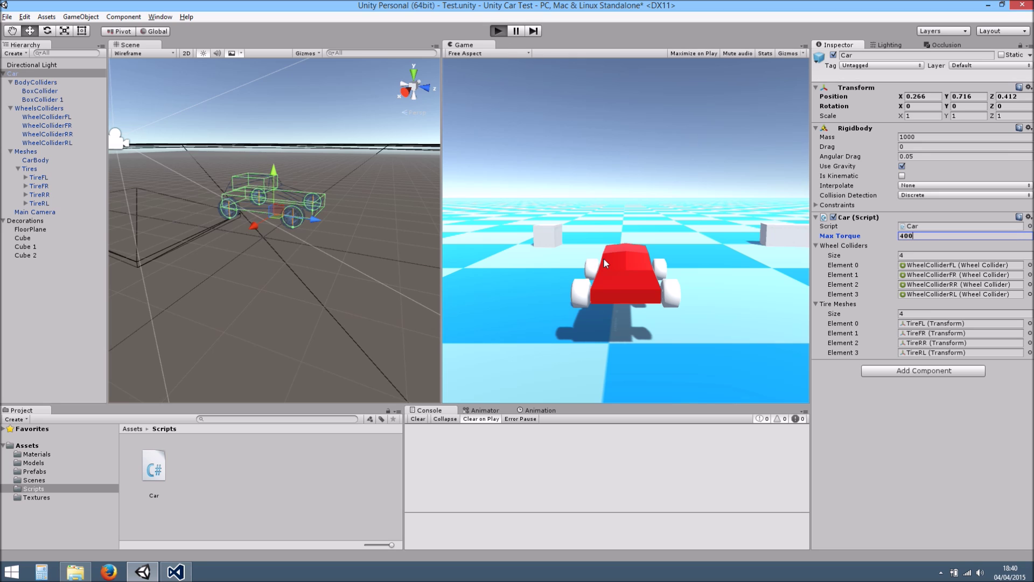
pyautogui.press('Up')
pyautogui.press('Left')
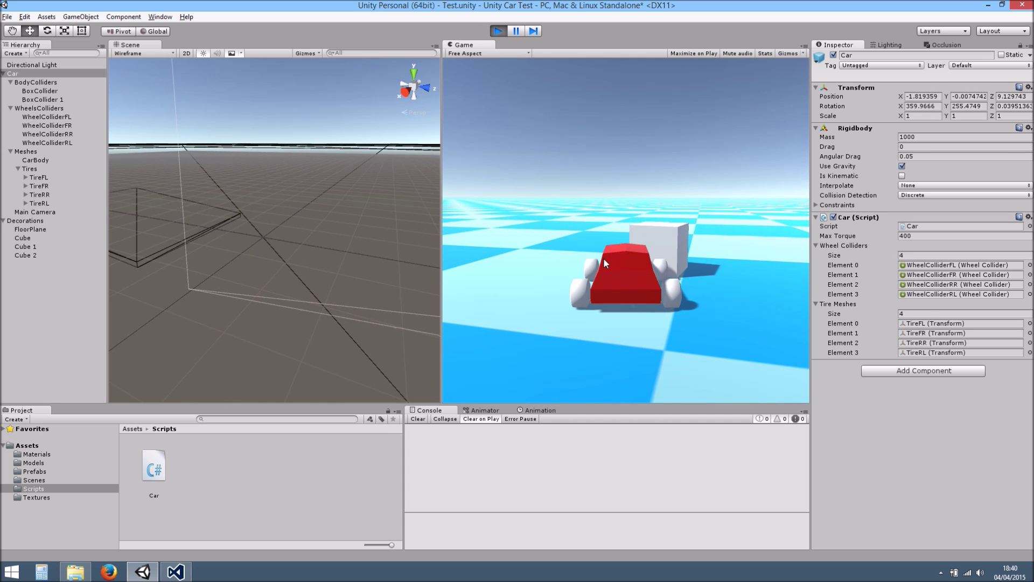
pyautogui.press('Left')
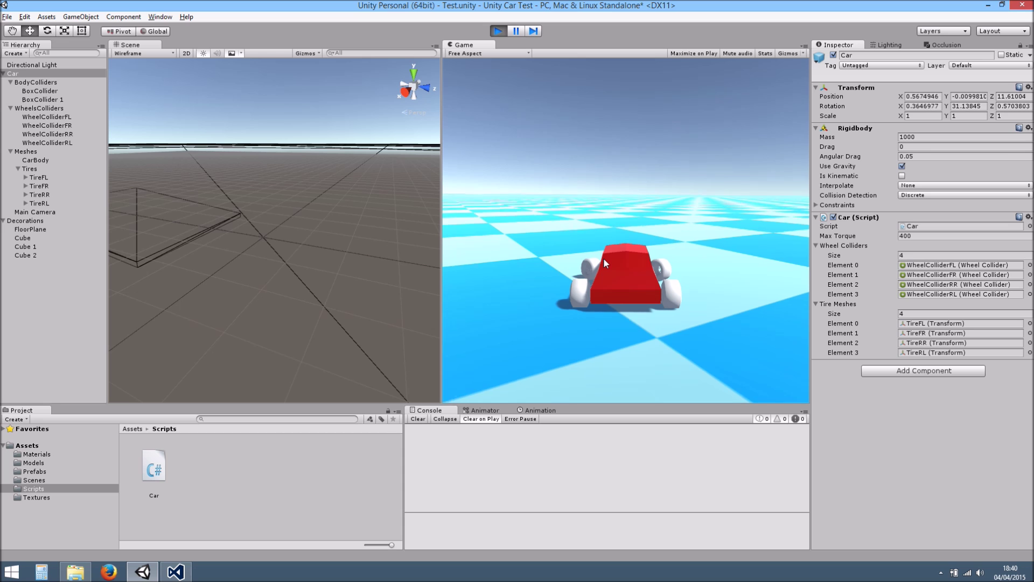
pyautogui.press('Up')
pyautogui.press('Left')
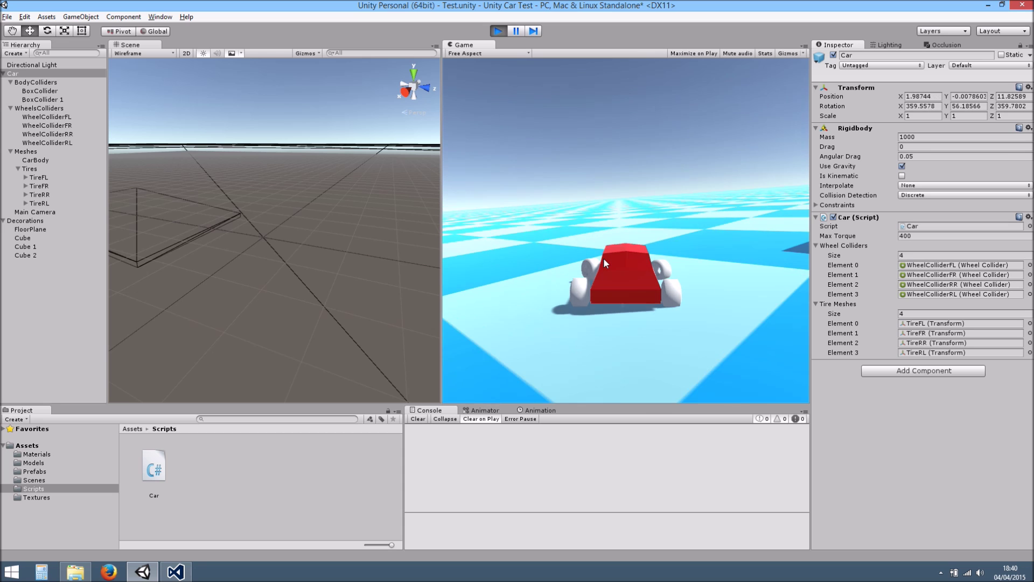
pyautogui.press('Left')
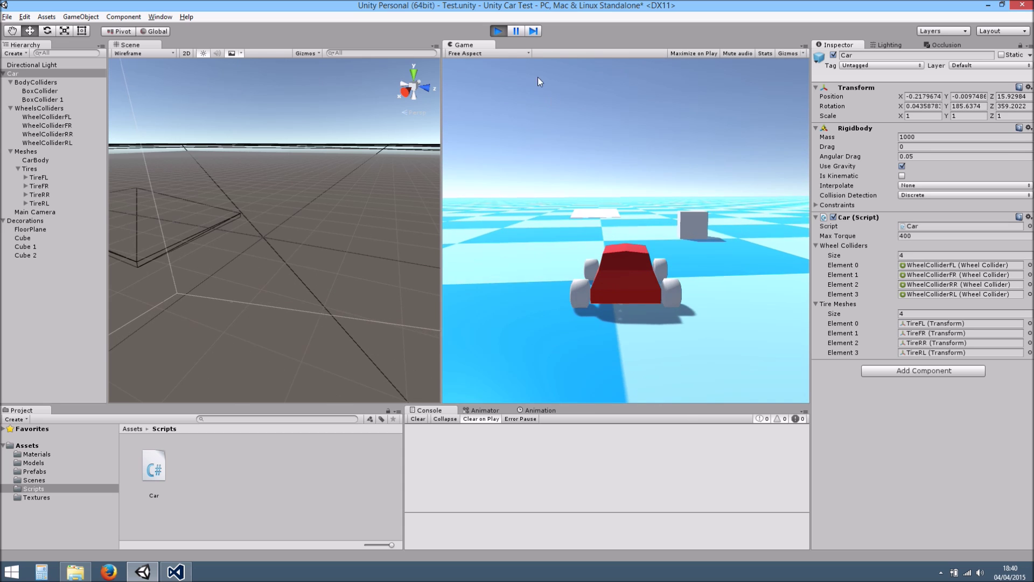
pyautogui.hotkey('ctrl', 'p')
# Select all four wheel colliders, from WheelColliderFL to WheelColliderRL, and examine their shared settings and placement on the car
pyautogui.keyDown('alt'); pyautogui.moveTo(332, 239); pyautogui.dragTo(318, 267); pyautogui.keyUp('alt')
pyautogui.scroll(5, 328, 234)
pyautogui.moveTo(328, 234); pyautogui.dragTo(328, 288, button='middle')
pyautogui.click(61, 118)
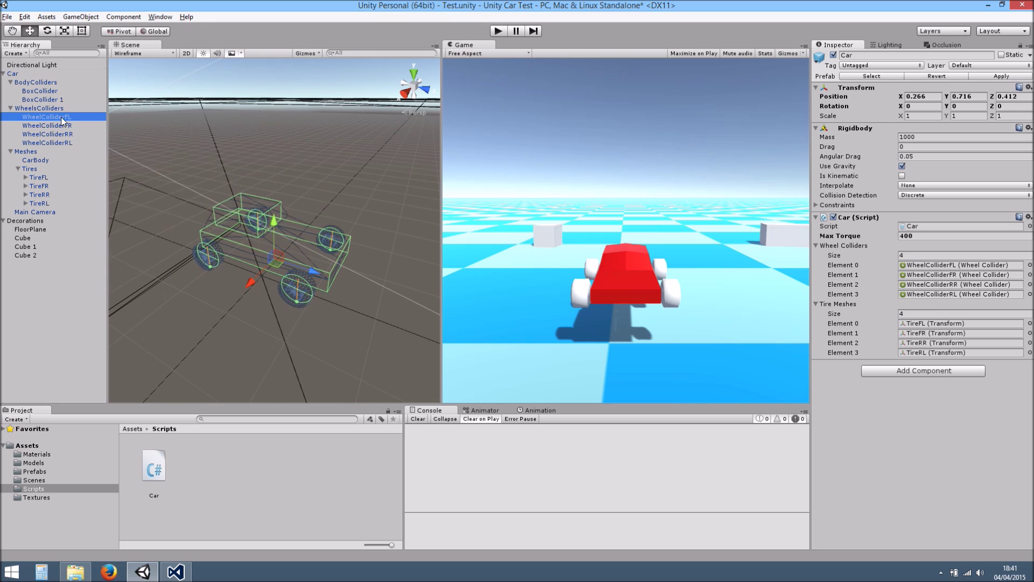
pyautogui.keyDown('shift'); pyautogui.click(62, 142); pyautogui.keyUp('shift')
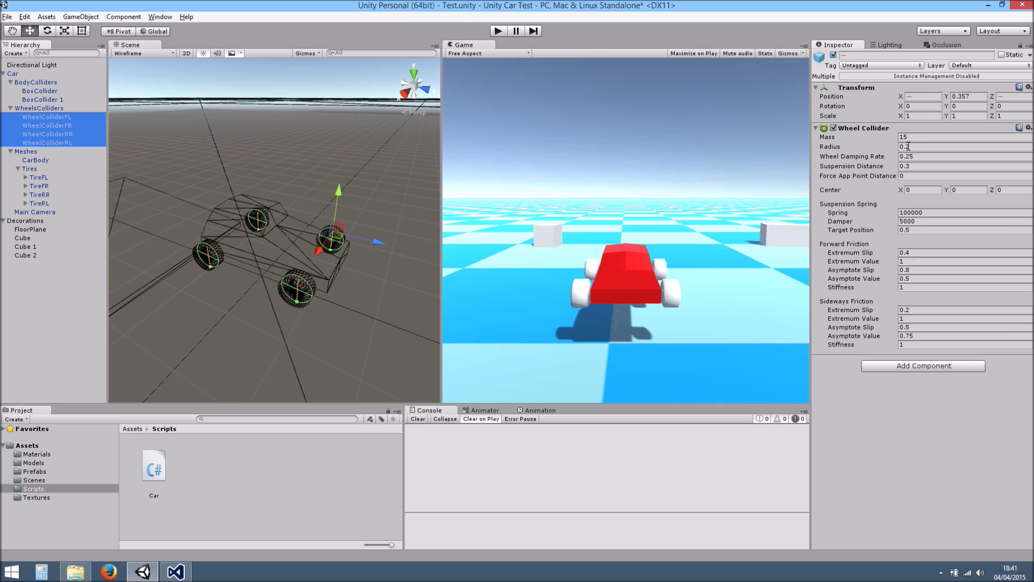
pyautogui.keyDown('alt'); pyautogui.moveTo(396, 270); pyautogui.dragTo(344, 221); pyautogui.keyUp('alt')
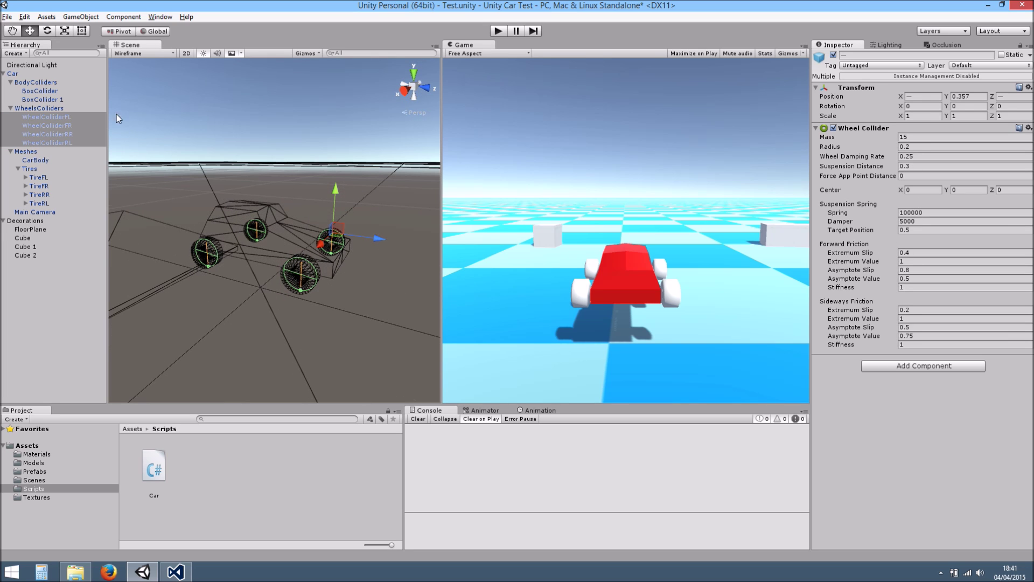
# Apply the Car object's changes to its prefab and save the scene
pyautogui.click(13, 73)
pyautogui.click(1000, 79)
pyautogui.moveTo(303, 201); pyautogui.dragTo(315, 208, button='middle')
pyautogui.hotkey('ctrl', 's')
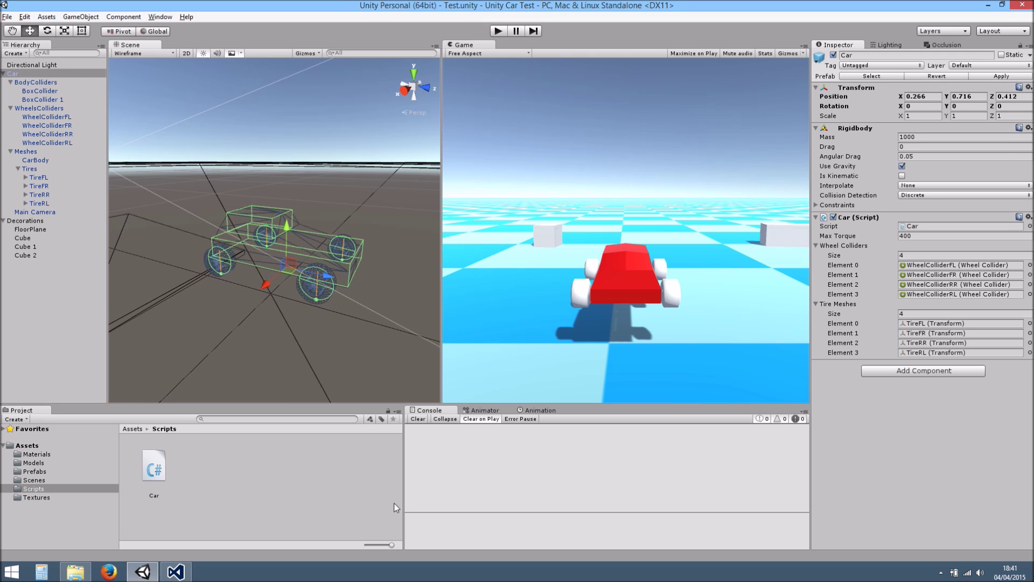
# Switch to Visual Studio to check the Car.cs script, and return to Unity with the whole car in view
pyautogui.click(182, 571)
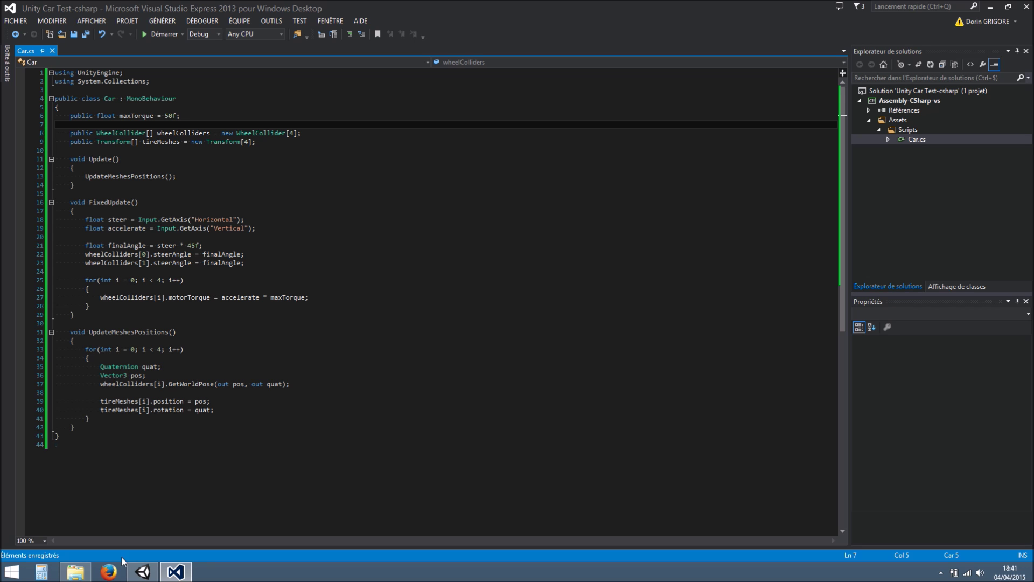
pyautogui.click(143, 571)
pyautogui.moveTo(288, 269); pyautogui.dragTo(286, 266, button='middle')
pyautogui.scroll(-4, 289, 268)
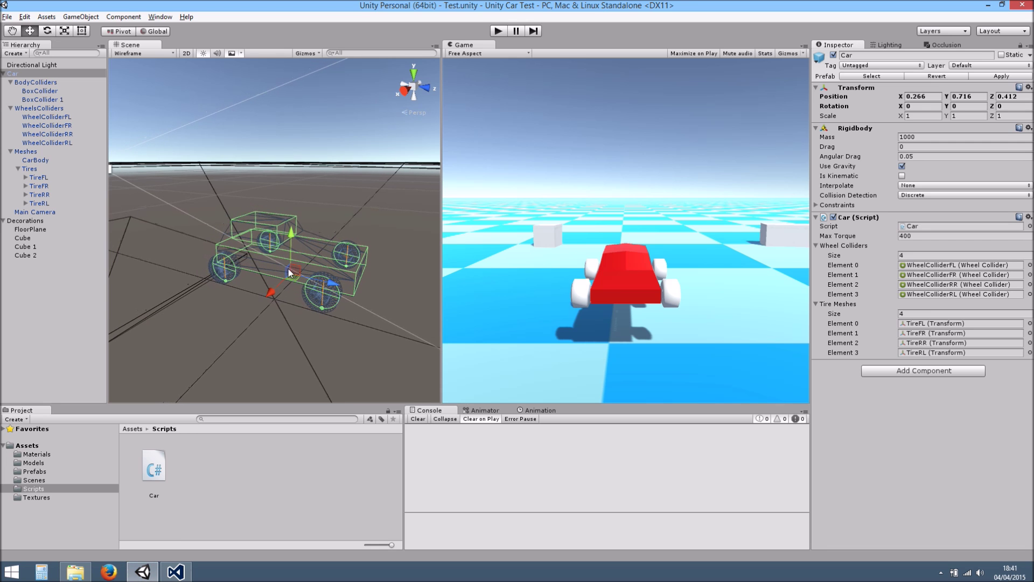
# Set the Wheel Damping Rate of all four wheel colliders to 0.01
pyautogui.click(57, 118)
pyautogui.keyDown('shift'); pyautogui.click(60, 140); pyautogui.keyUp('shift')
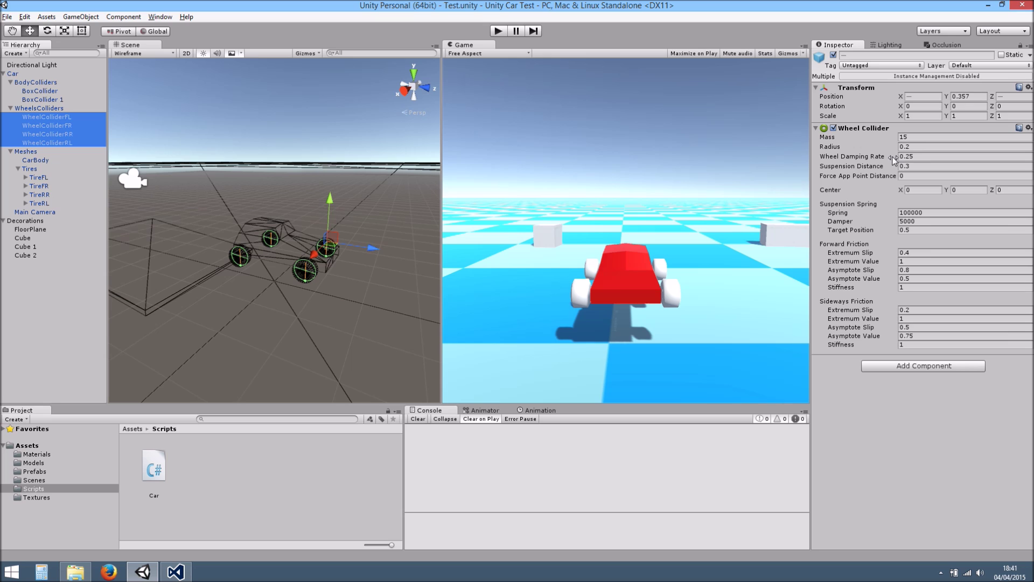
pyautogui.click(914, 157)
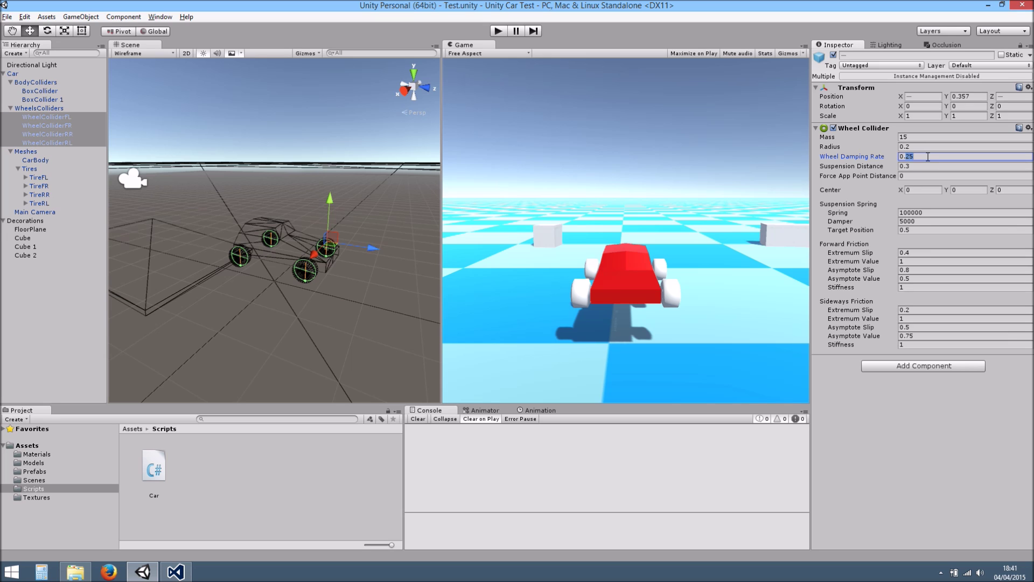
# Run the scene, drive the car forward while steering right to test the new wheel damping, and stop the run
pyautogui.click(499, 31)
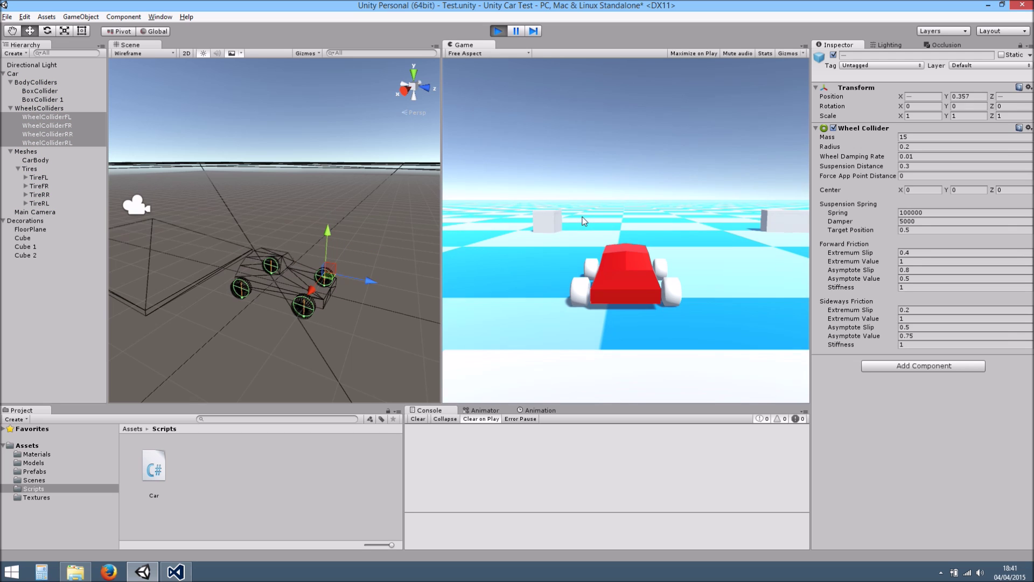
pyautogui.press('Up')
pyautogui.press('Right')
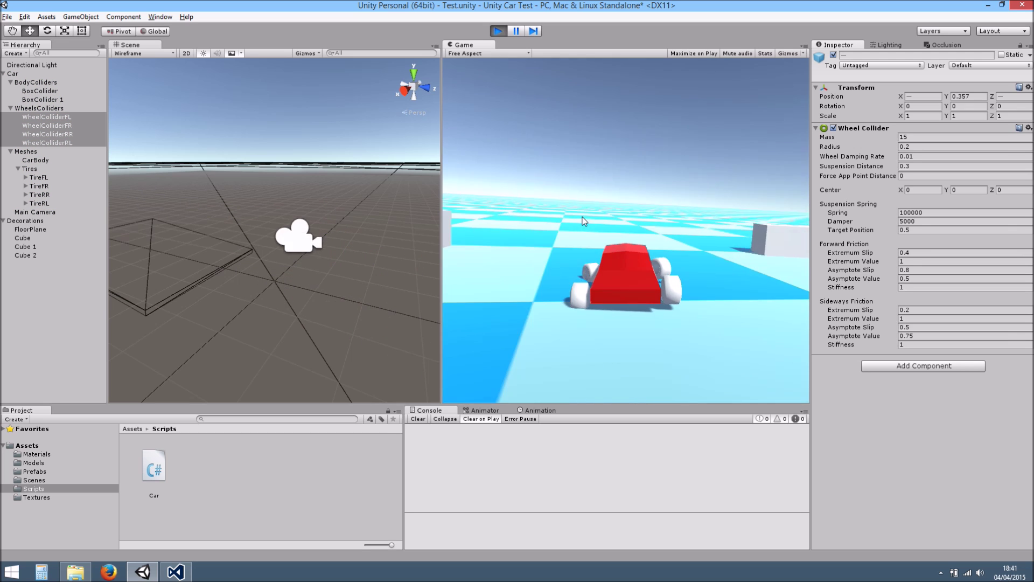
pyautogui.press('Up')
pyautogui.press('Right')
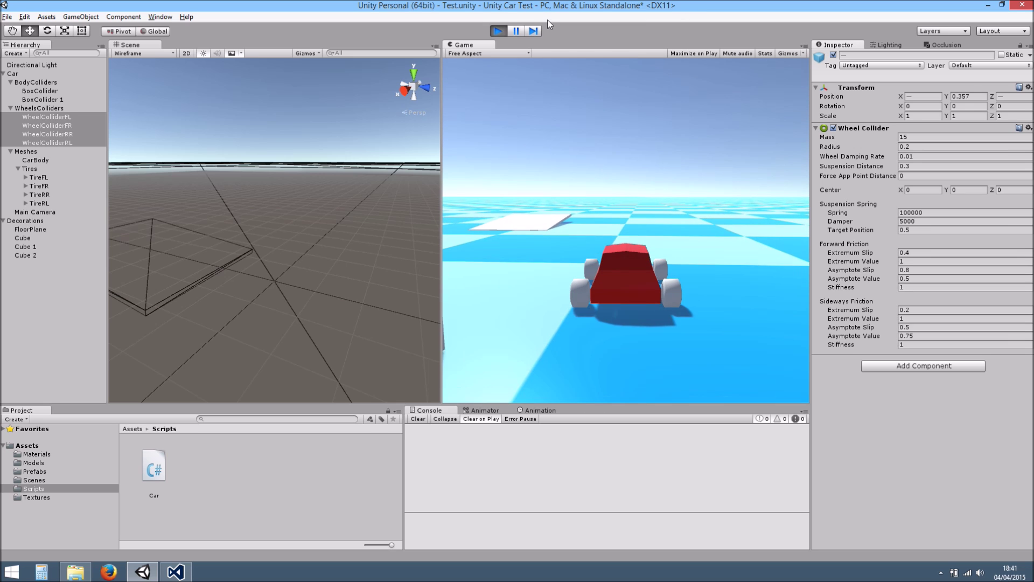
pyautogui.click(499, 30)
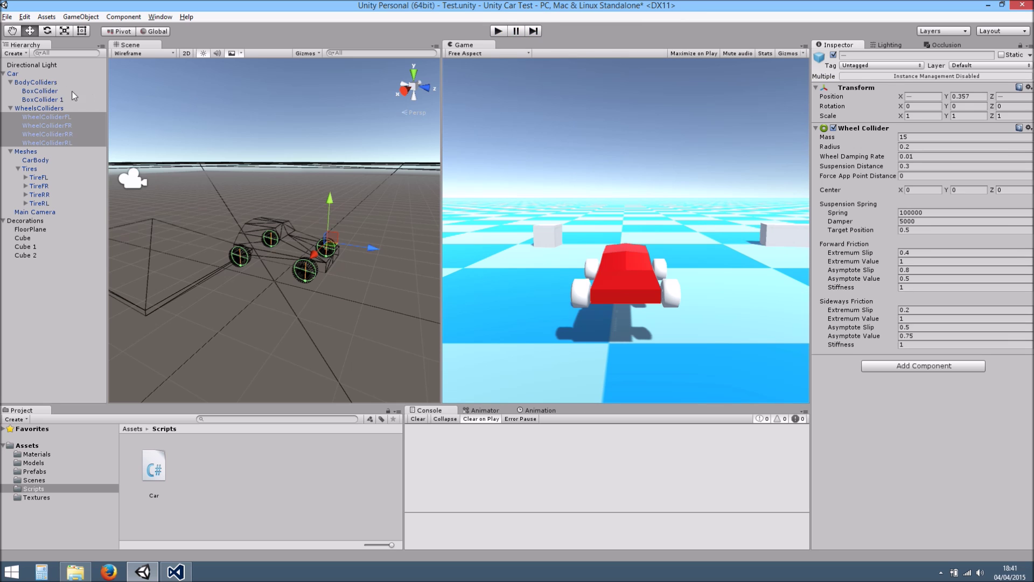
# Examine the Car's body and wheel colliders up close, from an orthographic right side view and from an angle
pyautogui.click(47, 75)
pyautogui.press('alt')
pyautogui.keyDown('alt'); pyautogui.moveTo(236, 275); pyautogui.dragTo(380, 183); pyautogui.keyUp('alt')
pyautogui.scroll(5, 331, 261)
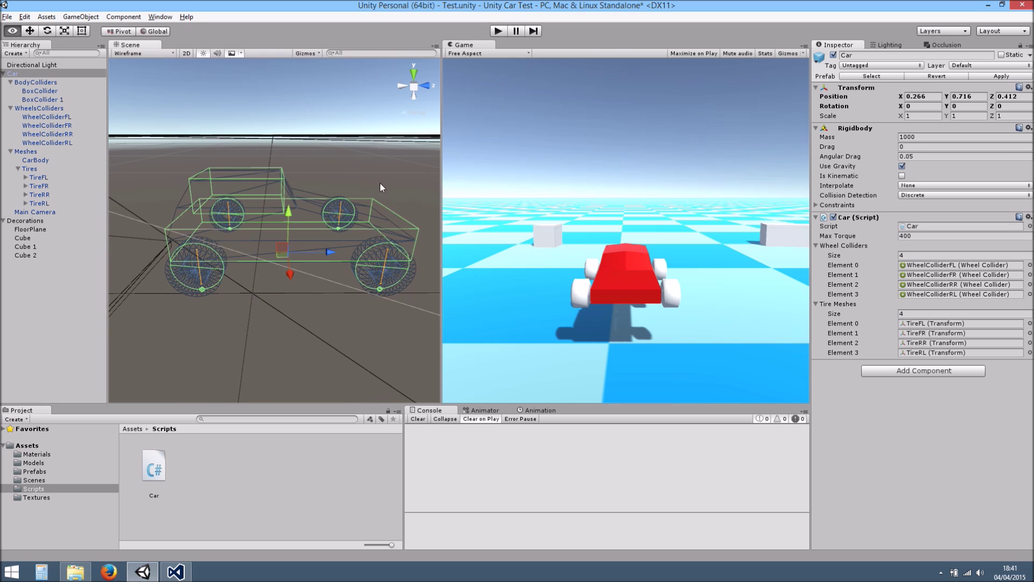
pyautogui.click(415, 86)
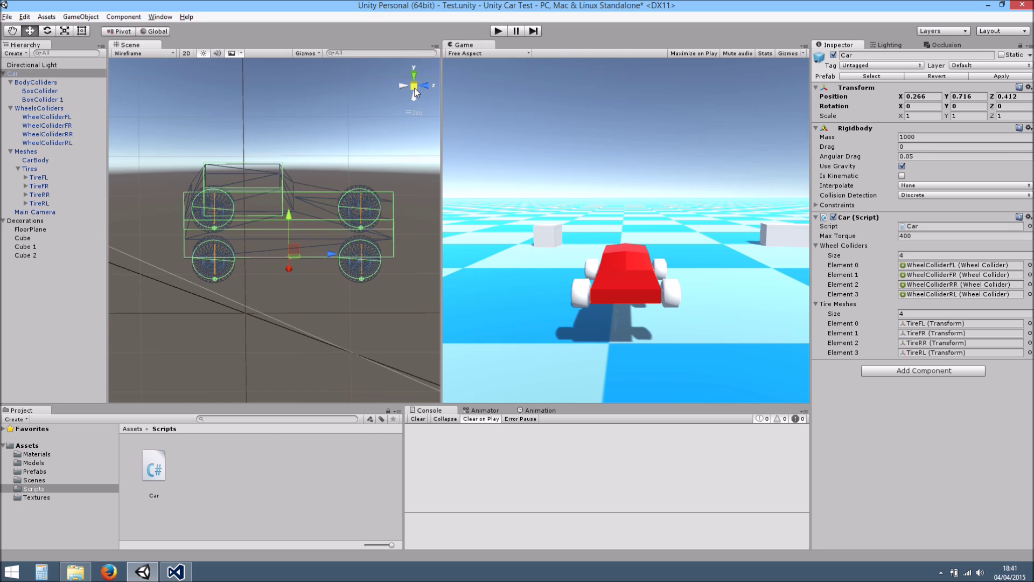
pyautogui.keyDown('alt'); pyautogui.moveTo(407, 143); pyautogui.dragTo(305, 173); pyautogui.keyUp('alt')
pyautogui.click(405, 91)
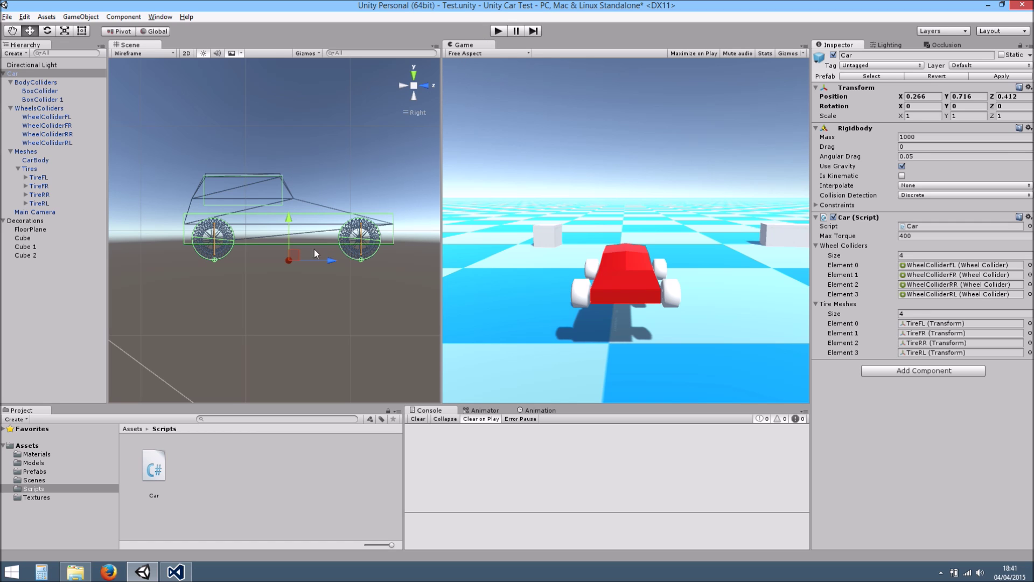
pyautogui.keyDown('alt'); pyautogui.moveTo(406, 155); pyautogui.dragTo(348, 241); pyautogui.keyUp('alt')
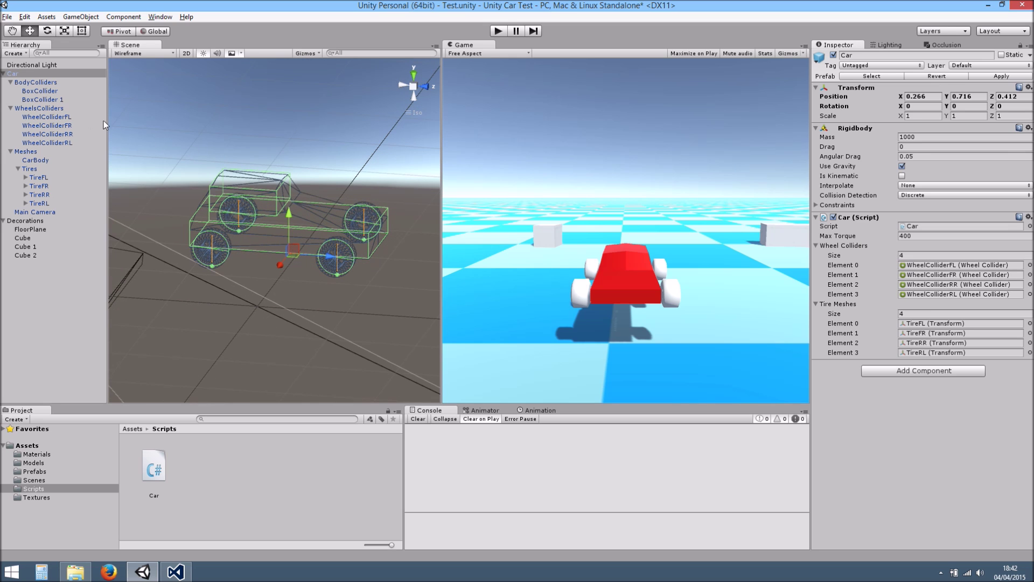
# Set the Forward Friction Extremum Slip of all four wheel colliders to 0.1 and try it in a short scene run
pyautogui.click(53, 117)
pyautogui.keyDown('shift'); pyautogui.click(54, 138); pyautogui.keyUp('shift')
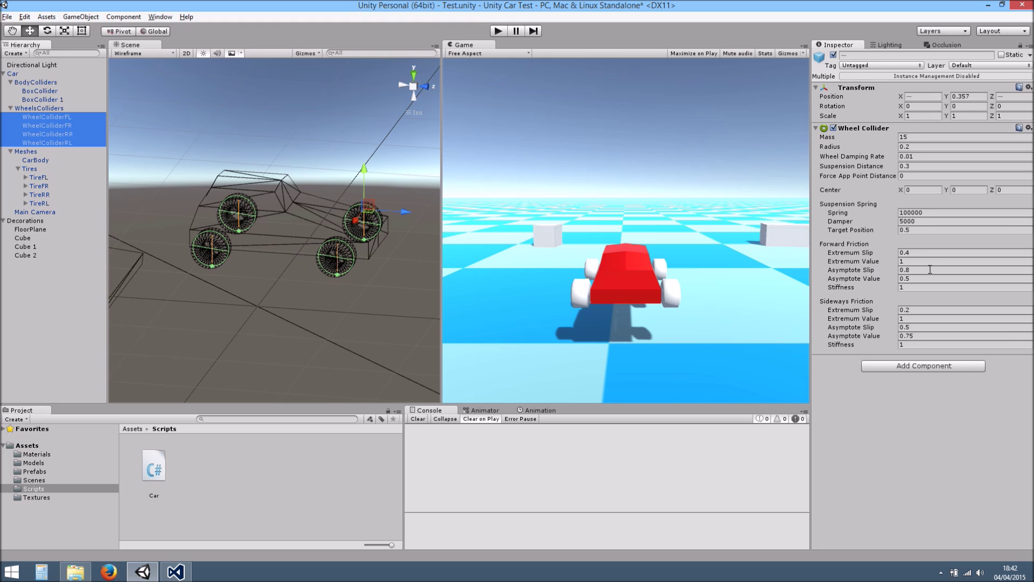
pyautogui.click(907, 252)
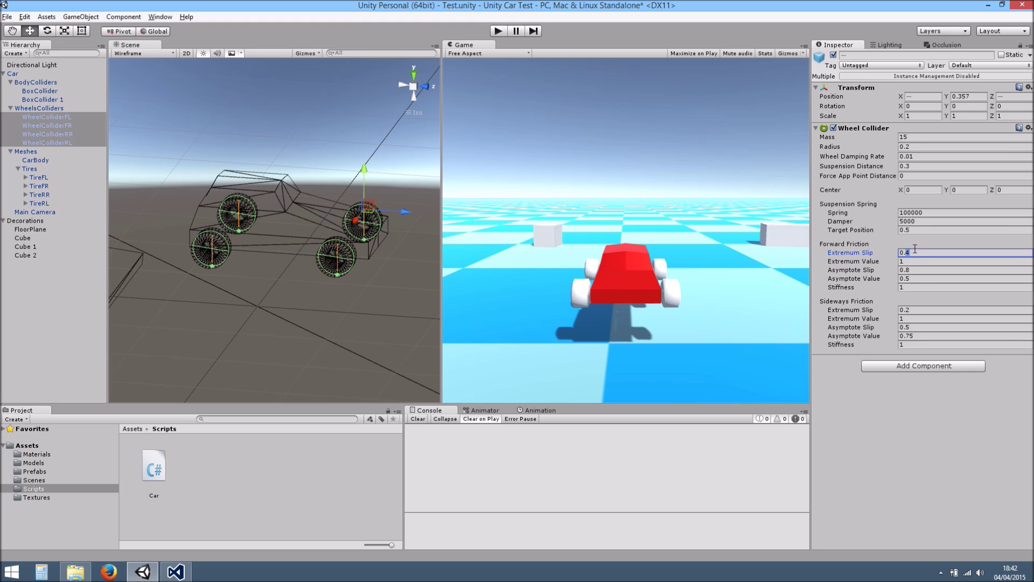
pyautogui.click(908, 310)
pyautogui.click(499, 31)
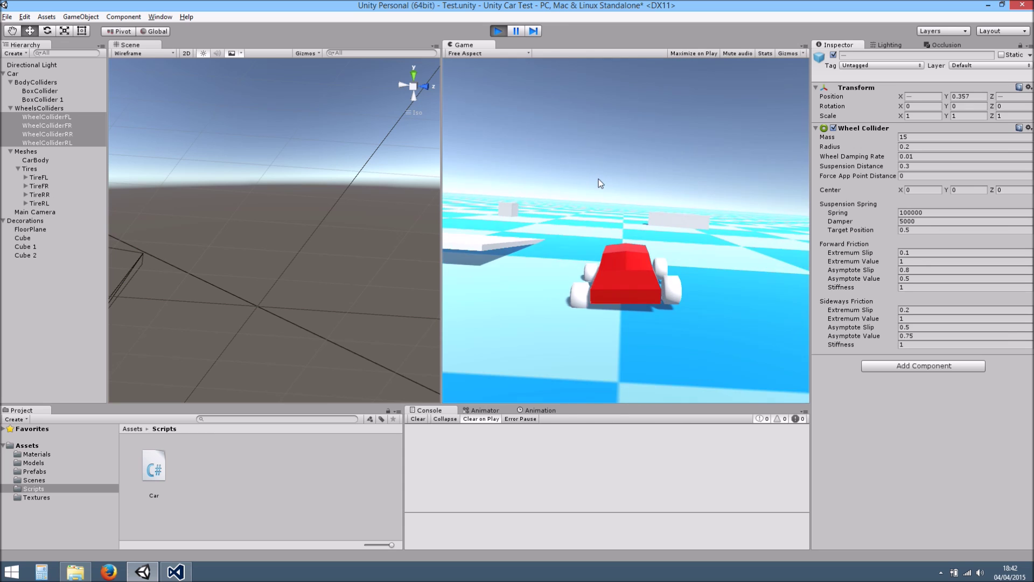
pyautogui.click(498, 31)
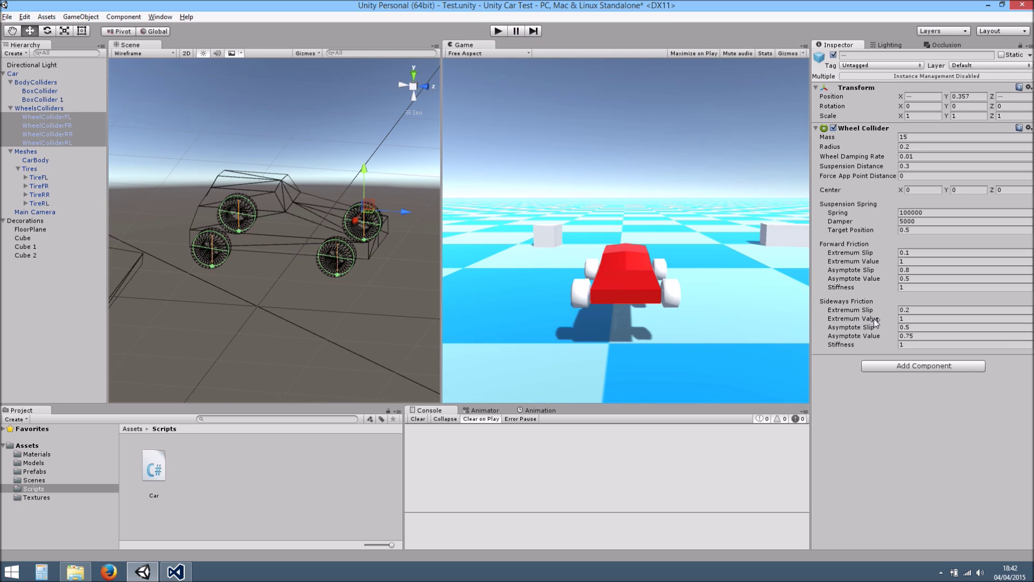
# Set the wheel colliders' suspension Damper to 1000 and test-drive the car in a scene run, steering right and left
pyautogui.click(911, 225)
pyautogui.write('1000')
pyautogui.click(498, 31)
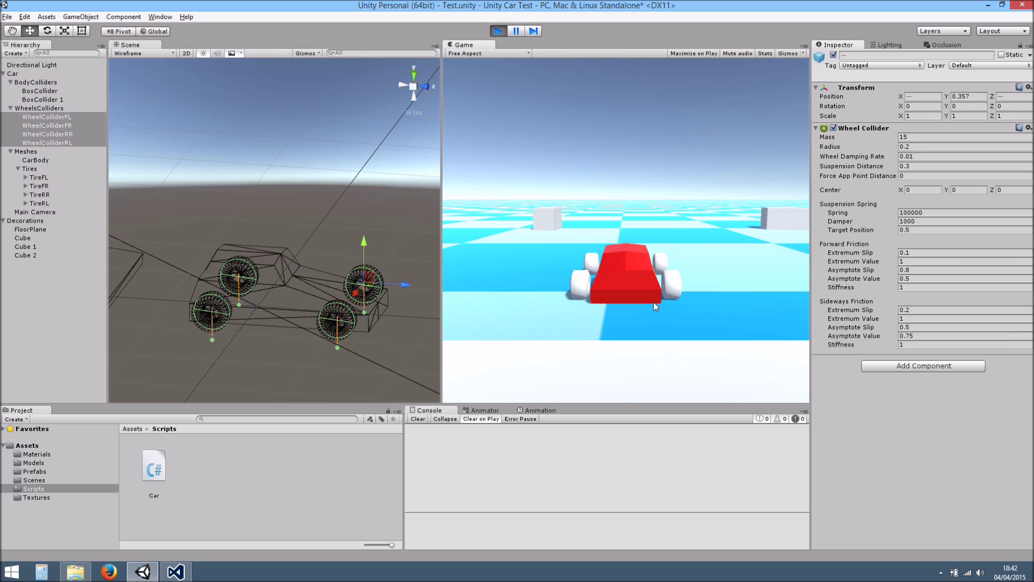
pyautogui.press('Up')
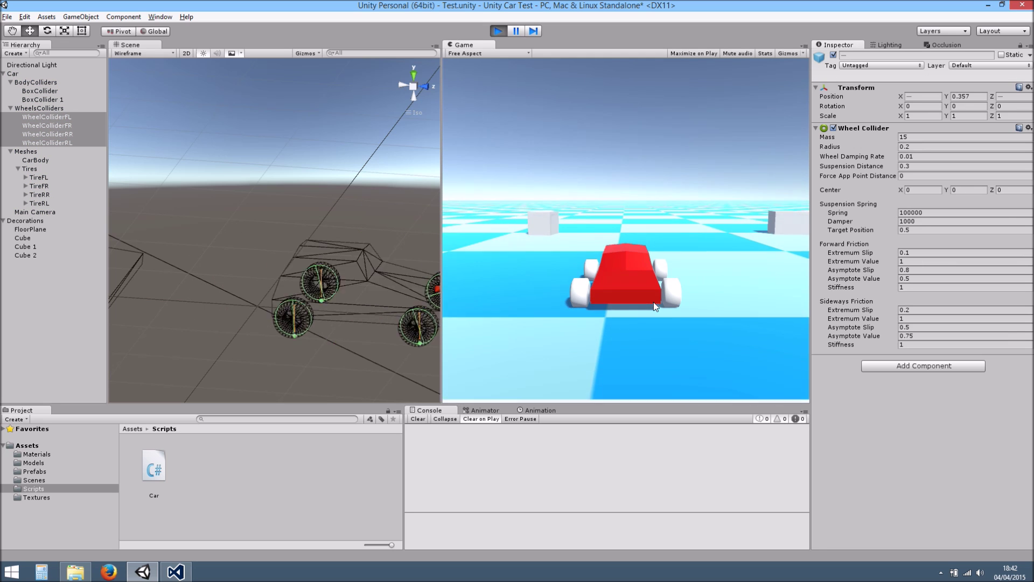
pyautogui.press('Right')
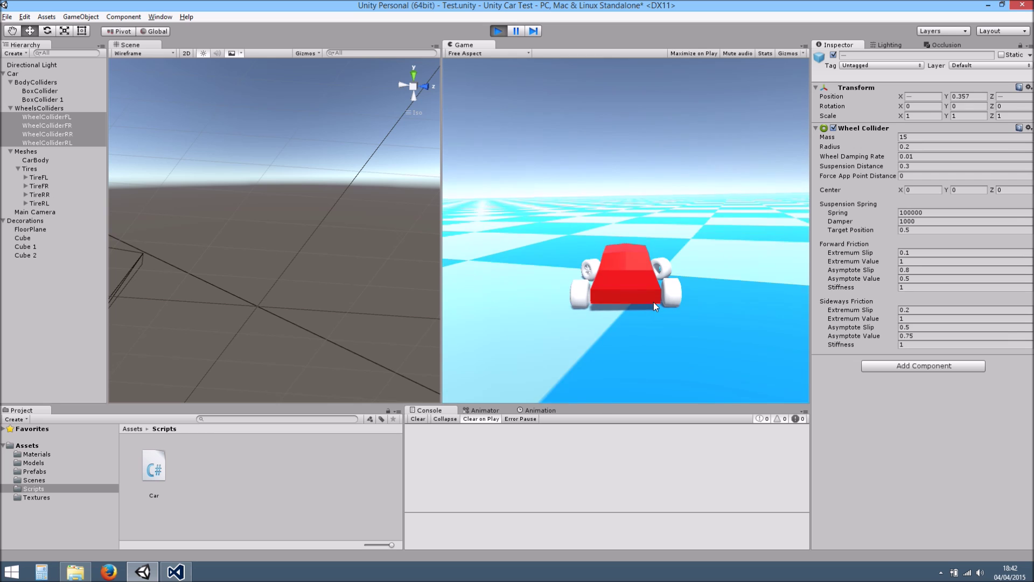
pyautogui.press('Left')
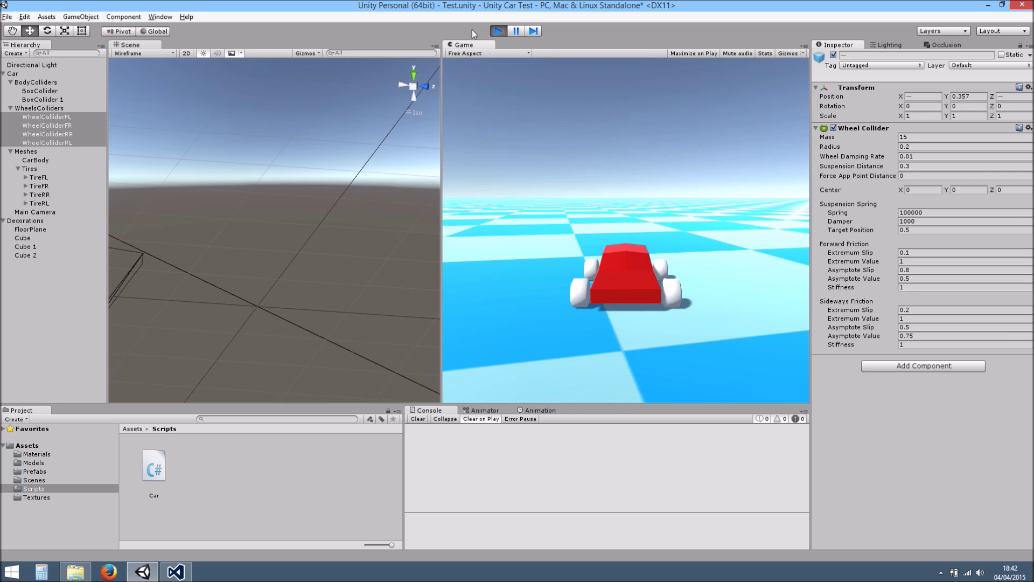
pyautogui.click(498, 30)
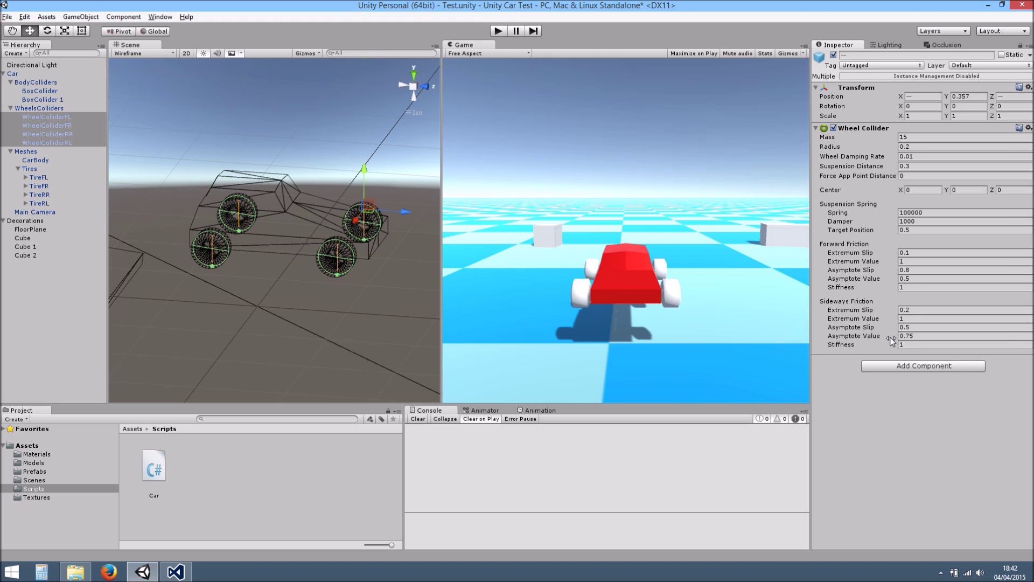
# Select the Car and switch the scene display to Shaded Wireframe, viewing it from a front angle
pyautogui.click(907, 289)
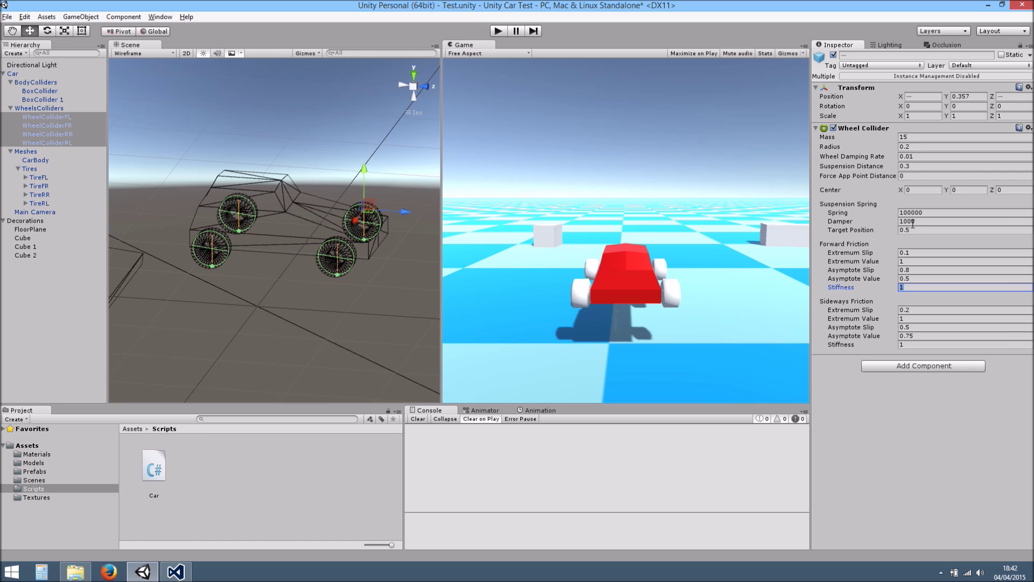
pyautogui.moveTo(363, 193); pyautogui.dragTo(358, 198, button='middle')
pyautogui.click(21, 74)
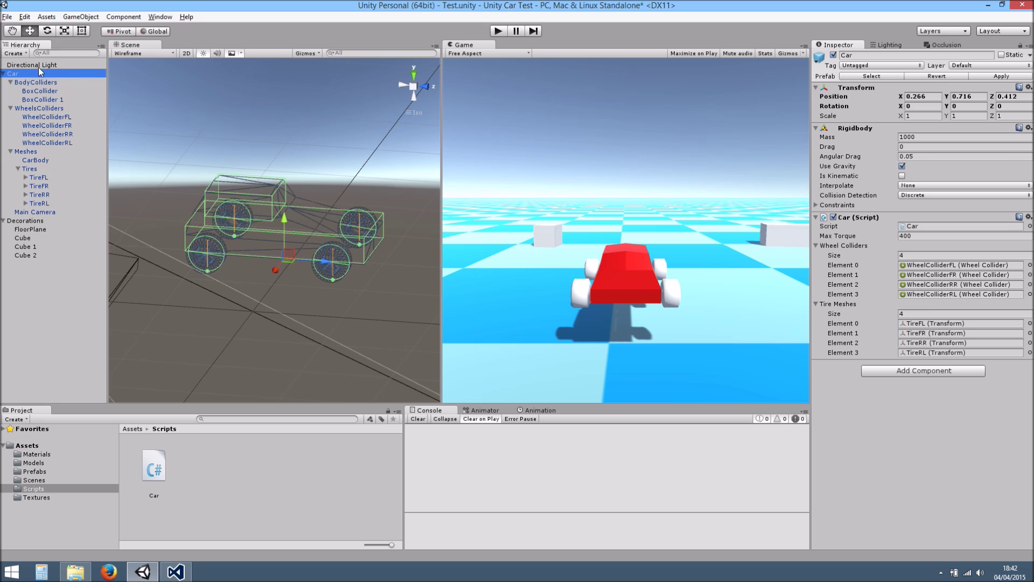
pyautogui.keyDown('alt'); pyautogui.moveTo(232, 259); pyautogui.dragTo(189, 99); pyautogui.keyUp('alt')
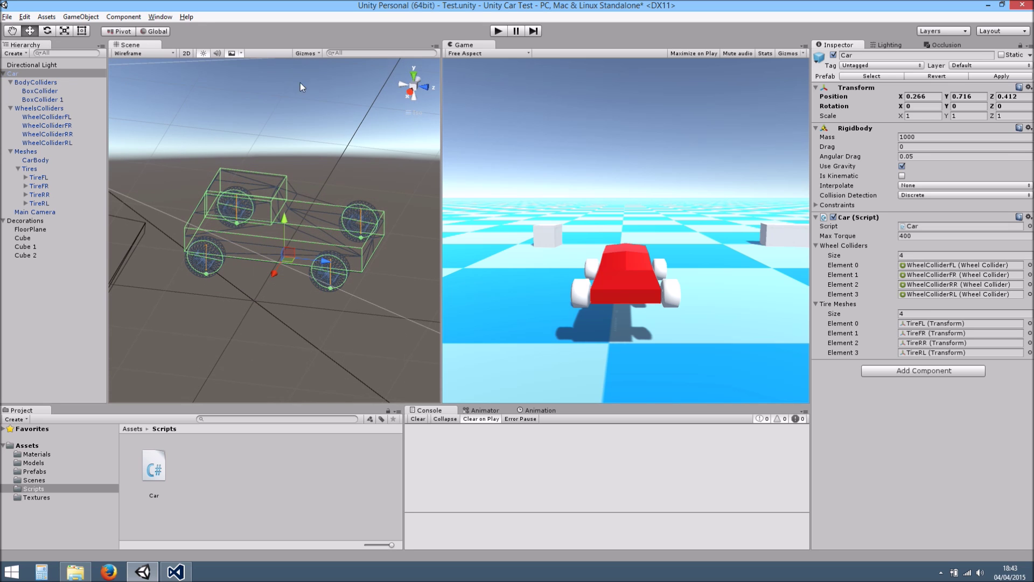
pyautogui.click(413, 86)
pyautogui.keyDown('alt'); pyautogui.moveTo(401, 202); pyautogui.dragTo(212, 180); pyautogui.keyUp('alt')
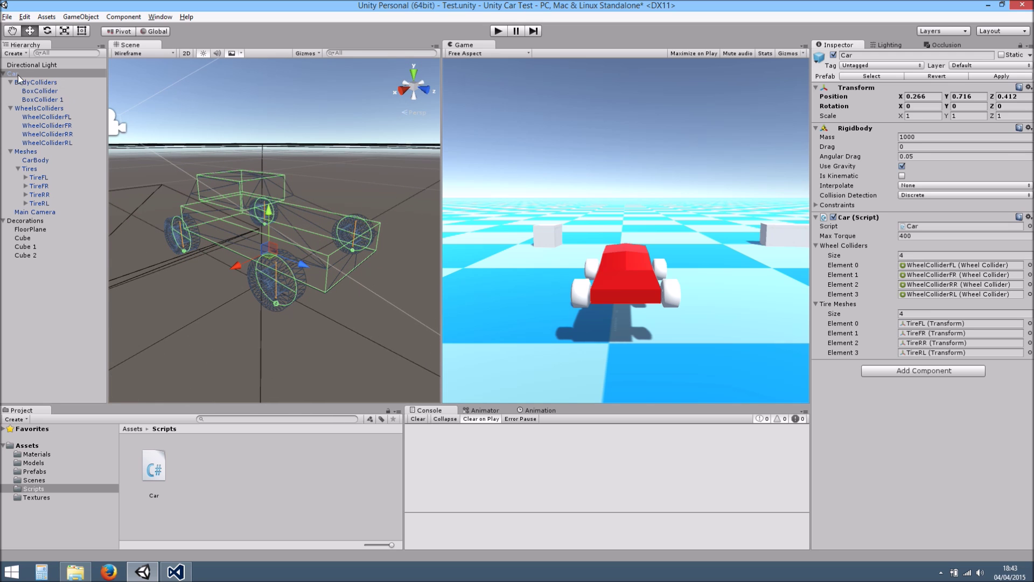
pyautogui.click(143, 53)
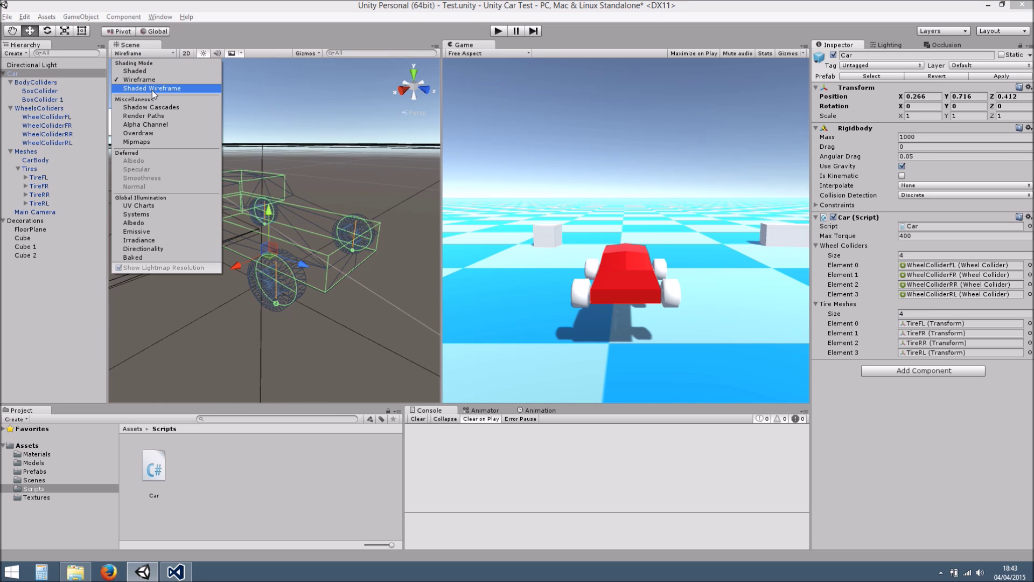
pyautogui.click(149, 88)
pyautogui.keyDown('alt'); pyautogui.moveTo(295, 236); pyautogui.dragTo(242, 237); pyautogui.keyUp('alt')
# Create an empty child object under the Car and name it CenterOfMass
pyautogui.rightClick(22, 73)
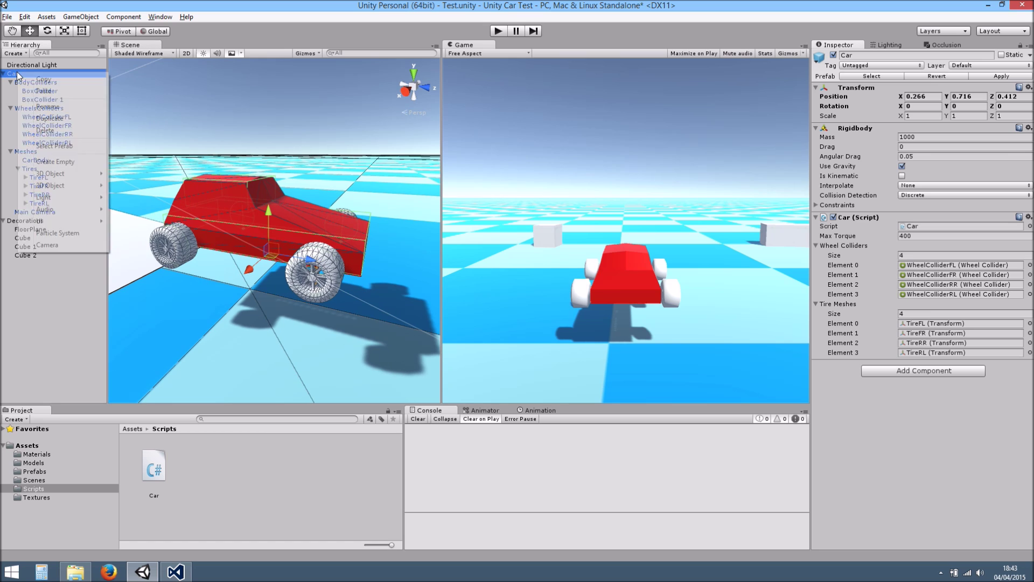
pyautogui.click(67, 162)
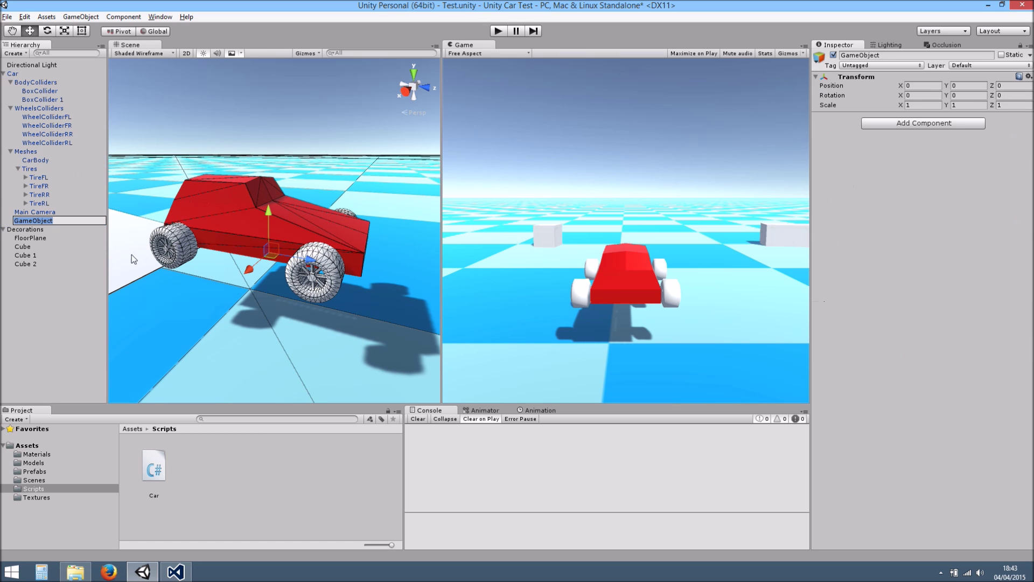
pyautogui.write('CenterOfMass')
pyautogui.press('Return')
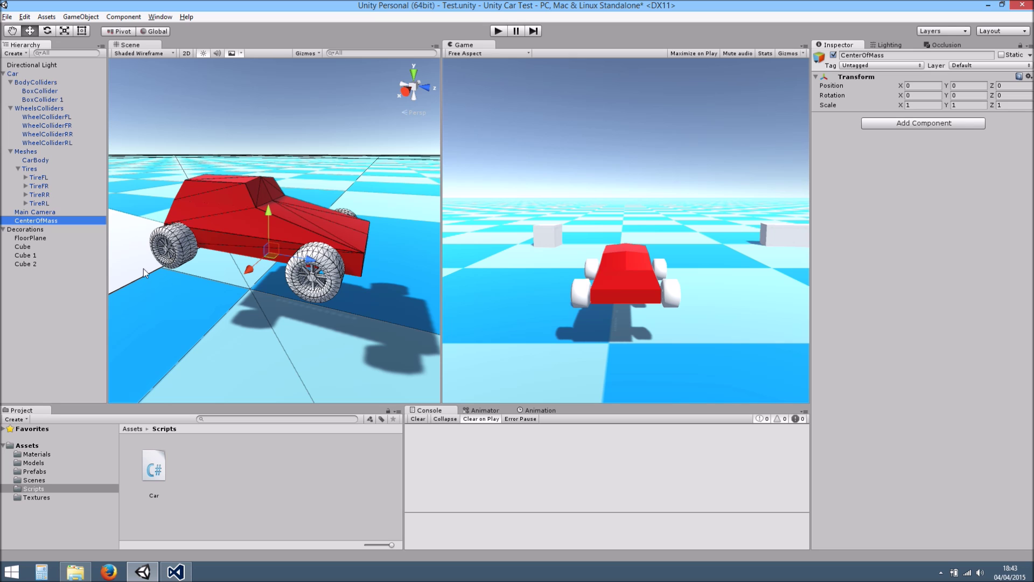
# Give the CenterOfMass object a yellow diamond icon and slightly reduce the size of the 3D gizmos in the scene
pyautogui.click(819, 59)
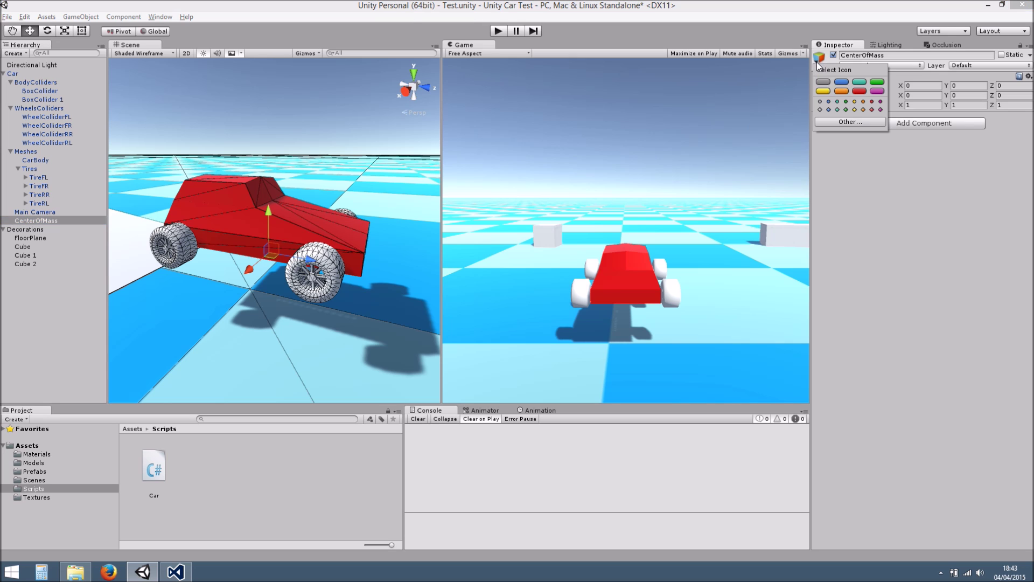
pyautogui.click(855, 109)
pyautogui.click(285, 273)
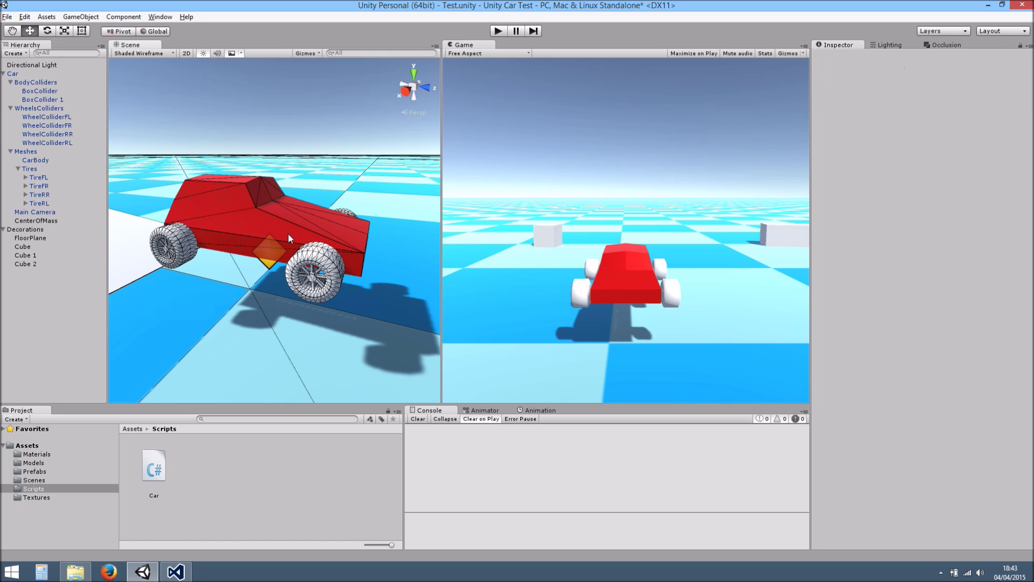
pyautogui.click(37, 220)
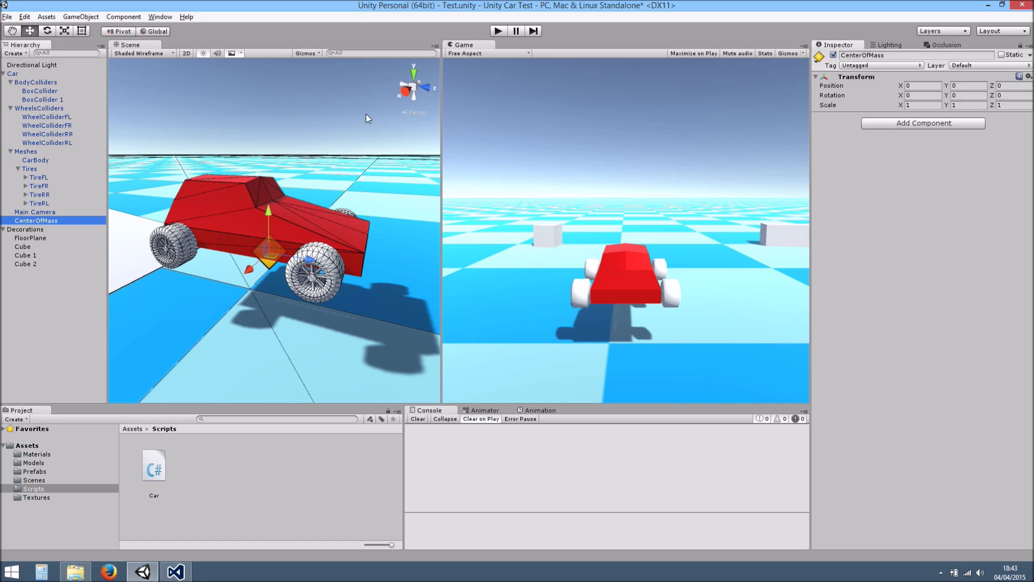
pyautogui.click(312, 53)
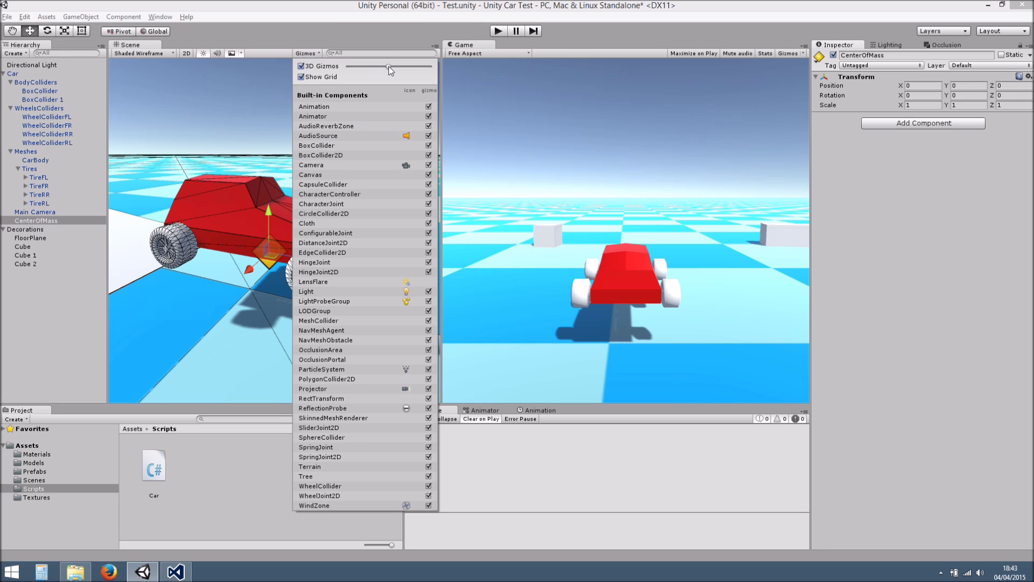
pyautogui.moveTo(388, 67); pyautogui.dragTo(380, 67)
pyautogui.keyDown('alt'); pyautogui.moveTo(195, 272); pyautogui.dragTo(312, 248); pyautogui.keyUp('alt')
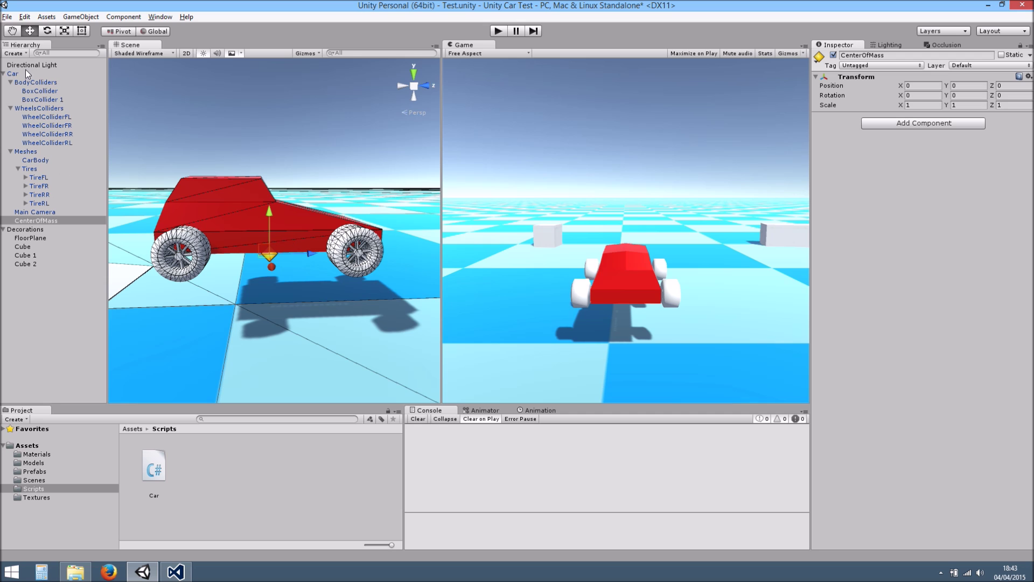
# In Visual Studio, add the line "public float Transform centerOfMass;" below maxTorque in Car.cs and save the script
pyautogui.click(168, 576)
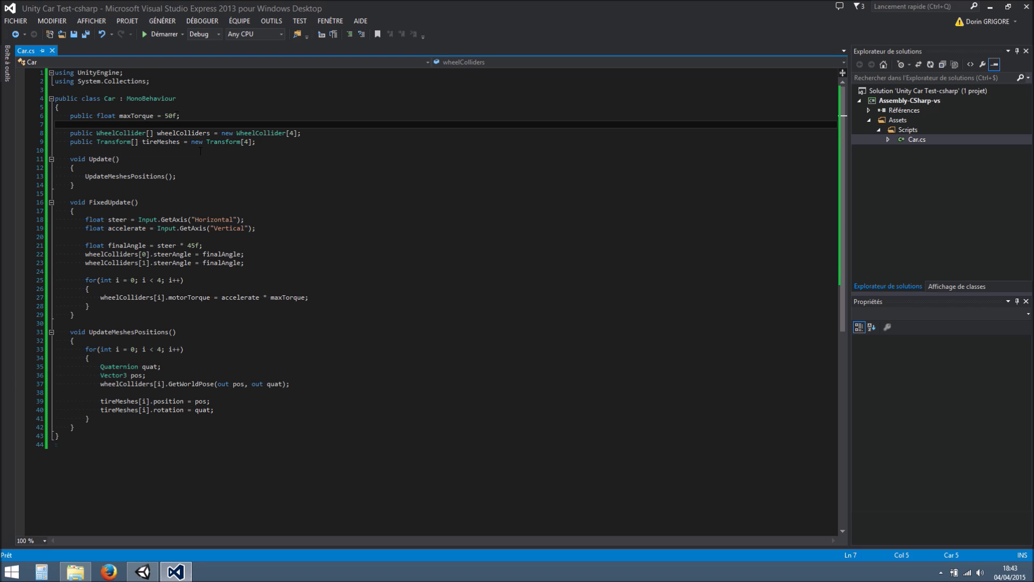
pyautogui.press('Return')
pyautogui.press('Return')
pyautogui.press('Up')
pyautogui.write('p')
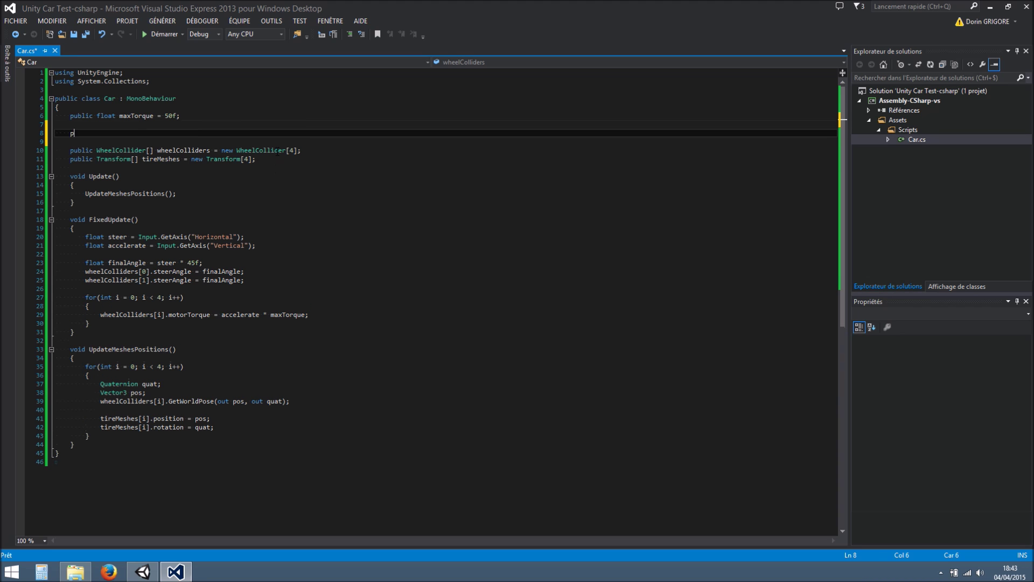
pyautogui.write('ublic float ')
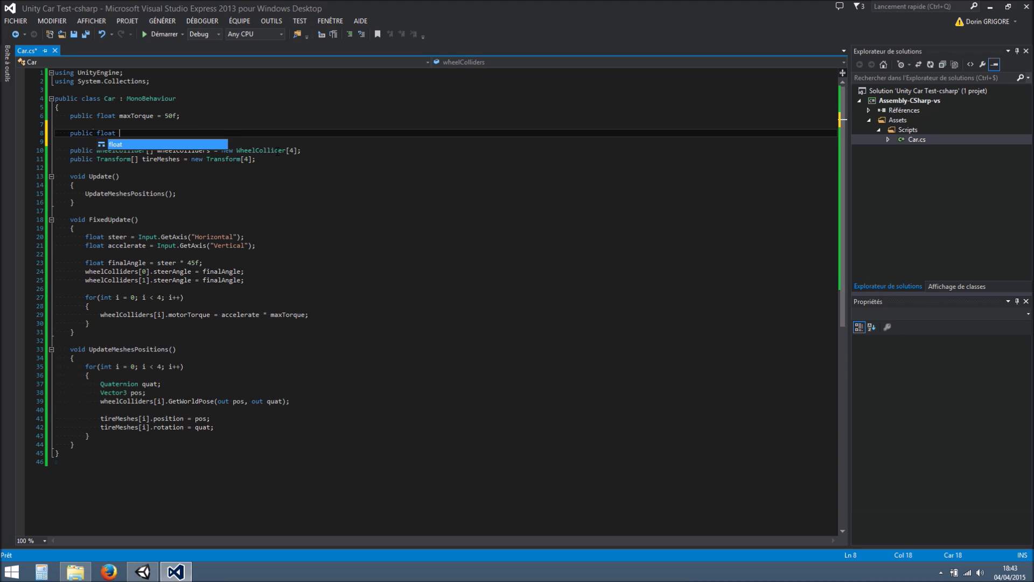
pyautogui.write('Transform centerO')
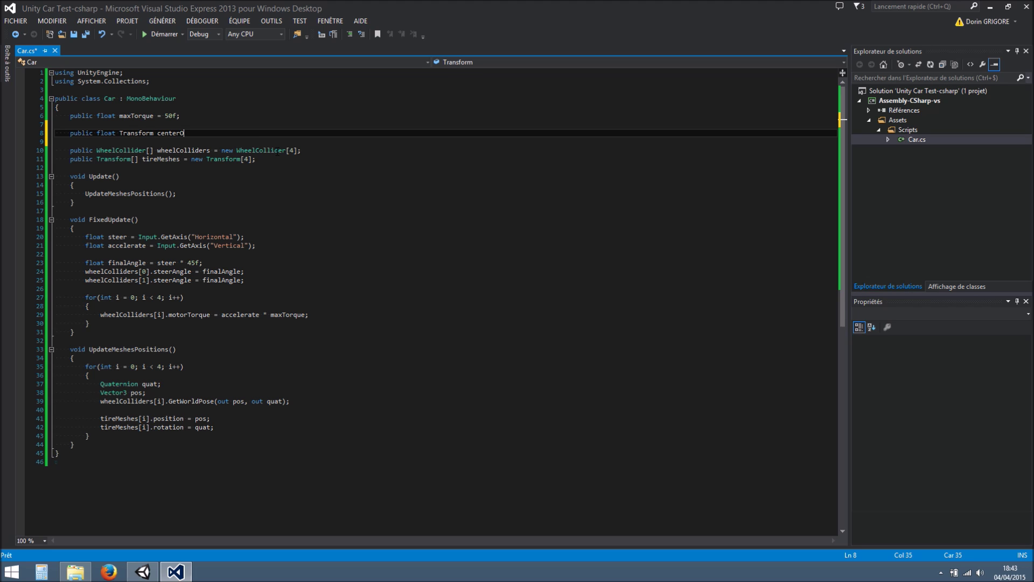
pyautogui.write('fLass,:;')
pyautogui.press('BackSpace')
pyautogui.hotkey('ctrl', 's')
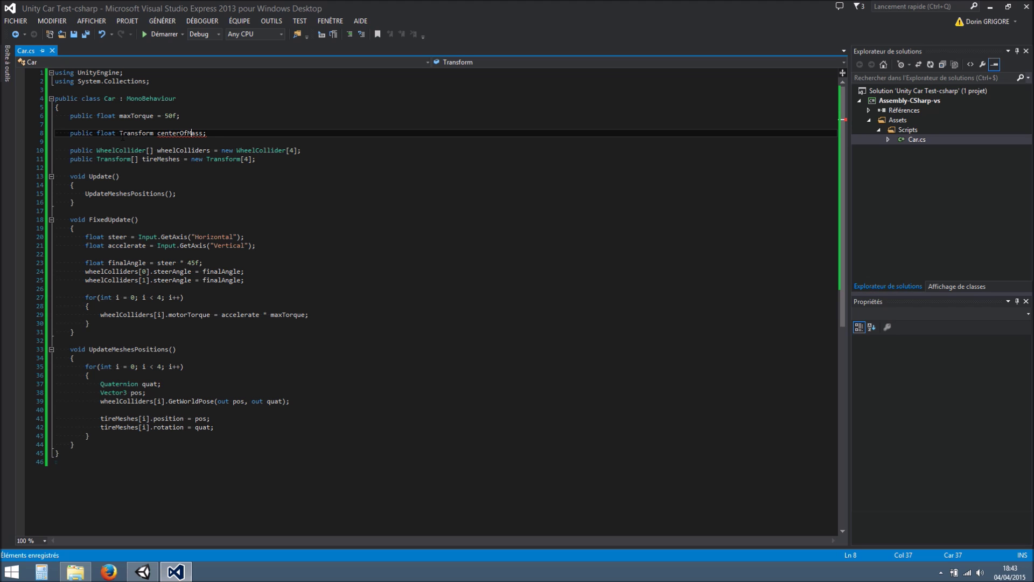
# Remove the stray float keyword from the centerOfMass declaration so it reads "public Transform centerOfMass;", and save the script
pyautogui.doubleClick(108, 134)
pyautogui.press('BackSpace')
pyautogui.press('BackSpace')
pyautogui.hotkey('ctrl', 's')
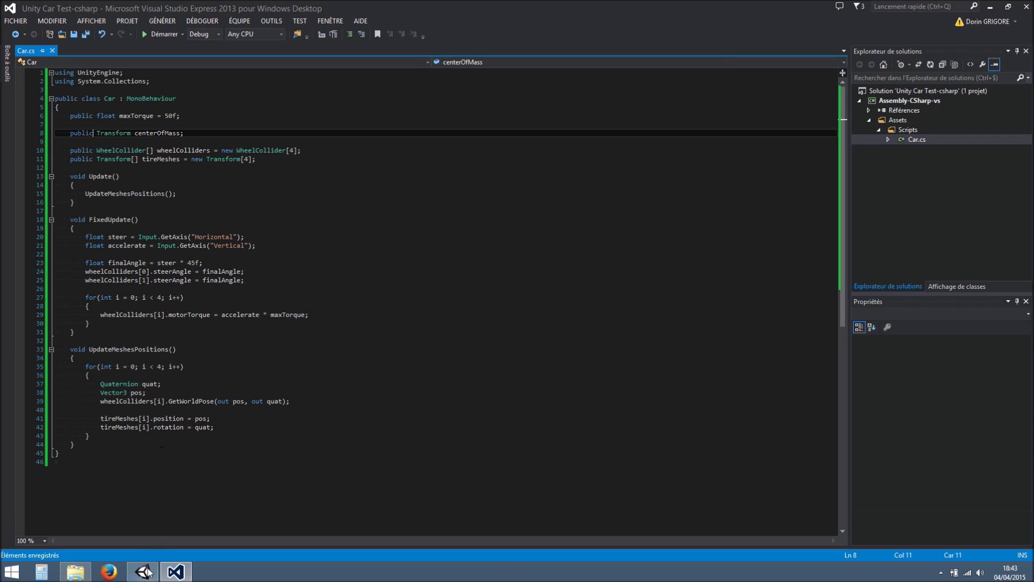
# Back in Unity, assign the CenterOfMass object to the Center Of Mass field of the Car script
pyautogui.click(143, 571)
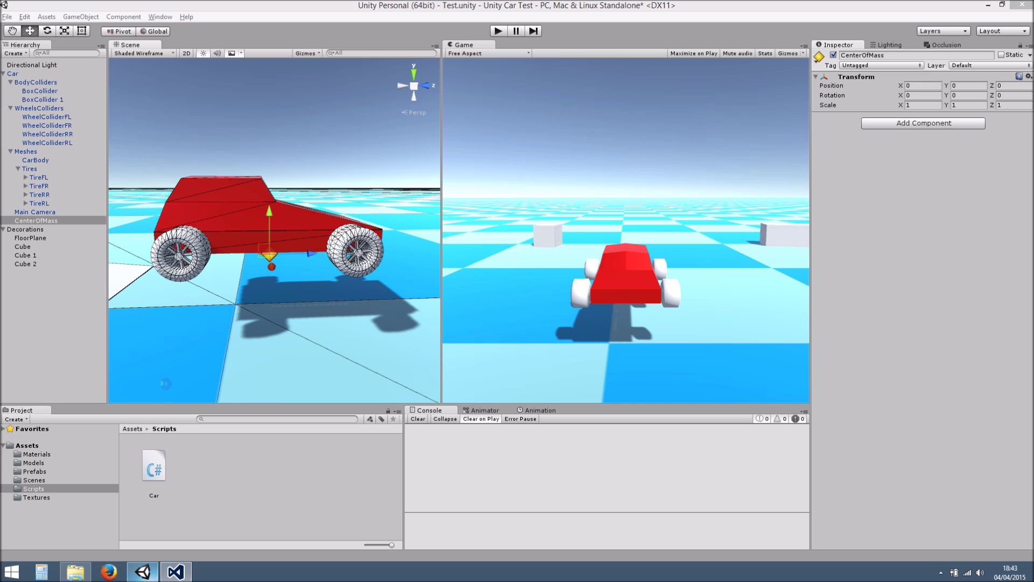
pyautogui.click(35, 75)
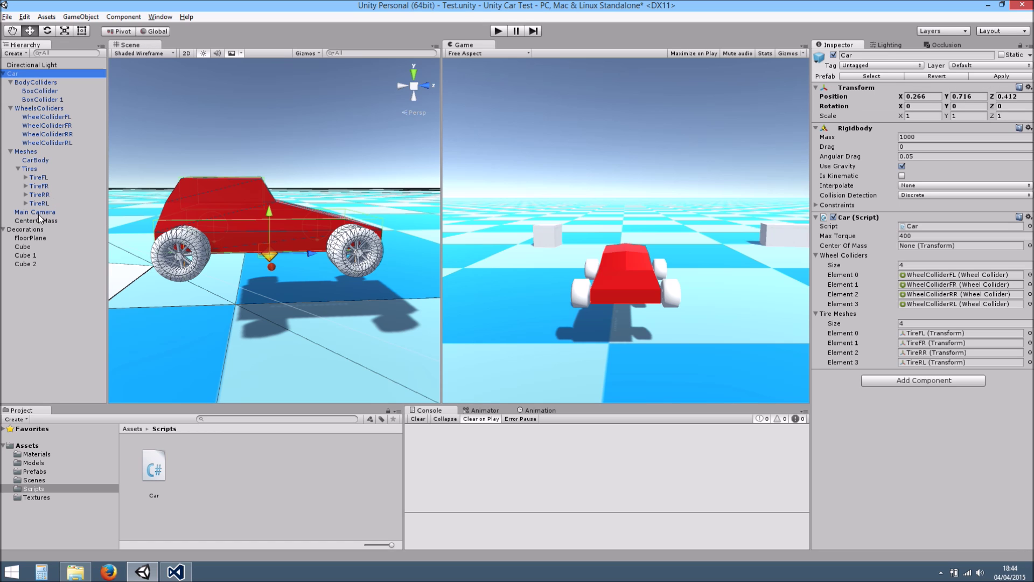
pyautogui.moveTo(40, 221); pyautogui.dragTo(916, 248)
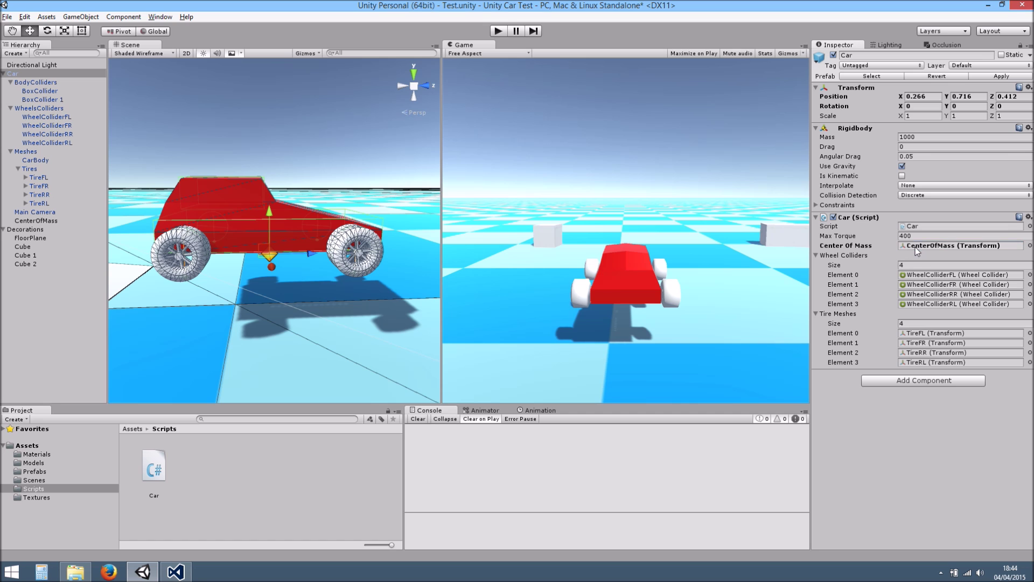
# Using the orthographic right side view, raise the CenterOfMass object to a Y position of about 0.2
pyautogui.click(54, 219)
pyautogui.keyDown('alt'); pyautogui.moveTo(373, 165); pyautogui.dragTo(461, 96); pyautogui.keyUp('alt')
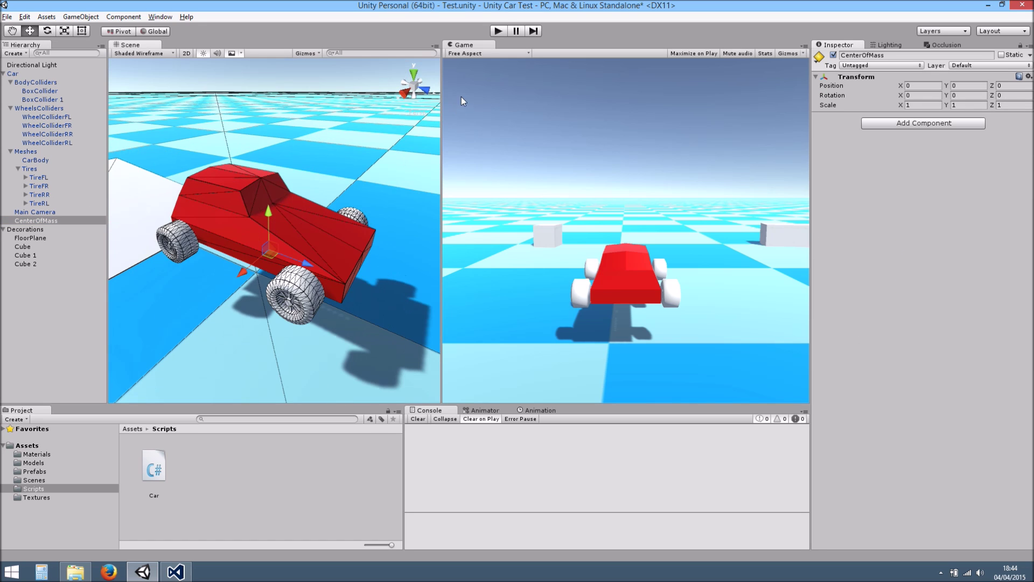
pyautogui.click(407, 95)
pyautogui.moveTo(270, 213); pyautogui.dragTo(276, 193)
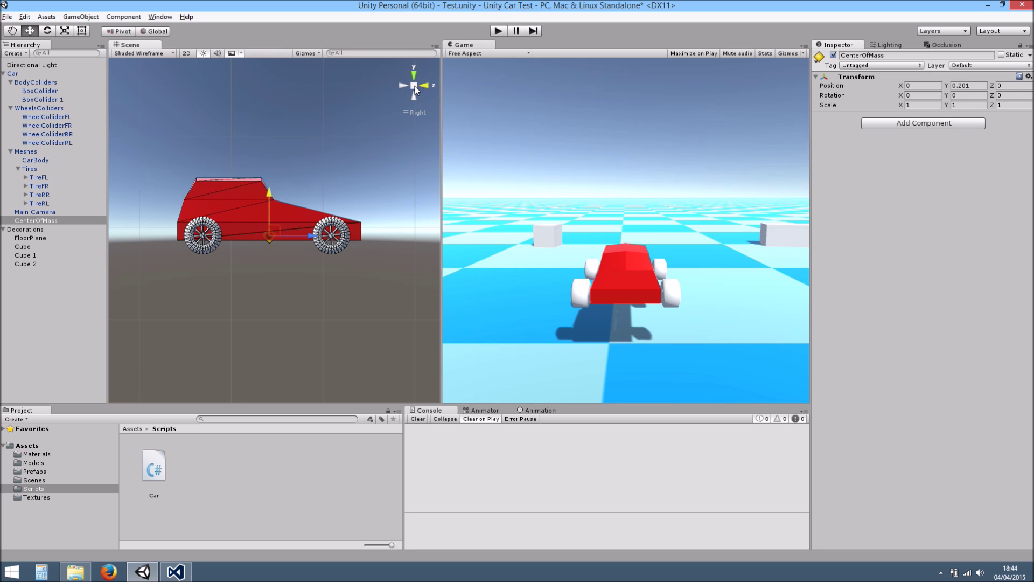
pyautogui.keyDown('alt'); pyautogui.moveTo(414, 93); pyautogui.dragTo(351, 283); pyautogui.keyUp('alt')
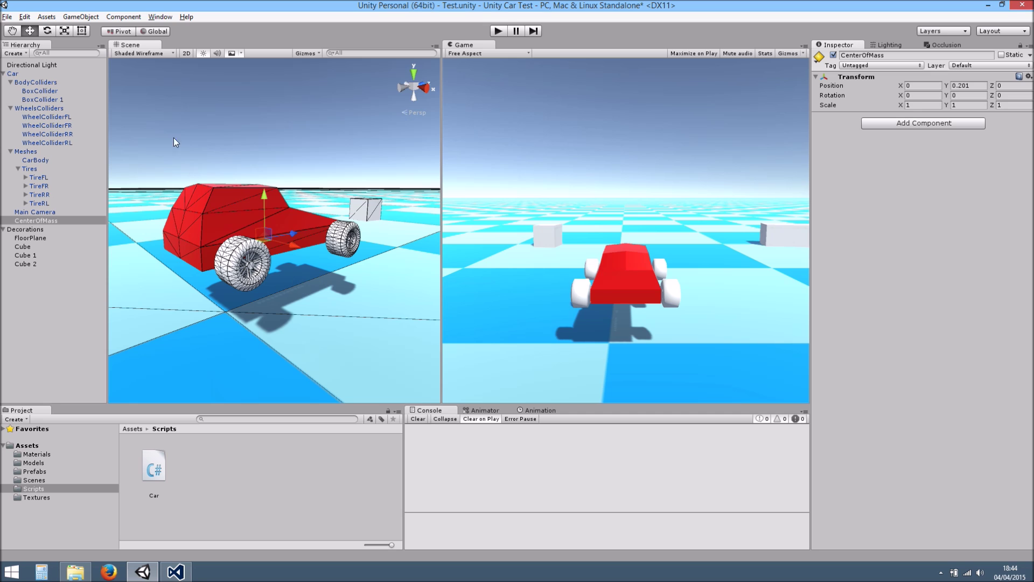
# Apply the Car's changes to its prefab
pyautogui.click(13, 74)
pyautogui.click(975, 77)
pyautogui.scroll(2, 383, 147)
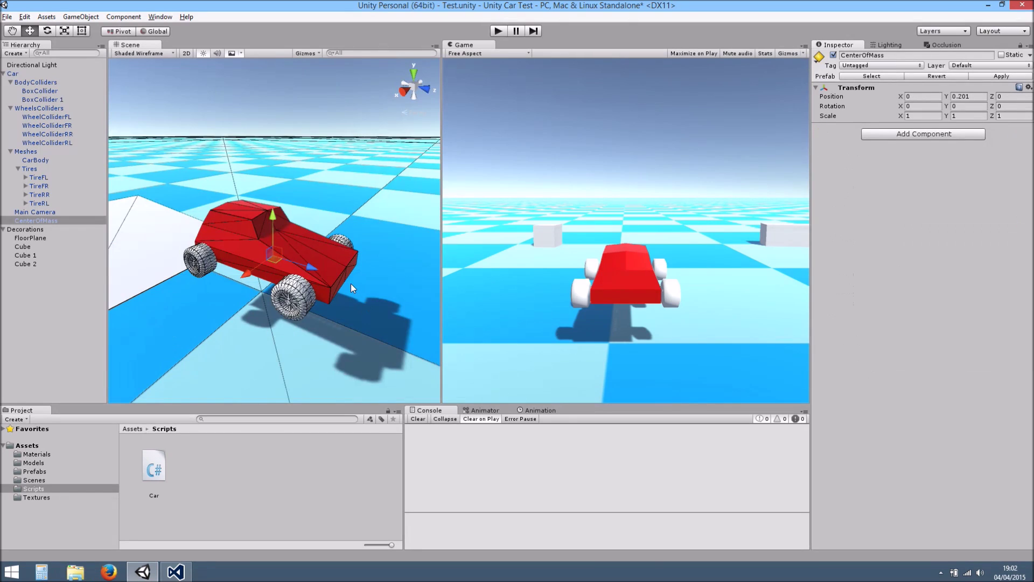
pyautogui.moveTo(351, 283); pyautogui.dragTo(338, 269, button='middle')
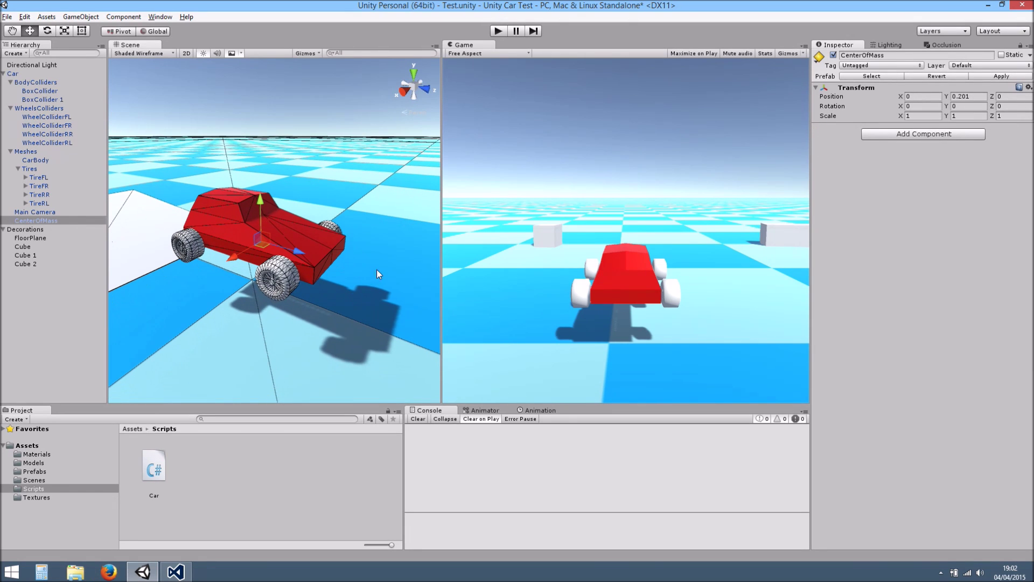
pyautogui.click(942, 573)
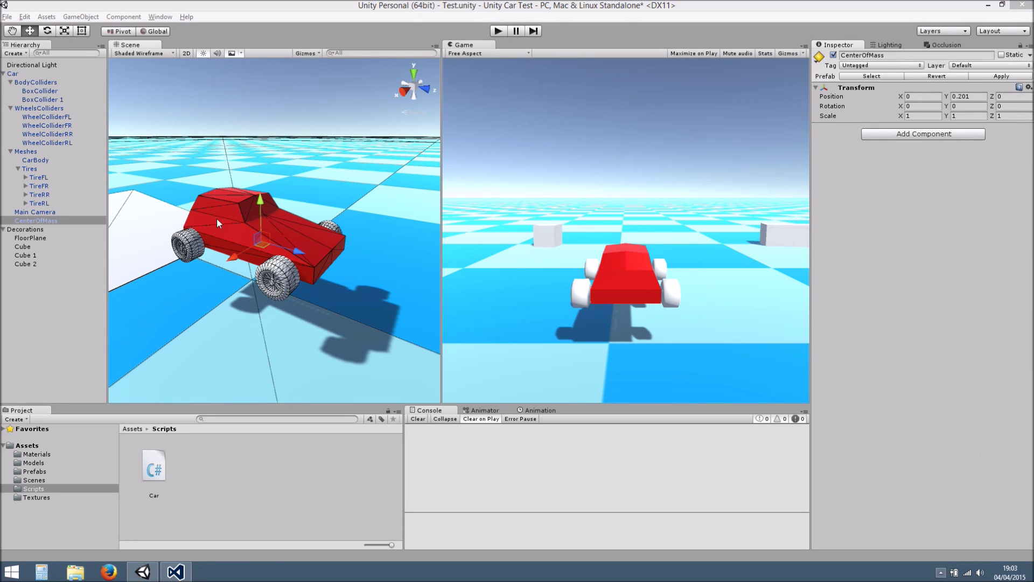
# Move the Car's BoxCollider 1 straight up, high above the car body, to a Y position of about 2.135
pyautogui.click(26, 74)
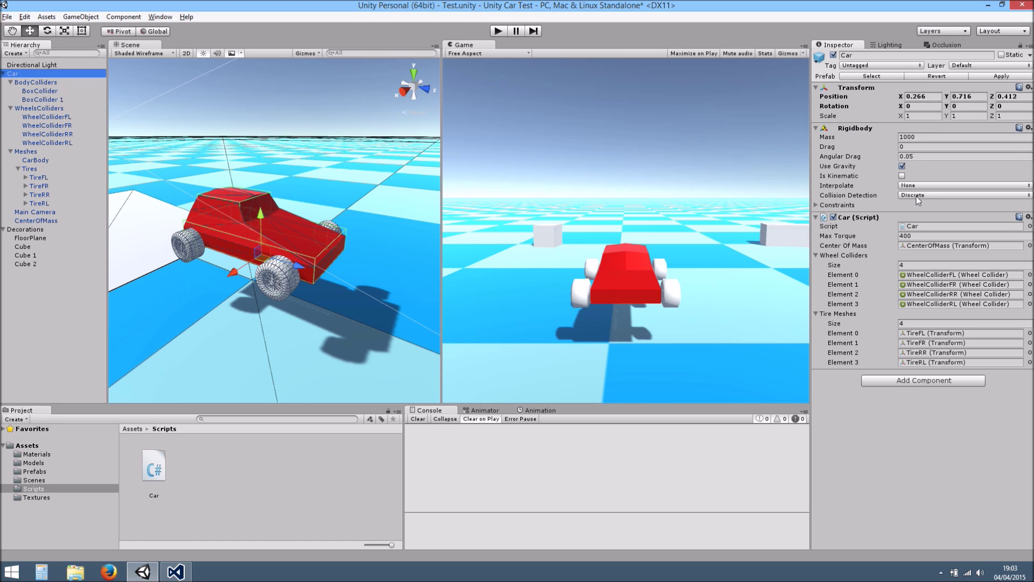
pyautogui.keyDown('alt'); pyautogui.moveTo(215, 270); pyautogui.dragTo(243, 219); pyautogui.keyUp('alt')
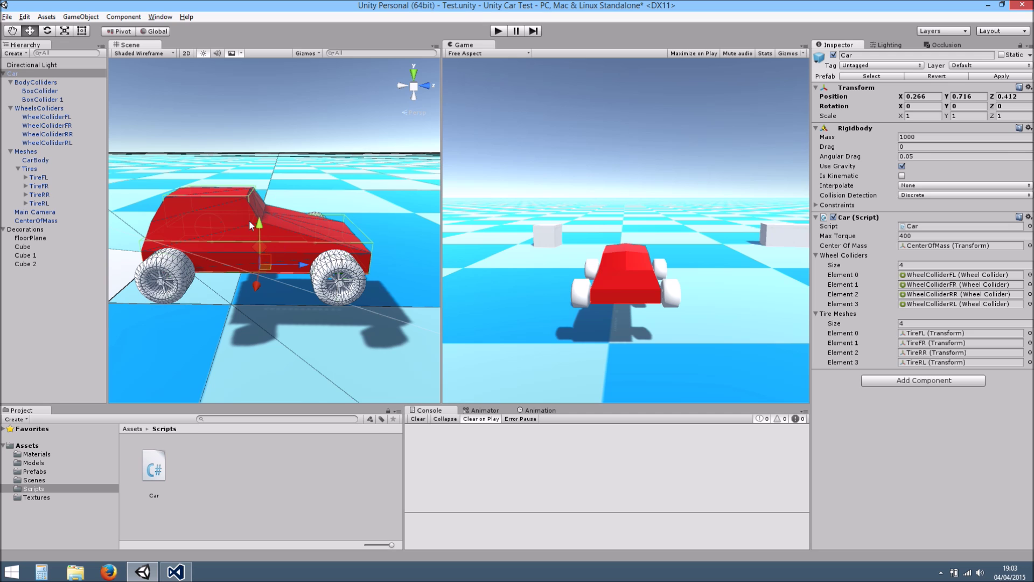
pyautogui.scroll(-5, 249, 218)
pyautogui.click(43, 99)
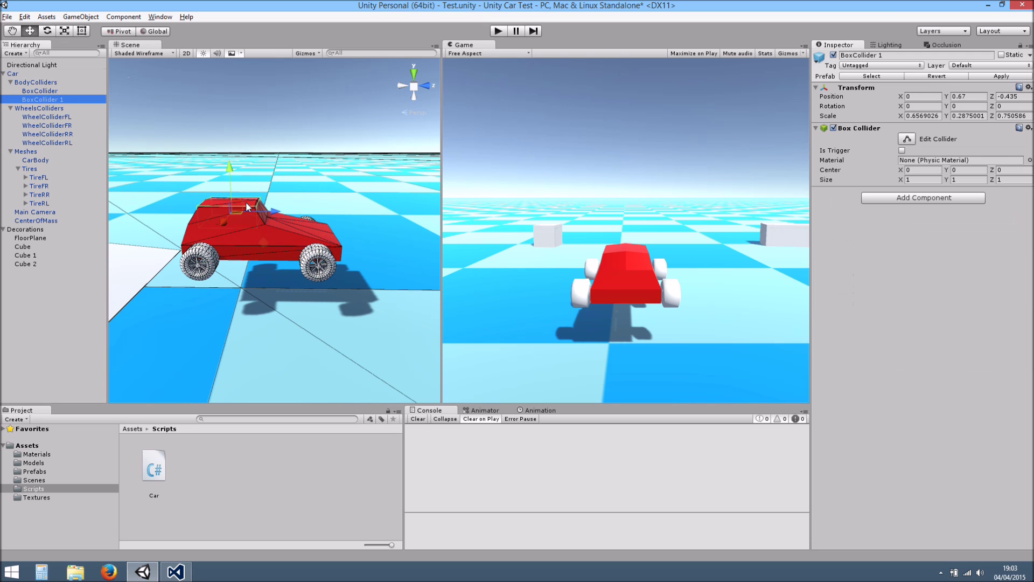
pyautogui.moveTo(233, 187); pyautogui.dragTo(227, 147)
pyautogui.scroll(-4, 230, 101)
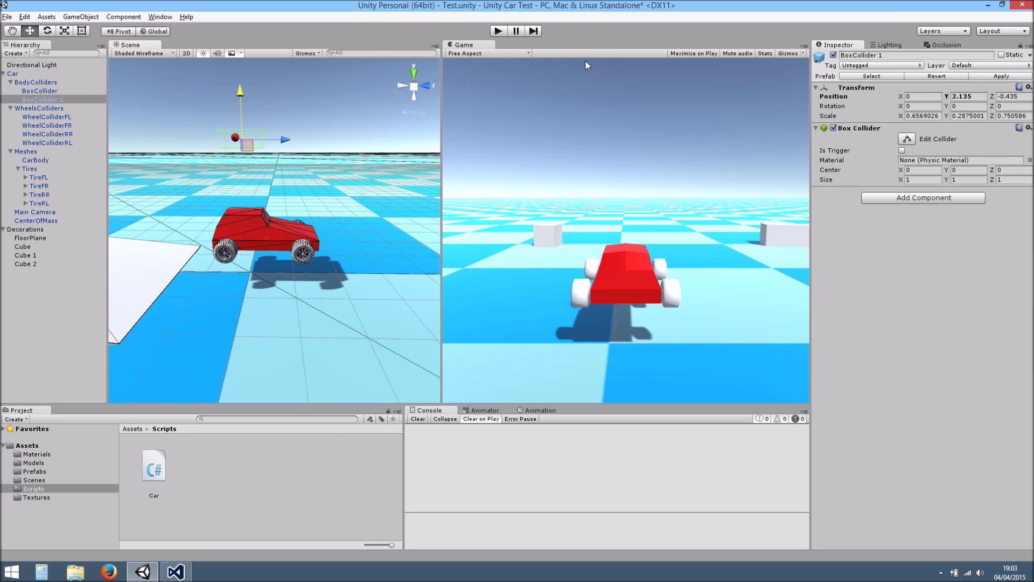
# Run the scene, drive the car forward while steering left with the raised box collider, and stop the run
pyautogui.click(498, 31)
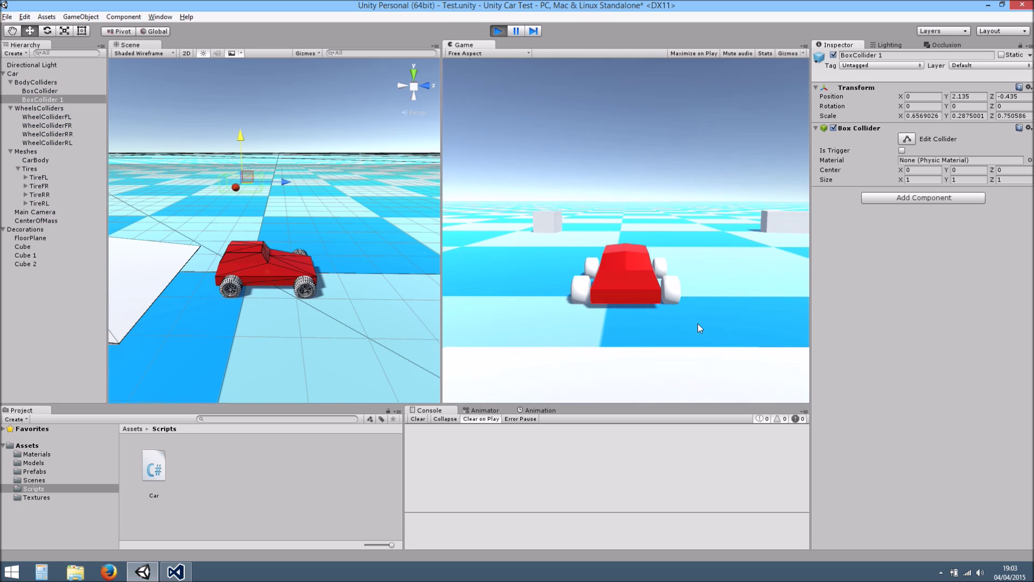
pyautogui.press('Up')
pyautogui.press('Left')
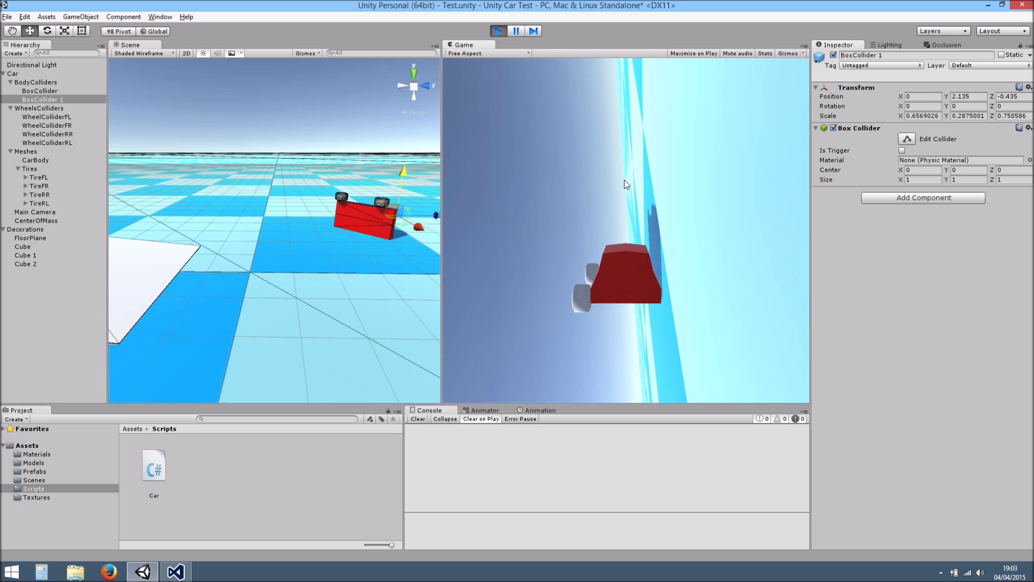
pyautogui.click(498, 31)
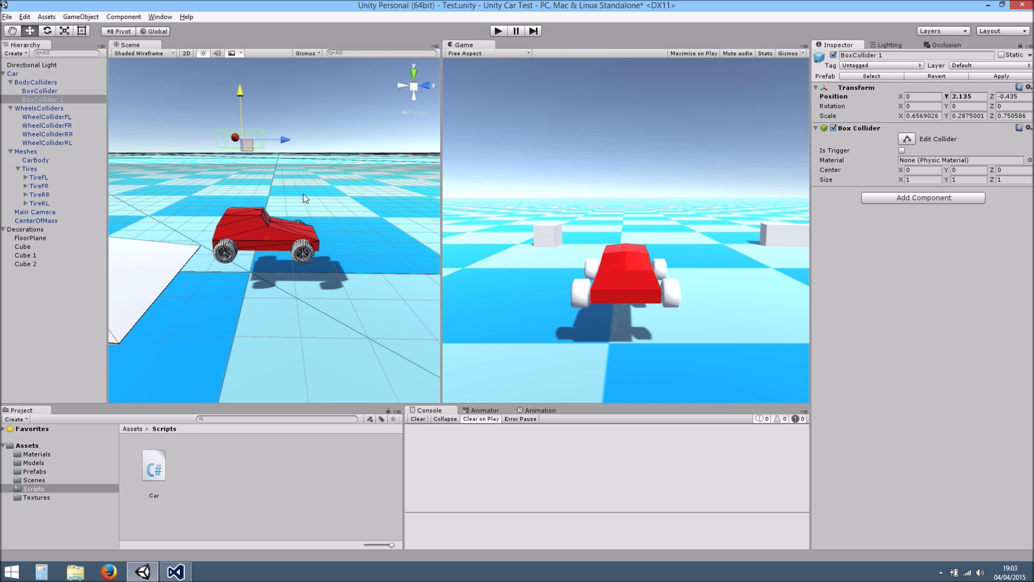
# Undo the upward move of the Car's BoxCollider 1
pyautogui.scroll(-1, 303, 194)
pyautogui.scroll(-2, 315, 202)
pyautogui.scroll(2, 306, 232)
pyautogui.scroll(3, 281, 222)
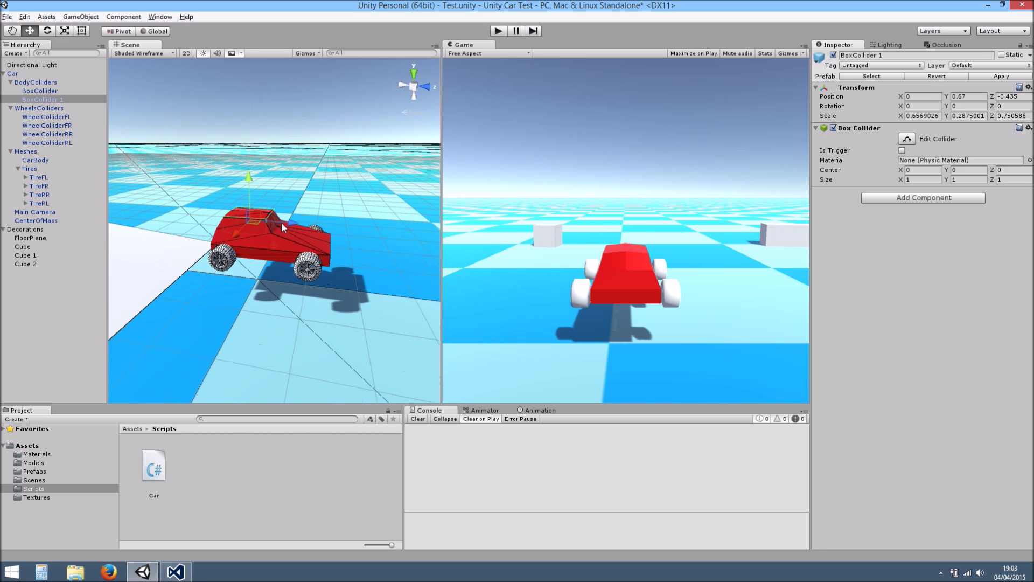
# Select the CenterOfMass object and inspect its placement within the car from the right side and in perspective
pyautogui.click(42, 220)
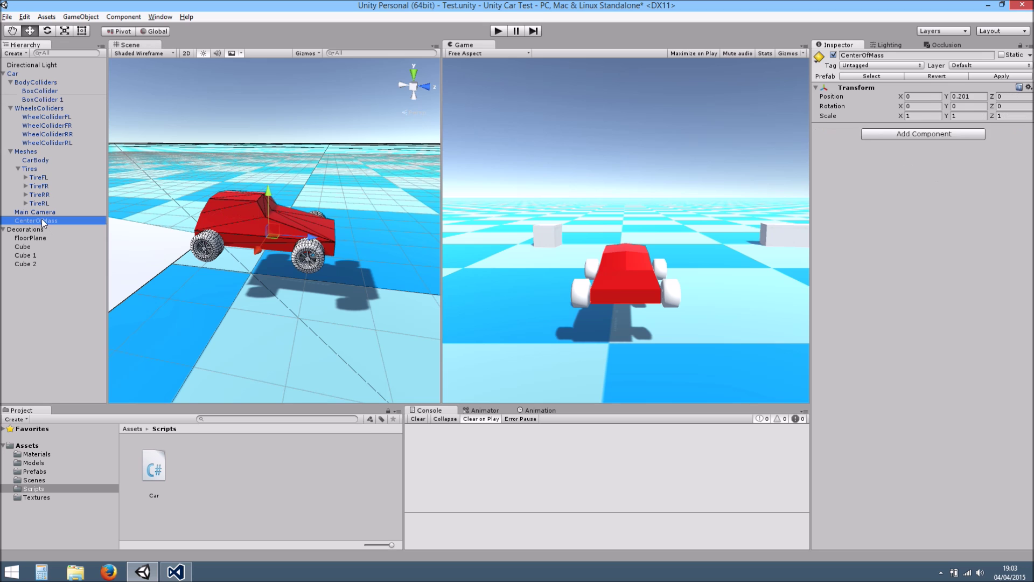
pyautogui.keyDown('alt'); pyautogui.moveTo(272, 263); pyautogui.dragTo(315, 291); pyautogui.keyUp('alt')
pyautogui.click(414, 88)
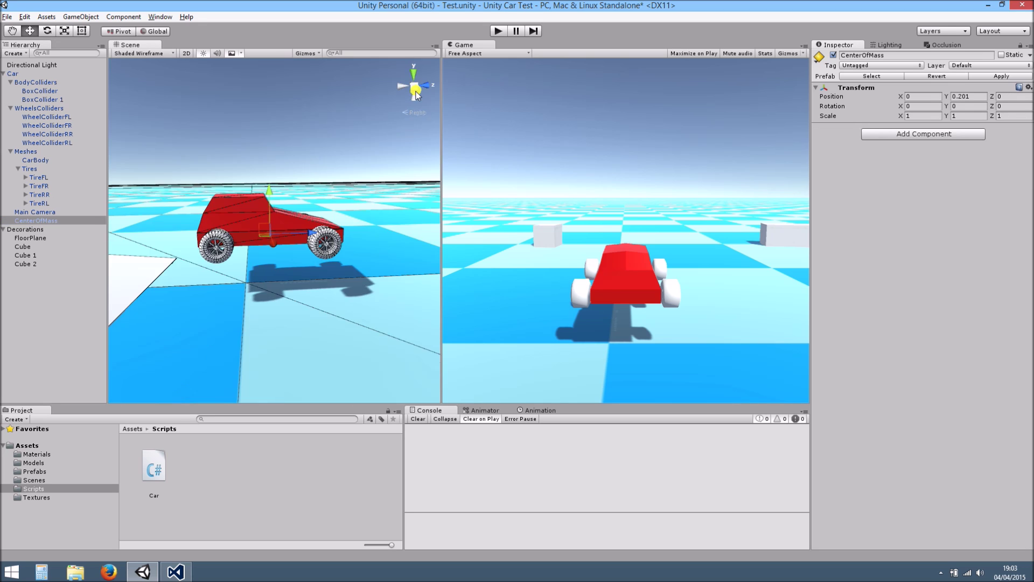
pyautogui.scroll(4, 266, 245)
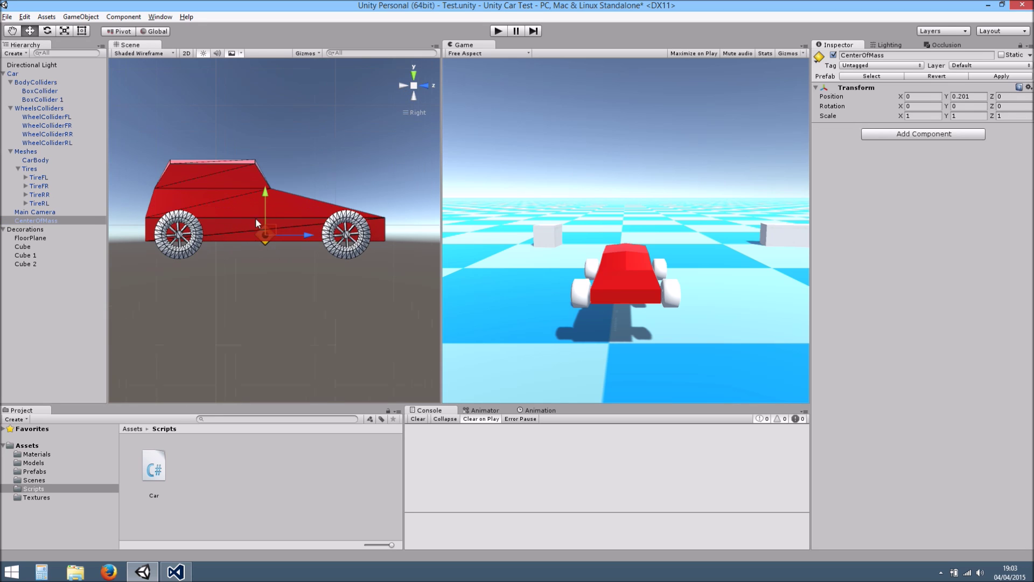
pyautogui.click(414, 86)
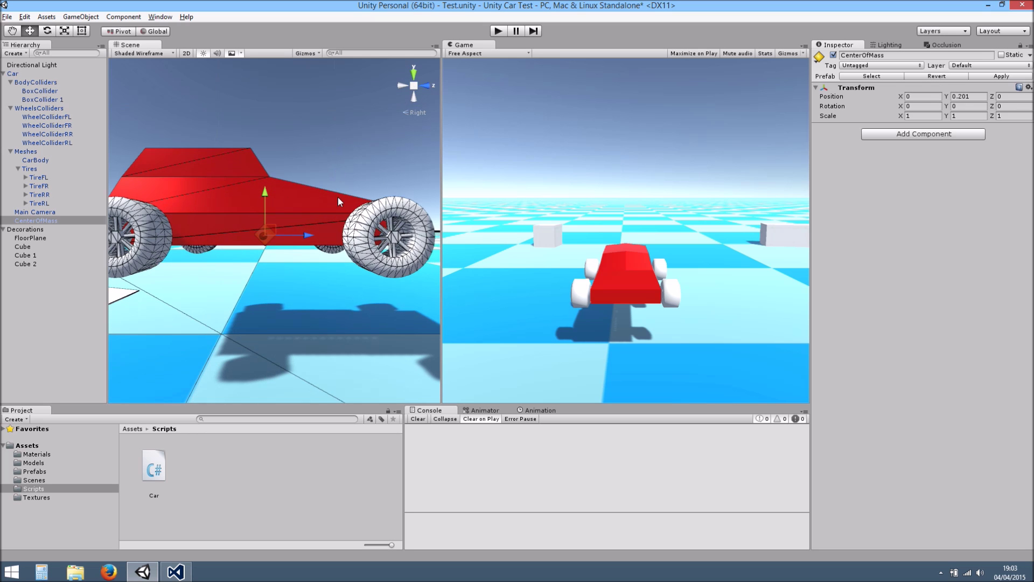
pyautogui.keyDown('alt'); pyautogui.moveTo(335, 199); pyautogui.dragTo(267, 233); pyautogui.keyUp('alt')
pyautogui.moveTo(276, 226); pyautogui.dragTo(299, 209, button='middle')
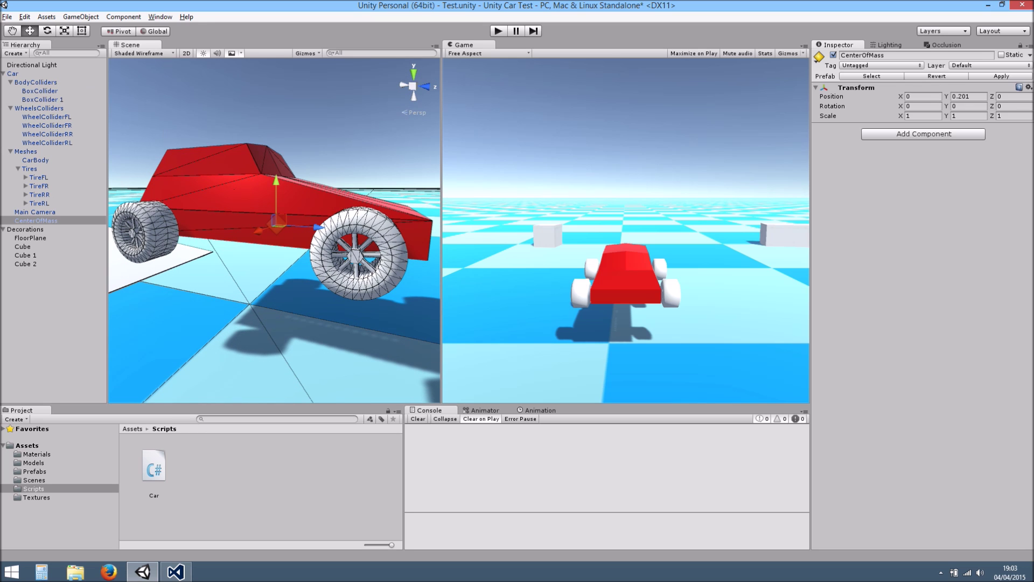
# Switch to Visual Studio and add an empty void Start() method above Update() in Car.cs
pyautogui.click(176, 571)
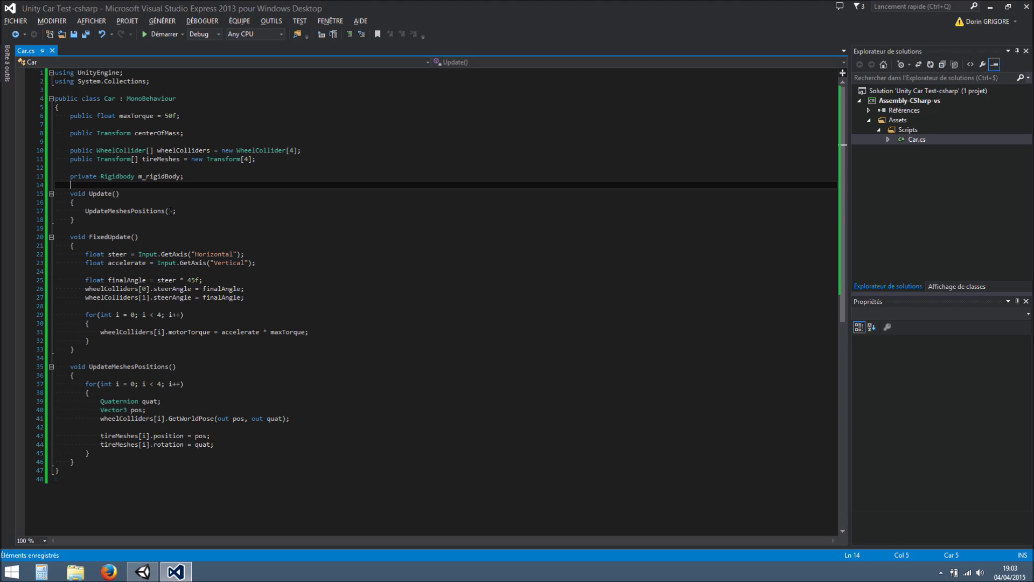
pyautogui.press('Return')
pyautogui.press('Return')
pyautogui.press('Up')
pyautogui.write('void Start()')
pyautogui.press('Return')
pyautogui.write('{')
pyautogui.press('Return')
pyautogui.moveTo(89, 195); pyautogui.dragTo(116, 194)
pyautogui.click(117, 195)
pyautogui.click(108, 203)
pyautogui.click(106, 214)
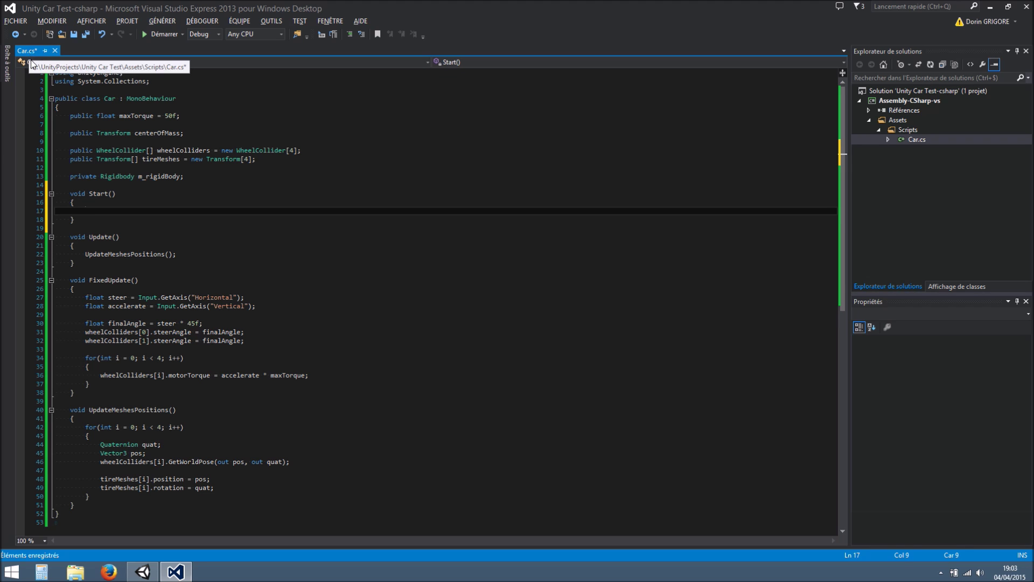
# In Start(), assign m_rigidBody = GetComponent<Rigidbody>(); and save Car.cs
pyautogui.click(73, 177)
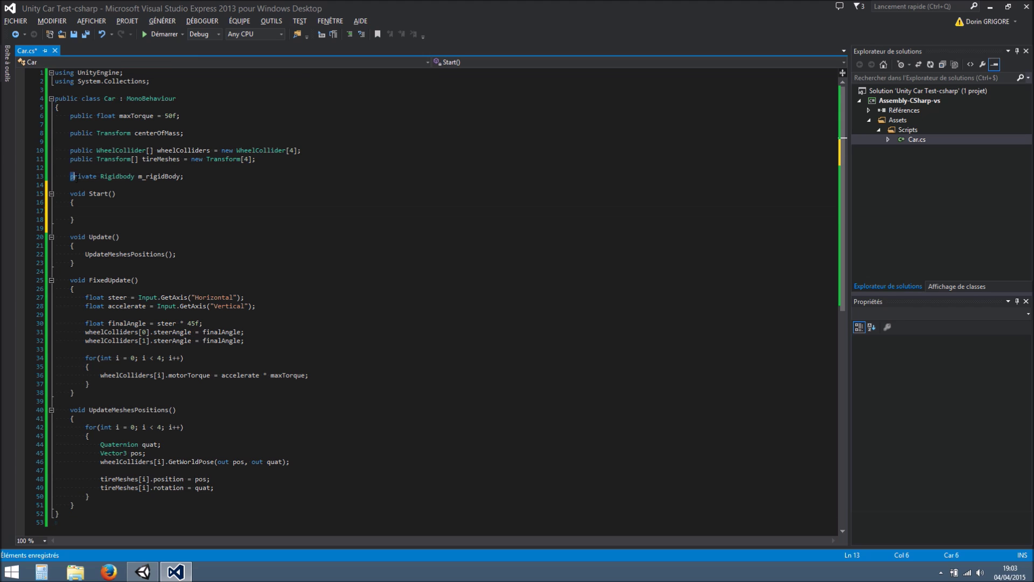
pyautogui.doubleClick(165, 177)
pyautogui.click(110, 209)
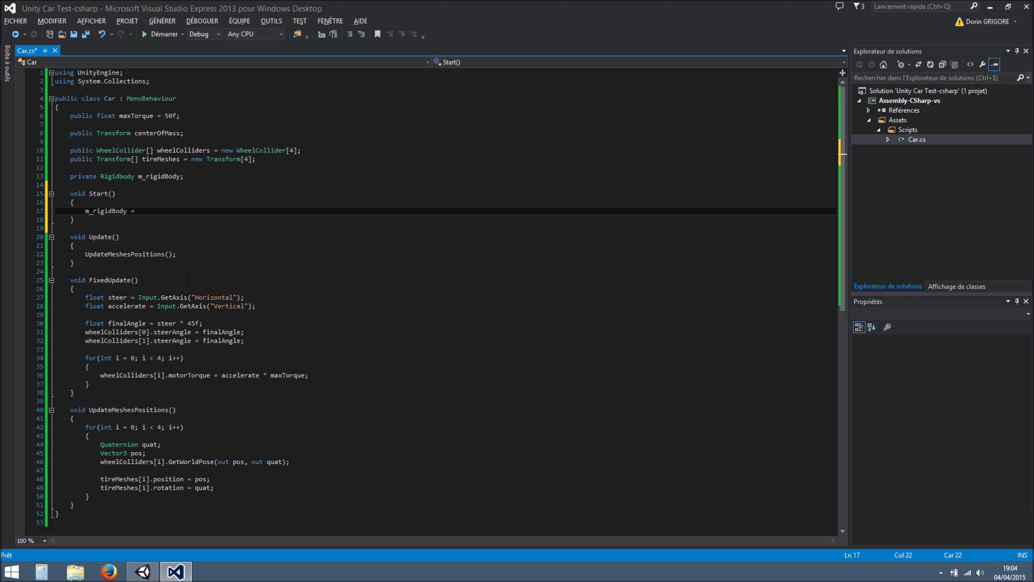
pyautogui.write('m_rigidBody = G')
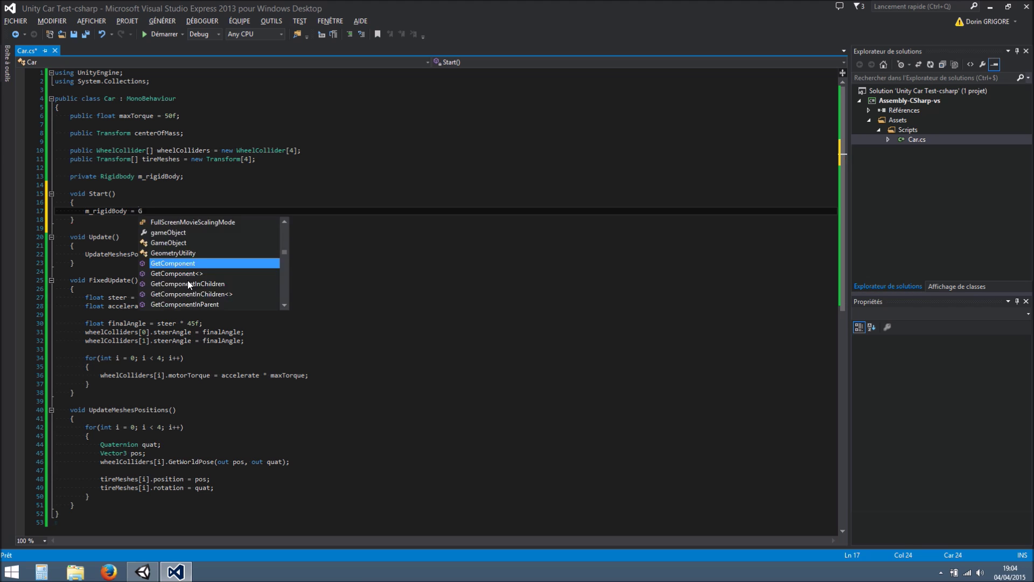
pyautogui.write('etComponent<')
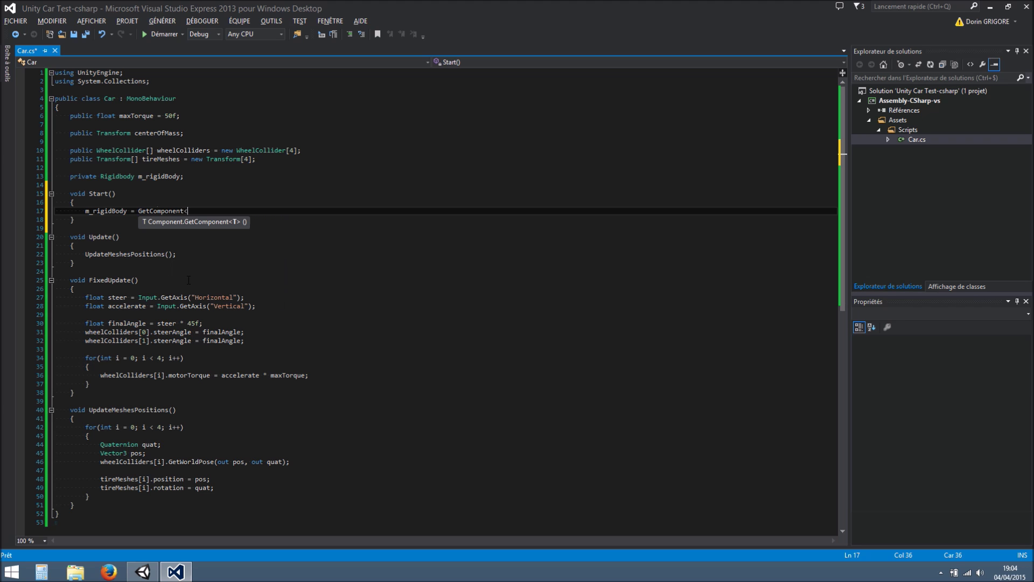
pyautogui.write('Rigidbody>();')
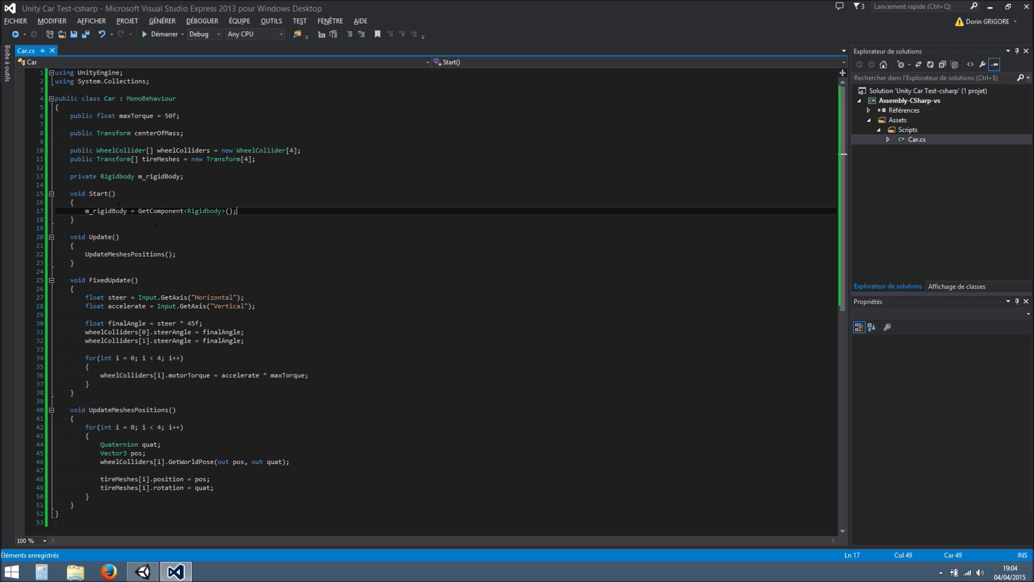
# Switch to Unity to view the Car's Rigidbody component, and return to Car.cs in Visual Studio
pyautogui.doubleClick(107, 211)
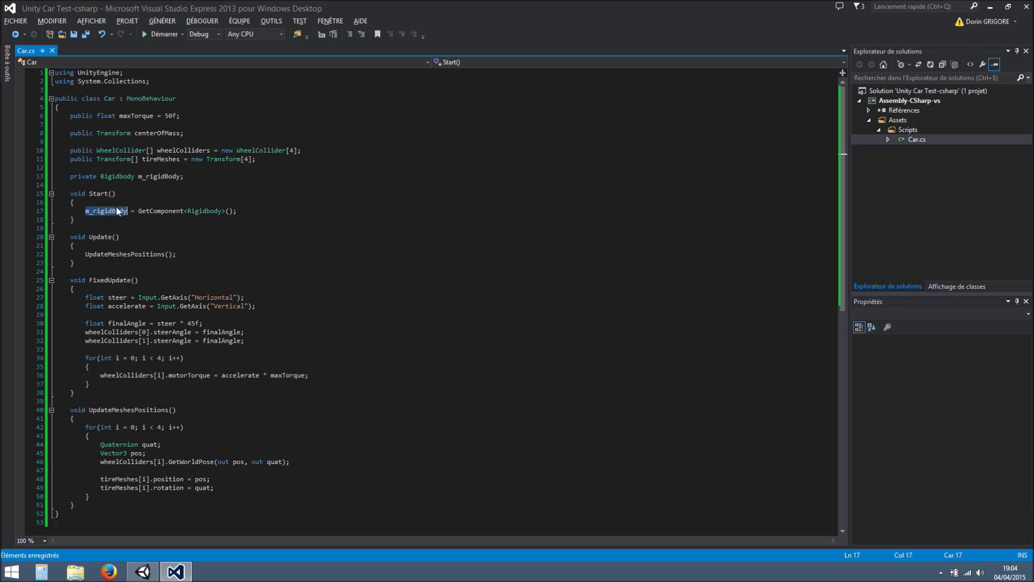
pyautogui.click(142, 571)
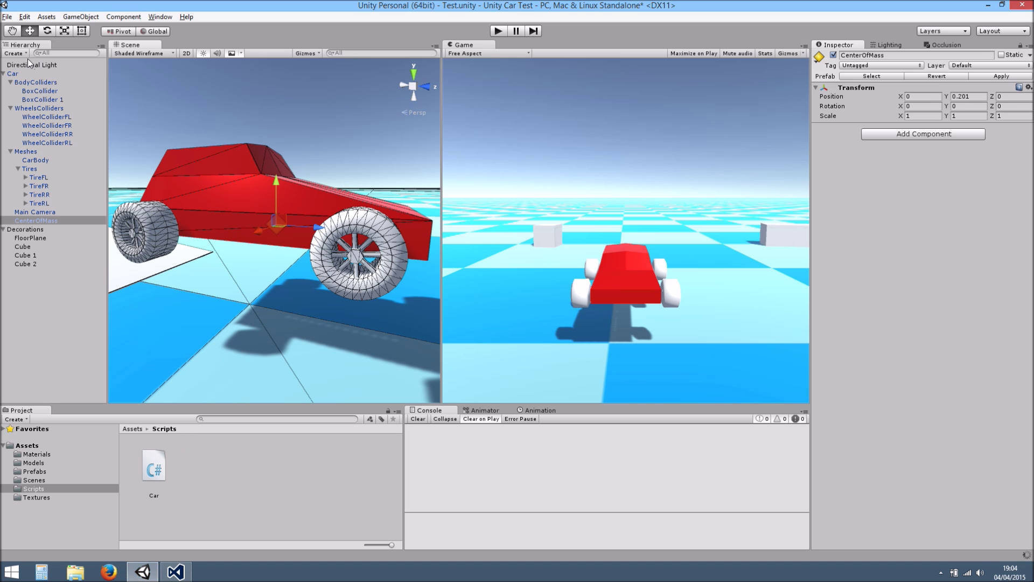
pyautogui.click(16, 73)
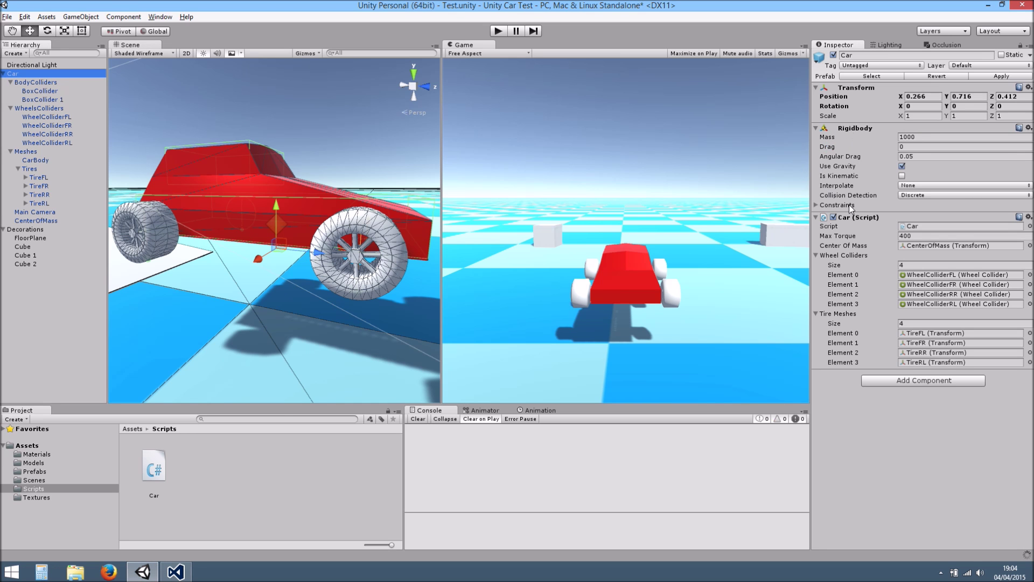
pyautogui.click(176, 572)
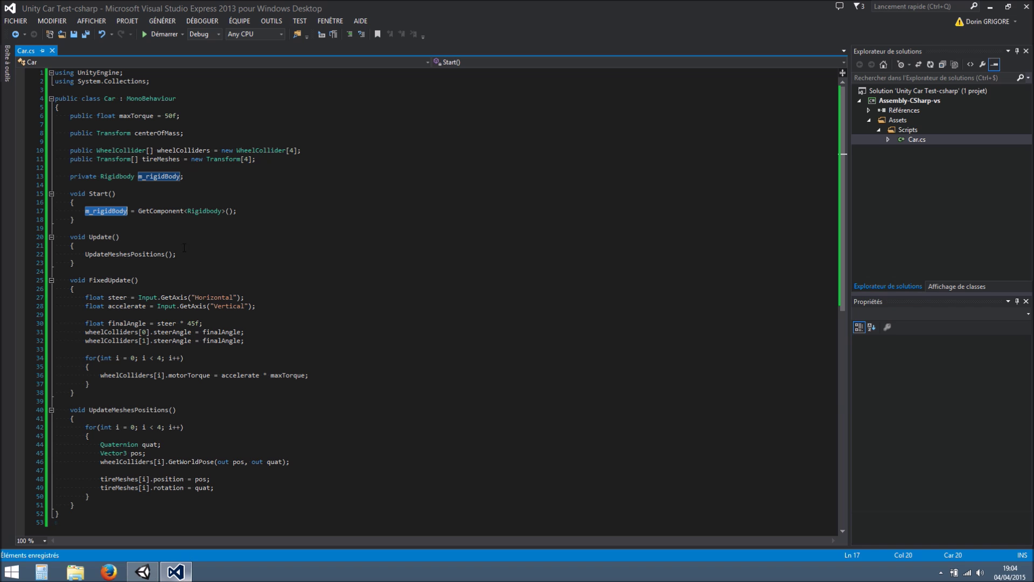
# Below the GetComponent line in Start(), add m_rigidBody.centerOfMass = centerOfMass.localPosition; and save the script
pyautogui.click(240, 214)
pyautogui.doubleClick(121, 210)
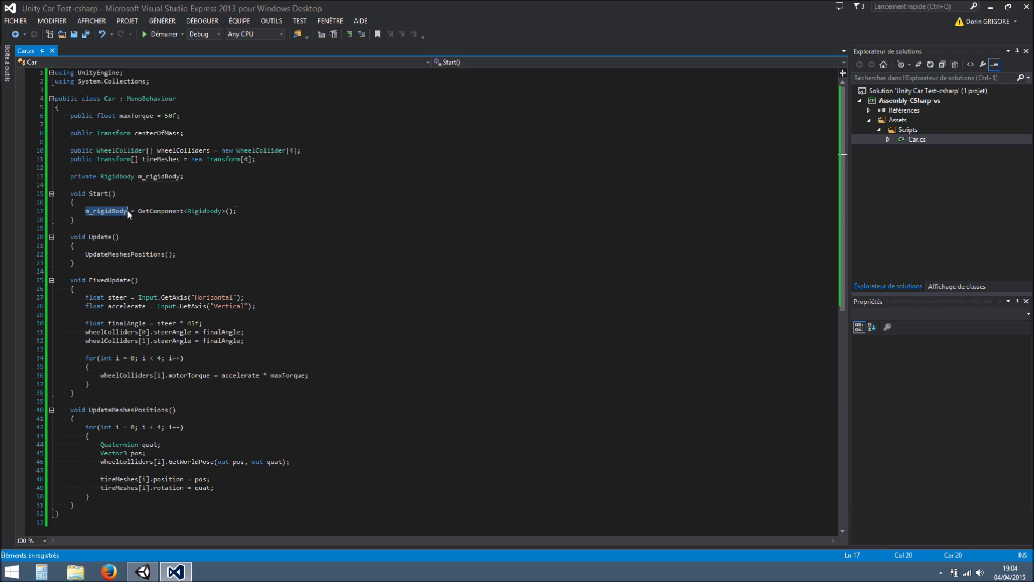
pyautogui.click(248, 214)
pyautogui.press('Return')
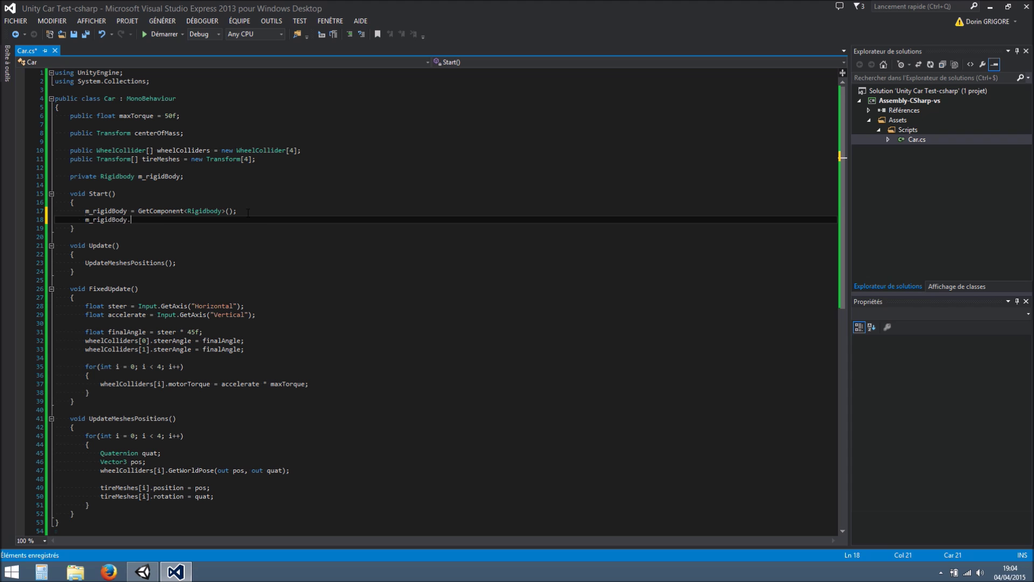
pyautogui.write('m_rigidBody.centerOfMass')
pyautogui.press('Tab')
pyautogui.write('= c')
pyautogui.write('enterOfMass')
pyautogui.press('Tab')
pyautogui.write('.lo')
pyautogui.press('Down')
pyautogui.press('Tab')
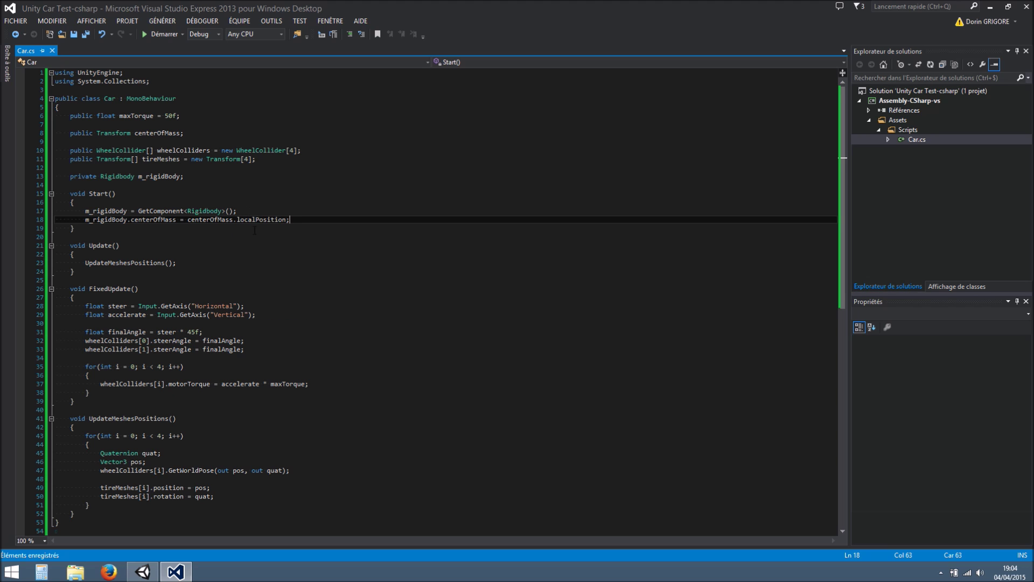
# Switch to Unity and run the Test scene in Play mode to try the scripted center of mass
pyautogui.click(151, 573)
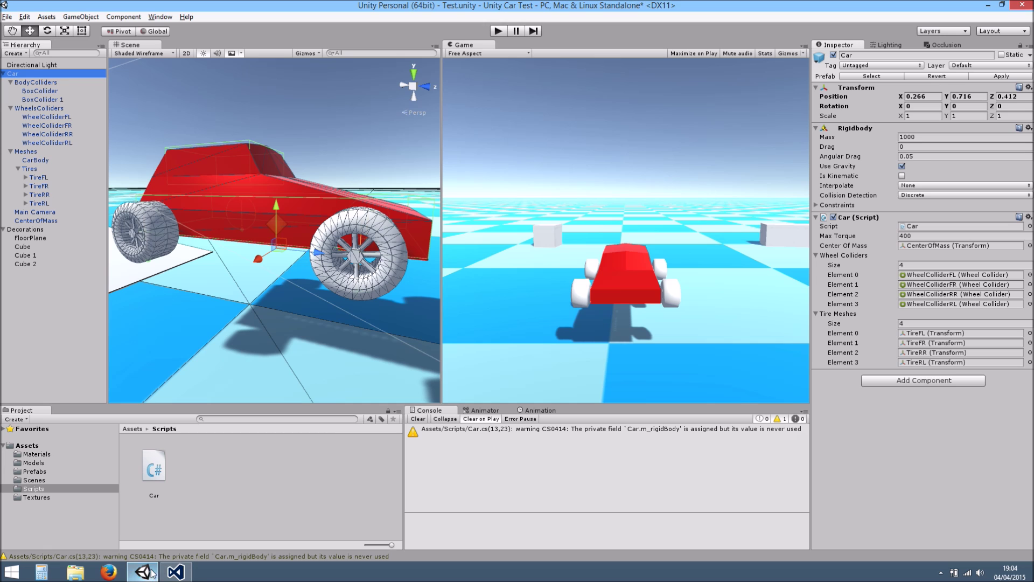
pyautogui.moveTo(263, 321); pyautogui.dragTo(260, 320, button='middle')
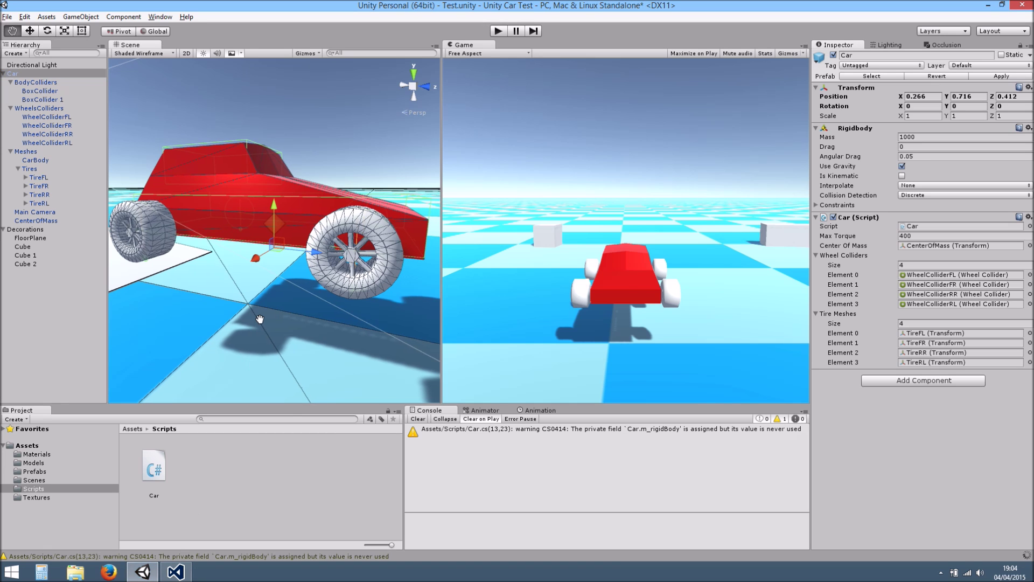
pyautogui.click(498, 30)
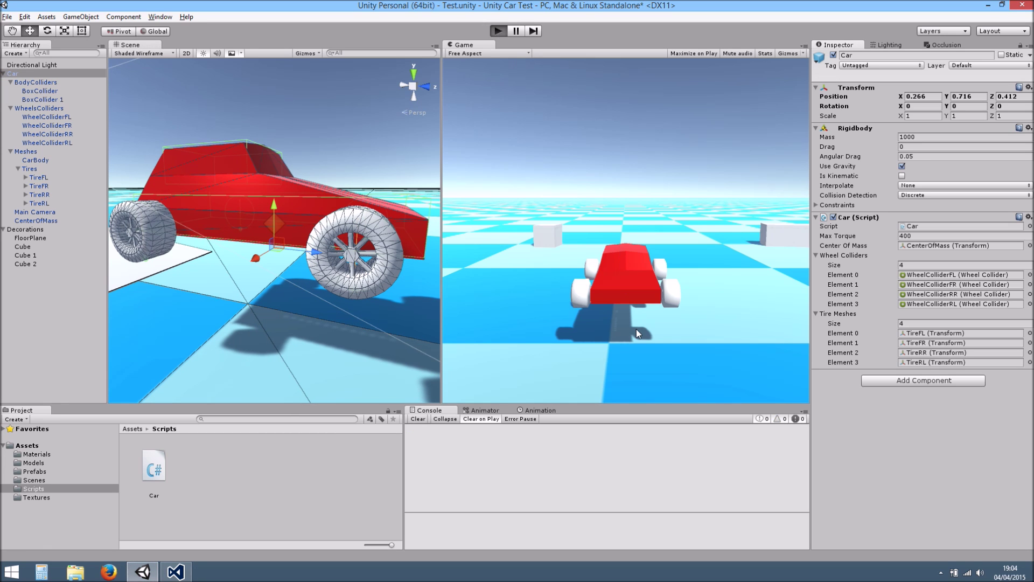
# Test-drive the car forward and in reverse with repeated sharp turns in both directions around the cubes and ramp to check its stability
pyautogui.press('Up')
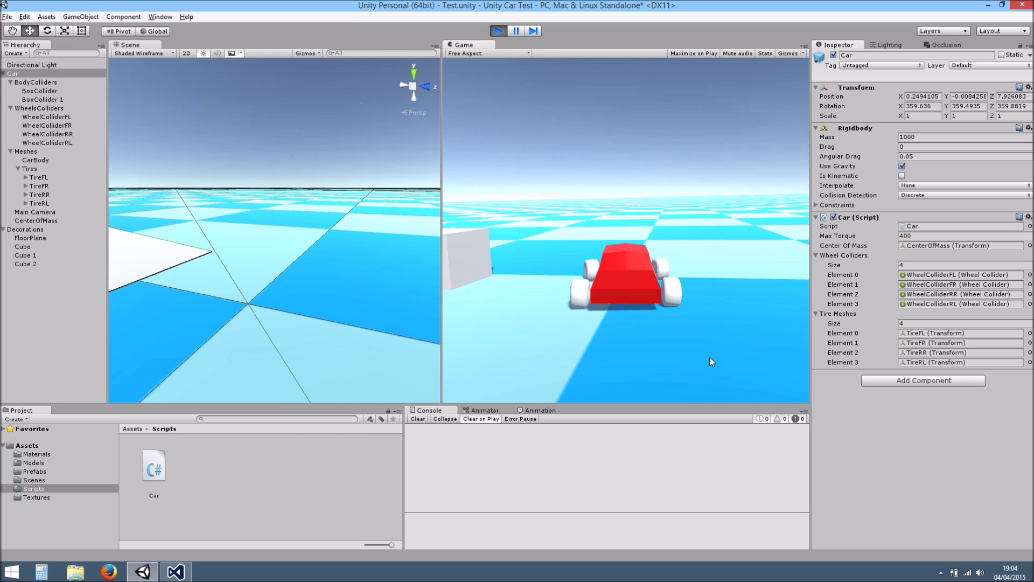
pyautogui.press('Left')
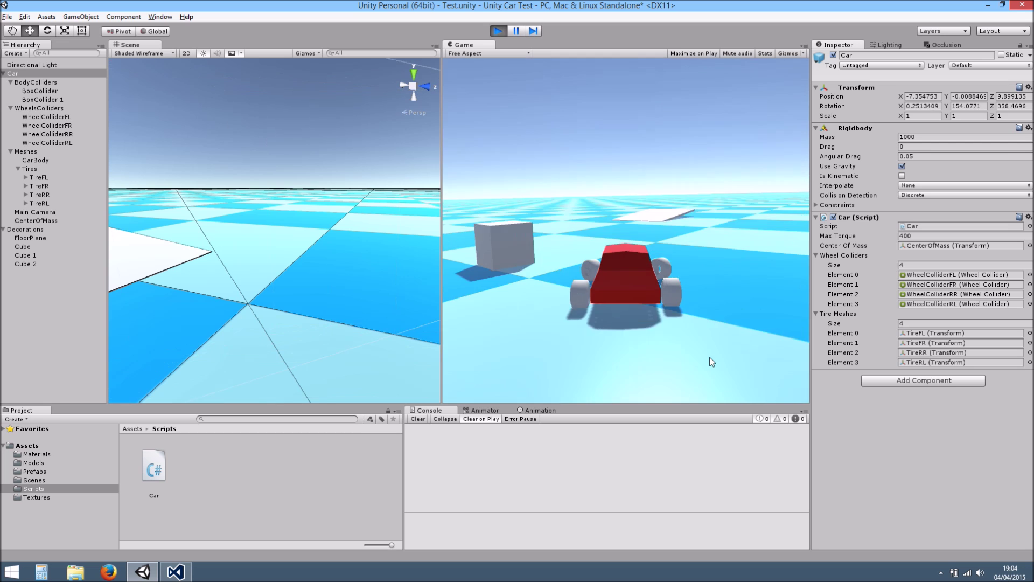
pyautogui.press('Down')
pyautogui.press('Up')
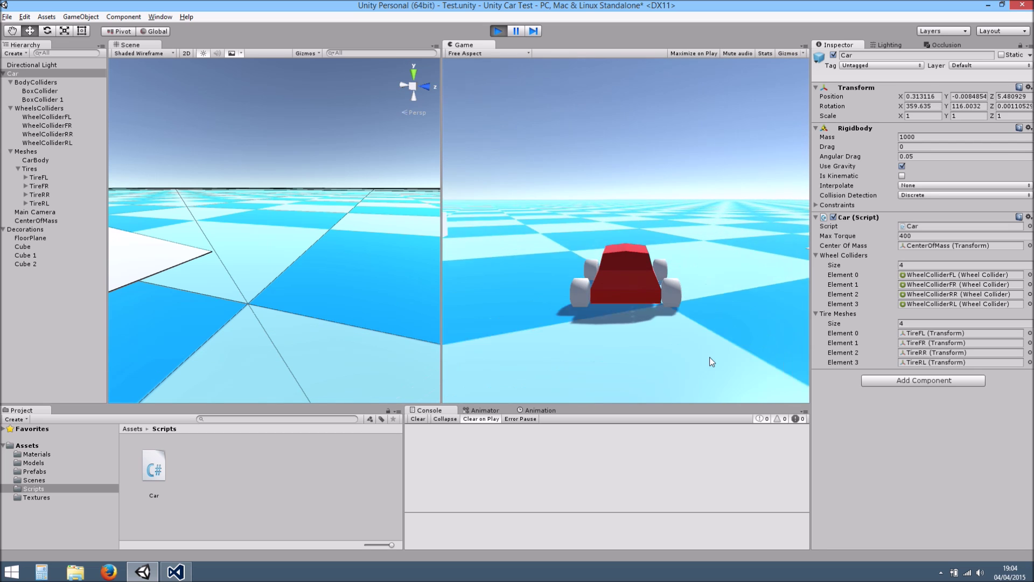
pyautogui.press('Up')
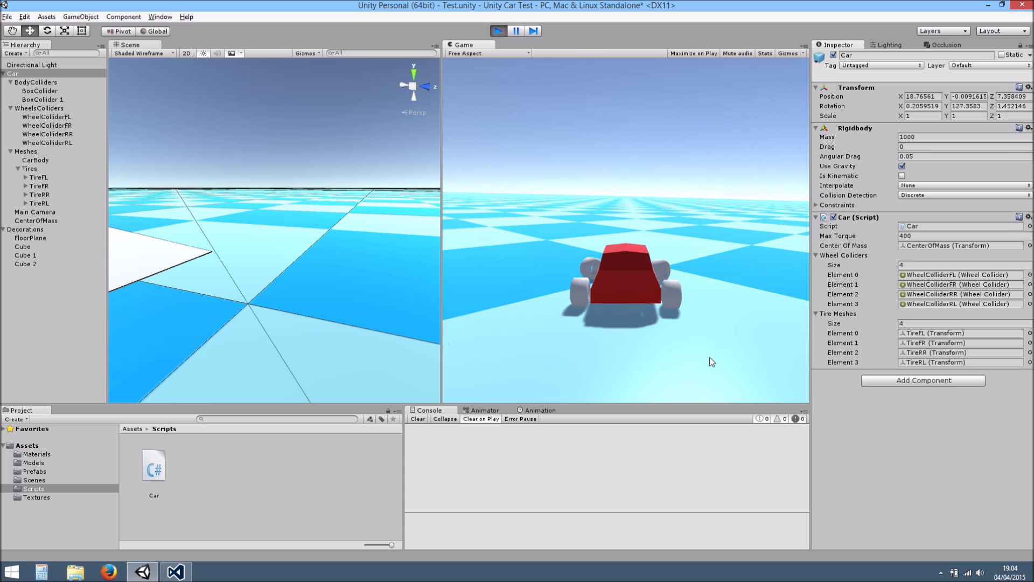
pyautogui.press('Right')
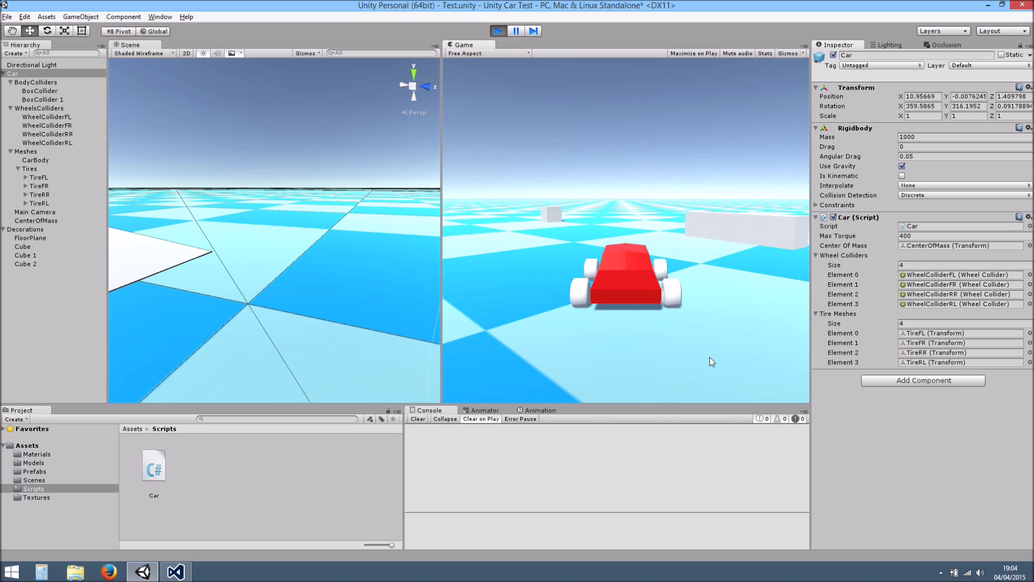
pyautogui.press('Left')
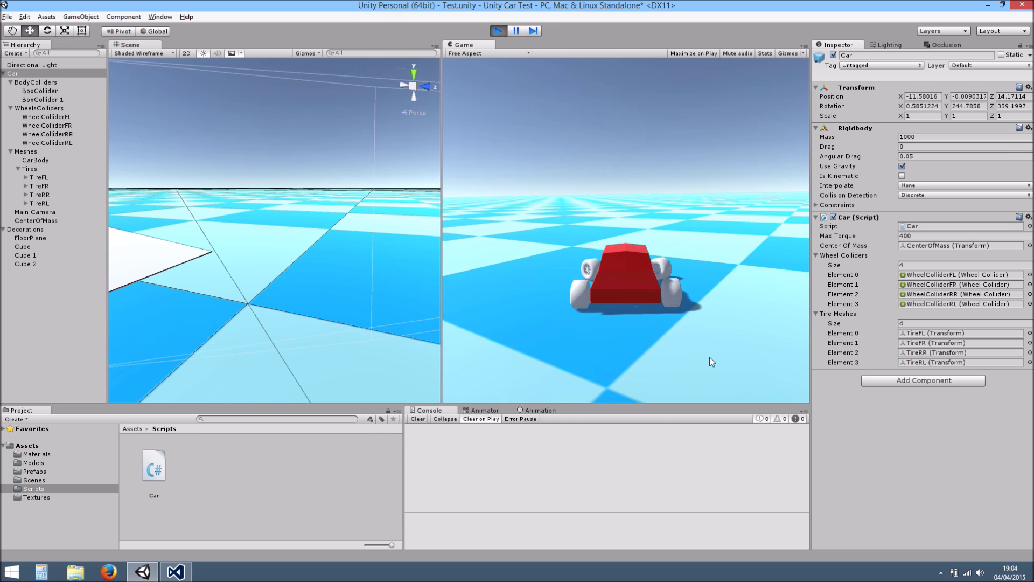
pyautogui.press('Left')
pyautogui.press('Right')
pyautogui.press('Left')
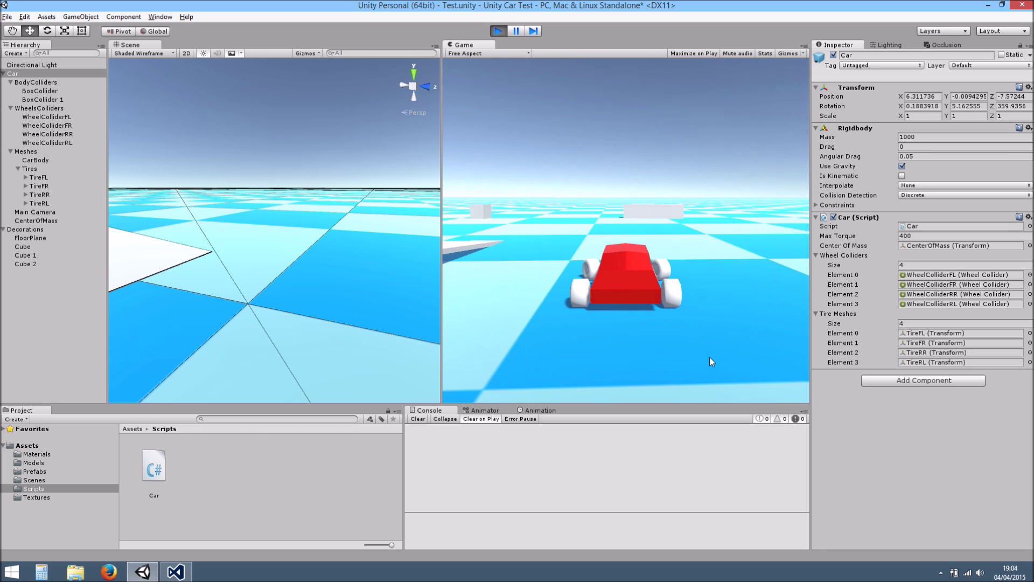
pyautogui.press('Left')
pyautogui.press('Left')
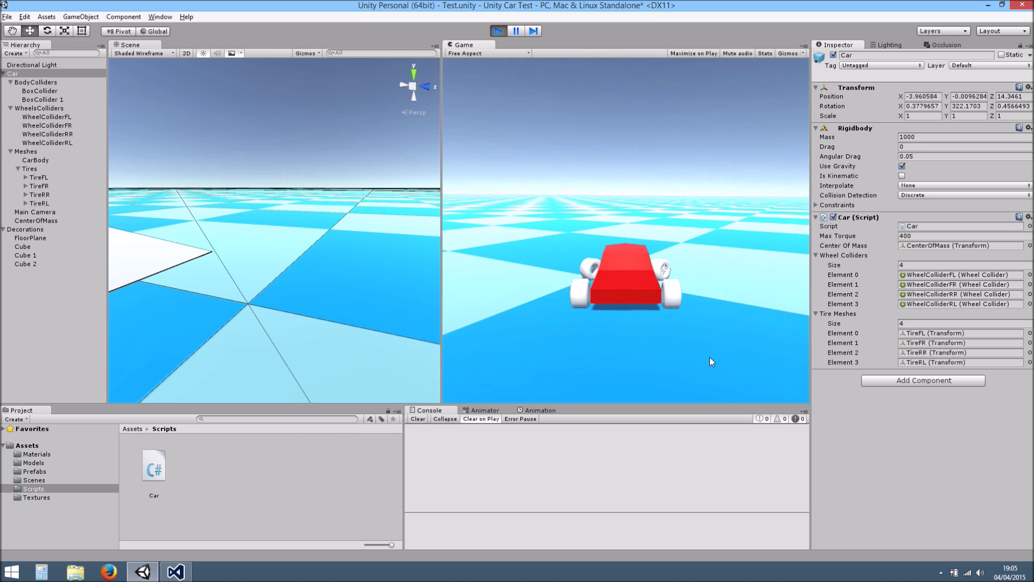
pyautogui.press('Left')
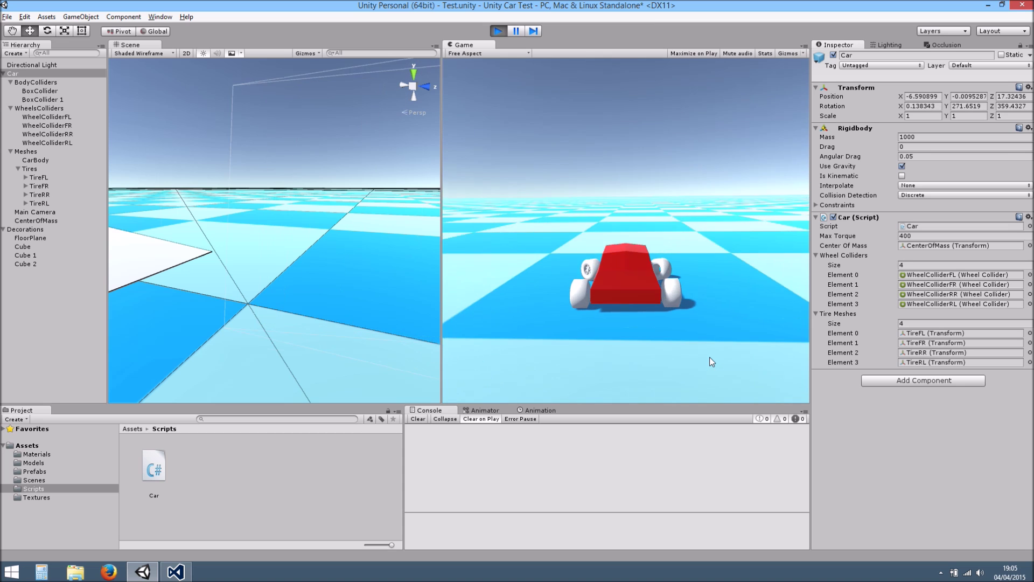
pyautogui.press('Left')
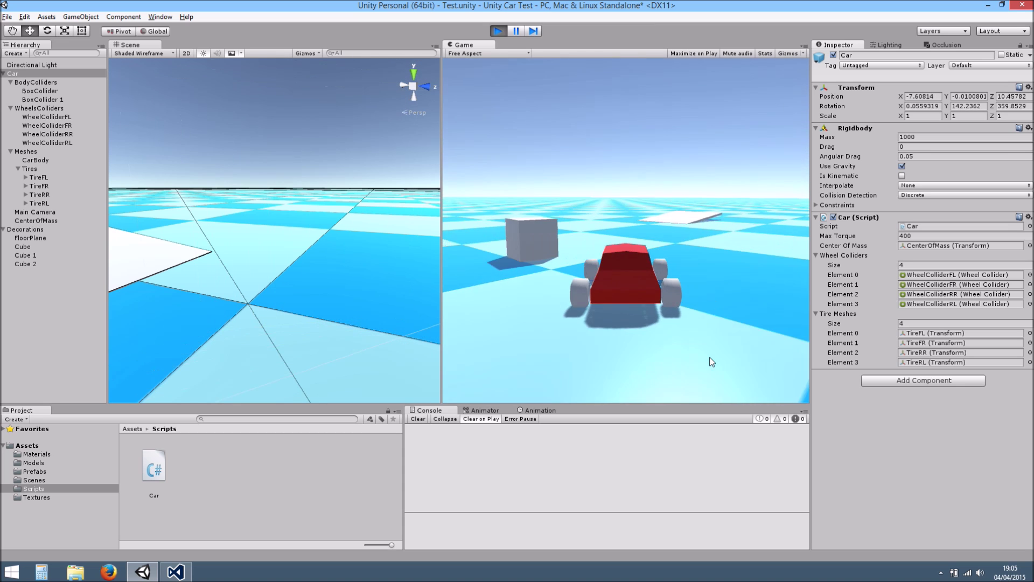
pyautogui.press('Right')
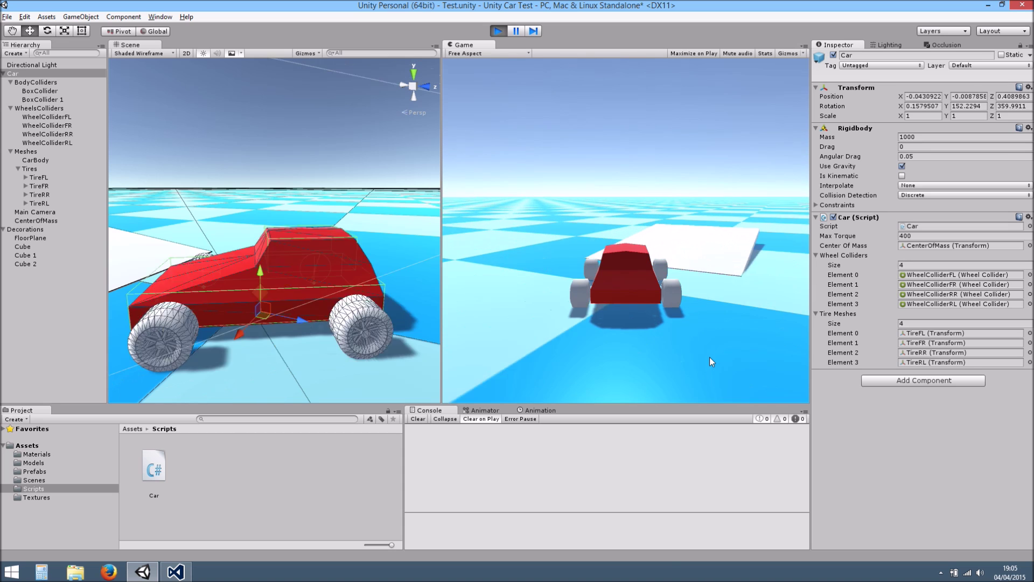
pyautogui.press('Right')
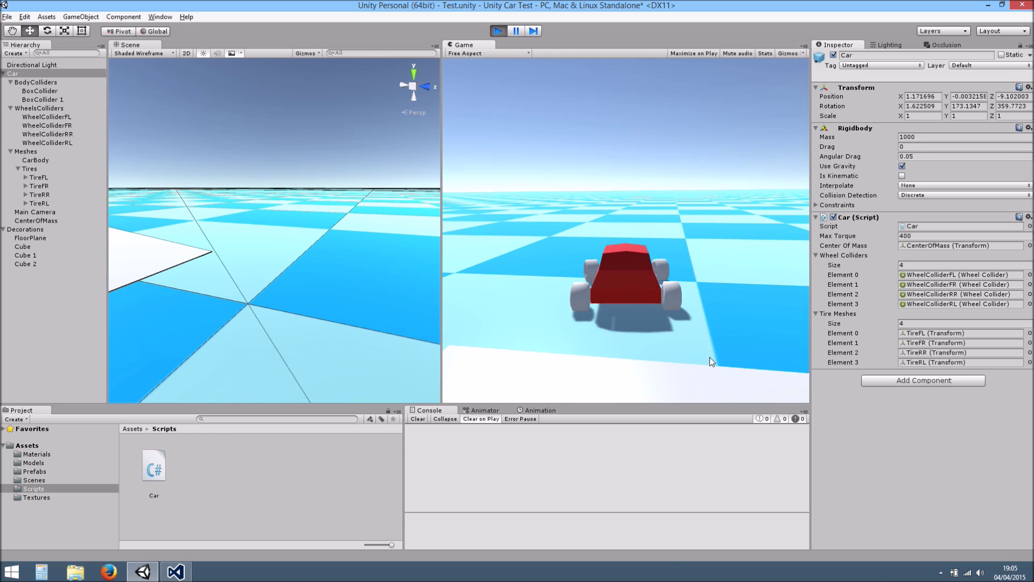
pyautogui.press('Left')
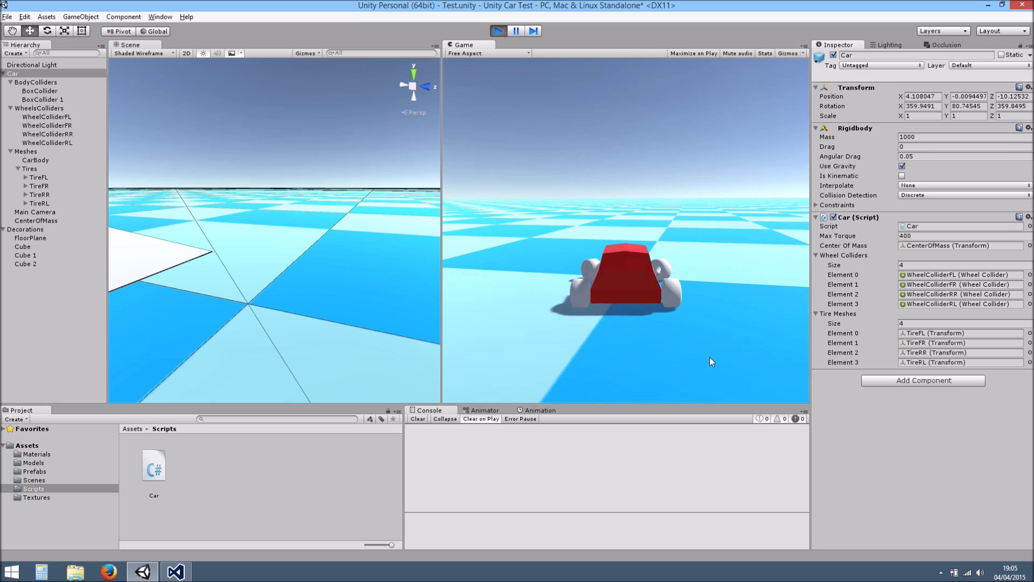
pyautogui.press('Left')
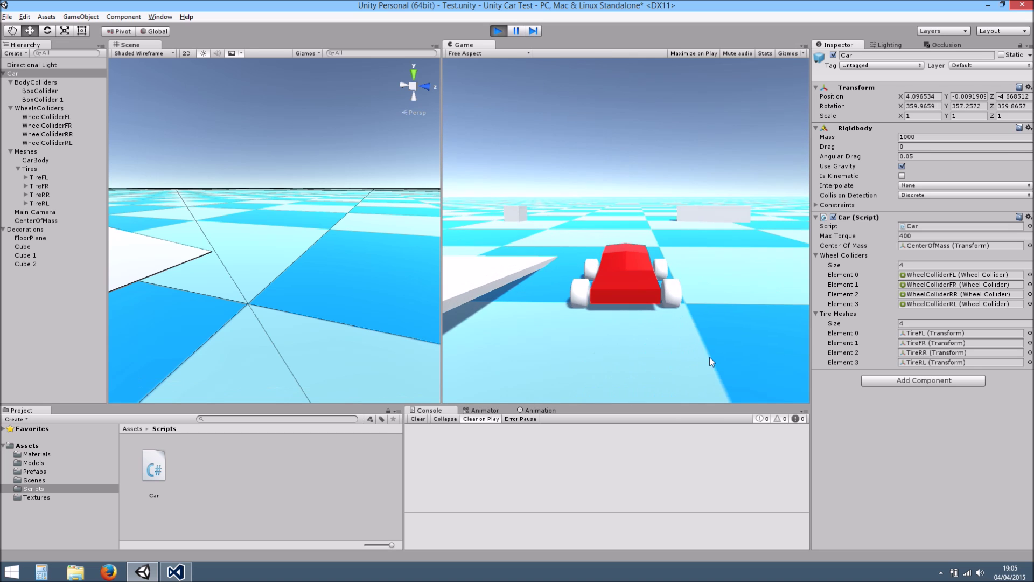
pyautogui.press('Up')
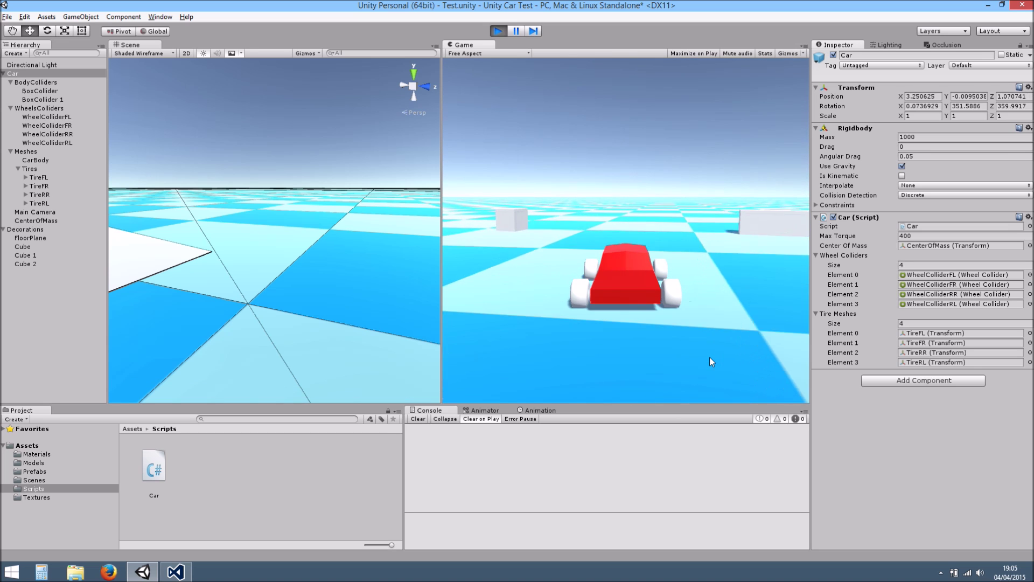
pyautogui.press('Up')
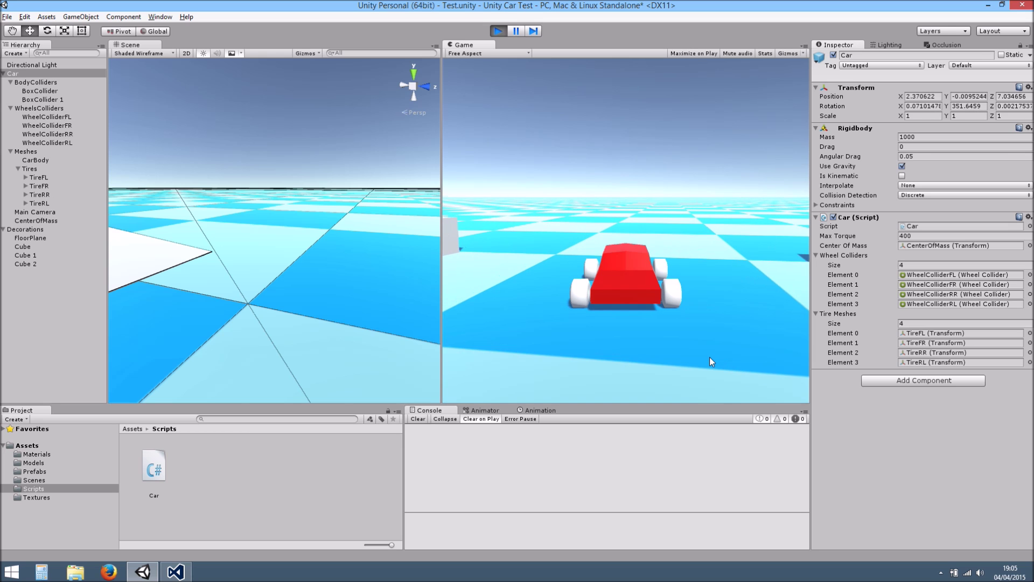
pyautogui.press('Down')
pyautogui.press('Right')
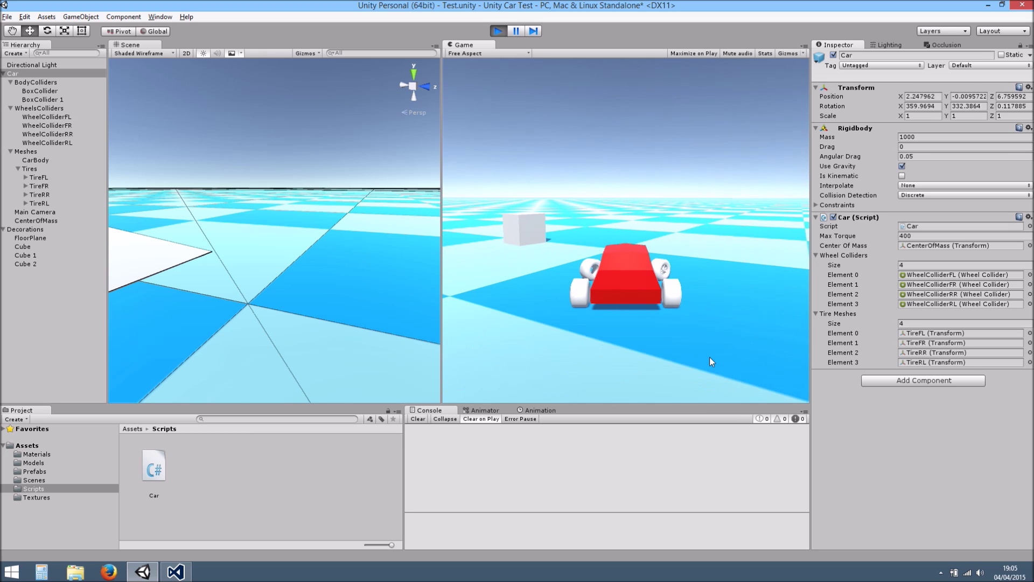
pyautogui.press('Up')
pyautogui.press('Left')
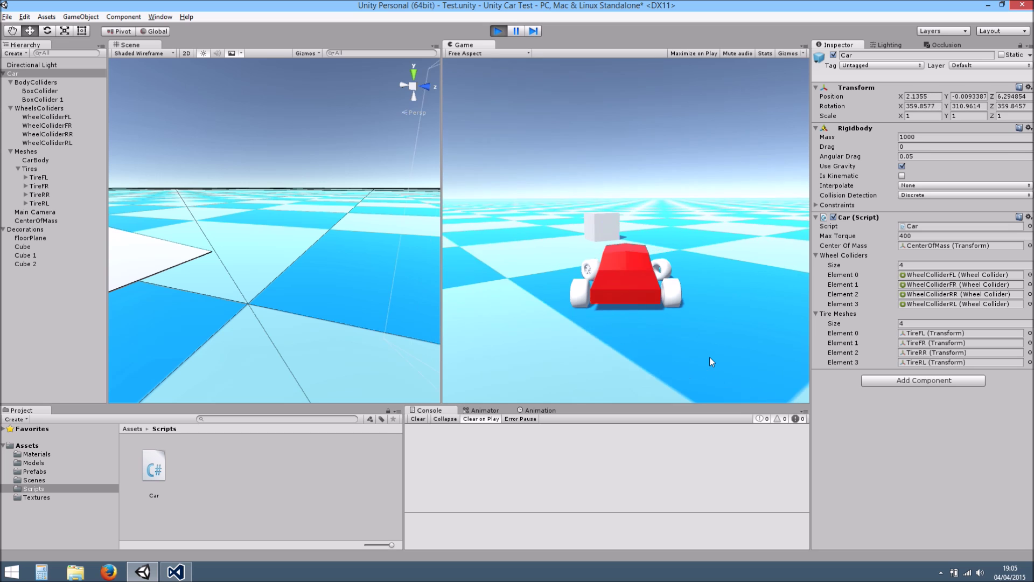
pyautogui.press('Up')
pyautogui.press('Up')
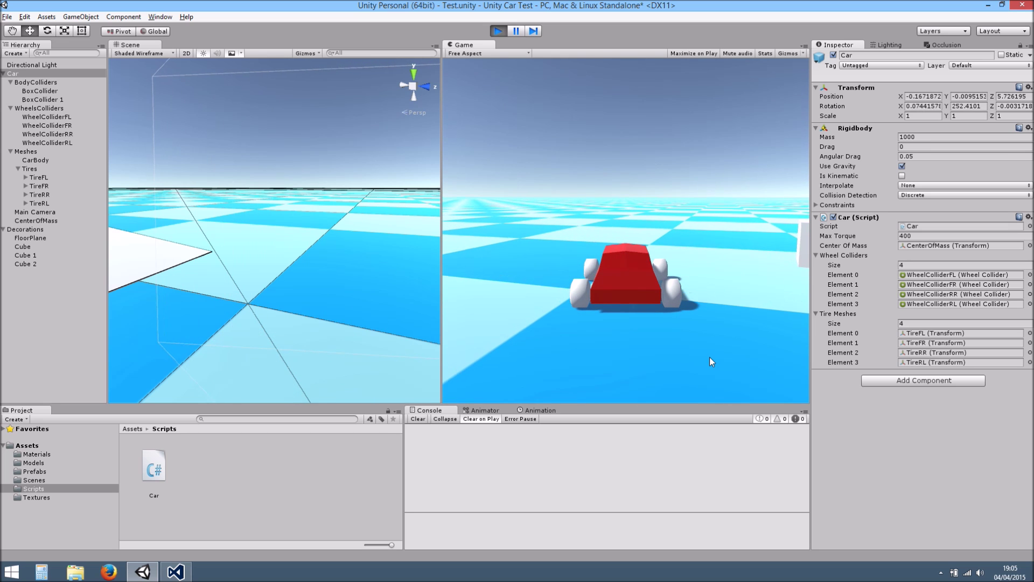